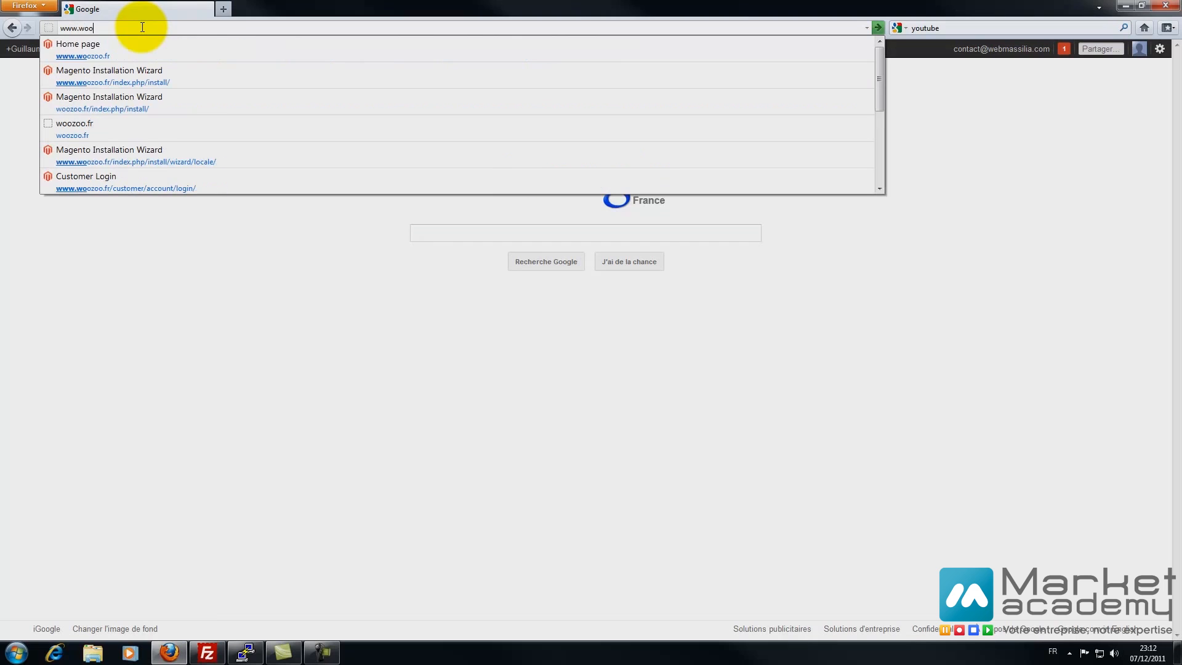
# - Load the woozoo.fr store home page
pyautogui.write('o.fr')
pyautogui.press('Return')
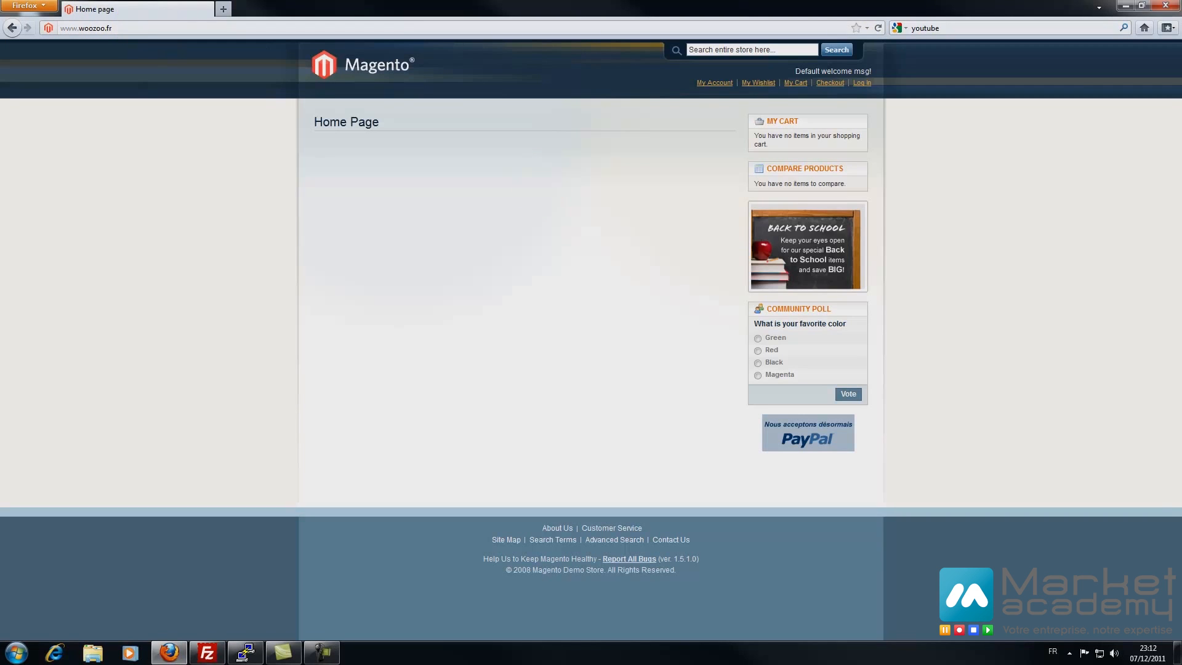
pyautogui.press('F10')
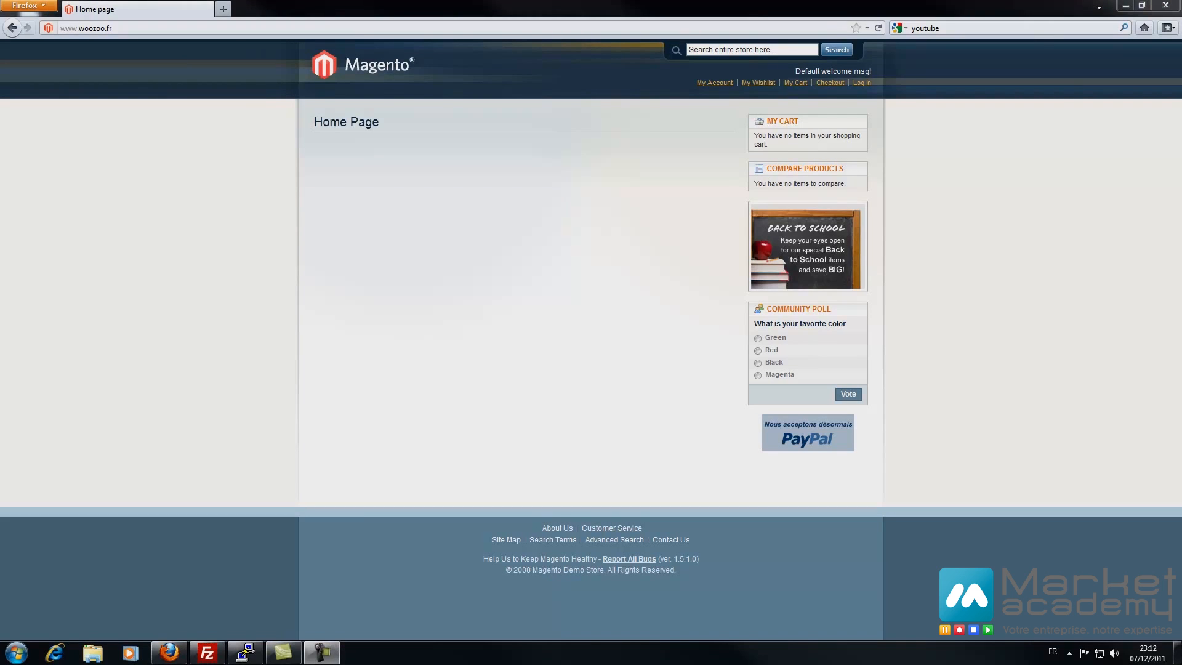
# - Copy the woozoo.fr address into a new tab and load it there
pyautogui.click(117, 28)
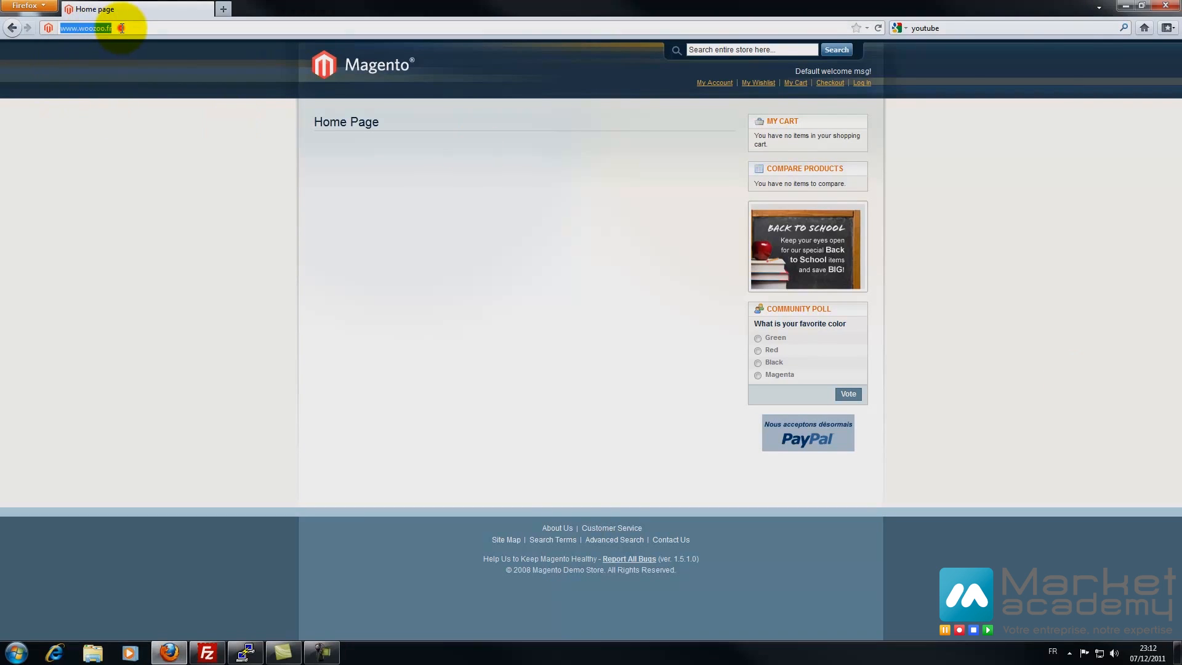
pyautogui.hotkey('ctrl', 'c')
pyautogui.hotkey('ctrl', 't')
pyautogui.hotkey('ctrl', 'v')
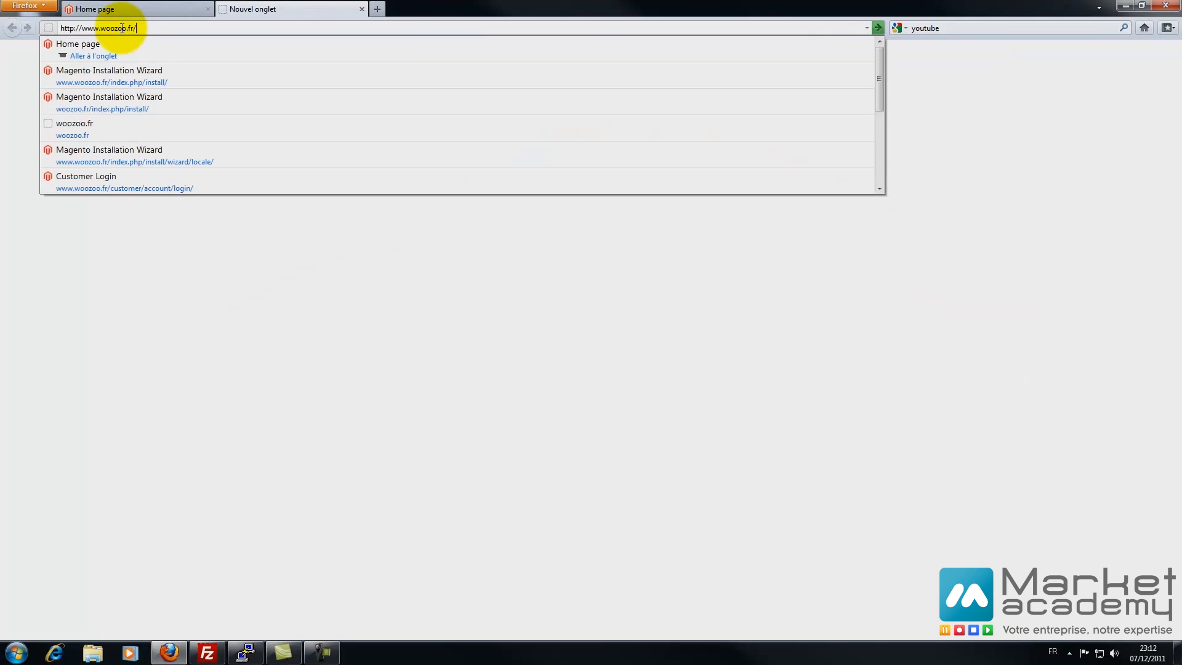
pyautogui.press('Return')
# - Append /admin to the address to reach the admin login page
pyautogui.click(122, 29)
pyautogui.click(153, 28)
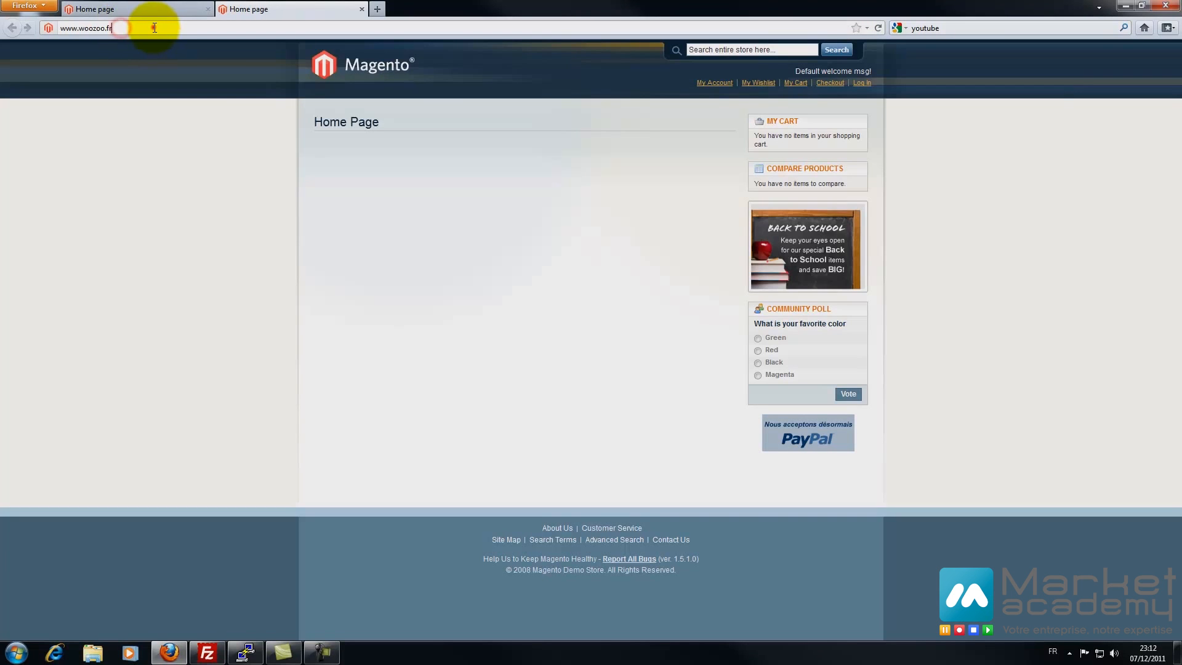
pyautogui.write('/admin')
pyautogui.press('Return')
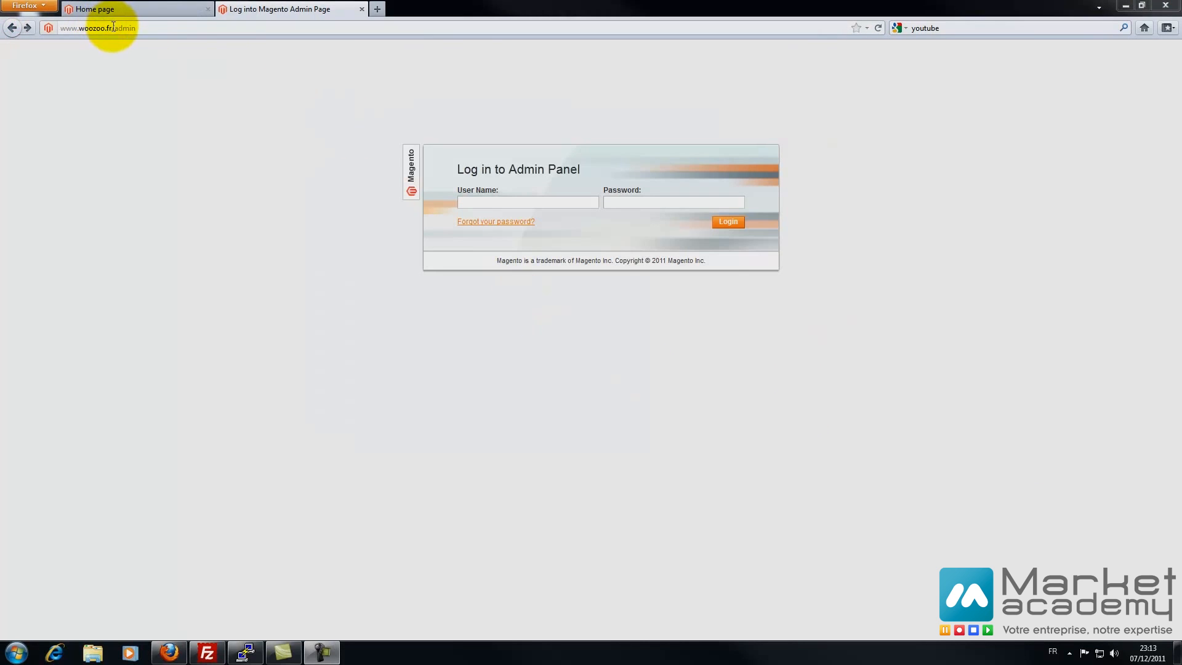
# - Change the address to index.php/admin to load the admin login page
pyautogui.moveTo(113, 27); pyautogui.dragTo(228, 40)
pyautogui.write('indes')
pyautogui.press('BackSpace')
pyautogui.write('x.php/admin')
pyautogui.press('Return')
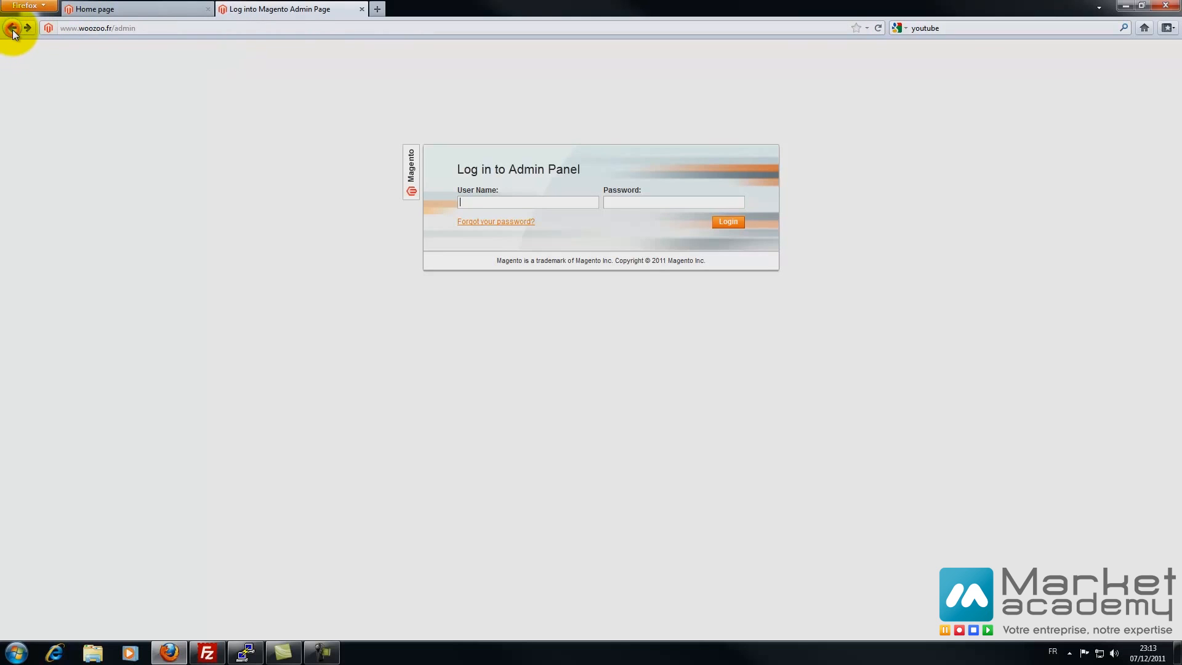
# - Log in with the admin user name and have Firefox remember the password
pyautogui.write('guil')
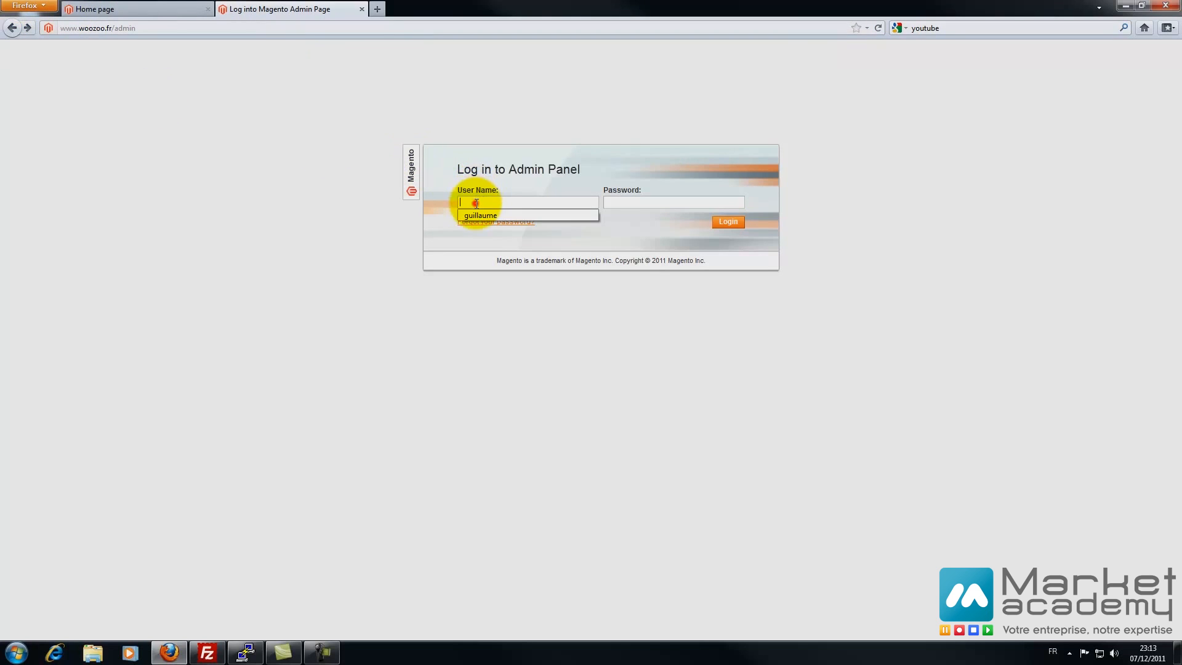
pyautogui.write('laume')
pyautogui.press('Tab')
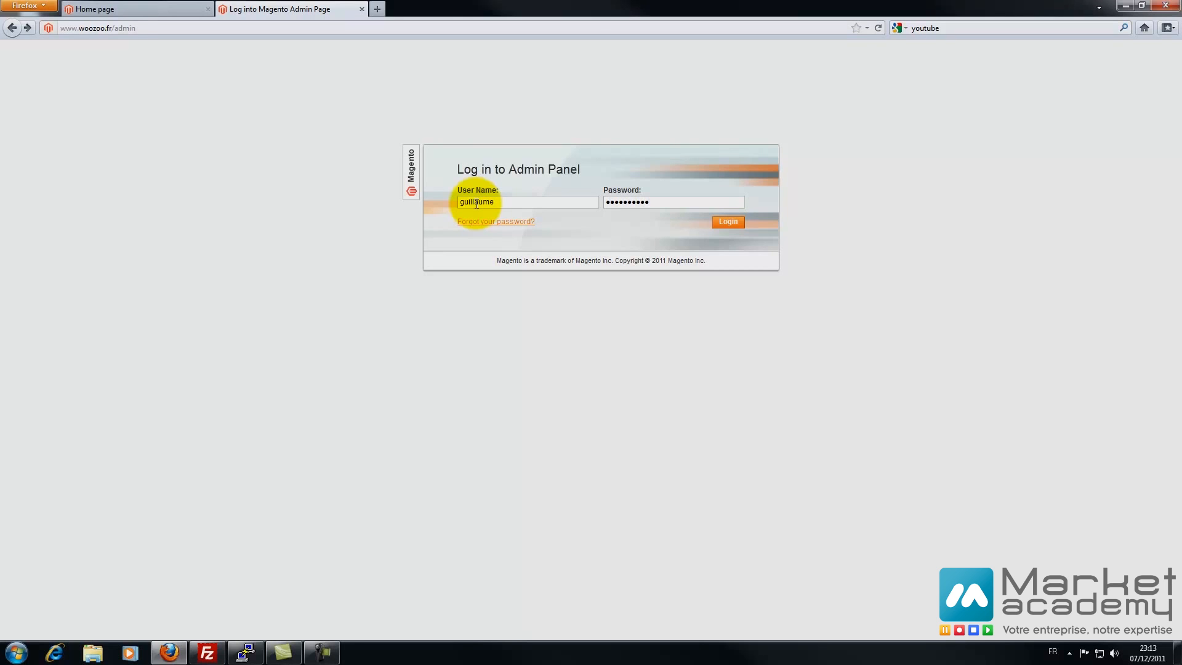
pyautogui.press('Return')
pyautogui.click(226, 103)
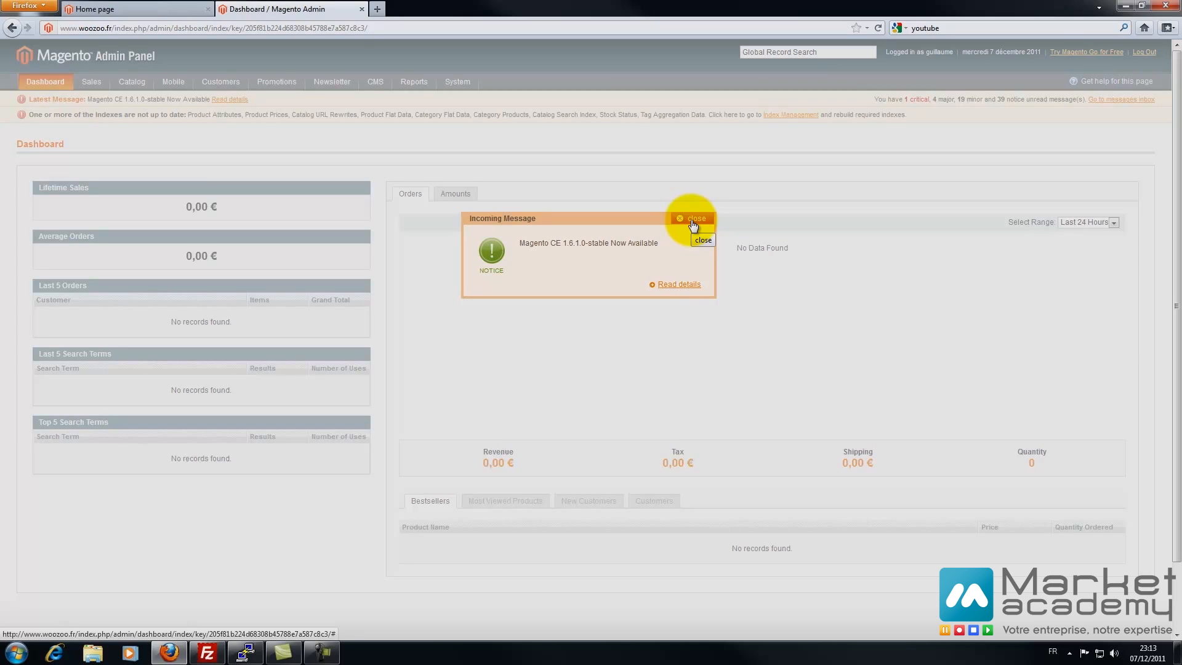
# - Dismiss the release notice after checking its details on the Magento blog
pyautogui.click(693, 224)
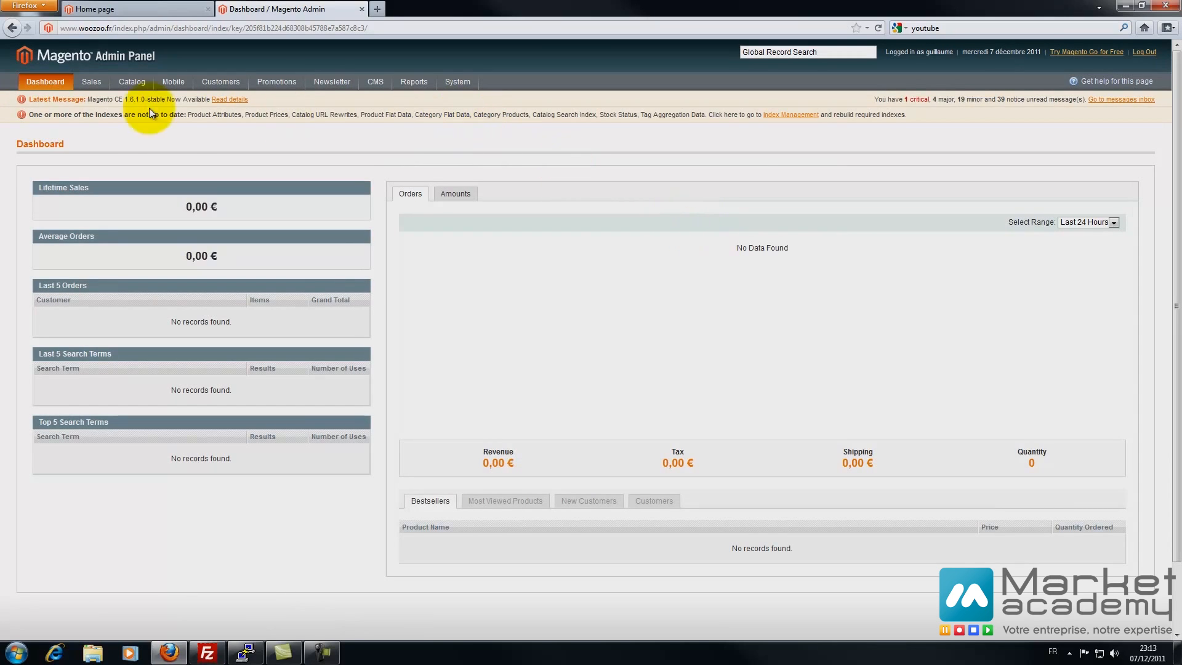
pyautogui.click(228, 99)
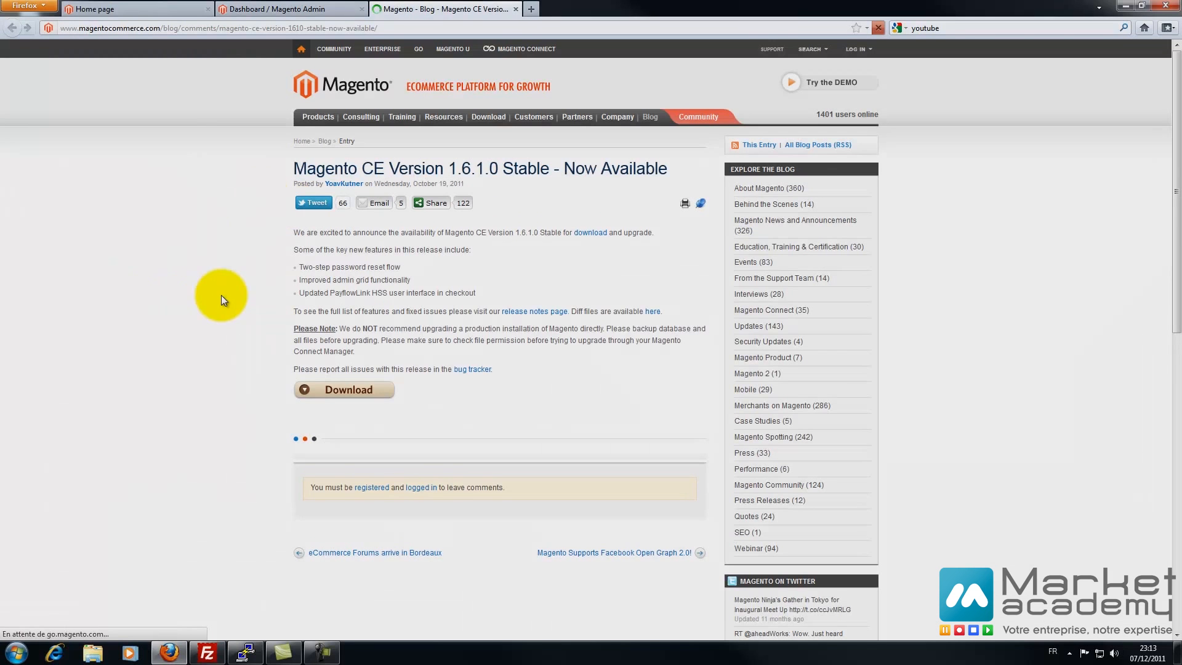
pyautogui.click(515, 8)
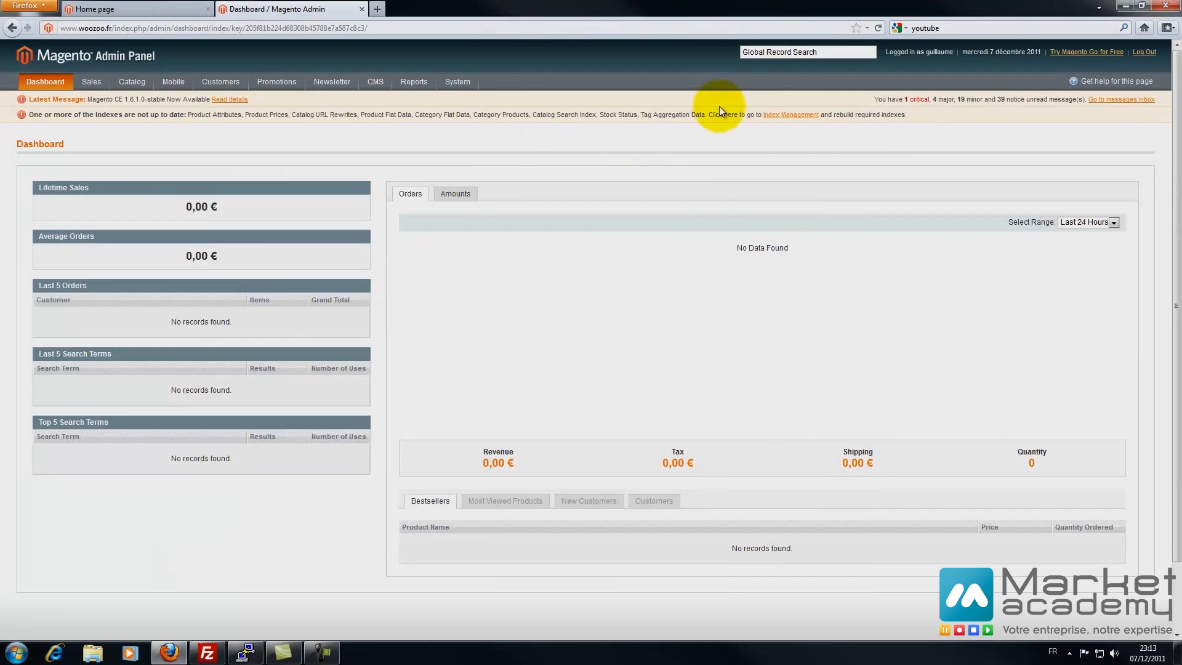
# - Mark all 63 messages in the inbox as read
pyautogui.click(1107, 100)
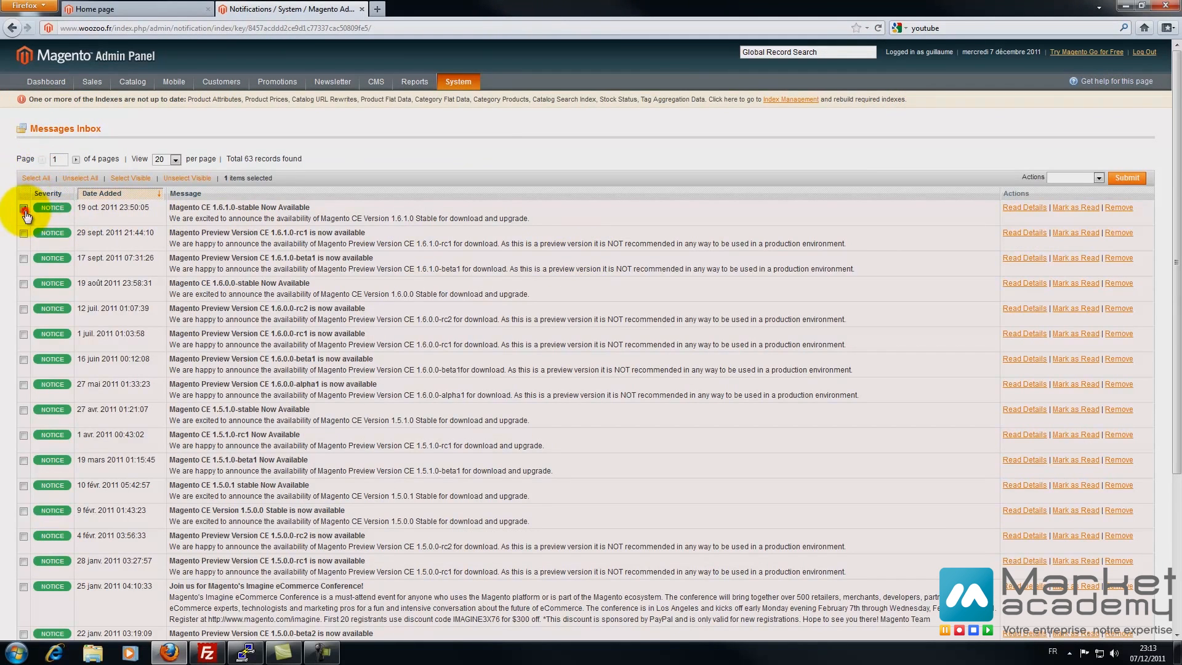
pyautogui.click(36, 178)
pyautogui.click(1074, 178)
pyautogui.click(1071, 197)
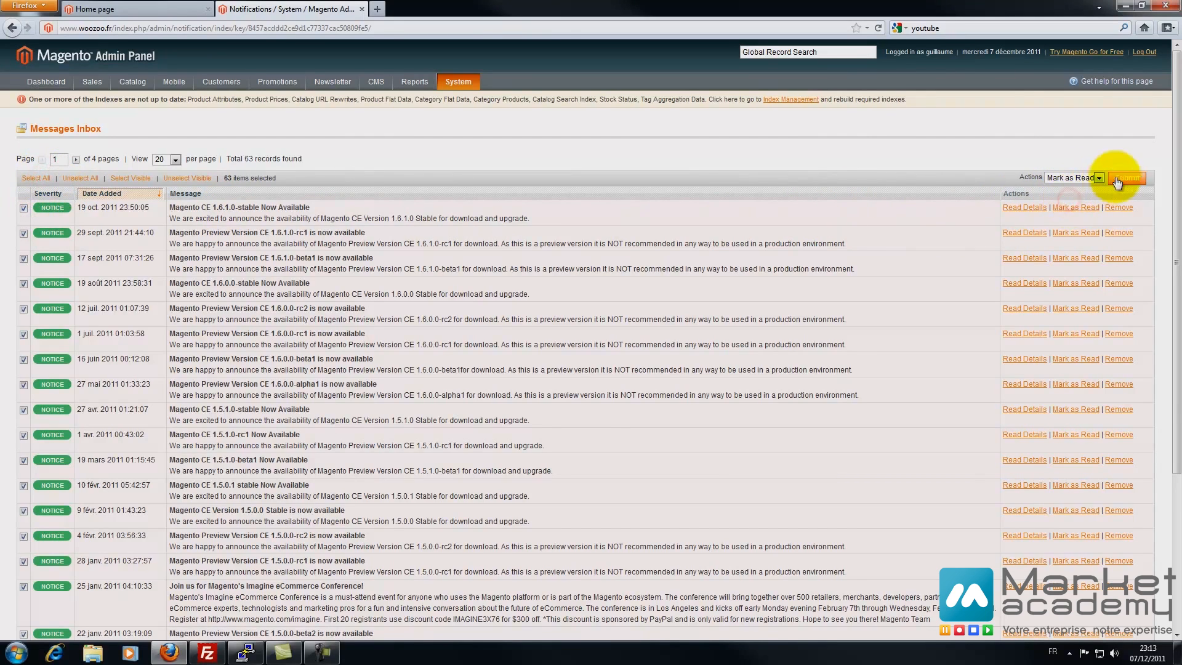
pyautogui.click(1126, 178)
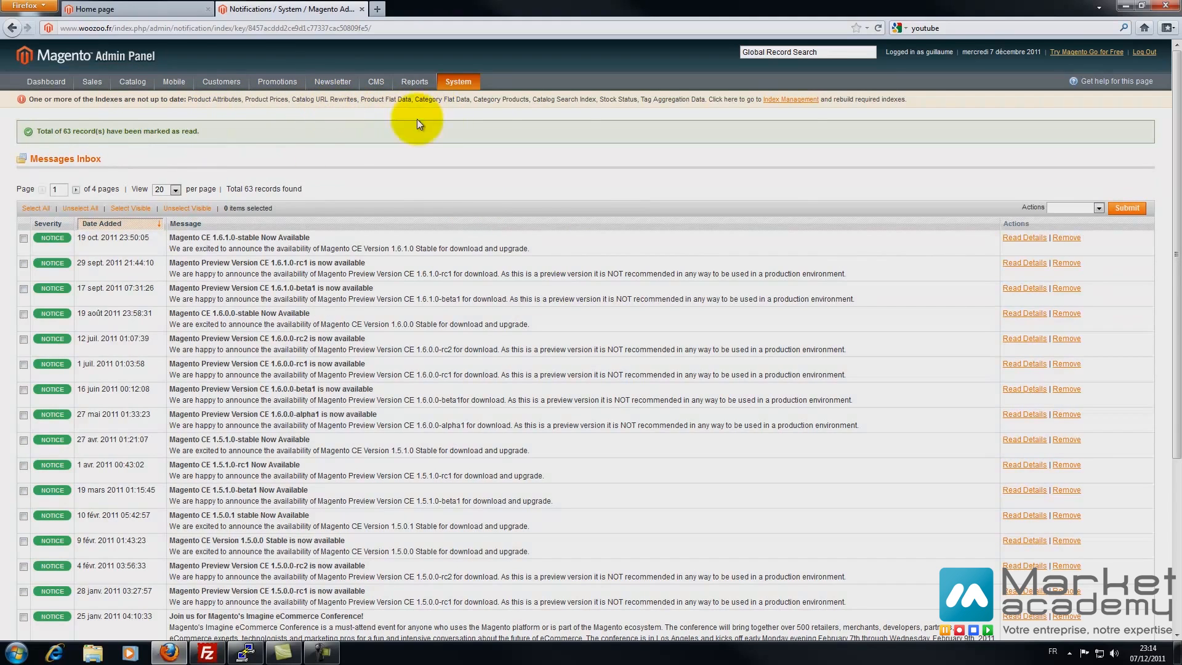
# - Reindex all nine indexes with Reindex Data, then open a blank browser tab
pyautogui.click(778, 102)
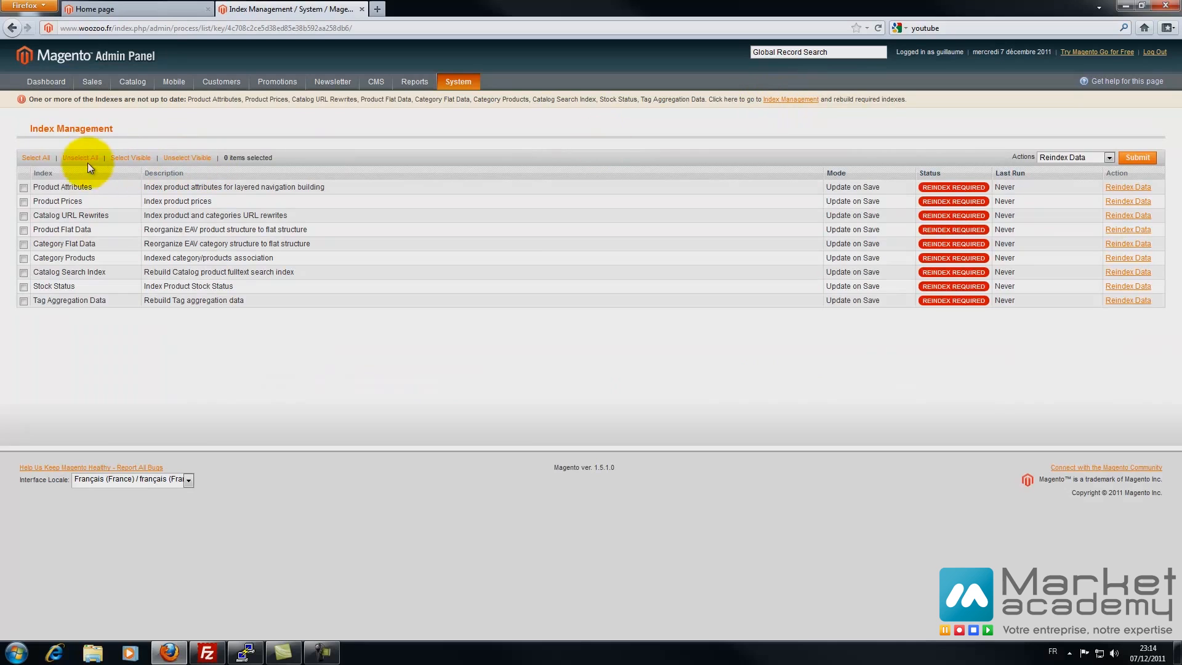
pyautogui.click(35, 157)
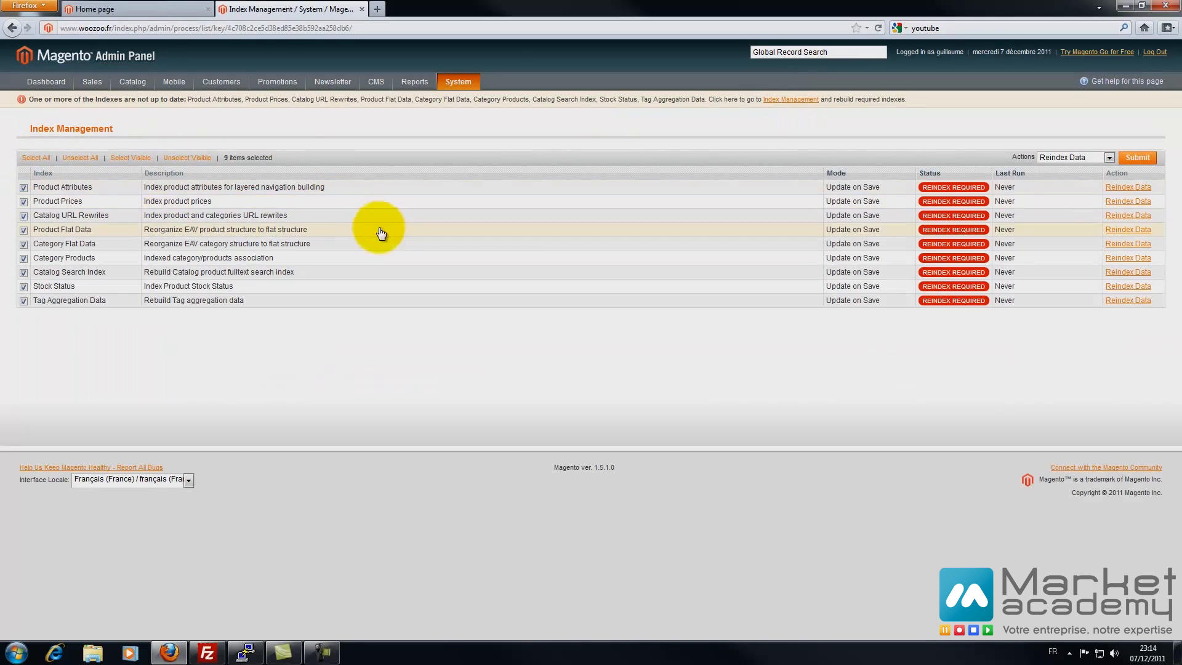
pyautogui.click(1065, 158)
pyautogui.click(1064, 158)
pyautogui.click(1102, 156)
pyautogui.click(1102, 156)
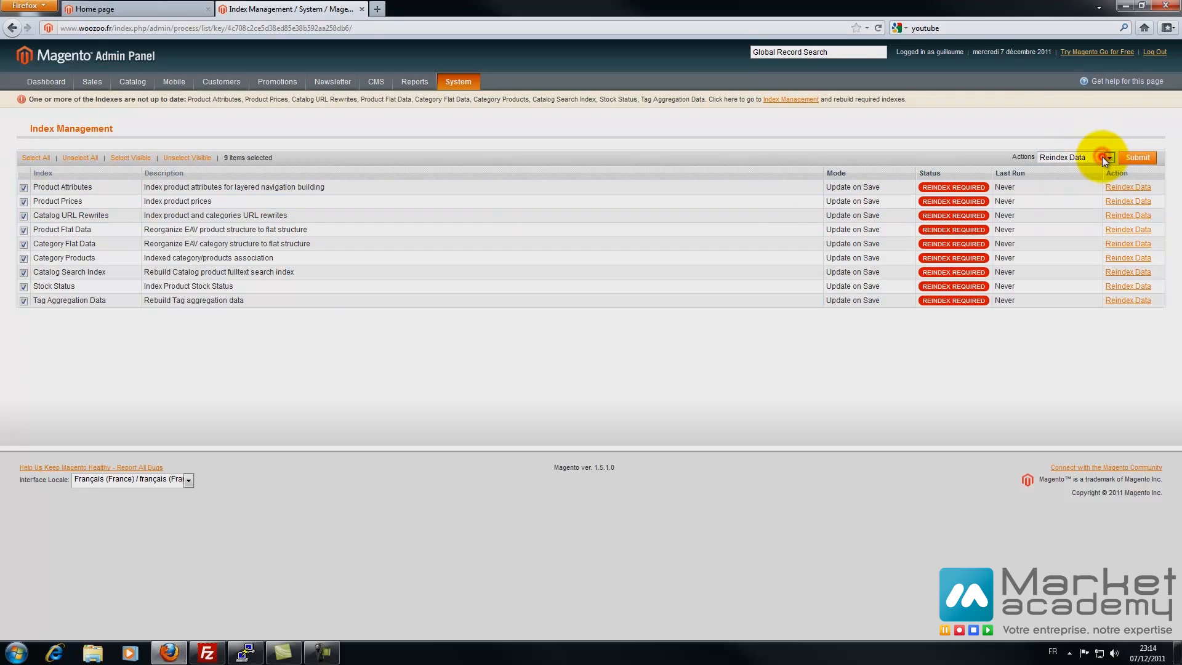
pyautogui.click(1135, 158)
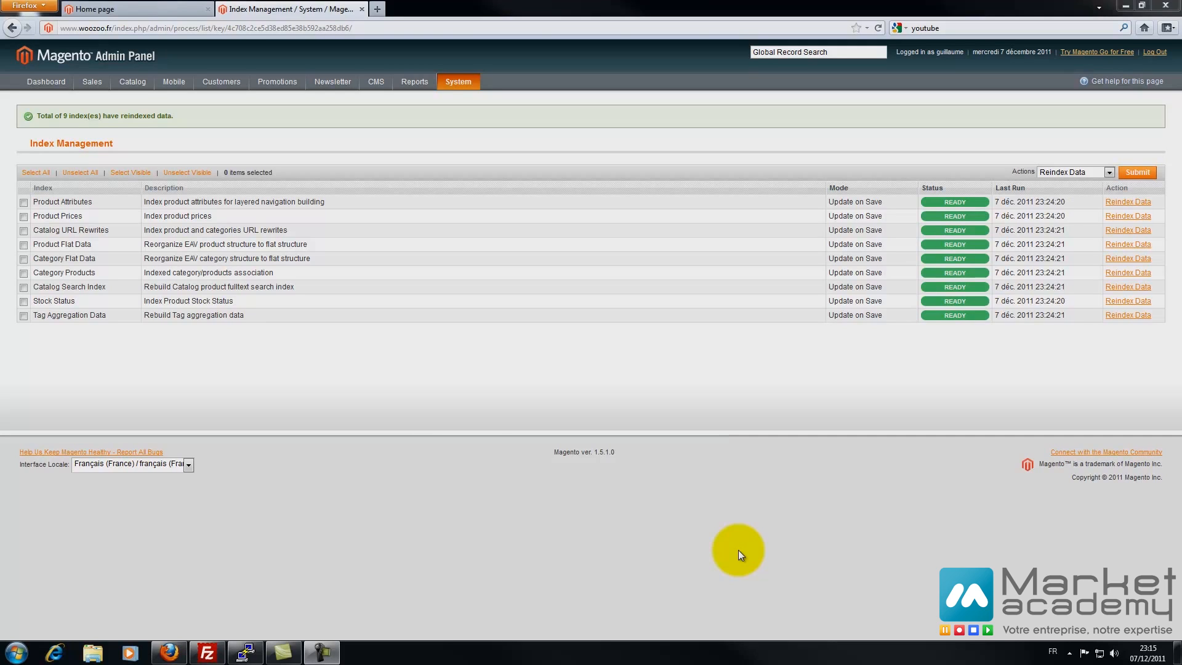
pyautogui.click(377, 9)
# - Search the web for magento and go to the Magento Connect marketplace
pyautogui.click(992, 28)
pyautogui.write('magento')
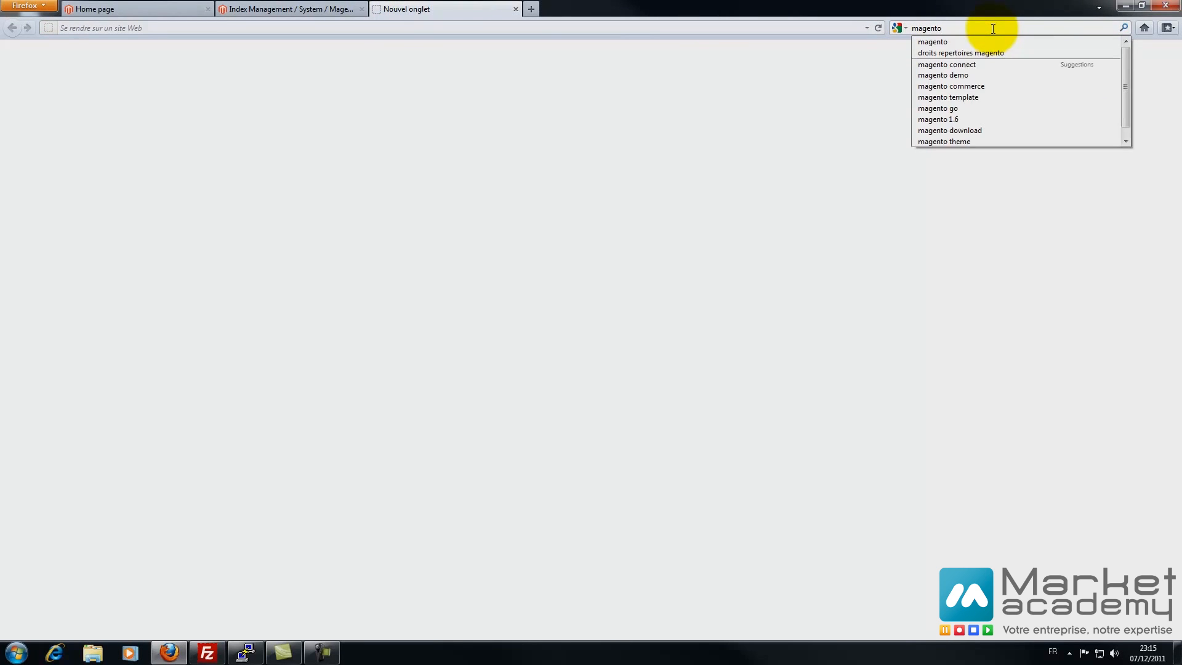
pyautogui.press('Return')
pyautogui.click(248, 324)
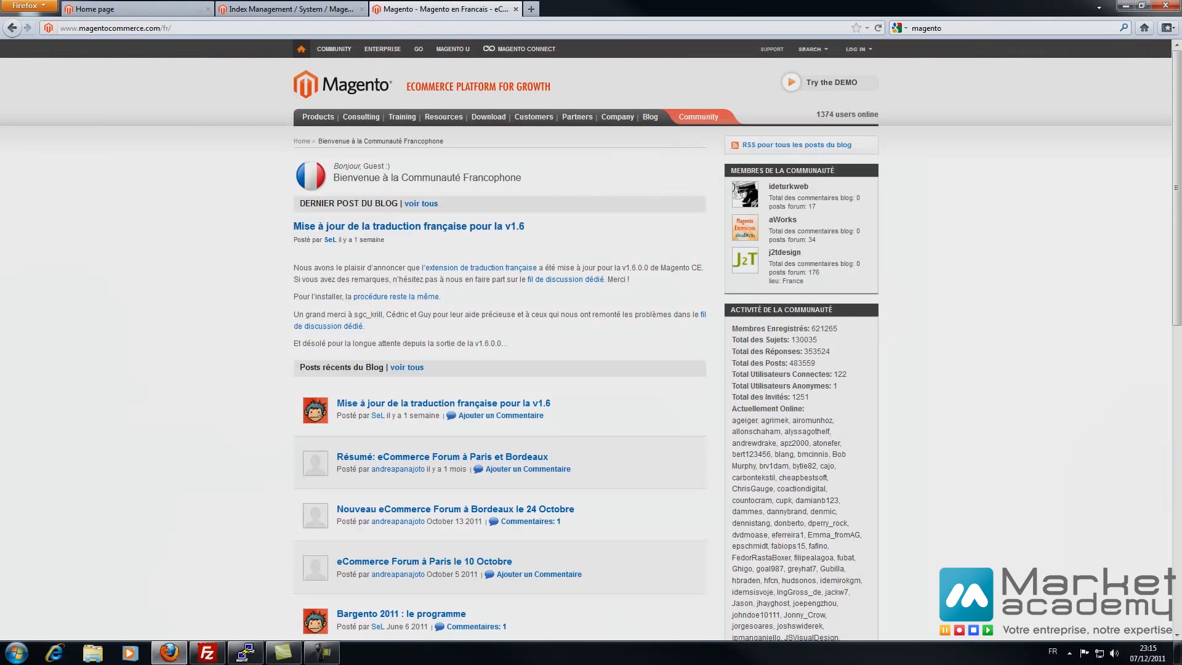
pyautogui.click(533, 54)
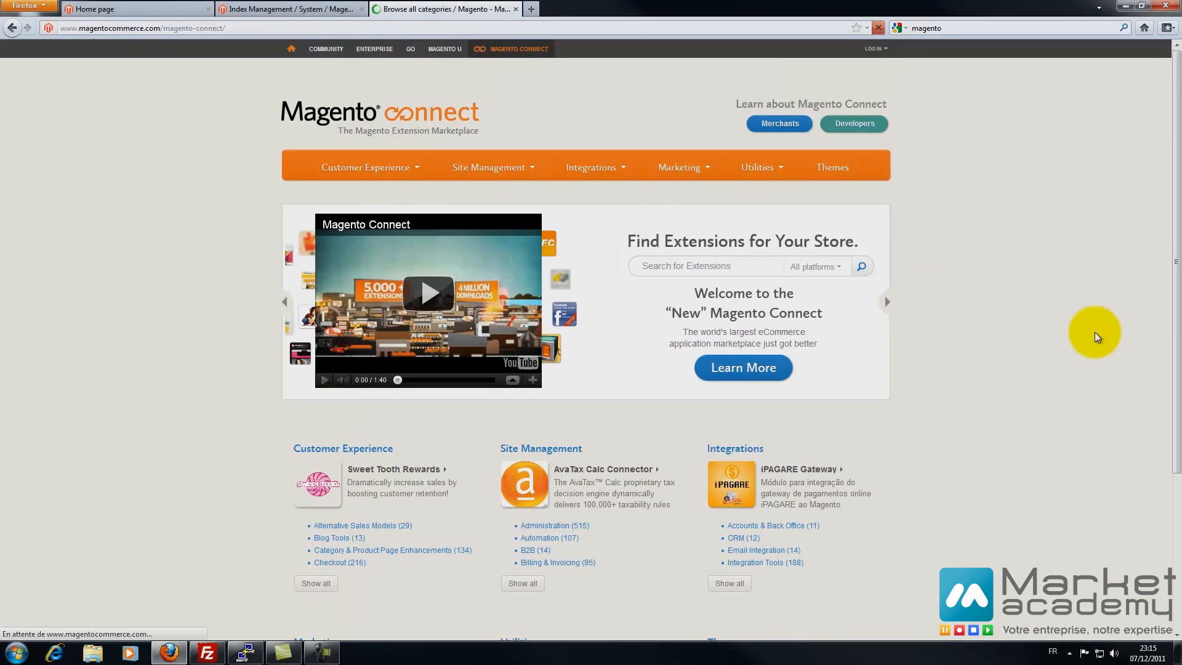
# - Search Magento Connect for French and open the French (France) Language Pack, keeping Community
pyautogui.click(719, 265)
pyautogui.write('fra')
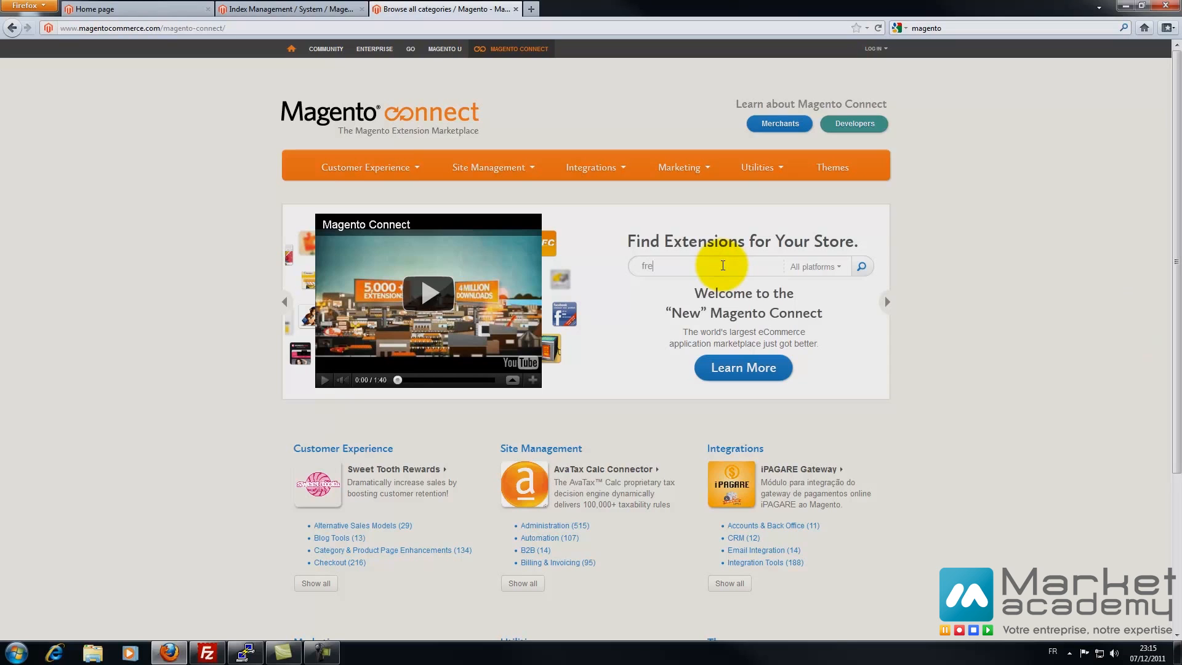
pyautogui.press('Return')
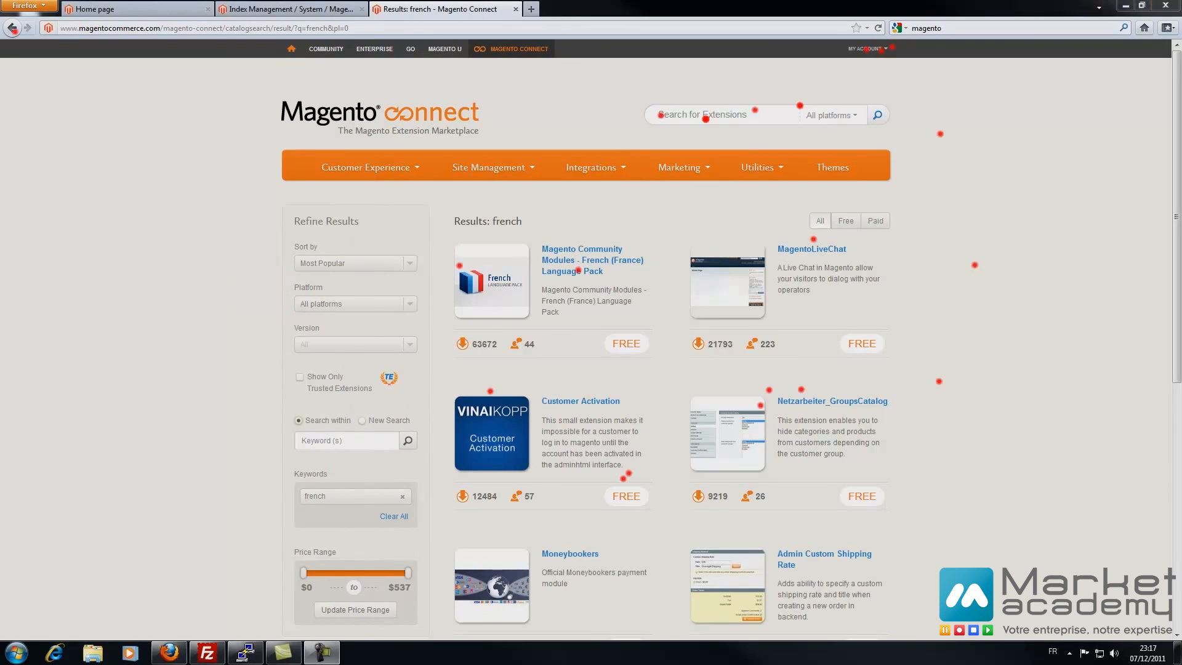
pyautogui.click(480, 314)
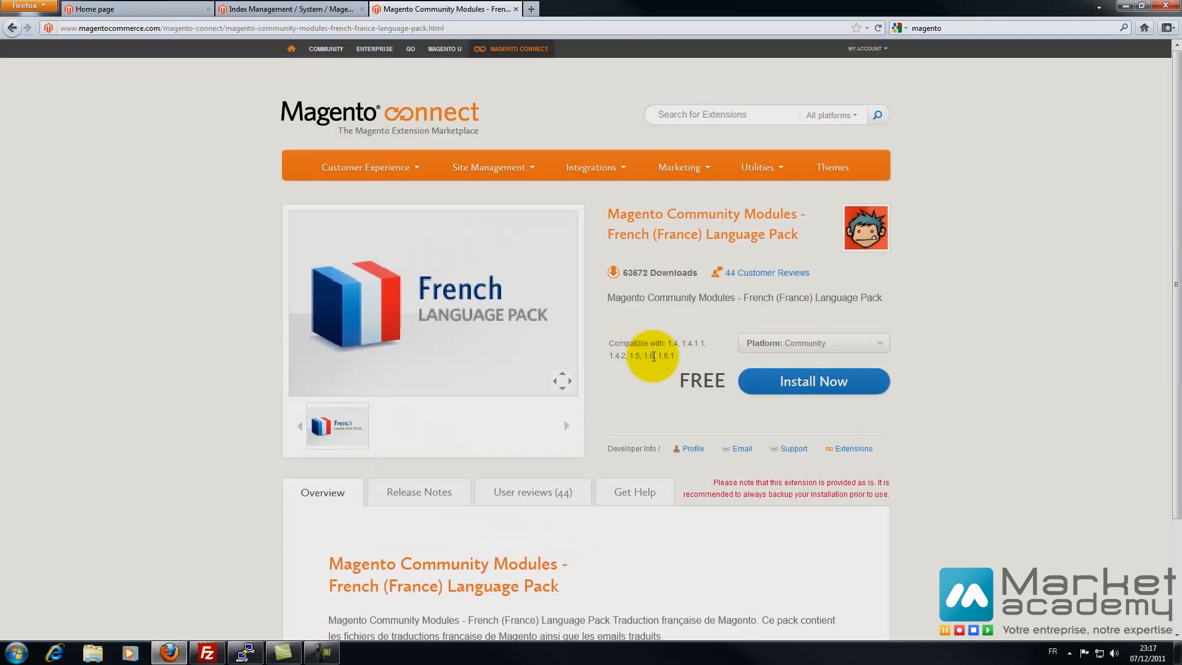
pyautogui.click(799, 346)
pyautogui.click(1016, 339)
# - Accept the license and copy the language pack's extension key
pyautogui.click(811, 389)
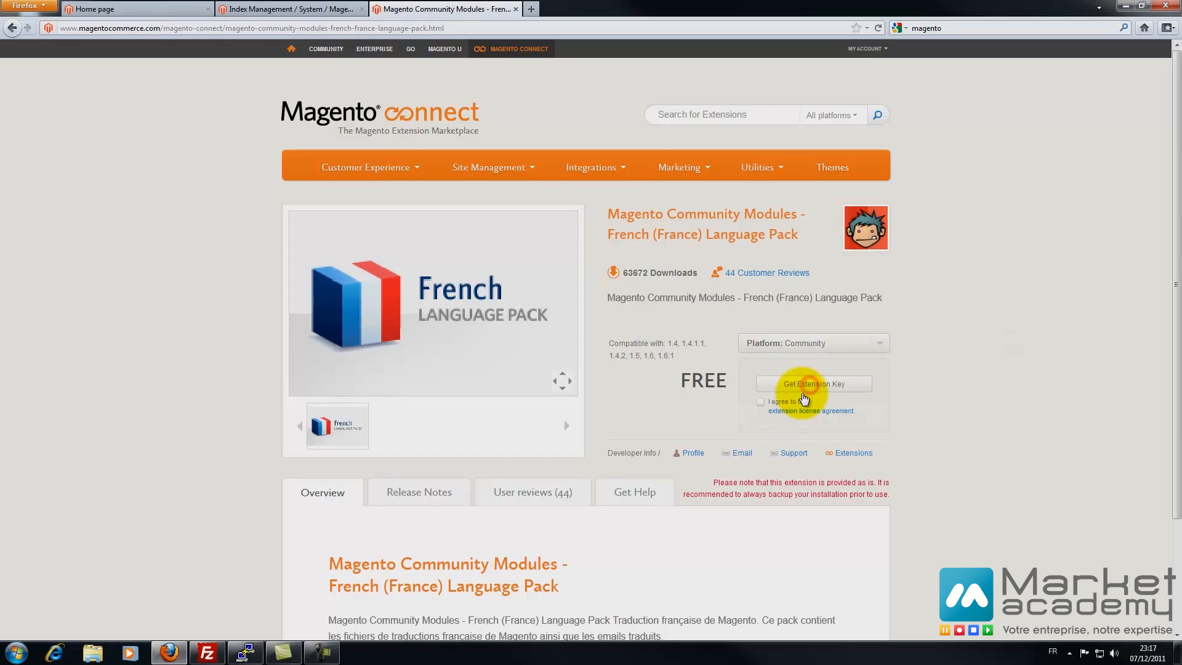
pyautogui.click(807, 384)
pyautogui.click(616, 275)
pyautogui.click(760, 401)
pyautogui.click(771, 387)
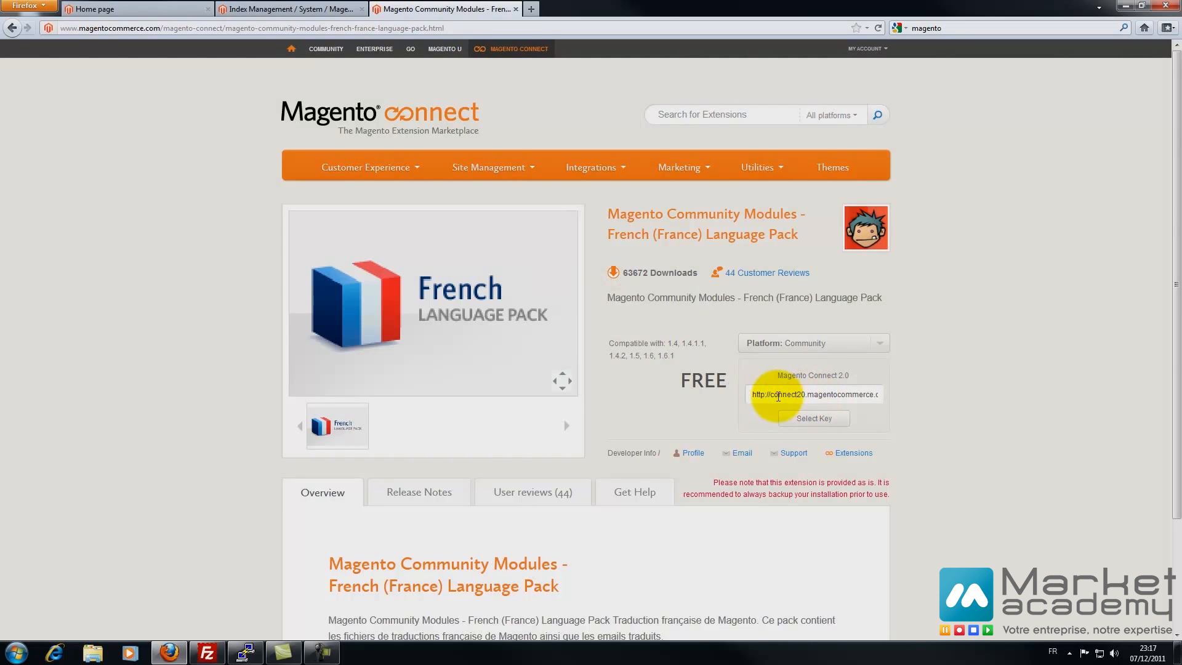
pyautogui.click(813, 411)
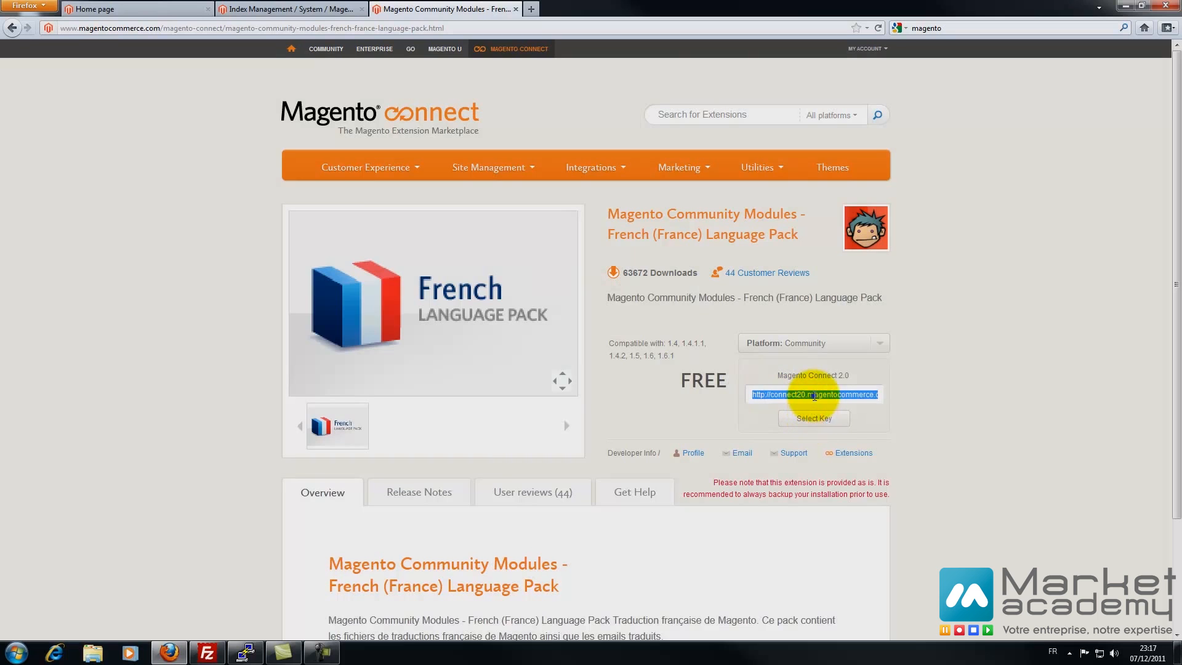
pyautogui.rightClick(813, 394)
pyautogui.click(847, 435)
pyautogui.click(315, 5)
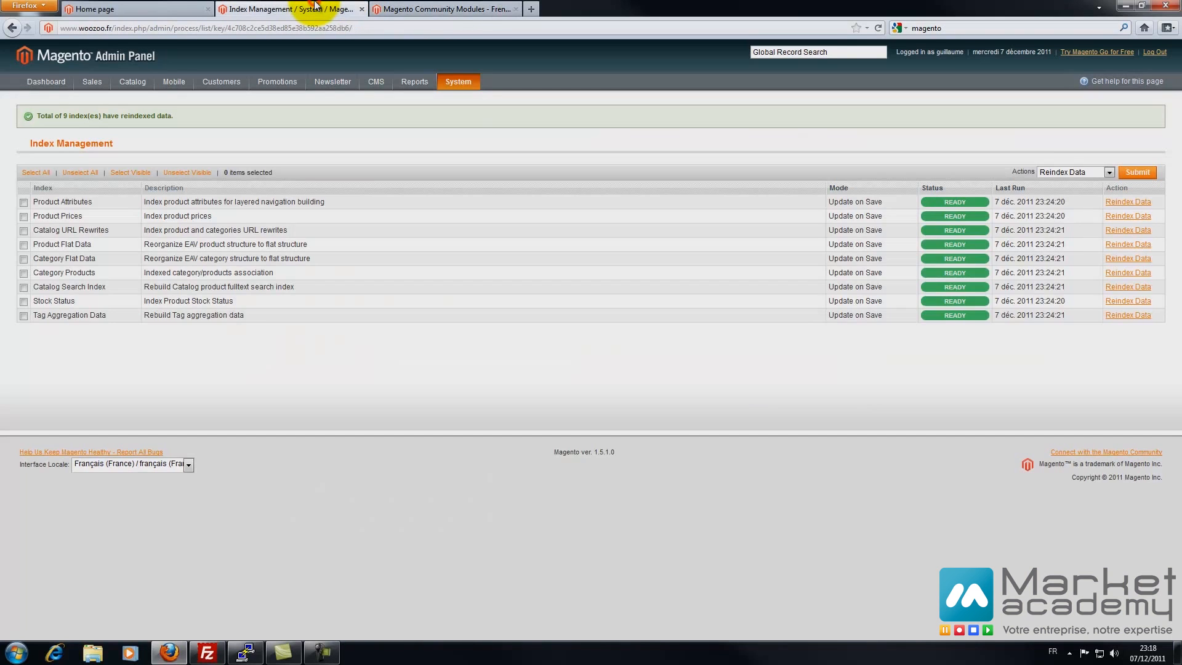
# - Log in to Magento Connect Manager from the System menu
pyautogui.click(474, 8)
pyautogui.click(304, 8)
pyautogui.moveTo(459, 83)
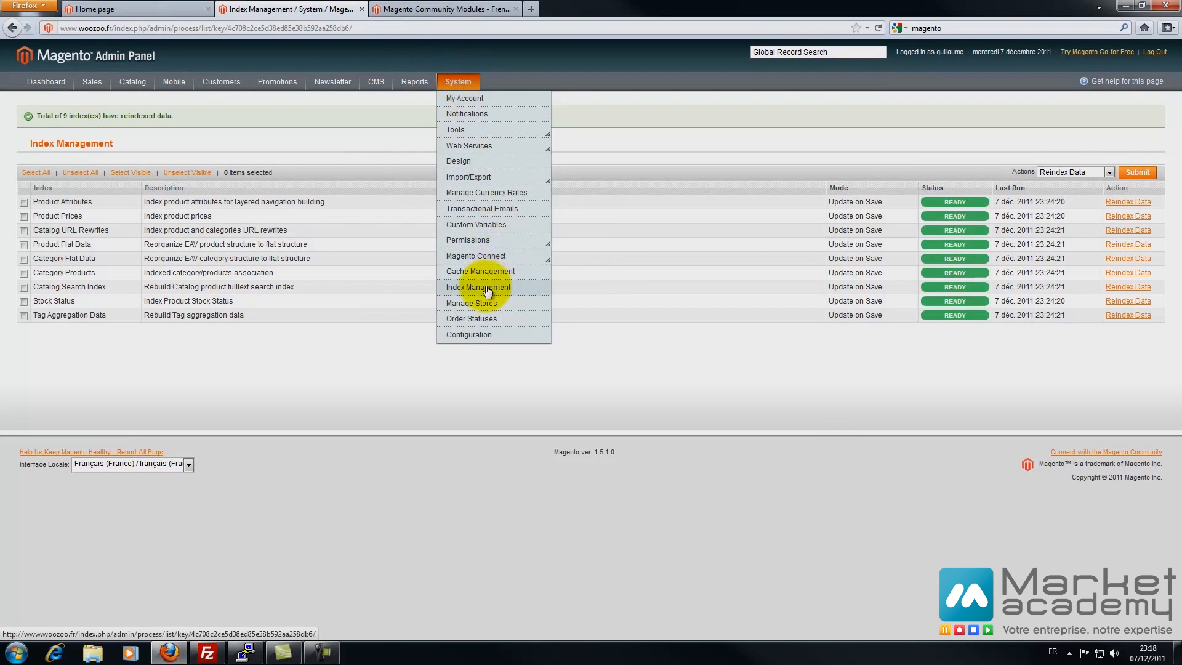
pyautogui.moveTo(487, 258)
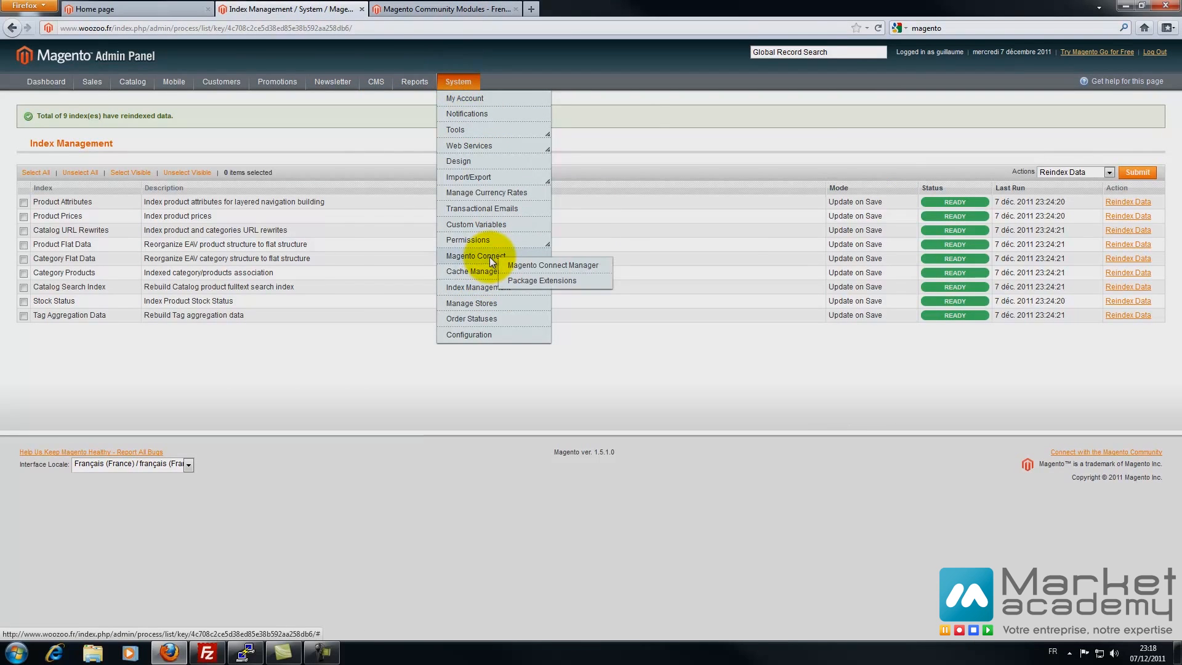
pyautogui.click(535, 264)
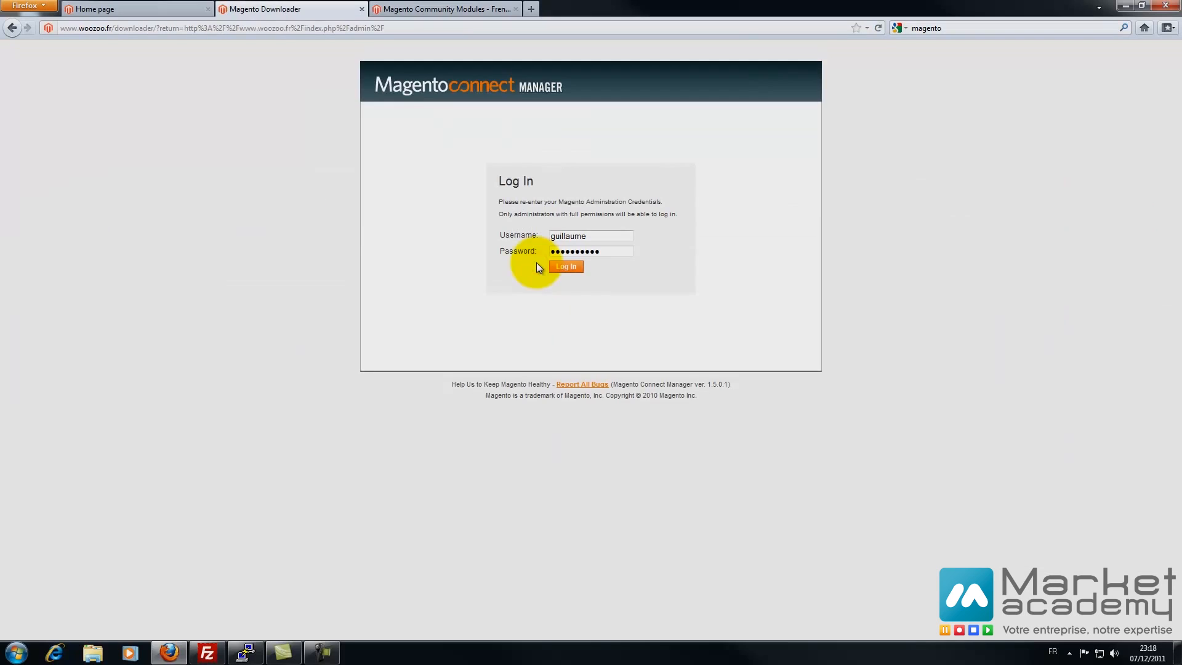
pyautogui.click(572, 265)
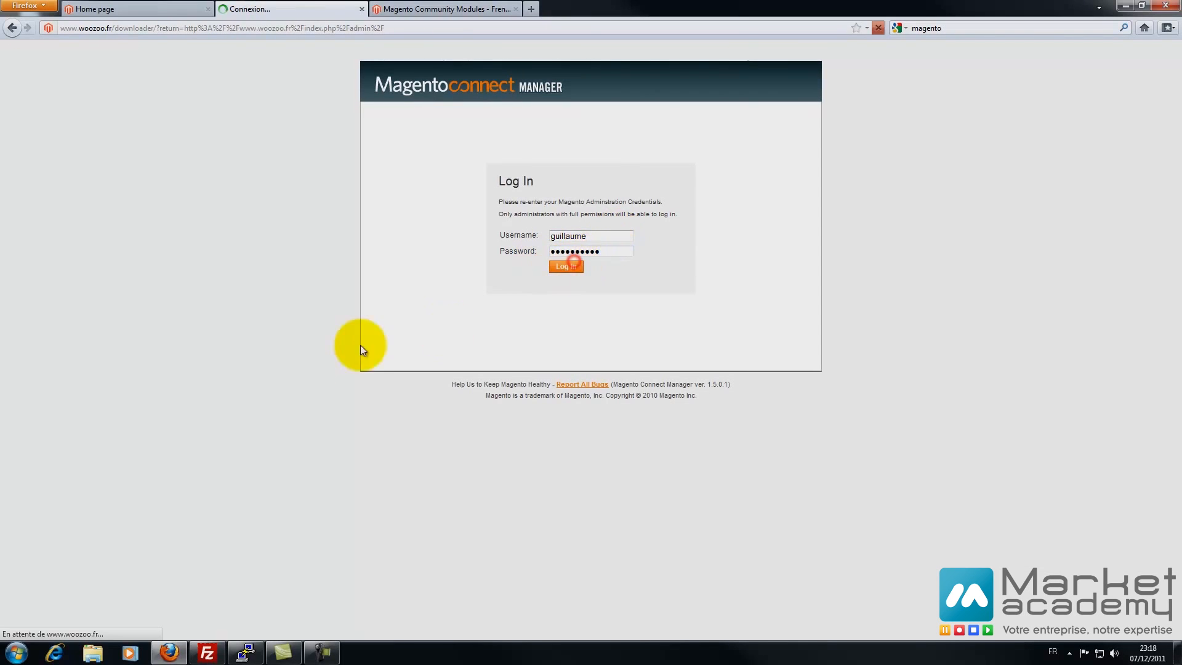
# - Paste the French language pack extension key and install it
pyautogui.rightClick(514, 217)
pyautogui.click(541, 272)
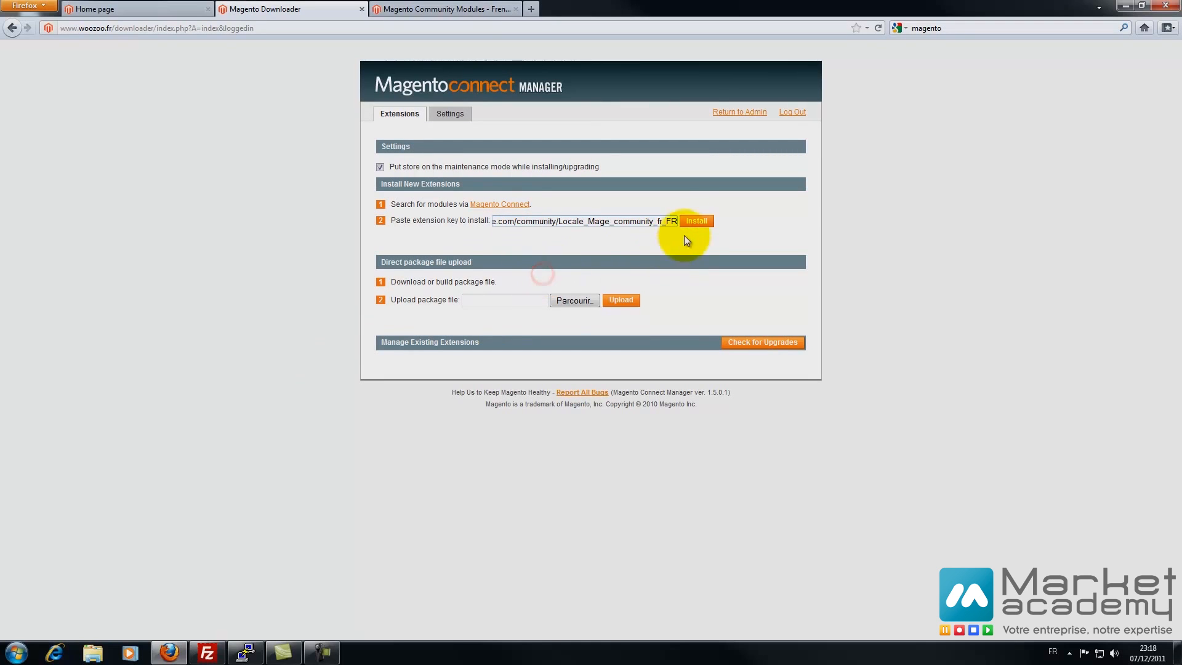
pyautogui.click(692, 222)
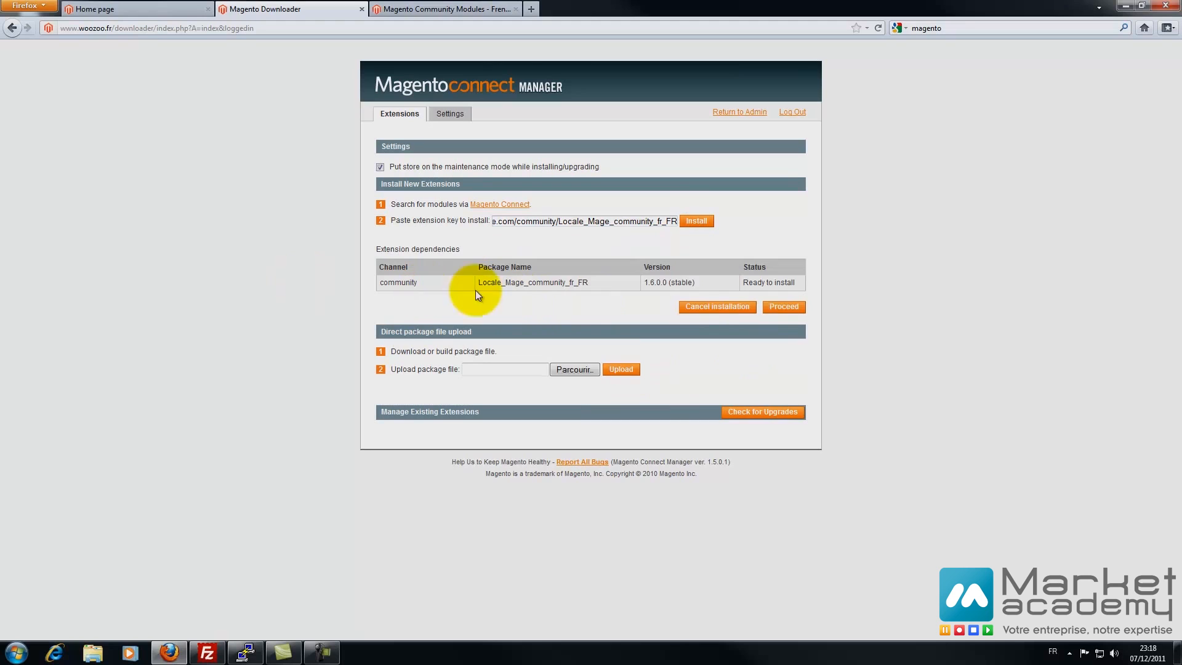
pyautogui.click(771, 310)
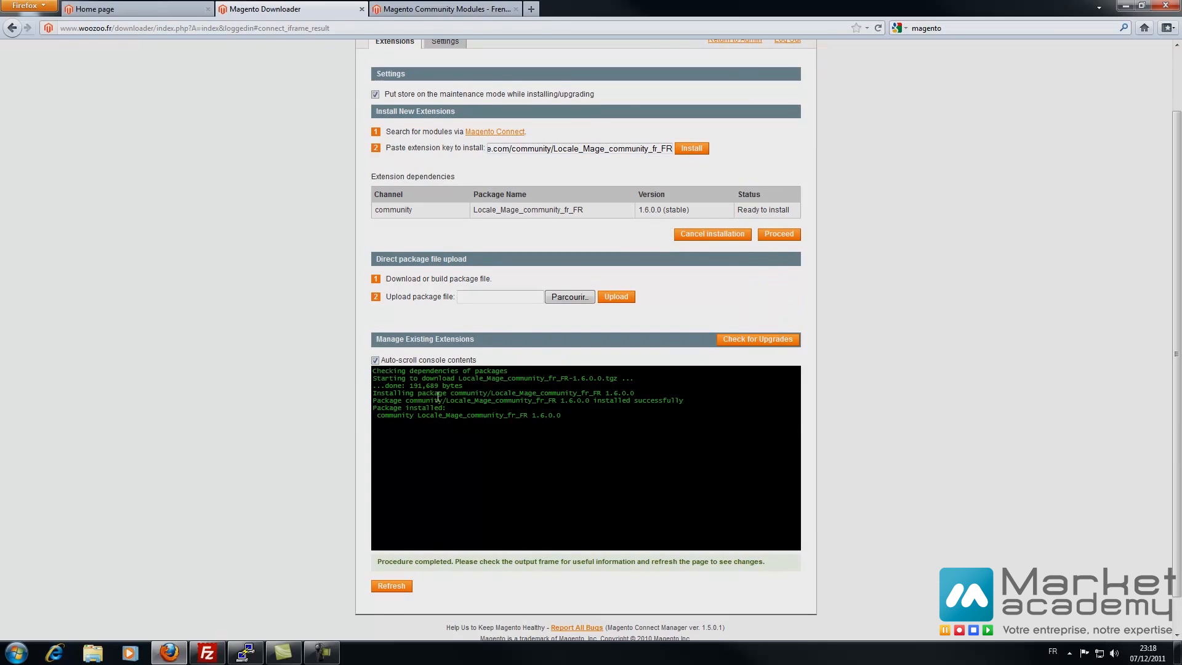
# - Refresh to confirm Locale_Mage_community_fr_FR 1.6.0.0 is listed as installed
pyautogui.click(391, 586)
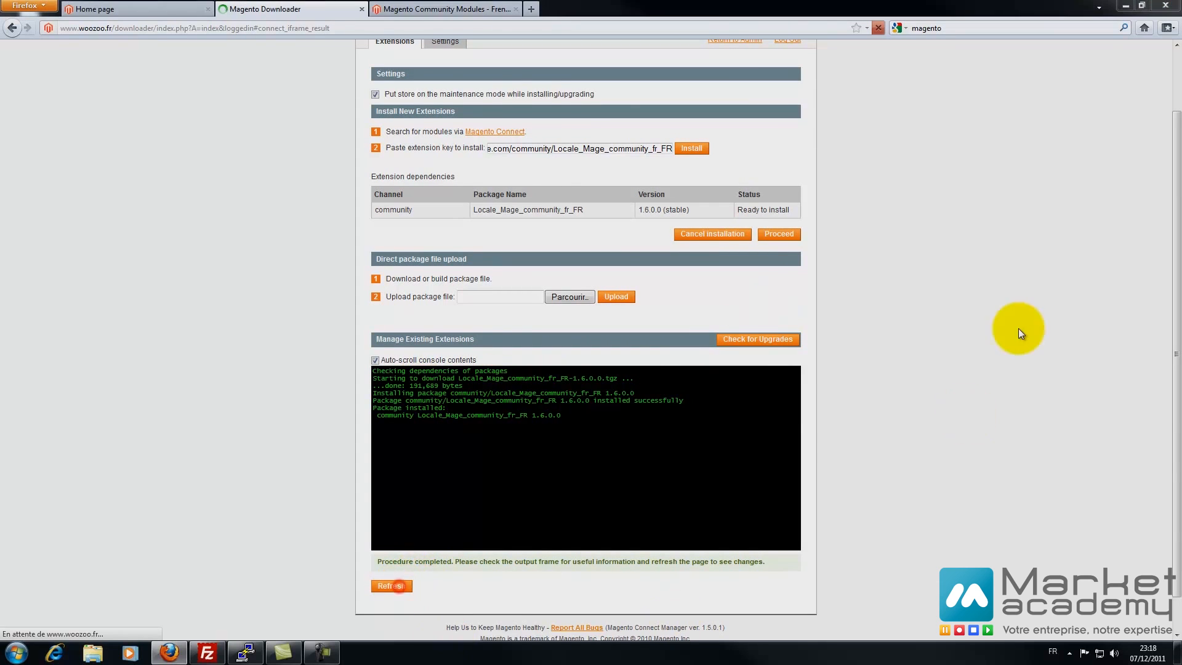
pyautogui.click(563, 345)
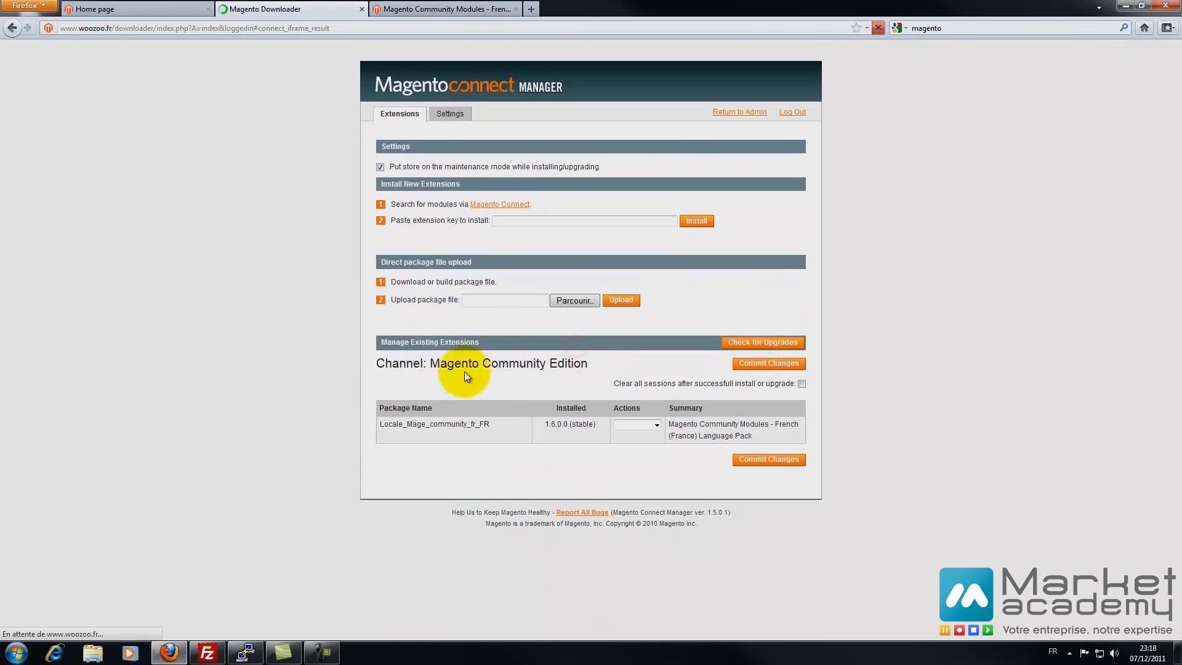
pyautogui.click(646, 426)
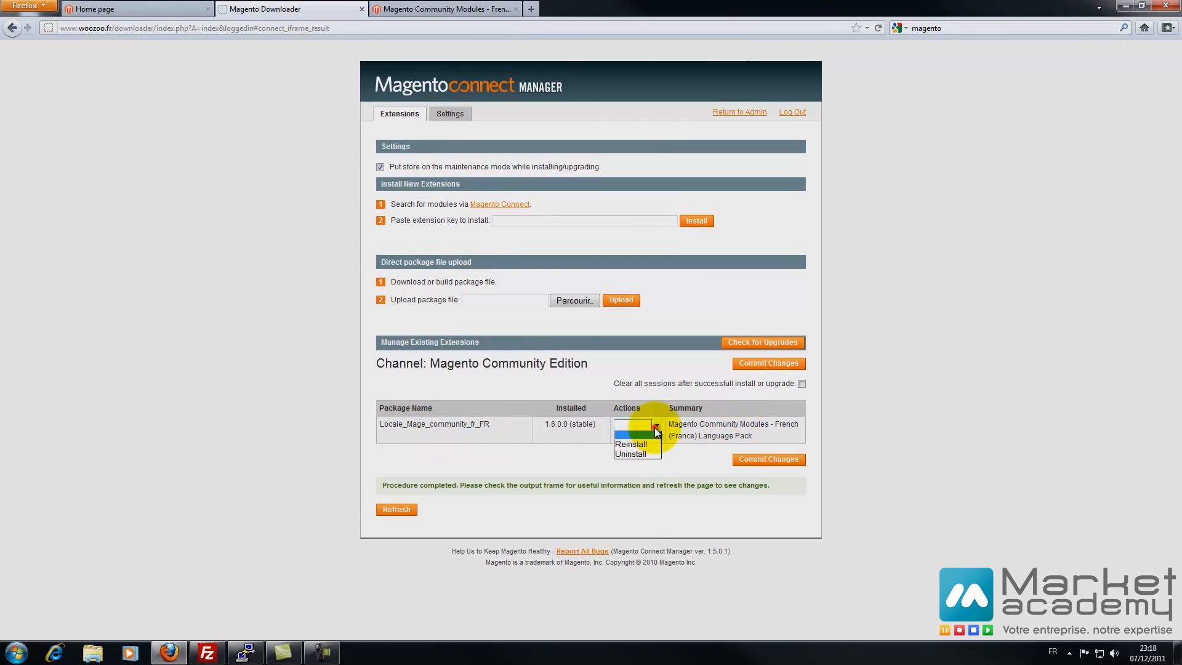
pyautogui.click(890, 405)
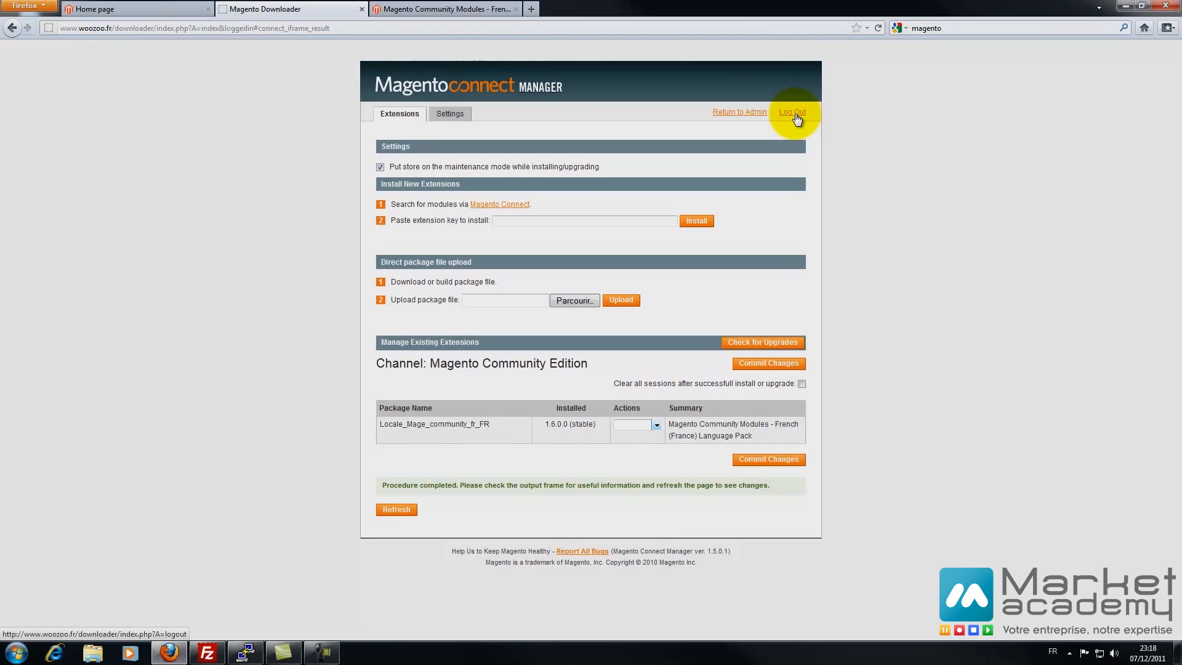
# - Return to the admin panel, log out and log back in to load the French interface
pyautogui.click(744, 115)
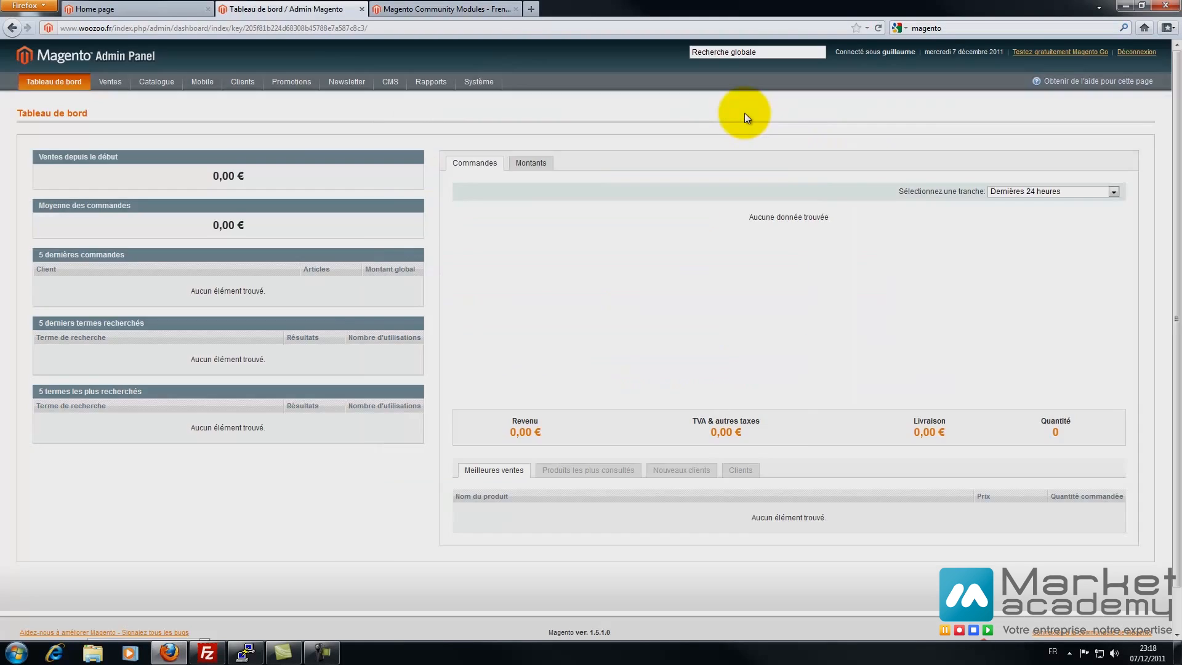
pyautogui.click(1136, 51)
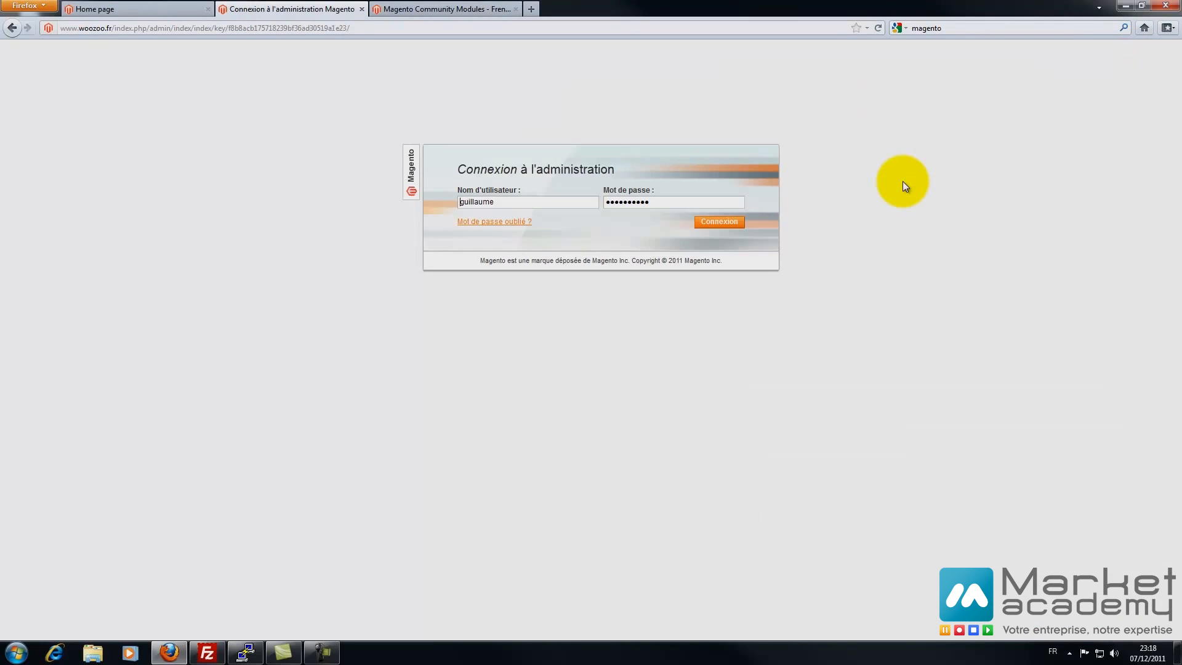
pyautogui.click(729, 223)
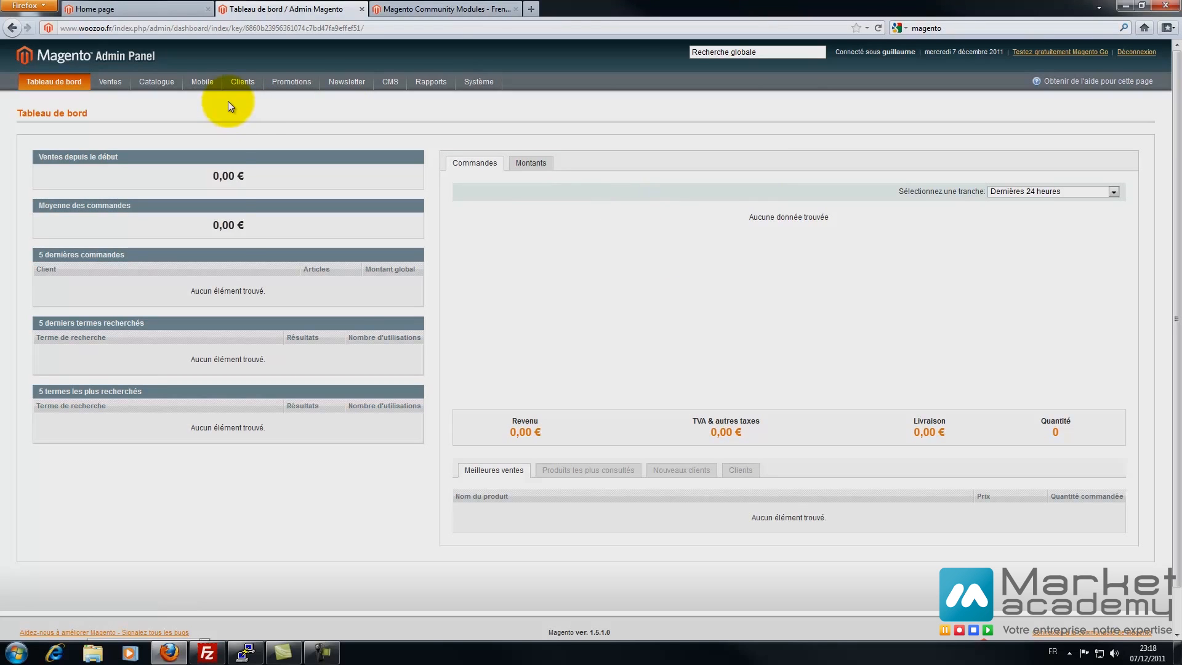
pyautogui.moveTo(198, 86)
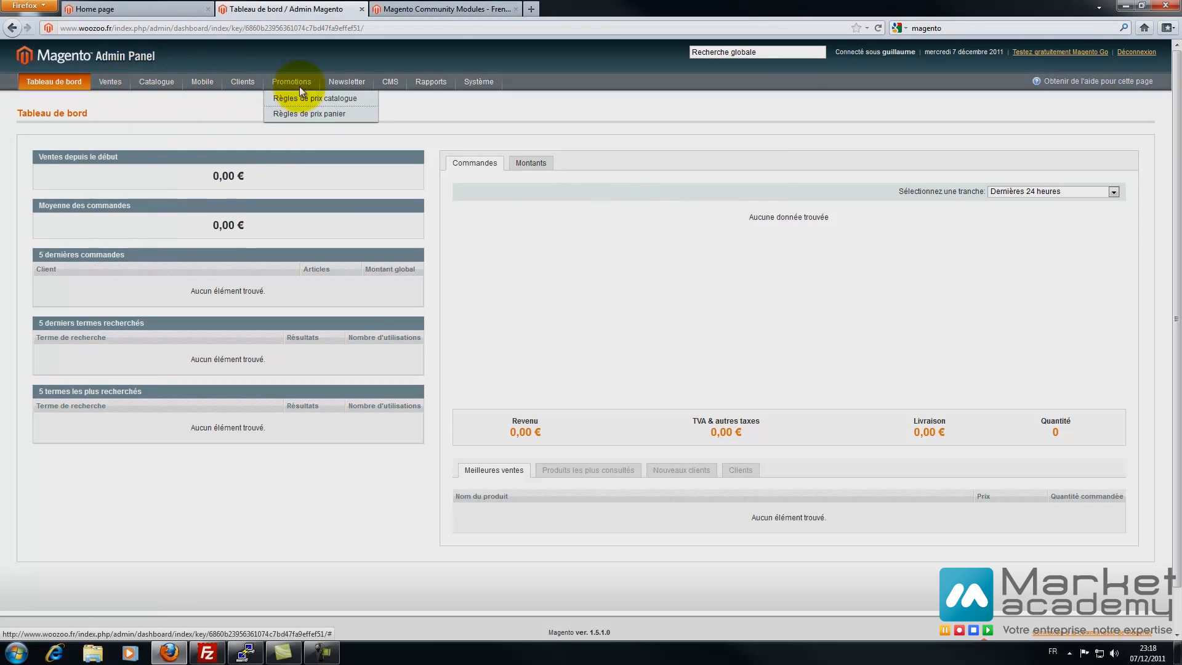
pyautogui.moveTo(291, 83)
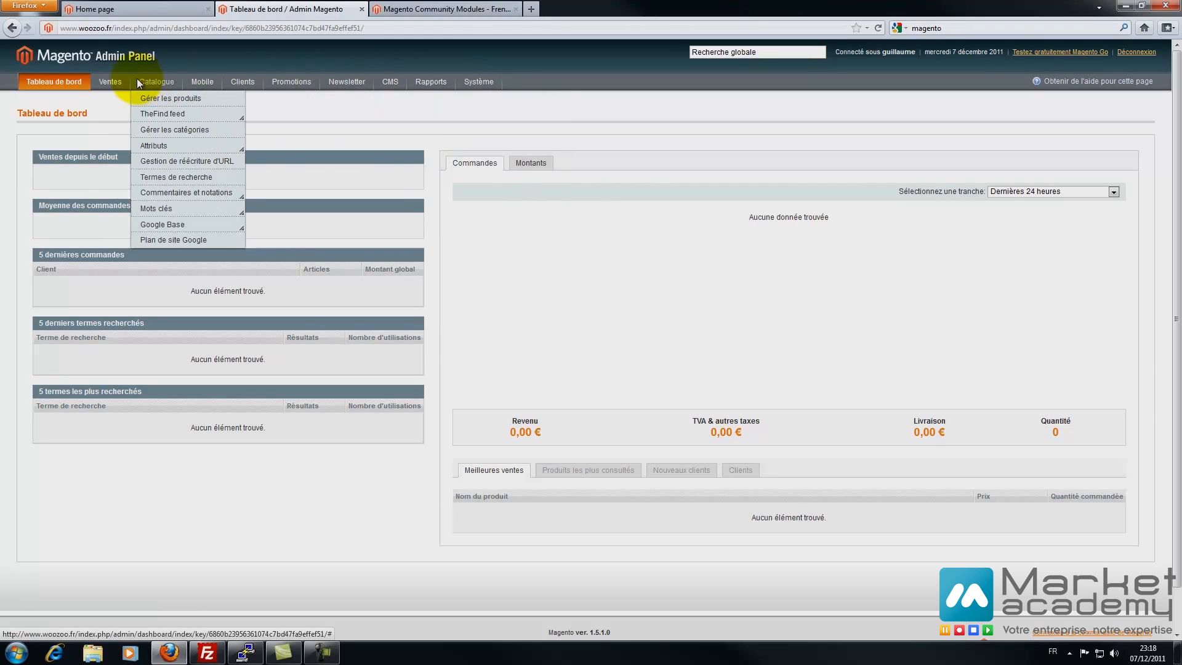
pyautogui.moveTo(112, 86)
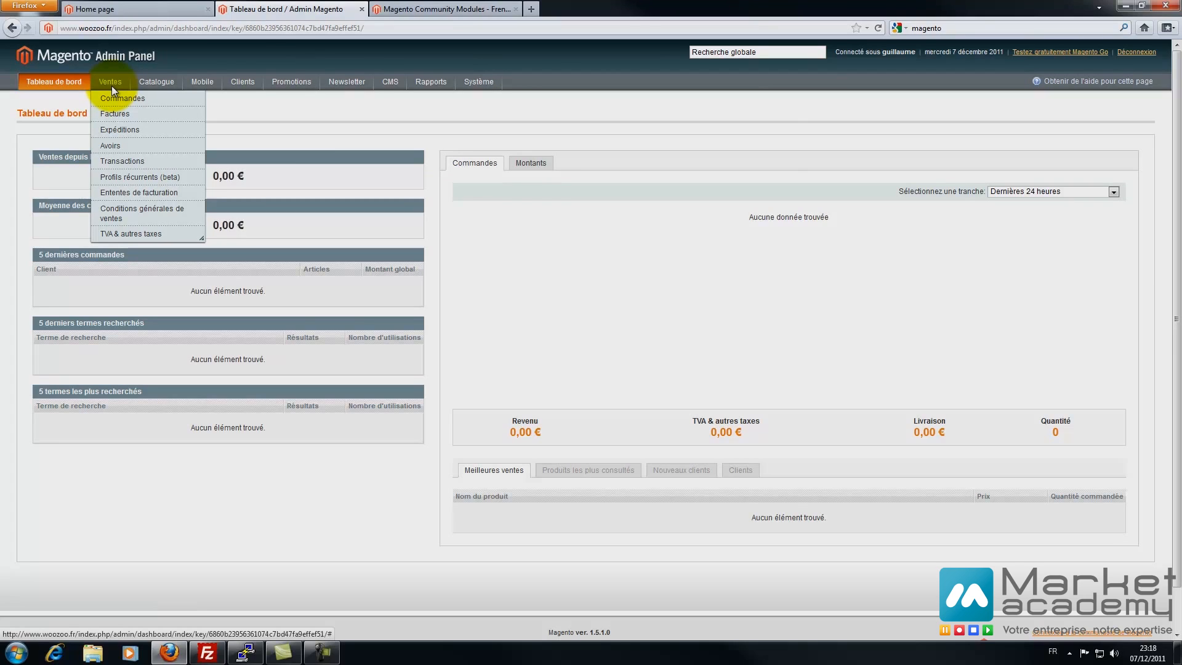
pyautogui.moveTo(474, 81)
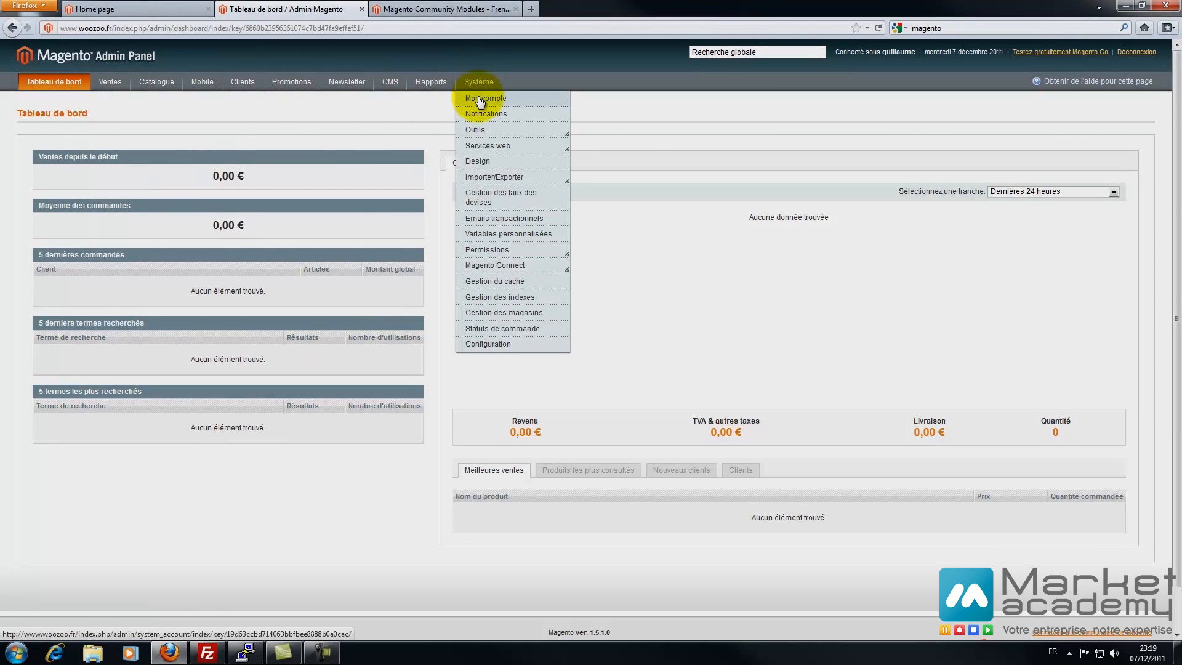
# - Create a new database backup from Système › Outils › Sauvegardes
pyautogui.click(481, 100)
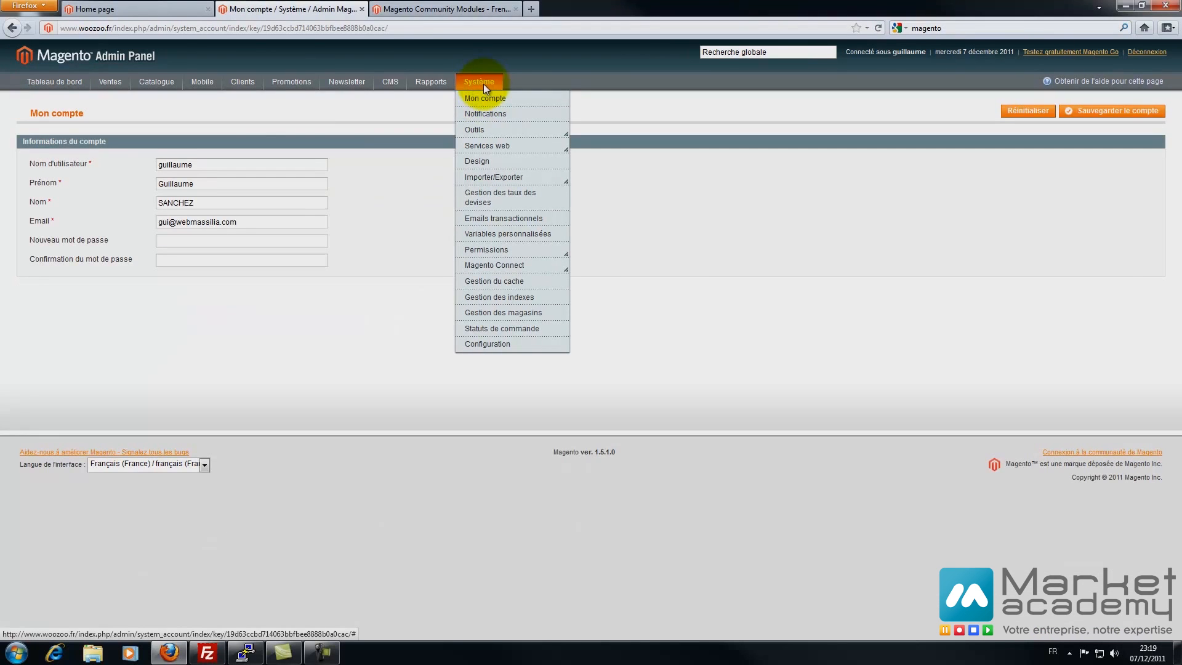
pyautogui.click(483, 114)
pyautogui.moveTo(481, 130)
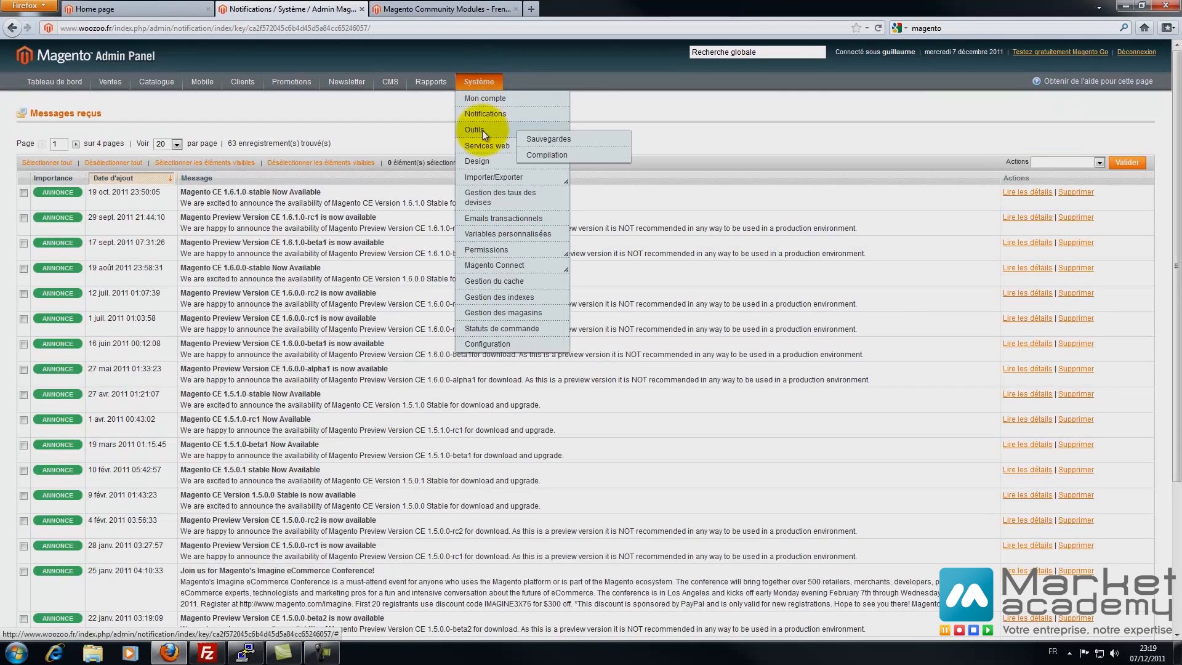
pyautogui.click(563, 142)
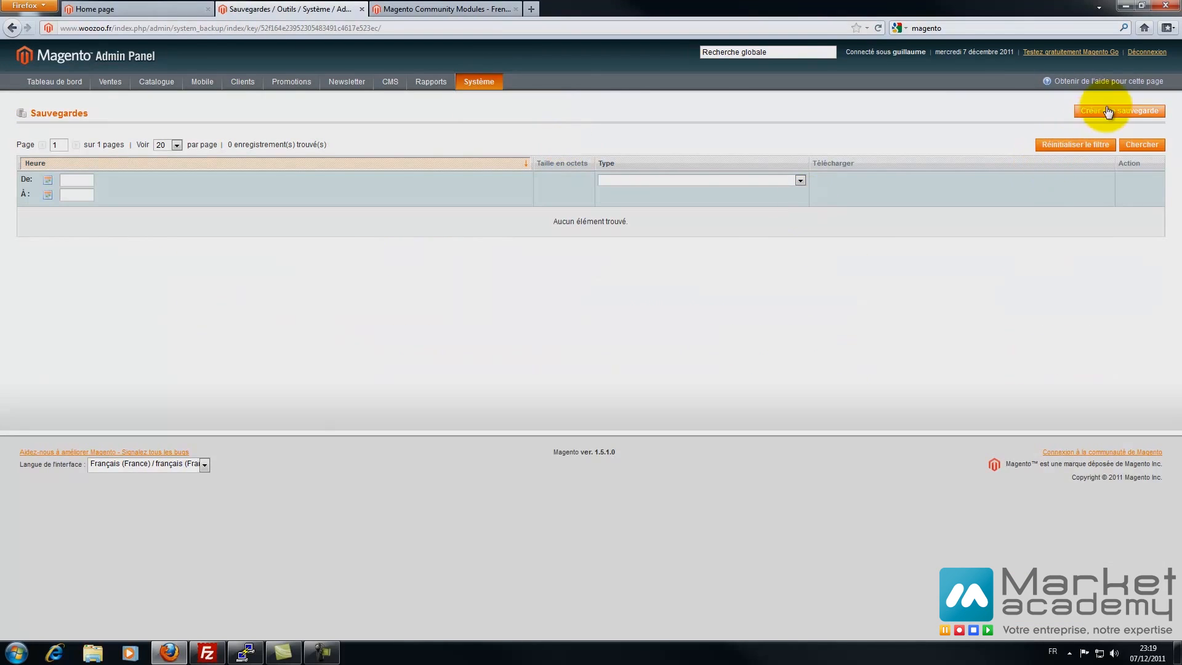
pyautogui.click(1107, 111)
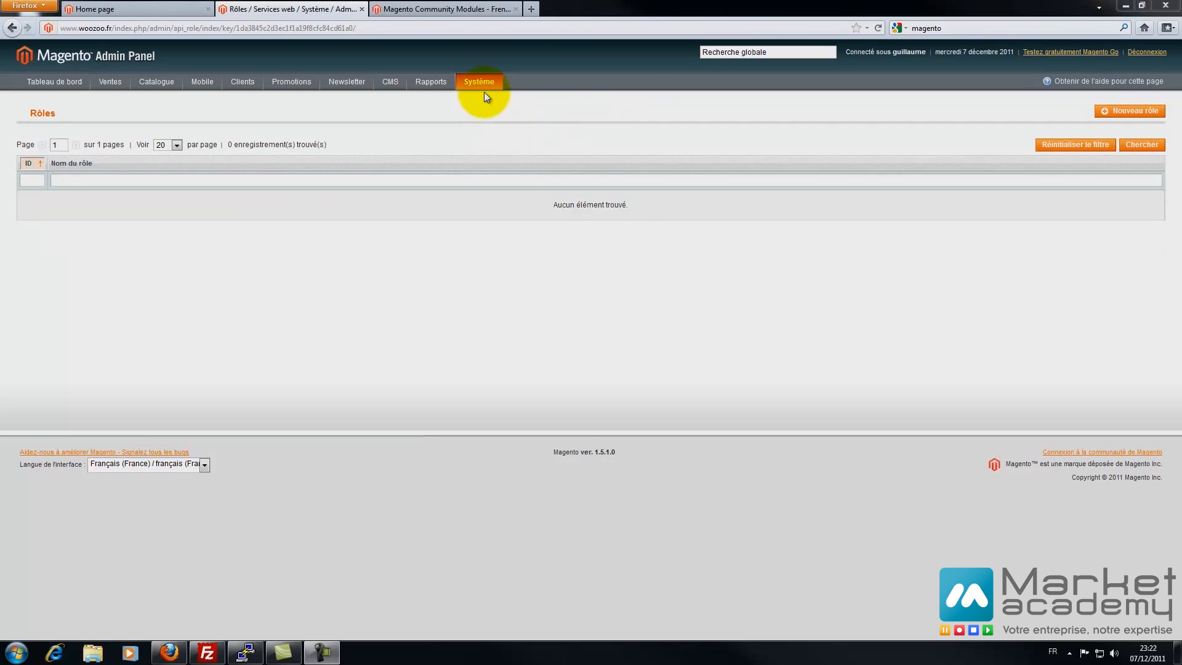
# - Open Système › Design and glance at the storefront home page before returning
pyautogui.moveTo(486, 84)
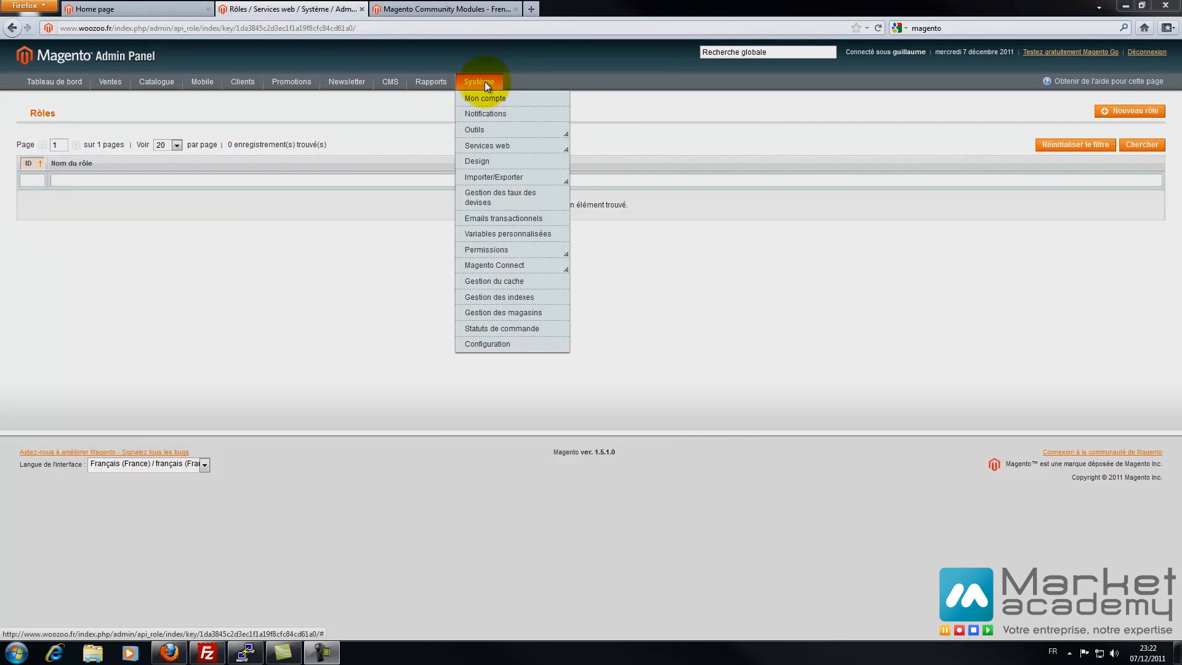
pyautogui.moveTo(480, 145)
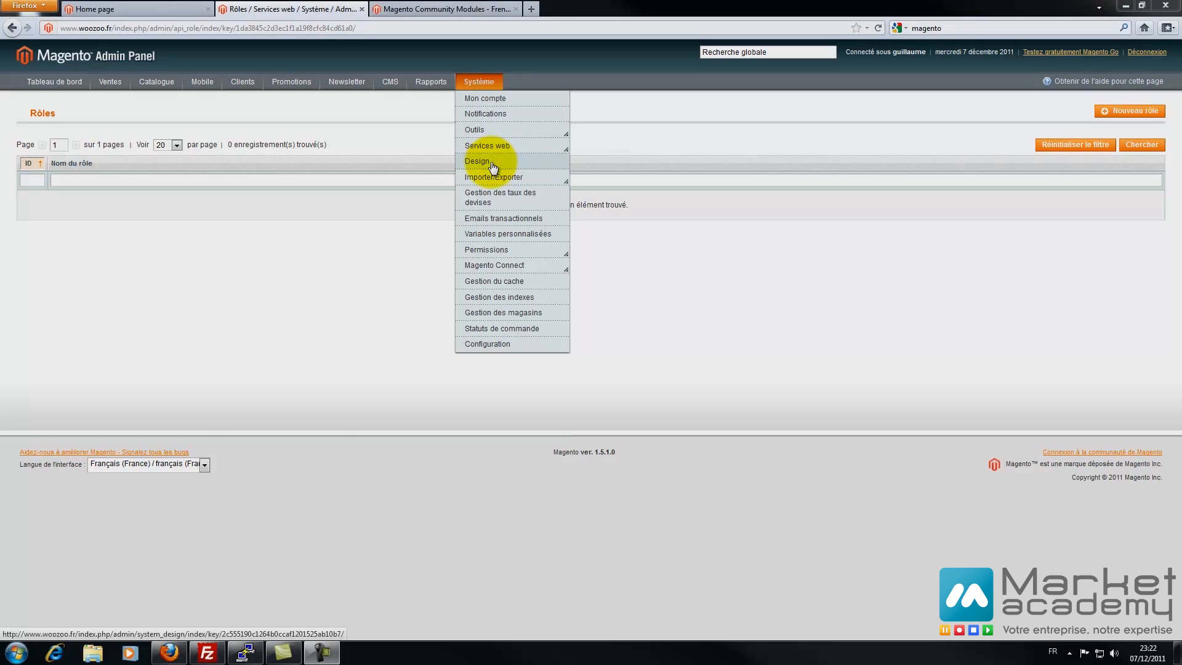
pyautogui.click(493, 163)
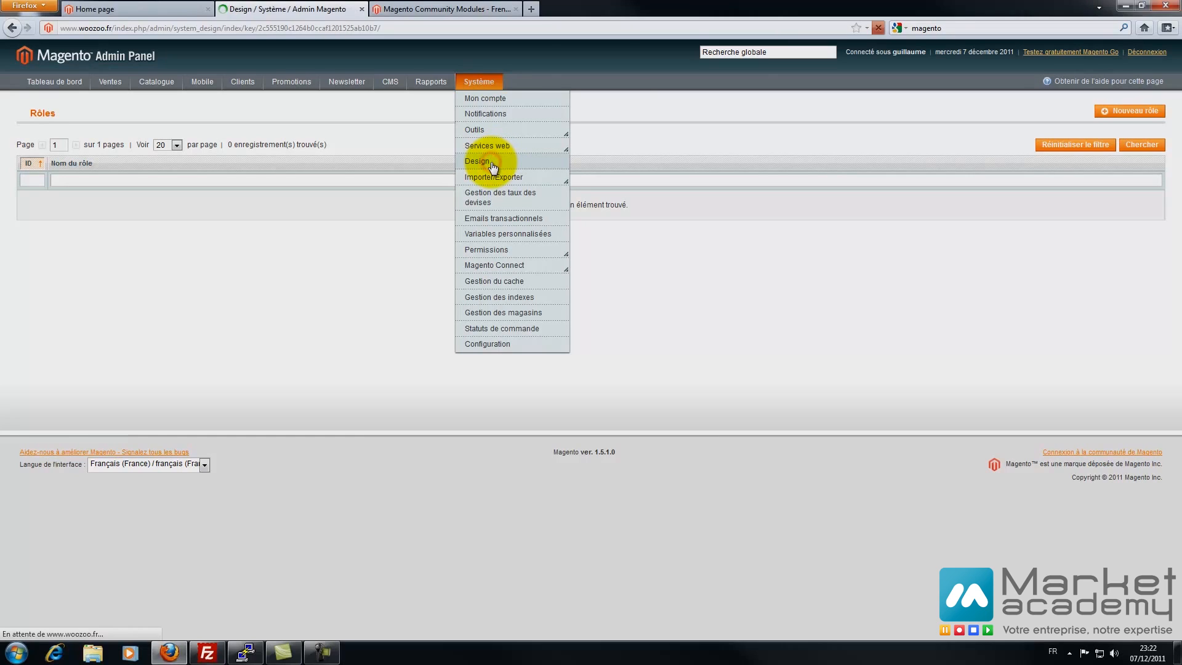
pyautogui.click(158, 7)
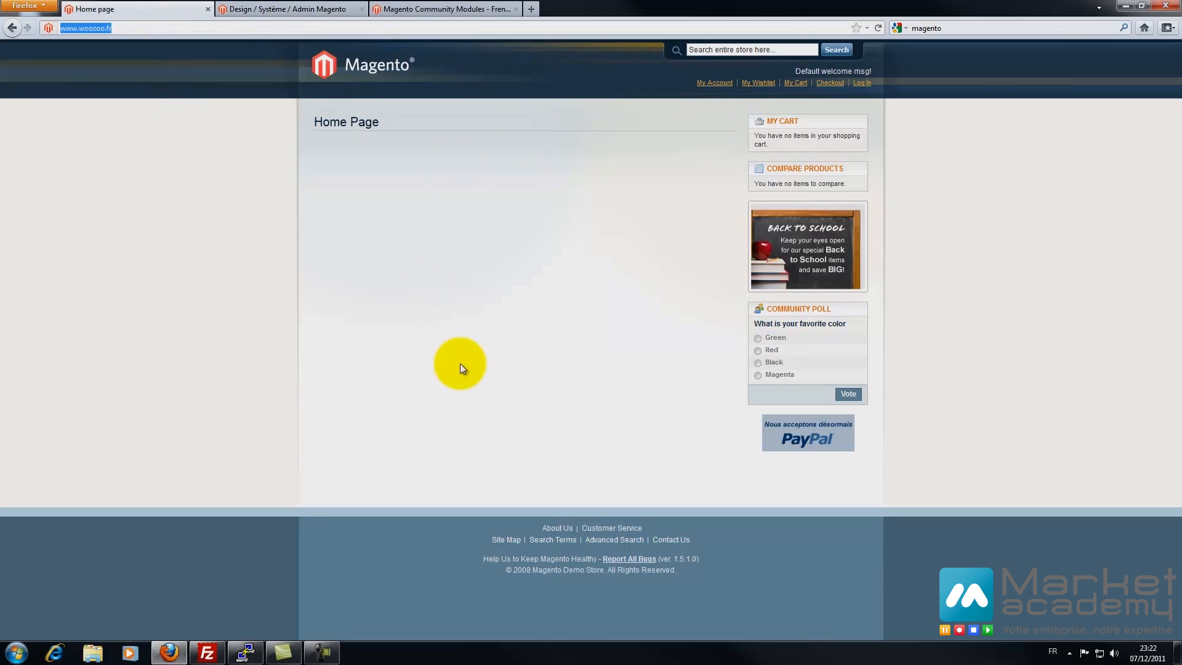
pyautogui.click(287, 9)
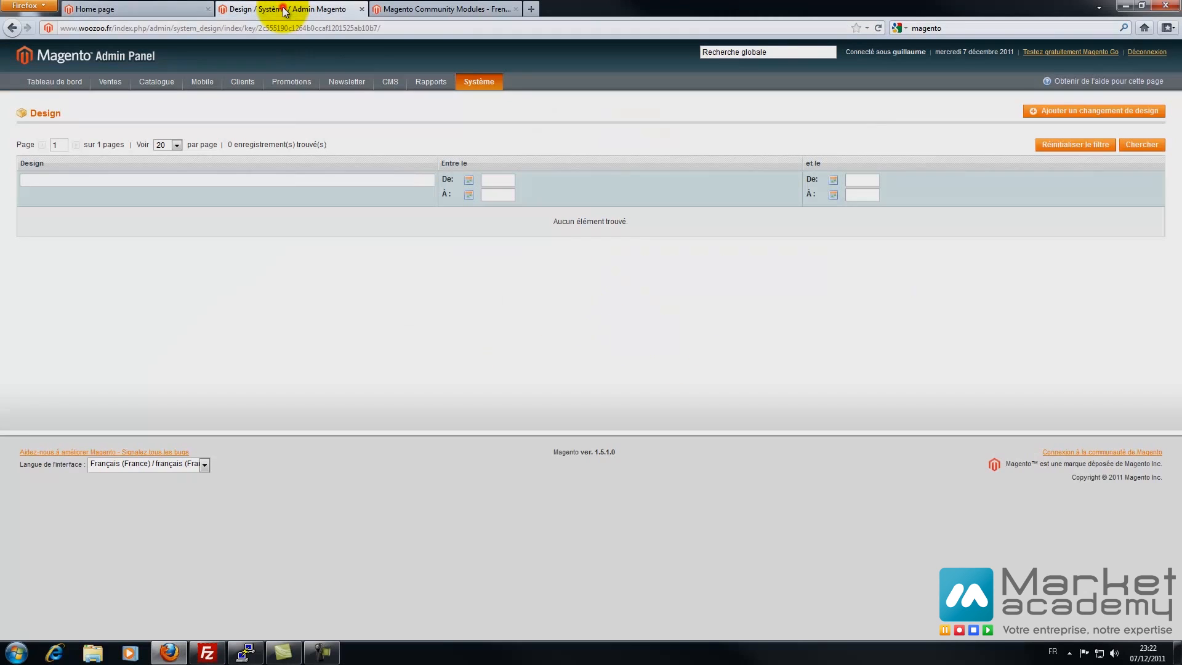
# - Add and save a design change using the default/modern theme with no start or end dates
pyautogui.click(1095, 115)
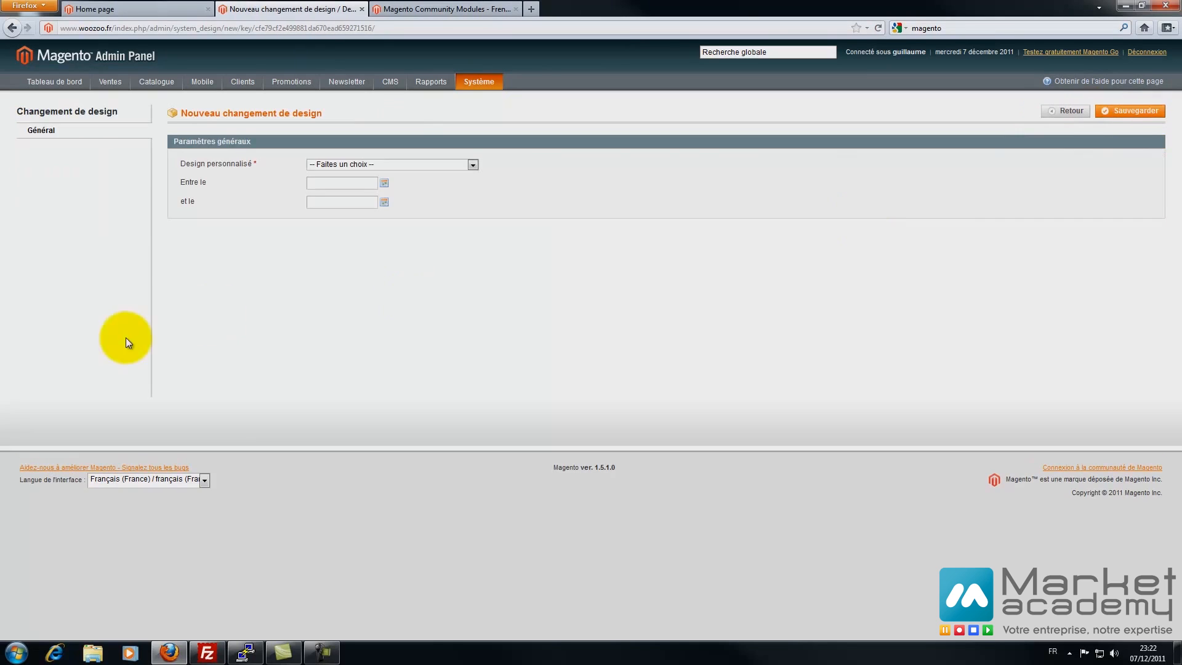
pyautogui.click(394, 164)
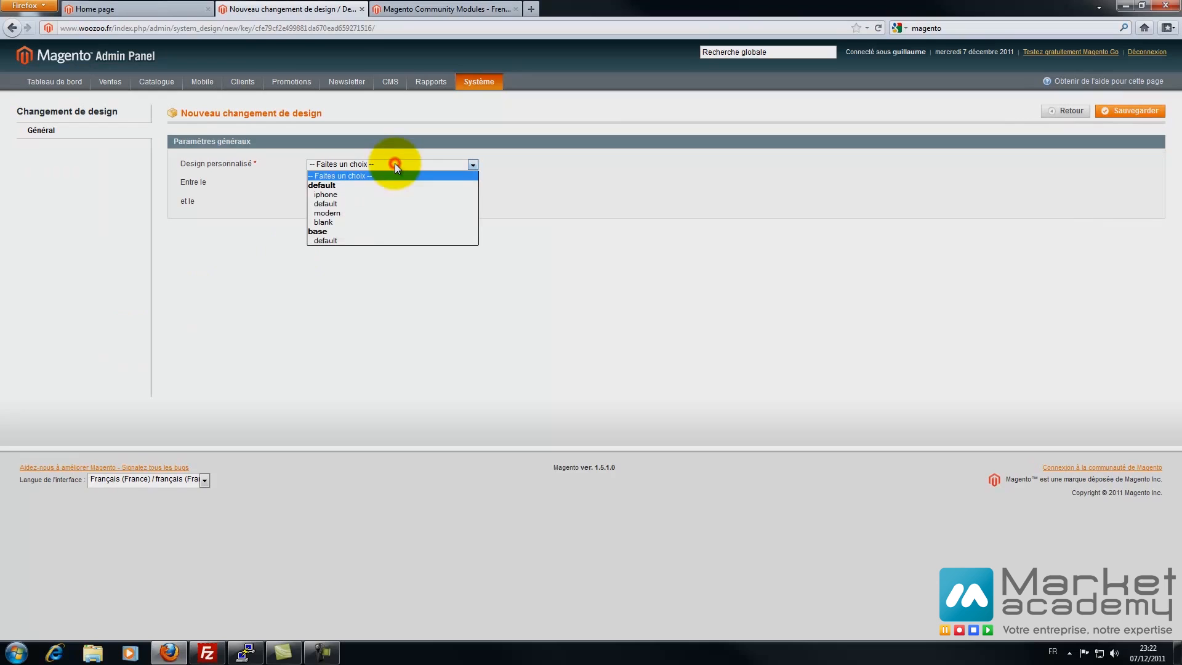
pyautogui.click(362, 213)
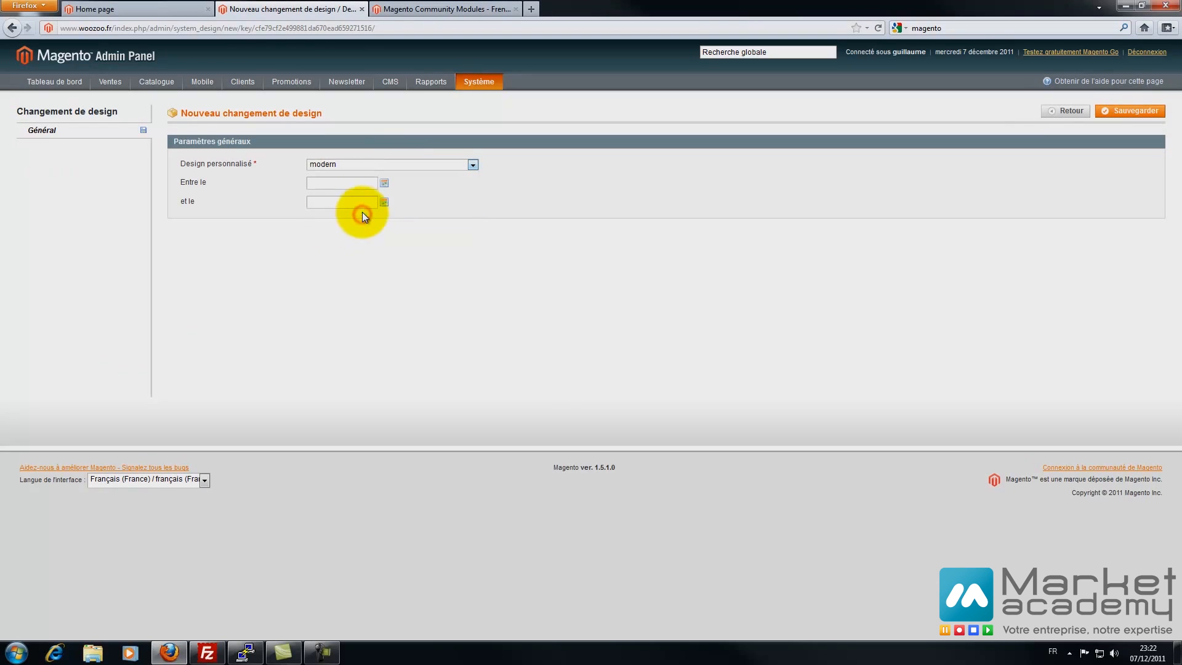
pyautogui.click(386, 183)
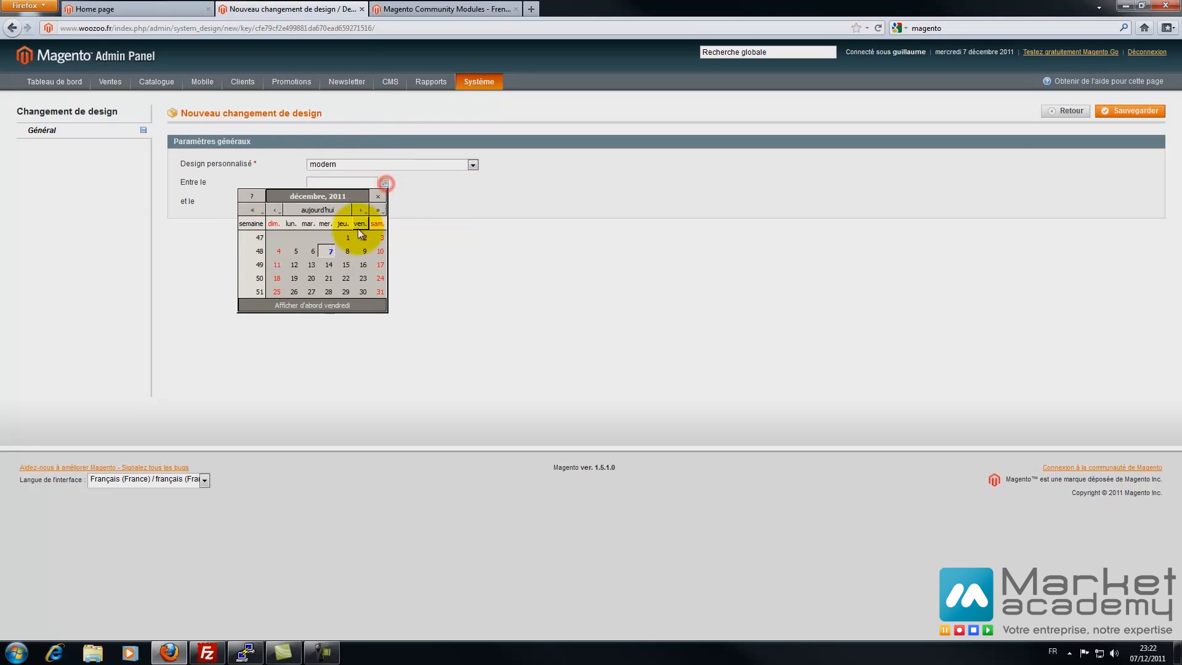
pyautogui.click(330, 270)
pyautogui.click(384, 202)
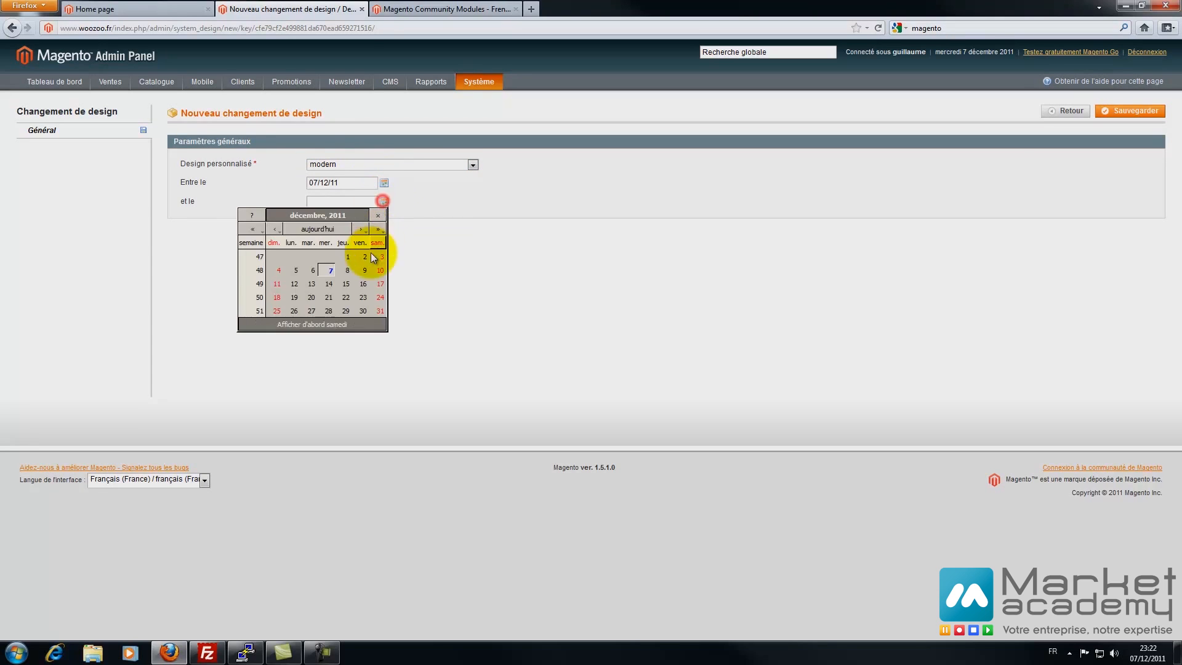
pyautogui.click(346, 284)
pyautogui.moveTo(373, 183); pyautogui.dragTo(221, 175)
pyautogui.press('BackSpace')
pyautogui.moveTo(341, 205); pyautogui.dragTo(211, 199)
pyautogui.press('BackSpace')
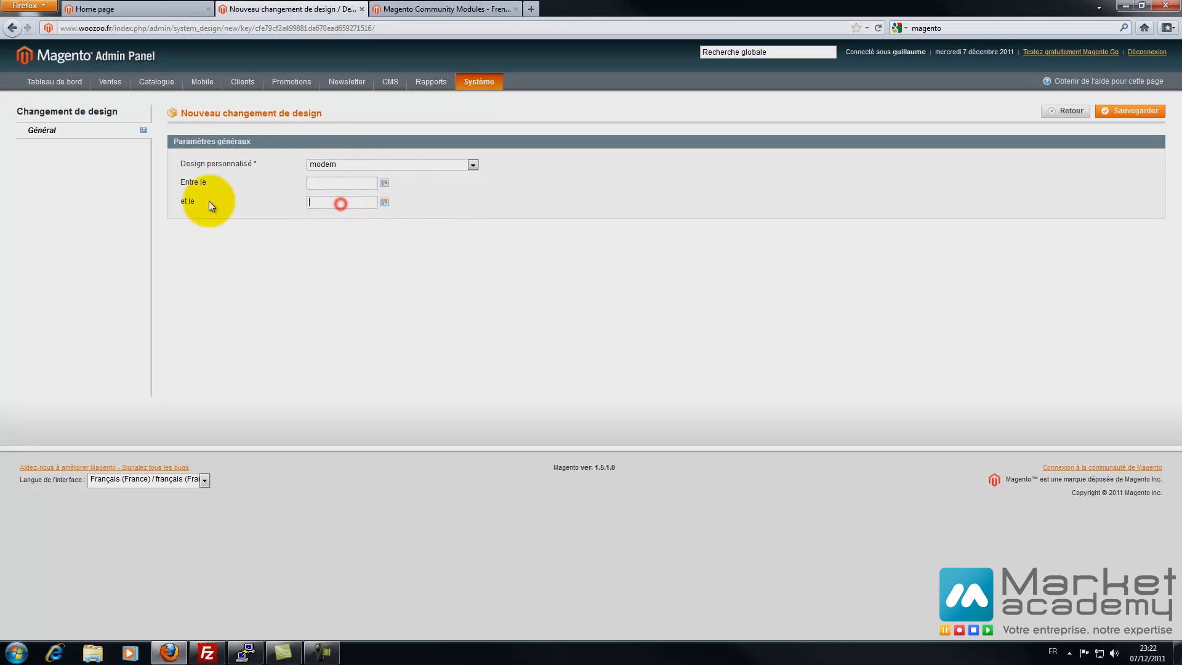
pyautogui.click(1136, 111)
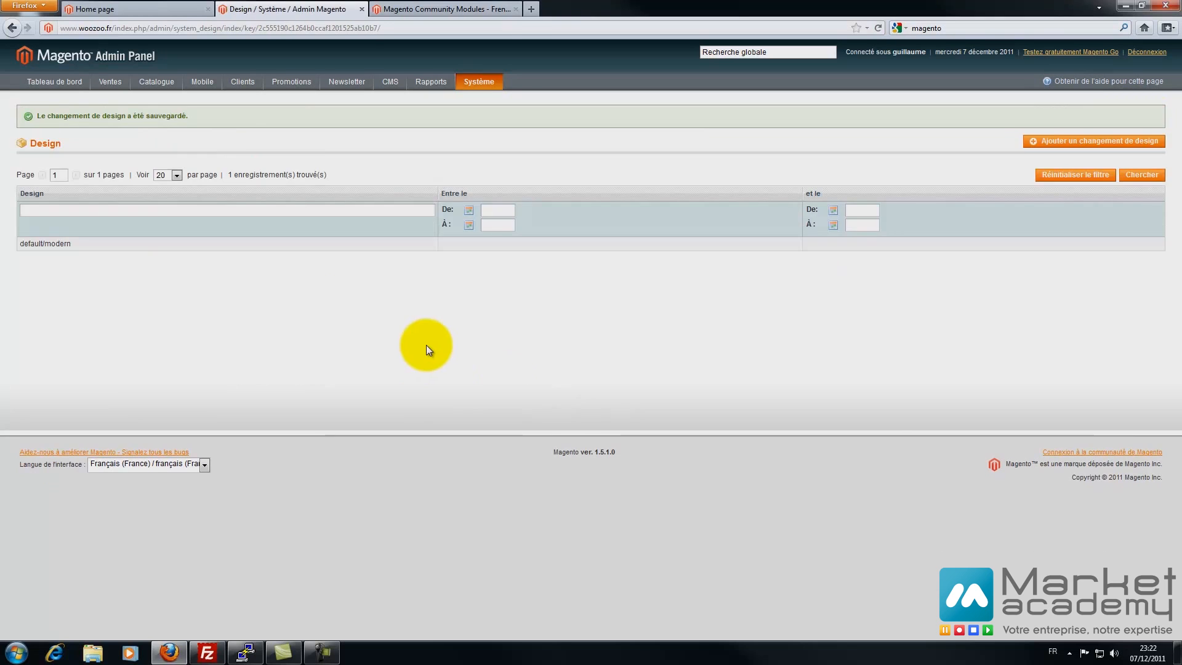
# - Reload the storefront to confirm the modern theme, then reopen the default/modern design change
pyautogui.click(162, 9)
pyautogui.click(164, 230)
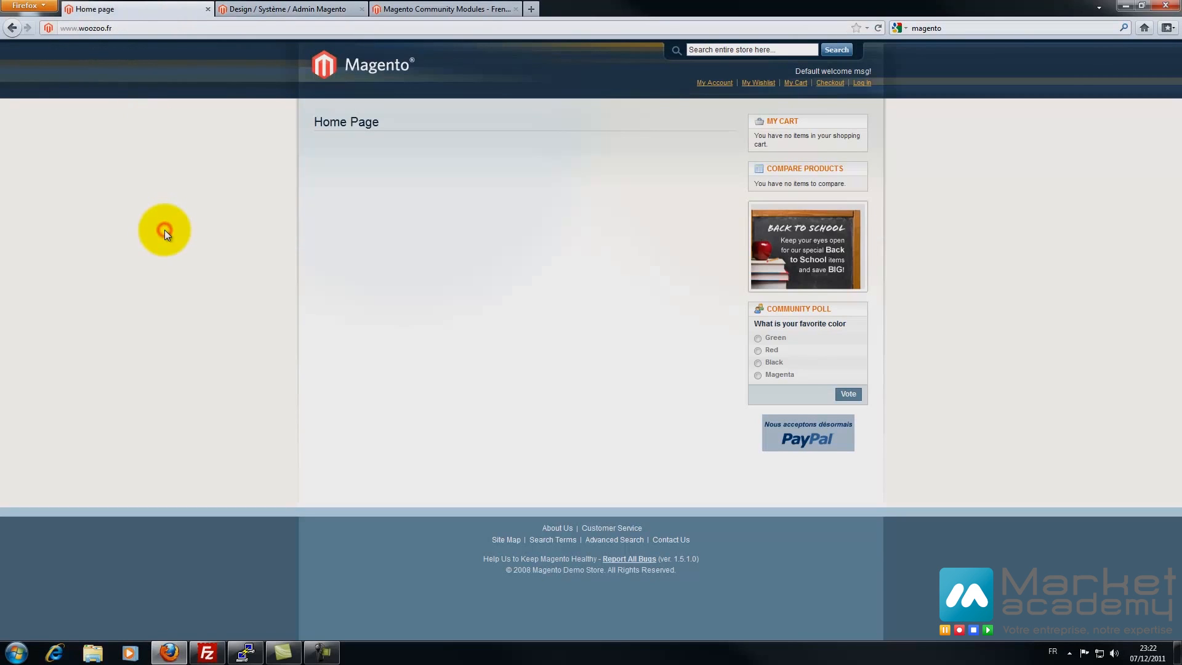
pyautogui.press('F5')
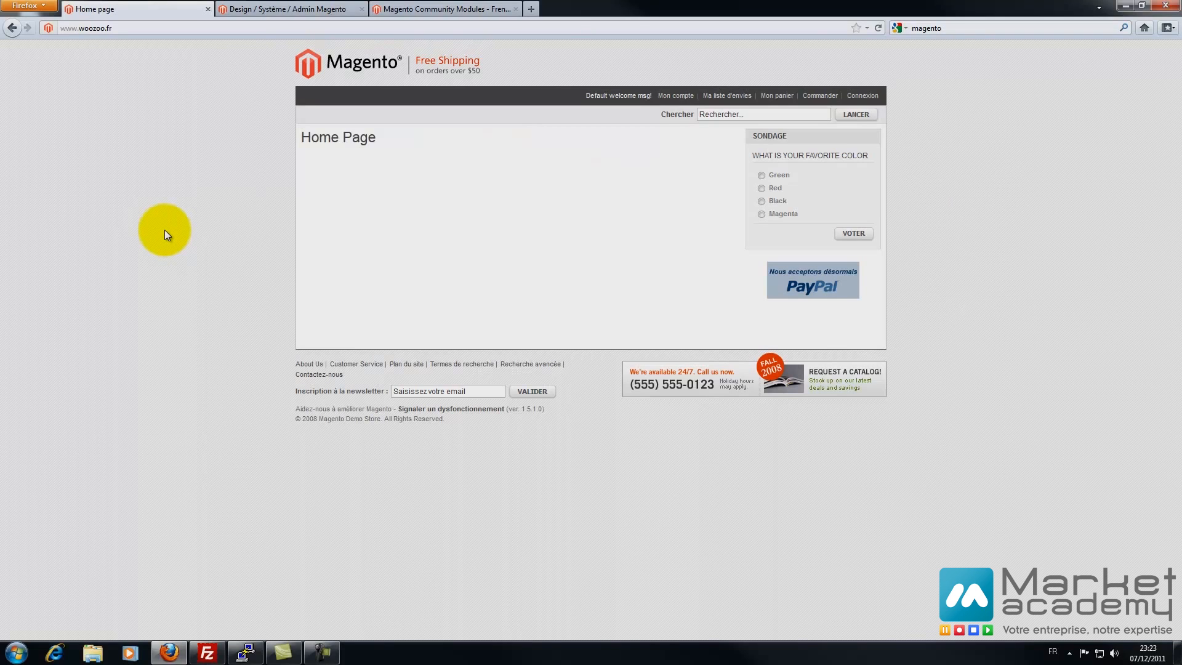
pyautogui.click(299, 9)
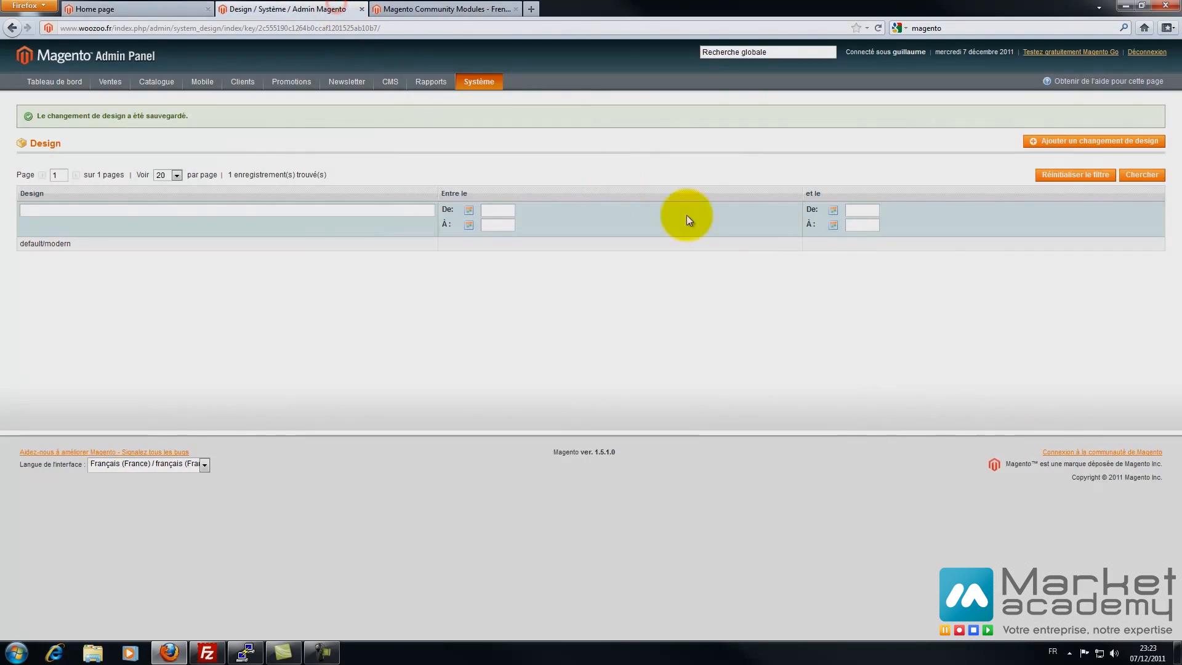
pyautogui.click(691, 250)
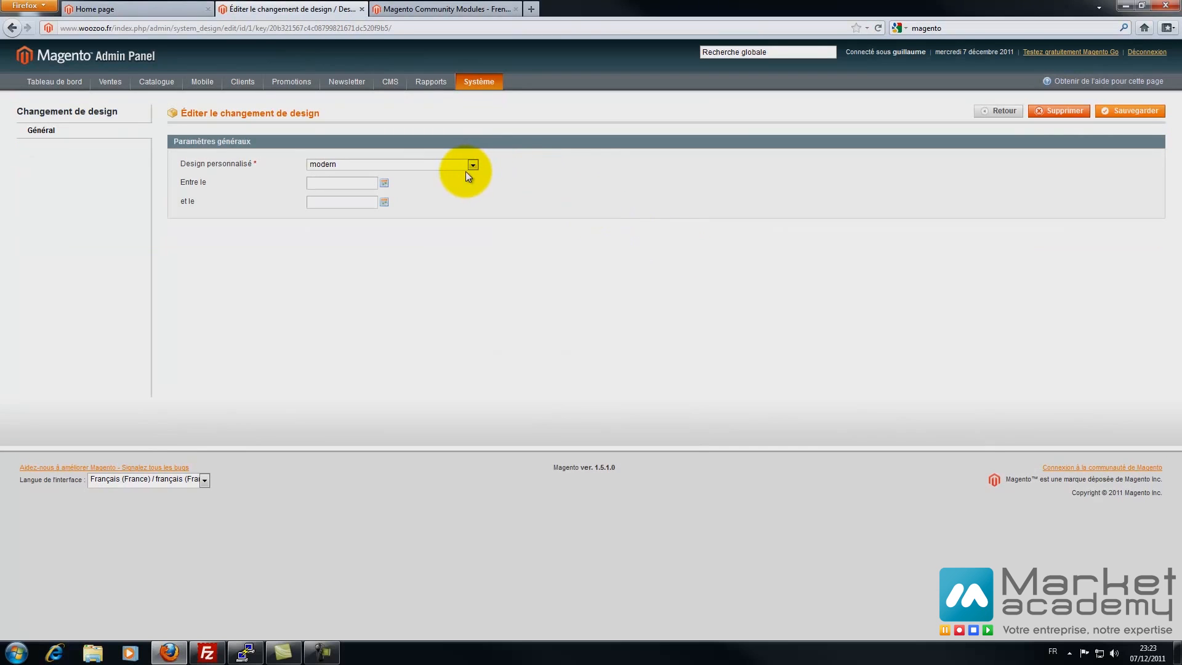
pyautogui.click(466, 165)
pyautogui.click(362, 222)
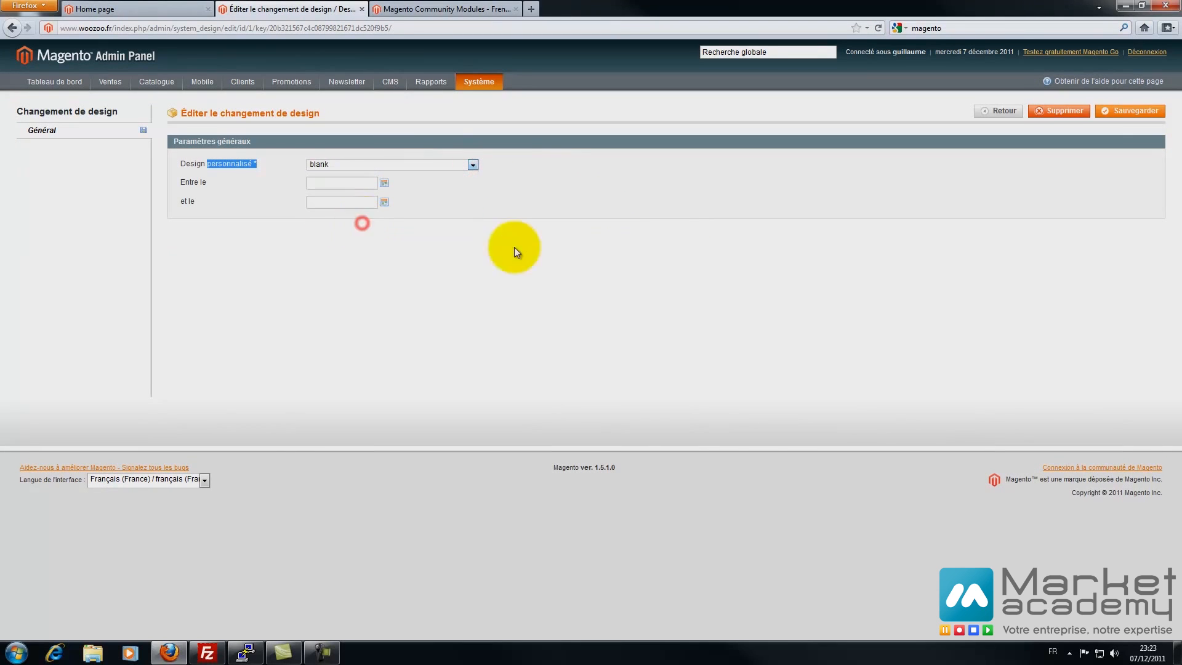
pyautogui.click(1133, 115)
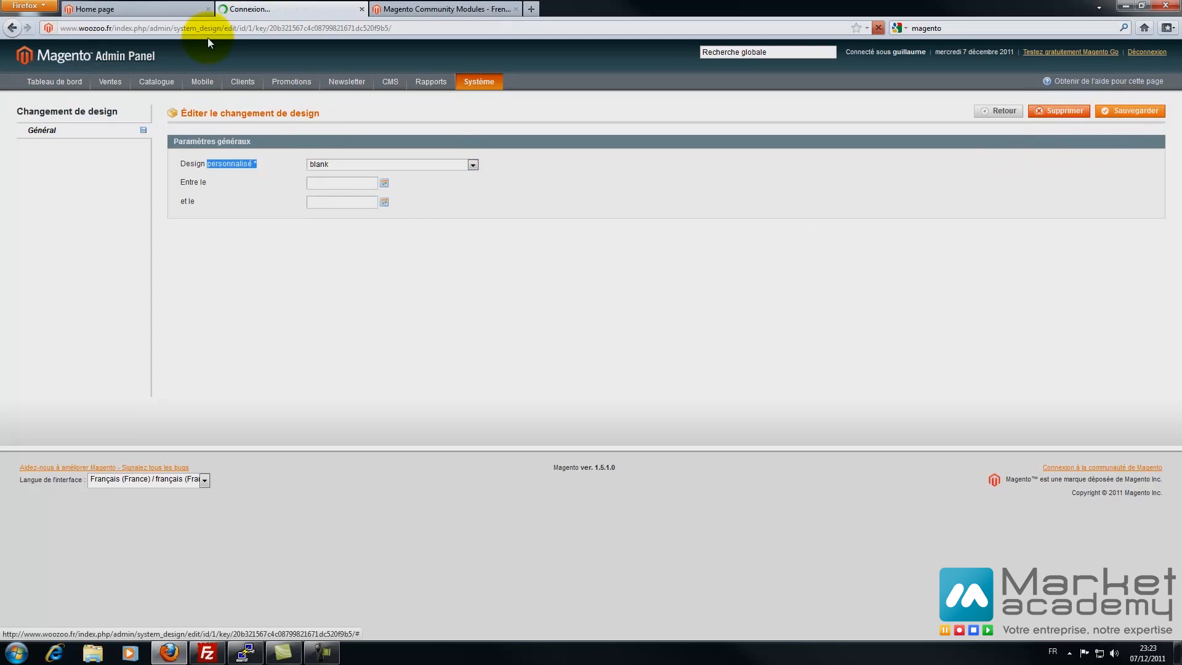
pyautogui.click(153, 8)
pyautogui.press('F5')
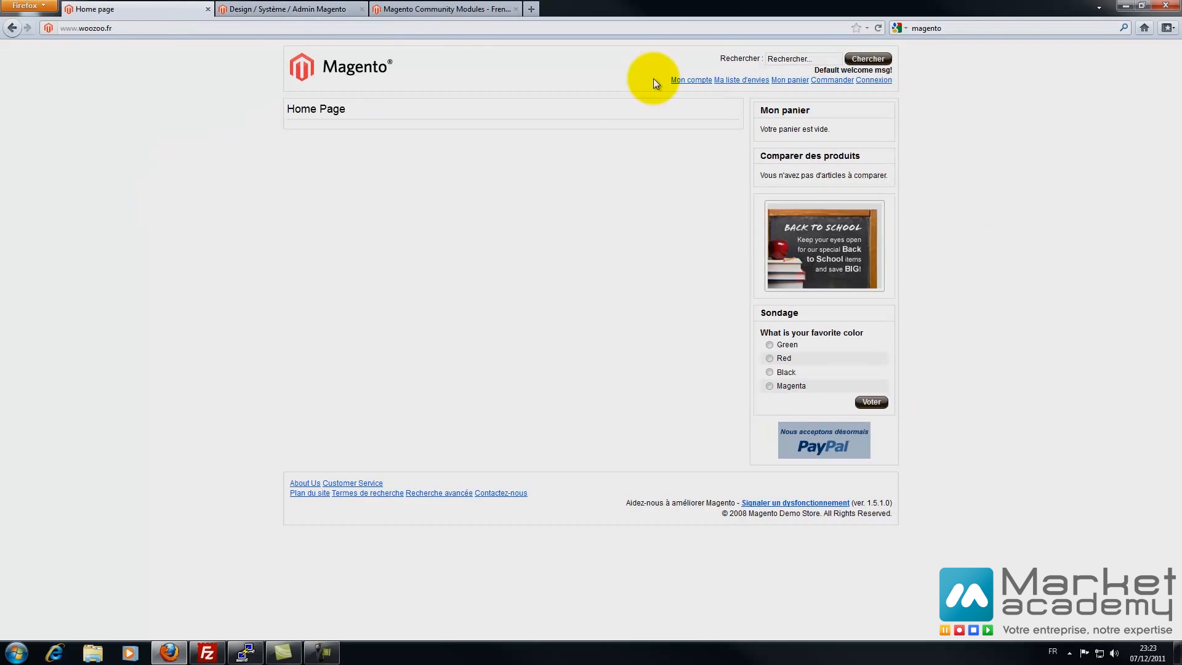
pyautogui.click(424, 10)
pyautogui.click(303, 14)
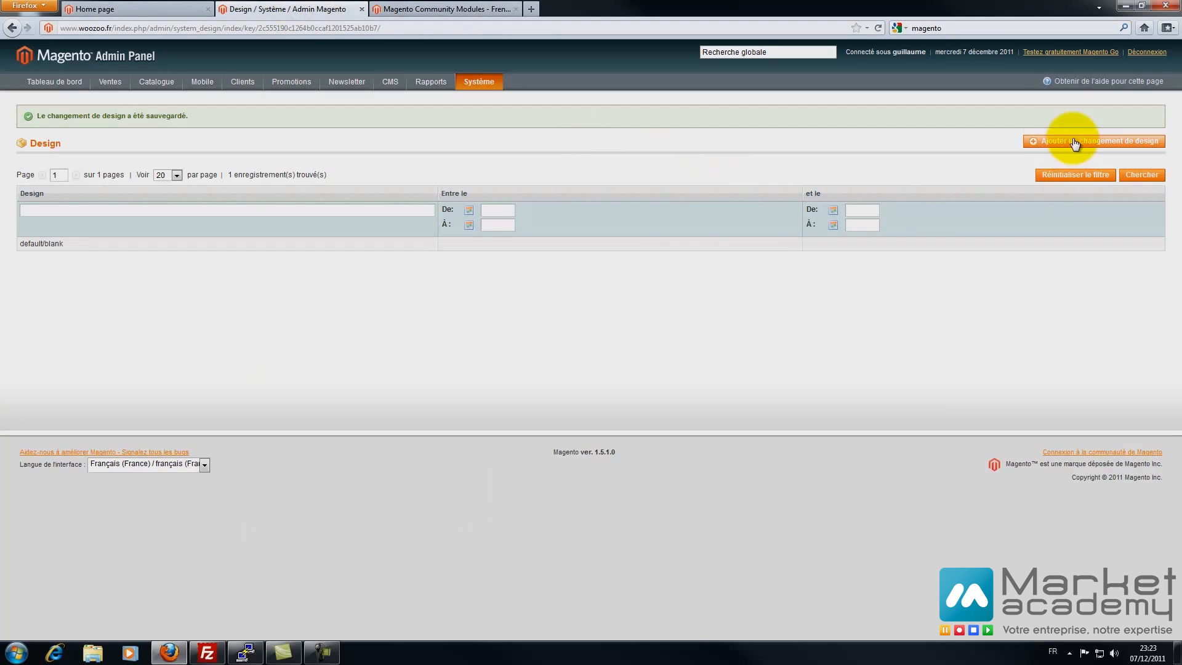
pyautogui.click(579, 244)
pyautogui.click(337, 163)
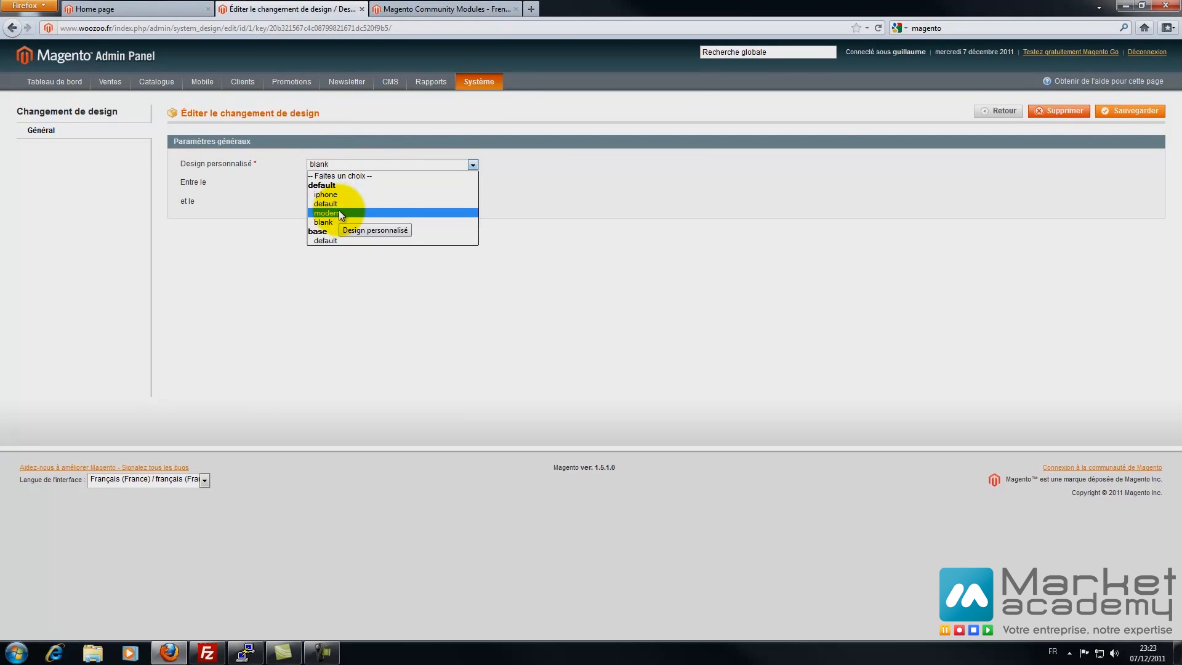
pyautogui.click(339, 212)
pyautogui.click(1122, 113)
pyautogui.click(145, 8)
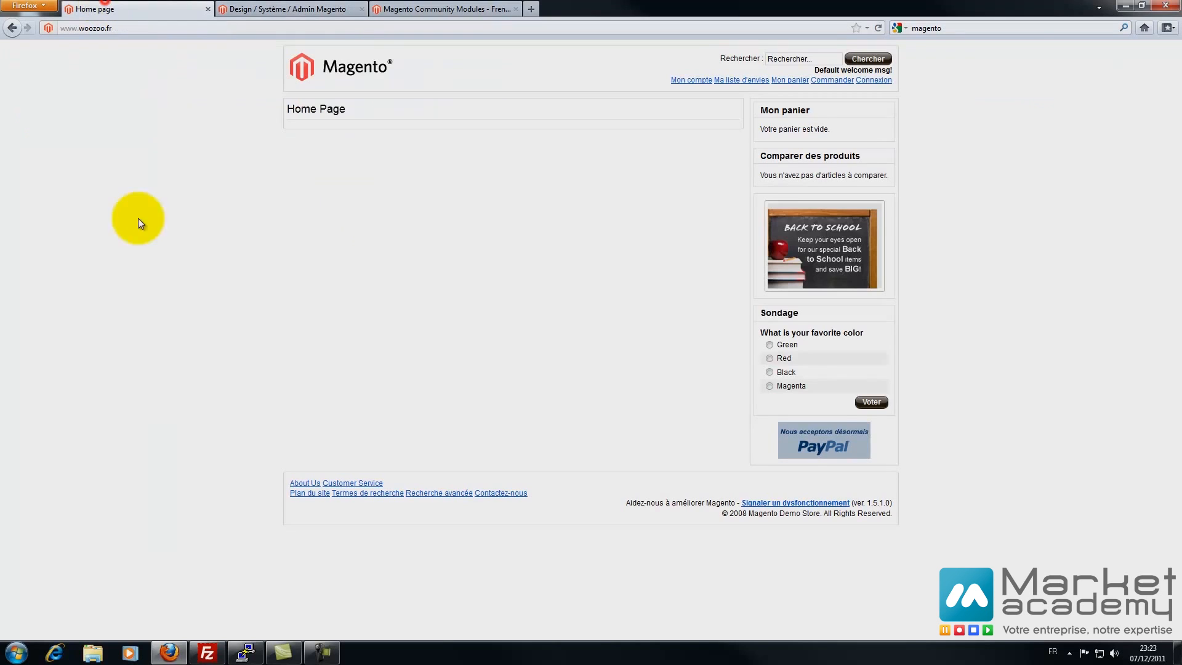
pyautogui.press('F5')
pyautogui.click(283, 9)
pyautogui.moveTo(477, 81)
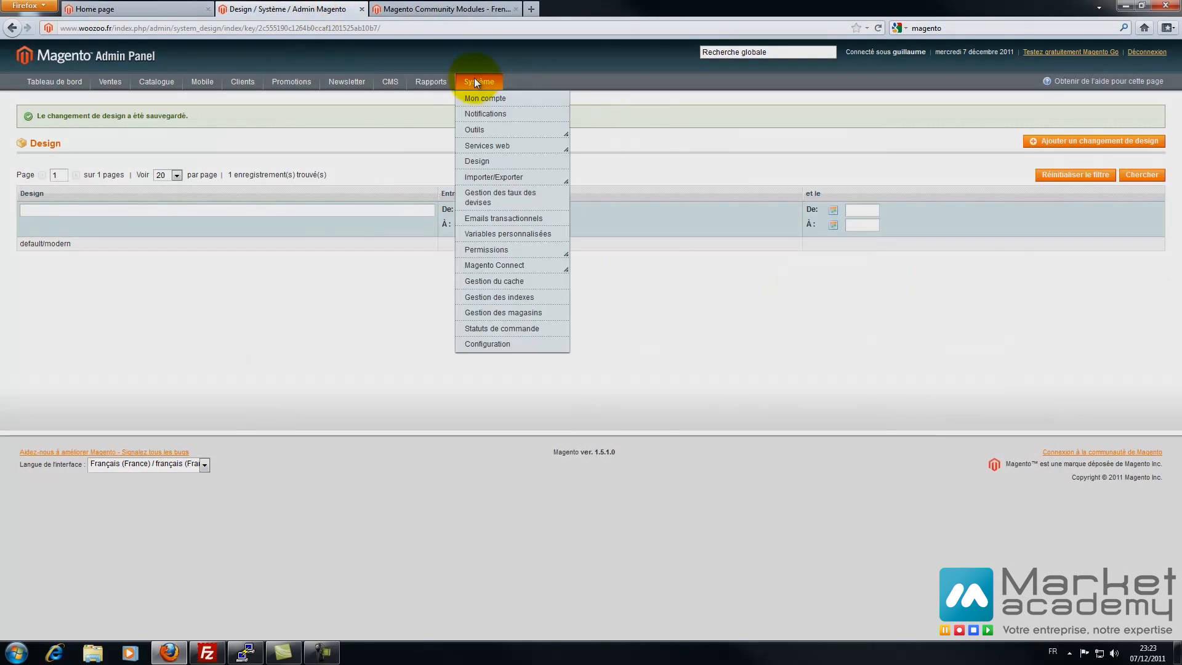
# - View the currency rates page with EUR at 1.0000, then go to cache management
pyautogui.click(483, 198)
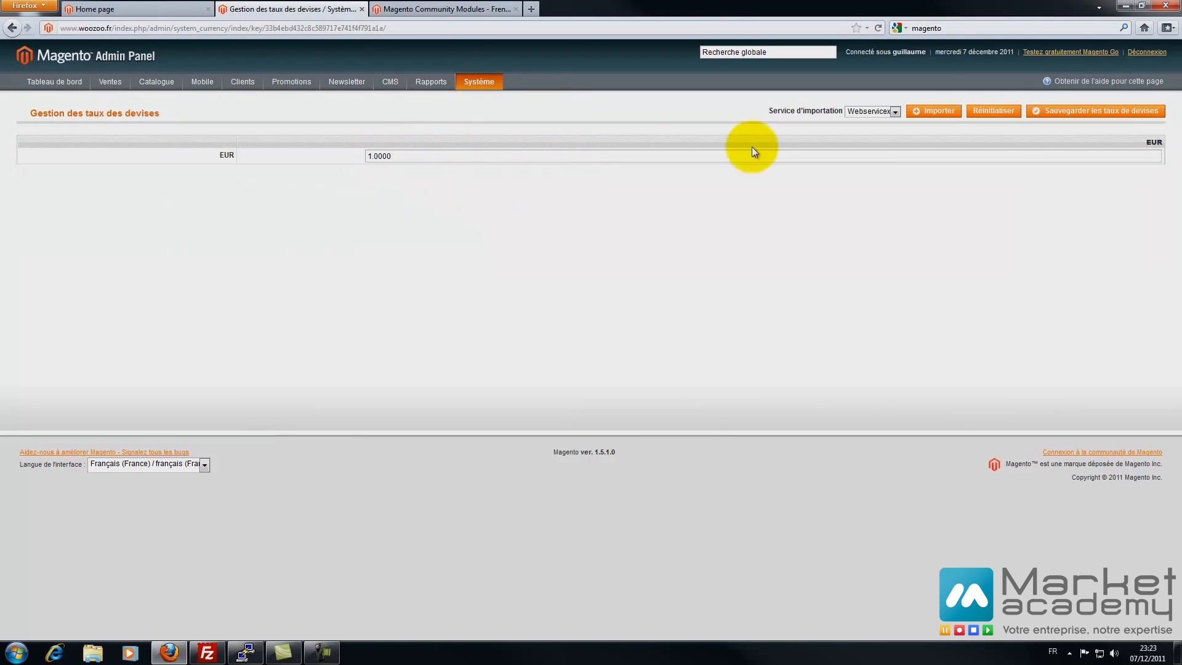
pyautogui.moveTo(470, 80)
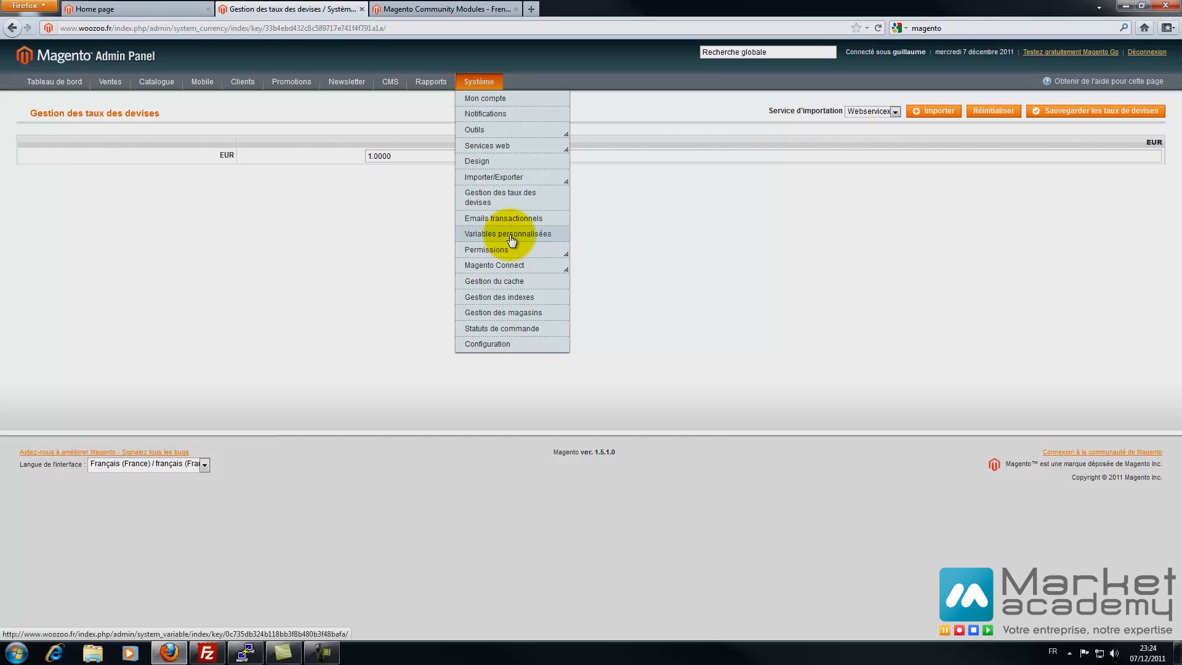
pyautogui.moveTo(501, 252)
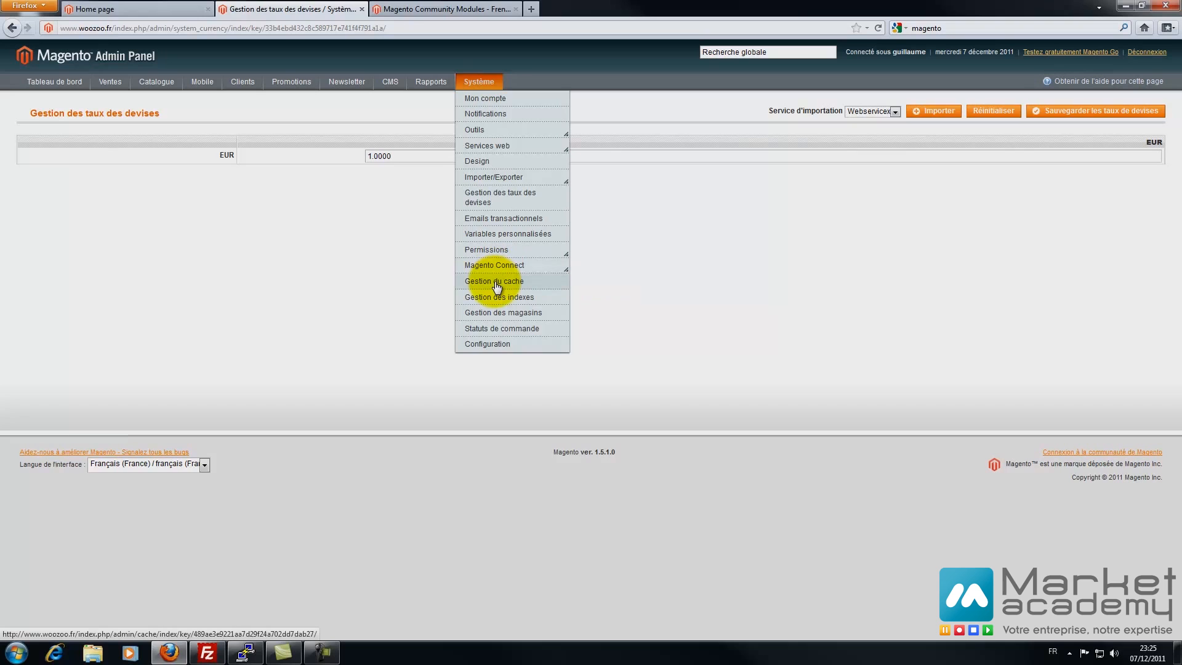
pyautogui.click(496, 282)
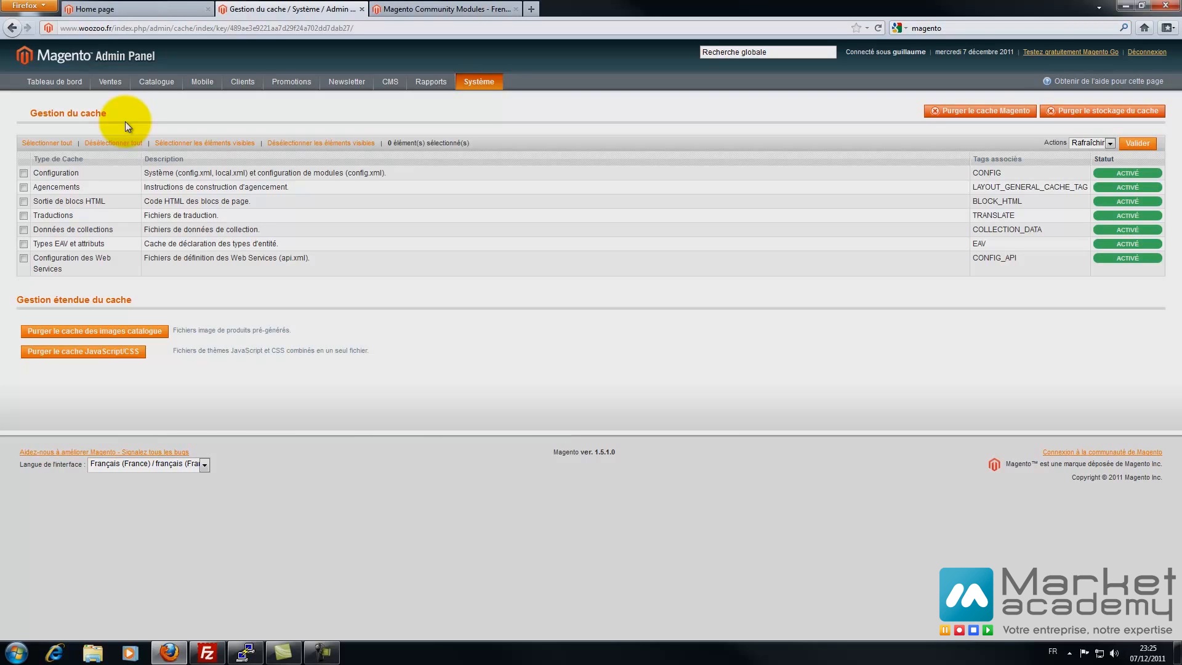
# - Review the cache Actions list with all seven cache types enabled, then go to store management
pyautogui.moveTo(467, 79)
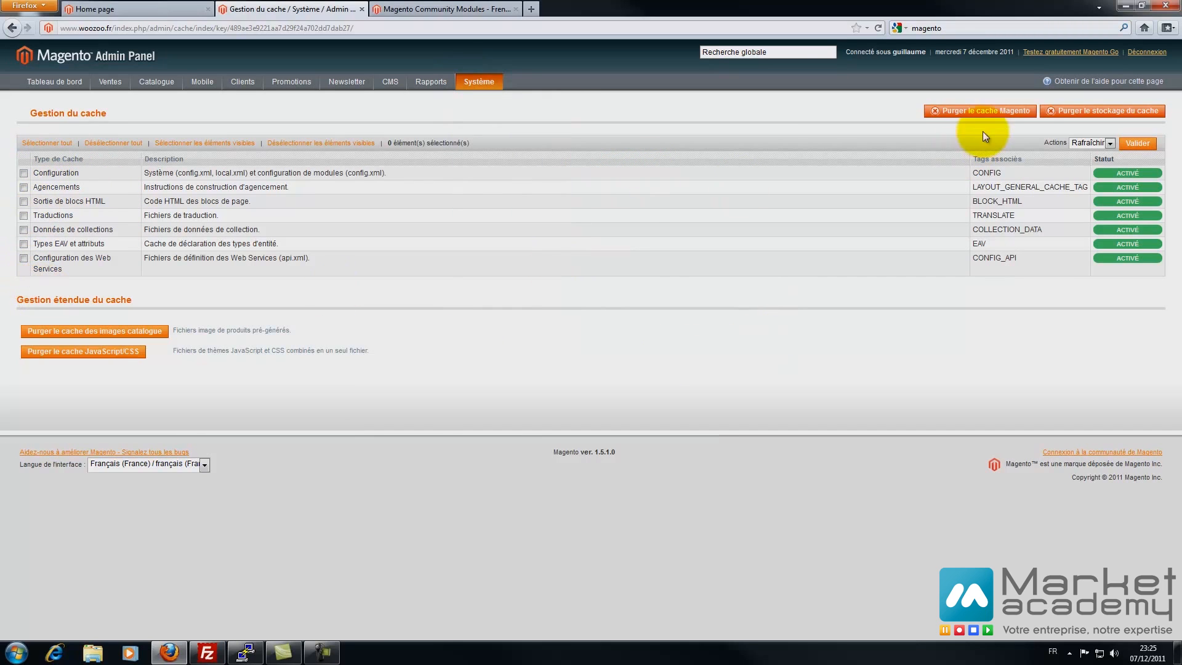
pyautogui.click(1092, 142)
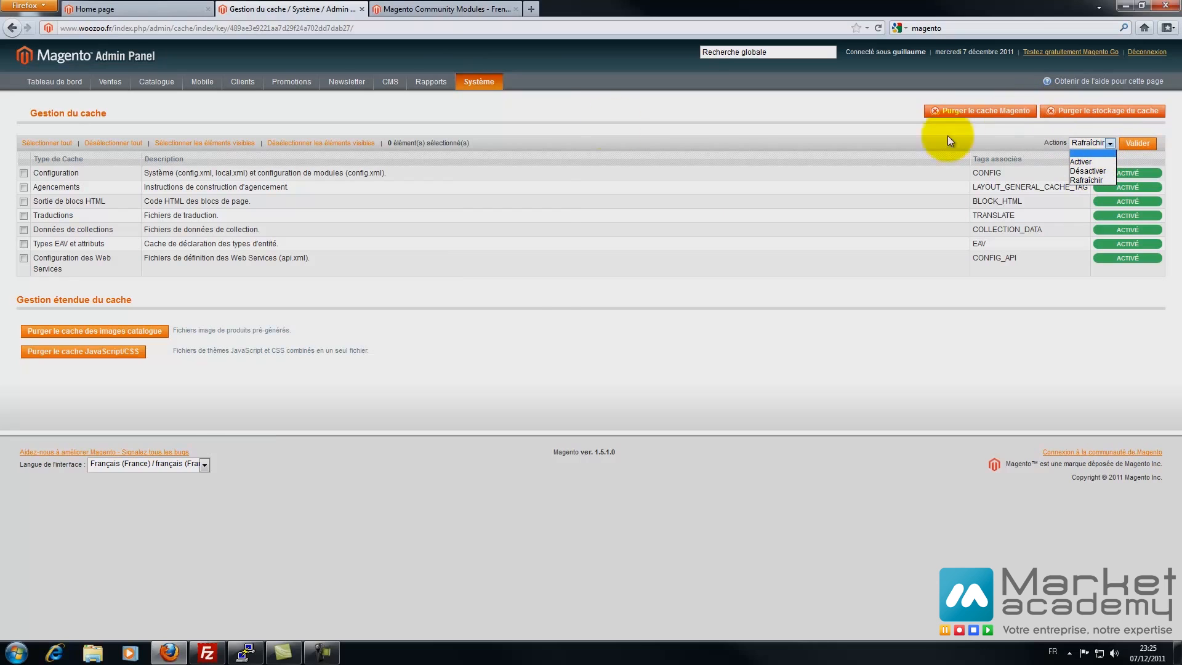
pyautogui.moveTo(489, 81)
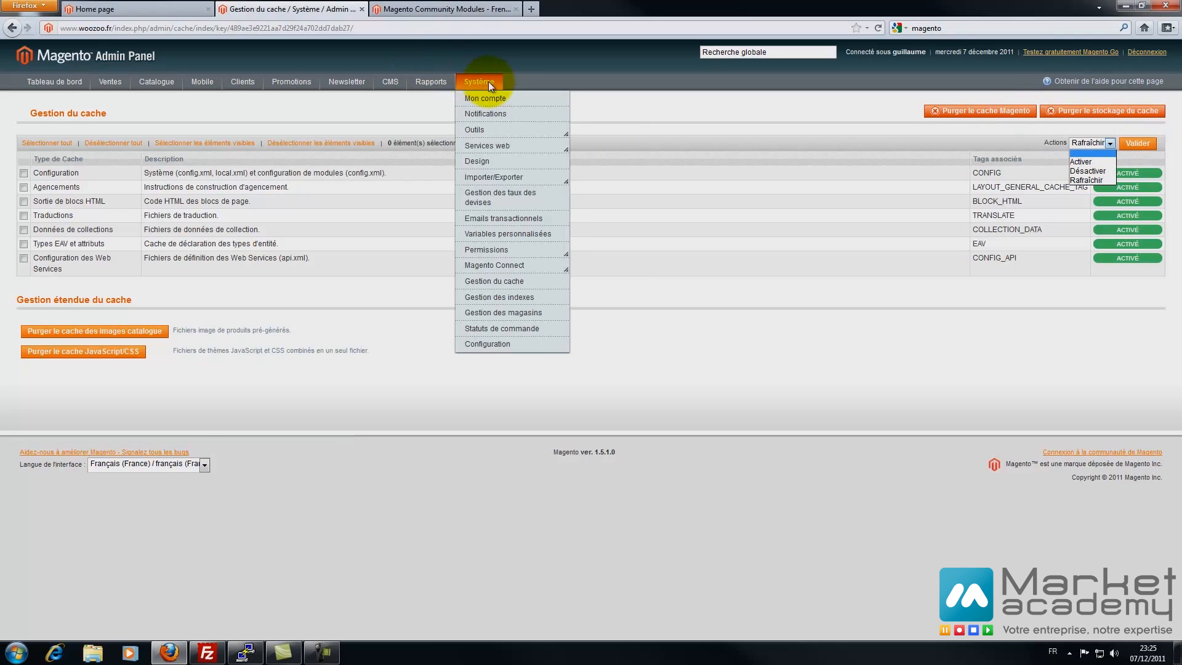
pyautogui.click(504, 313)
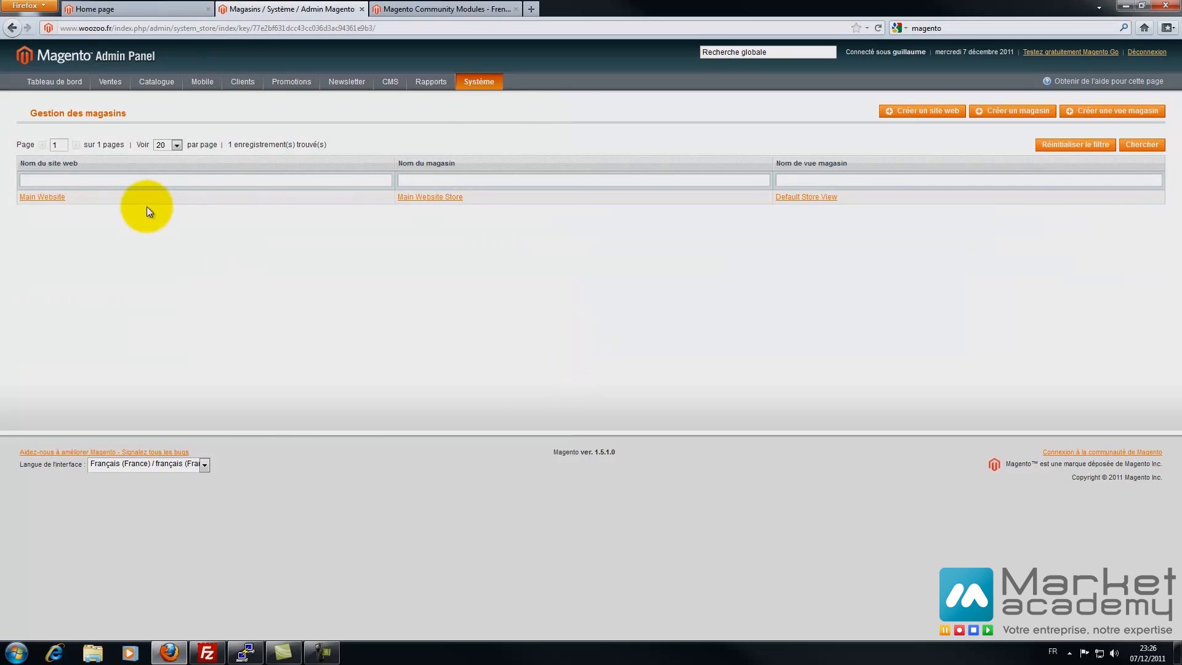
# - Rename Main Website to Boutique and save it
pyautogui.click(49, 197)
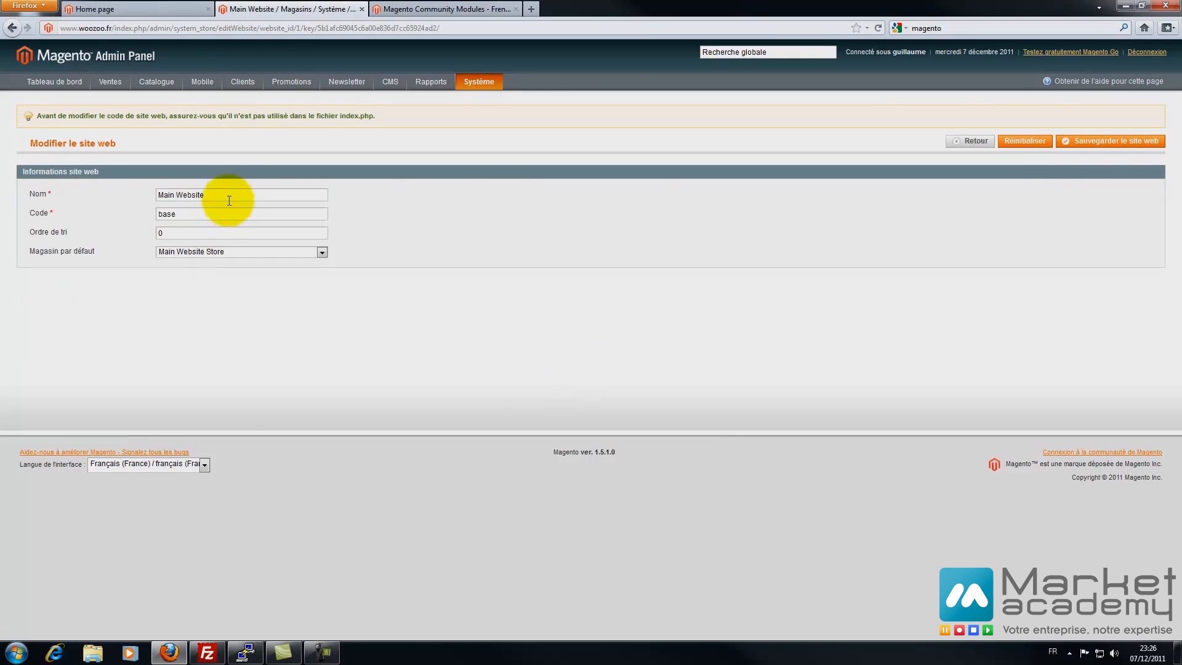
pyautogui.moveTo(224, 194); pyautogui.dragTo(26, 205)
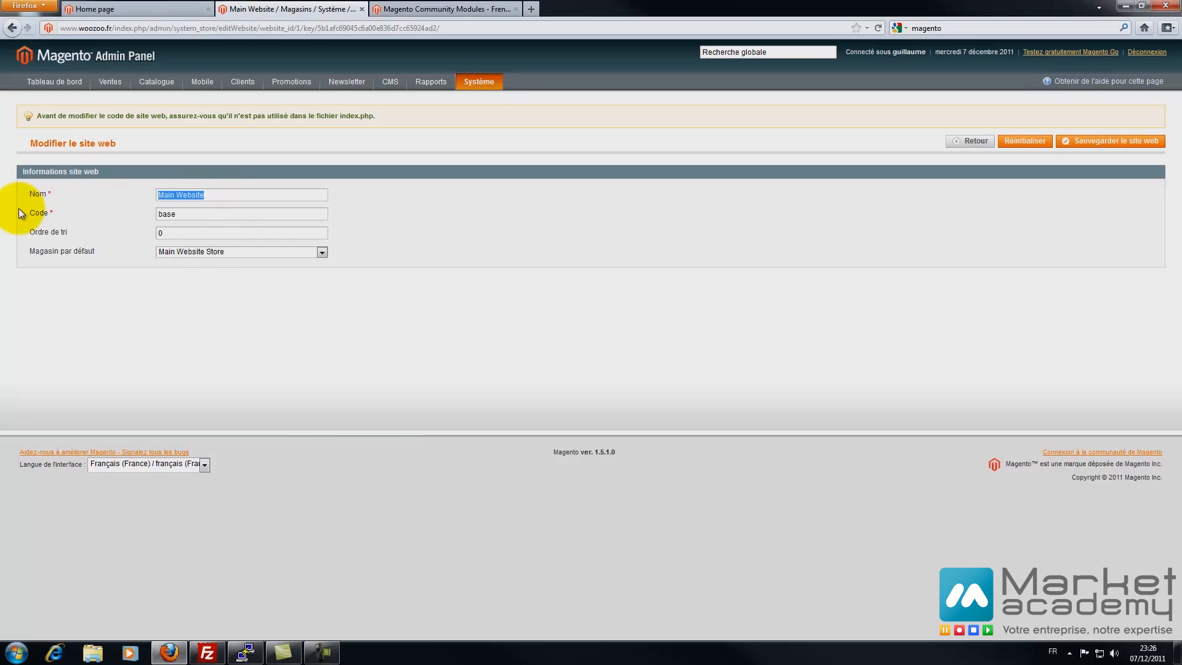
pyautogui.write('Boutique')
pyautogui.click(1068, 140)
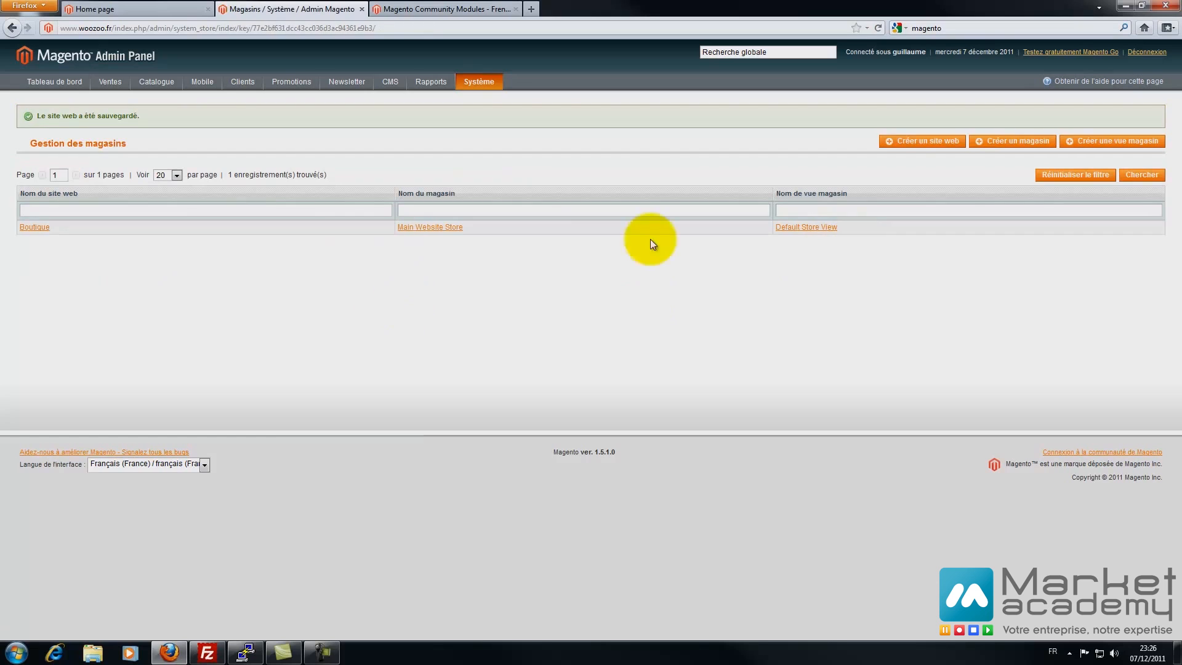
# - Rename Main Website Store to Boutique and save it
pyautogui.click(444, 233)
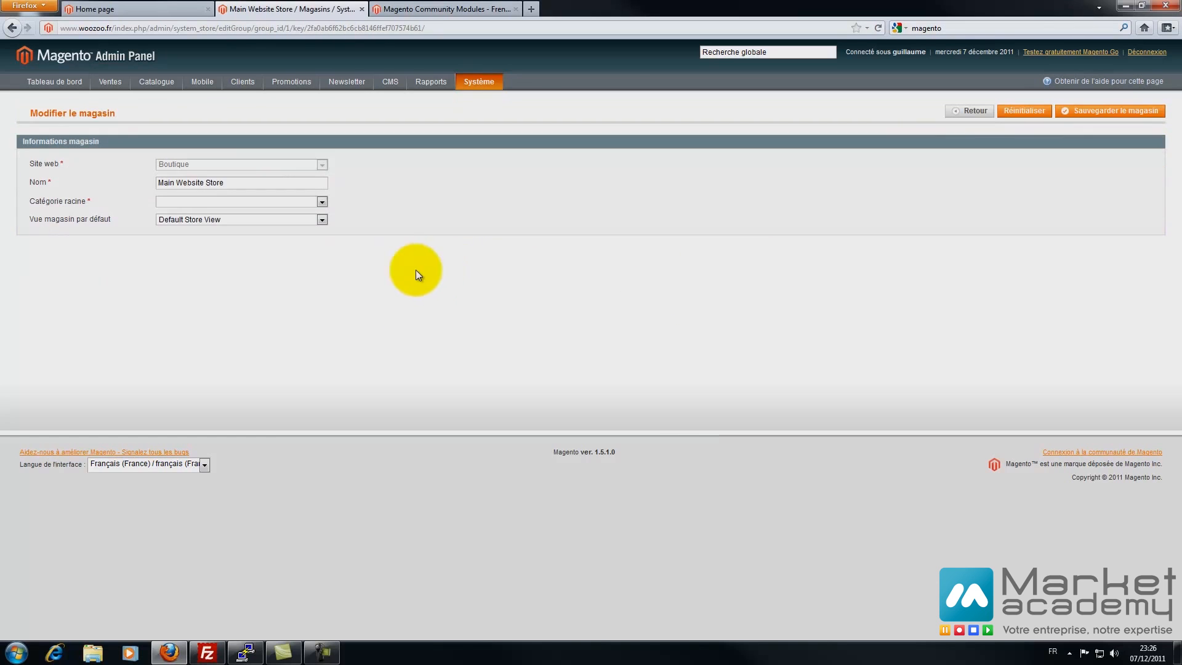
pyautogui.moveTo(238, 183); pyautogui.dragTo(127, 190)
pyautogui.write('Boutique')
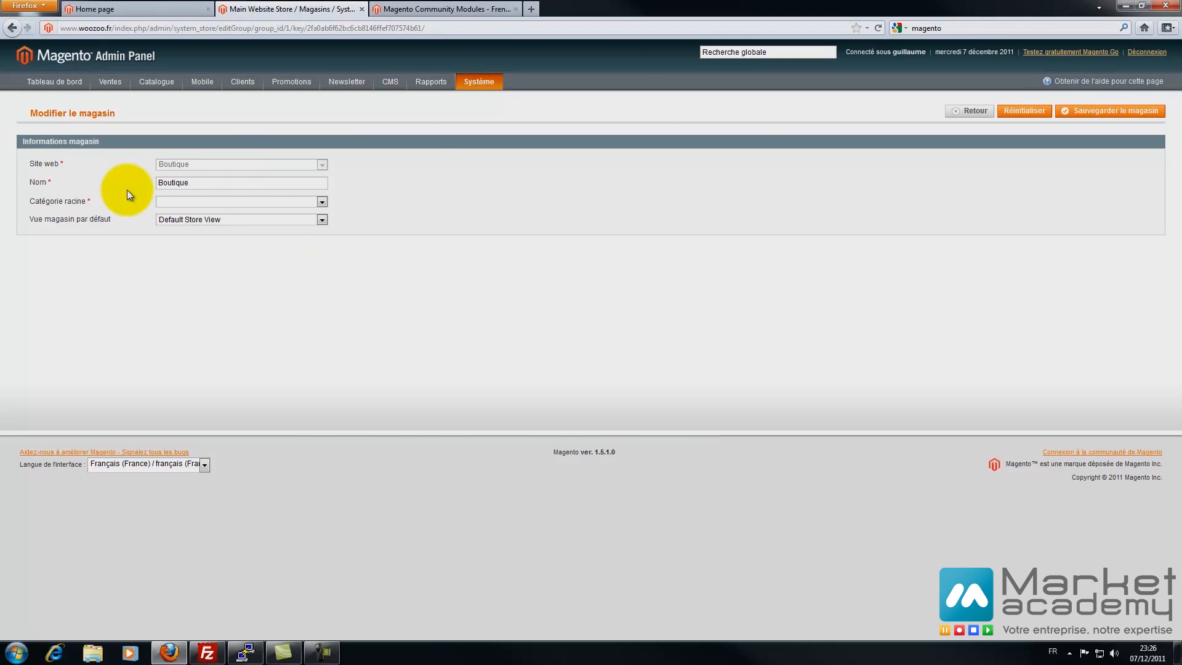
pyautogui.click(1080, 112)
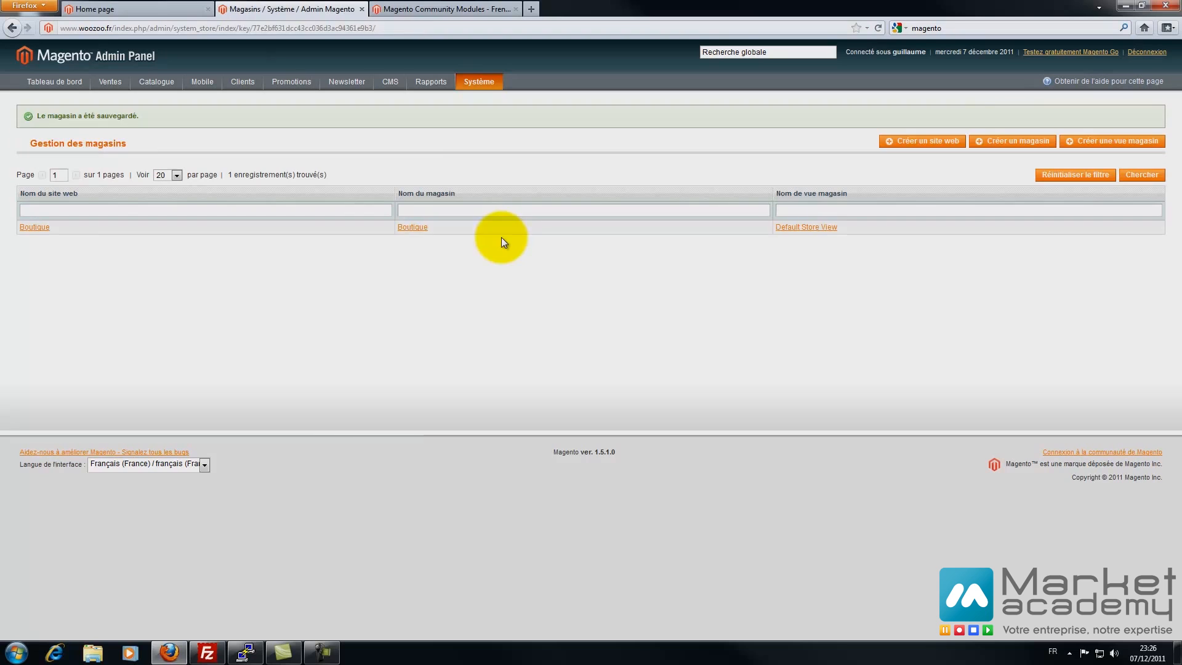
pyautogui.click(818, 229)
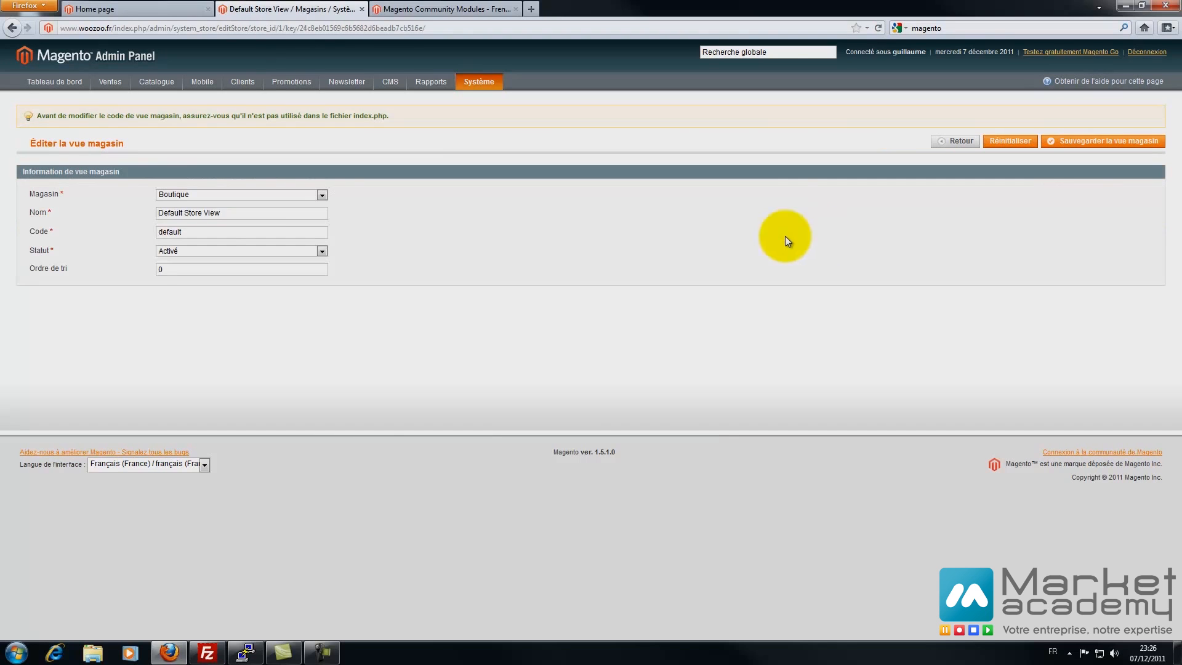
# - Rename Default Store View to 'Boutique FR' under the Boutique store and save it
pyautogui.tripleClick(251, 214)
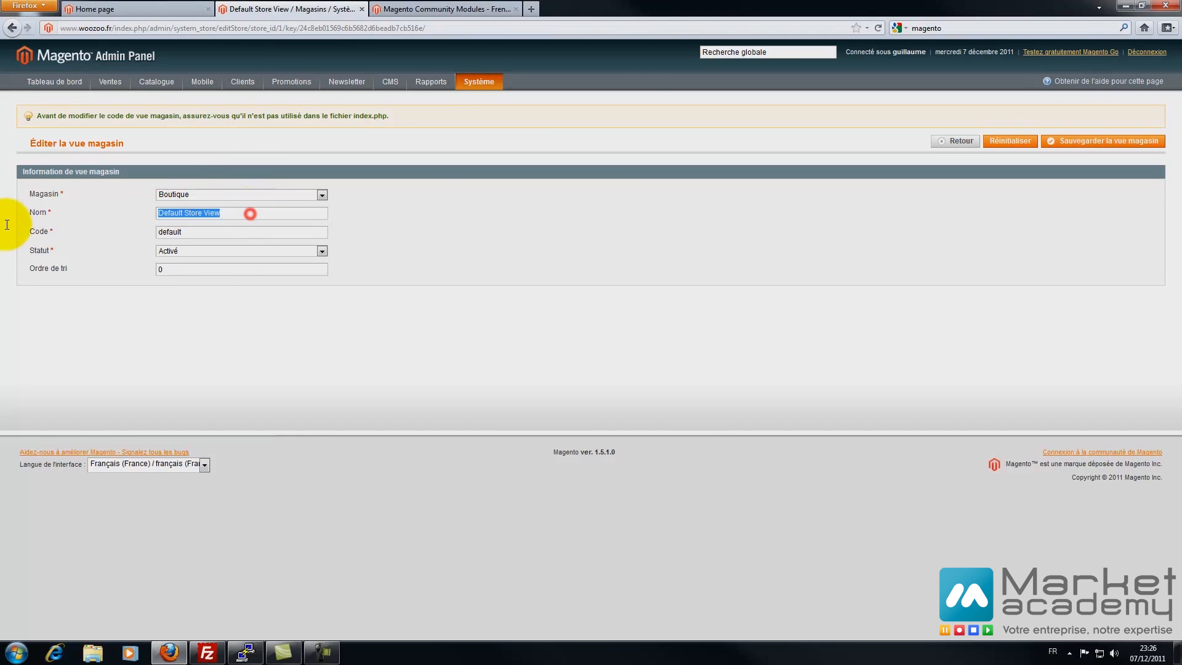
pyautogui.click(209, 196)
pyautogui.click(209, 196)
pyautogui.click(237, 212)
pyautogui.tripleClick(234, 212)
pyautogui.write('Boutique FR')
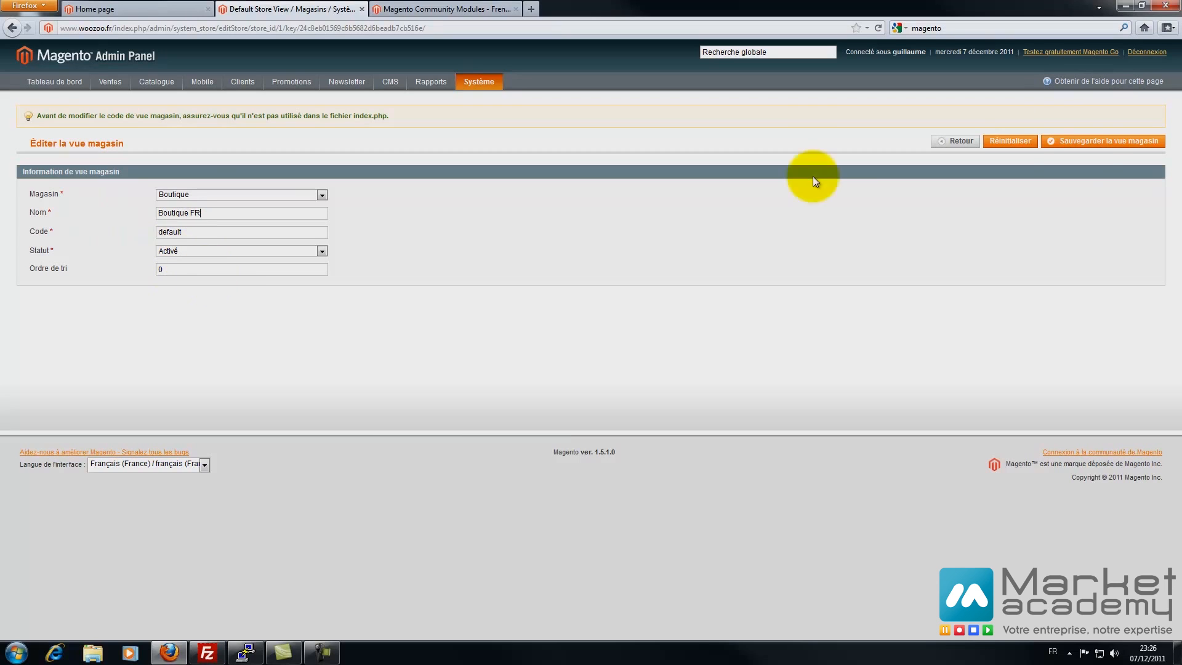
pyautogui.click(1097, 151)
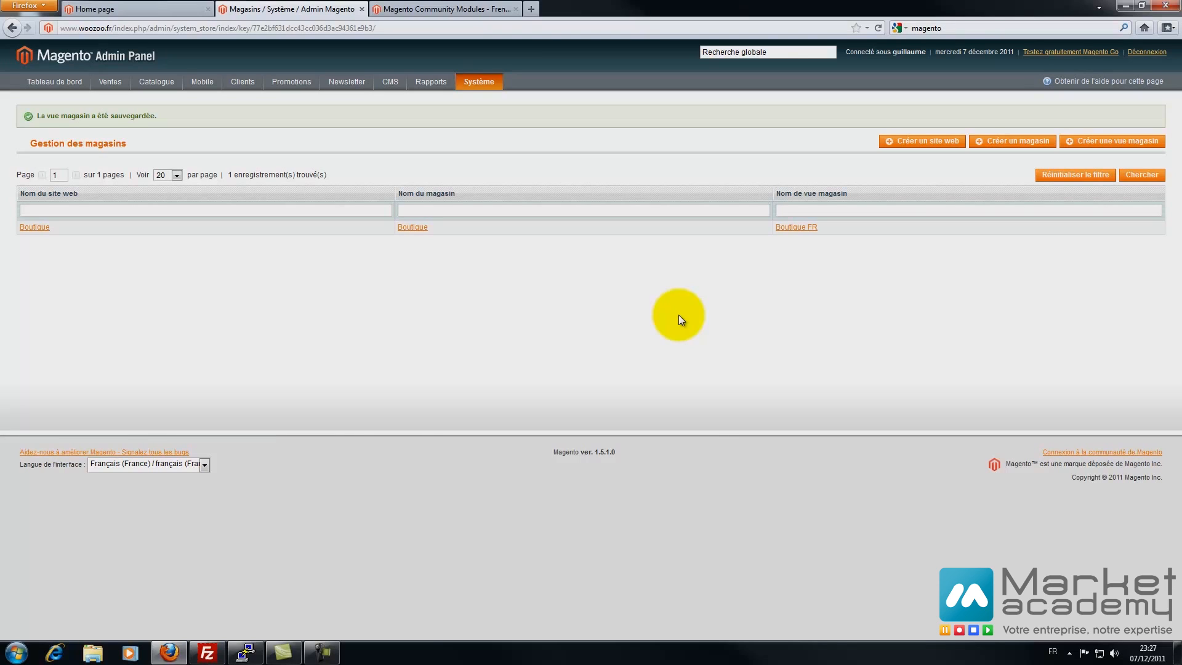
# - Return to store management and open the order statuses page
pyautogui.click(439, 10)
pyautogui.click(313, 9)
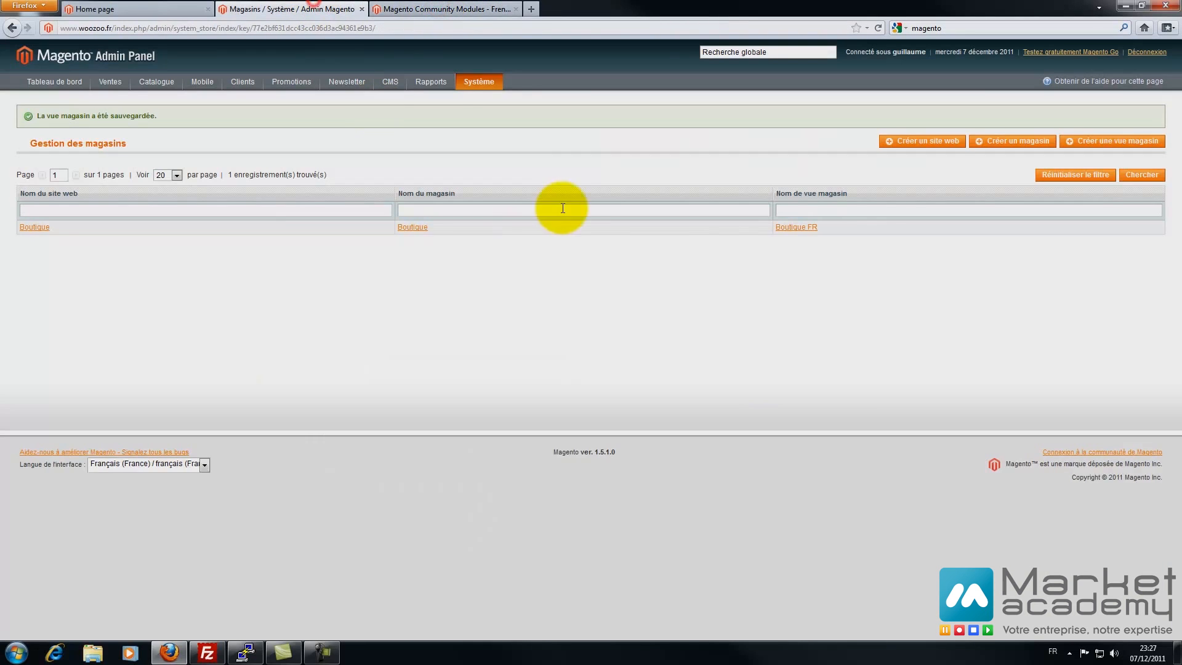
pyautogui.moveTo(469, 88)
pyautogui.click(523, 325)
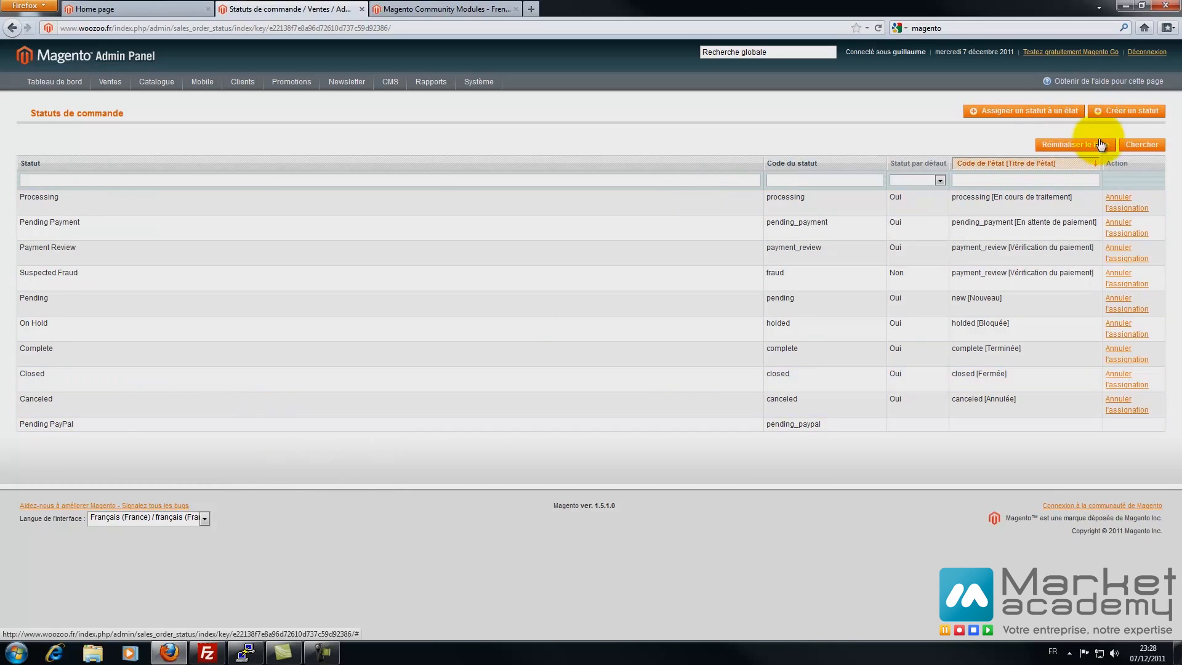
# - Give the Processing status the Boutique FR label 'En cours de traitement' and save it
pyautogui.click(519, 210)
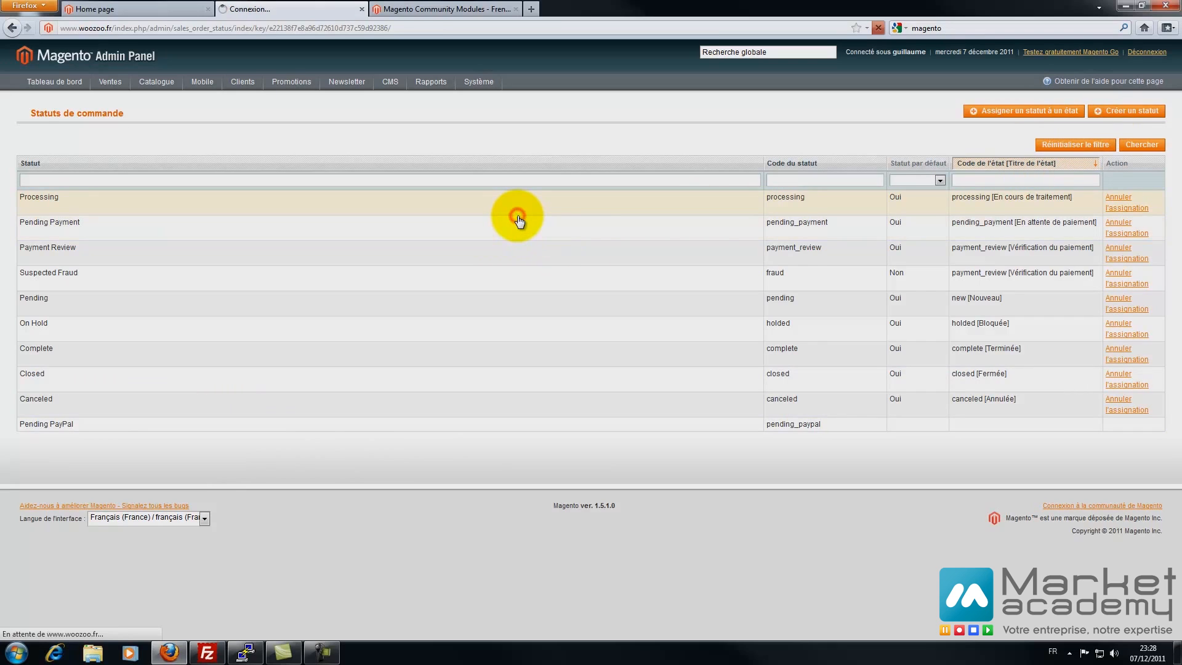
pyautogui.click(171, 254)
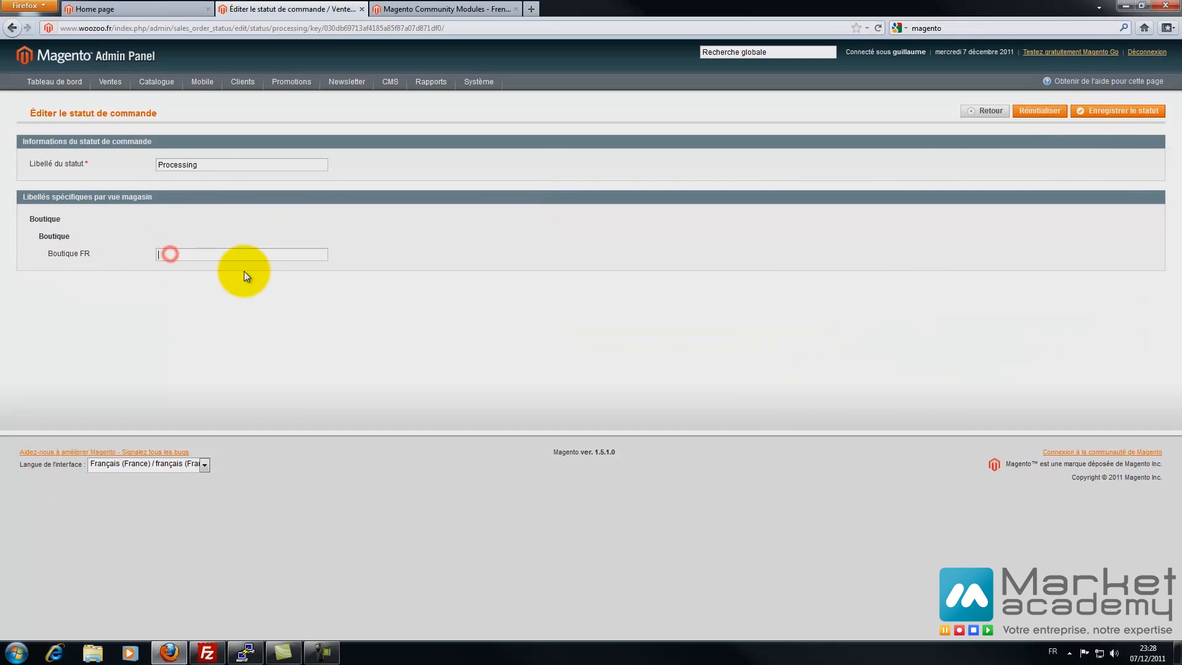
pyautogui.write('E')
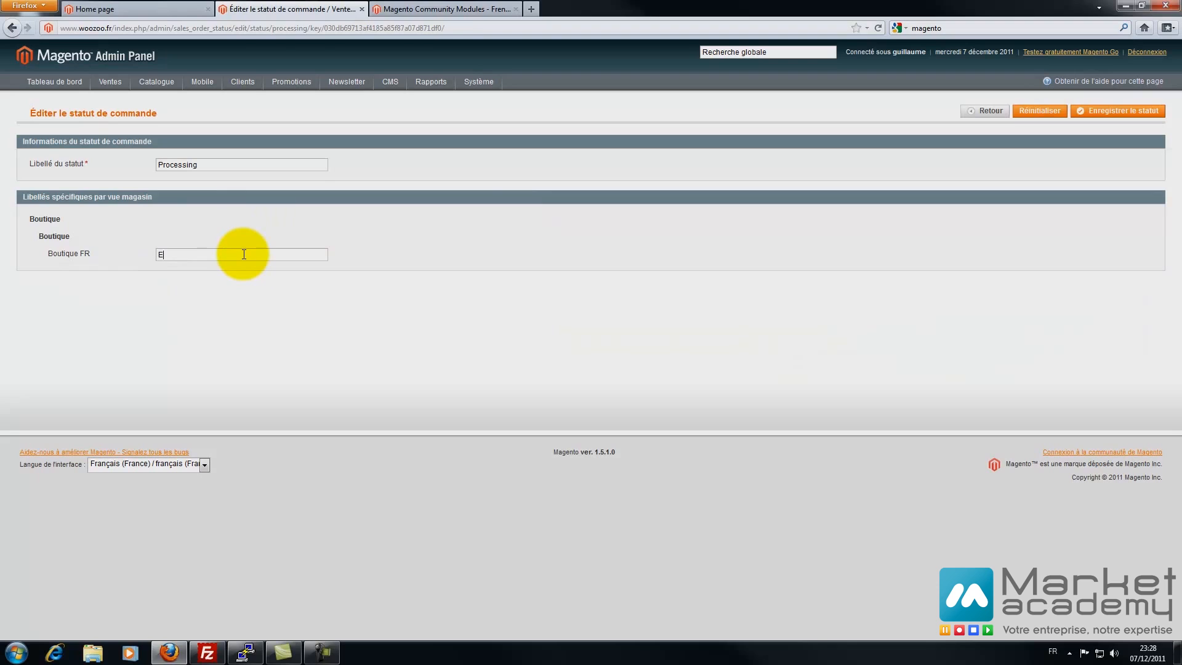
pyautogui.write('n cours de ')
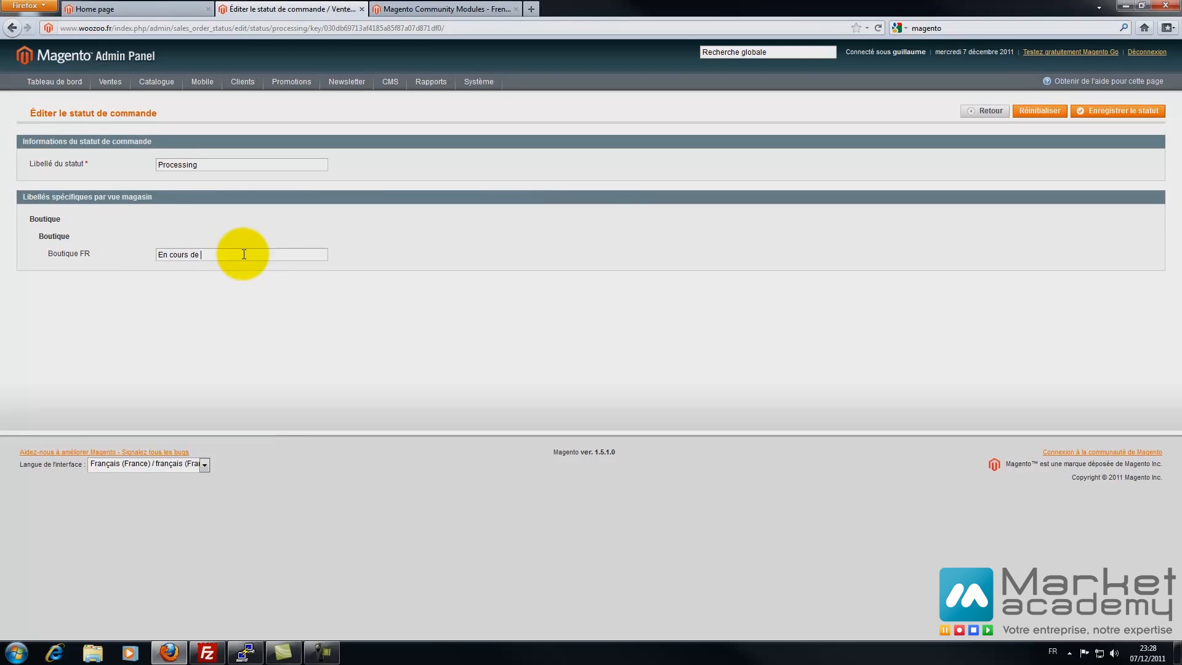
pyautogui.write('traitement')
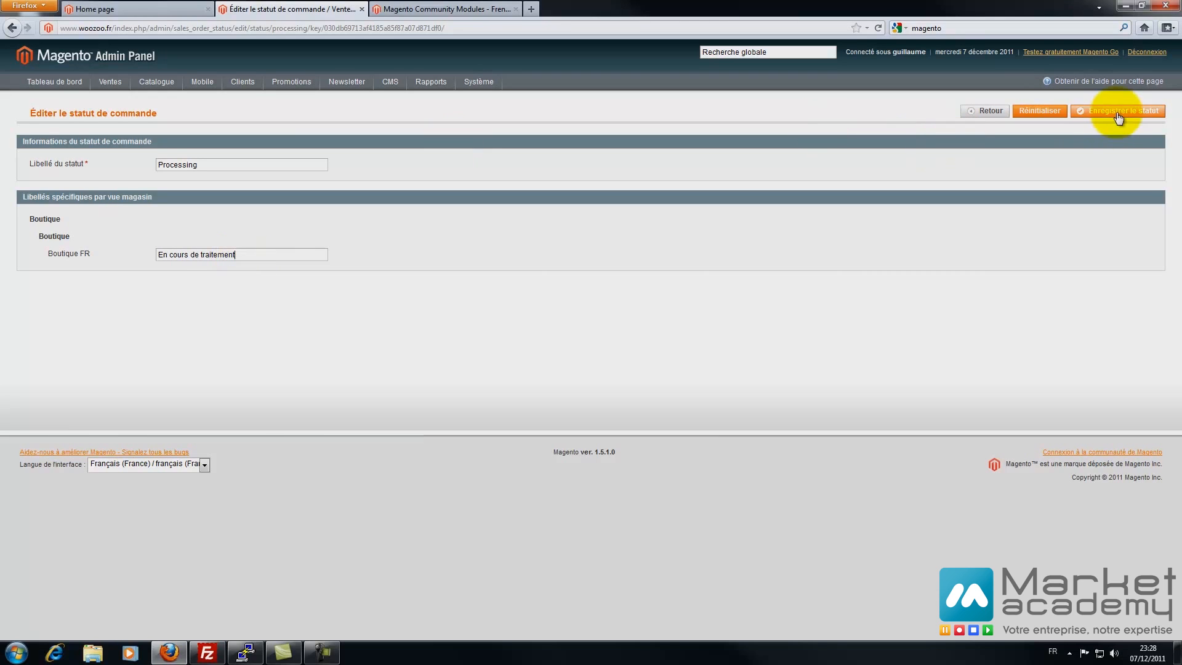
pyautogui.click(1118, 117)
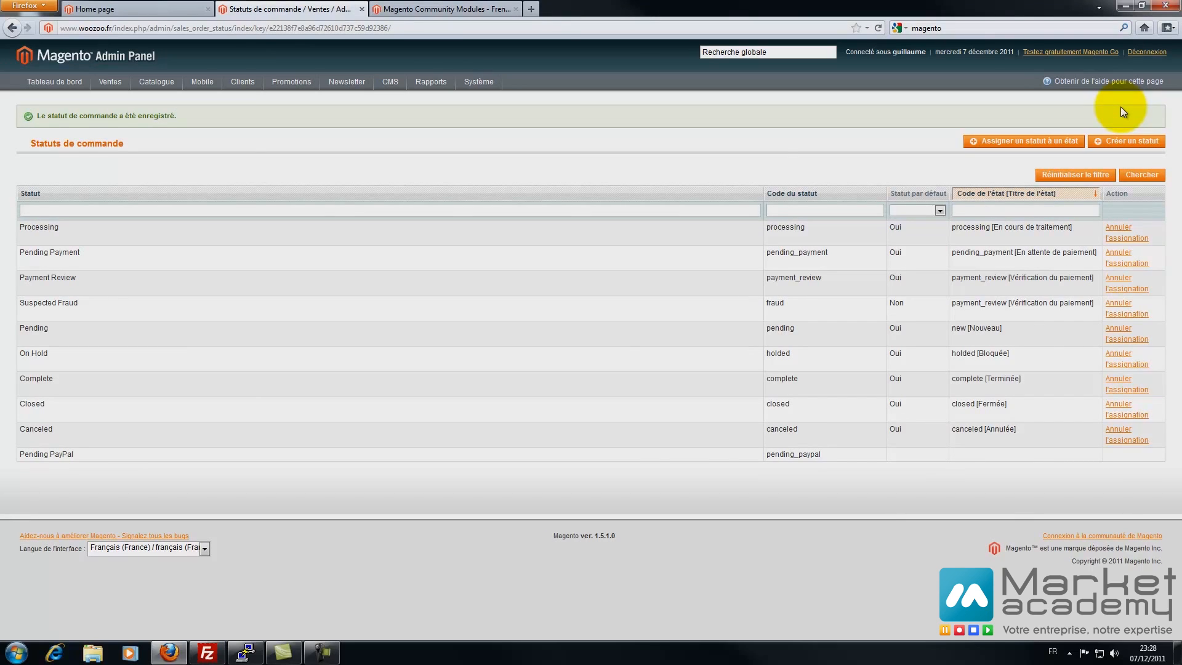
# - Give the Pending Payment status the Boutique FR label 'Attente de de paiement' and save it
pyautogui.click(99, 275)
pyautogui.click(197, 258)
pyautogui.write('Attente de de paiement')
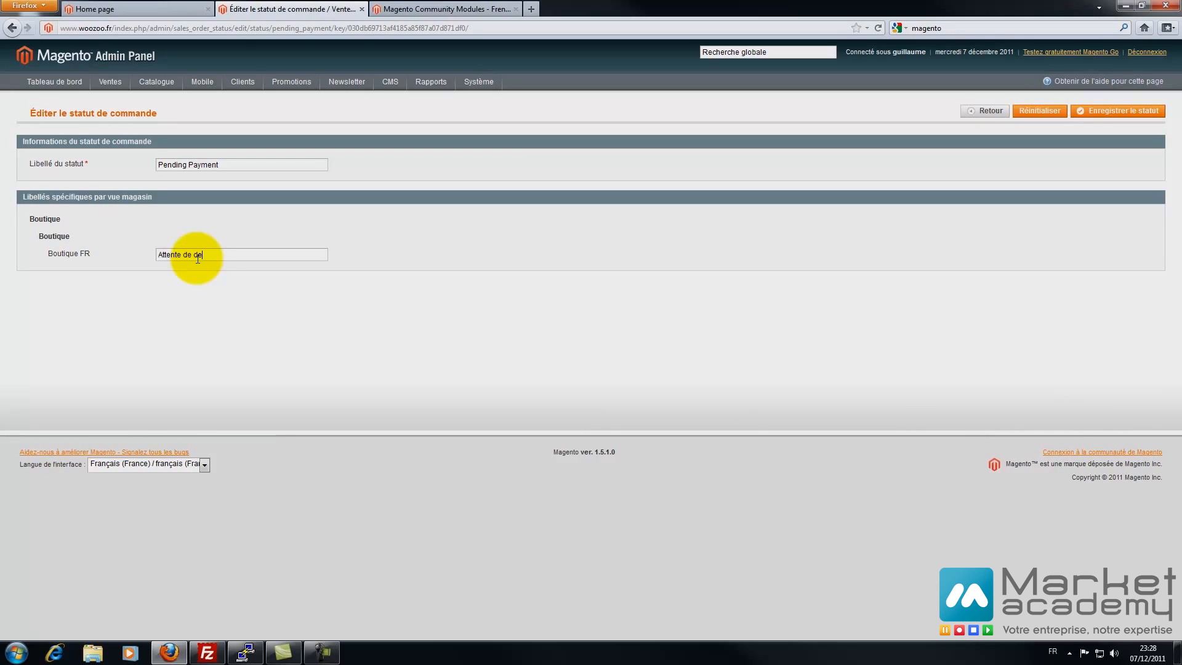
pyautogui.click(1119, 110)
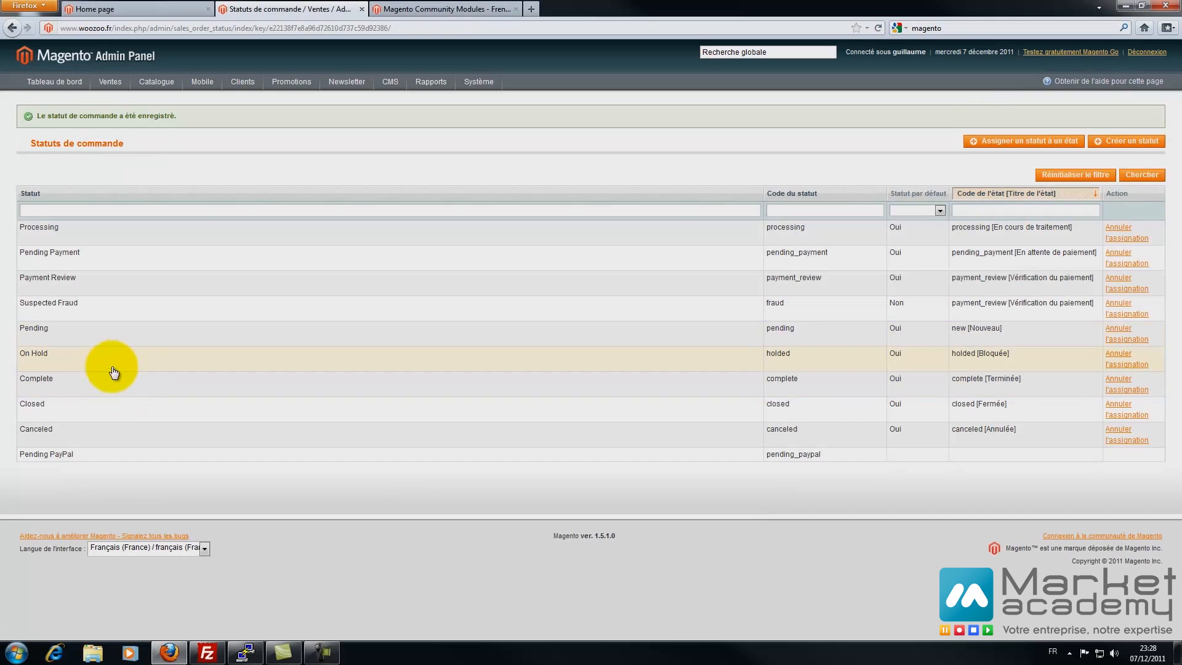
# - Label Complete as 'Terminée' and Closed as 'Fermé' for Boutique FR, saving each
pyautogui.click(102, 384)
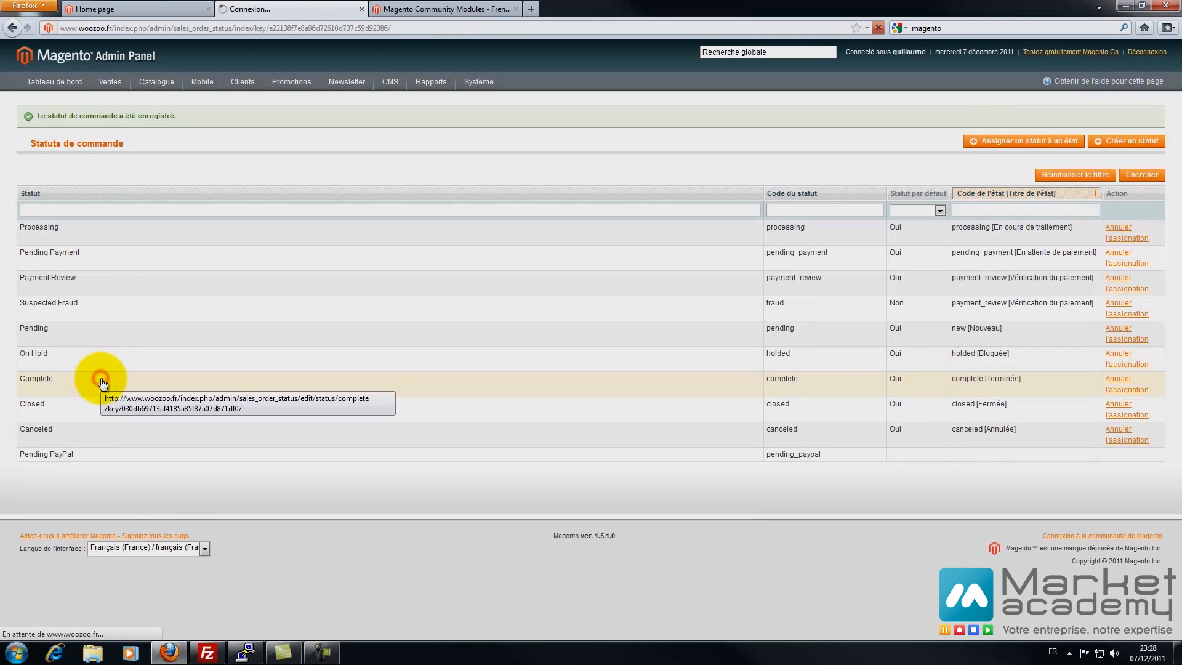
pyautogui.click(191, 254)
pyautogui.write('Terminée')
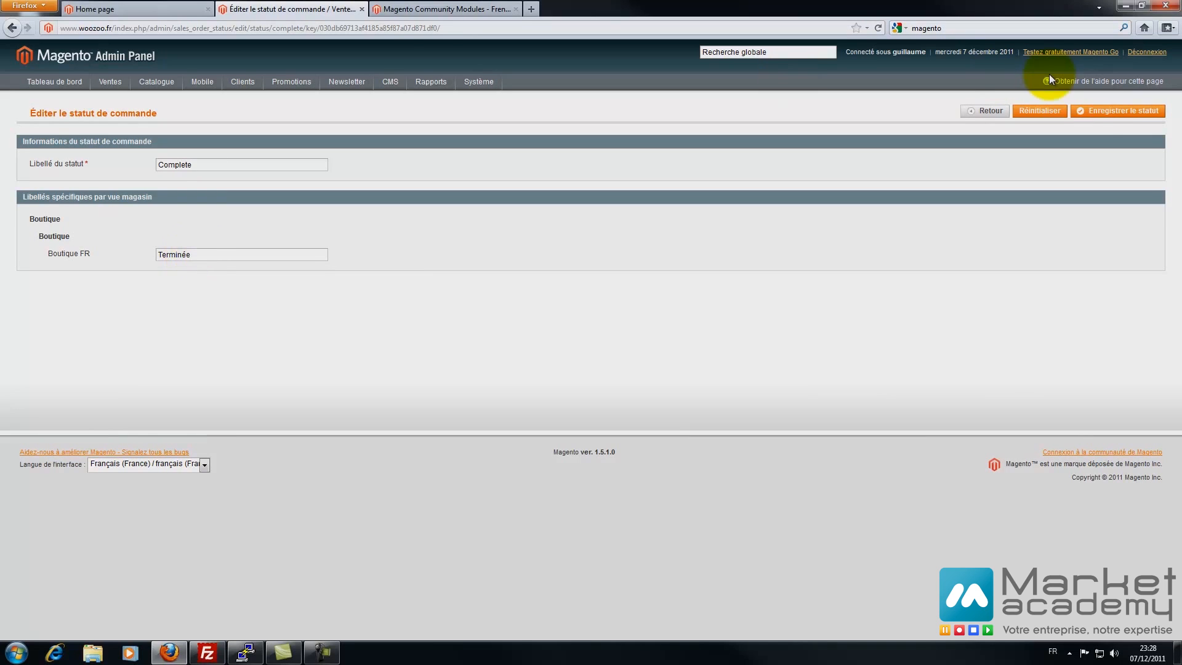
pyautogui.click(1096, 111)
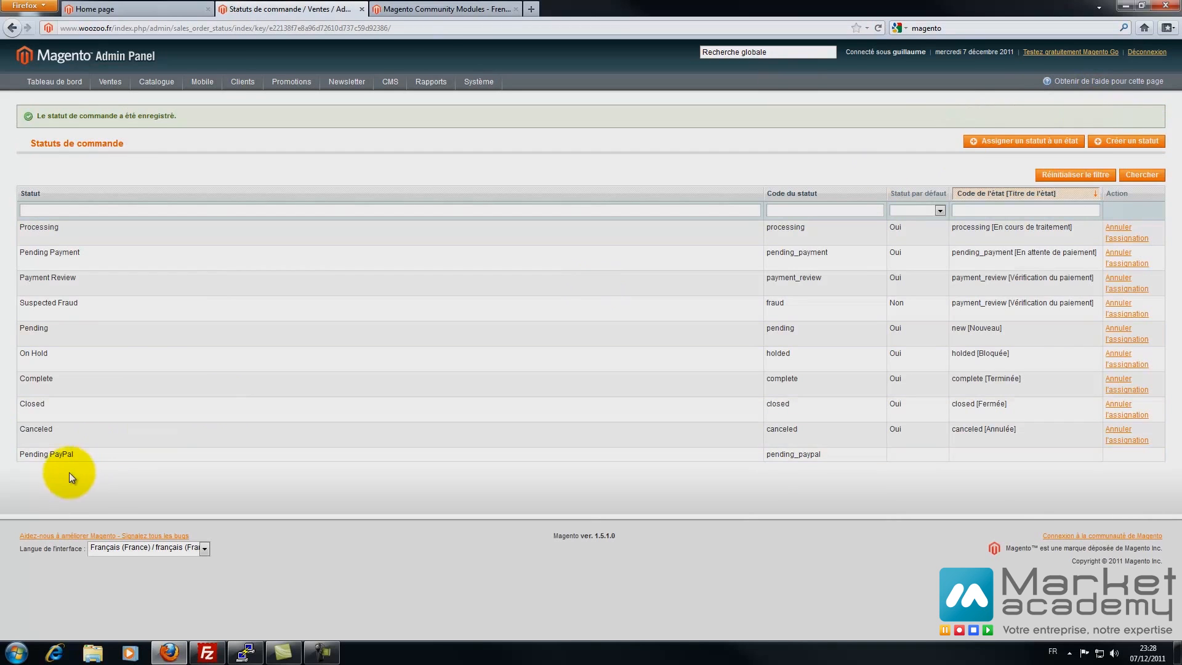
pyautogui.click(87, 416)
pyautogui.click(176, 252)
pyautogui.write('Fermé')
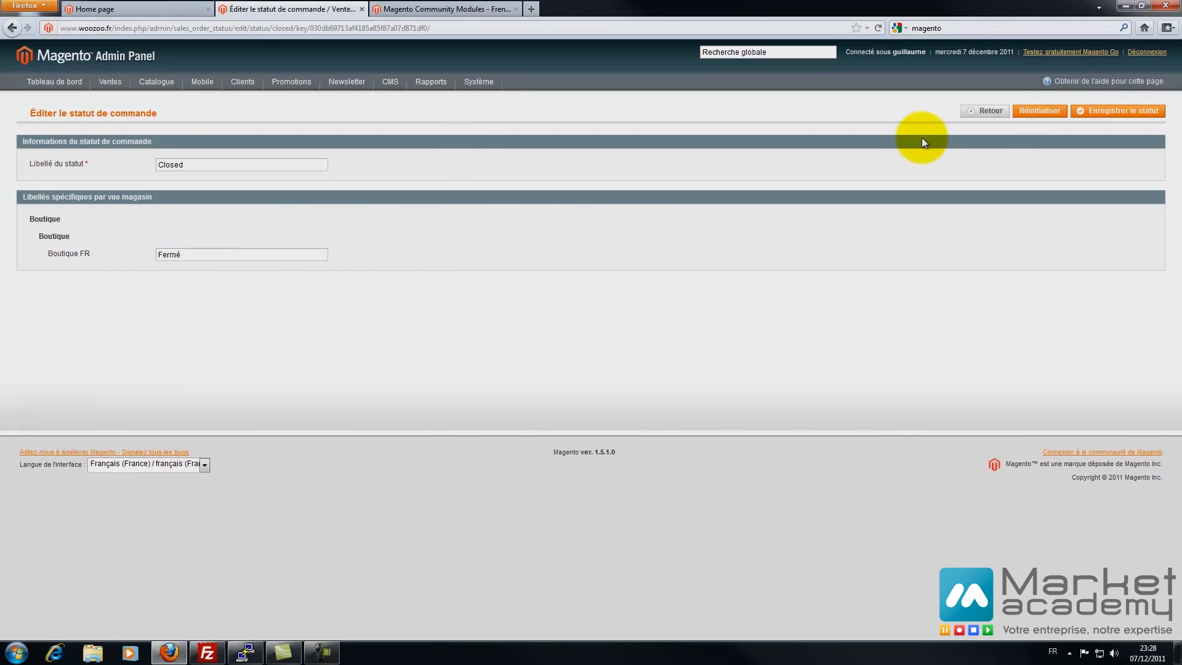
pyautogui.click(1105, 112)
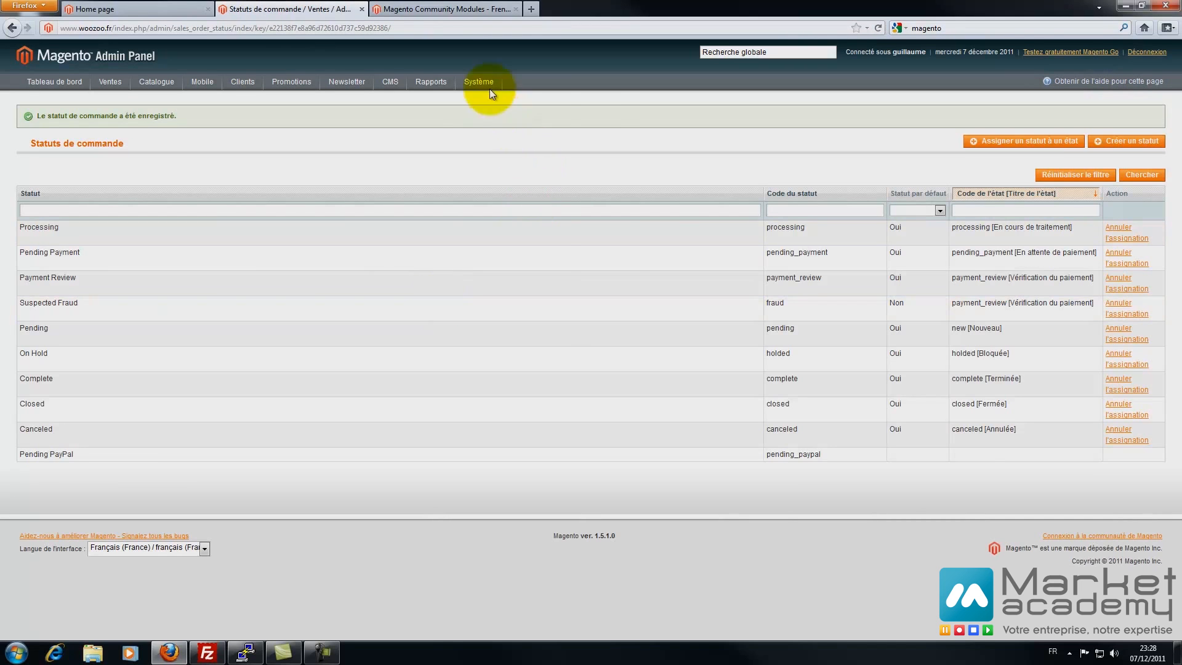
pyautogui.moveTo(492, 93)
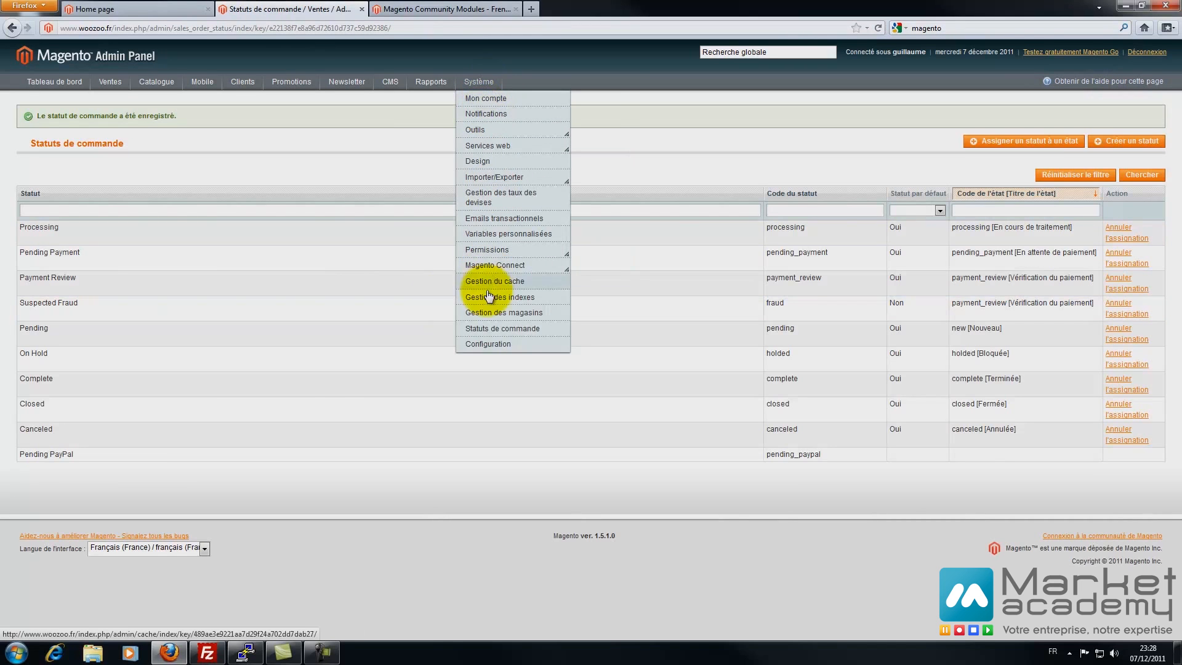
pyautogui.click(491, 344)
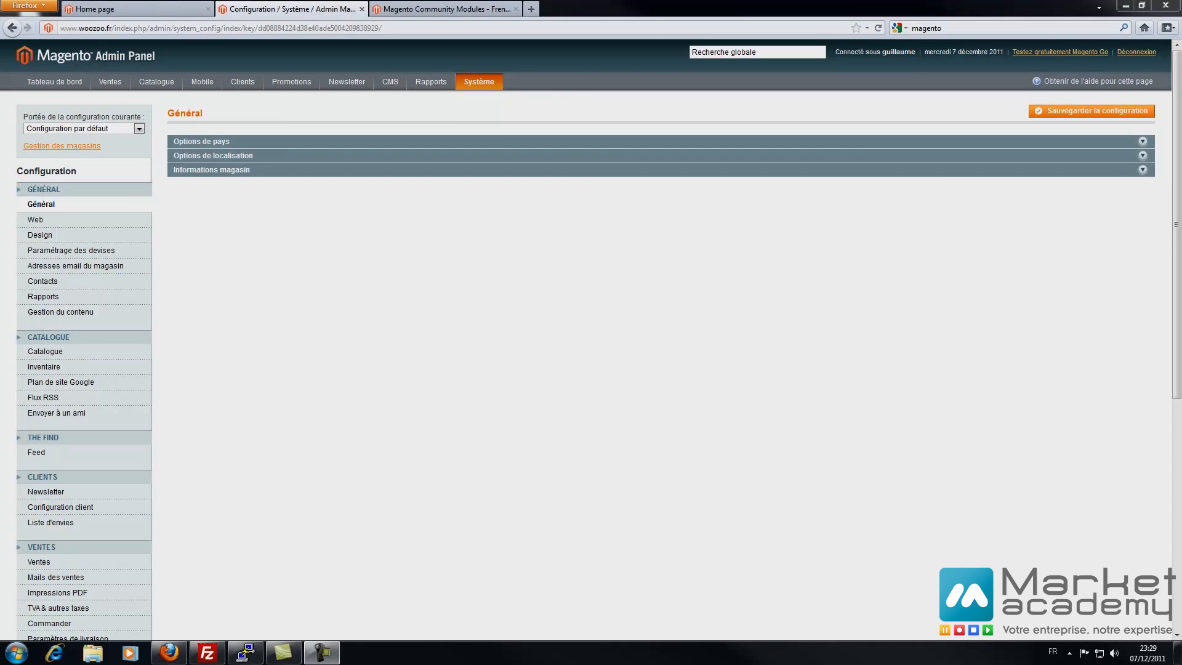
# - On the storefront, go through checkout and Connexion to the French Créer un compte form
pyautogui.click(148, 9)
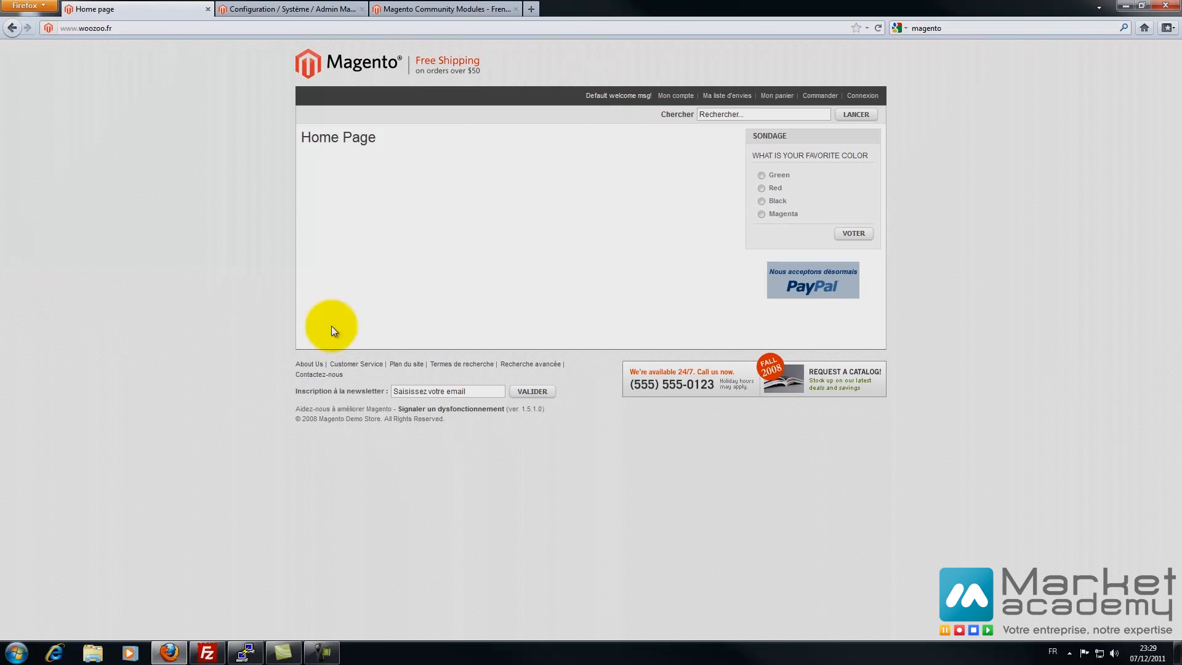
pyautogui.click(815, 99)
pyautogui.click(863, 95)
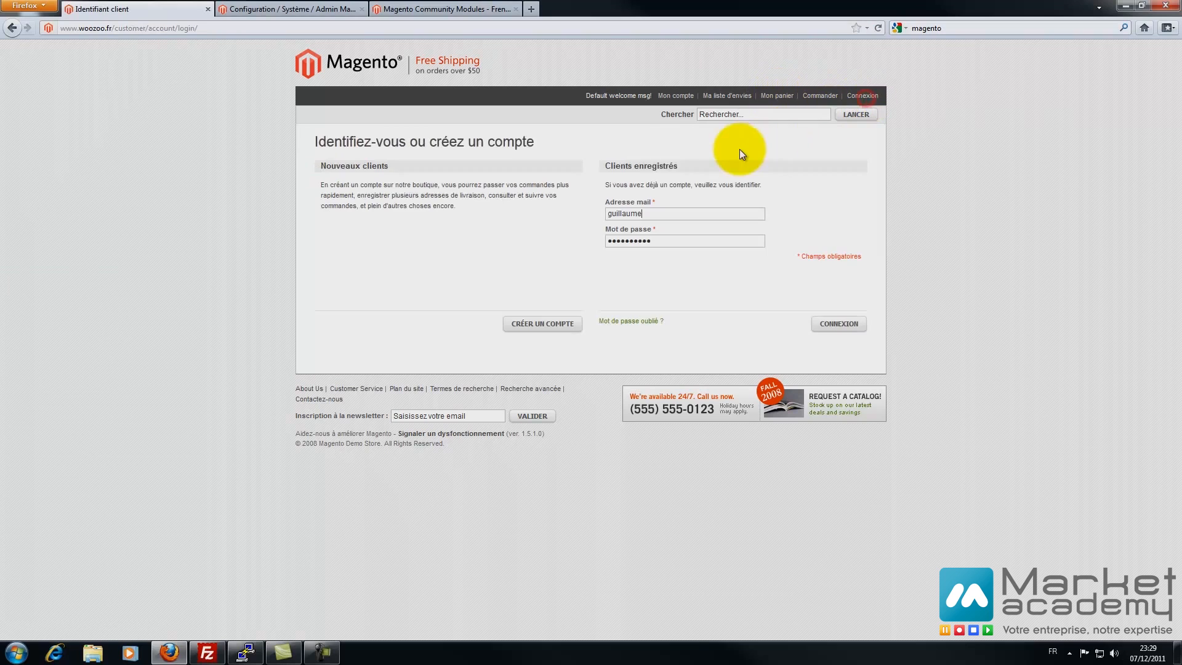
pyautogui.click(538, 323)
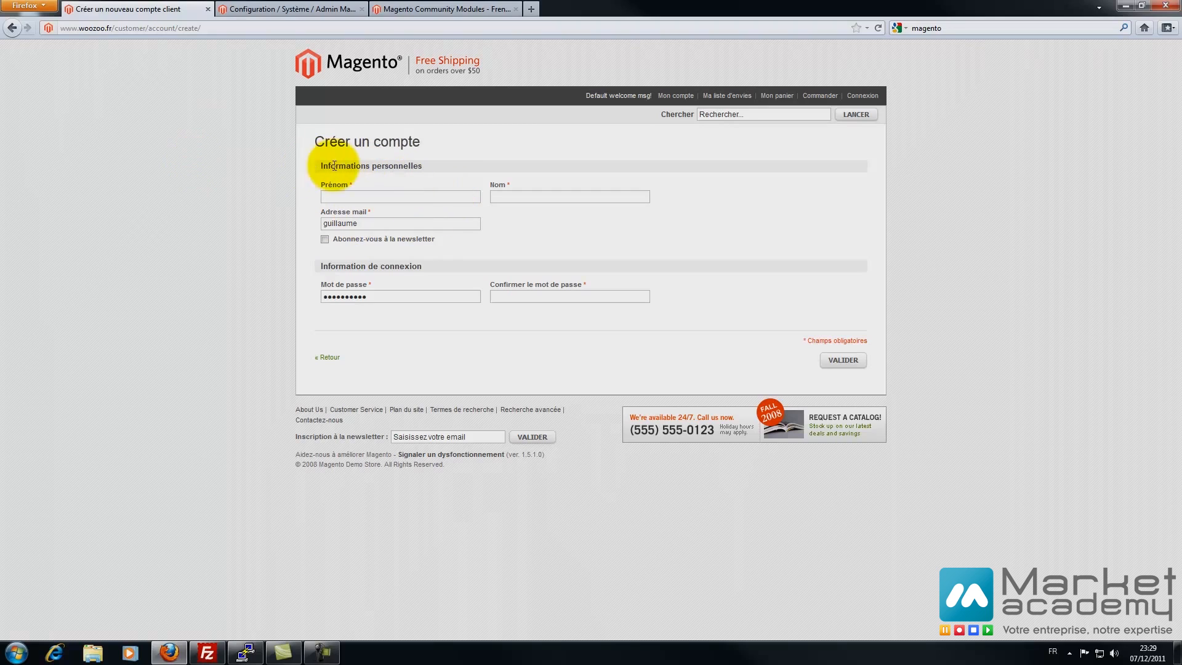
pyautogui.moveTo(438, 165); pyautogui.dragTo(317, 164)
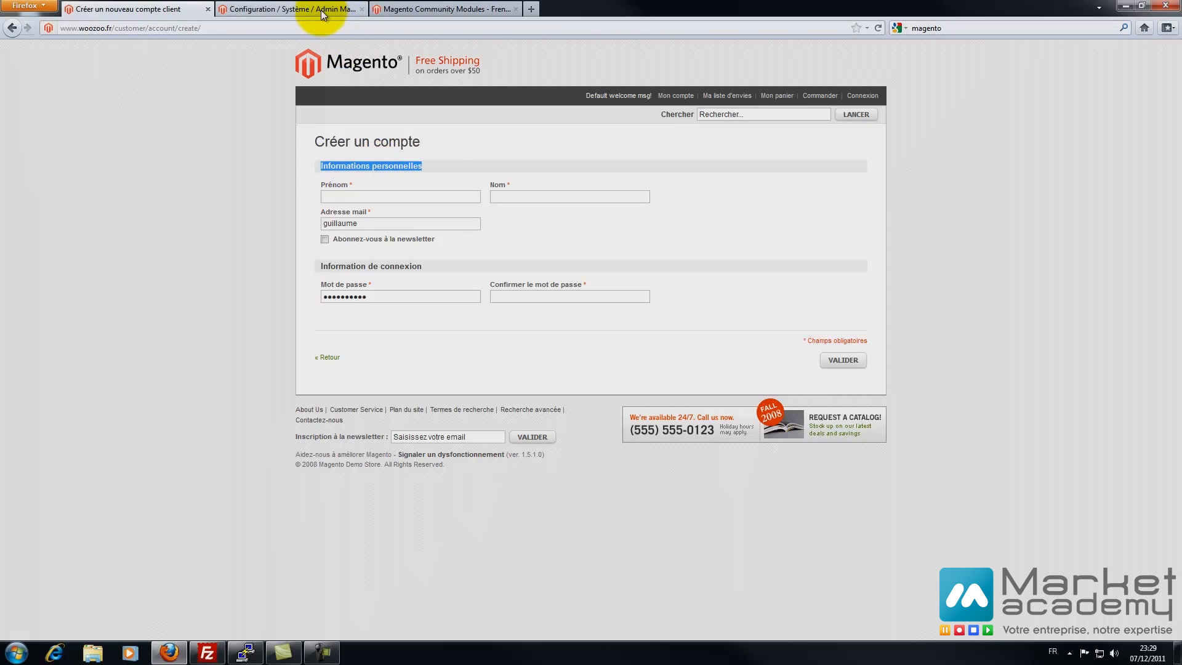
pyautogui.click(422, 163)
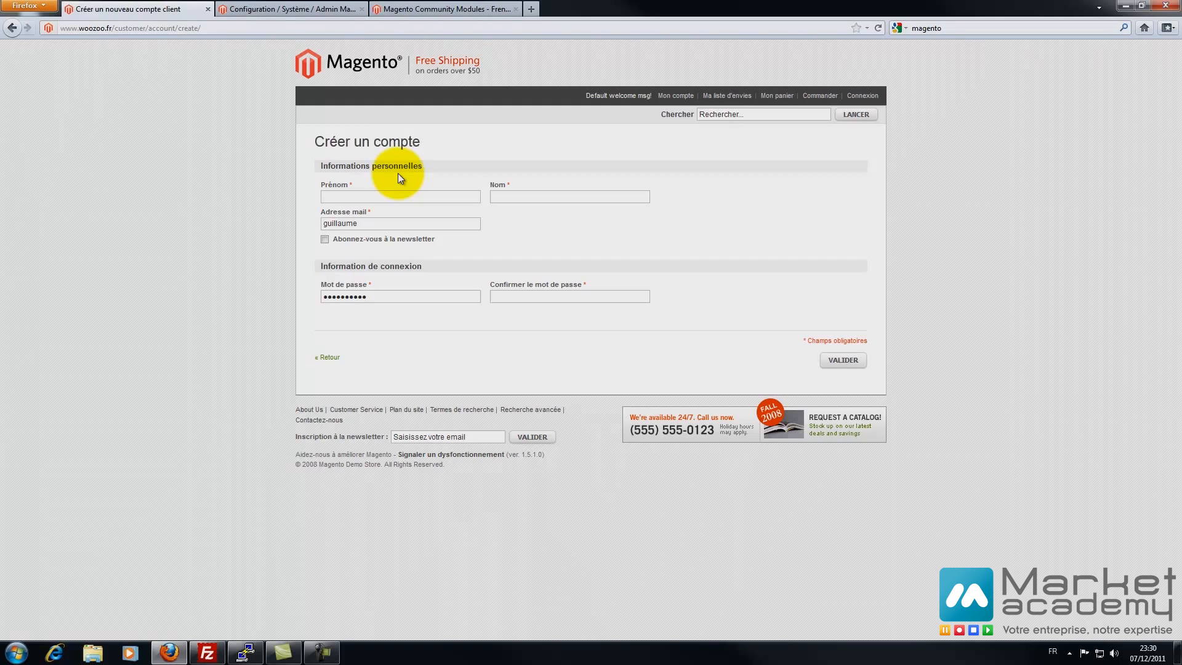
pyautogui.click(299, 9)
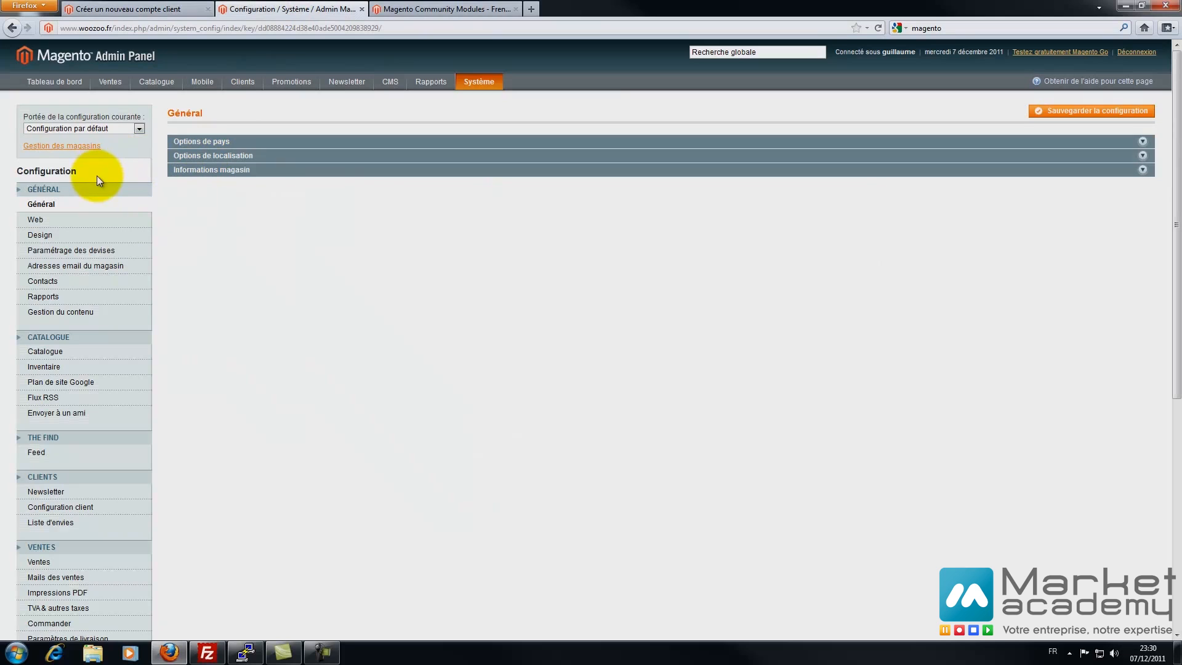
# - Switch the configuration scope to Boutique FR, then back to Configuration par défaut
pyautogui.click(142, 130)
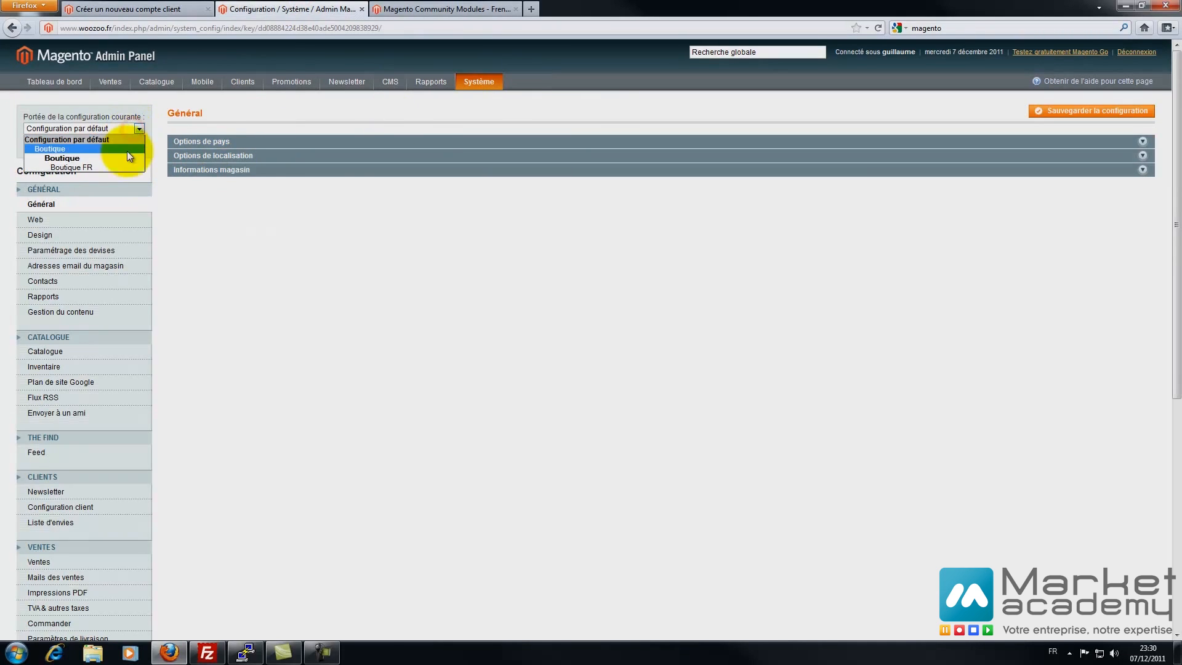
pyautogui.click(131, 128)
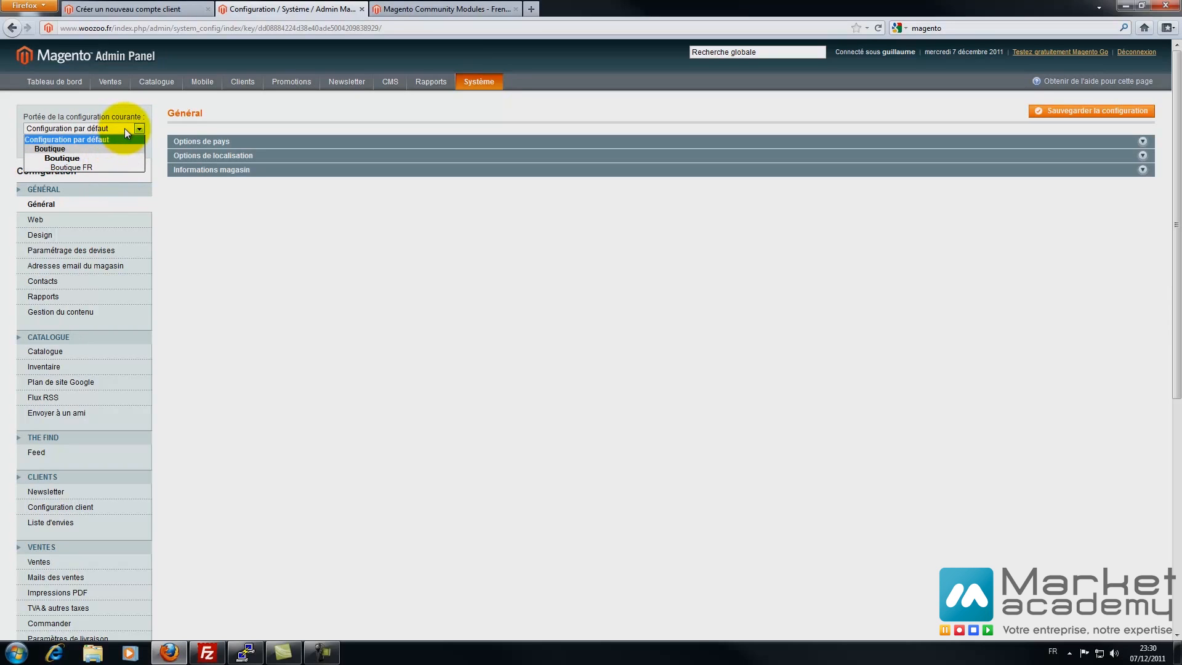
pyautogui.click(102, 167)
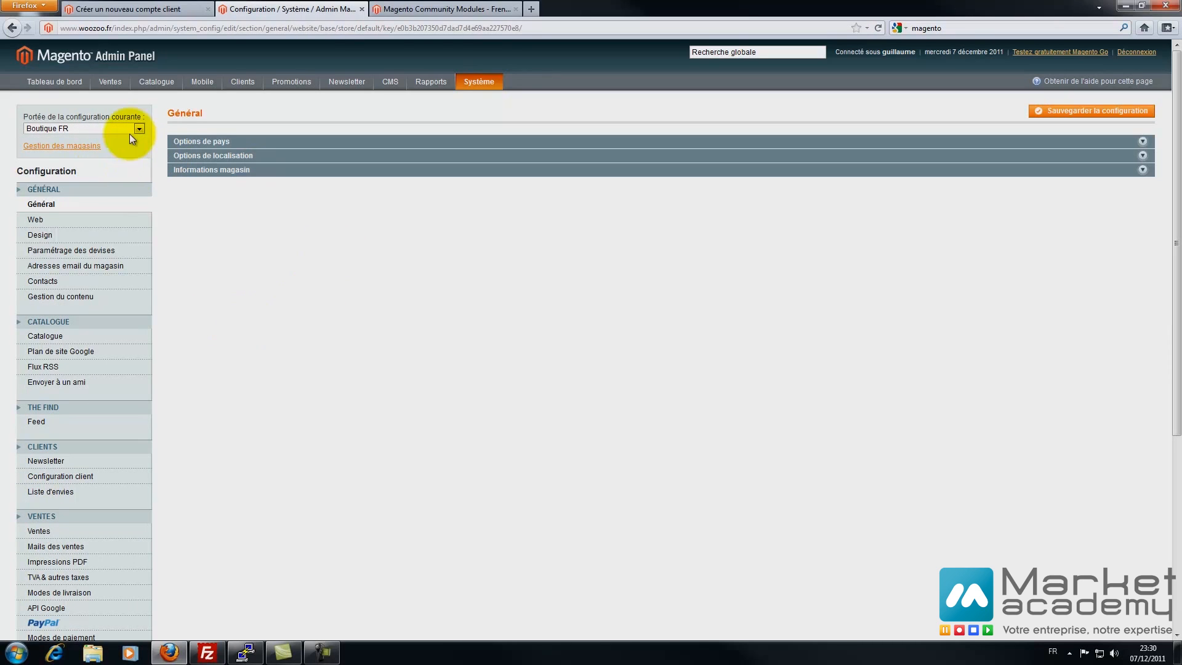
pyautogui.click(112, 128)
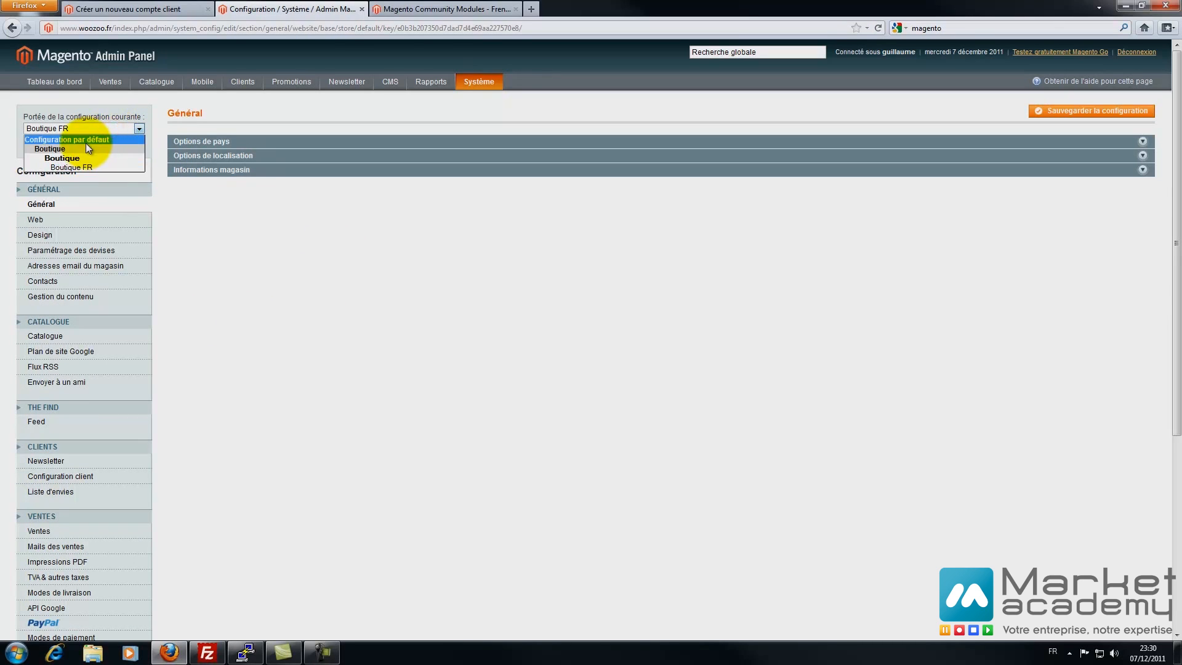
pyautogui.click(87, 141)
pyautogui.click(193, 140)
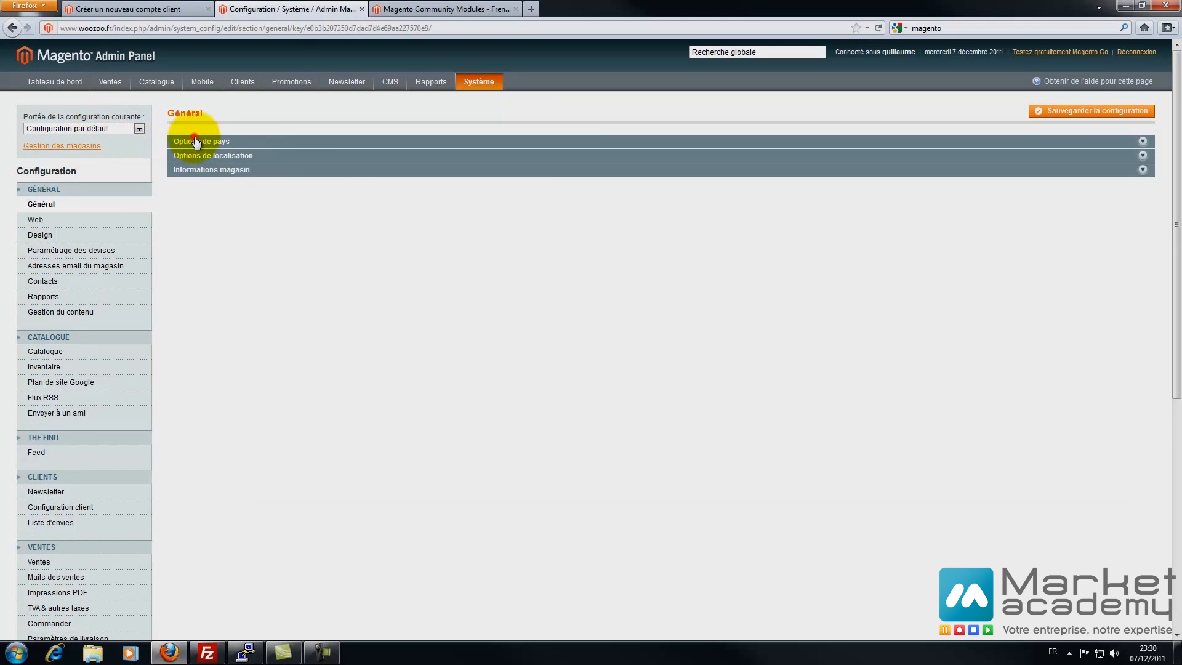
# - Keep France as the default country and make it the only allowed country
pyautogui.click(352, 160)
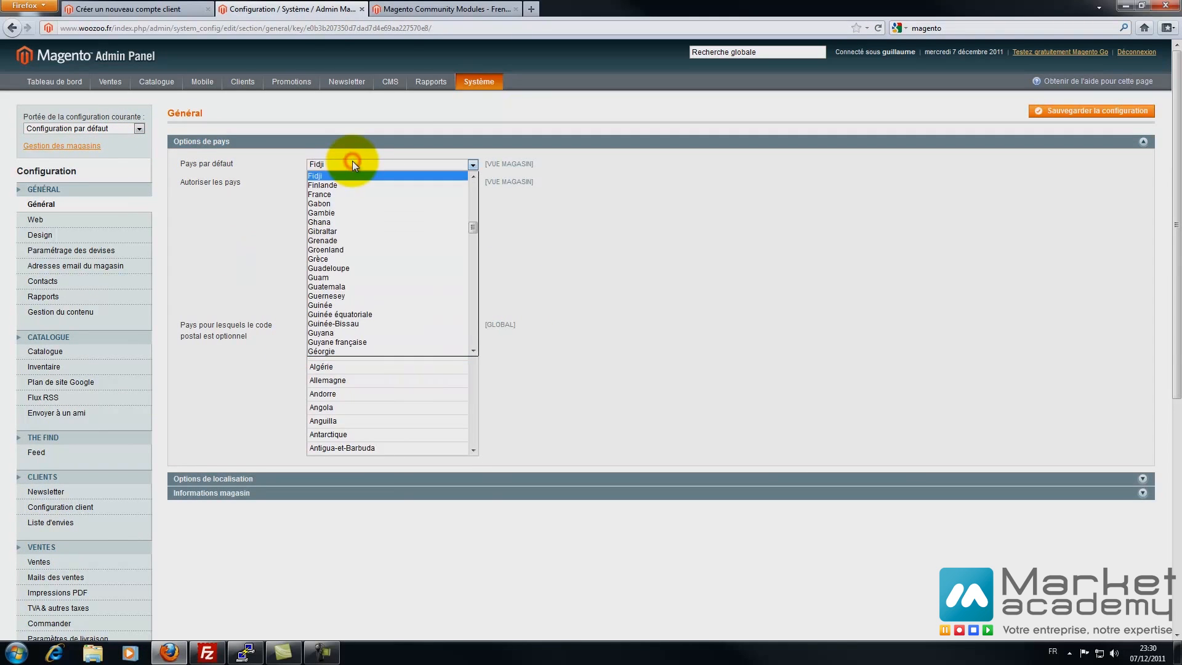
pyautogui.click(339, 194)
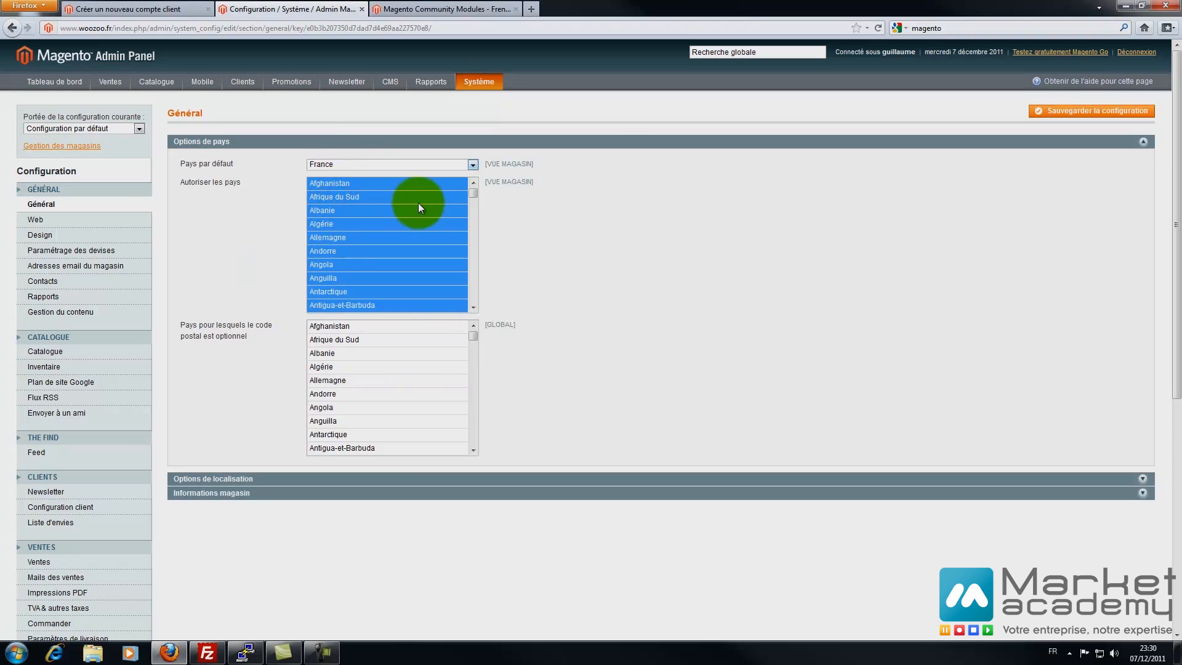
pyautogui.click(402, 211)
pyautogui.write('france')
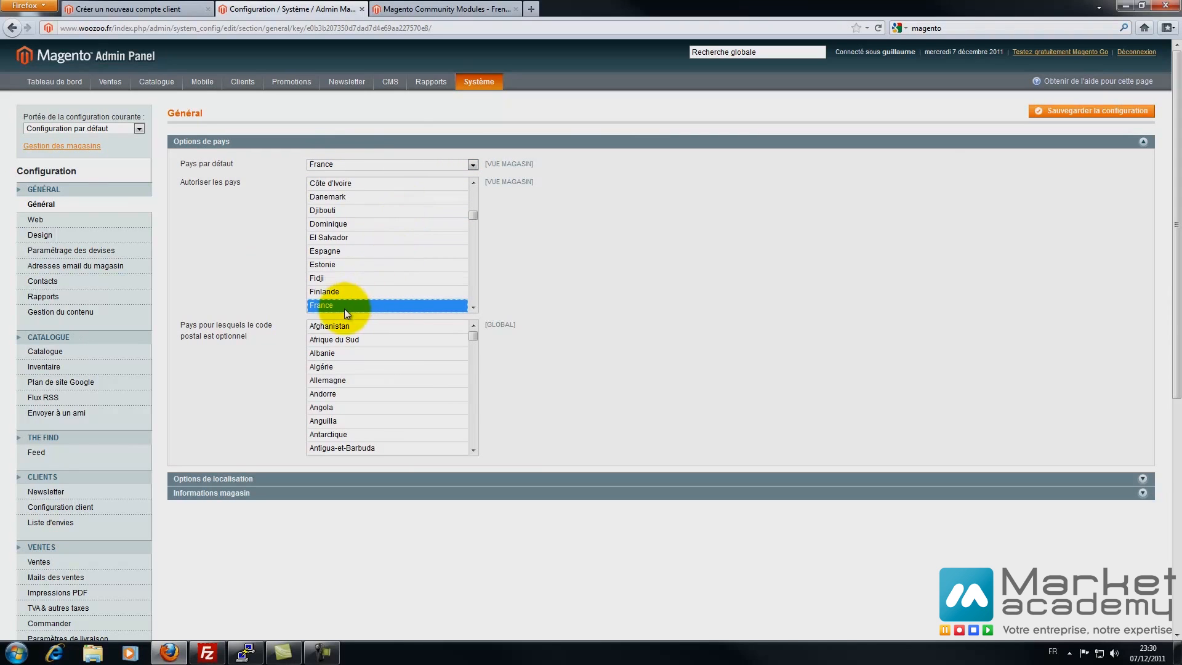
pyautogui.scroll(-3, 342, 315)
pyautogui.moveTo(472, 76); pyautogui.dragTo(471, 81)
pyautogui.scroll(3, 541, 148)
pyautogui.click(472, 180)
pyautogui.click(473, 180)
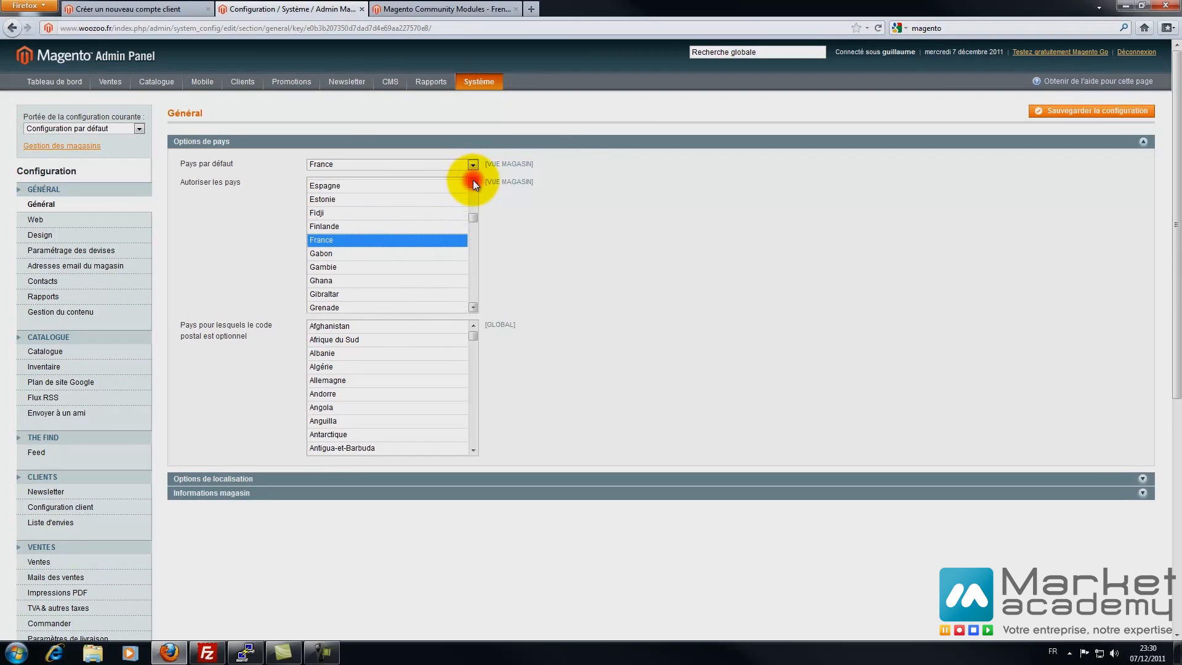
pyautogui.keyDown('ctrl'); pyautogui.click(344, 198); pyautogui.keyUp('ctrl')
pyautogui.keyDown('ctrl'); pyautogui.click(345, 189); pyautogui.keyUp('ctrl')
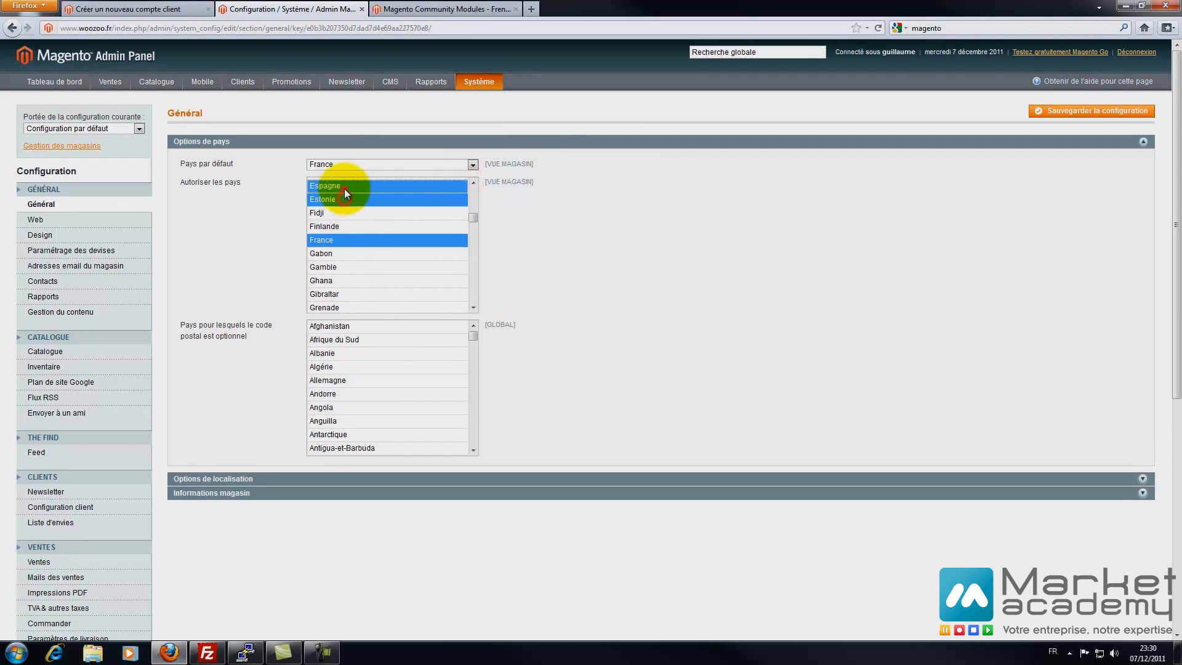
pyautogui.keyDown('ctrl'); pyautogui.click(349, 283); pyautogui.keyUp('ctrl')
pyautogui.keyDown('ctrl'); pyautogui.click(361, 257); pyautogui.keyUp('ctrl')
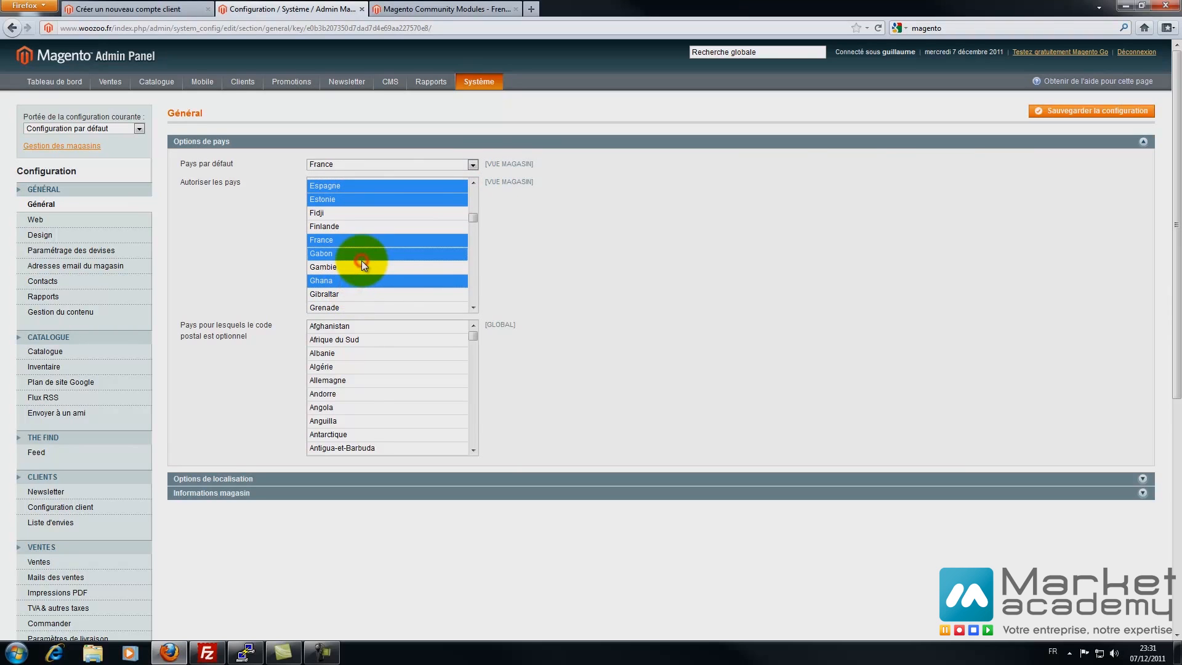
pyautogui.click(352, 244)
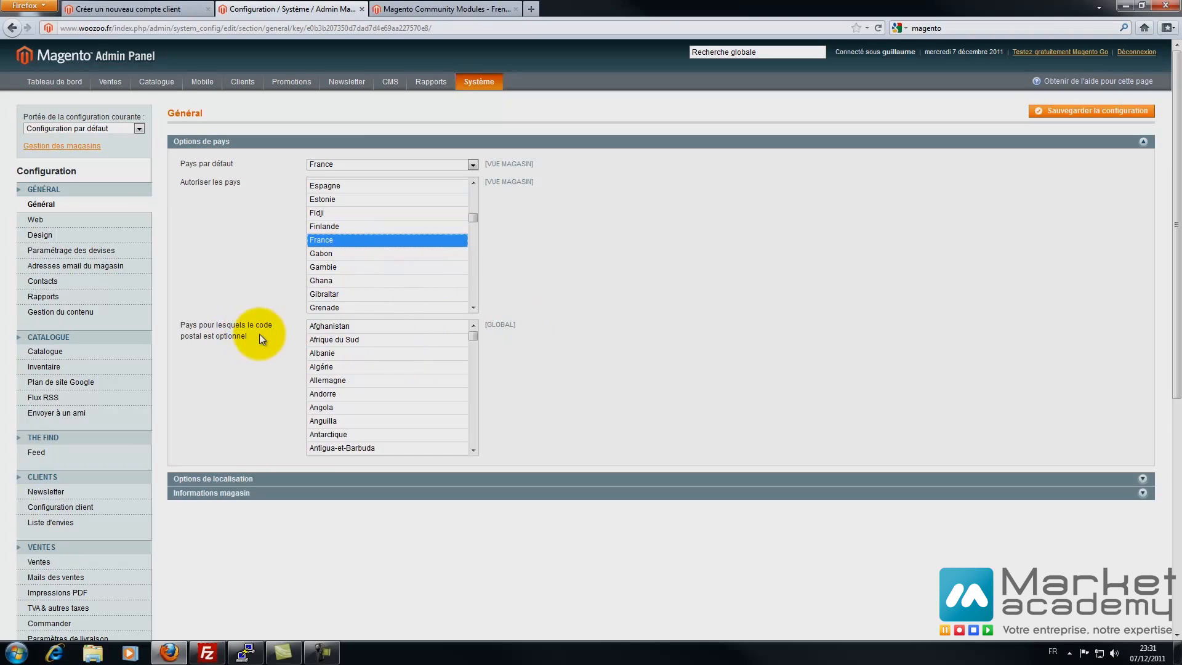
pyautogui.moveTo(475, 338); pyautogui.dragTo(489, 442)
# - Set the first day of the week to lundi in the localisation options
pyautogui.click(196, 479)
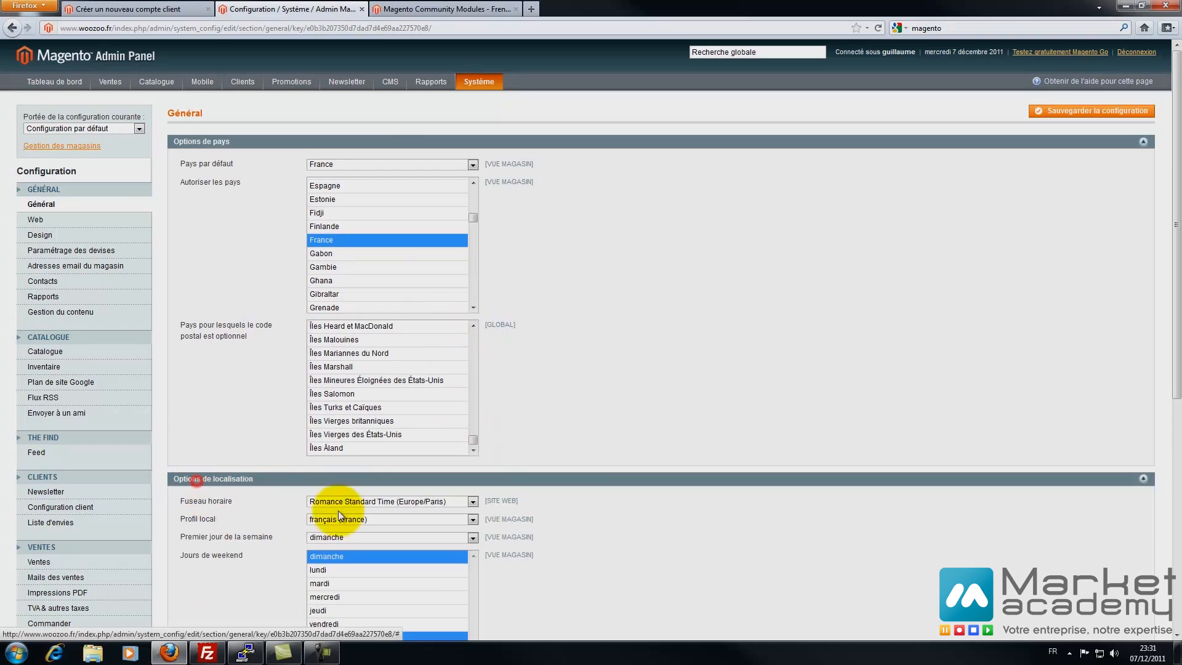
pyautogui.scroll(-4, 374, 475)
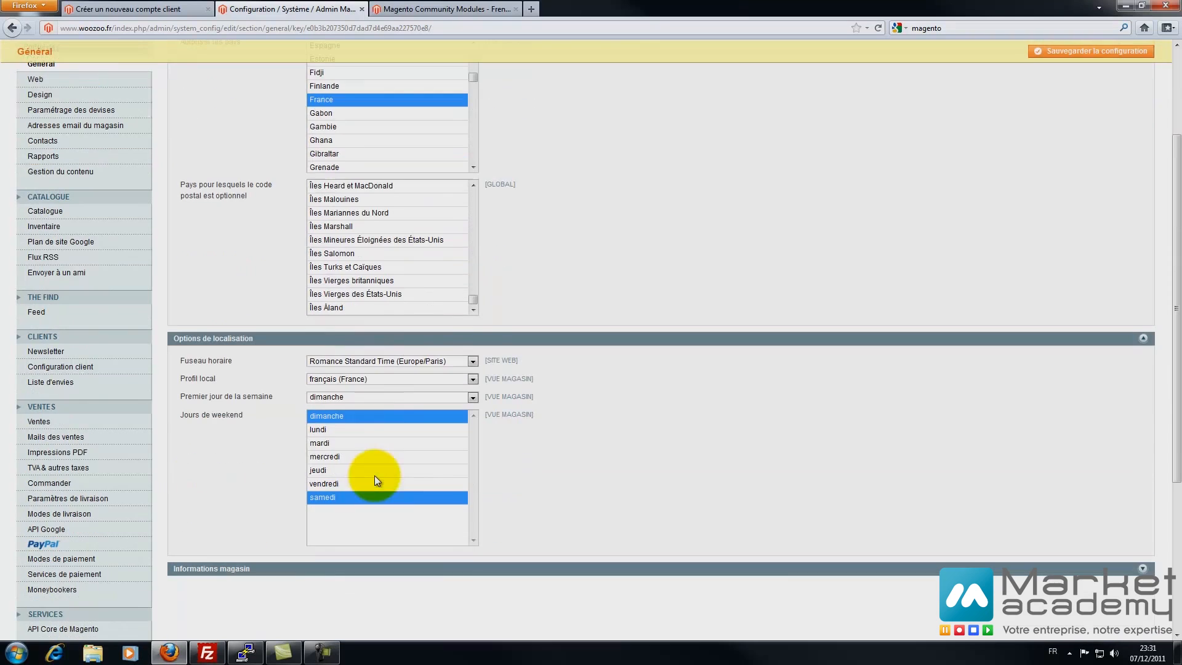
pyautogui.click(341, 397)
pyautogui.click(331, 416)
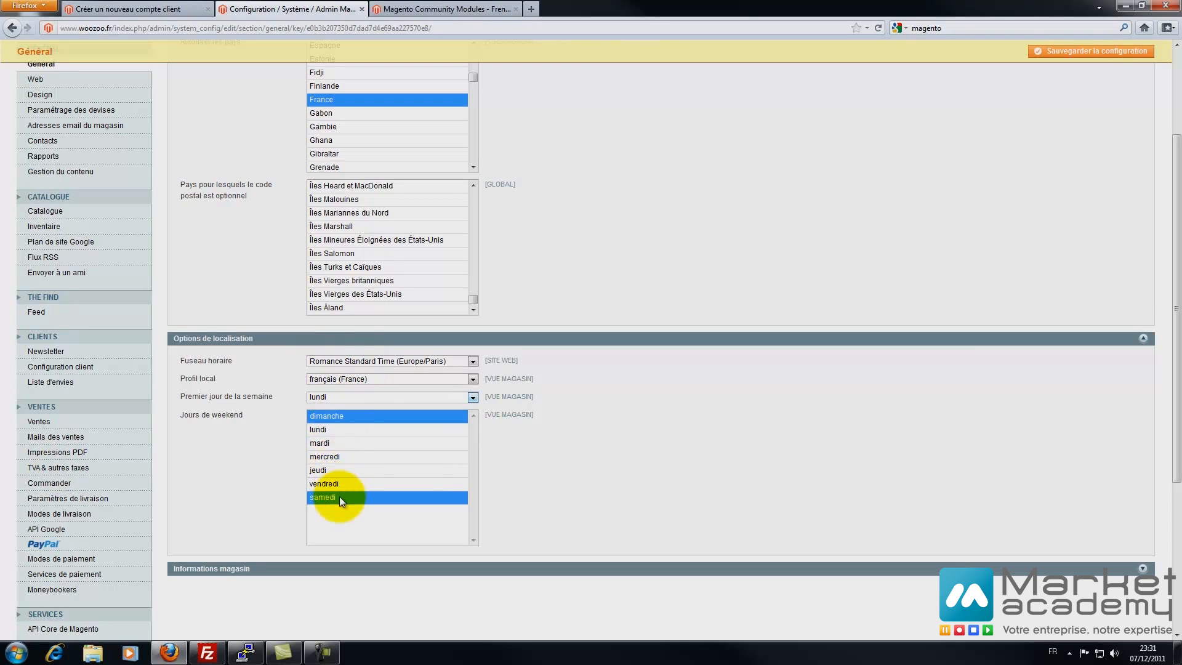
pyautogui.scroll(-2, 541, 426)
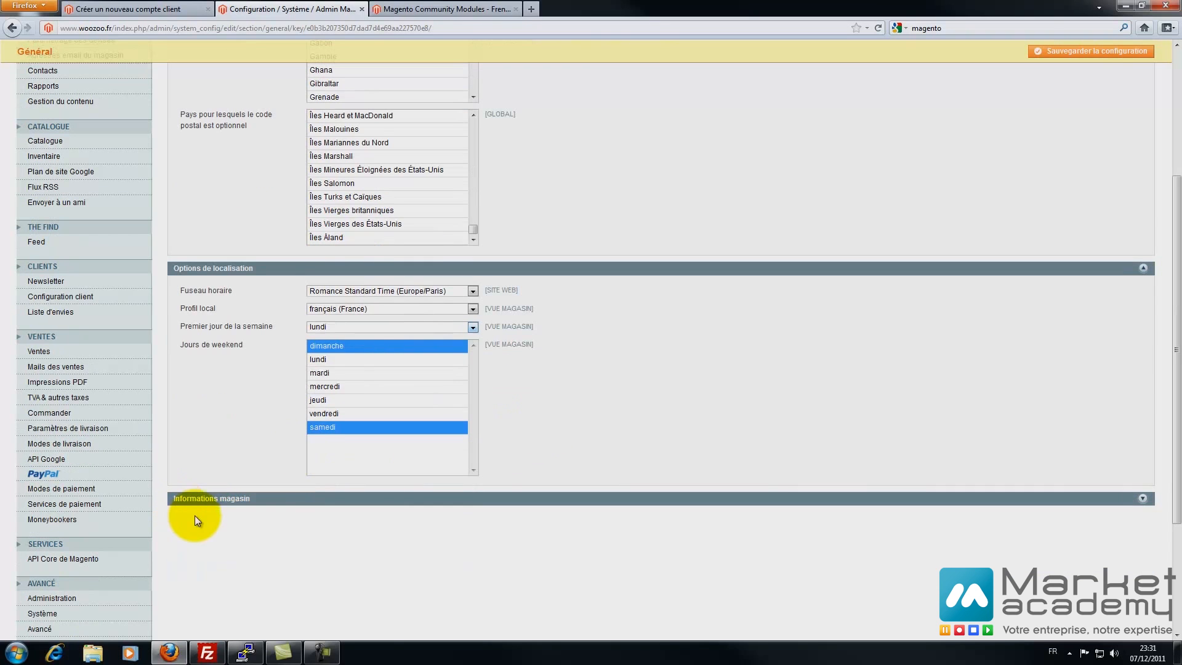
pyautogui.click(198, 500)
pyautogui.scroll(-4, 206, 500)
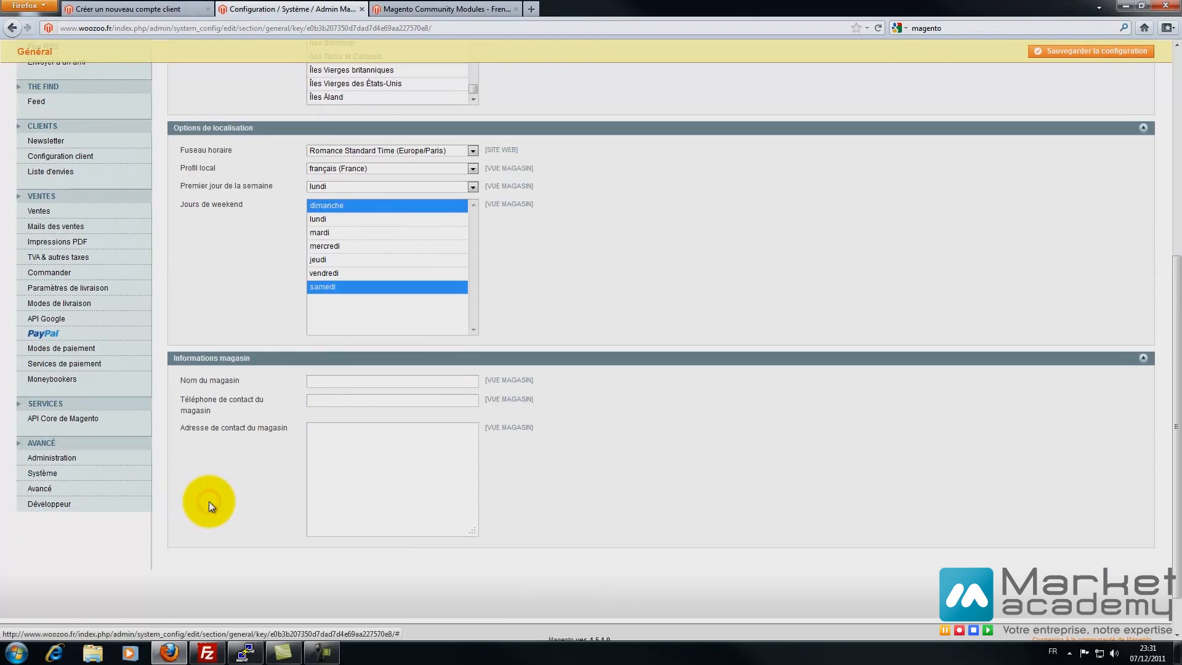
# - Enter store name Woozoo, the contact phone number, and the first lines of the contact address
pyautogui.click(326, 379)
pyautogui.write('Woozoo')
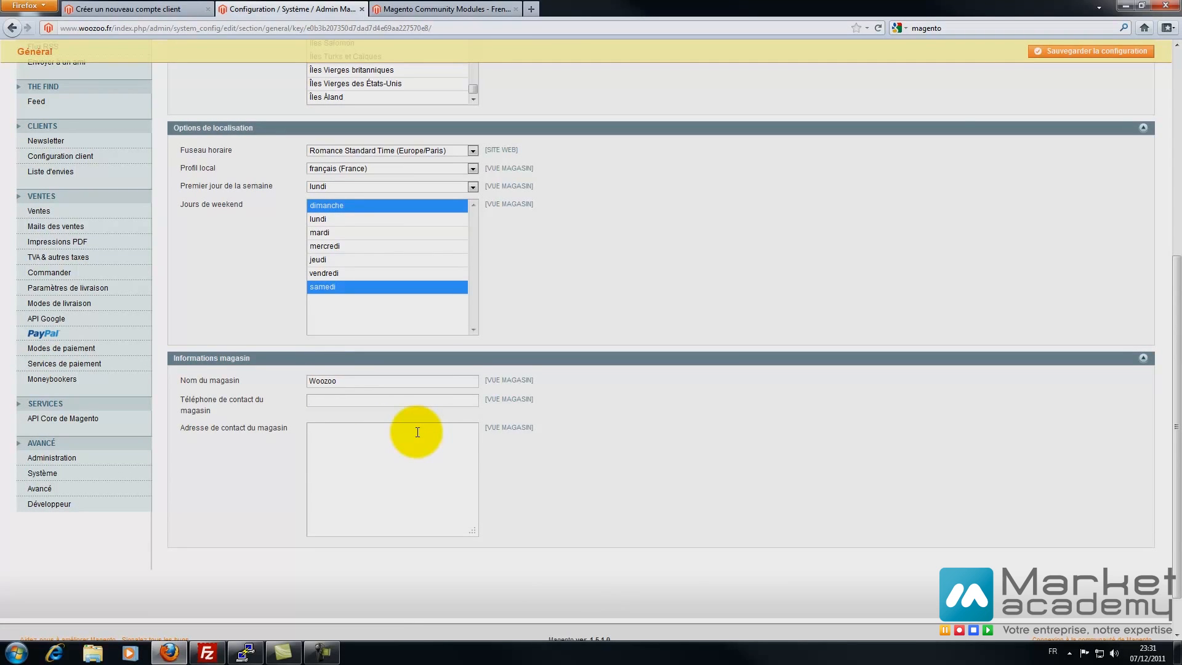
pyautogui.write('0600000000')
pyautogui.click(418, 432)
pyautogui.press('Tab')
pyautogui.click(417, 432)
pyautogui.press('Return')
pyautogui.write('13009')
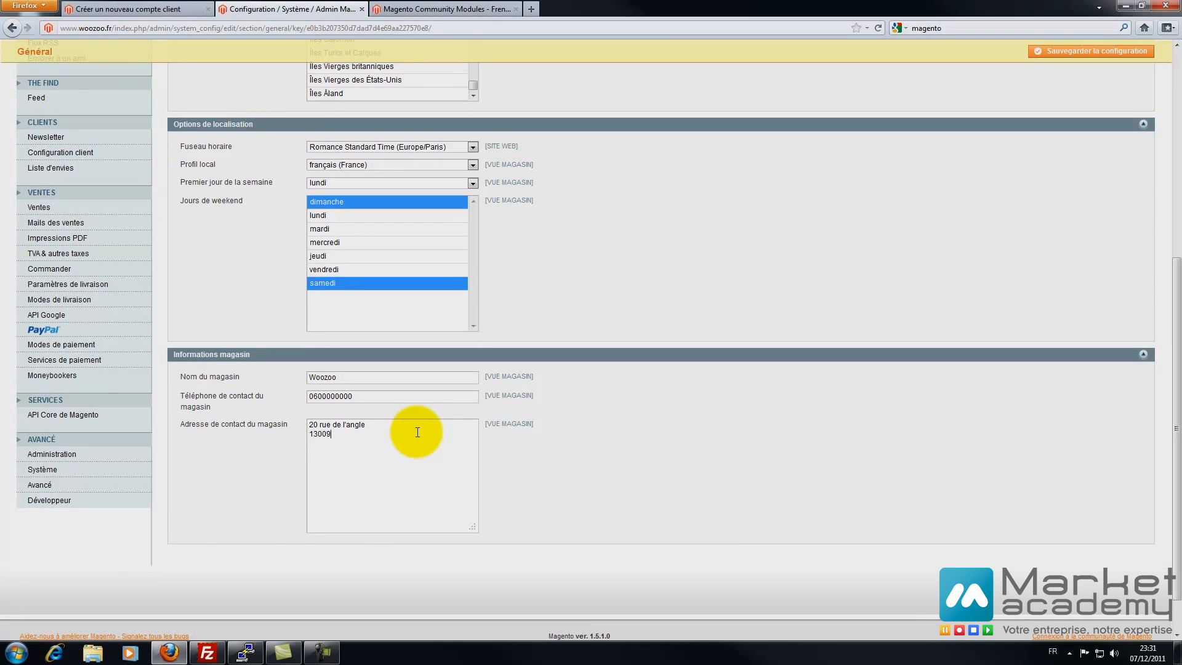
pyautogui.write(' Marseille')
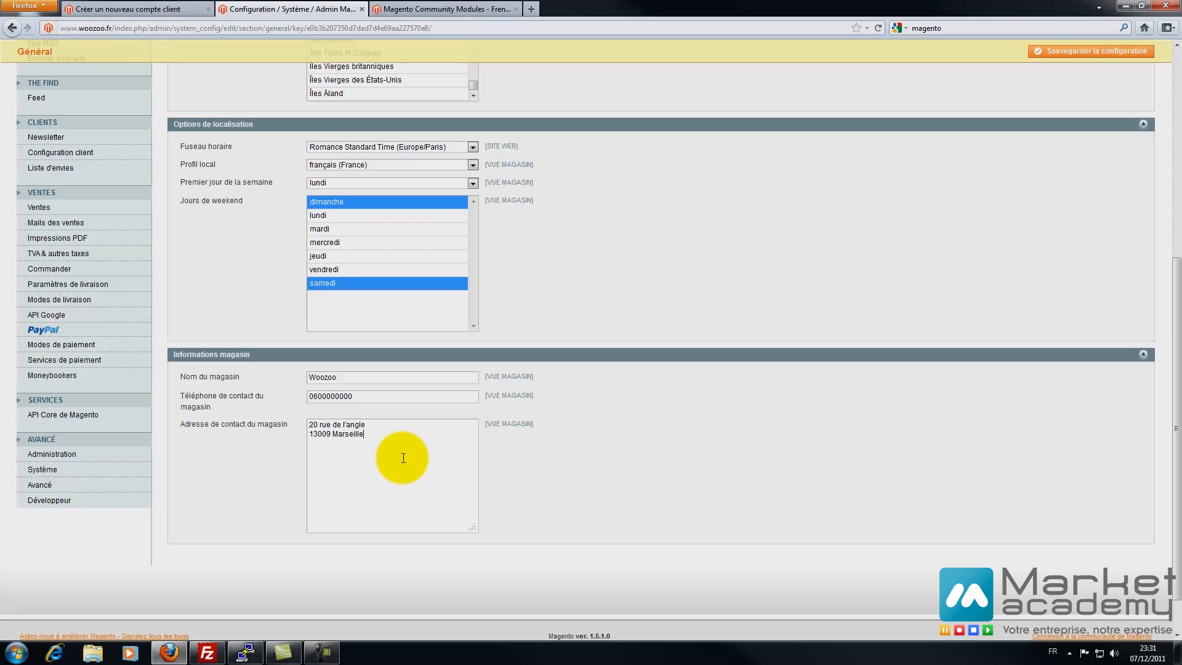
# - Save the general configuration and keep the Web base-URL redirect at 302 temporary
pyautogui.click(1079, 55)
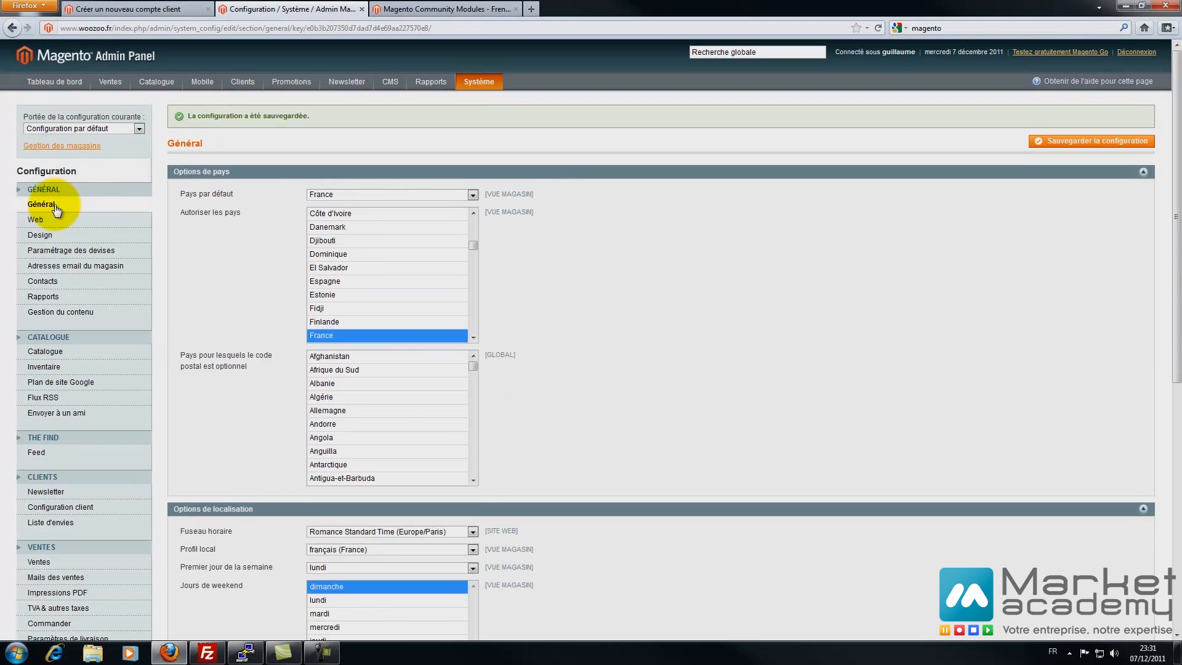
pyautogui.click(50, 221)
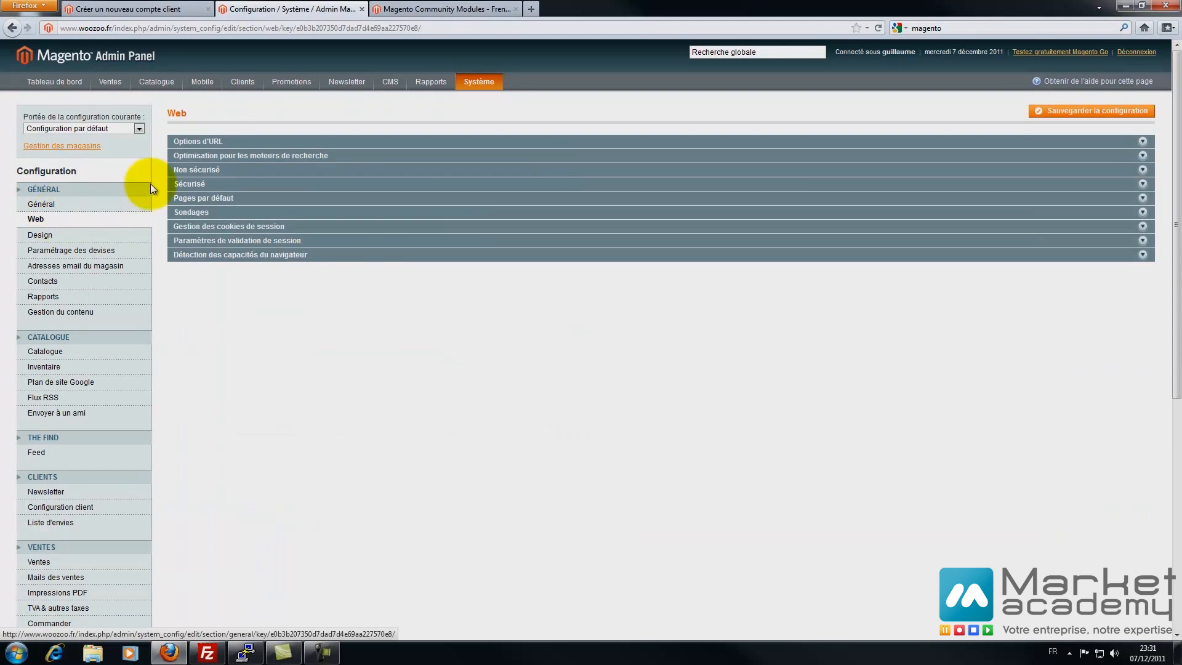
pyautogui.click(210, 141)
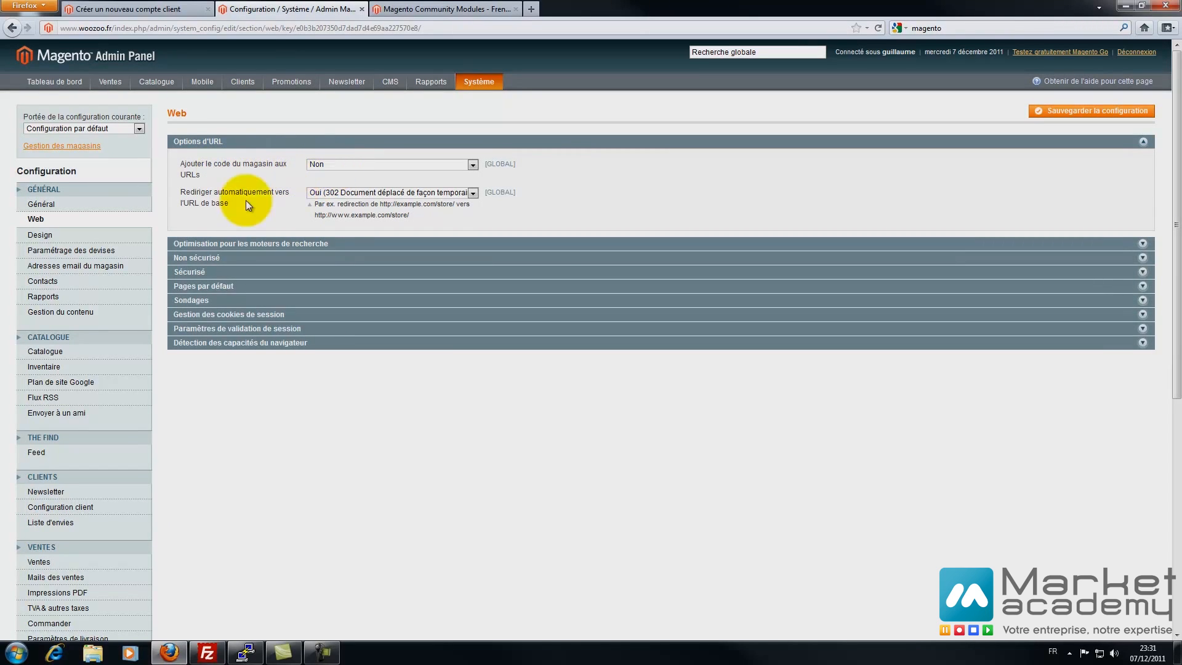
pyautogui.click(364, 192)
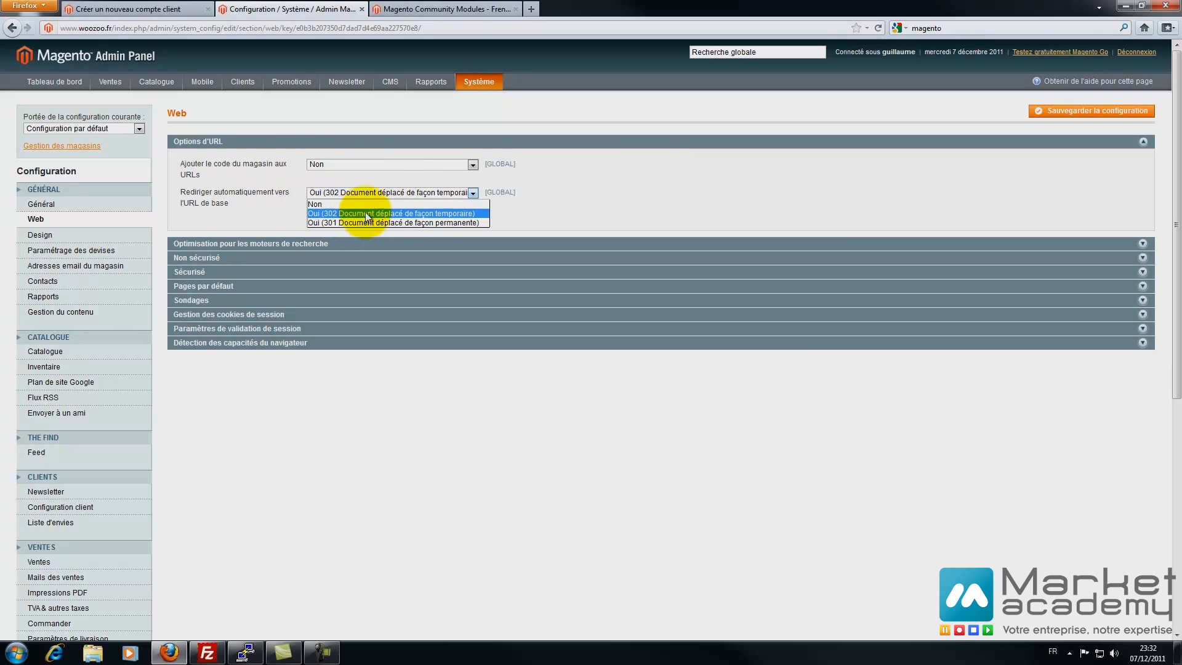
pyautogui.click(636, 197)
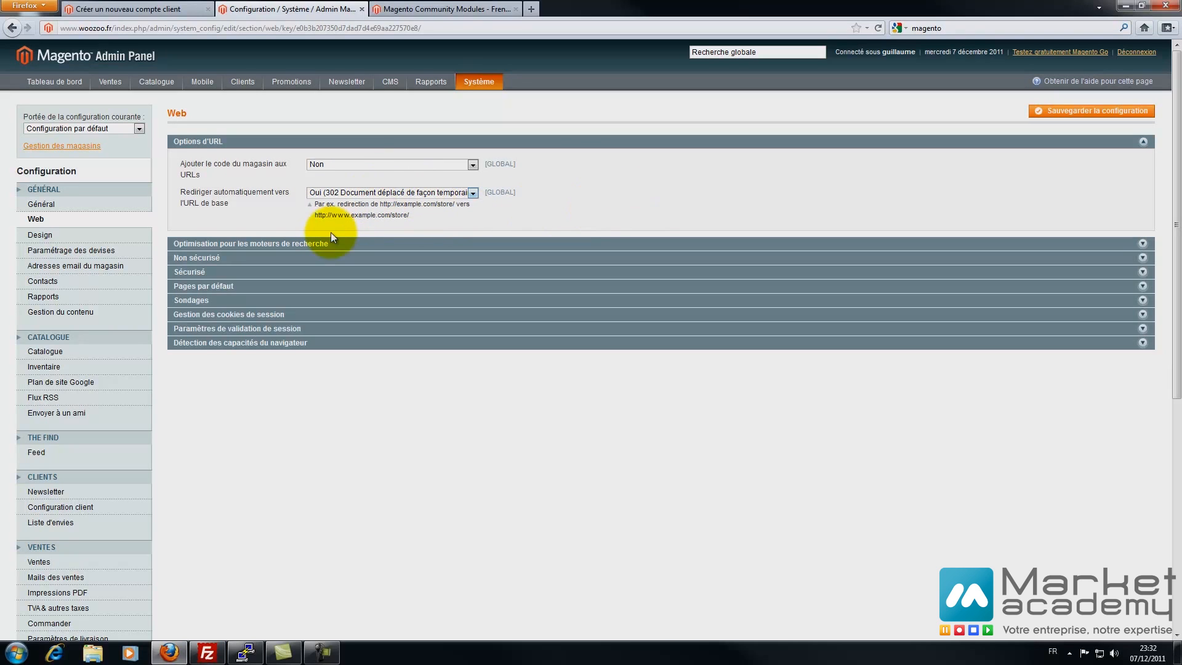
# - Keep web server rewrites at Oui and review the non-secure base URLs
pyautogui.click(271, 245)
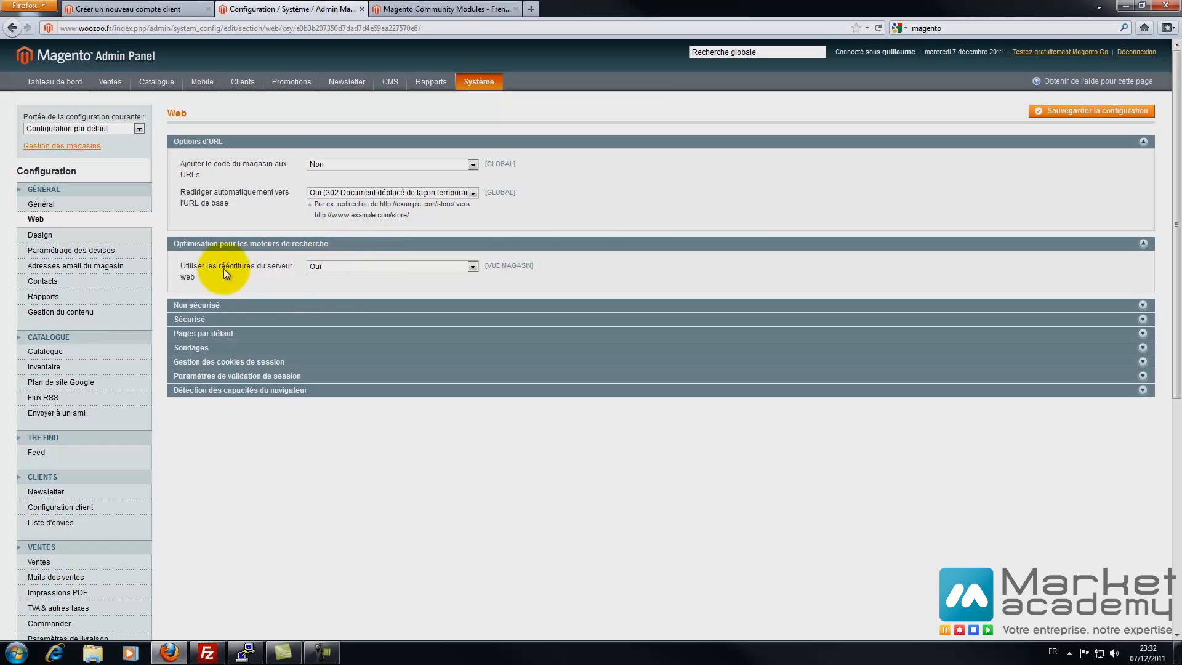
pyautogui.click(342, 266)
pyautogui.click(342, 266)
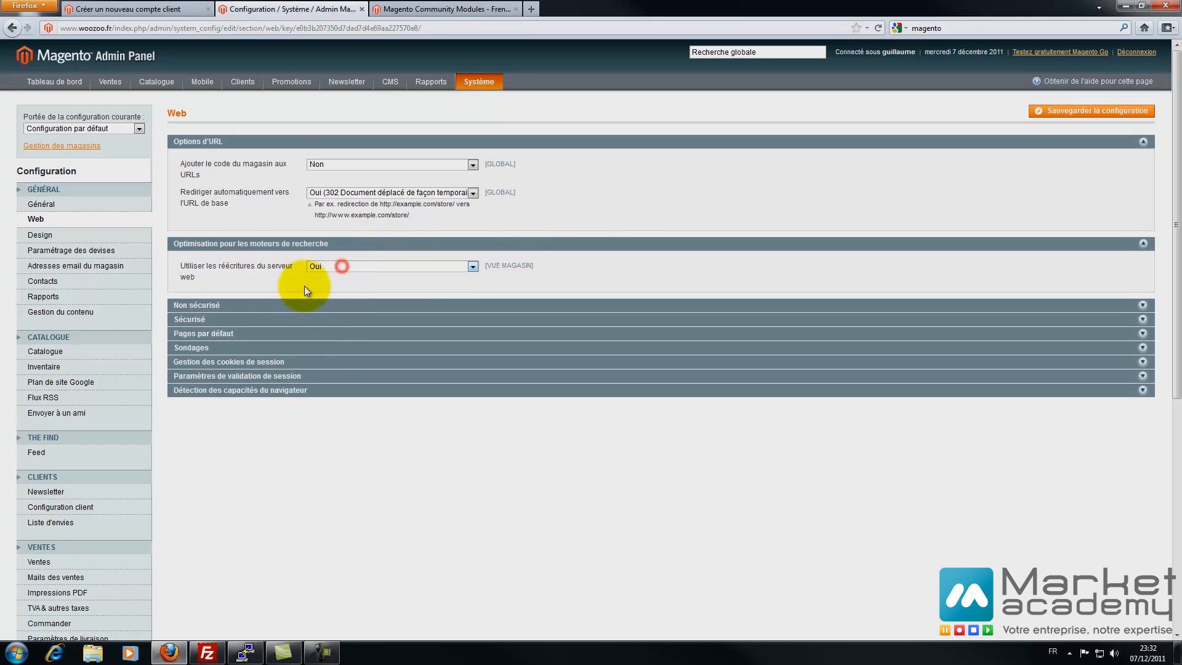
pyautogui.click(278, 304)
pyautogui.click(395, 331)
pyautogui.click(399, 346)
pyautogui.click(406, 367)
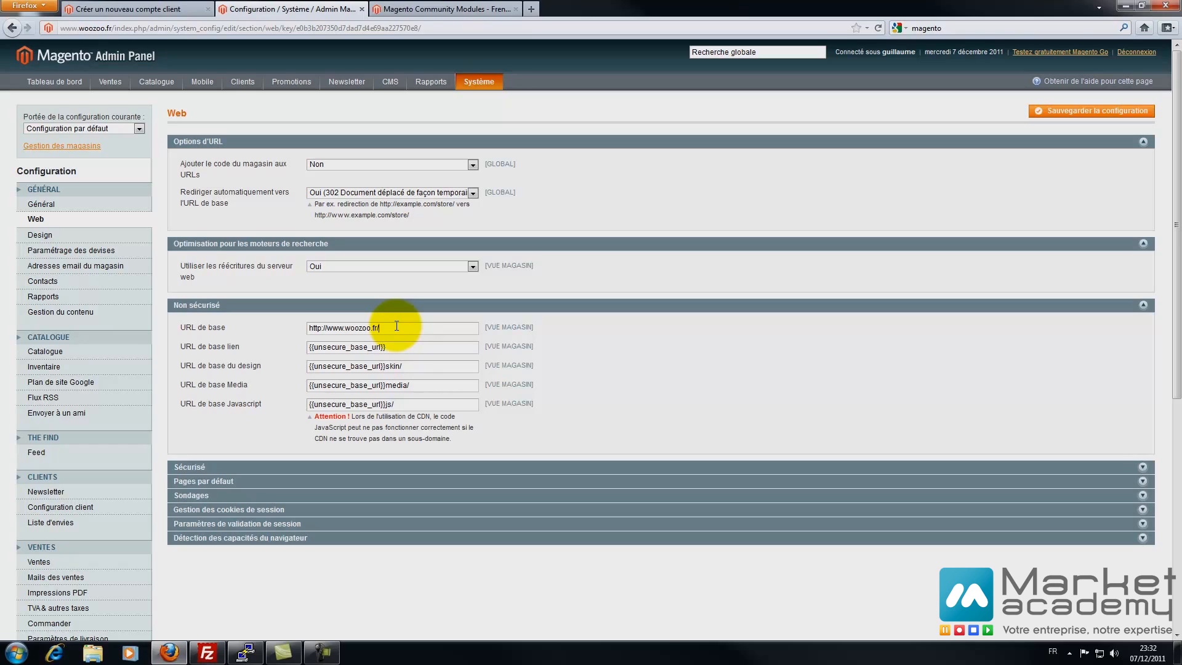
pyautogui.moveTo(396, 326); pyautogui.dragTo(264, 342)
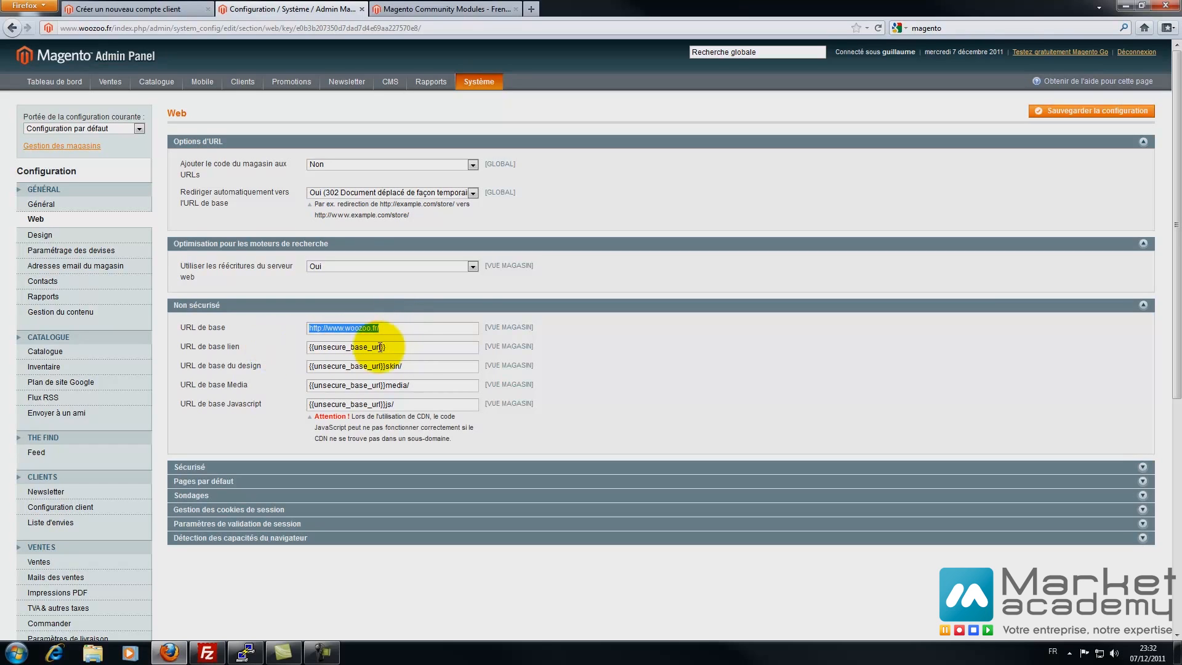
pyautogui.click(395, 327)
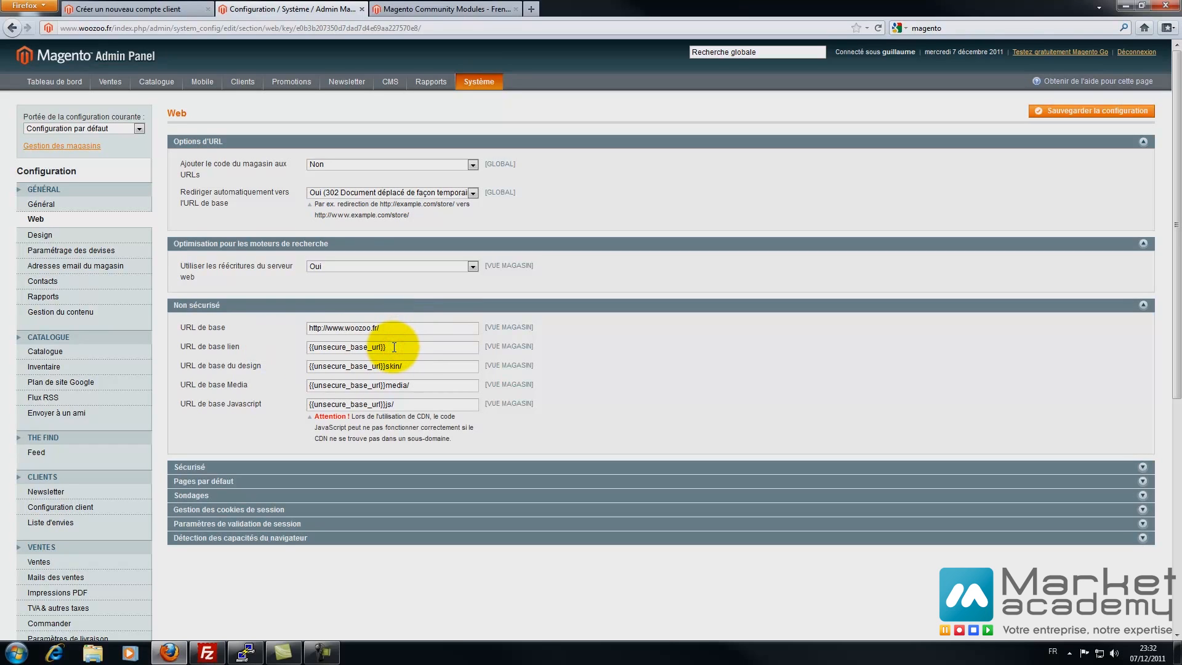
# - Review the secure URL and default pages settings, then load the storefront home page
pyautogui.click(229, 467)
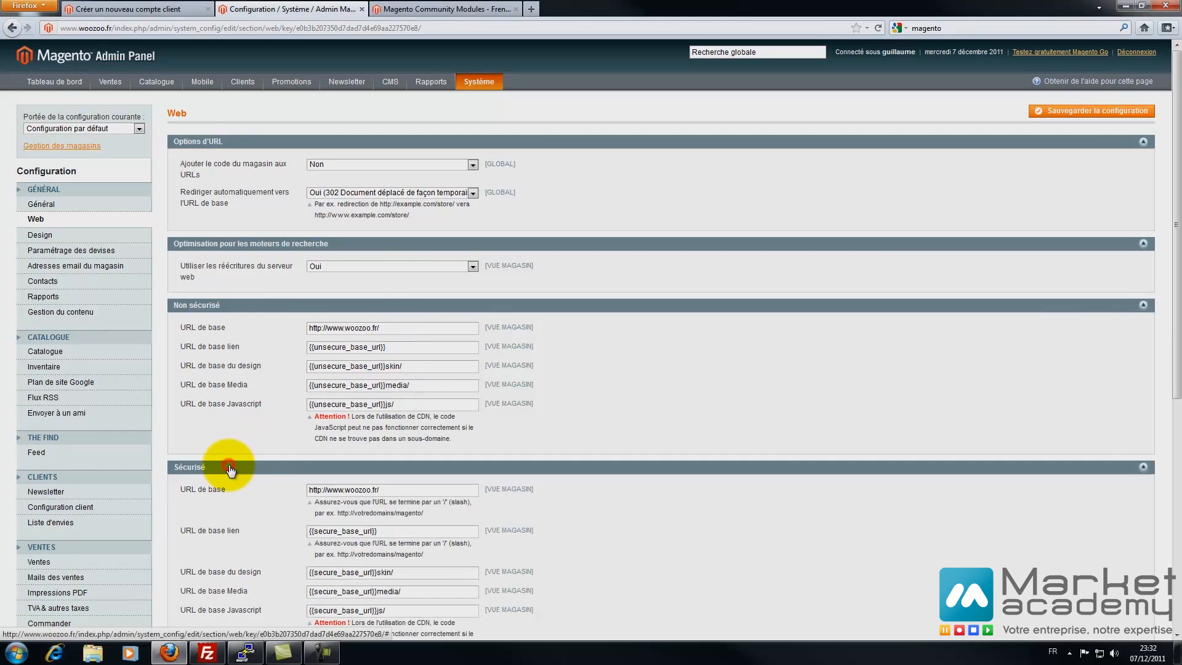
pyautogui.scroll(-3, 208, 386)
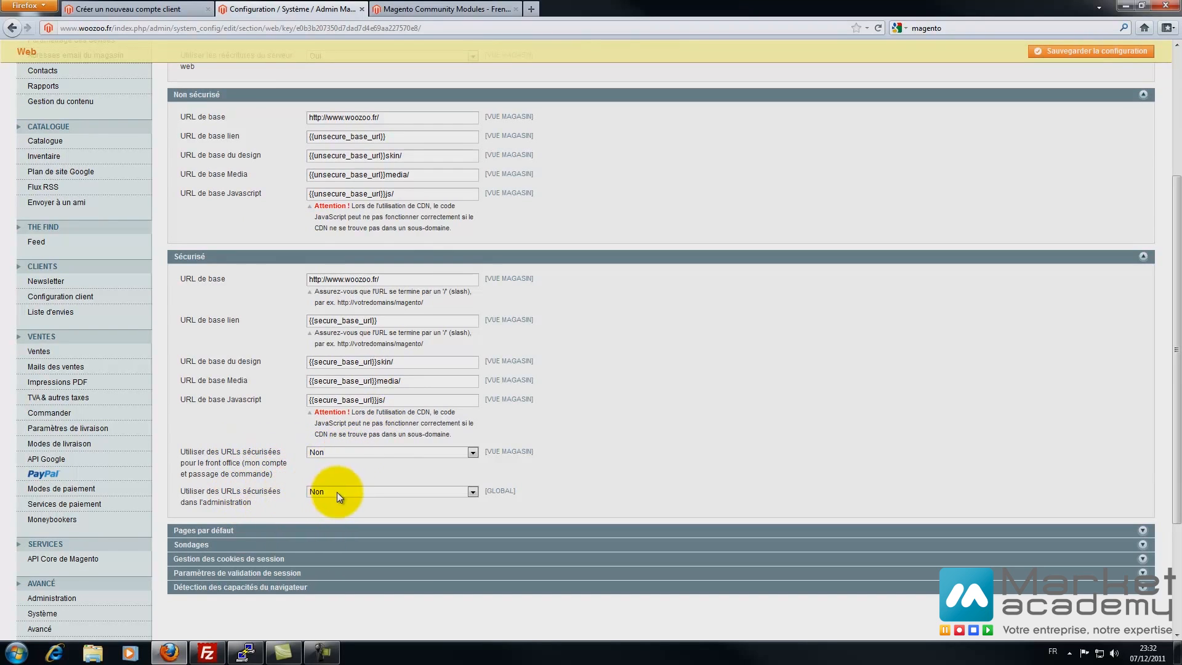
pyautogui.click(256, 527)
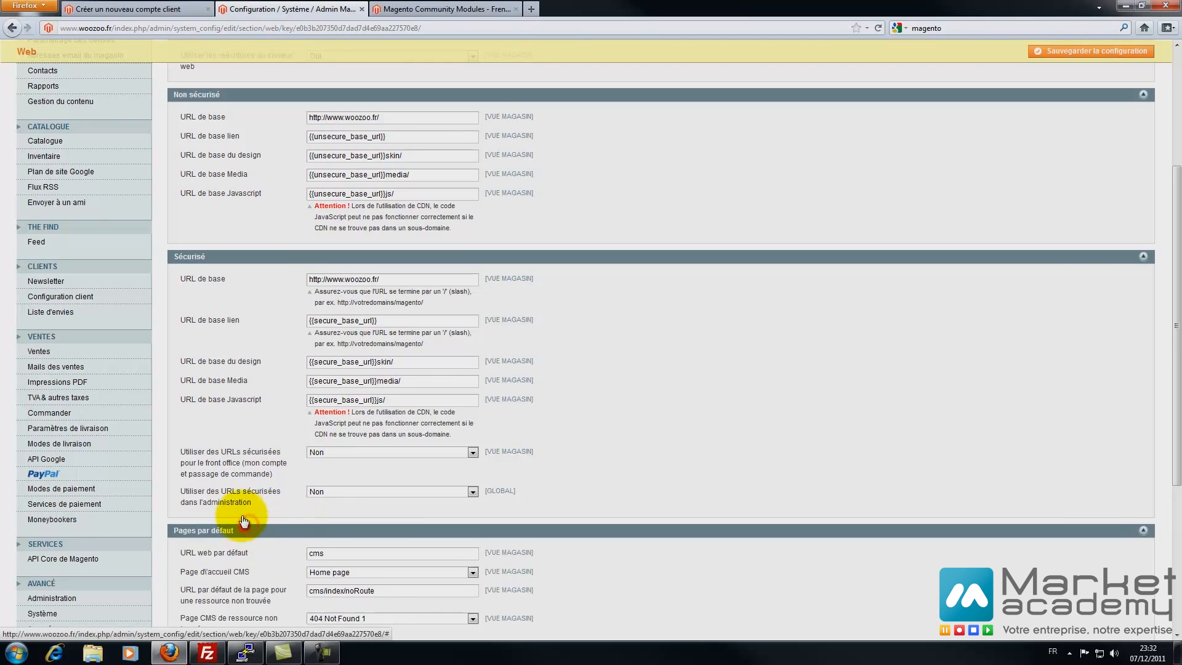
pyautogui.scroll(-4, 250, 434)
pyautogui.doubleClick(340, 291)
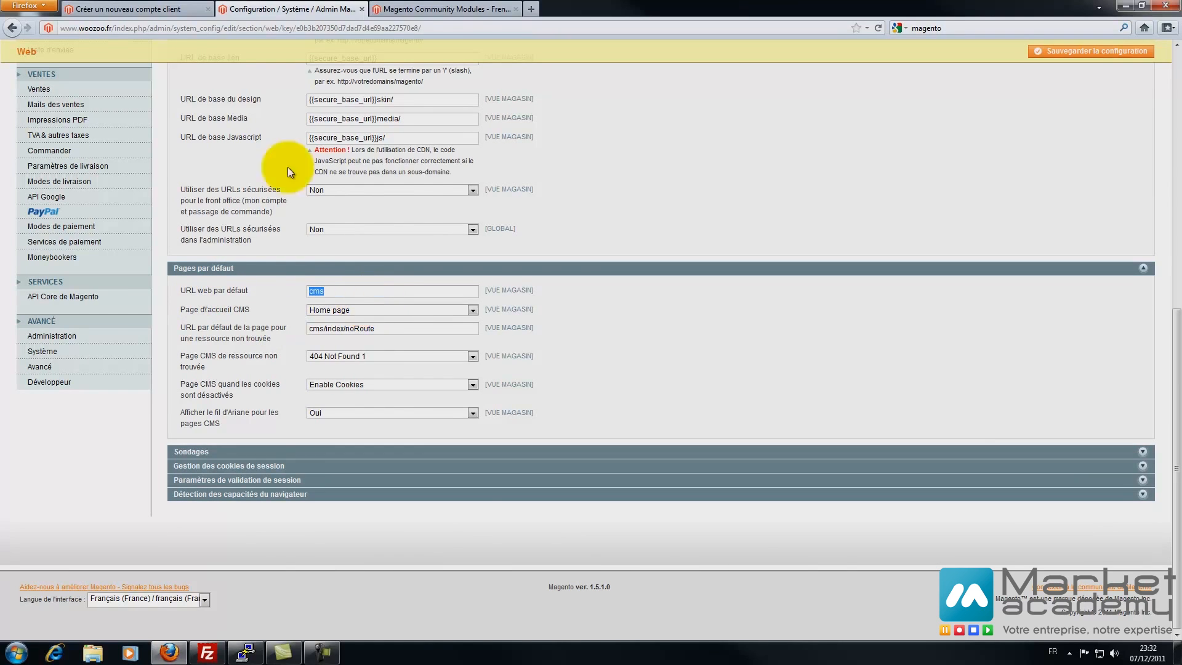
pyautogui.click(133, 9)
pyautogui.click(353, 71)
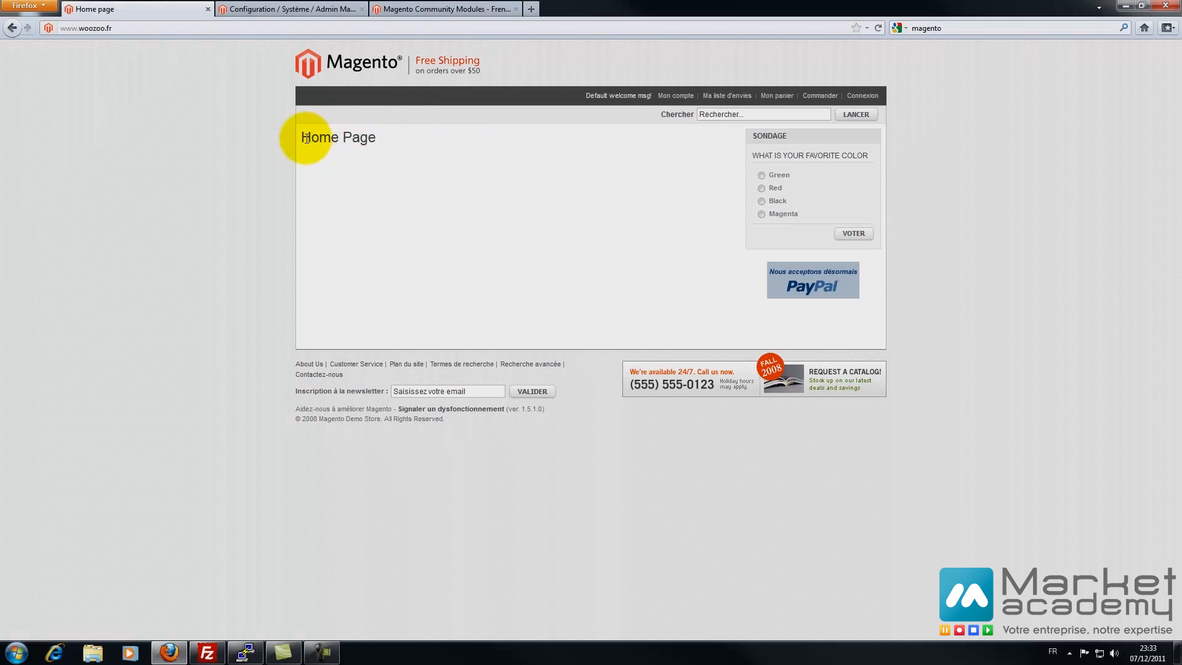
# - Keep Home page selected as the Page d'accueil CMS in Pages par défaut
pyautogui.moveTo(302, 137); pyautogui.dragTo(379, 138)
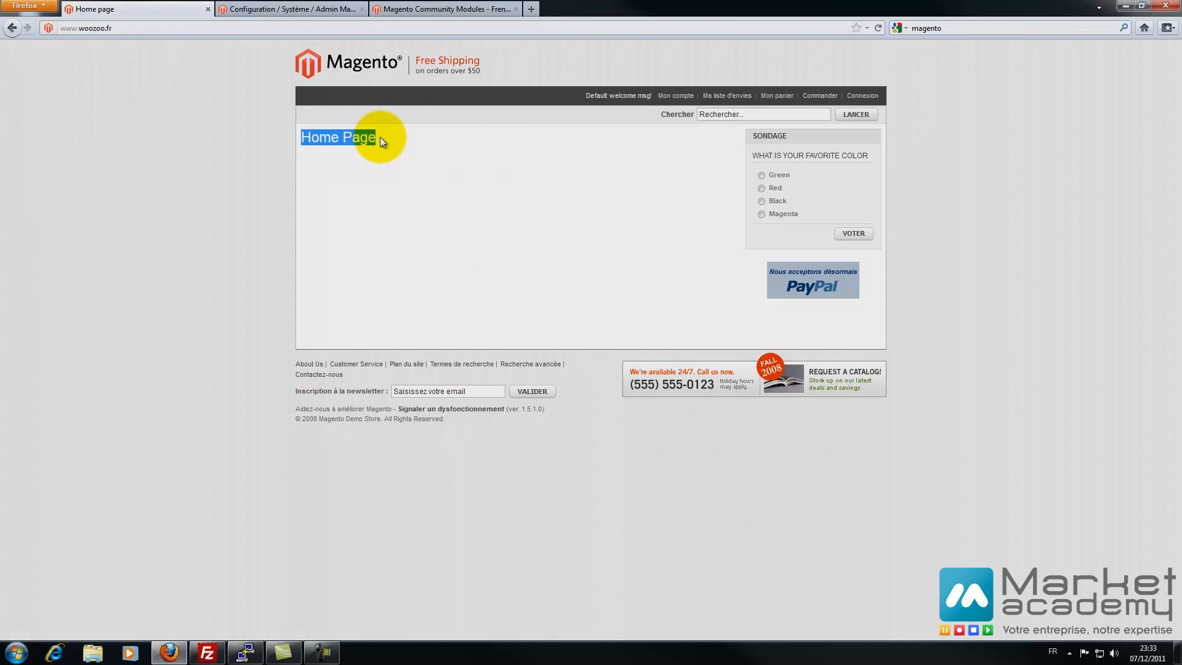
pyautogui.click(271, 9)
pyautogui.scroll(15, 441, 210)
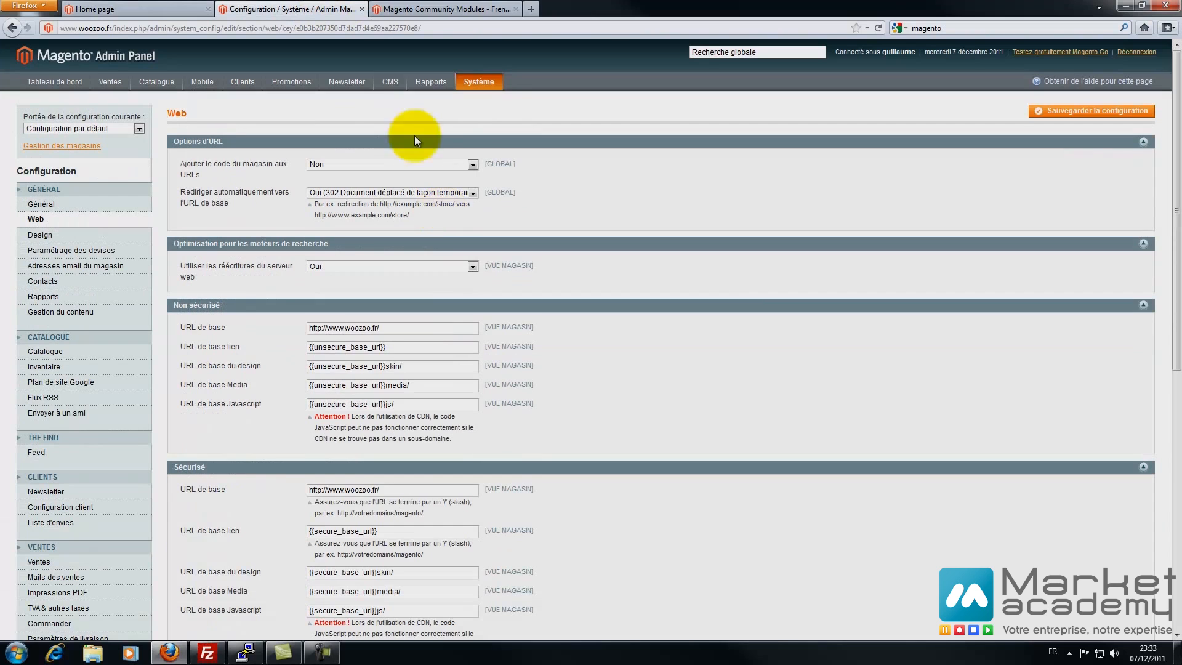
pyautogui.moveTo(392, 83)
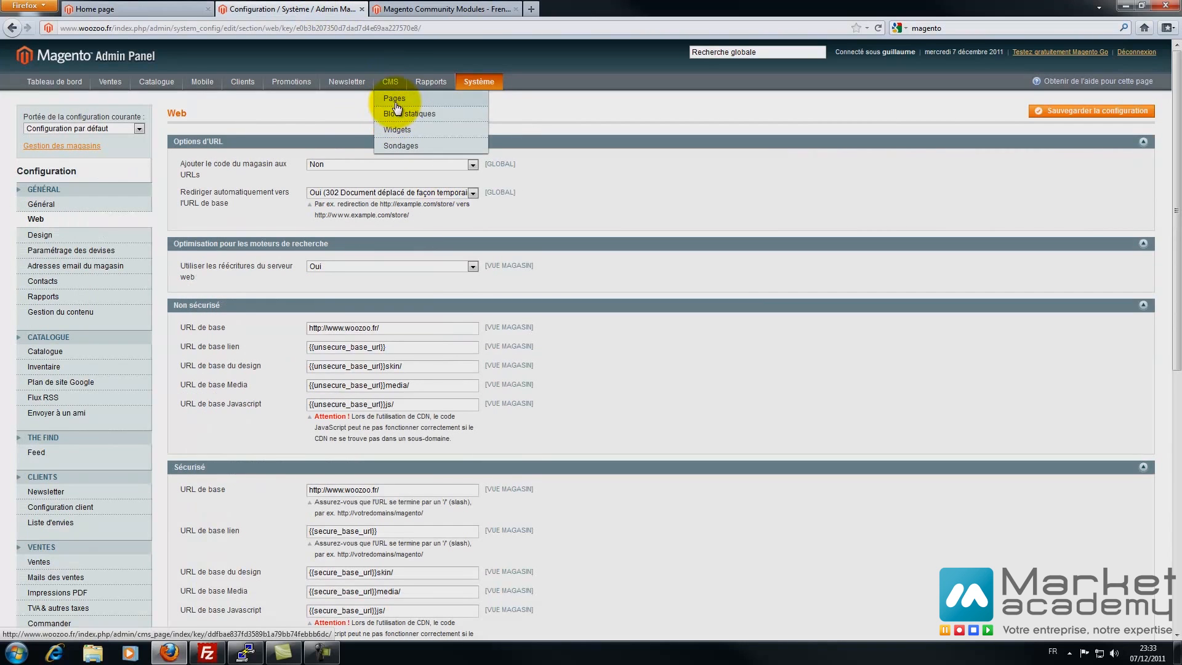
pyautogui.scroll(-5, 752, 401)
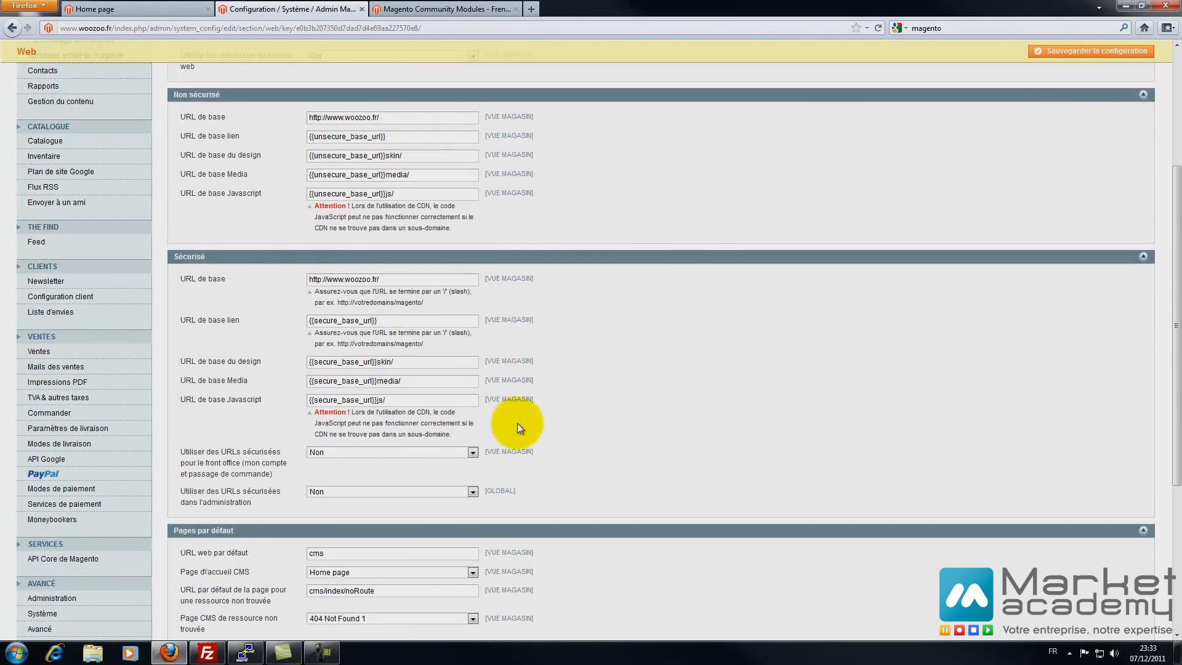
pyautogui.scroll(-3, 348, 433)
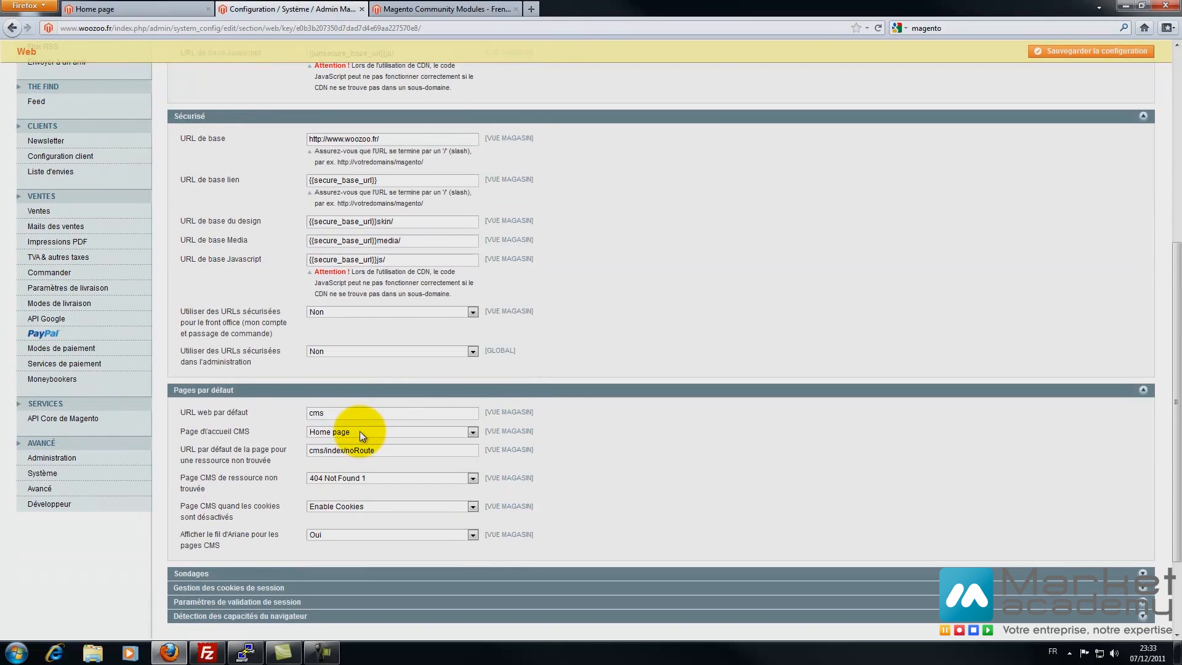
pyautogui.click(359, 430)
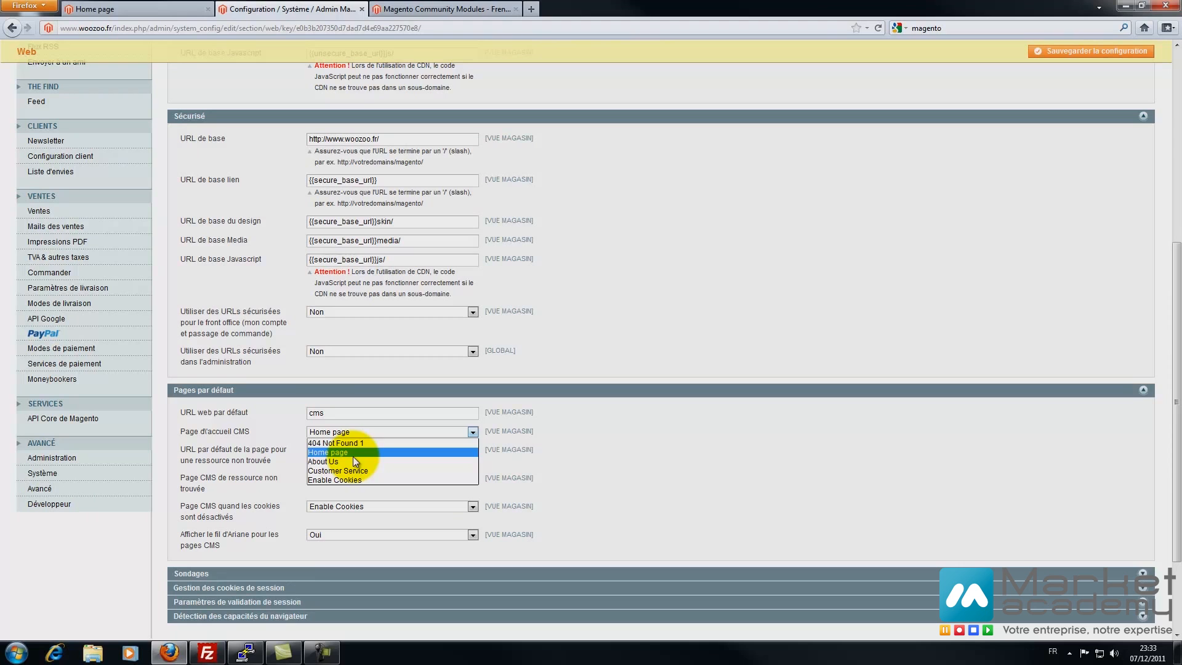
pyautogui.click(352, 456)
# - Open the CMS > Pages list in a new browser tab
pyautogui.scroll(6, 530, 471)
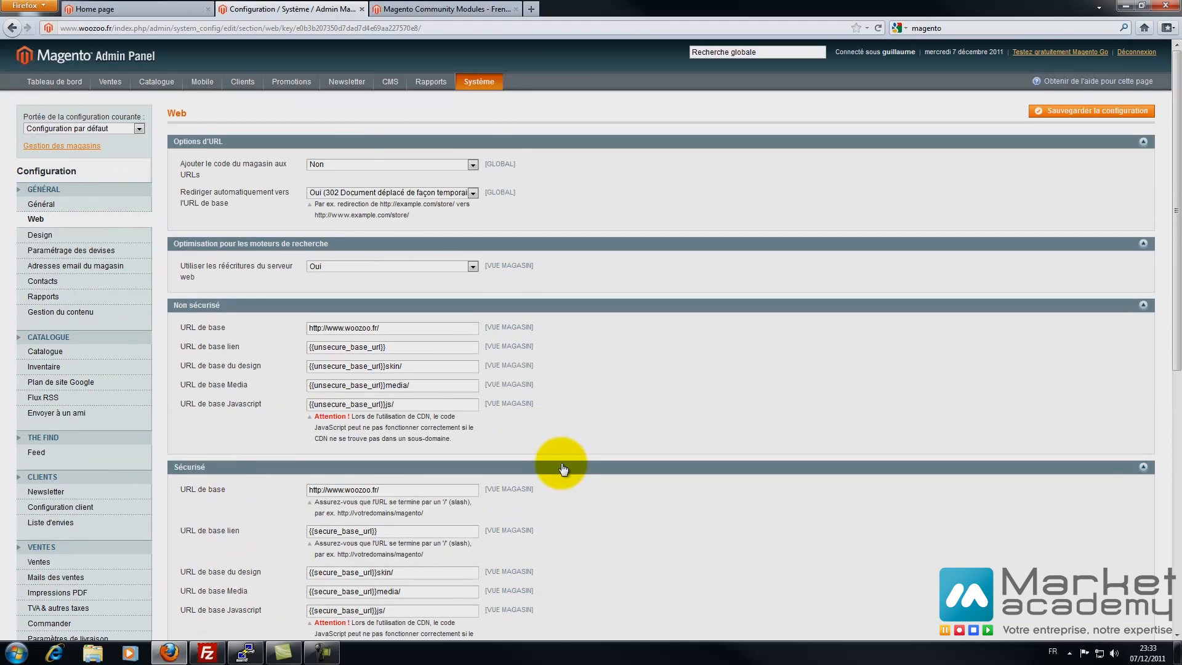
pyautogui.rightClick(390, 101)
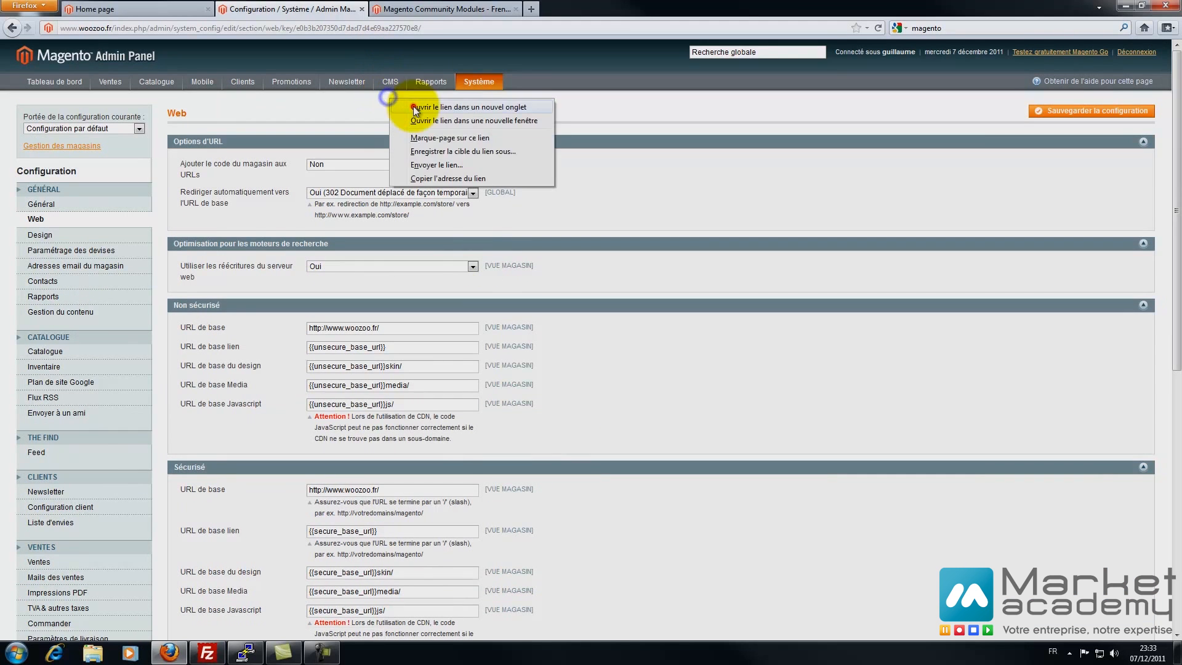
pyautogui.click(406, 104)
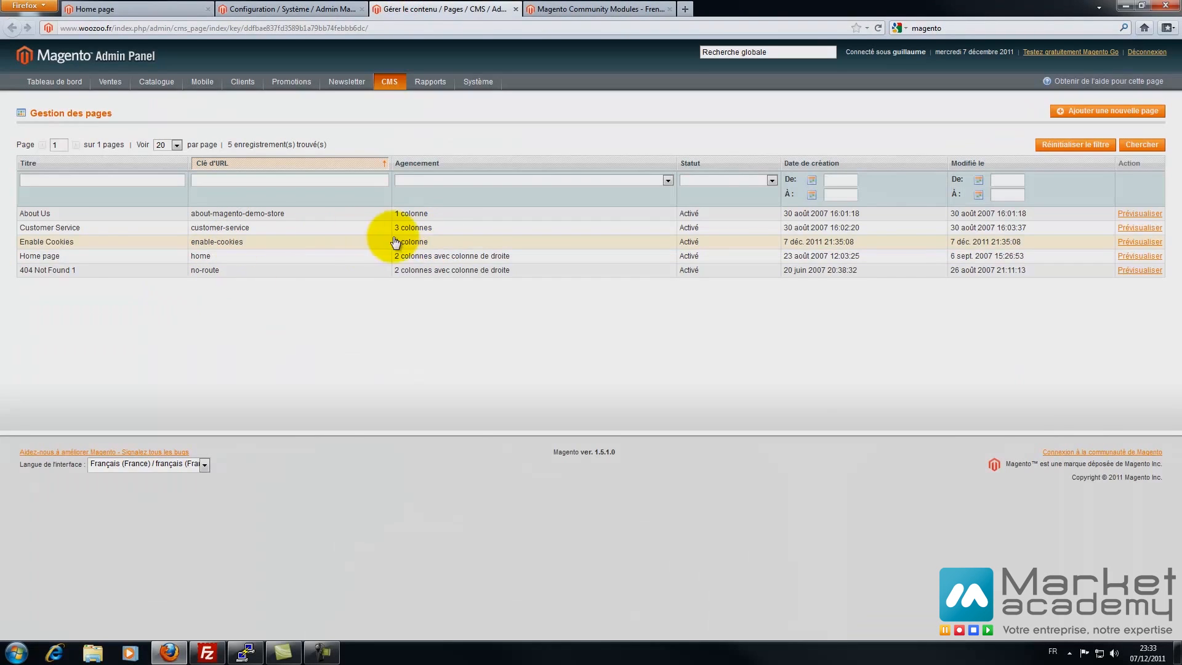
# - Replace the Home page's 'Home Page' heading with 'Page d'acceuil' and save the page
pyautogui.click(216, 261)
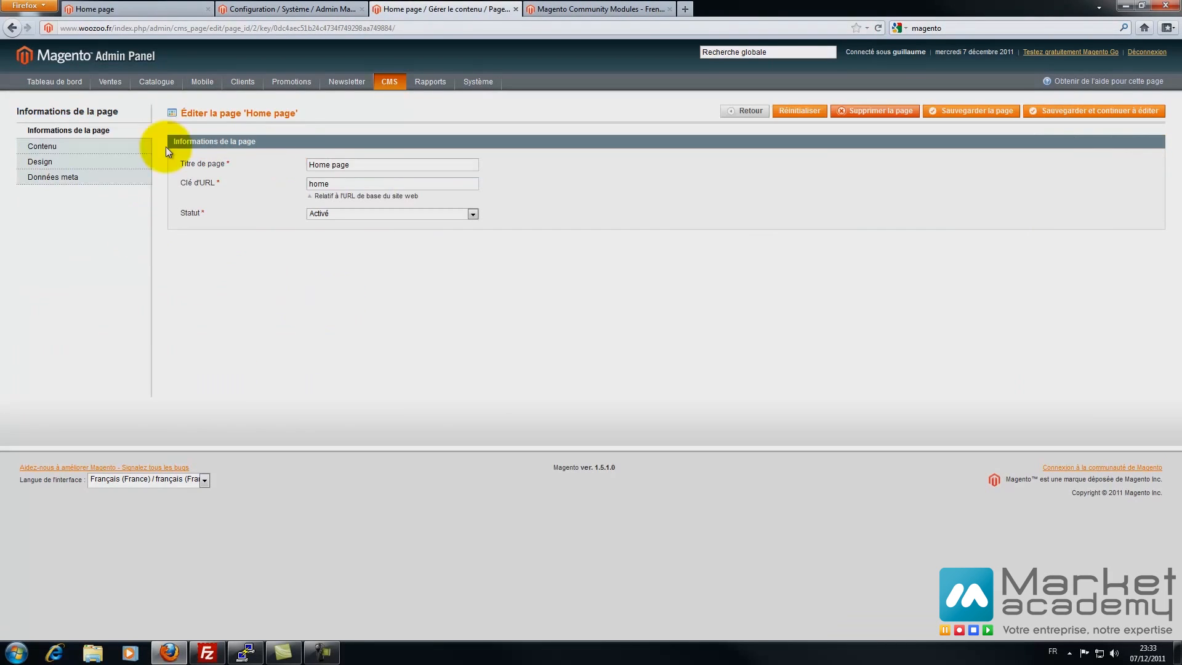
pyautogui.click(59, 147)
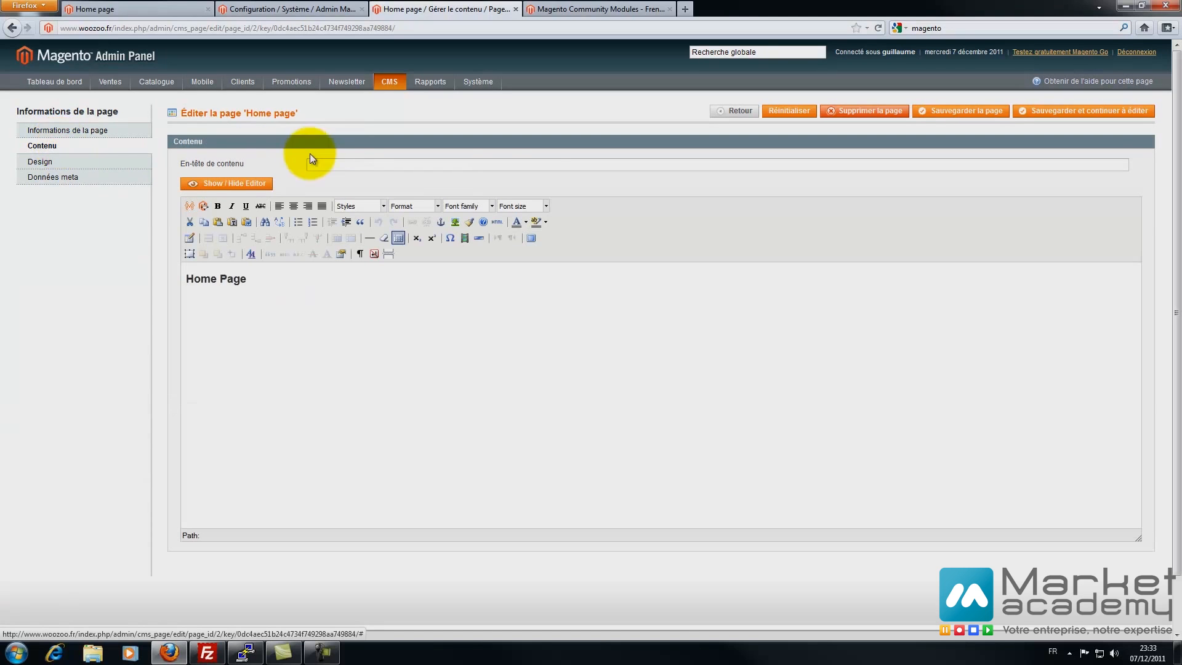
pyautogui.moveTo(264, 282); pyautogui.dragTo(69, 279)
pyautogui.write("Page d'acceuil")
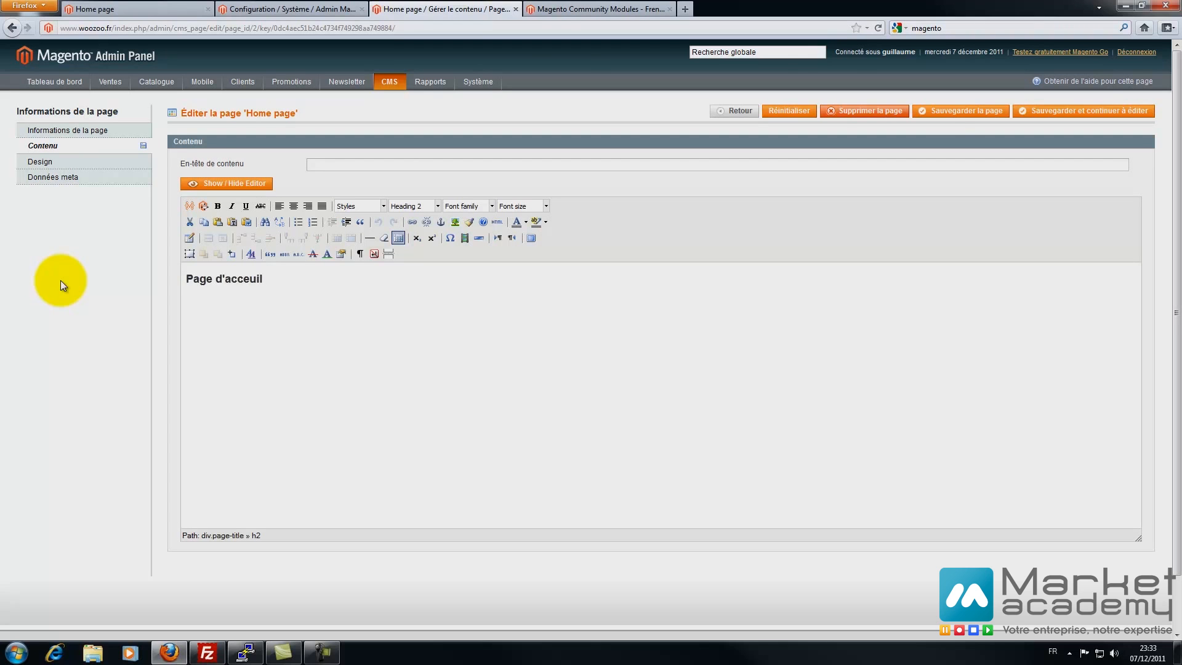
pyautogui.click(929, 110)
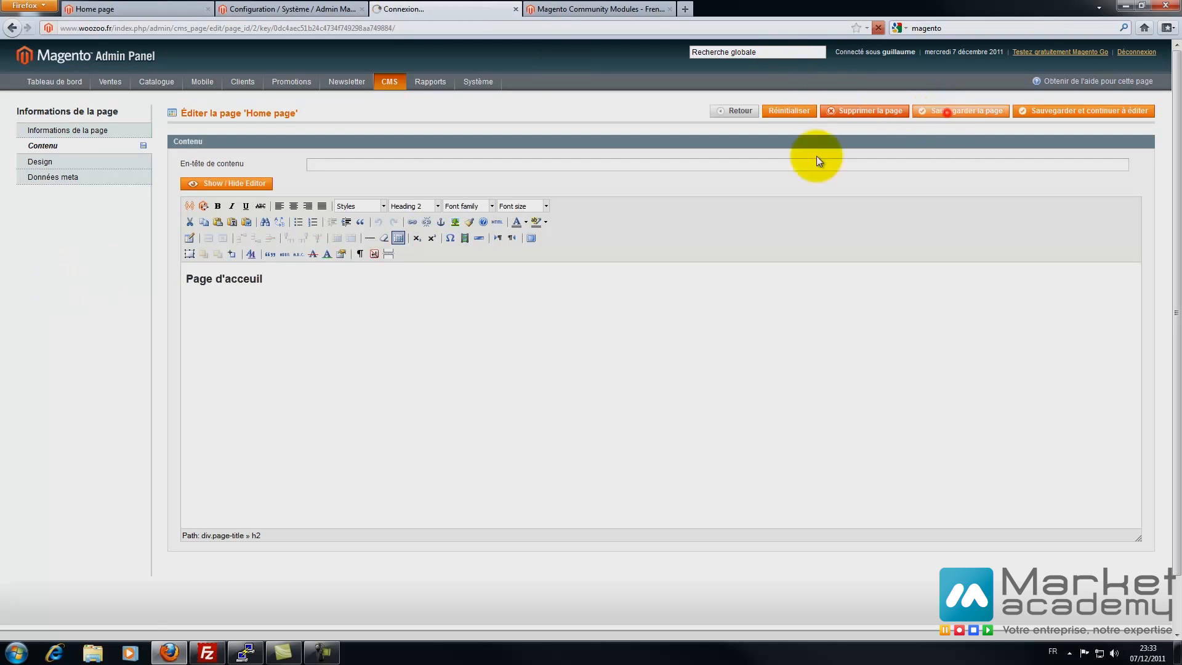
# - Reload the storefront to confirm the new 'Page d'acceuil' heading appears
pyautogui.click(117, 8)
pyautogui.click(171, 326)
pyautogui.press('F5')
pyautogui.moveTo(409, 137); pyautogui.dragTo(330, 134)
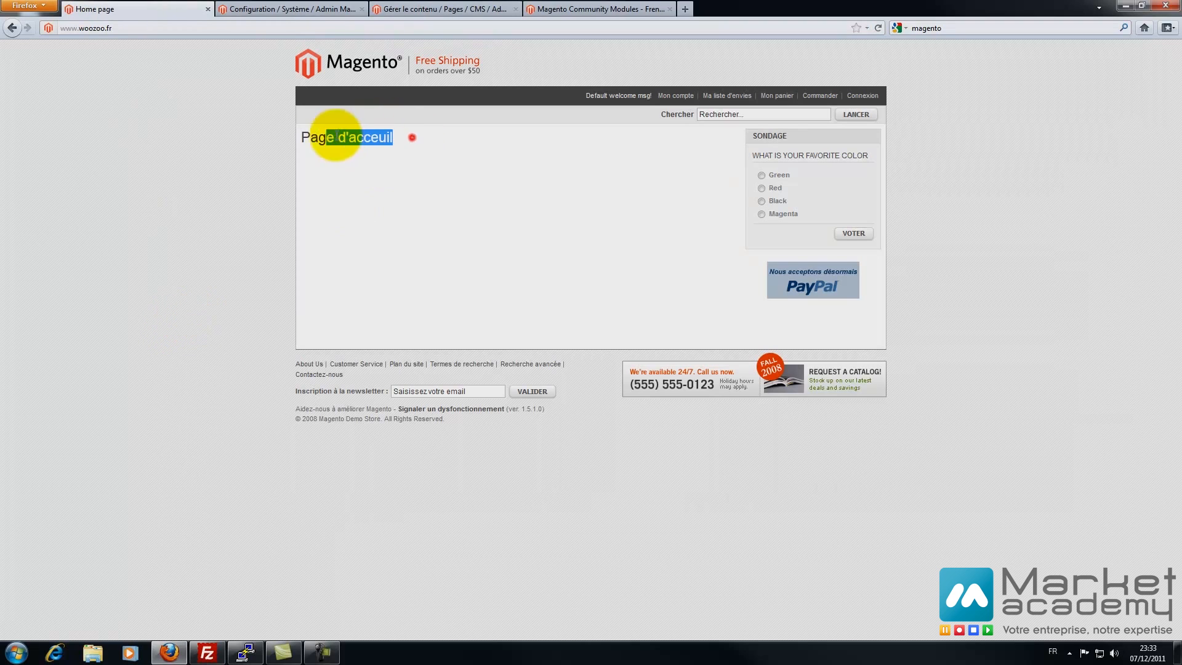
pyautogui.click(553, 8)
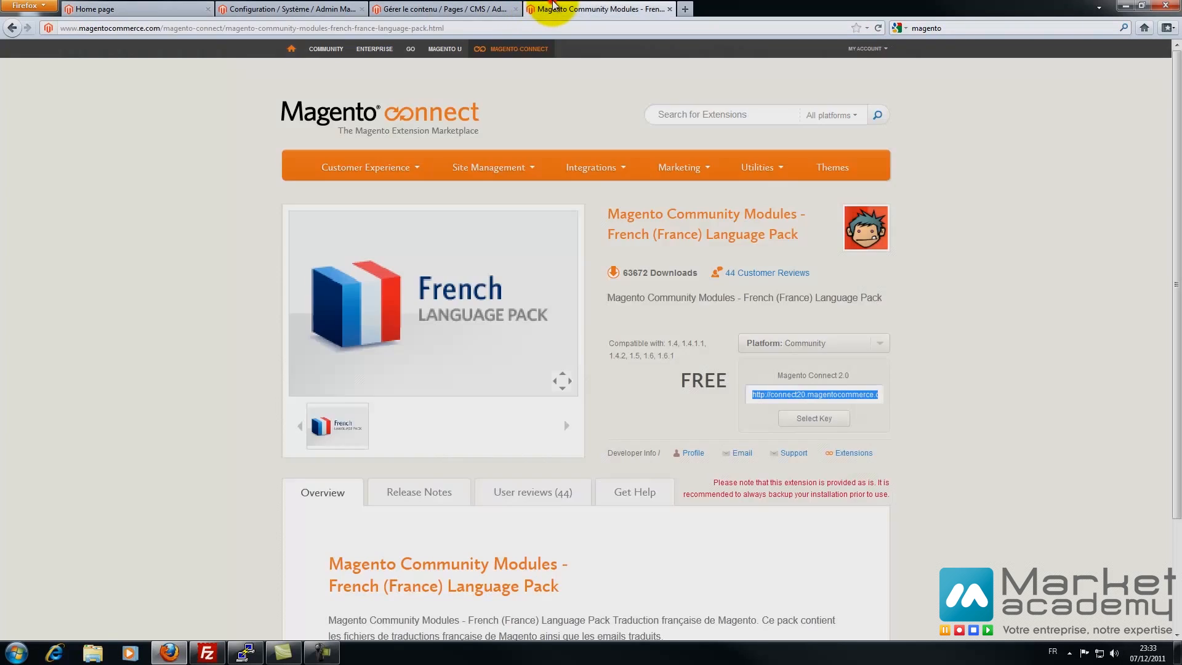
pyautogui.click(449, 8)
pyautogui.click(312, 8)
# - Centre the 'Page d'acceuil' heading in the Home page content, add a new line, and save
pyautogui.click(419, 8)
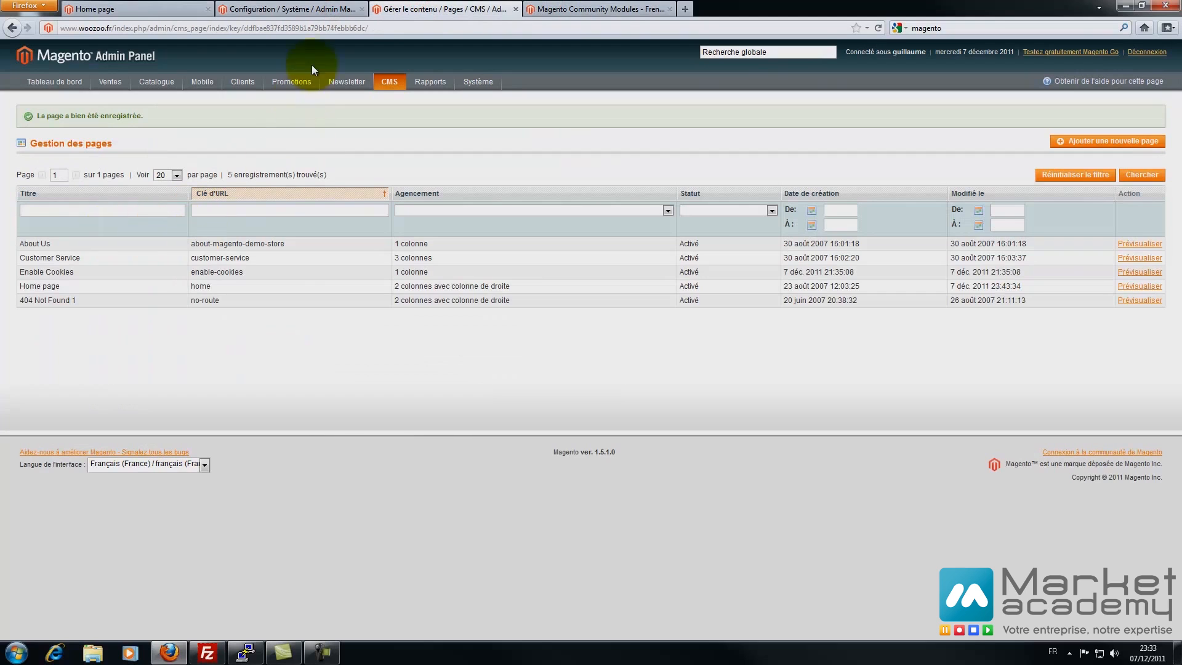
pyautogui.click(106, 288)
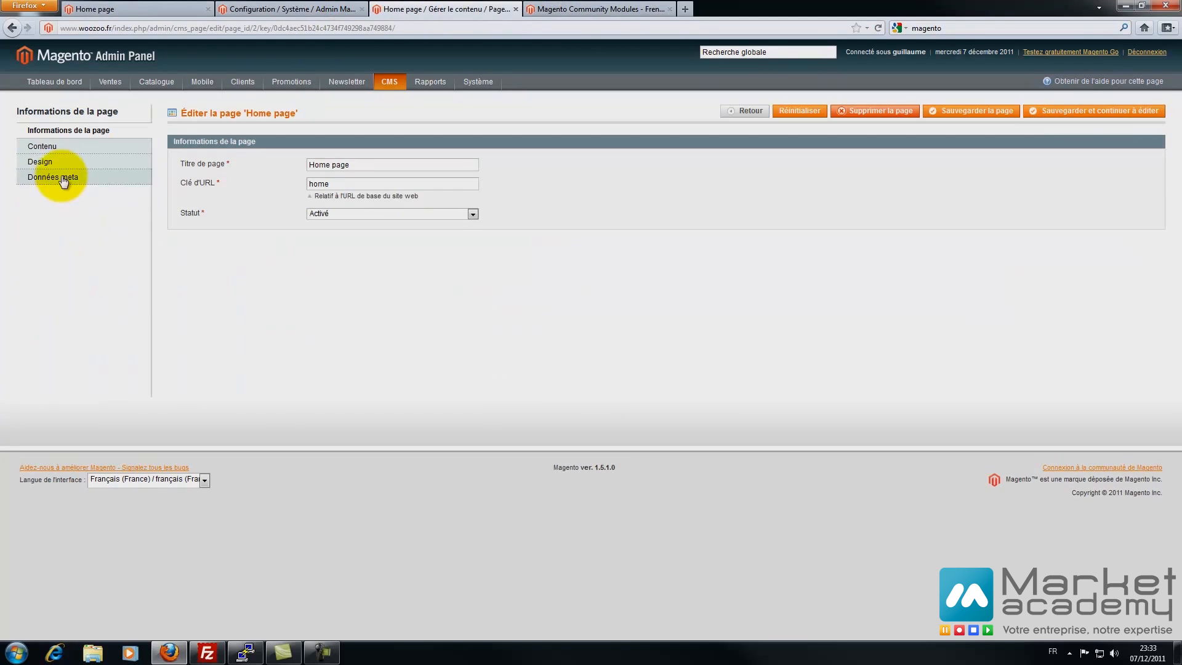
pyautogui.click(50, 146)
pyautogui.moveTo(295, 287); pyautogui.dragTo(86, 276)
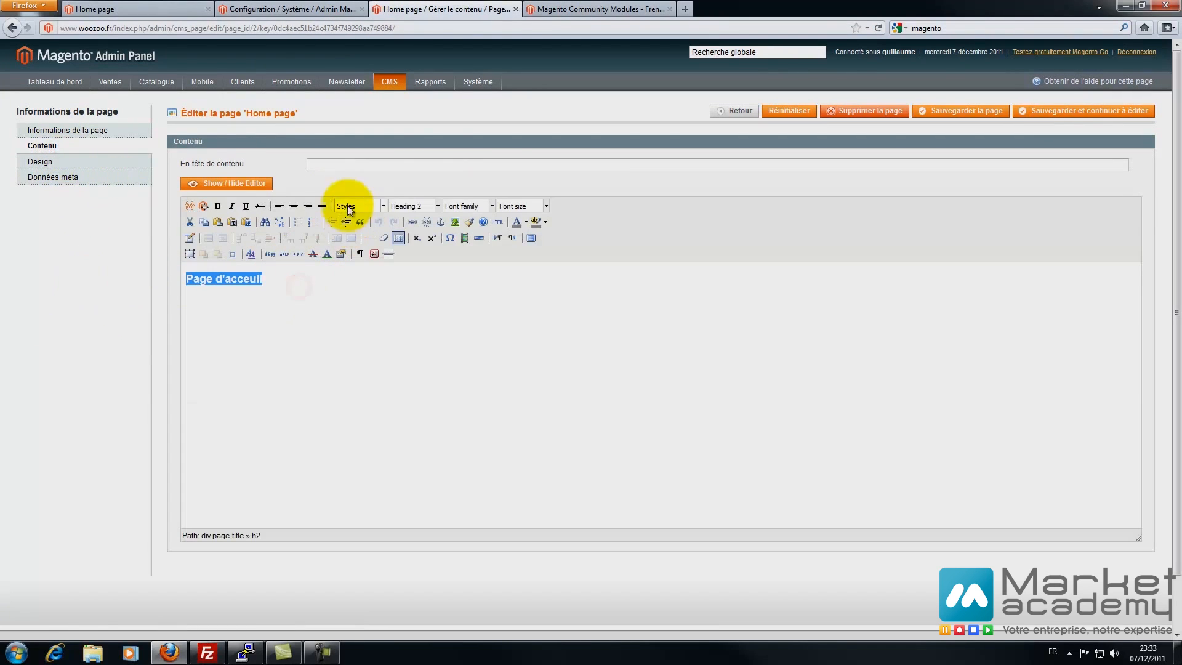
pyautogui.click(295, 207)
pyautogui.click(464, 364)
pyautogui.click(725, 290)
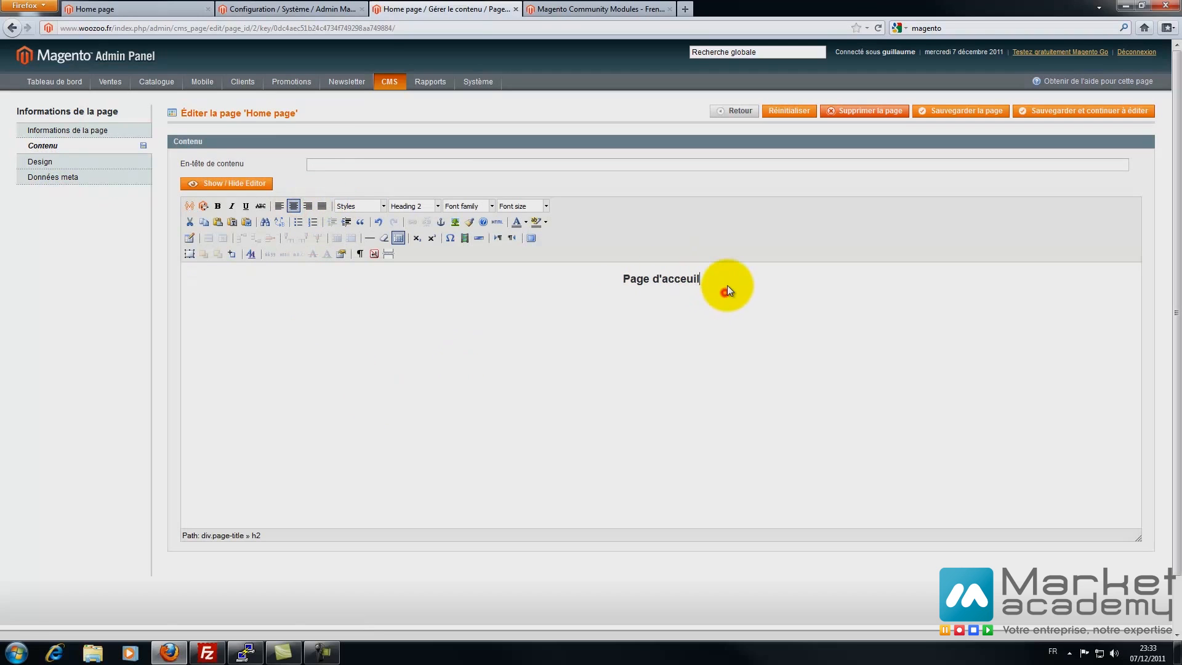
pyautogui.press('Return')
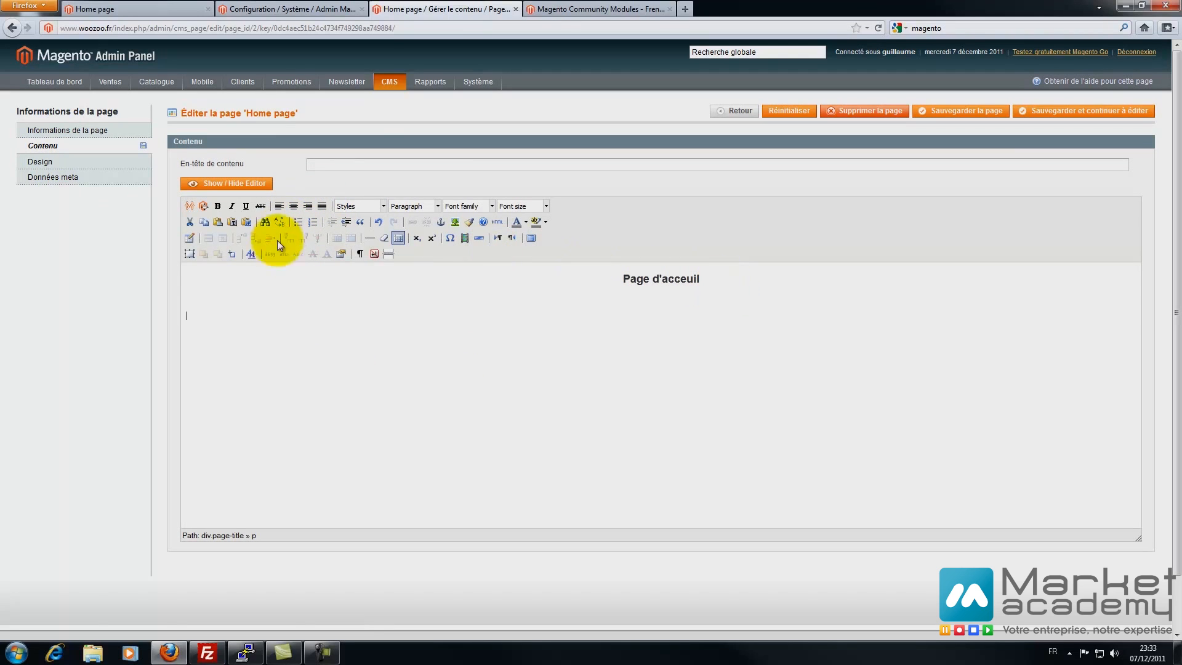
pyautogui.click(455, 222)
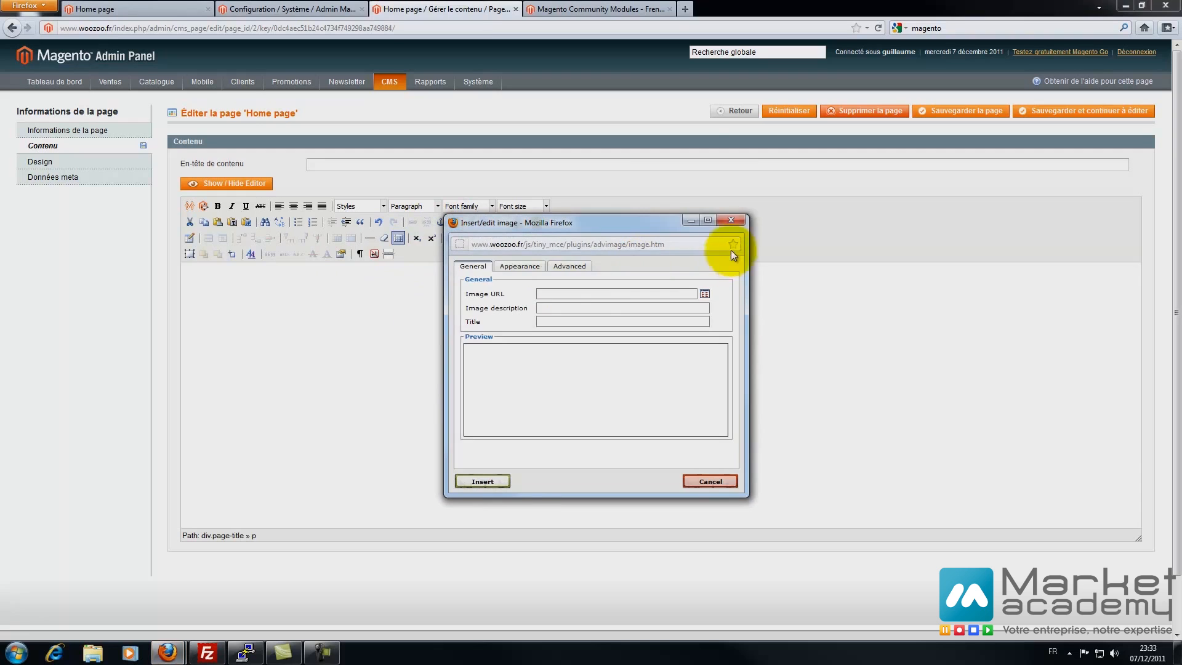
pyautogui.click(731, 220)
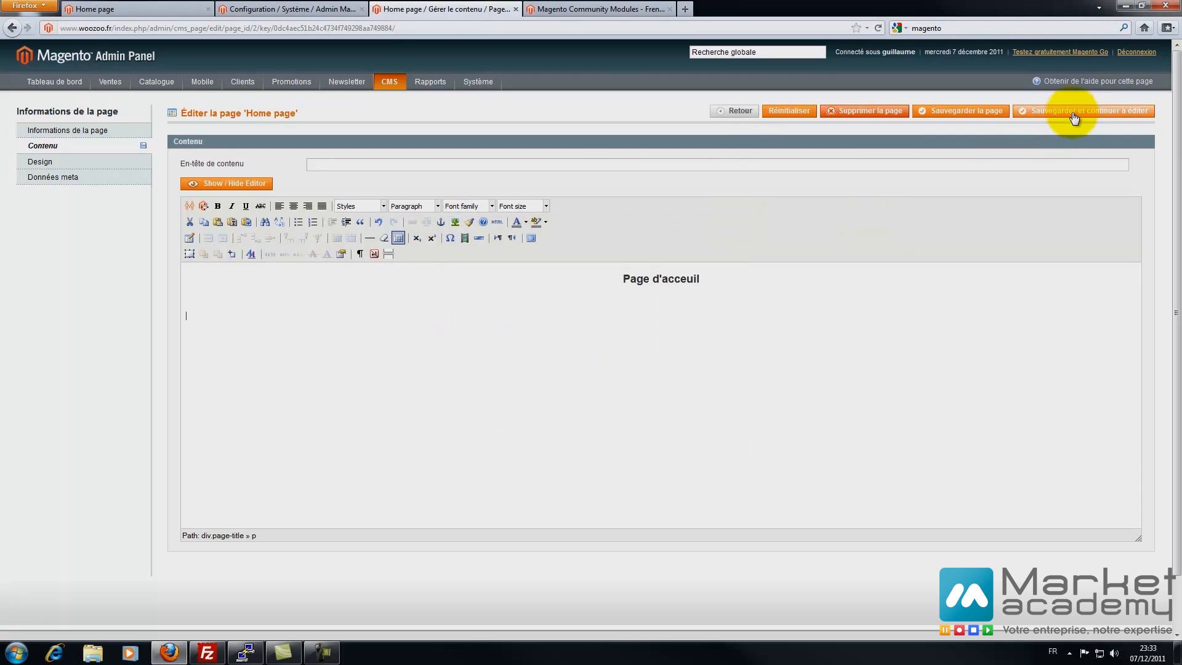
pyautogui.click(969, 112)
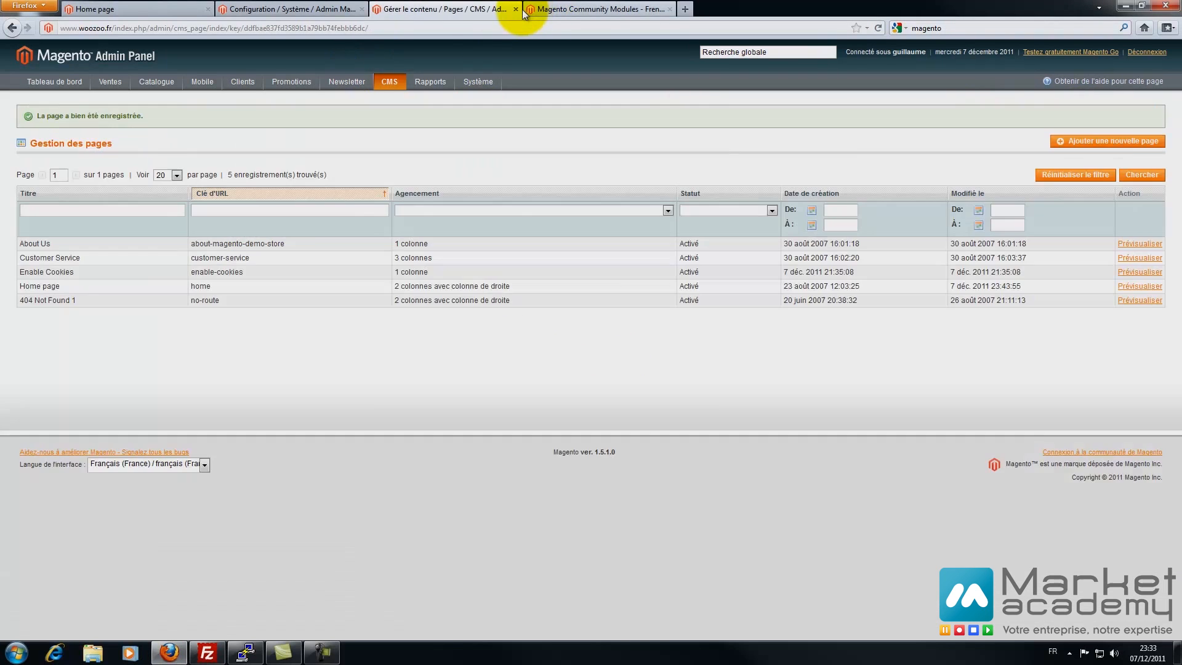
# - Close the extra tabs and reload the storefront to see the centred heading
pyautogui.click(516, 10)
pyautogui.click(516, 10)
pyautogui.click(132, 9)
pyautogui.press('F5')
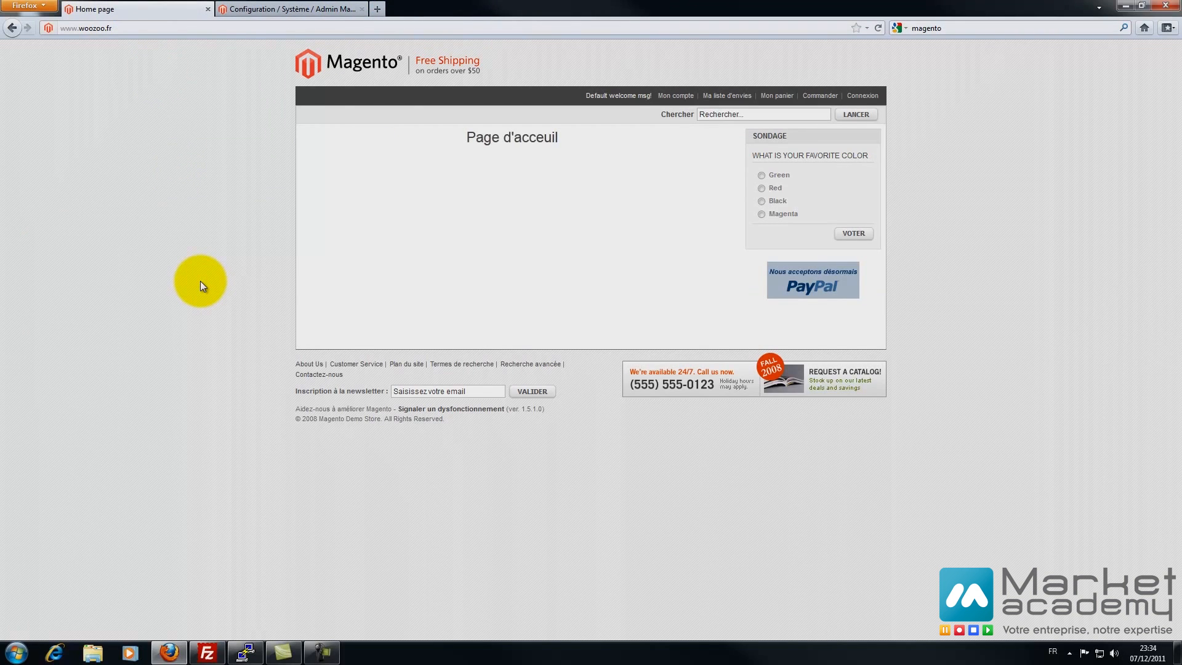
# - Return to the Web configuration's Pages par défaut settings
pyautogui.click(259, 4)
pyautogui.scroll(-10, 744, 362)
pyautogui.scroll(-3, 744, 360)
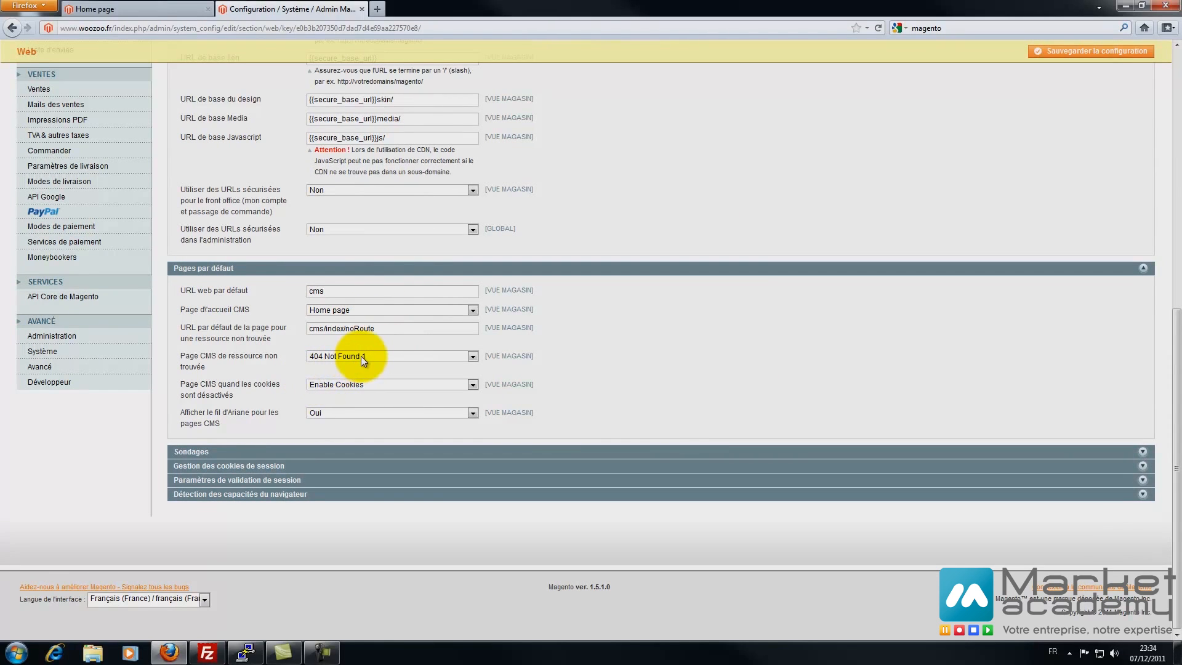
pyautogui.click(191, 10)
pyautogui.click(187, 29)
pyautogui.click(188, 29)
pyautogui.write('/dsqfghf')
pyautogui.press('Return')
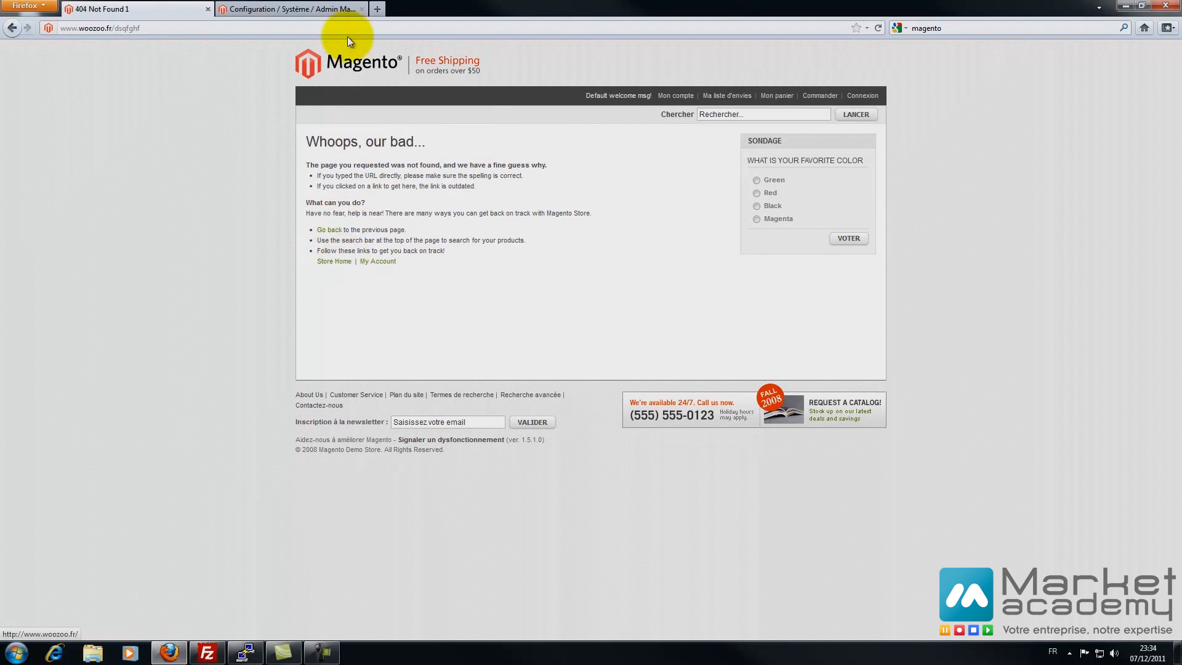
# - Open the CMS pages list in a new tab from the admin
pyautogui.click(332, 8)
pyautogui.scroll(10, 494, 227)
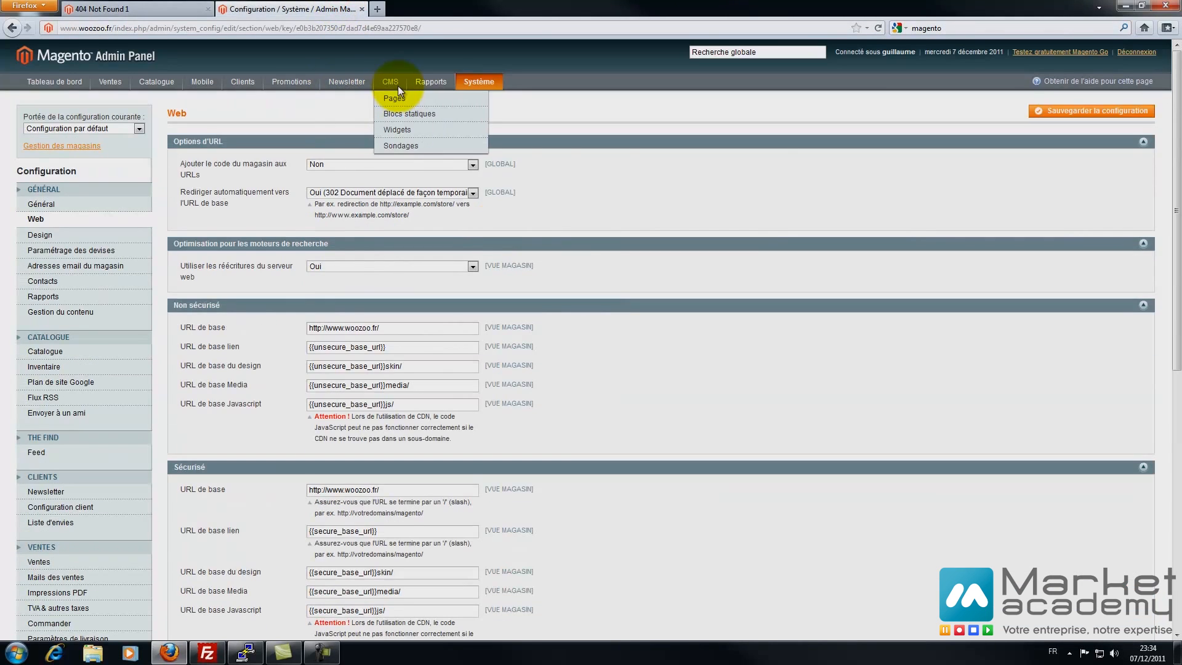
pyautogui.rightClick(397, 97)
pyautogui.click(422, 101)
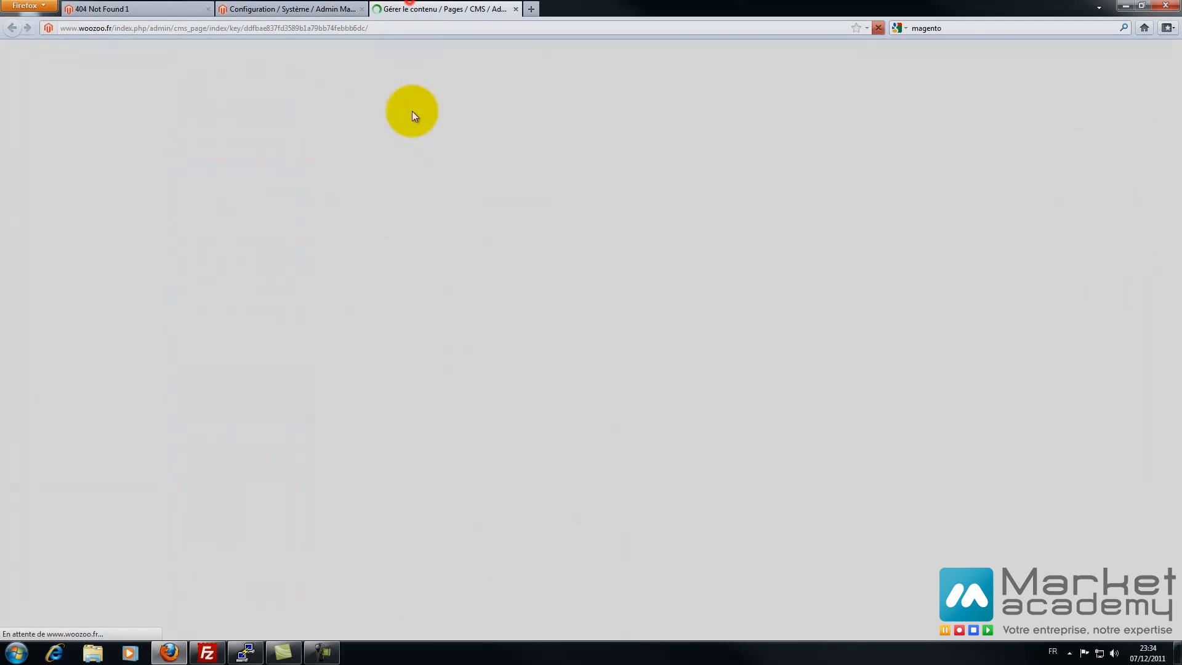
# - Replace the 404 Not Found 1 content with 'Page non trouvé' and save it
pyautogui.click(214, 270)
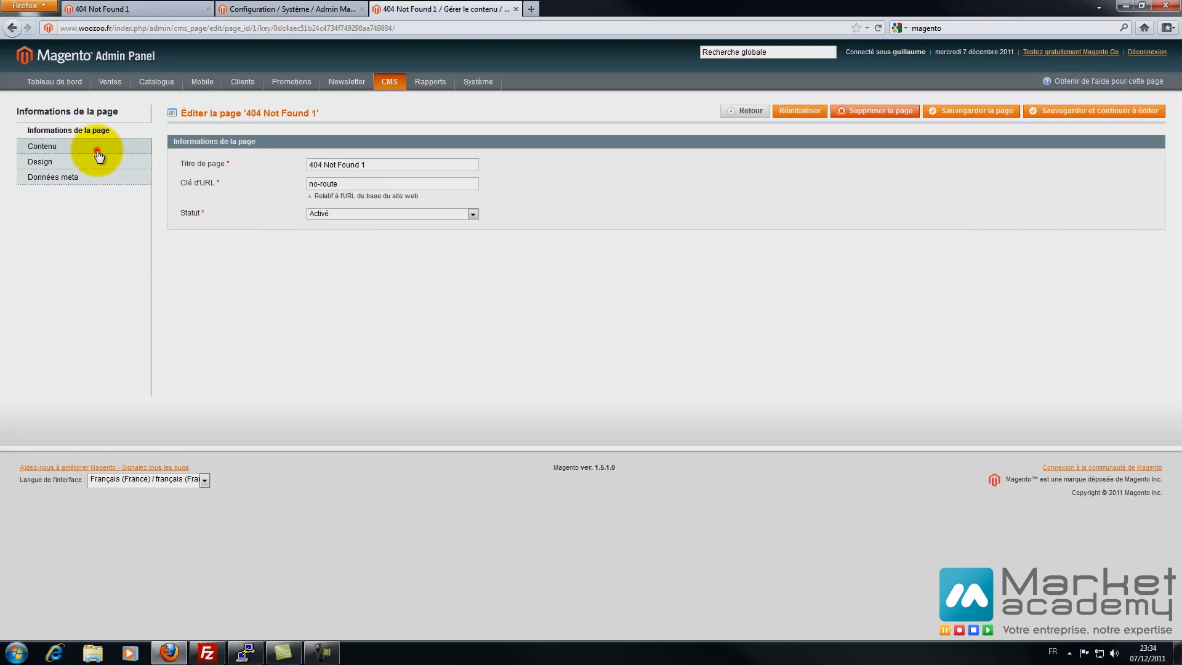
pyautogui.click(99, 156)
pyautogui.click(417, 415)
pyautogui.hotkey('ctrl', 'a')
pyautogui.write('Page')
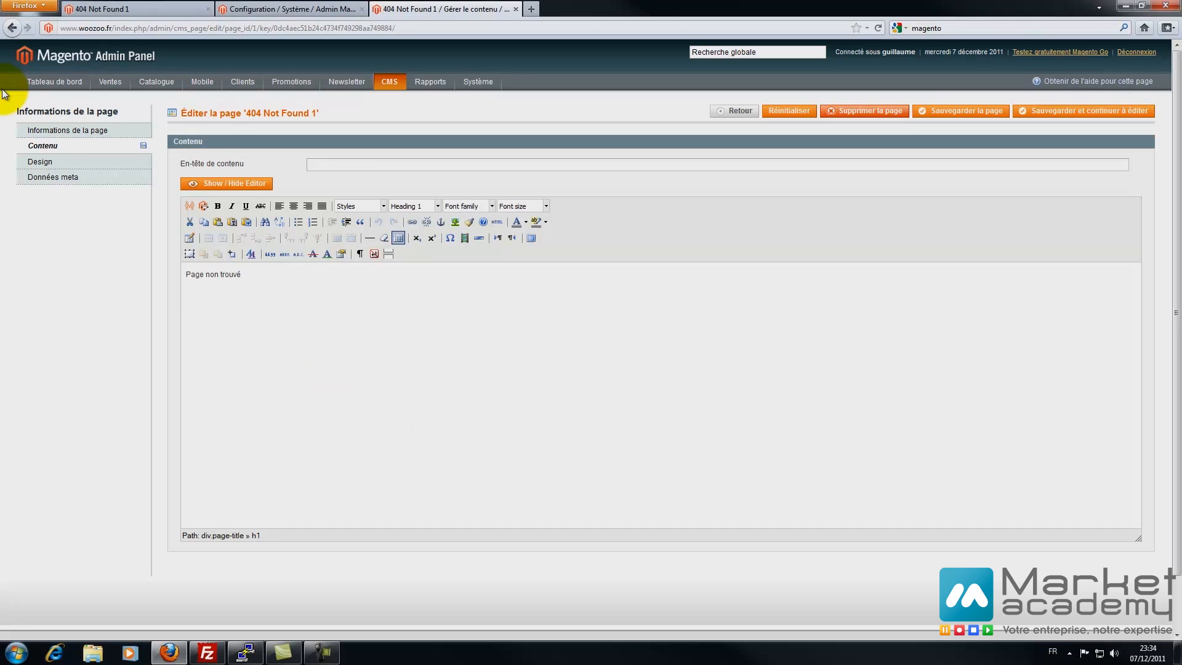
pyautogui.click(967, 110)
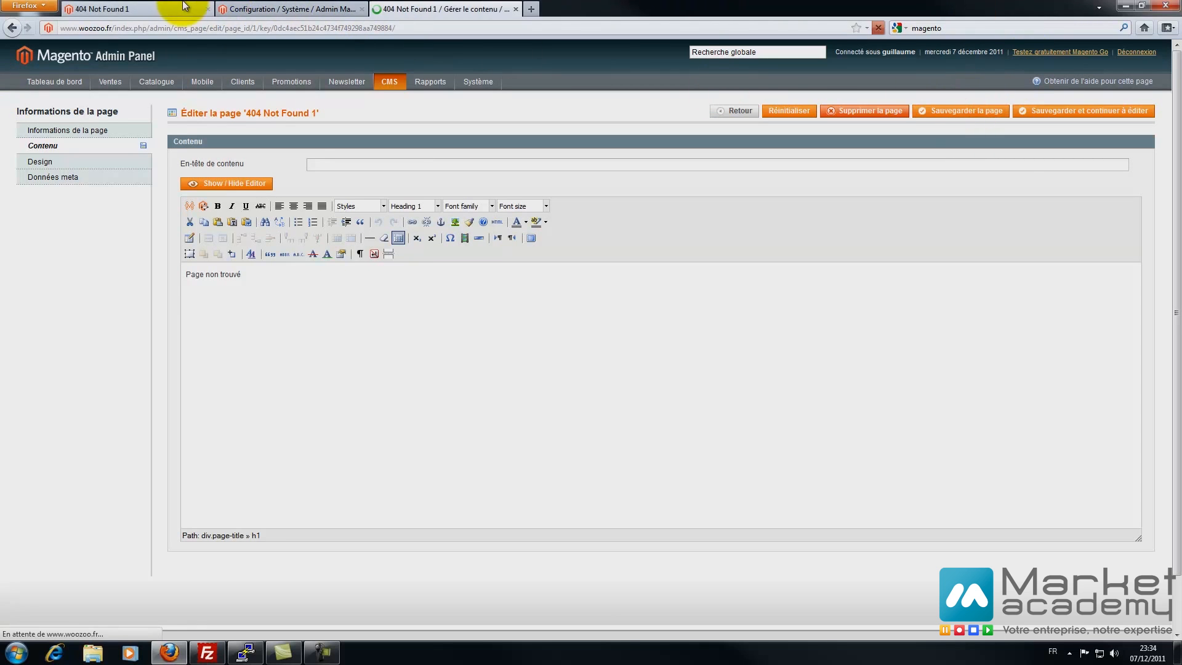
# - Reload the missing storefront page to show the new 404 text
pyautogui.click(141, 6)
pyautogui.click(263, 29)
pyautogui.press('Return')
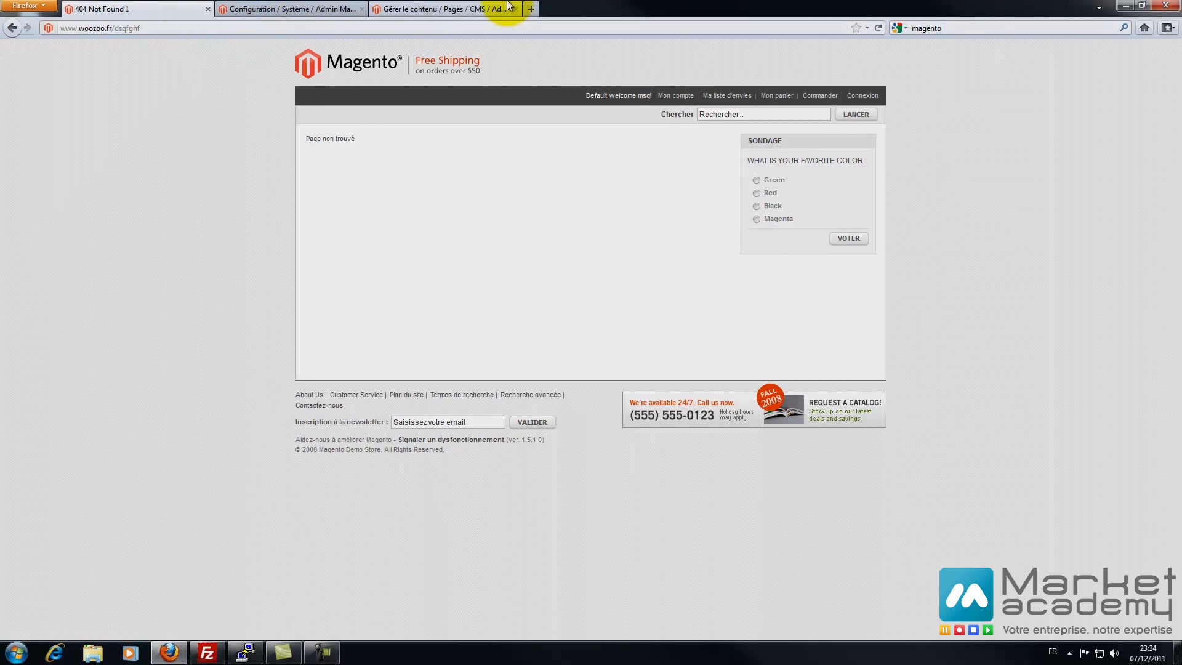
# - Append an 's' to the 404 Not Found 1 text and save the page
pyautogui.click(298, 5)
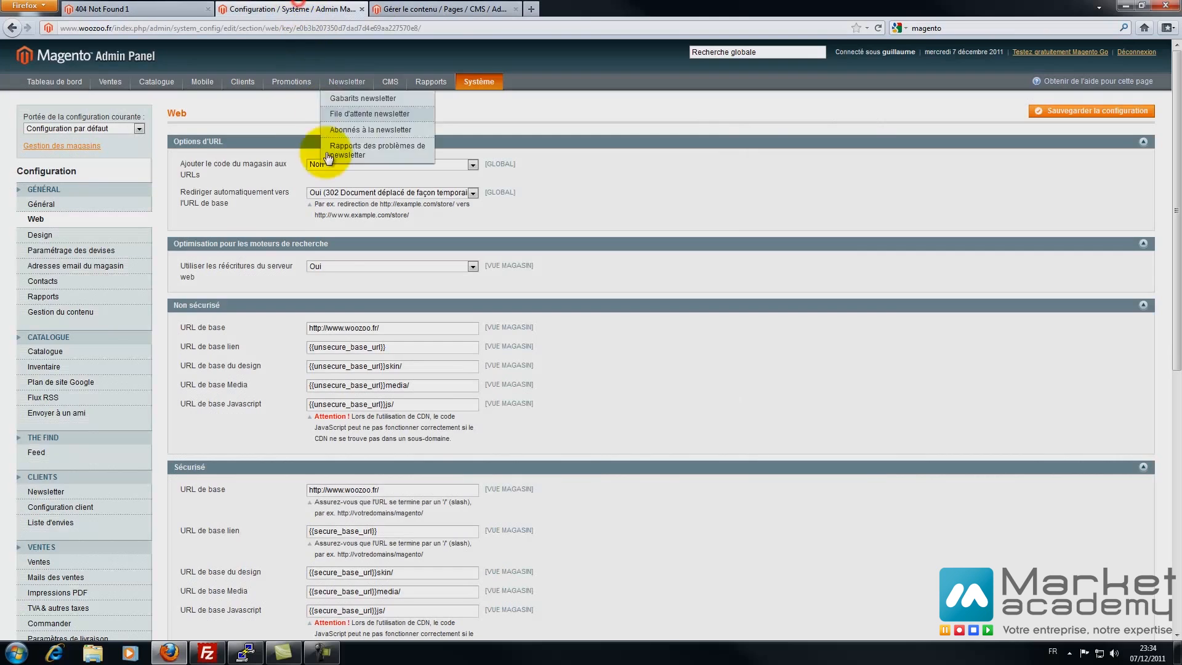
pyautogui.click(455, 8)
pyautogui.click(208, 302)
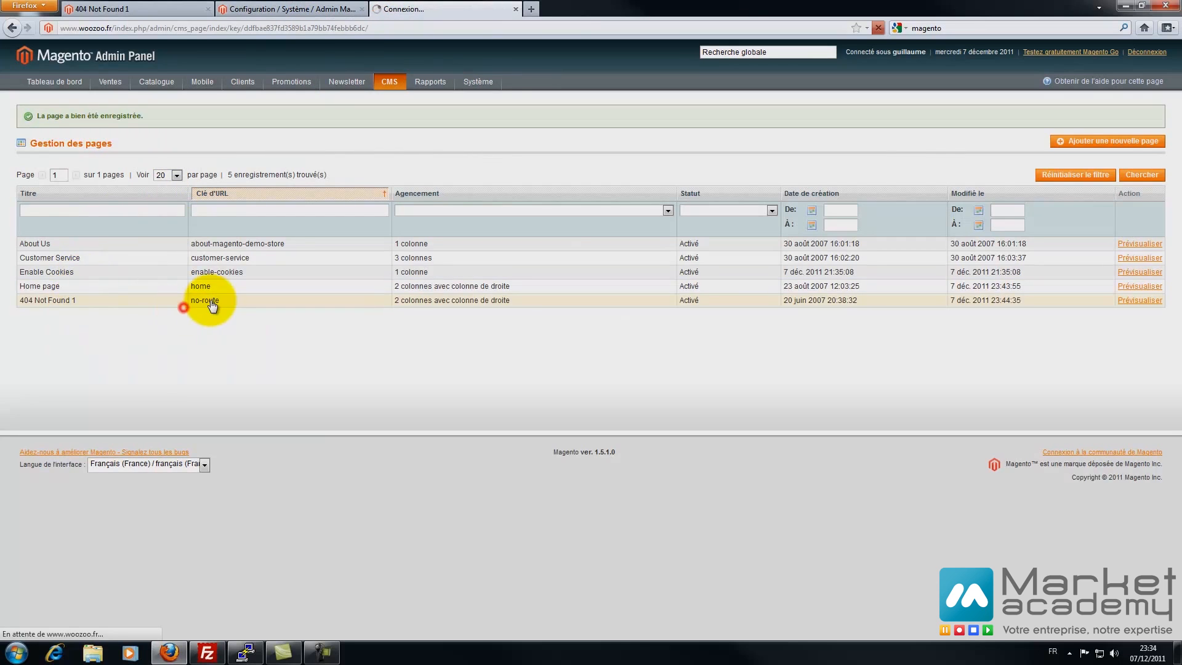
pyautogui.click(42, 146)
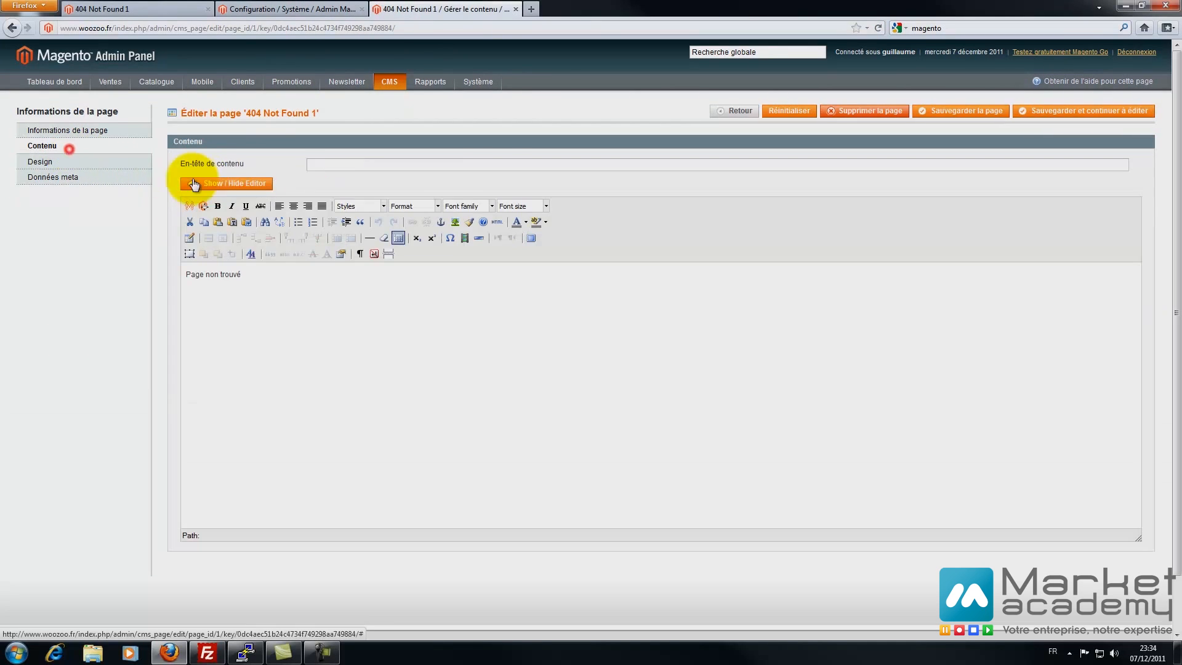
pyautogui.click(279, 278)
pyautogui.write('s')
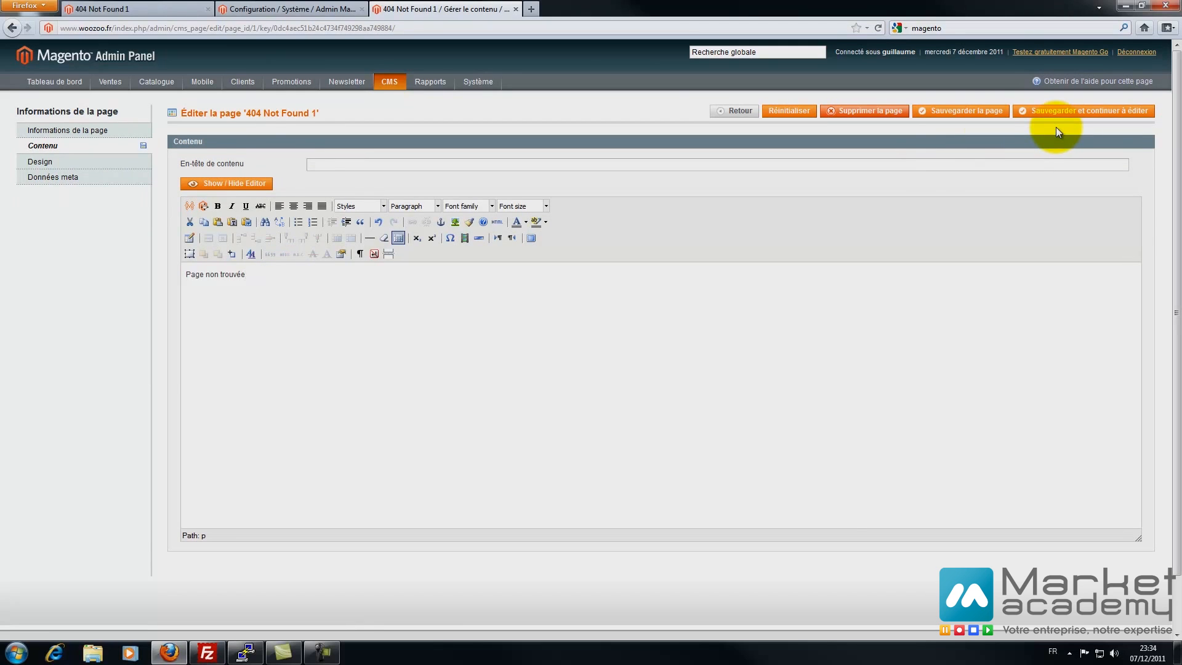
pyautogui.click(958, 111)
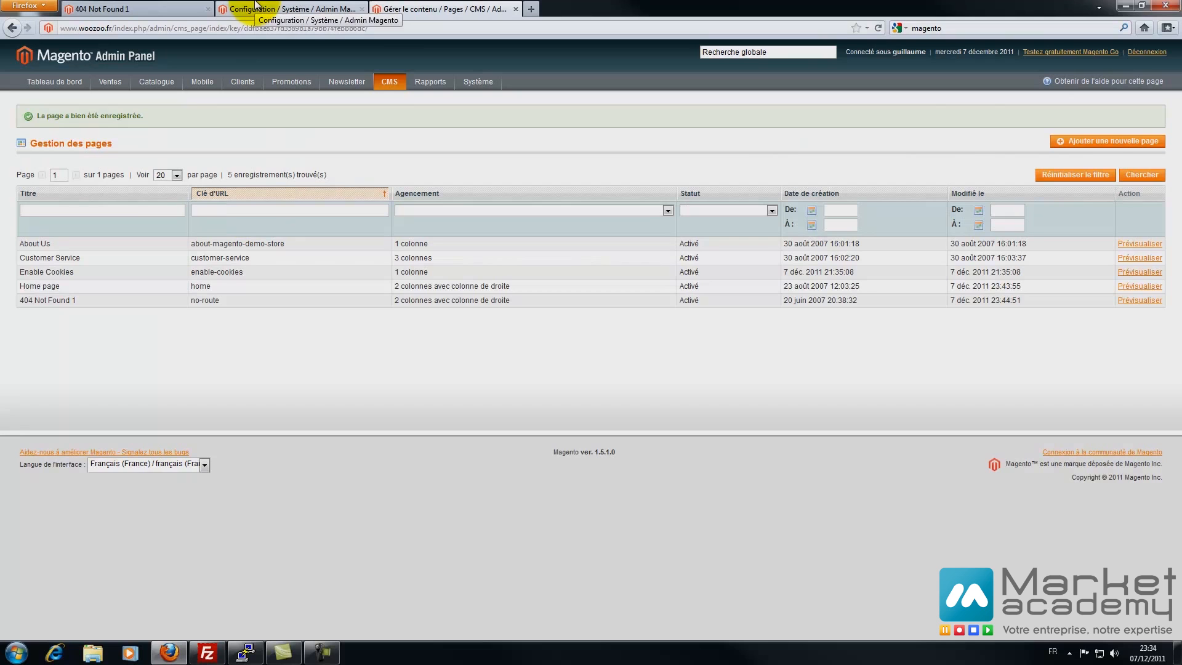
# - Reload the storefront 404 page repeatedly to verify the update, then return to the admin
pyautogui.click(194, 9)
pyautogui.press('F5')
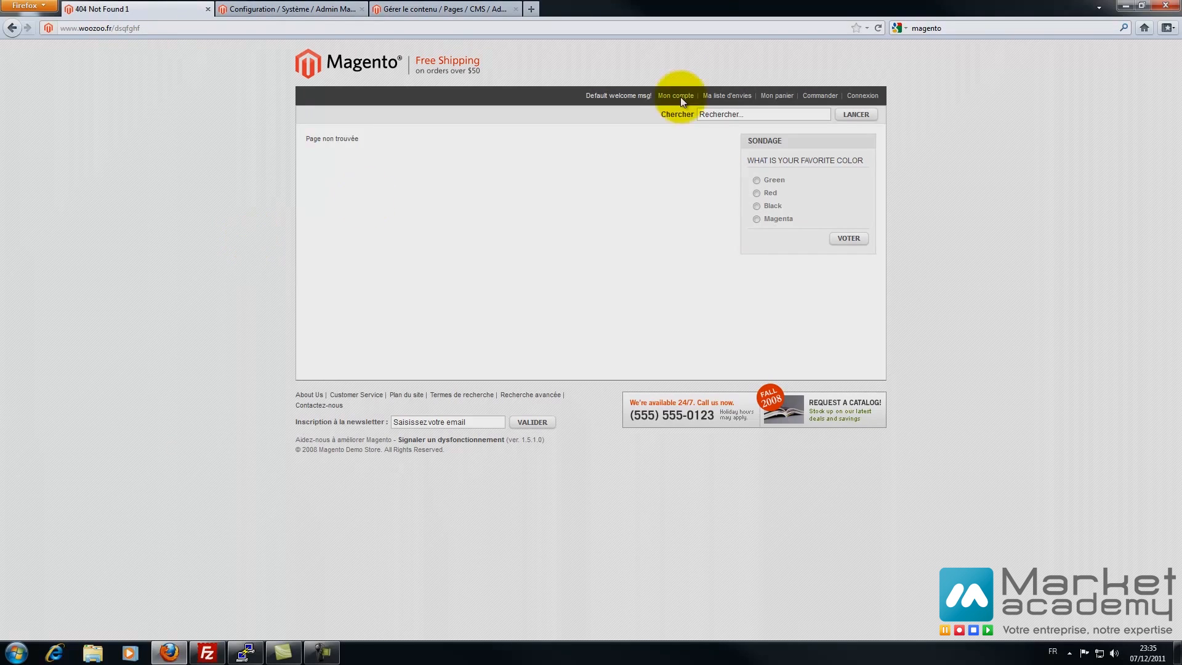
pyautogui.click(877, 27)
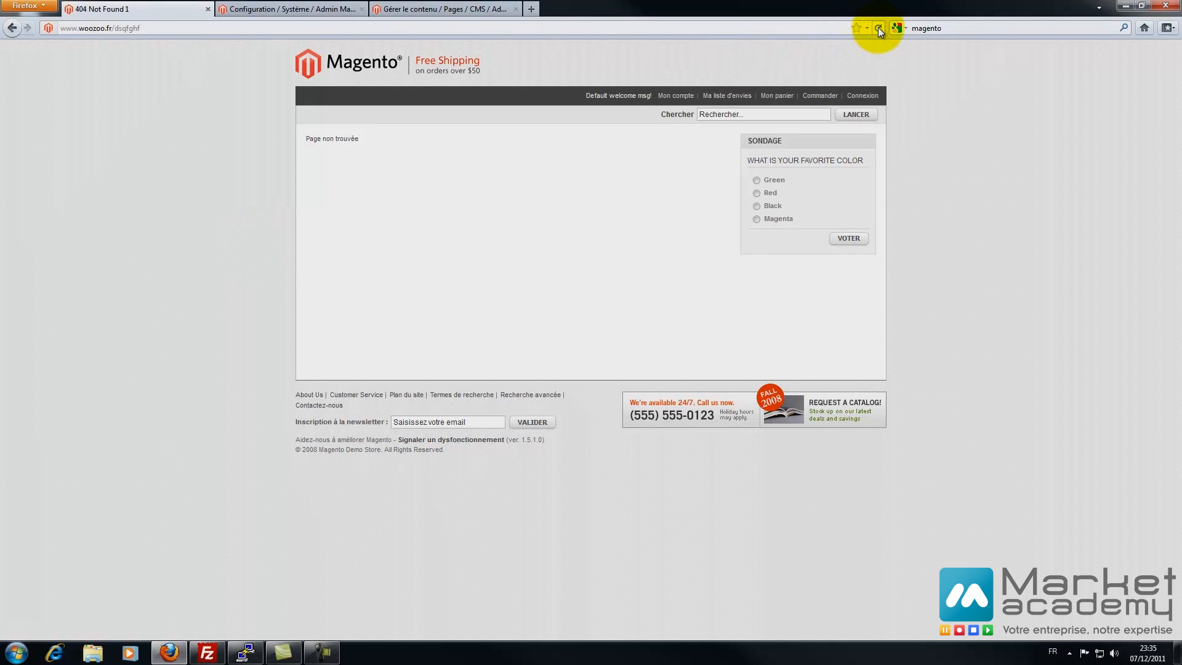
pyautogui.click(878, 29)
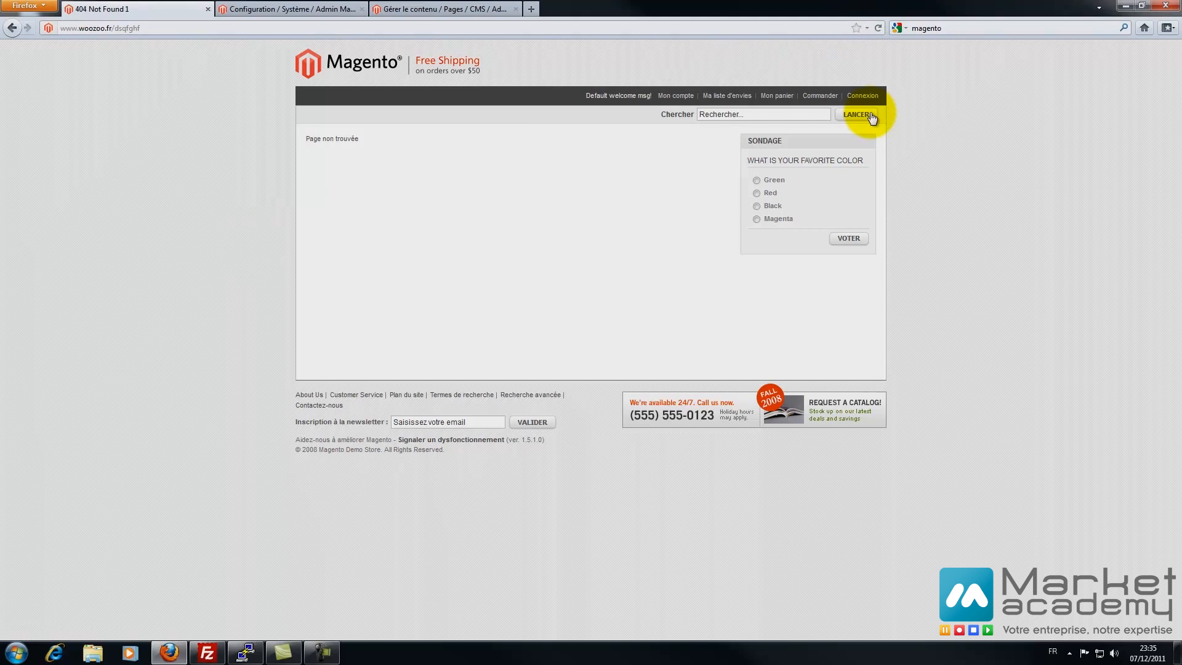
pyautogui.press('F5')
pyautogui.press('F5')
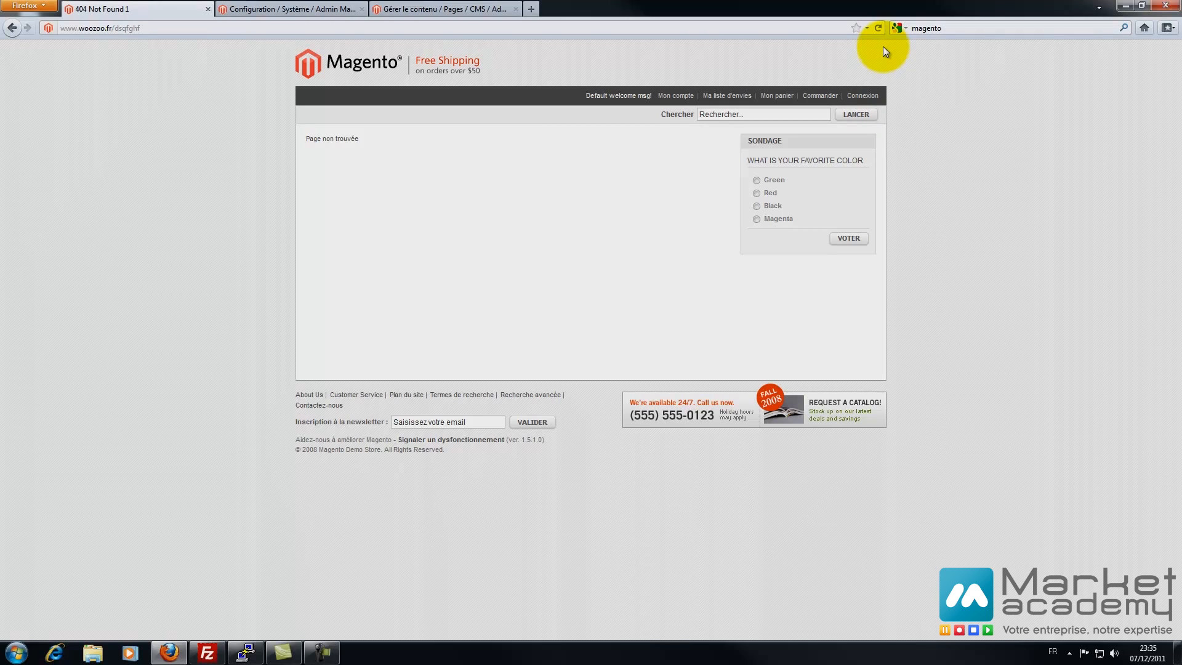
pyautogui.press('F5')
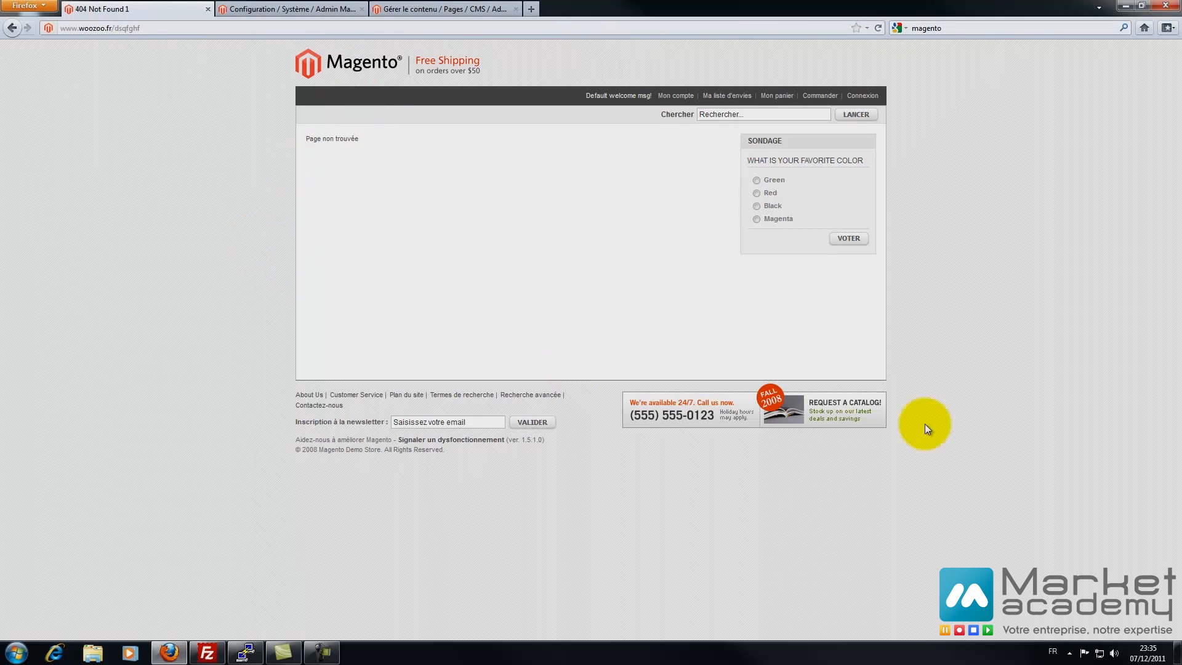
pyautogui.hotkey('ctrl', 'Tab')
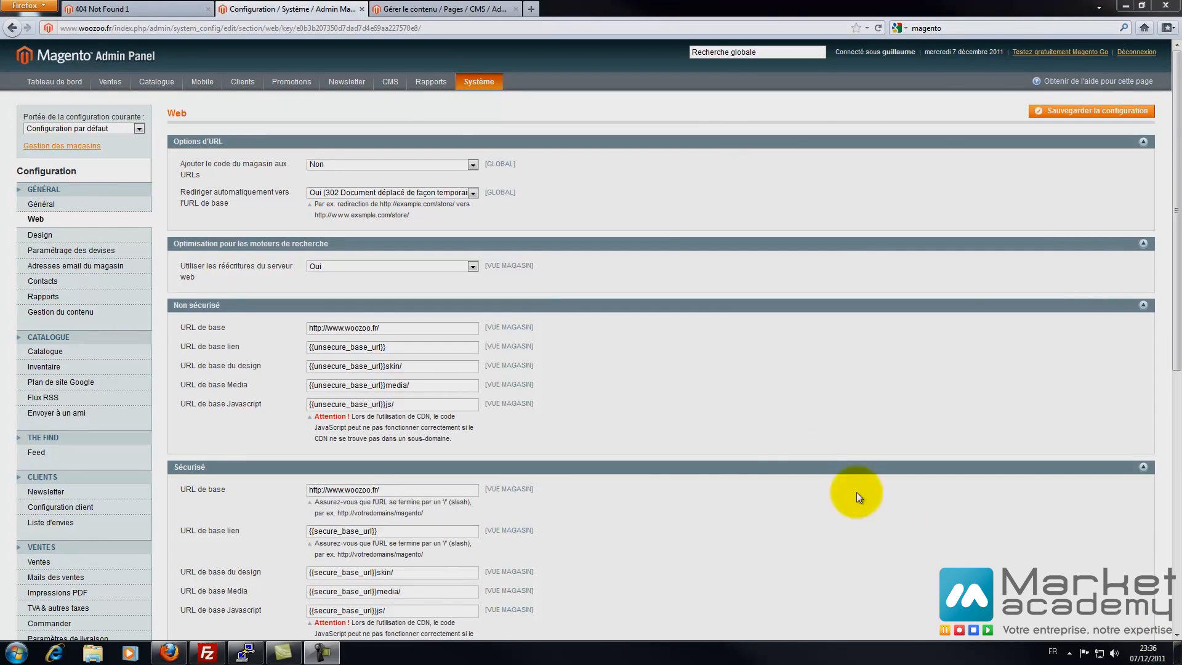
# - Expand the Sondages and Gestion des cookies de session groups, checking the 3600 cookie lifetime
pyautogui.scroll(-8, 789, 441)
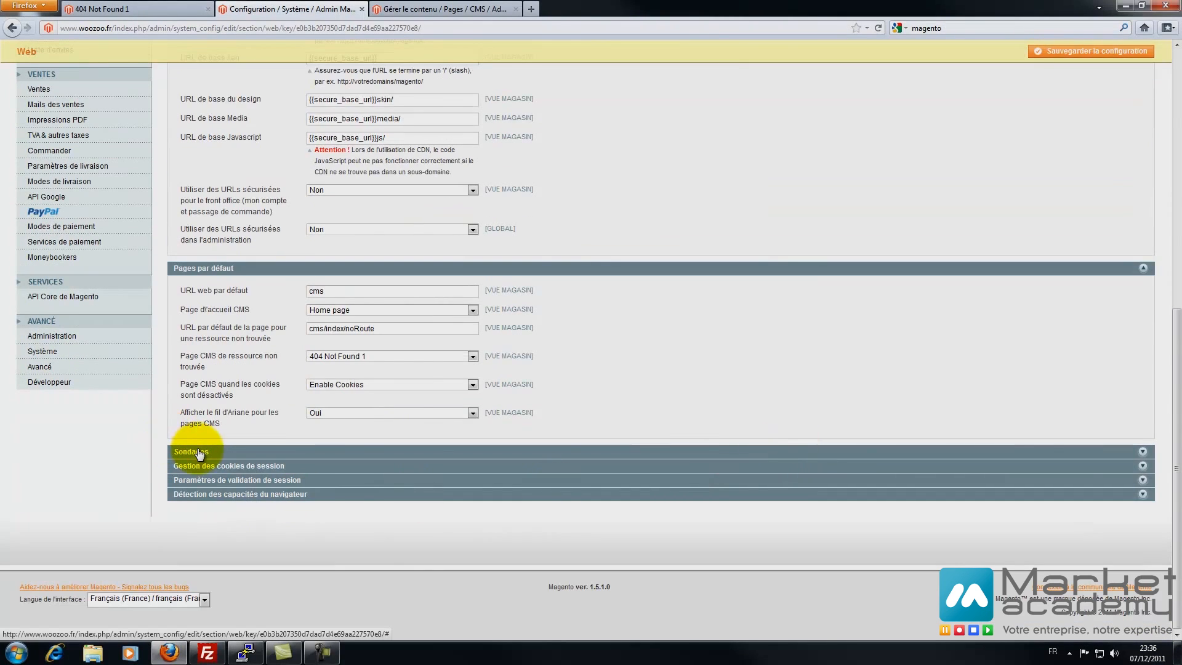
pyautogui.moveTo(197, 454); pyautogui.dragTo(148, 434)
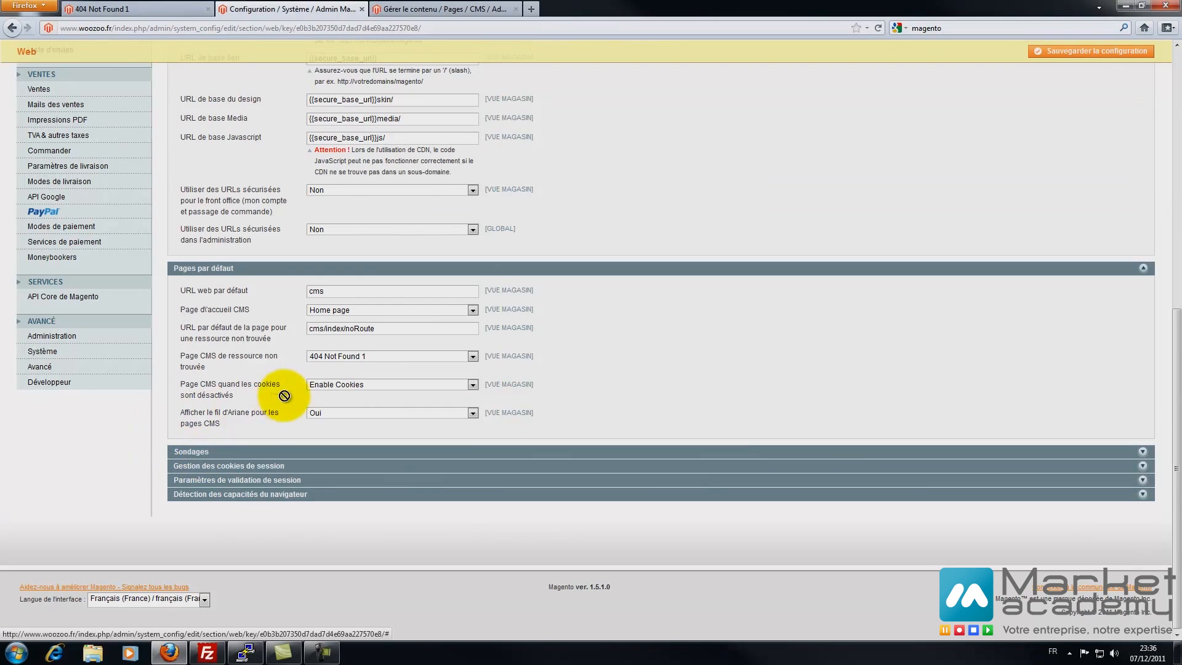
pyautogui.click(187, 453)
pyautogui.scroll(-2, 248, 457)
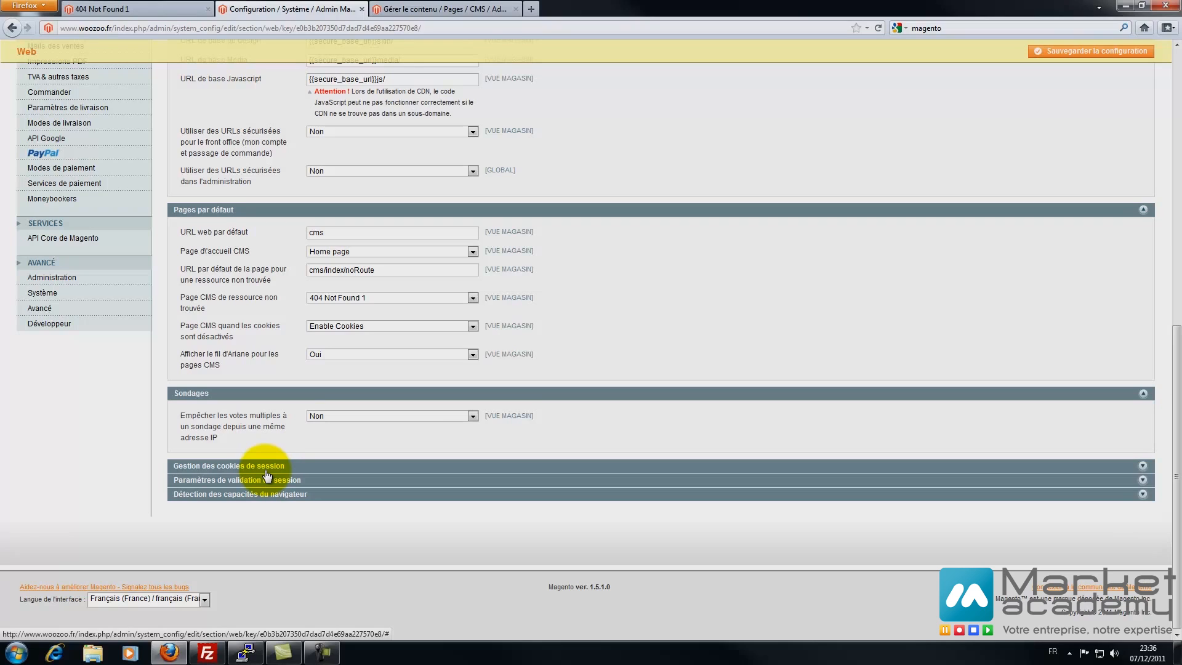
pyautogui.click(267, 469)
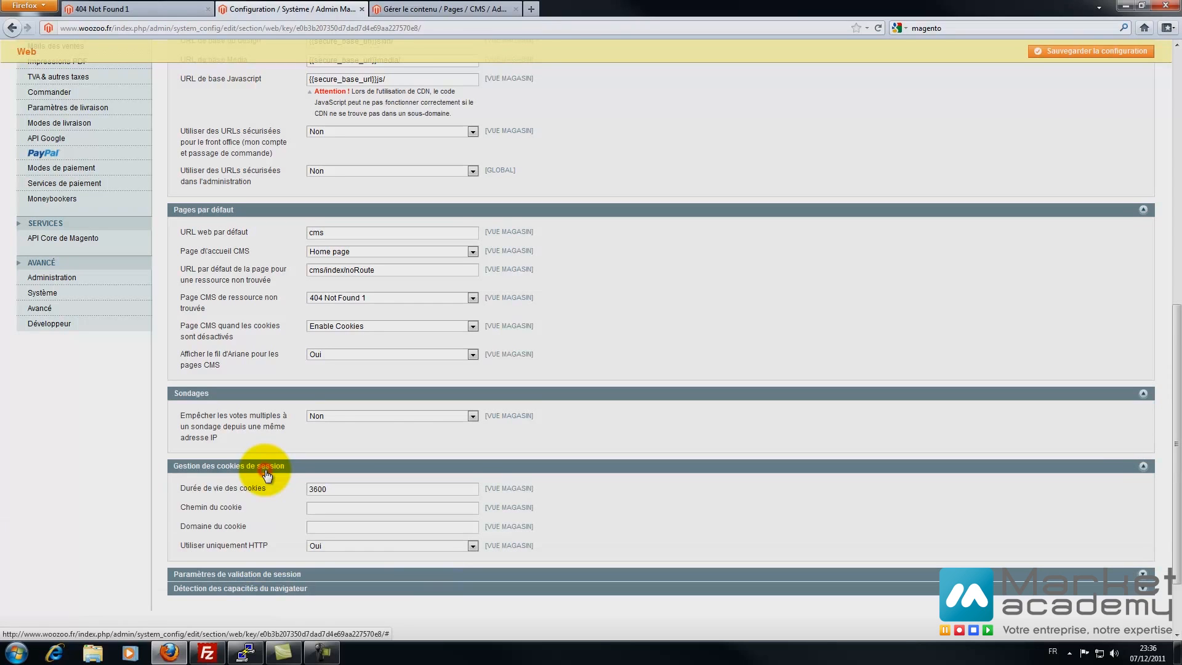
pyautogui.click(335, 488)
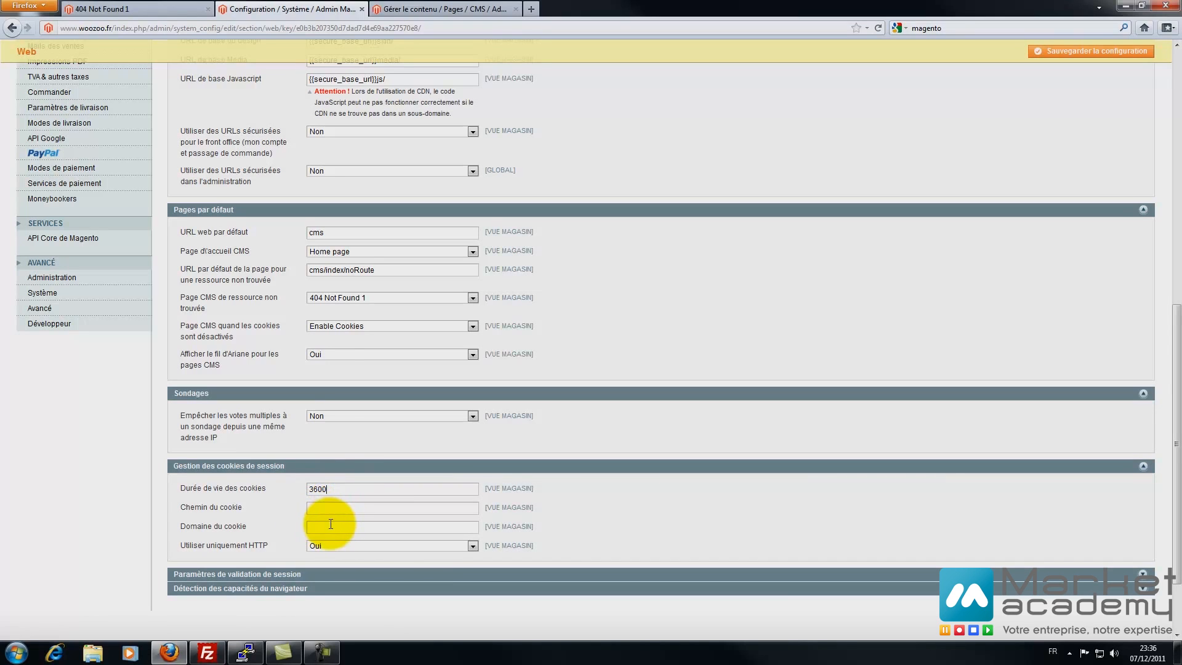
# - Expand session validation and browser capability detection, then save the Web configuration
pyautogui.scroll(-3, 125, 533)
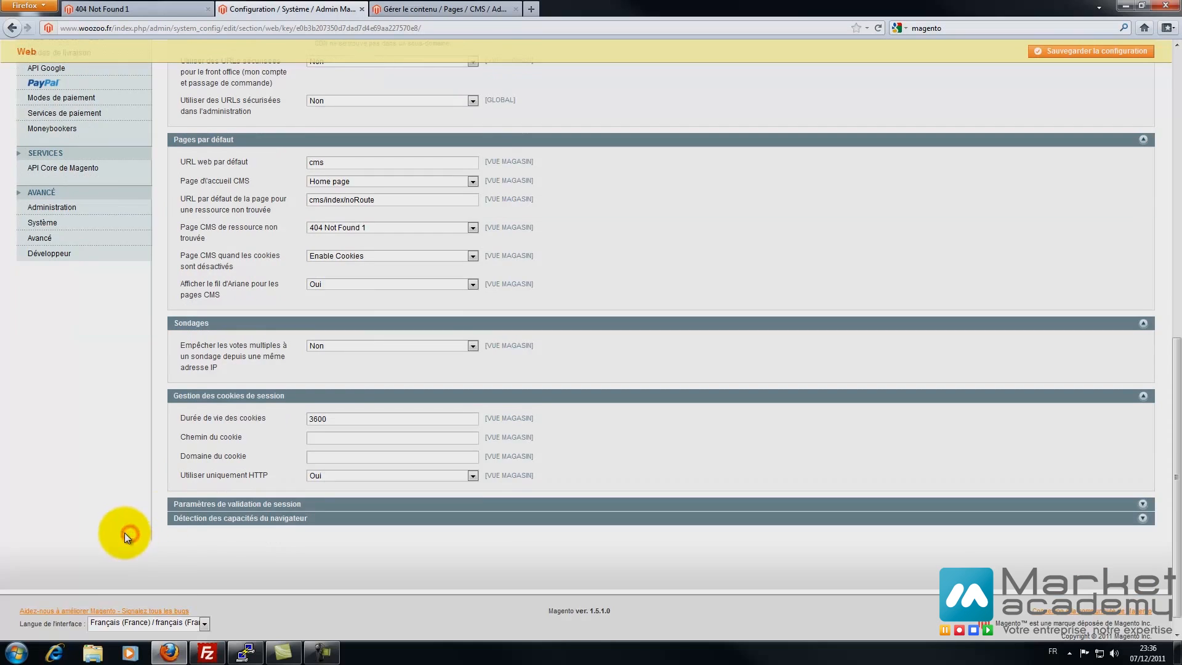
pyautogui.click(276, 481)
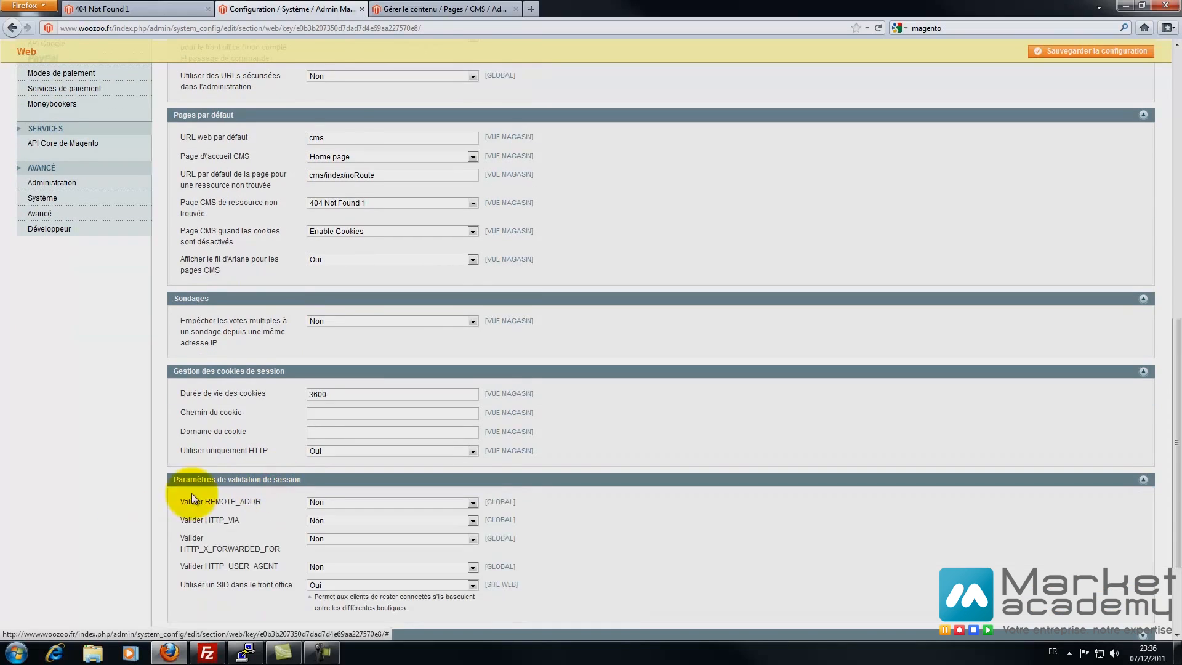
pyautogui.scroll(-3, 217, 496)
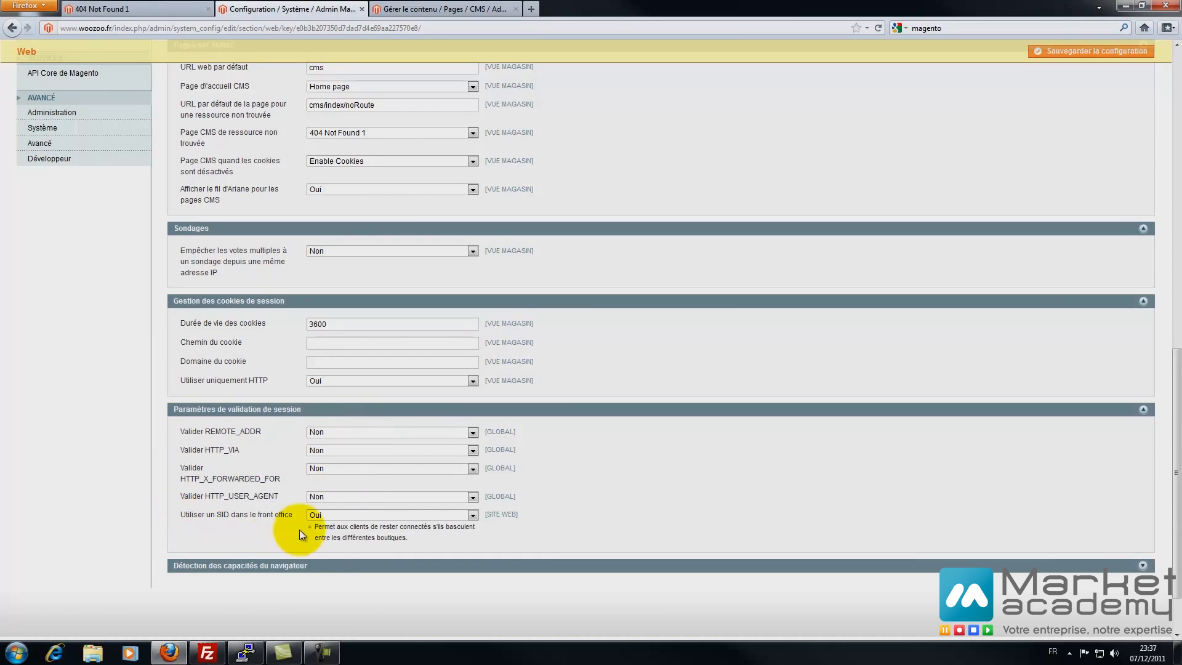
pyautogui.click(275, 571)
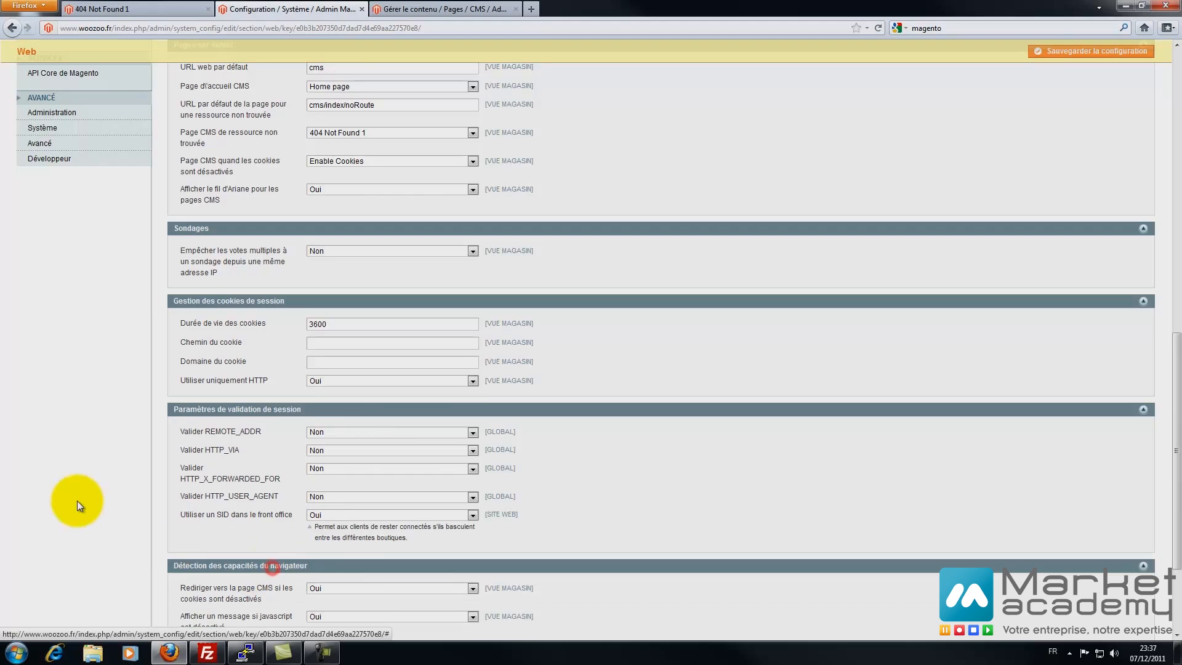
pyautogui.scroll(-3, 76, 500)
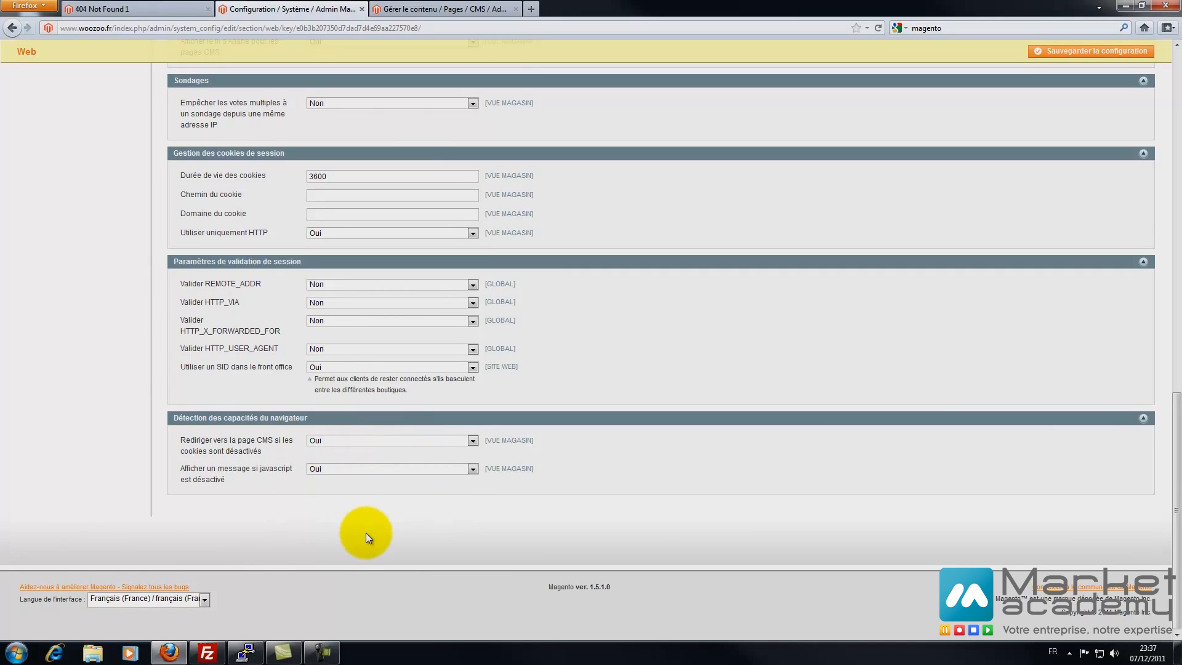
pyautogui.click(1077, 54)
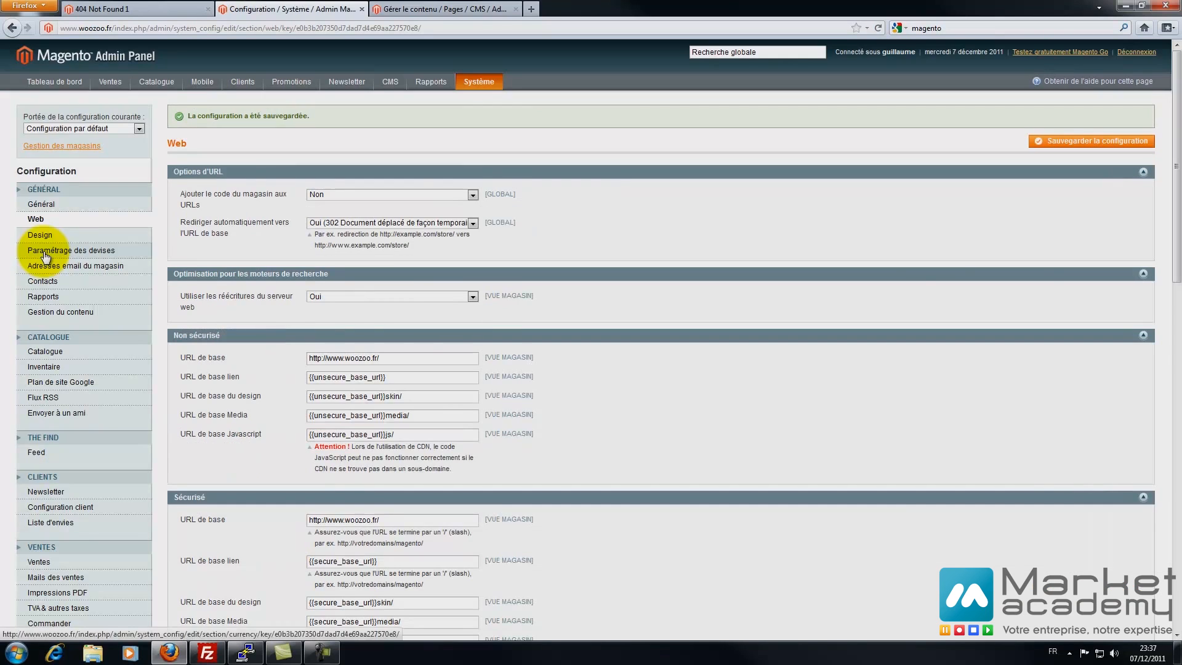
pyautogui.click(39, 235)
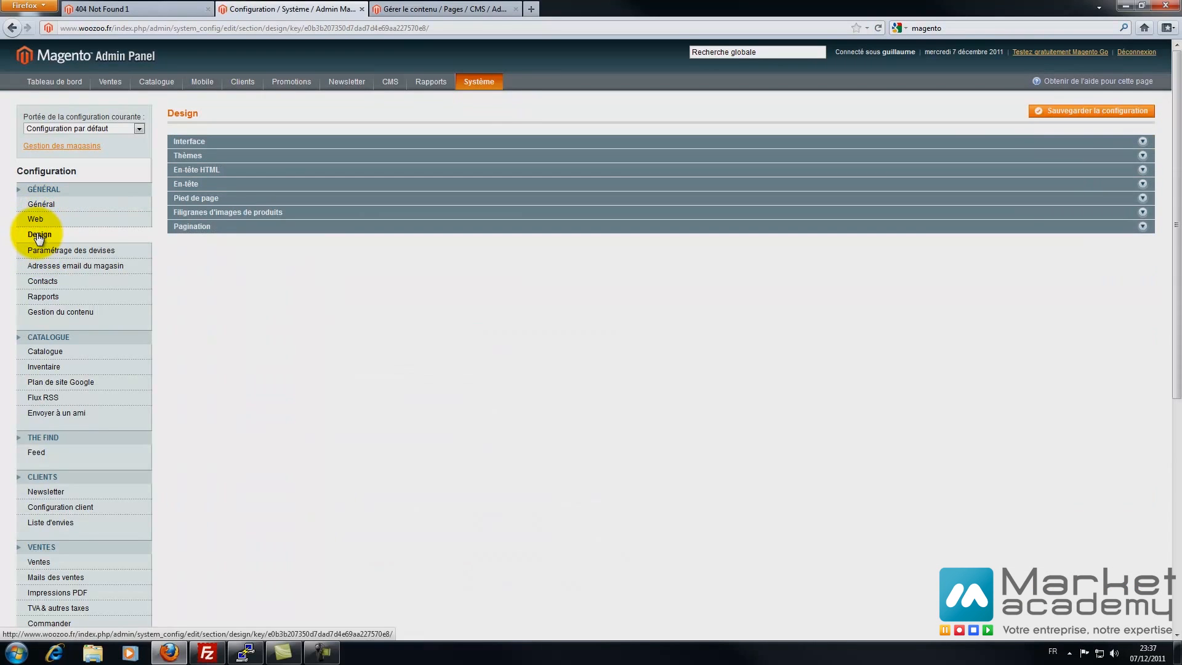
# - Expand Interface, Thèmes, En-tête HTML and En-tête groups, then collapse Thèmes and Interface again
pyautogui.click(196, 143)
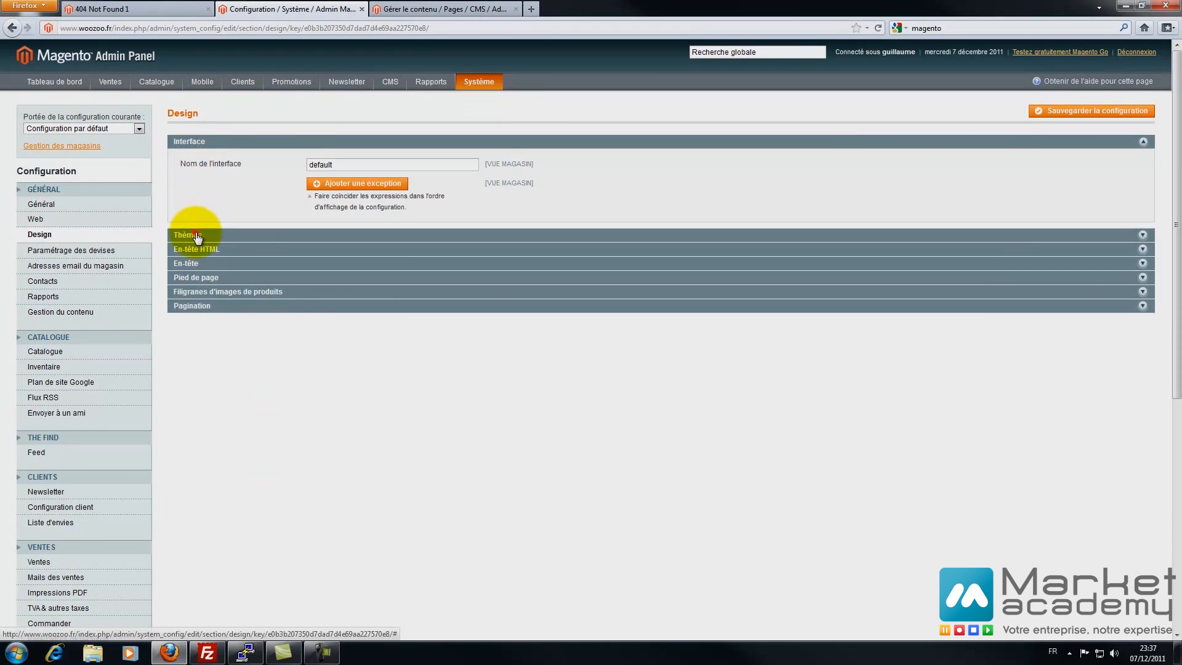
pyautogui.click(197, 236)
pyautogui.click(214, 463)
pyautogui.scroll(-10, 211, 431)
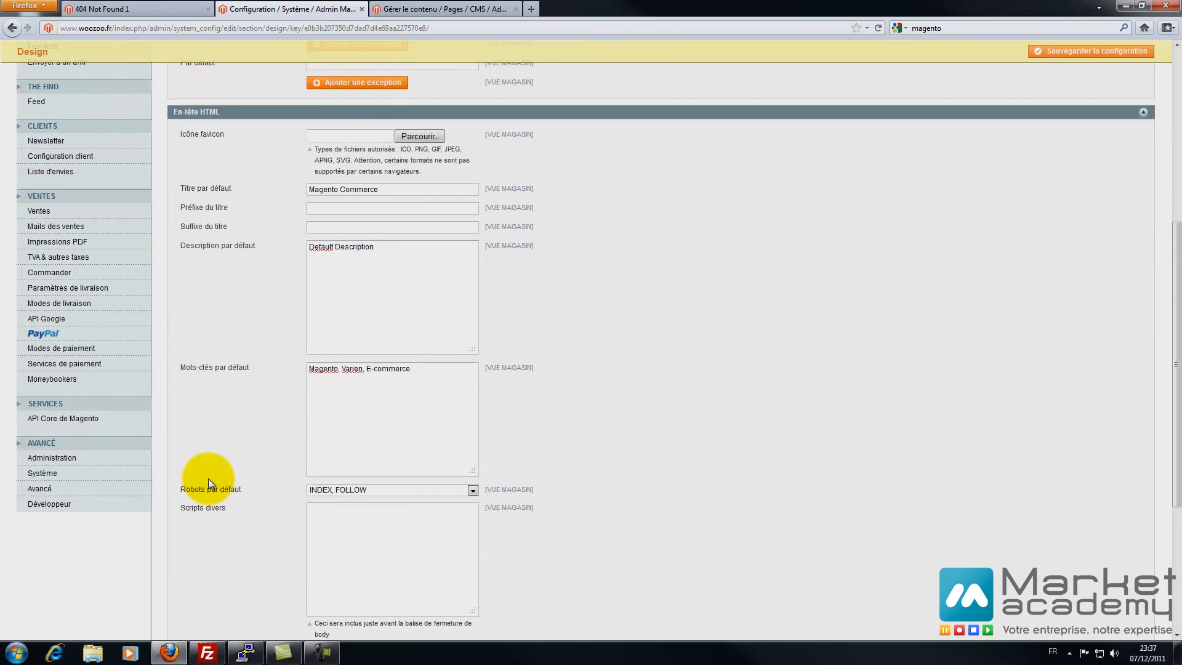
pyautogui.scroll(-3, 208, 470)
pyautogui.click(207, 488)
pyautogui.scroll(10, 205, 382)
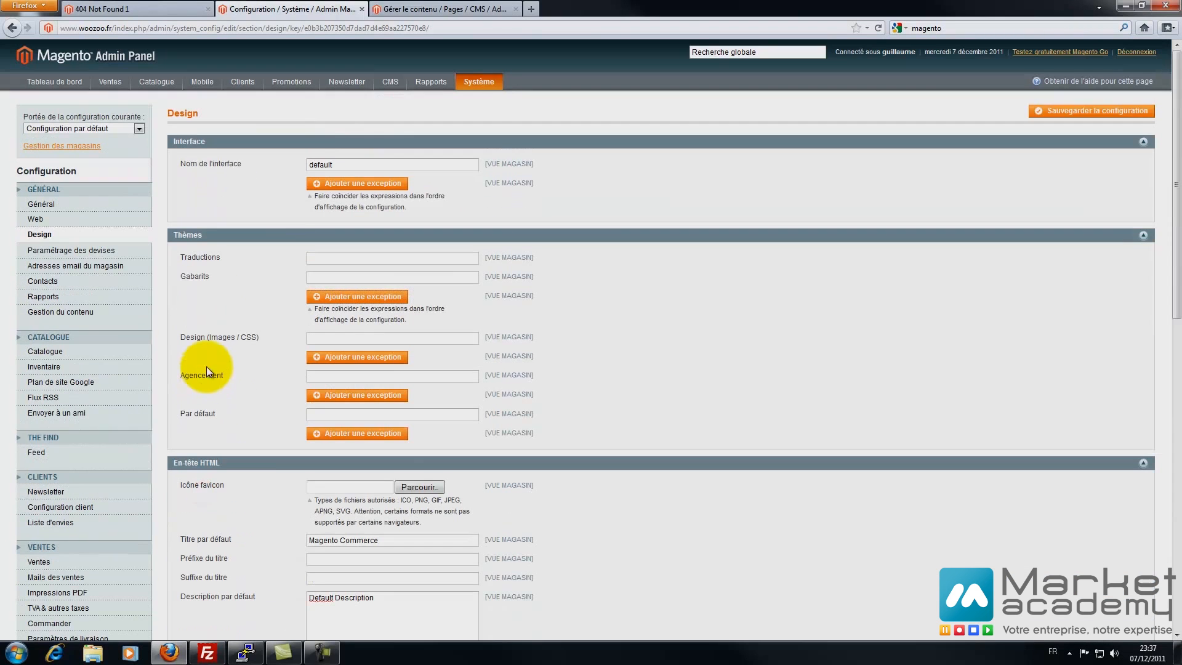
pyautogui.scroll(-3, 203, 444)
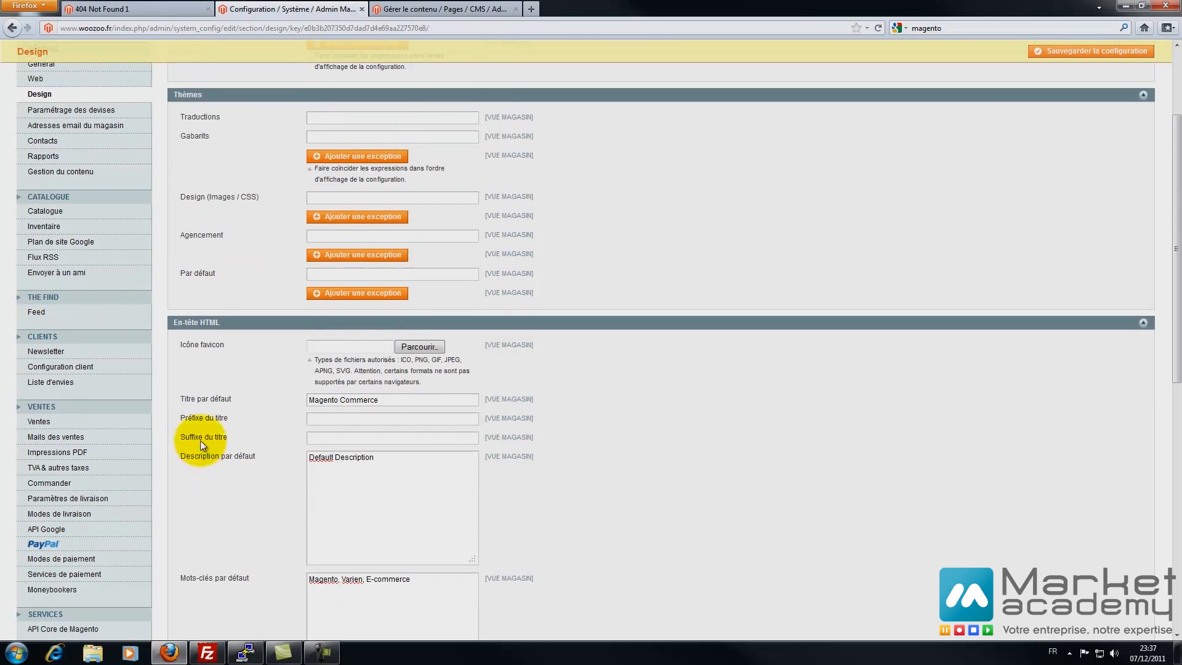
pyautogui.click(256, 94)
pyautogui.scroll(5, 216, 162)
pyautogui.click(220, 141)
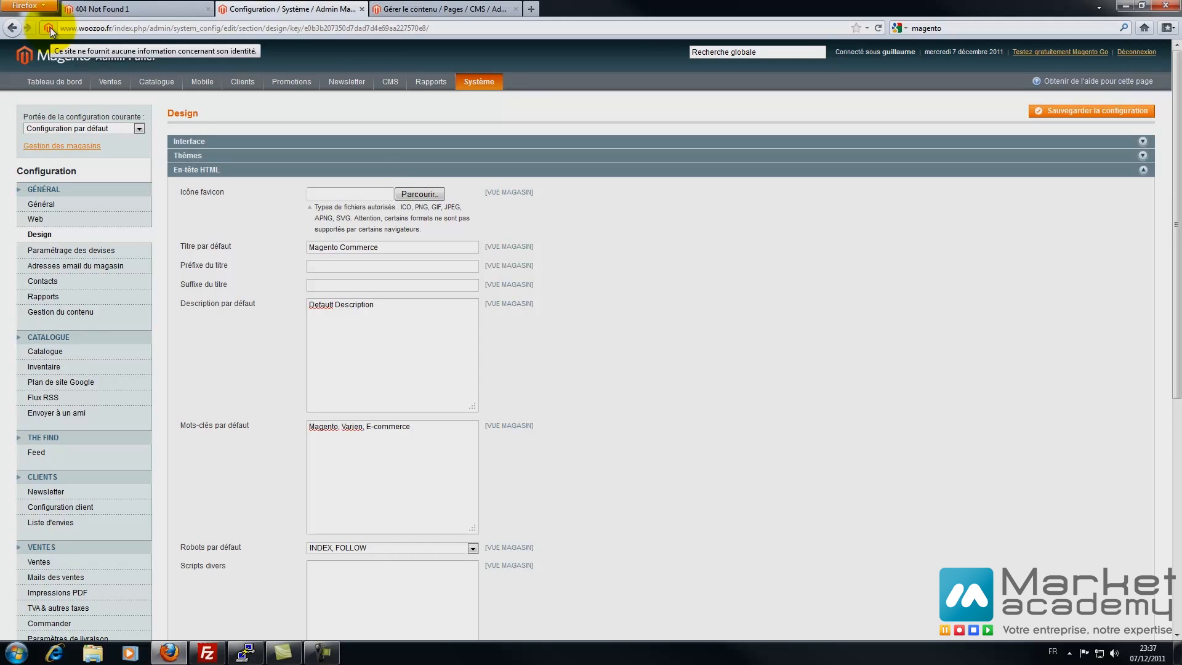
# - Change the default page title from Magento Commerce to 'Ma boutique magento' and view the storefront
pyautogui.tripleClick(416, 248)
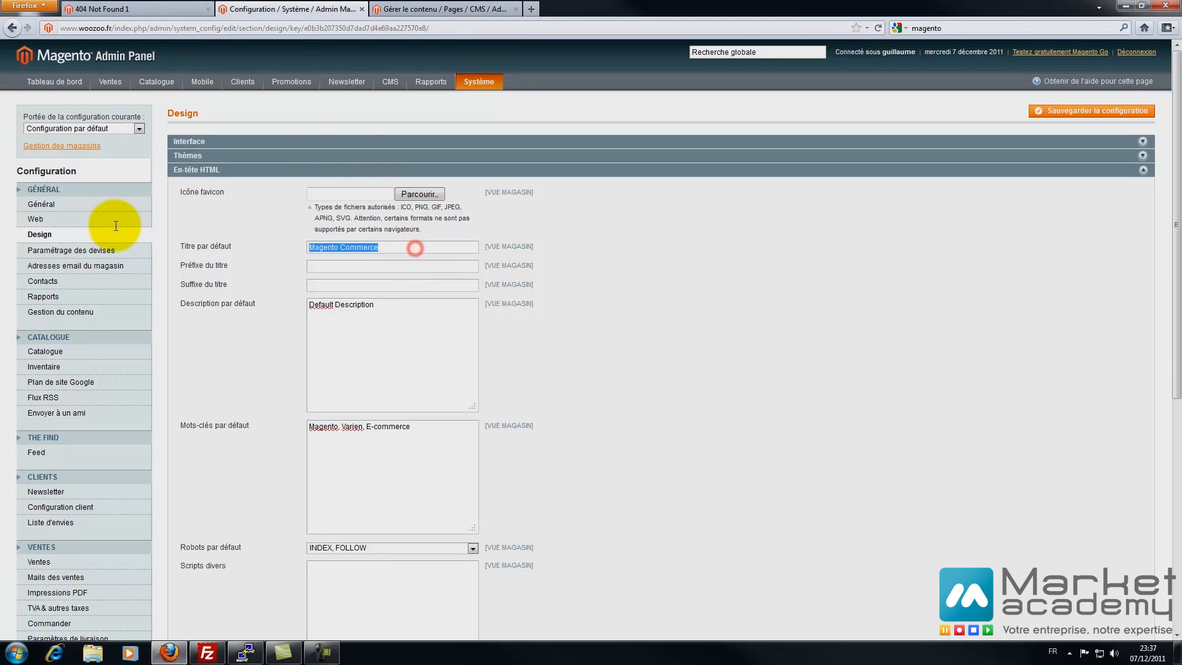
pyautogui.write('Ma bp')
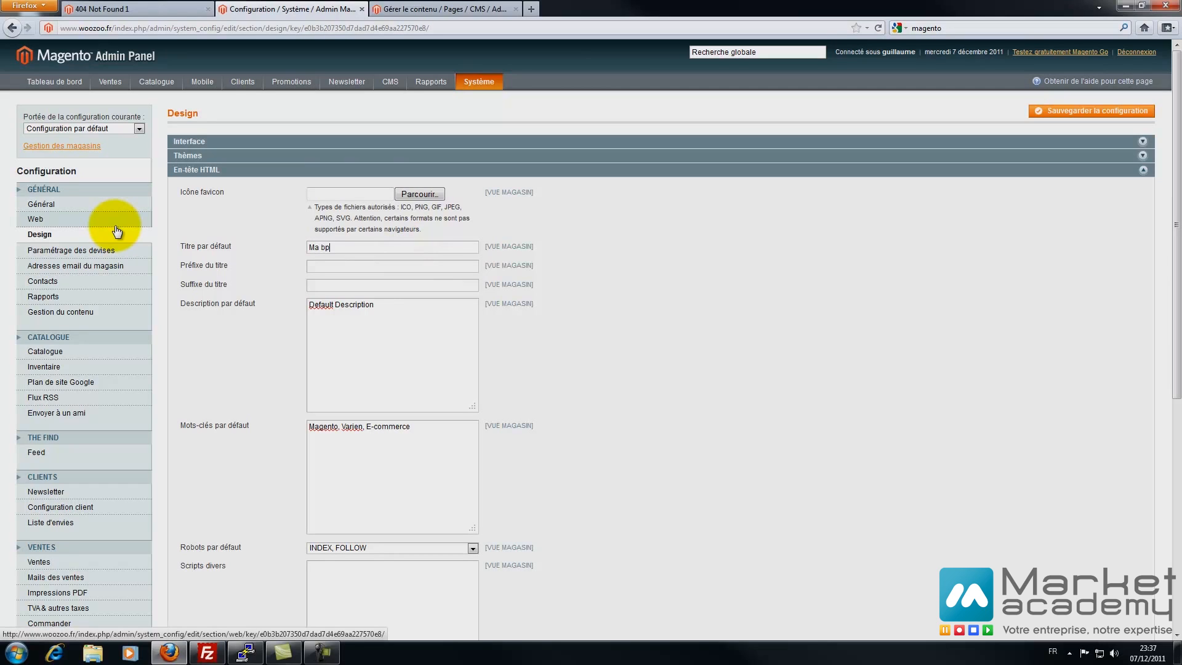
pyautogui.write('ut')
pyautogui.press('BackSpace')
pyautogui.press('BackSpace')
pyautogui.press('BackSpace')
pyautogui.write('outique magent')
pyautogui.click(105, 8)
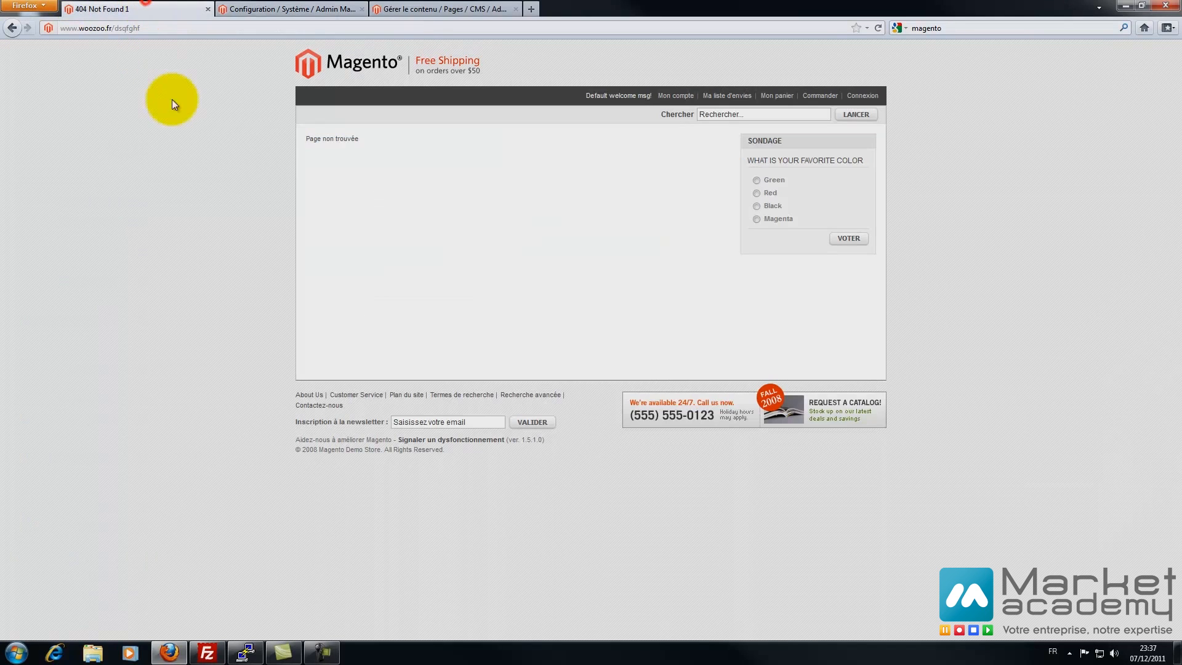
pyautogui.click(307, 69)
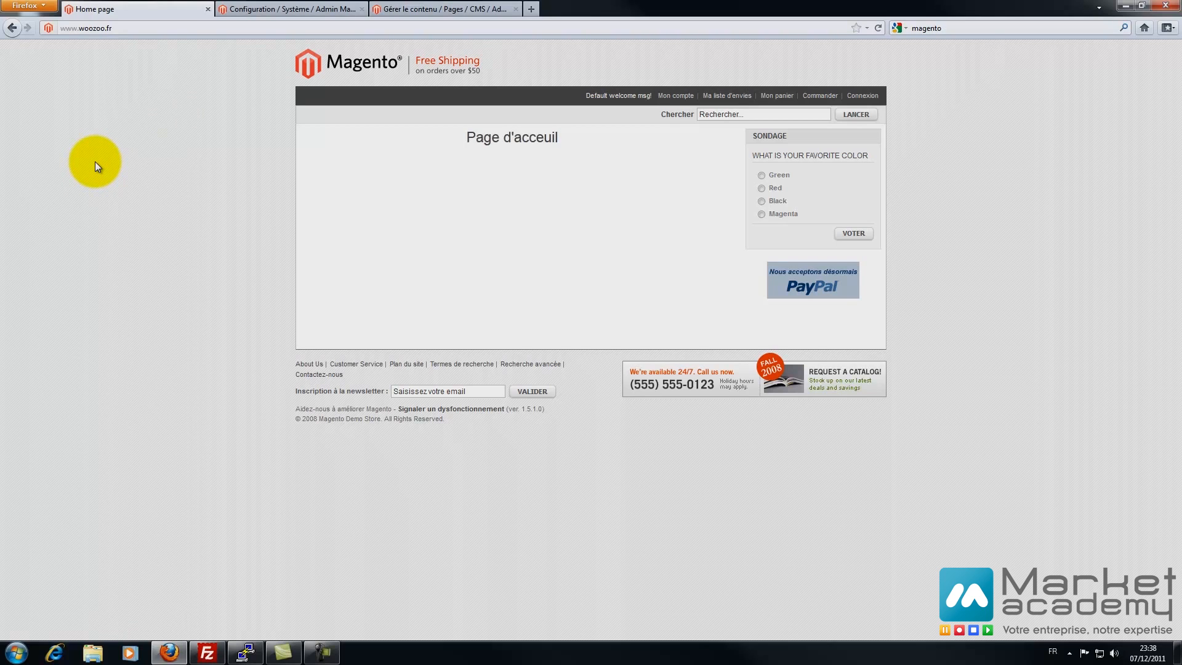
pyautogui.click(308, 9)
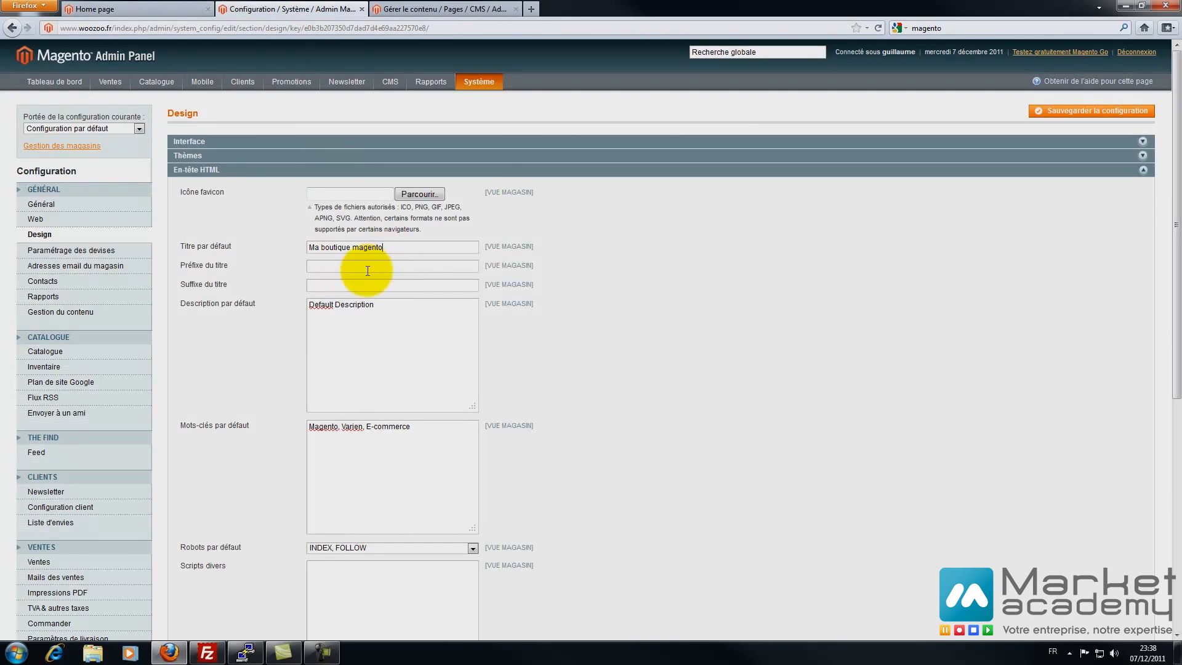
# - Copy 'Ma boutique magento' into the Default Description and Default Keywords fields
pyautogui.tripleClick(408, 245)
pyautogui.hotkey('ctrl', 'c')
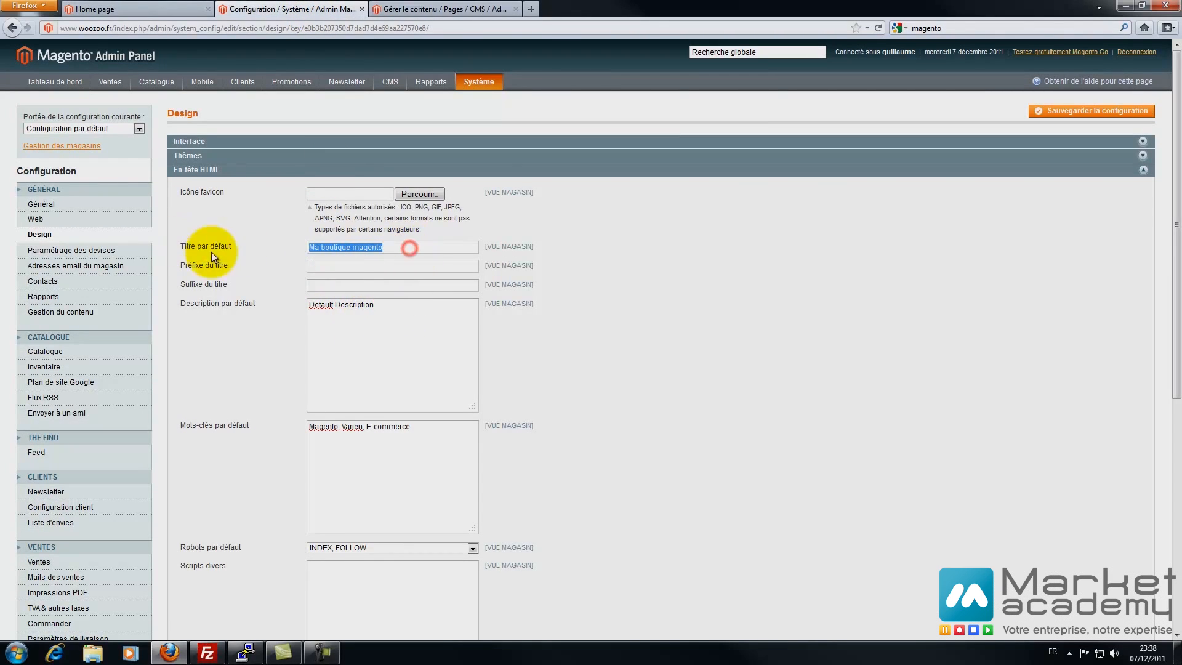
pyautogui.tripleClick(385, 312)
pyautogui.hotkey('ctrl', 'v')
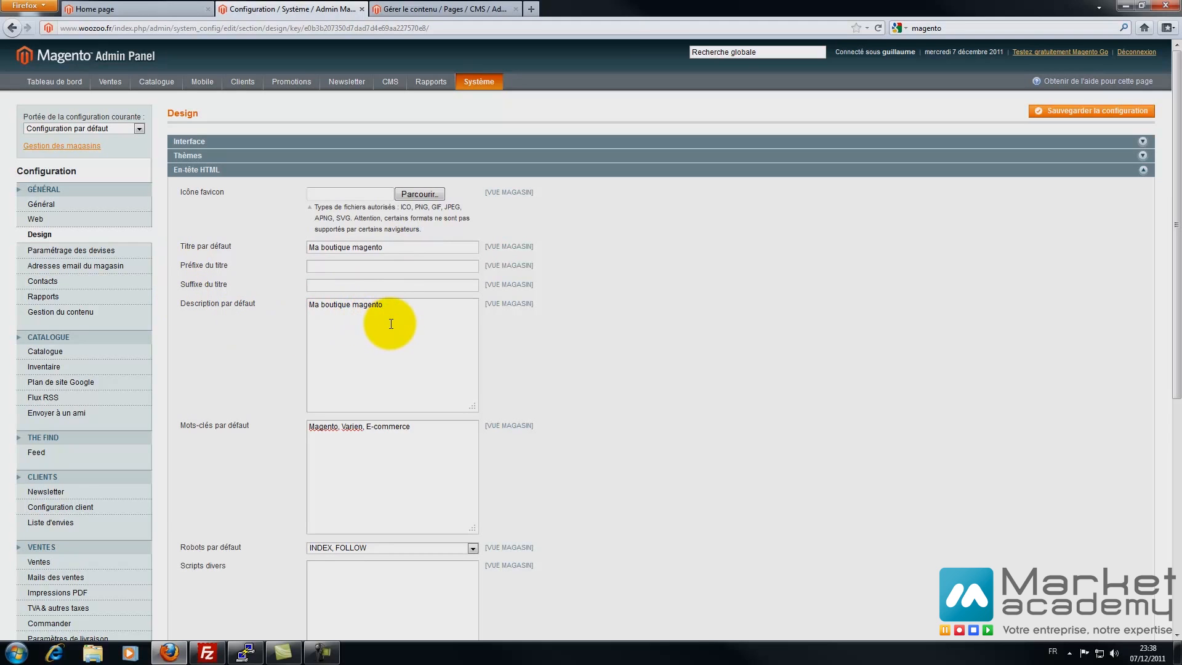
pyautogui.tripleClick(397, 426)
pyautogui.hotkey('ctrl', 'v')
pyautogui.scroll(-2, 212, 374)
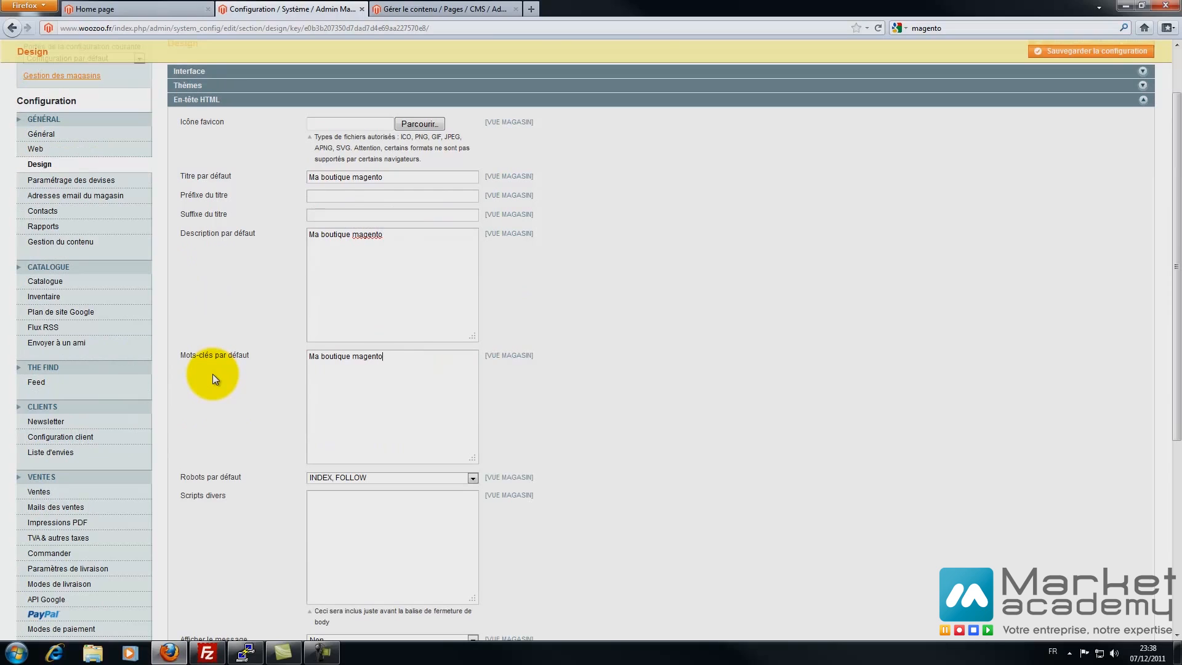
pyautogui.click(390, 240)
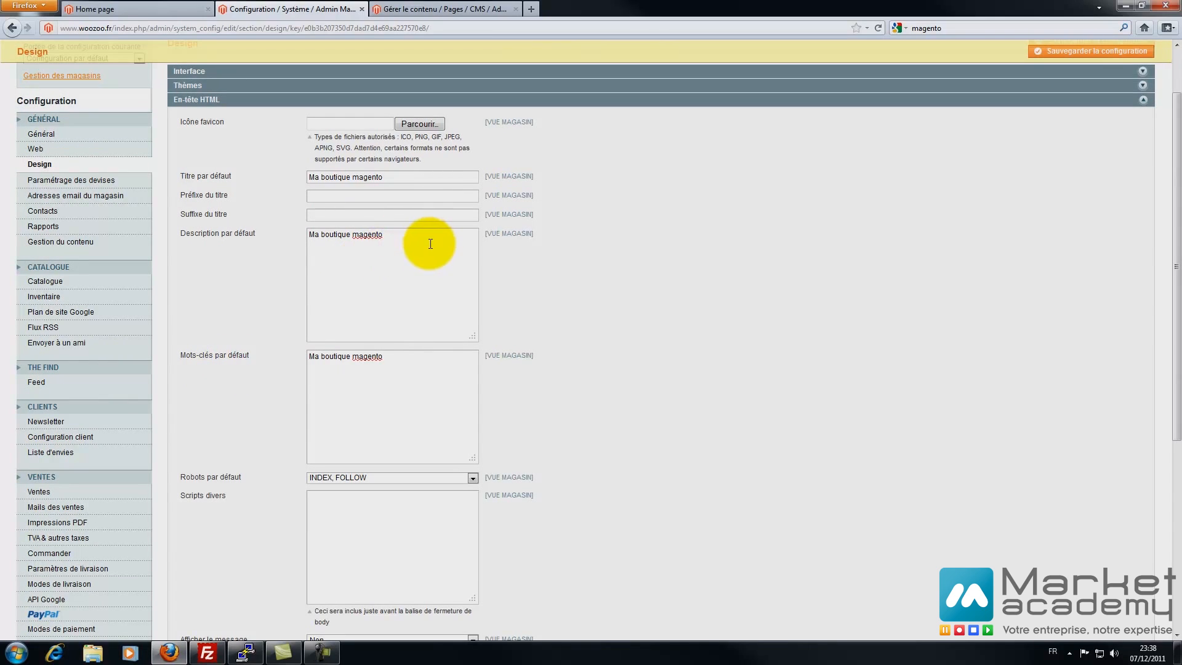
pyautogui.scroll(-2, 430, 244)
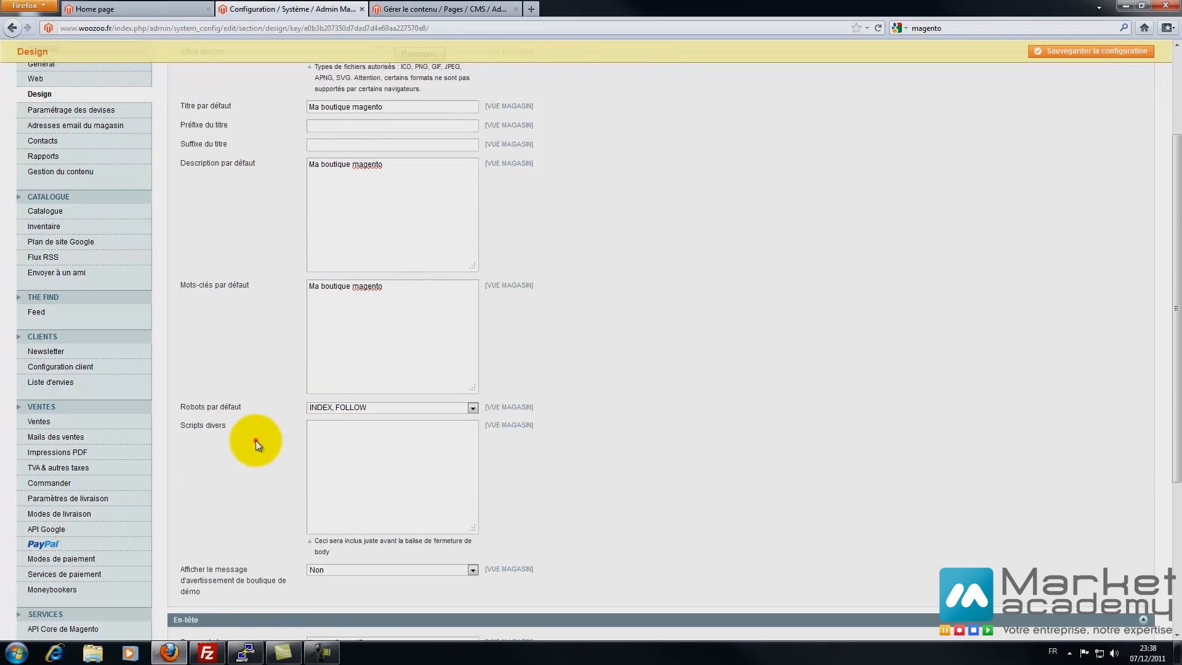
pyautogui.scroll(-4, 256, 441)
pyautogui.click(369, 348)
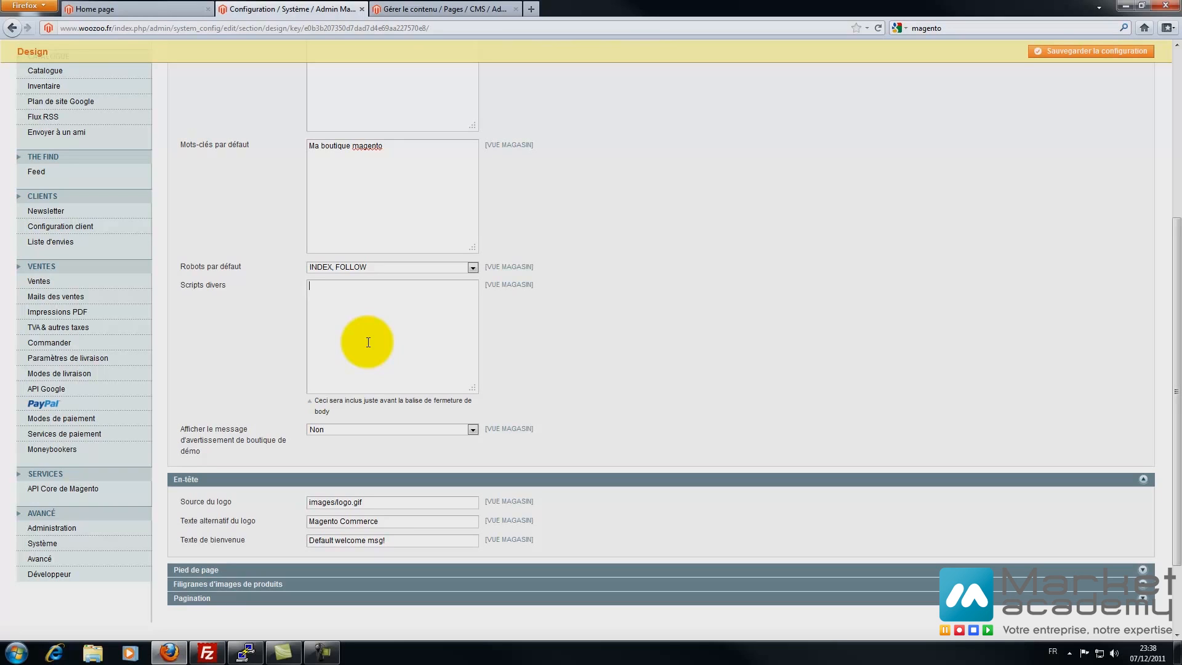
pyautogui.write('sdfgsdfg')
pyautogui.moveTo(373, 295); pyautogui.dragTo(153, 290)
pyautogui.press('BackSpace')
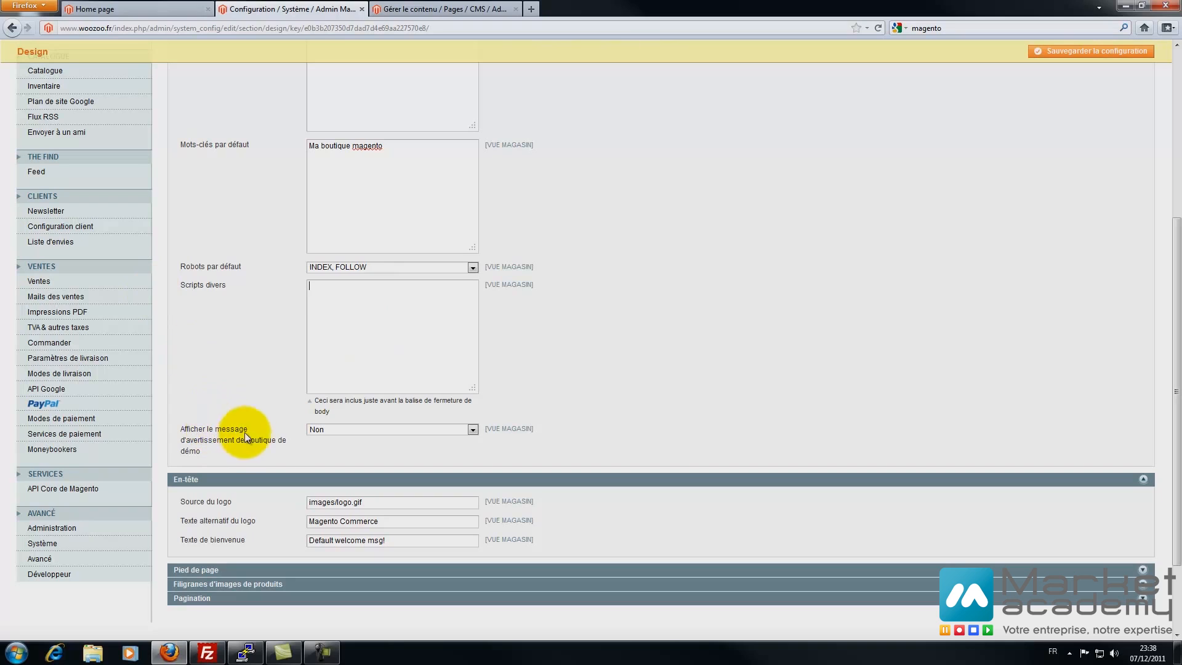
pyautogui.click(324, 429)
pyautogui.click(317, 440)
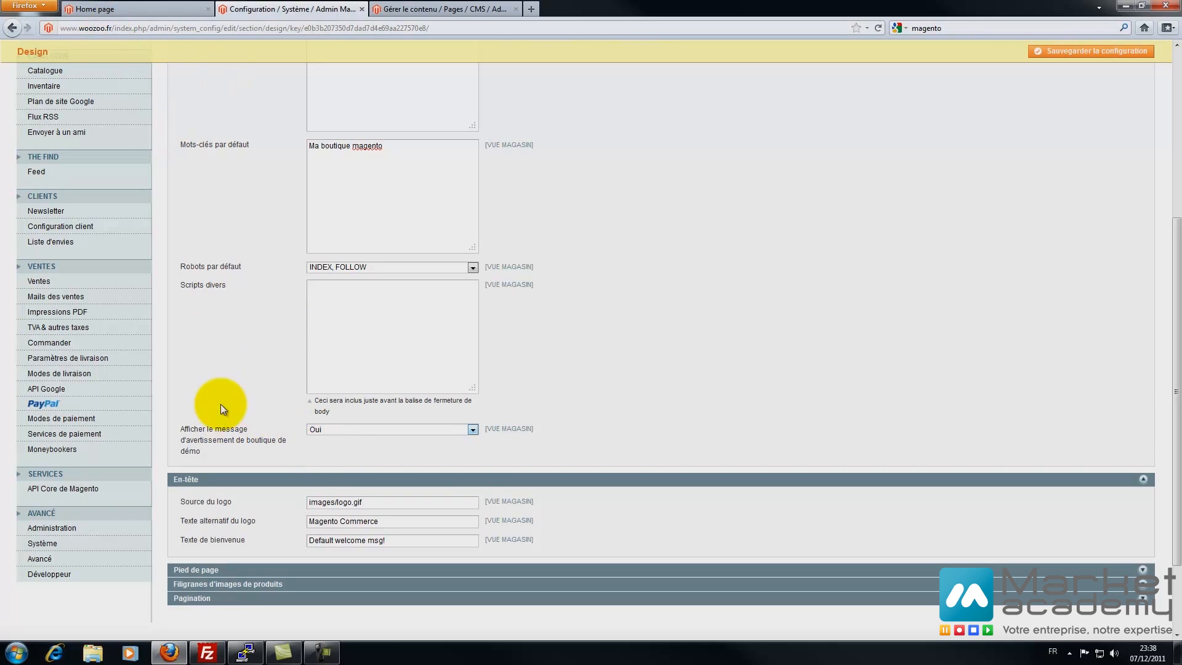
pyautogui.click(224, 429)
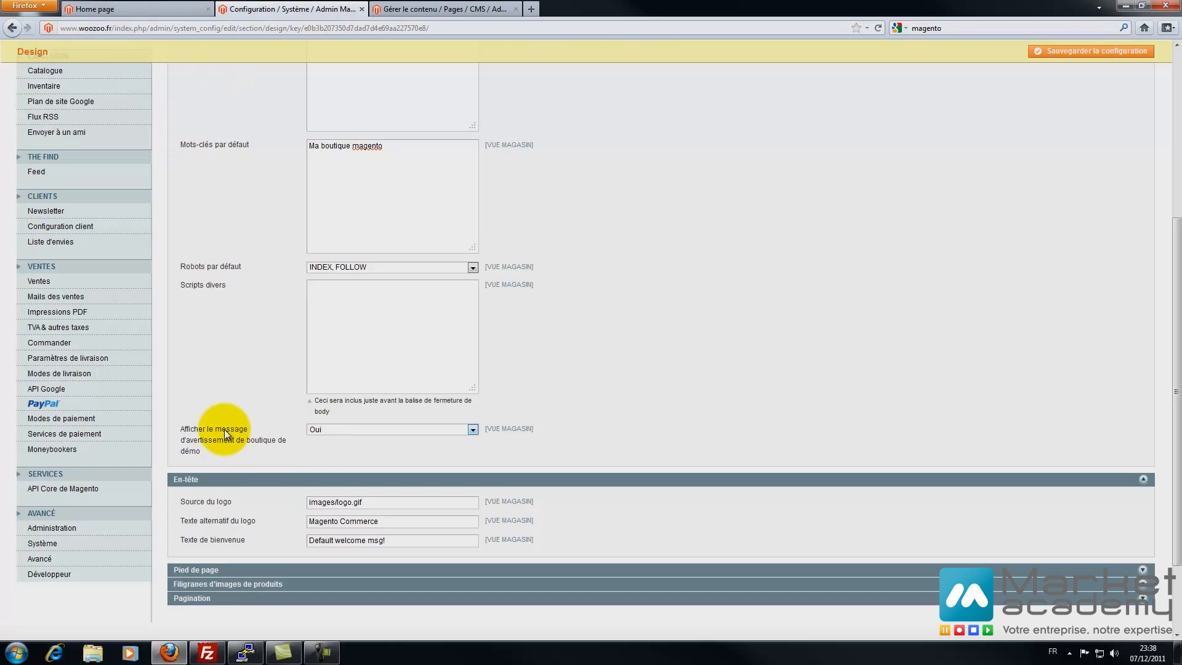
pyautogui.scroll(-2, 224, 429)
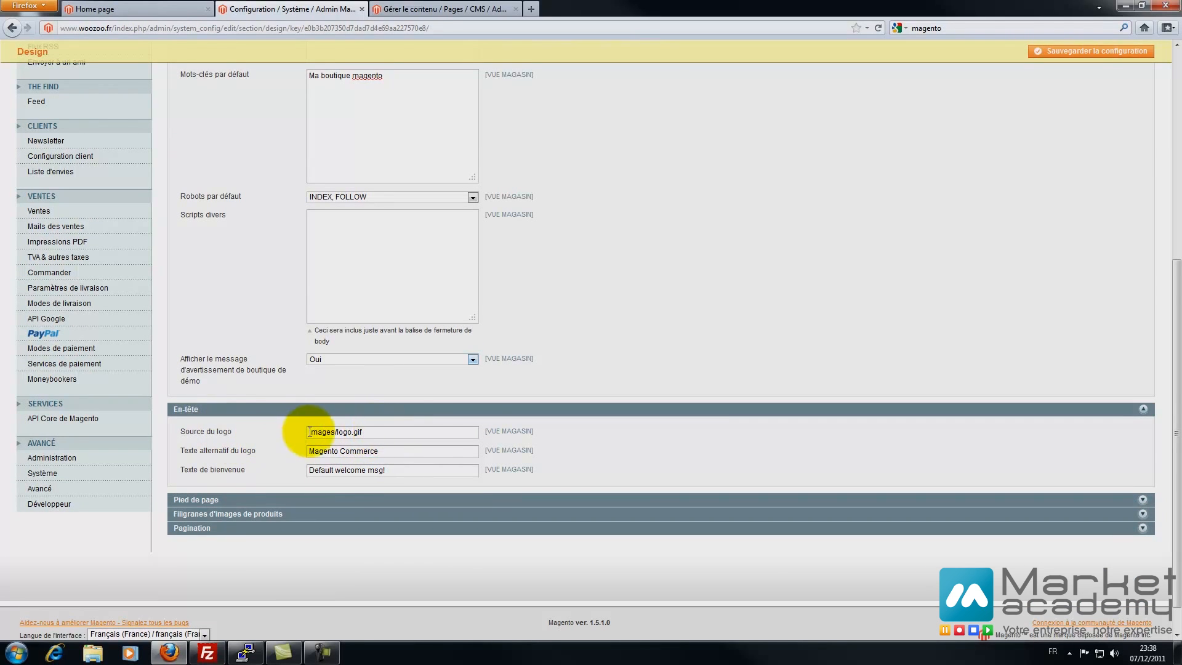
# - Paste 'Ma boutique magento' as the logo alternative text
pyautogui.moveTo(388, 451); pyautogui.dragTo(234, 452)
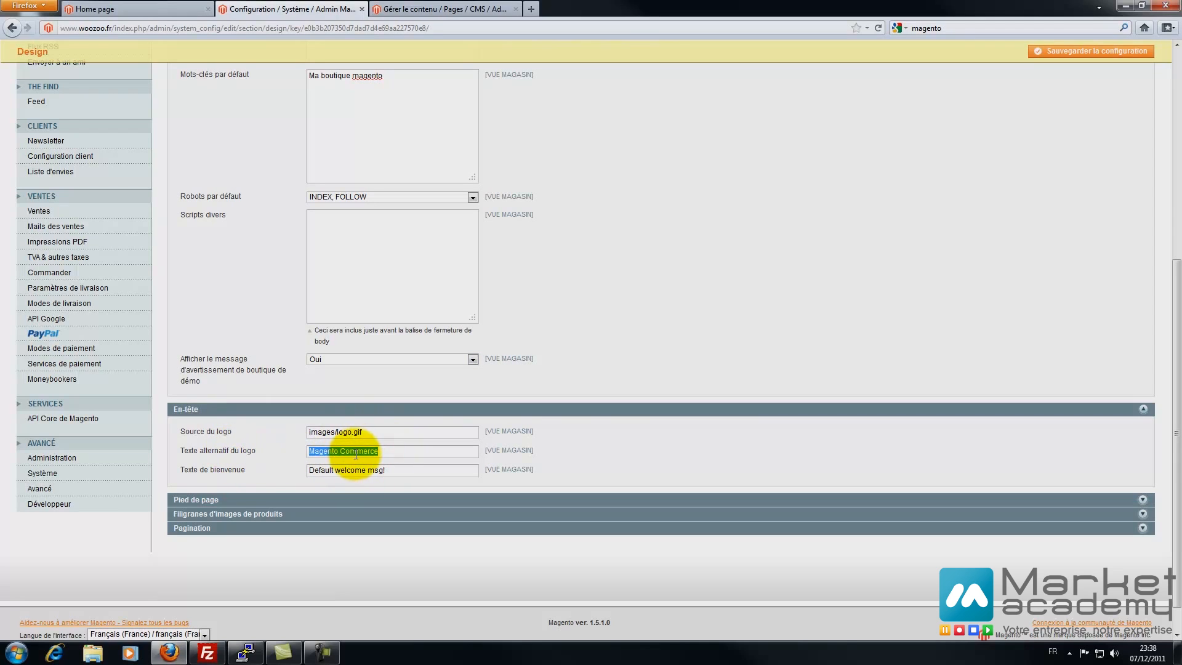
pyautogui.hotkey('ctrl', 'v')
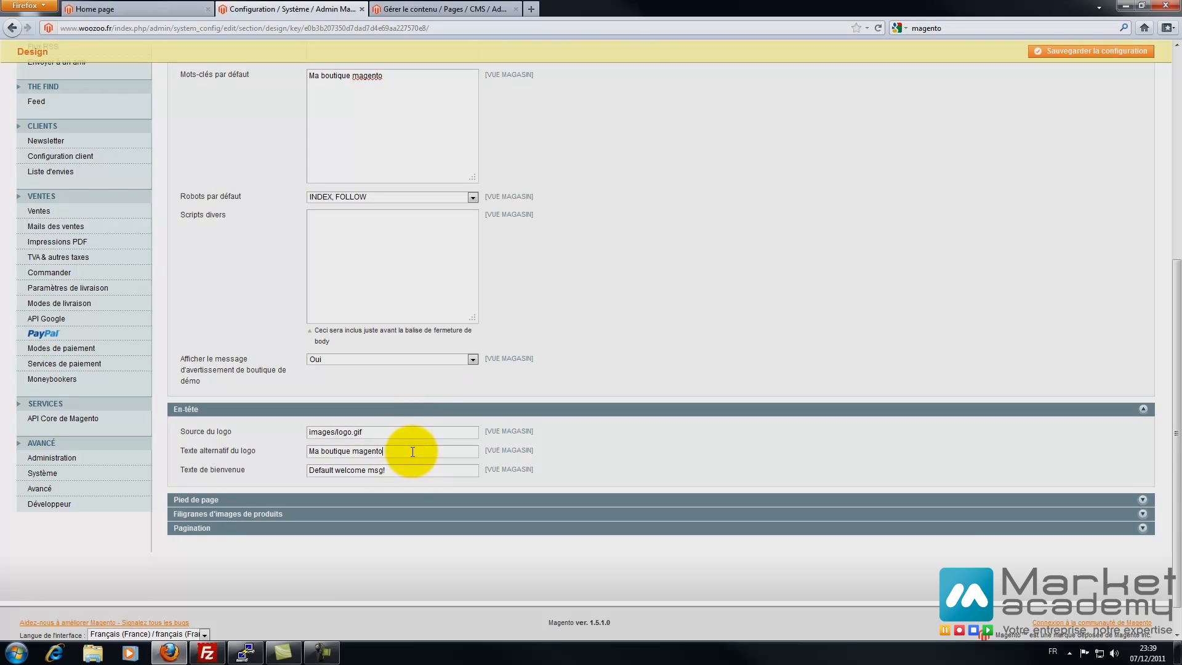
pyautogui.scroll(5, 413, 452)
pyautogui.scroll(-5, 440, 435)
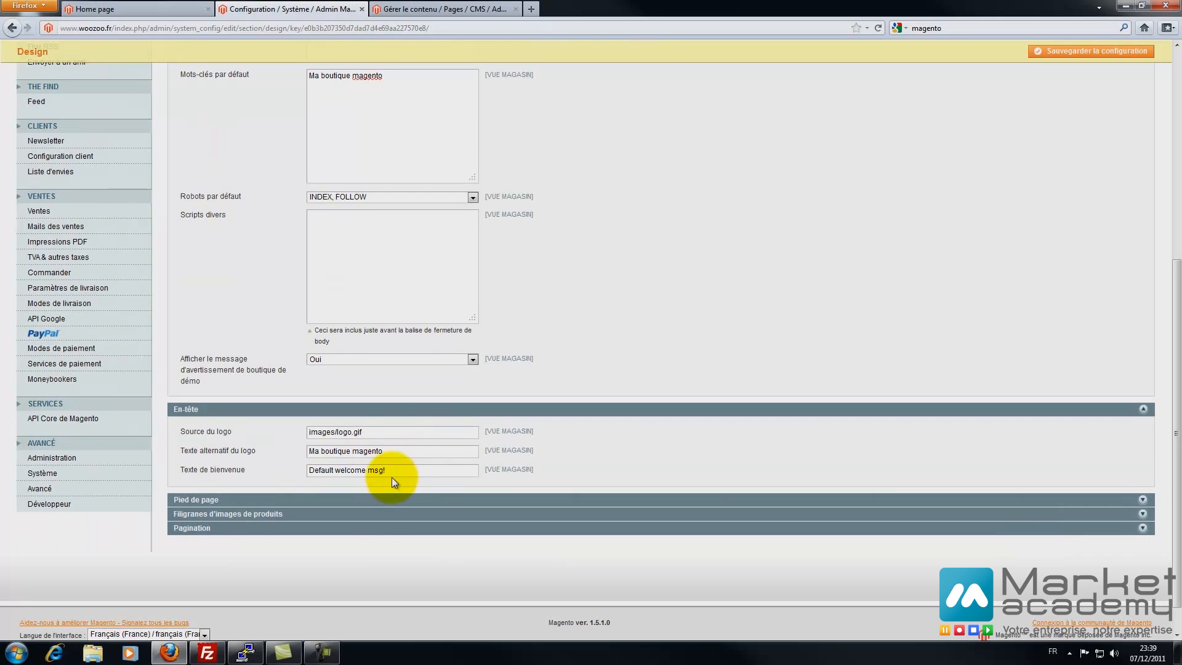
# - Check the storefront welcome message, then set the welcome text to 'Tous vos produits aux meilleurs prix'
pyautogui.click(165, 6)
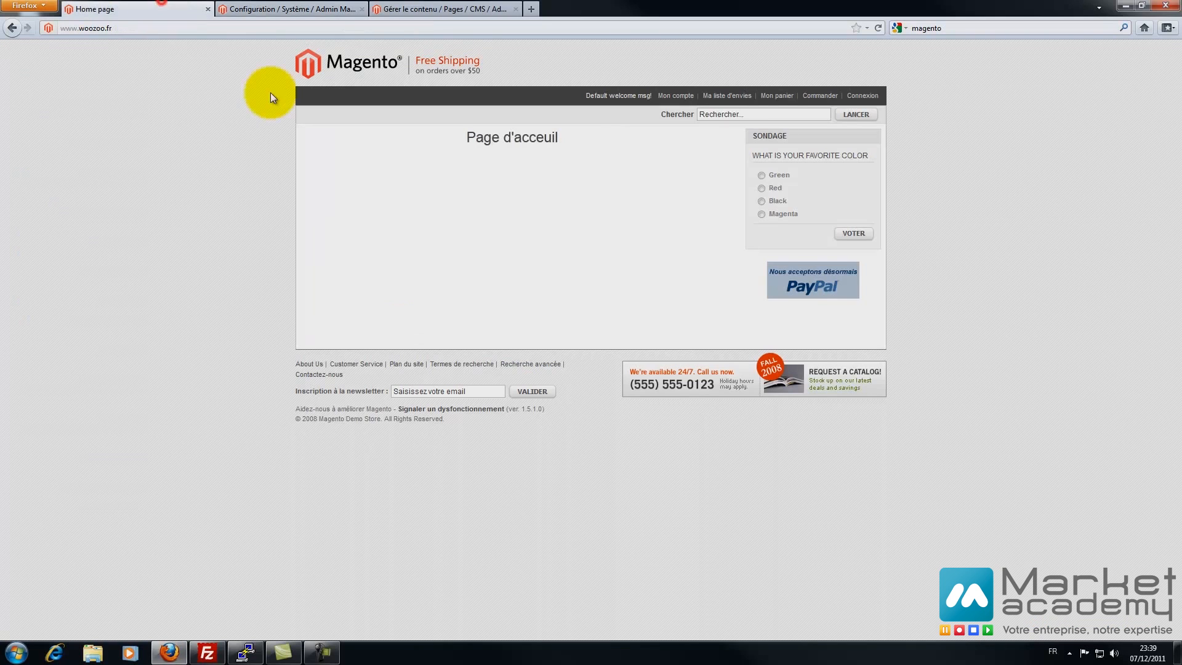
pyautogui.moveTo(577, 97); pyautogui.dragTo(651, 97)
pyautogui.click(251, 6)
pyautogui.click(436, 9)
pyautogui.click(276, 9)
pyautogui.click(174, 6)
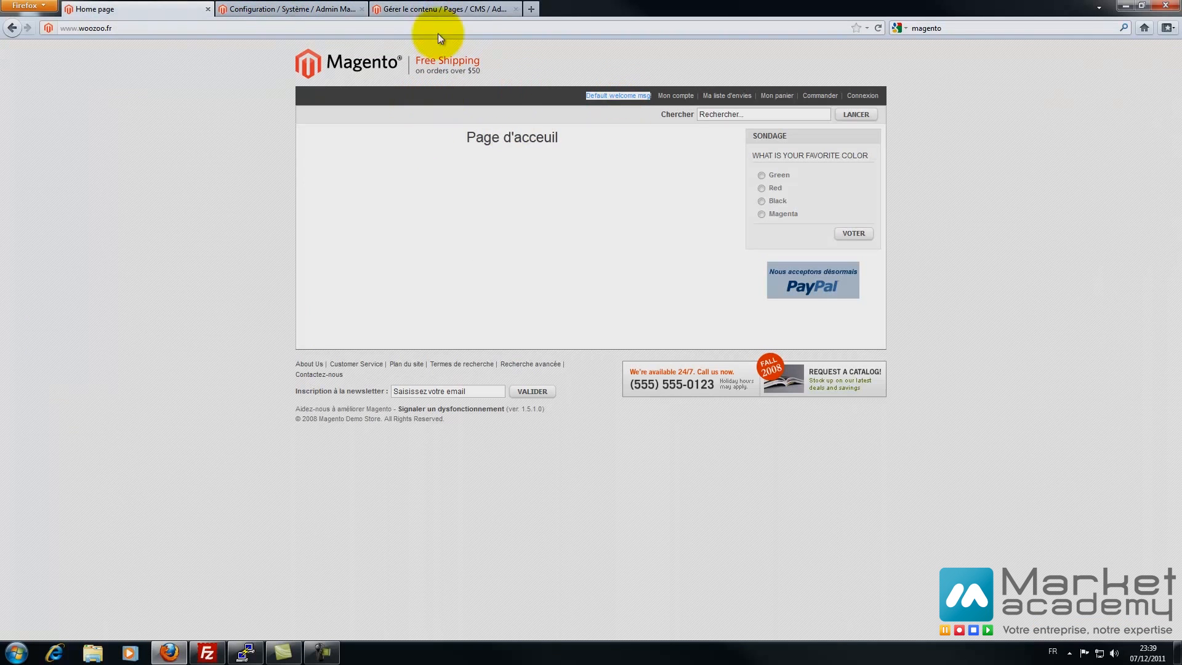
pyautogui.click(308, 9)
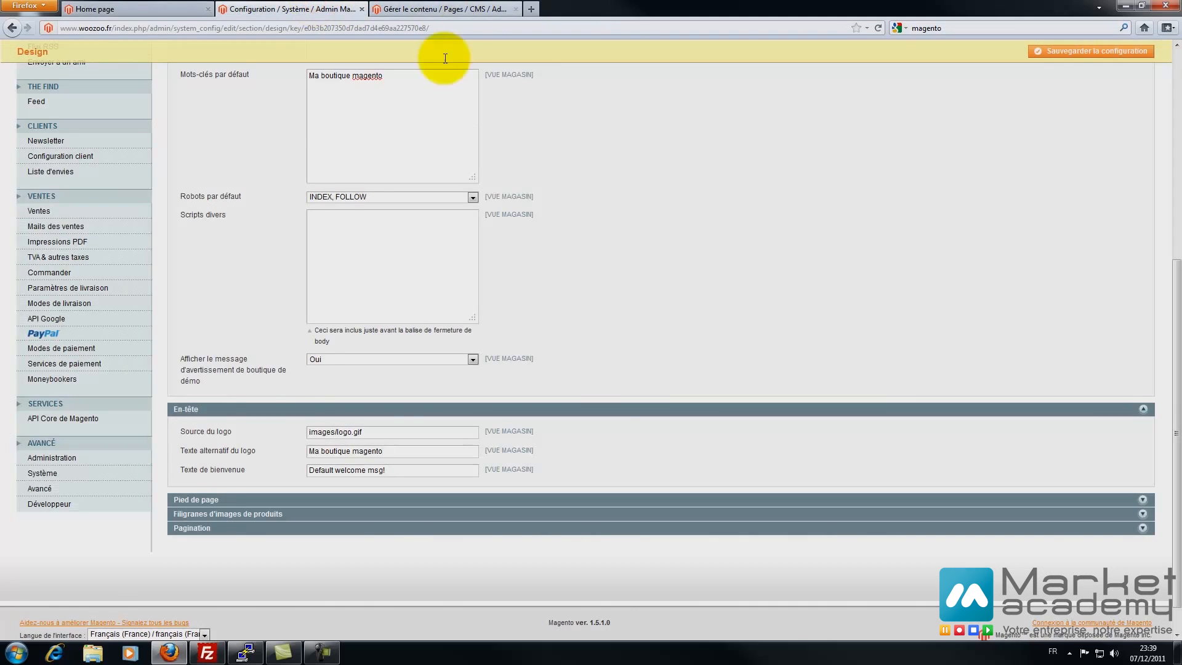
pyautogui.tripleClick(403, 470)
pyautogui.write('L')
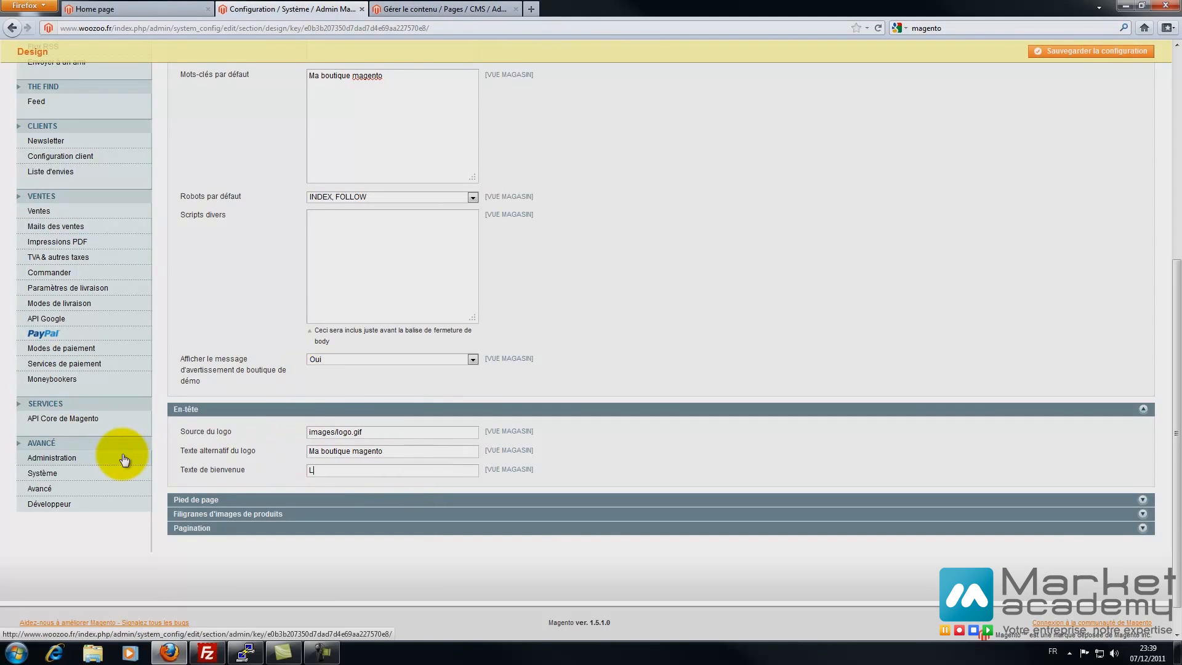
pyautogui.write('ous ')
pyautogui.write('vos pro')
pyautogui.write('s pe')
pyautogui.click(212, 500)
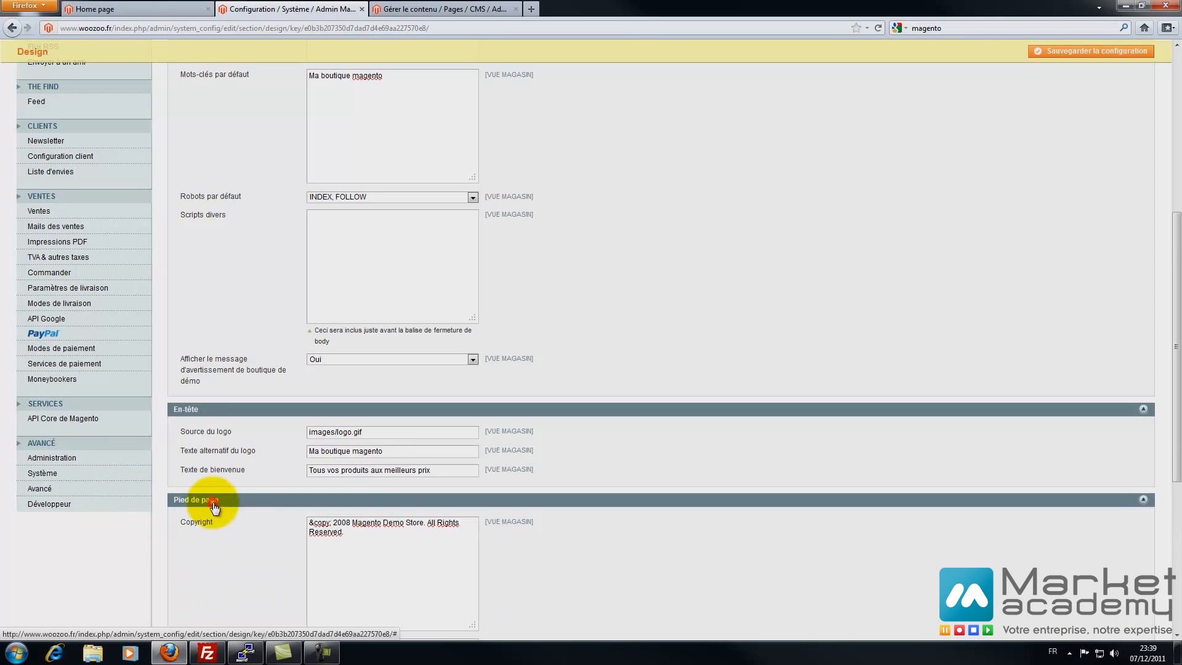
# - Check the current footer on the storefront, then return to the Design configuration
pyautogui.scroll(-5, 212, 502)
pyautogui.click(108, 9)
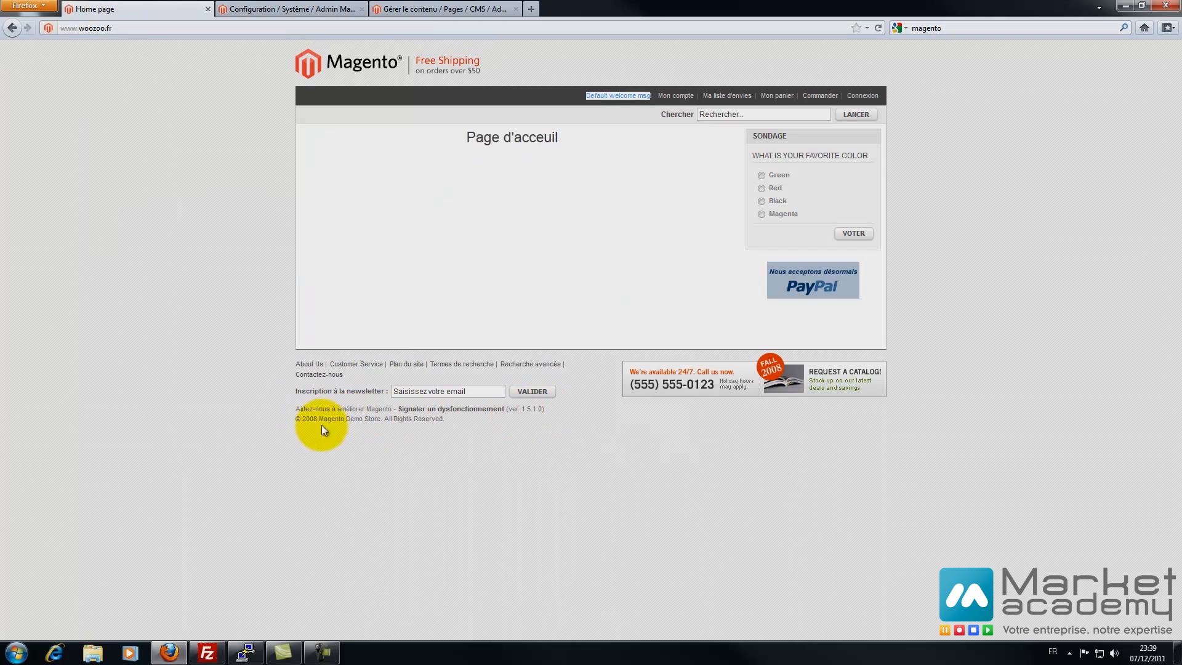
pyautogui.click(277, 9)
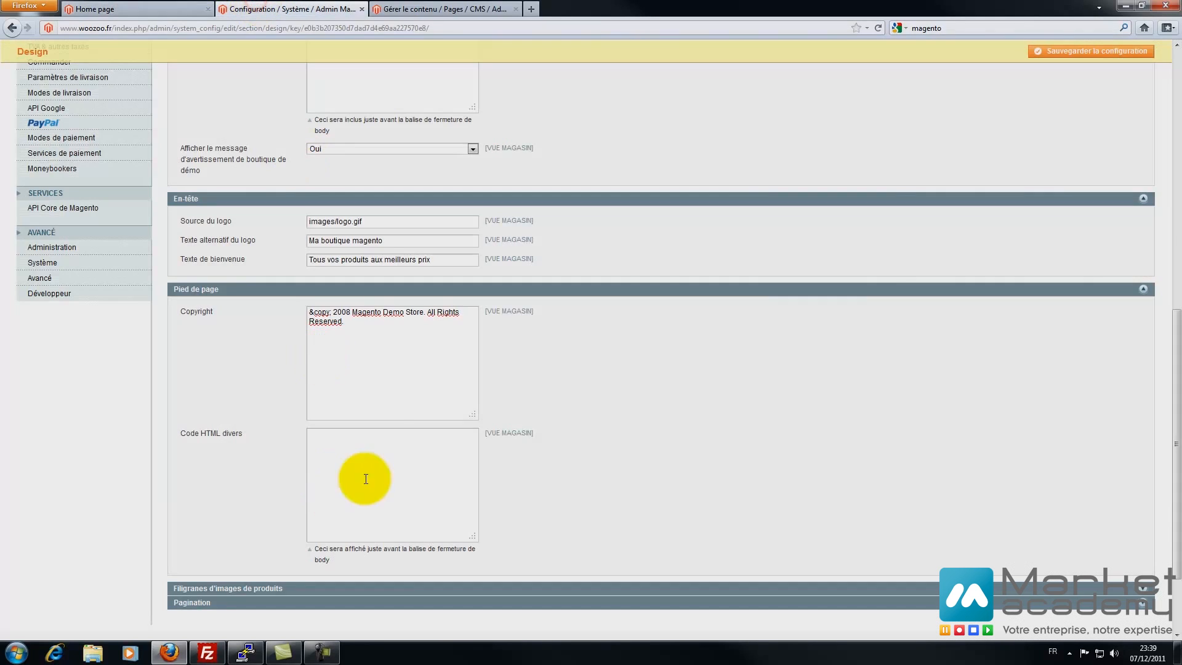
# - Change the footer copyright to '&copy; 2011 Woozoo.fr - Ma boutique magento de formation'
pyautogui.moveTo(342, 312); pyautogui.dragTo(351, 312)
pyautogui.write('11')
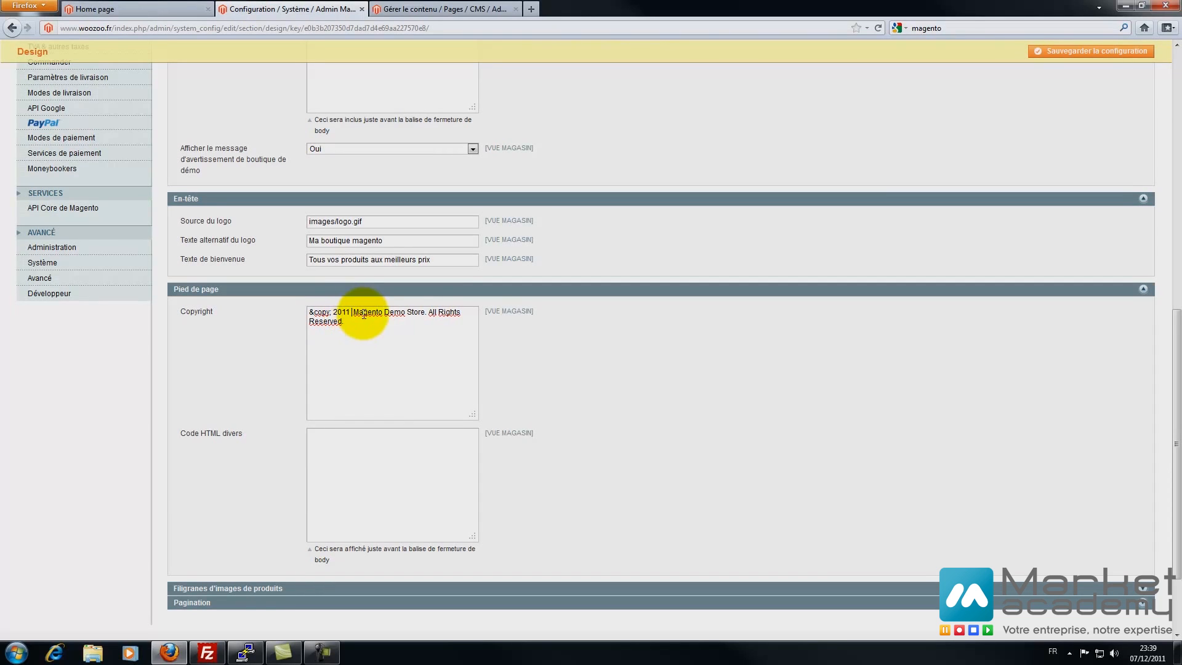
pyautogui.scroll(5, 406, 200)
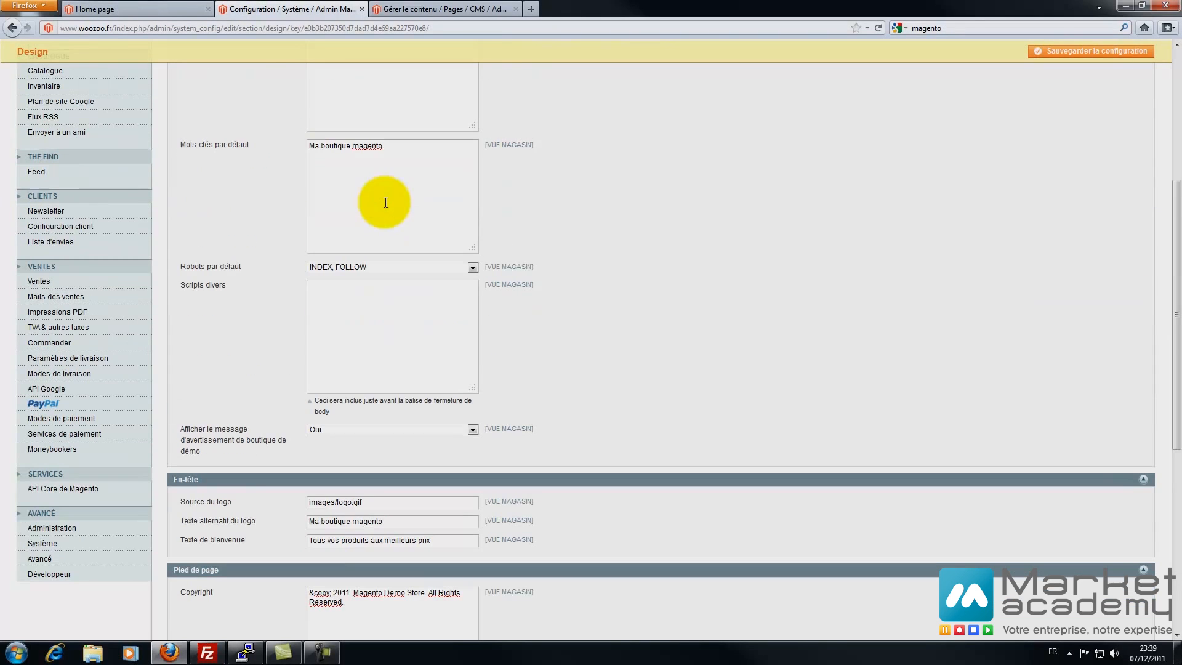
pyautogui.tripleClick(398, 146)
pyautogui.hotkey('ctrl', 'c')
pyautogui.click(699, 411)
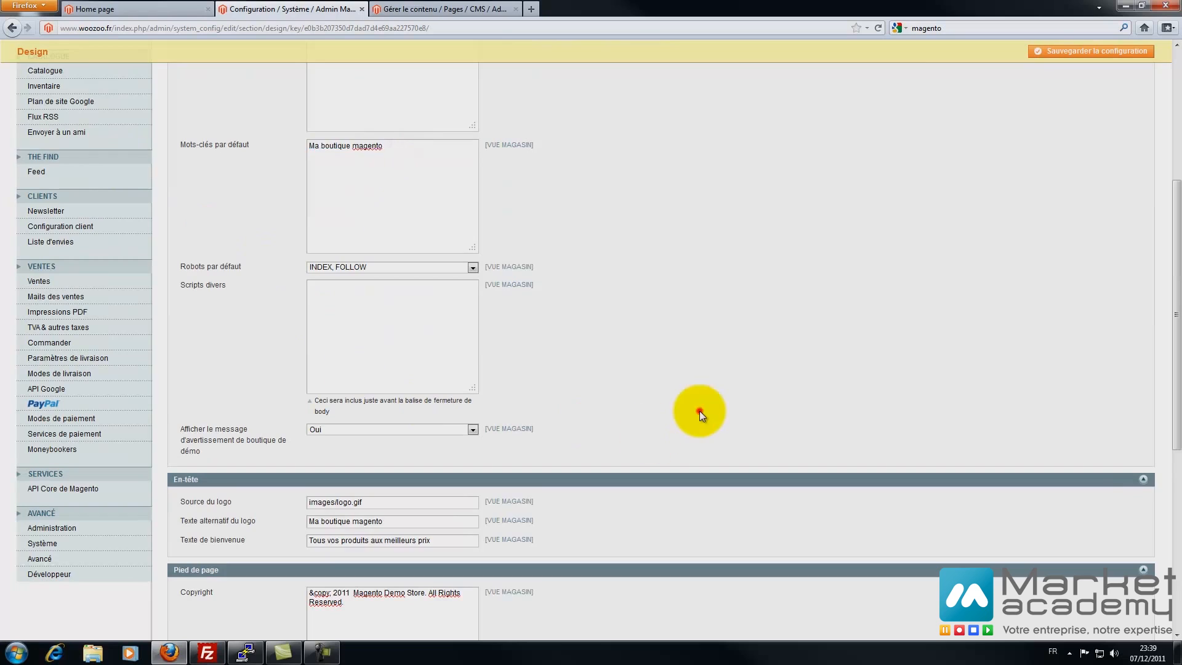
pyautogui.scroll(-3, 699, 411)
pyautogui.moveTo(354, 382); pyautogui.dragTo(406, 398)
pyautogui.hotkey('ctrl', 'v')
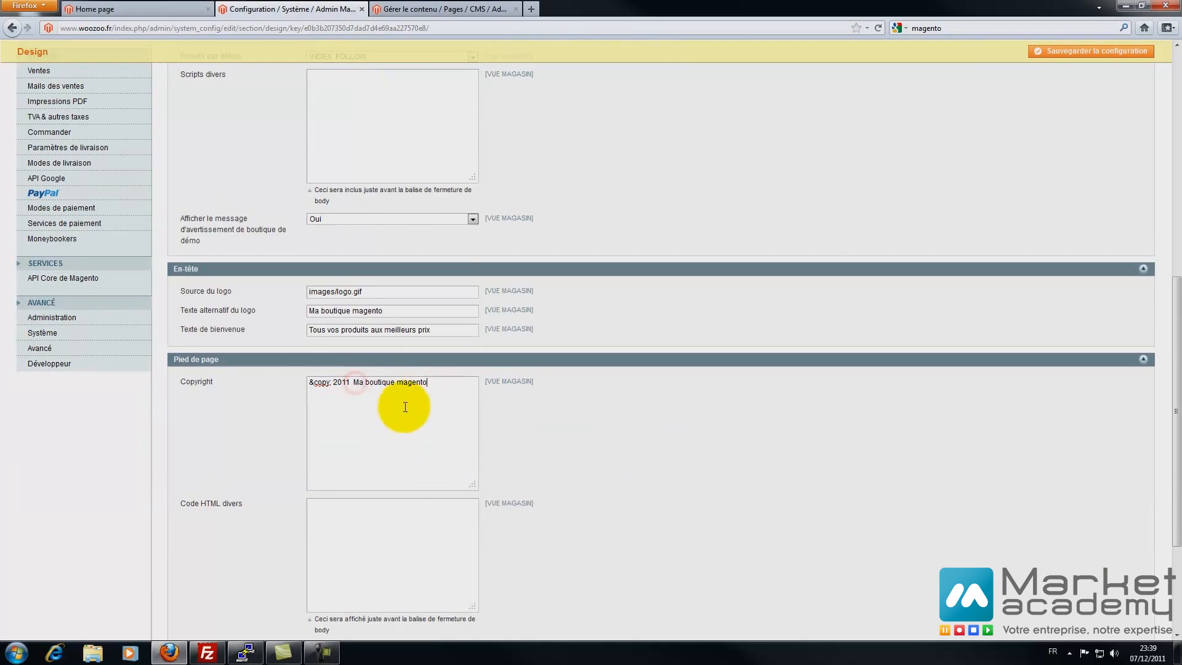
pyautogui.write('Woozoo')
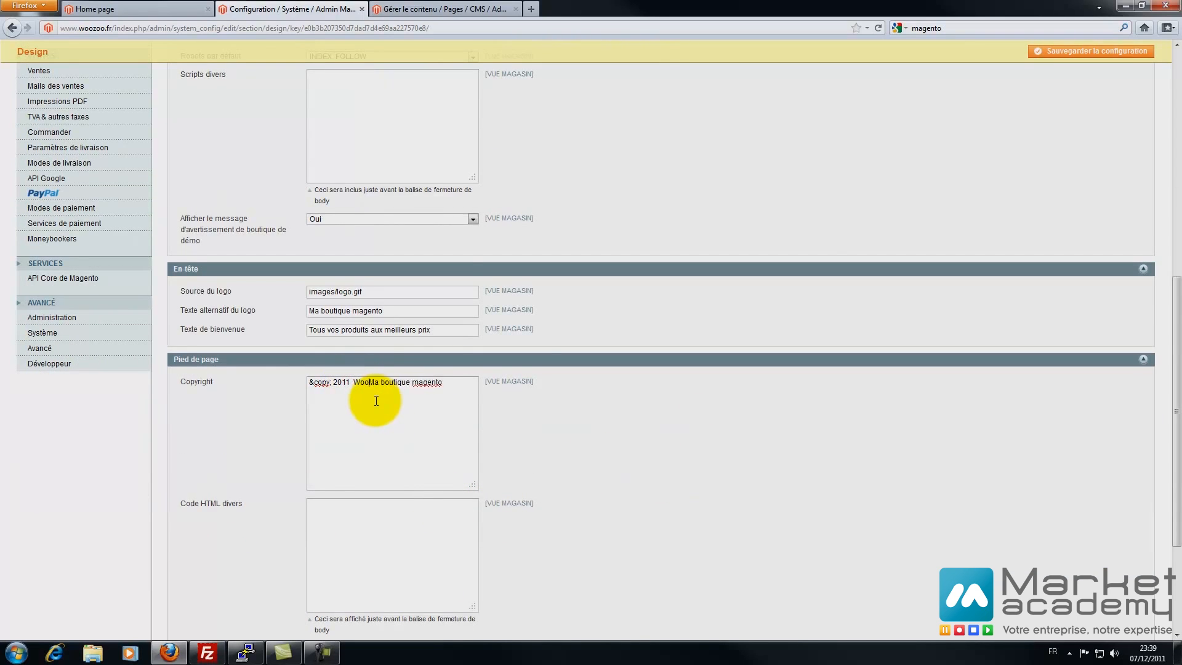
pyautogui.write('.fr -')
pyautogui.click(474, 382)
pyautogui.write('de formation')
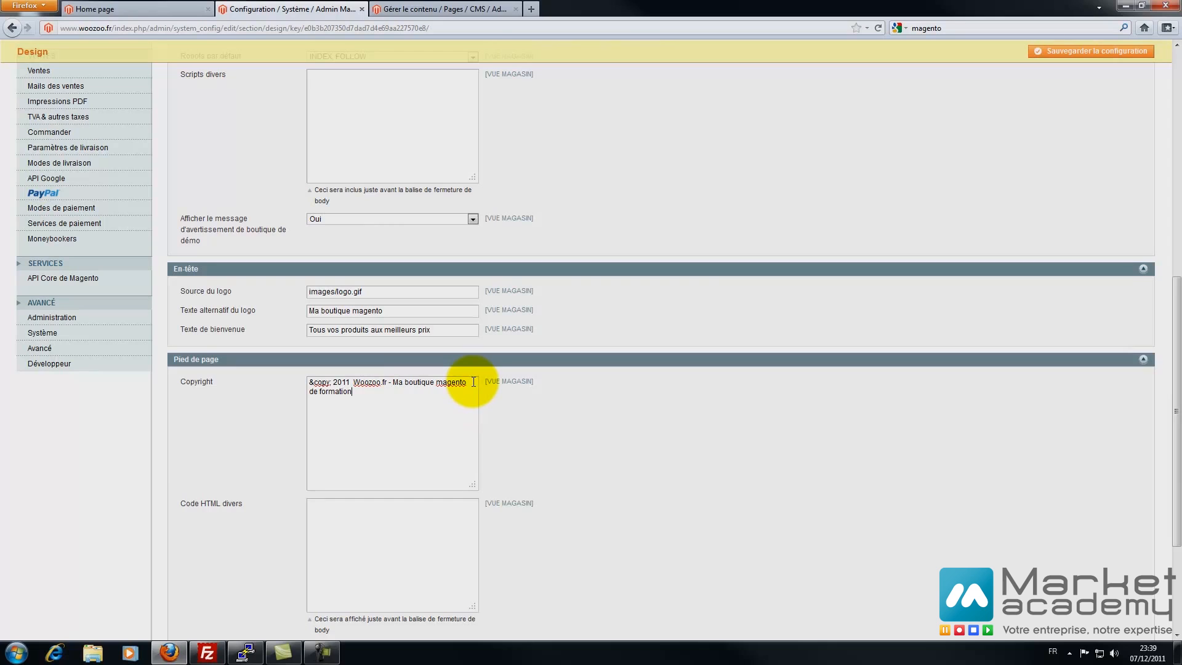
# - Expand the product image watermark settings to review them
pyautogui.scroll(-3, 337, 400)
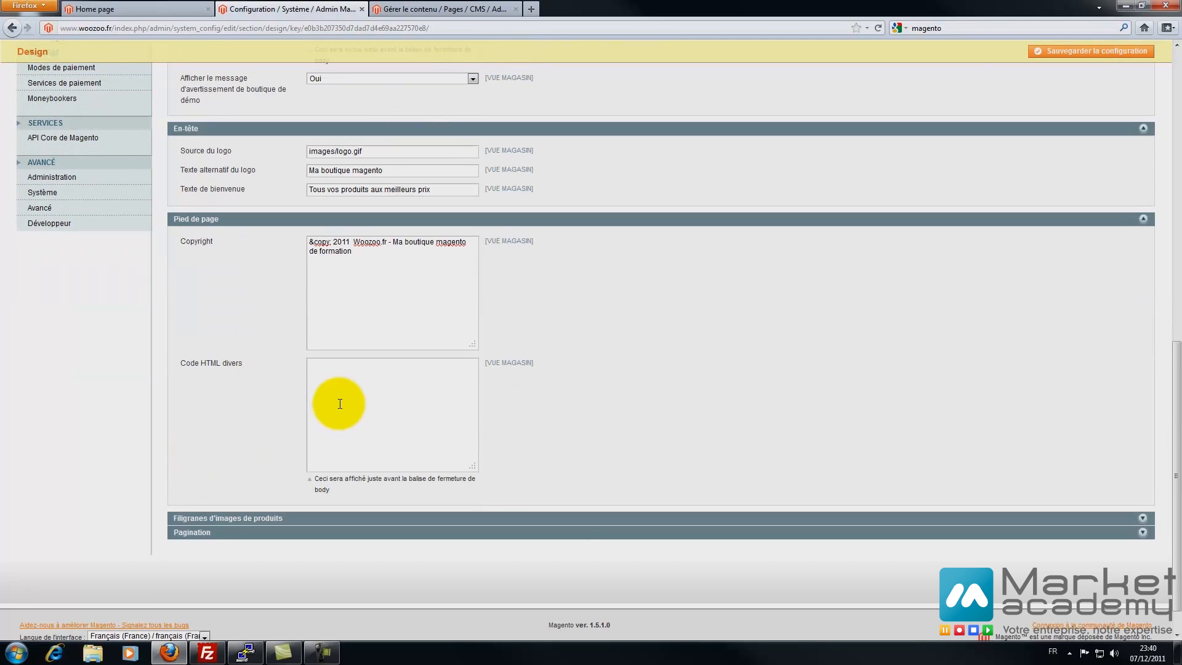
pyautogui.click(352, 420)
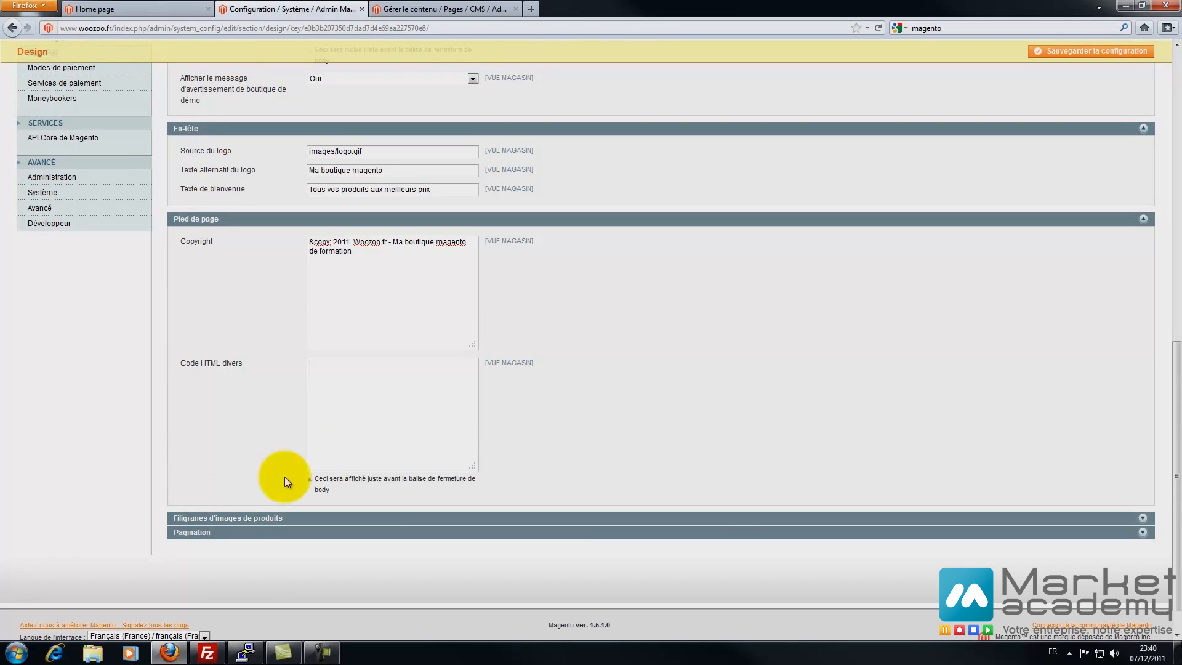
pyautogui.click(234, 517)
pyautogui.scroll(-3, 226, 500)
pyautogui.scroll(-3, 226, 500)
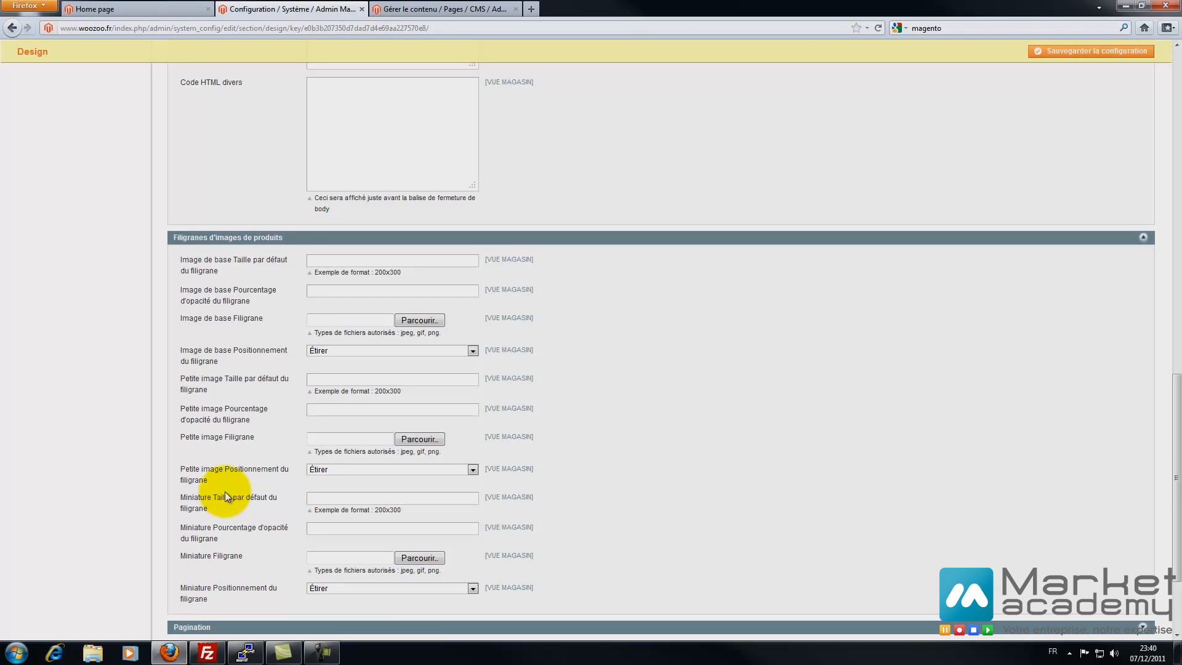
# - Inspect the watermark fields, closing the image chooser without selecting a watermark
pyautogui.click(318, 259)
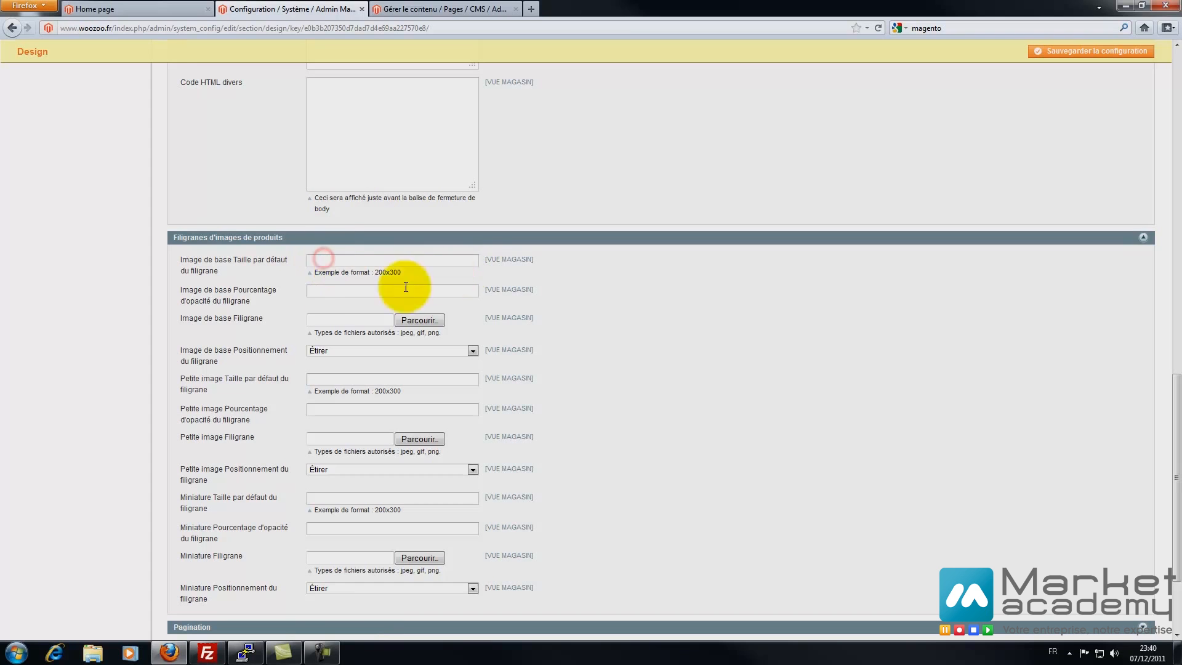
pyautogui.click(417, 321)
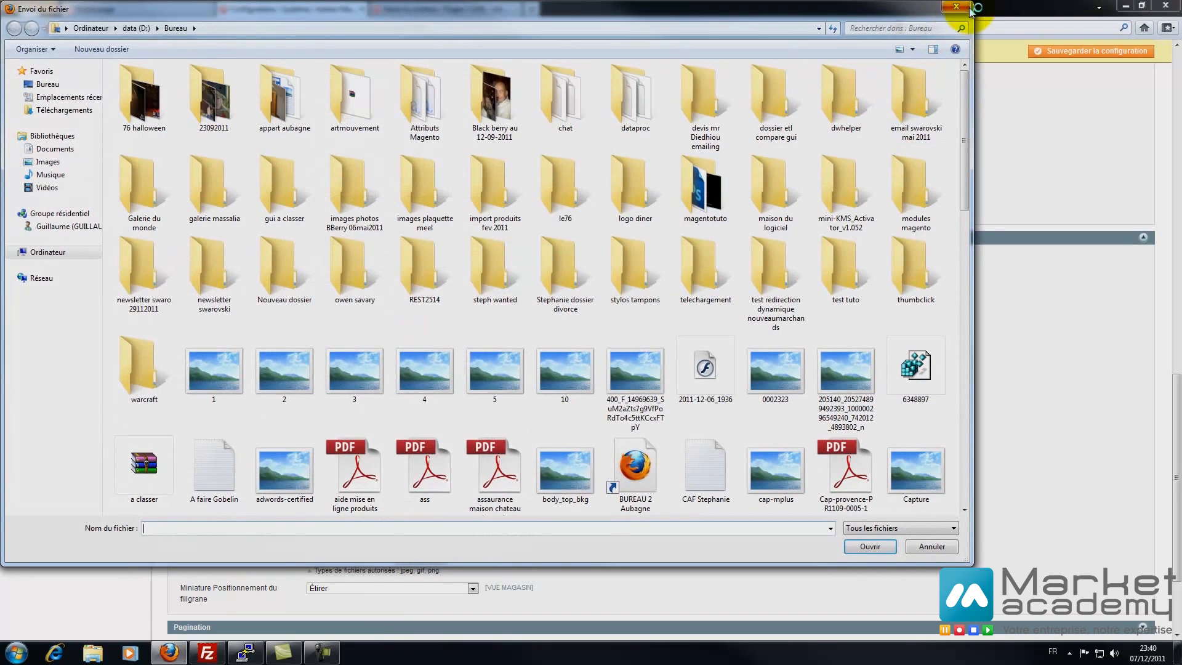
pyautogui.click(962, 9)
pyautogui.scroll(-4, 158, 507)
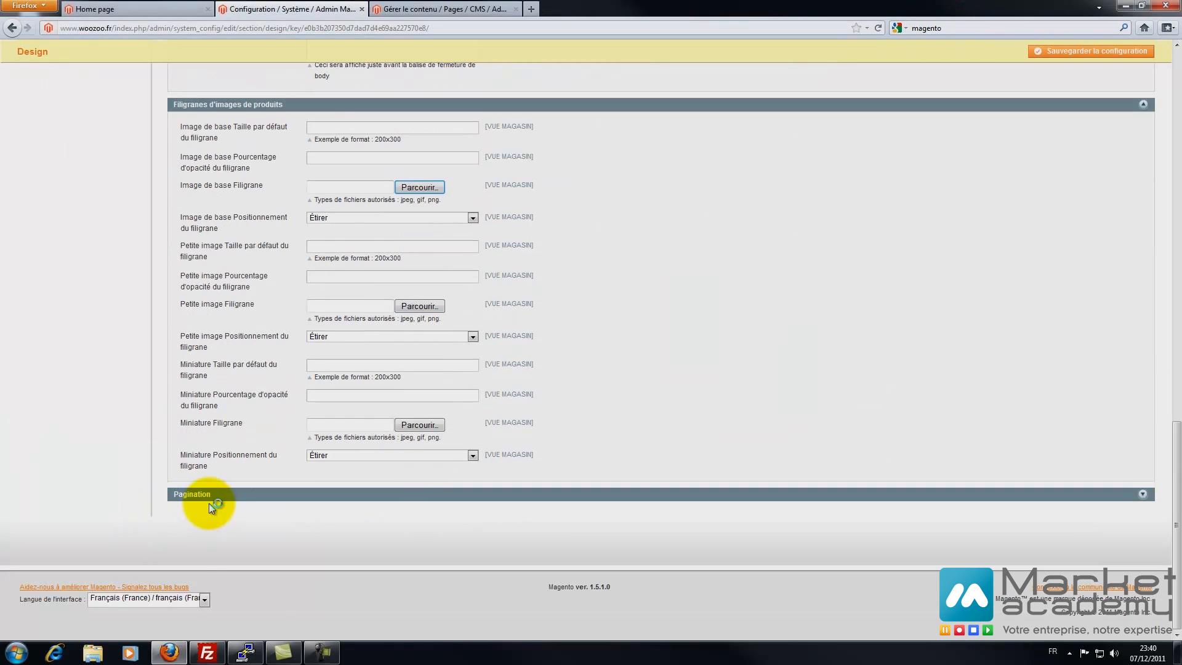
# - Review the Pagination settings and save the Design configuration
pyautogui.click(171, 493)
pyautogui.scroll(-3, 98, 507)
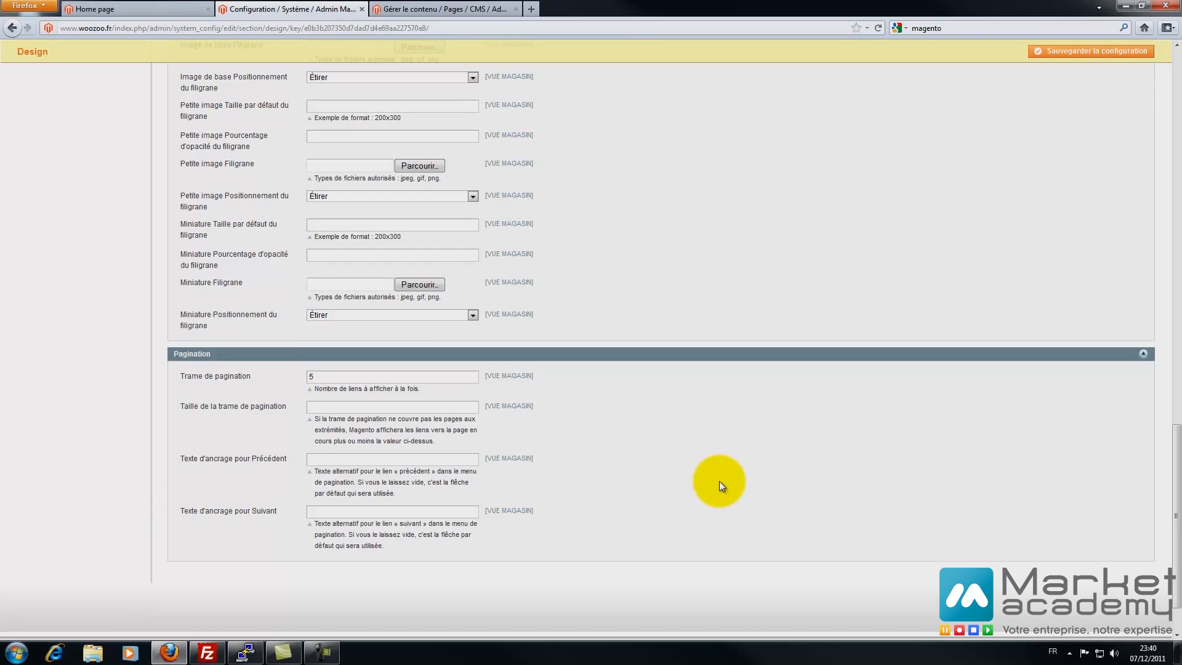
pyautogui.scroll(15, 720, 484)
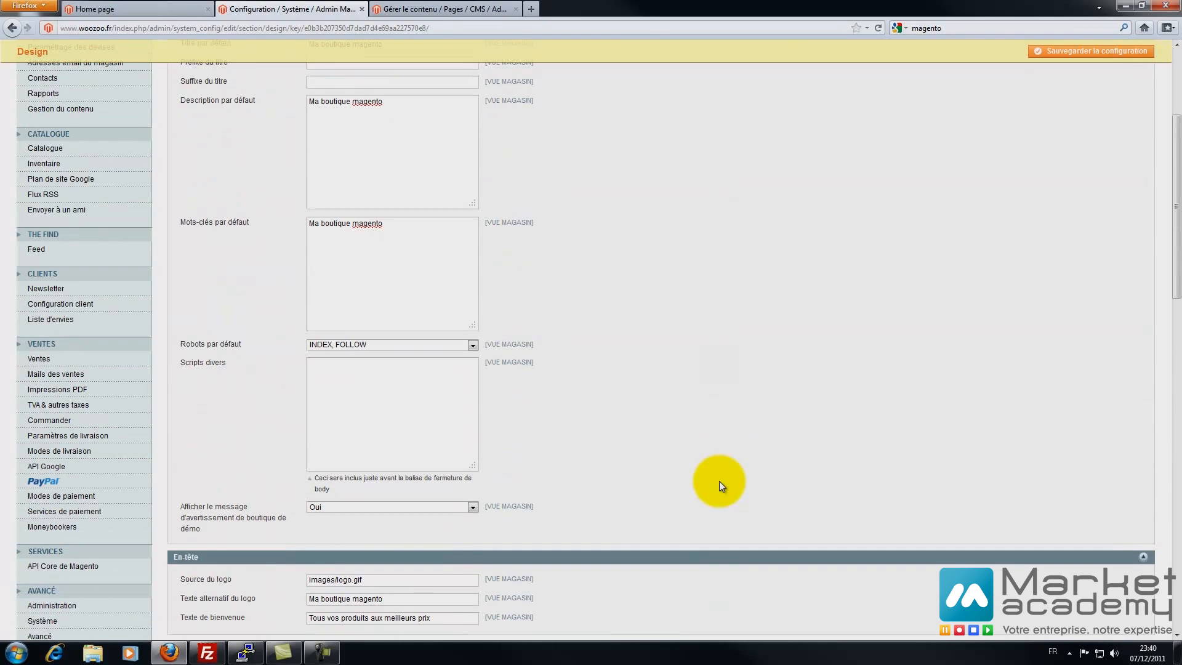
pyautogui.click(1068, 54)
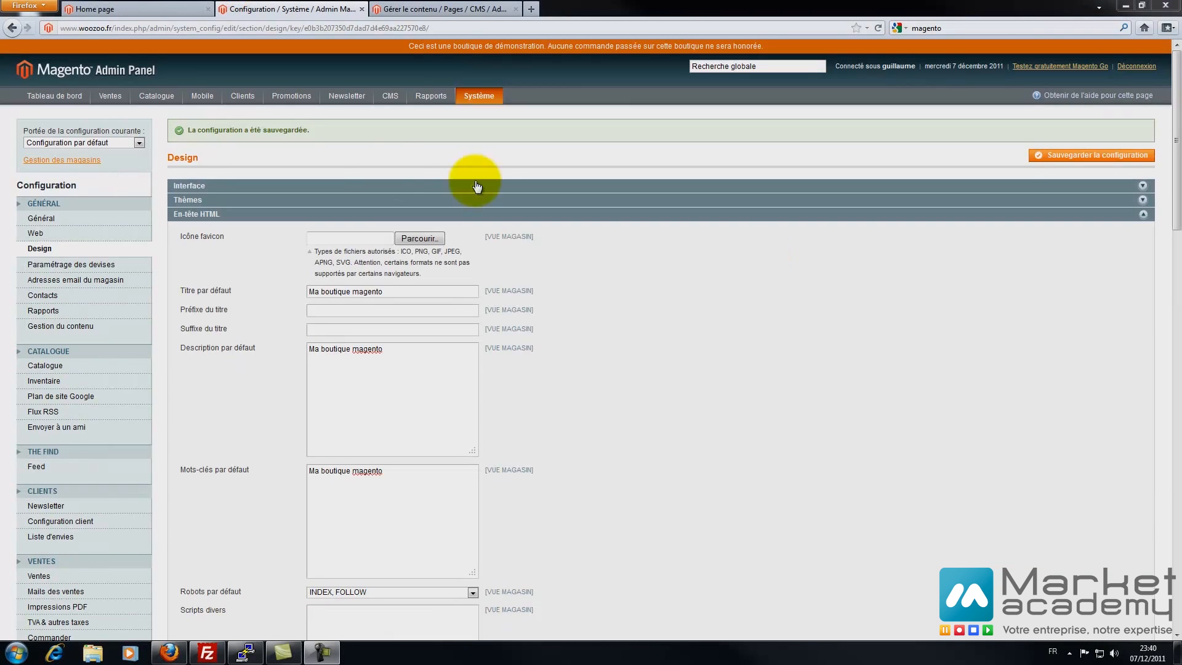
# - Check the demo store notice and design changes on the storefront
pyautogui.moveTo(408, 46); pyautogui.dragTo(770, 43)
pyautogui.click(187, 9)
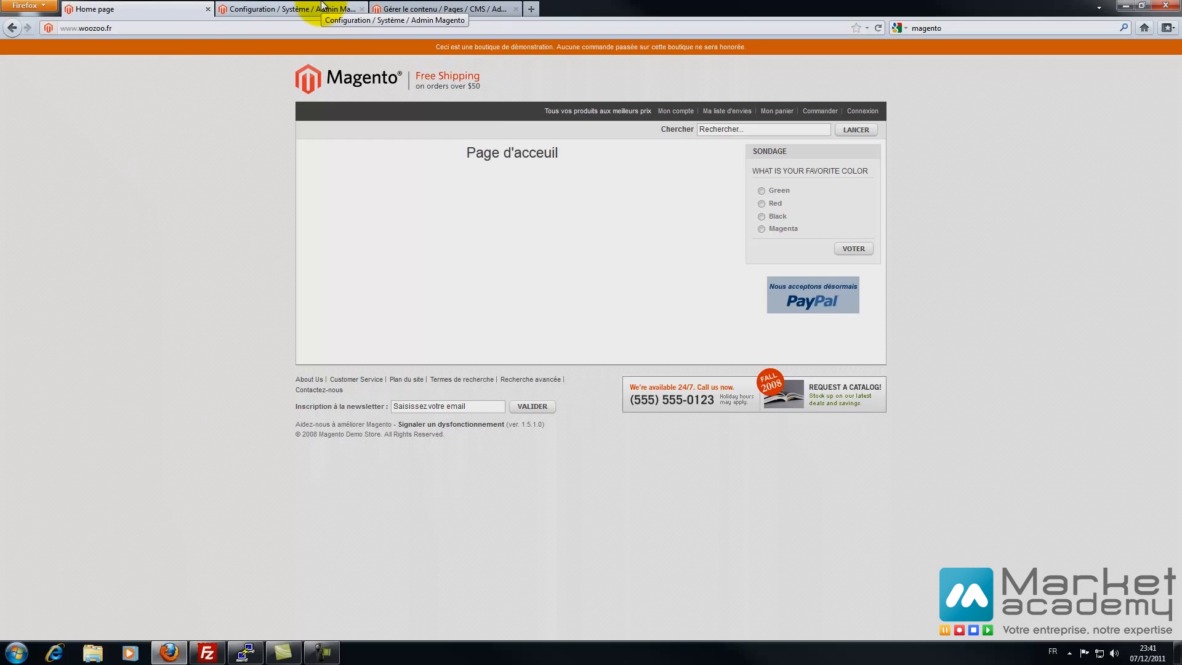
pyautogui.click(321, 7)
# - Review currency options, Webservicex and scheduled import settings, then save the euro currency configuration
pyautogui.click(71, 264)
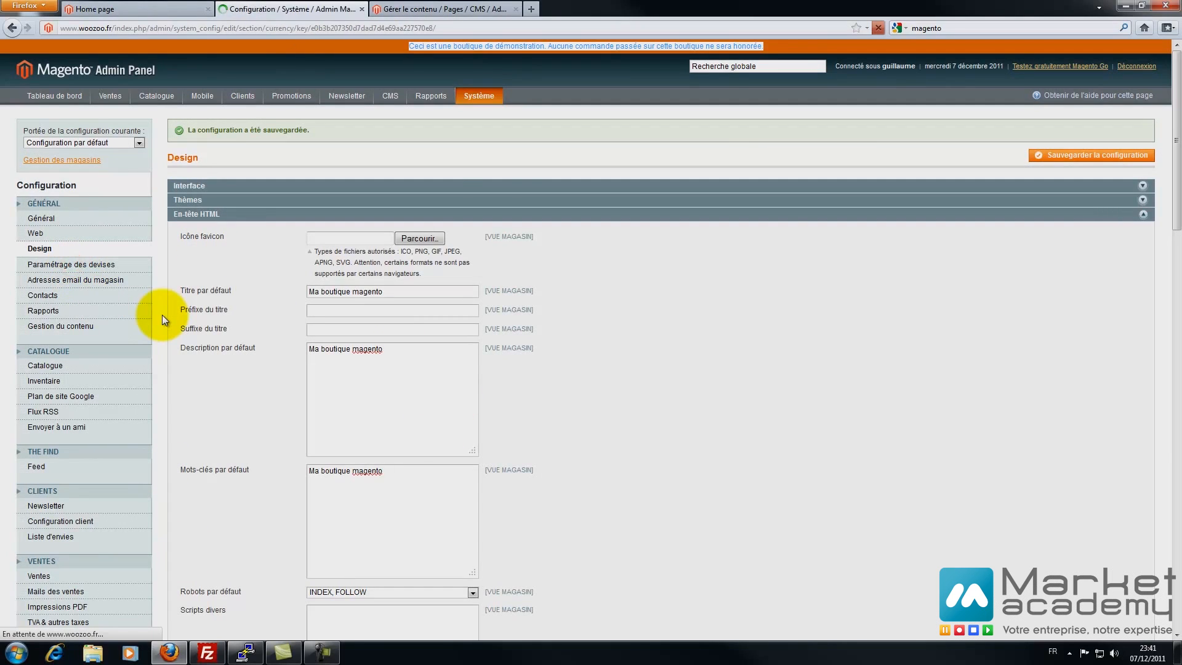
pyautogui.click(211, 158)
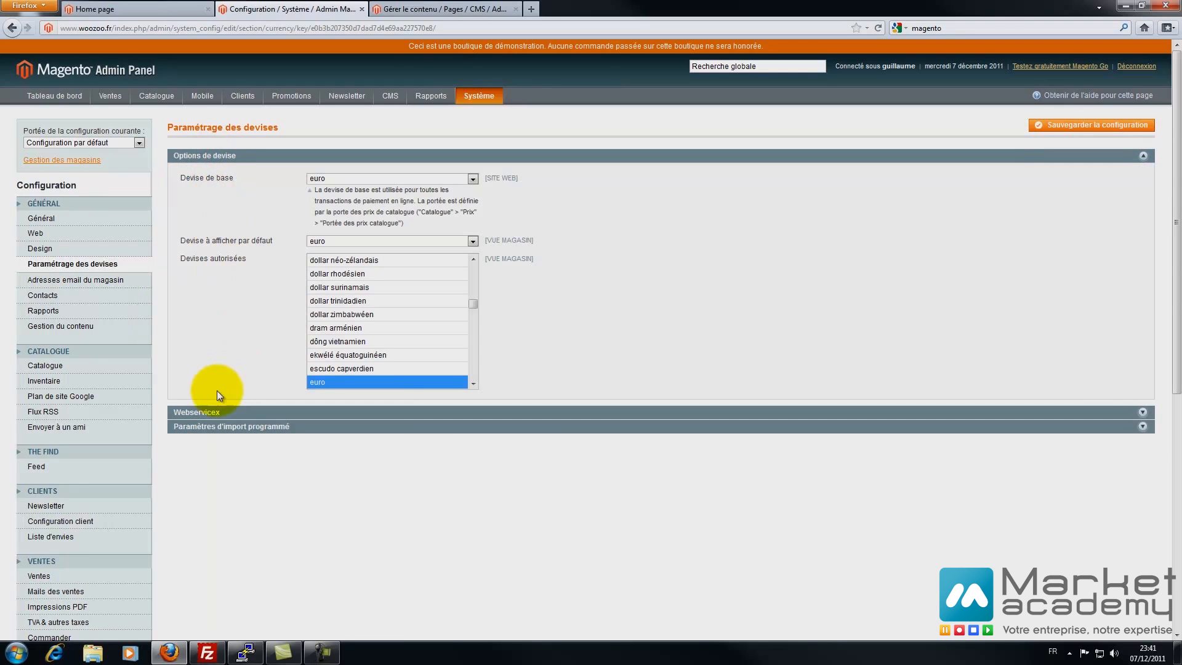
pyautogui.click(211, 409)
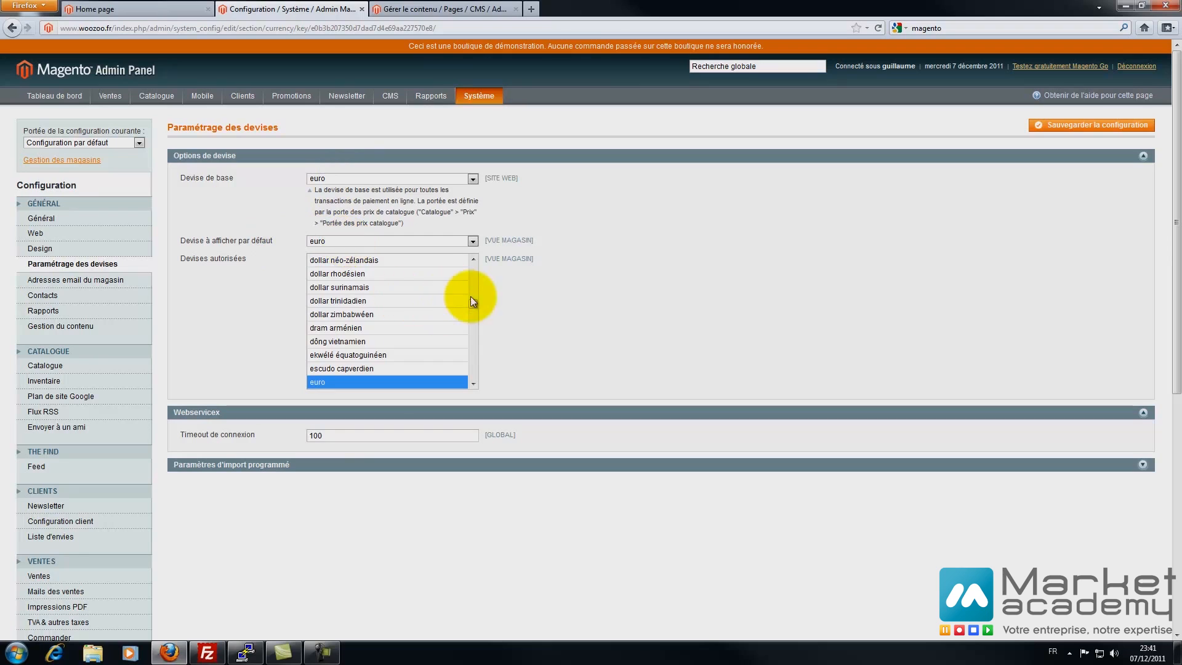
pyautogui.moveTo(474, 304)
pyautogui.mouseDown()
pyautogui.moveTo(473, 320)
pyautogui.moveTo(475, 305)
pyautogui.mouseUp()
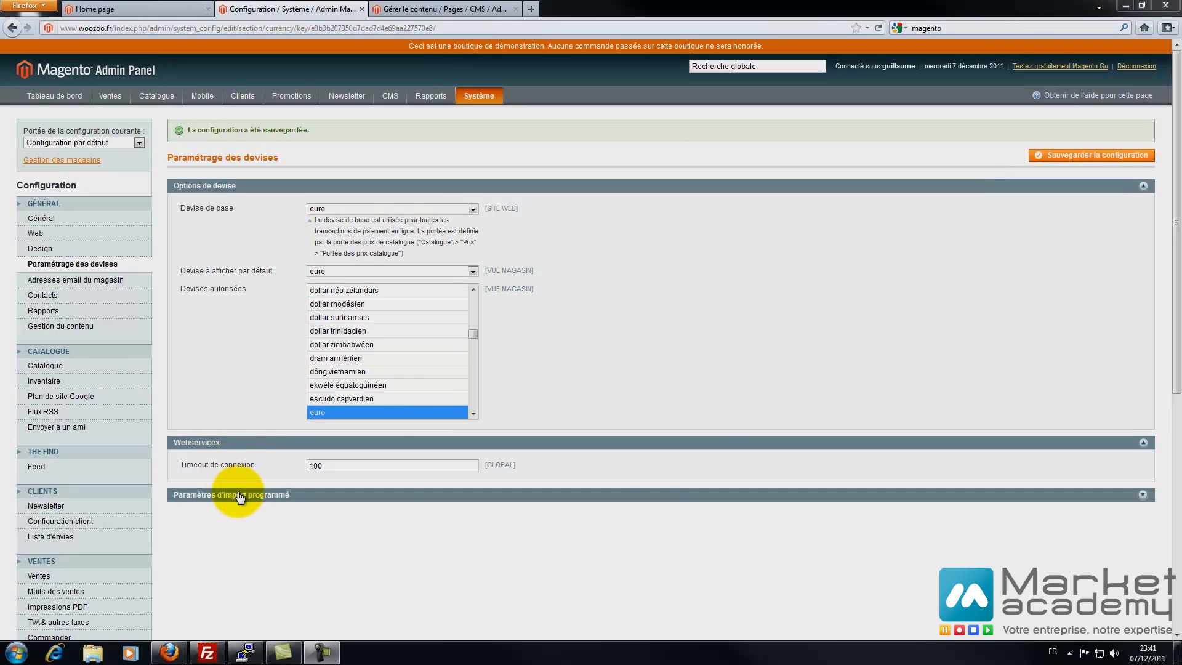
pyautogui.click(240, 495)
pyautogui.scroll(-1, 213, 492)
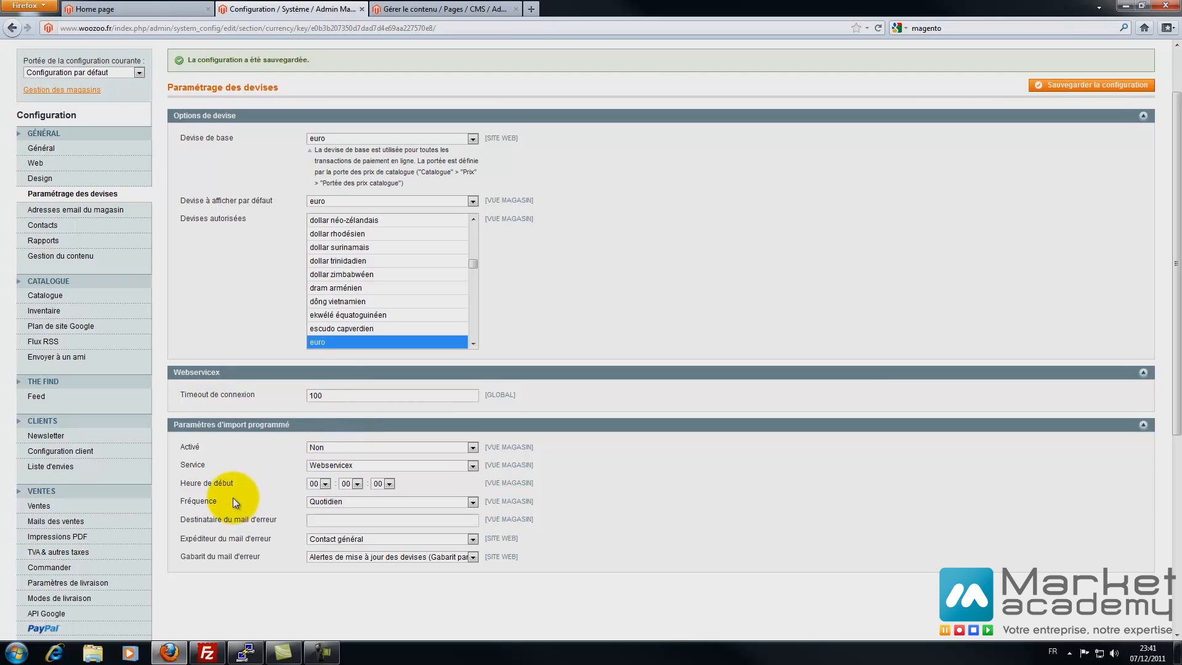
pyautogui.click(1062, 85)
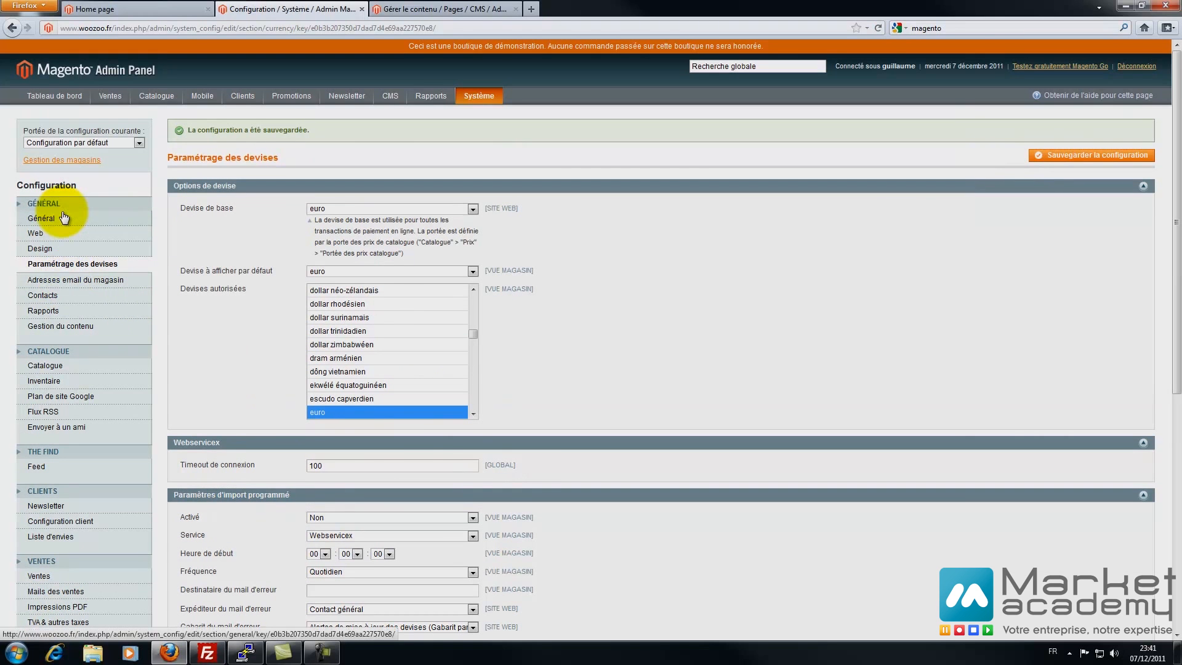
pyautogui.click(60, 280)
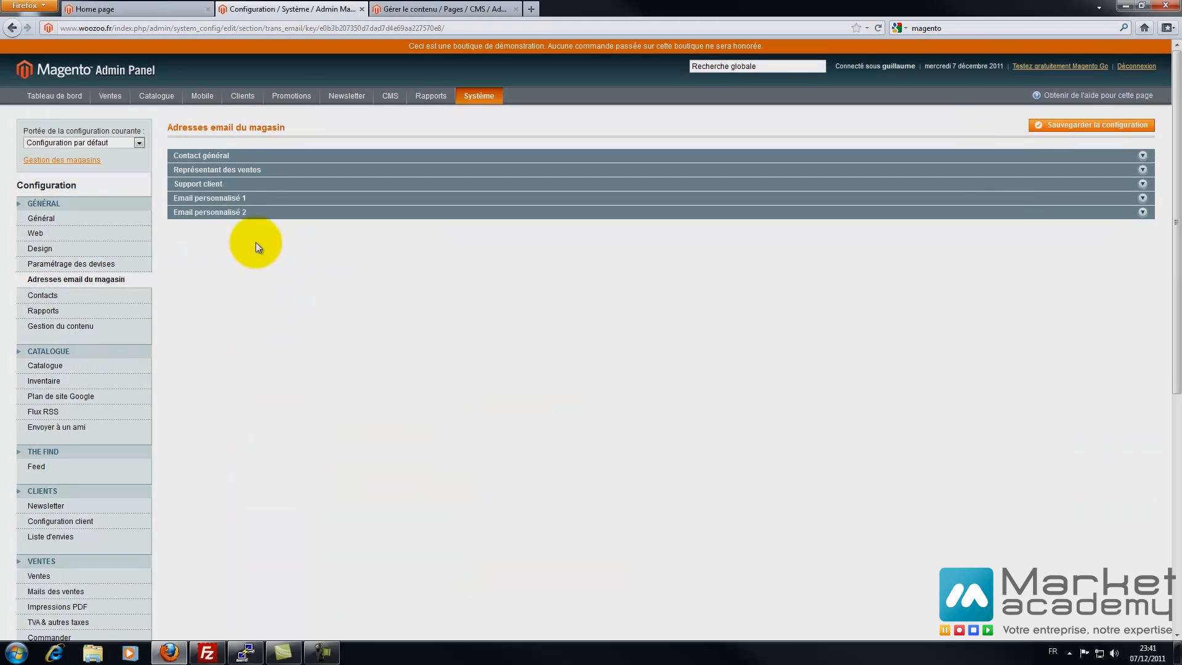
# - Name the Contact général sender Ma boutique Woozoo and enter the store's e-mail address
pyautogui.click(222, 157)
pyautogui.moveTo(348, 179); pyautogui.dragTo(253, 178)
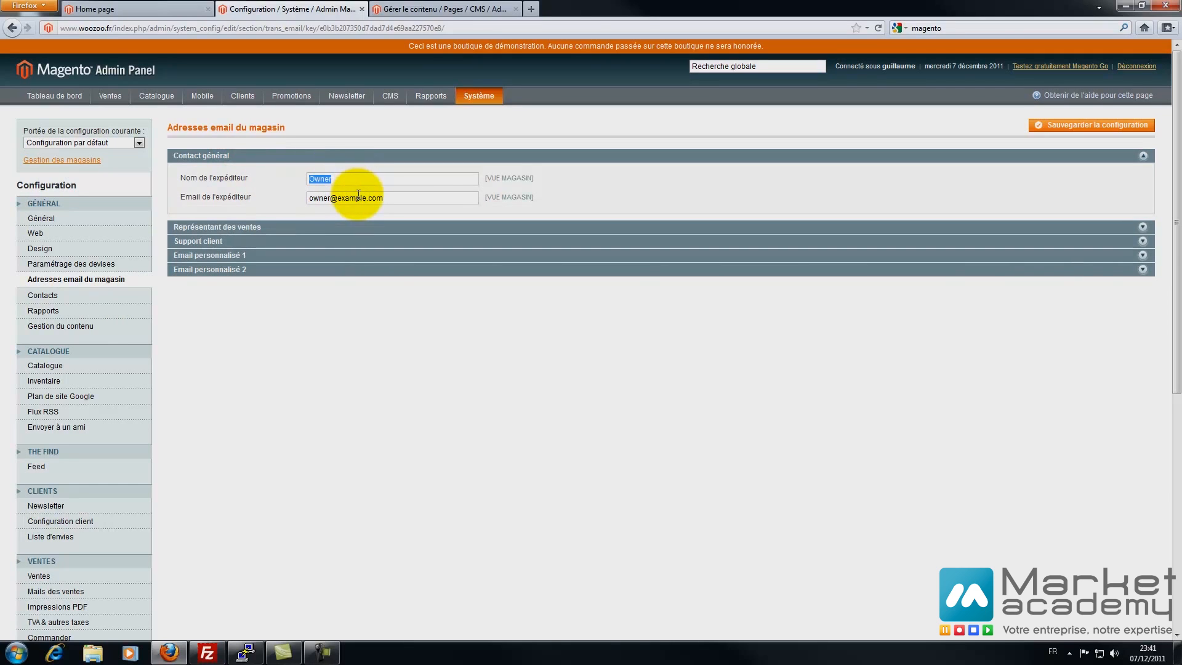
pyautogui.write('Ma boutqiue')
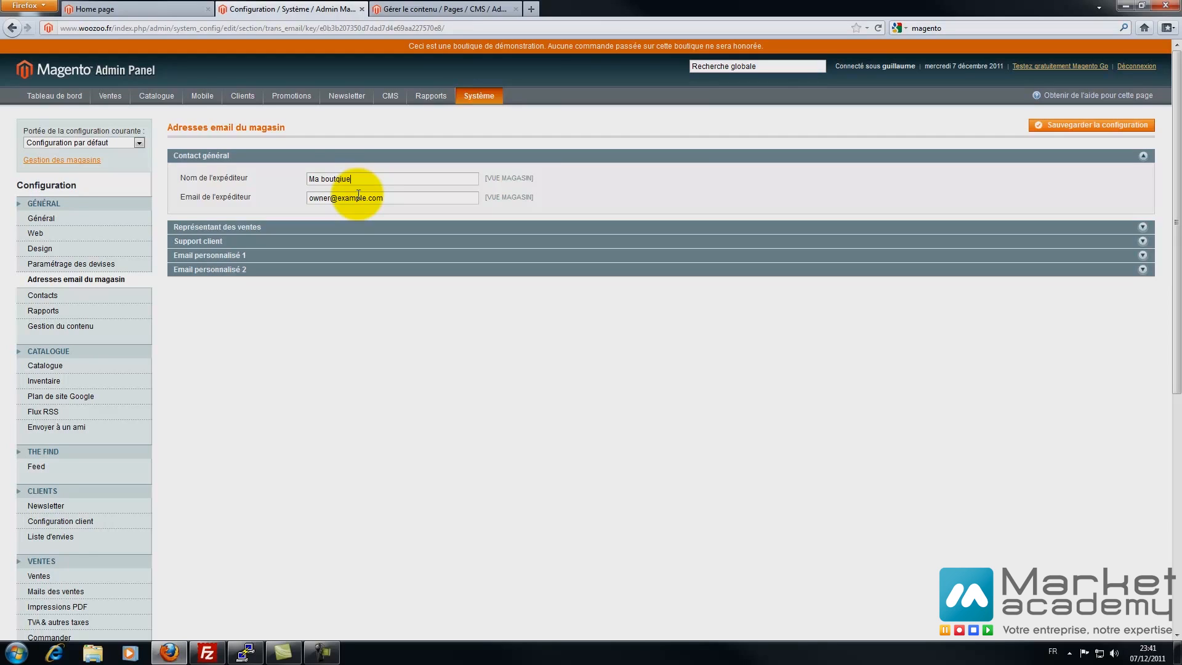
pyautogui.write('qiu')
pyautogui.write('ique Woozoo')
pyautogui.moveTo(416, 198); pyautogui.dragTo(47, 179)
pyautogui.write('c')
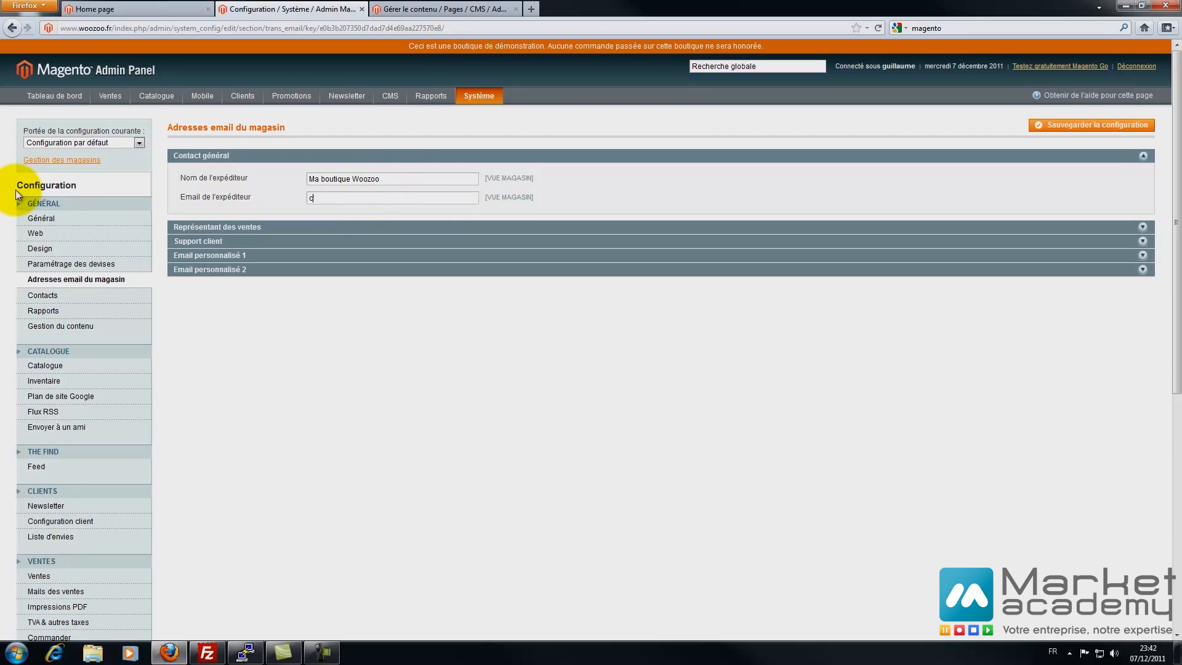
pyautogui.press('BackSpace')
pyautogui.press('BackSpace')
pyautogui.press('BackSpace')
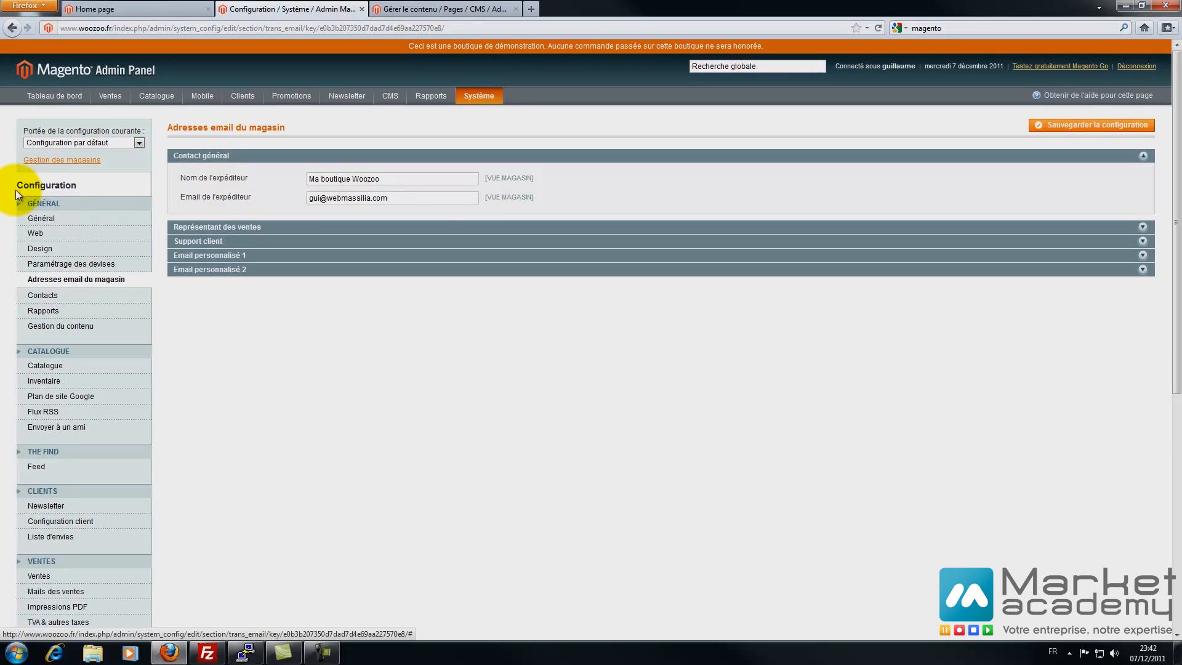
# - Rename the Sales, Support, Custom 1 and Custom 2 senders to Ma boutique Woozoo
pyautogui.click(202, 227)
pyautogui.click(200, 298)
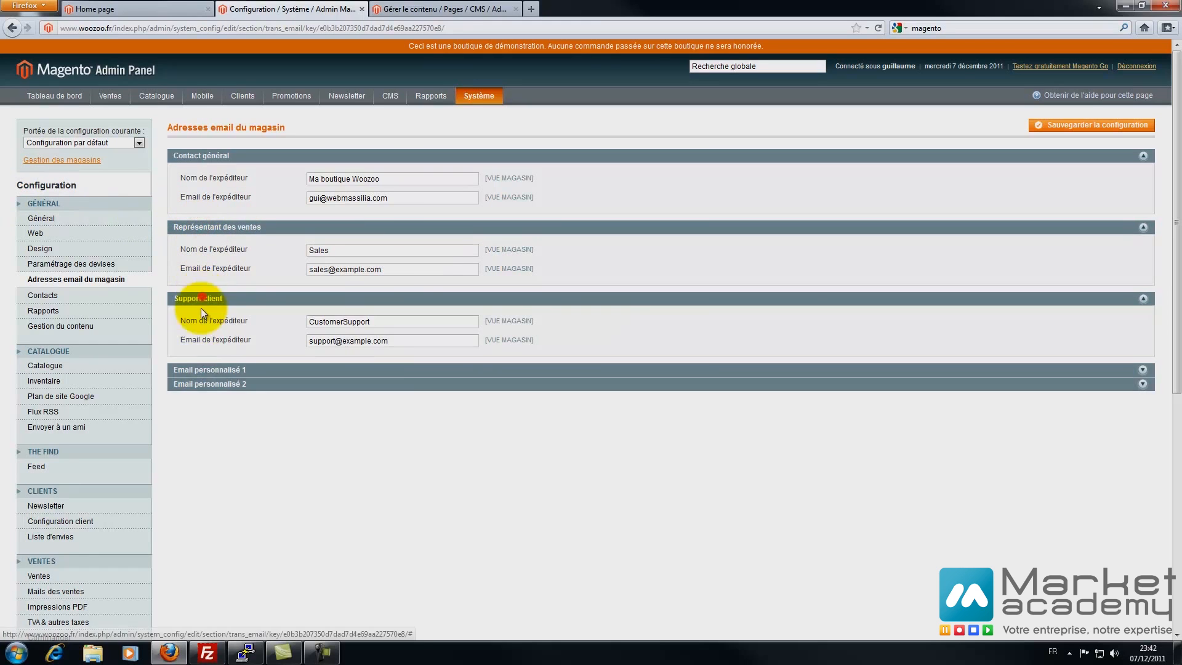
pyautogui.click(204, 369)
pyautogui.click(200, 440)
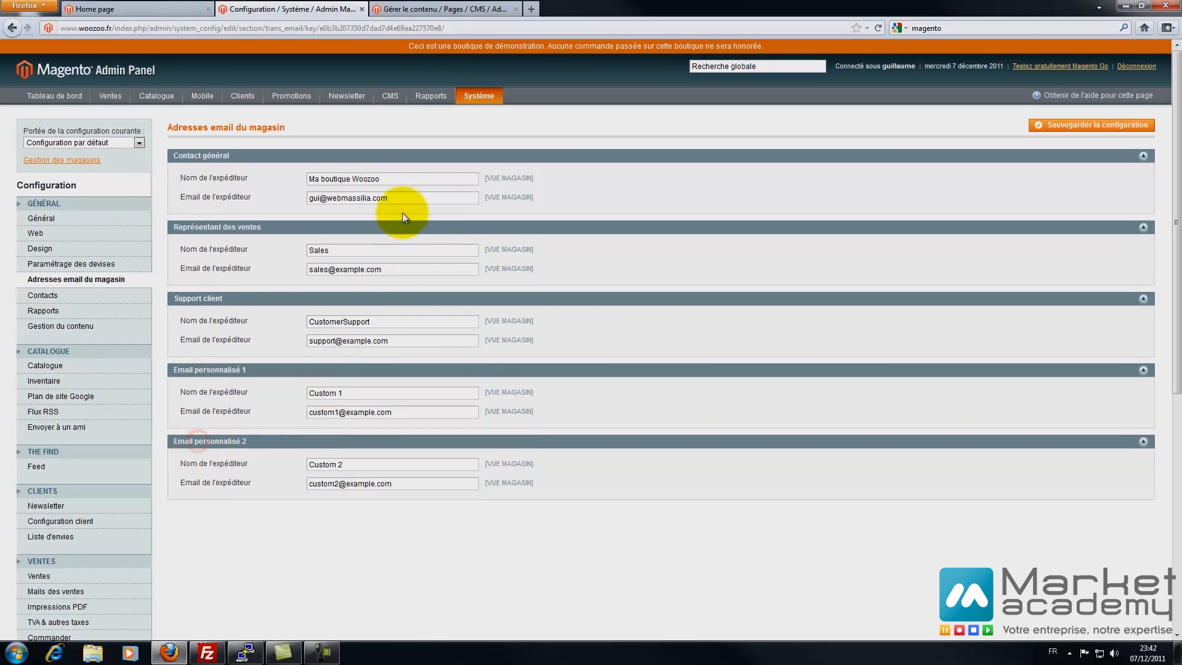
pyautogui.moveTo(406, 177); pyautogui.dragTo(111, 175)
pyautogui.hotkey('ctrl', 'c')
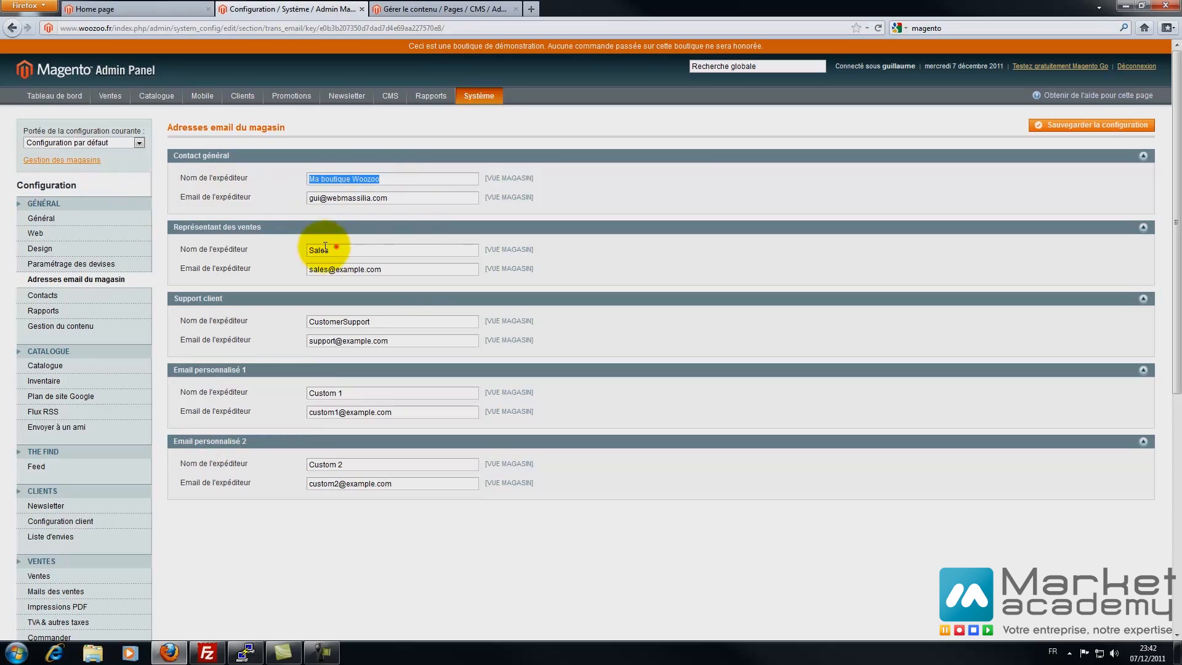
pyautogui.moveTo(325, 246); pyautogui.dragTo(307, 249)
pyautogui.hotkey('ctrl', 'v')
pyautogui.moveTo(395, 322); pyautogui.dragTo(308, 321)
pyautogui.hotkey('ctrl', 'v')
pyautogui.moveTo(357, 392); pyautogui.dragTo(289, 383)
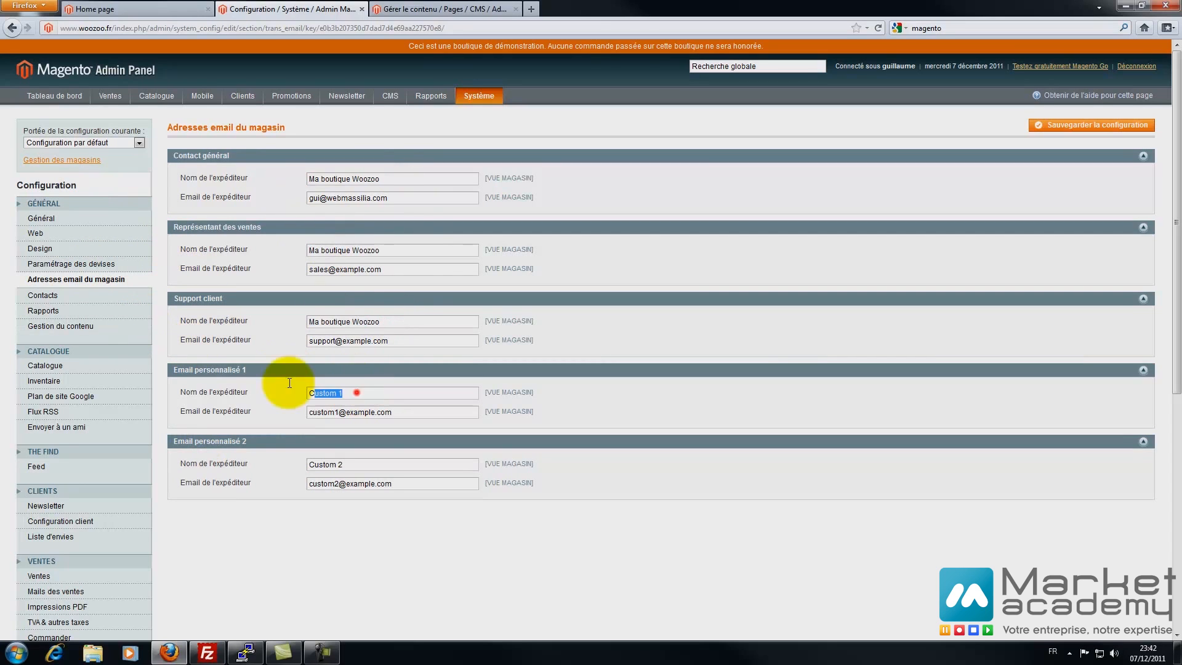
pyautogui.hotkey('ctrl', 'v')
pyautogui.moveTo(361, 464); pyautogui.dragTo(294, 467)
pyautogui.hotkey('ctrl', 'v')
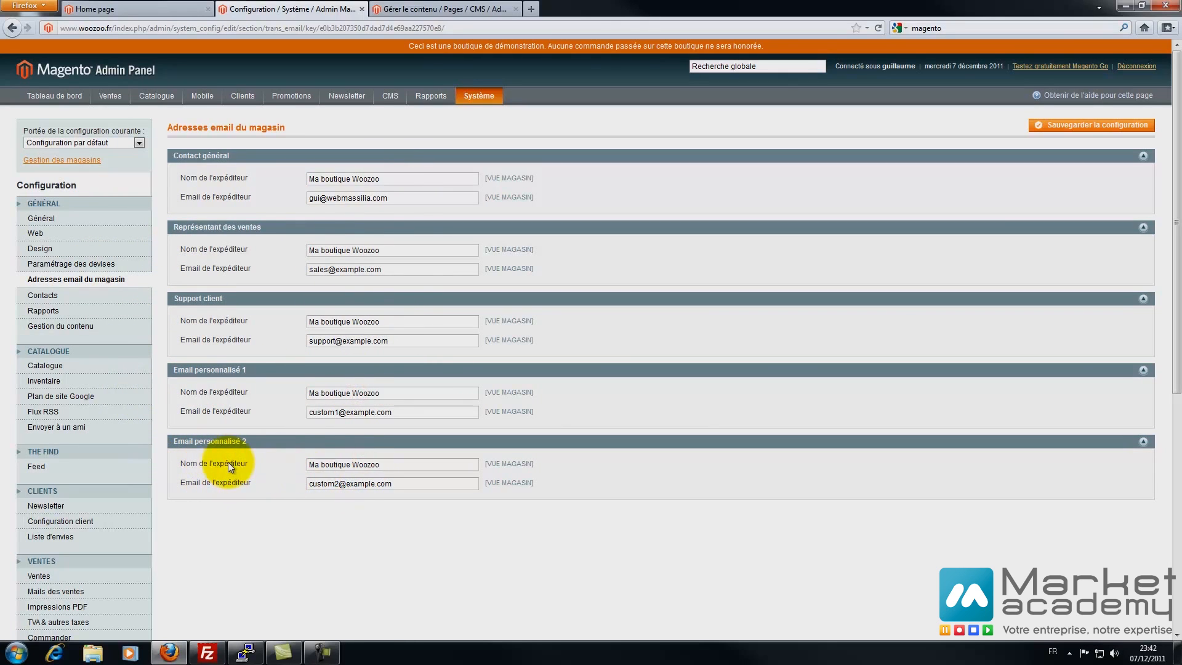
# - Give the four remaining senders the store's e-mail address and save the configuration
pyautogui.moveTo(402, 197); pyautogui.dragTo(233, 198)
pyautogui.hotkey('ctrl', 'c')
pyautogui.moveTo(411, 269); pyautogui.dragTo(56, 275)
pyautogui.hotkey('ctrl', 'v')
pyautogui.moveTo(406, 340); pyautogui.dragTo(100, 344)
pyautogui.hotkey('ctrl', 'v')
pyautogui.moveTo(411, 412); pyautogui.dragTo(132, 411)
pyautogui.hotkey('ctrl', 'v')
pyautogui.moveTo(401, 482); pyautogui.dragTo(133, 482)
pyautogui.hotkey('ctrl', 'v')
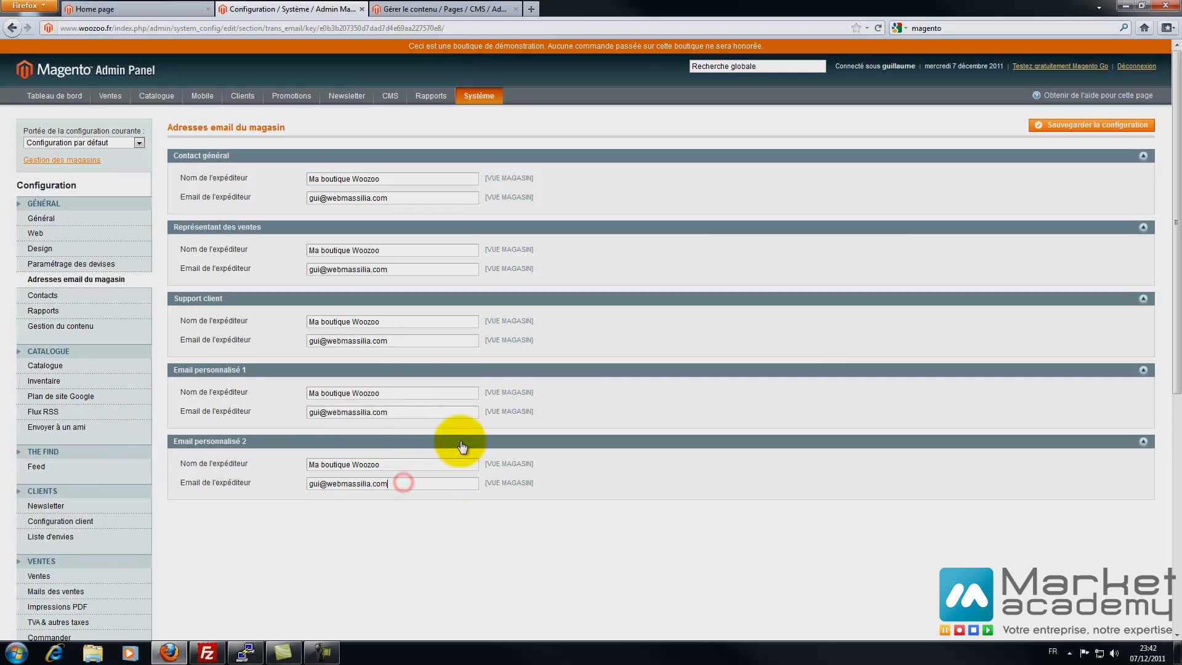
pyautogui.click(1065, 128)
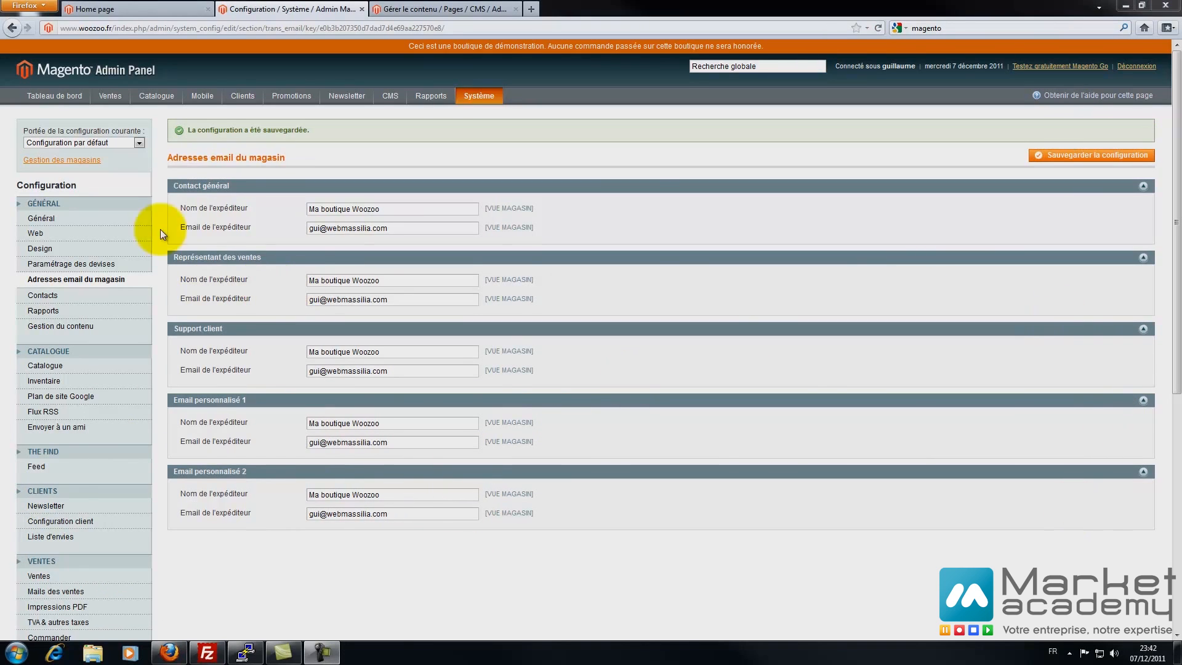
# - Expand the Contacts settings and compare them with the storefront Contactez-nous form
pyautogui.click(43, 294)
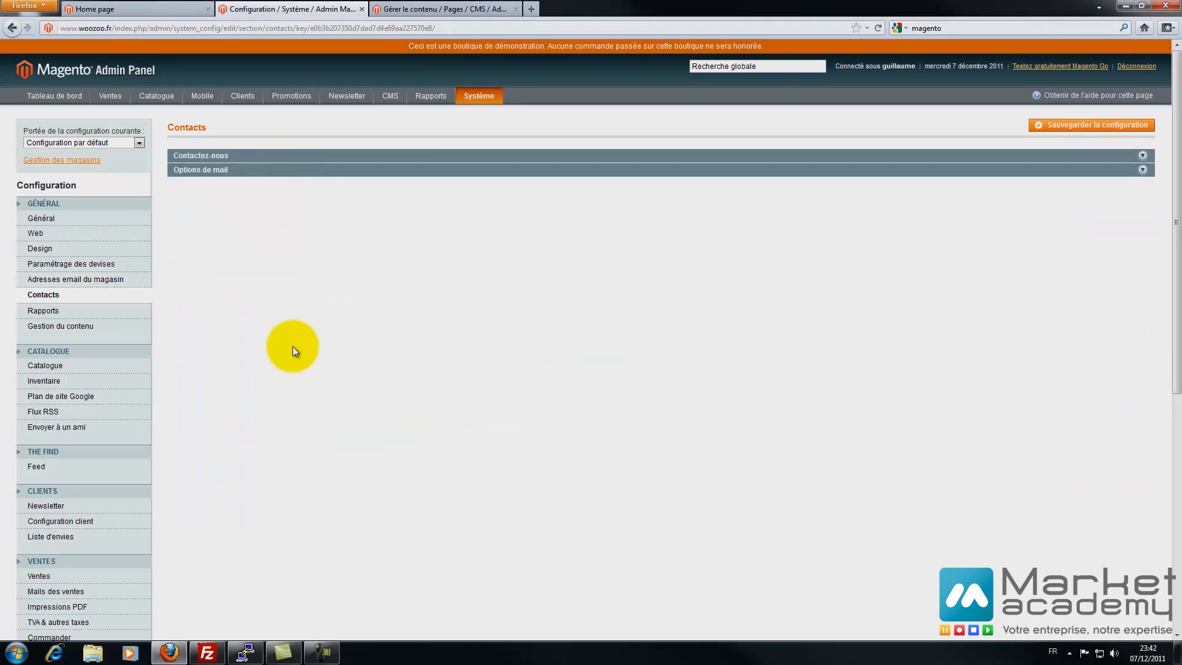
pyautogui.click(223, 155)
pyautogui.click(213, 211)
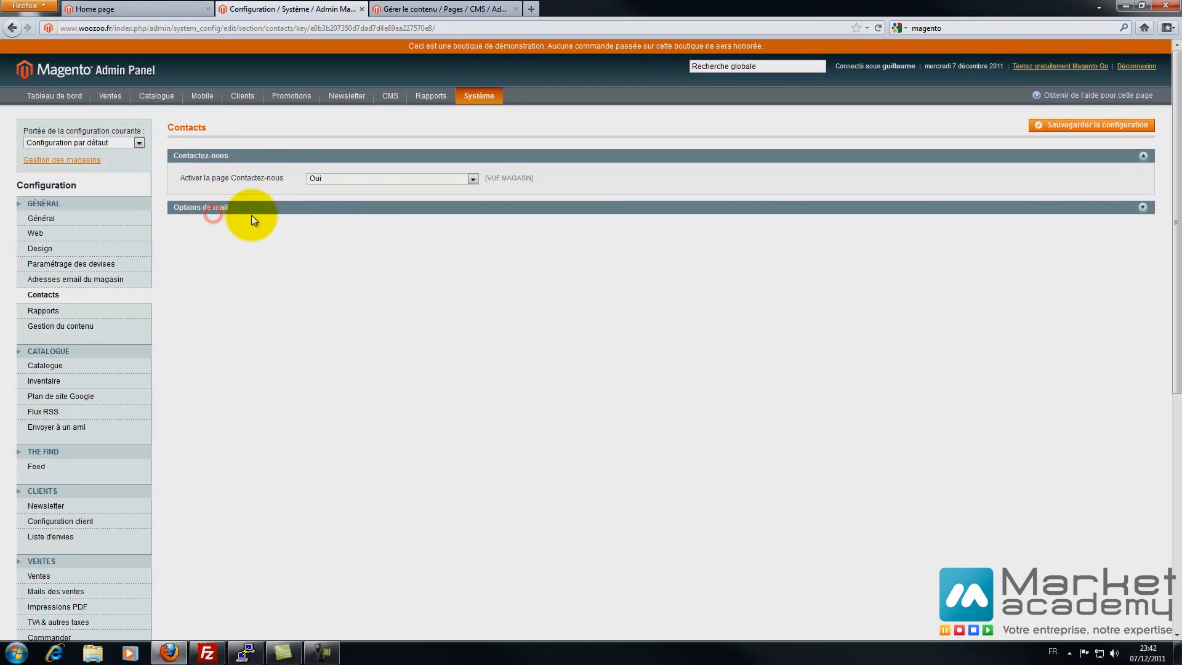
pyautogui.click(140, 6)
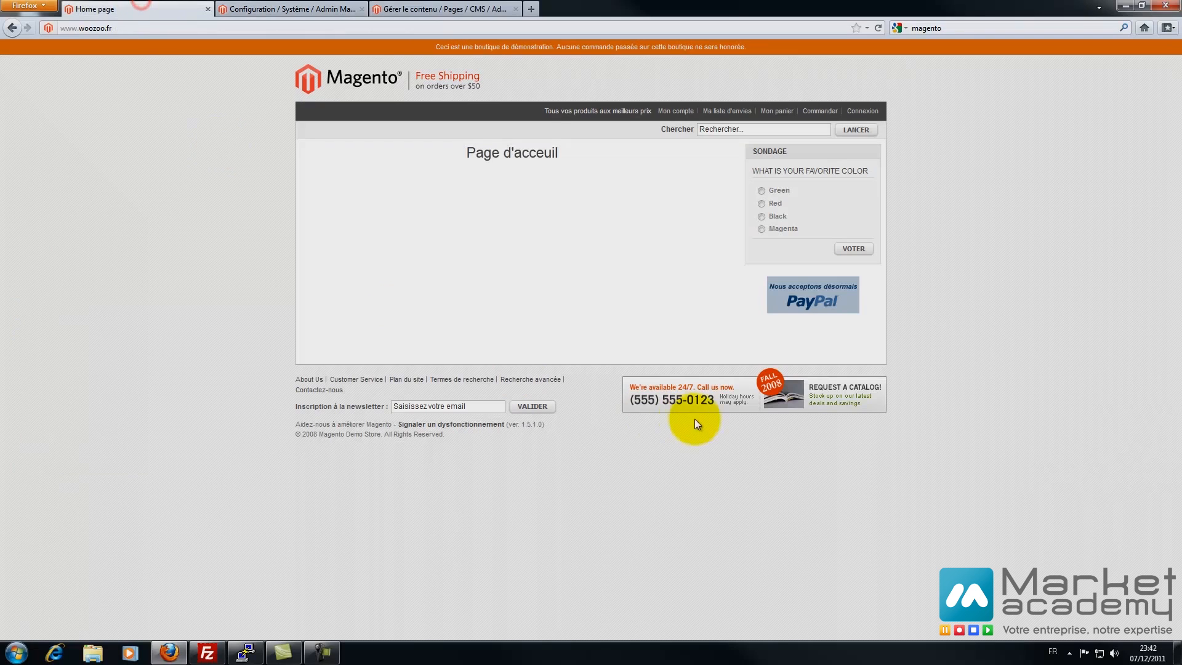
pyautogui.click(334, 389)
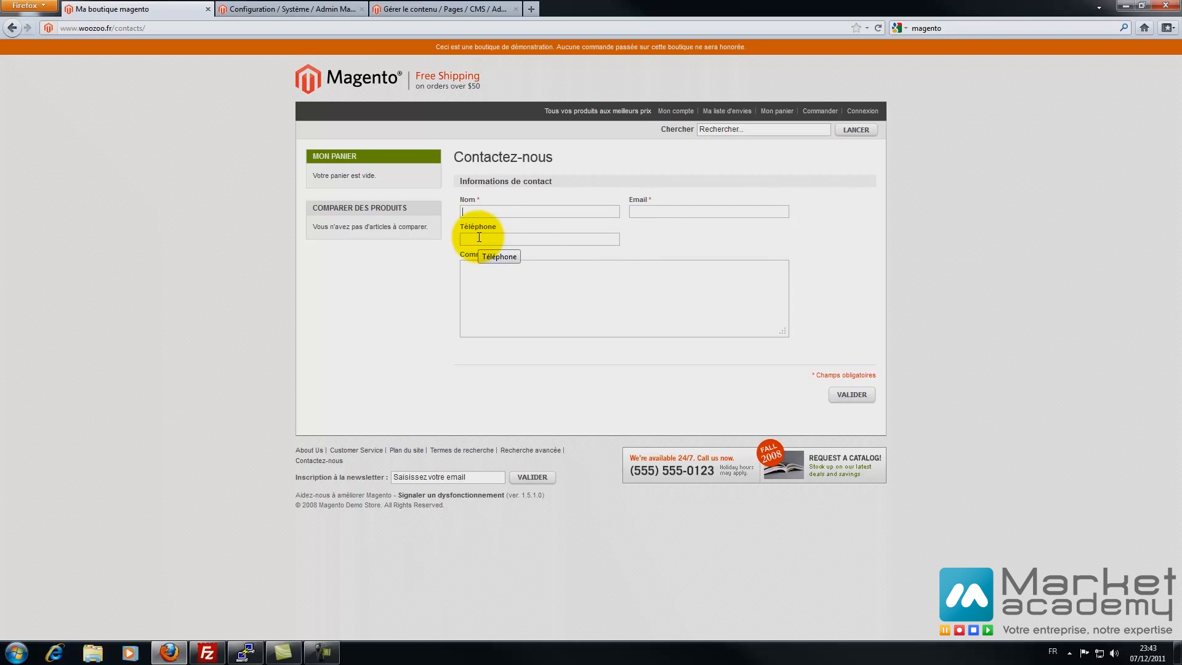
pyautogui.click(316, 9)
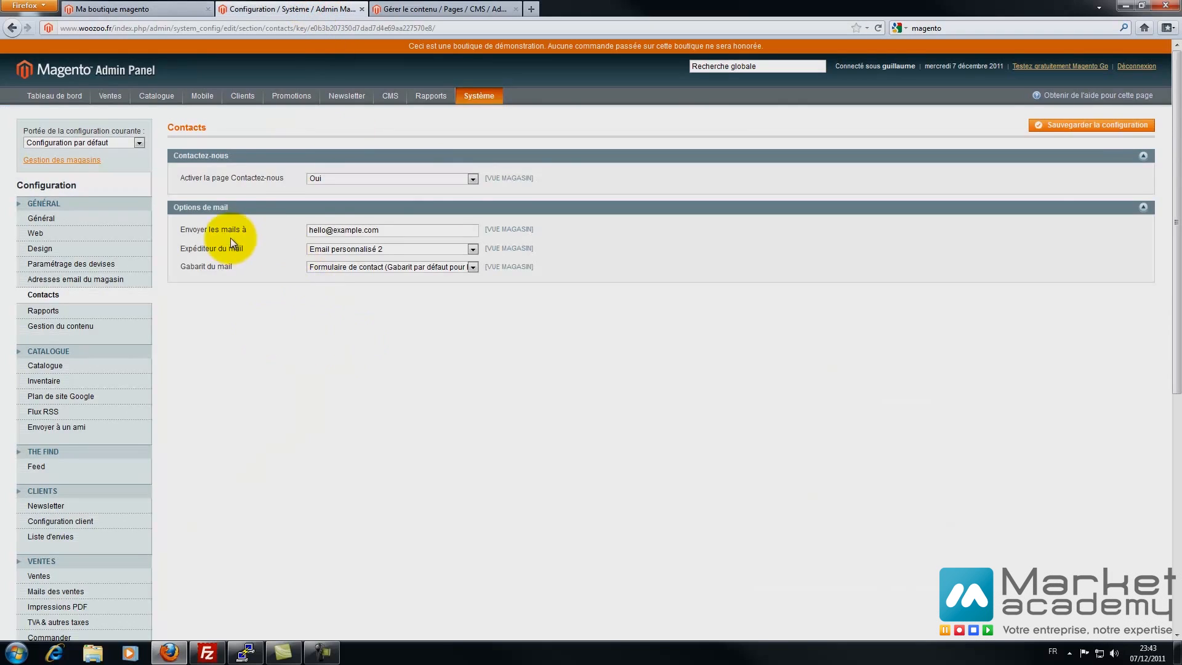
# - Send contact mails to the store's address, keeping sender Email personnalisé 2, and save
pyautogui.tripleClick(392, 232)
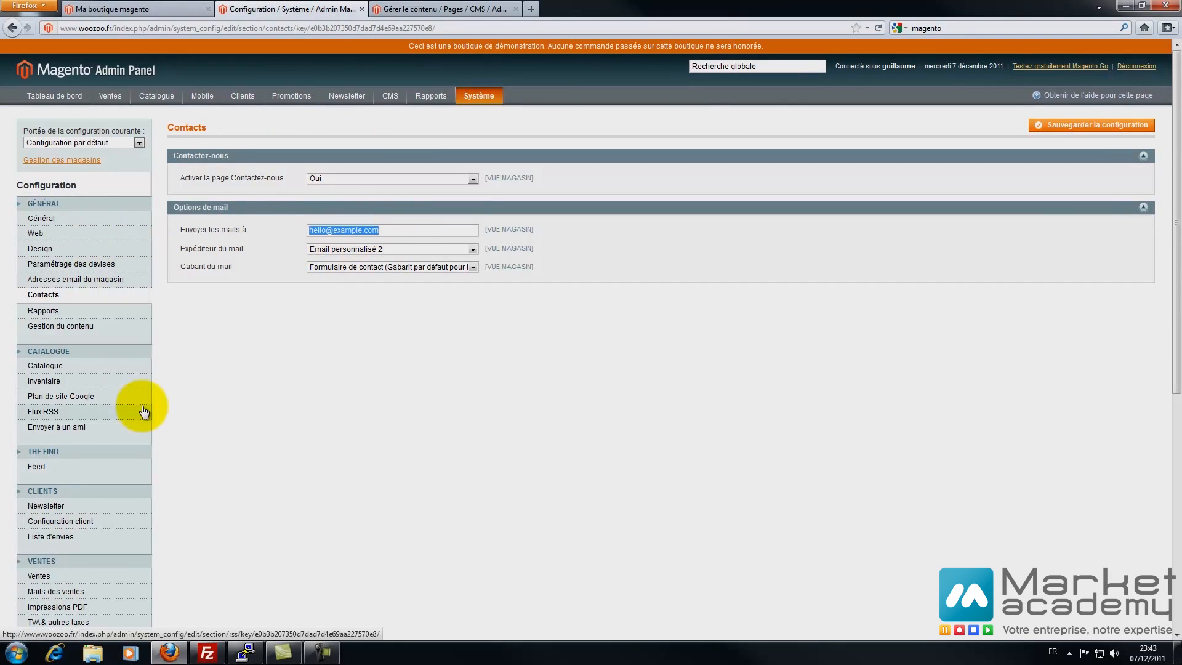
pyautogui.hotkey('ctrl', 'v')
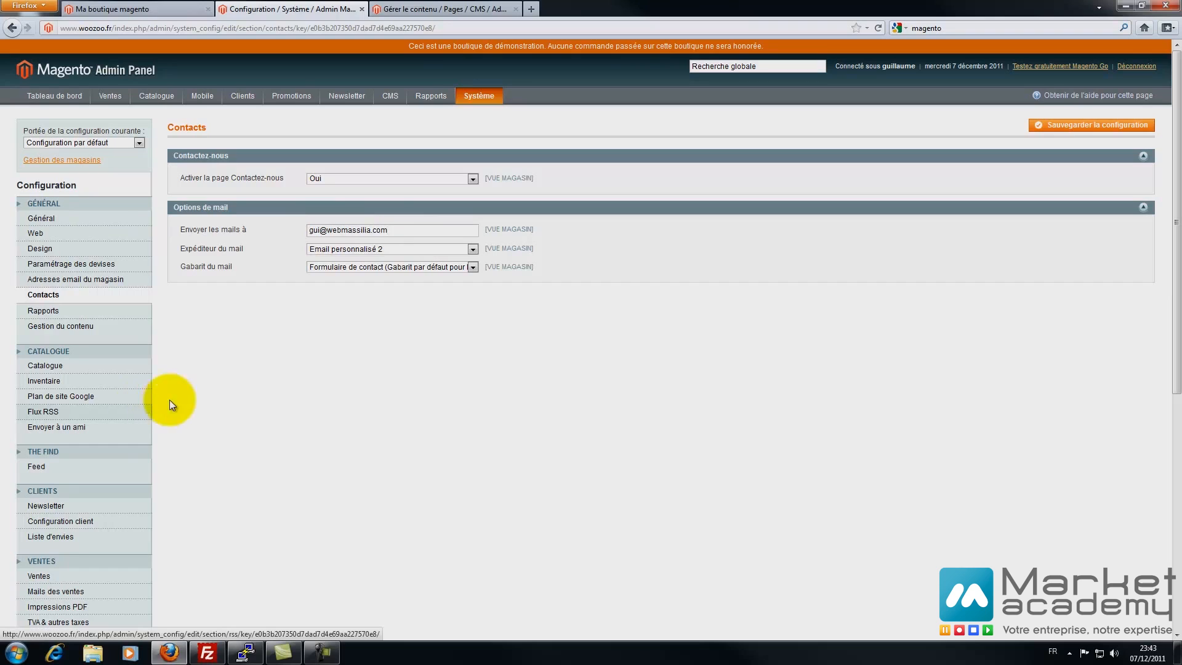
pyautogui.click(372, 248)
pyautogui.click(372, 246)
pyautogui.click(360, 266)
pyautogui.click(359, 266)
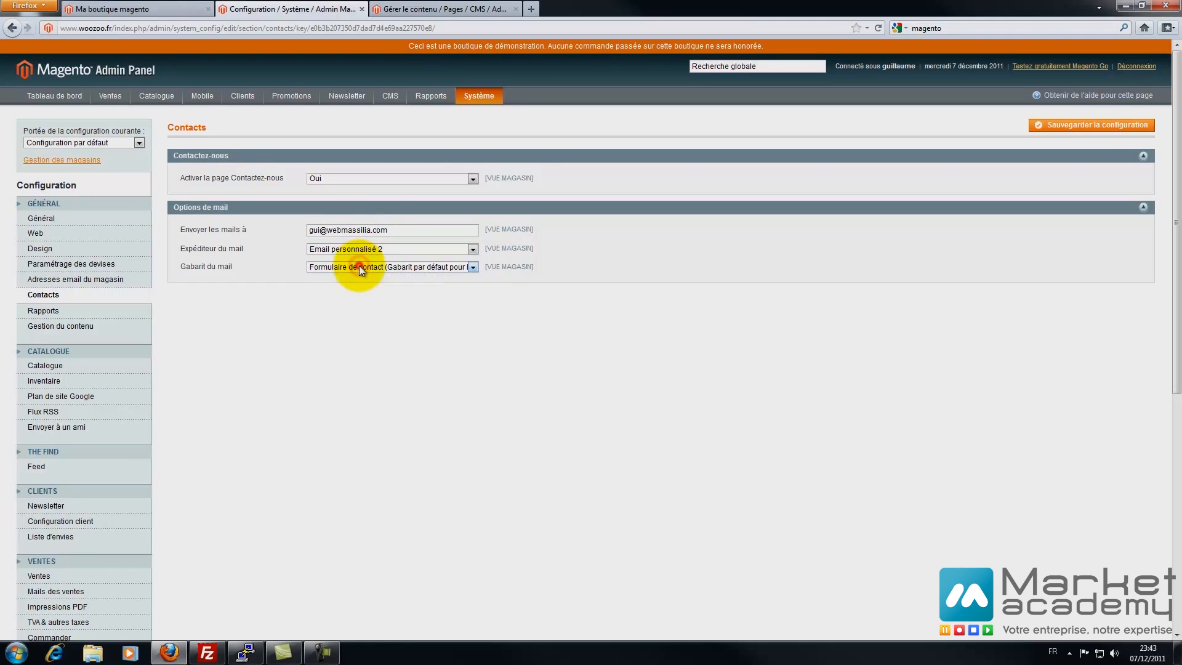
pyautogui.click(1049, 126)
pyautogui.click(55, 318)
pyautogui.click(210, 156)
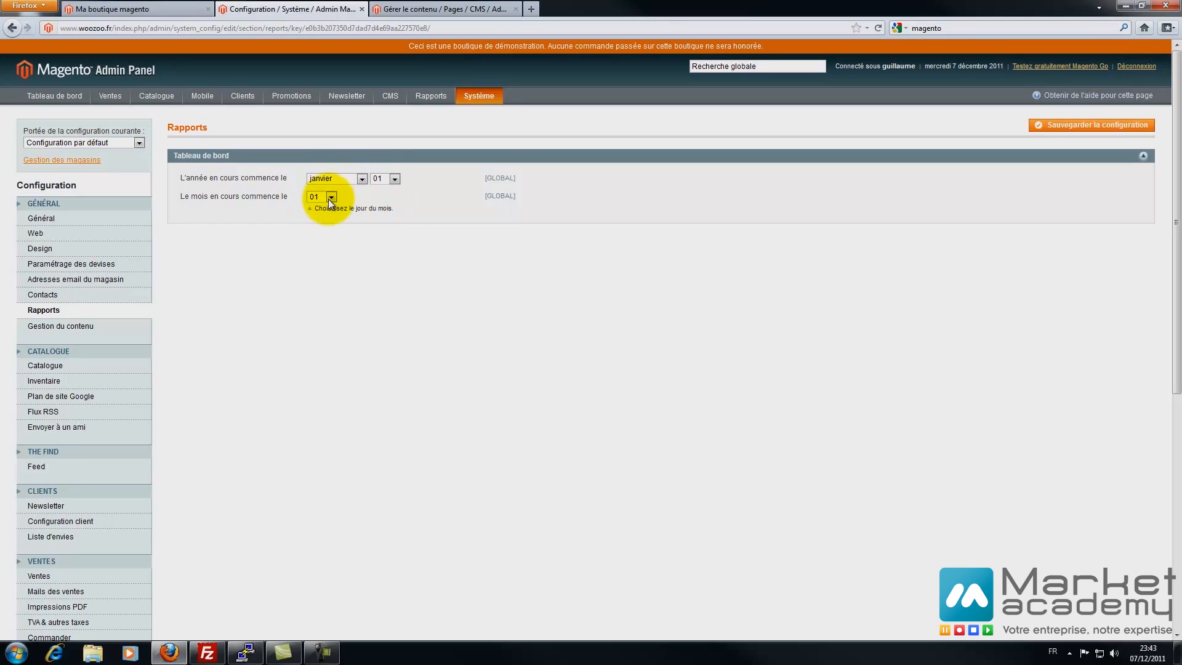
# - Keep the reports year starting janvier 01, then view the Gestion du contenu WYSIWYG options
pyautogui.moveTo(430, 97)
pyautogui.moveTo(437, 135)
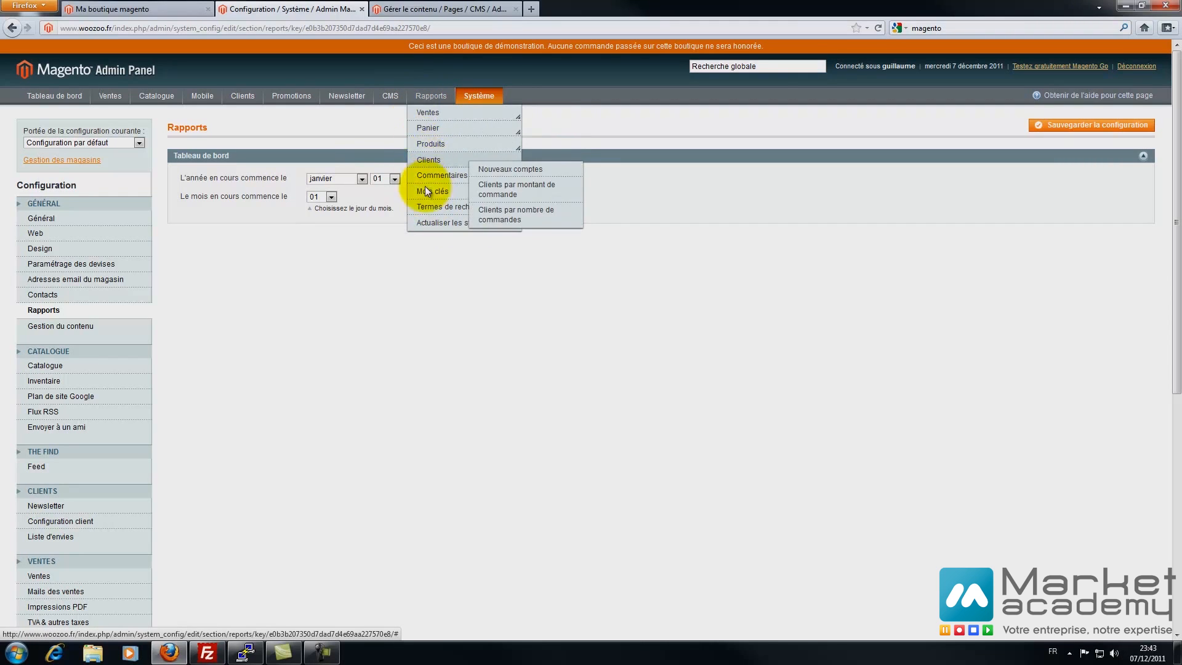
pyautogui.click(355, 182)
pyautogui.click(354, 179)
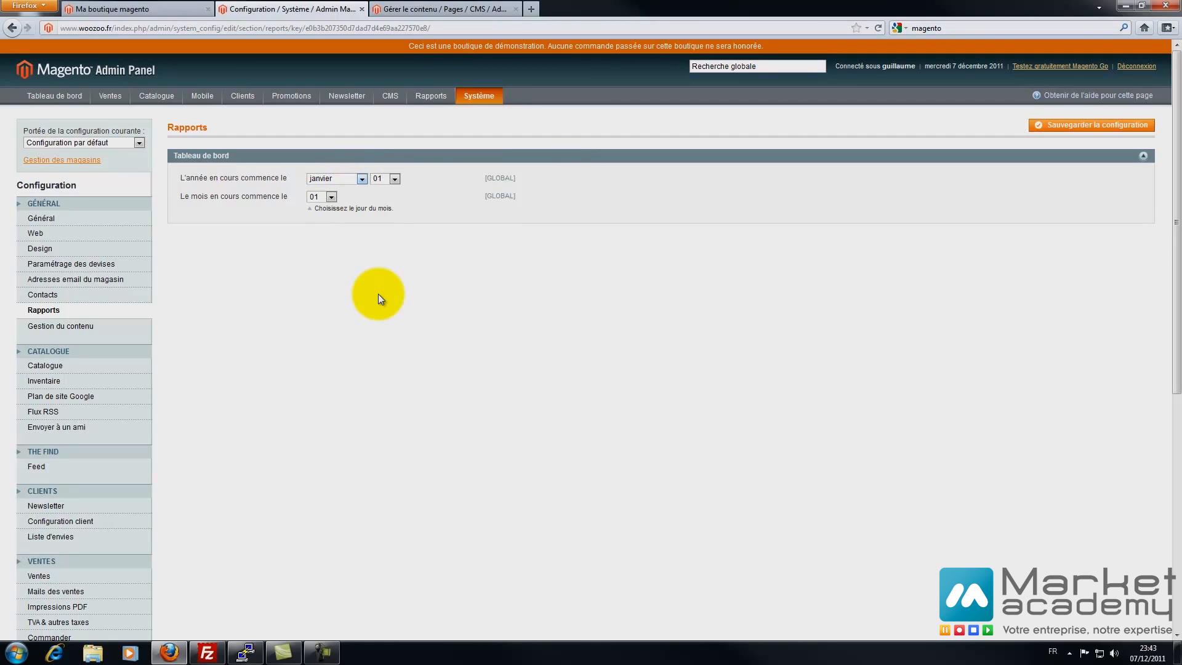
pyautogui.click(88, 328)
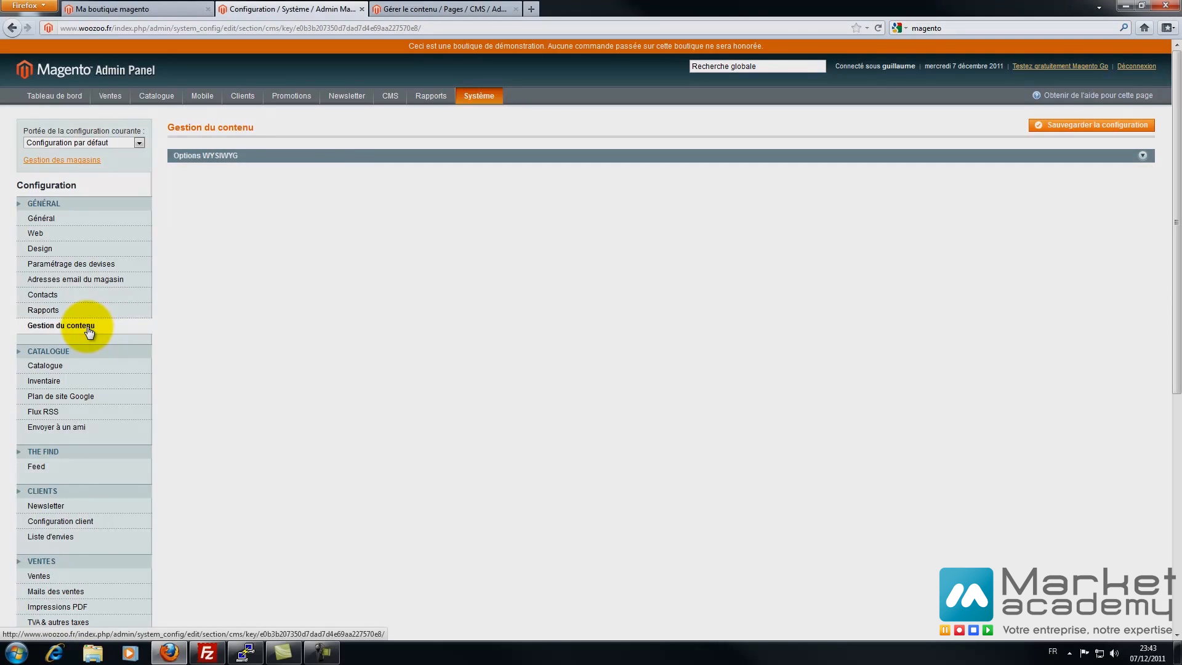
pyautogui.click(240, 156)
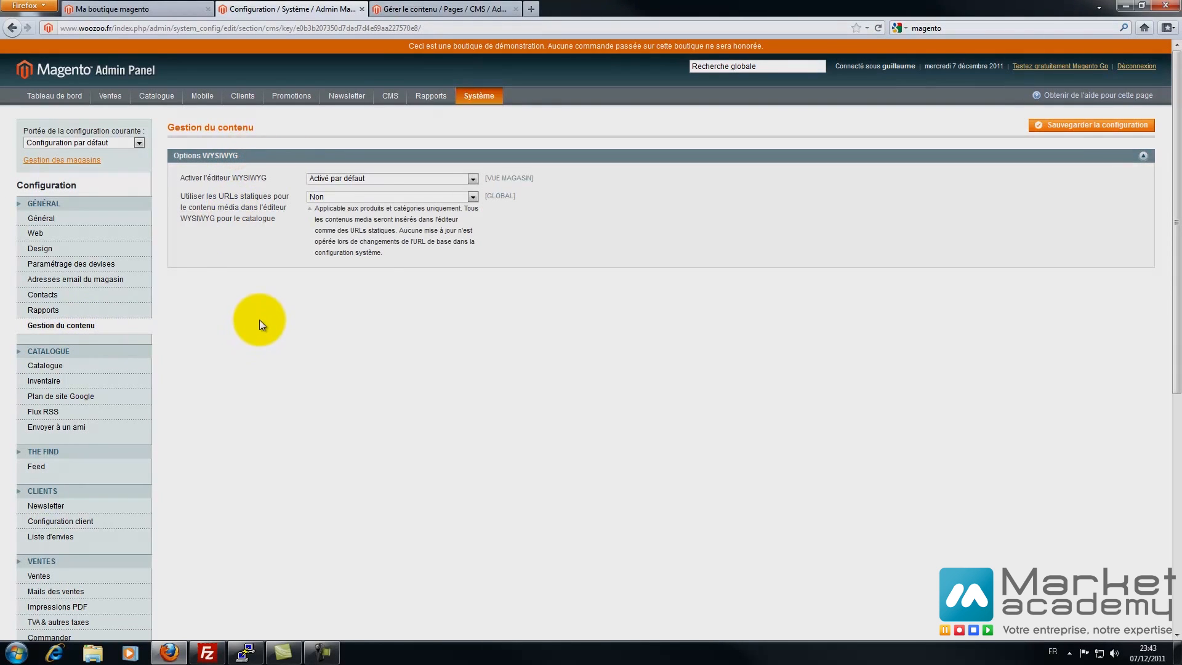
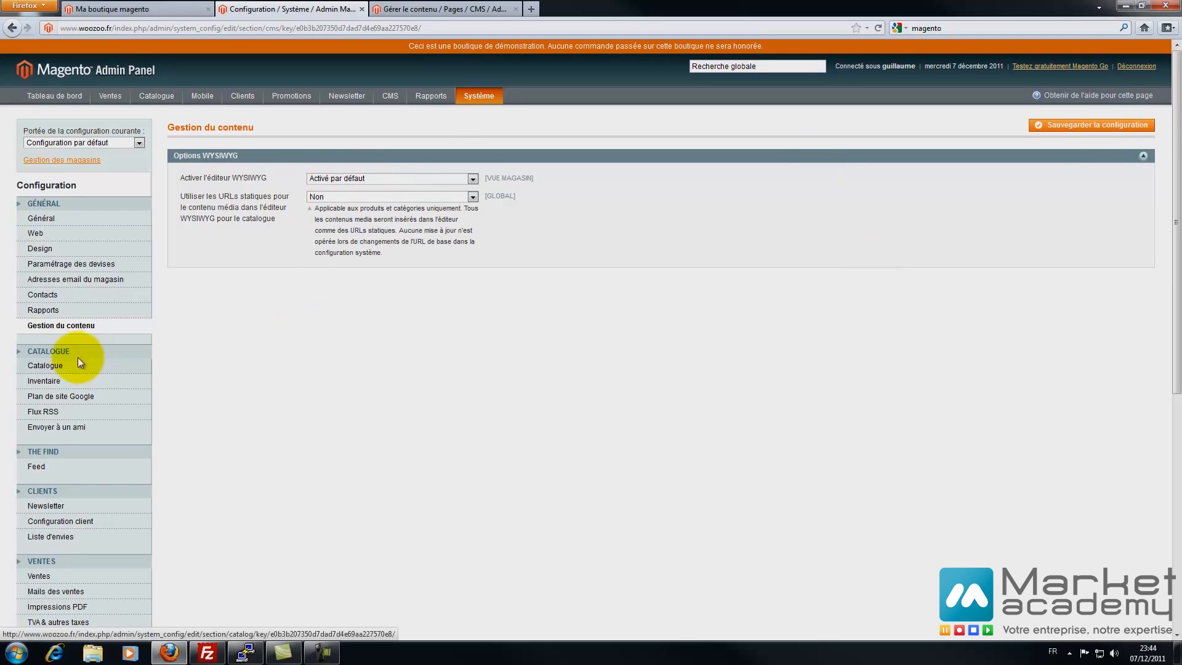
# - Open the Catalogue Frontend settings and keep the display mode at Grille (par défaut) / Liste
pyautogui.click(55, 362)
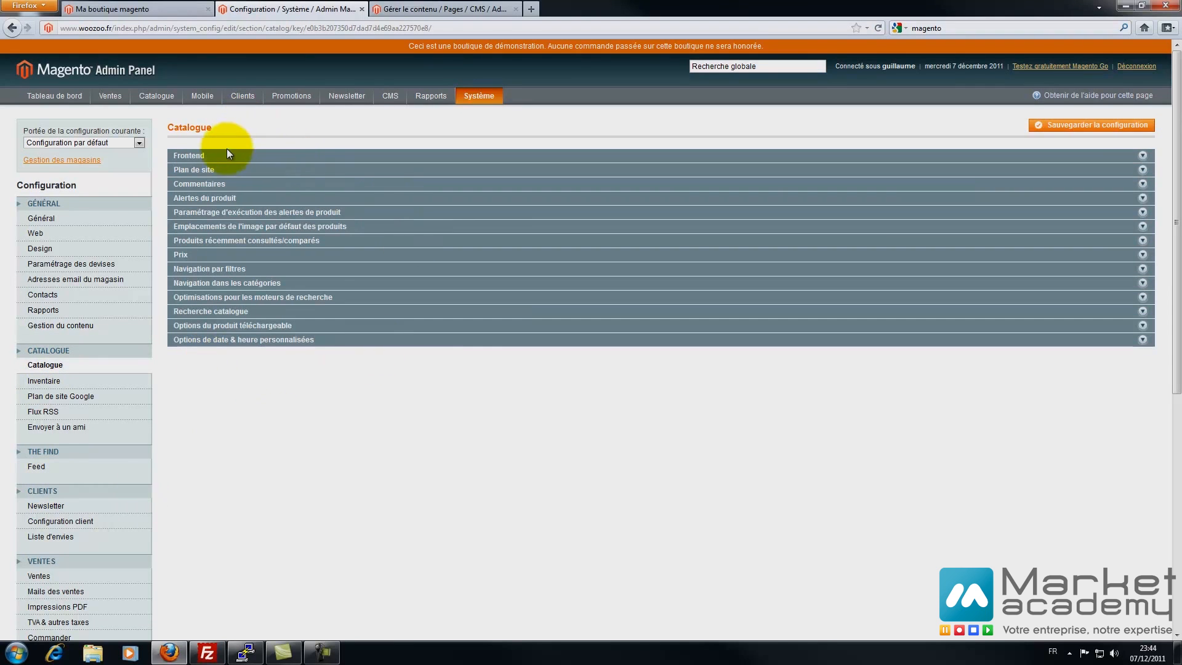
pyautogui.click(226, 153)
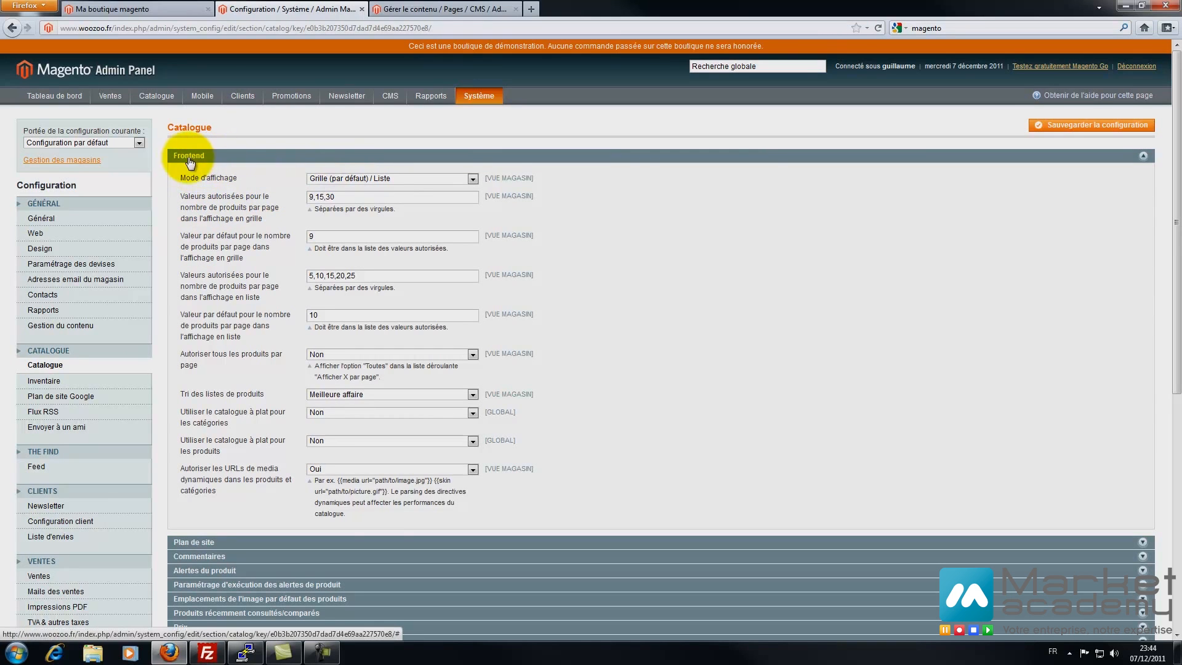
pyautogui.click(165, 8)
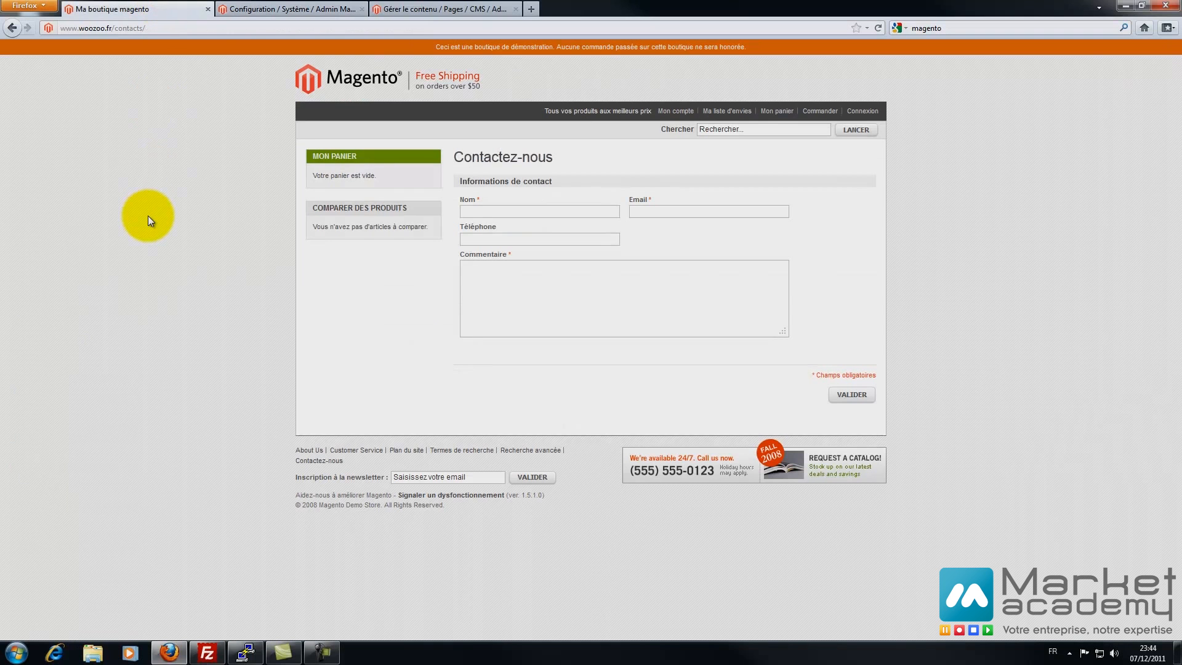
pyautogui.click(238, 11)
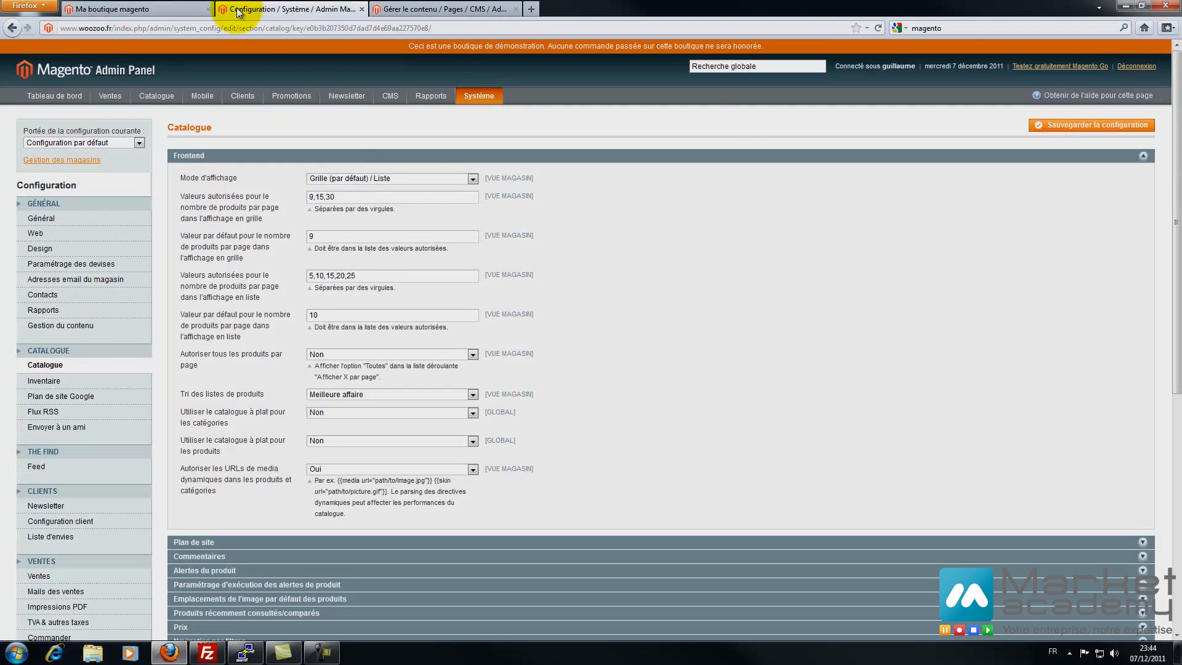
pyautogui.click(339, 185)
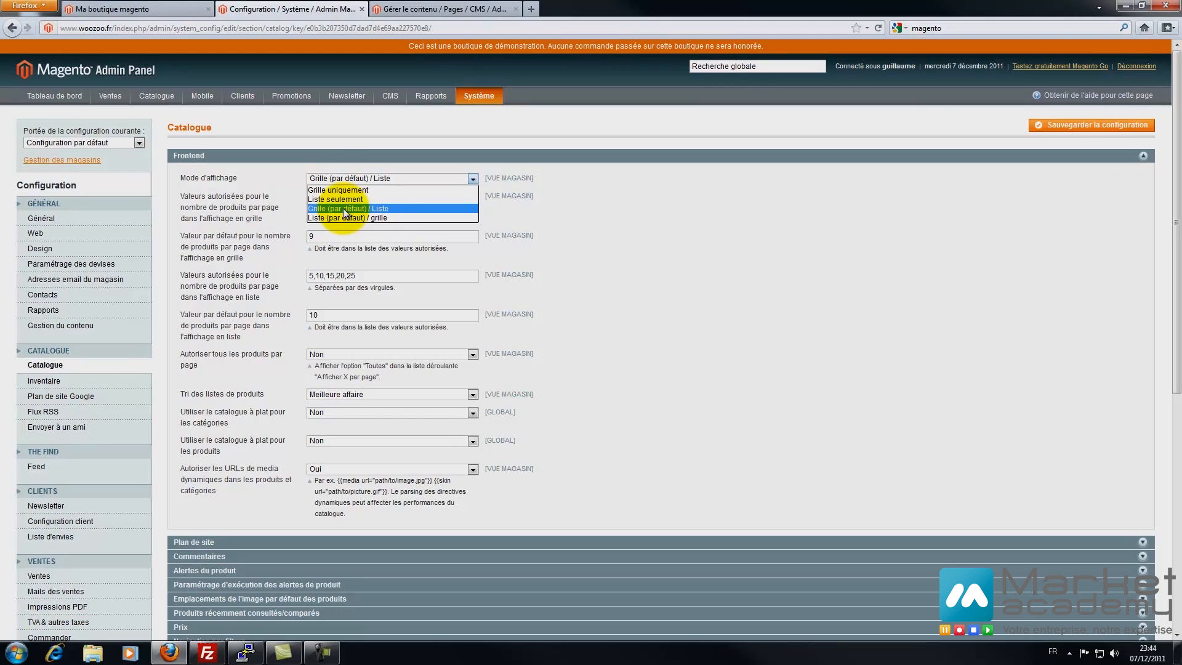
pyautogui.click(668, 223)
pyautogui.click(387, 178)
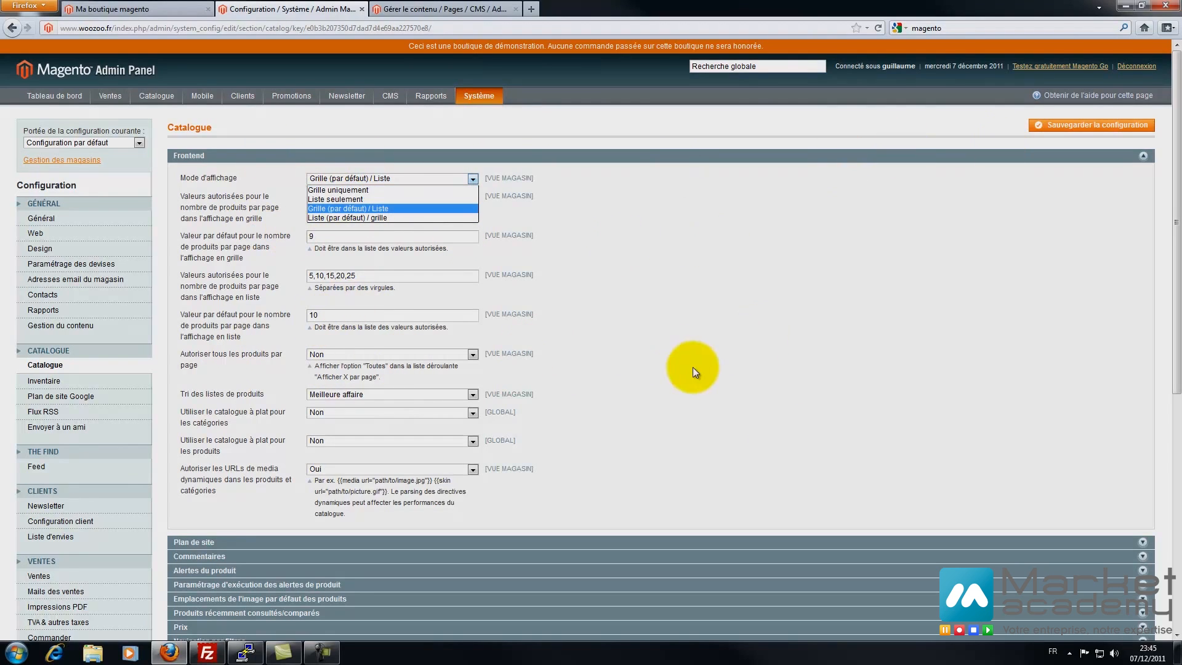
pyautogui.click(771, 314)
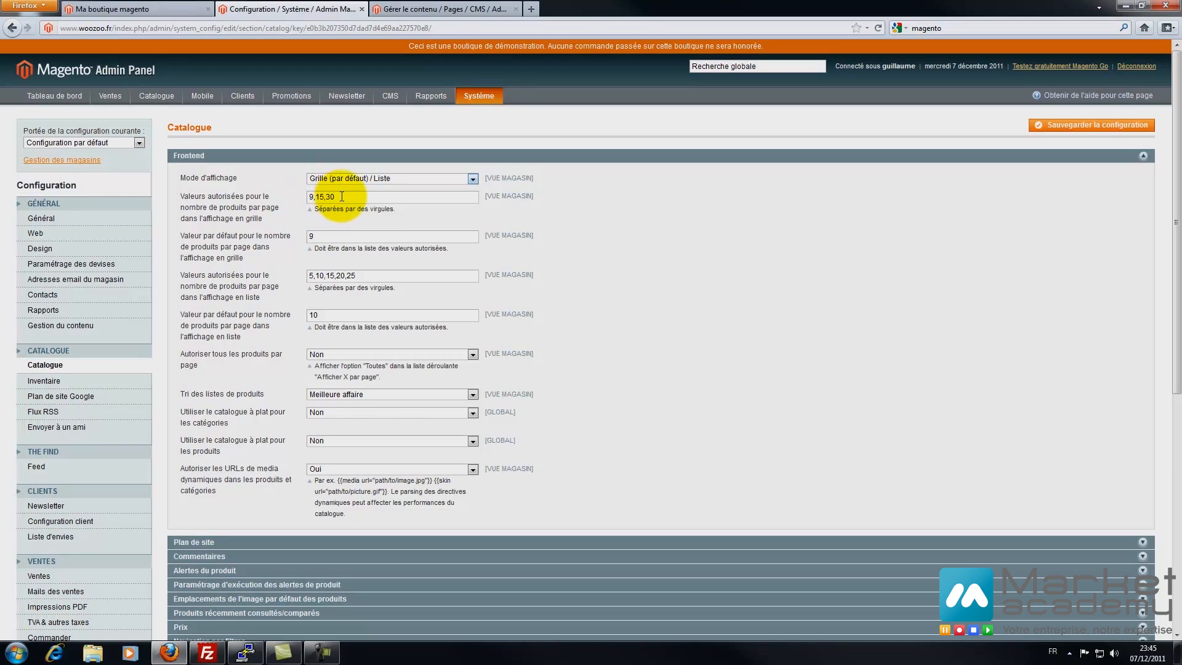
# - Set grid products per page to 9,15,30,60 with 15 as the default
pyautogui.click(369, 196)
pyautogui.write(',60')
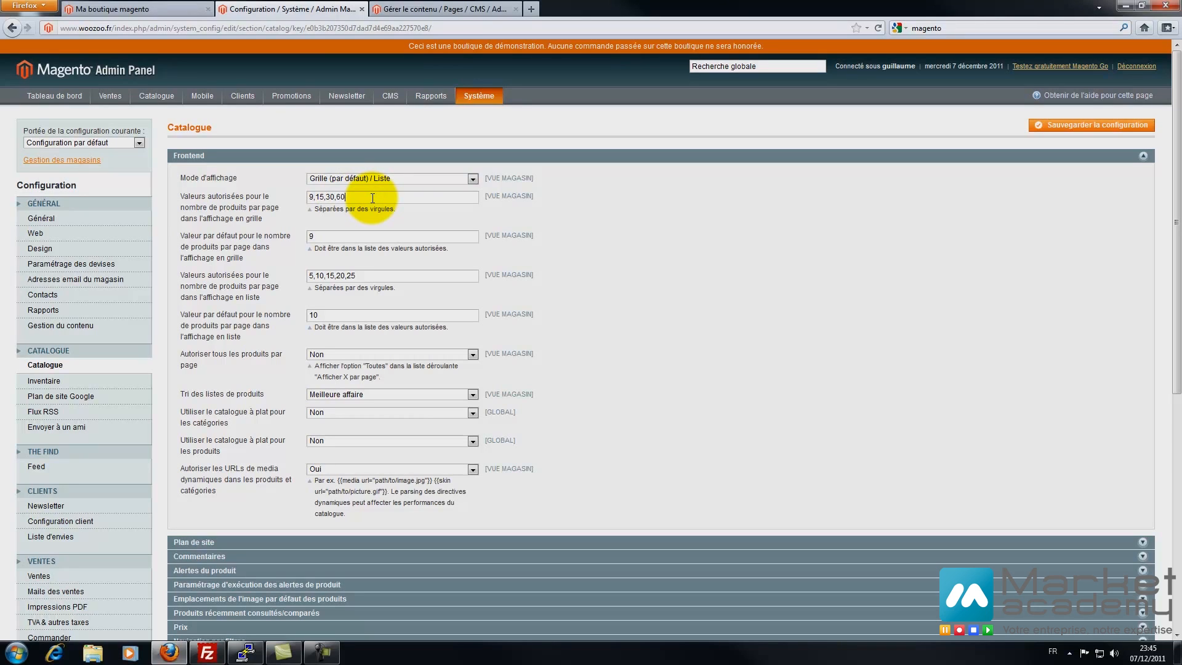
pyautogui.moveTo(372, 197); pyautogui.dragTo(164, 209)
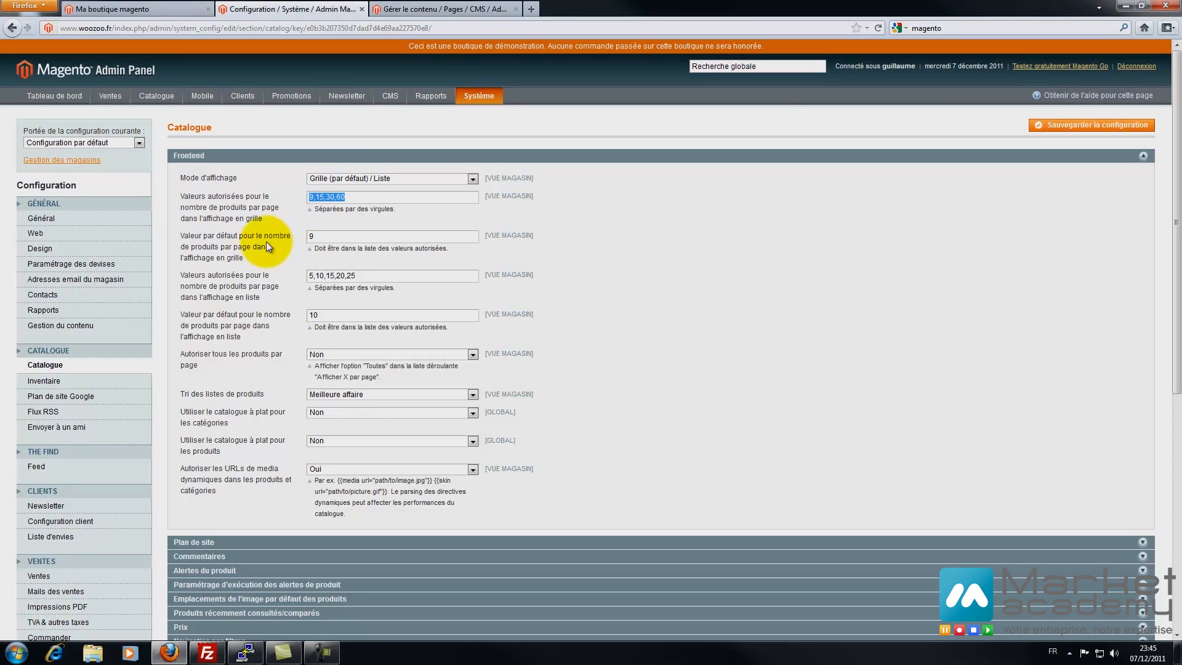
pyautogui.click(325, 236)
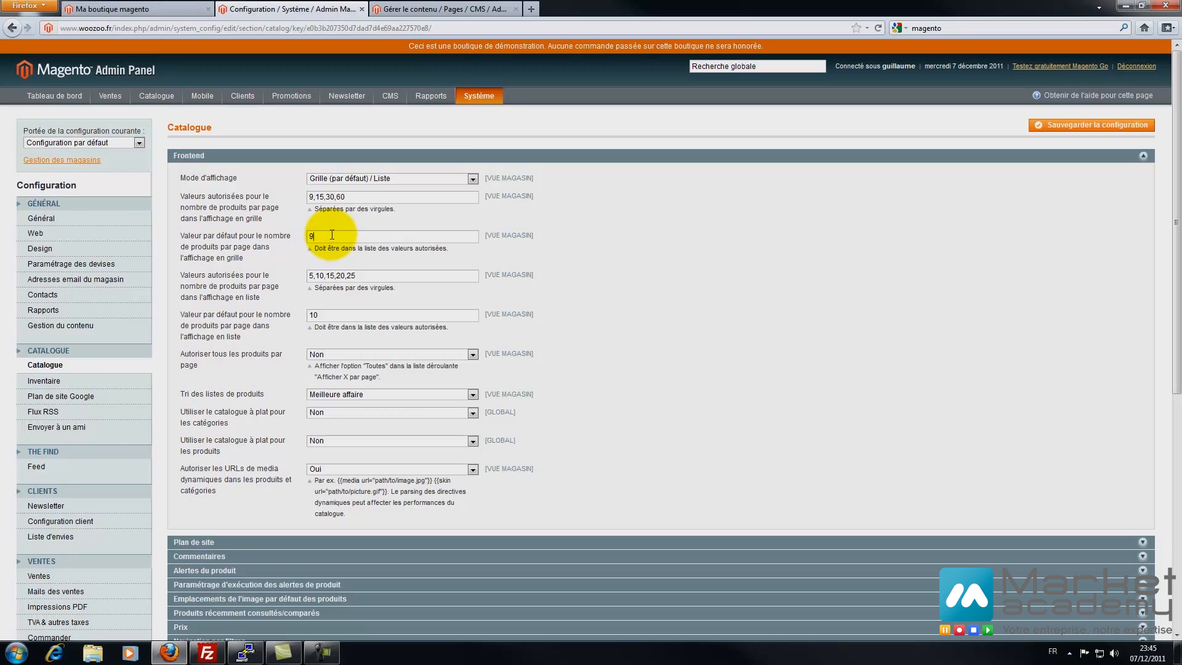
pyautogui.press('BackSpace')
pyautogui.write('15')
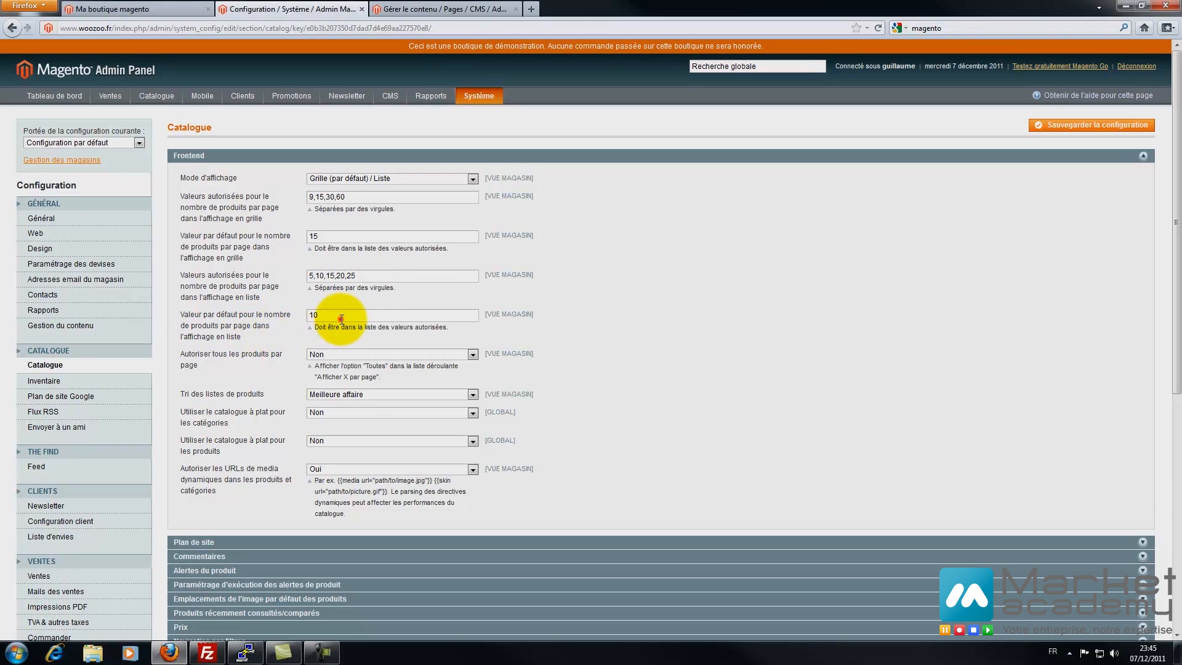
# - Leave Autoriser tous les produits par page at Non
pyautogui.click(330, 353)
pyautogui.click(328, 365)
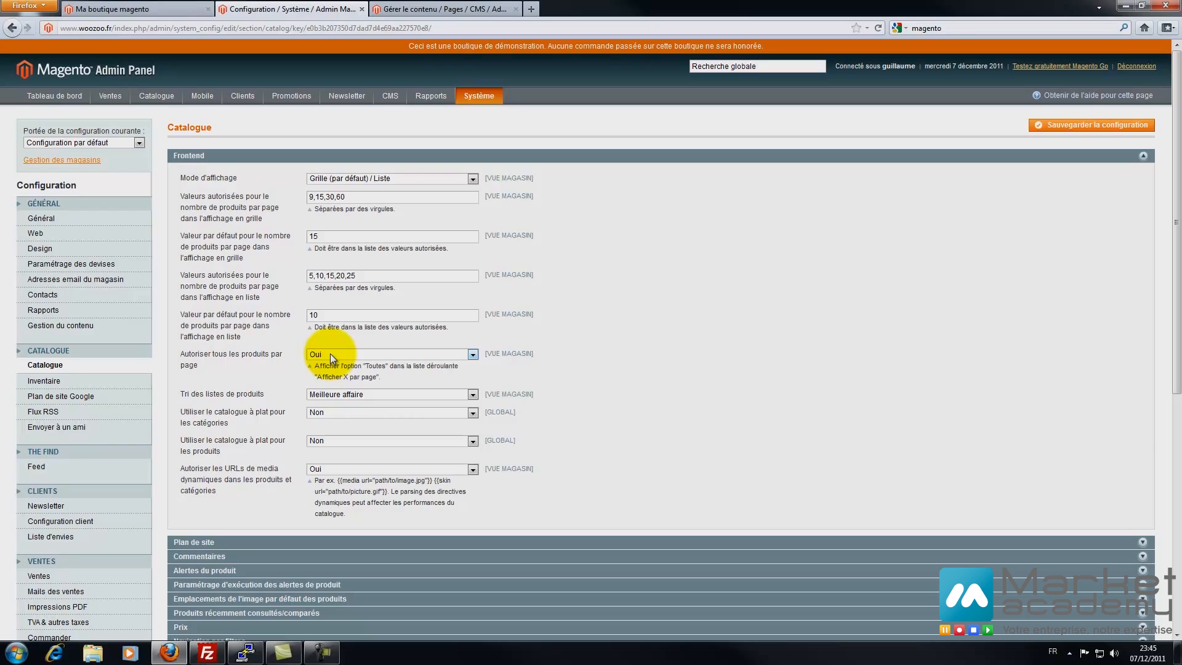
pyautogui.click(330, 353)
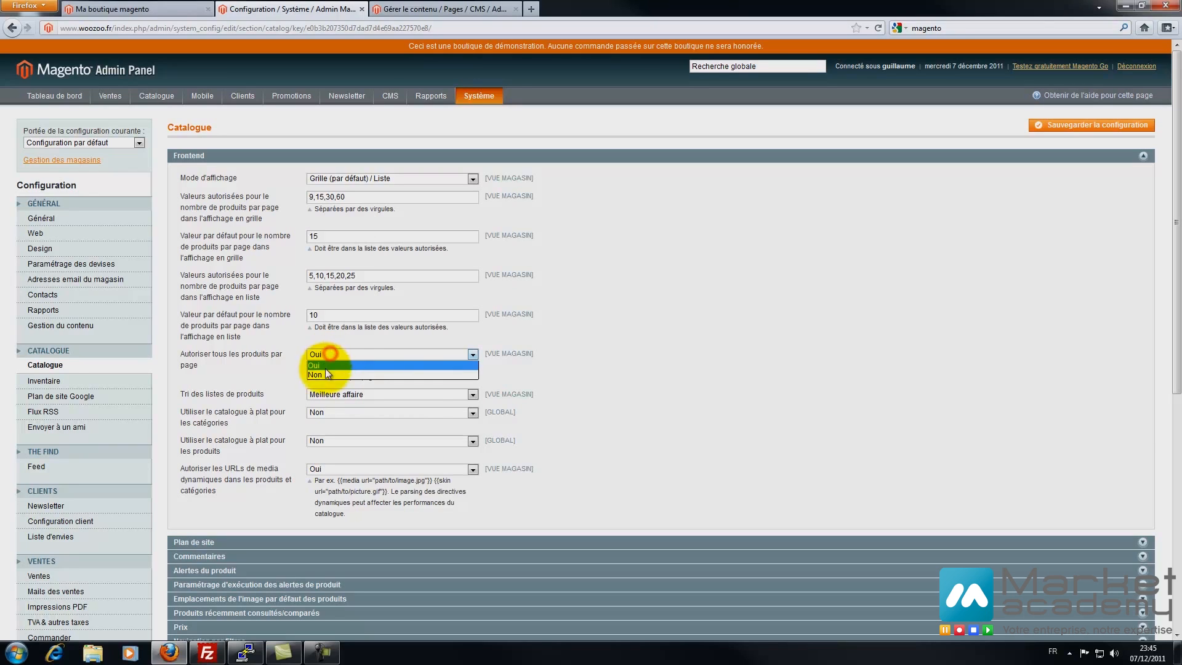
pyautogui.click(323, 374)
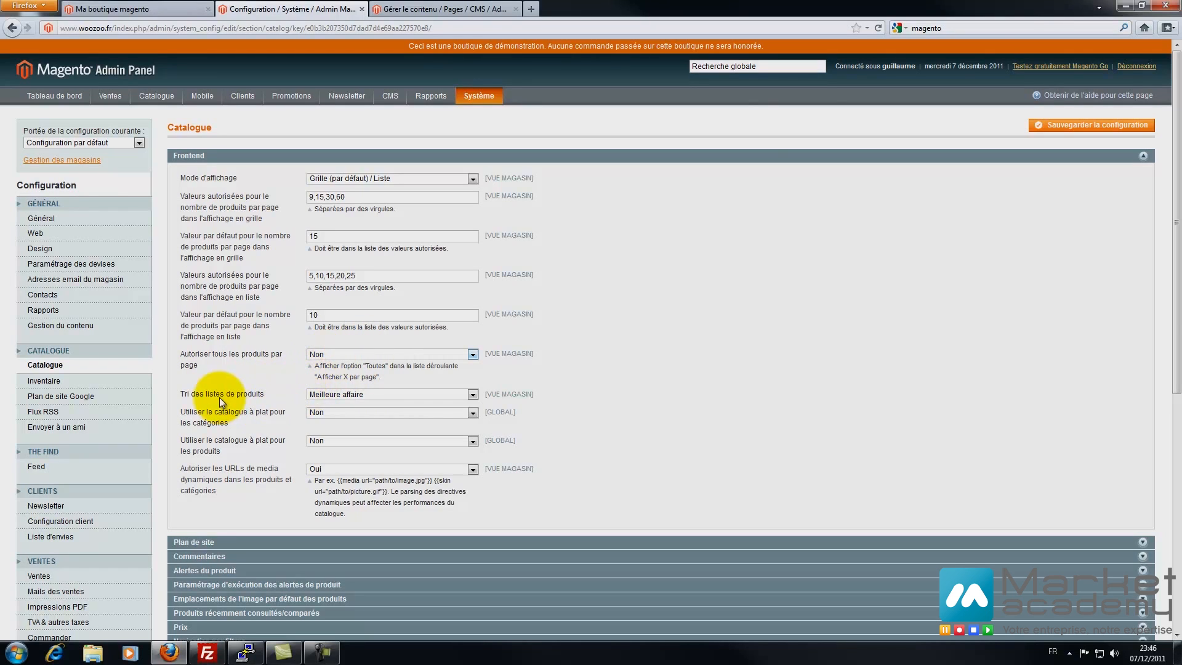
pyautogui.click(324, 396)
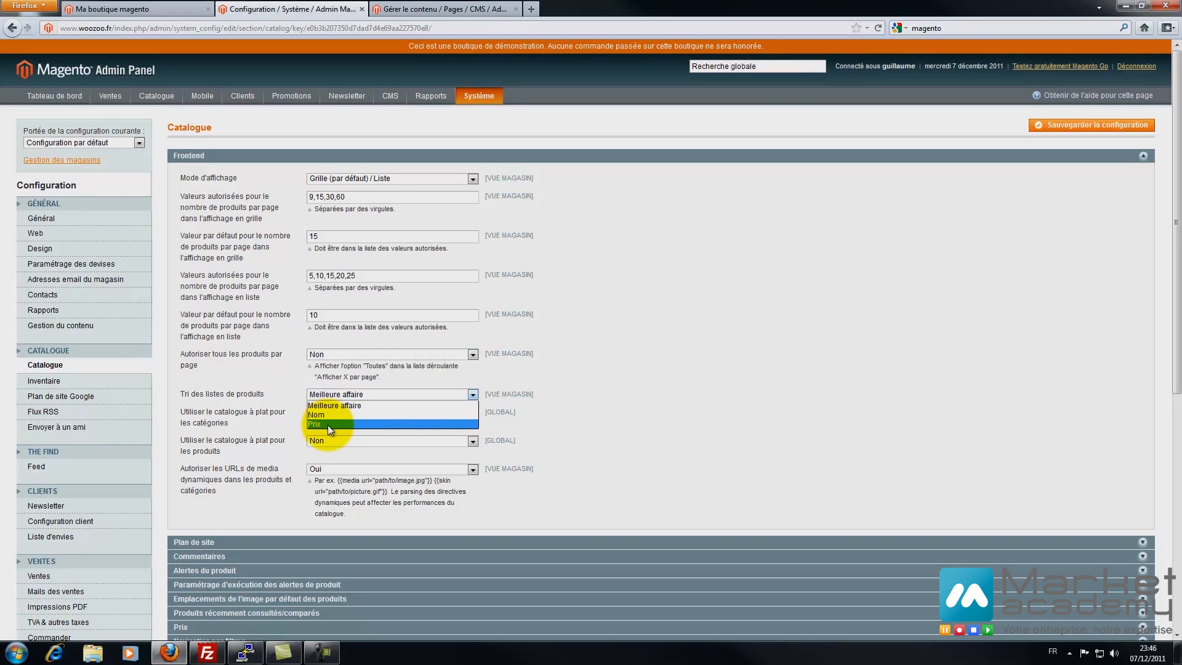
pyautogui.click(269, 393)
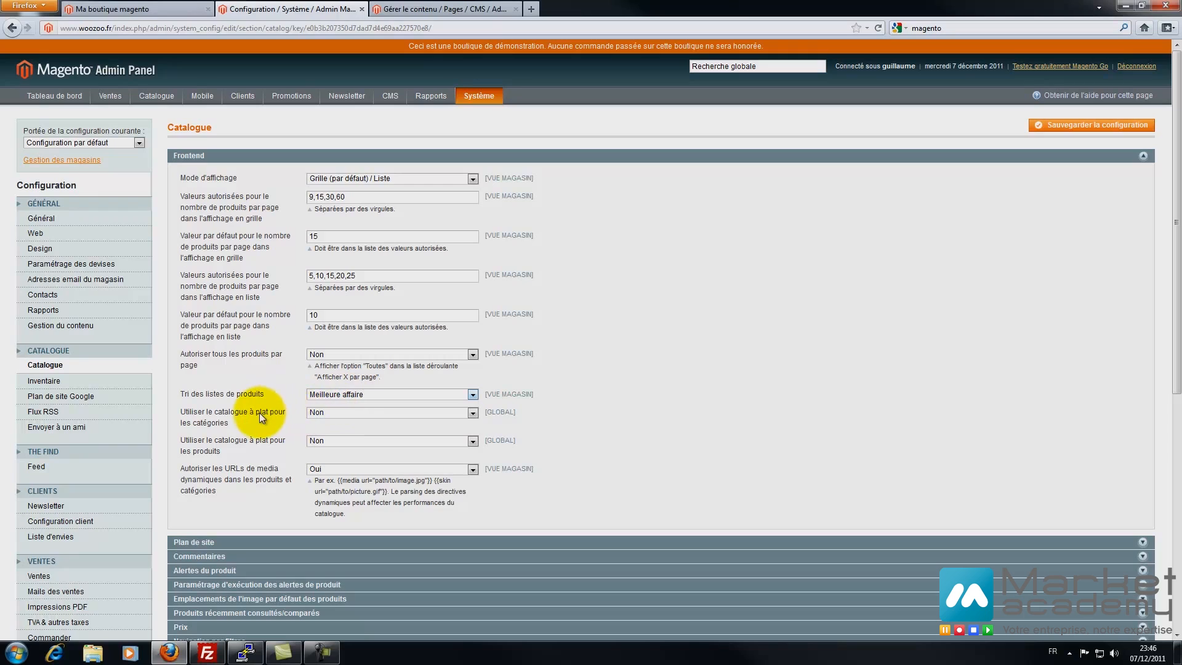
pyautogui.click(315, 412)
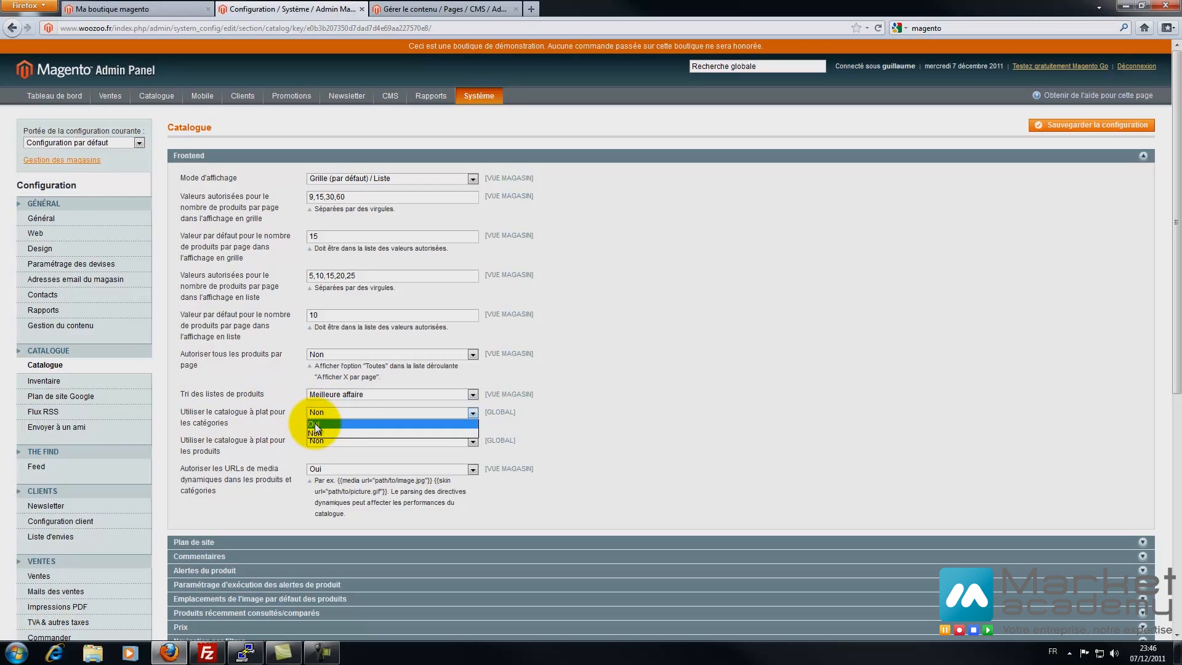
pyautogui.click(314, 430)
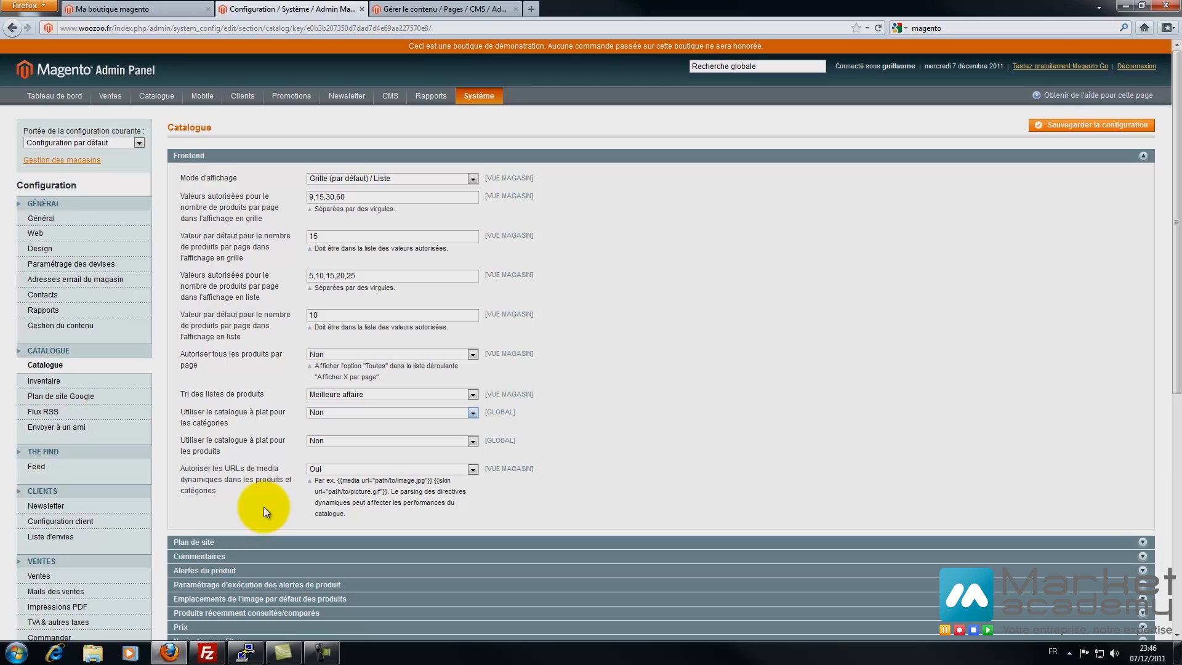
pyautogui.click(238, 542)
# - Set the sitemap to use the category tree (Oui)
pyautogui.scroll(-5, 366, 294)
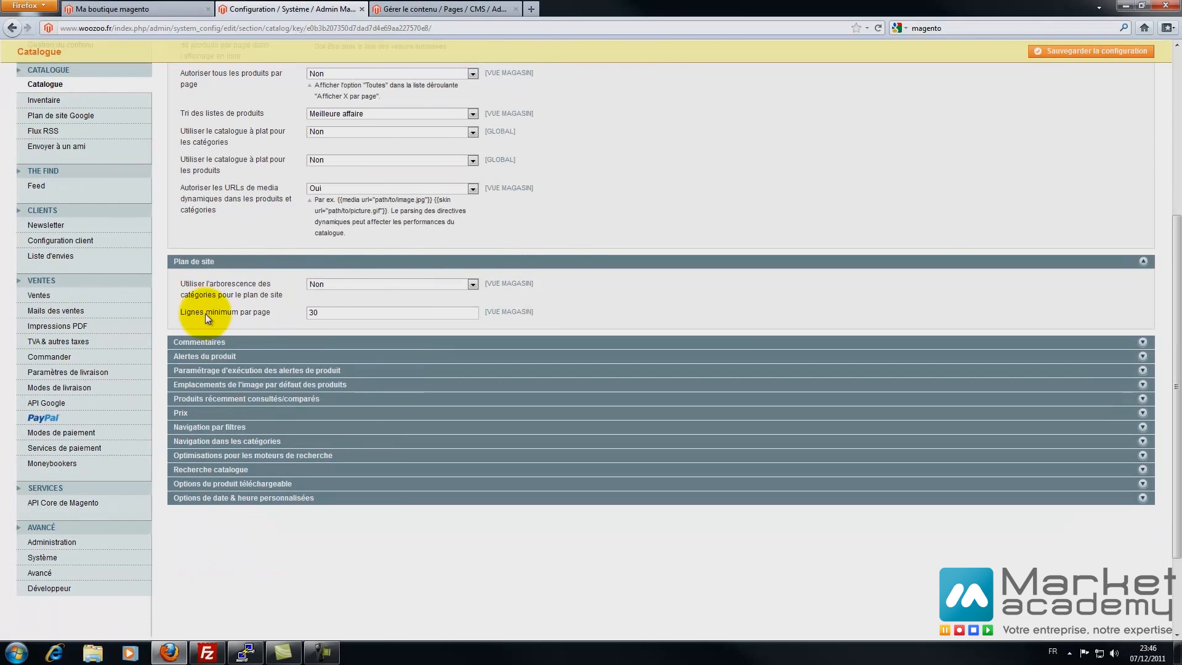
pyautogui.click(324, 283)
pyautogui.click(320, 294)
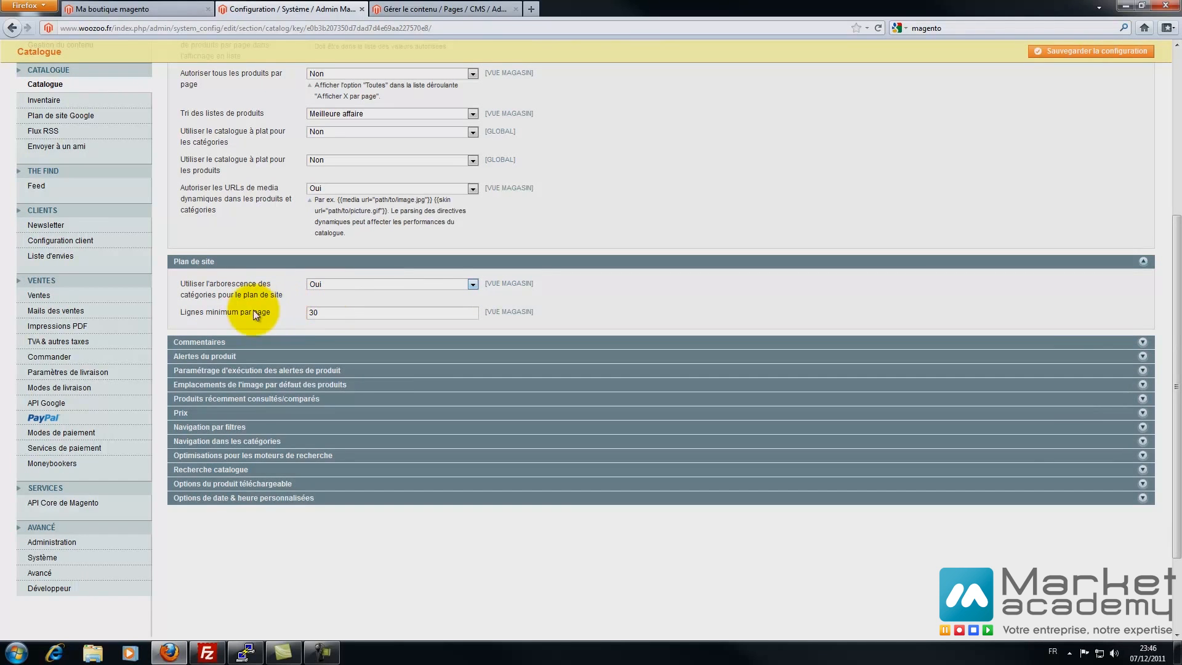
# - Check the storefront Plan du site page, then expand the Commentaires settings
pyautogui.click(175, 11)
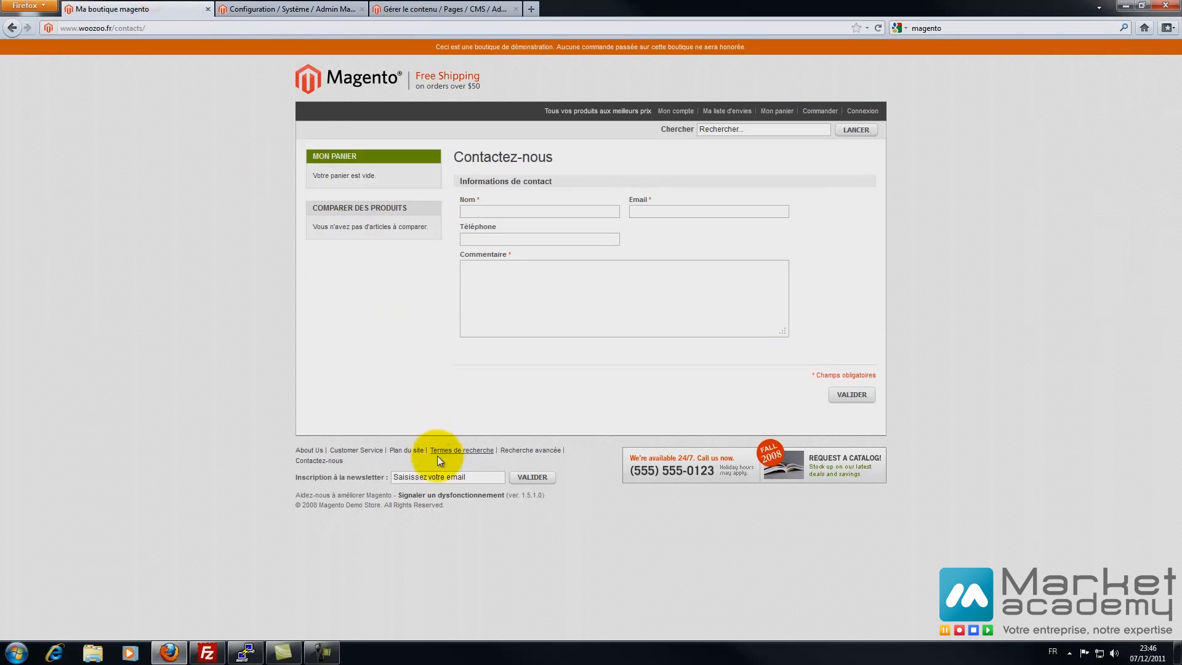
pyautogui.click(411, 451)
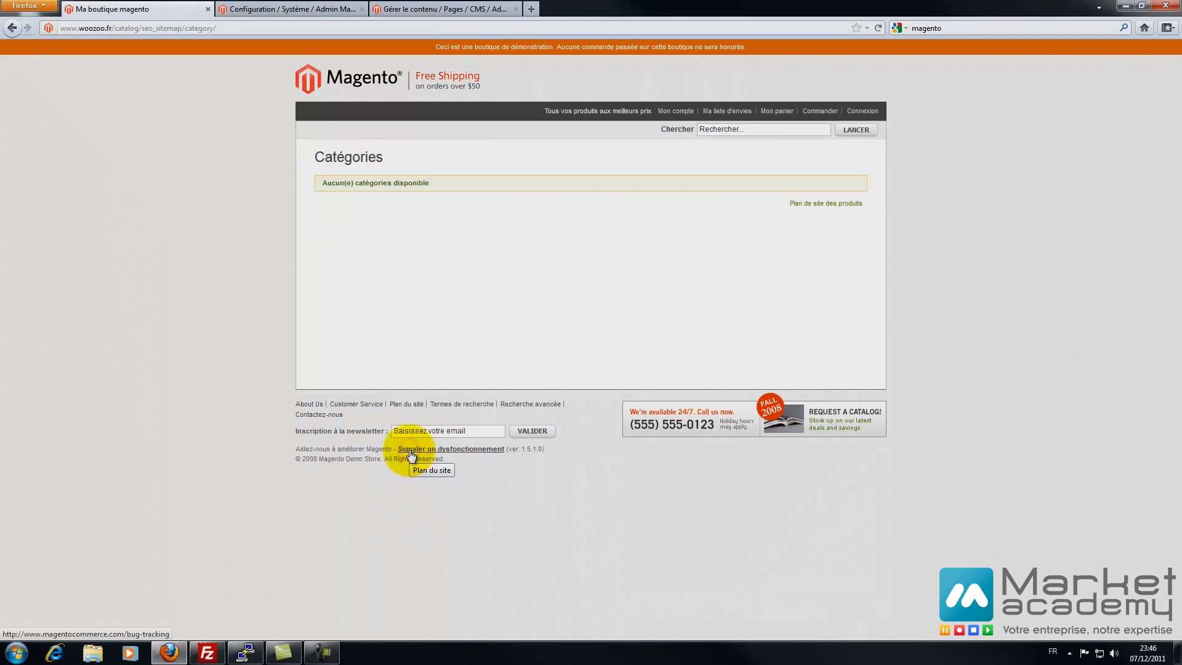
pyautogui.click(289, 9)
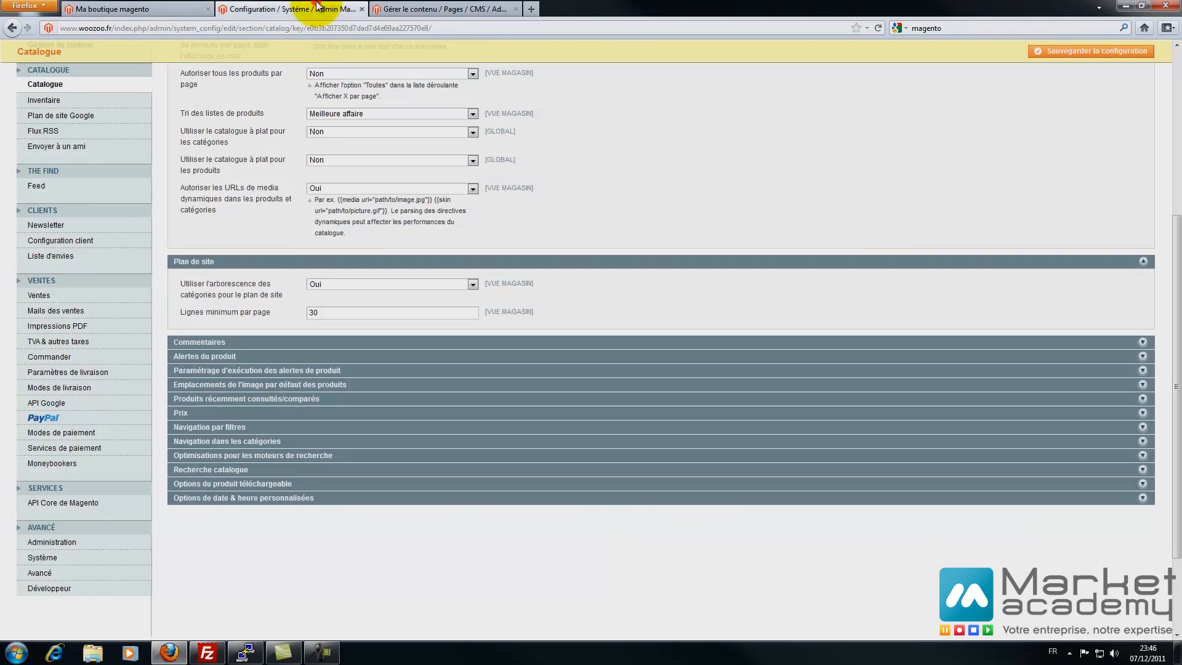
pyautogui.click(219, 342)
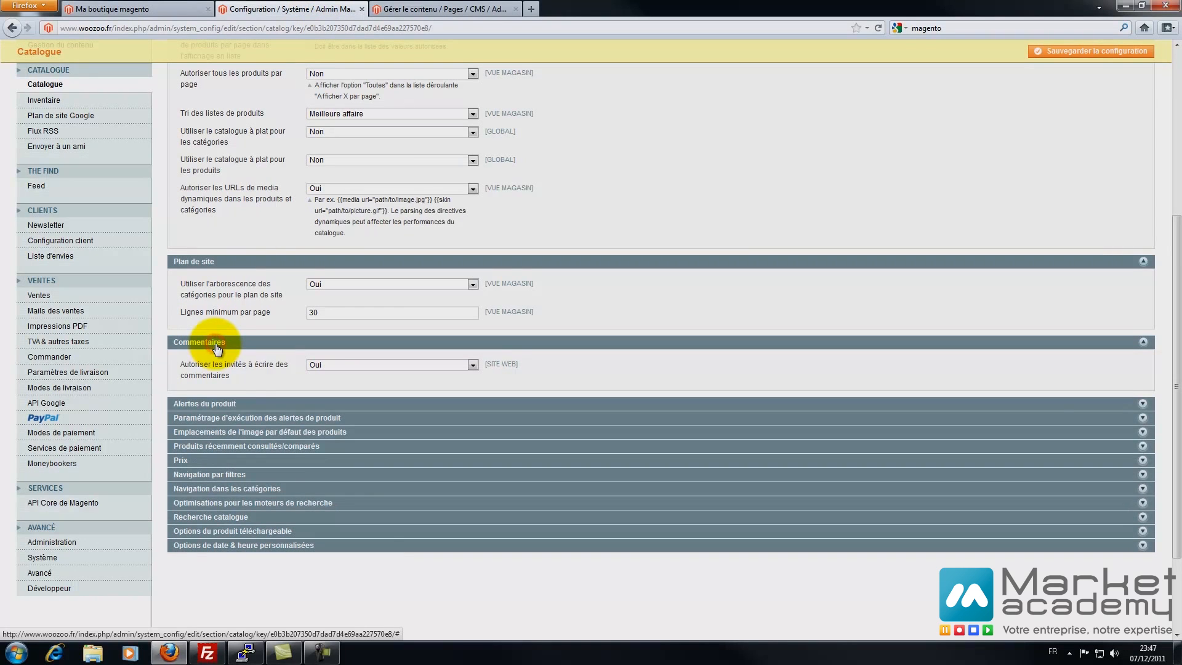
# - Disallow guest reviews (Non) and enable both price-change and stock-availability product alerts (Oui)
pyautogui.click(319, 365)
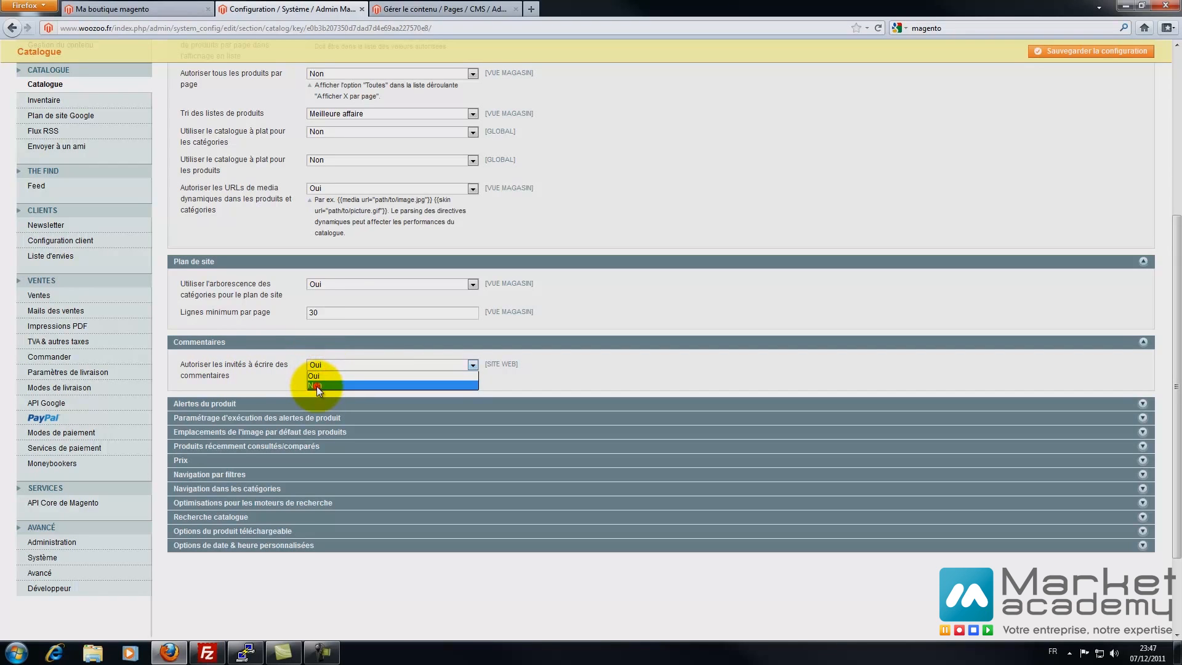
pyautogui.click(316, 386)
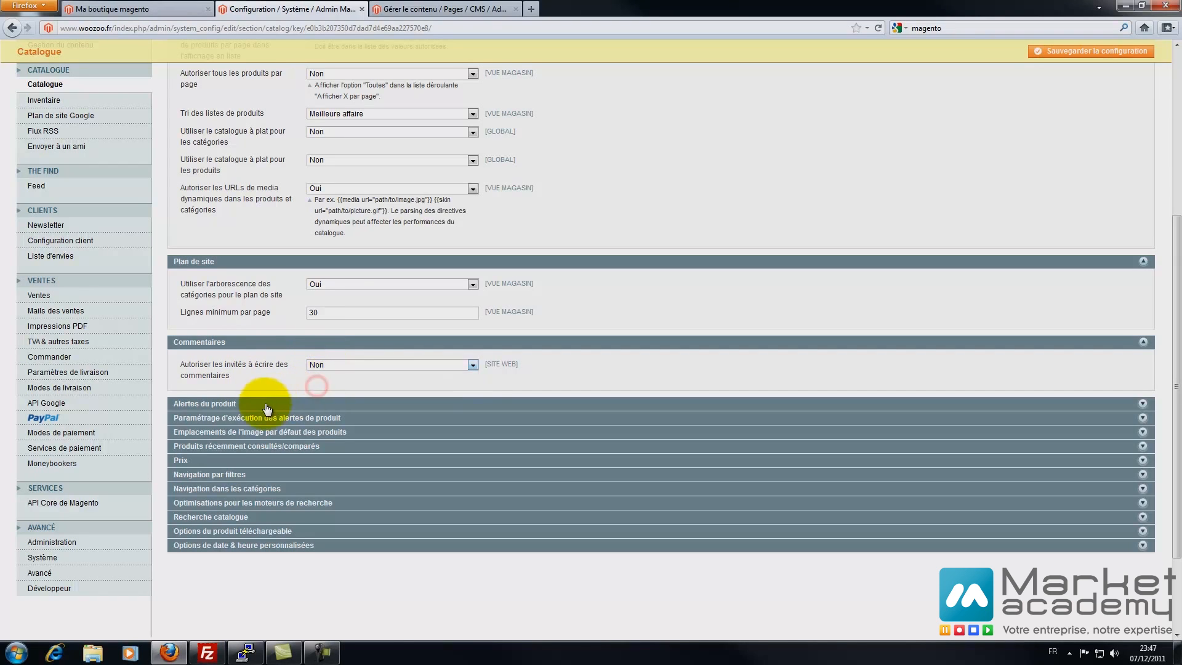
pyautogui.click(230, 406)
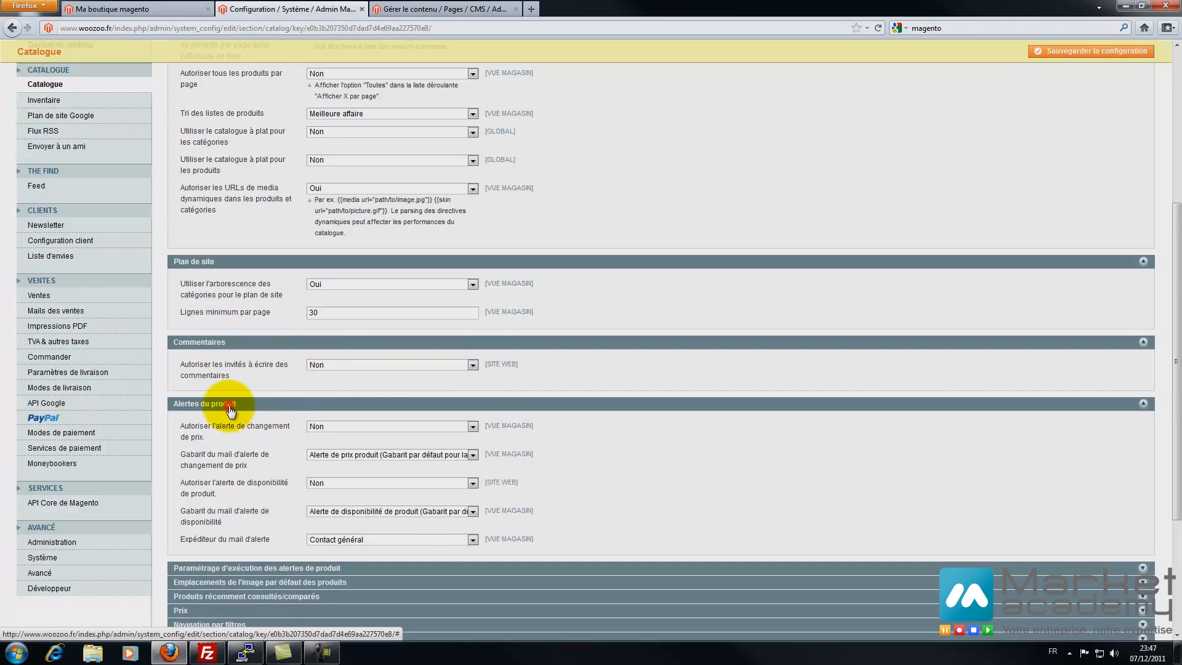
pyautogui.click(330, 427)
pyautogui.click(323, 438)
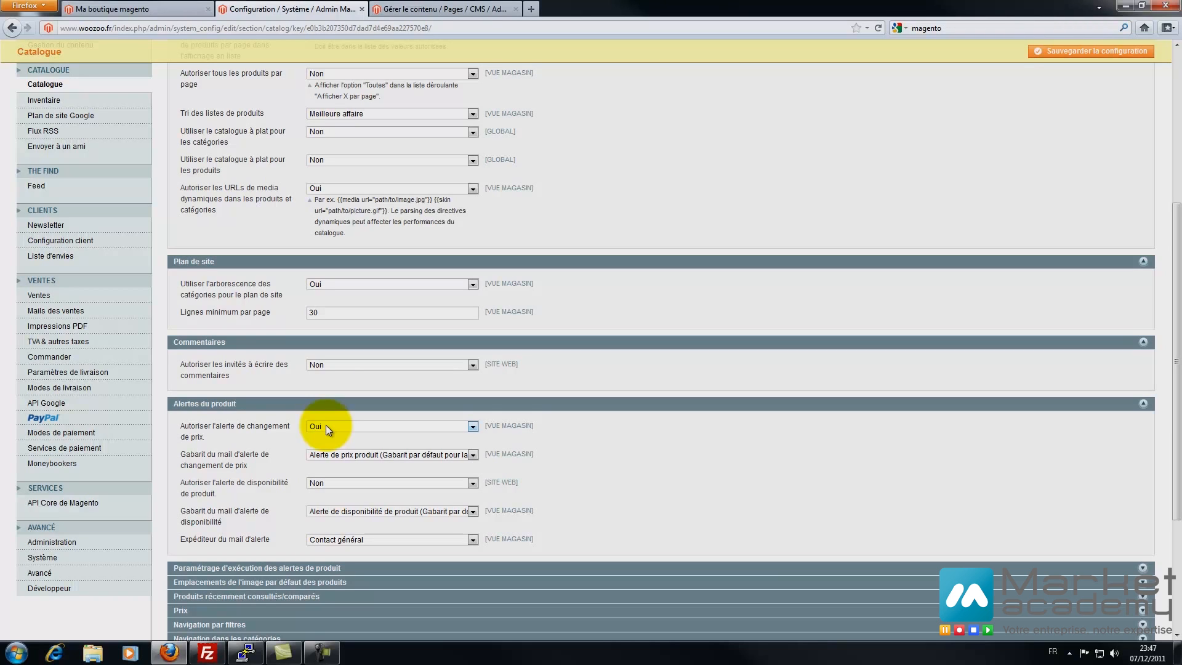
pyautogui.click(313, 482)
pyautogui.click(317, 492)
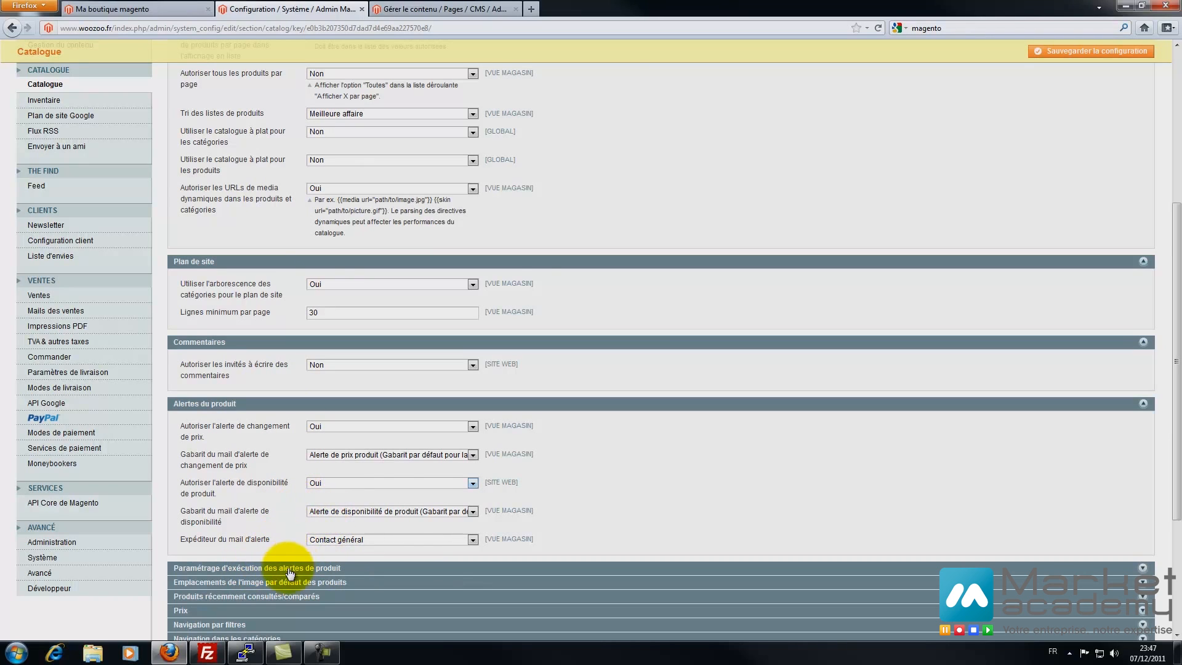
# - Keep product alerts running Quotidien, starting at 08:00:00
pyautogui.click(249, 571)
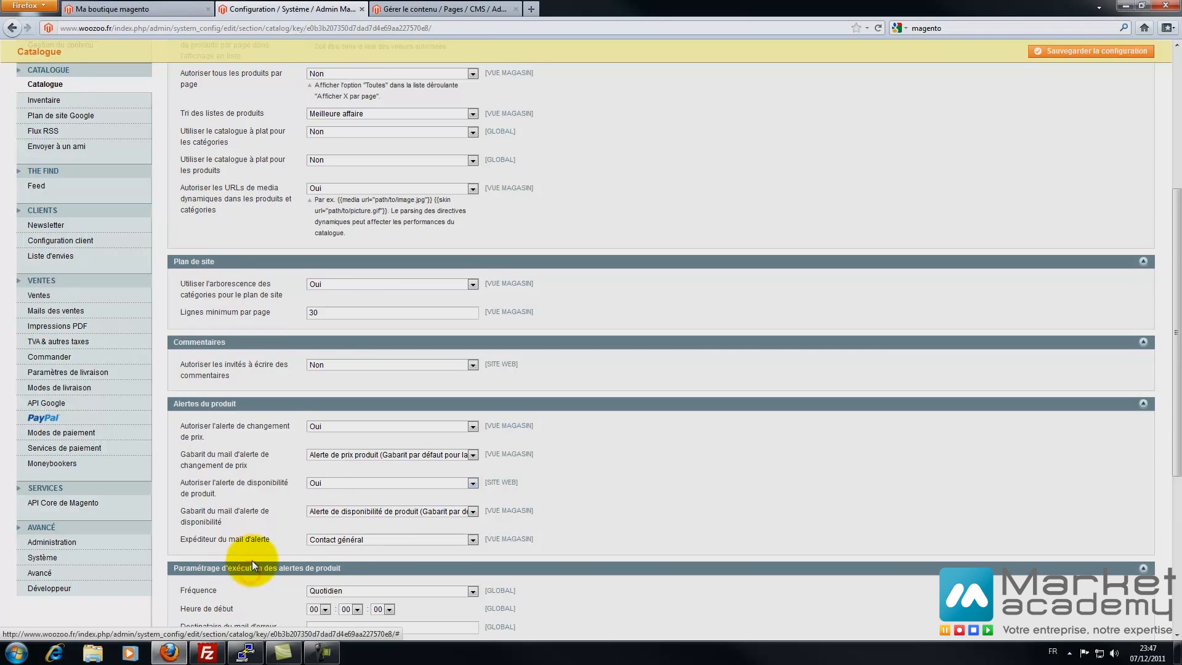
pyautogui.scroll(-5, 253, 560)
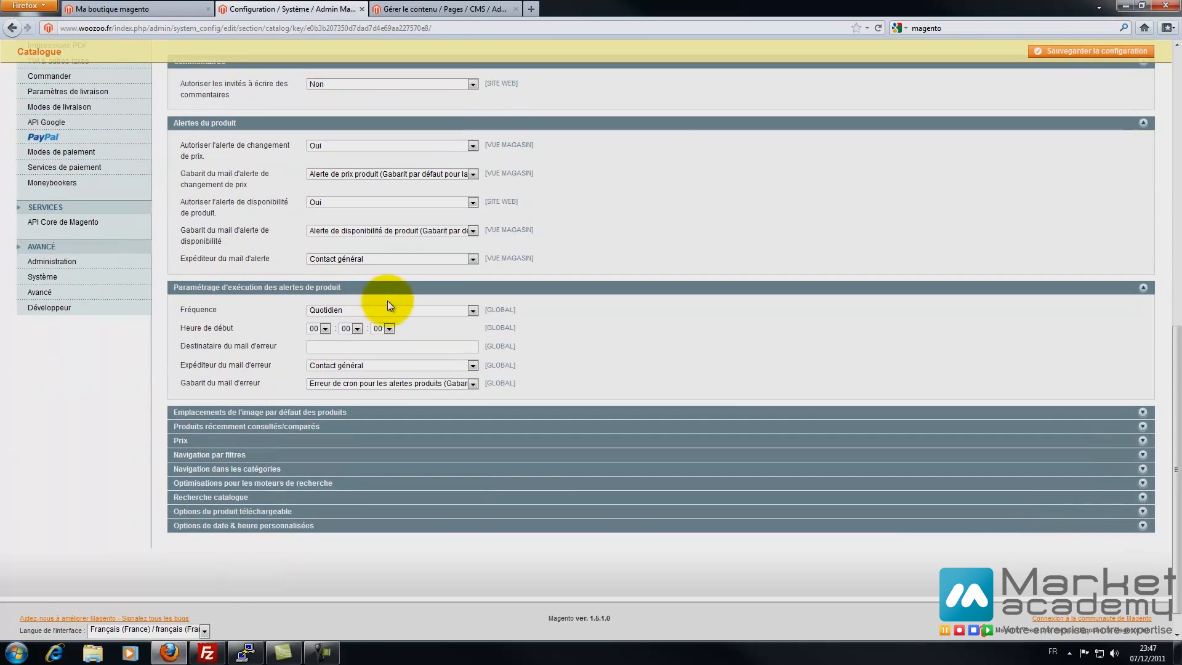
pyautogui.click(363, 311)
pyautogui.click(363, 312)
pyautogui.click(325, 329)
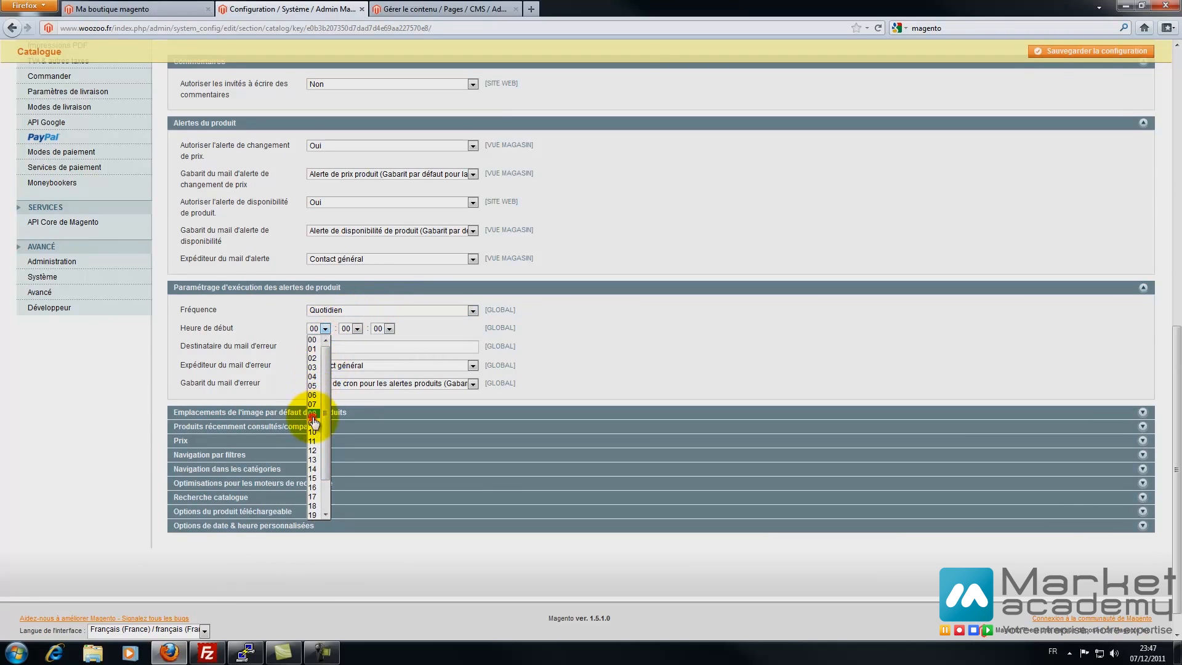
pyautogui.click(314, 418)
# - Enter the error e-mail recipient address and expand the default product image placements
pyautogui.click(321, 346)
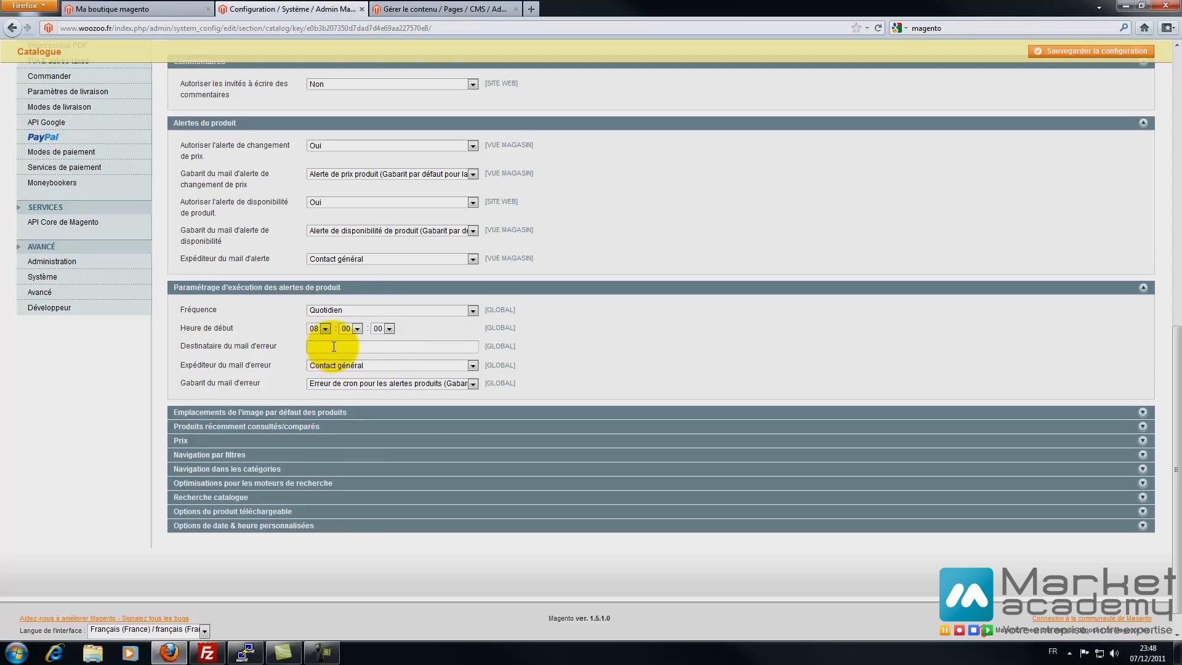
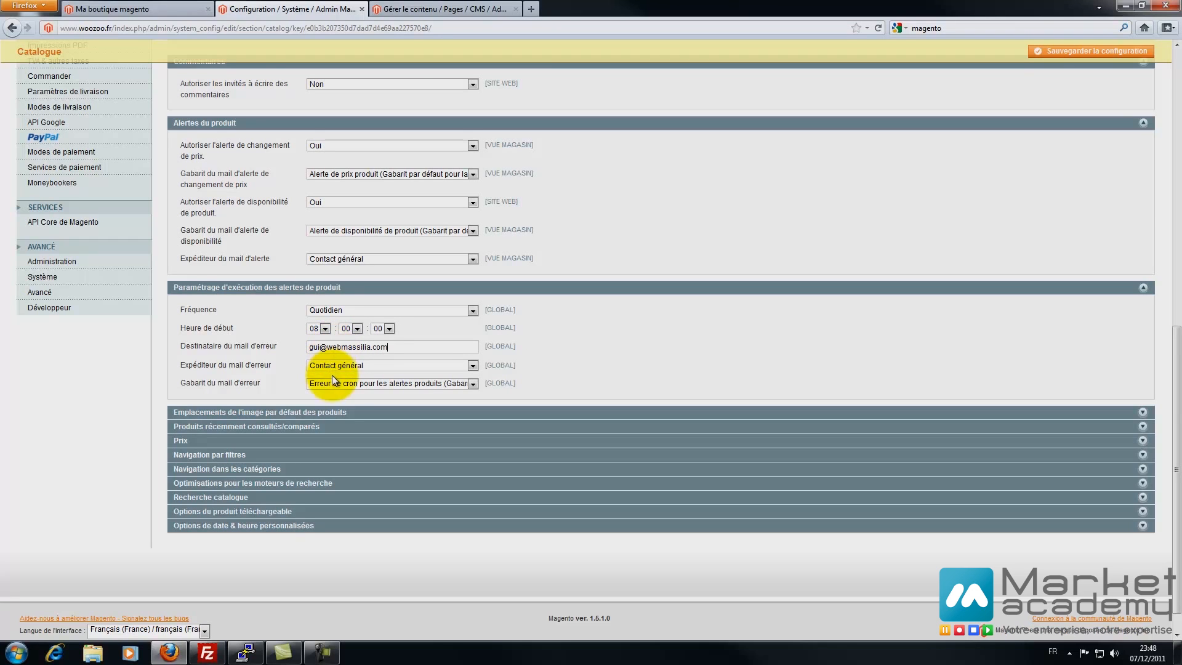
pyautogui.click(301, 409)
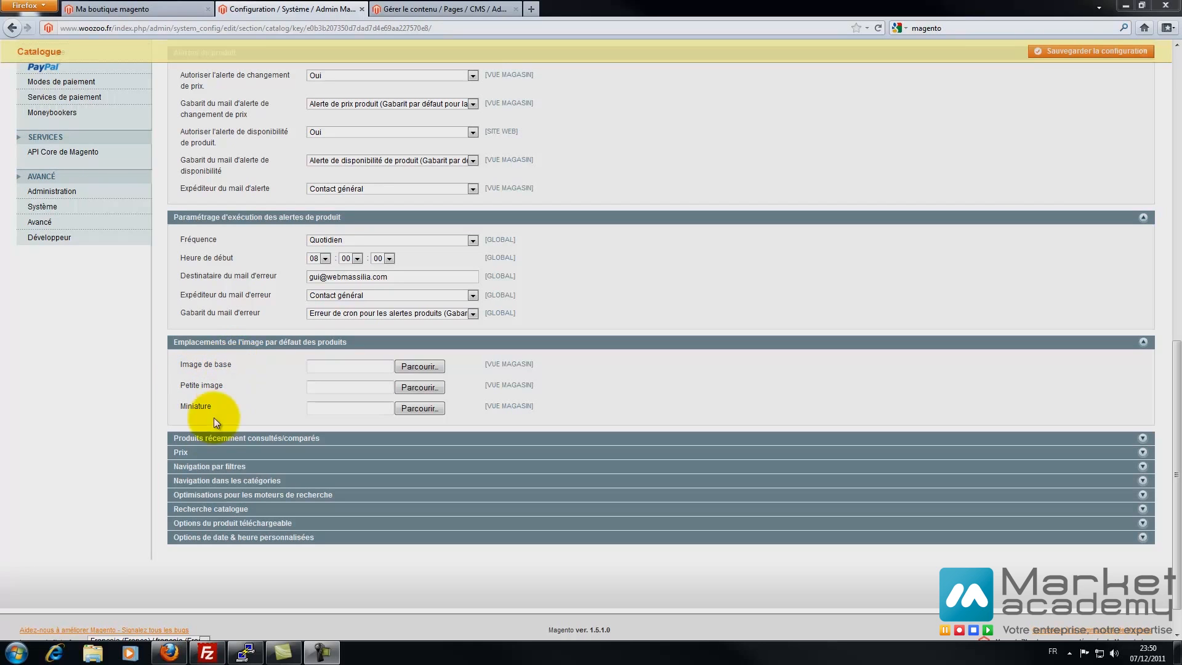
# - Expand recently viewed/compared products and keep Afficher pour le on Site web
pyautogui.click(212, 439)
pyautogui.scroll(-4, 119, 404)
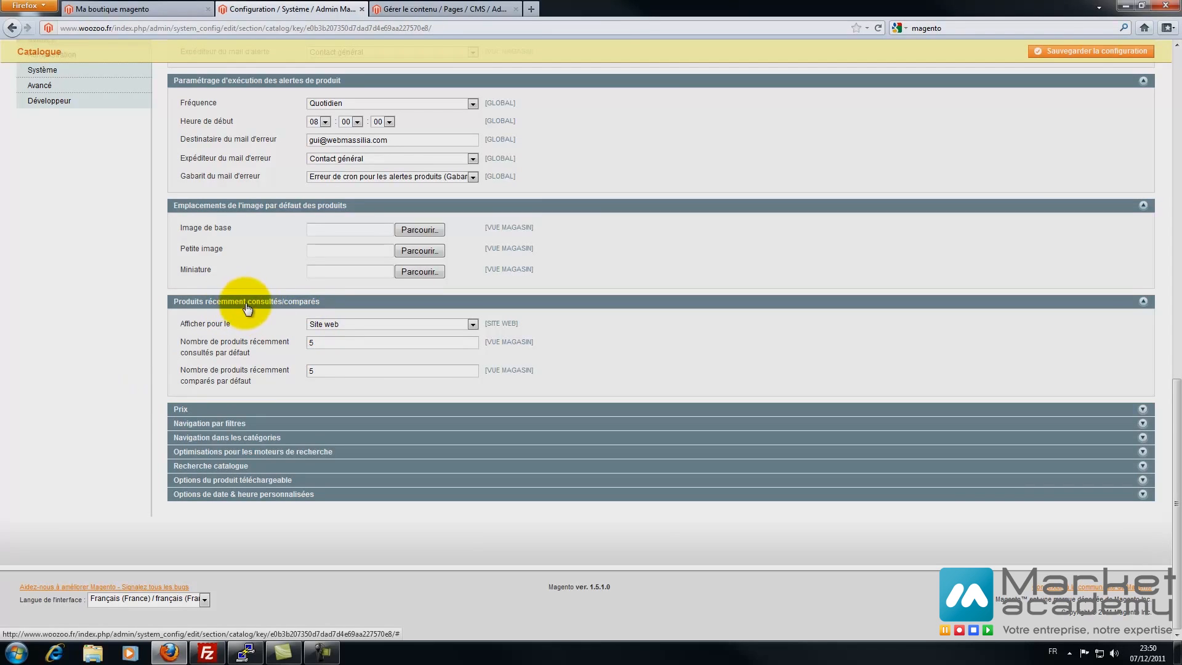
pyautogui.click(340, 325)
pyautogui.click(335, 335)
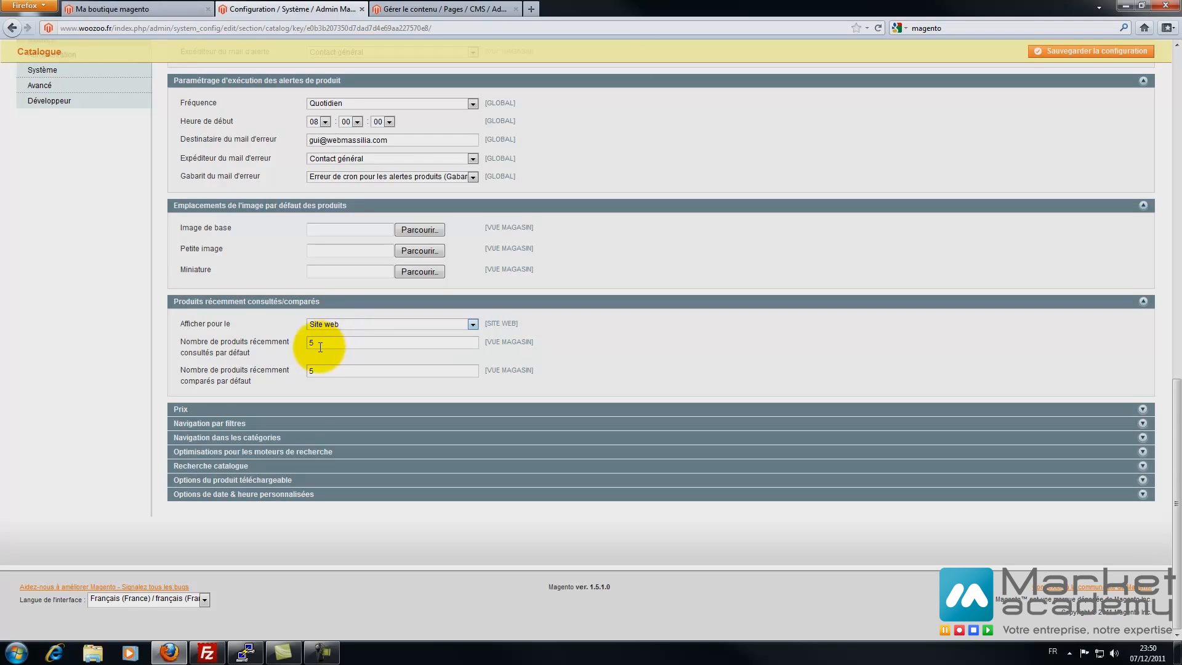
pyautogui.click(158, 8)
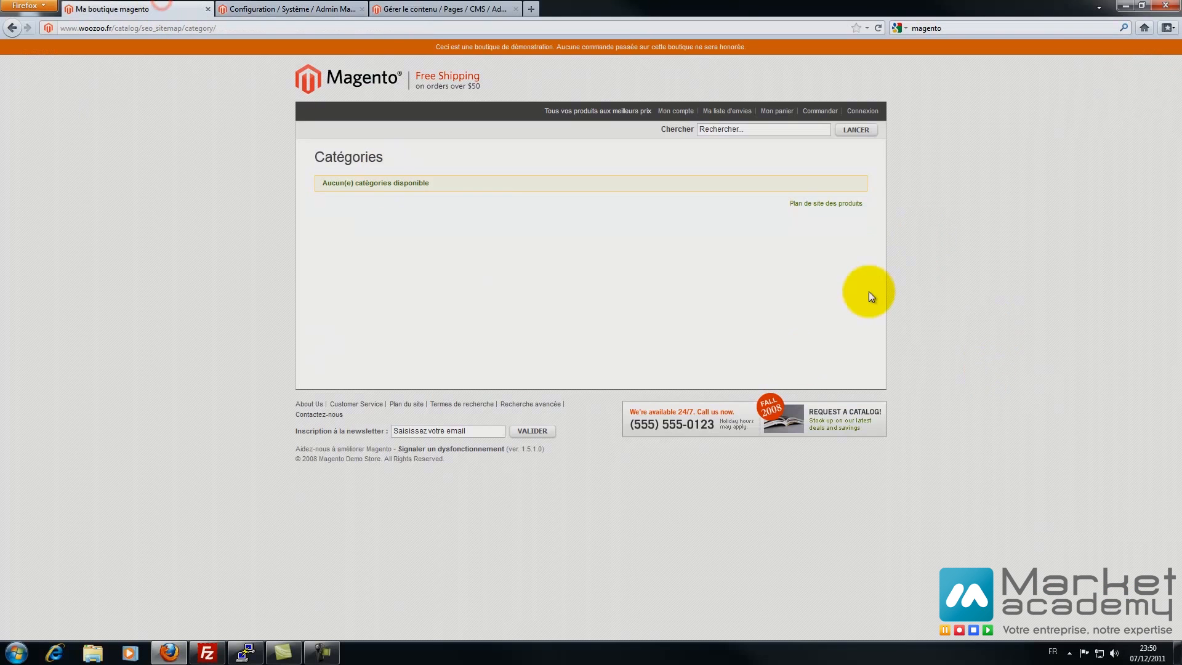
pyautogui.click(304, 12)
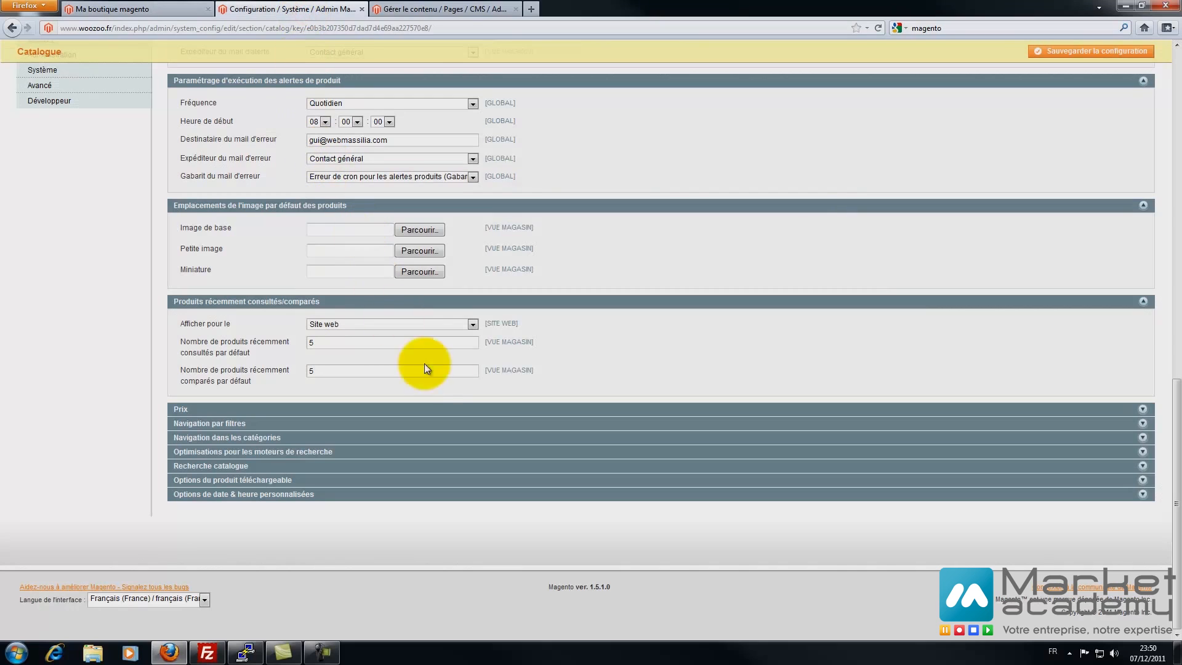
# - Keep the catalogue price scope on Global under Prix
pyautogui.click(249, 410)
pyautogui.click(314, 431)
pyautogui.click(314, 431)
pyautogui.click(314, 430)
pyautogui.click(313, 431)
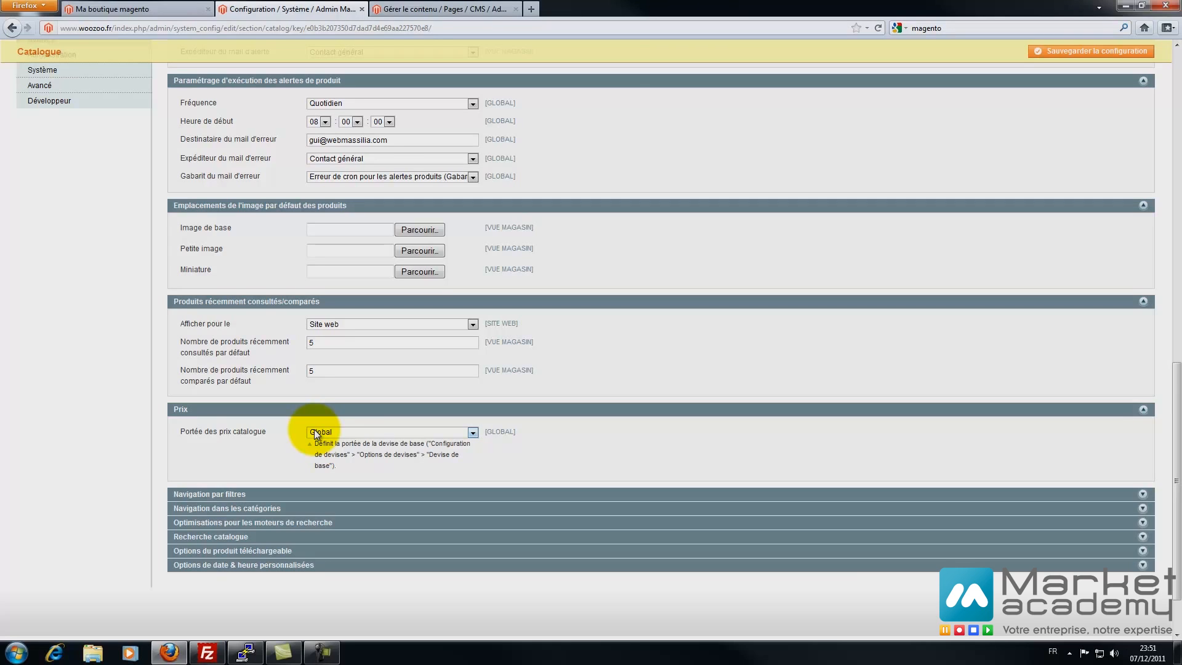
pyautogui.click(200, 493)
# - Try Manuel price ranges with a step of 10, then revert to Automatique
pyautogui.scroll(-3, 123, 456)
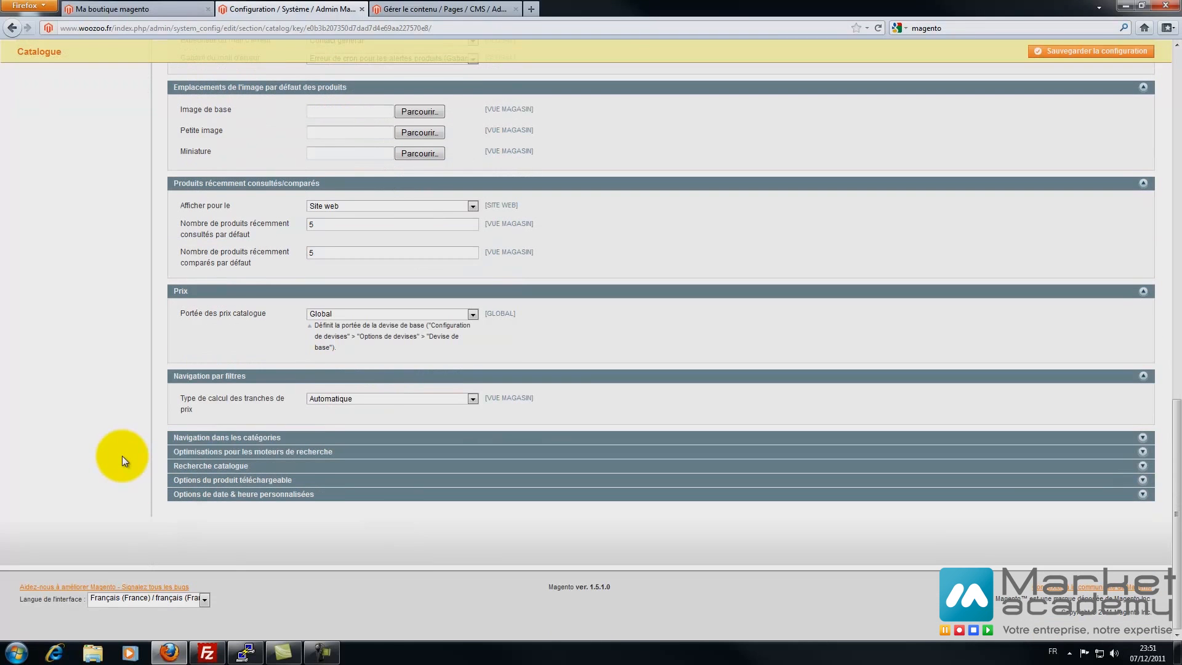
pyautogui.click(314, 399)
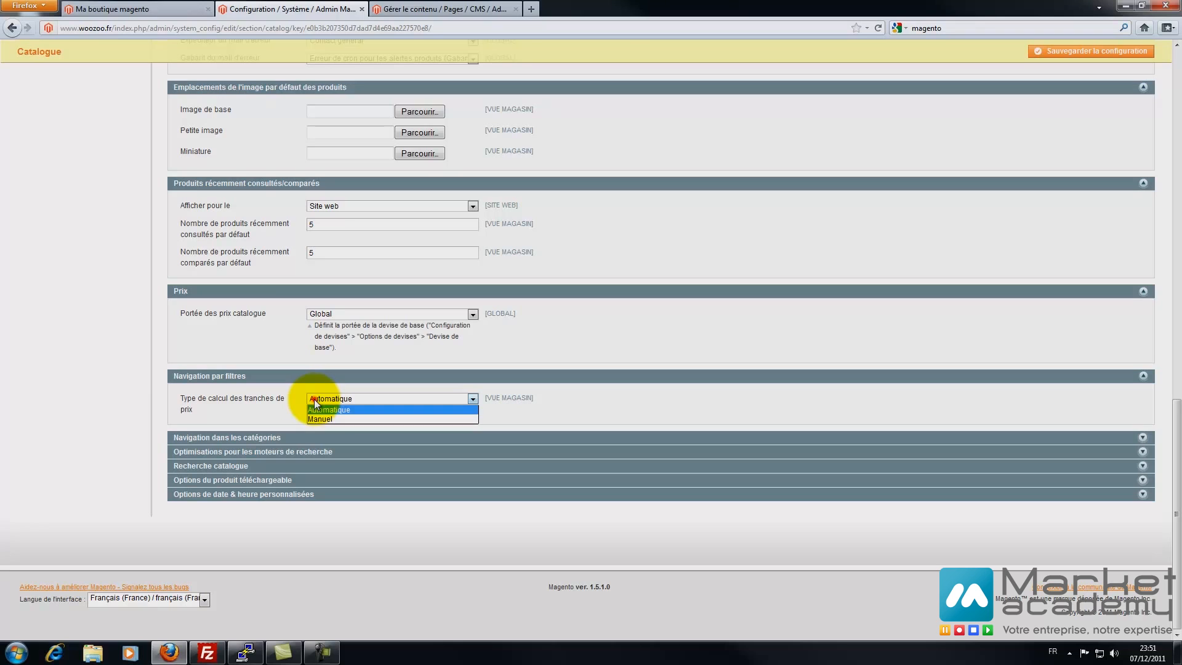
pyautogui.click(319, 421)
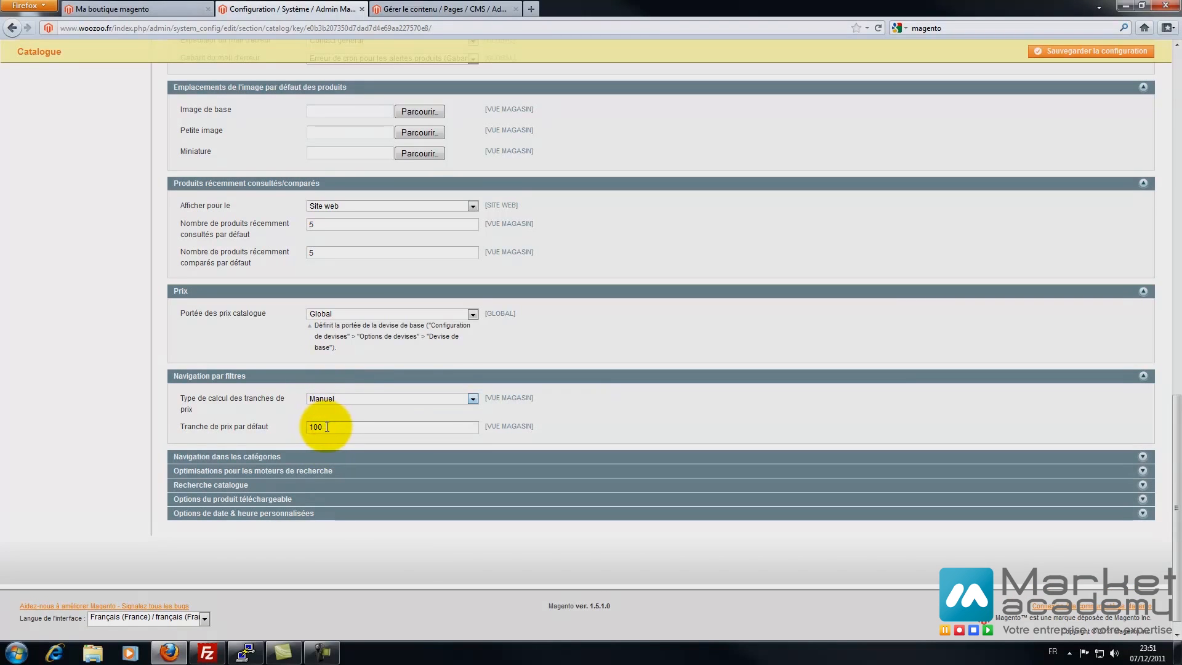
pyautogui.moveTo(322, 425); pyautogui.dragTo(299, 430)
pyautogui.write('10')
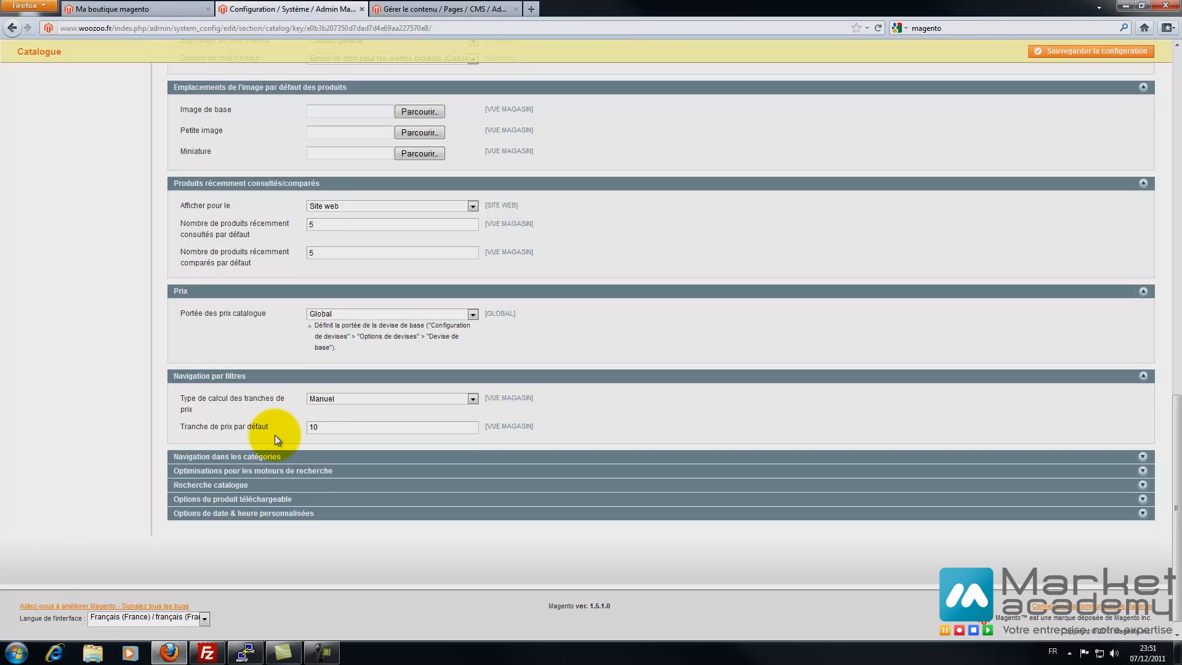
pyautogui.click(400, 399)
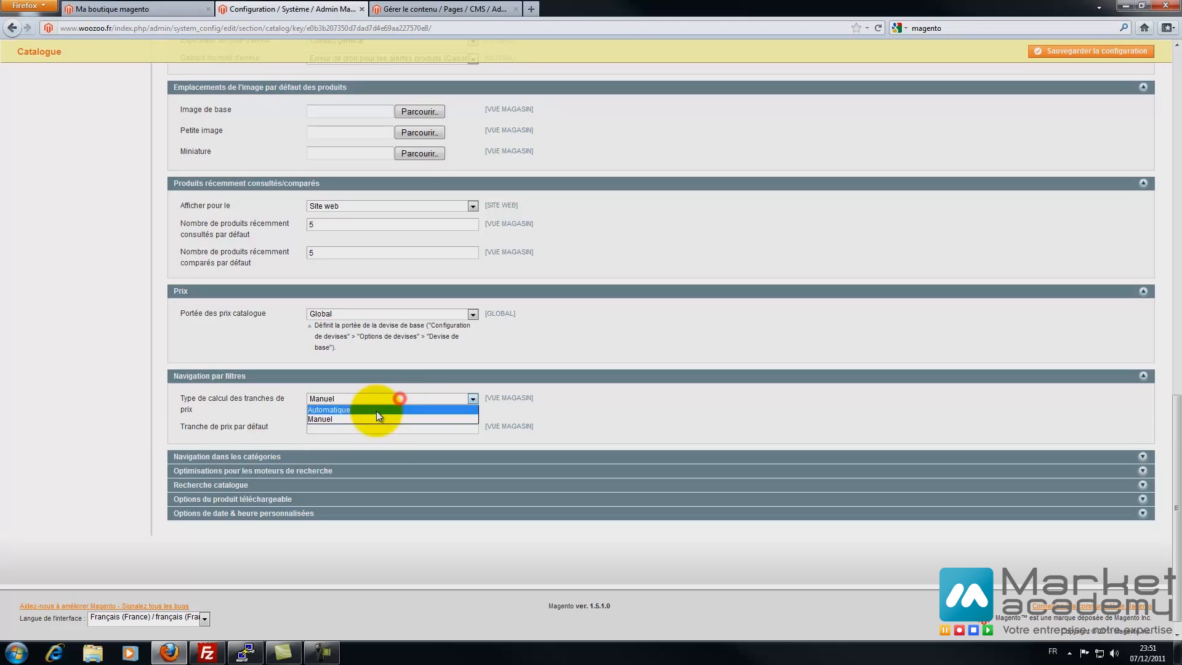
pyautogui.click(375, 410)
# - Expand category navigation and check its maximum depth of 0
pyautogui.click(324, 437)
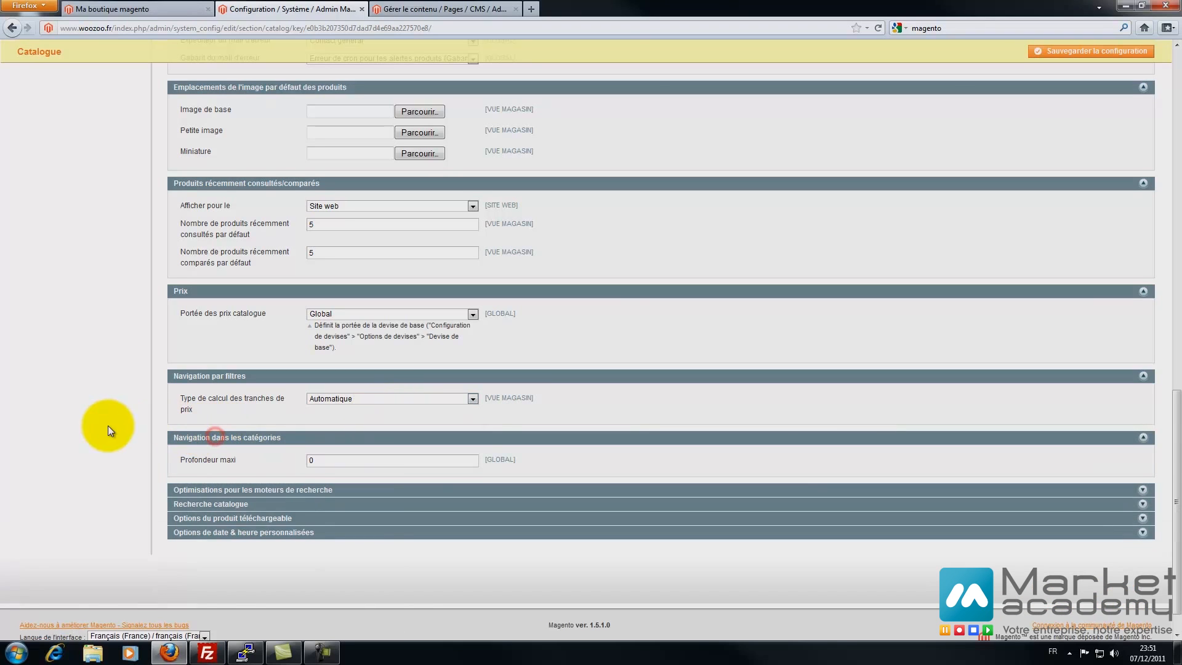
pyautogui.scroll(-1, 108, 426)
pyautogui.doubleClick(323, 421)
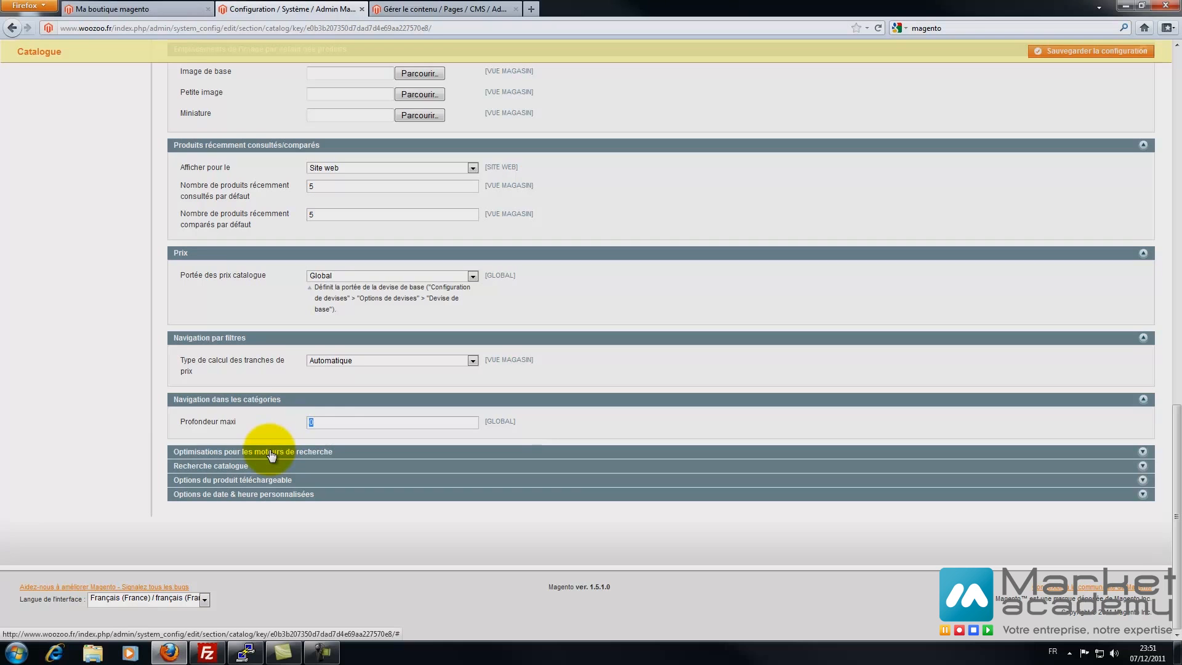
pyautogui.click(330, 422)
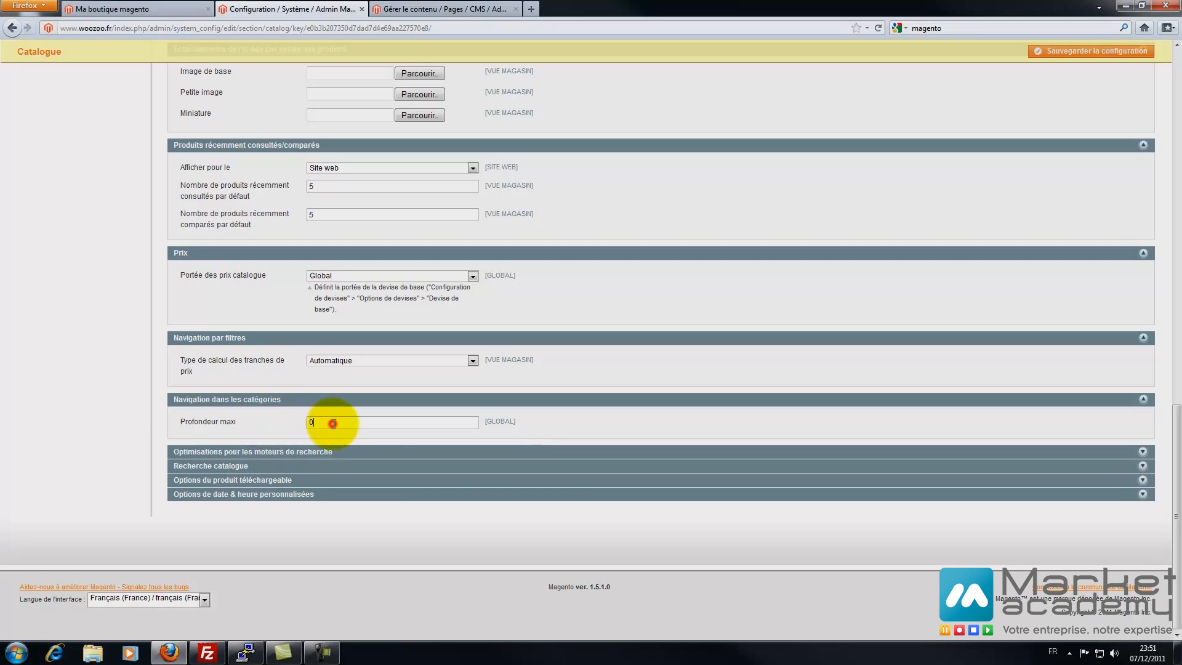
# - Review the SEO settings: sitemap and popular terms enabled, .html URL suffixes
pyautogui.click(299, 453)
pyautogui.scroll(-5, 140, 478)
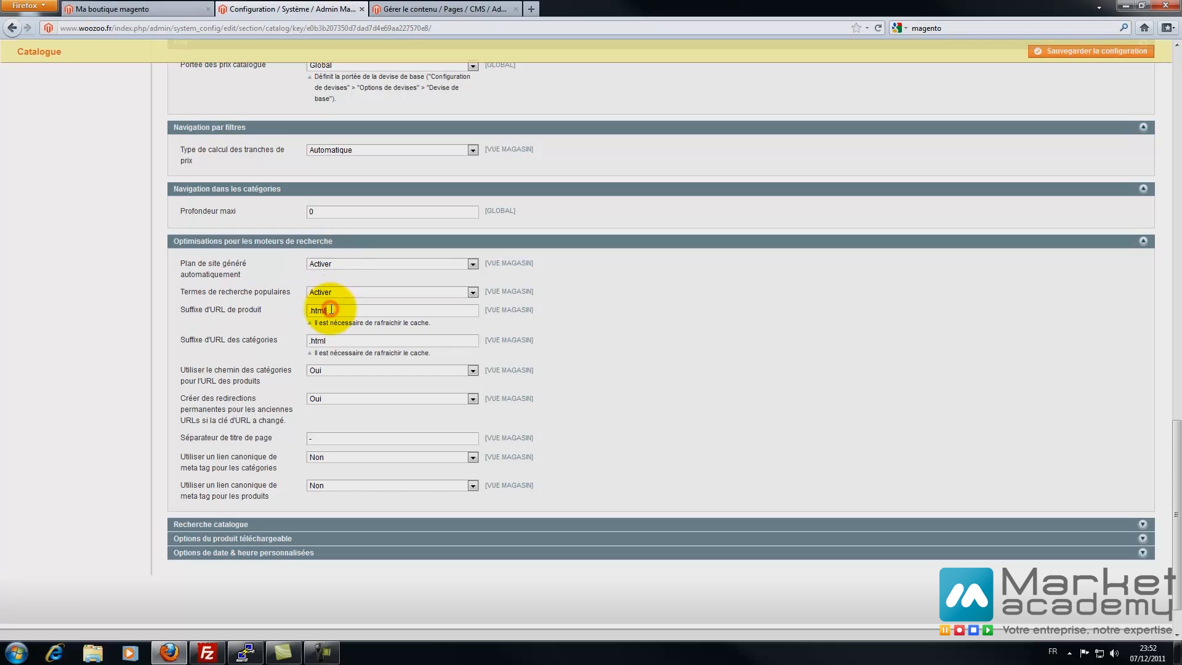
pyautogui.click(165, 9)
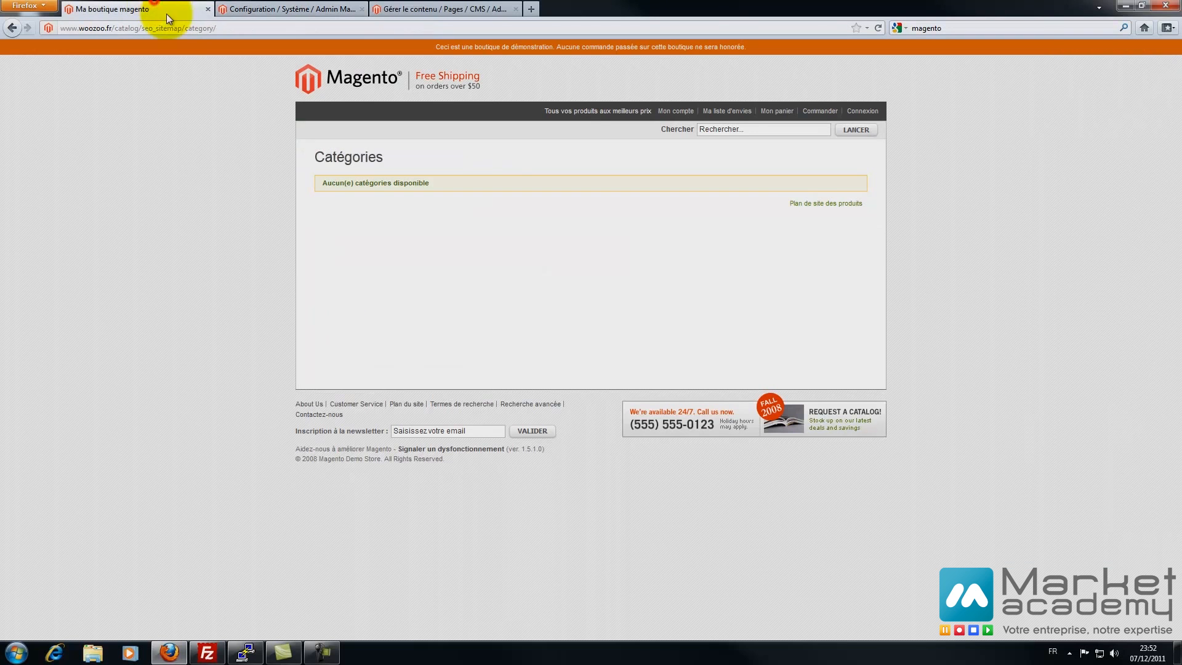
pyautogui.click(333, 85)
pyautogui.click(129, 28)
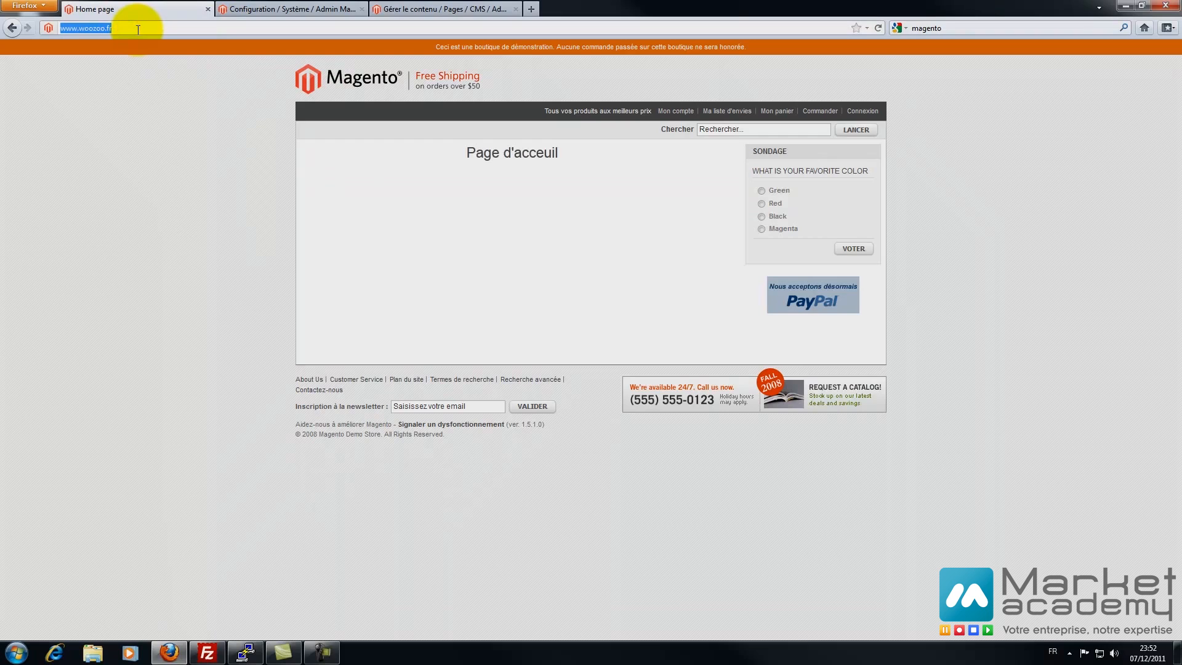
pyautogui.press('End')
pyautogui.write('/c')
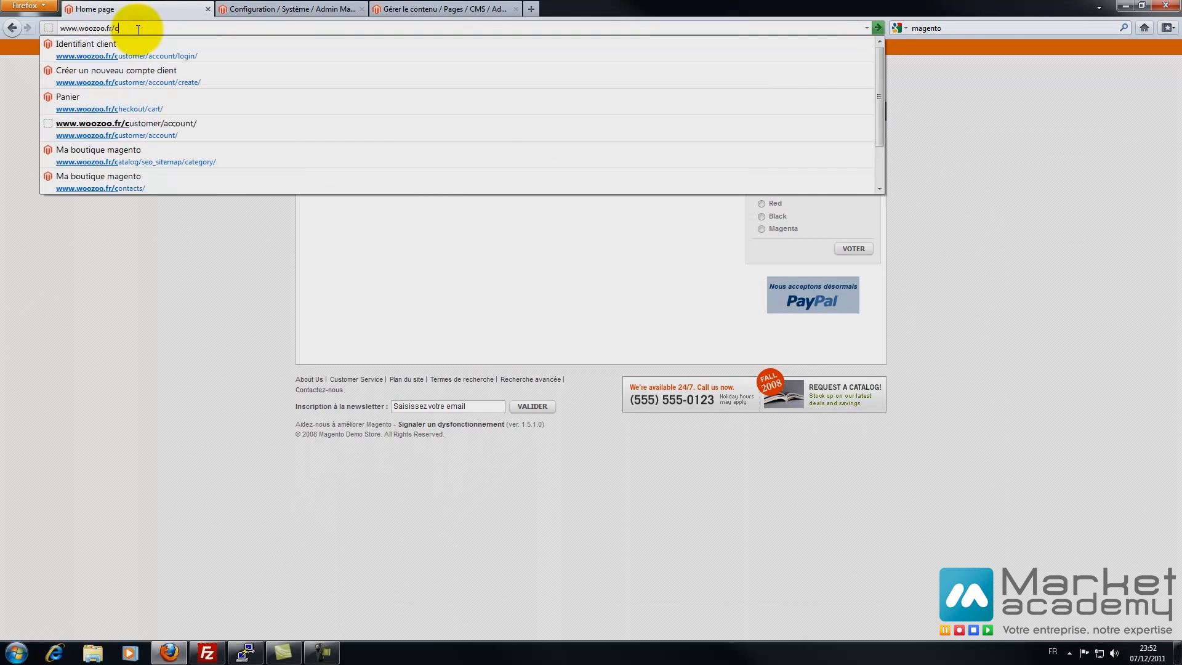
pyautogui.write('afetir')
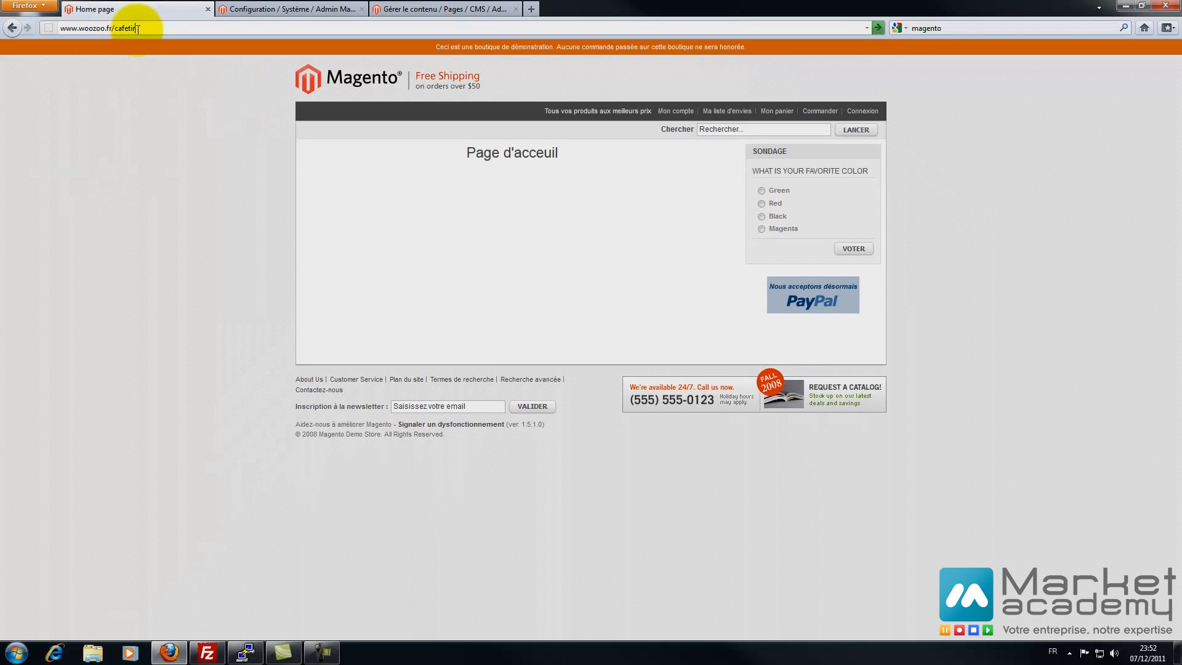
pyautogui.press('BackSpace')
pyautogui.write('ere.html')
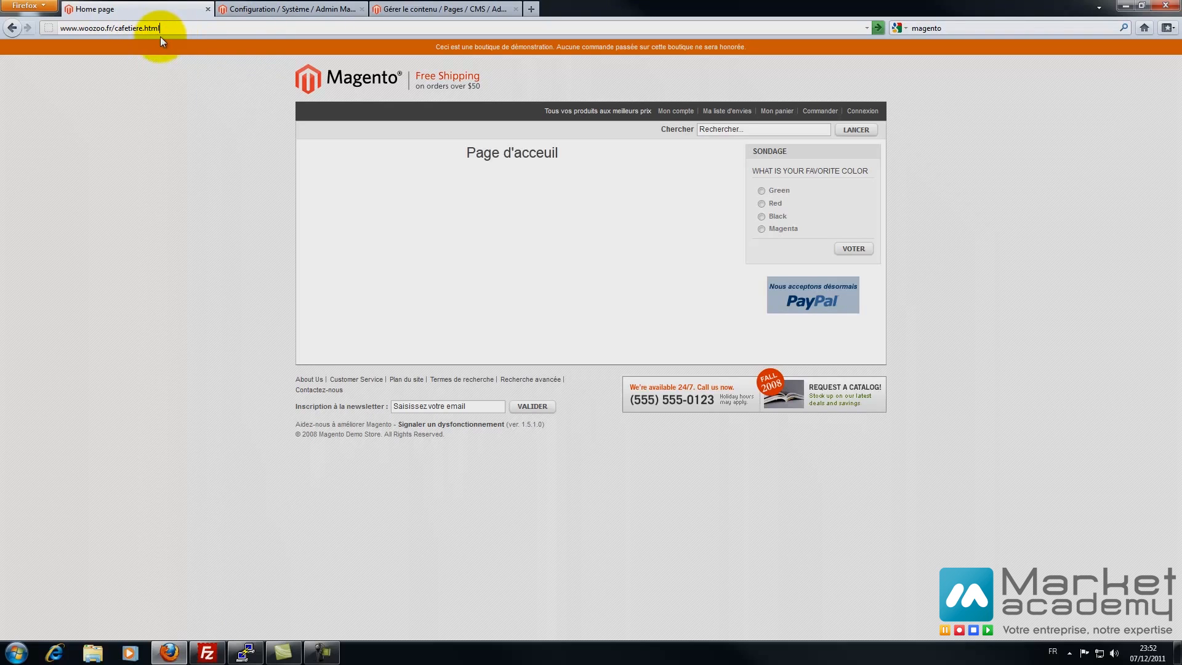
pyautogui.click(274, 9)
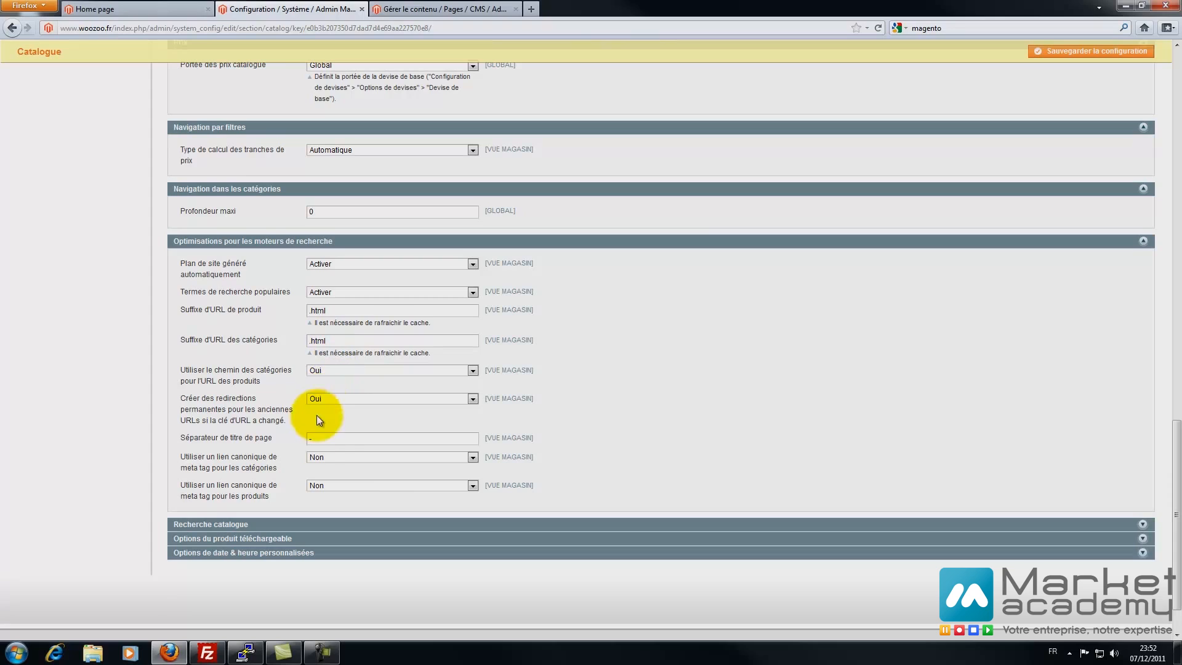
# - Keep the page title separator as a hyphen
pyautogui.doubleClick(332, 437)
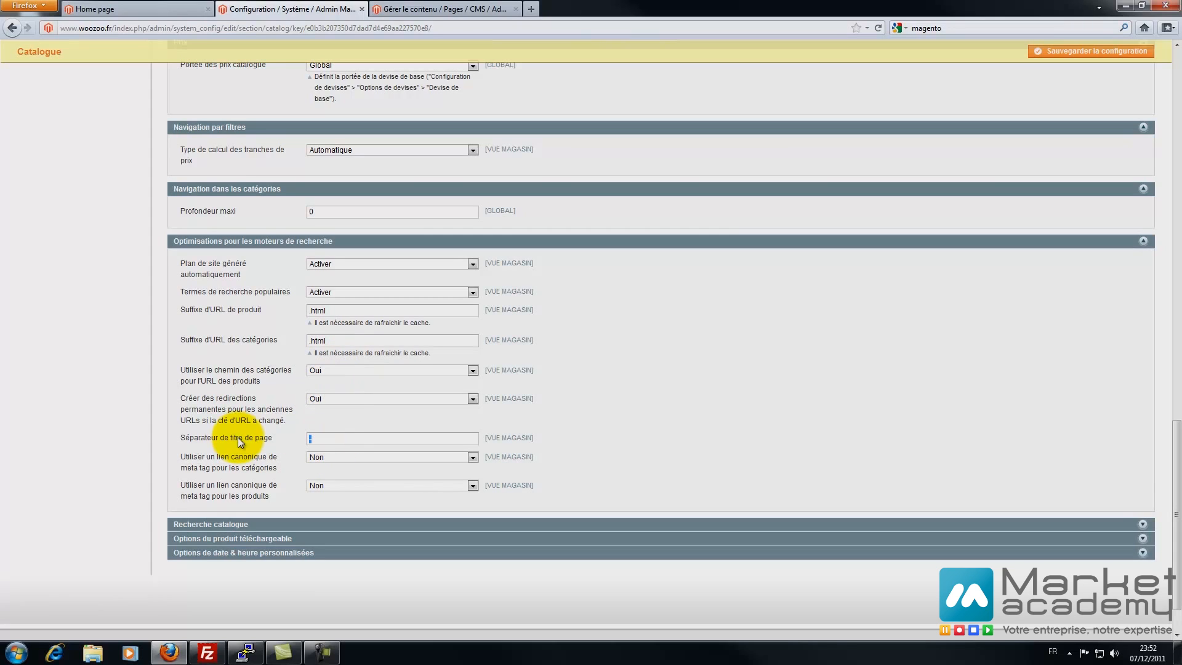
pyautogui.write('_')
pyautogui.press('BackSpace')
# - Set canonical meta tag links to Oui for both categories and products
pyautogui.click(335, 456)
pyautogui.click(324, 466)
pyautogui.click(322, 489)
pyautogui.click(324, 496)
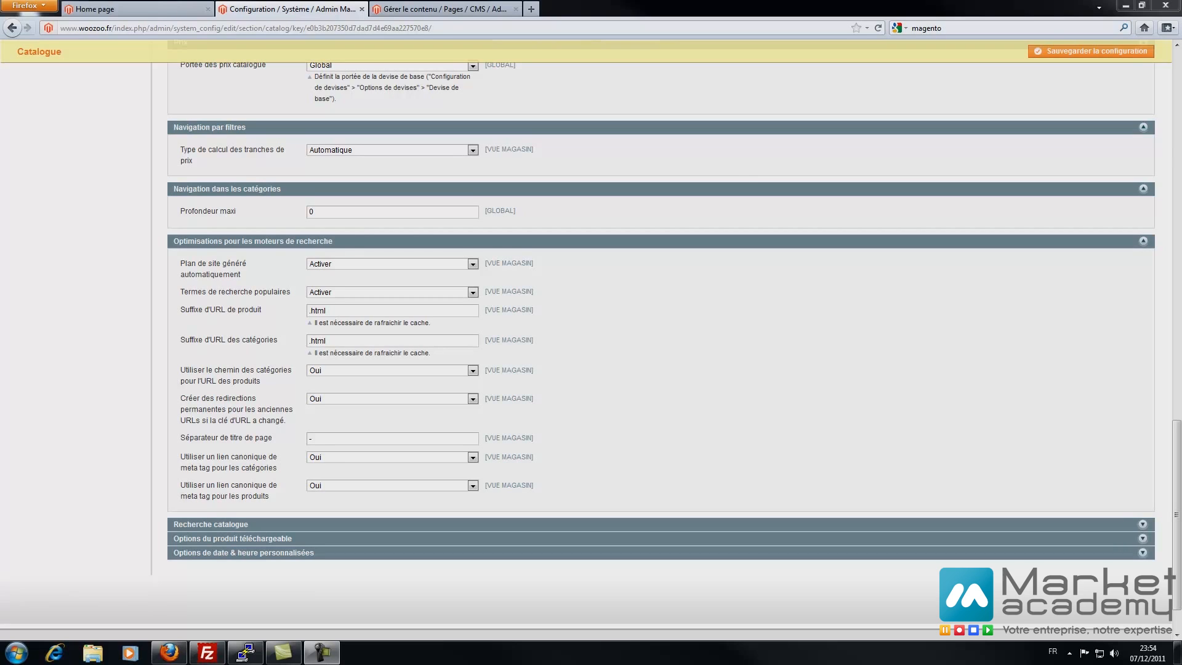
pyautogui.click(219, 524)
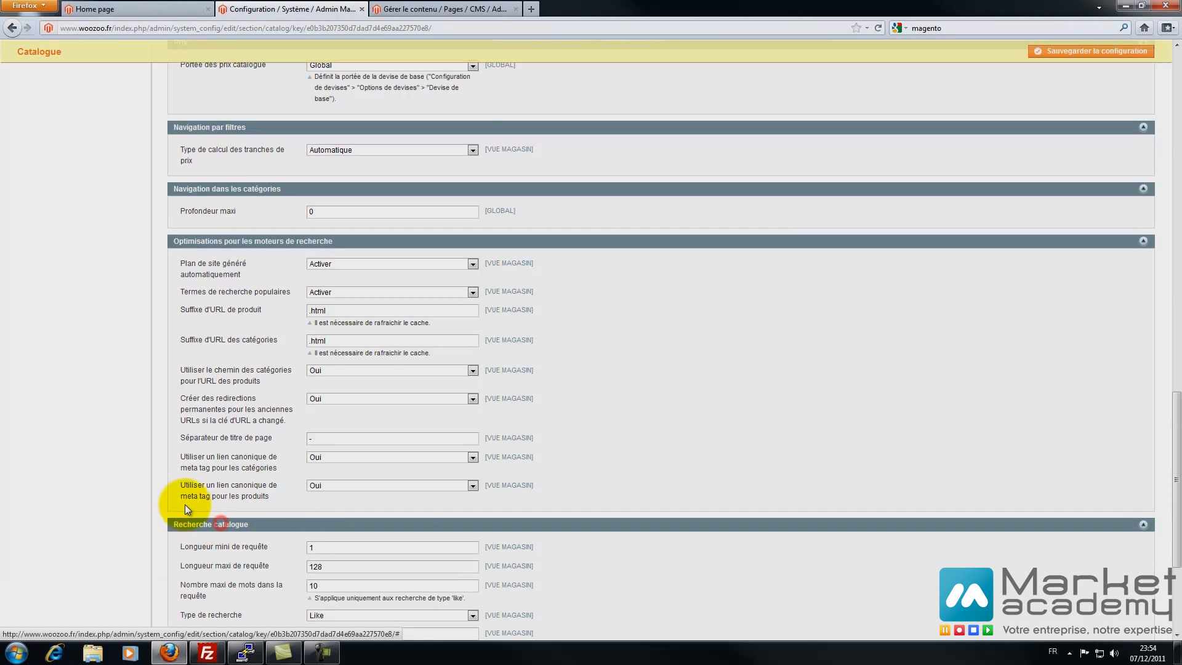
# - Edit the minimum search query length and test a short search on the storefront
pyautogui.scroll(-5, 185, 504)
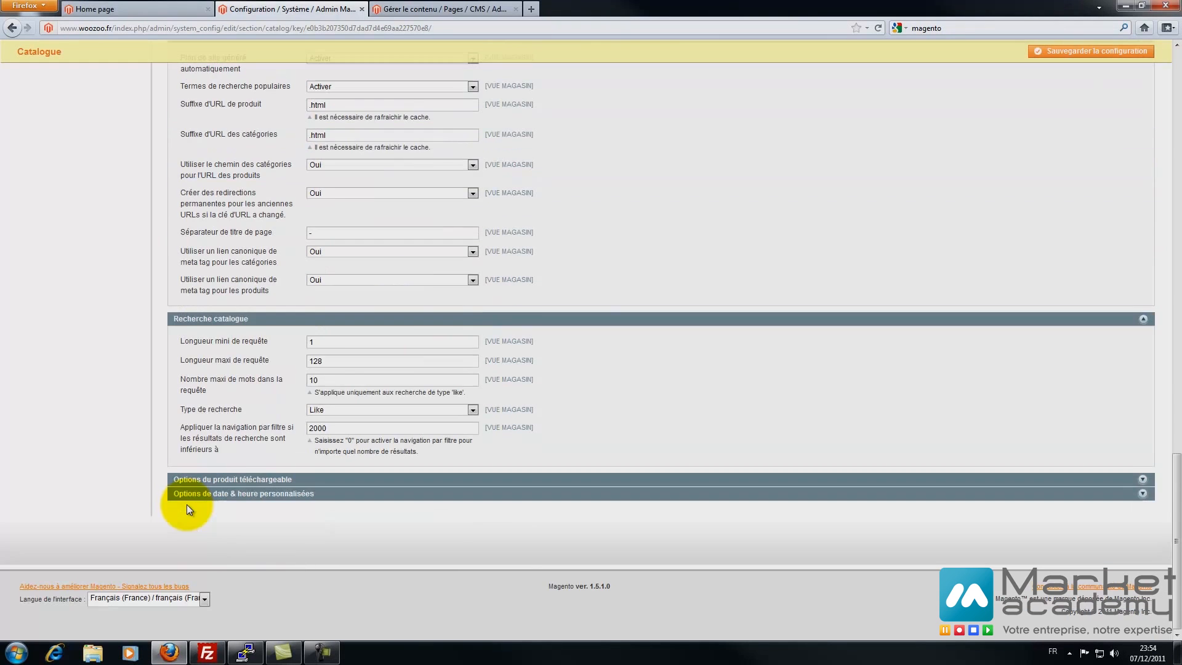
pyautogui.doubleClick(326, 341)
pyautogui.write('3')
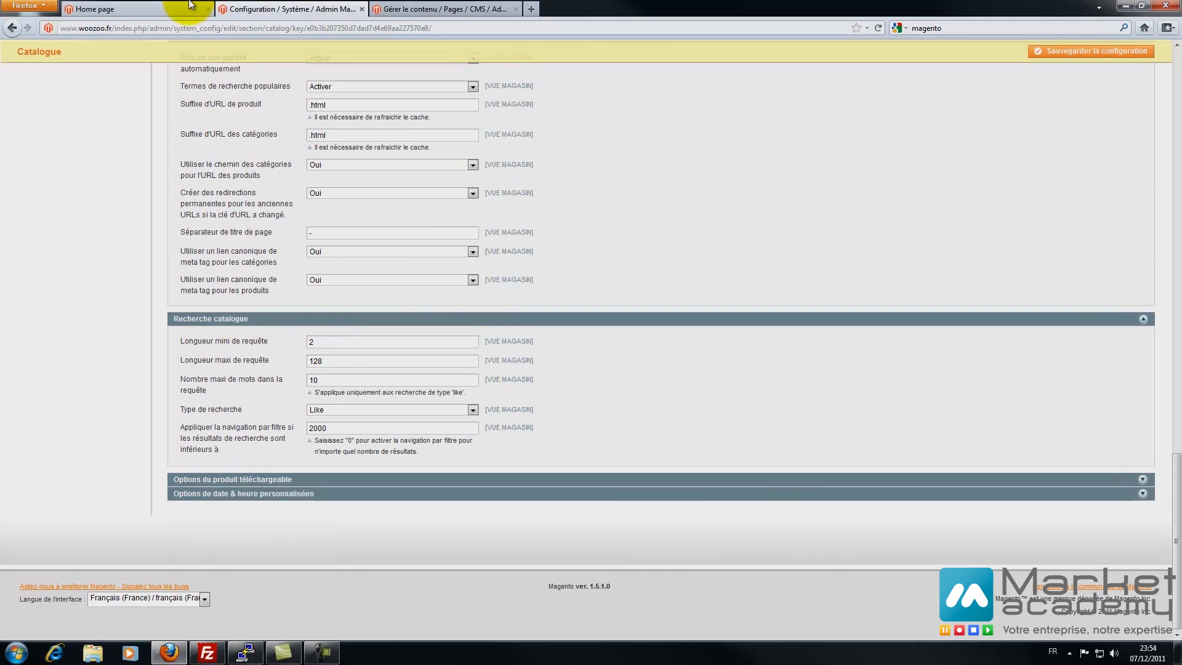
pyautogui.click(123, 8)
pyautogui.click(753, 134)
pyautogui.write('rd')
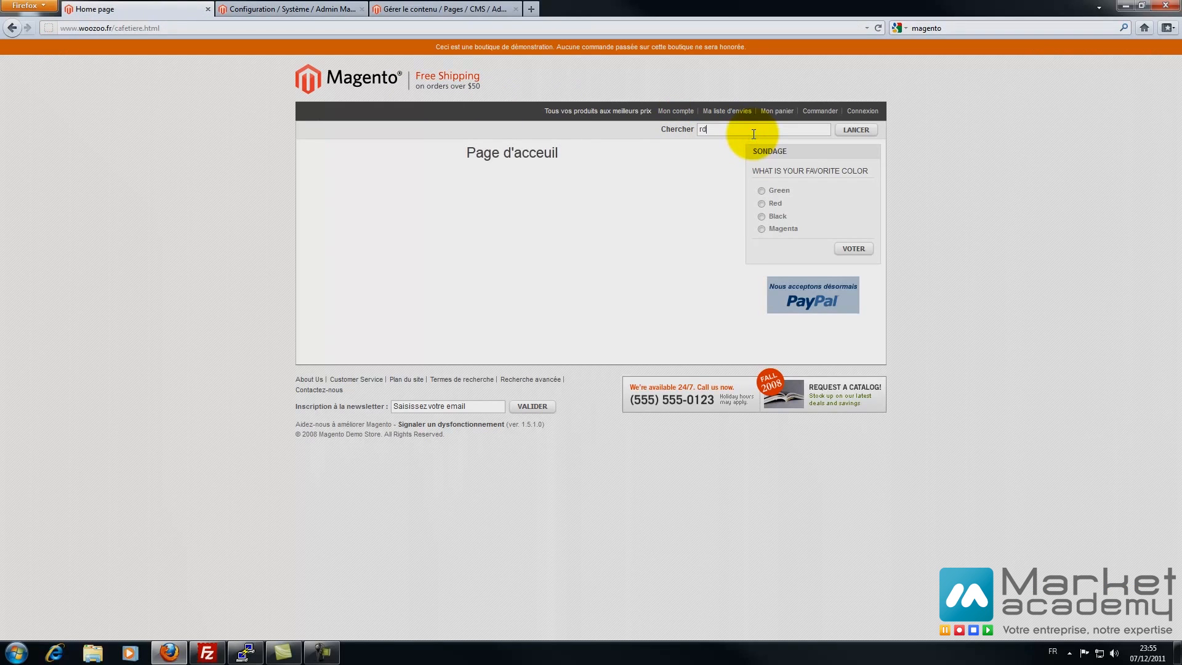
pyautogui.click(296, 8)
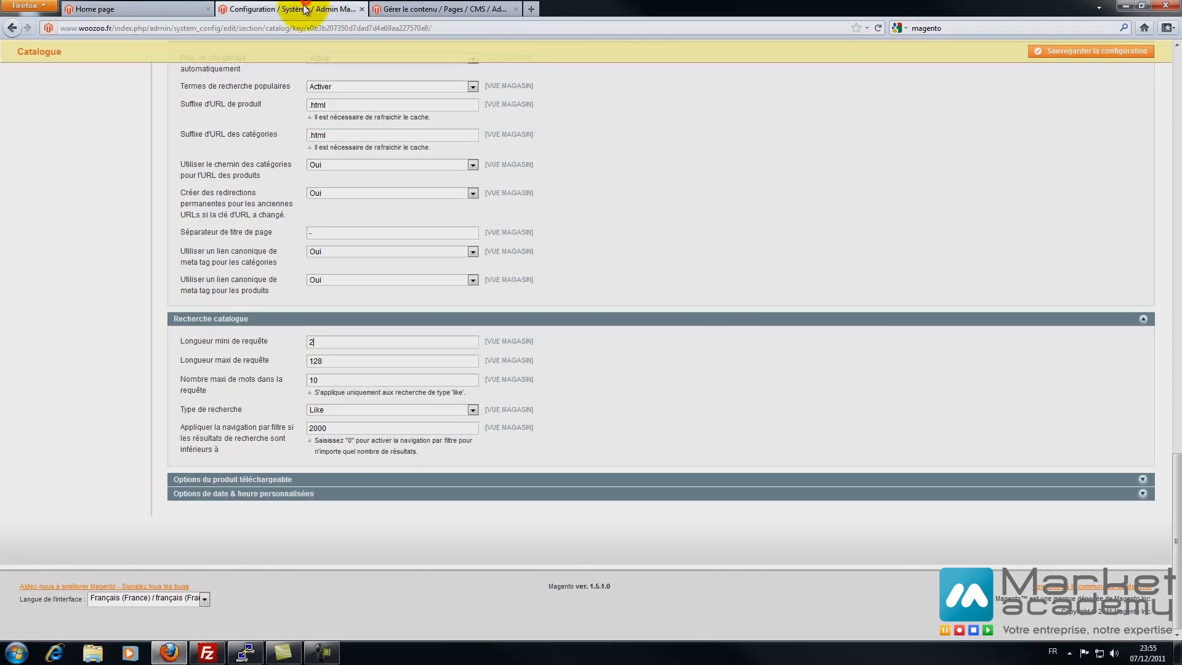
# - Keep max query length 128, 10 words, Like search type, 2000 threshold; expand downloadable options
pyautogui.moveTo(336, 365); pyautogui.dragTo(245, 365)
pyautogui.click(269, 387)
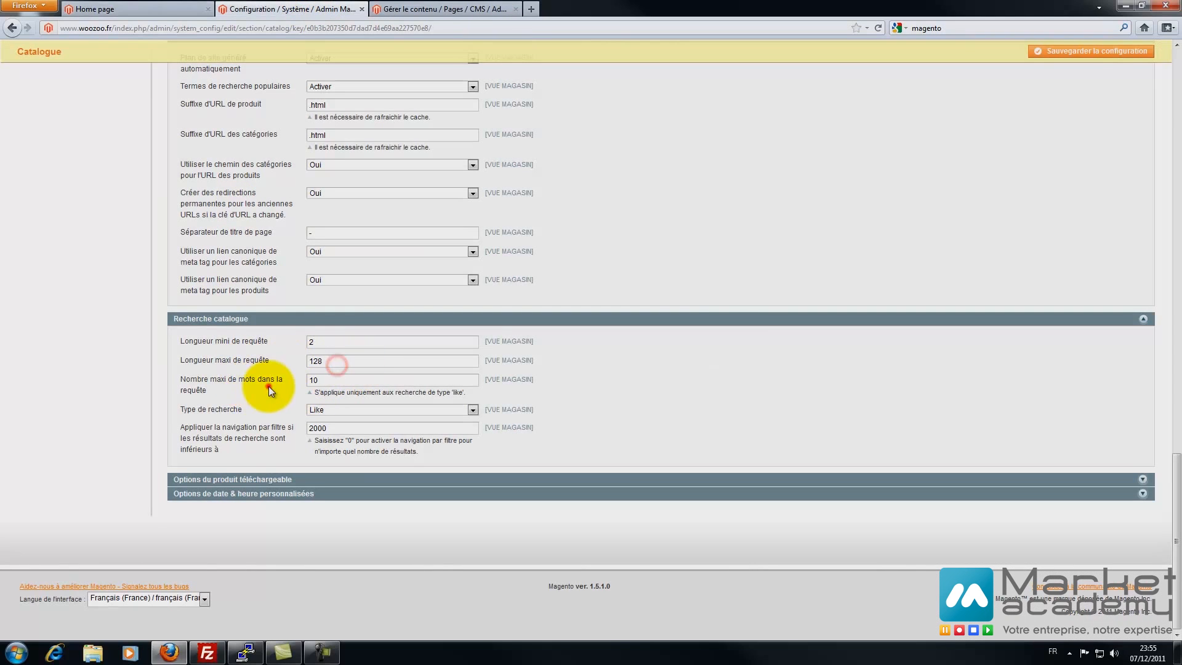
pyautogui.click(354, 378)
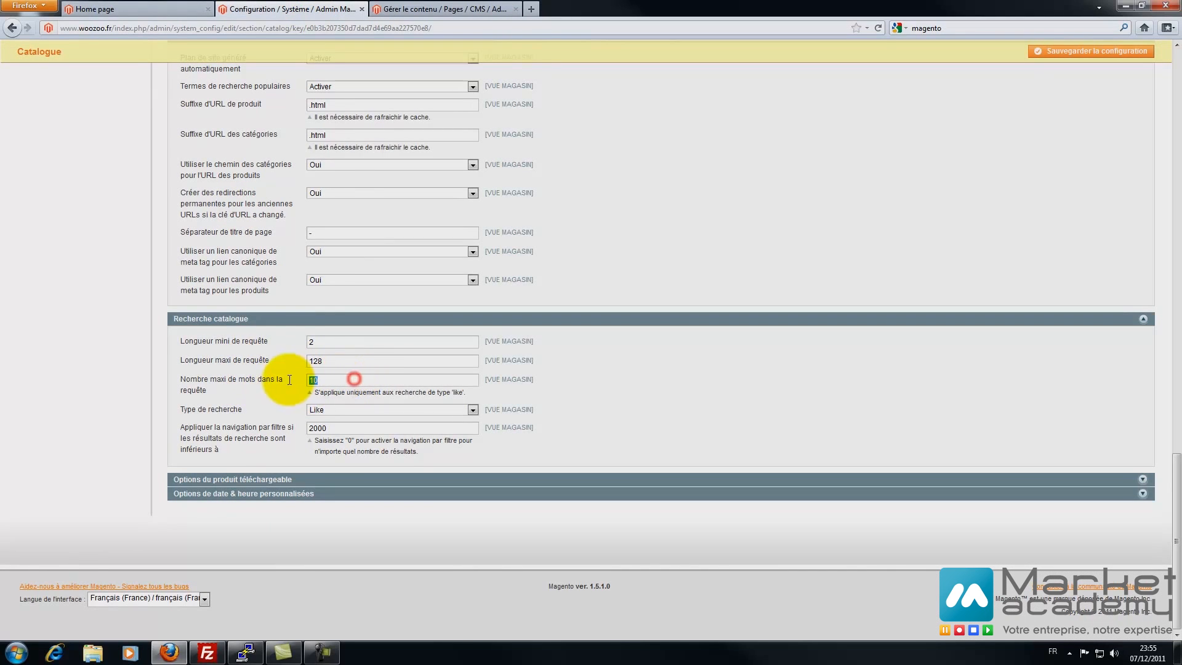
pyautogui.click(323, 411)
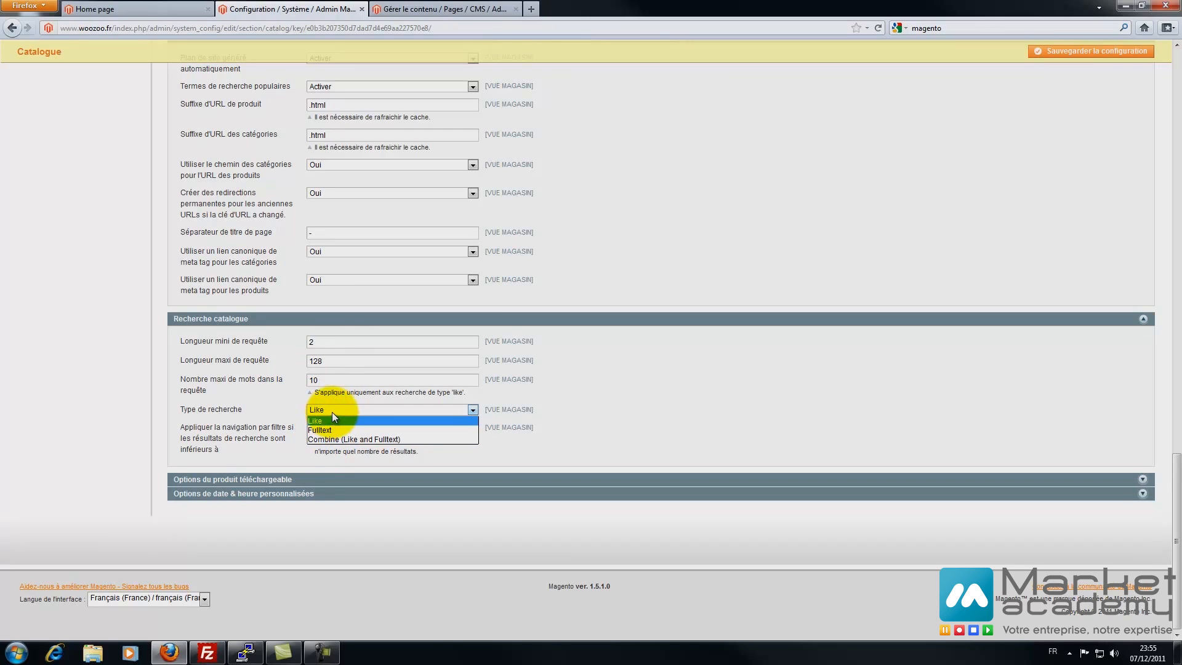
pyautogui.click(249, 408)
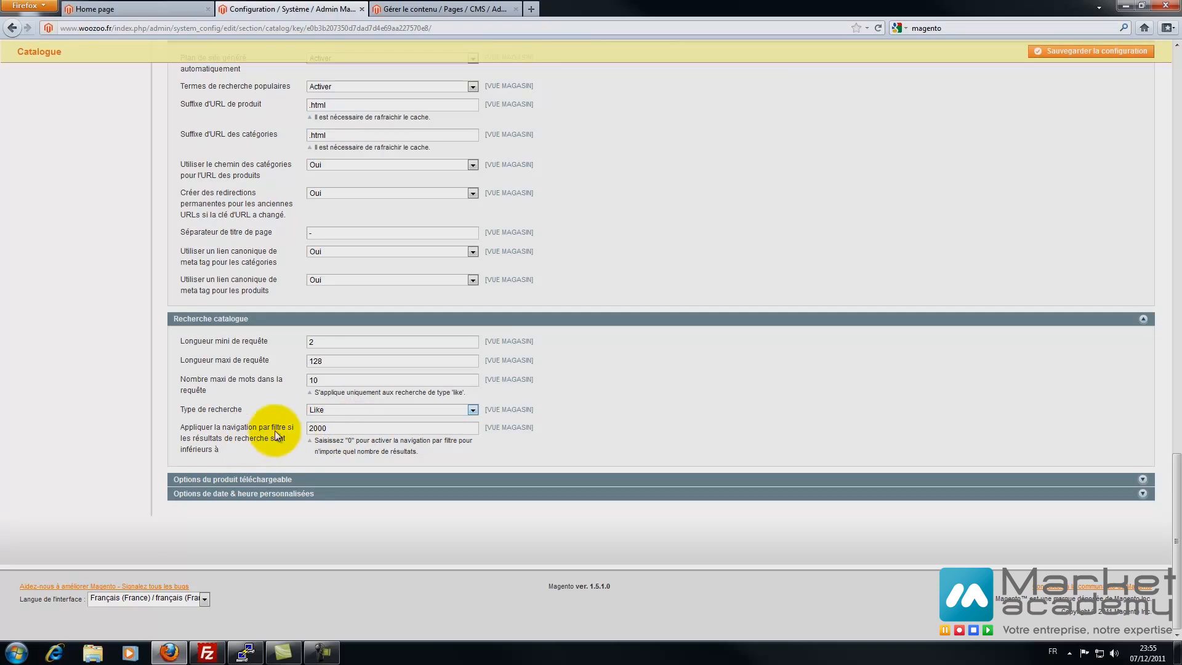
pyautogui.moveTo(345, 427); pyautogui.dragTo(297, 433)
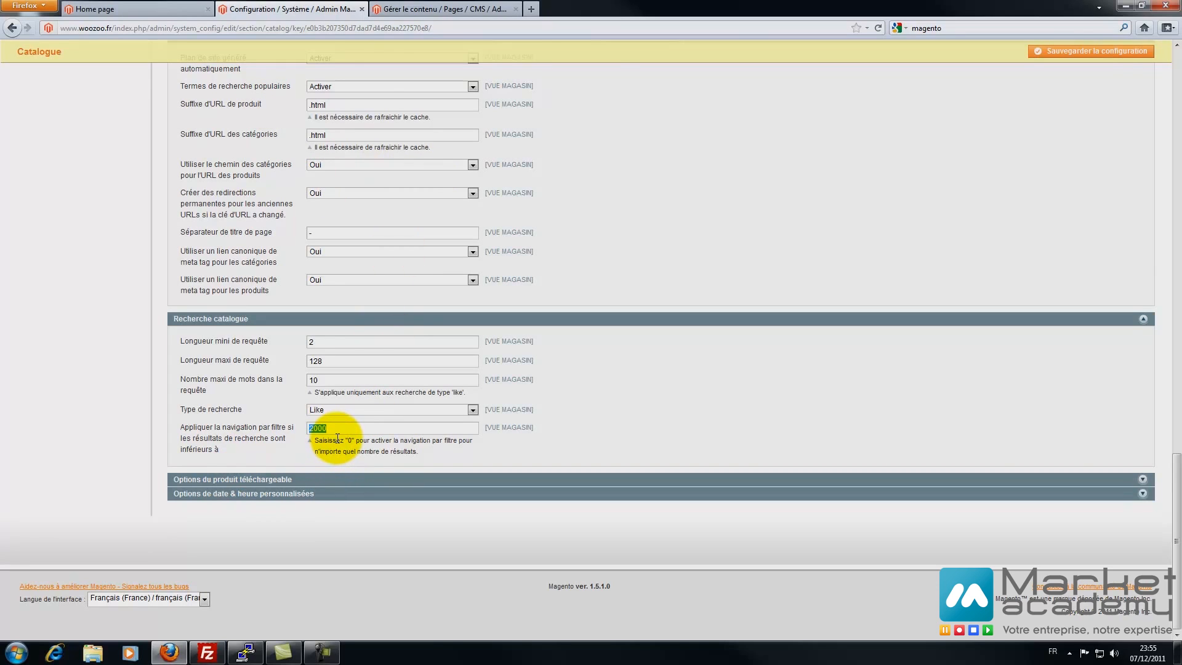
pyautogui.click(276, 479)
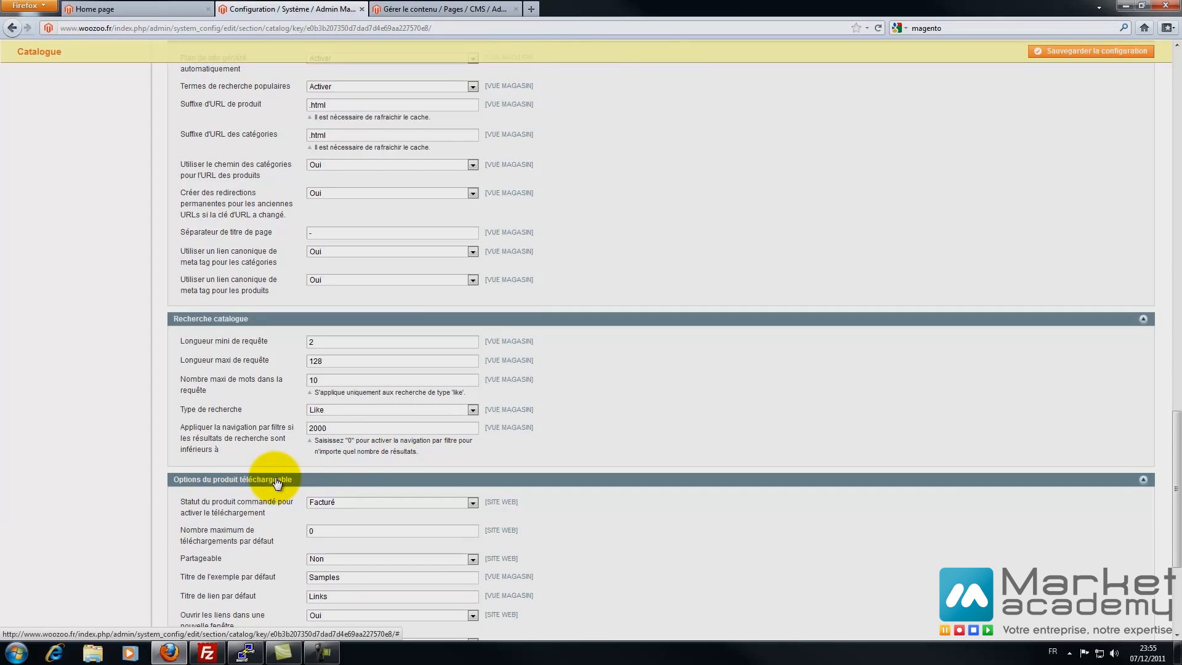
# - Keep Facturé as the download-enabling order status and set default maximum downloads to 3
pyautogui.scroll(-5, 276, 482)
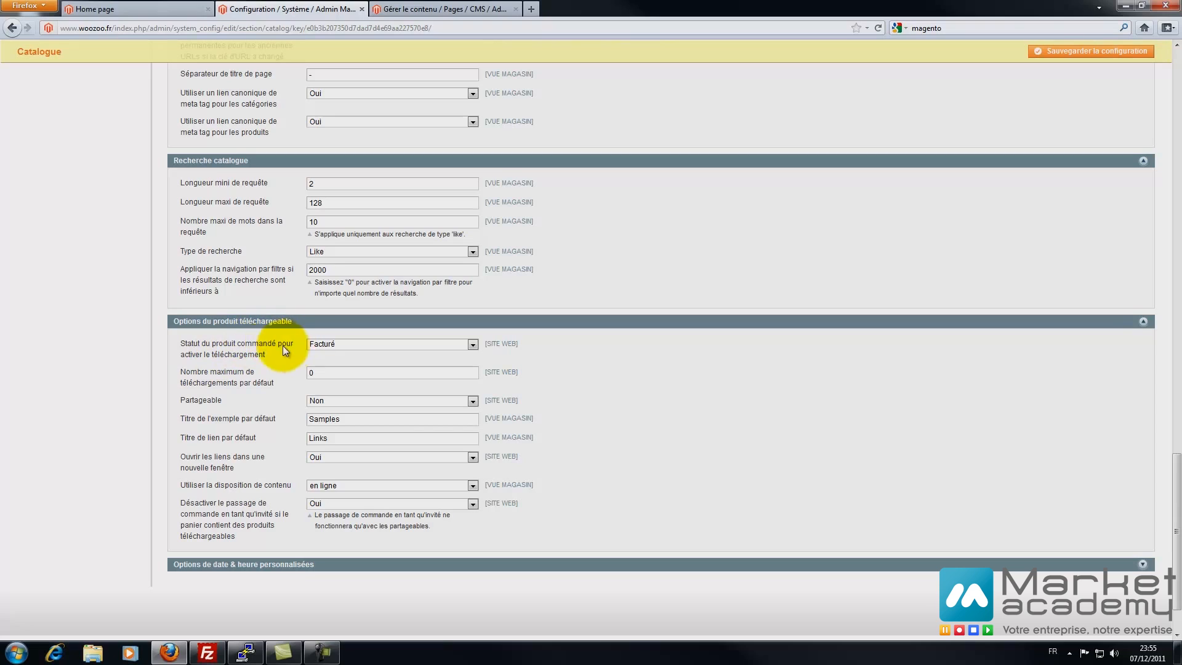
pyautogui.click(328, 345)
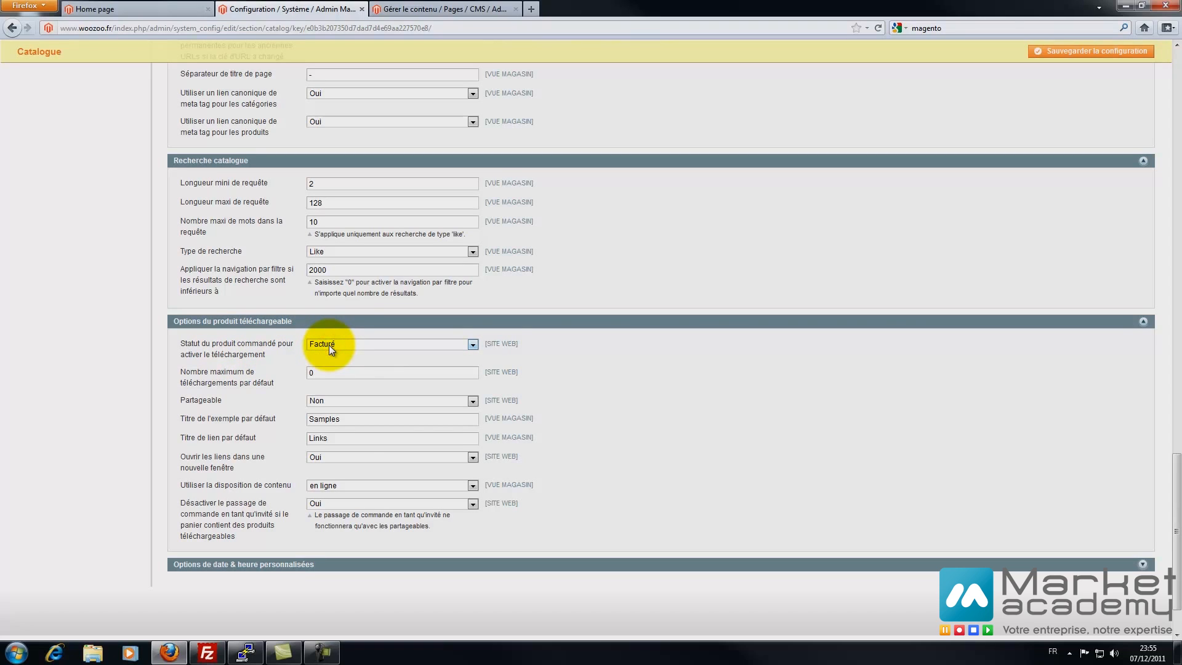
pyautogui.click(329, 345)
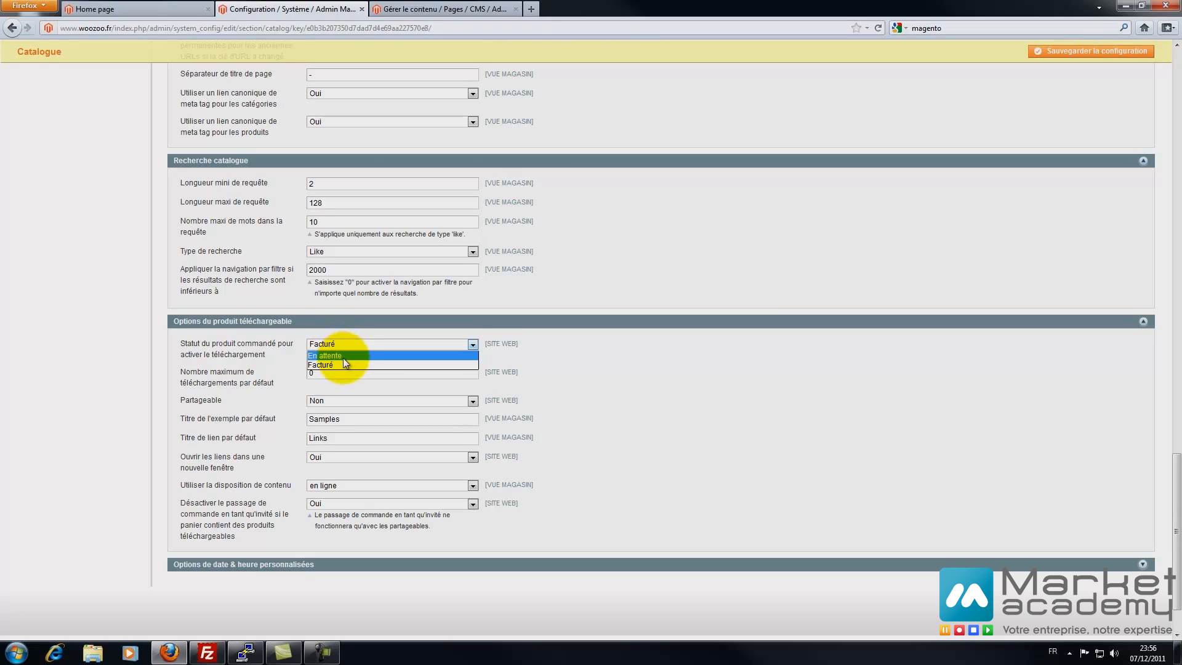
pyautogui.click(343, 363)
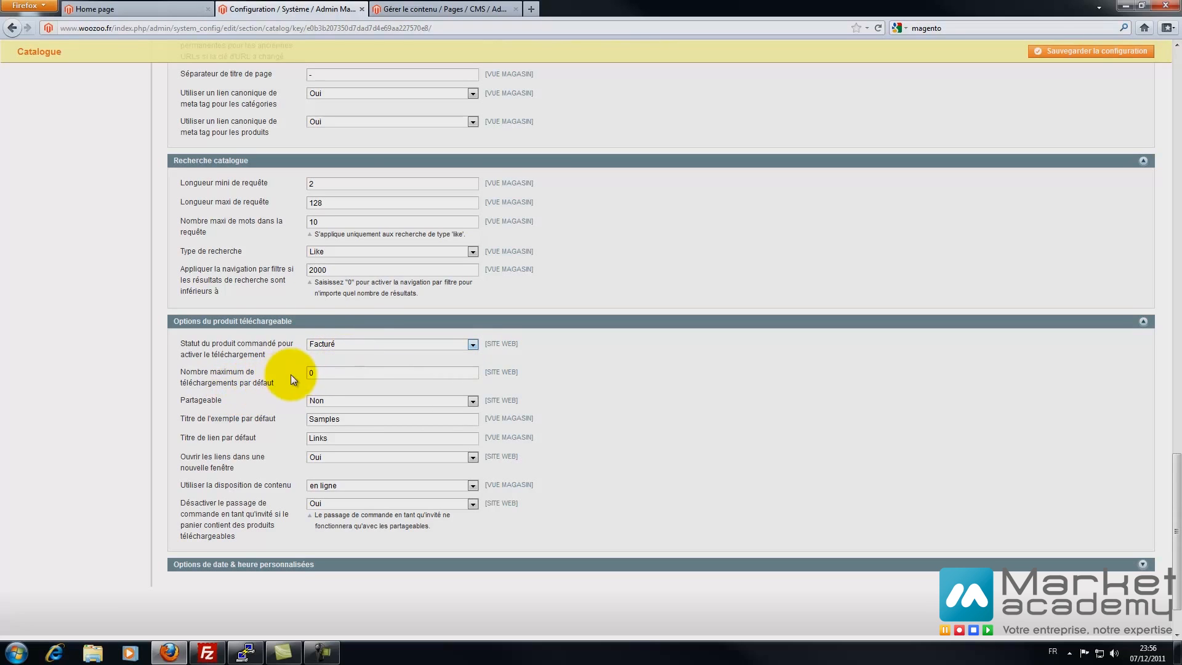
pyautogui.moveTo(321, 372); pyautogui.dragTo(275, 360)
pyautogui.write('5')
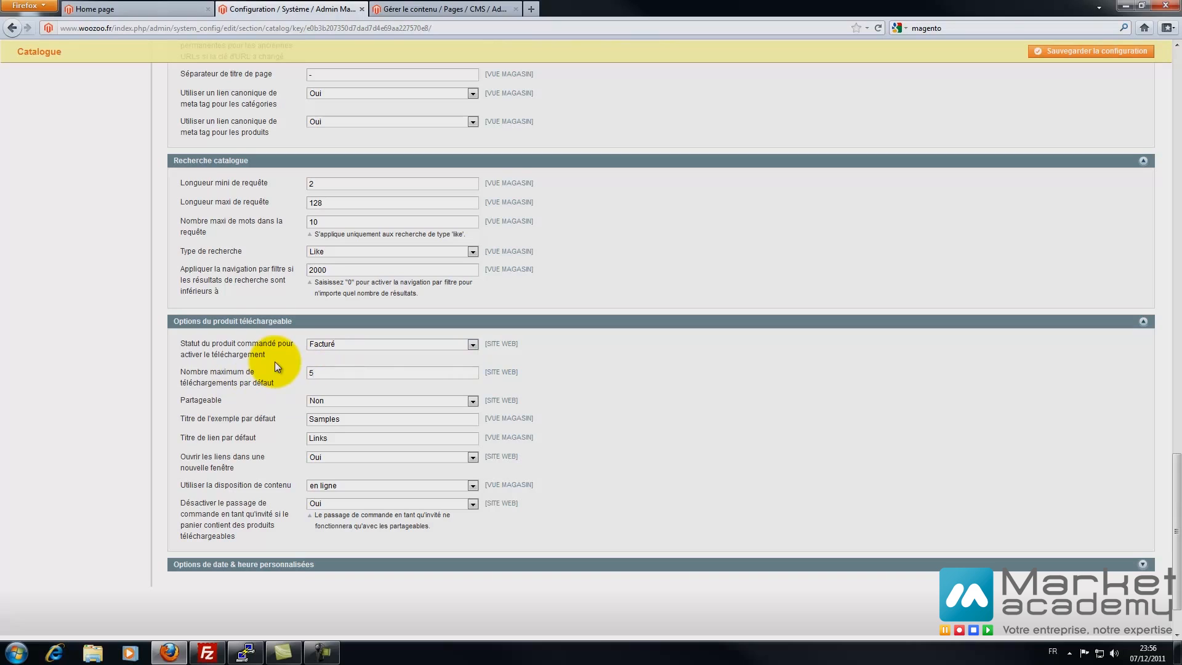
pyautogui.doubleClick(323, 372)
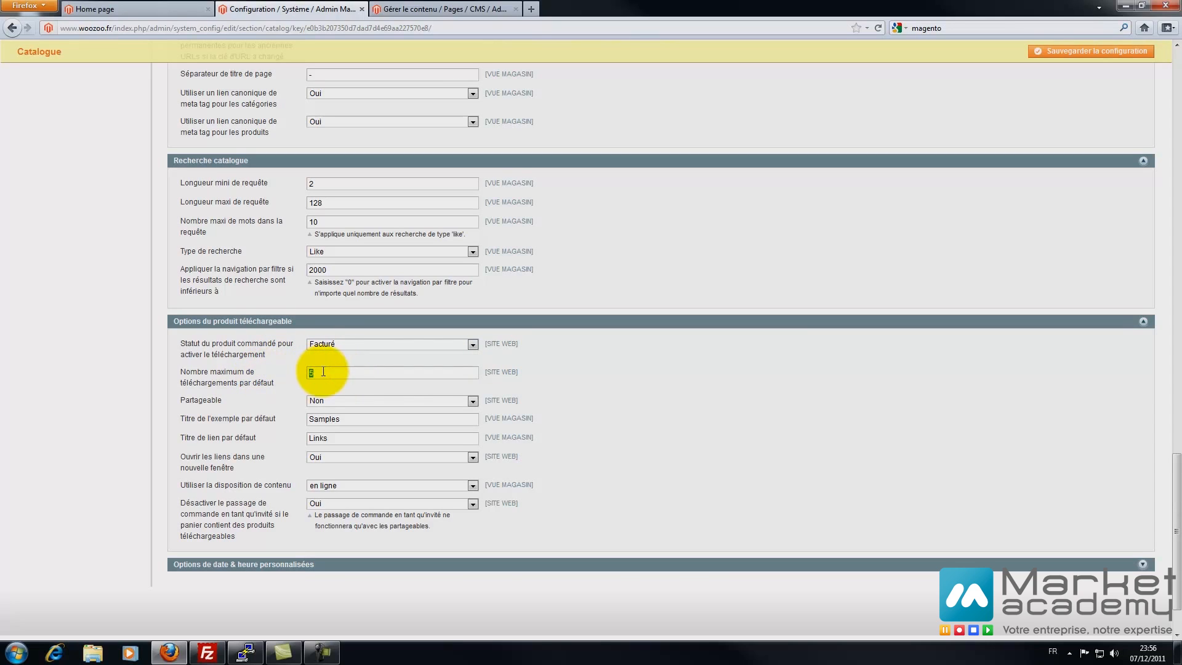
pyautogui.write('3')
# - Keep downloads non-shareable, sample title Samples and en ligne content disposition unchanged
pyautogui.click(334, 401)
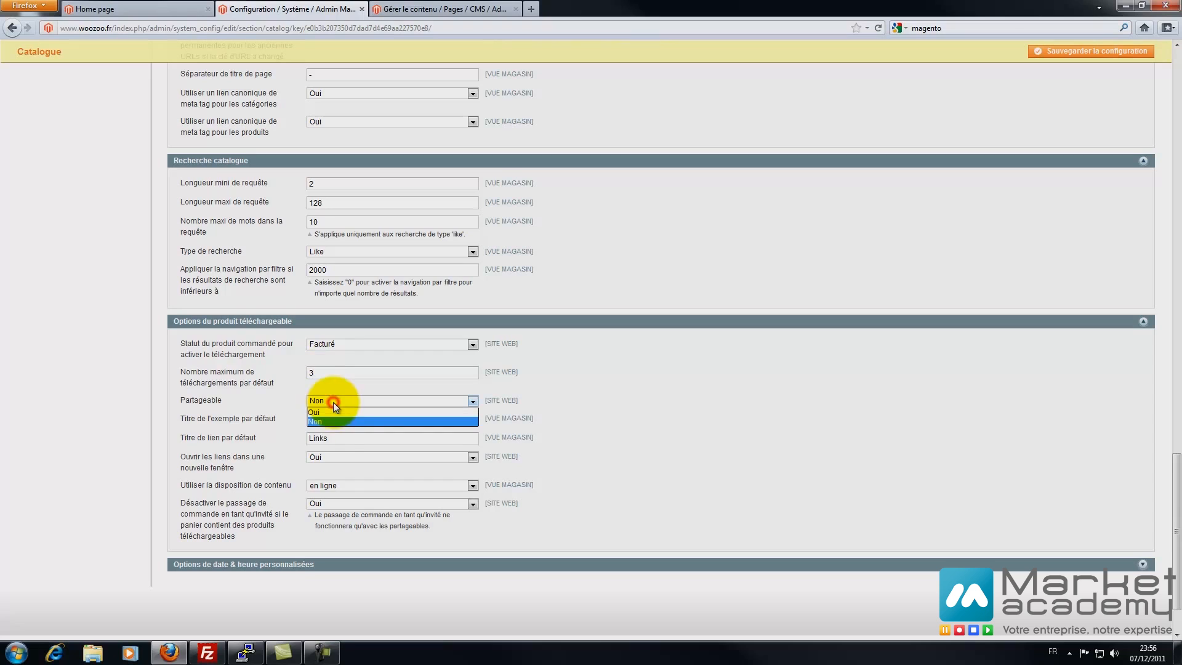
pyautogui.click(149, 411)
pyautogui.doubleClick(356, 419)
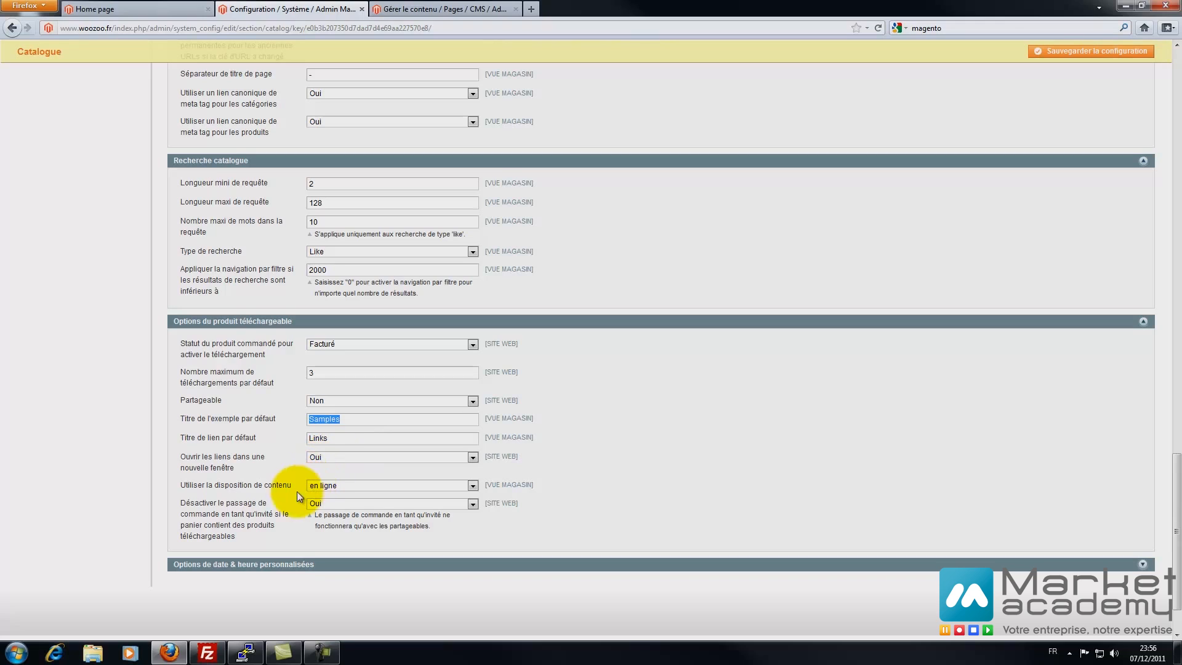
pyautogui.click(331, 486)
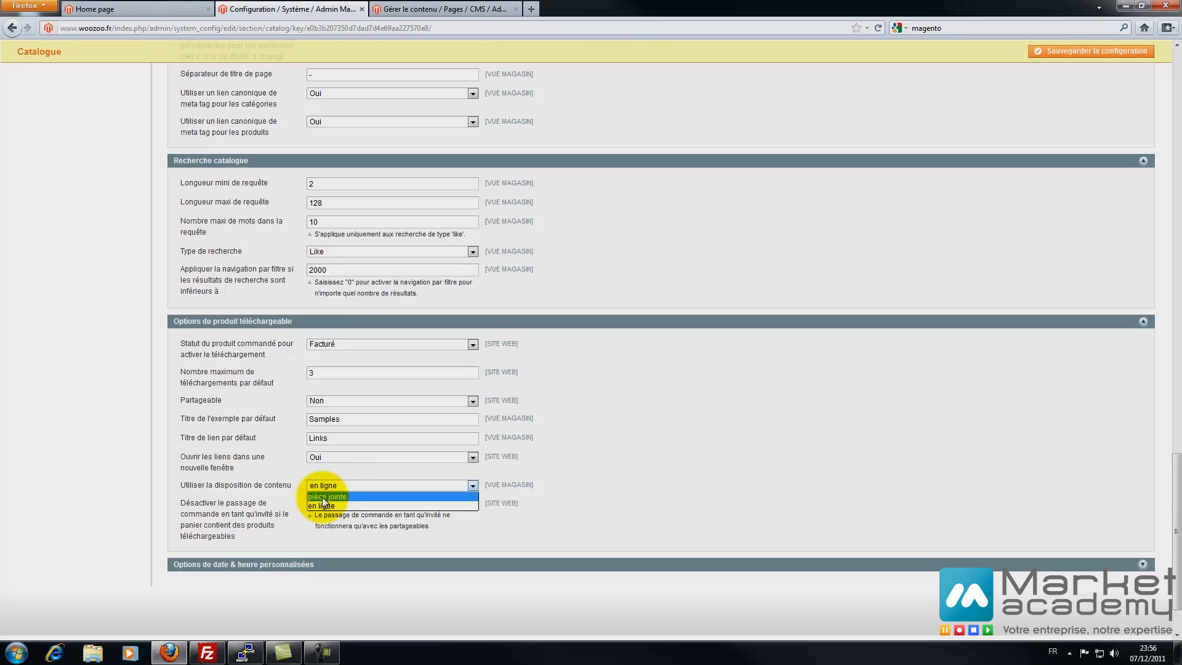
pyautogui.click(280, 500)
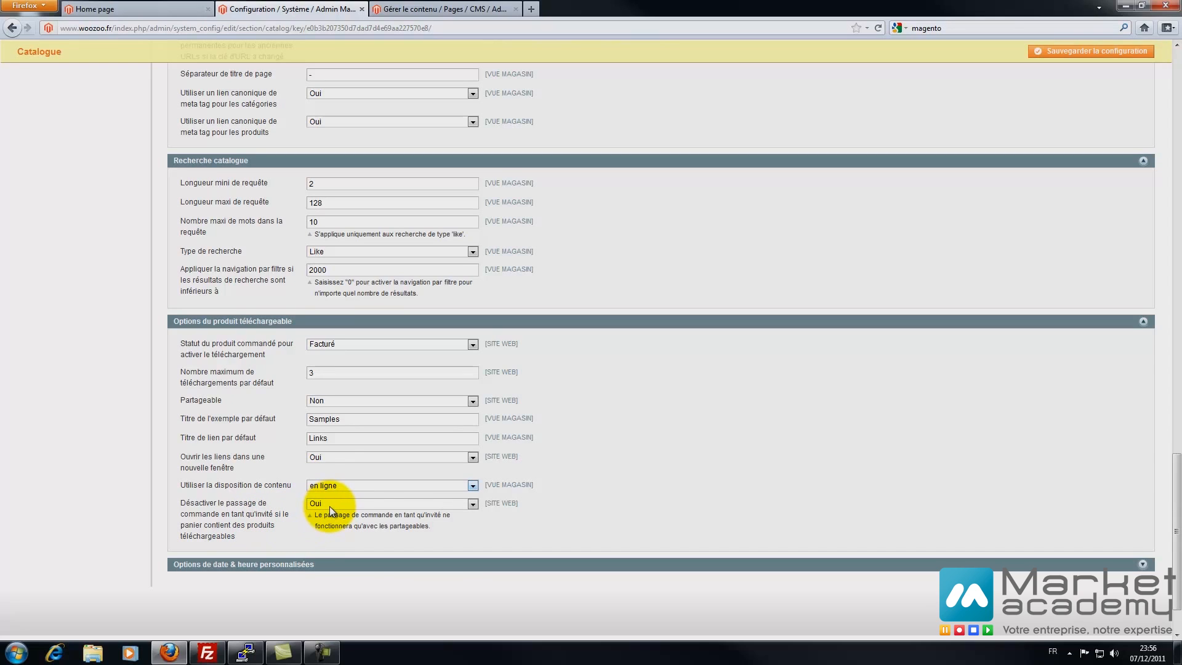
pyautogui.press('F10')
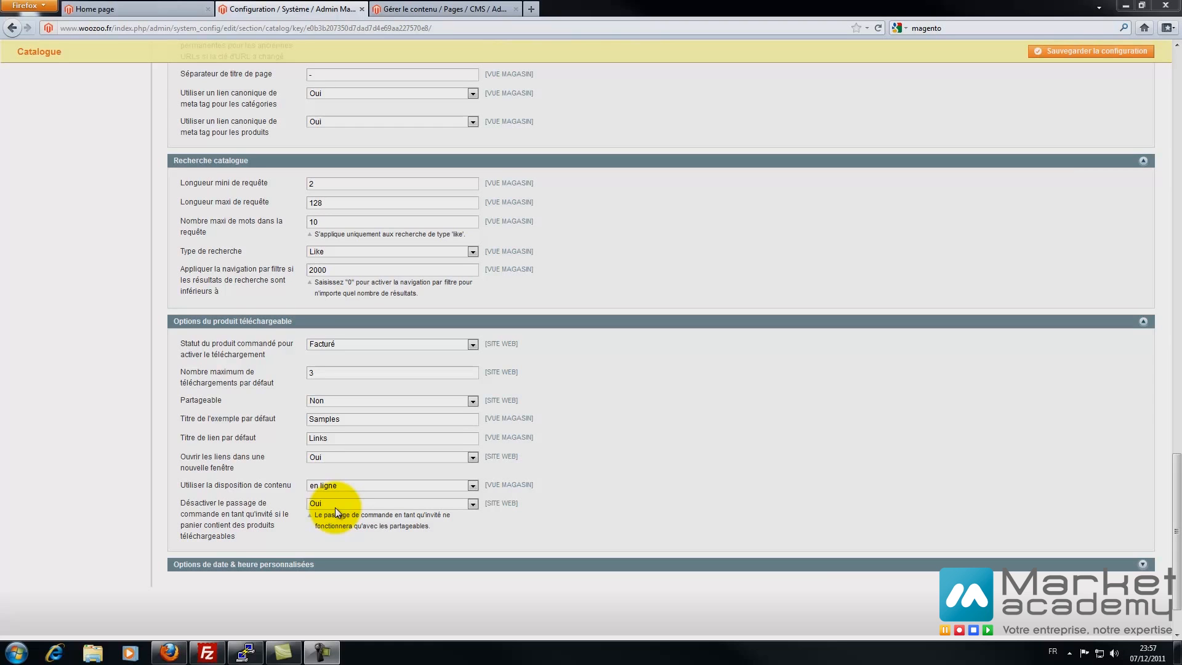
pyautogui.click(261, 564)
pyautogui.scroll(-5, 31, 457)
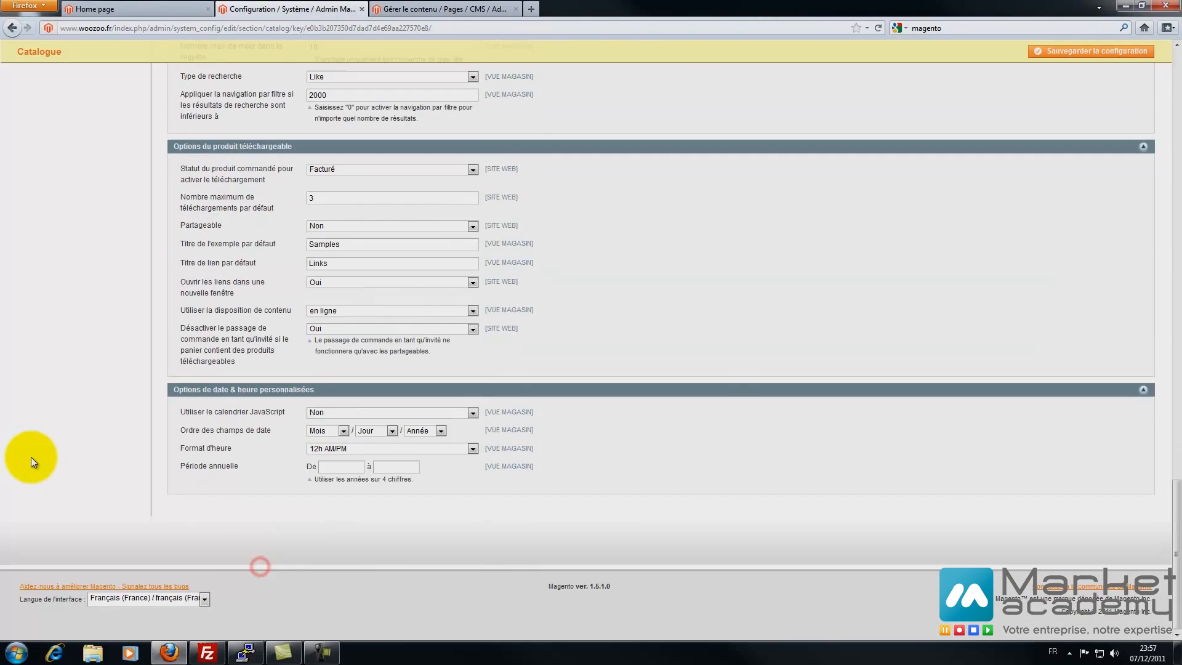
# - Order the date fields Jour / Mois / Année and switch the time format to 24h
pyautogui.click(326, 430)
pyautogui.click(357, 432)
pyautogui.click(373, 448)
pyautogui.click(354, 448)
pyautogui.click(342, 469)
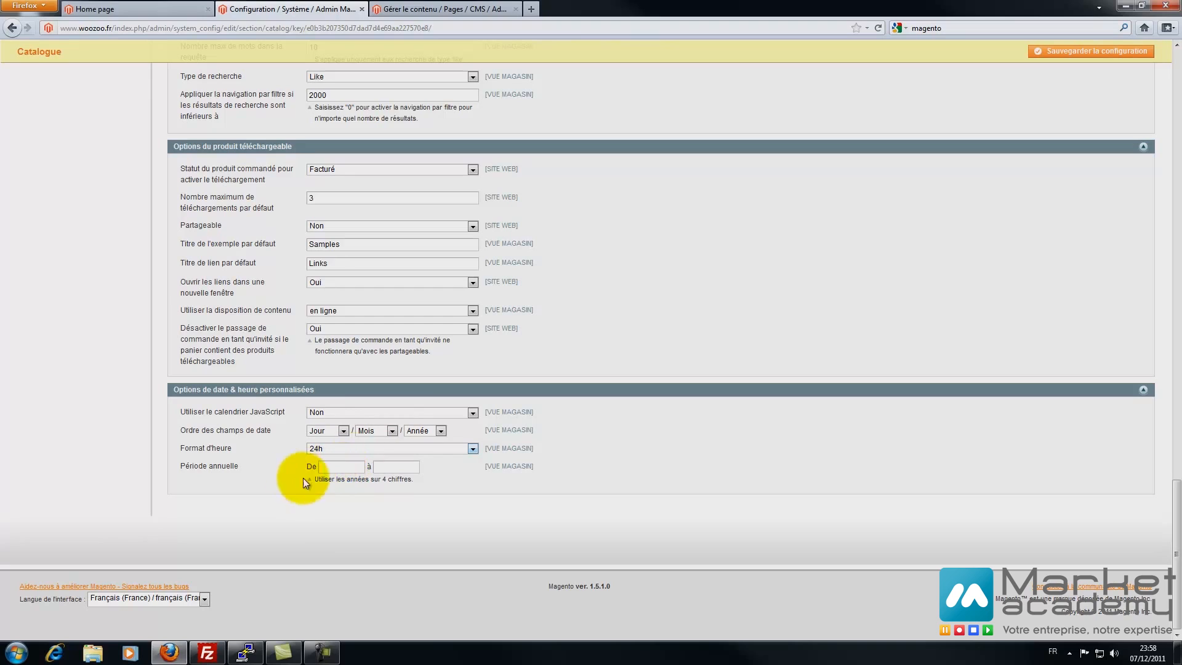
# - Enter a 2011–2015 year range, then clear it so the range stays blank
pyautogui.click(341, 469)
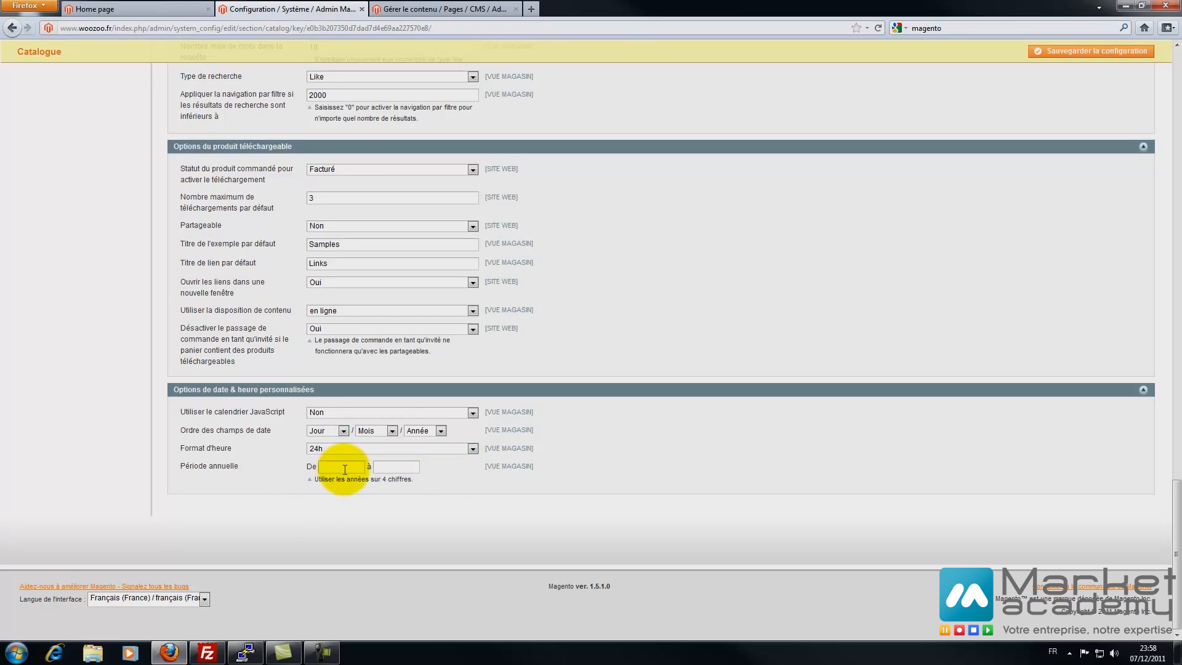
pyautogui.write('2011')
pyautogui.click(390, 468)
pyautogui.write('2015')
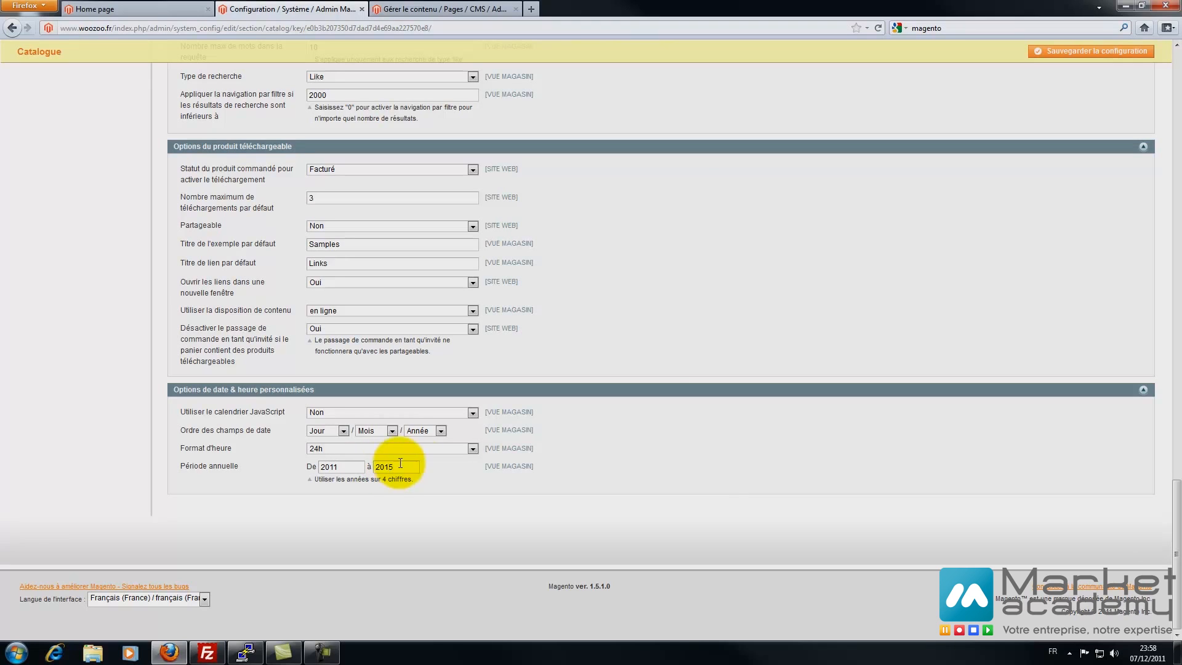
pyautogui.moveTo(406, 470); pyautogui.dragTo(176, 462)
pyautogui.press('BackSpace')
pyautogui.press('BackSpace')
# - Save the catalogue settings with the year range blank and check the Prix du produit reindex warning
pyautogui.click(130, 480)
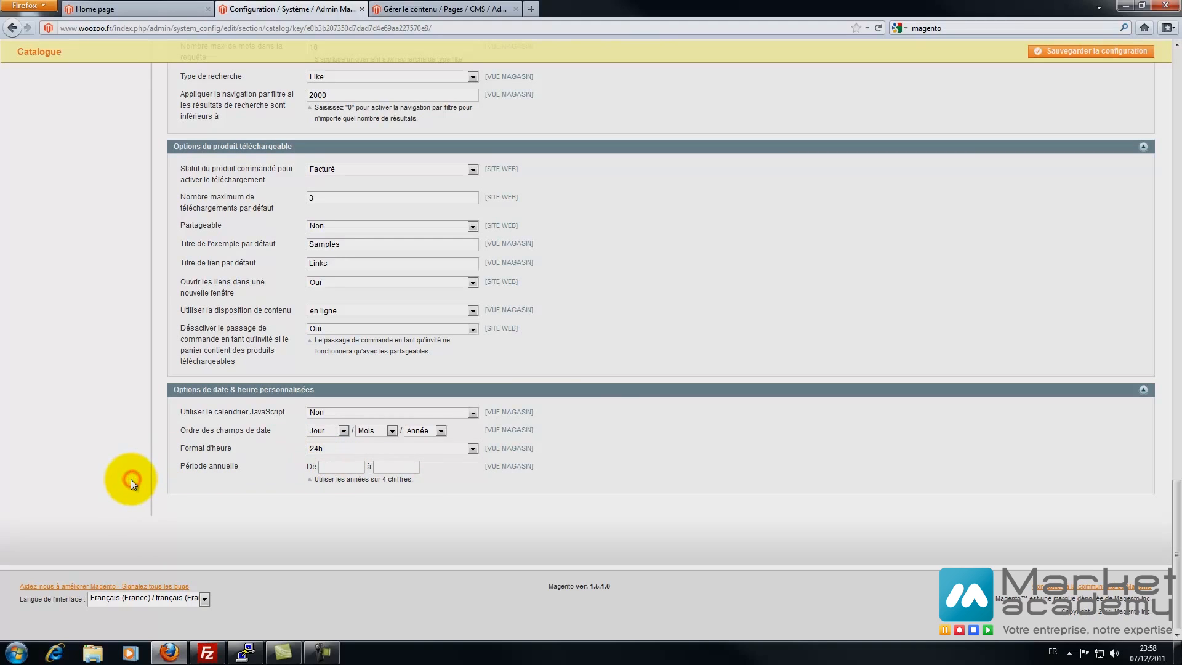
pyautogui.click(1047, 58)
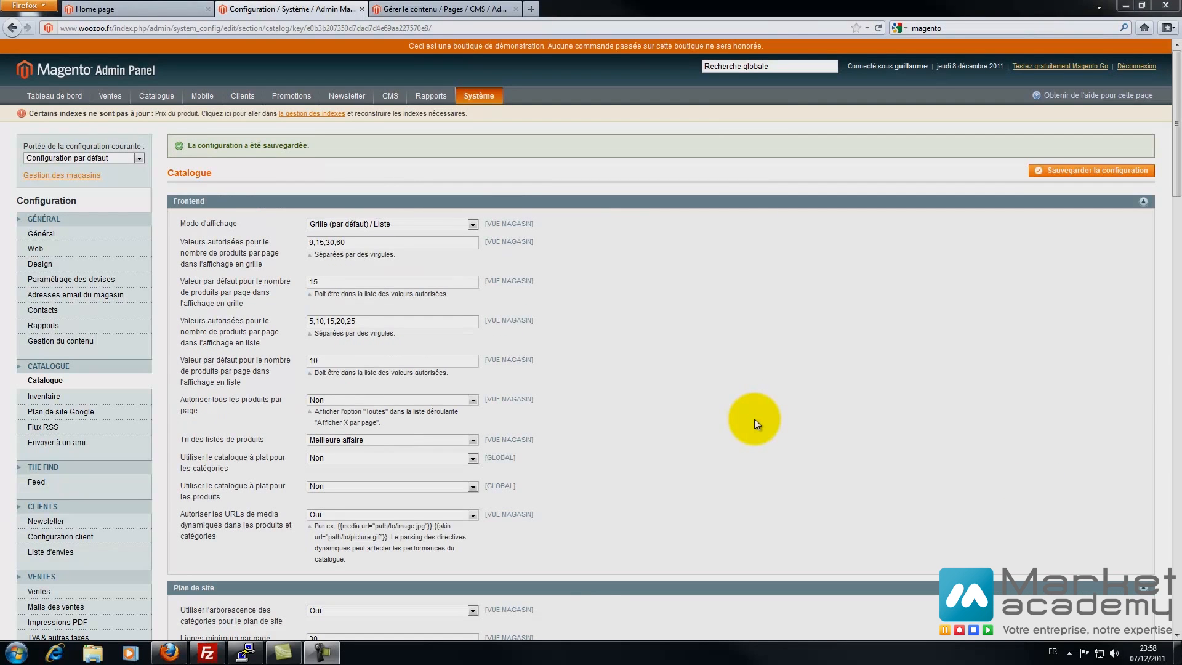
pyautogui.moveTo(32, 114); pyautogui.dragTo(219, 107)
pyautogui.click(174, 118)
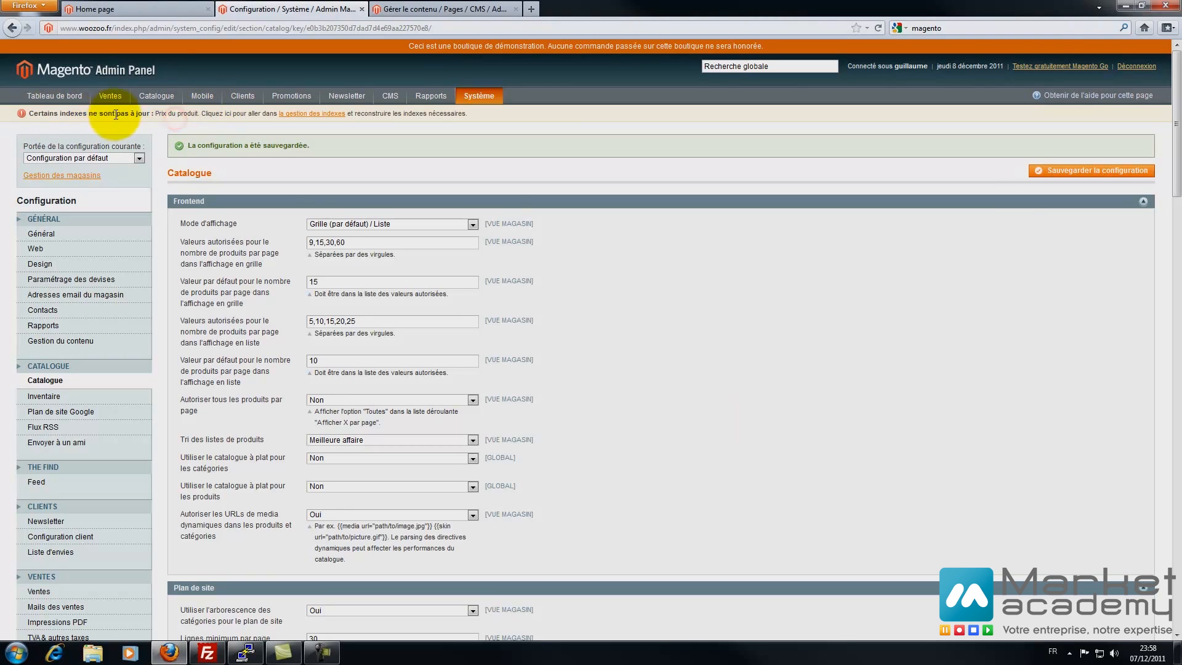
pyautogui.moveTo(157, 114); pyautogui.dragTo(227, 113)
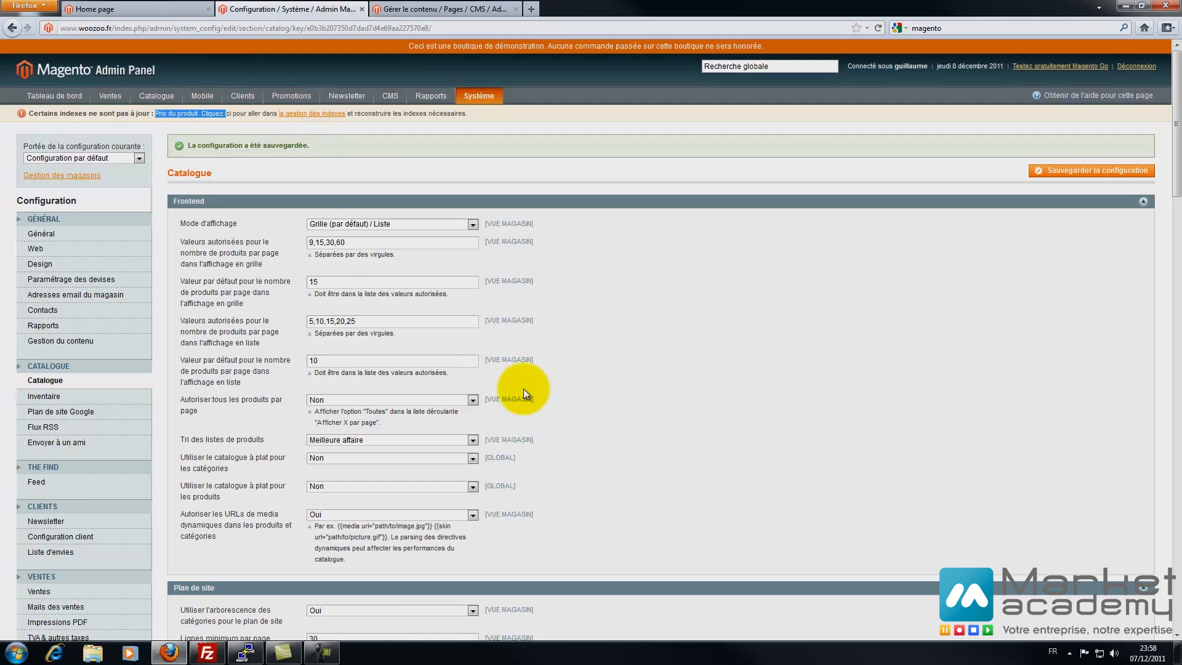
pyautogui.scroll(-10, 523, 389)
pyautogui.scroll(-4, 523, 389)
pyautogui.scroll(14, 523, 389)
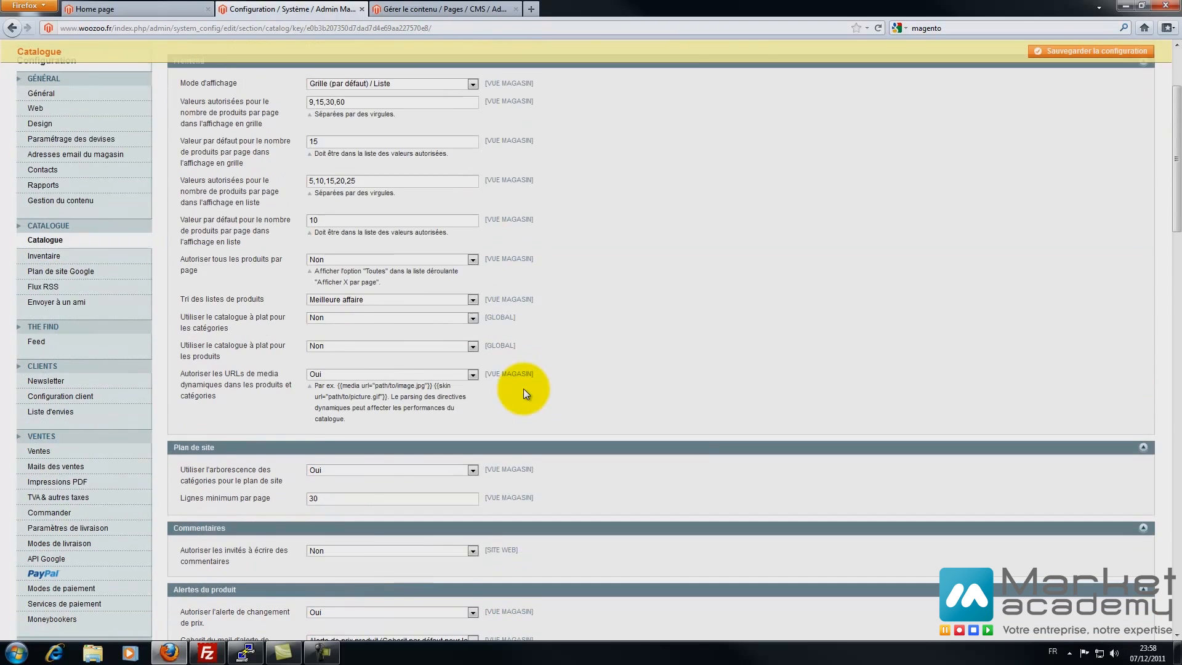
pyautogui.click(307, 115)
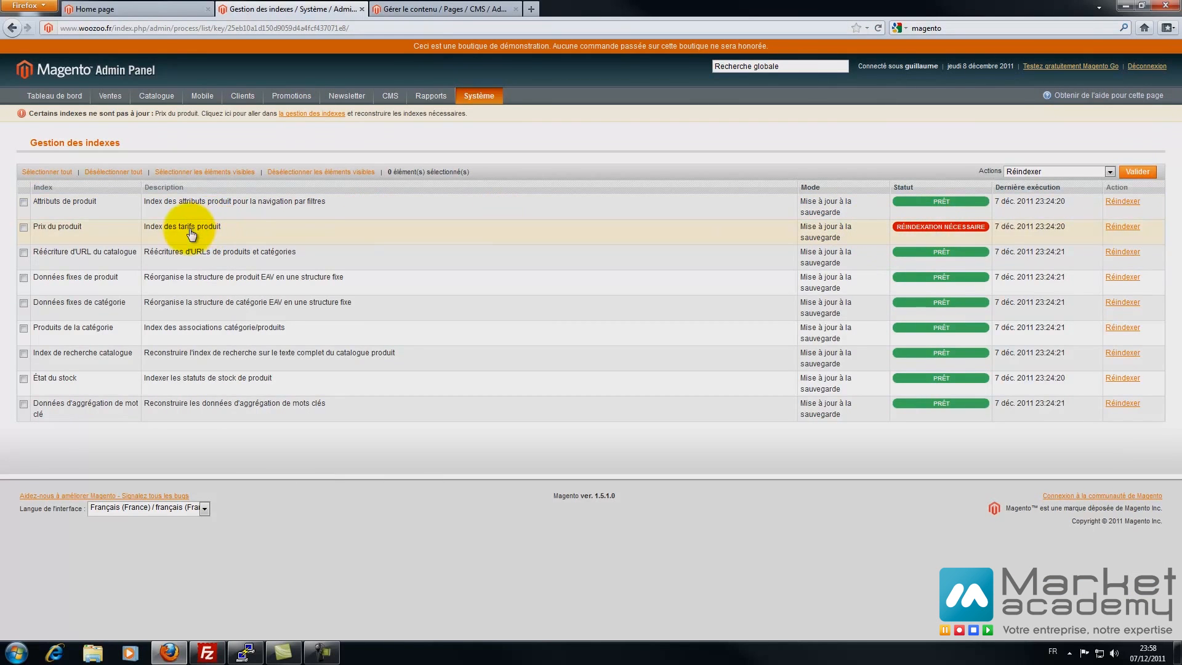
# - Reindex Prix du produit, then return to the store configuration pages
pyautogui.click(24, 227)
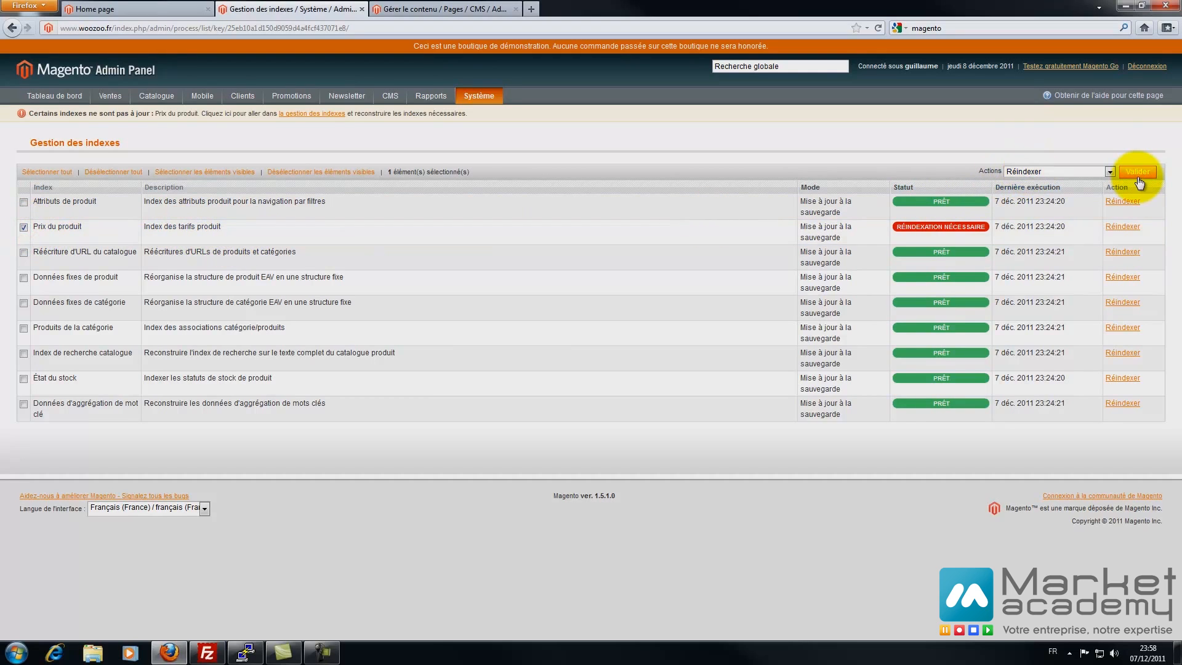
pyautogui.click(1125, 228)
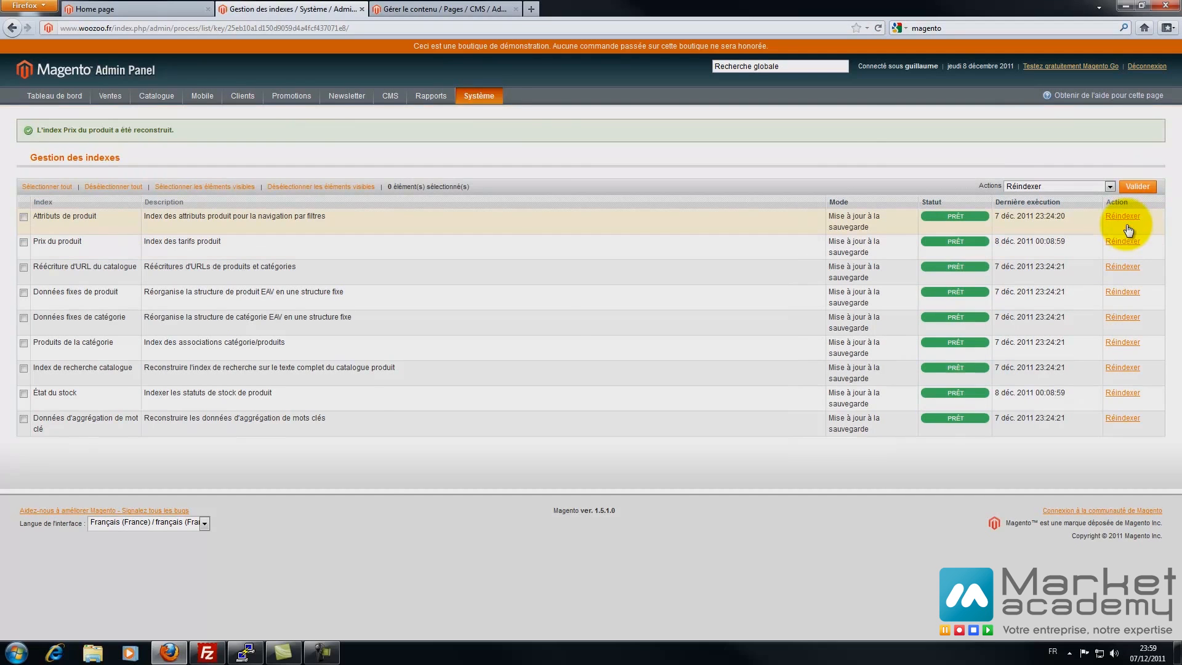
pyautogui.moveTo(490, 98)
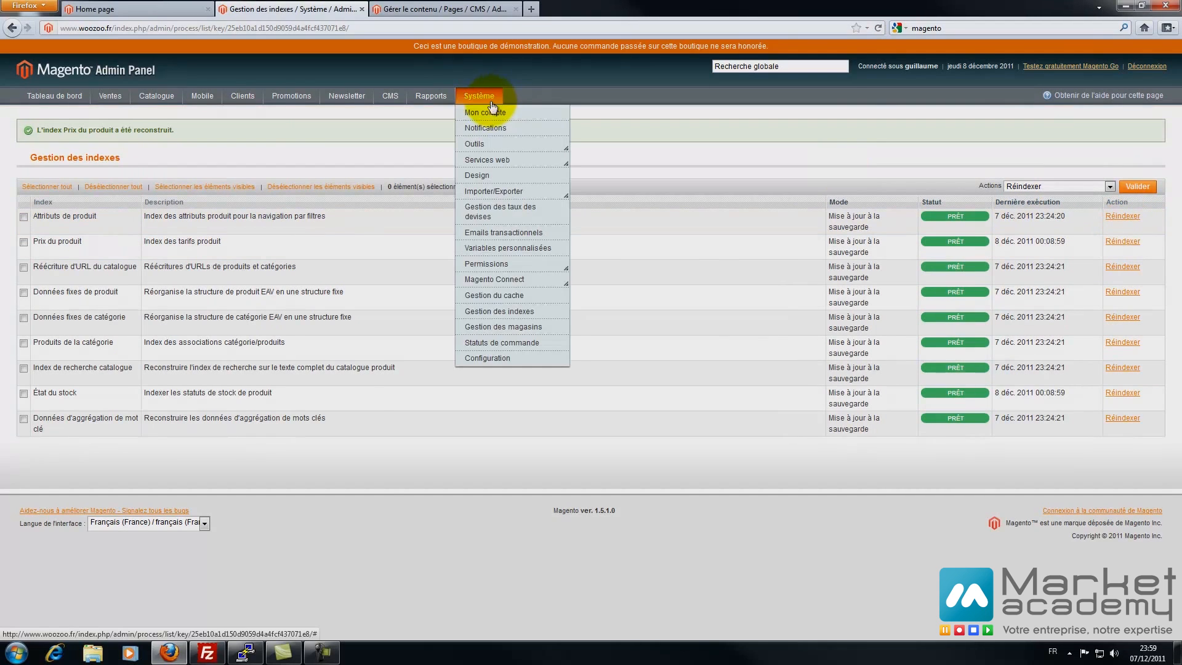
pyautogui.click(464, 363)
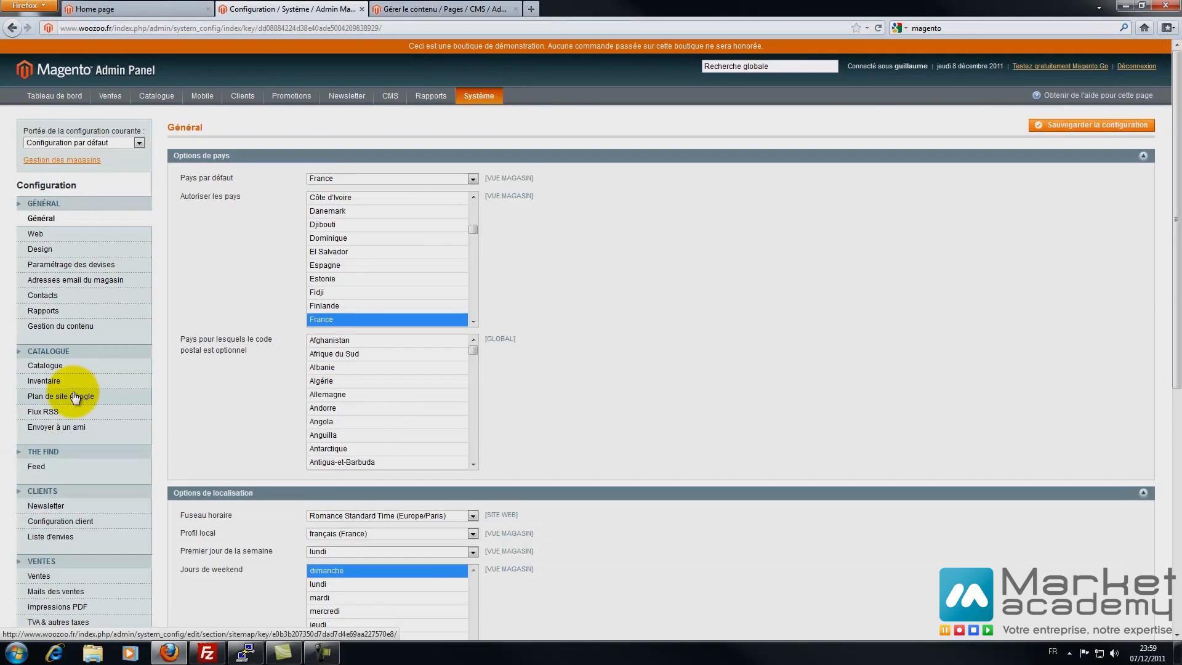
# - Go to Catalogue > Inventaire configuration and expand its Options de stock section
pyautogui.scroll(-4, 73, 394)
pyautogui.scroll(4, 72, 346)
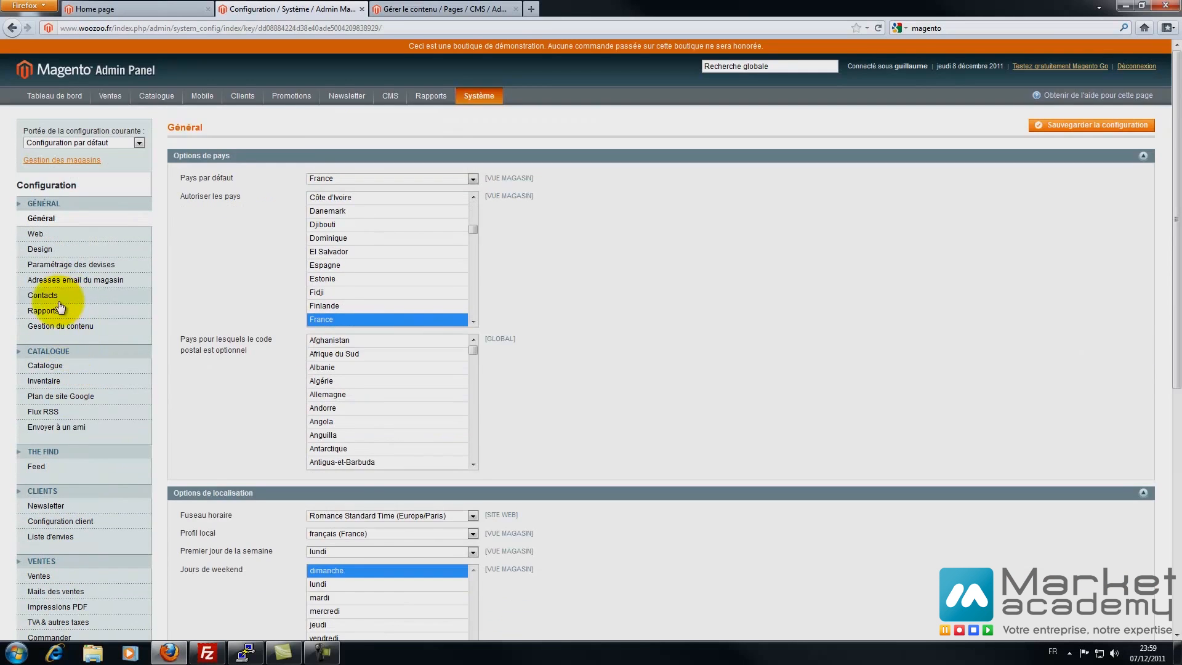
pyautogui.click(45, 365)
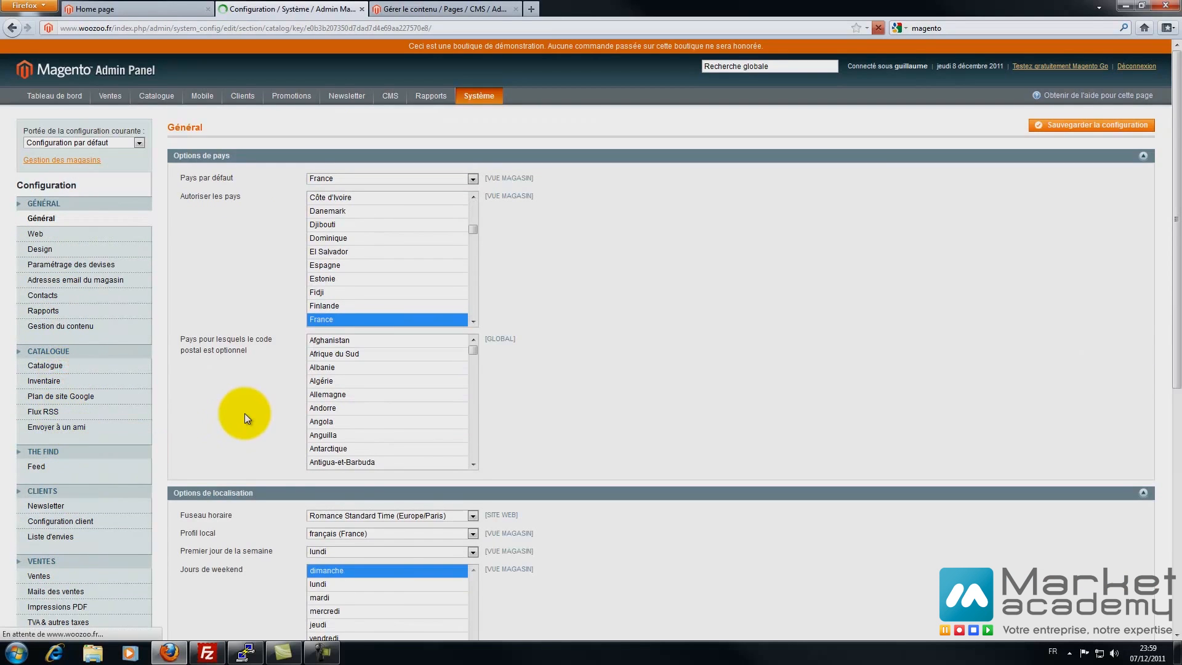
pyautogui.scroll(-10, 245, 412)
pyautogui.scroll(-10, 244, 412)
pyautogui.scroll(13, 245, 413)
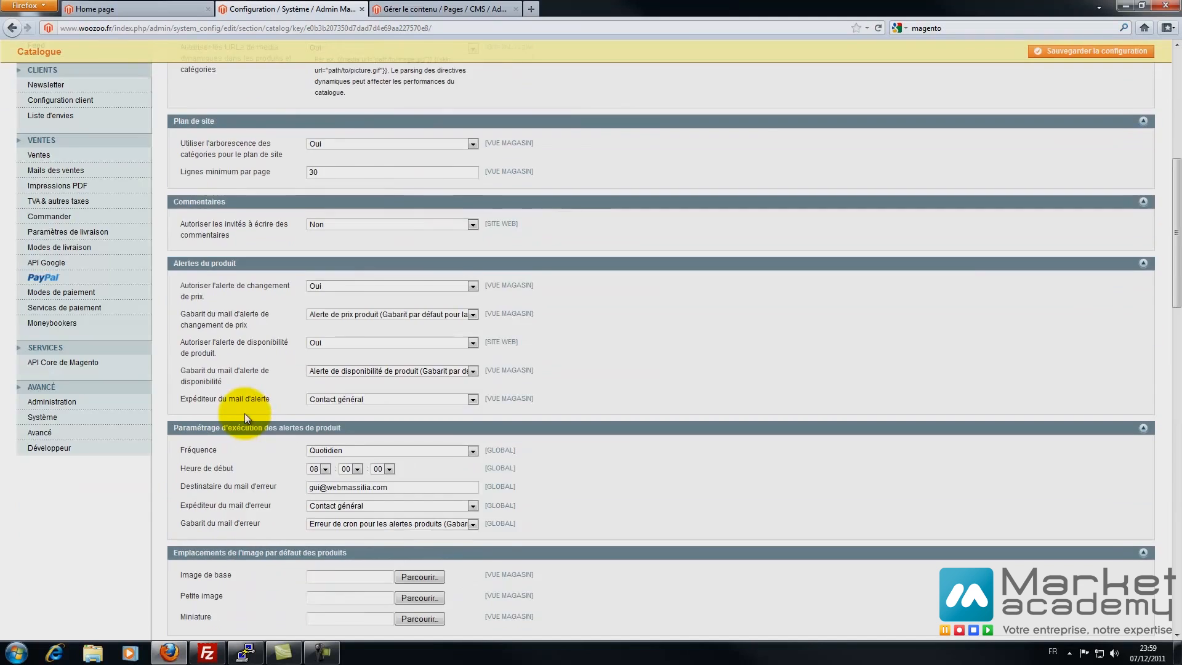
pyautogui.click(44, 381)
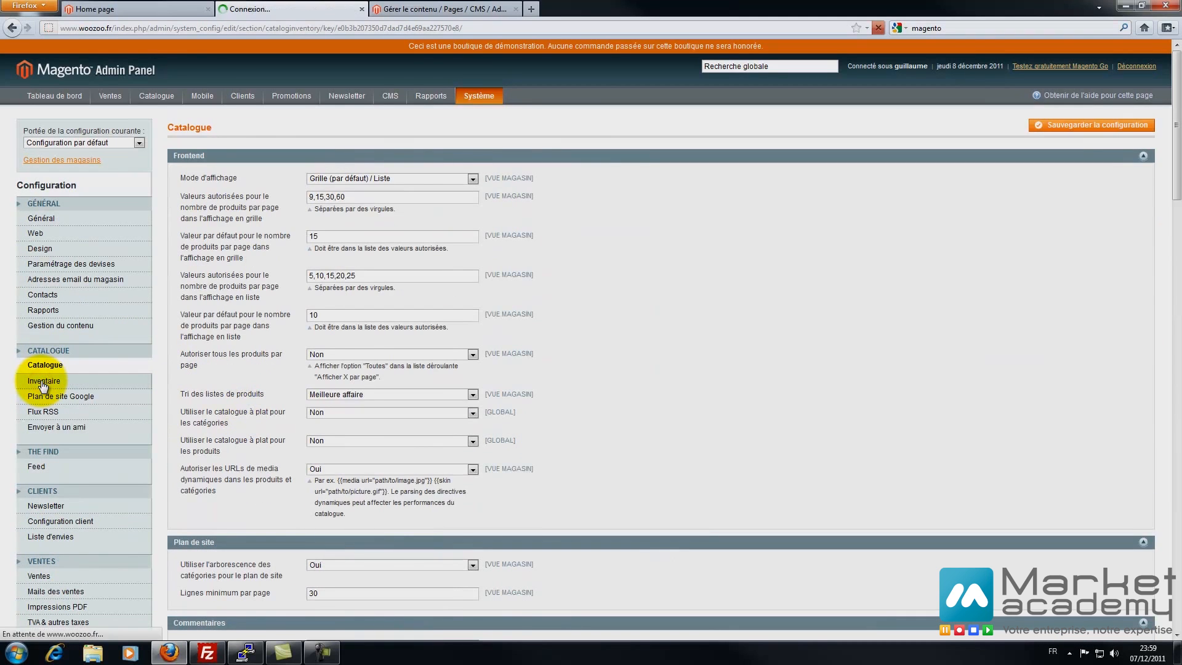
pyautogui.click(212, 155)
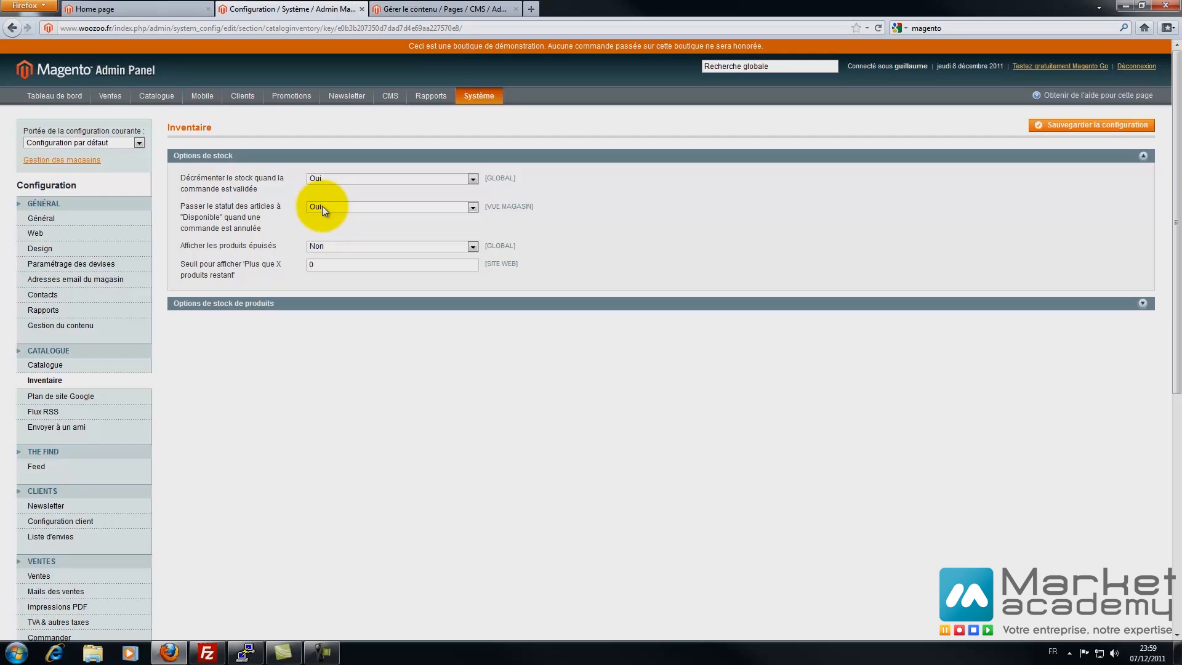
# - Show out-of-stock products (Oui) and set the 'Plus que X' threshold to 0
pyautogui.click(313, 246)
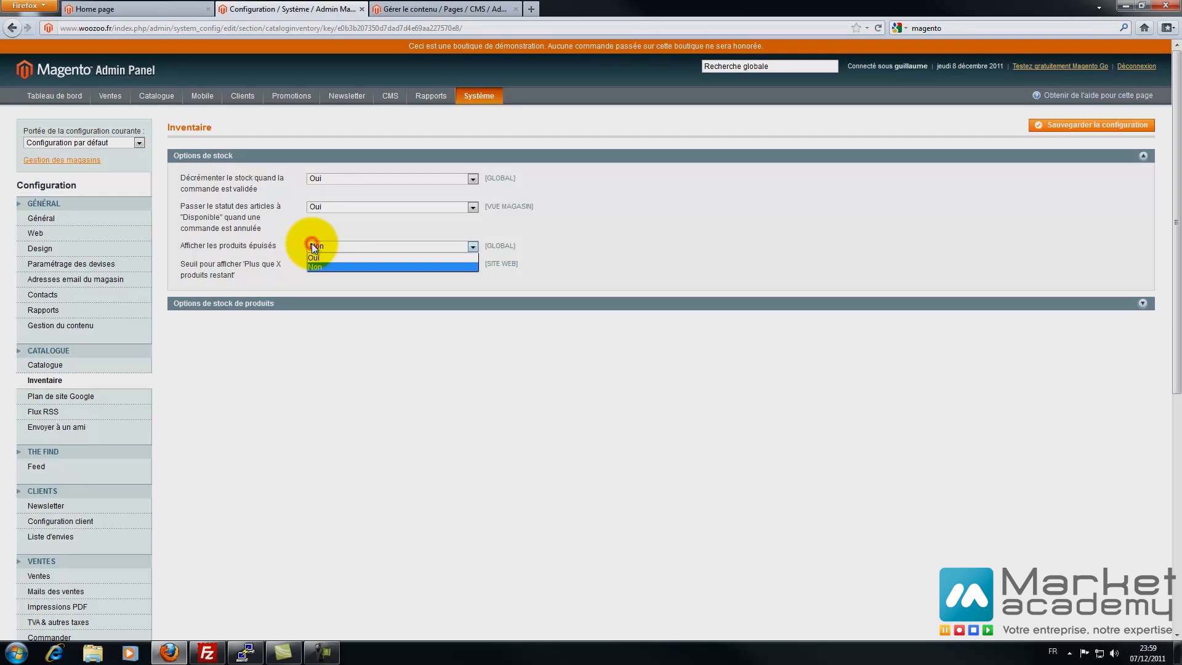
pyautogui.click(317, 256)
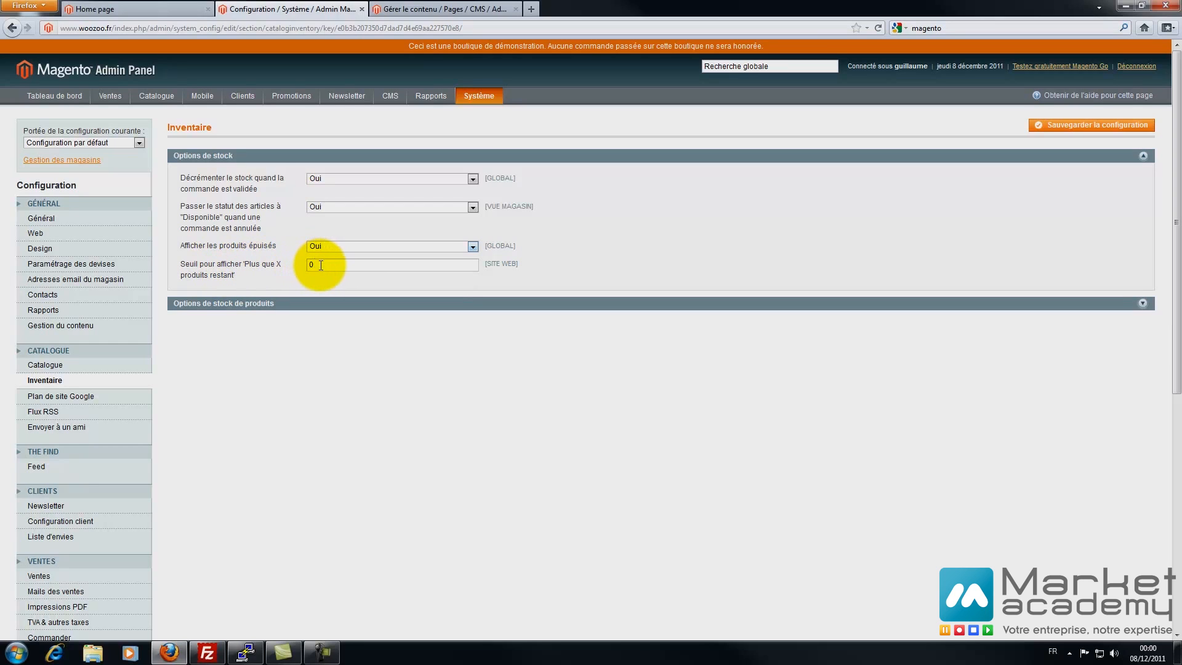
pyautogui.moveTo(320, 265); pyautogui.dragTo(285, 268)
pyautogui.moveTo(320, 263); pyautogui.dragTo(297, 263)
pyautogui.write('0')
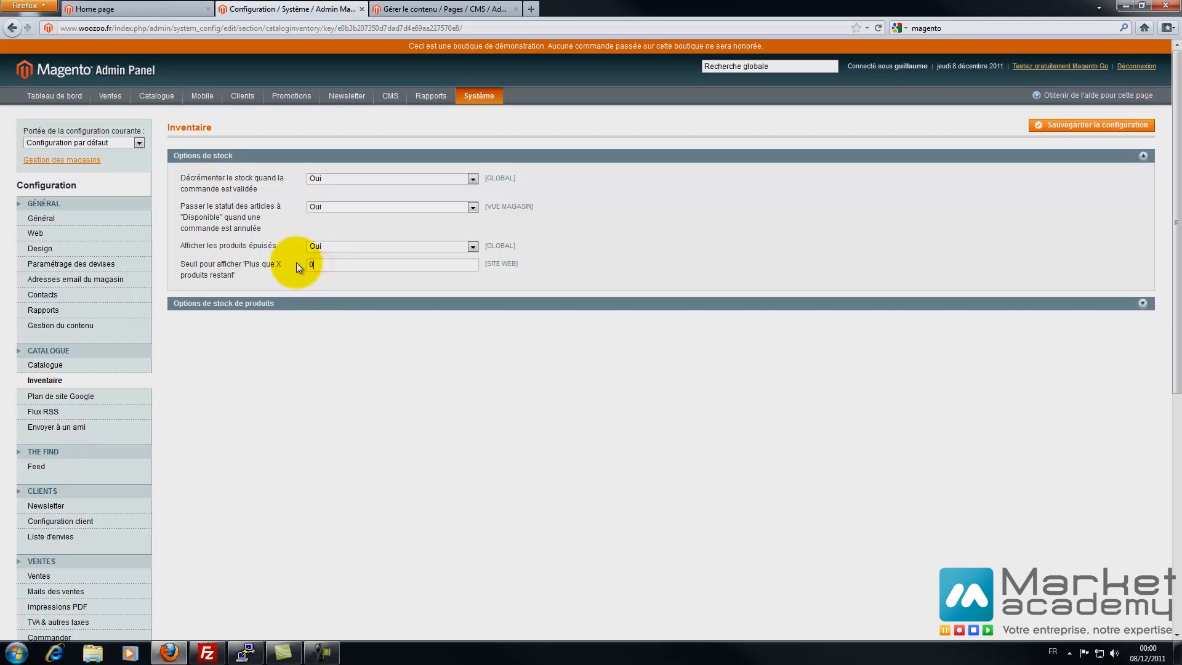
pyautogui.click(240, 304)
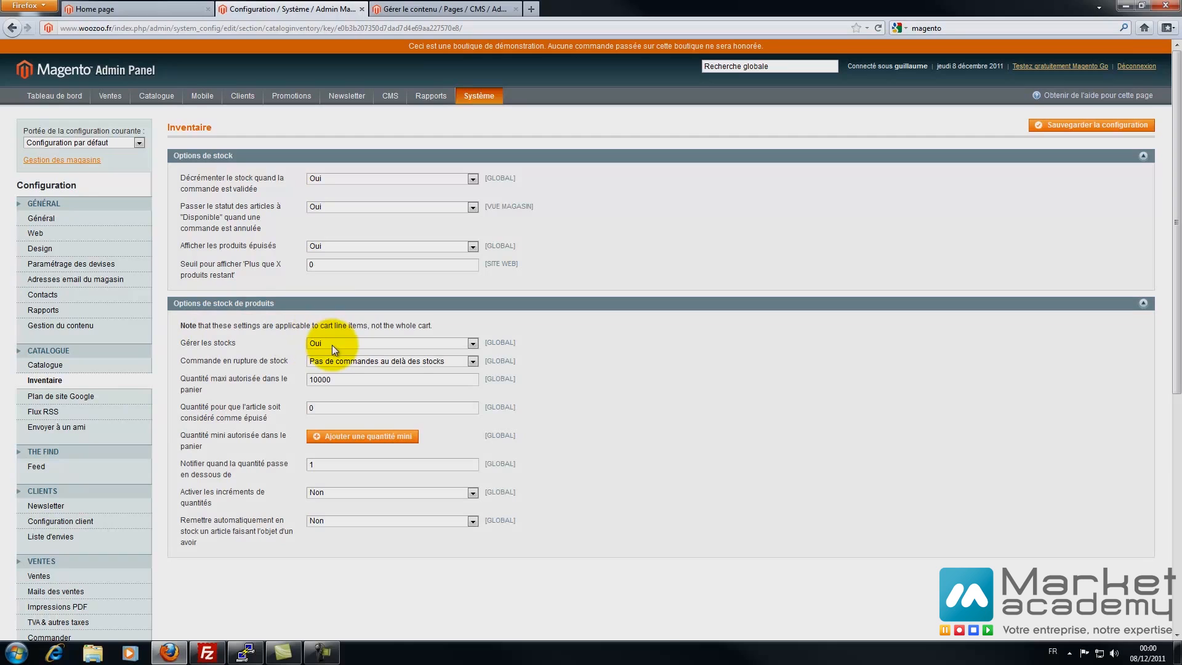
# - Try backorders, revert to Pas de commandes au delà des stocks, and add a minimum cart quantity row
pyautogui.click(333, 360)
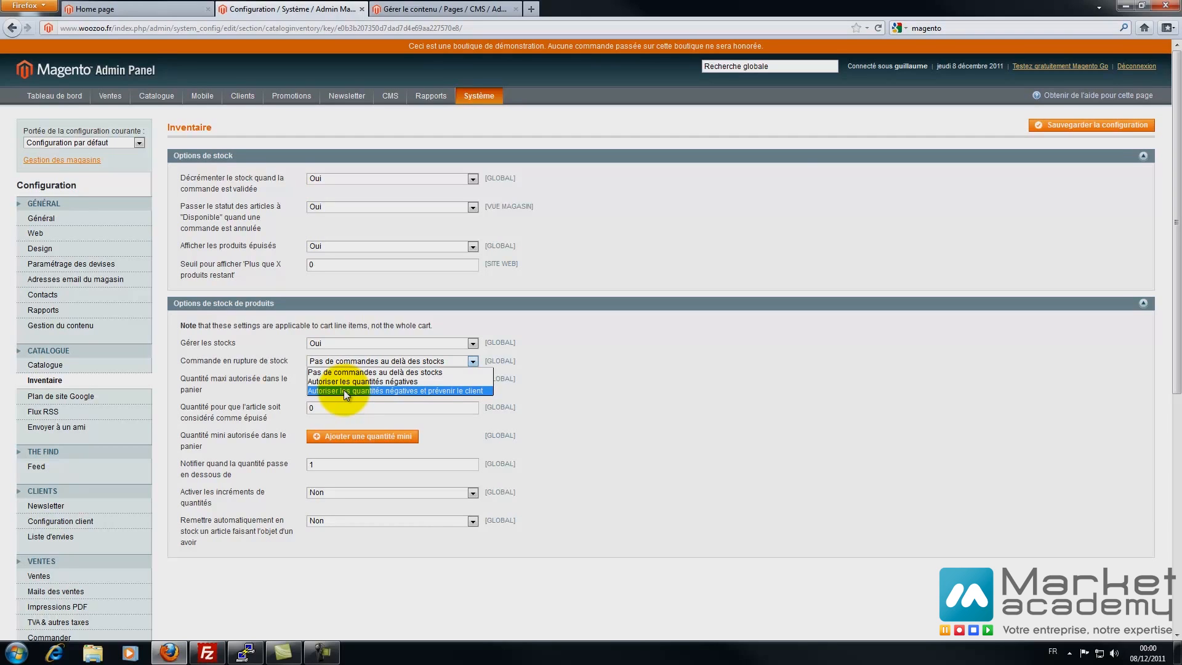
pyautogui.click(343, 390)
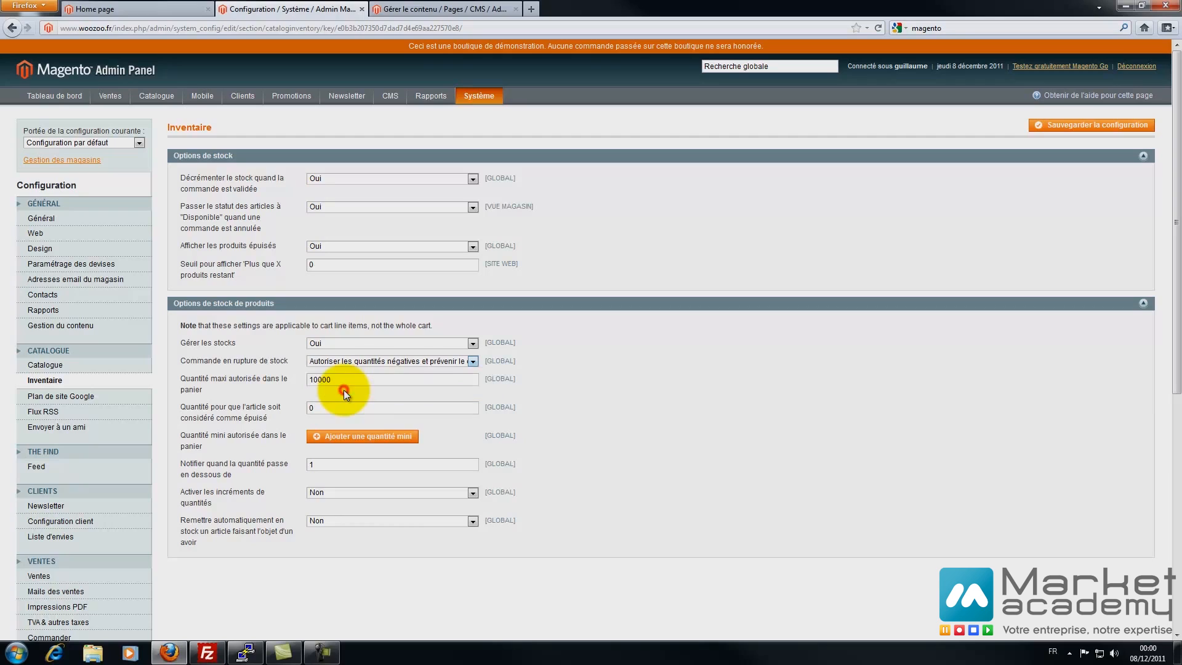
pyautogui.click(405, 362)
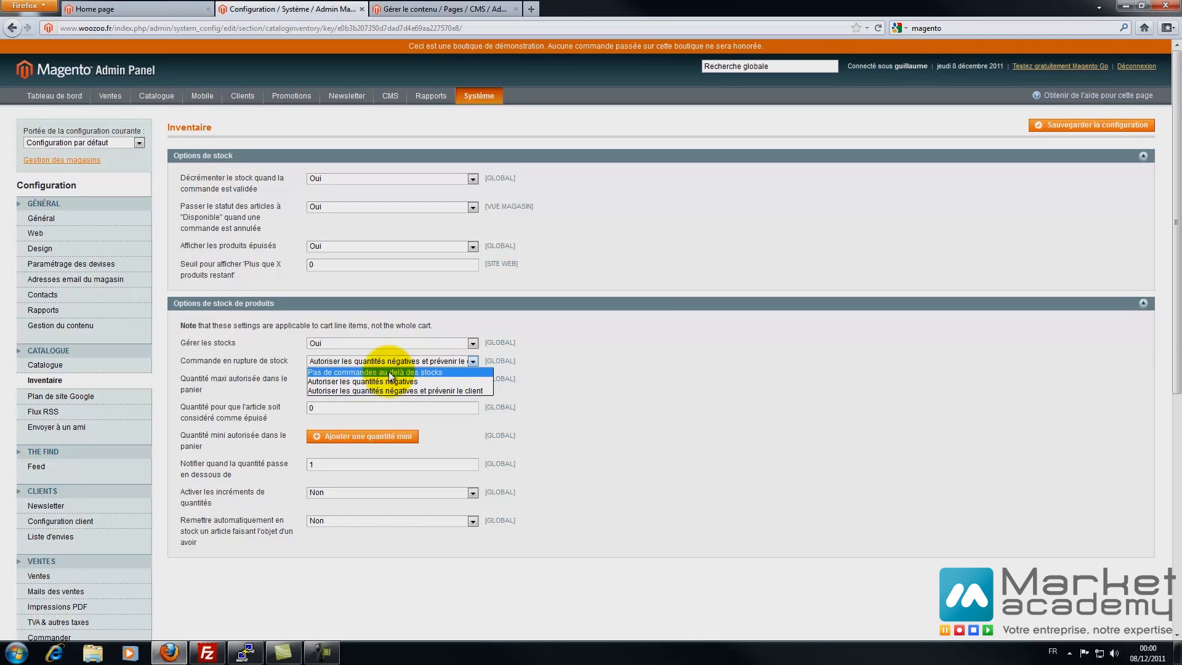
pyautogui.click(389, 373)
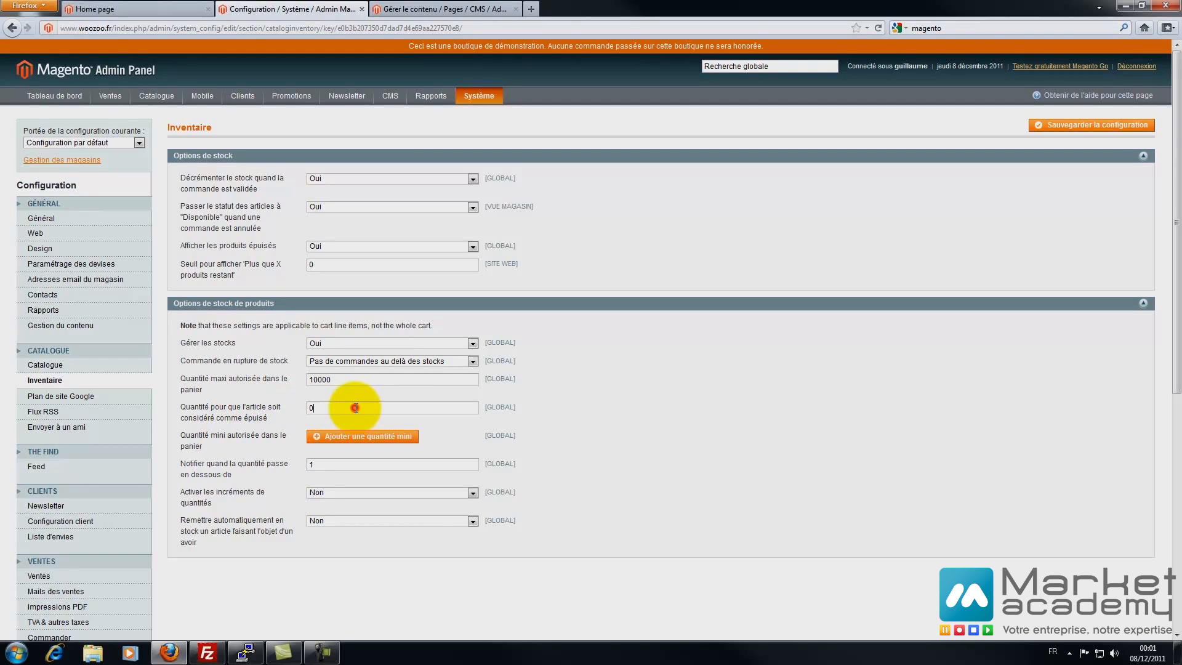
pyautogui.moveTo(385, 408); pyautogui.dragTo(303, 411)
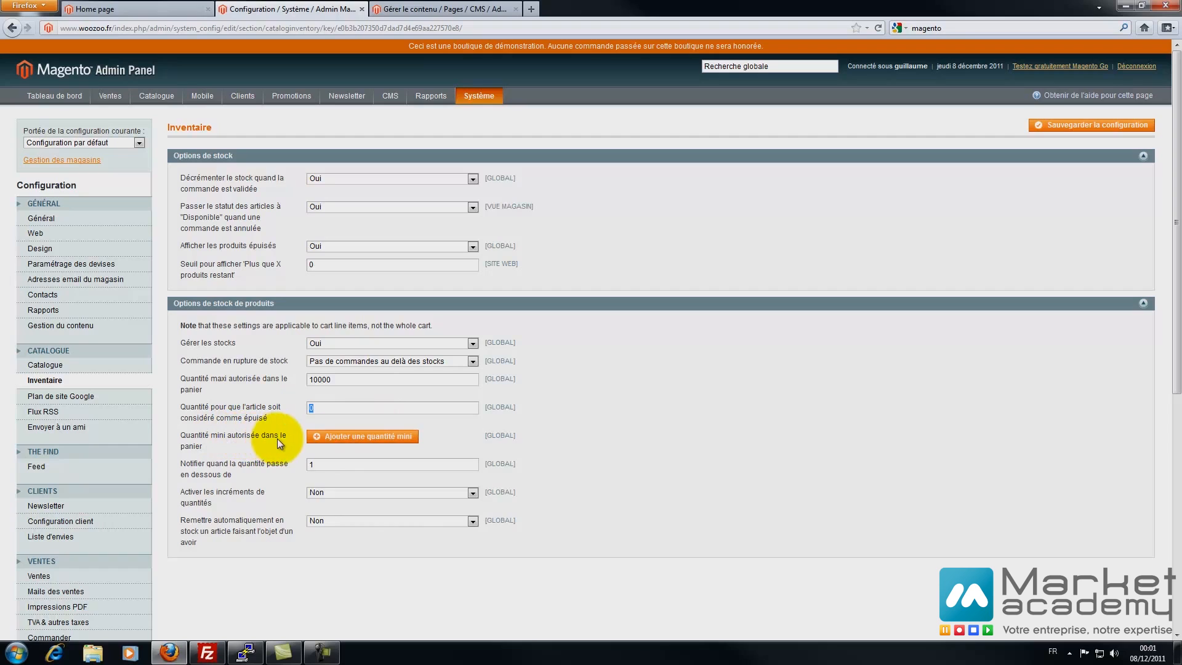
pyautogui.click(317, 437)
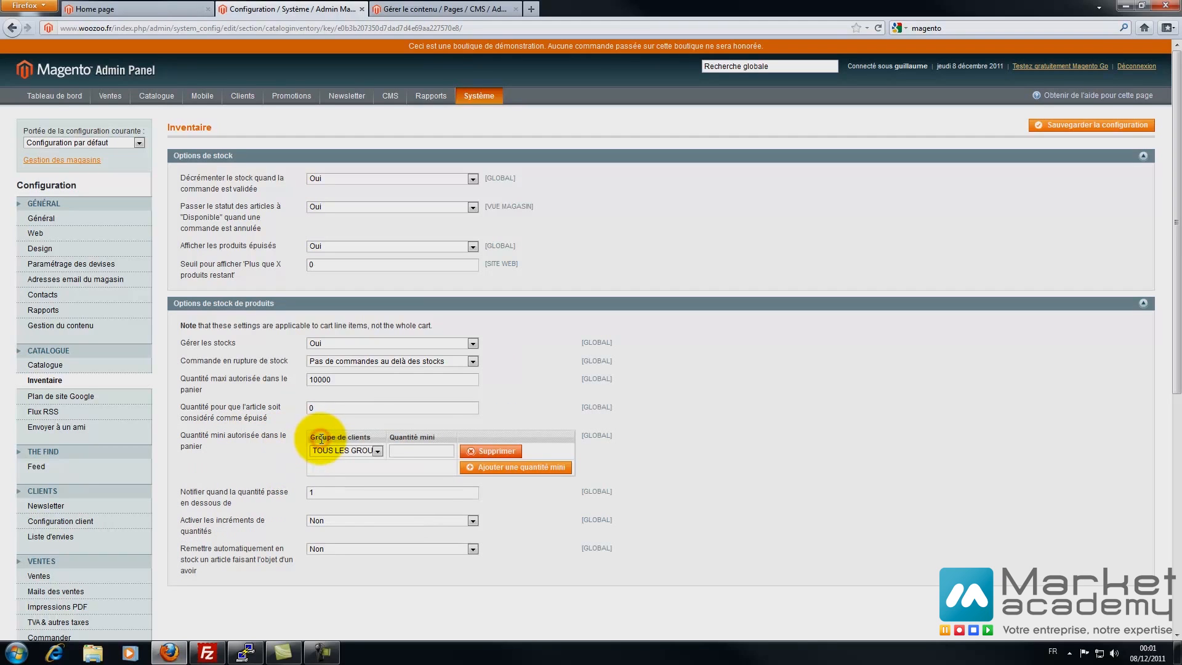
pyautogui.click(378, 451)
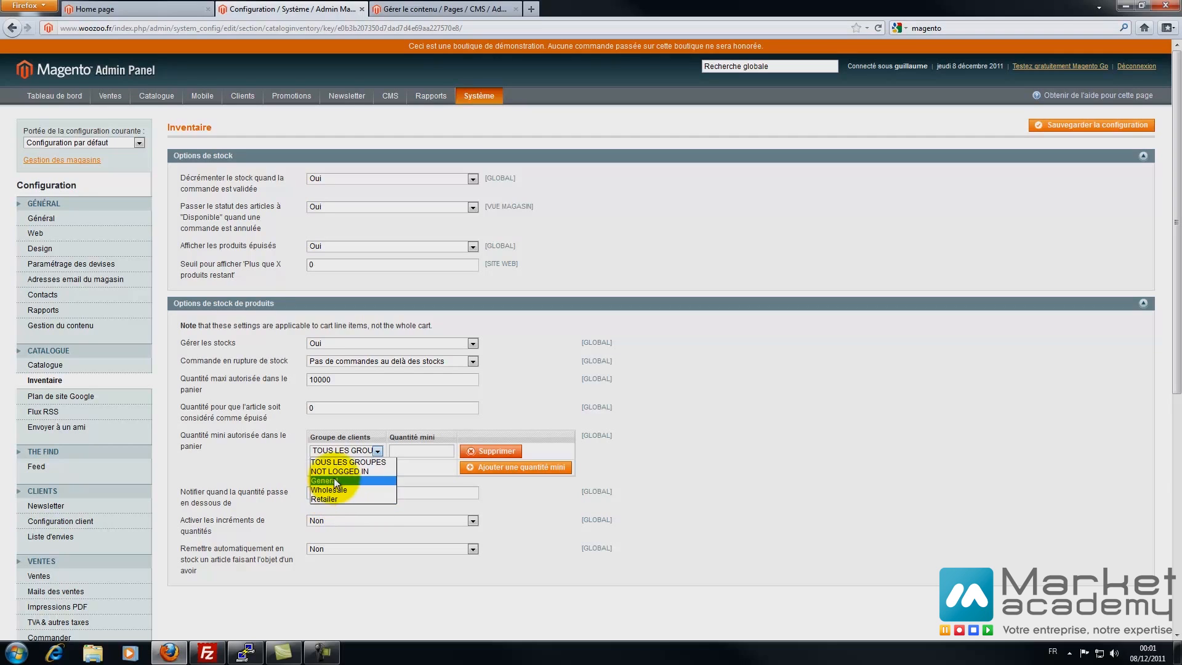
pyautogui.click(265, 455)
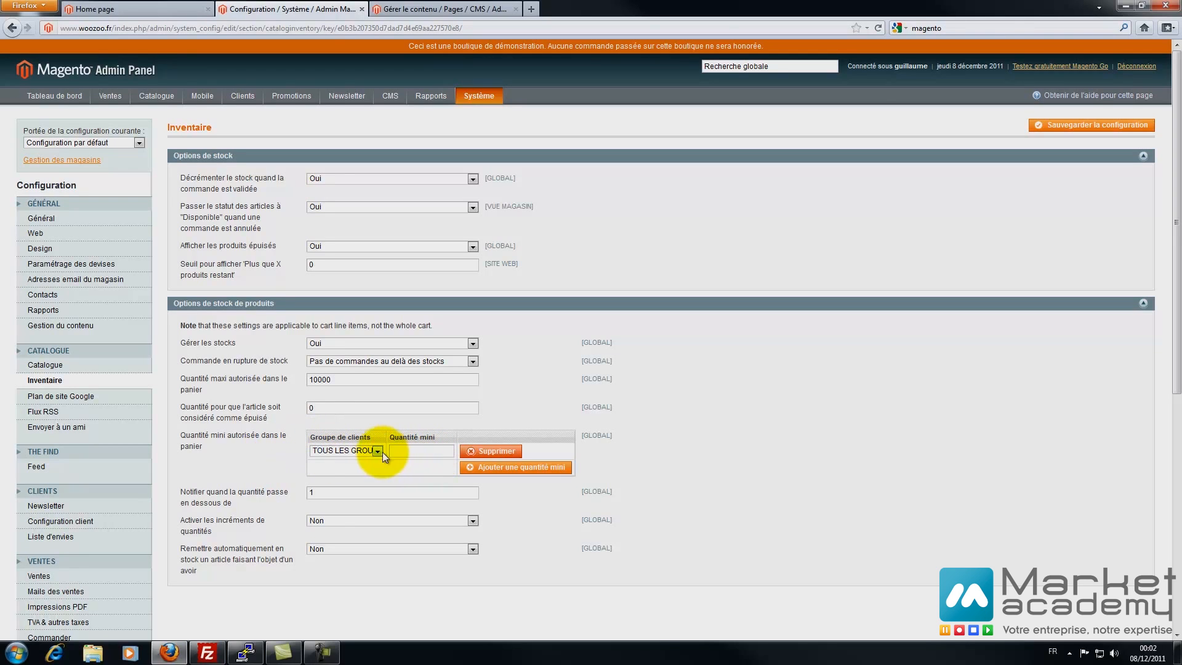
pyautogui.click(316, 451)
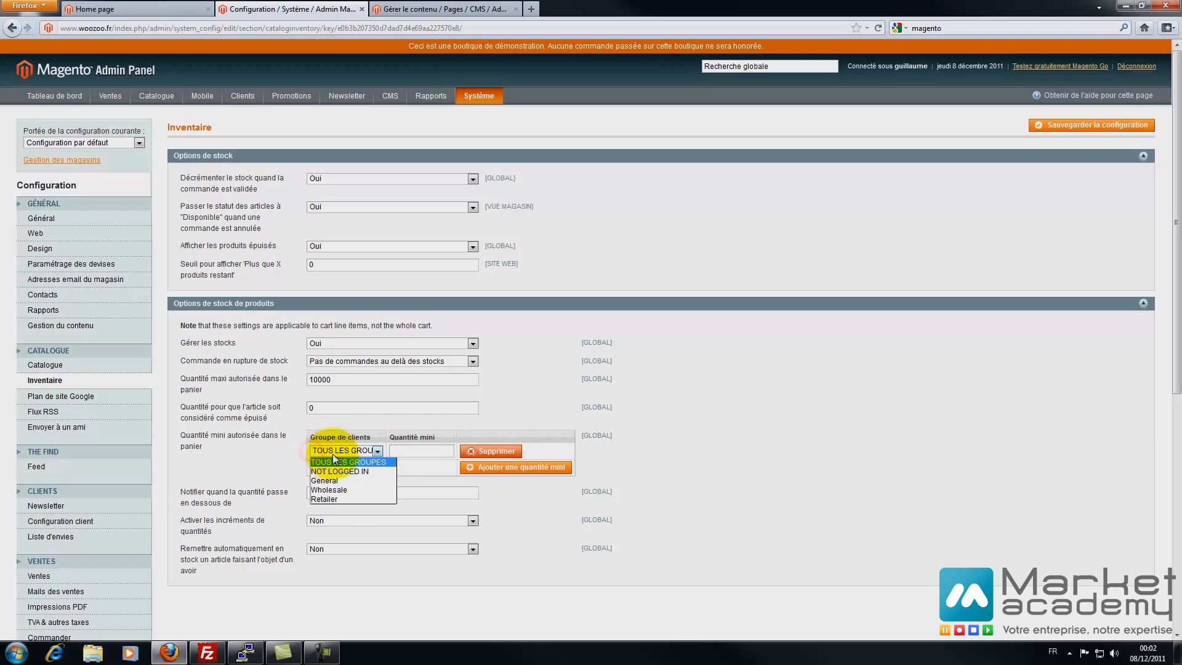
pyautogui.click(262, 472)
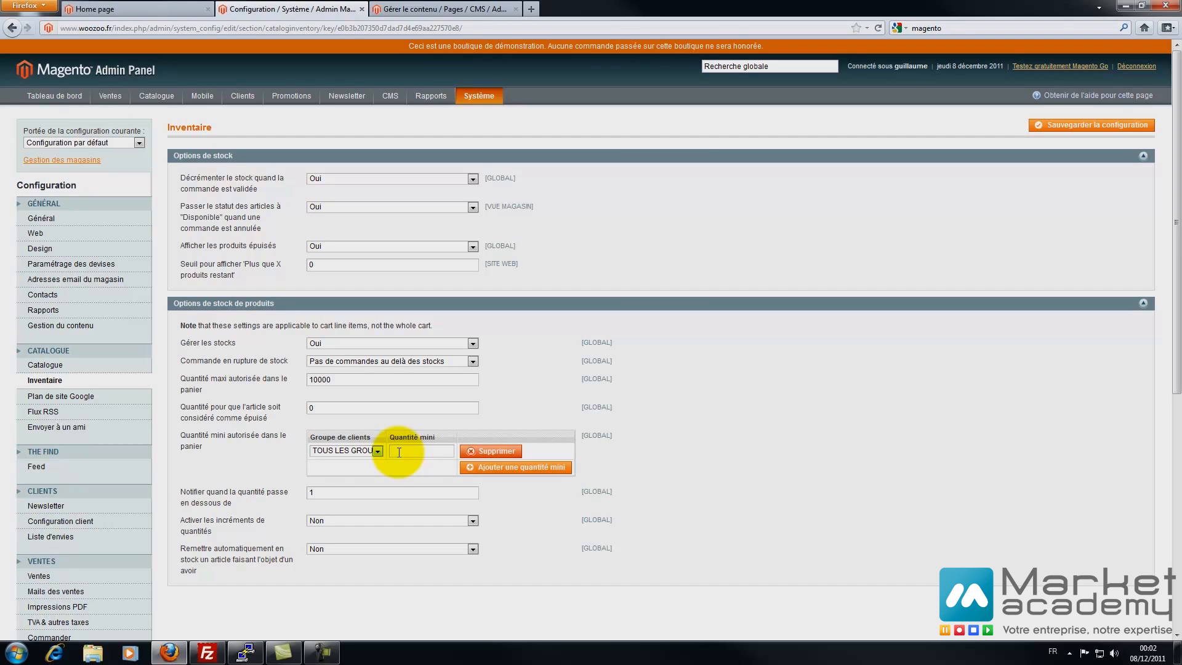
pyautogui.click(365, 449)
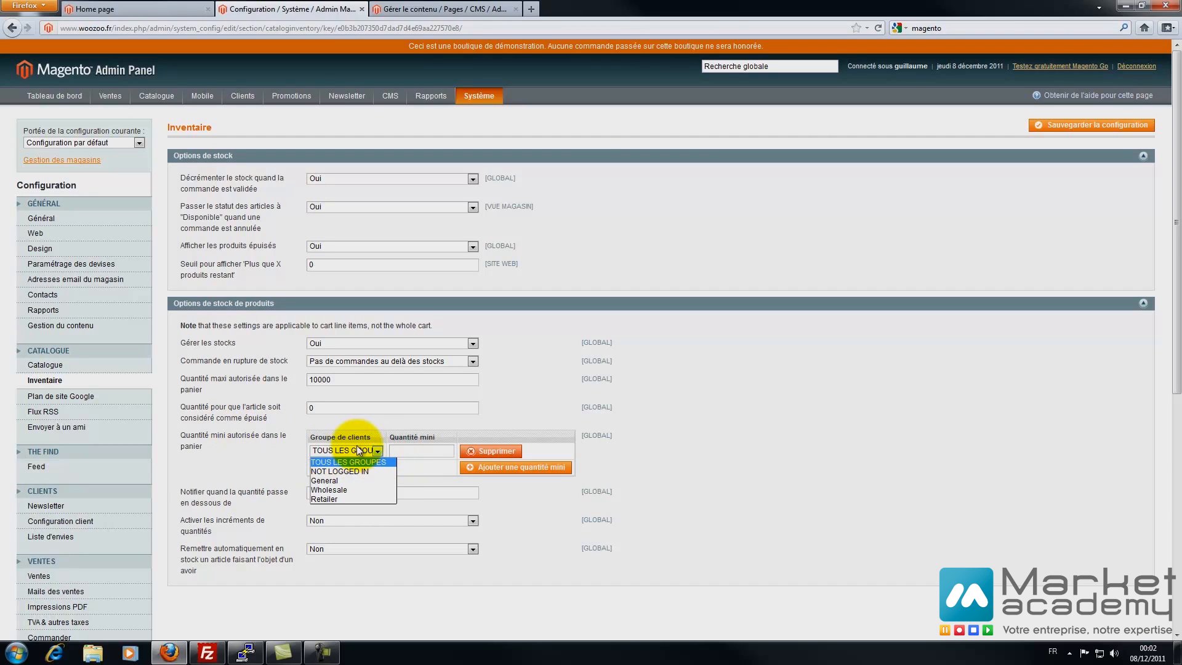
pyautogui.click(358, 450)
pyautogui.click(491, 451)
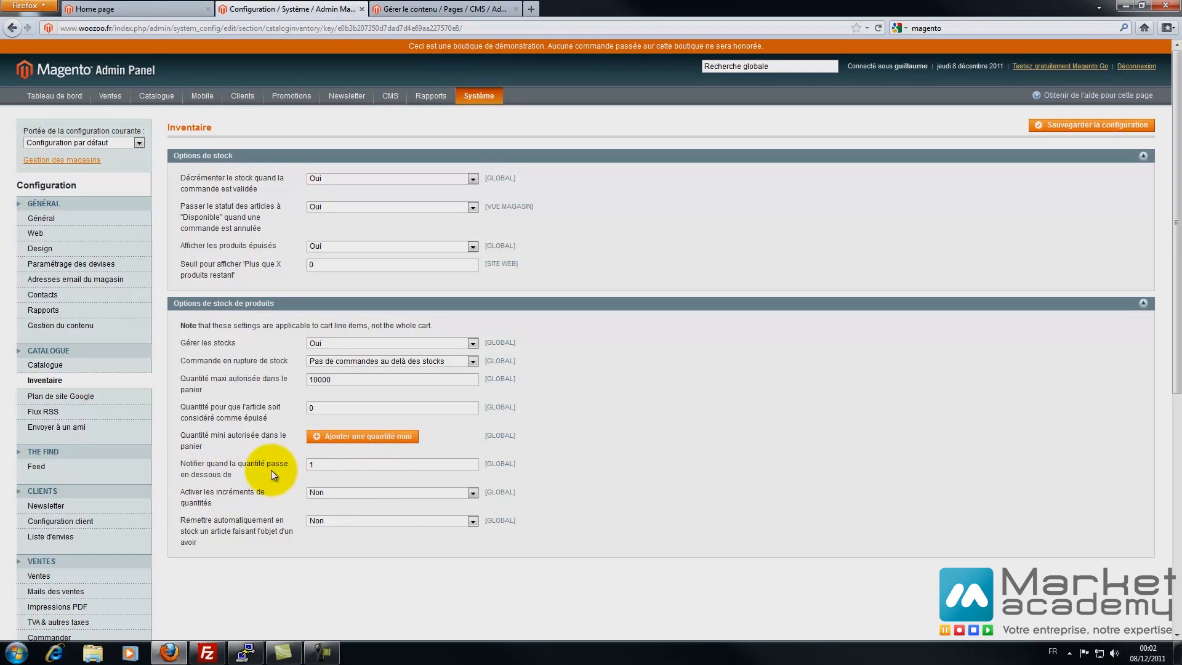
pyautogui.click(315, 464)
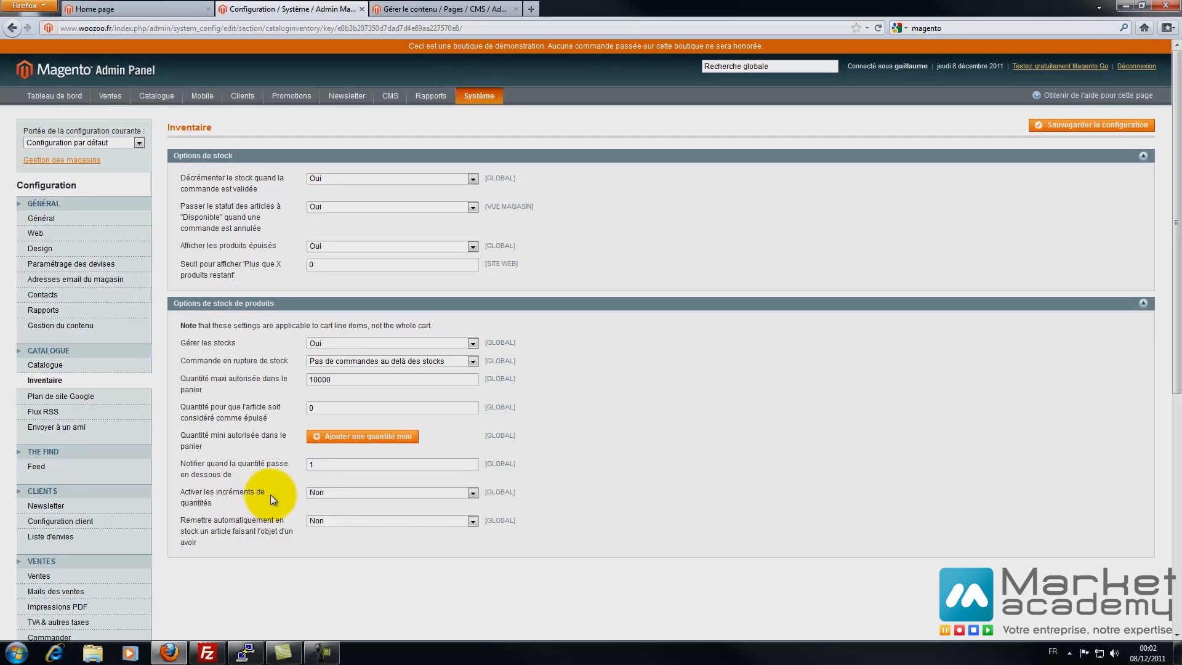
# - Toggle quantity increments to Oui and back to Non, then save the inventory configuration
pyautogui.click(323, 494)
pyautogui.click(319, 504)
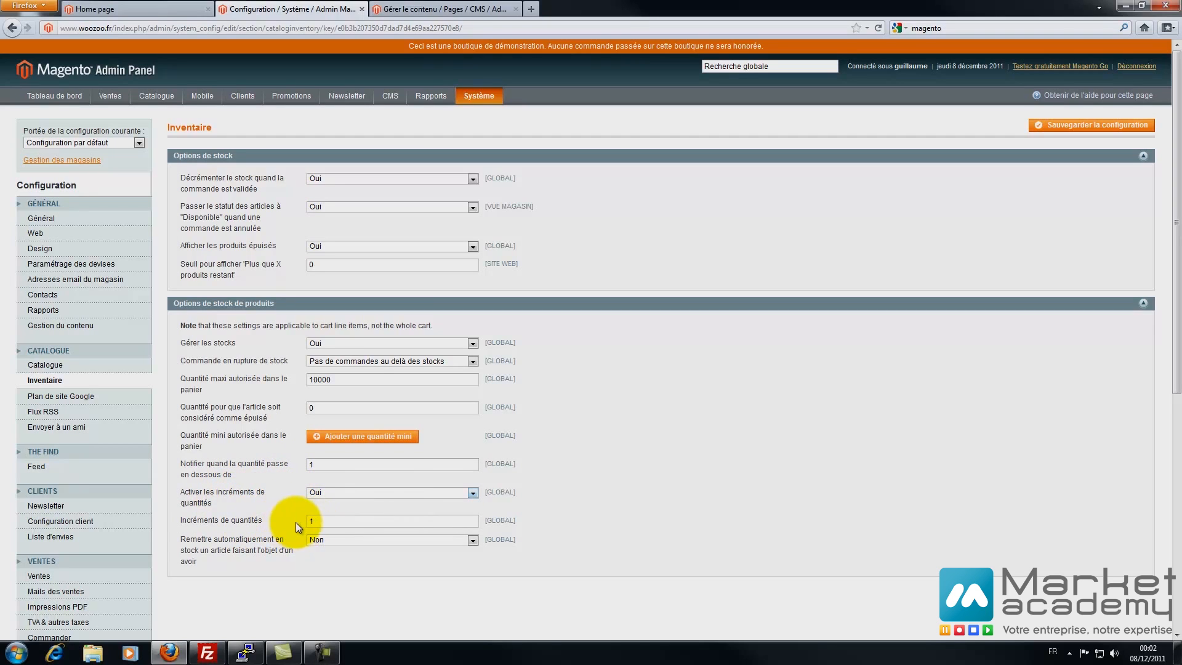
pyautogui.click(326, 493)
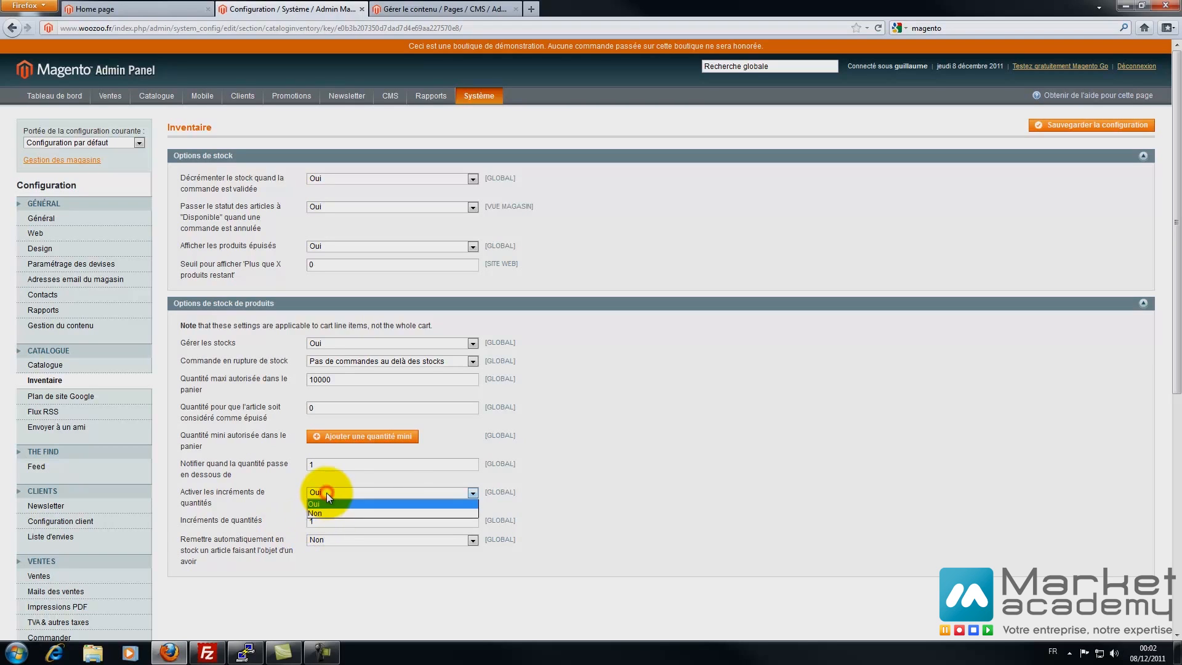
pyautogui.click(319, 510)
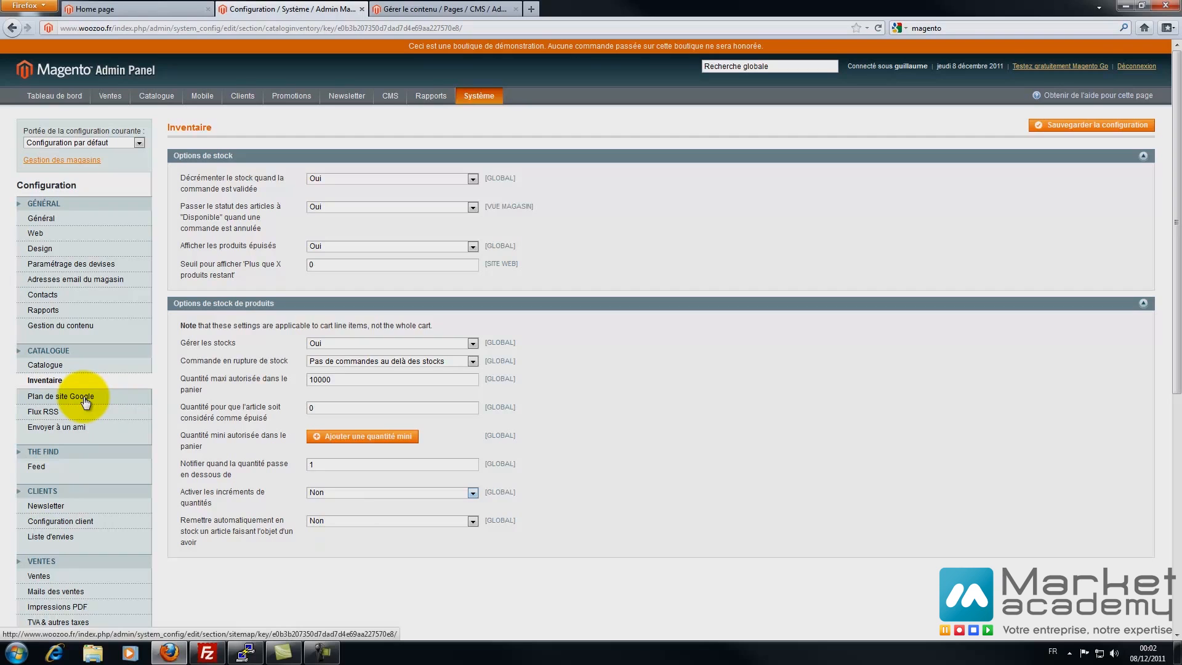
pyautogui.click(1058, 124)
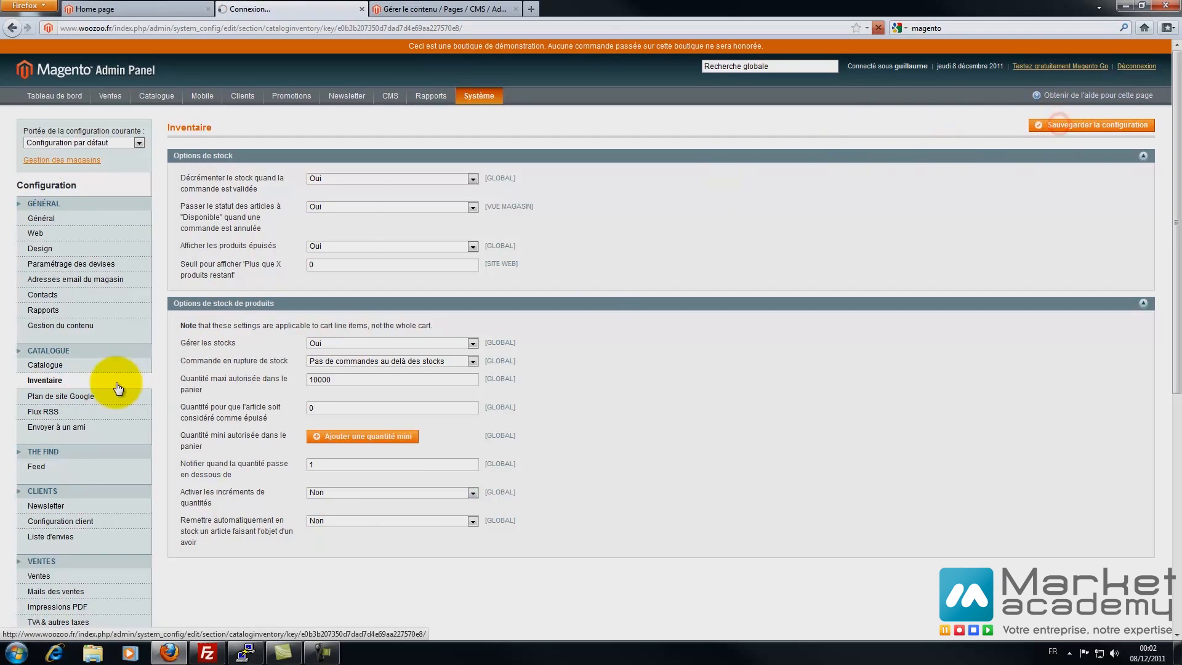
# - Open the Plan de site Google settings and index management in a new tab
pyautogui.click(62, 411)
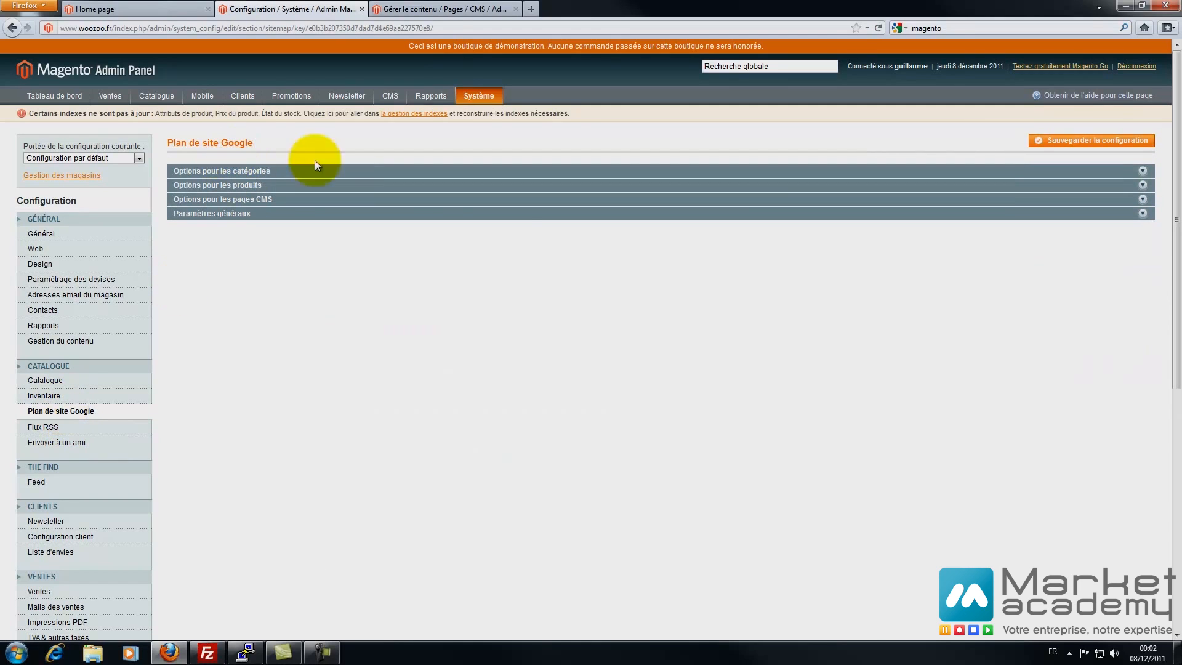
pyautogui.rightClick(413, 119)
pyautogui.click(432, 123)
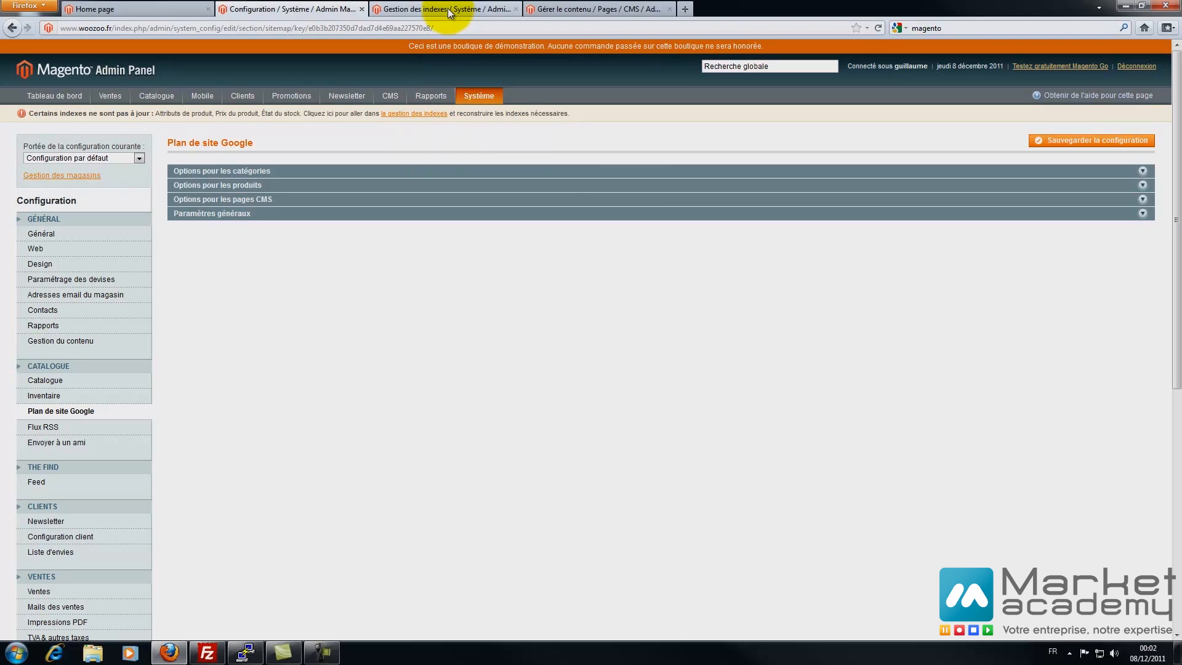
pyautogui.click(449, 9)
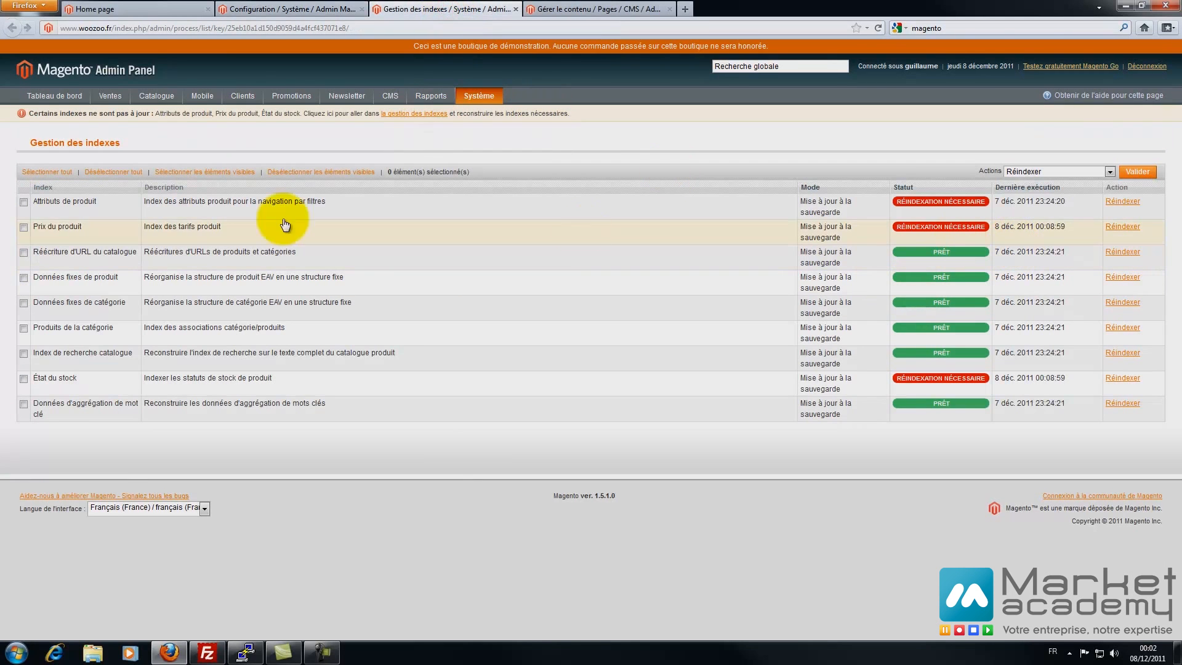
# - Reindex Attributs de produit, Prix du produit and État du stock, then expand category sitemap options
pyautogui.click(23, 202)
pyautogui.click(23, 227)
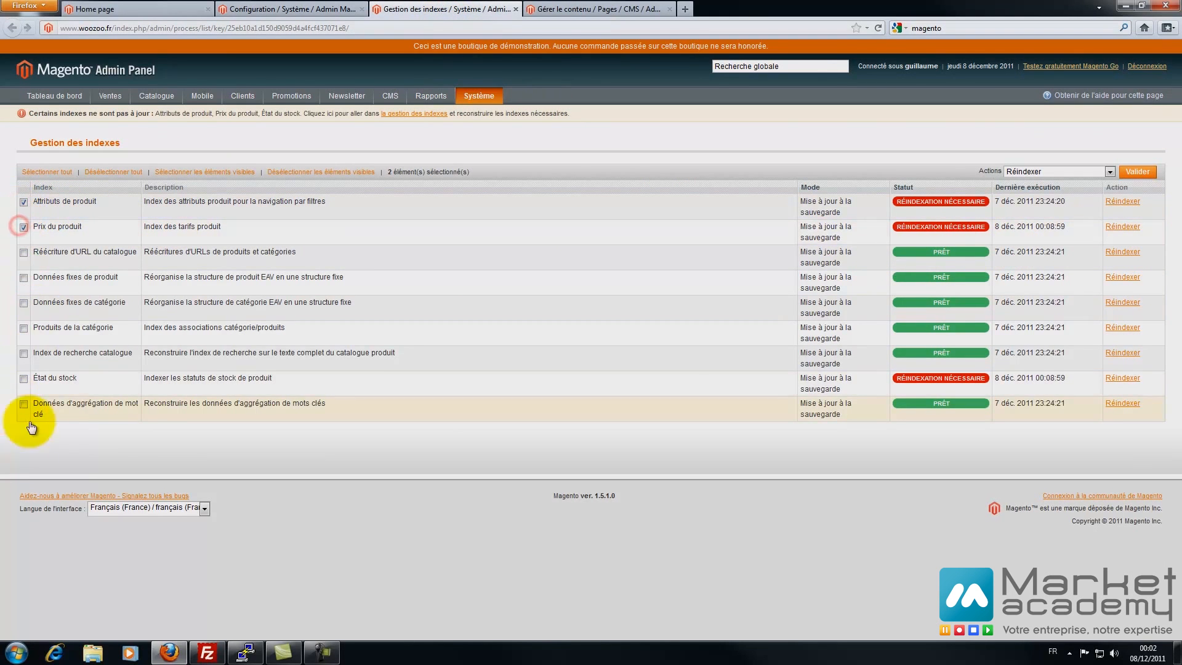
pyautogui.click(23, 378)
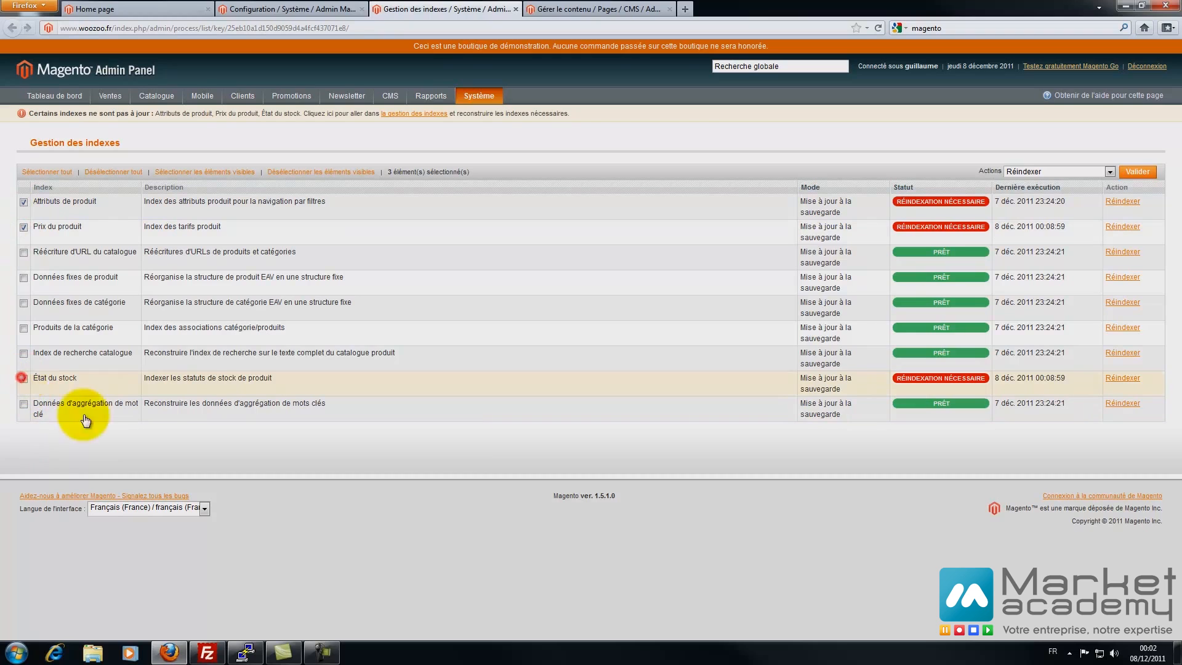
pyautogui.click(1136, 172)
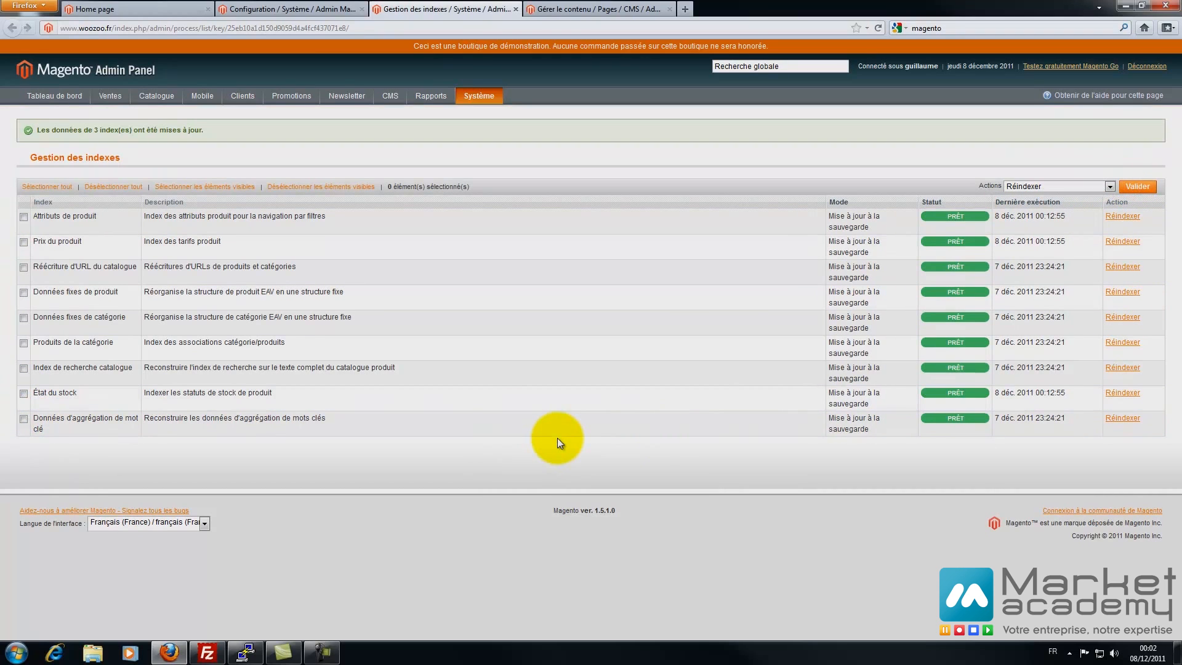
pyautogui.click(515, 9)
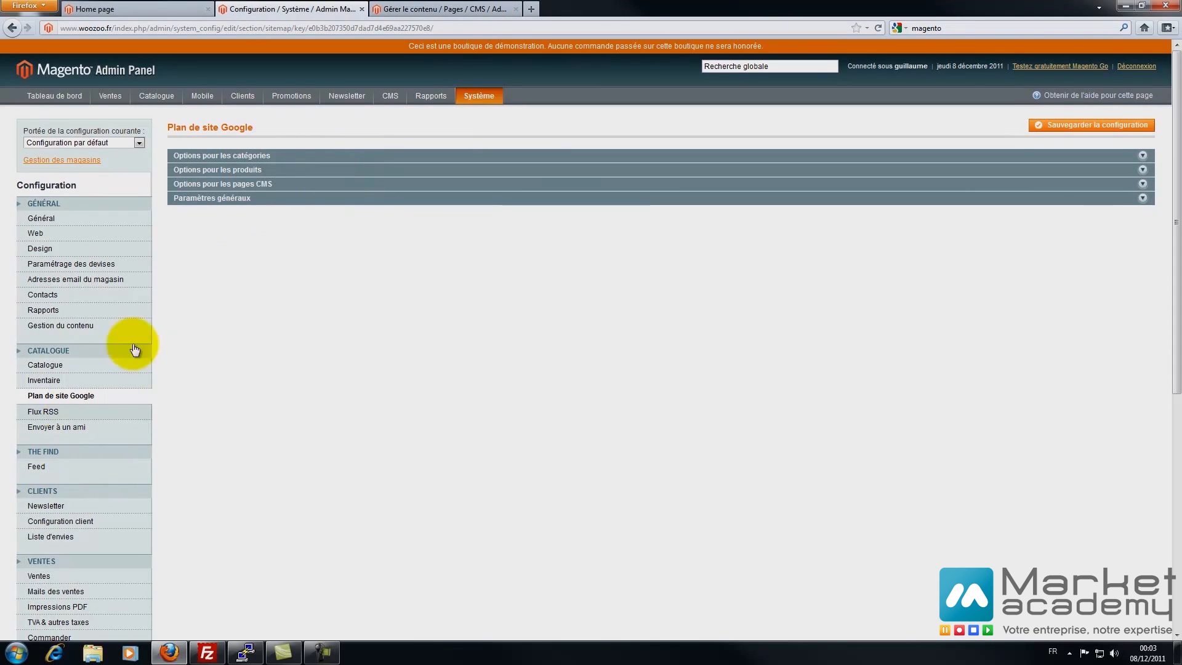
pyautogui.click(213, 155)
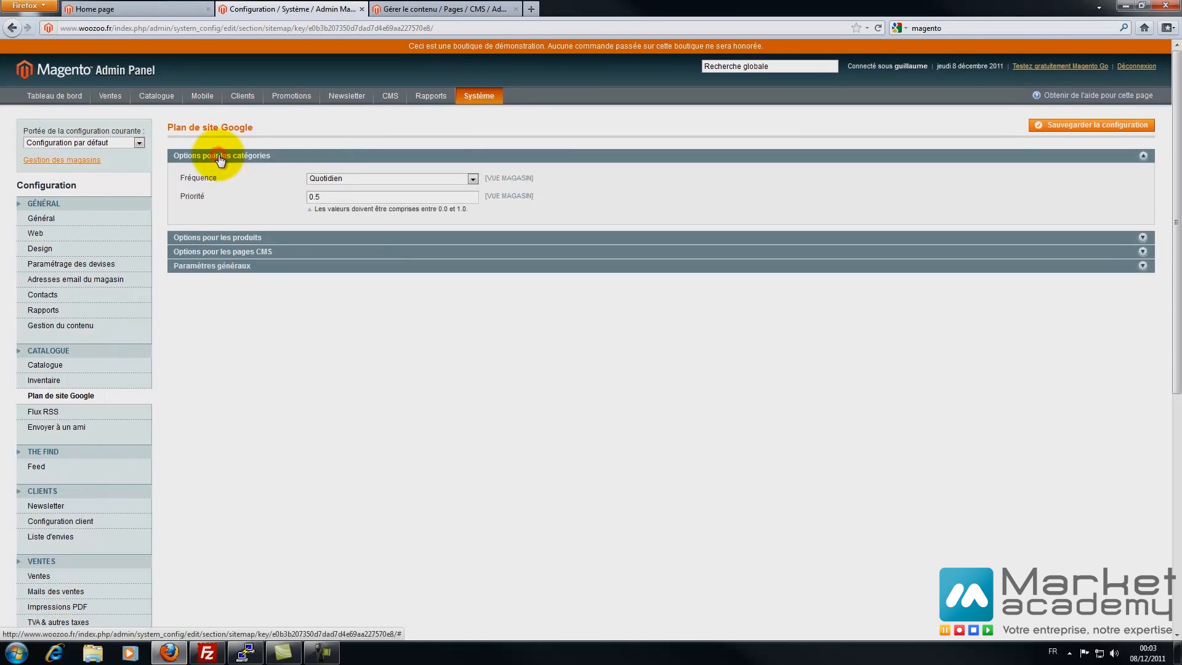
# - Expand all sitemap sections and enable generation starting at 05 with Hebdomadaire frequency
pyautogui.click(247, 237)
pyautogui.click(233, 319)
pyautogui.click(229, 402)
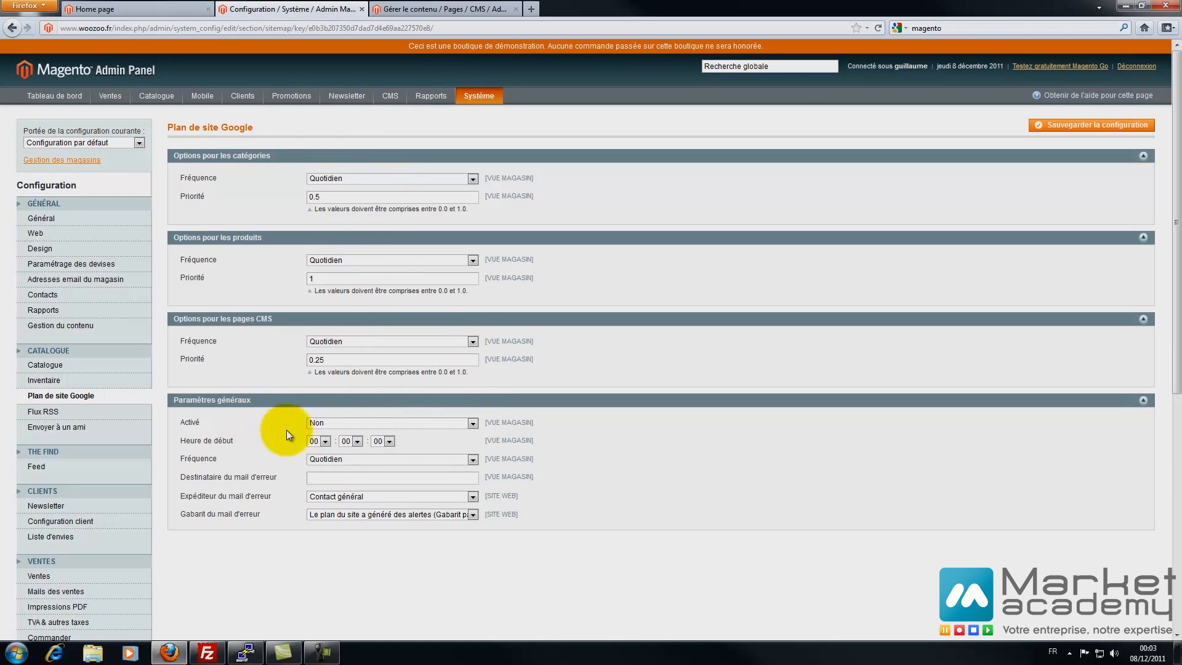
pyautogui.click(367, 423)
pyautogui.click(354, 432)
pyautogui.click(325, 440)
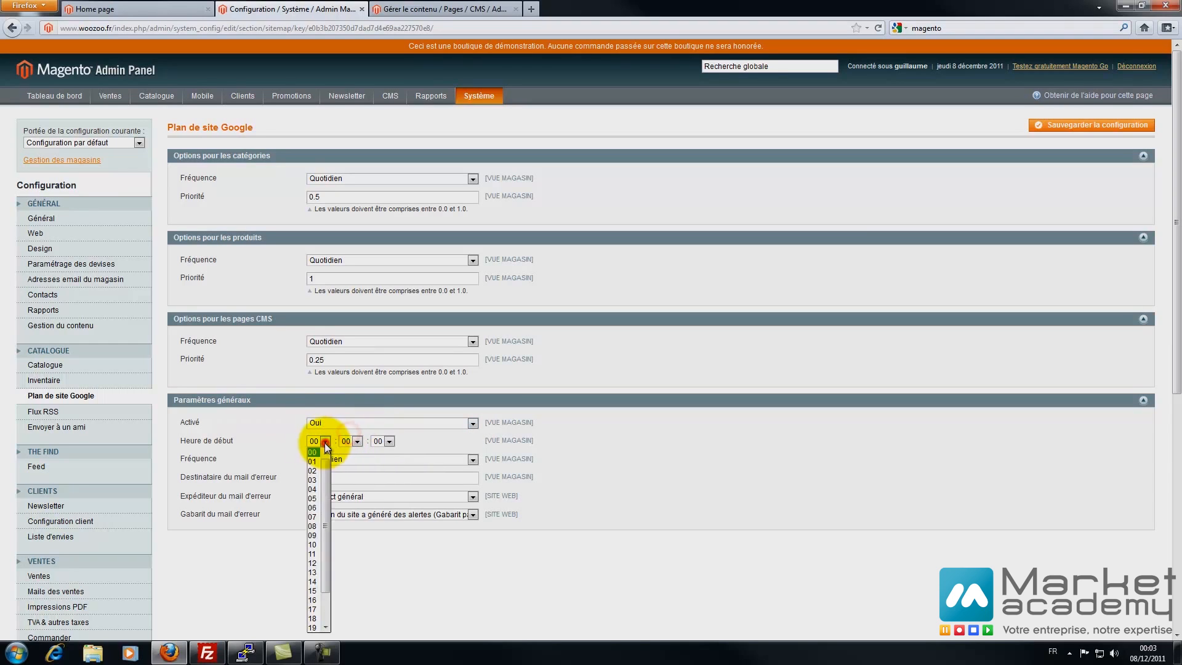
pyautogui.click(312, 498)
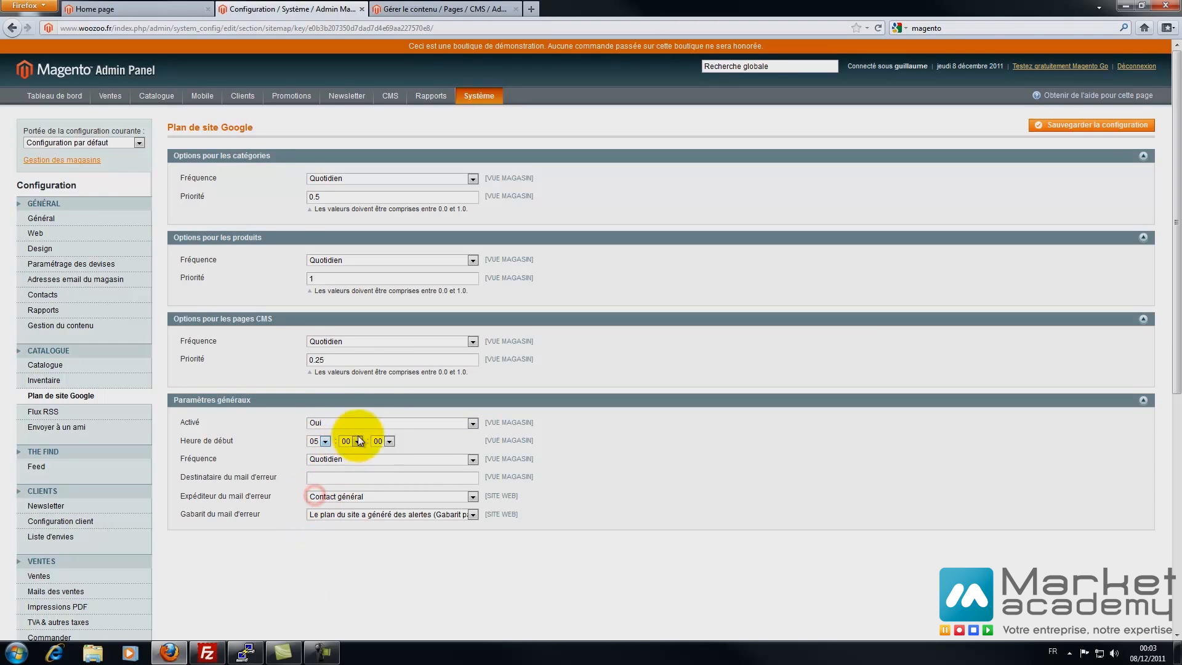
pyautogui.click(352, 460)
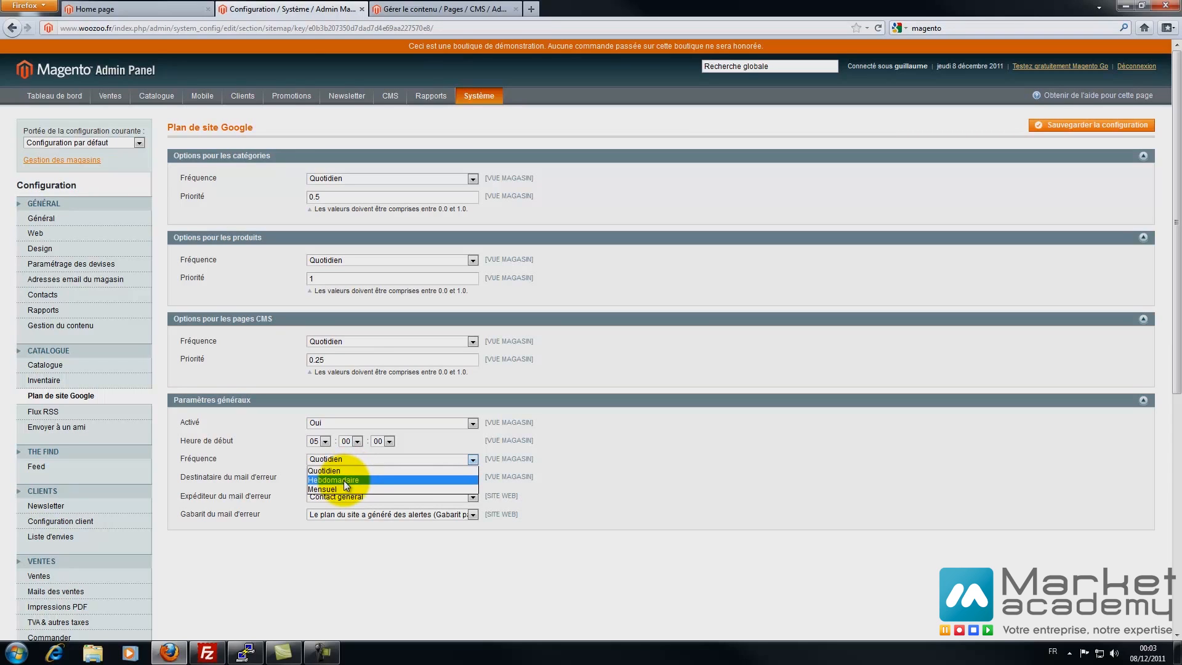
pyautogui.click(344, 480)
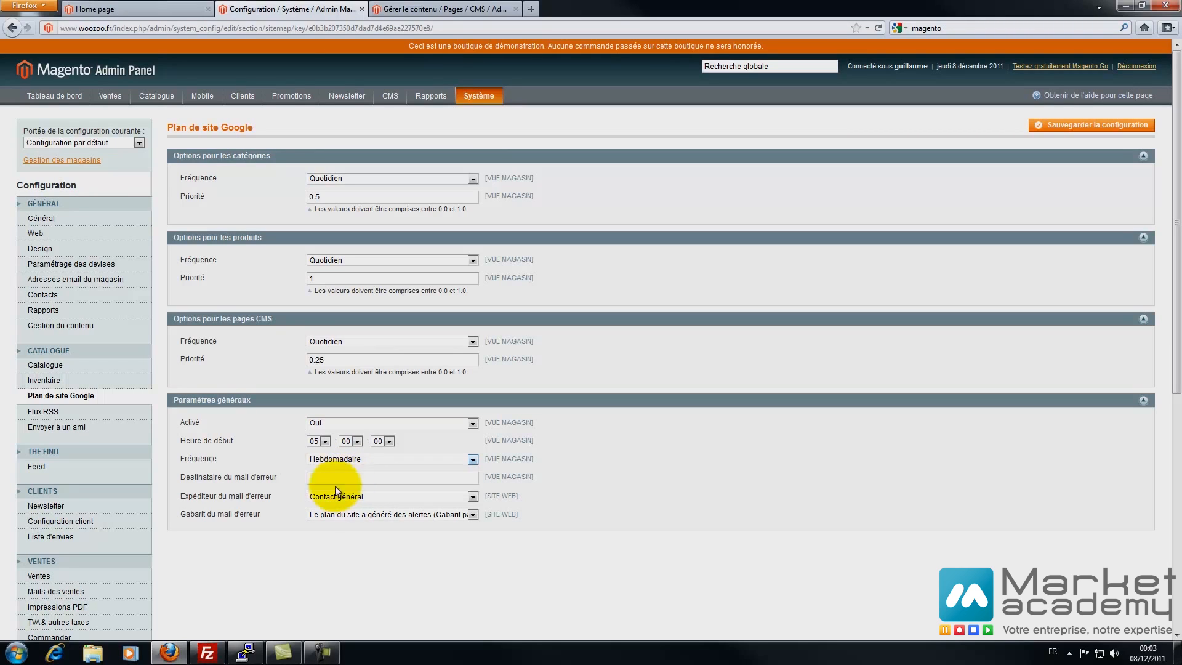
# - Fill in the error-mail recipient's e-mail address and save the sitemap configuration
pyautogui.click(333, 482)
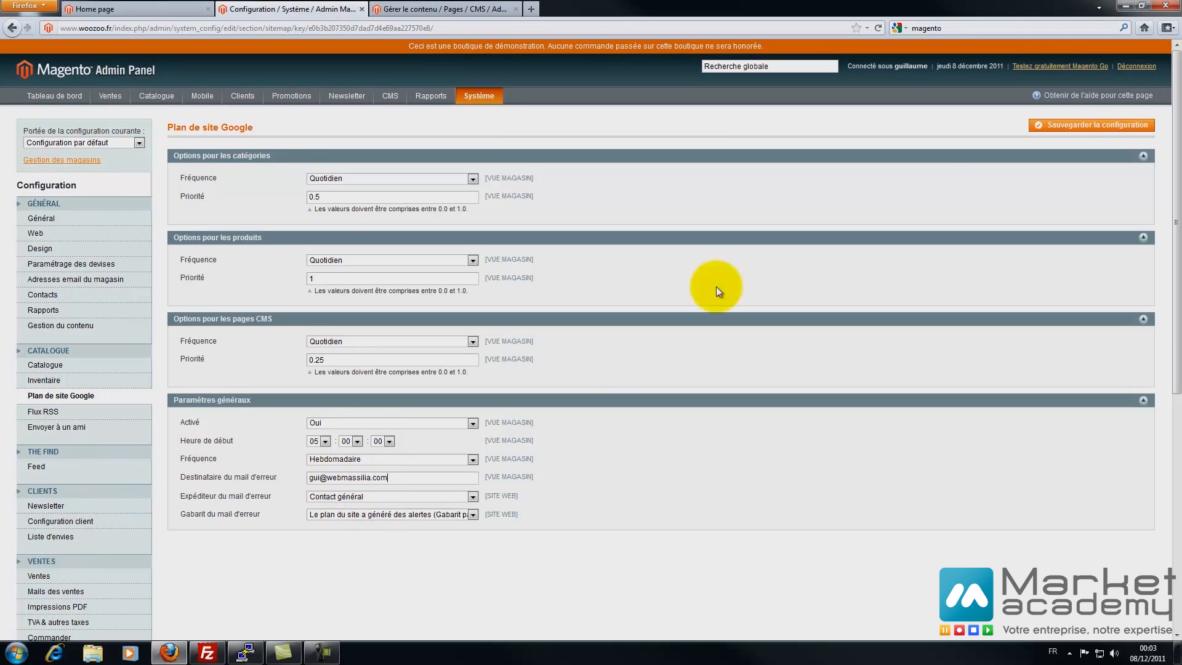
pyautogui.click(1061, 130)
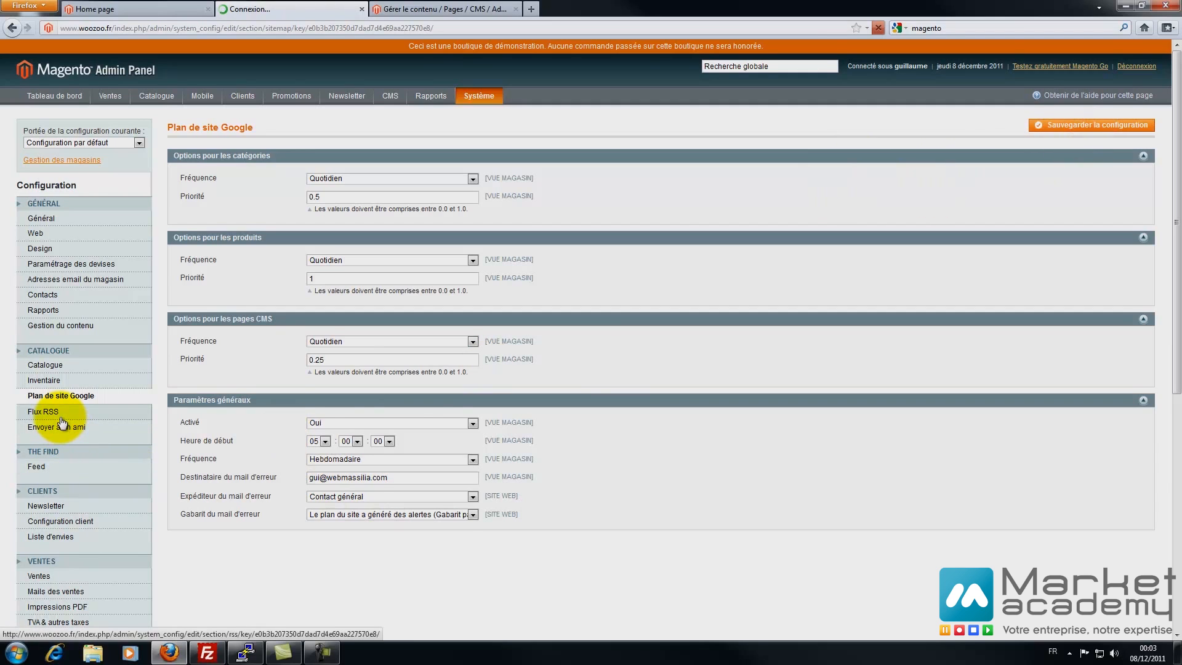
pyautogui.click(49, 412)
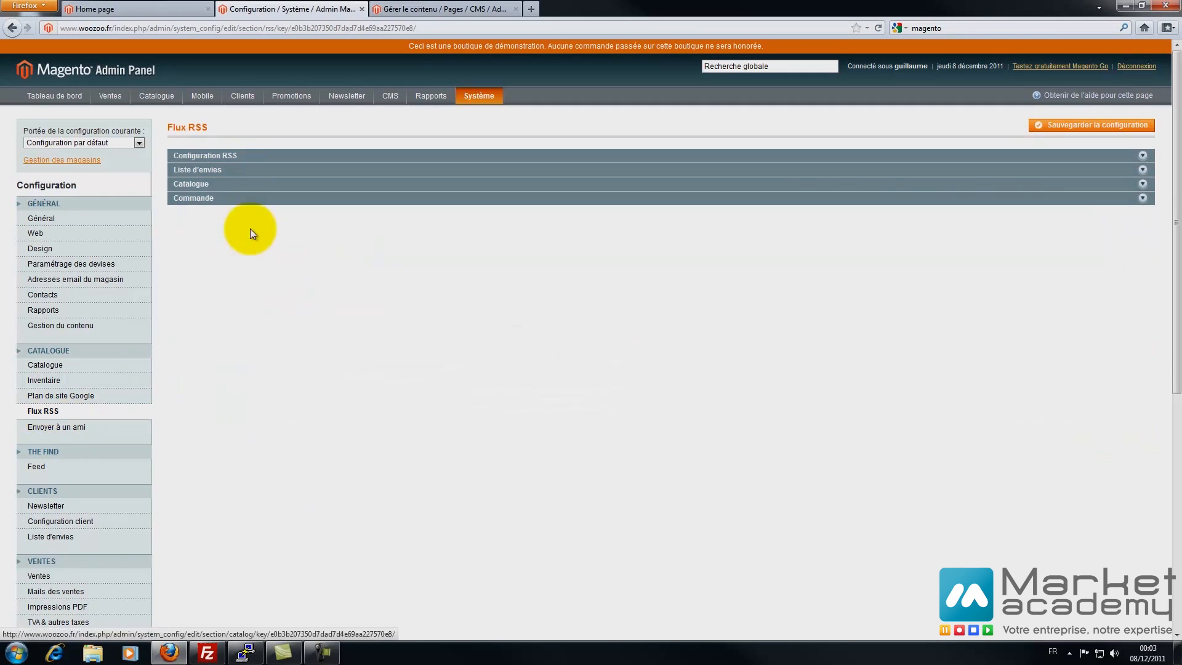
# - Expand the wishlist, catalogue and order RSS sections and glance at the storefront tab
pyautogui.click(197, 207)
pyautogui.click(202, 258)
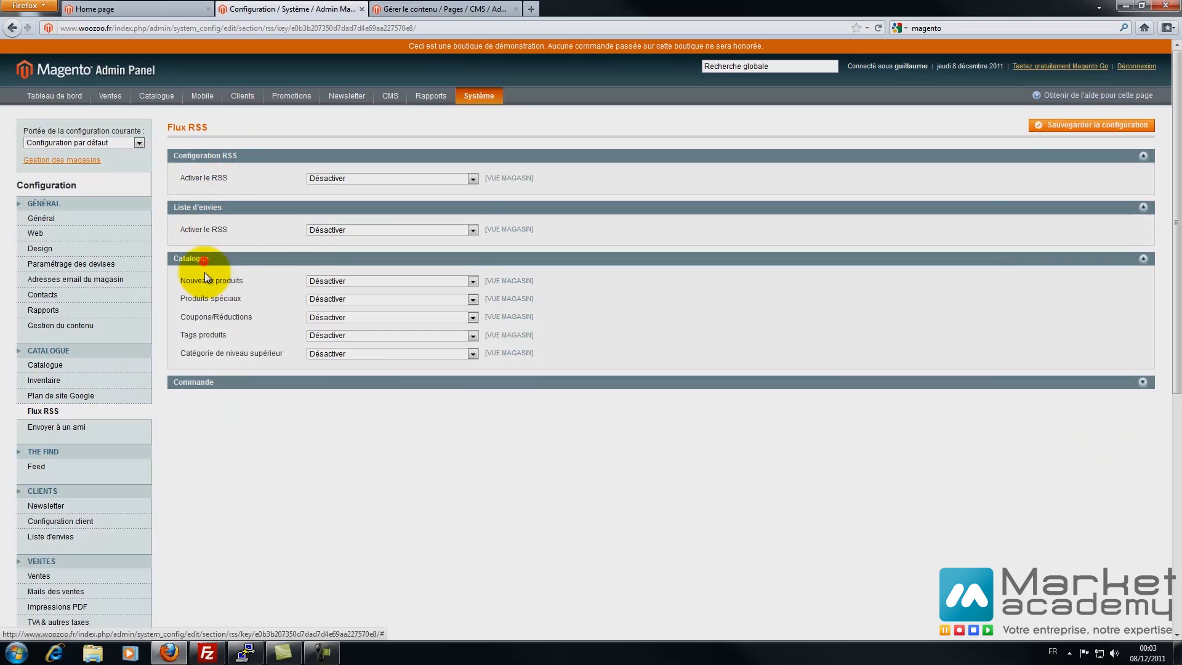
pyautogui.click(185, 388)
pyautogui.click(164, 7)
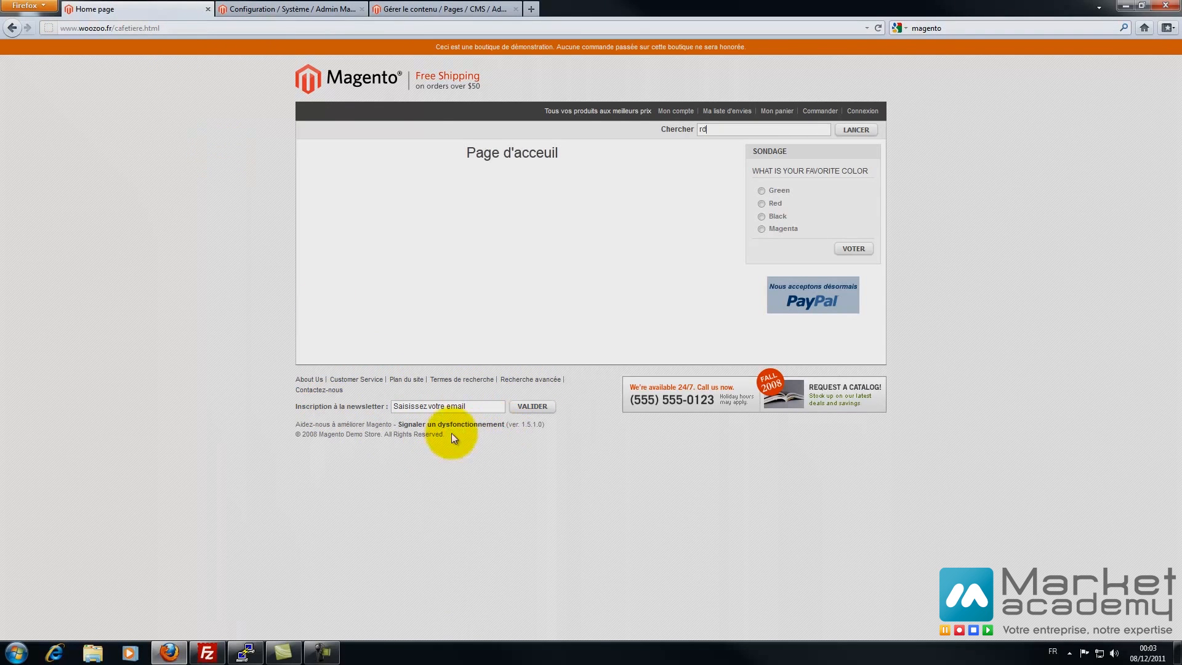
pyautogui.click(246, 9)
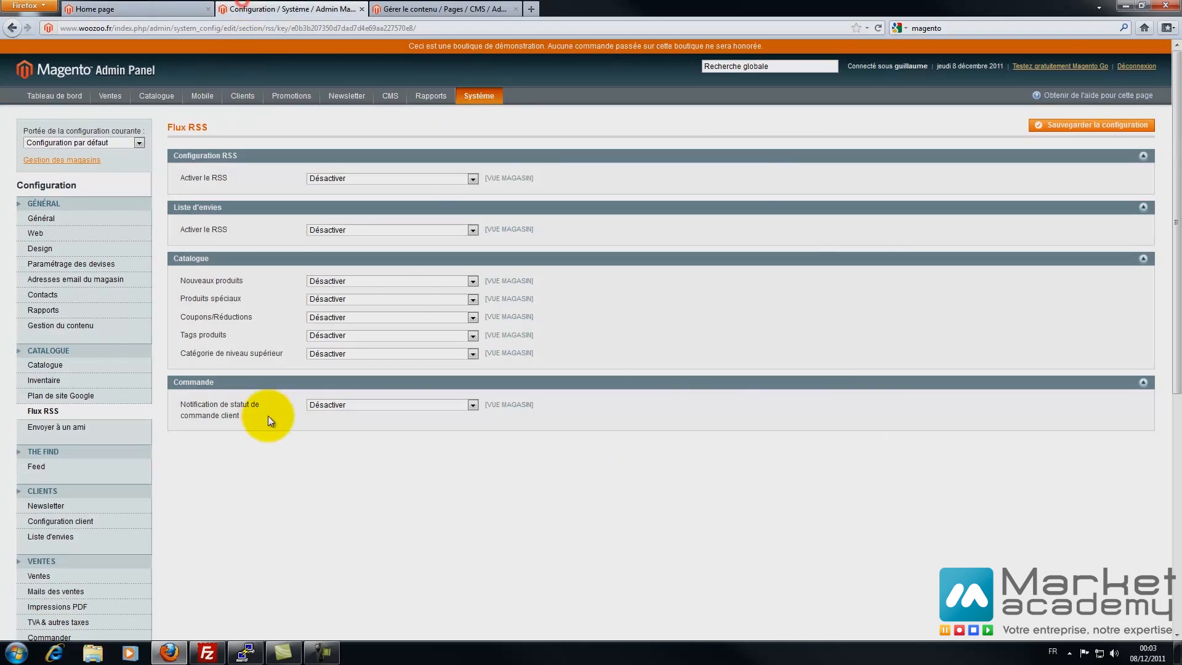
# - Set RSS to Activer globally and for Liste d'envies, Nouveaux produits and Produits spéciaux
pyautogui.click(344, 179)
pyautogui.click(342, 192)
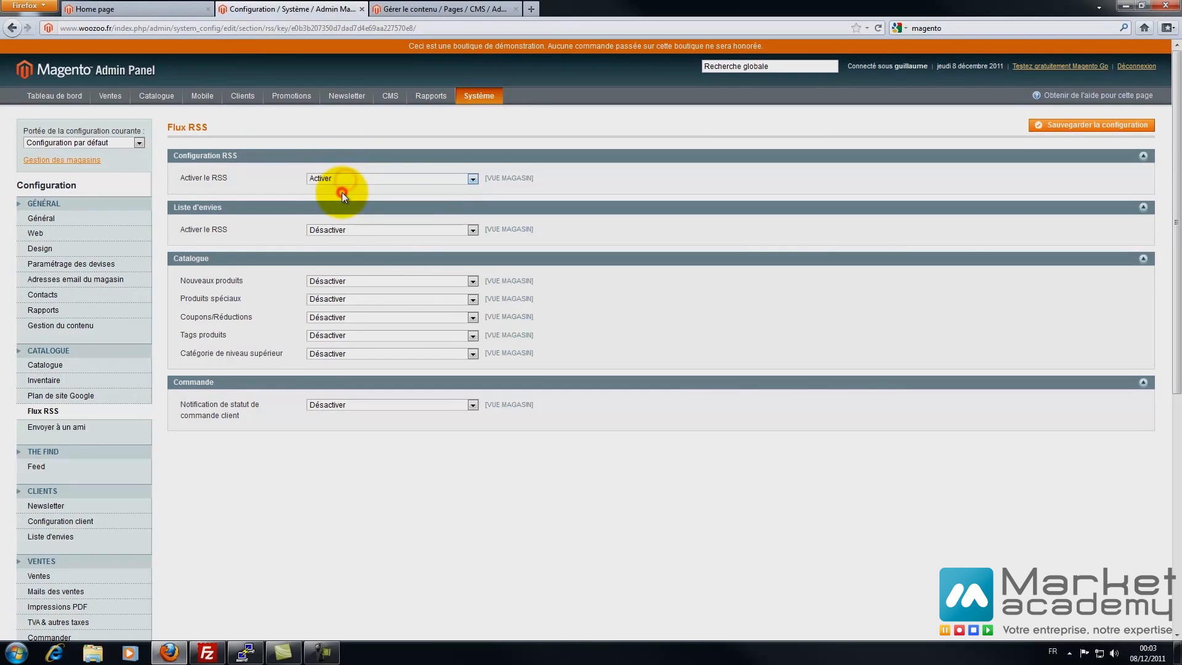
pyautogui.click(339, 227)
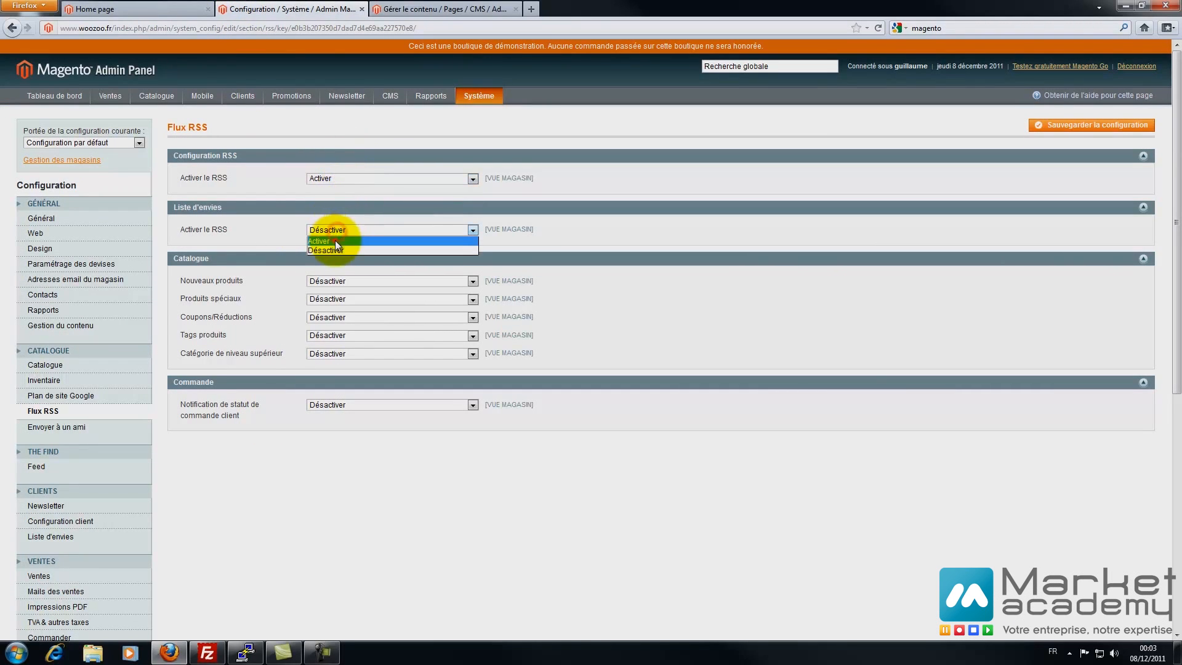
pyautogui.click(334, 240)
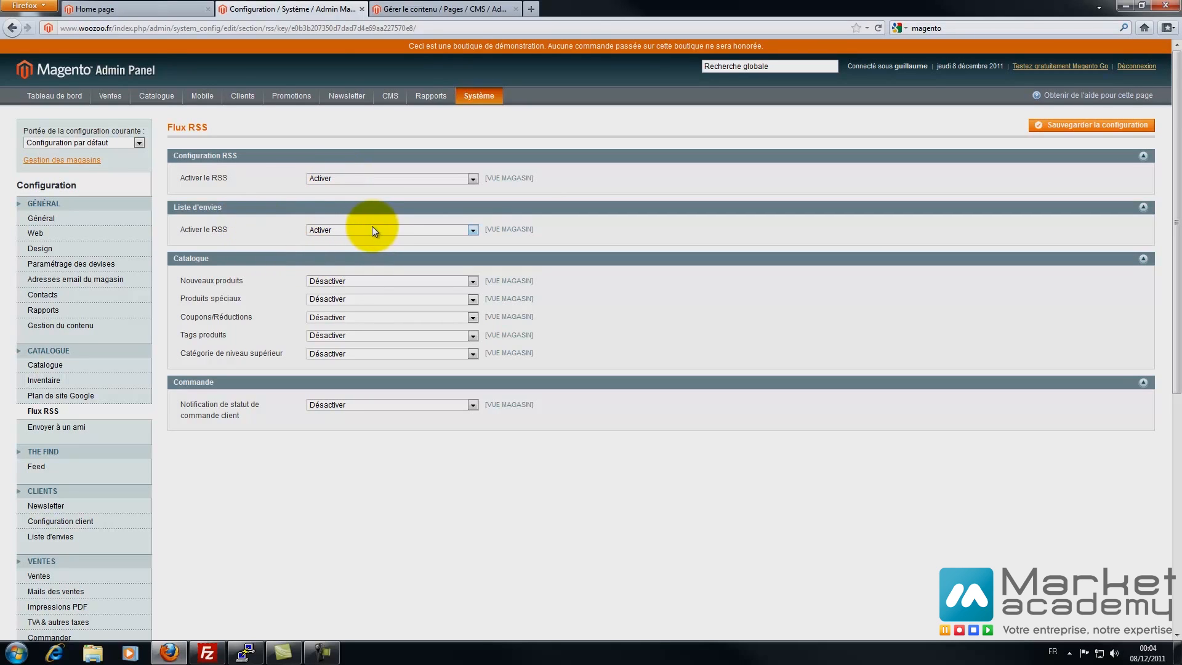
pyautogui.click(321, 280)
pyautogui.click(321, 291)
pyautogui.click(320, 299)
pyautogui.click(320, 309)
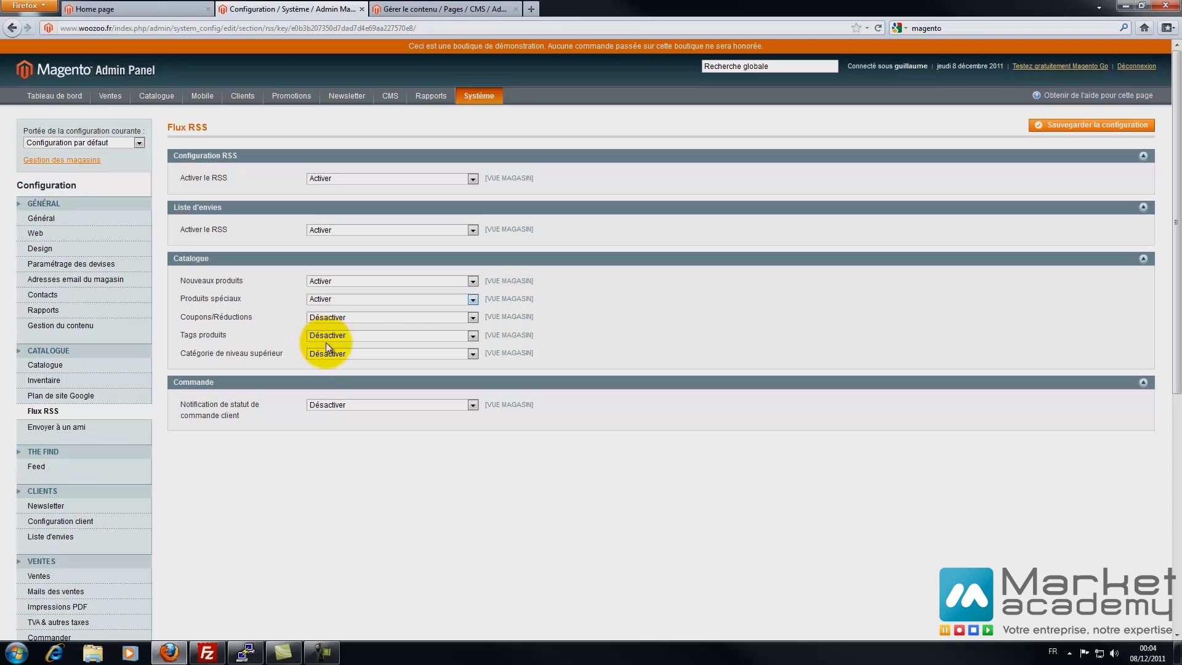
# - Leave order status notifications disabled, save the RSS settings, and reload the storefront home page
pyautogui.click(327, 408)
pyautogui.click(327, 407)
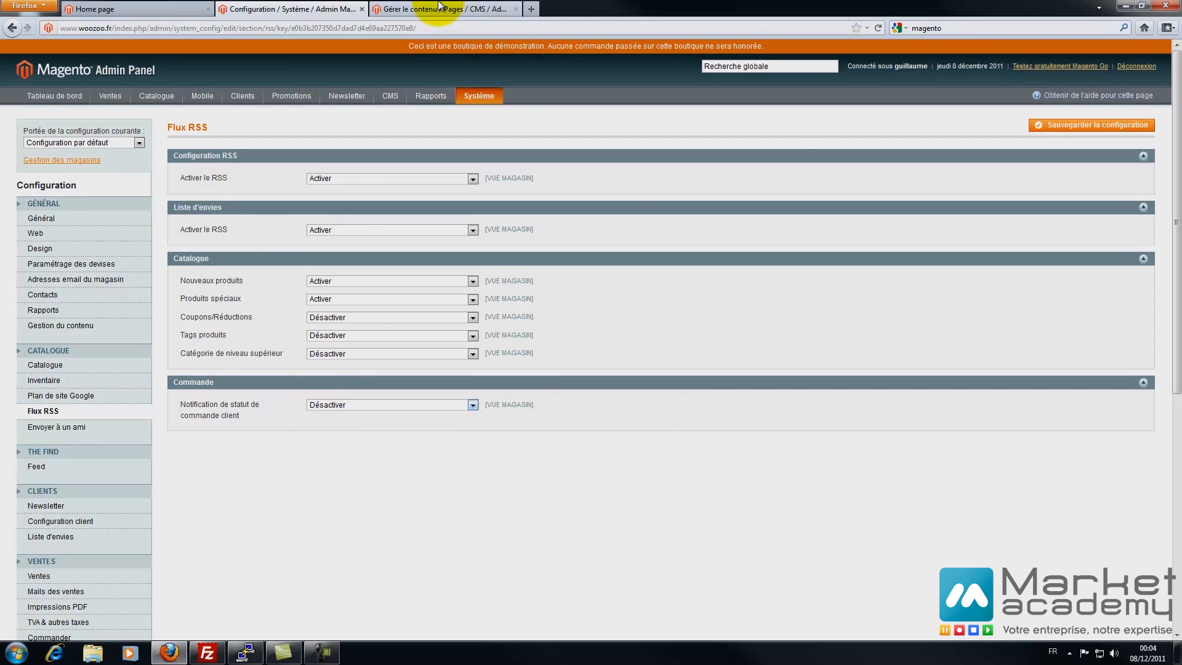
pyautogui.click(1099, 125)
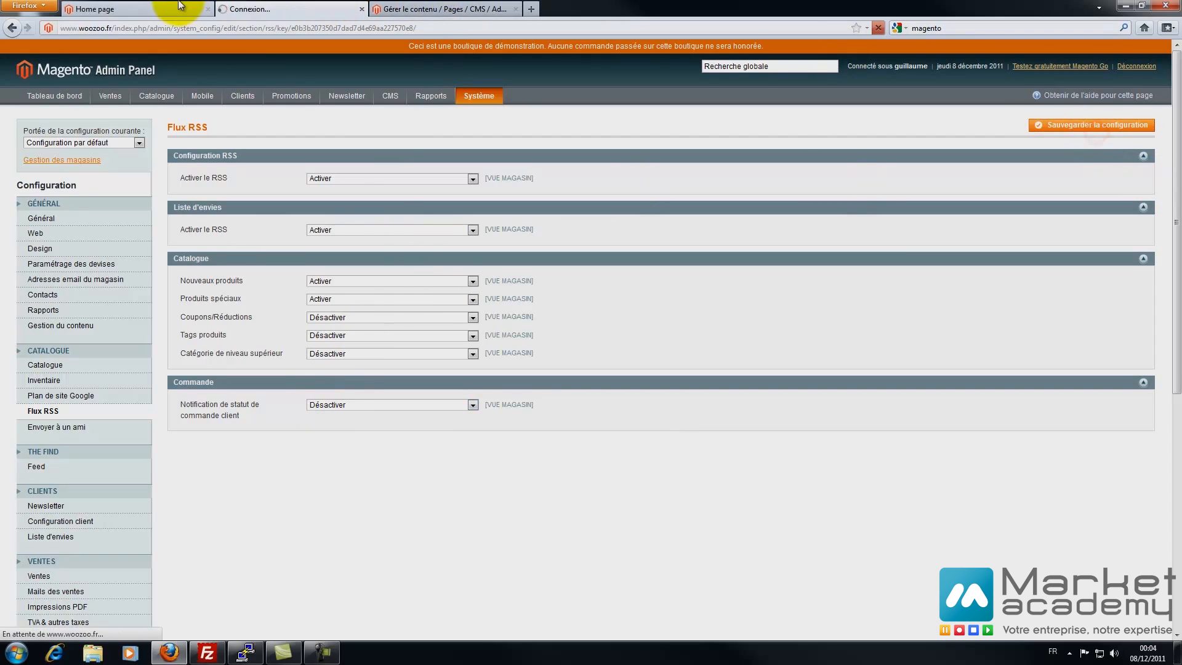
pyautogui.click(105, 9)
pyautogui.click(218, 223)
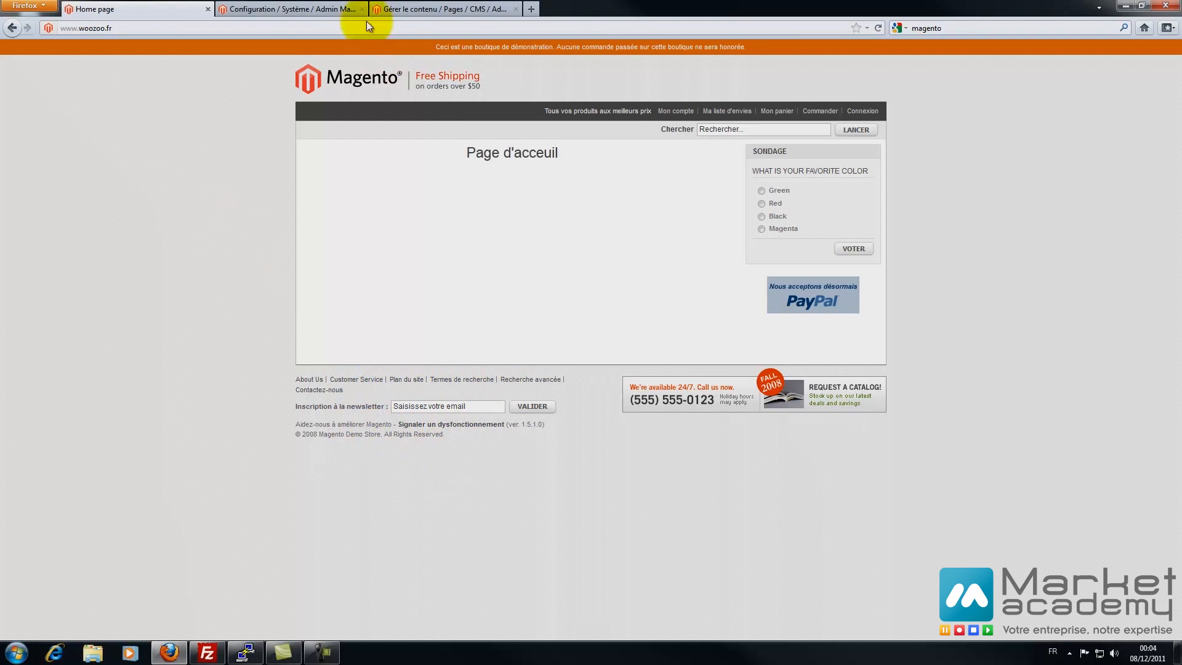
pyautogui.click(297, 9)
pyautogui.middleClick(337, 113)
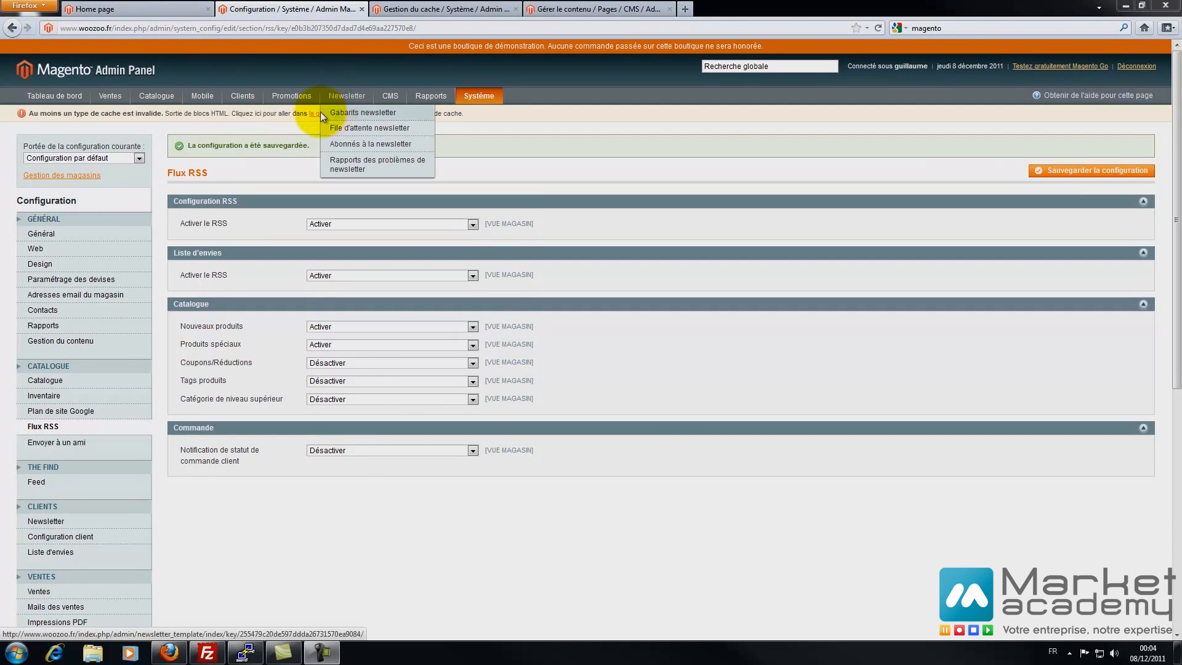
pyautogui.click(317, 116)
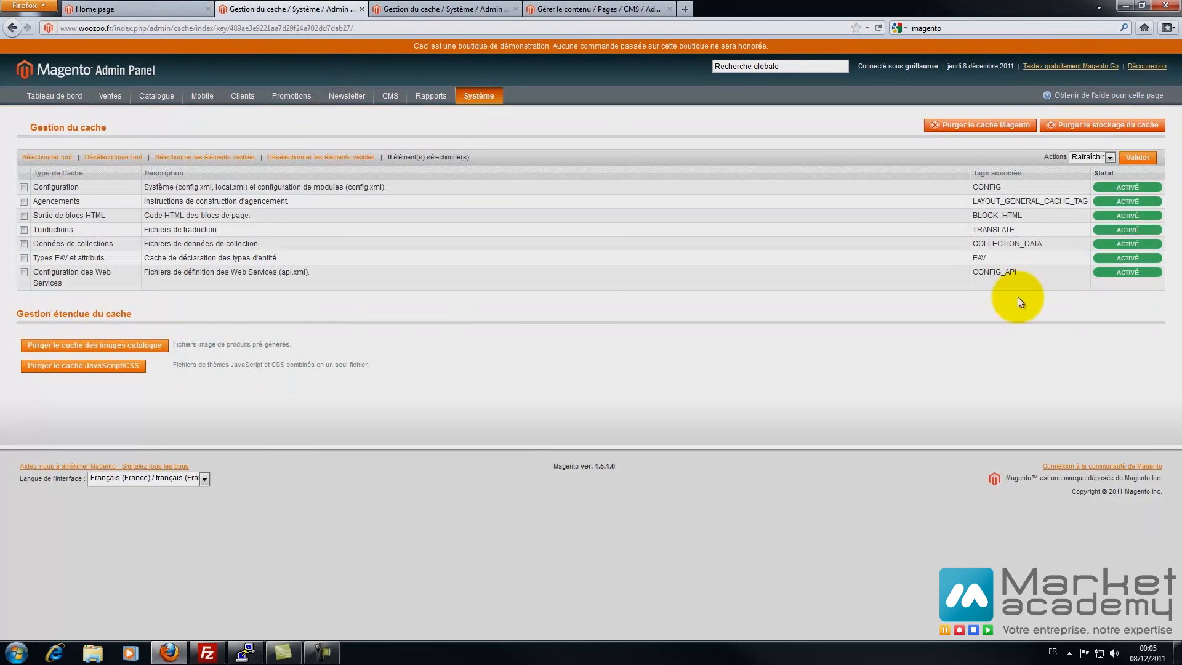
pyautogui.click(23, 201)
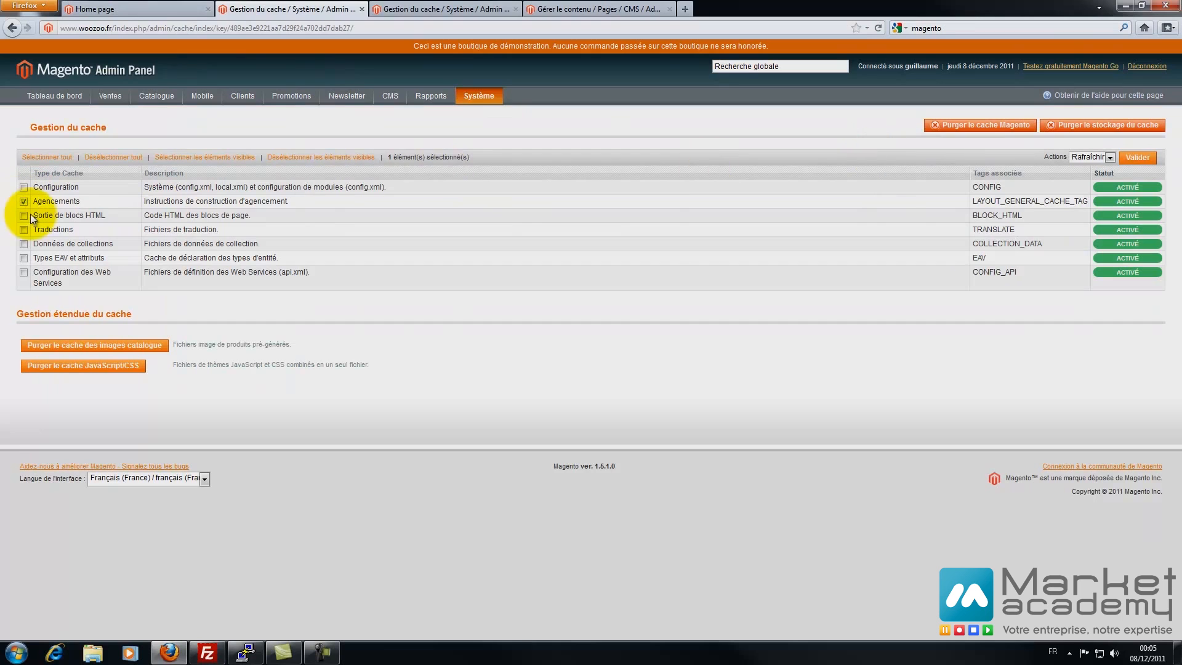
pyautogui.click(25, 216)
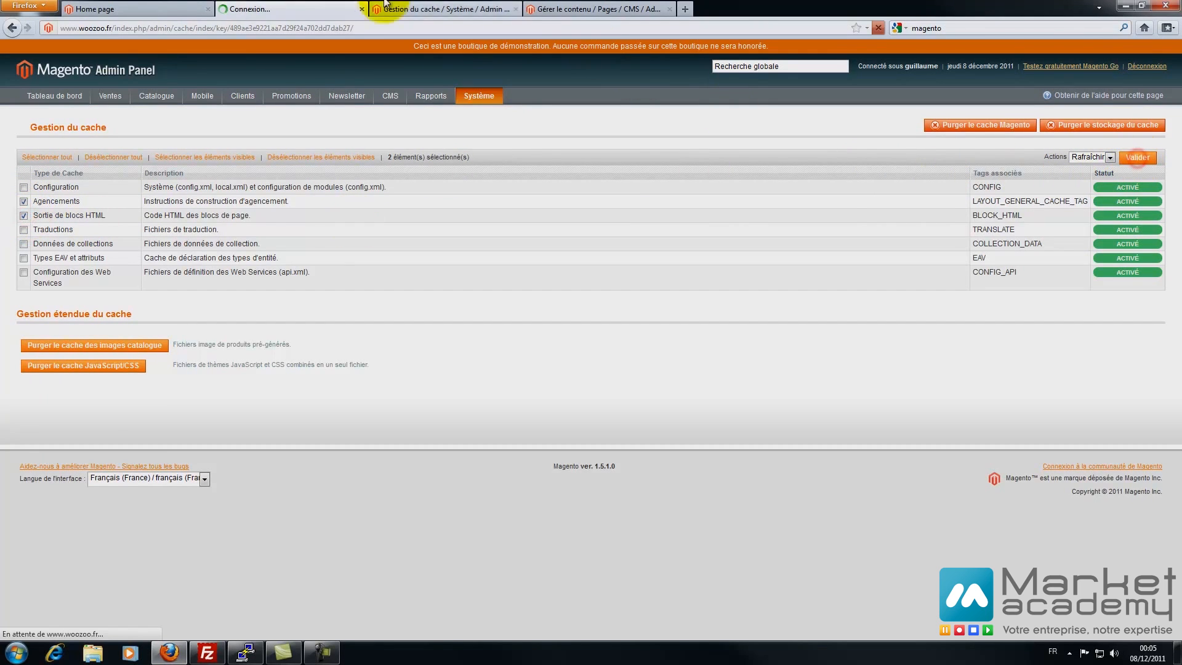
pyautogui.click(99, 9)
pyautogui.press('F5')
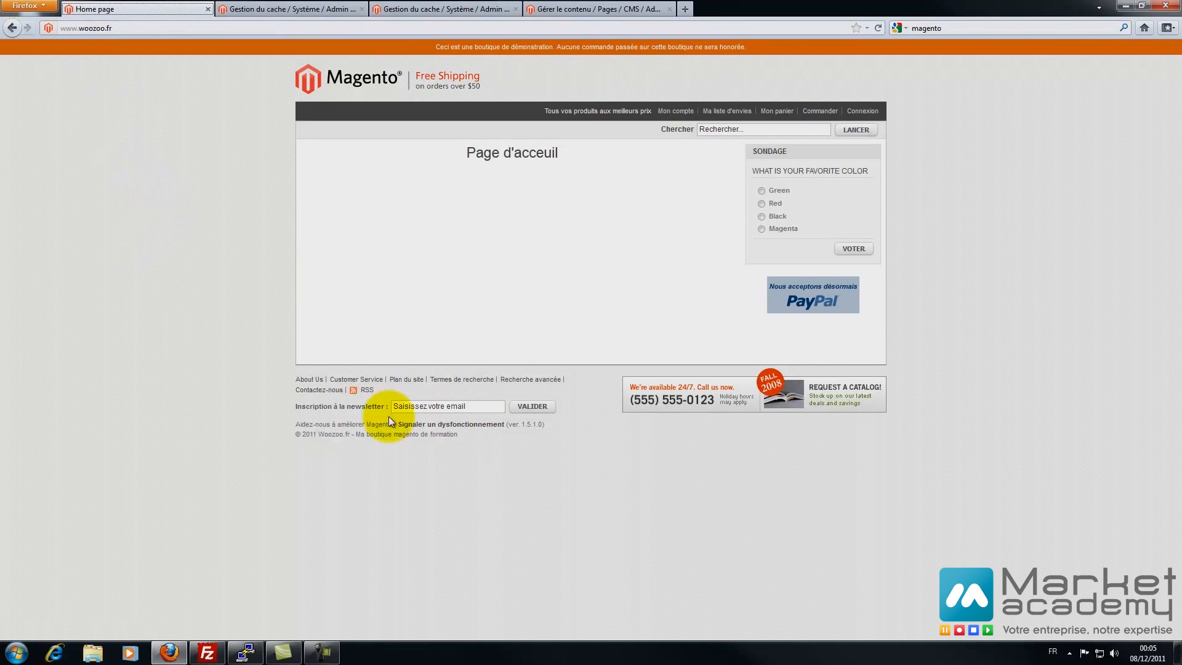
pyautogui.click(364, 393)
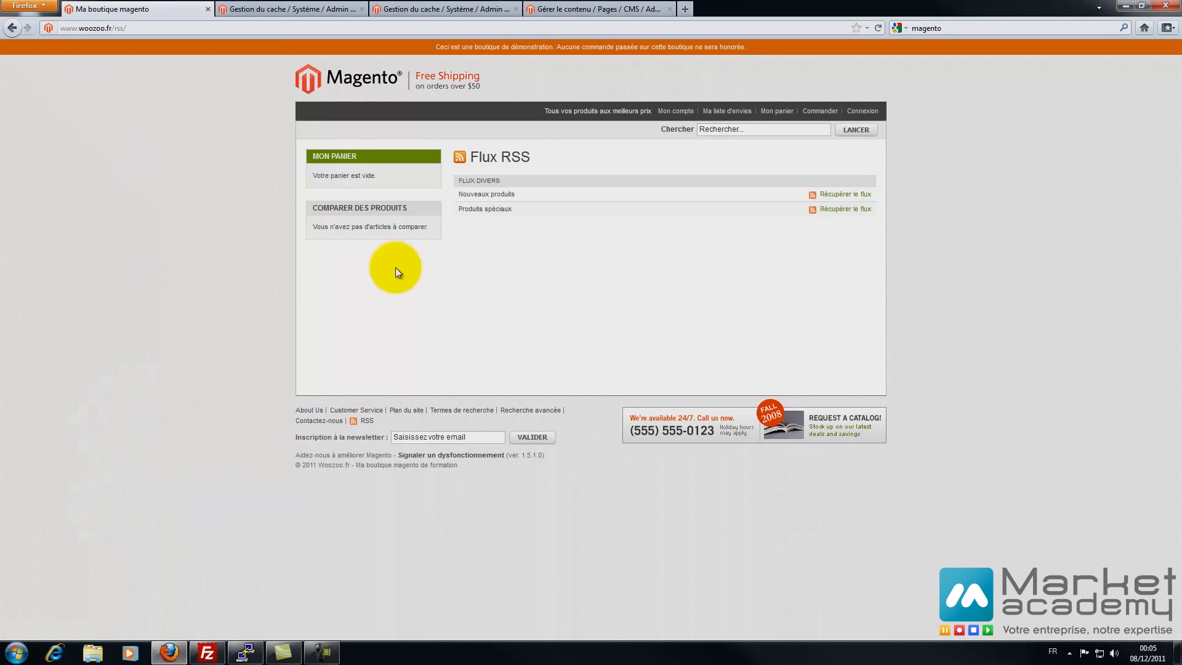
pyautogui.click(858, 196)
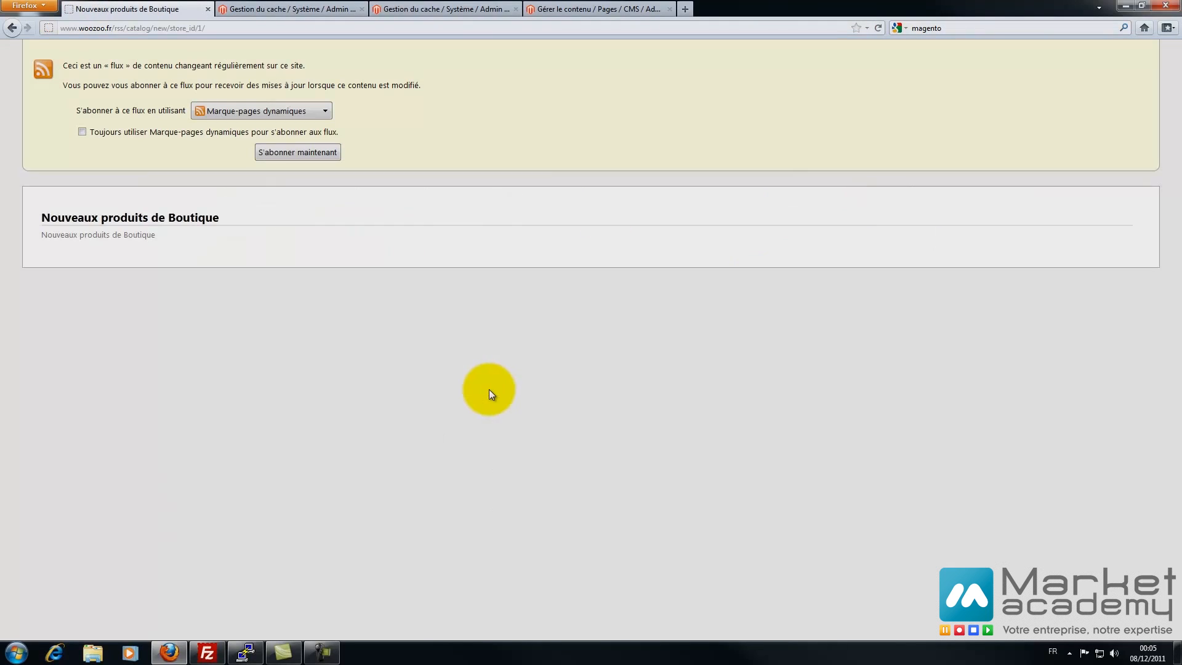
pyautogui.click(12, 28)
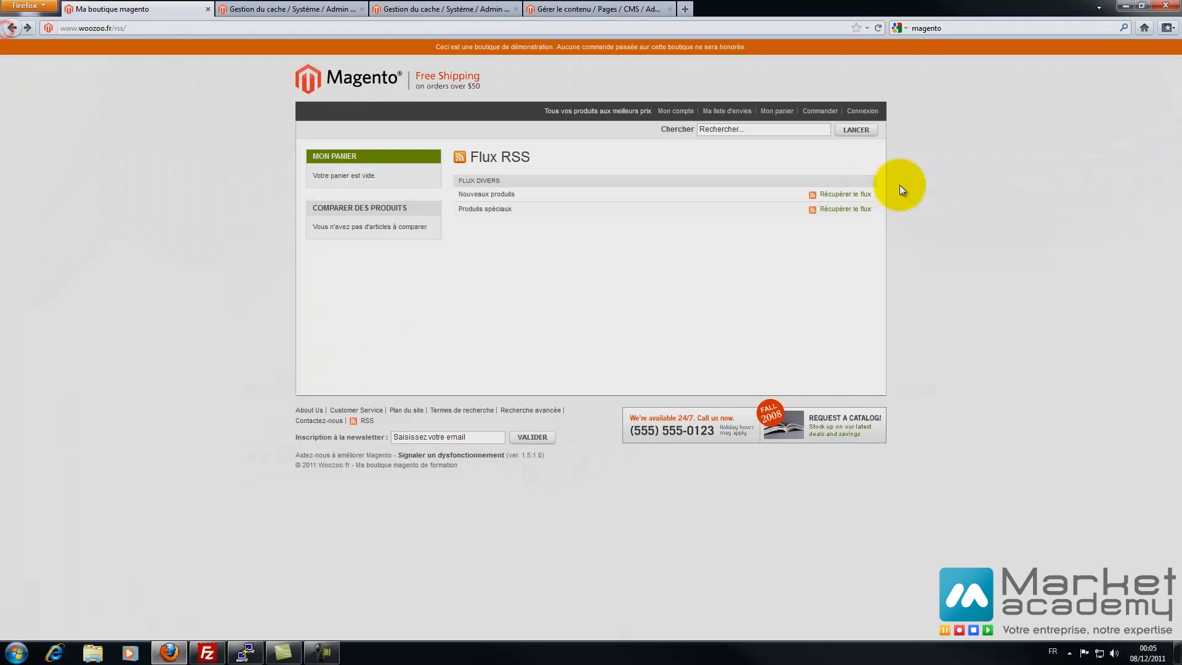
pyautogui.click(843, 211)
pyautogui.click(12, 27)
pyautogui.click(290, 6)
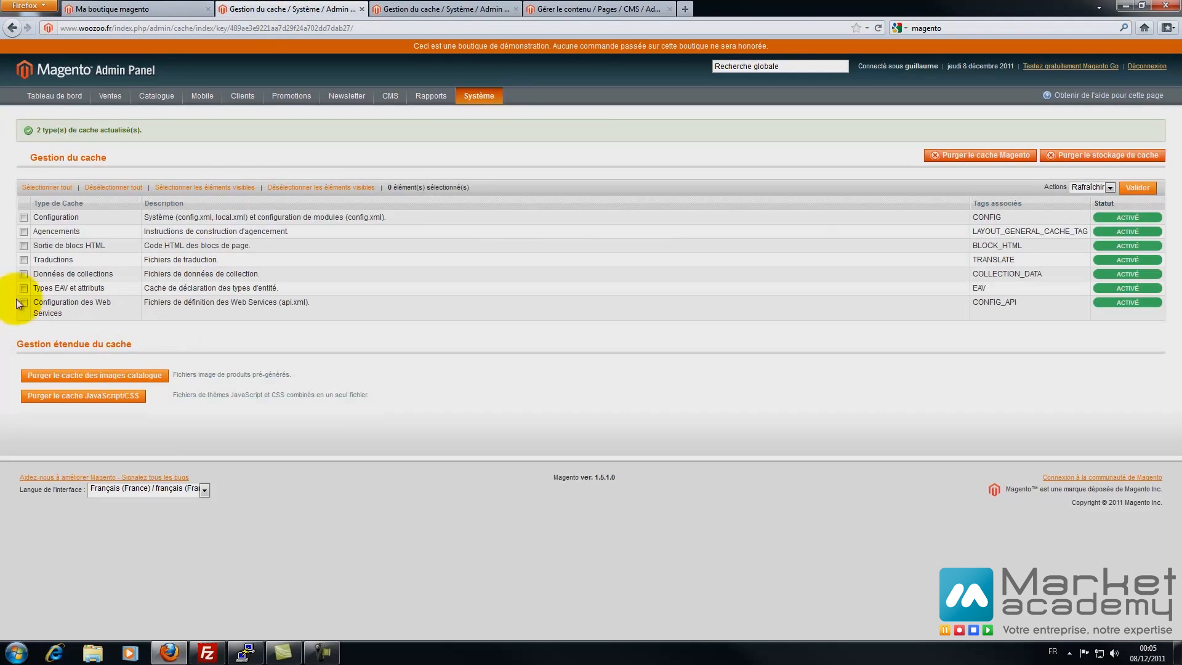
pyautogui.click(515, 9)
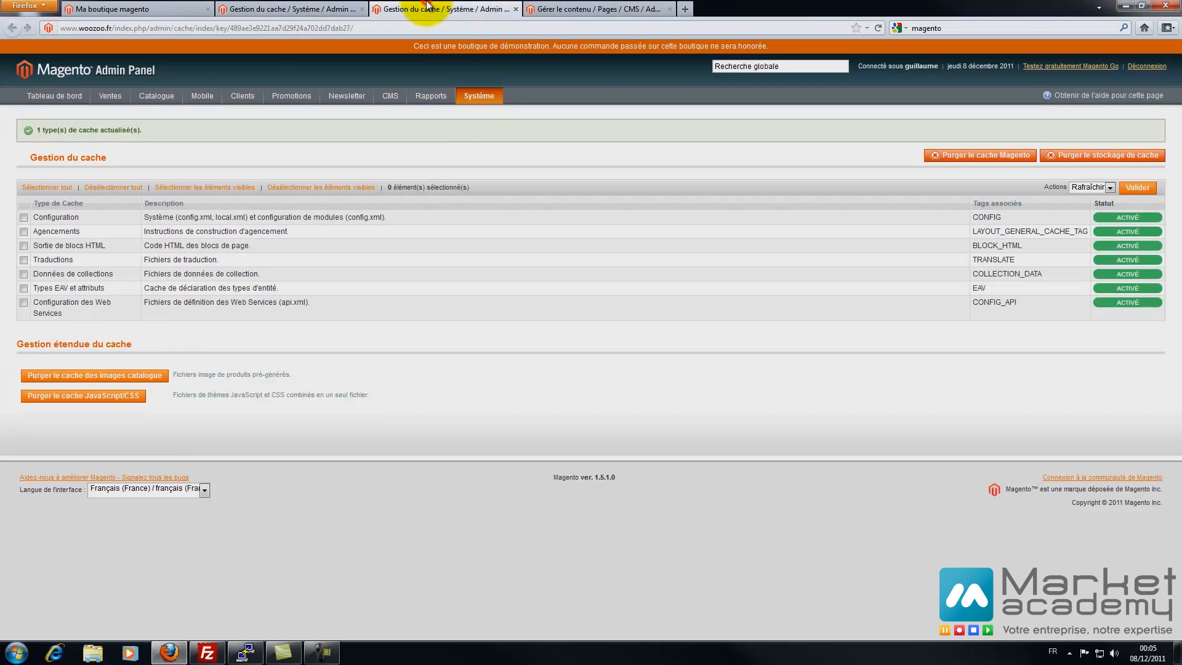
pyautogui.click(514, 11)
pyautogui.moveTo(478, 81)
pyautogui.click(496, 350)
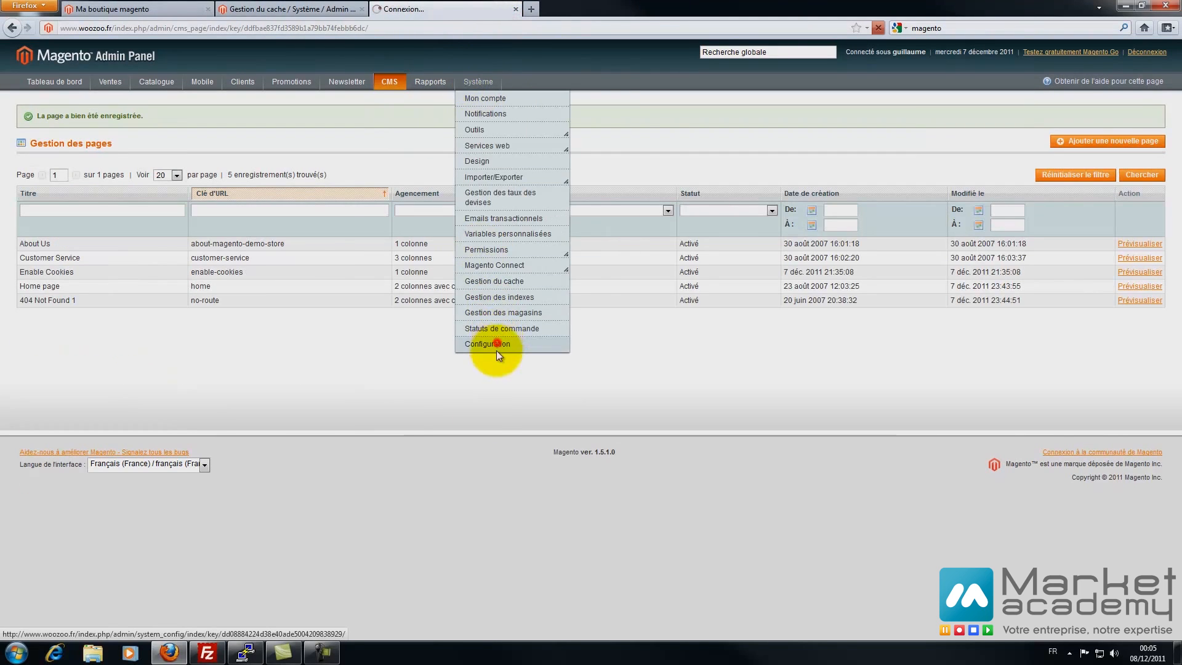
pyautogui.scroll(-6, 240, 400)
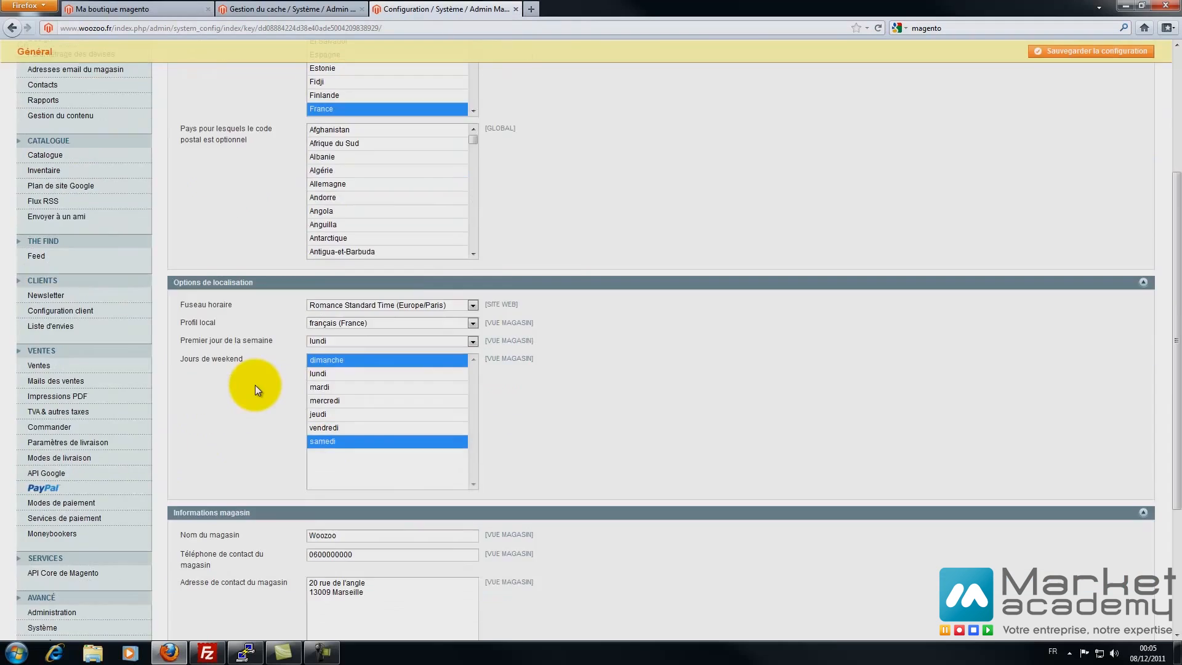
pyautogui.scroll(4, 114, 308)
# - Expand the Envoyer à un ami email settings and try the Cookie and Adresse IP send limits
pyautogui.click(51, 291)
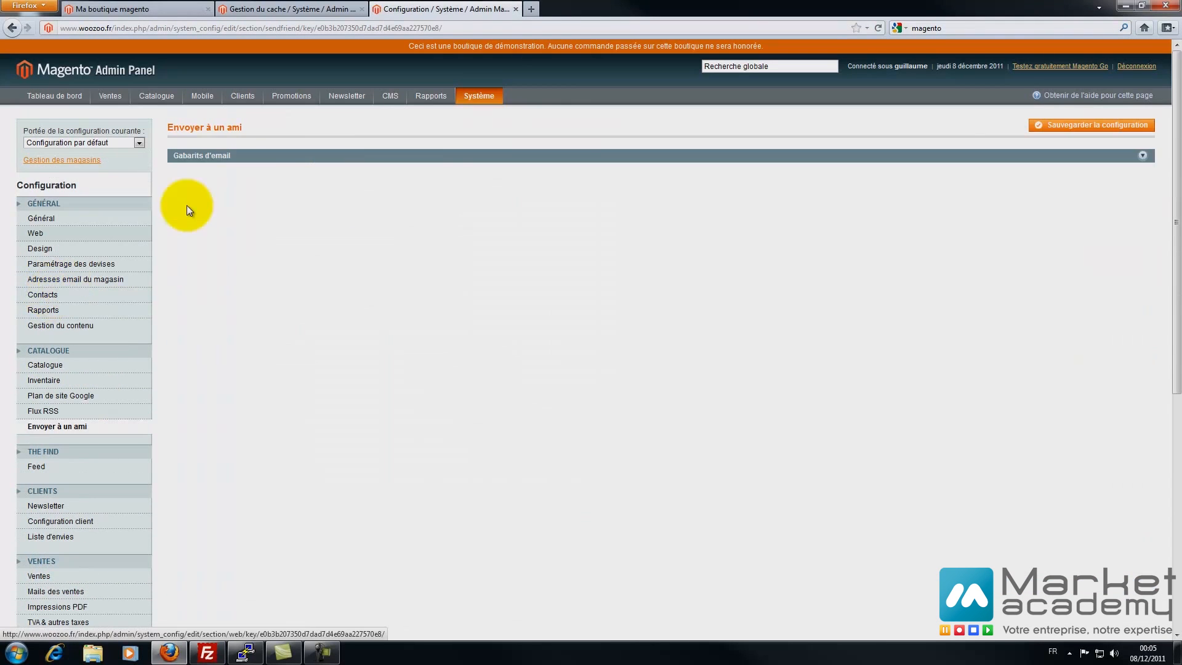
pyautogui.click(199, 156)
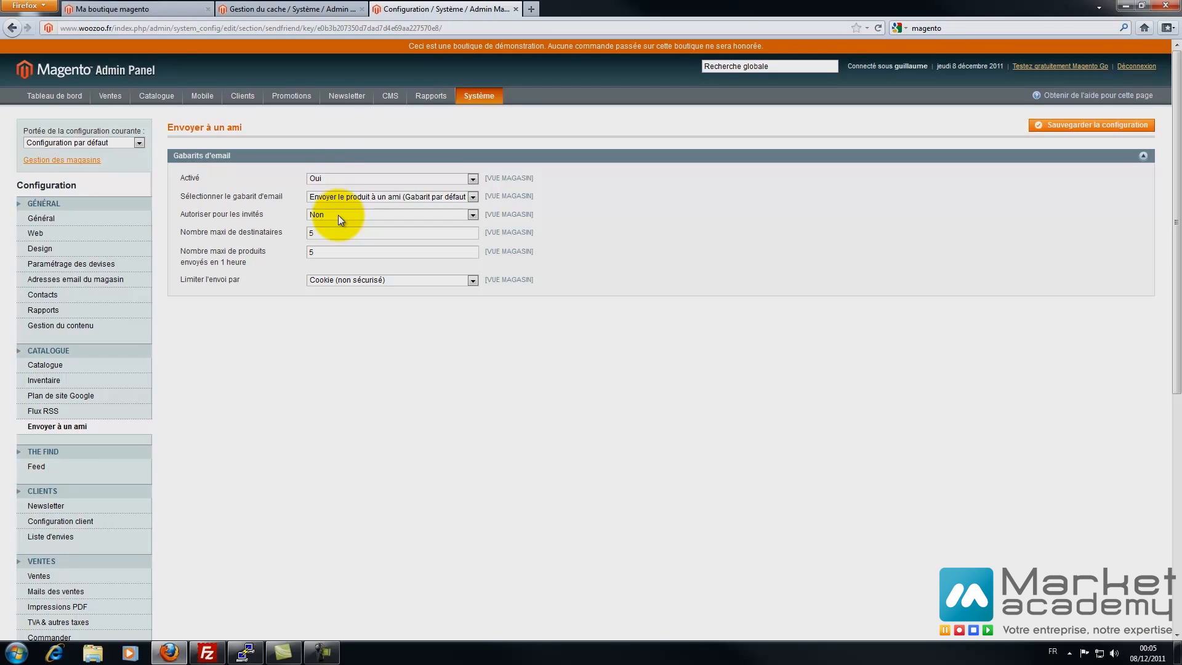
pyautogui.click(320, 251)
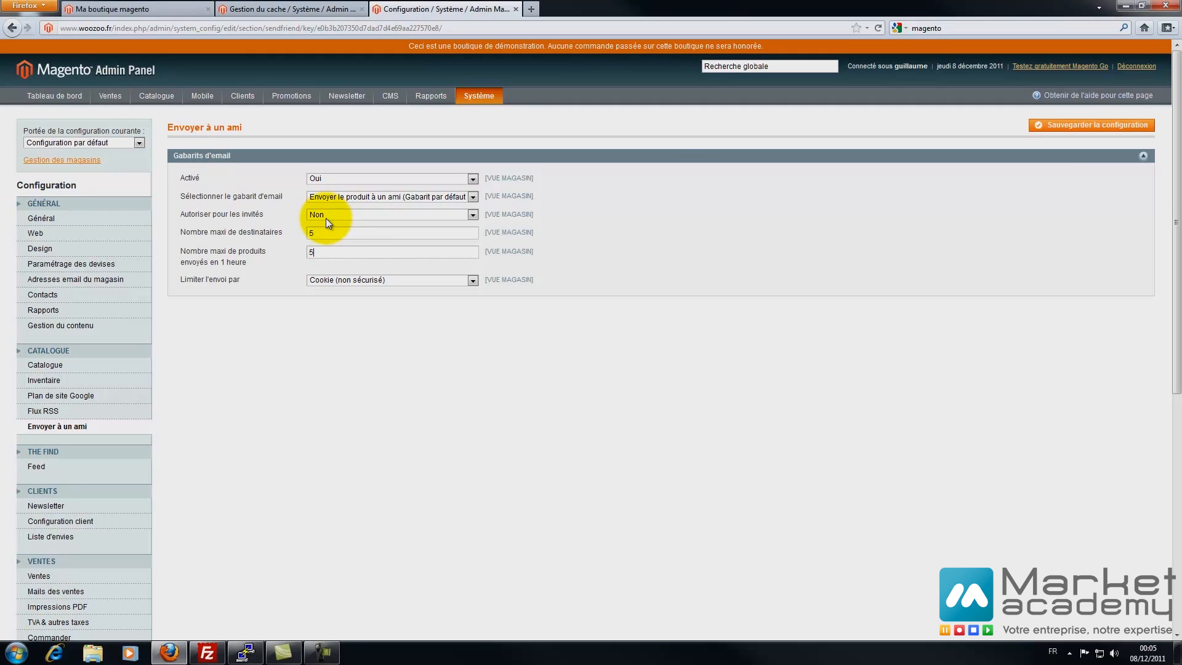
pyautogui.click(337, 279)
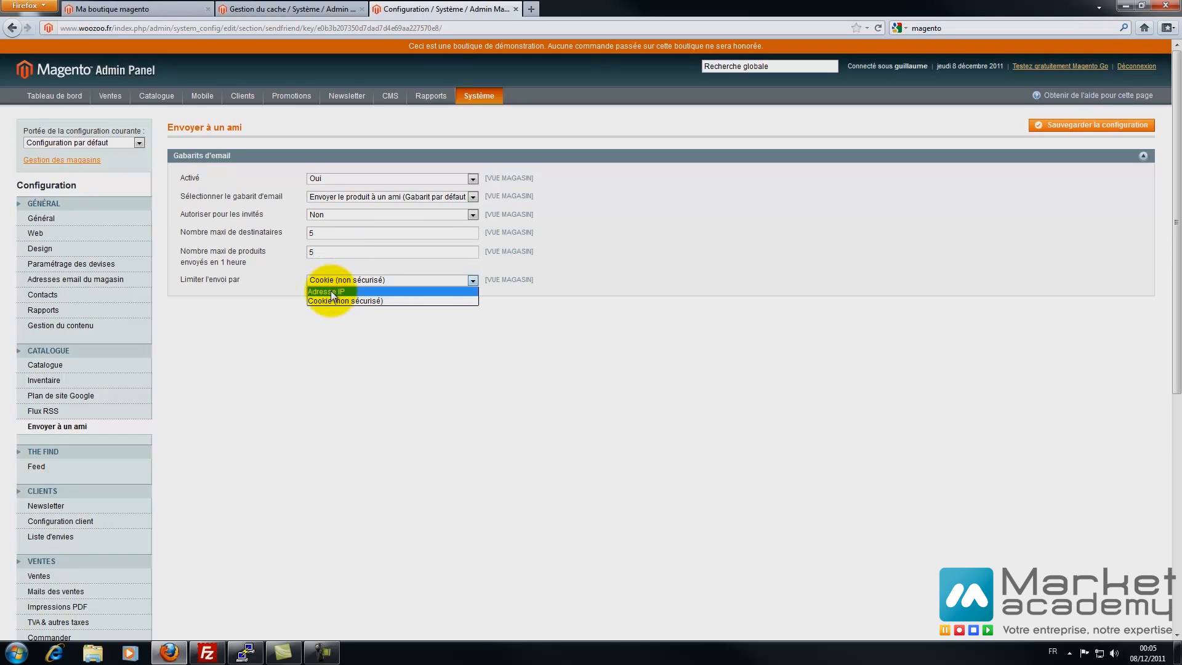
pyautogui.click(339, 283)
pyautogui.click(339, 283)
pyautogui.click(339, 297)
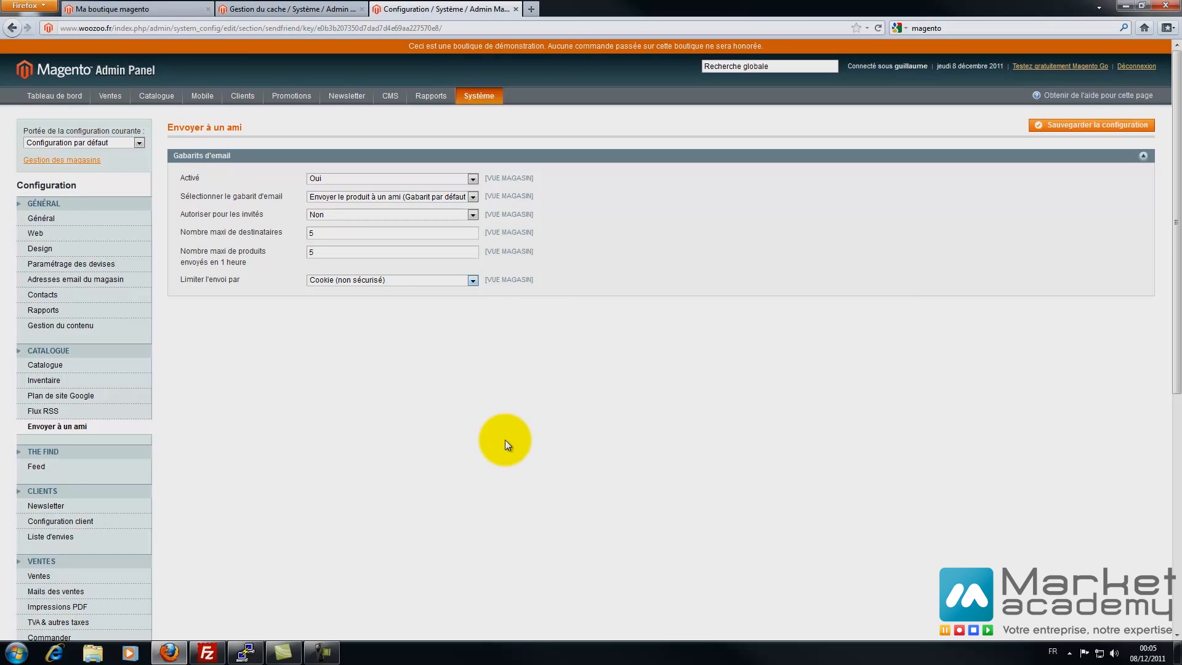
pyautogui.click(379, 285)
pyautogui.click(363, 290)
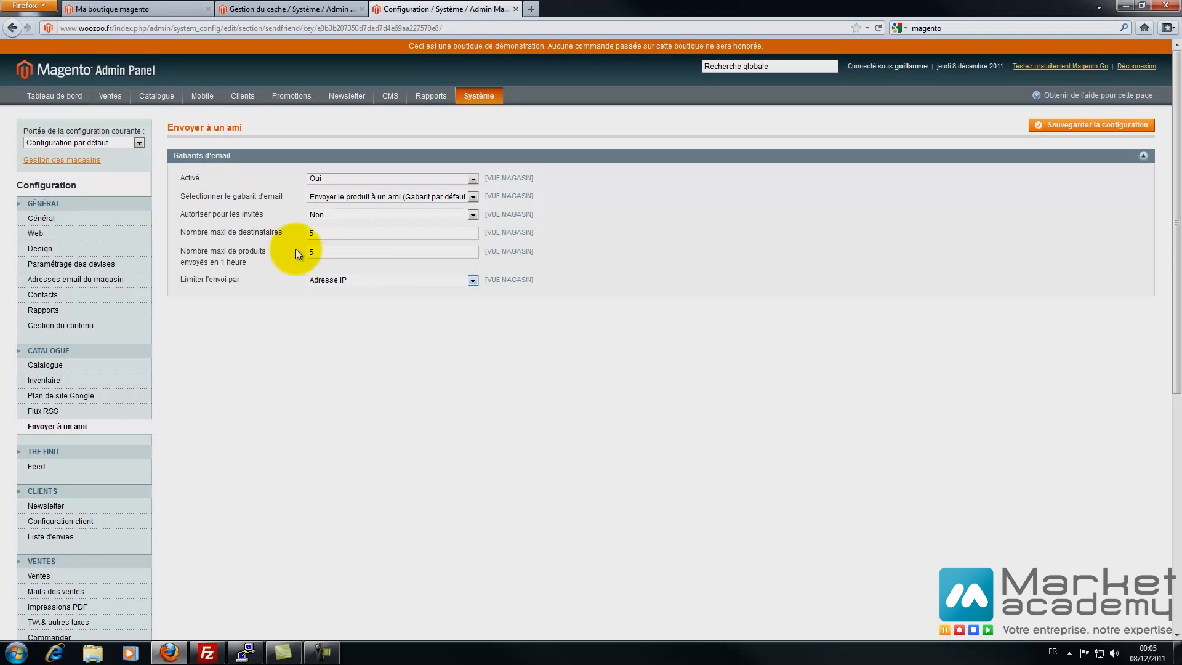
# - Keep 5 recipients and 5 products per hour, limit by Cookie (non sécurisé), and save
pyautogui.doubleClick(315, 233)
pyautogui.doubleClick(317, 253)
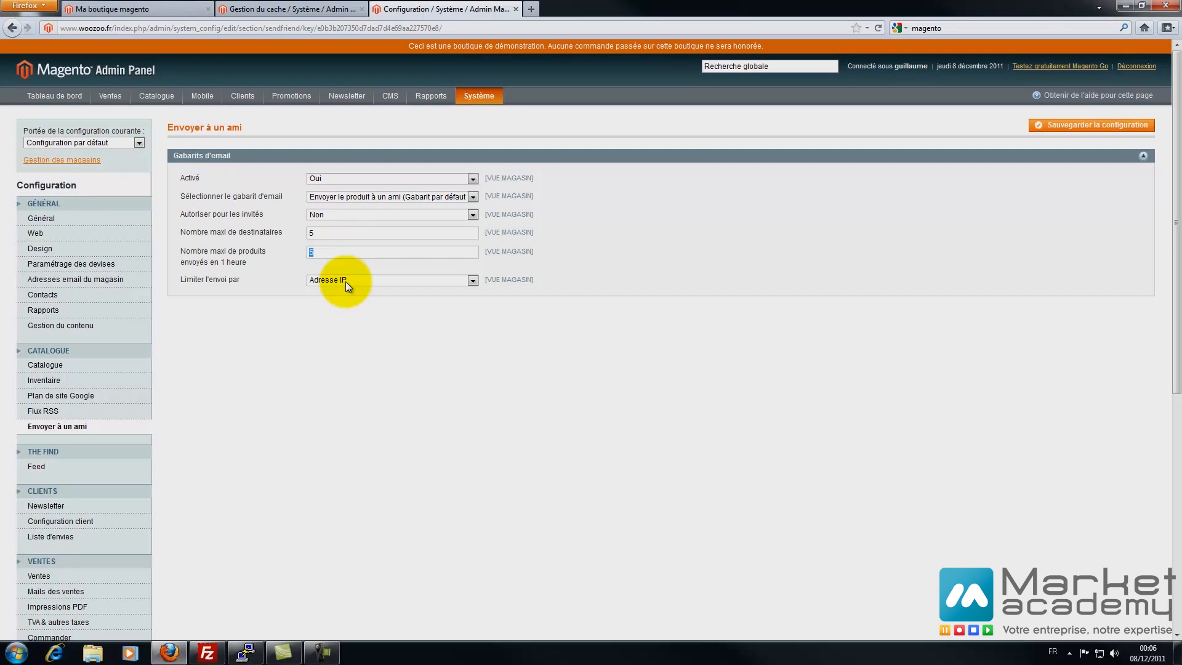
pyautogui.click(326, 253)
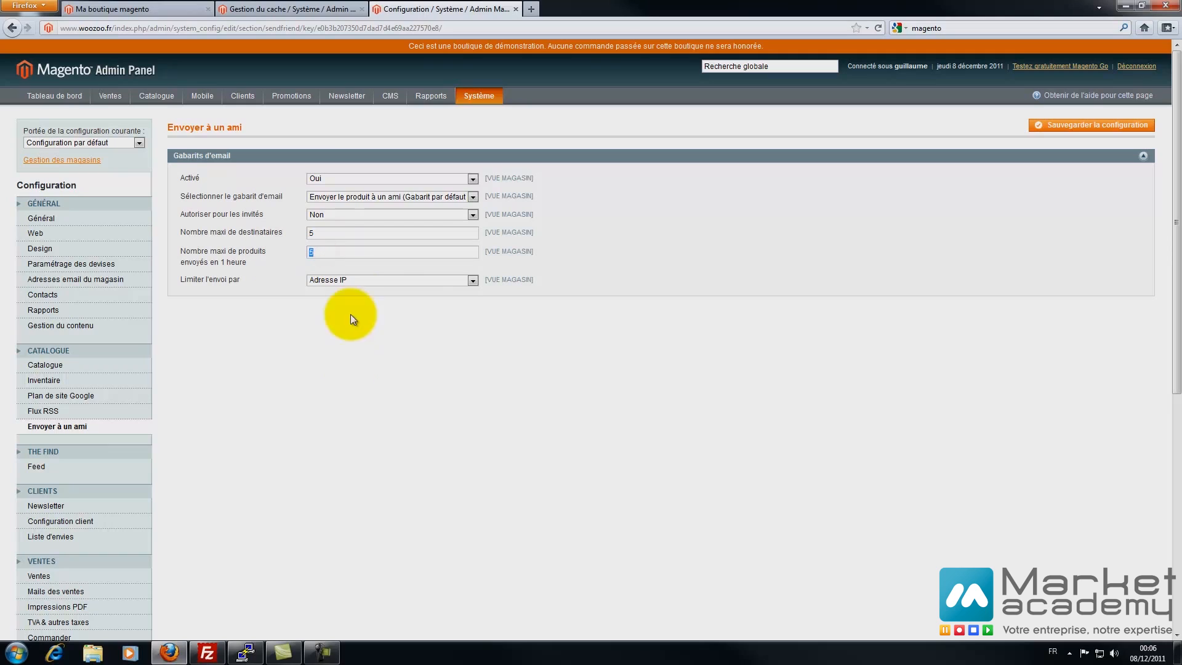
pyautogui.click(350, 281)
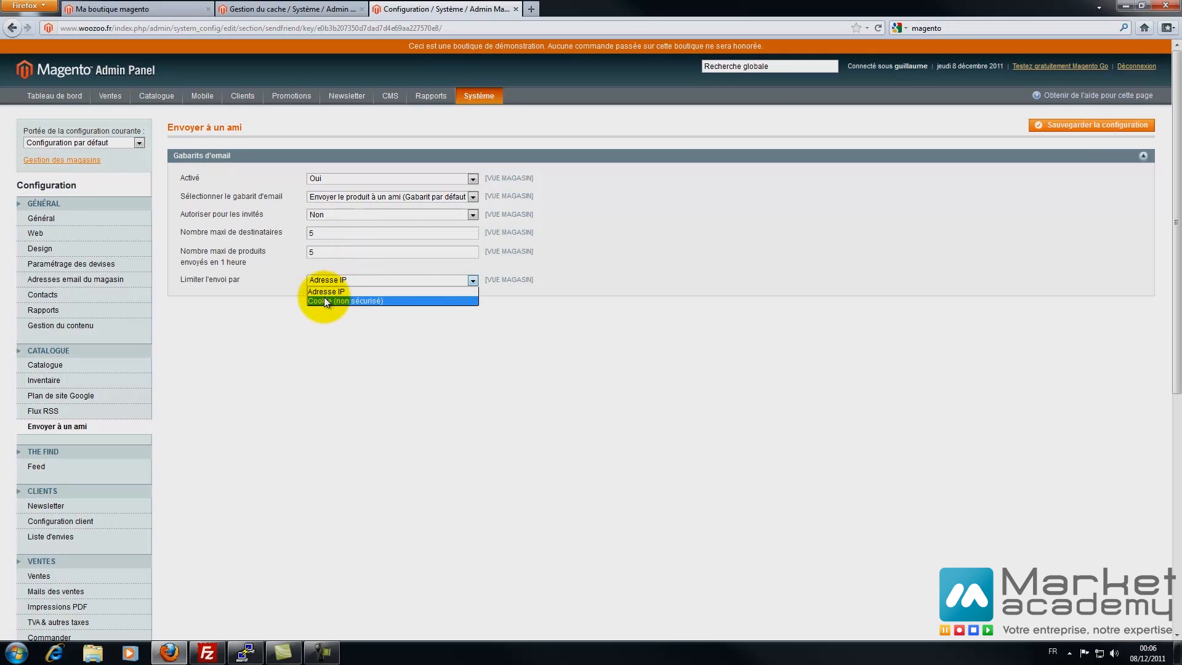
pyautogui.click(325, 300)
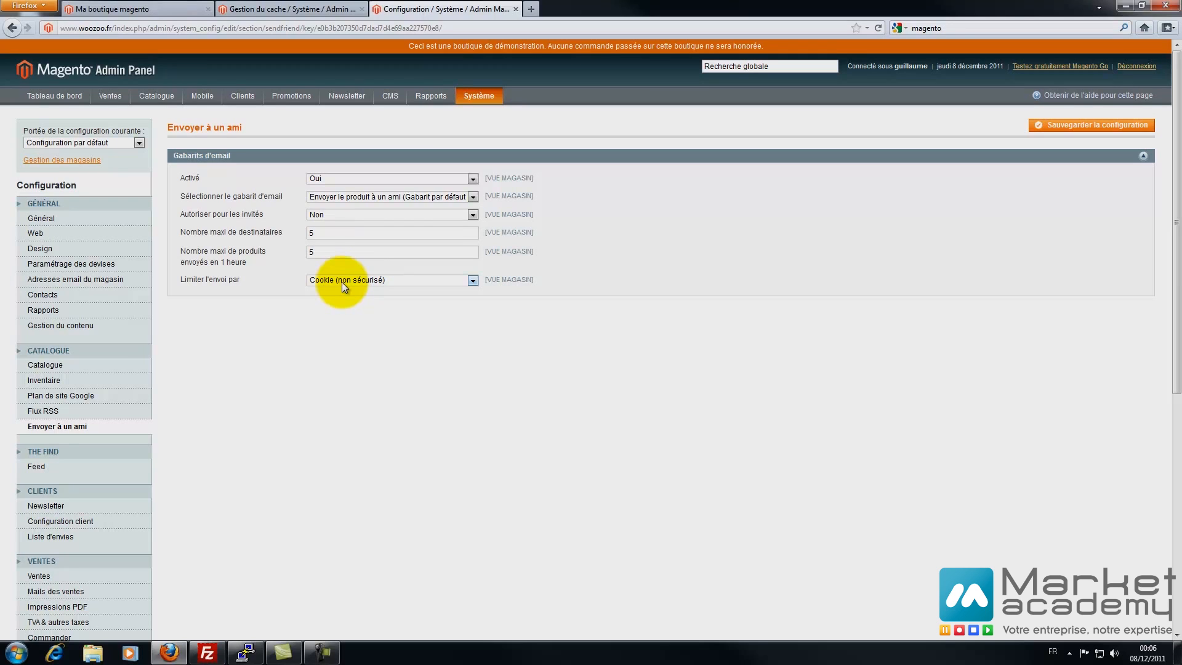
pyautogui.click(1054, 125)
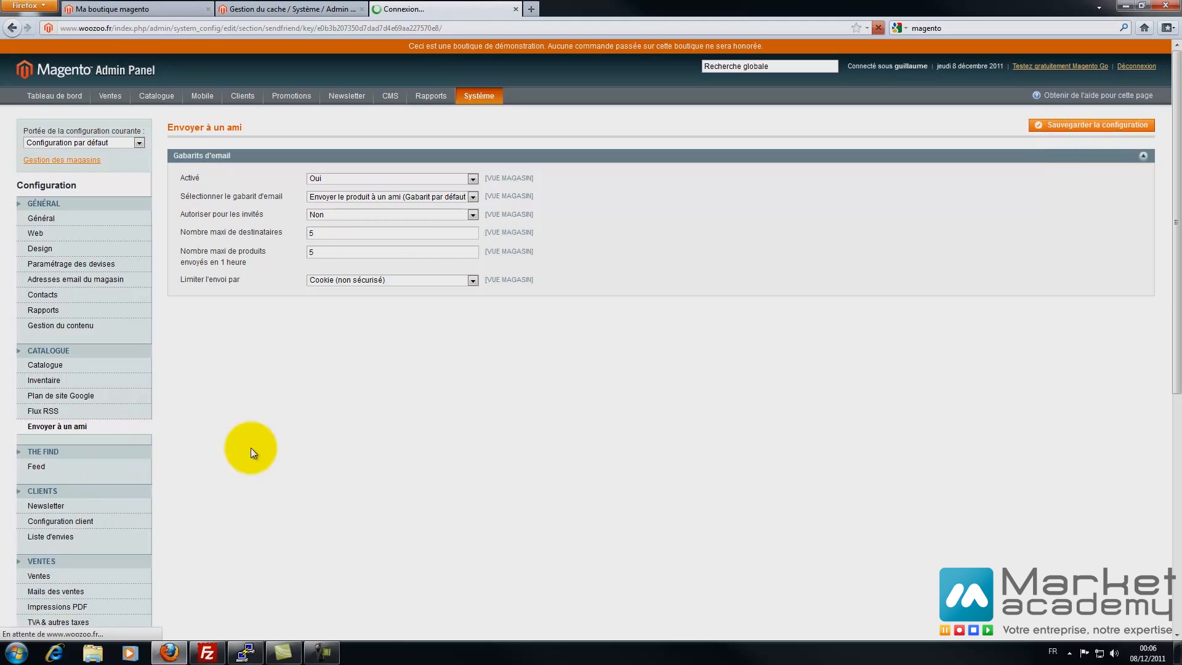
pyautogui.click(40, 467)
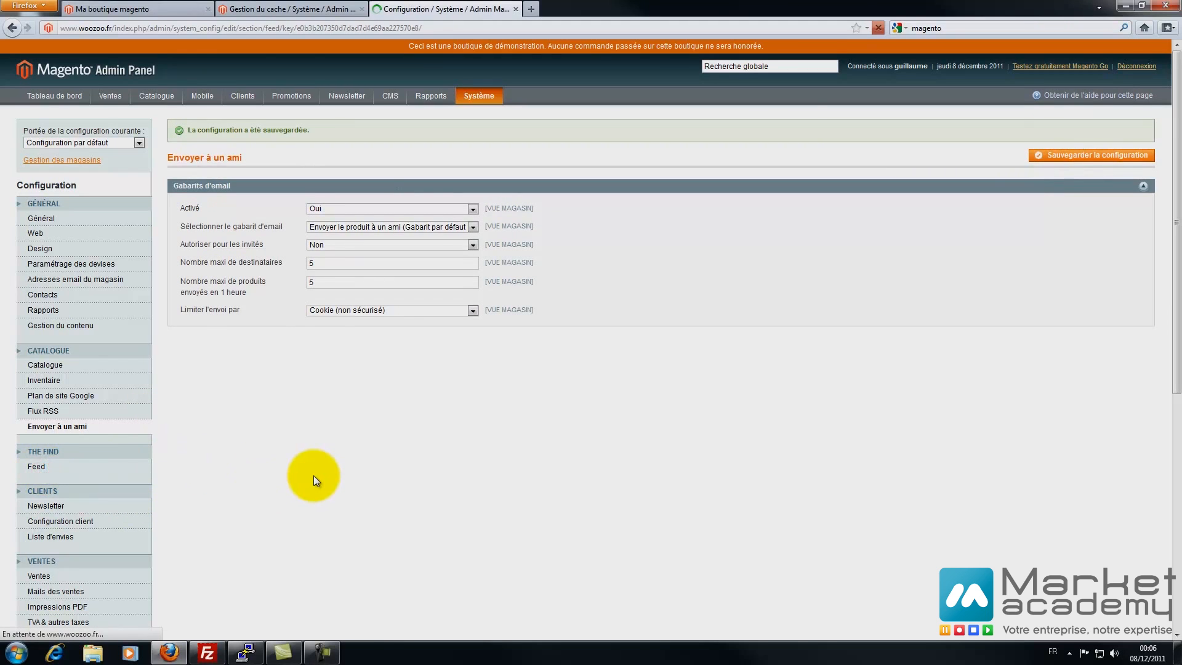
pyautogui.click(183, 161)
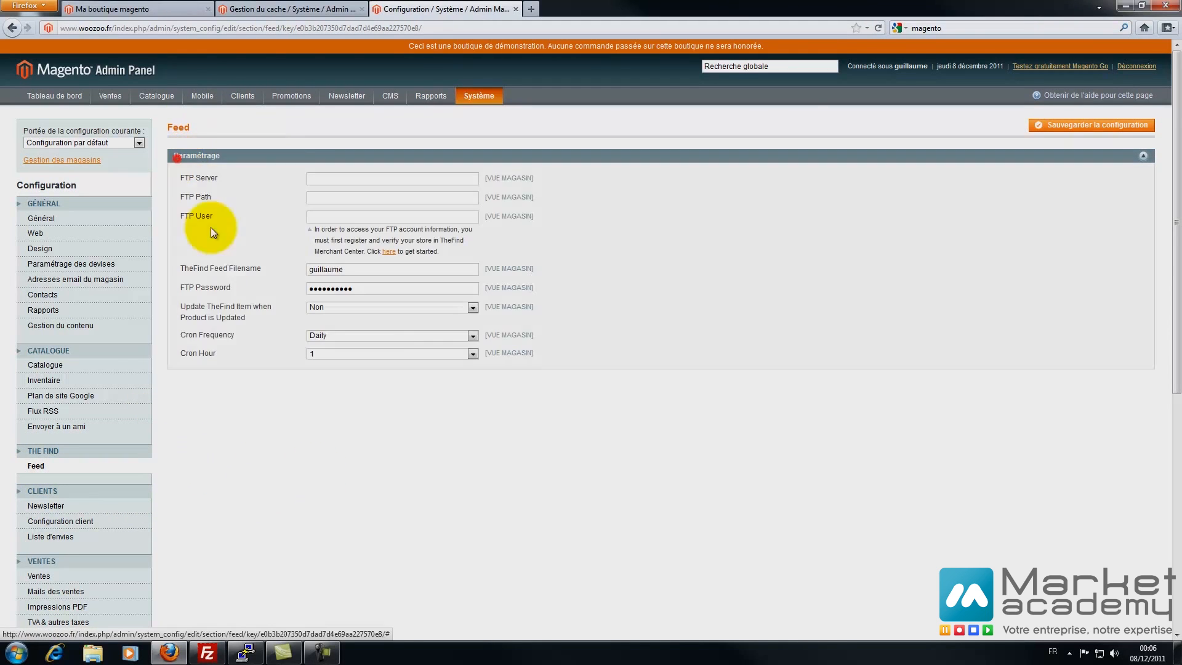
# - Review Newsletter subscription options, keeping the template, Support client sender and confirmation Non unchanged
pyautogui.click(218, 157)
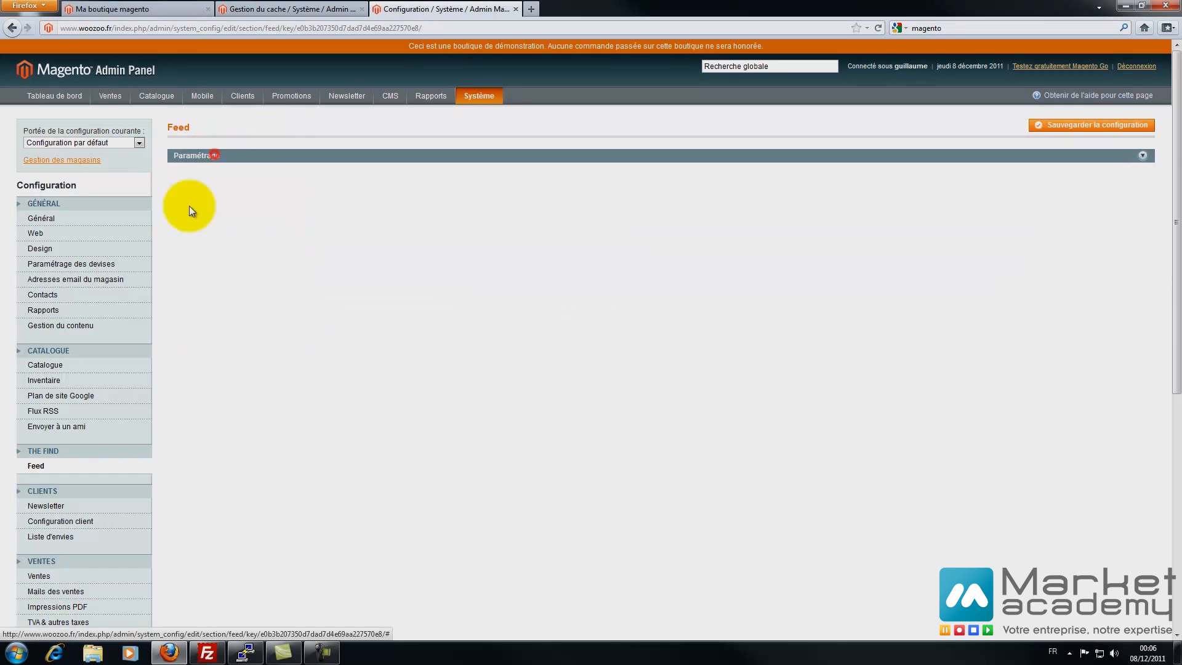
pyautogui.click(54, 505)
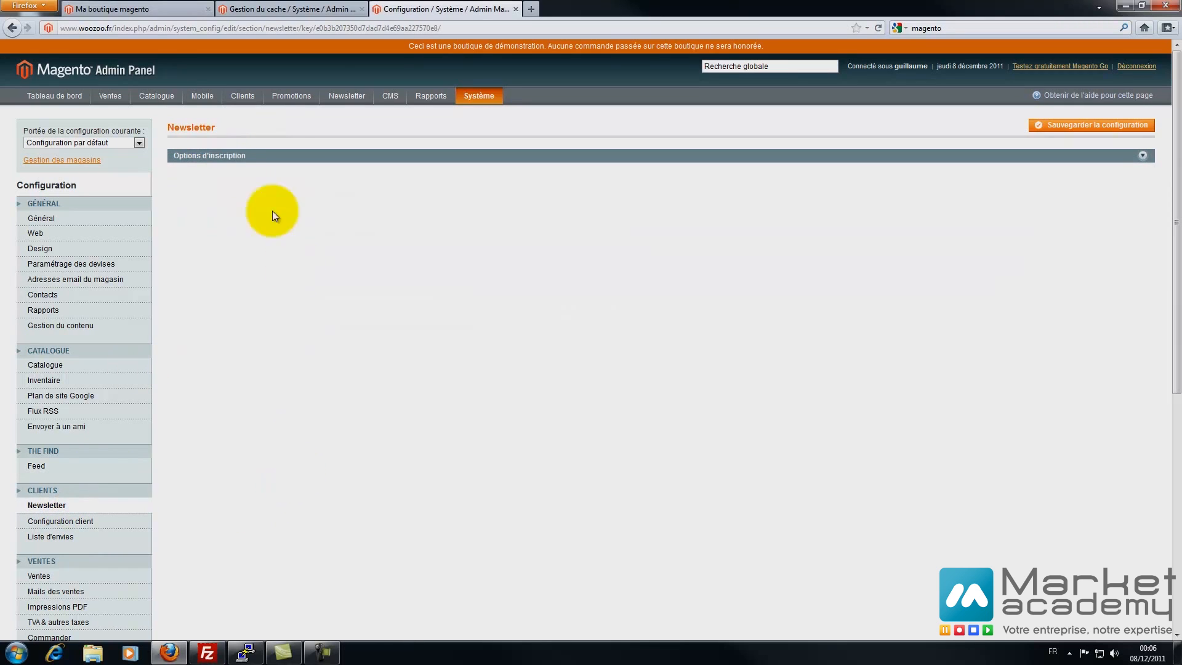
pyautogui.click(274, 156)
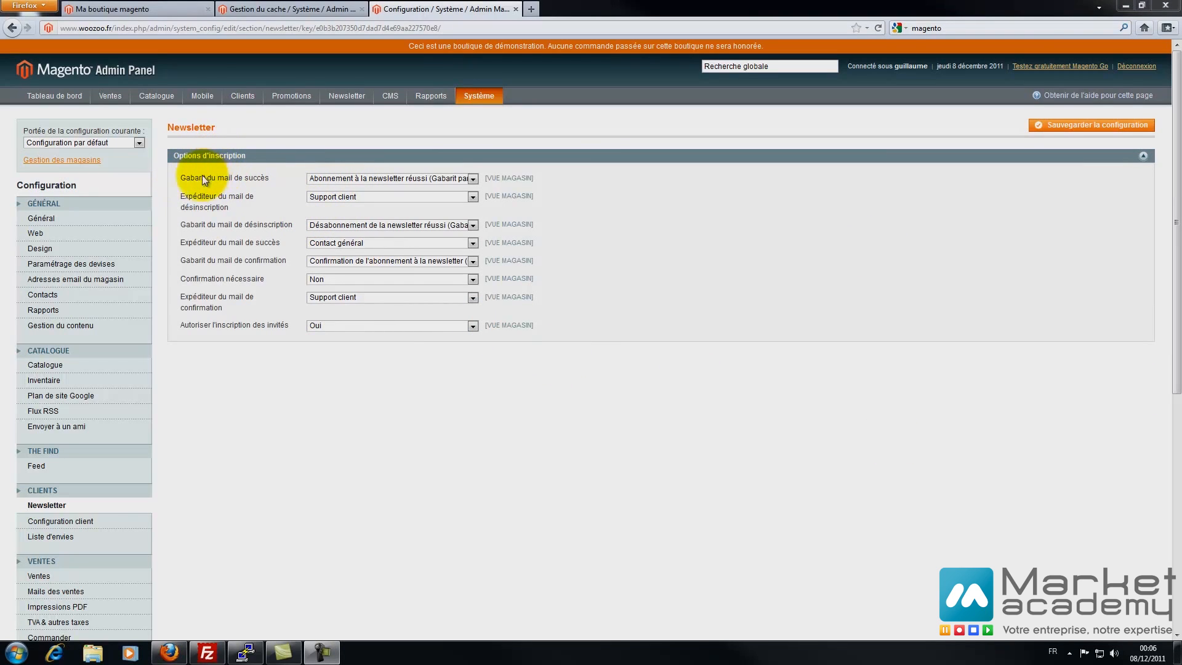
pyautogui.click(319, 178)
pyautogui.click(320, 178)
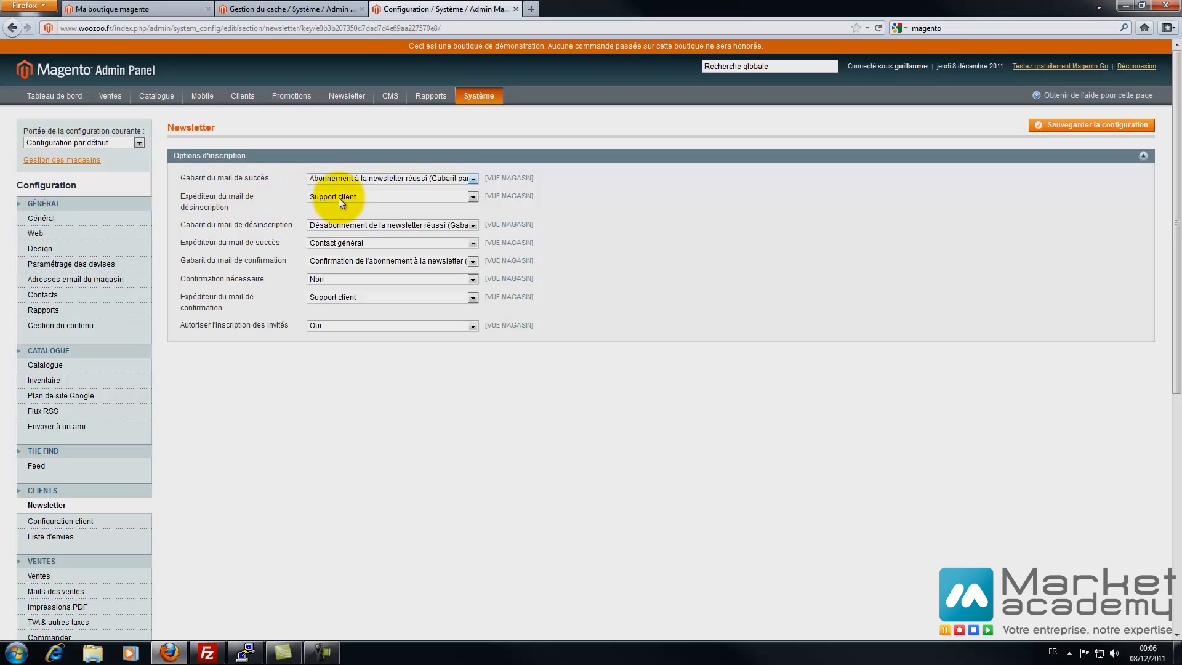
pyautogui.click(339, 198)
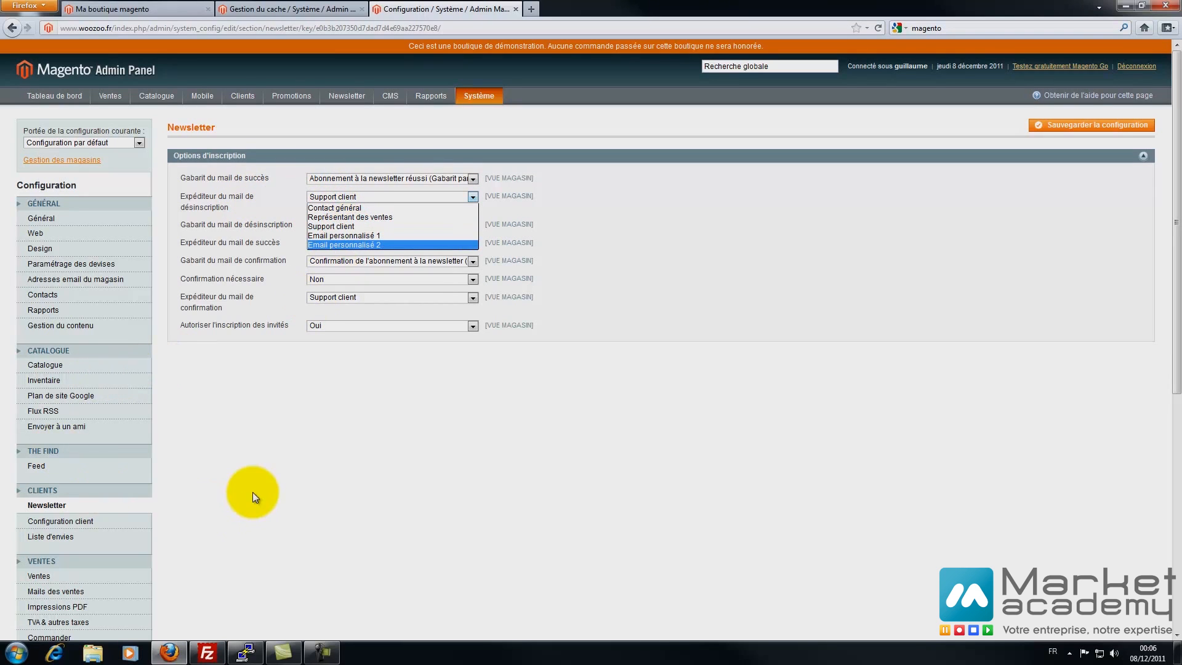
pyautogui.click(678, 209)
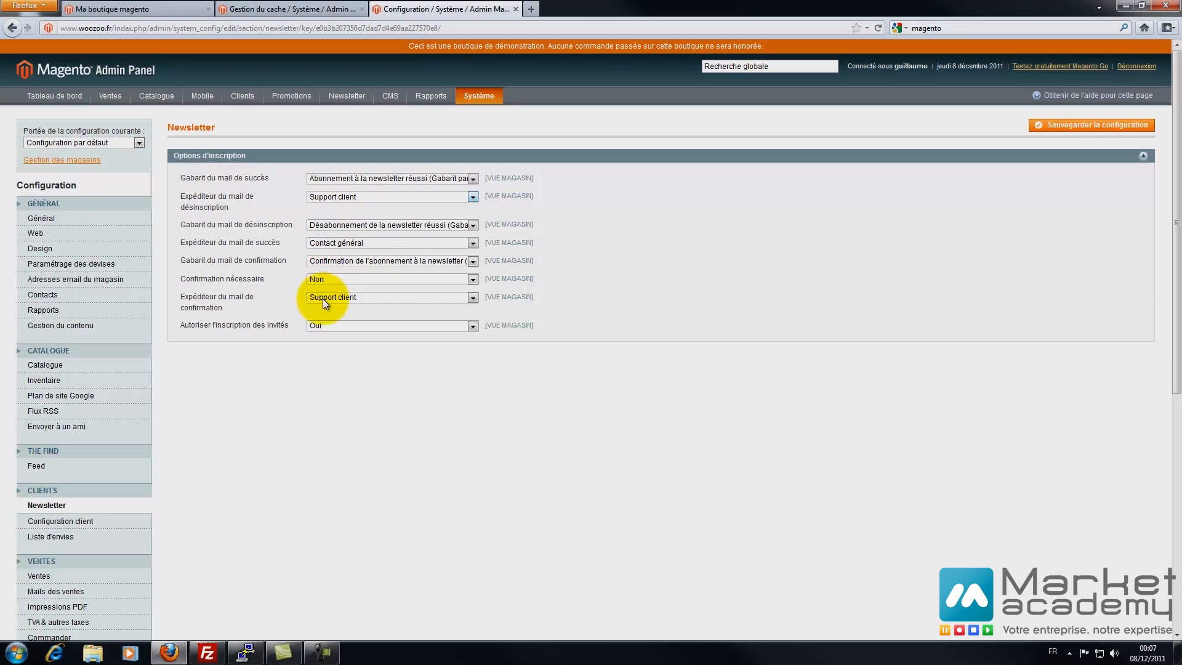
pyautogui.click(336, 278)
pyautogui.click(336, 278)
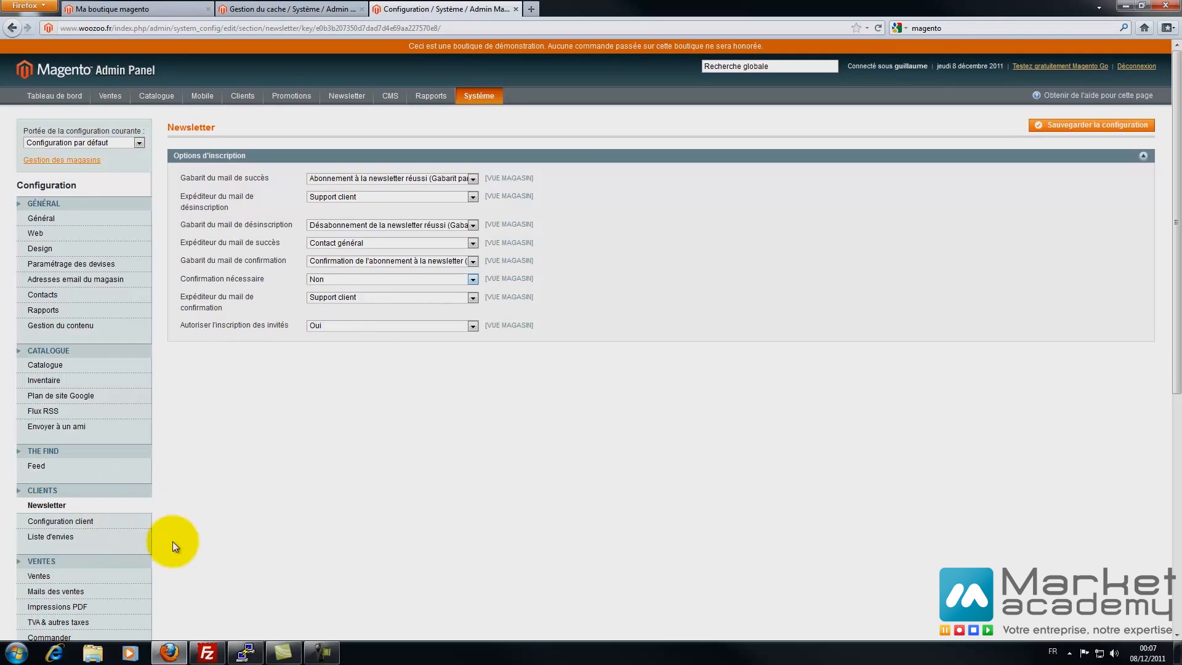
pyautogui.click(75, 521)
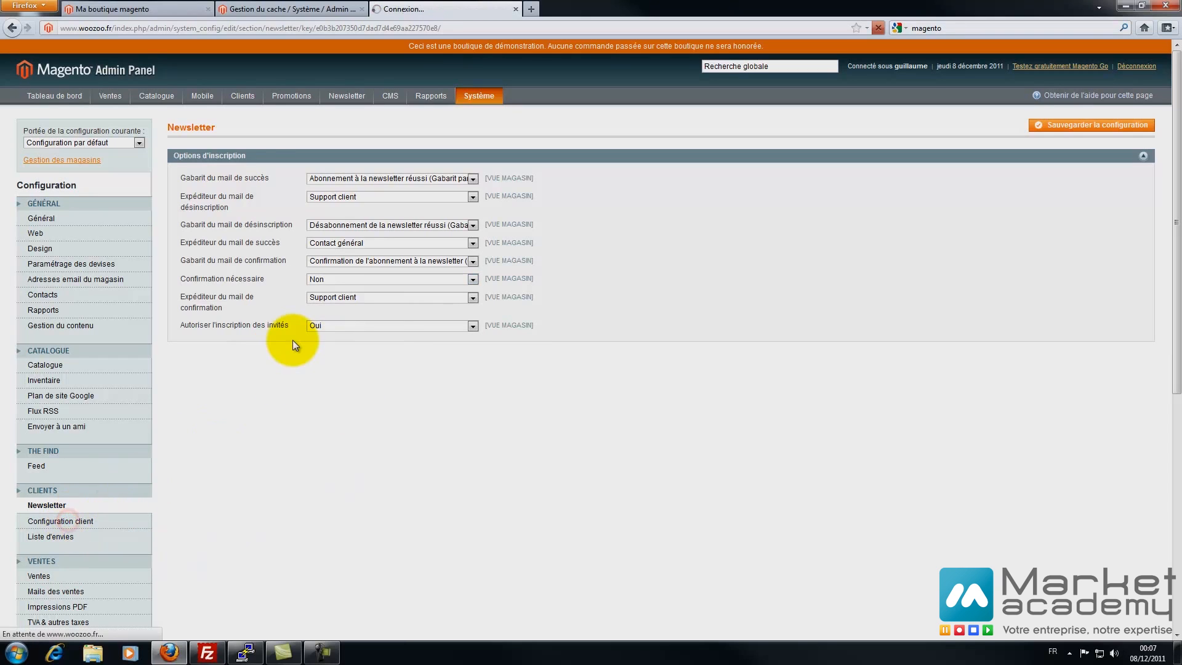
# - Set Partager les comptes client to Global in the account sharing options
pyautogui.click(206, 154)
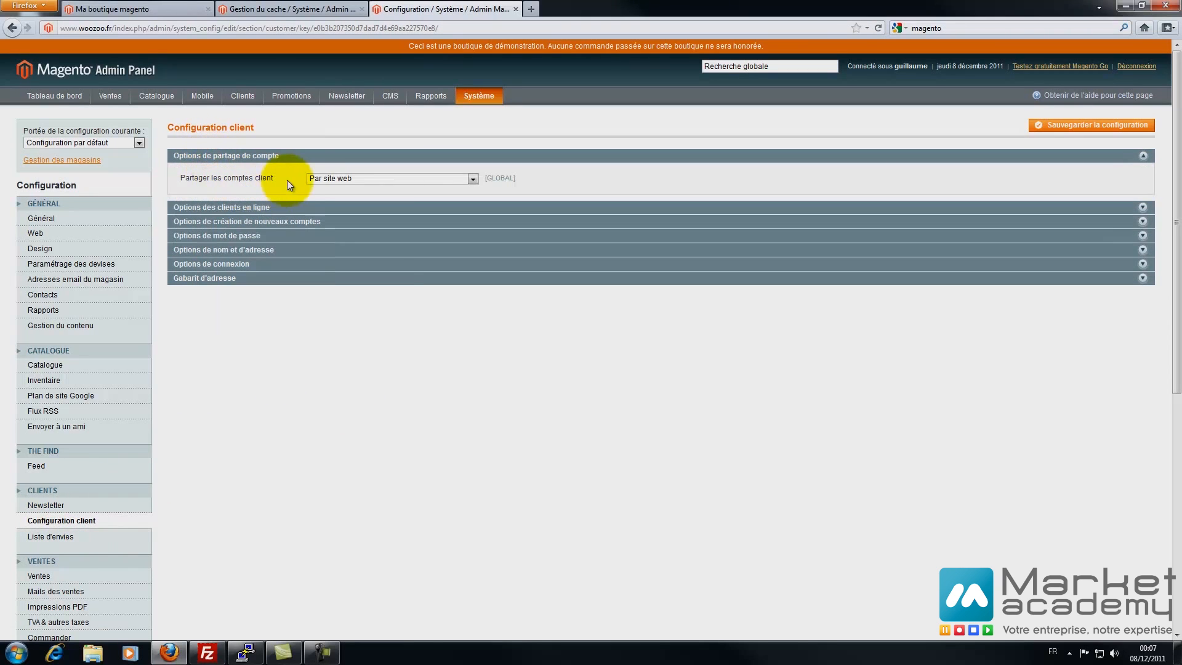
pyautogui.click(338, 179)
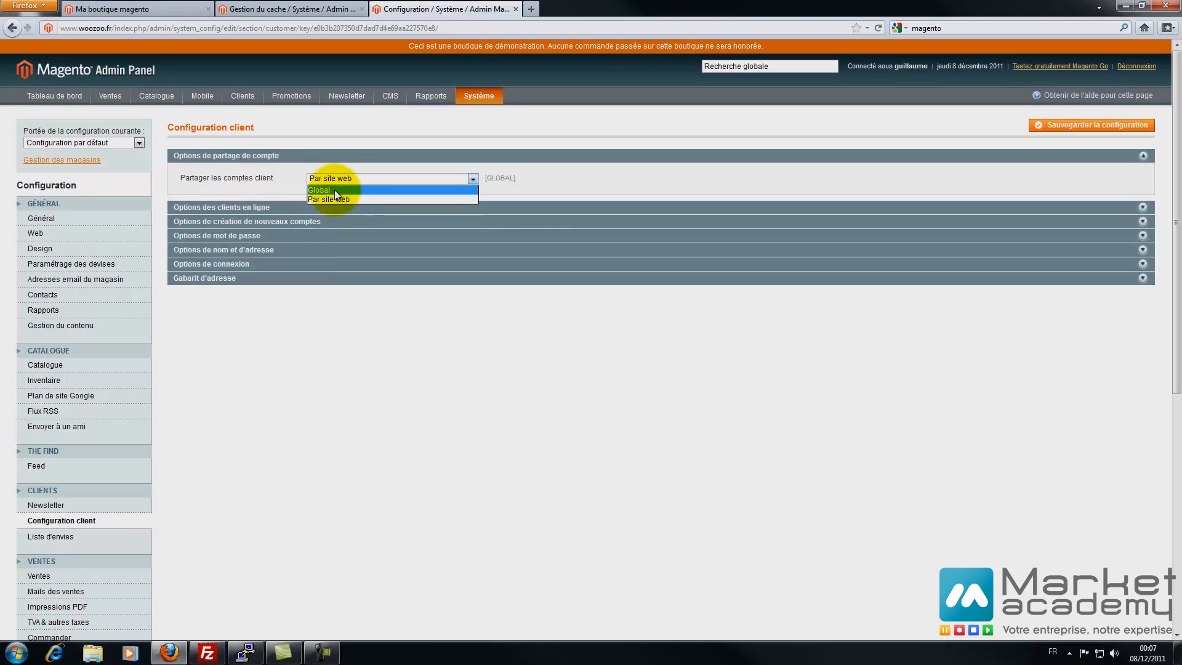
pyautogui.click(334, 189)
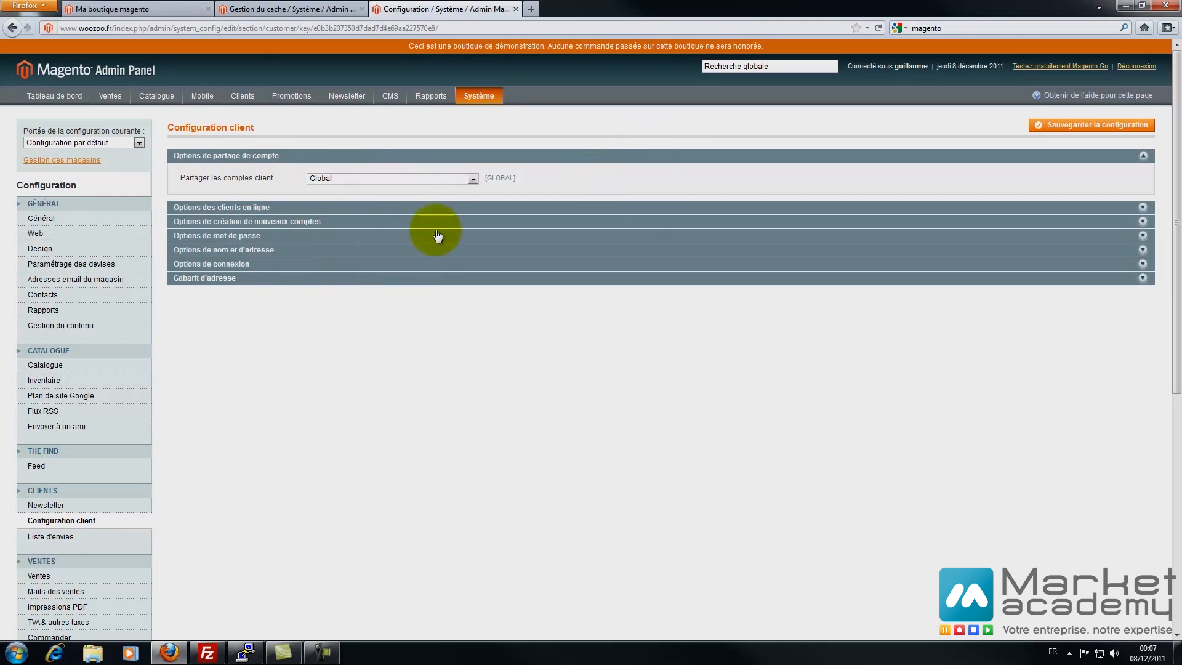
# - Expand the online customers options and preview the Clients en ligne list in a new tab
pyautogui.click(239, 208)
pyautogui.click(348, 230)
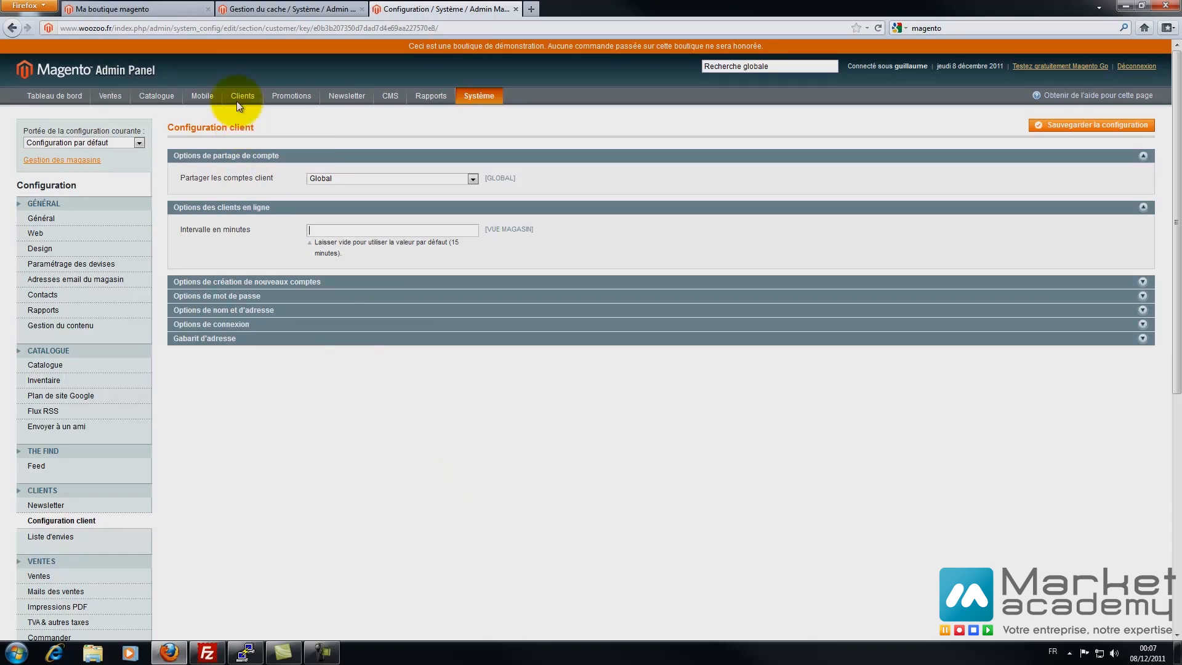
pyautogui.moveTo(239, 97)
pyautogui.rightClick(250, 140)
pyautogui.click(273, 149)
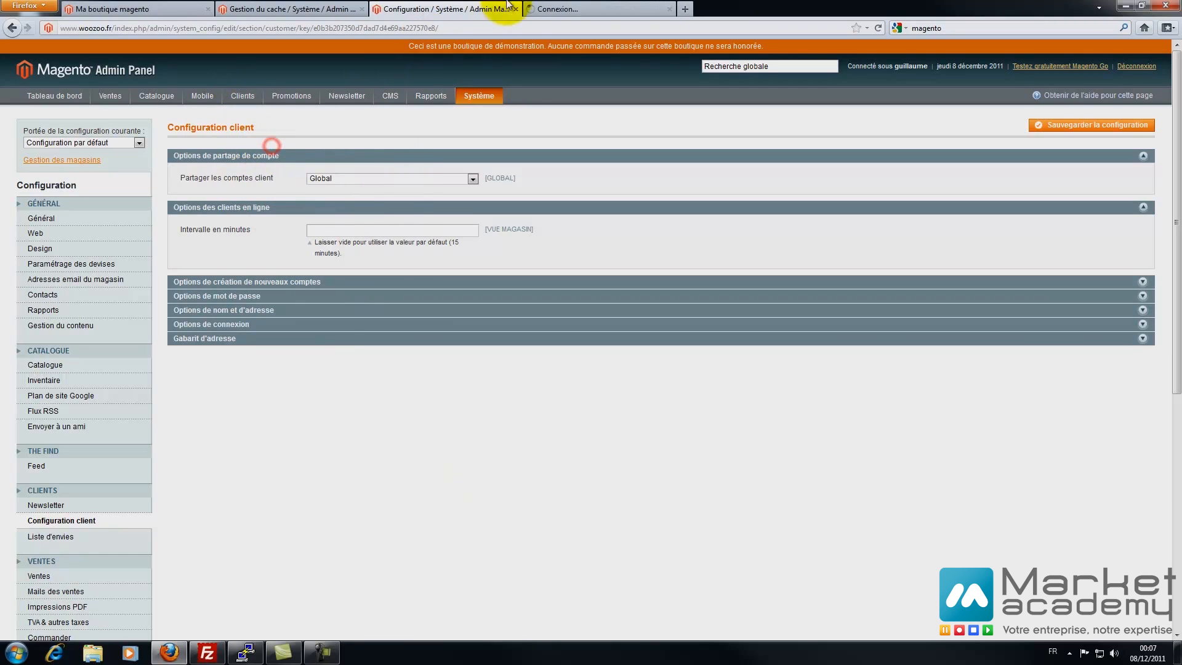
pyautogui.click(659, 9)
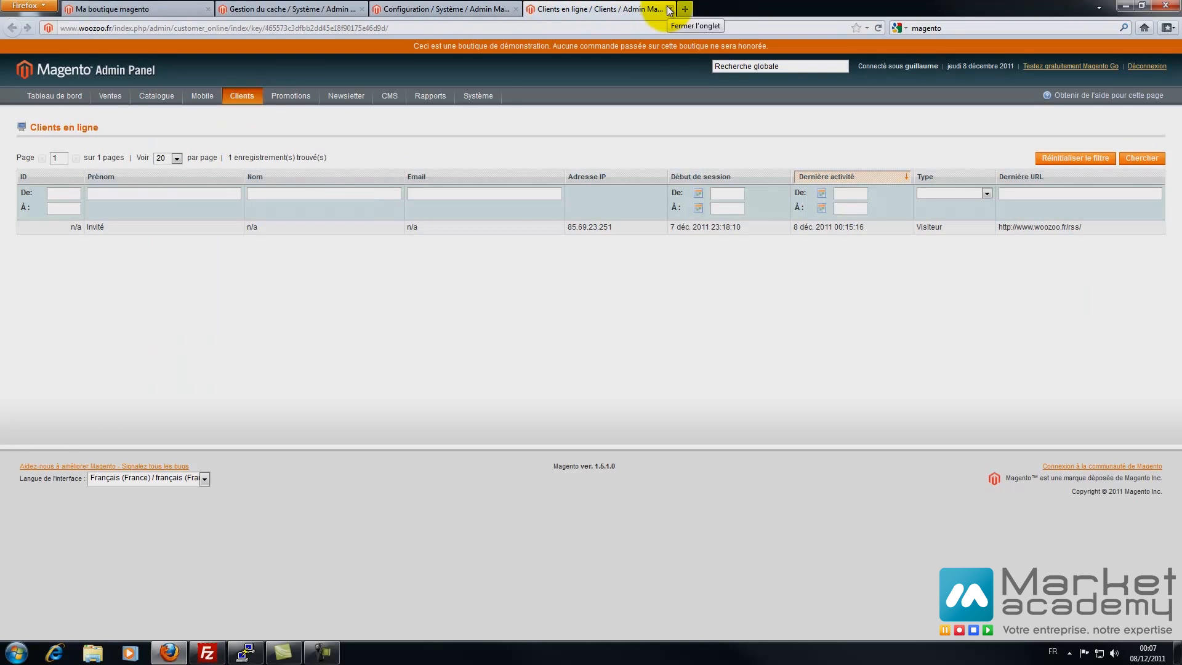
pyautogui.click(669, 9)
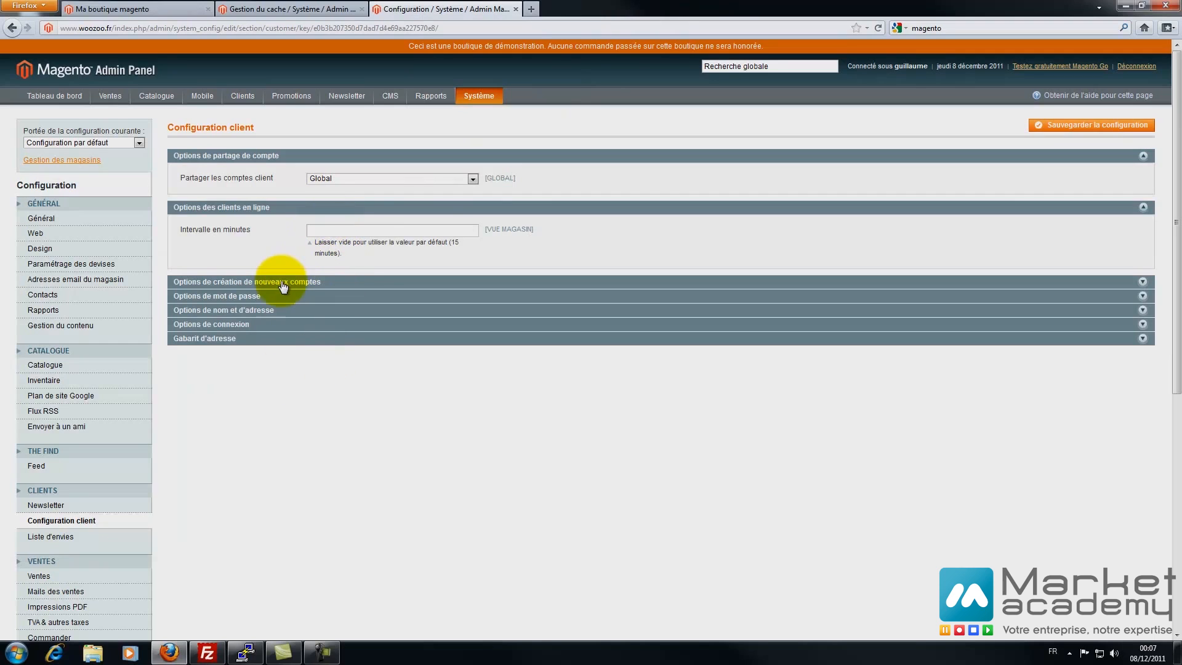
# - Change the new-account default email domain to woozoo.fr and check the welcome email template
pyautogui.click(283, 285)
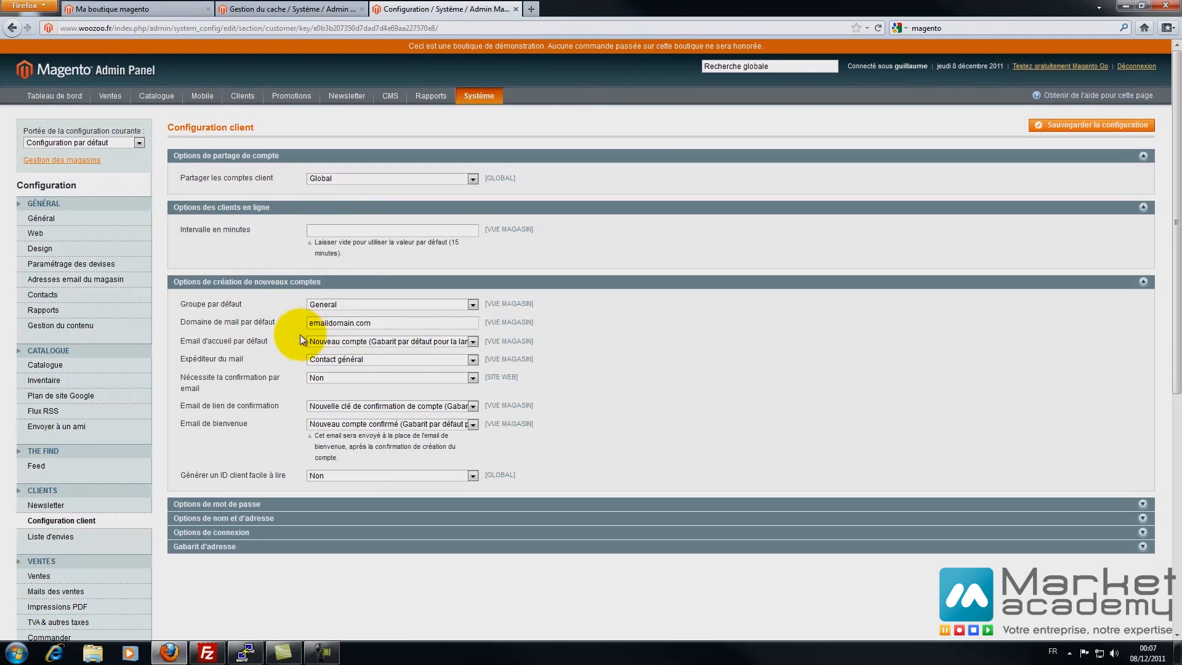
pyautogui.tripleClick(396, 323)
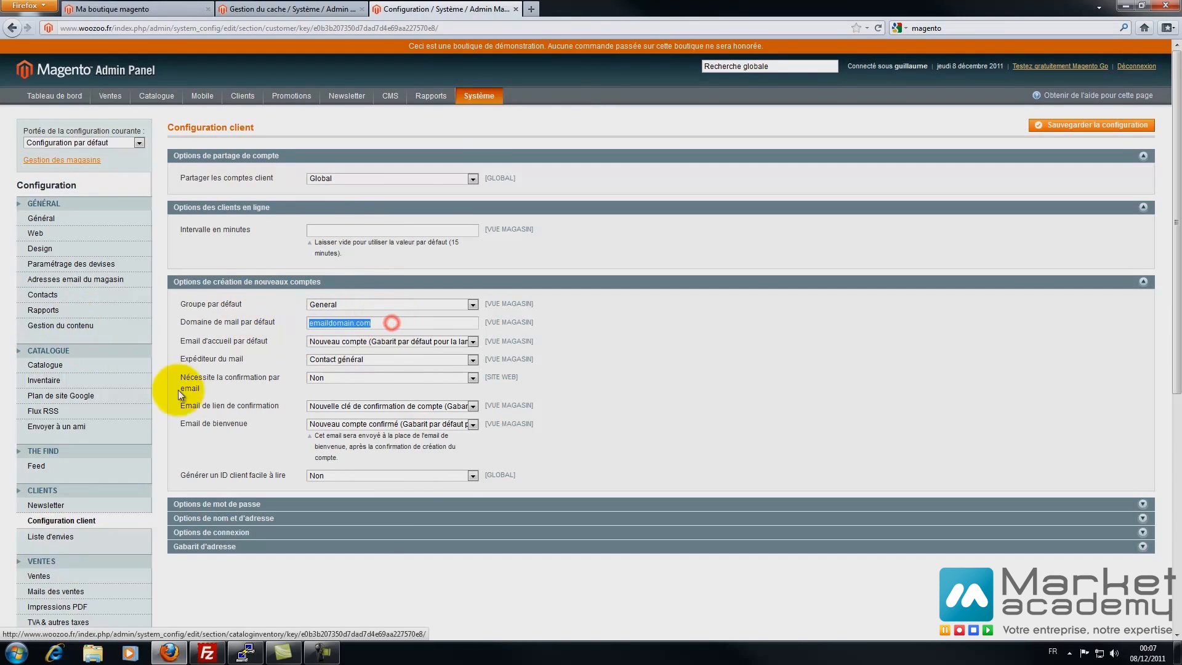
pyautogui.write('woozoo.fr')
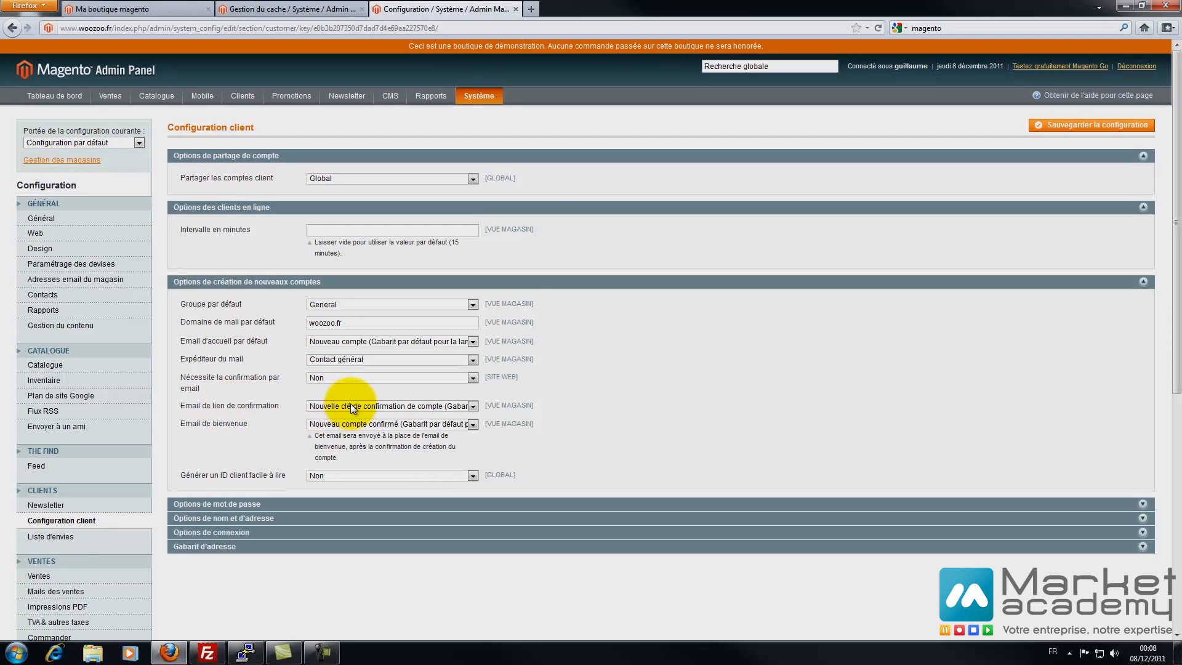
pyautogui.click(318, 423)
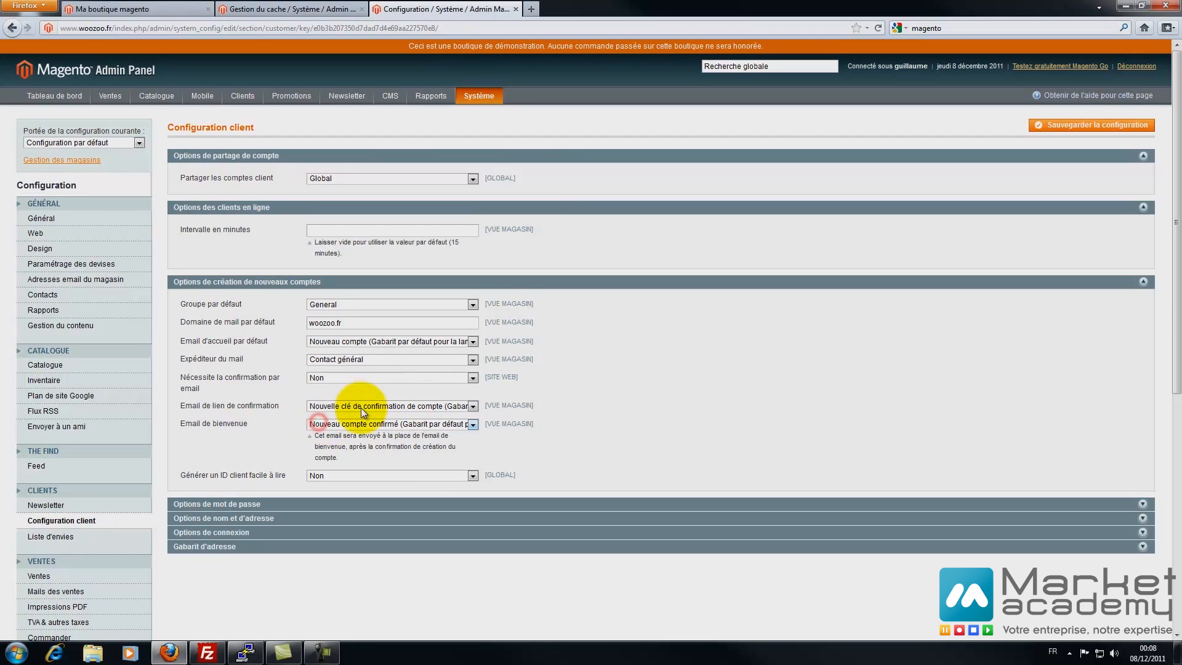
pyautogui.moveTo(479, 96)
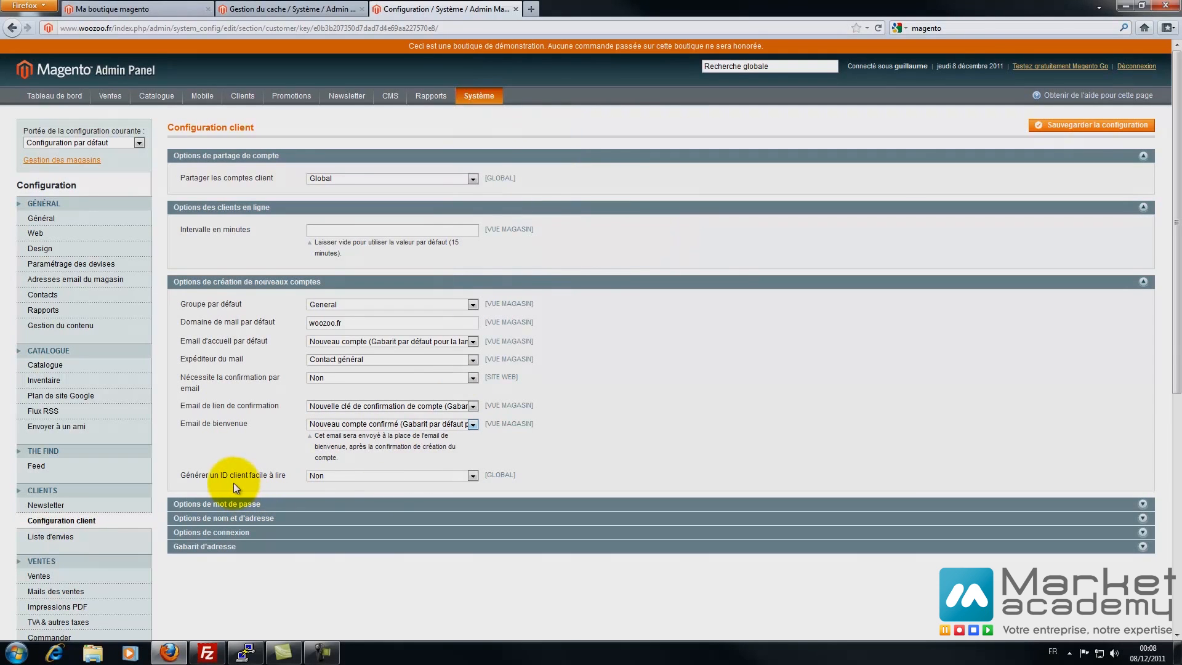
pyautogui.scroll(-4, 205, 478)
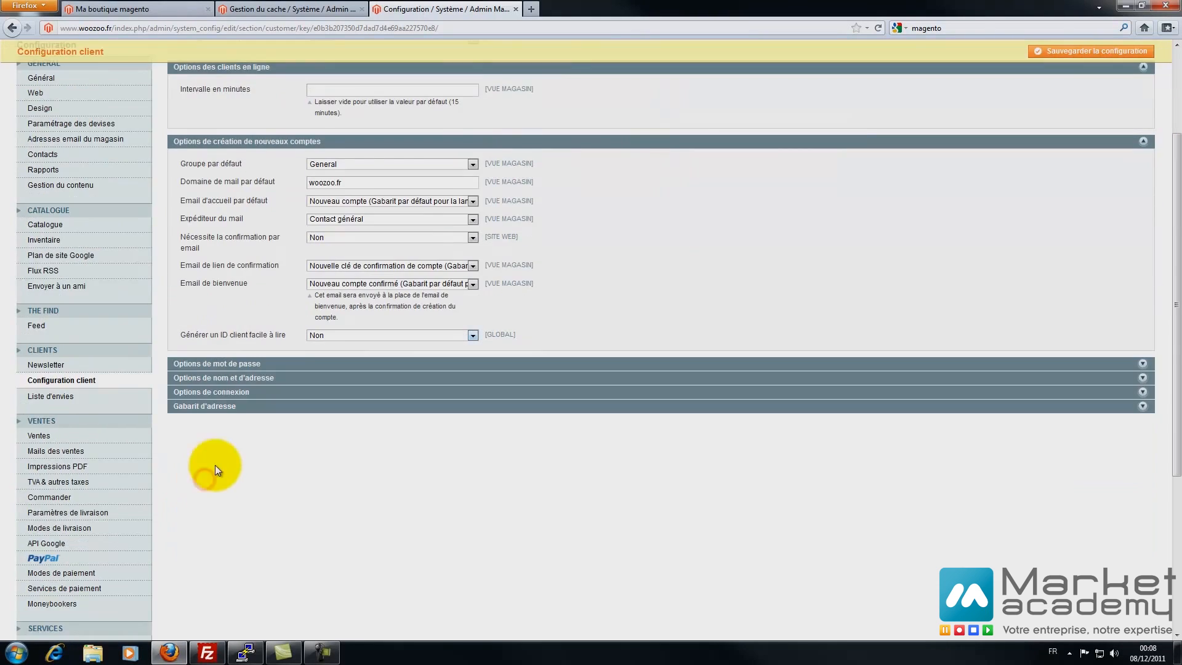
# - Toggle readable customer IDs to Oui and then back to Non
pyautogui.click(321, 335)
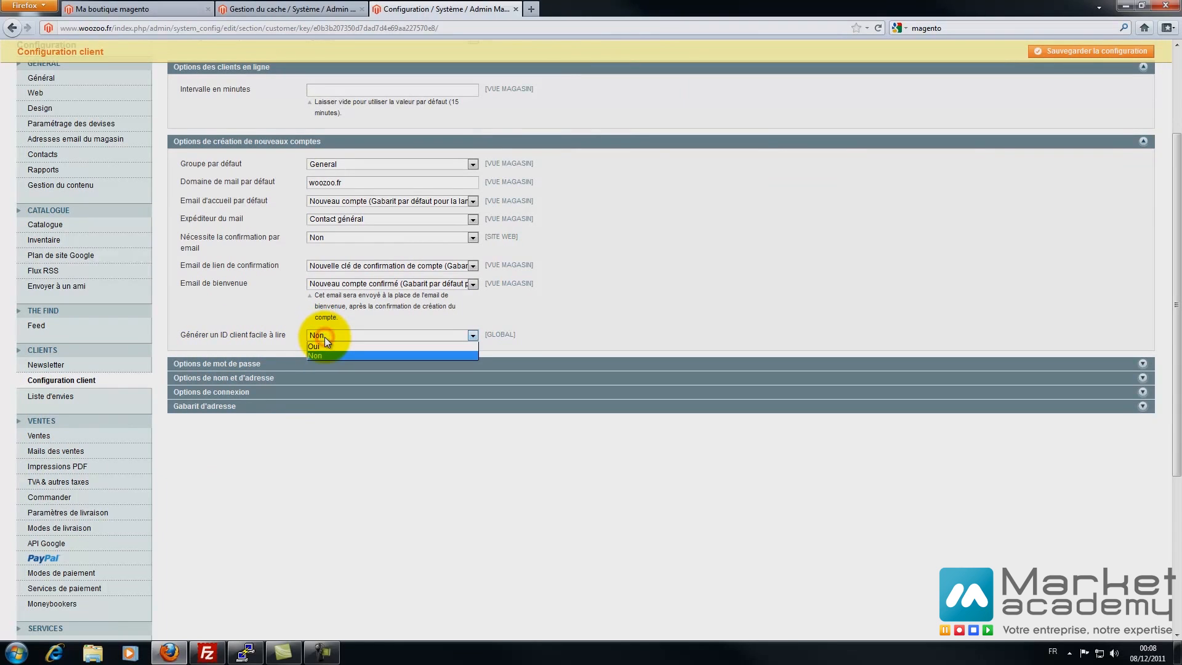
pyautogui.click(323, 338)
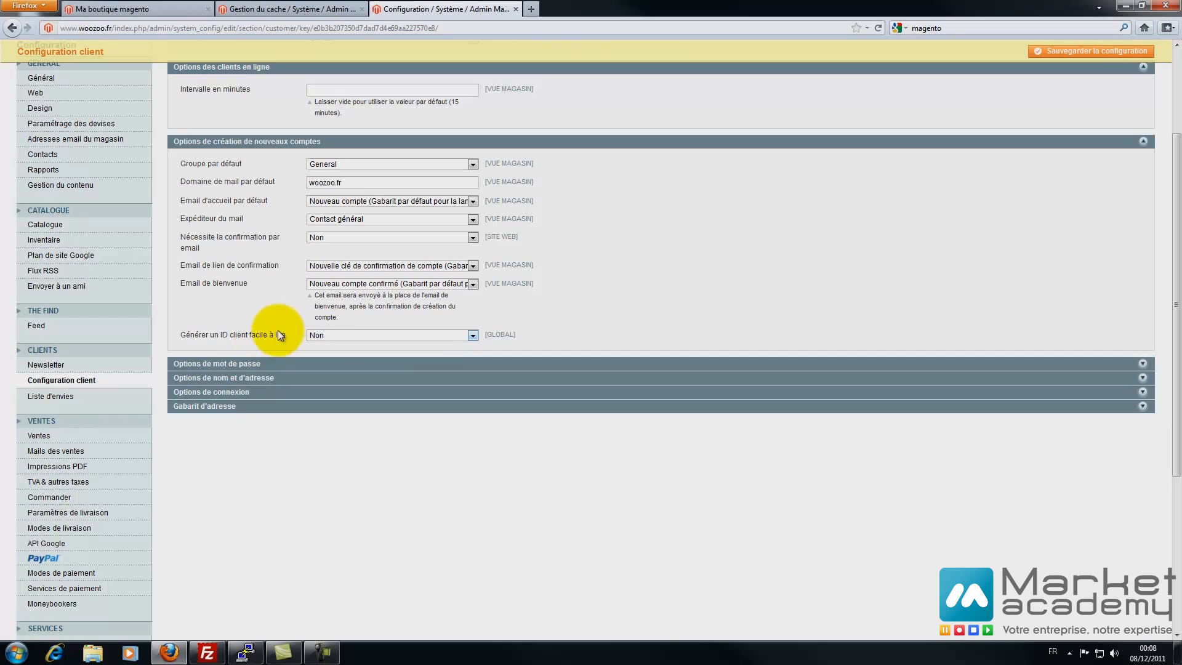
pyautogui.click(352, 335)
pyautogui.click(334, 345)
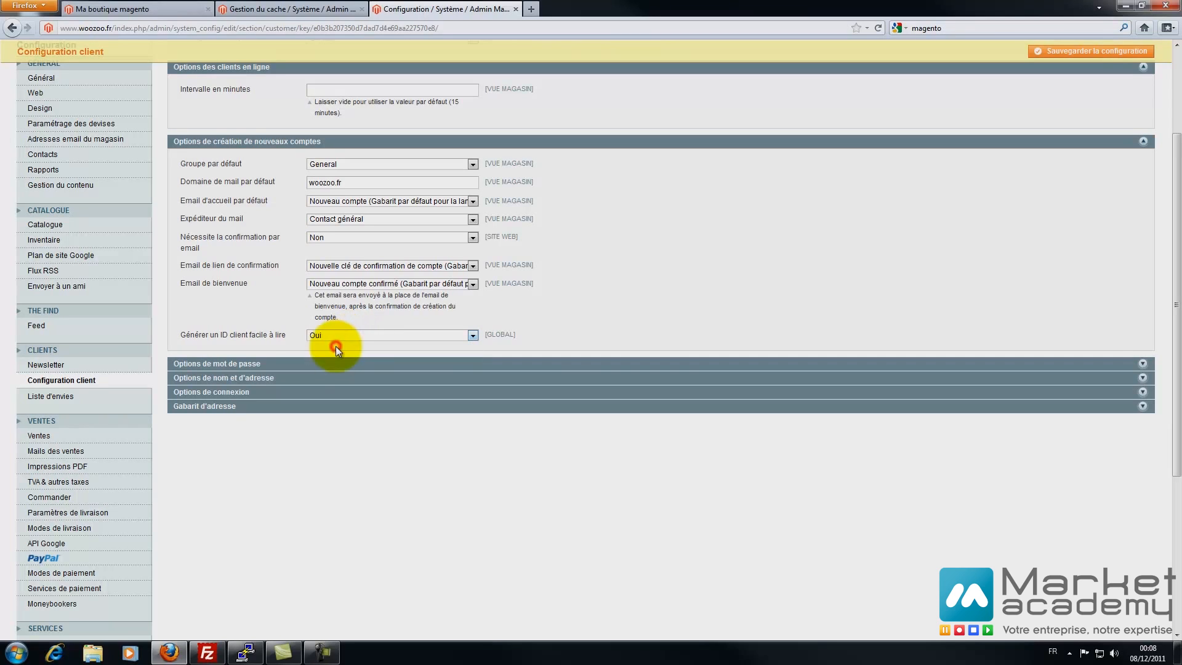
pyautogui.click(346, 337)
pyautogui.click(327, 354)
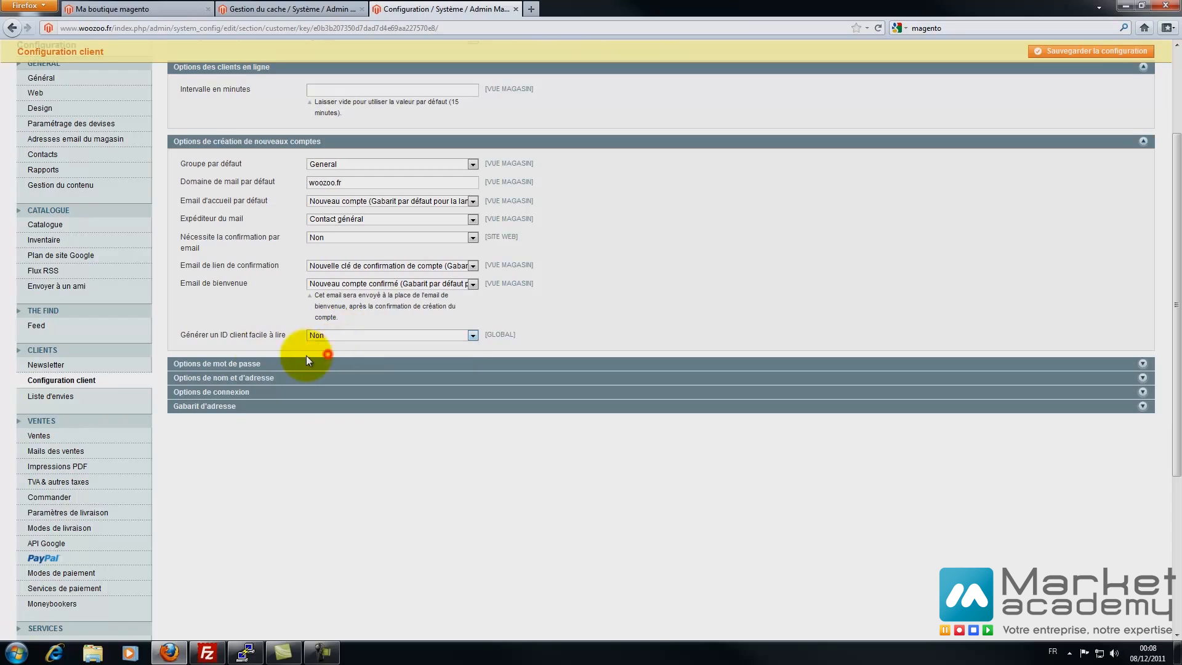
# - Expand password options, keeping Support client as sender and the Nouveau mot de passe template
pyautogui.click(232, 361)
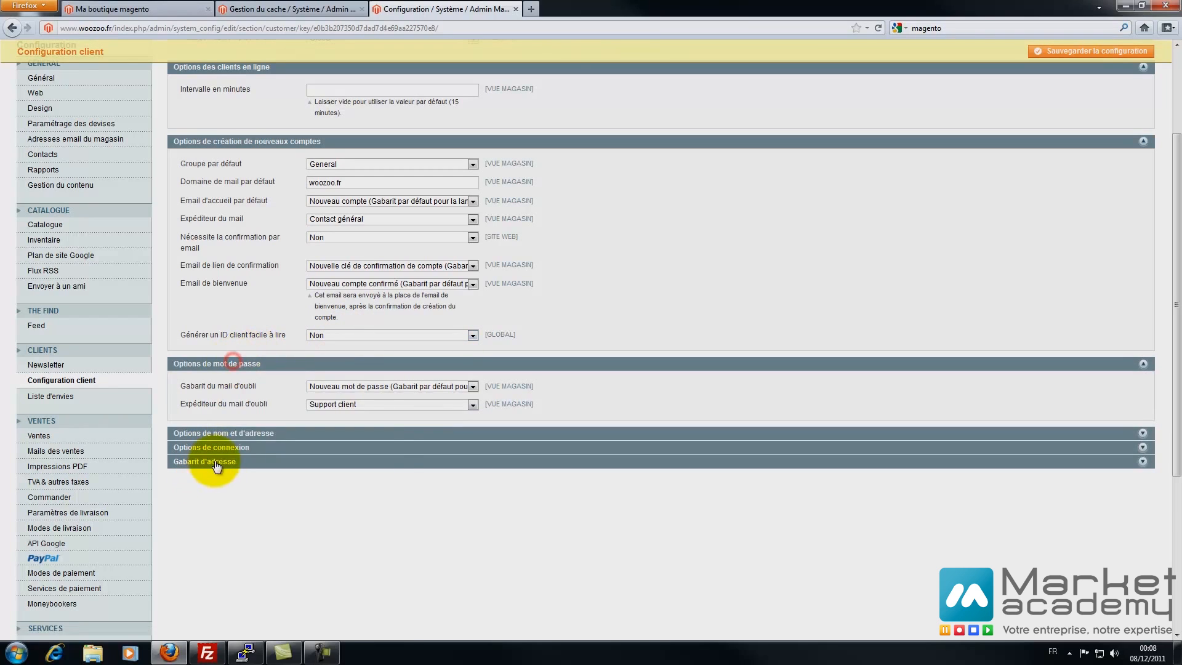
pyautogui.click(357, 402)
pyautogui.click(367, 402)
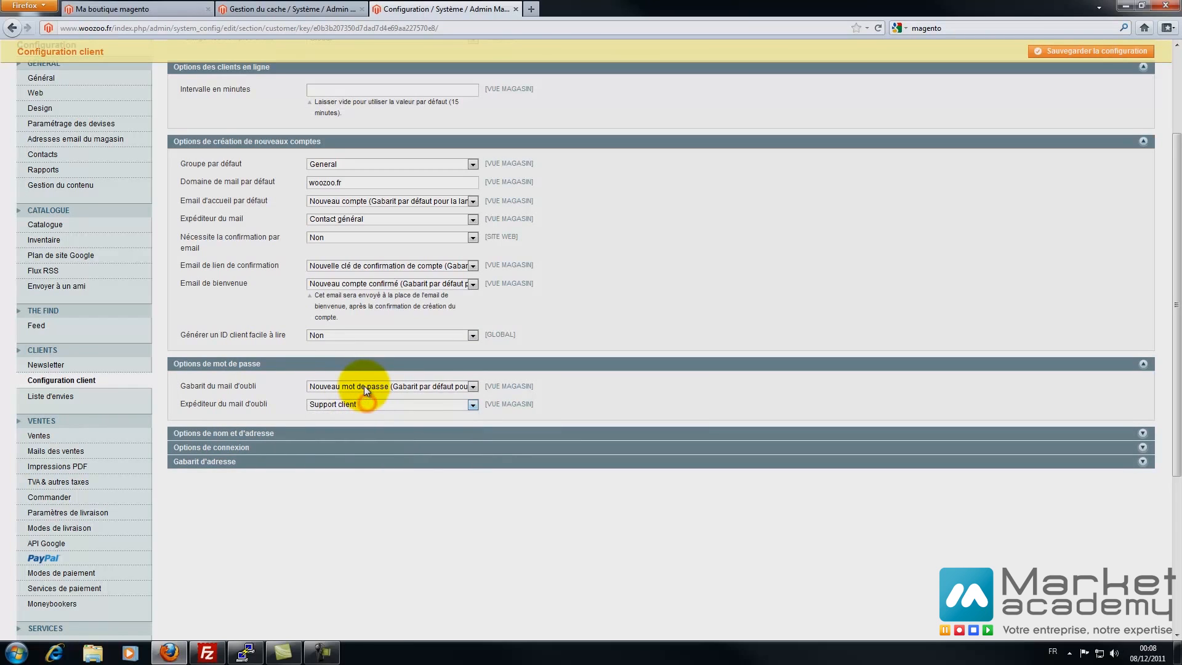
pyautogui.click(364, 385)
pyautogui.click(395, 386)
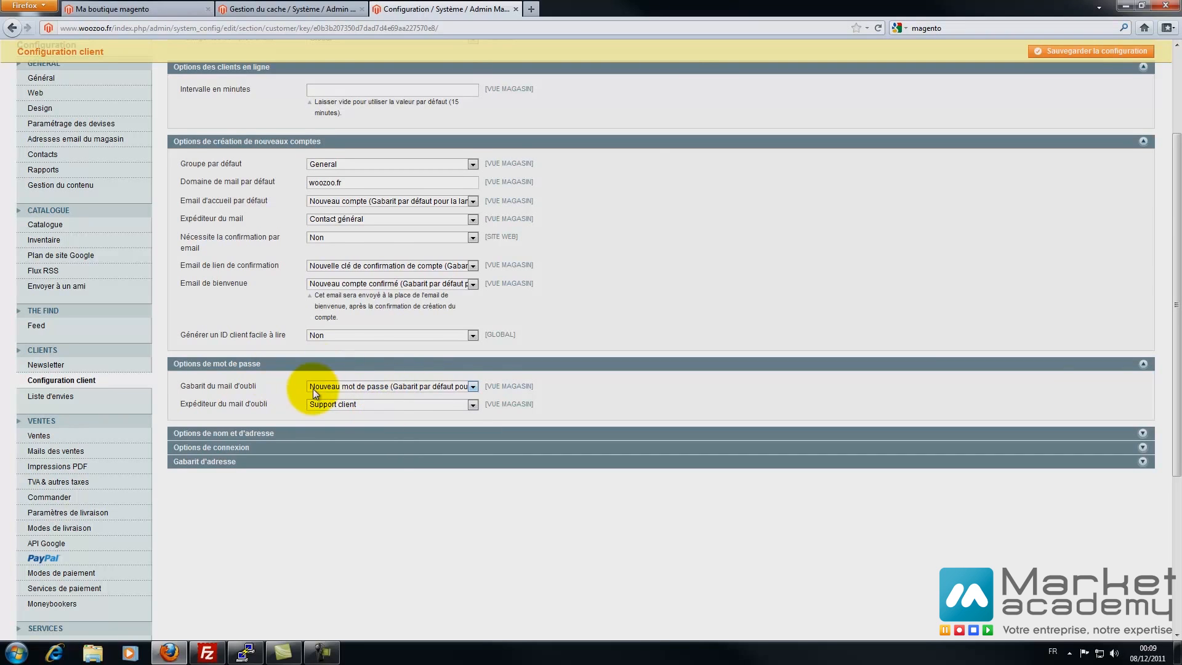
pyautogui.scroll(4, 332, 369)
pyautogui.moveTo(480, 279)
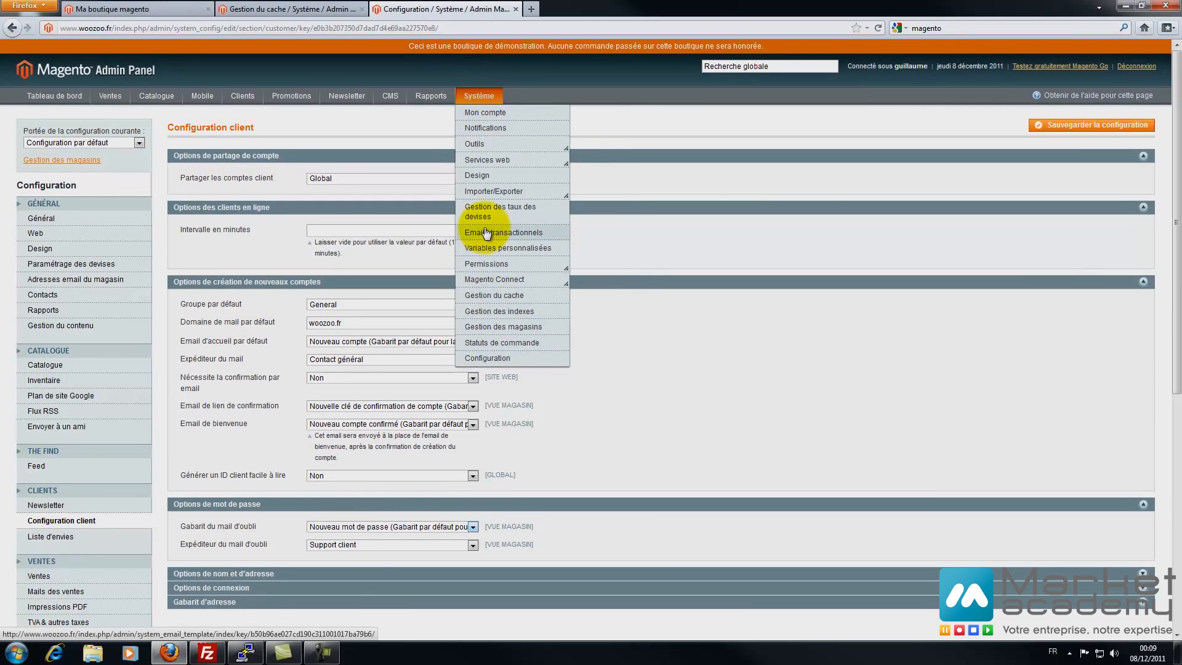
pyautogui.scroll(-5, 431, 320)
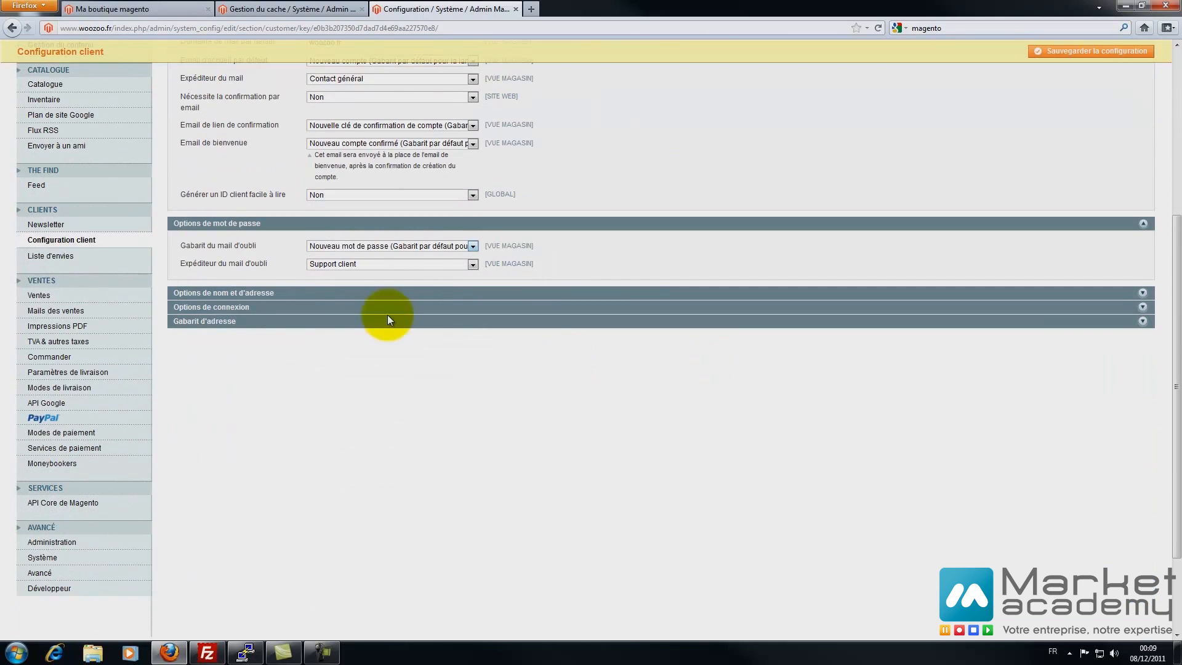
# - Make the name prefix Facultatif with the choices Mlle;Mme;Mr
pyautogui.click(209, 295)
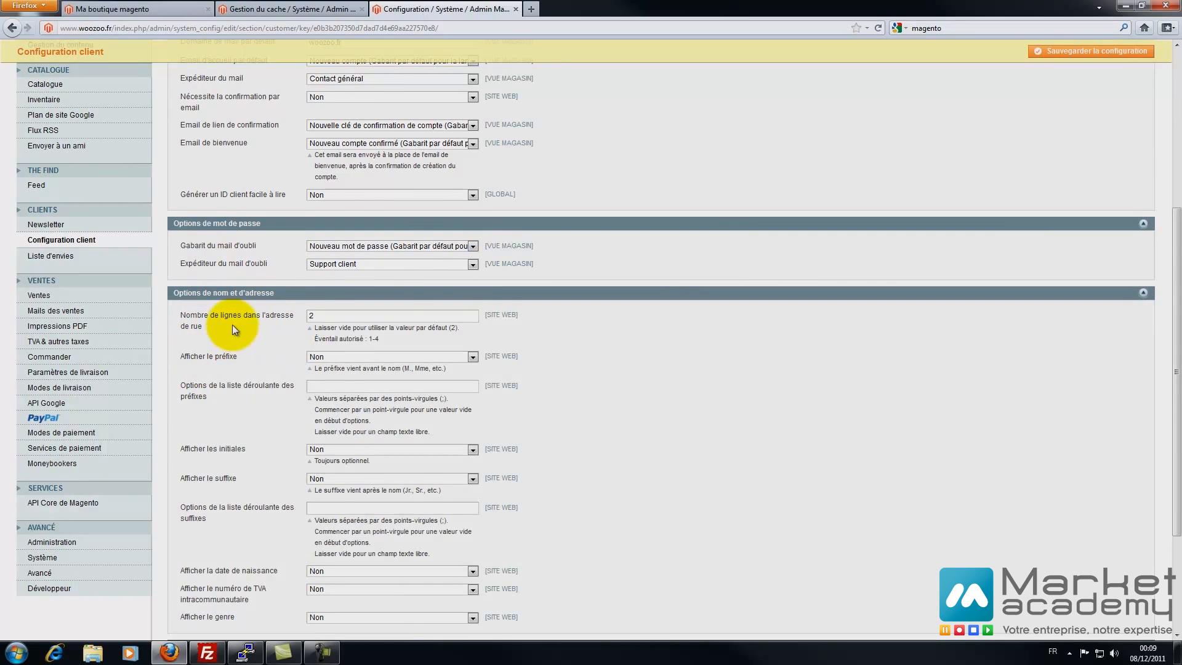
pyautogui.scroll(-2, 232, 323)
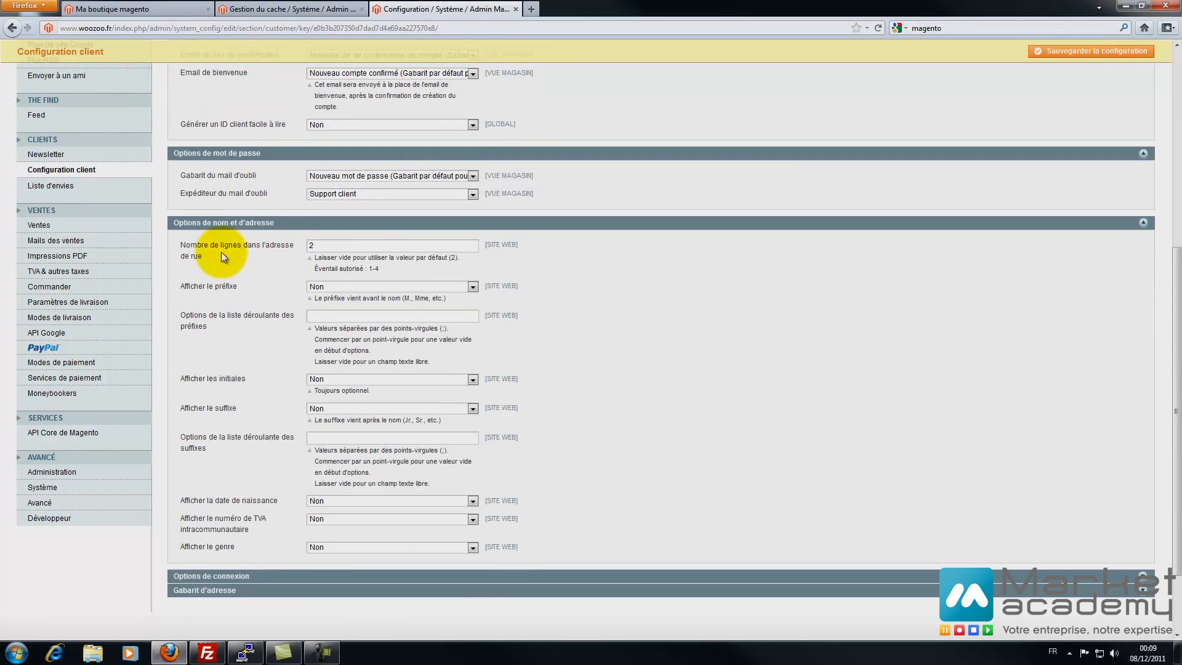
pyautogui.click(327, 246)
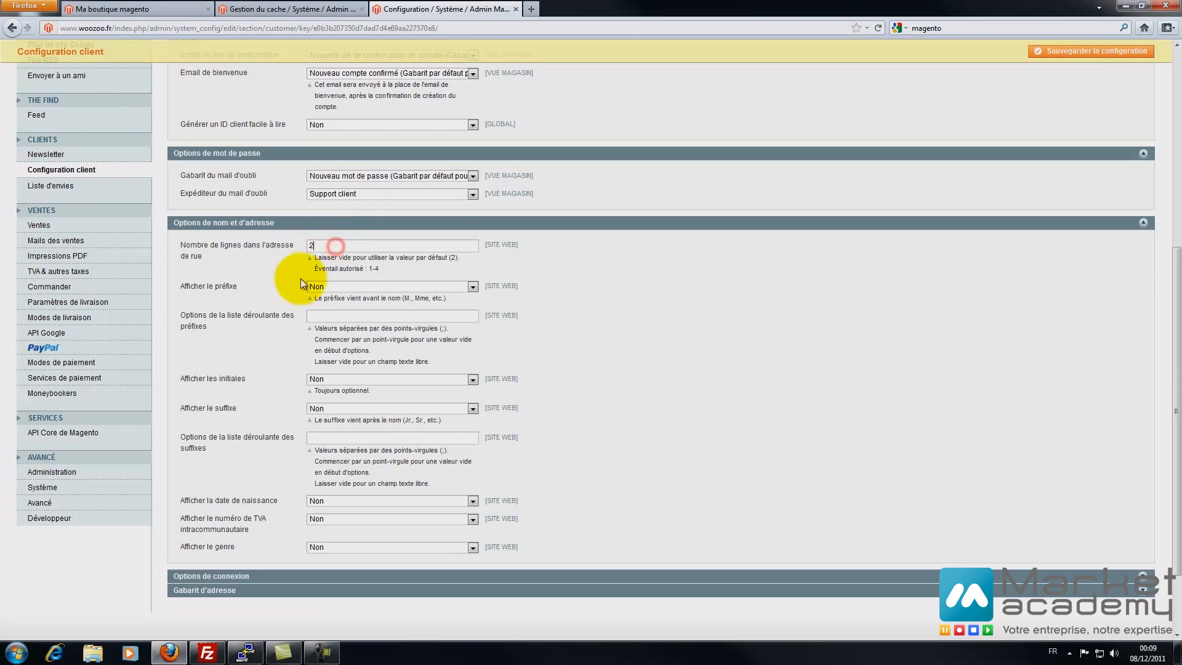
pyautogui.click(327, 286)
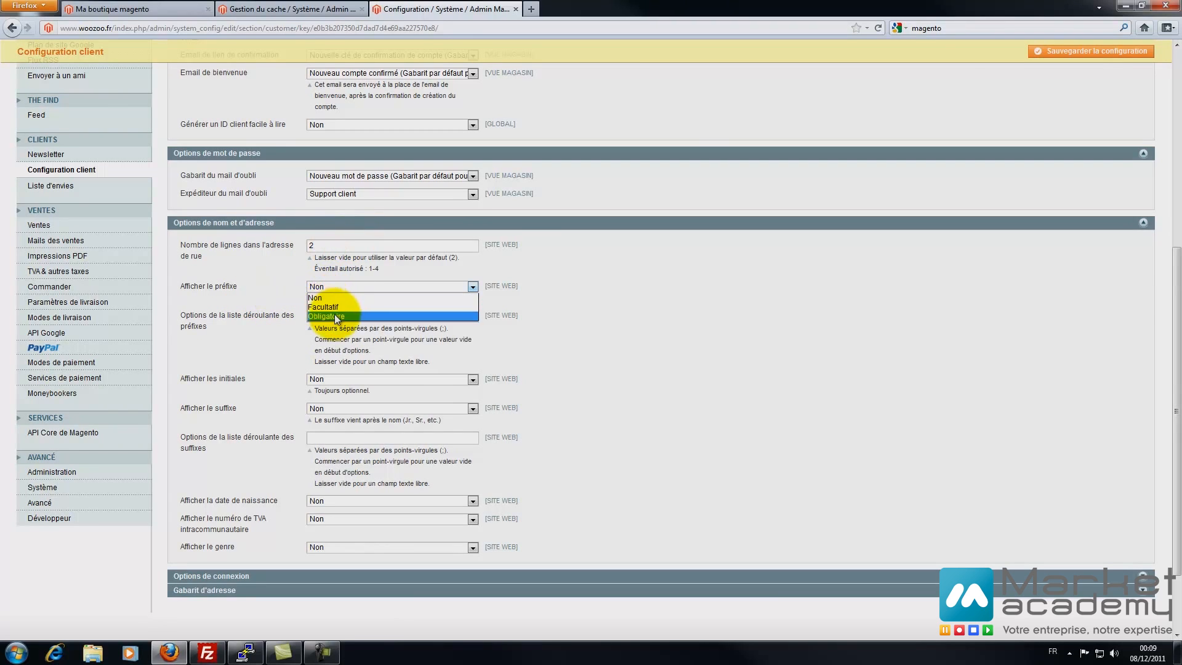
pyautogui.click(336, 308)
pyautogui.click(329, 315)
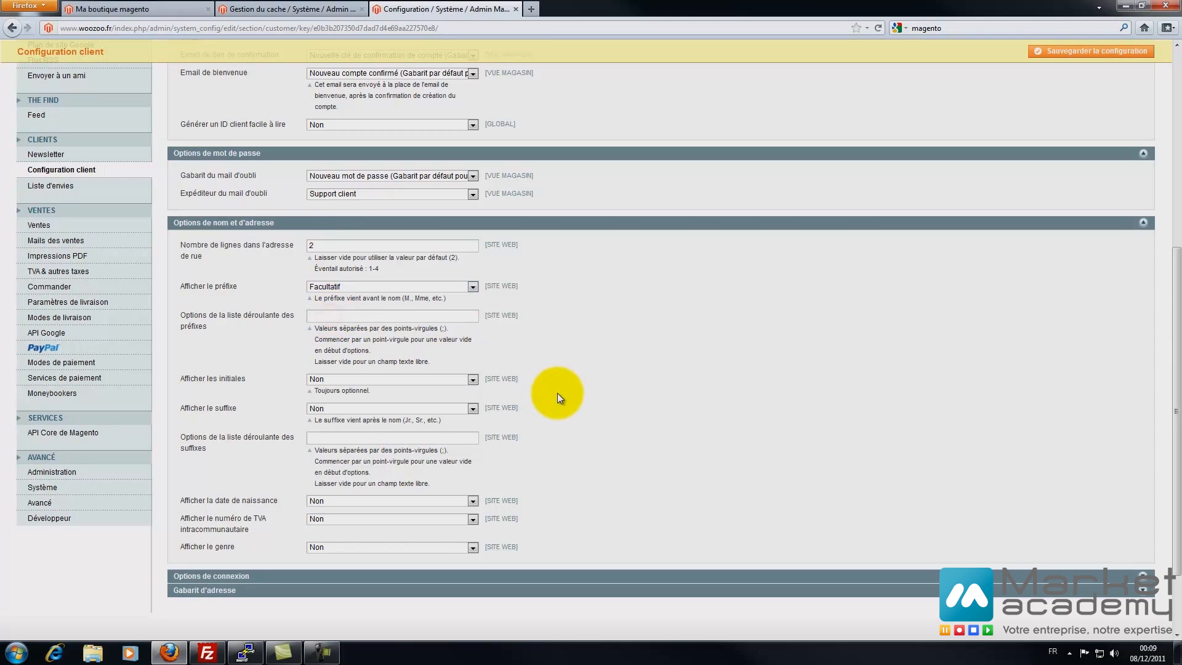
pyautogui.write('Mlle;Mme;Mr')
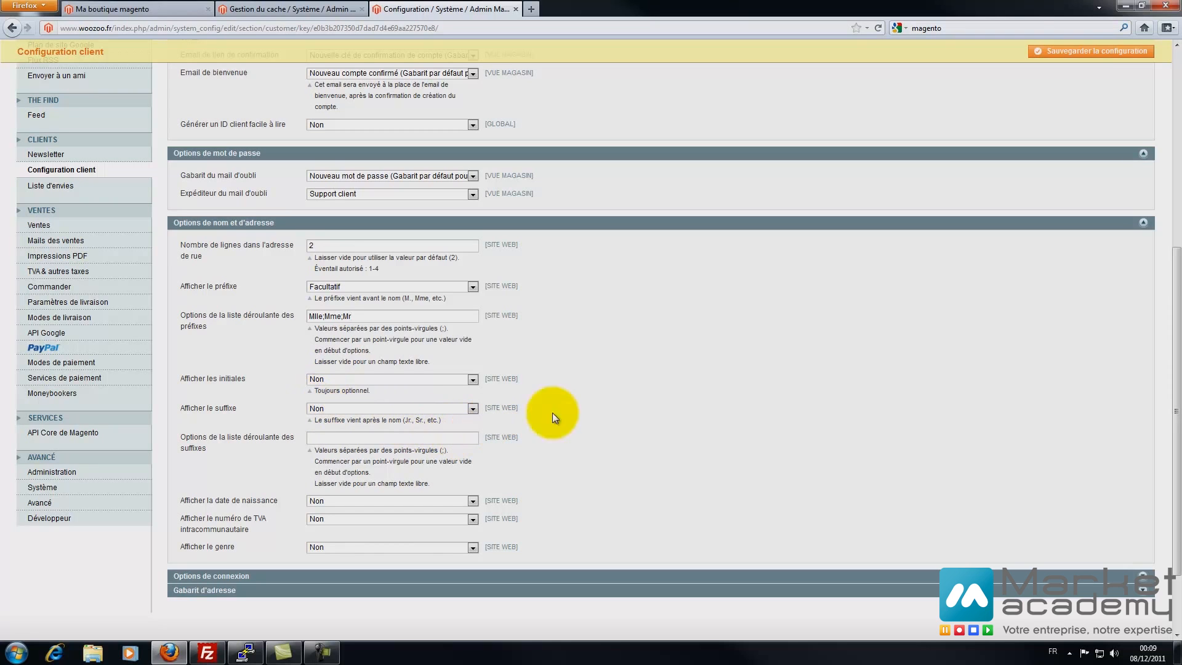
# - Set date of birth to Facultatif, keep VAT number and gender hidden, and expand login options
pyautogui.scroll(-3, 615, 411)
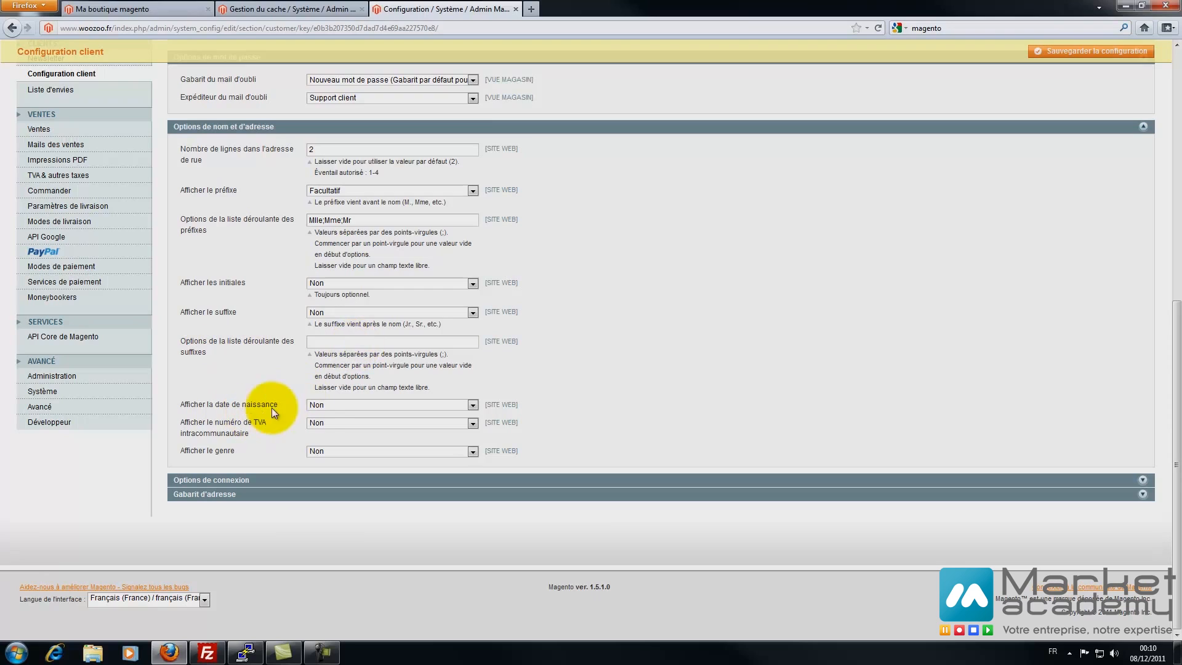
pyautogui.click(323, 405)
pyautogui.click(320, 423)
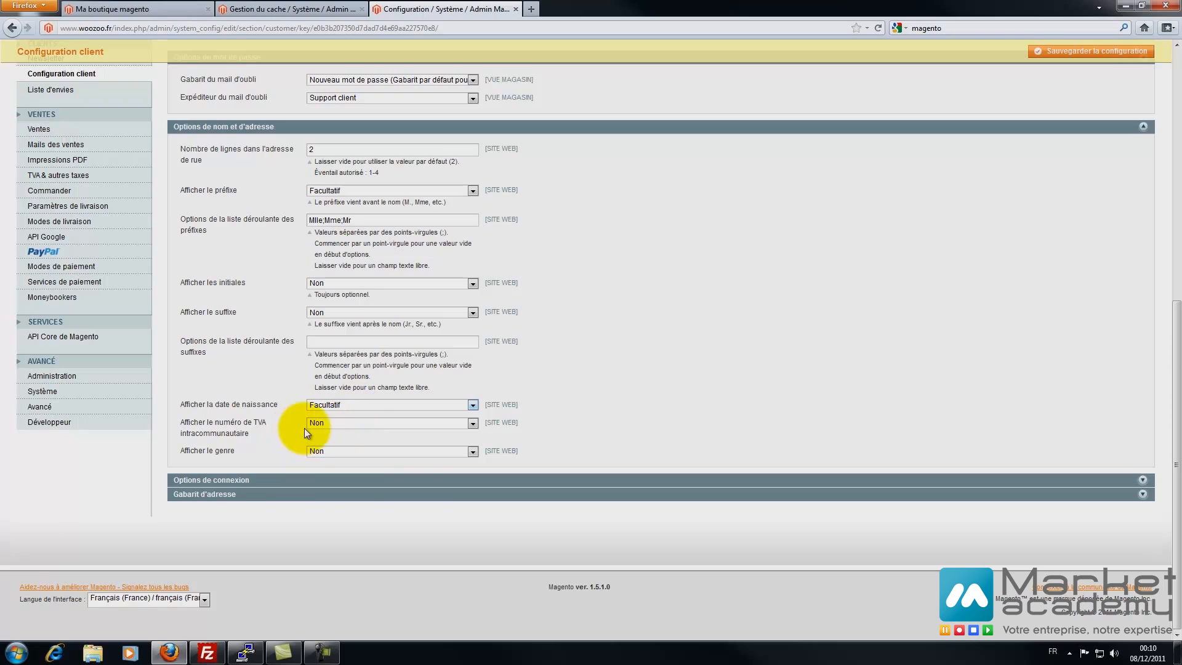
pyautogui.click(318, 422)
pyautogui.click(319, 422)
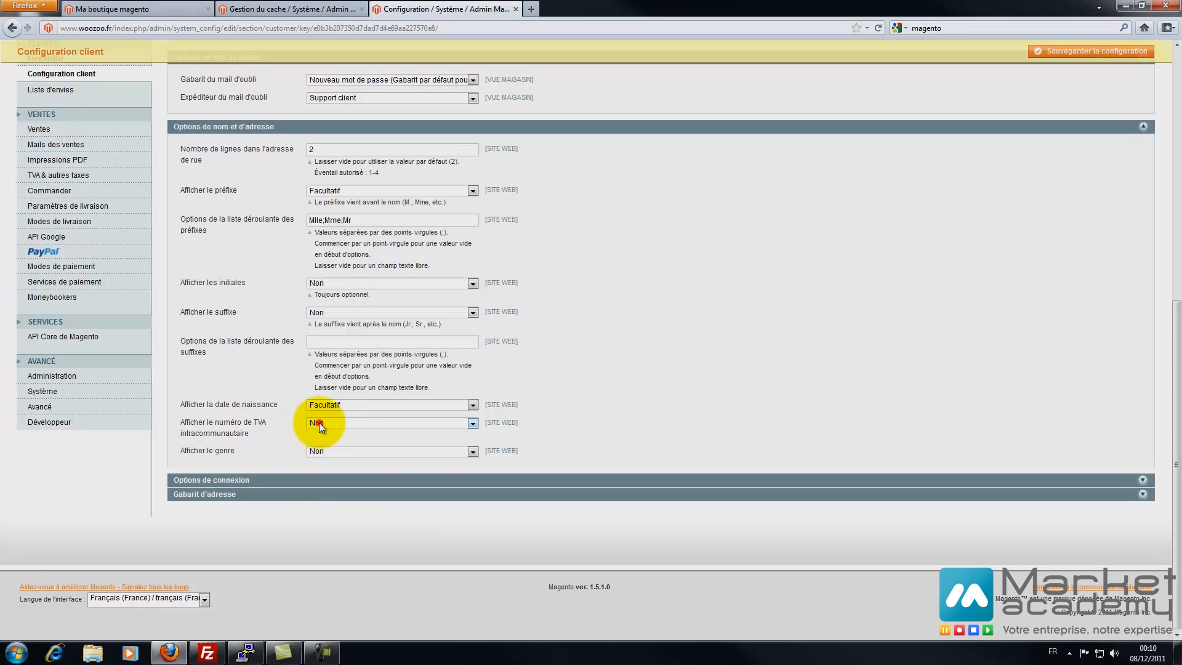
pyautogui.click(329, 452)
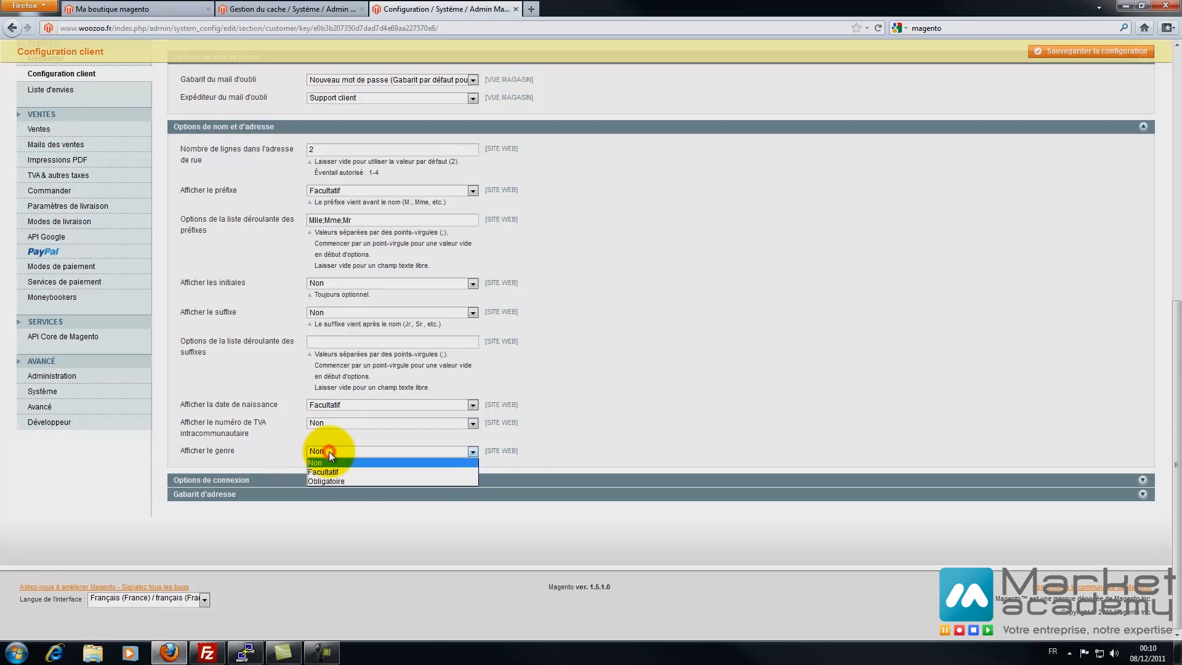
pyautogui.click(256, 432)
pyautogui.click(232, 479)
pyautogui.scroll(-2, 298, 375)
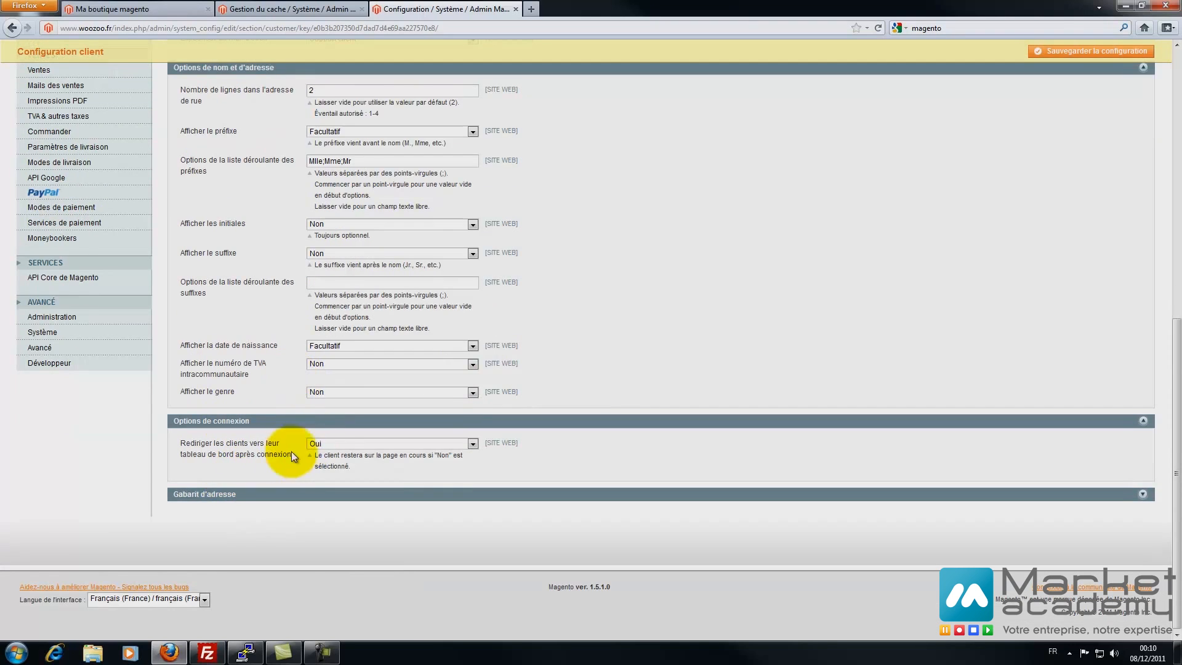
# - Keep the post-login dashboard redirect at Oui, review the address template, and save customer settings
pyautogui.click(331, 445)
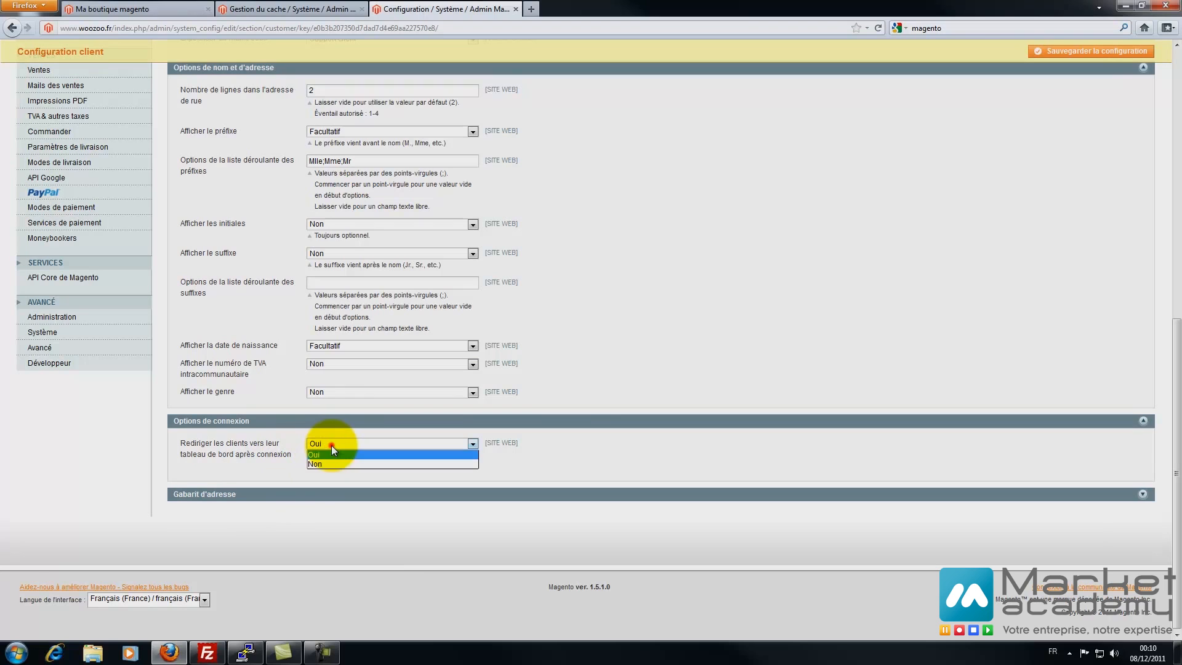
pyautogui.click(264, 448)
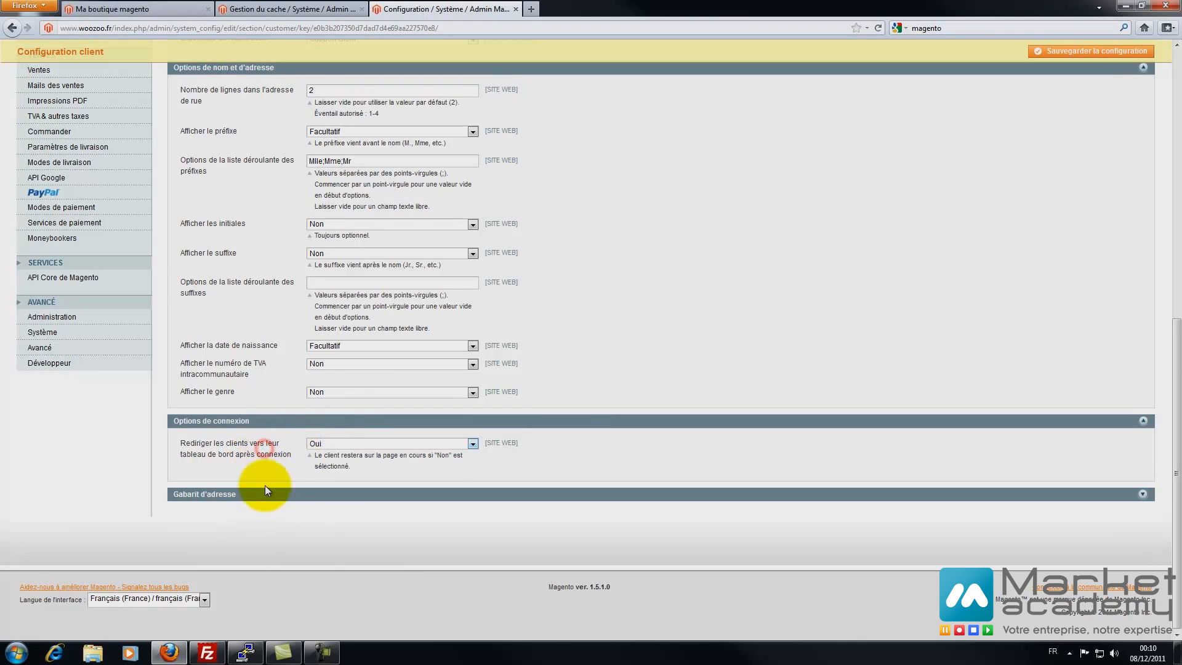
pyautogui.click(206, 496)
pyautogui.scroll(-2, 113, 460)
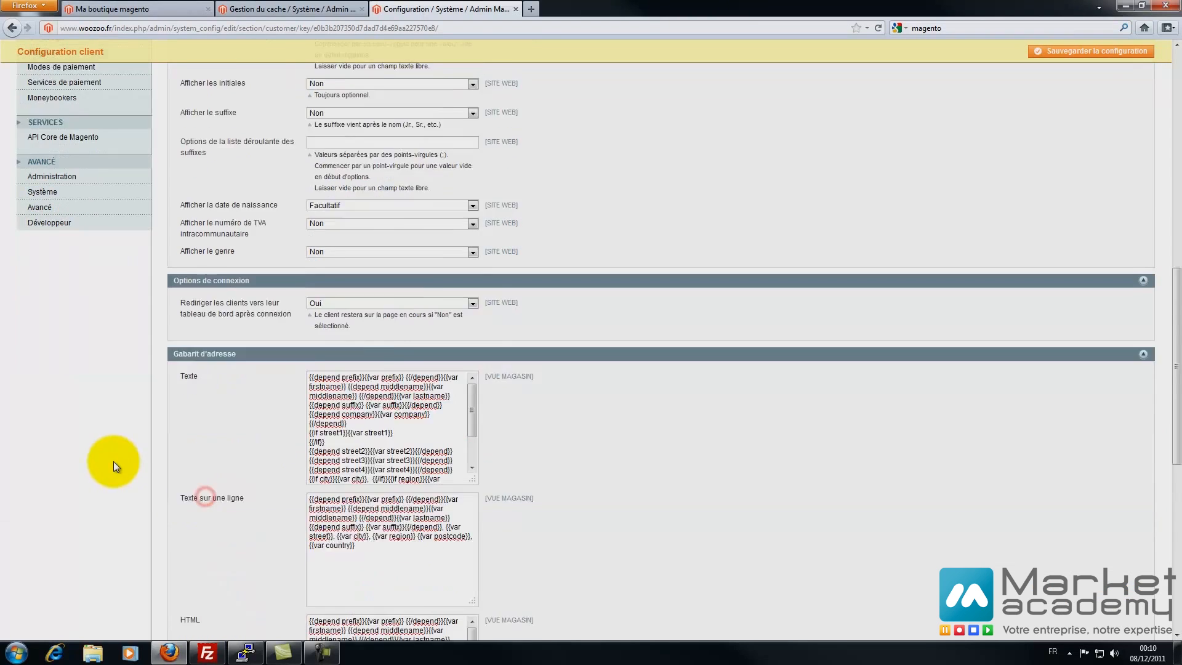
pyautogui.scroll(-1, 113, 461)
pyautogui.scroll(-1, 455, 341)
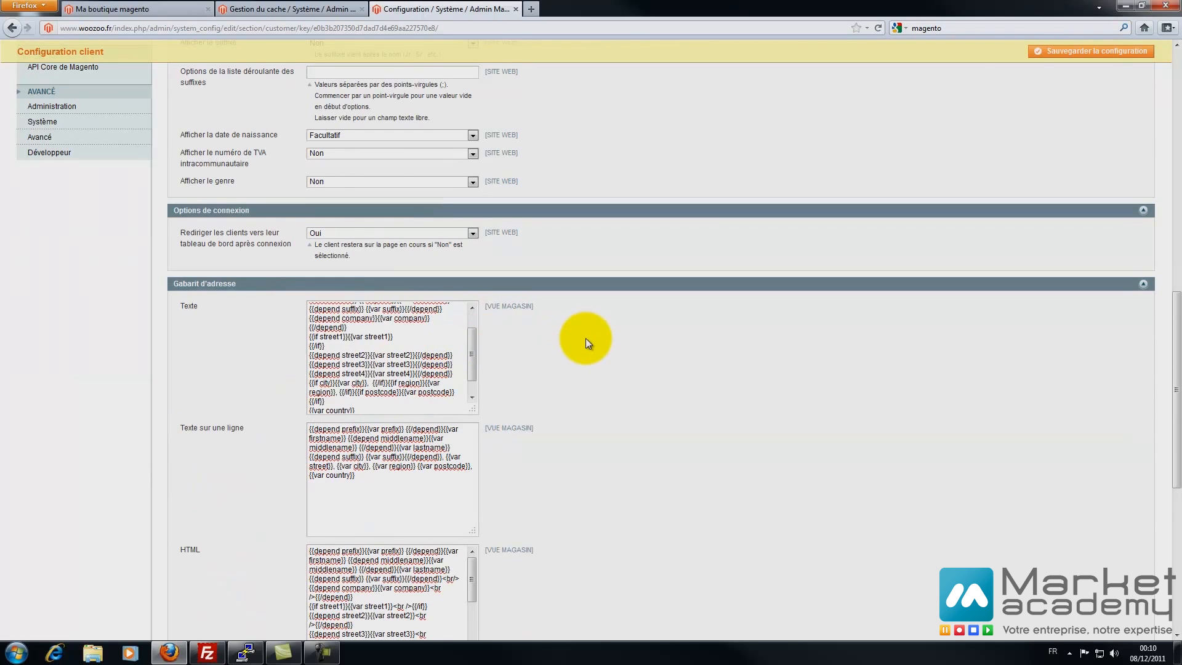
pyautogui.scroll(-5, 585, 338)
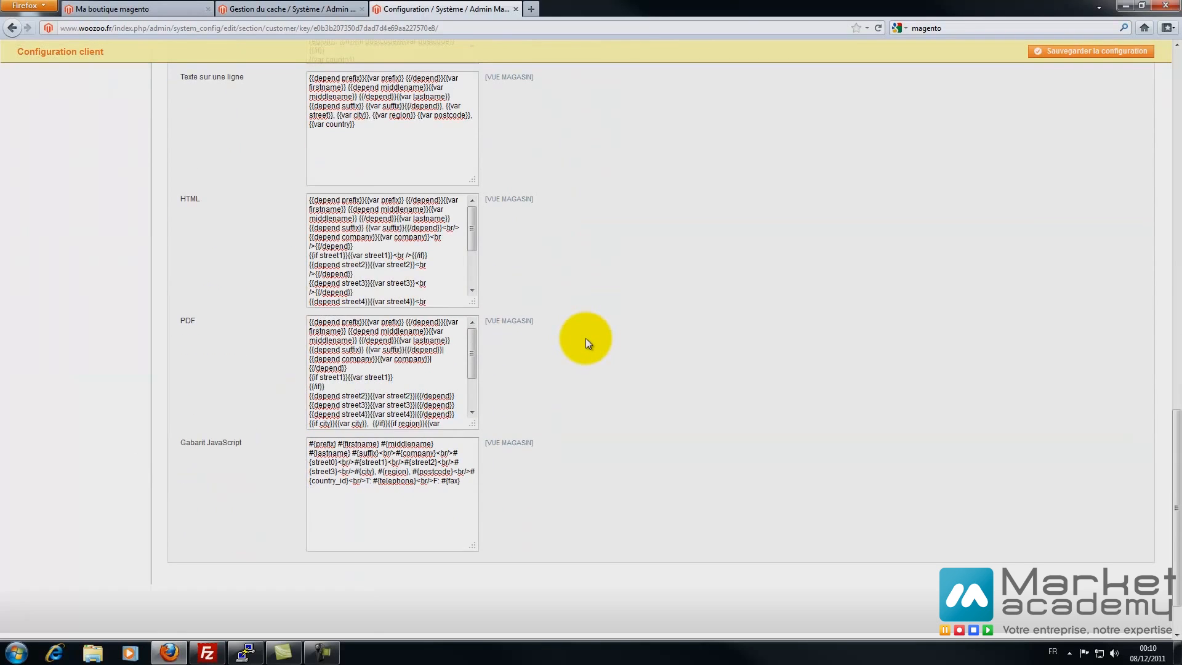
pyautogui.scroll(10, 585, 338)
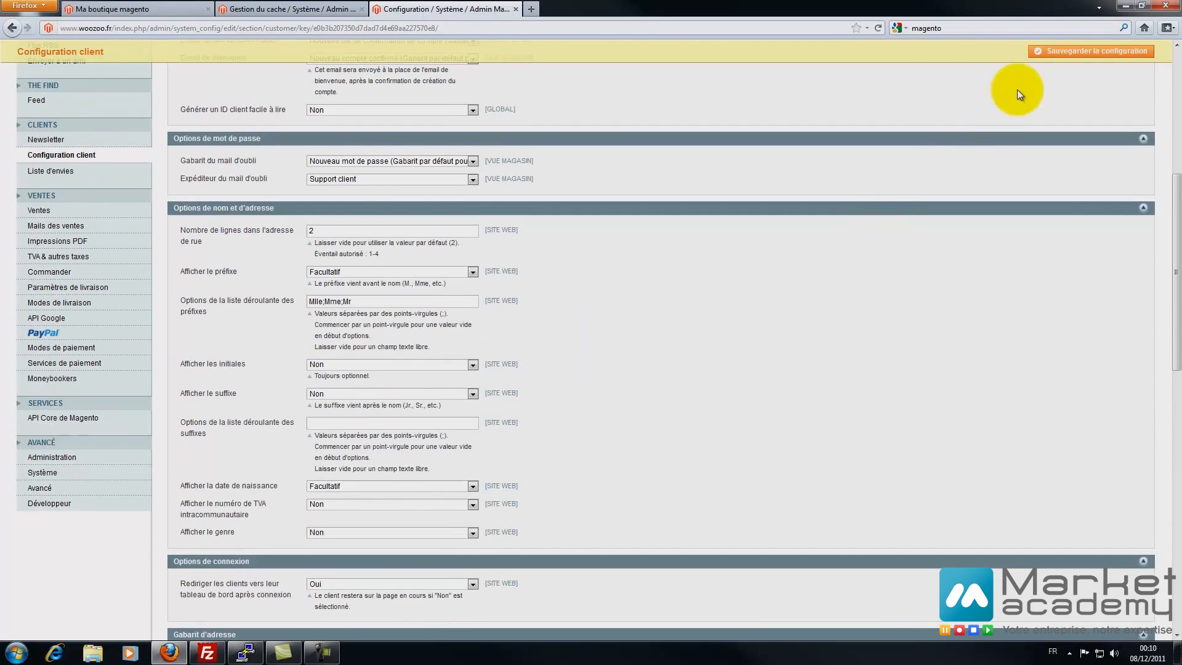
pyautogui.click(1075, 52)
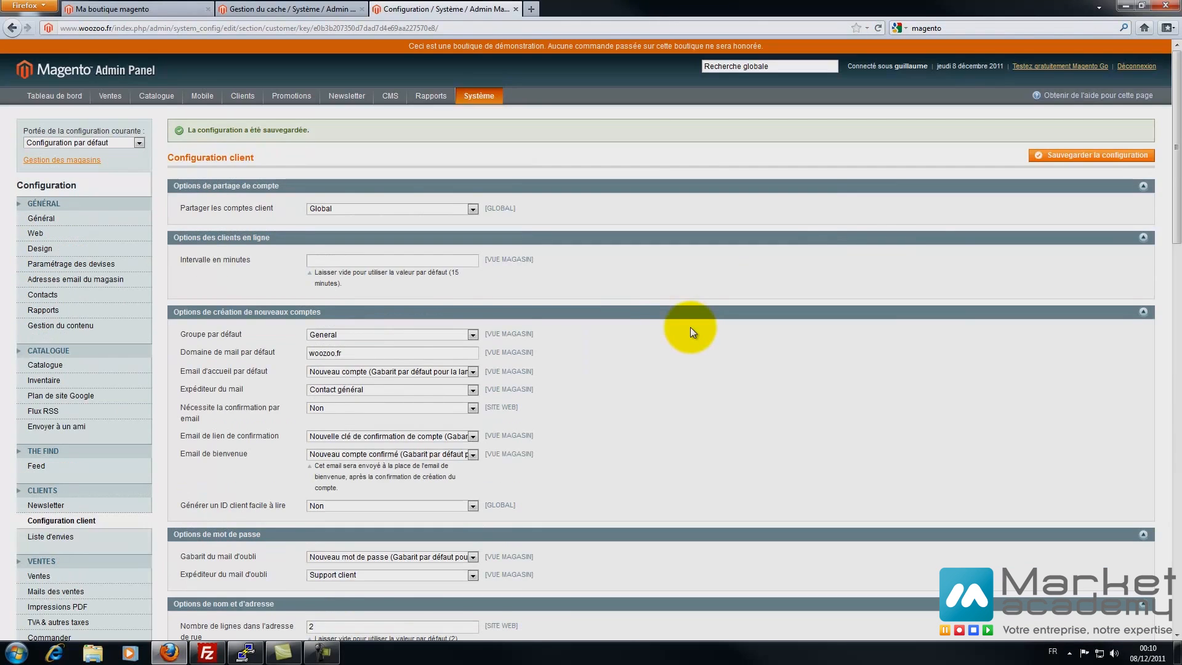
pyautogui.scroll(-2, 470, 378)
pyautogui.click(43, 466)
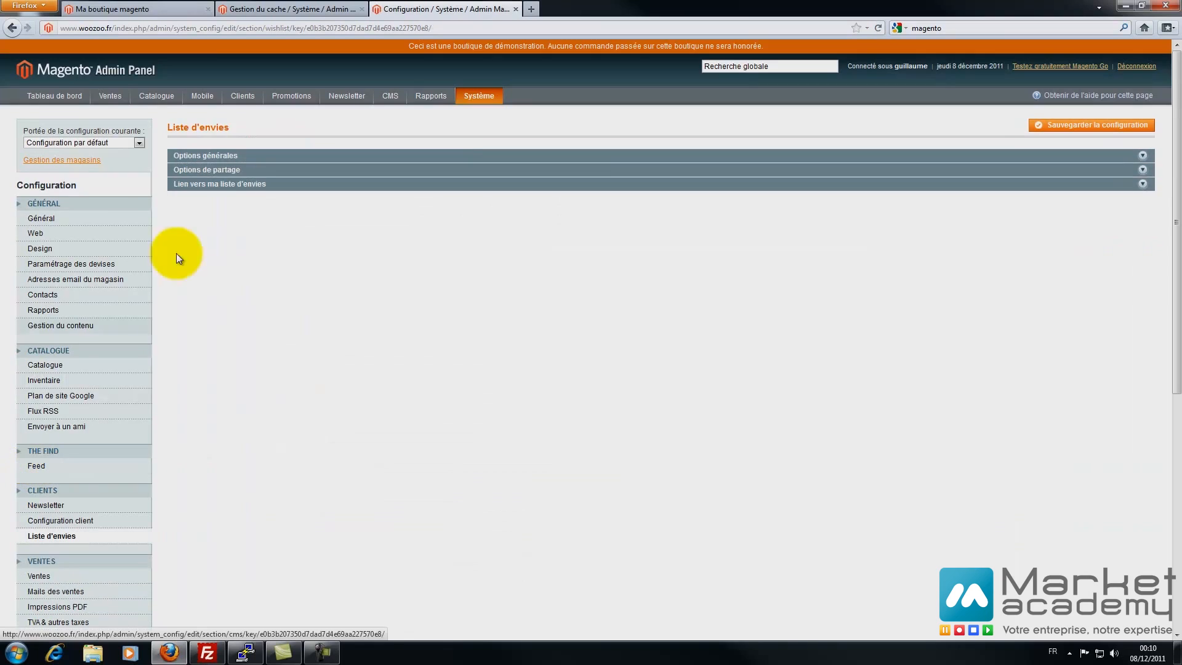
# - Review the general and sharing wishlist options, leaving the e-mail template and sender unchanged
pyautogui.click(203, 155)
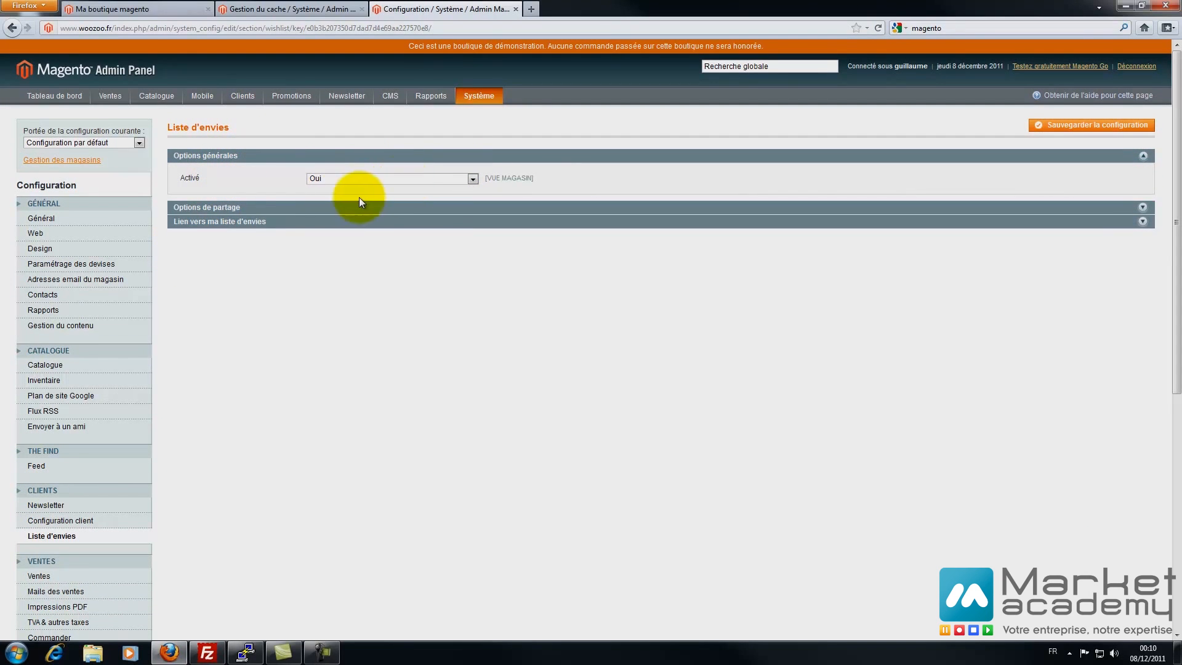
pyautogui.click(223, 212)
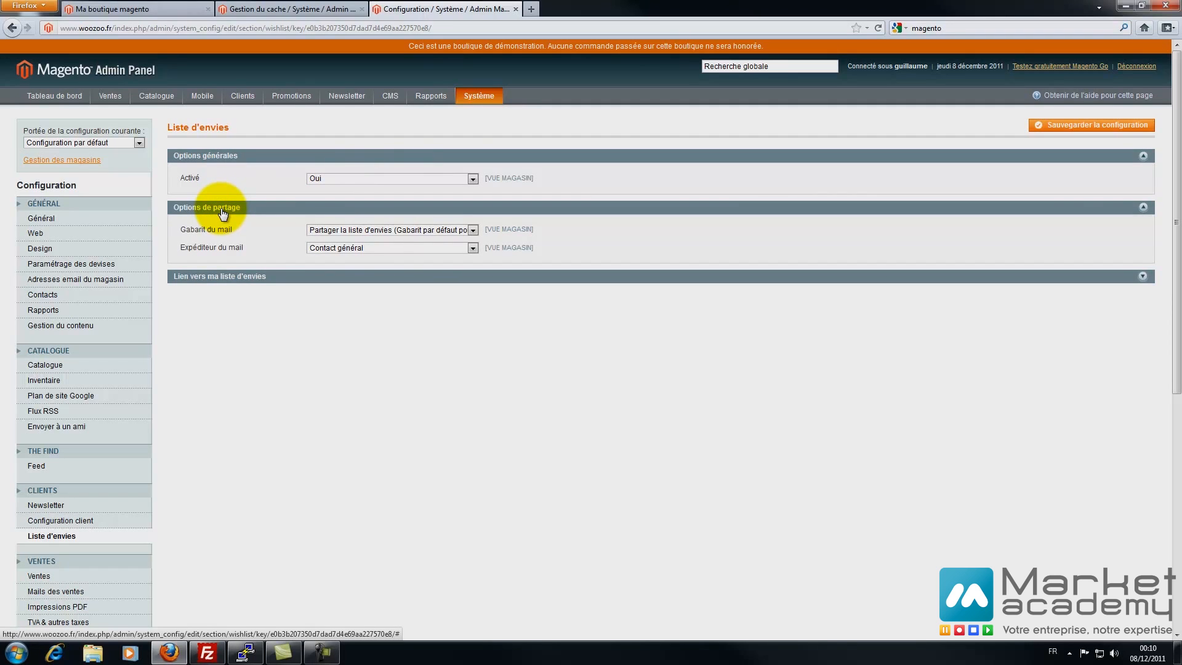
pyautogui.click(398, 230)
pyautogui.click(430, 229)
pyautogui.click(382, 249)
pyautogui.click(381, 247)
# - Keep the wishlist summary showing the product count and save the wishlist settings
pyautogui.click(243, 276)
pyautogui.click(331, 302)
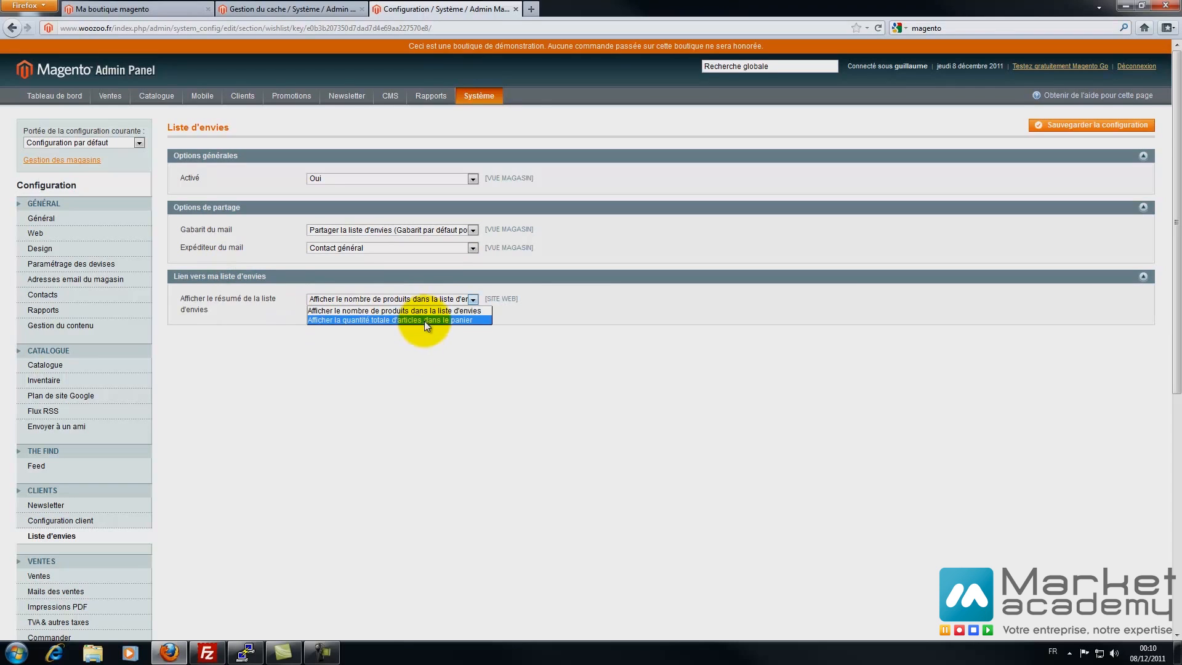
pyautogui.click(405, 355)
pyautogui.click(385, 301)
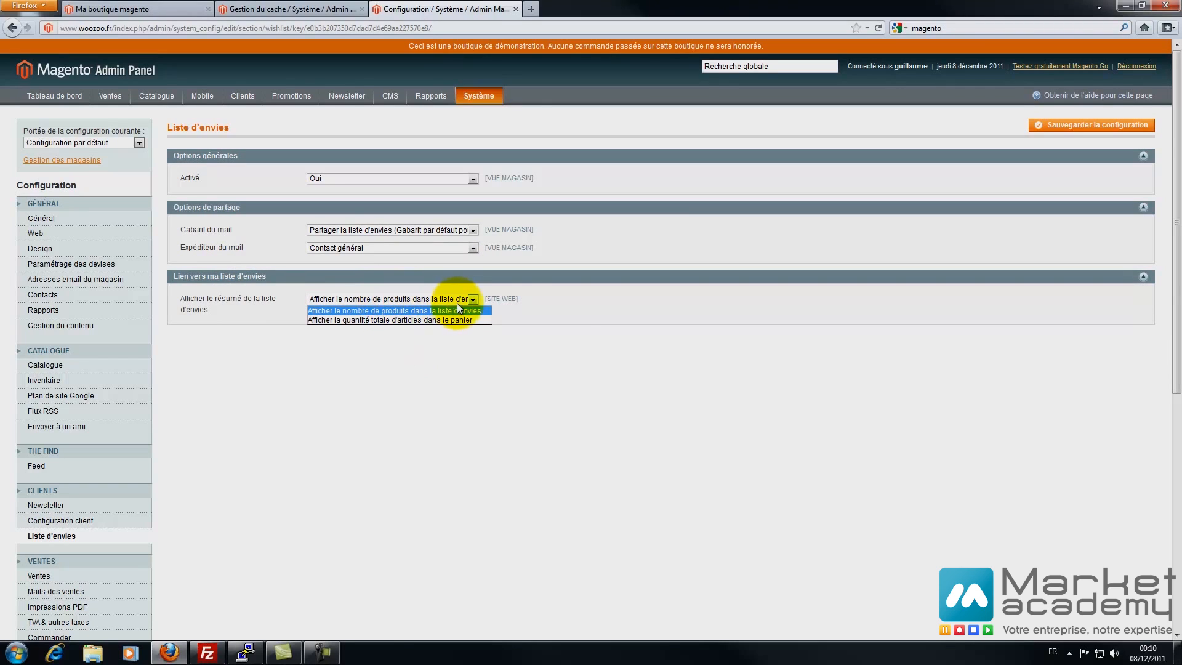
pyautogui.click(575, 305)
pyautogui.click(332, 445)
pyautogui.click(1093, 127)
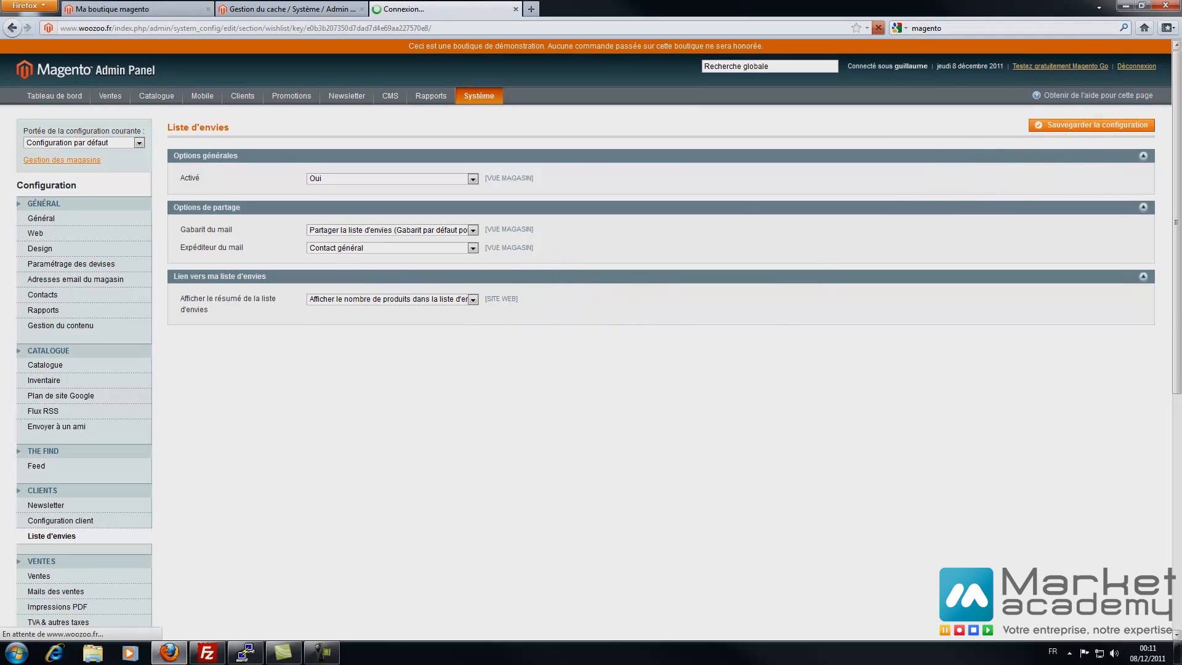
pyautogui.scroll(-5, 196, 408)
pyautogui.click(53, 366)
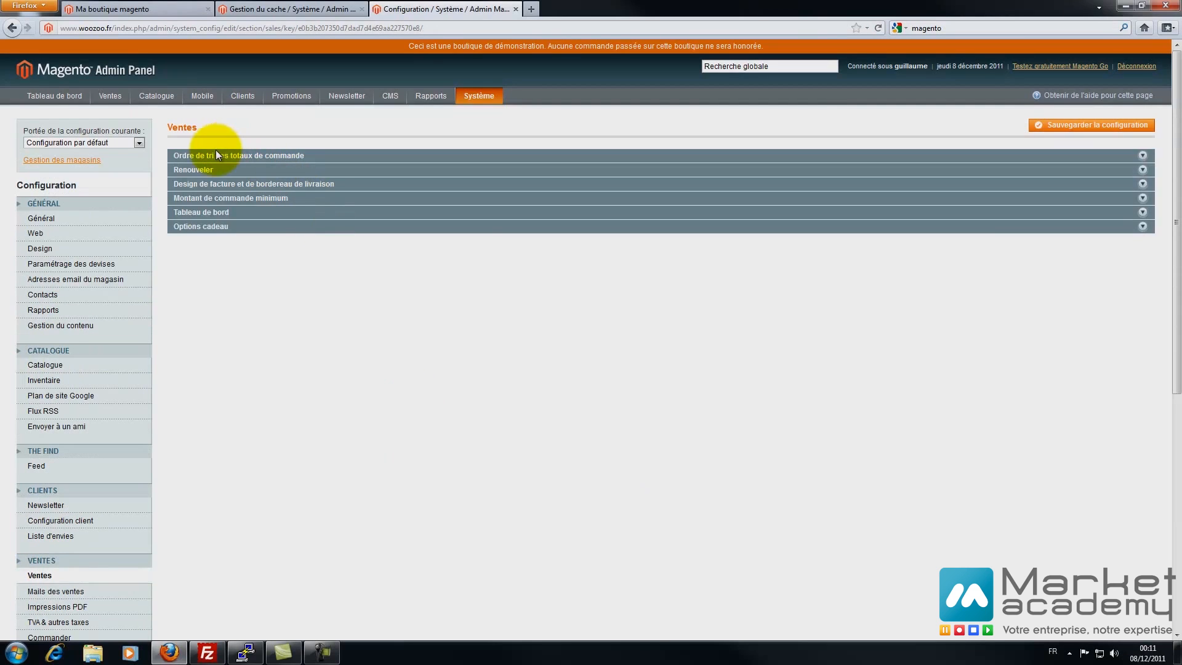
# - Inspect the totals sort order (Sous-total 10 to Montant global 100) and reorder allowed Oui
pyautogui.click(210, 155)
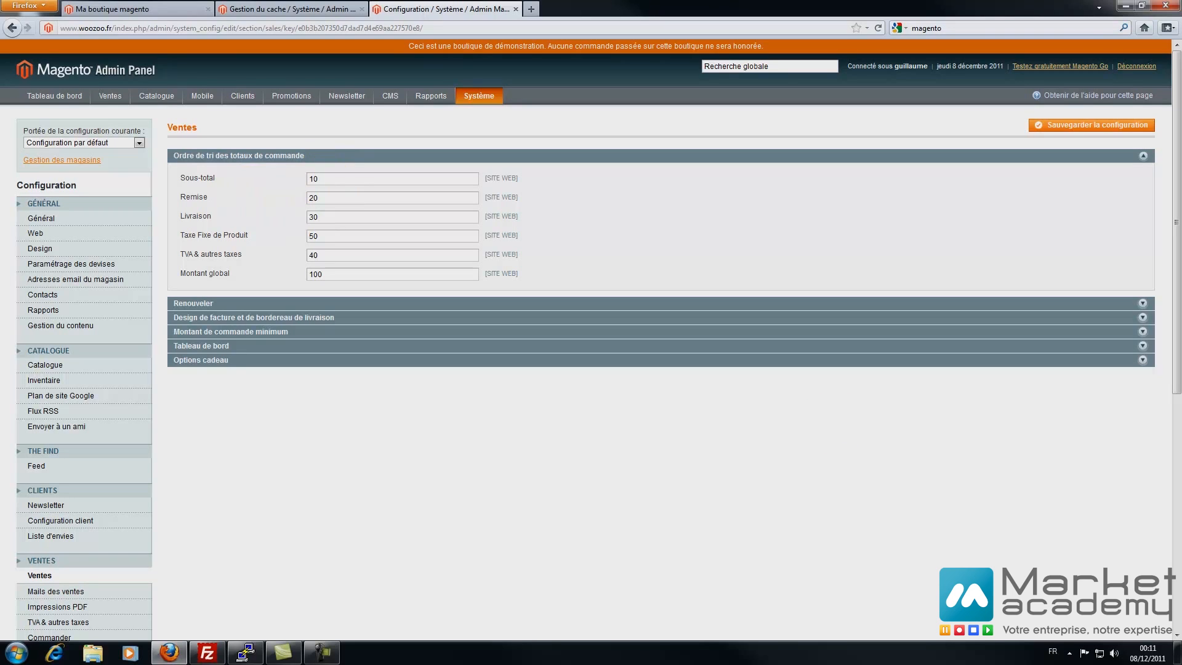
pyautogui.press('F10')
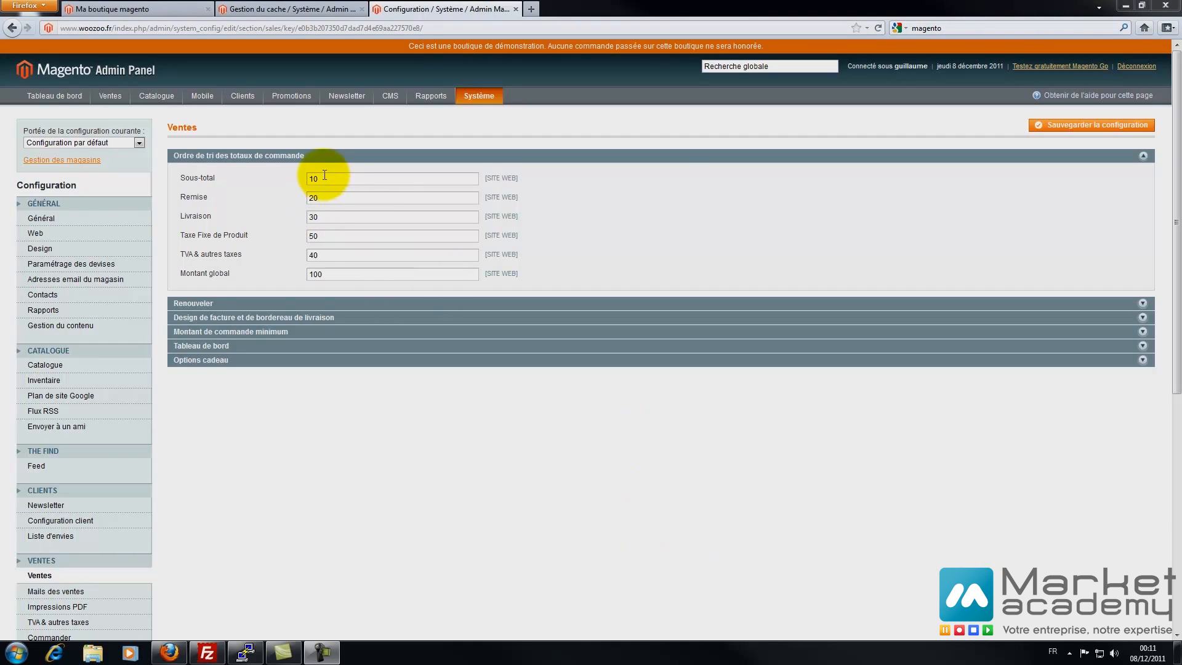
pyautogui.click(313, 196)
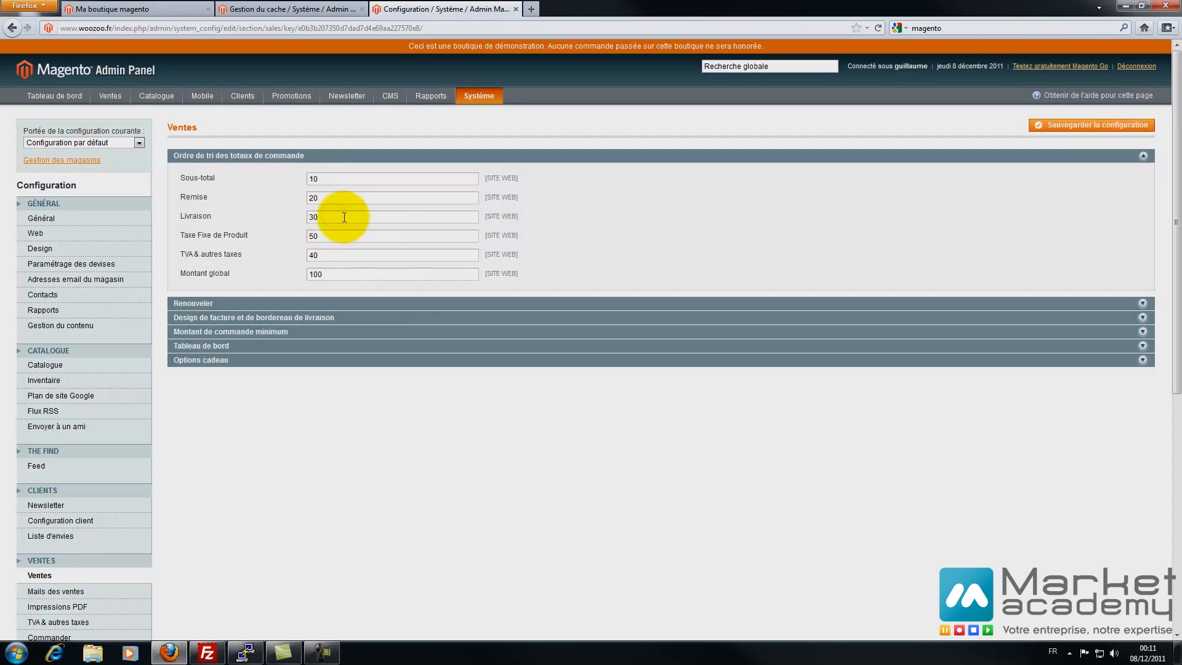
pyautogui.click(337, 237)
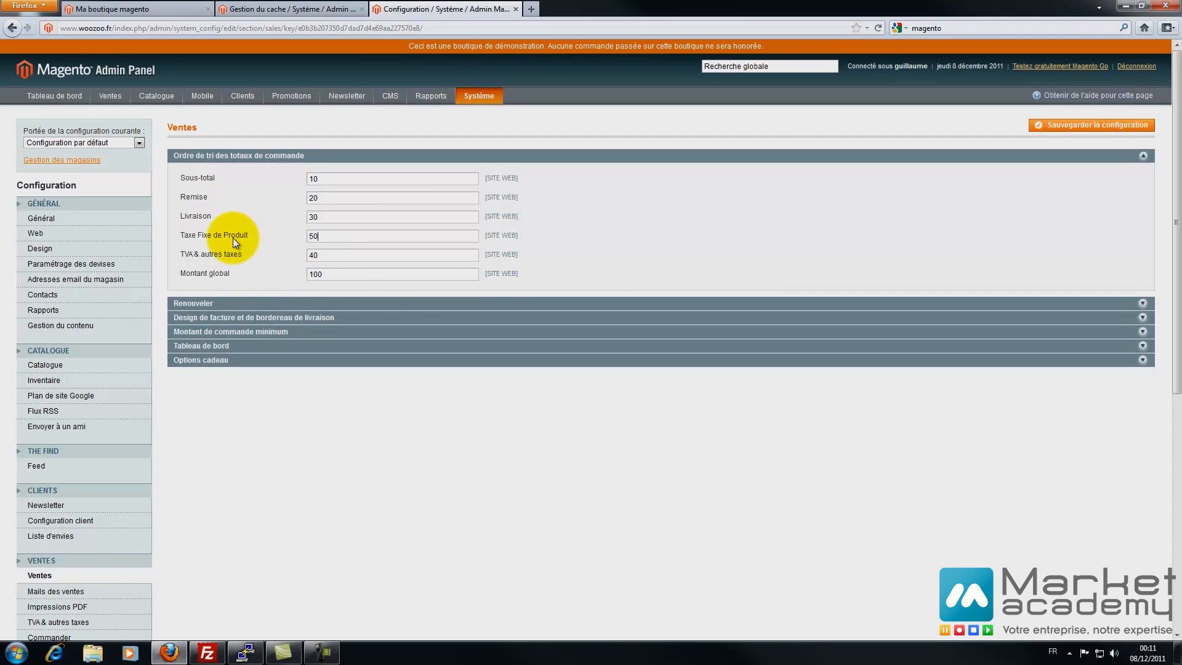
pyautogui.click(207, 309)
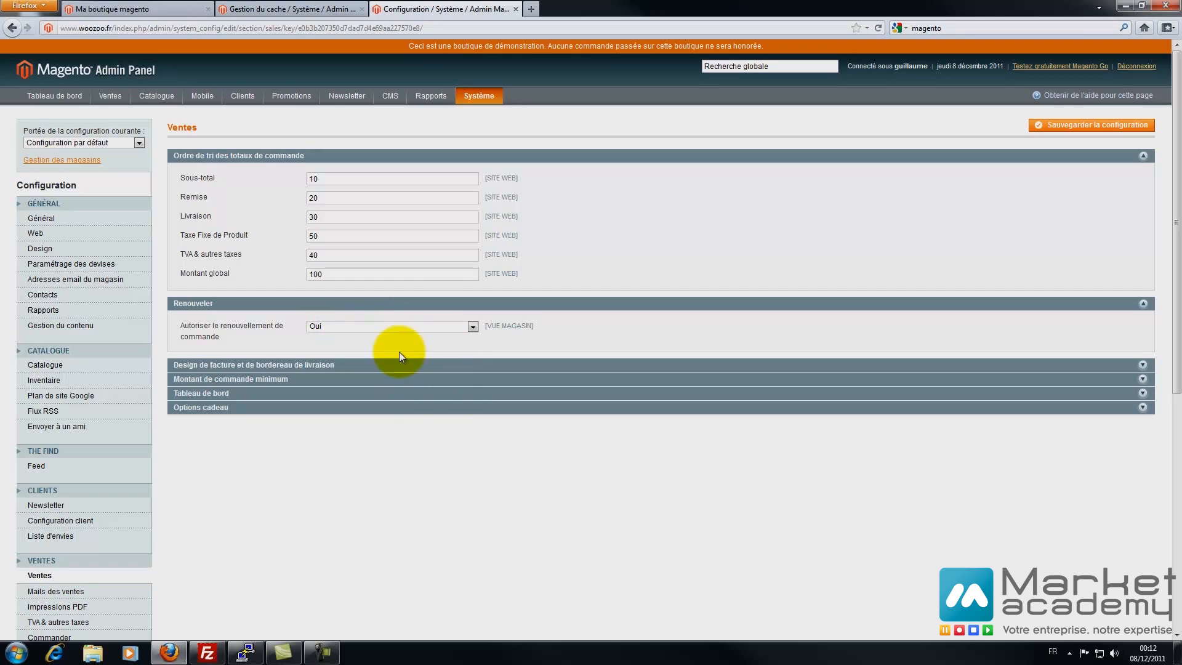
pyautogui.click(262, 365)
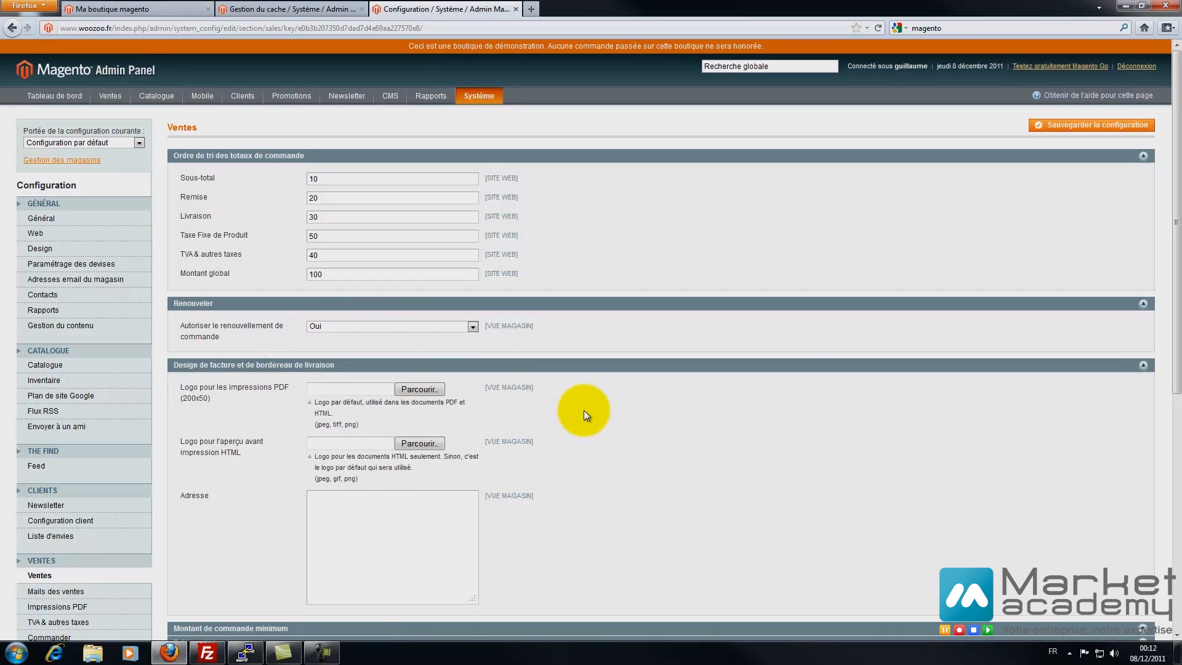
# - Enter the store's street address in the invoice Adresse field and expand minimum order amount settings
pyautogui.scroll(-2, 583, 410)
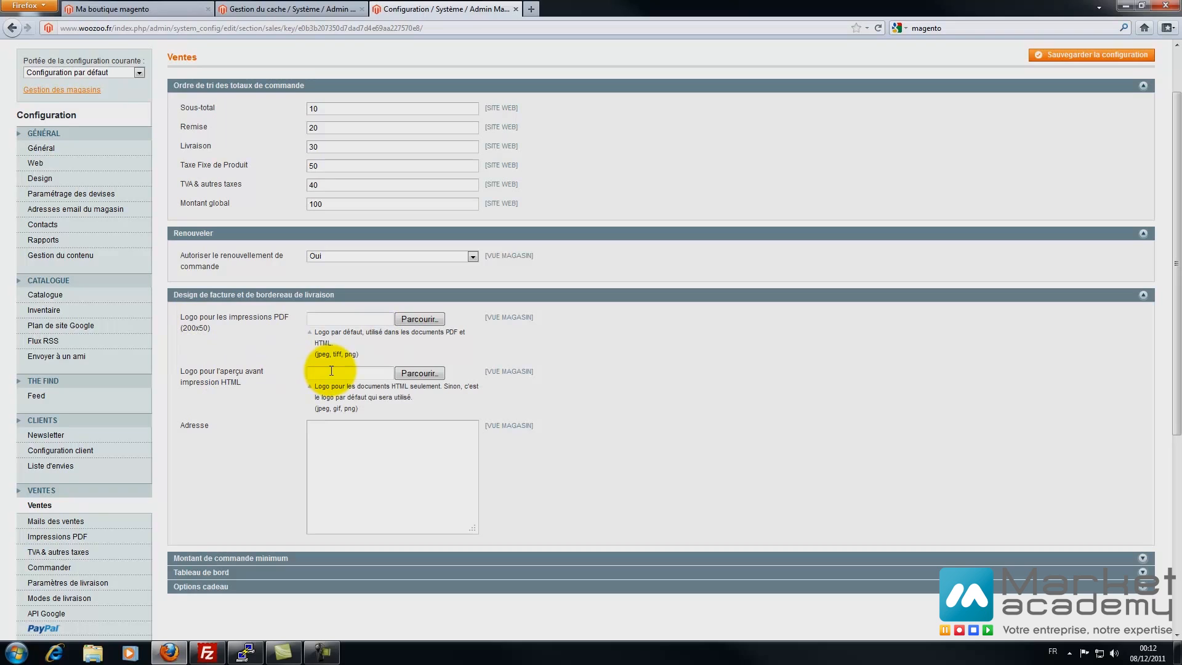
pyautogui.click(356, 442)
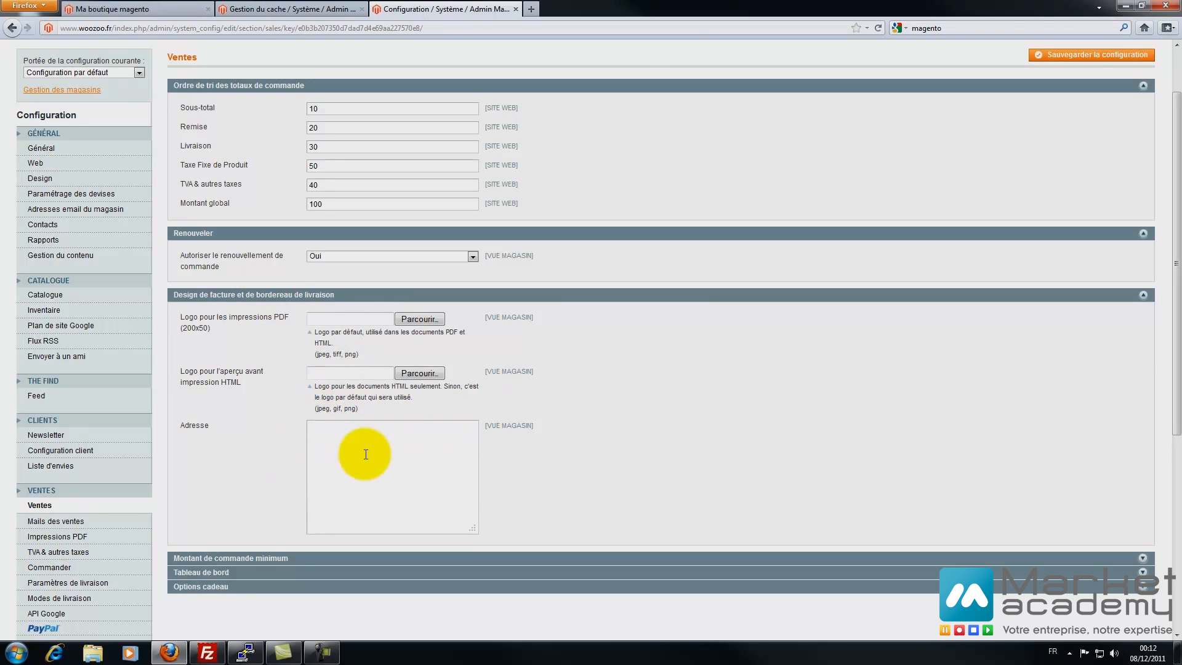
pyautogui.scroll(-3, 345, 462)
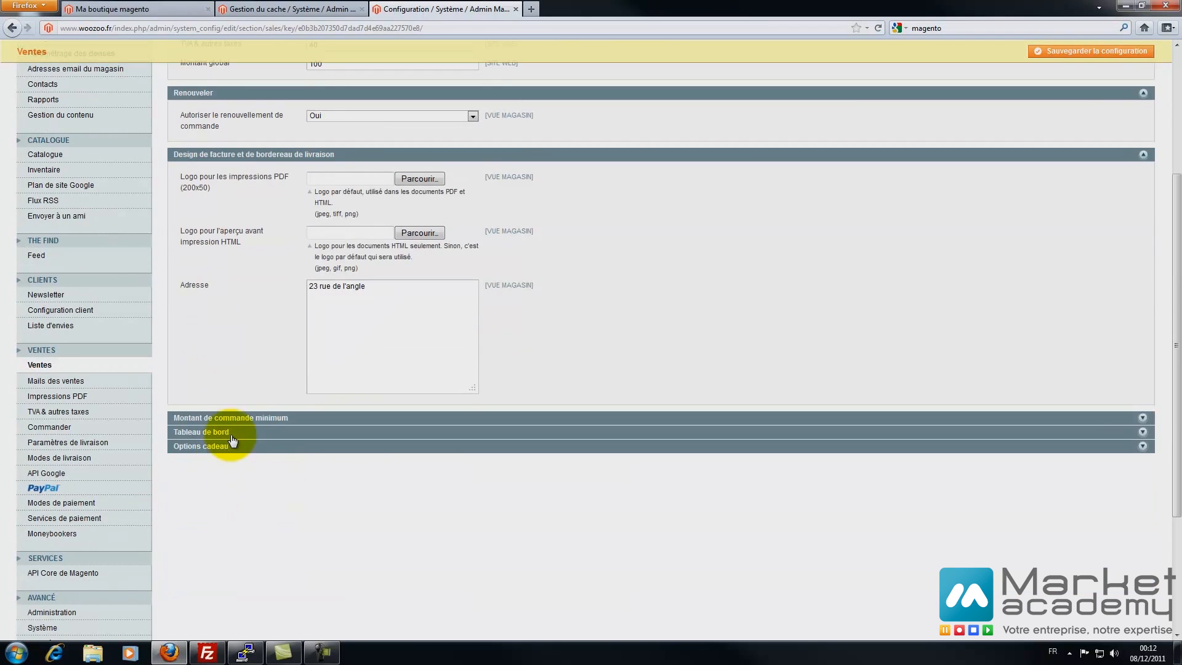
pyautogui.click(245, 413)
pyautogui.scroll(-3, 262, 430)
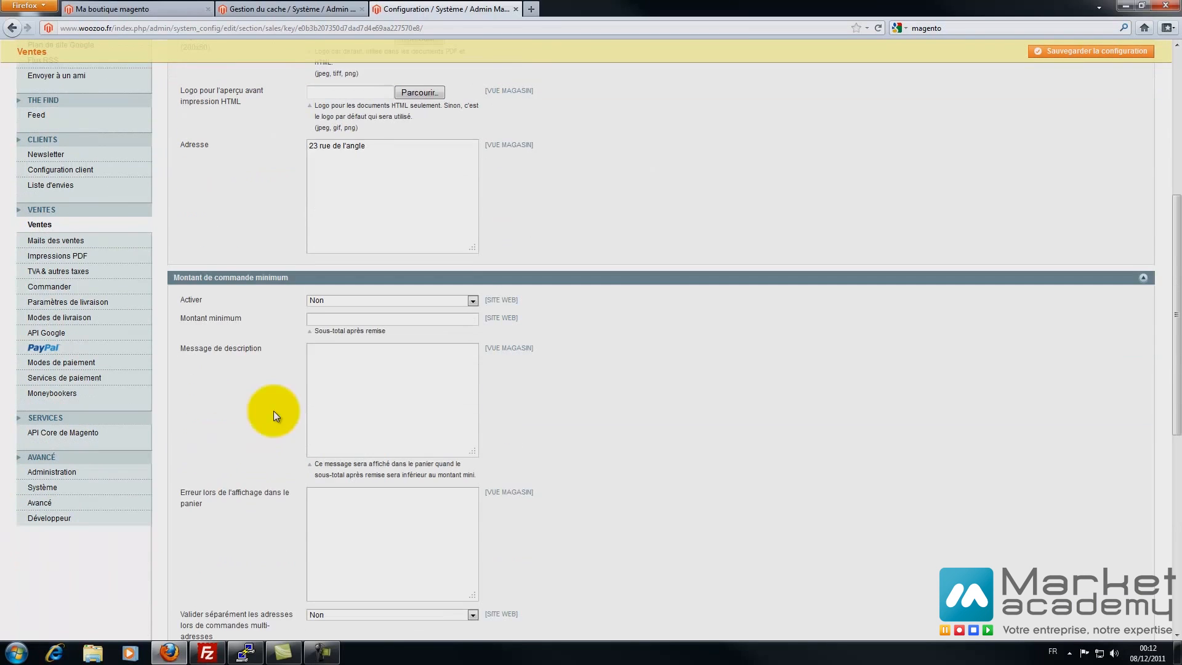
pyautogui.scroll(-3, 234, 350)
pyautogui.click(353, 161)
pyautogui.click(339, 171)
pyautogui.click(331, 180)
pyautogui.write('100')
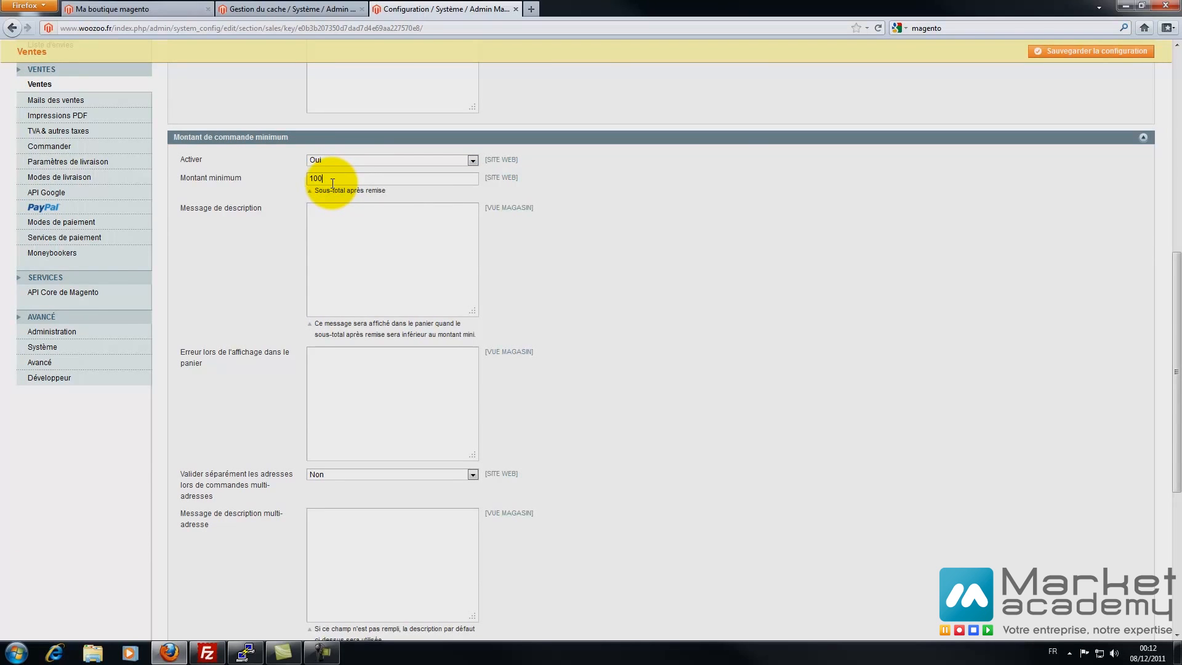
pyautogui.click(356, 245)
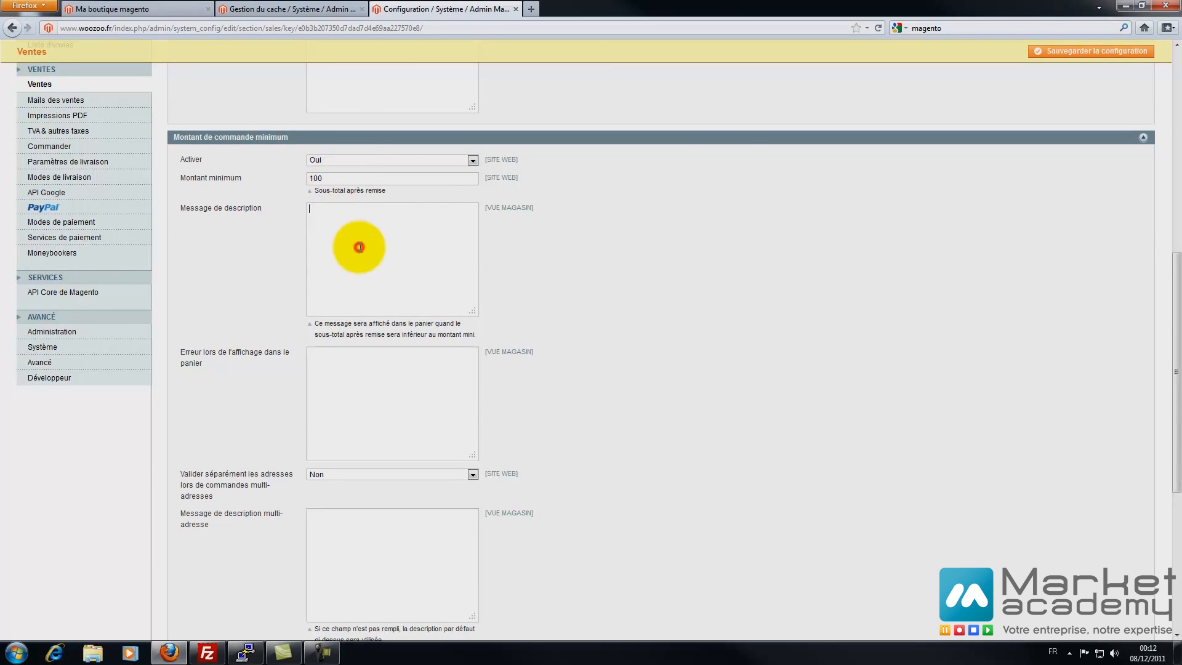
pyautogui.moveTo(332, 178); pyautogui.dragTo(246, 180)
pyautogui.press('Delete')
pyautogui.click(445, 161)
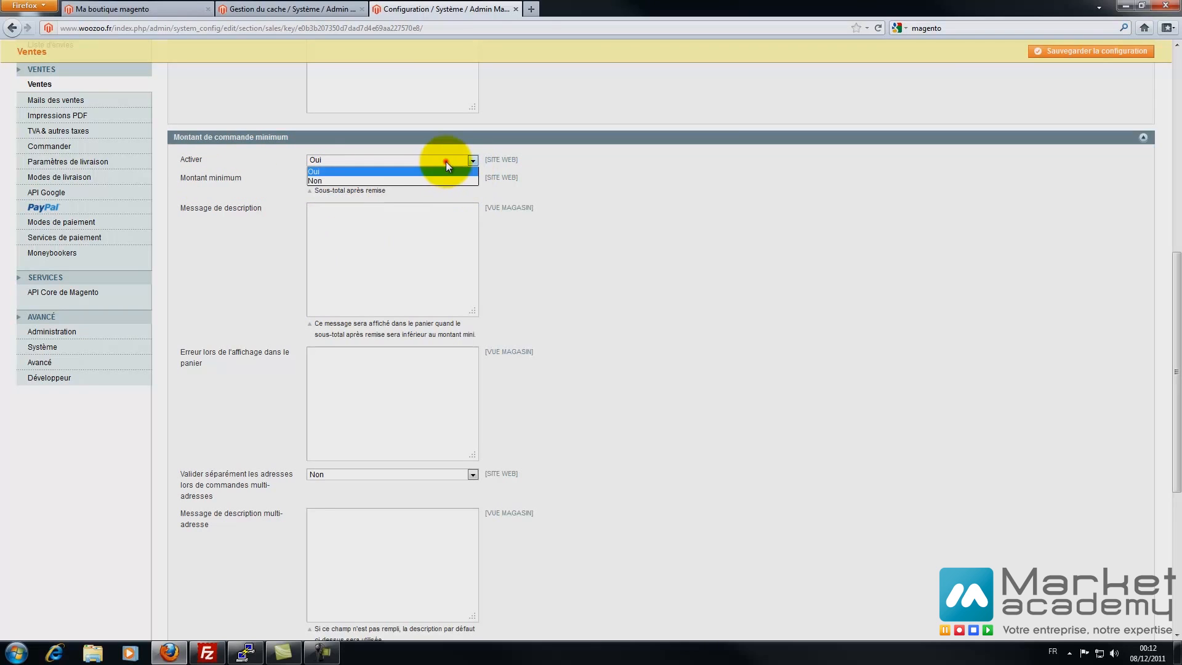
pyautogui.click(403, 182)
pyautogui.click(656, 282)
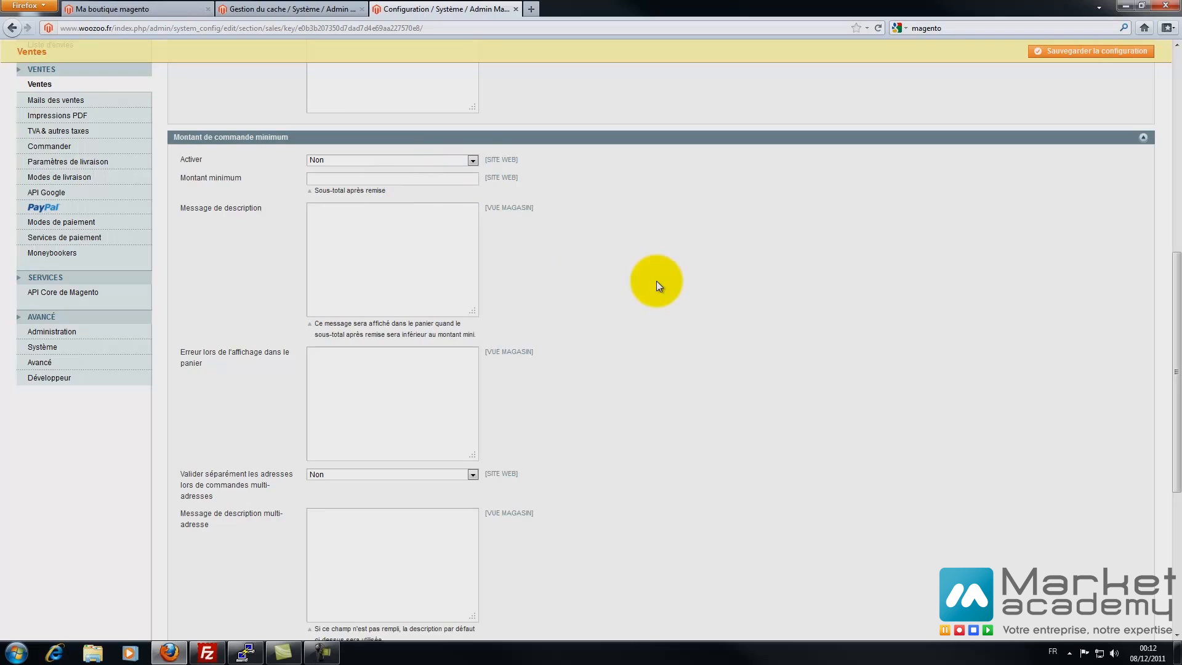
pyautogui.scroll(-2, 632, 314)
pyautogui.click(351, 299)
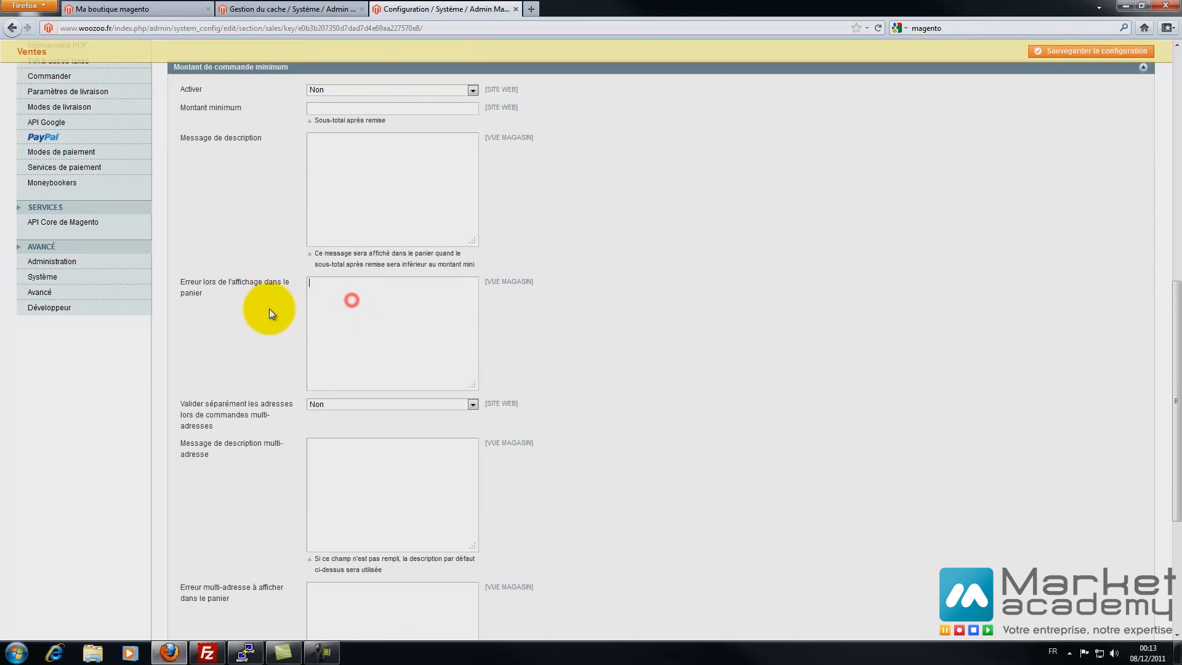
pyautogui.scroll(-2, 268, 308)
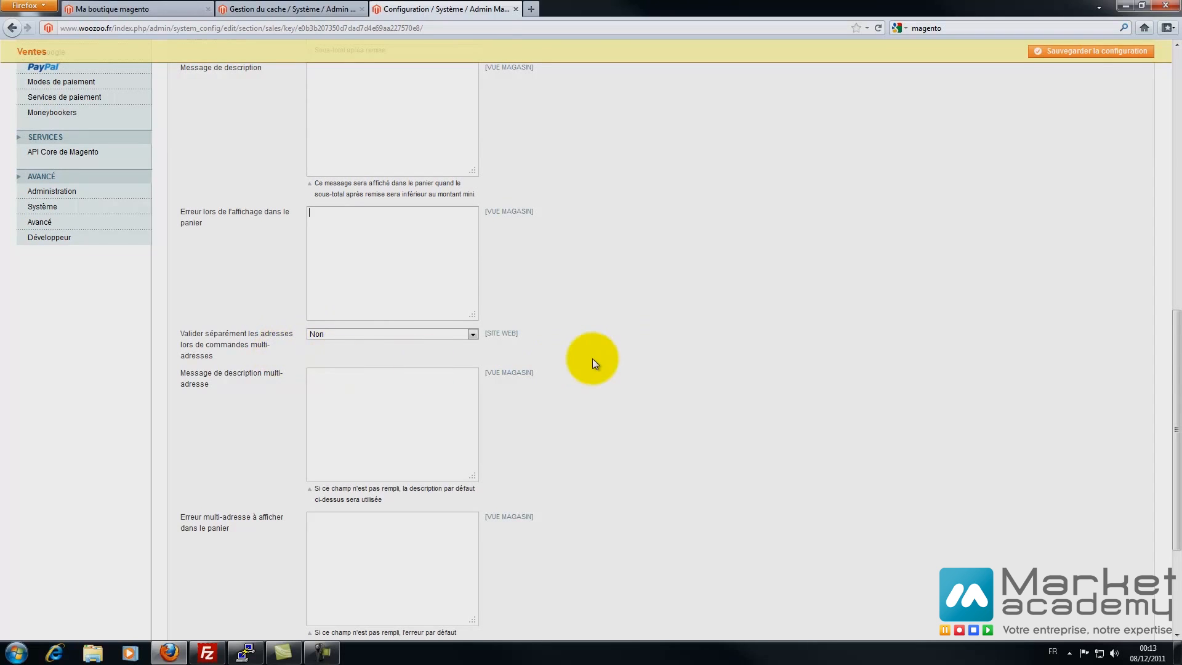
pyautogui.scroll(-4, 599, 356)
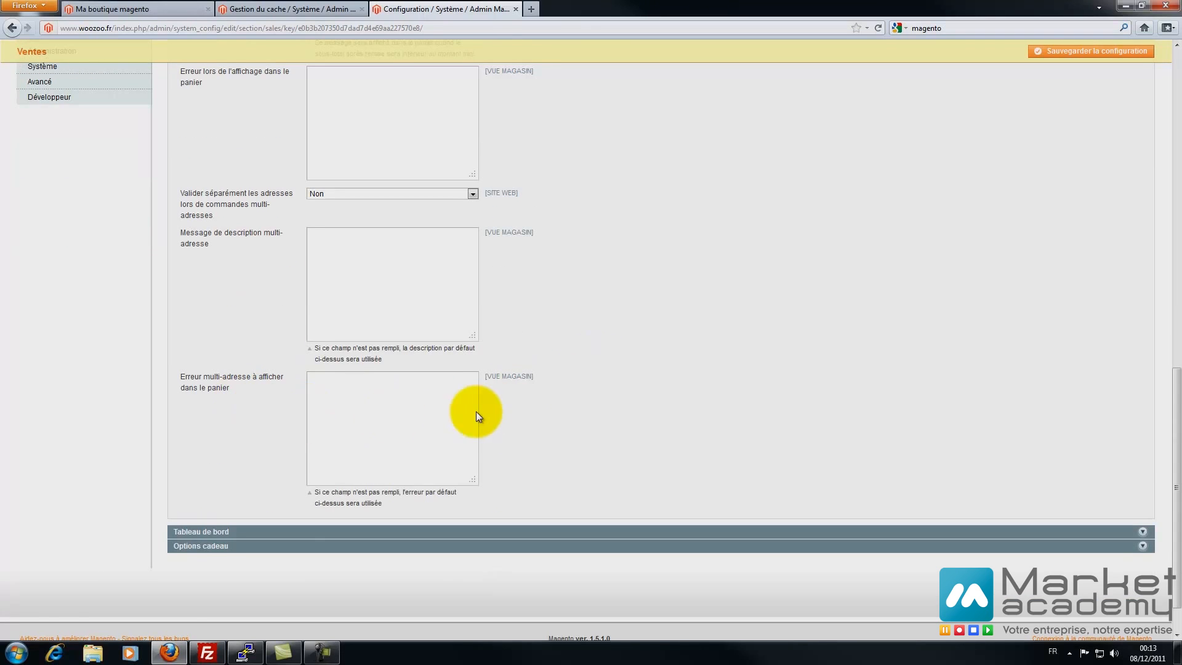
pyautogui.scroll(-2, 475, 411)
# - Check Tableau de bord's cumulative data (left Non) and show Options cadeau with both gift messages Non
pyautogui.click(215, 479)
pyautogui.scroll(-2, 184, 461)
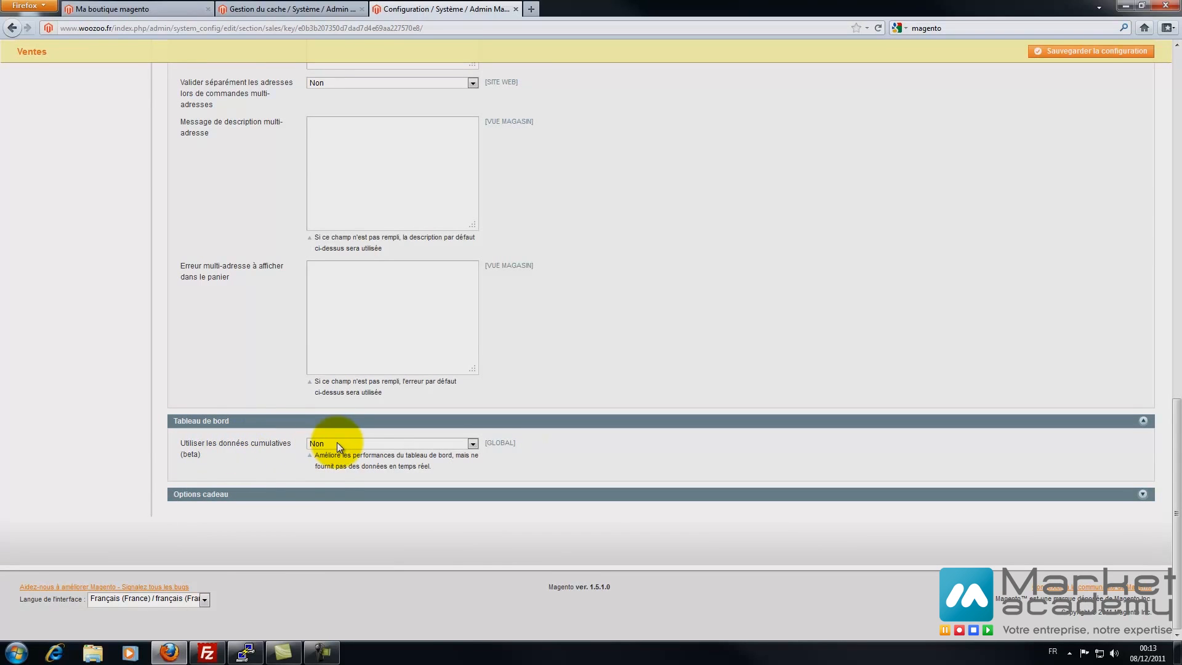
pyautogui.click(356, 445)
pyautogui.click(356, 444)
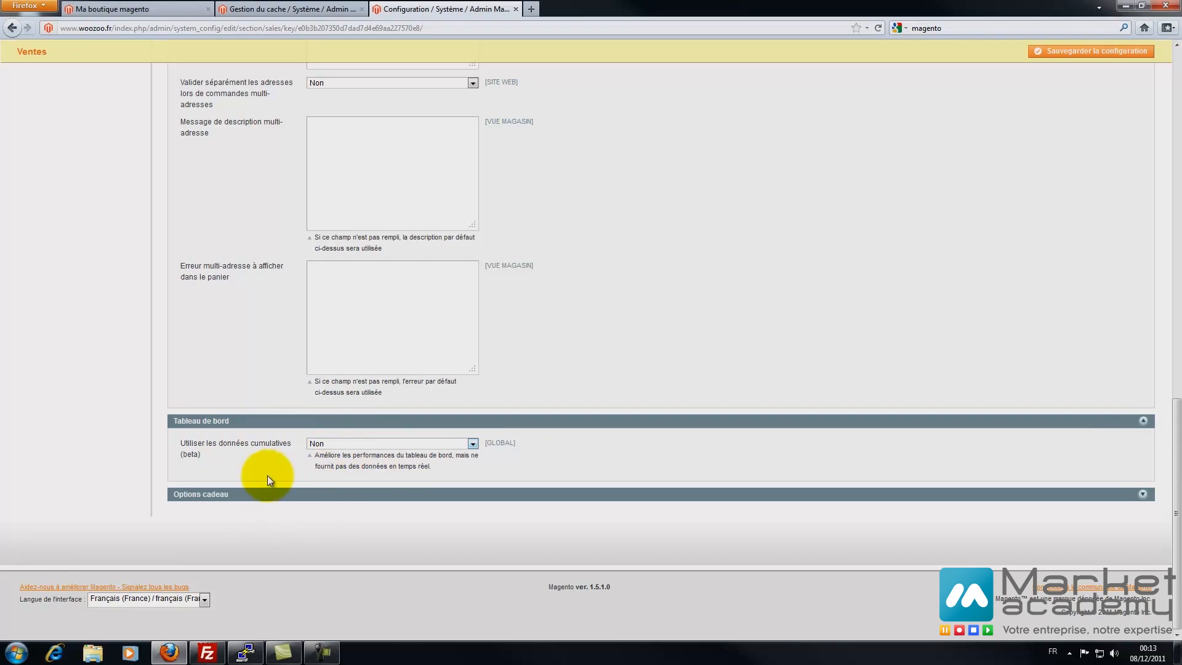
pyautogui.click(243, 494)
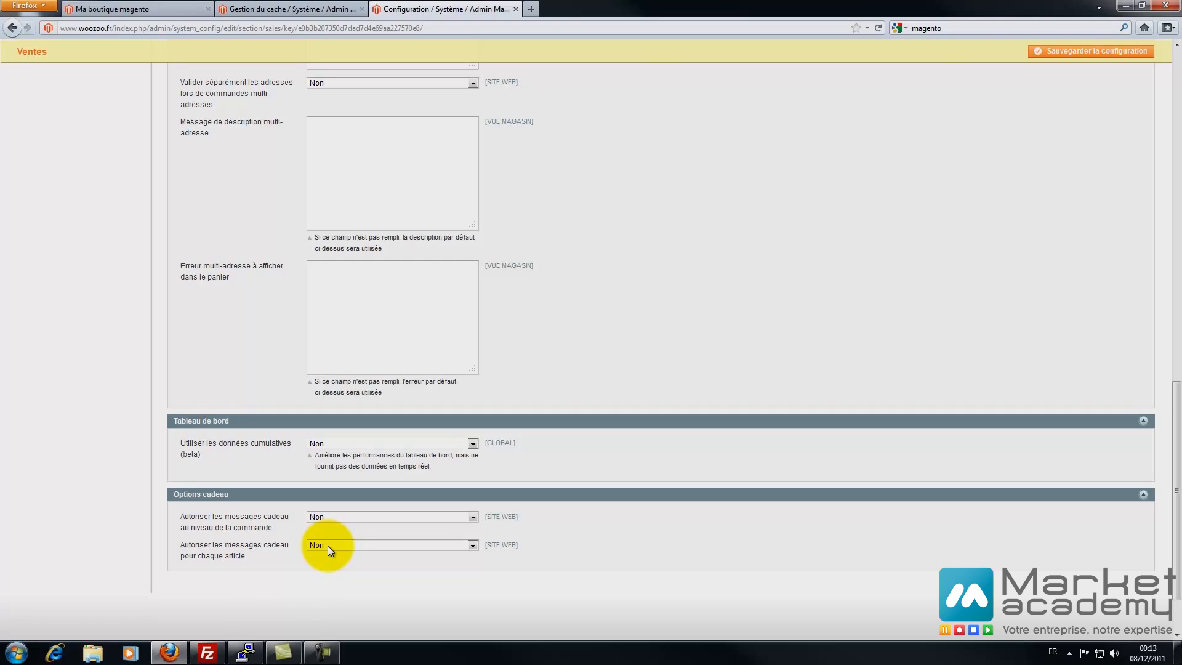
pyautogui.scroll(-2, 1128, 481)
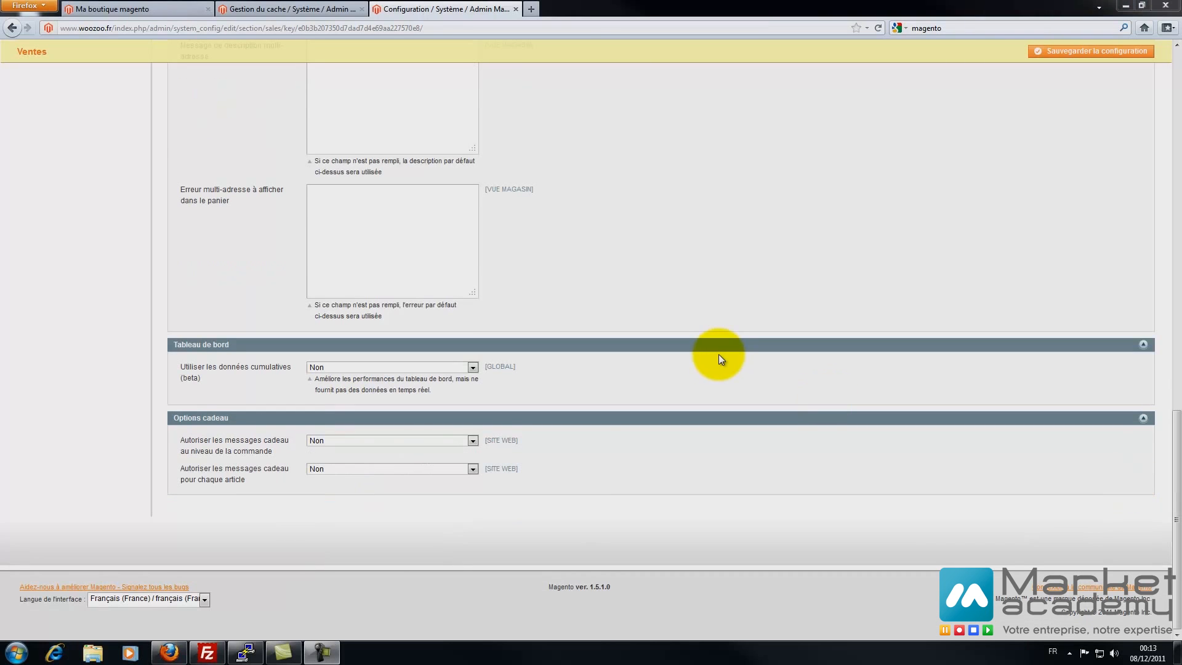
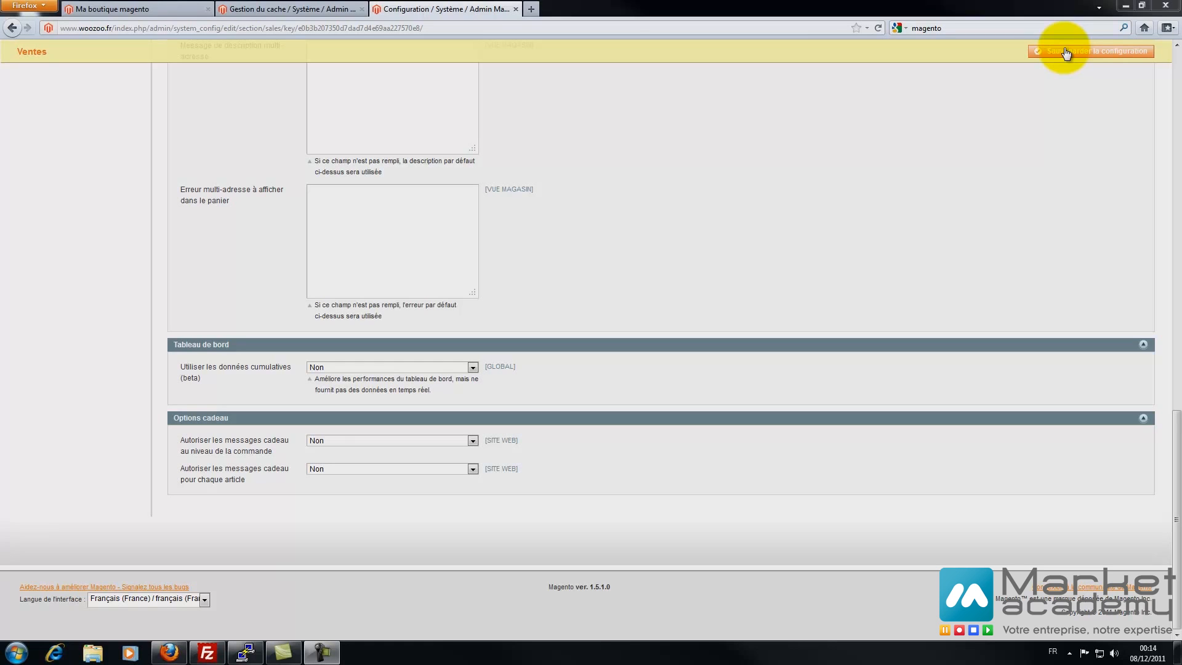
# - Save the Ventes configuration and go to the Mails des ventes settings
pyautogui.click(1066, 53)
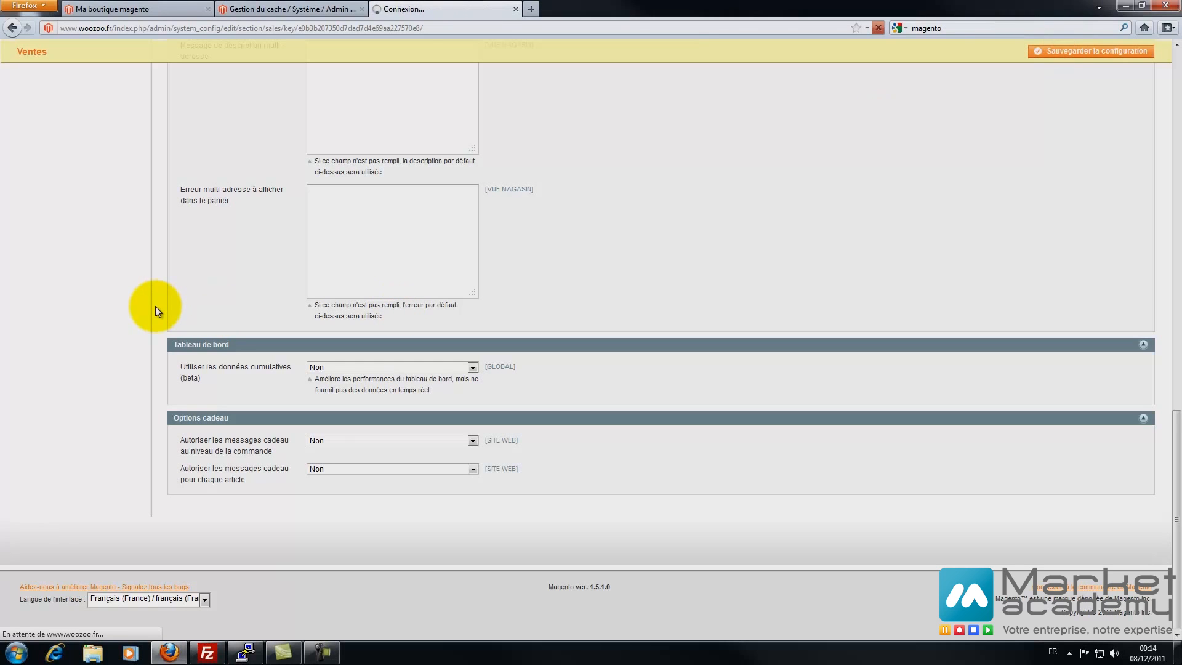
pyautogui.scroll(-5, 155, 317)
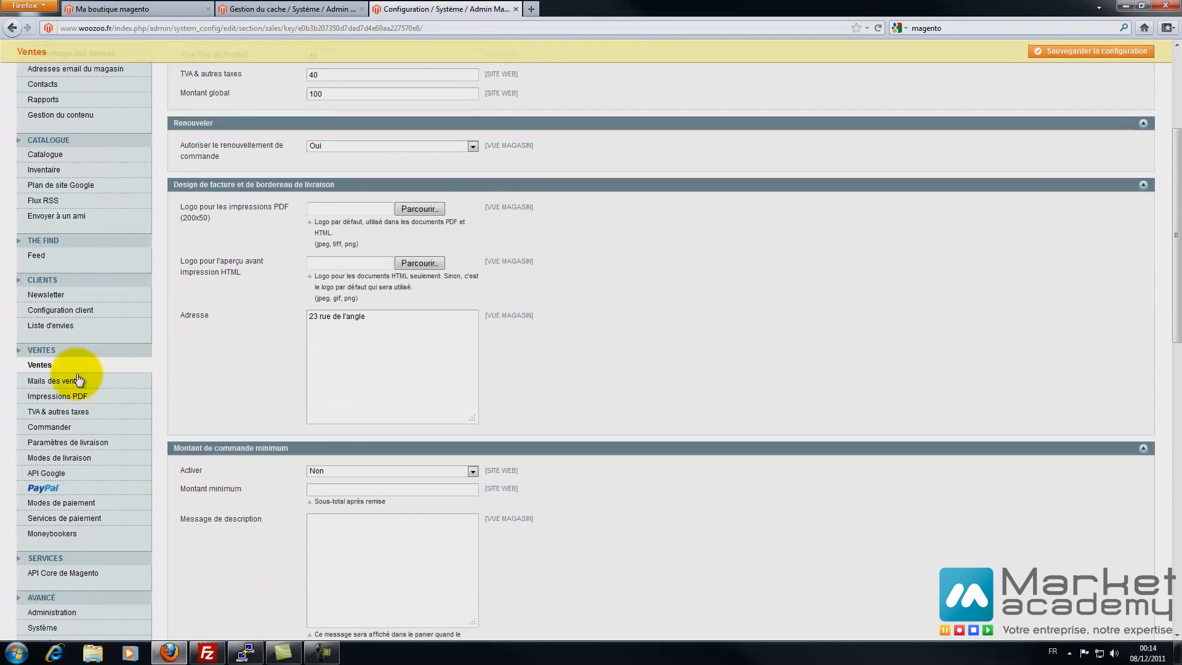
pyautogui.click(55, 385)
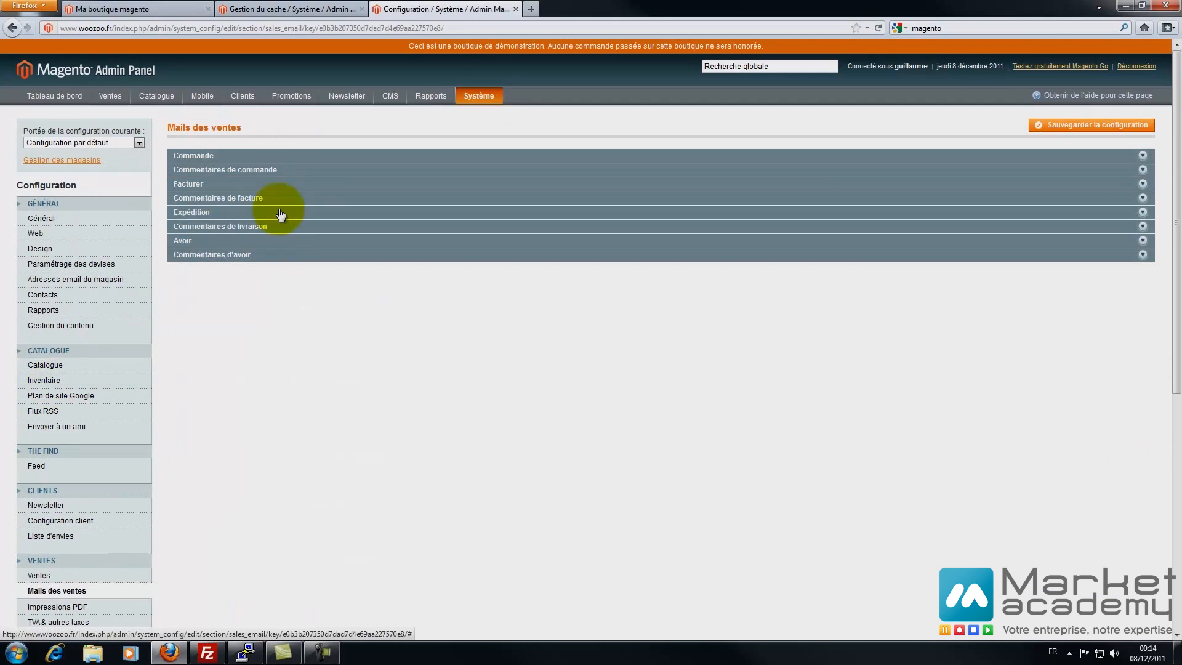
# - Enter the store's copy e-mail address in the Commande and Commentaires de commande copy fields
pyautogui.click(216, 155)
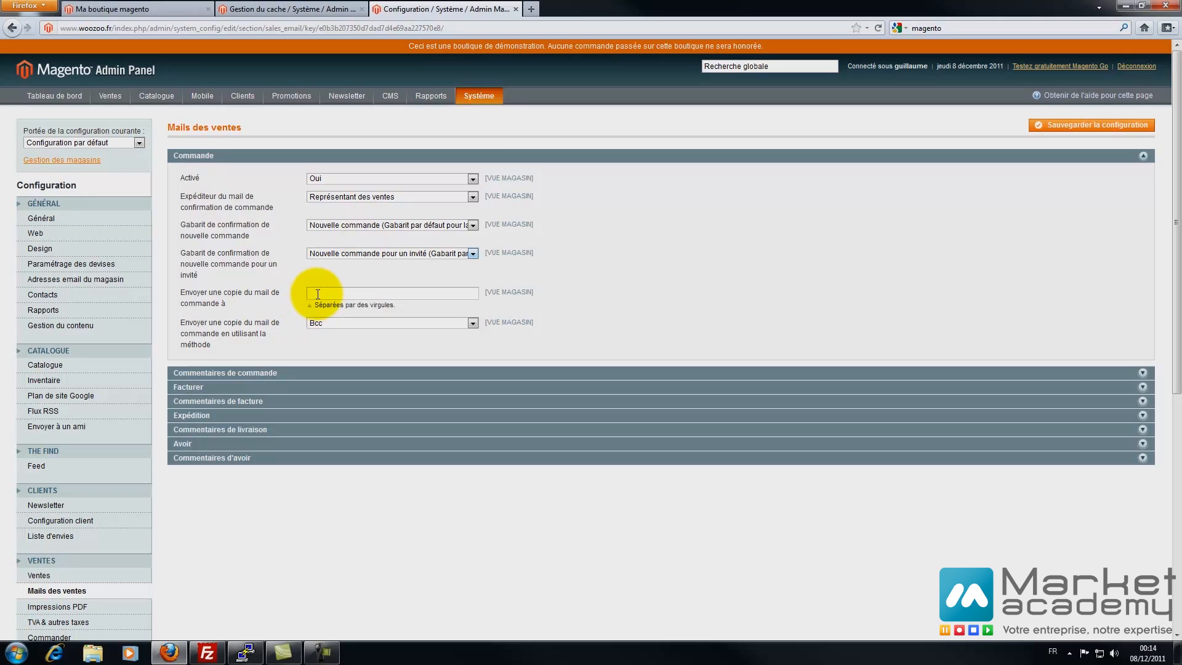
pyautogui.click(339, 292)
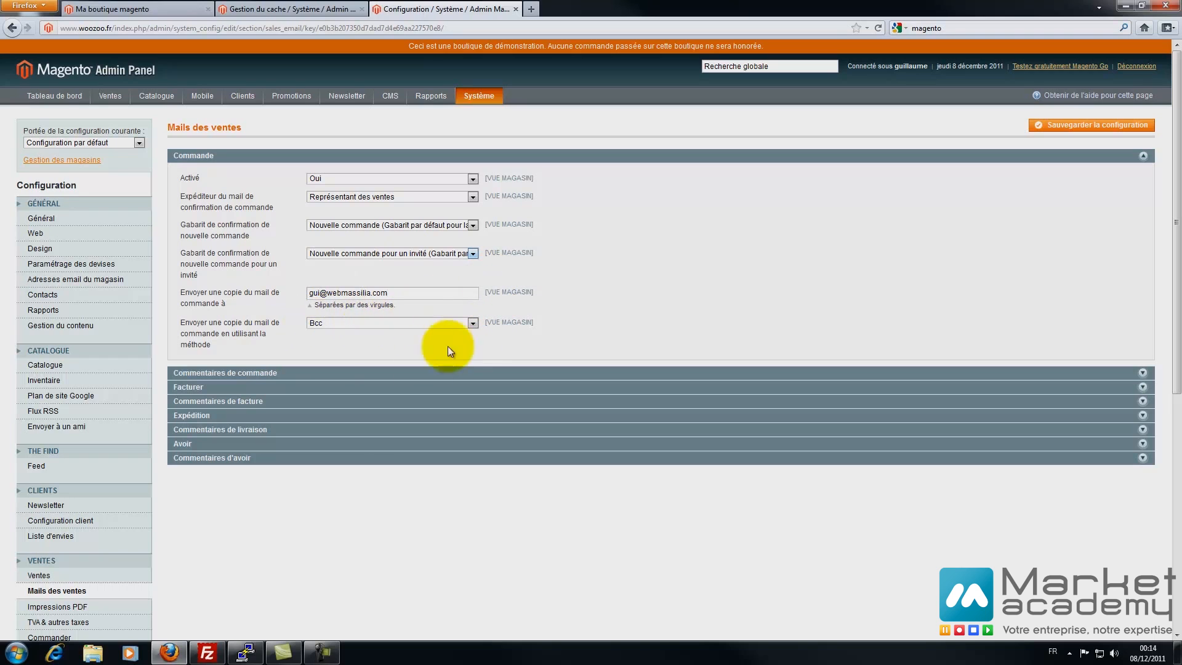
pyautogui.click(213, 373)
pyautogui.scroll(-4, 222, 393)
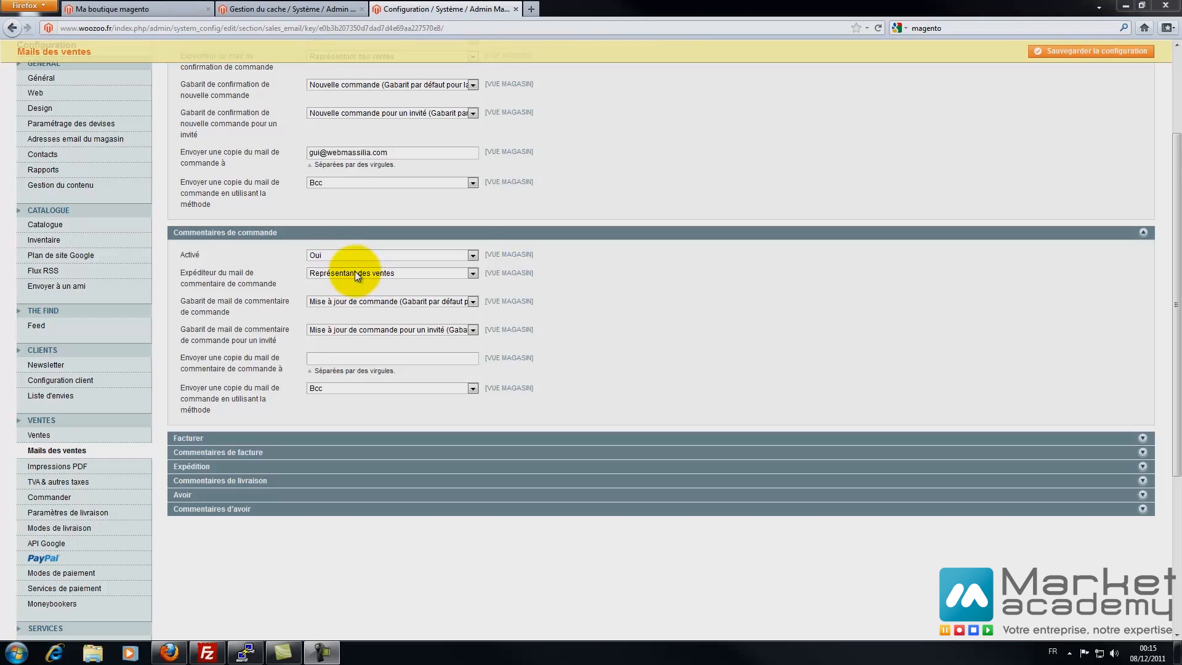
pyautogui.click(321, 353)
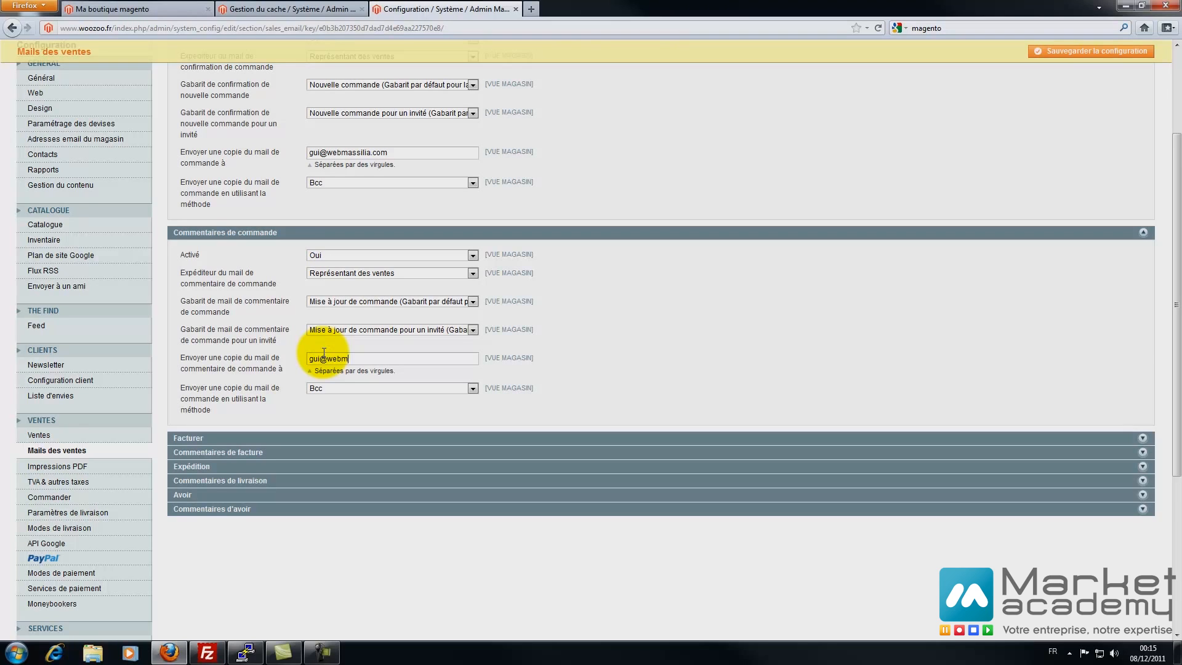
# - Keep invoice e-mails enabled (Oui) and paste the same copy address into the Facturer copy field
pyautogui.click(230, 439)
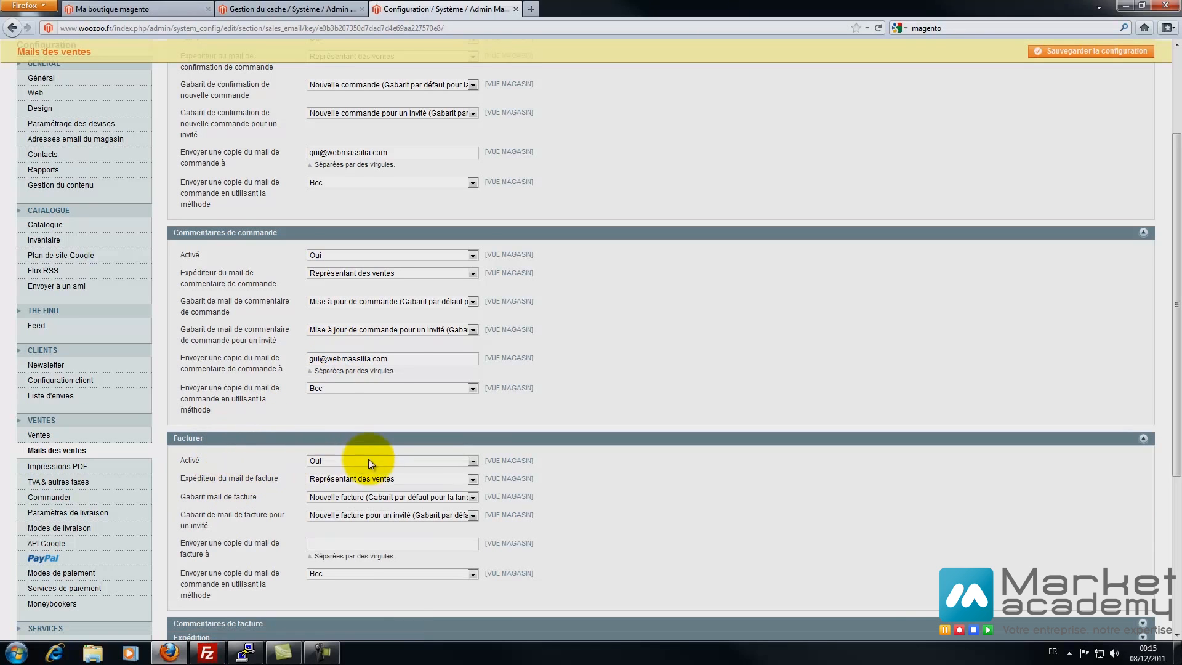
pyautogui.scroll(-2, 327, 461)
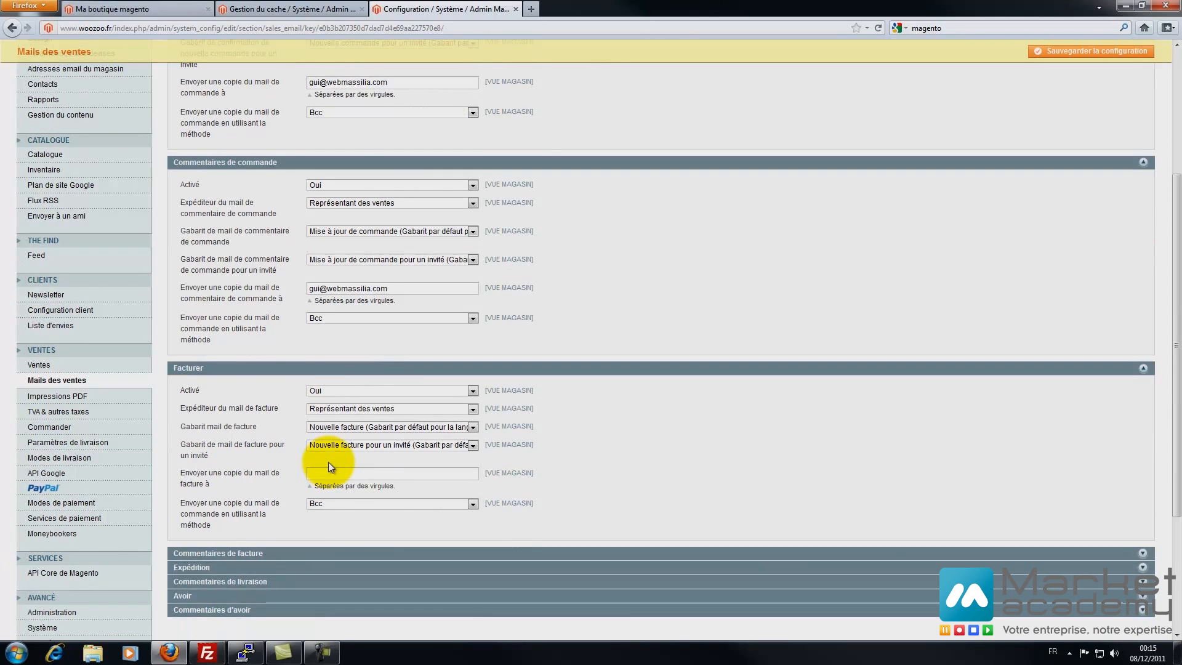
pyautogui.click(338, 390)
pyautogui.click(331, 401)
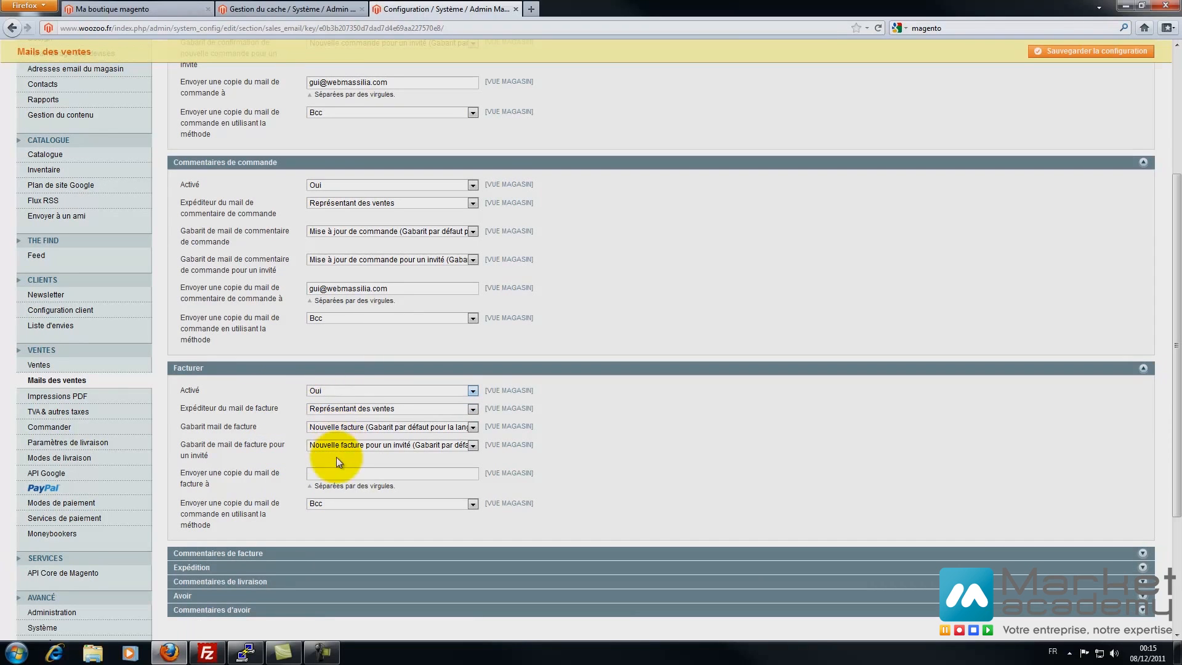
pyautogui.click(331, 474)
pyautogui.moveTo(405, 292); pyautogui.dragTo(184, 278)
pyautogui.hotkey('ctrl', 'c')
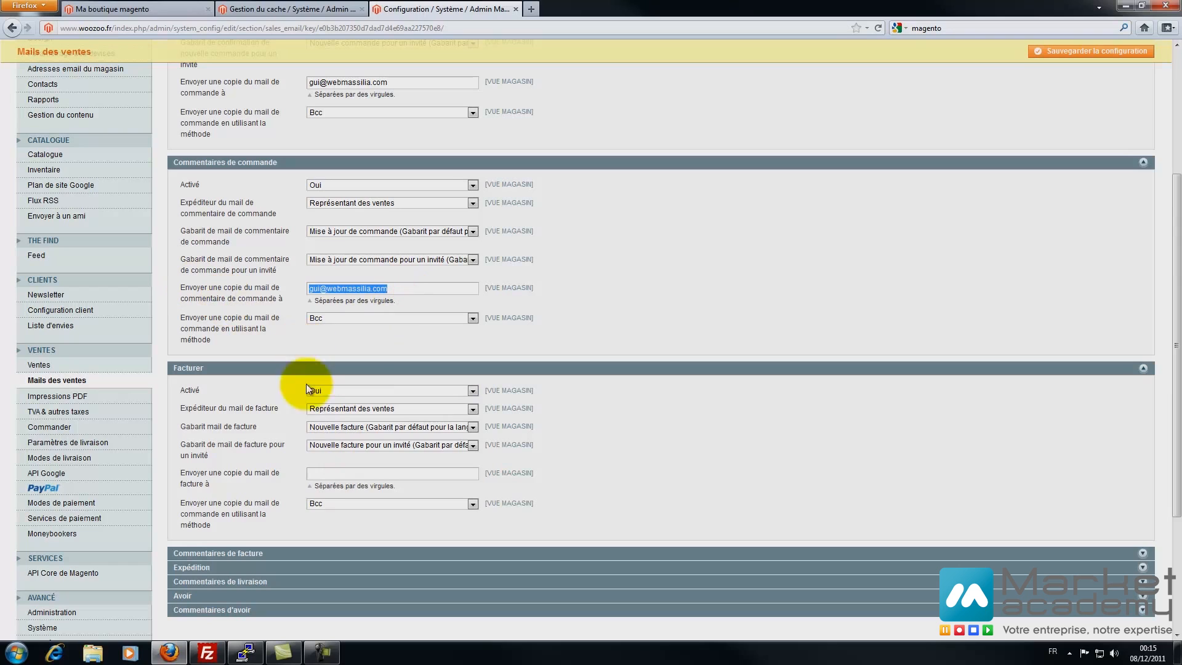
pyautogui.click(331, 475)
pyautogui.hotkey('ctrl', 'v')
pyautogui.scroll(-2, 220, 511)
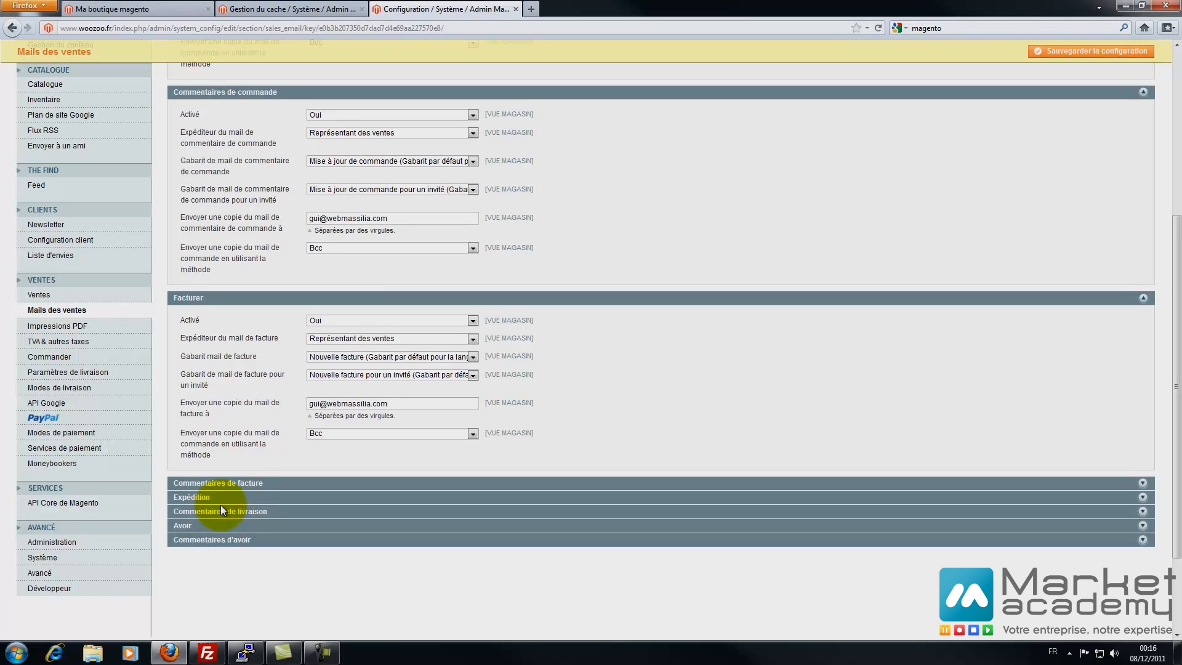
# - Paste the copy address into the Commentaires de facture, Expédition and Commentaires de livraison copy fields
pyautogui.click(248, 484)
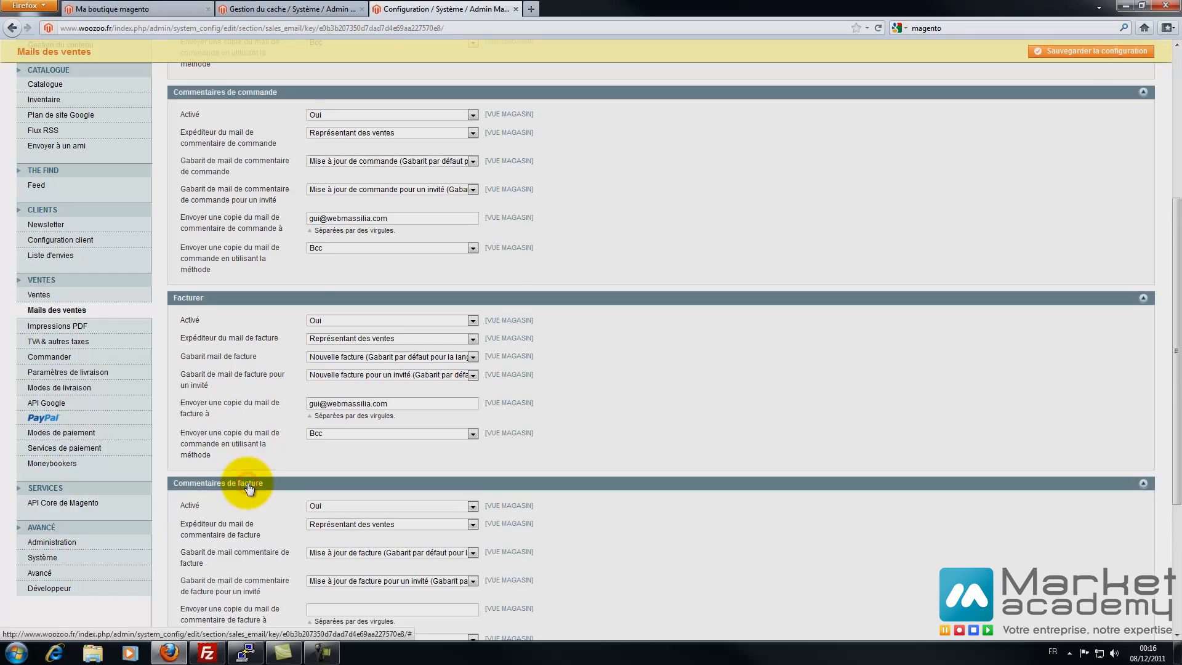
pyautogui.scroll(-5, 320, 382)
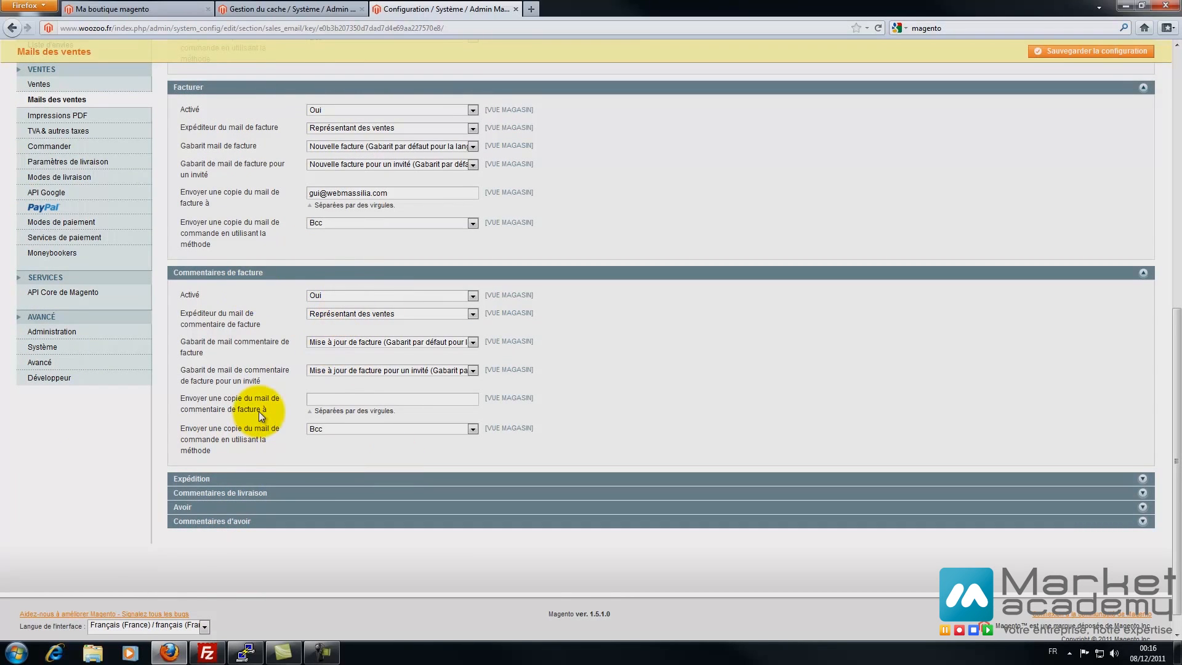
pyautogui.rightClick(336, 400)
pyautogui.click(362, 455)
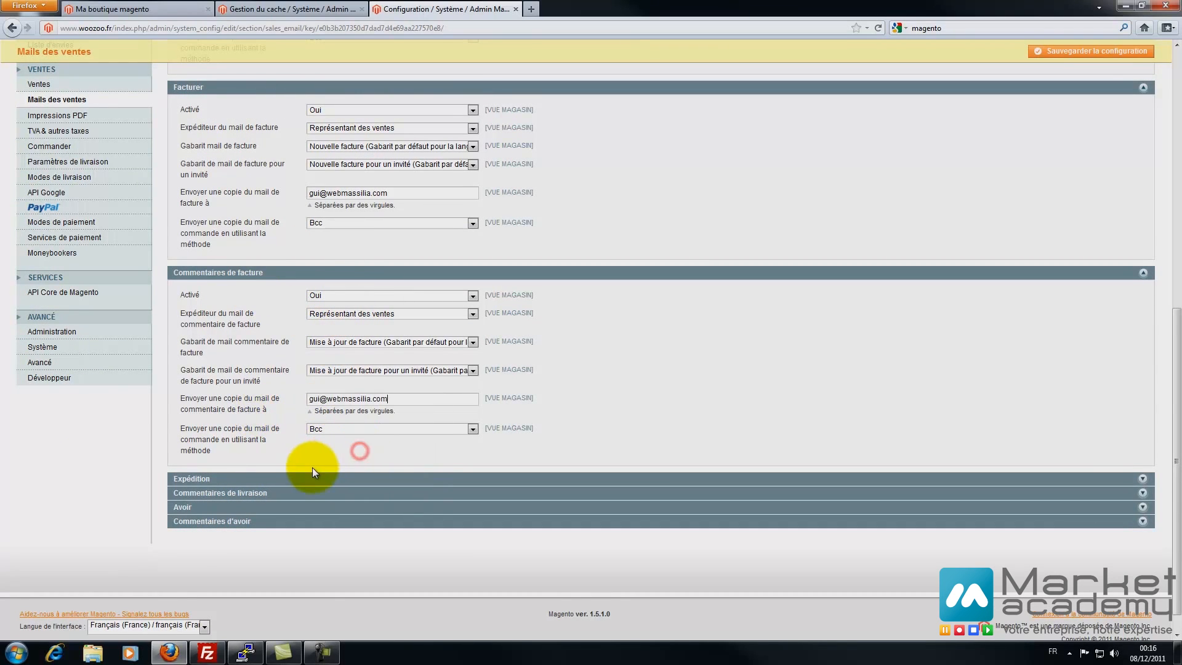
pyautogui.click(275, 479)
pyautogui.scroll(-5, 327, 432)
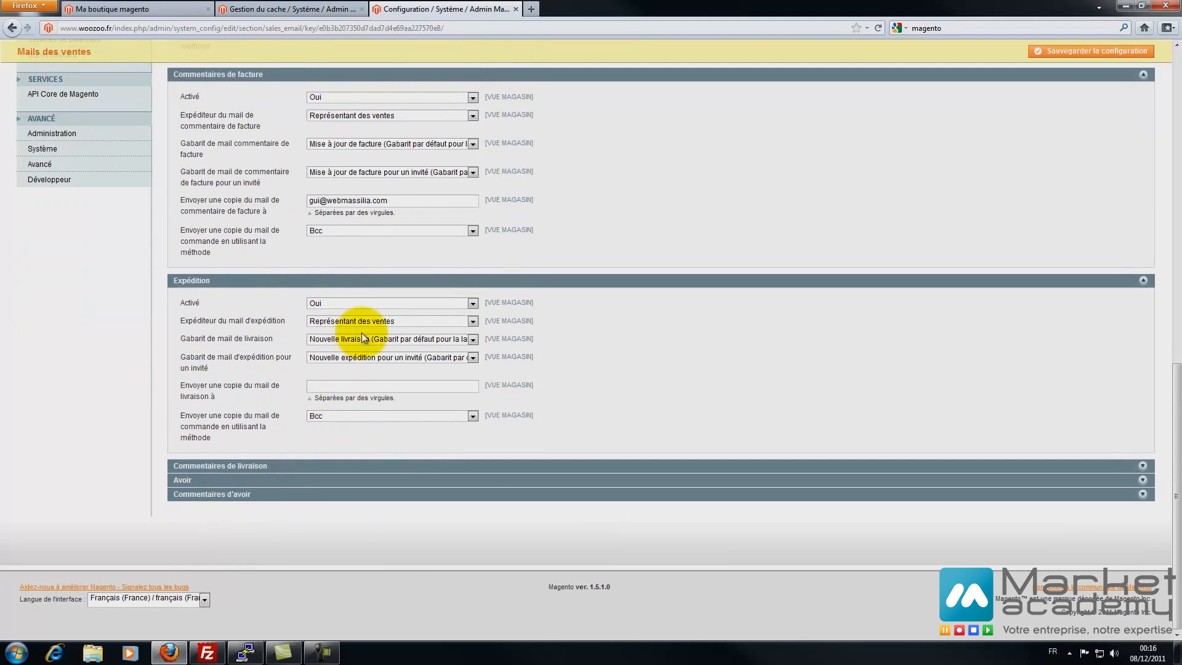
pyautogui.rightClick(346, 386)
pyautogui.click(378, 437)
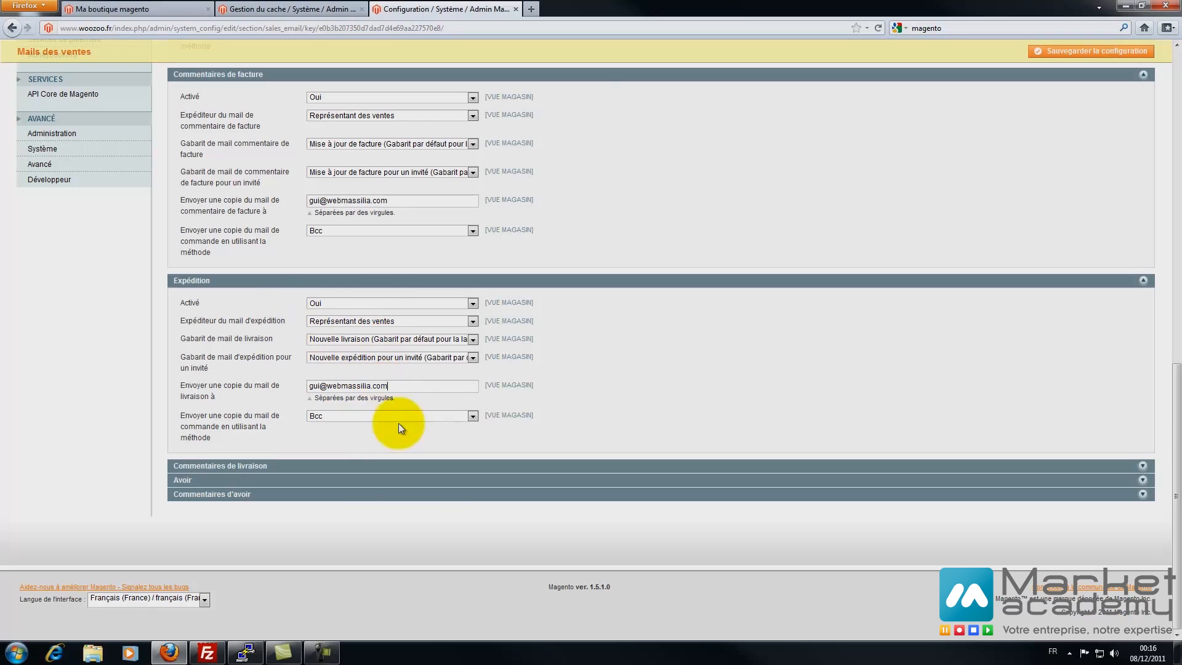
pyautogui.click(246, 466)
pyautogui.scroll(-4, 211, 475)
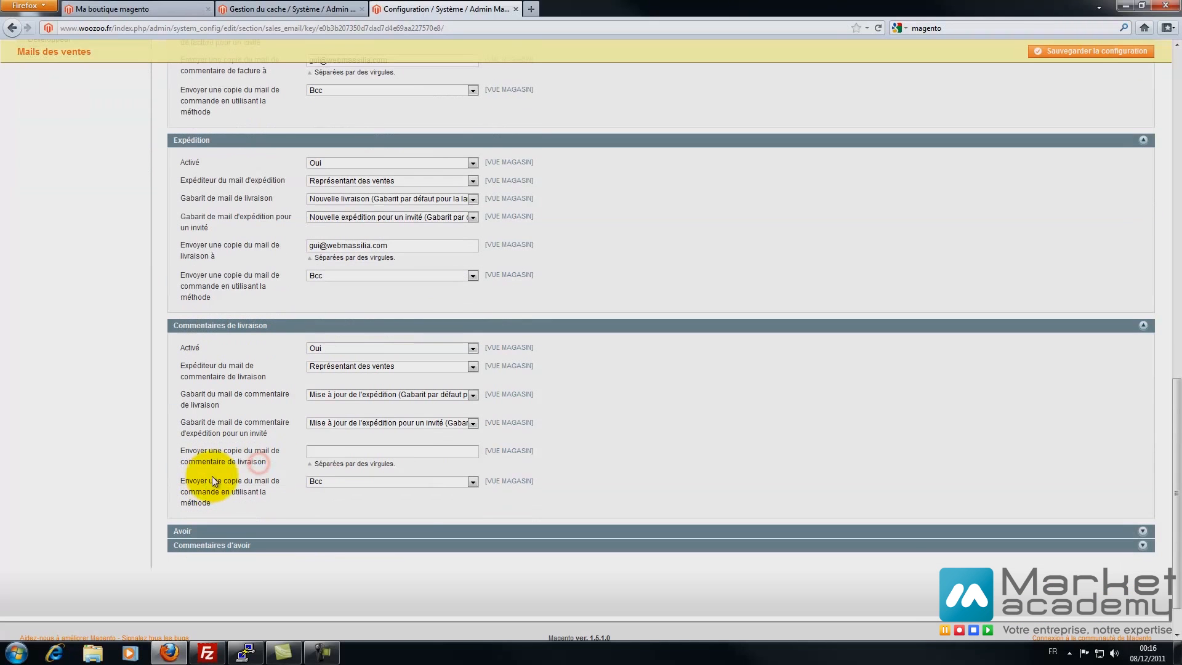
pyautogui.rightClick(326, 451)
pyautogui.click(355, 504)
# - Paste the copy address into the Avoir and Commentaires d'avoir copy fields and save
pyautogui.click(280, 532)
pyautogui.scroll(-2, 280, 536)
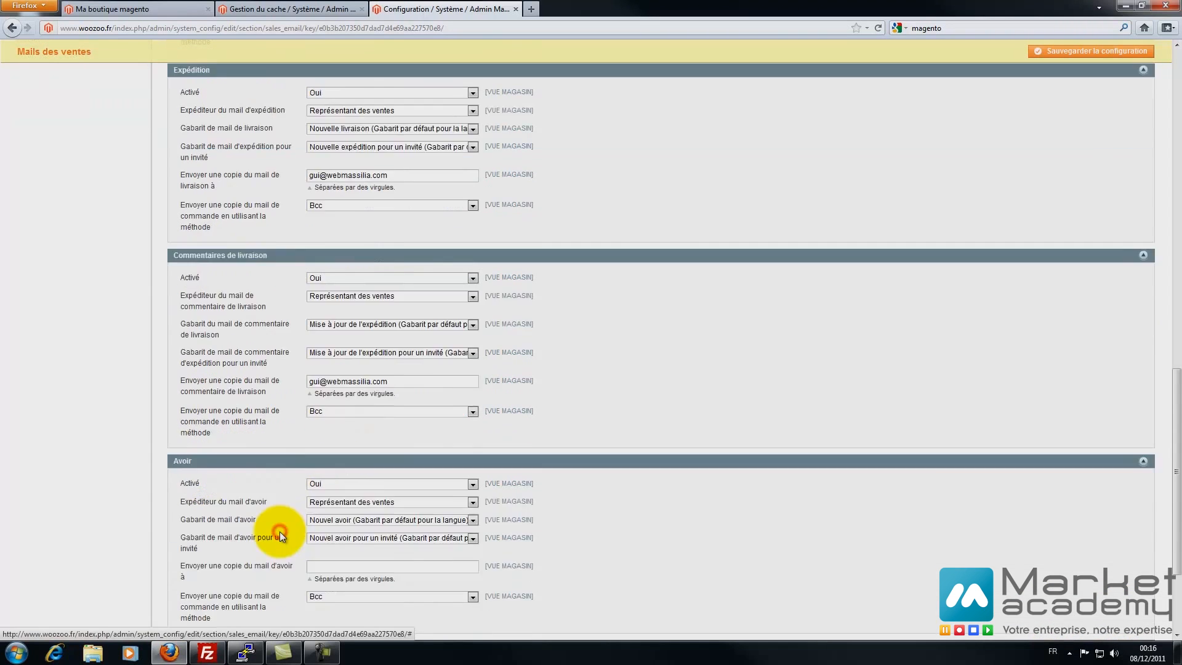
pyautogui.scroll(-3, 280, 536)
pyautogui.rightClick(323, 425)
pyautogui.click(342, 477)
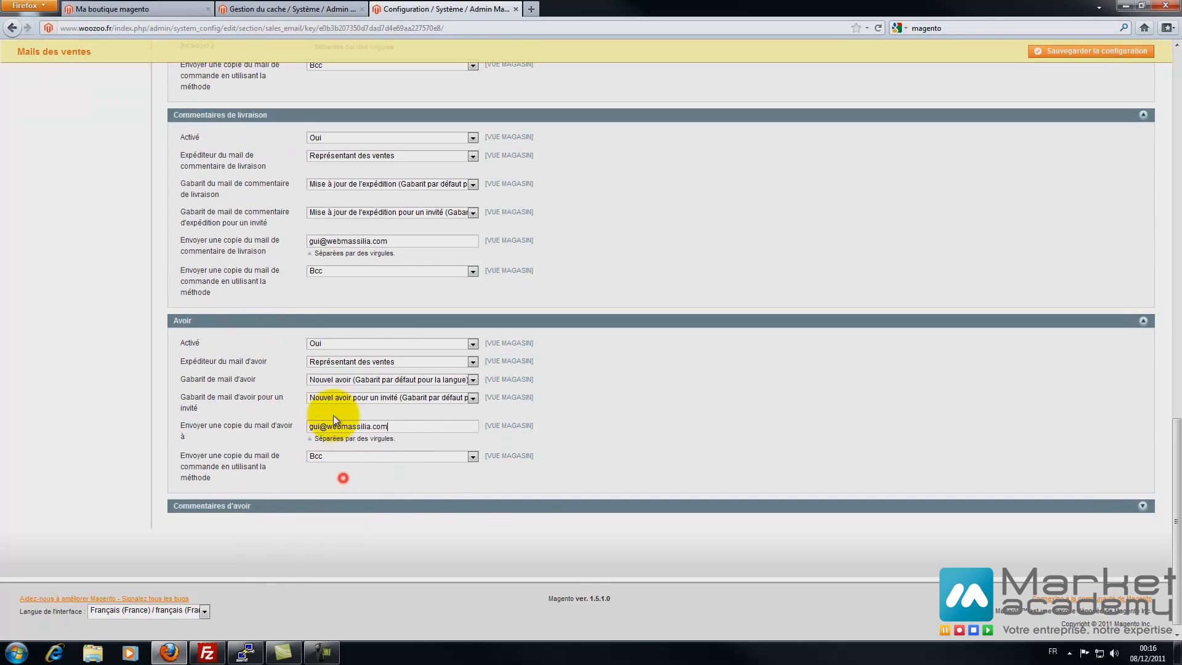
pyautogui.click(226, 501)
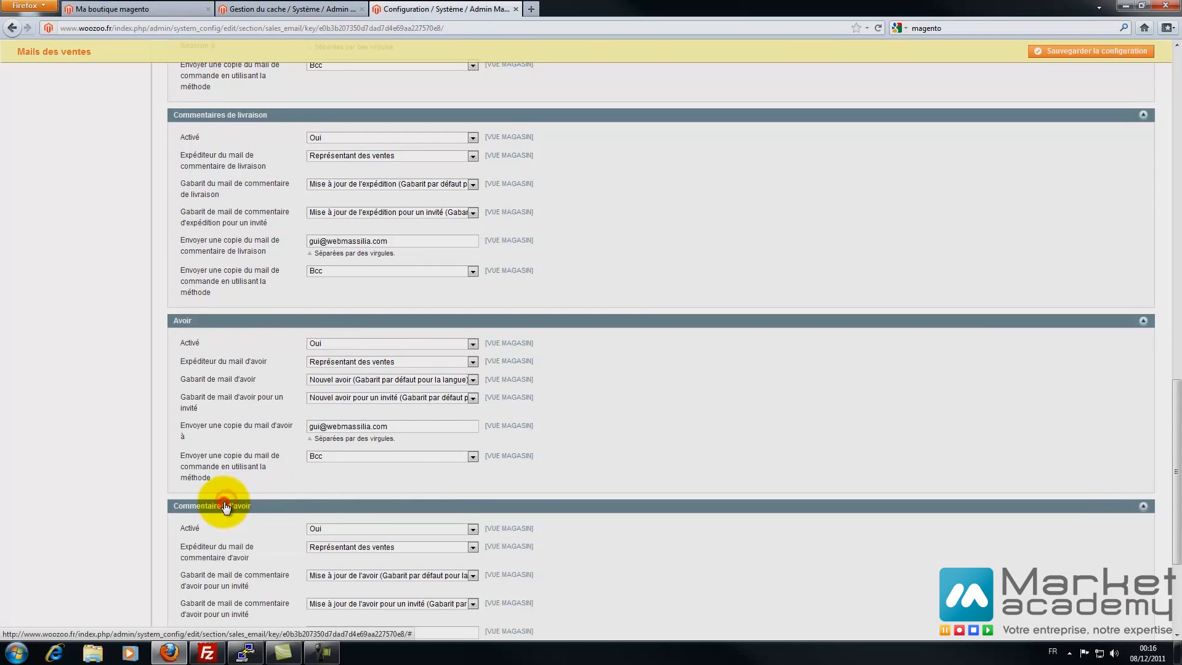
pyautogui.scroll(-3, 226, 501)
pyautogui.rightClick(338, 429)
pyautogui.click(372, 479)
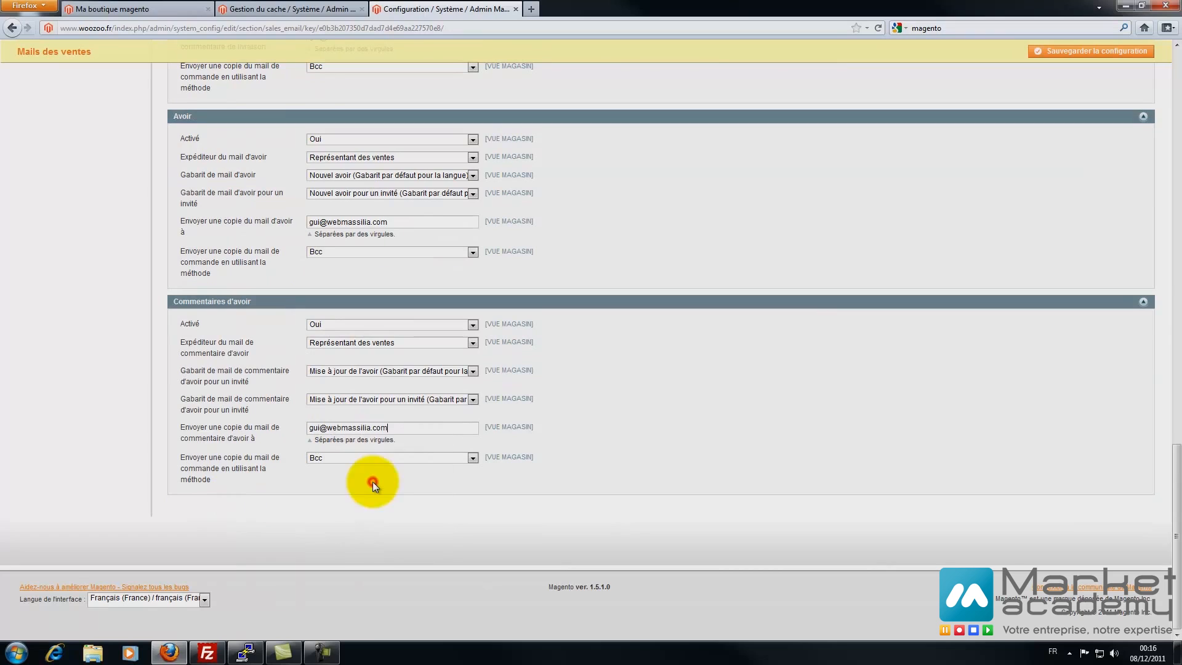
pyautogui.click(1069, 62)
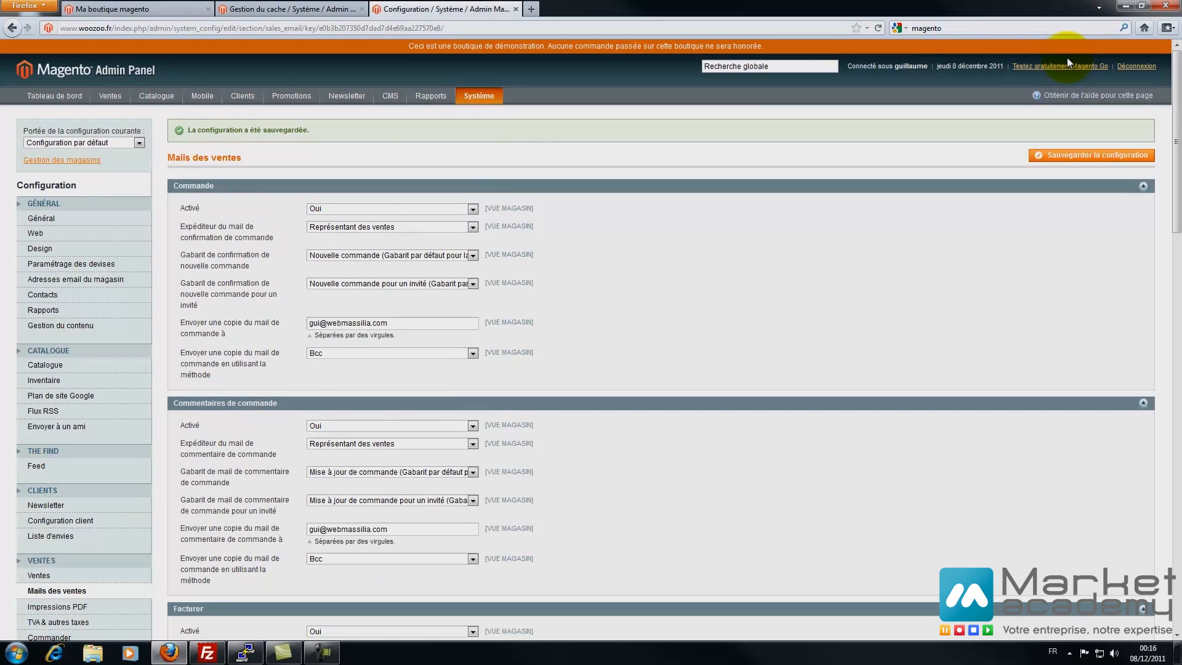
pyautogui.scroll(-15, 618, 477)
# - Review the Facturer, Expédition and Avoir PDF printout settings
pyautogui.scroll(5, 618, 478)
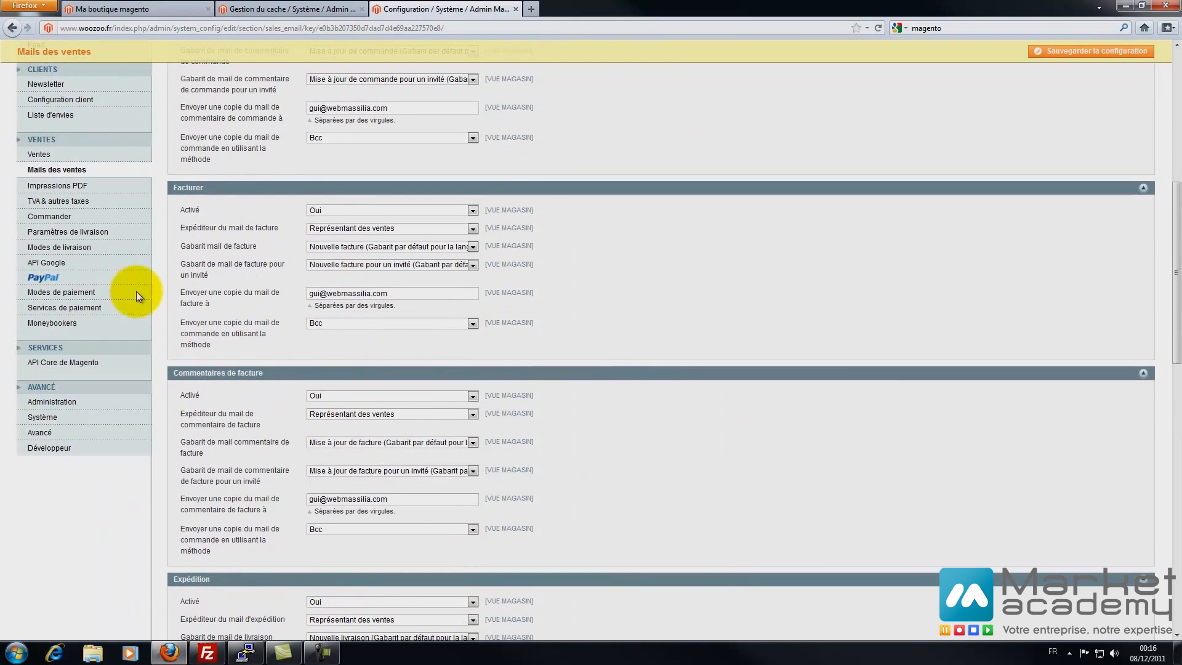
pyautogui.click(66, 191)
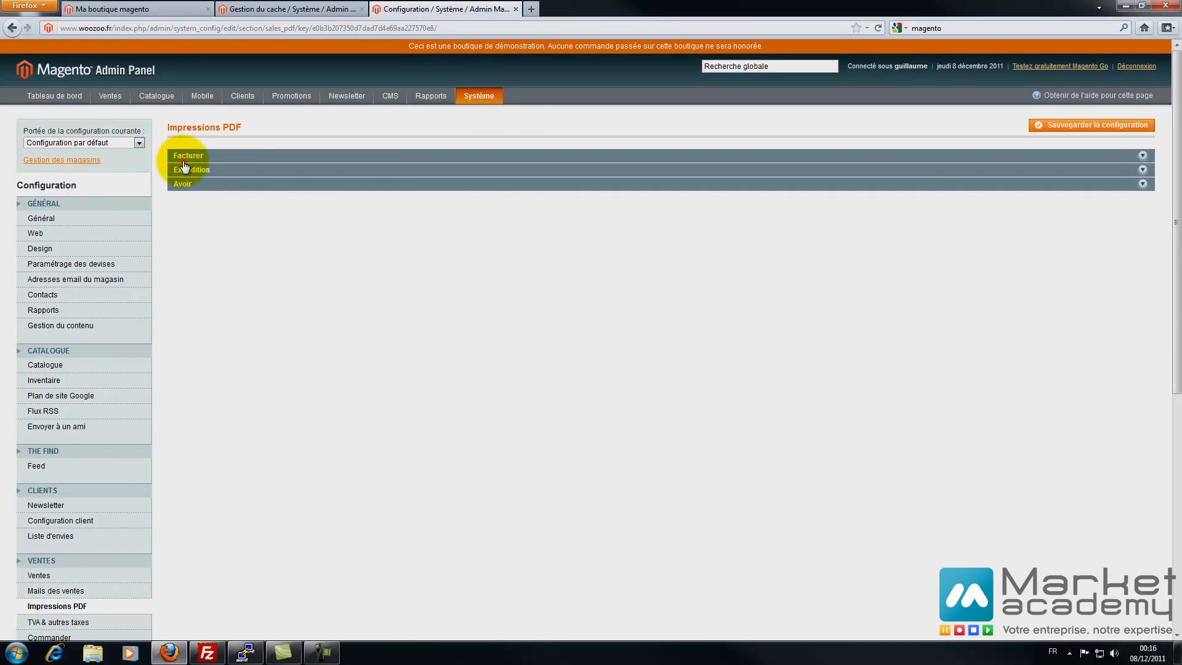
pyautogui.click(184, 157)
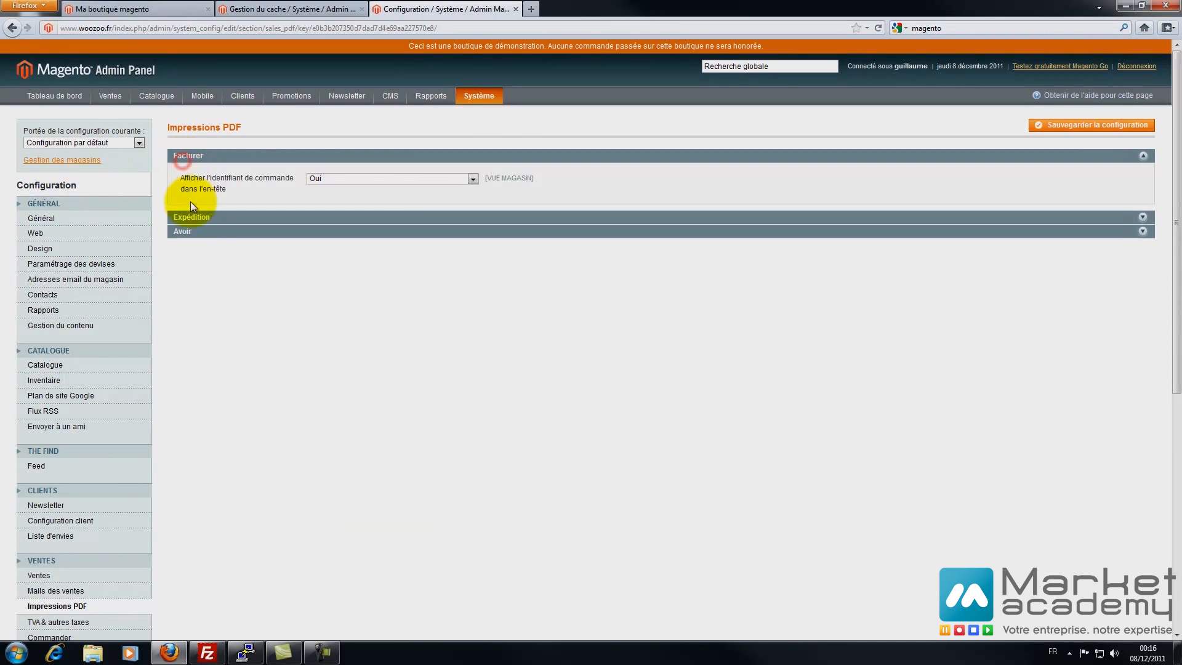
pyautogui.click(184, 217)
pyautogui.click(187, 278)
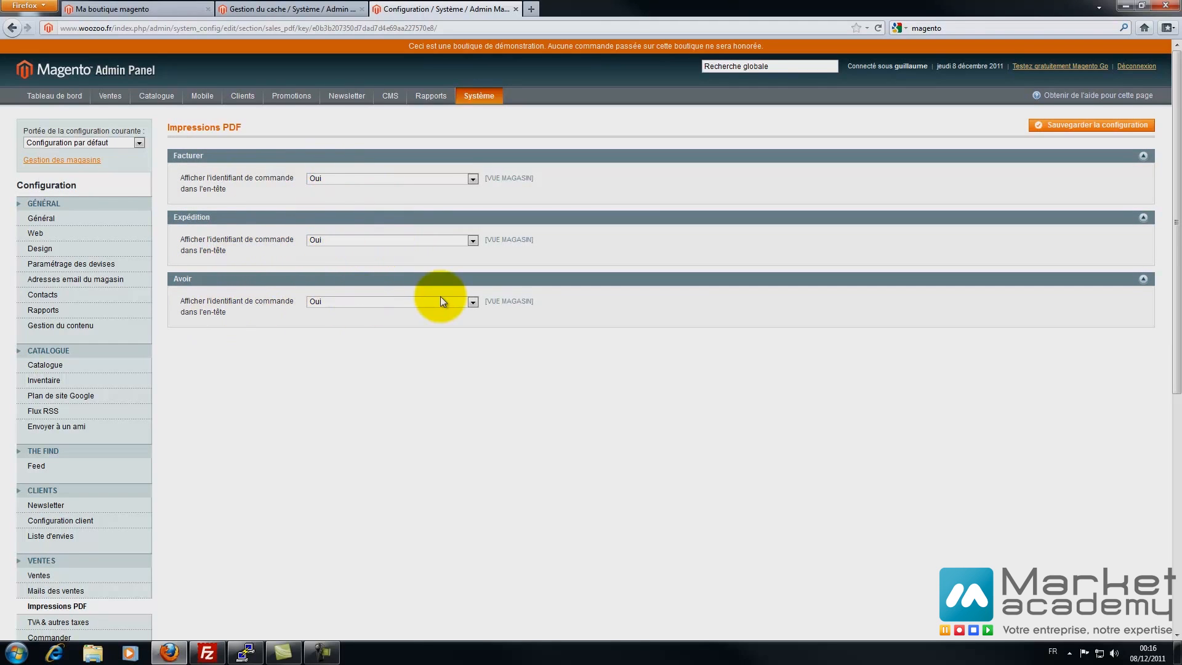
pyautogui.scroll(-10, 351, 390)
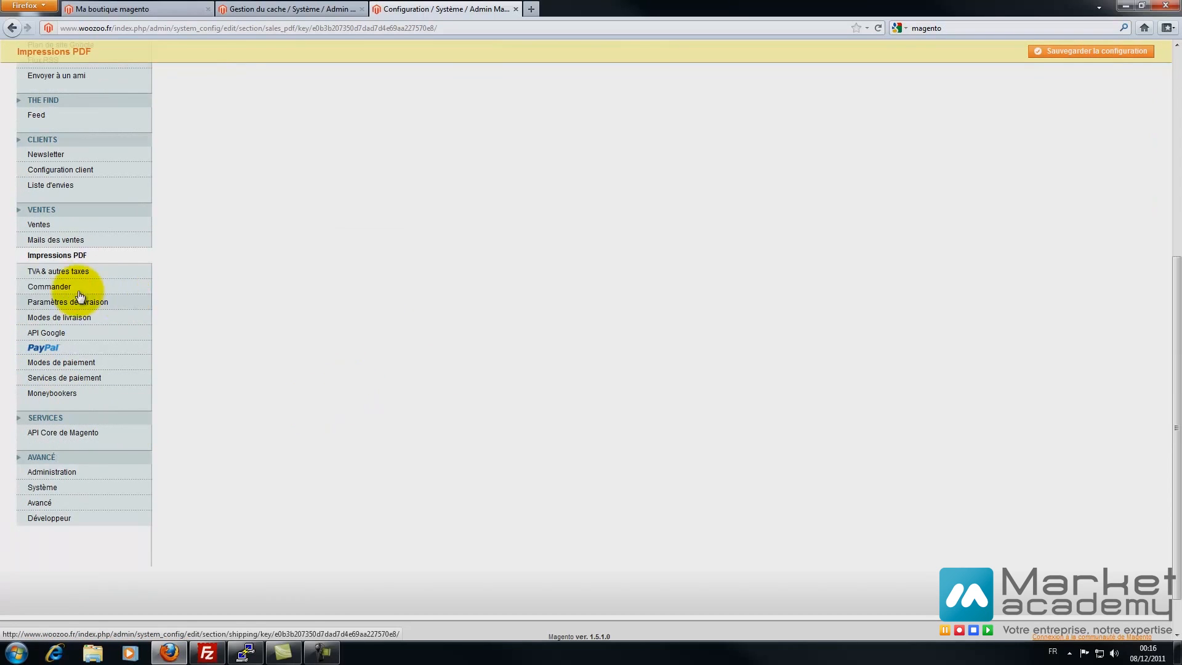
# - Open the TVA & autres taxes settings and the product tax classes list
pyautogui.click(58, 272)
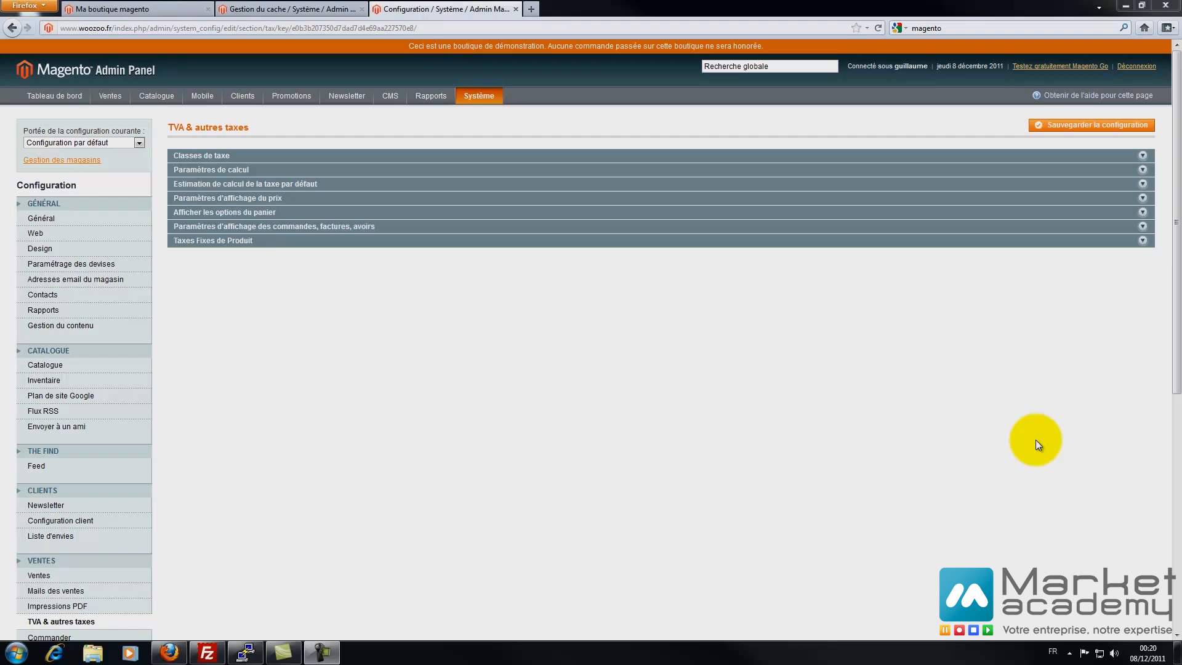
pyautogui.moveTo(113, 93)
pyautogui.moveTo(148, 248)
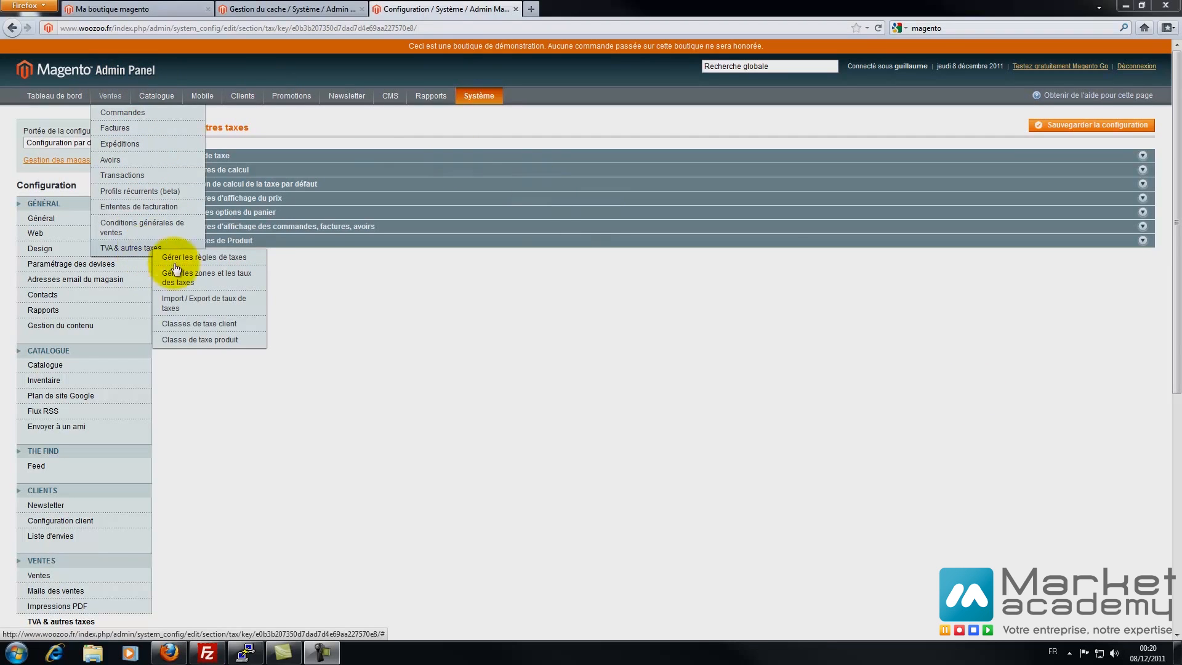
pyautogui.click(210, 340)
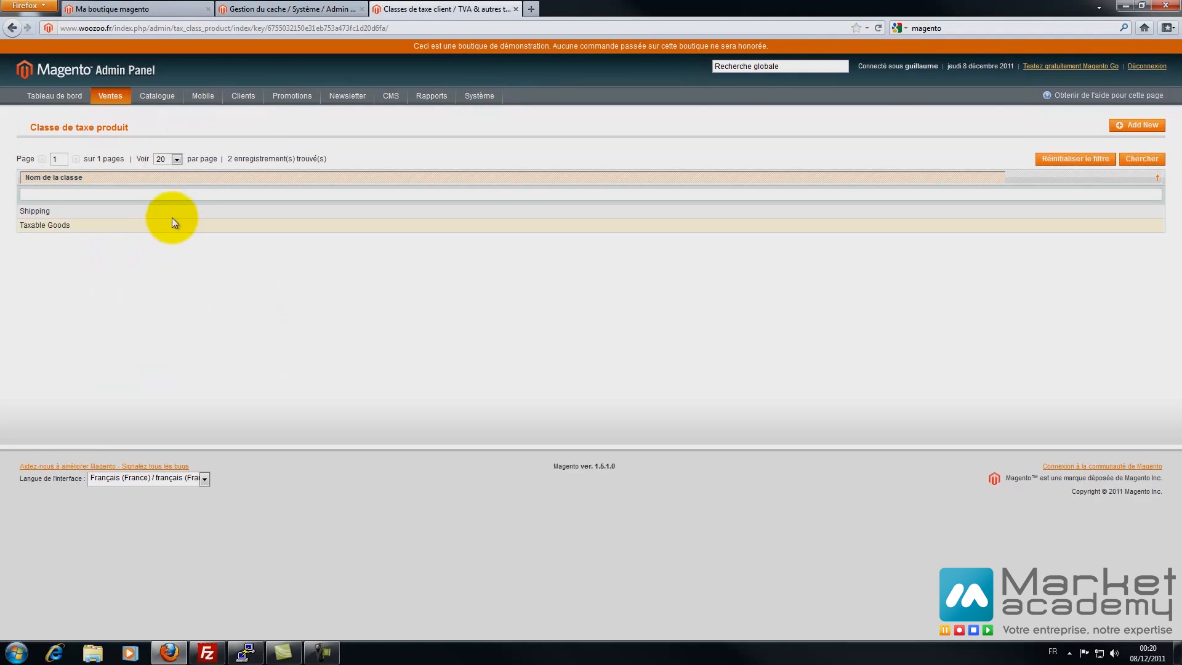
# - Delete the Shipping product tax class and attempt to delete Taxable Goods
pyautogui.click(173, 215)
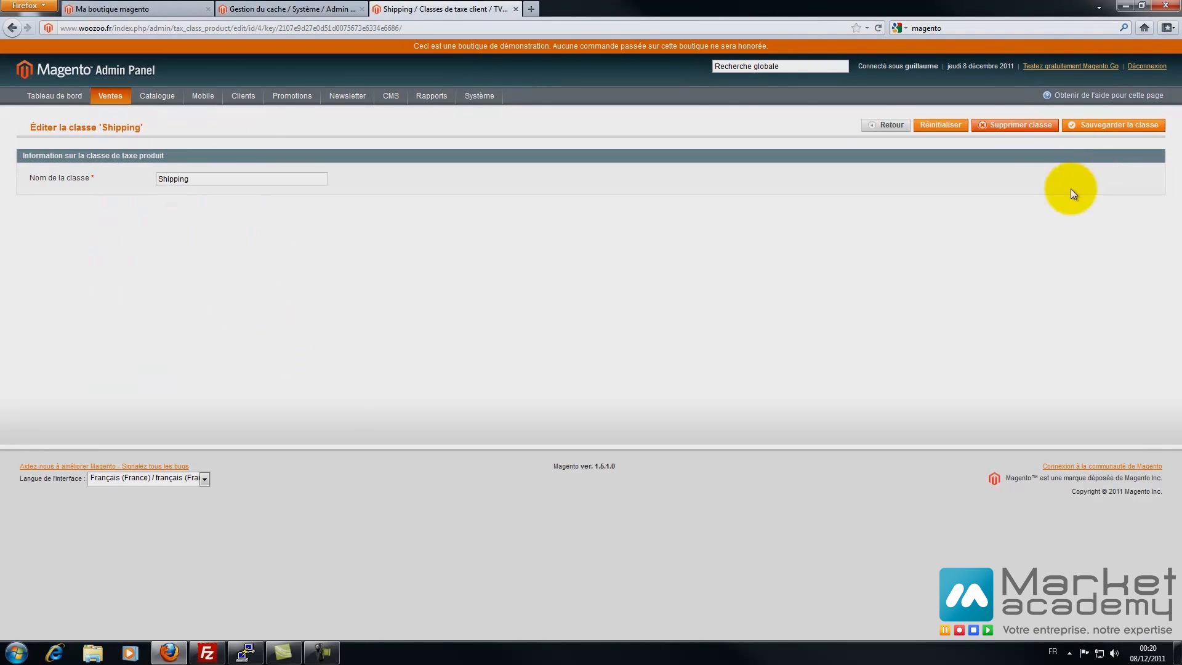
pyautogui.click(1019, 125)
pyautogui.click(616, 279)
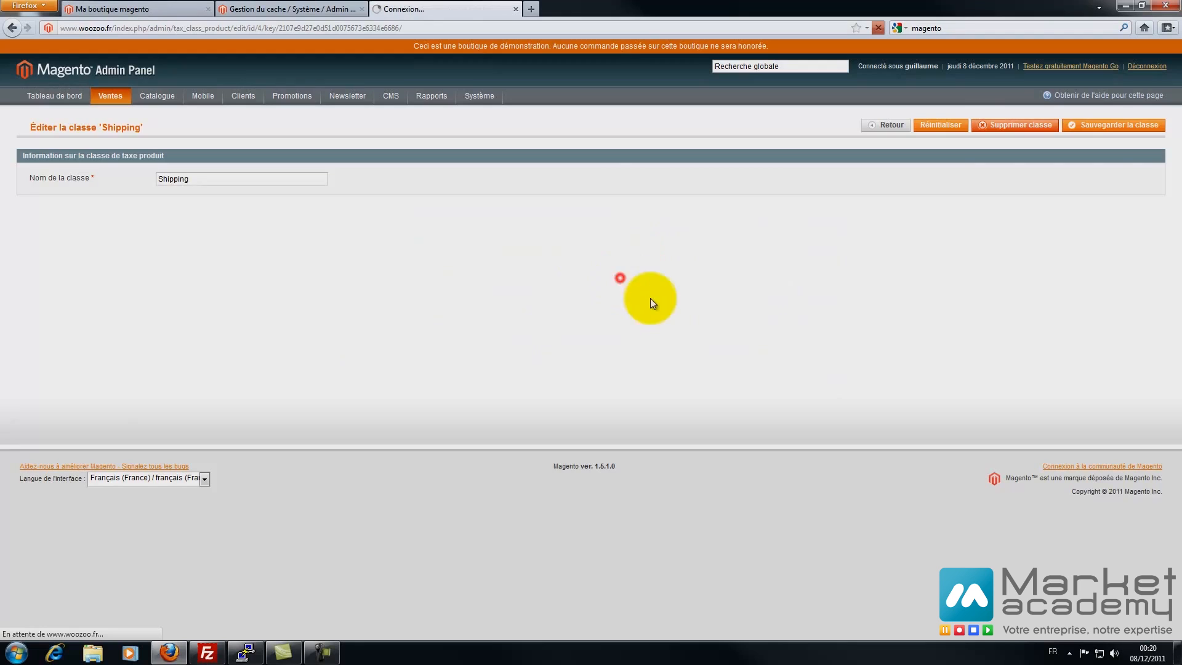
pyautogui.click(232, 241)
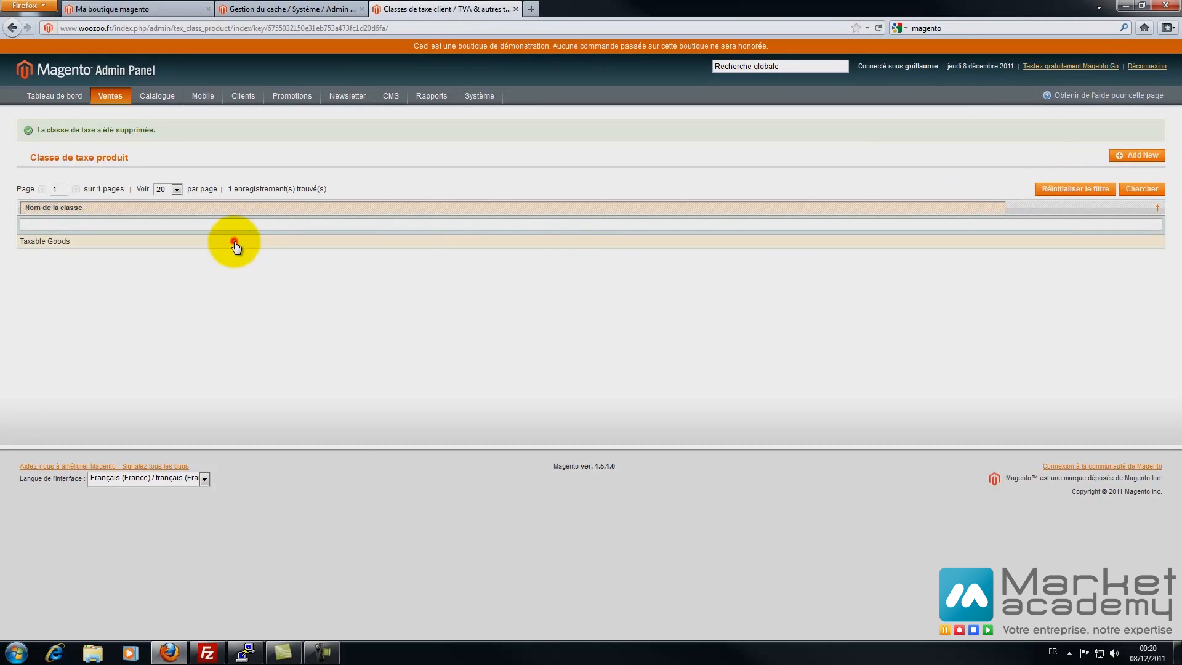
pyautogui.click(1039, 128)
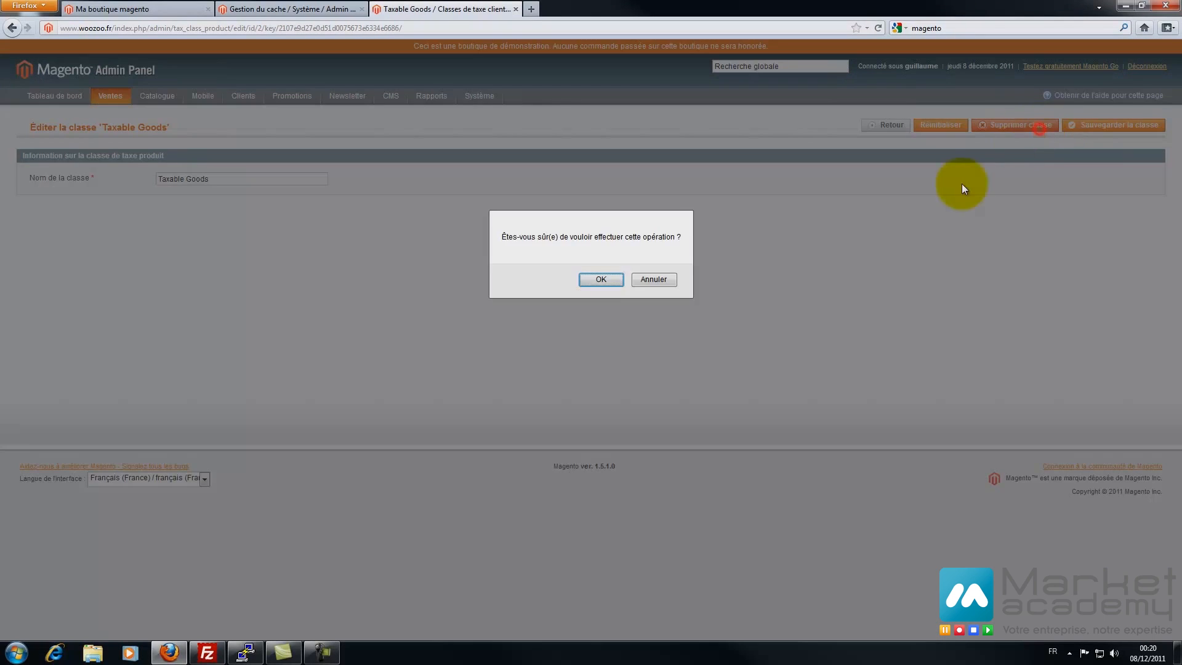
pyautogui.click(598, 282)
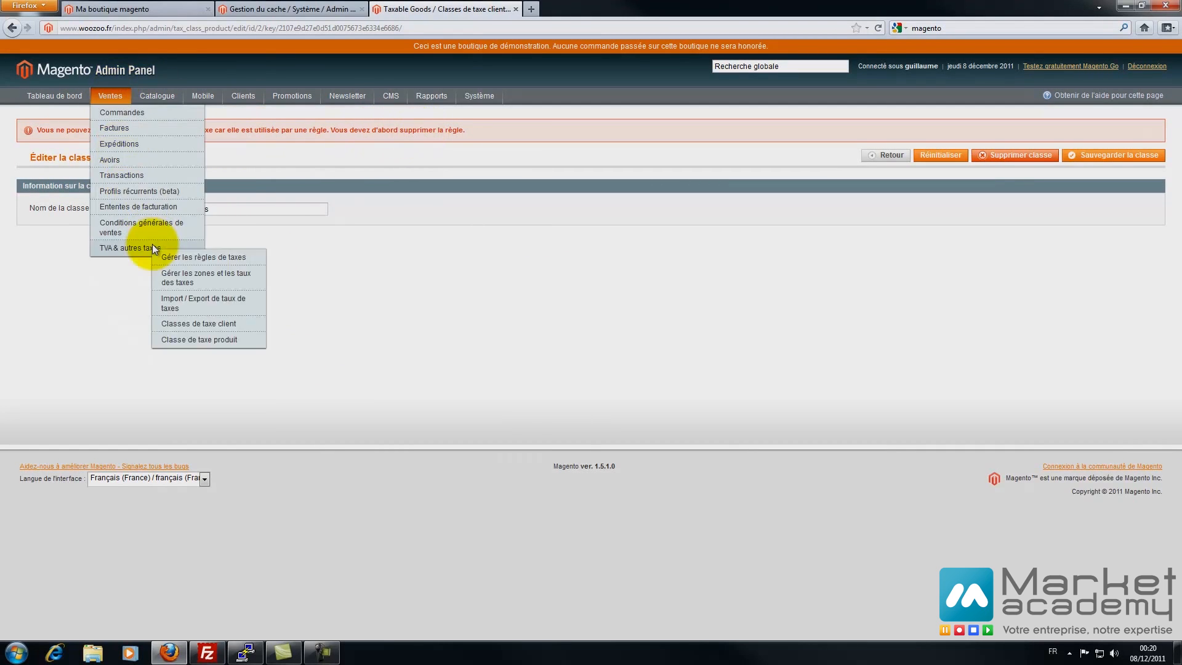
# - Attempt to delete the Retail Customer customer tax class and visit the tax rates import/export page
pyautogui.click(203, 325)
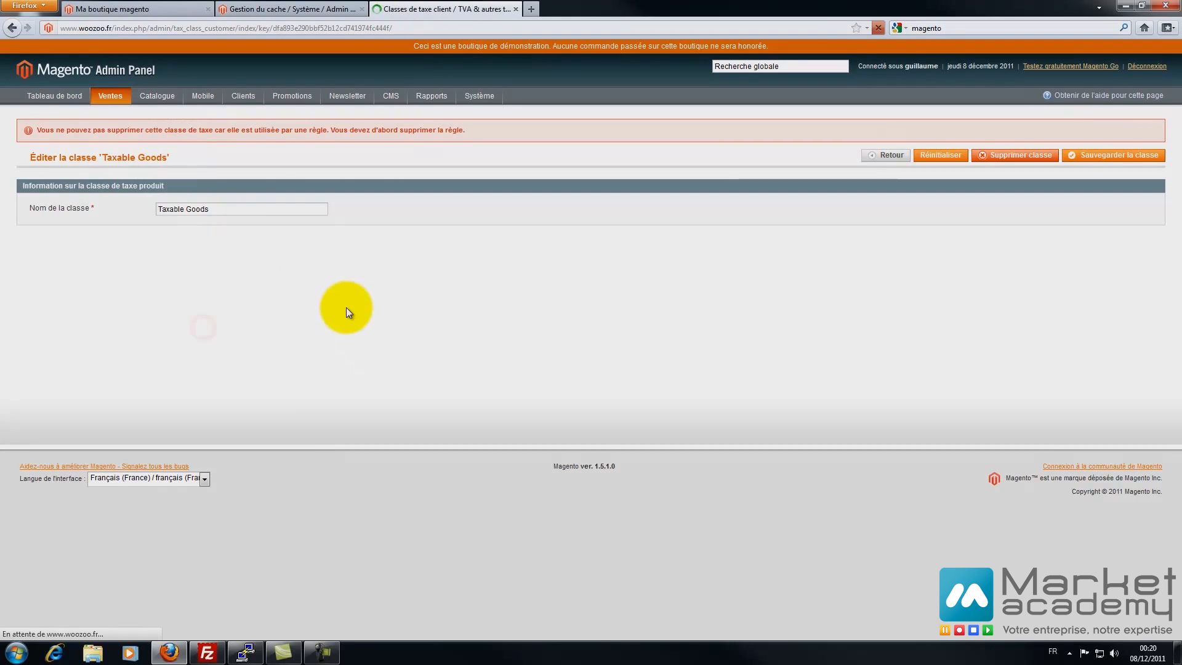
pyautogui.click(298, 209)
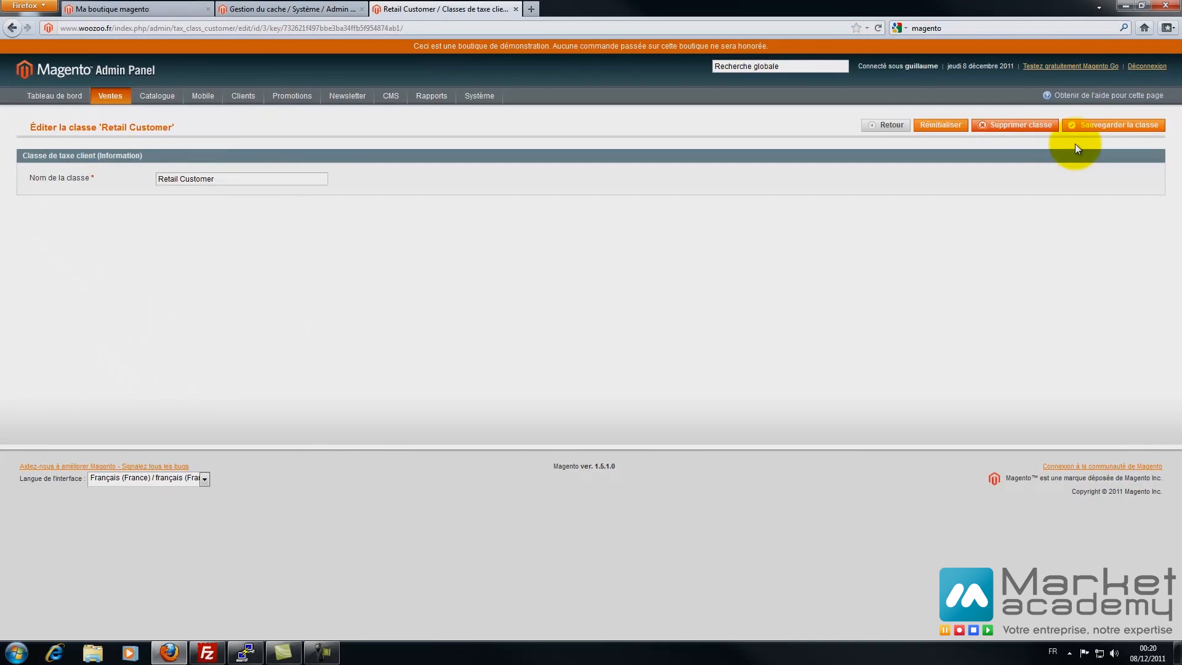
pyautogui.click(1022, 125)
pyautogui.click(603, 280)
pyautogui.moveTo(102, 95)
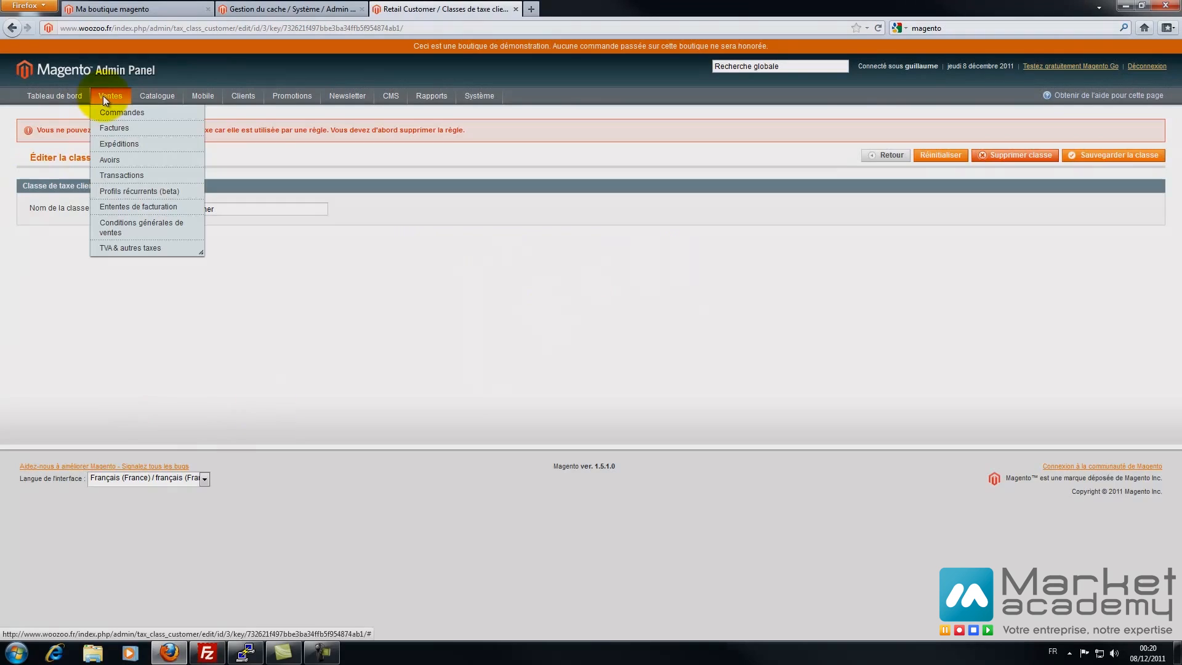
pyautogui.click(118, 245)
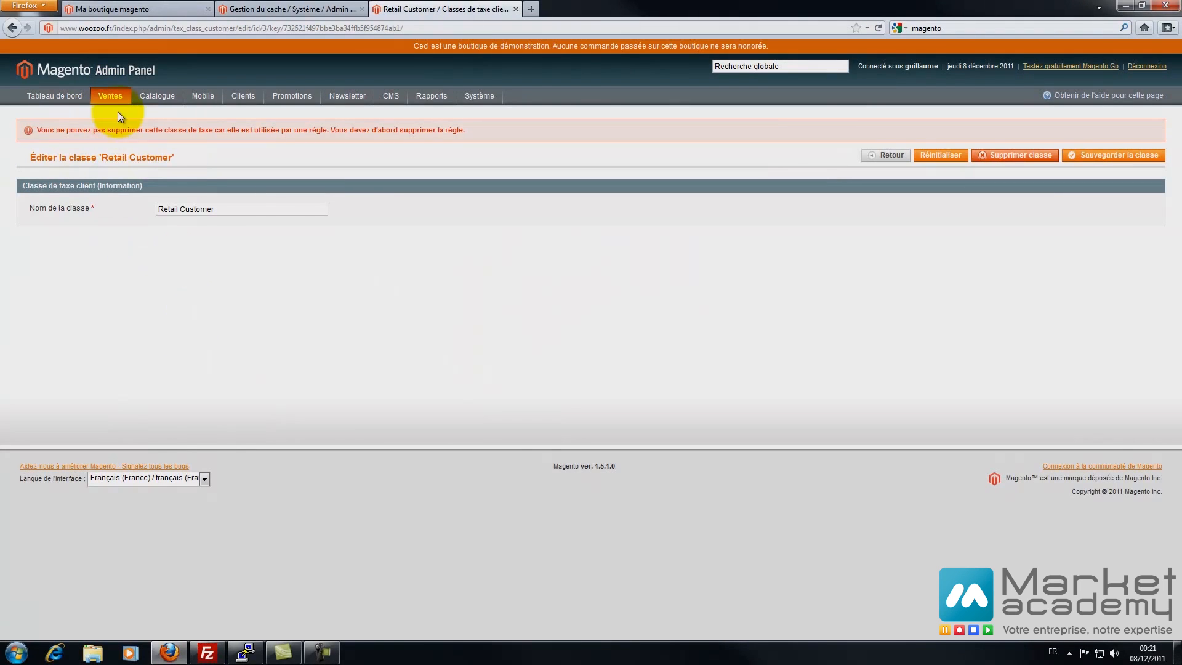
pyautogui.moveTo(138, 247)
pyautogui.click(177, 311)
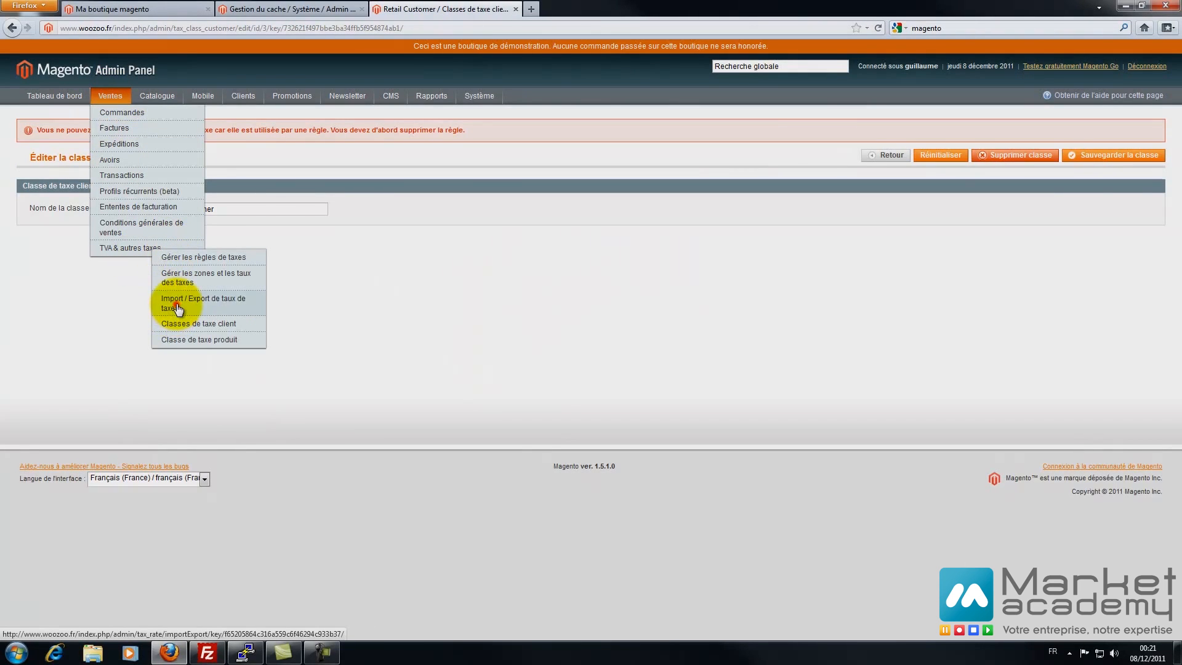
pyautogui.click(12, 28)
# - Delete the TVA 19.6 tax rule
pyautogui.moveTo(111, 96)
pyautogui.moveTo(126, 245)
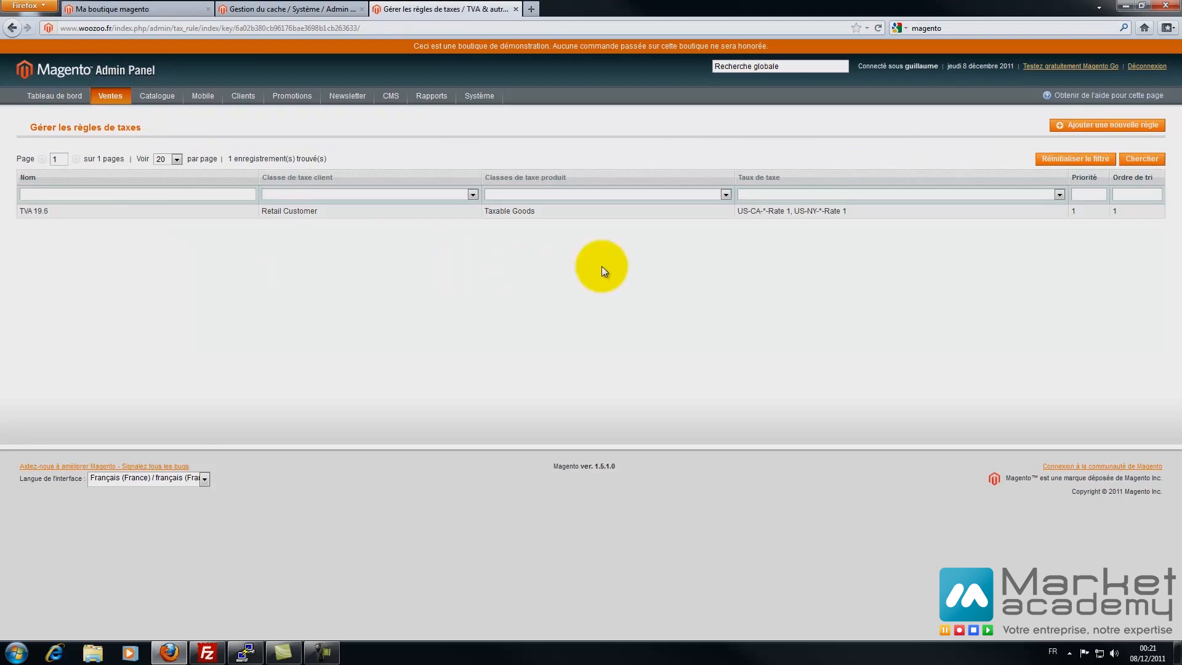
pyautogui.click(943, 221)
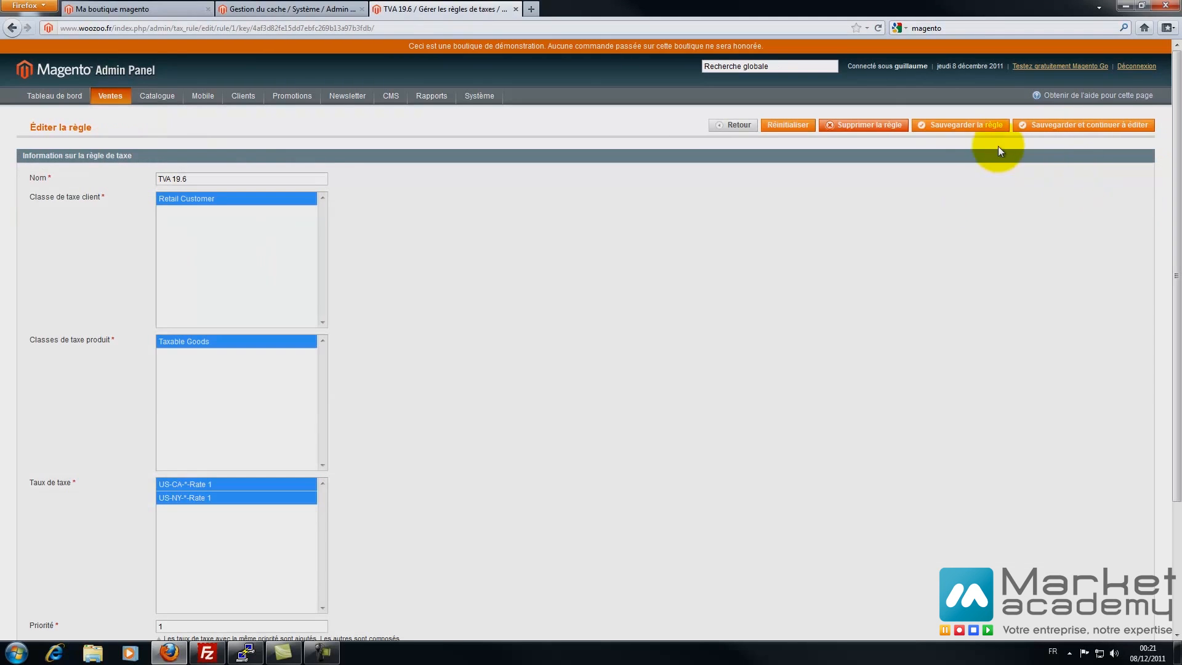
pyautogui.click(866, 125)
pyautogui.click(602, 280)
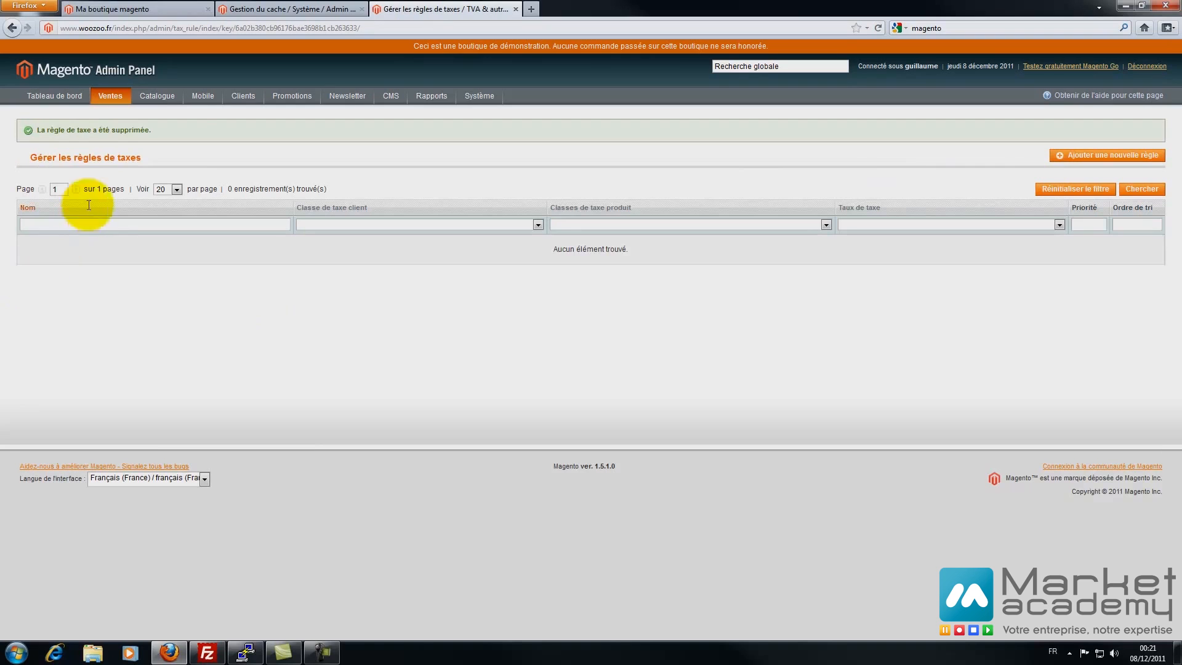
# - Delete the US-CA-*-Rate 1 and US-NY-*-Rate 1 tax rates
pyautogui.moveTo(110, 95)
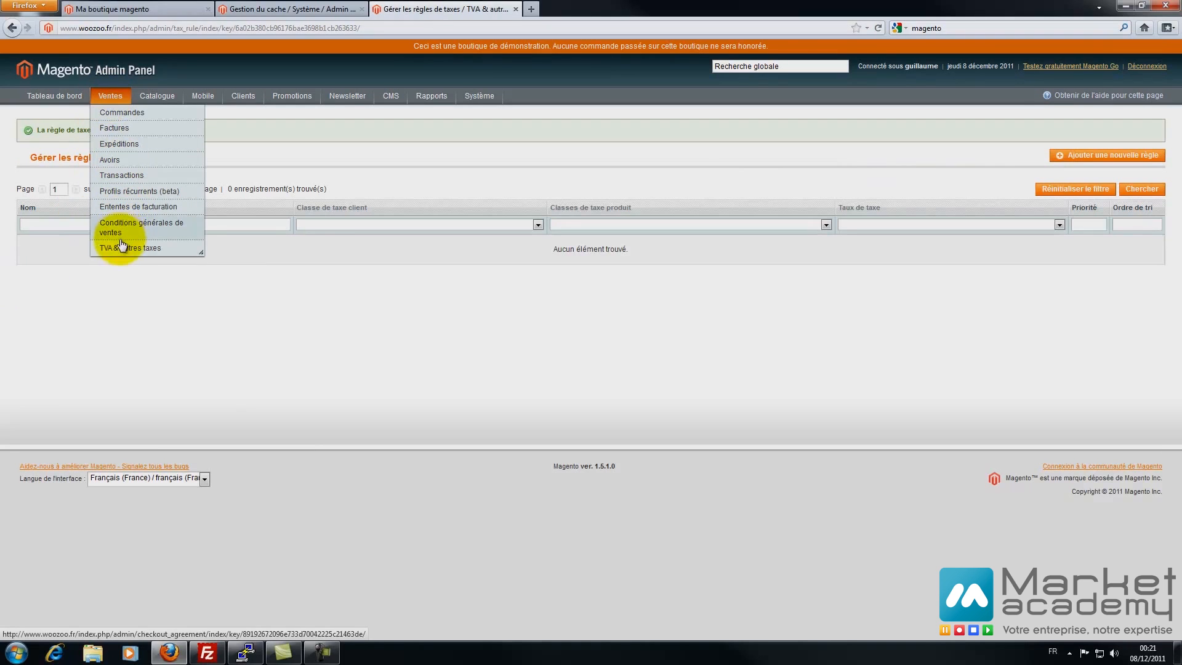
pyautogui.moveTo(129, 248)
pyautogui.click(194, 277)
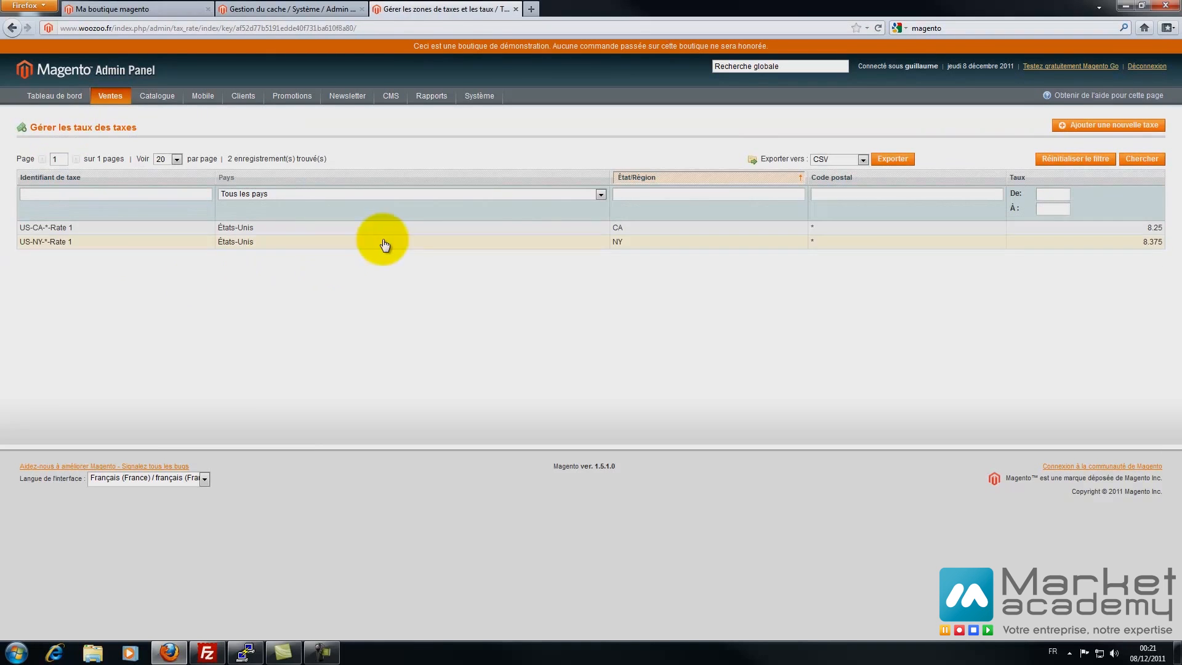
pyautogui.click(1040, 125)
pyautogui.click(617, 278)
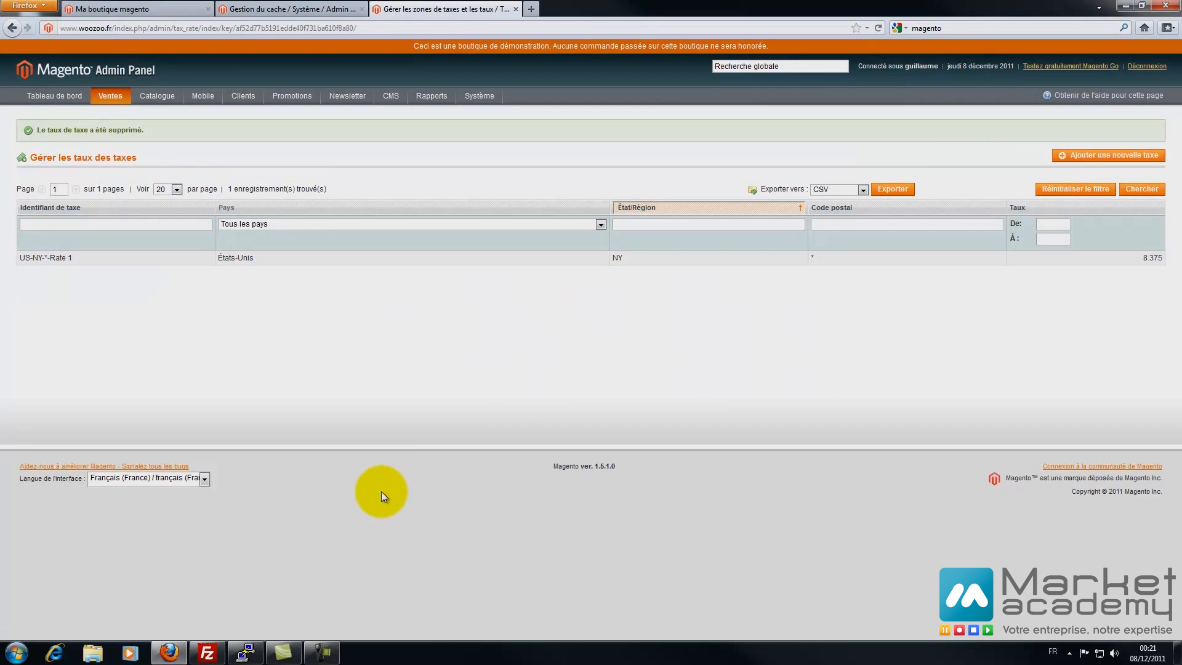
pyautogui.click(982, 257)
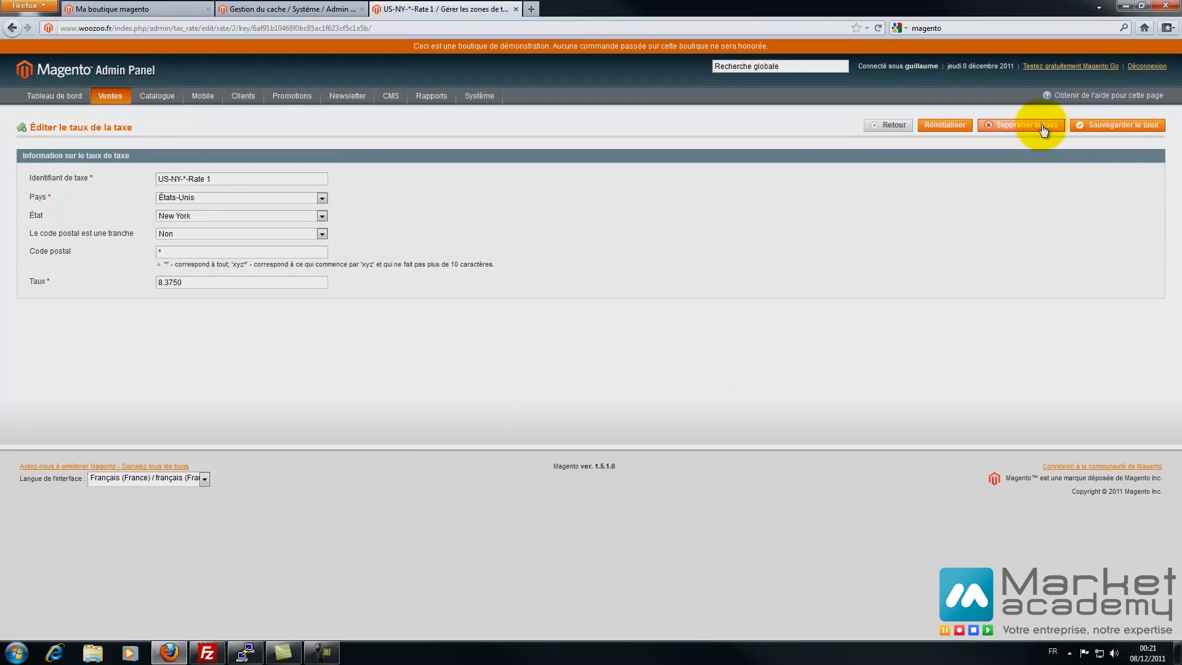
pyautogui.click(1035, 124)
pyautogui.click(601, 279)
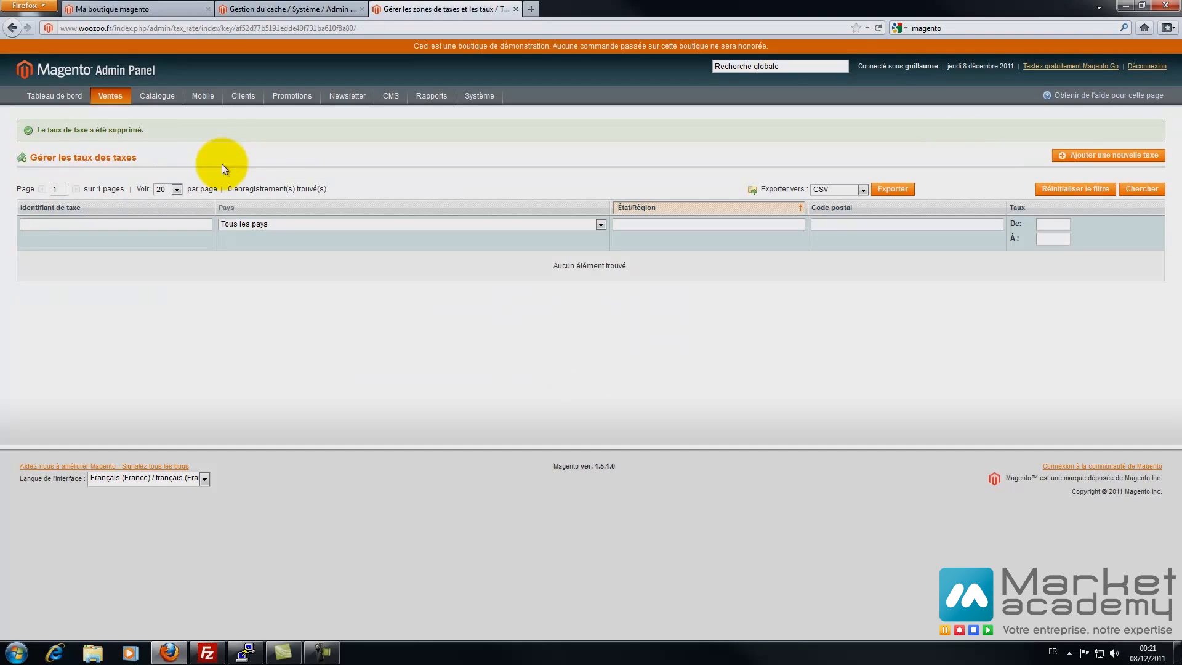
# - Review the now-empty tax rules and tax rates lists and the customer tax classes list
pyautogui.moveTo(118, 116)
pyautogui.click(163, 253)
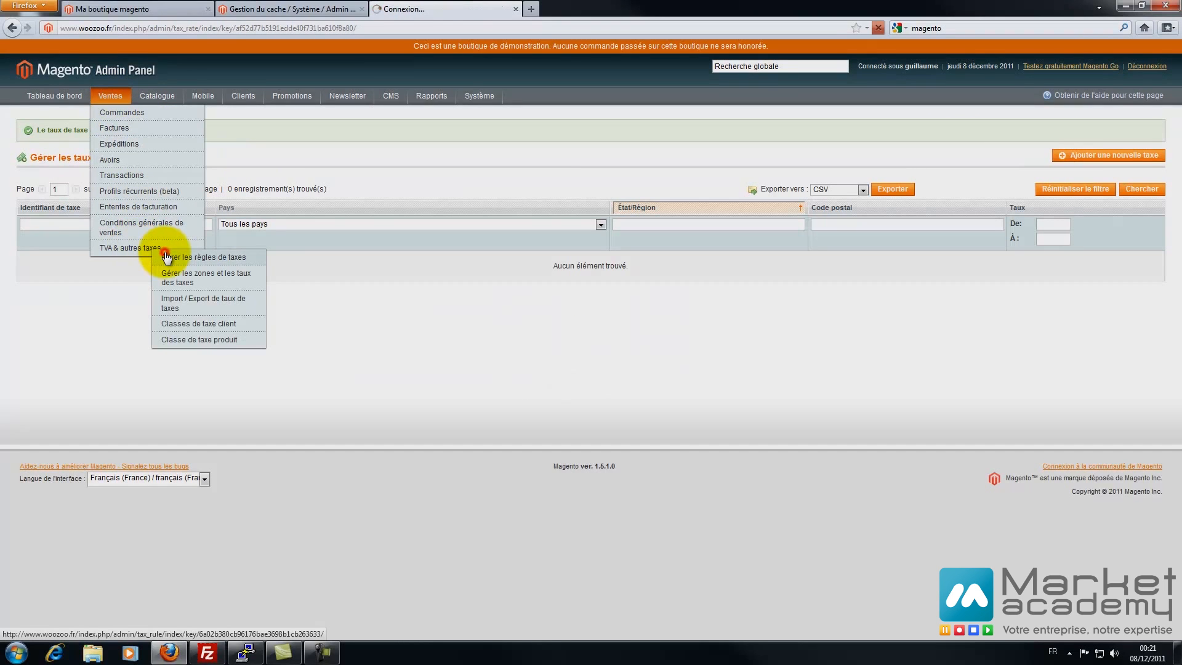
pyautogui.moveTo(122, 98)
pyautogui.moveTo(136, 246)
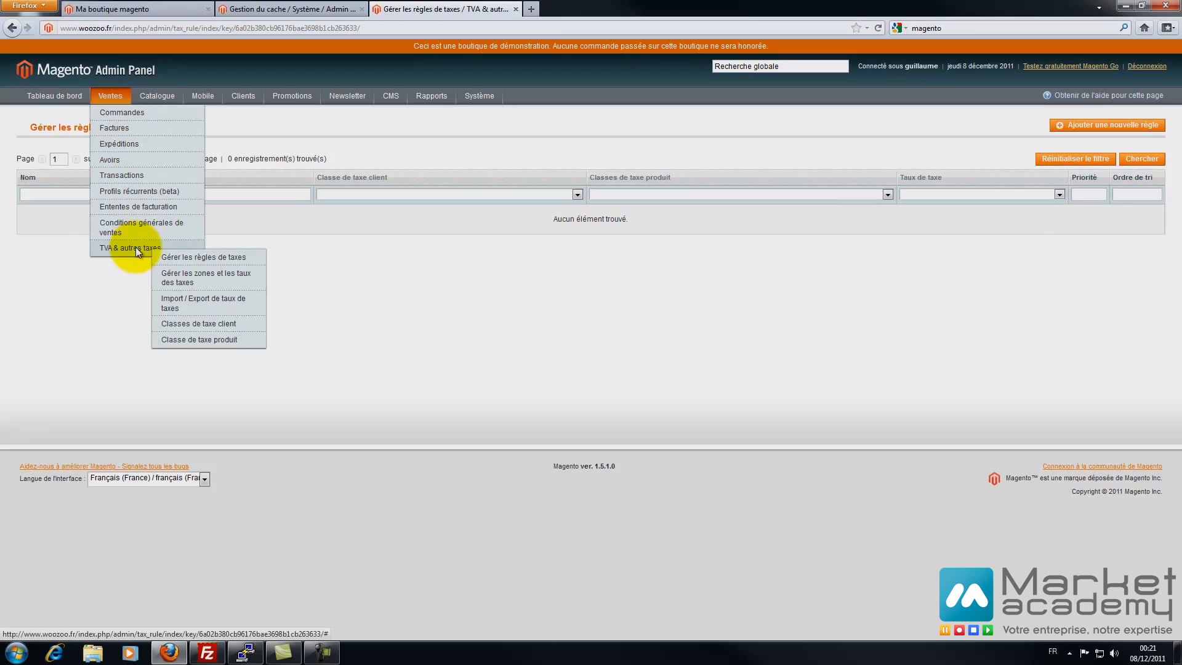
pyautogui.click(197, 278)
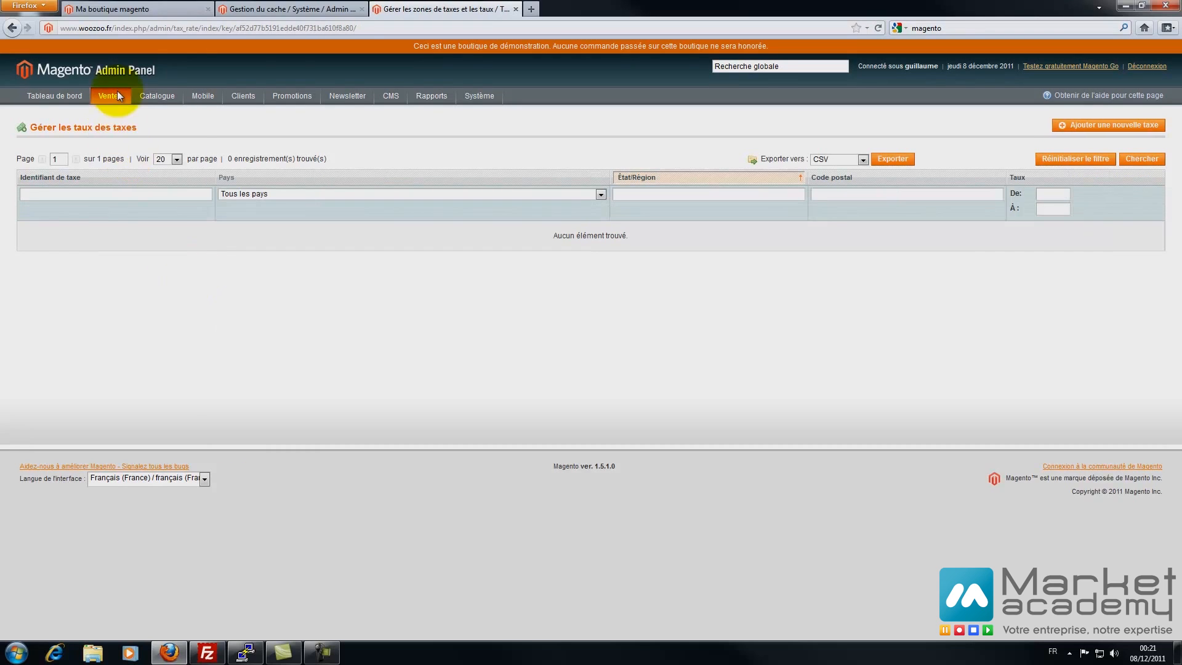
pyautogui.moveTo(116, 94)
pyautogui.moveTo(138, 247)
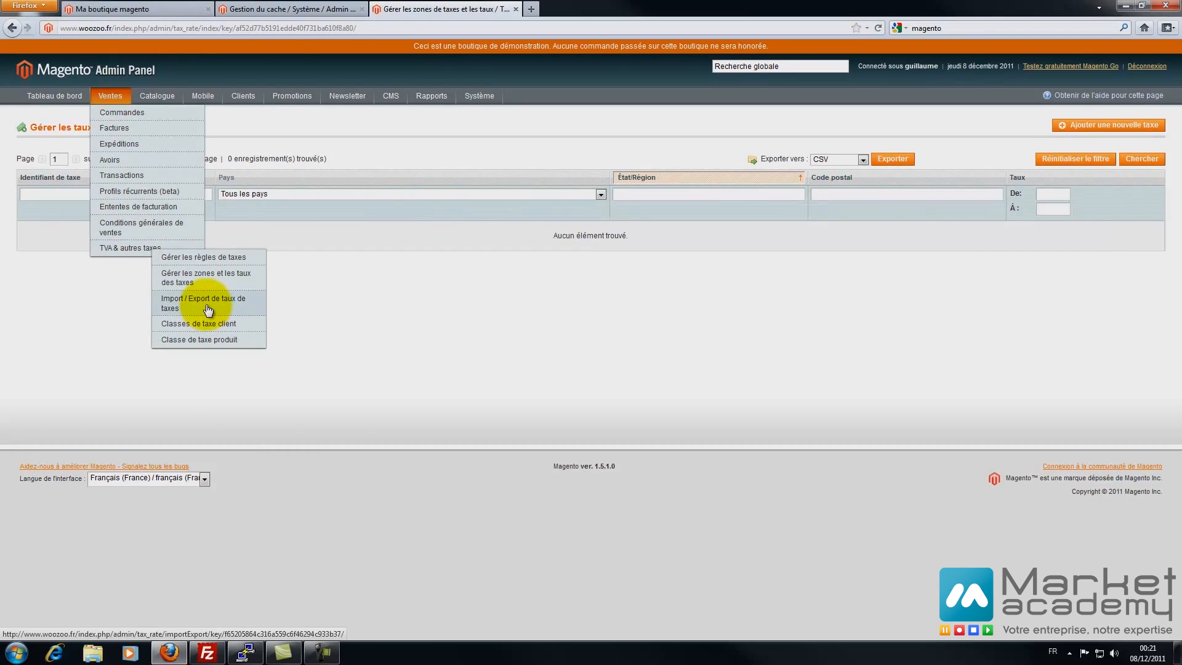
pyautogui.click(198, 323)
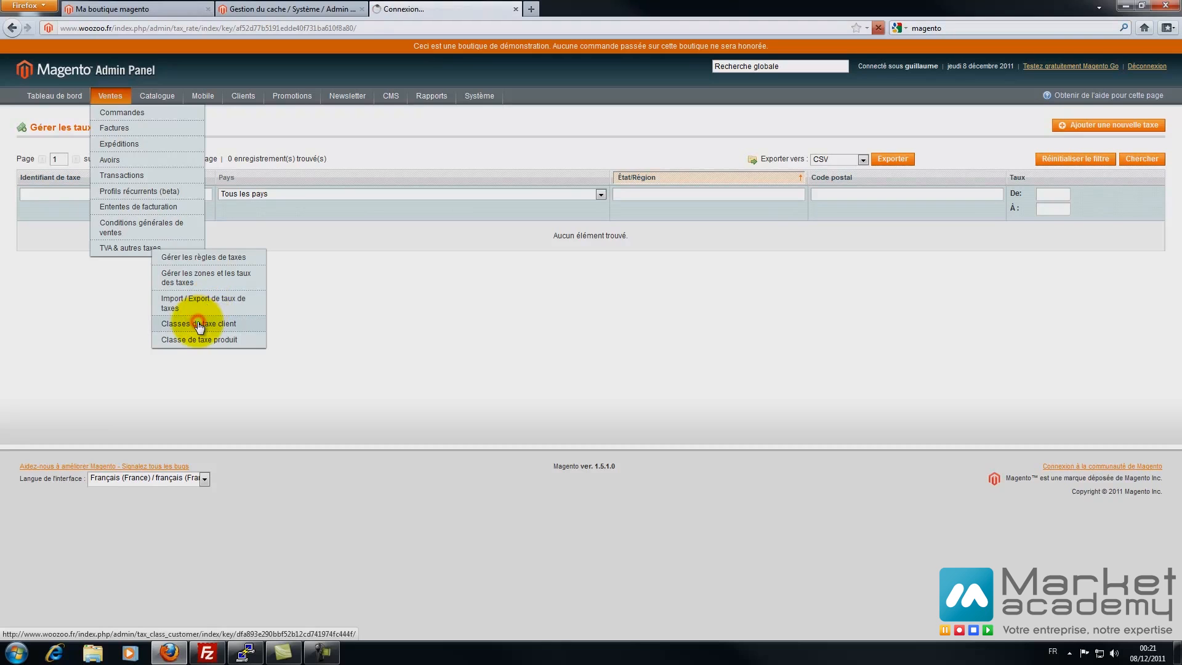
# - Try deleting Retail Customer; deletion is refused because 4 customer groups use it
pyautogui.click(265, 212)
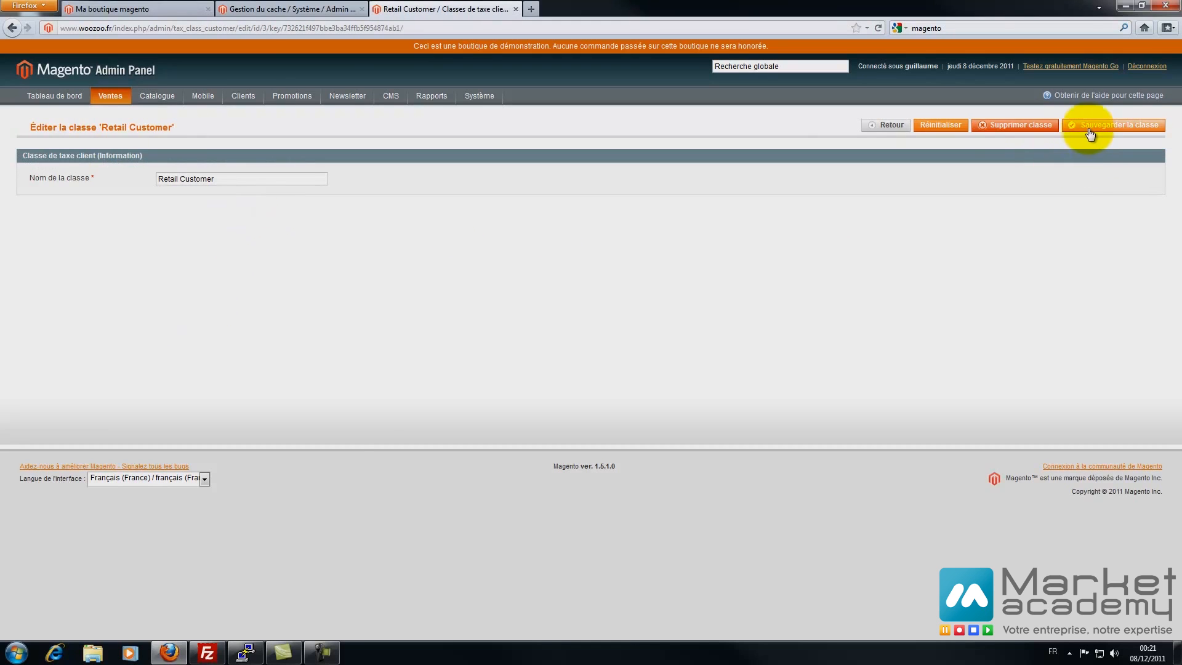
pyautogui.click(1037, 125)
pyautogui.click(613, 279)
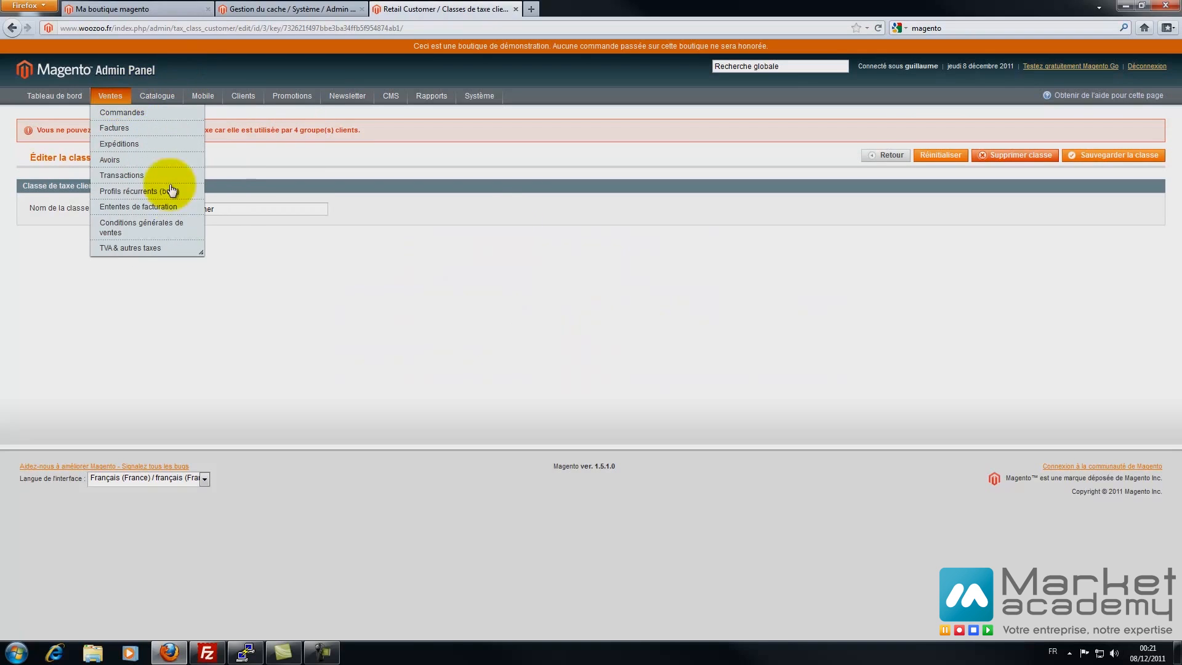
pyautogui.moveTo(158, 128); pyautogui.dragTo(358, 134)
# - Open the Taxable Goods product tax class
pyautogui.moveTo(132, 90)
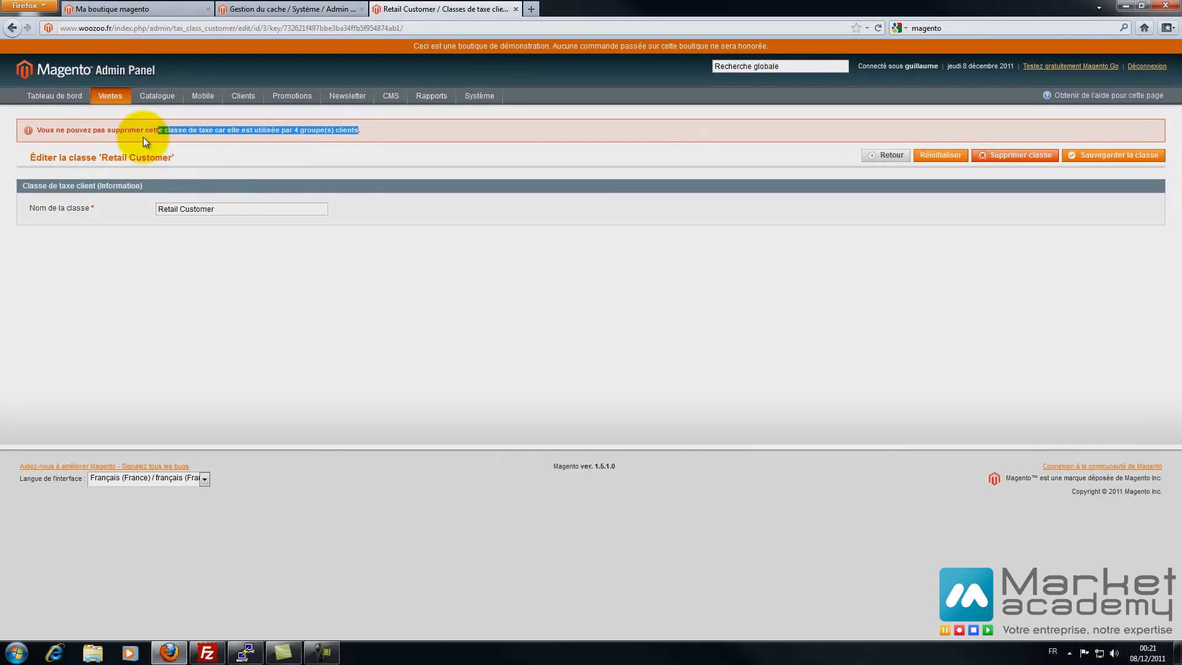
pyautogui.click(196, 342)
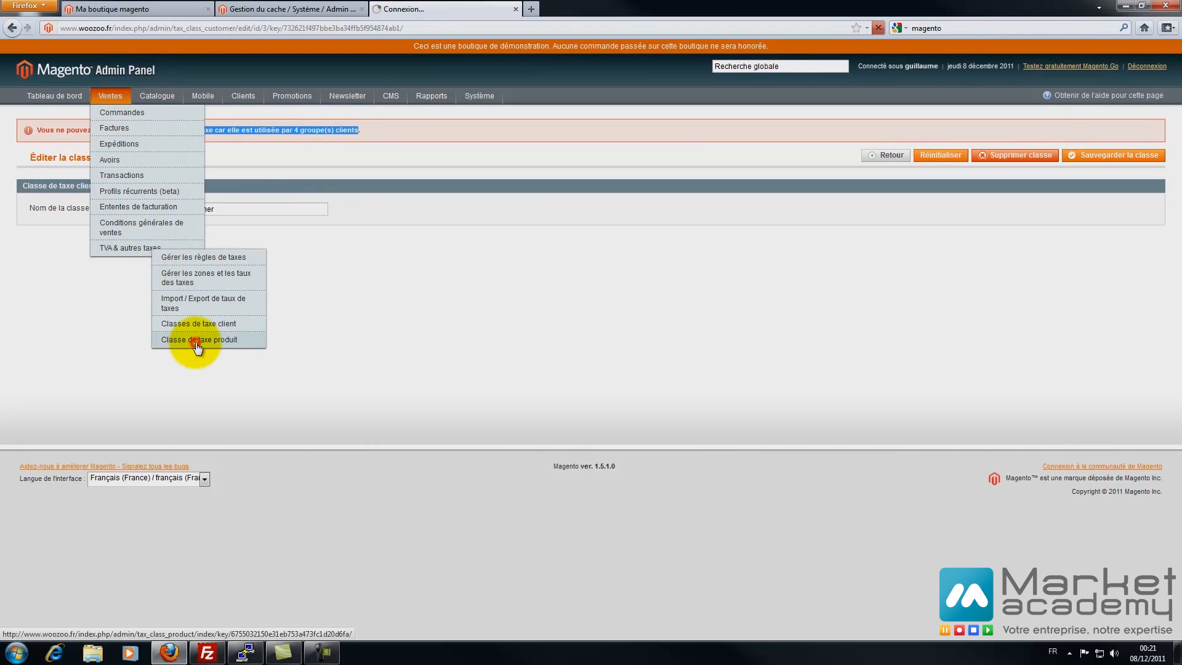
pyautogui.click(177, 211)
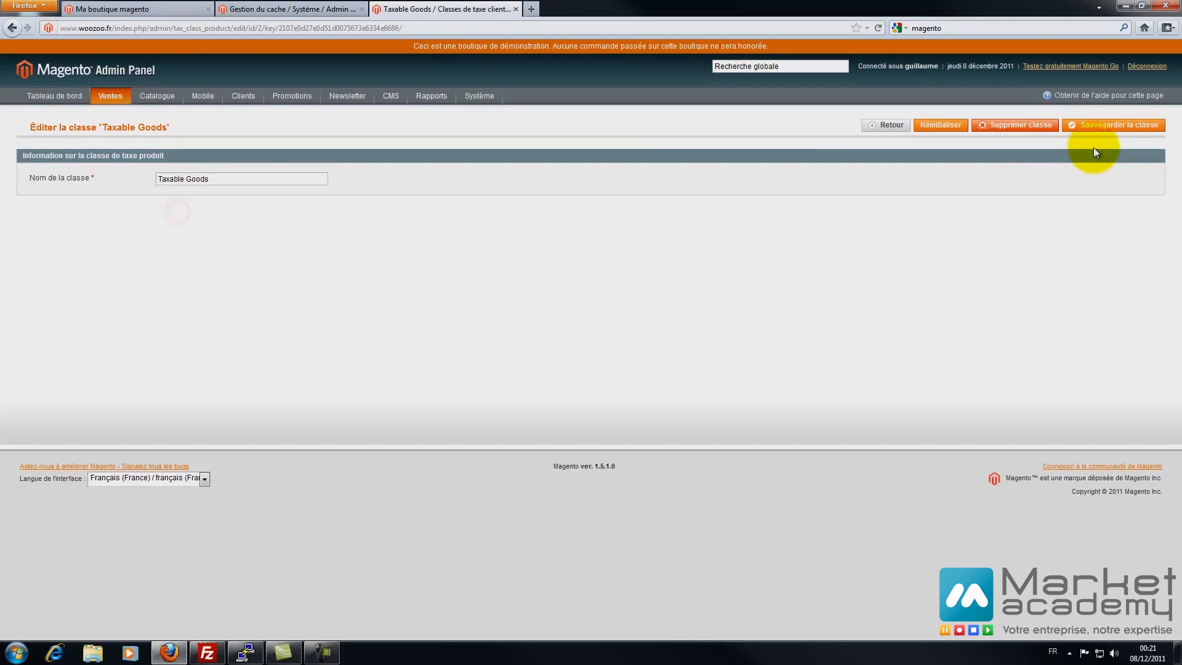
# - Delete the Taxable Goods product tax class
pyautogui.click(1107, 125)
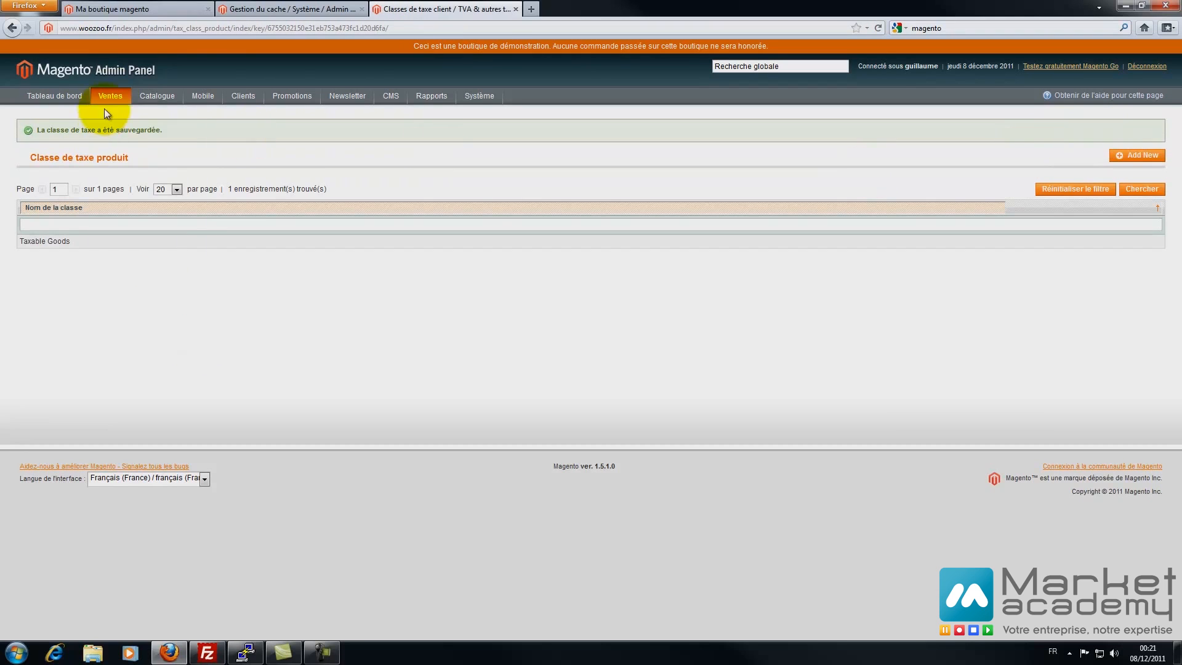
pyautogui.moveTo(125, 253)
pyautogui.click(188, 340)
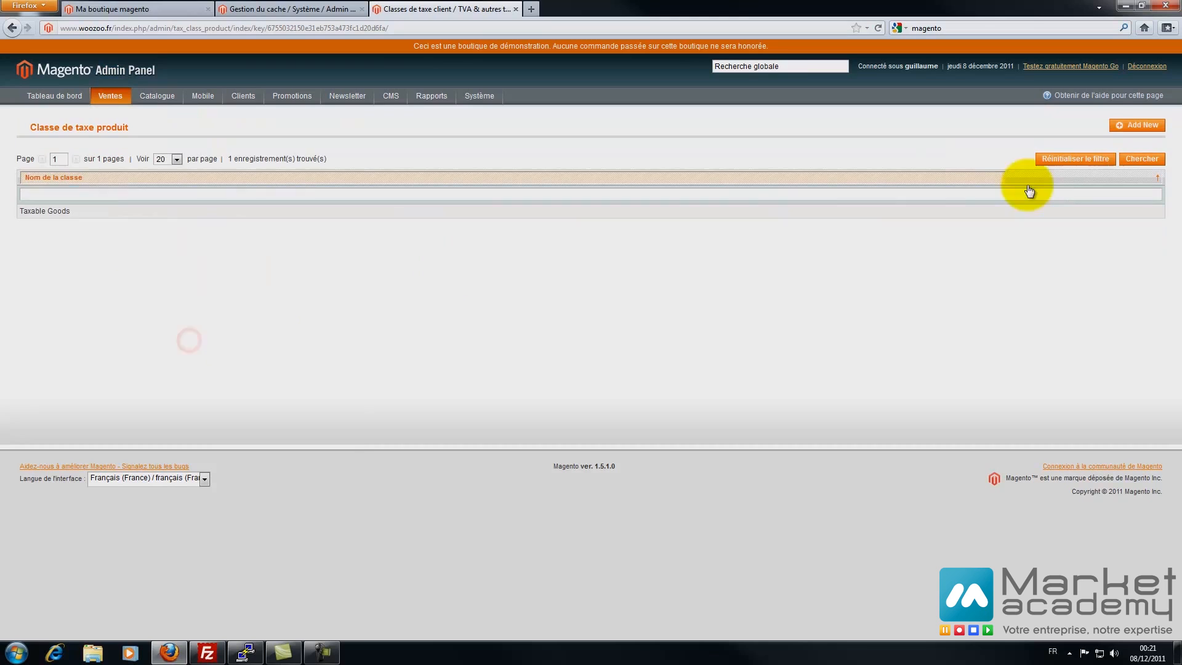
pyautogui.click(472, 213)
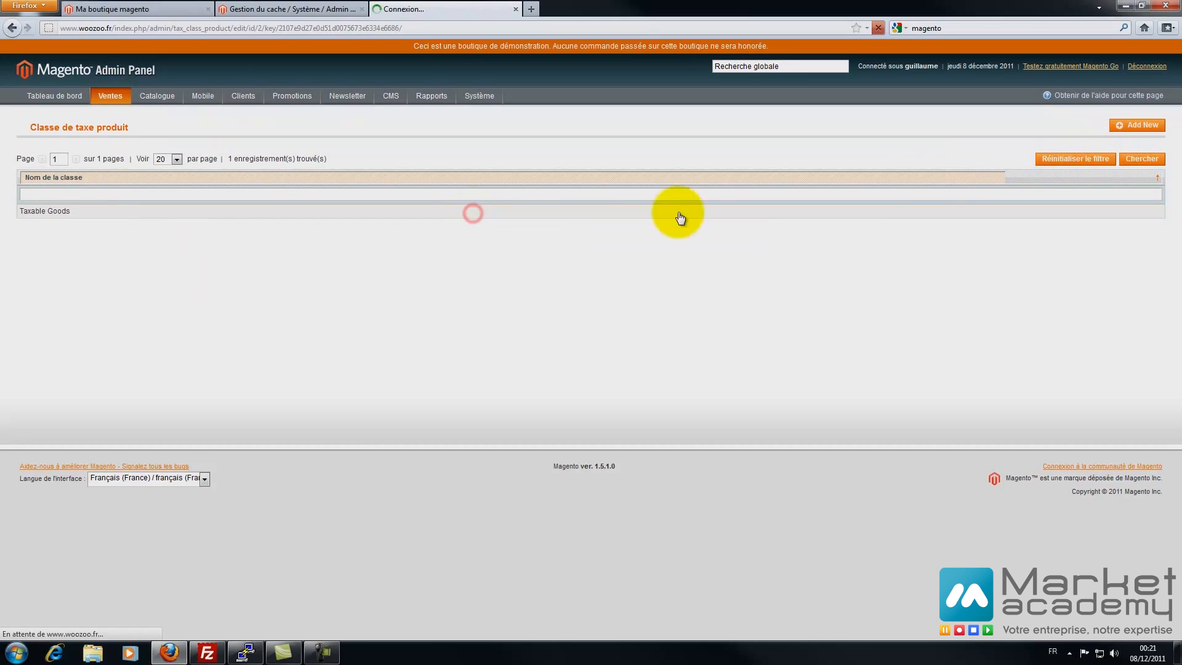
pyautogui.click(991, 127)
pyautogui.click(592, 275)
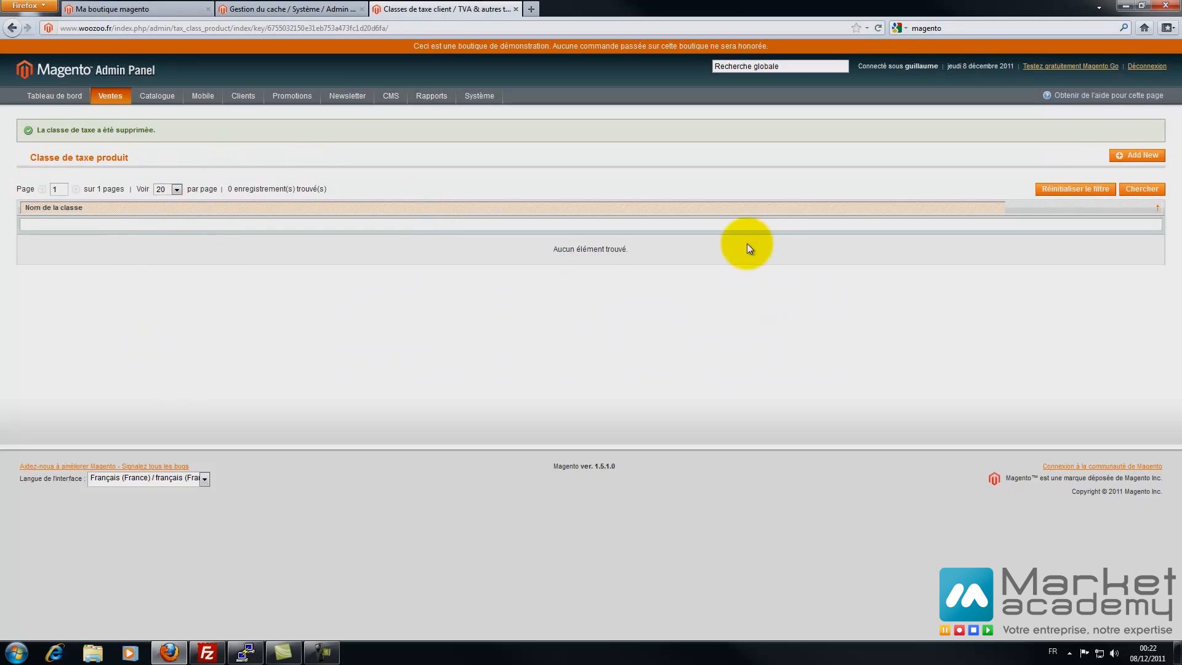
# - Create and save a new product tax class named 'TVA 19.6'
pyautogui.click(1117, 157)
pyautogui.click(176, 179)
pyautogui.write('TVA 19.6')
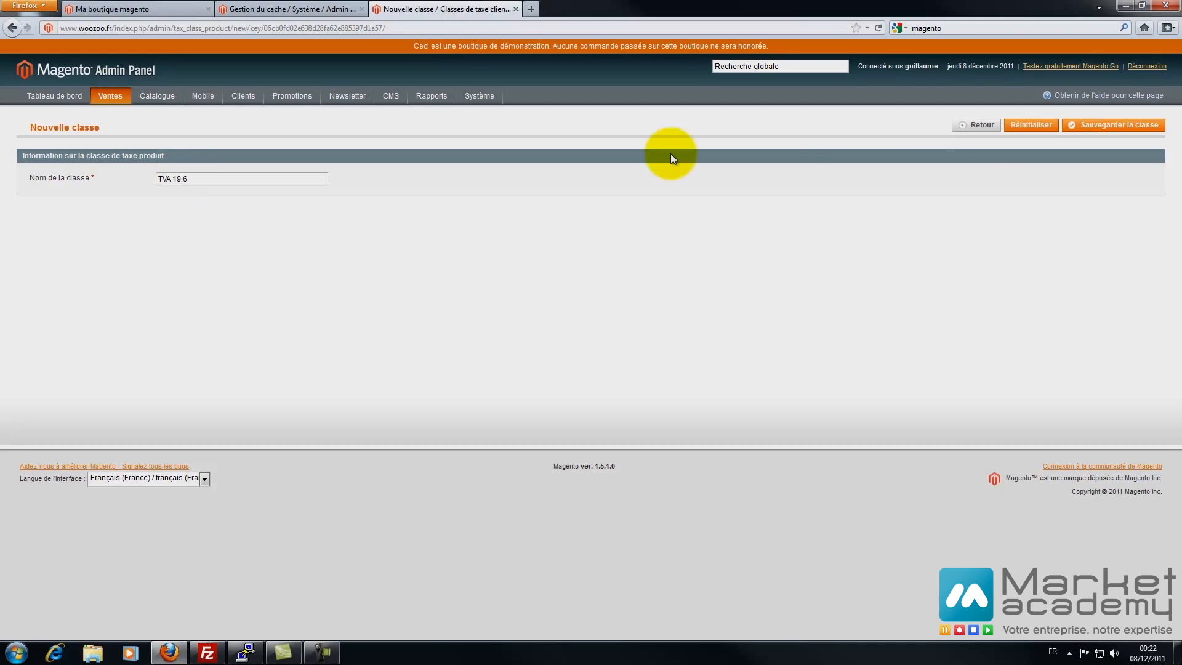
pyautogui.click(1110, 125)
pyautogui.moveTo(98, 93)
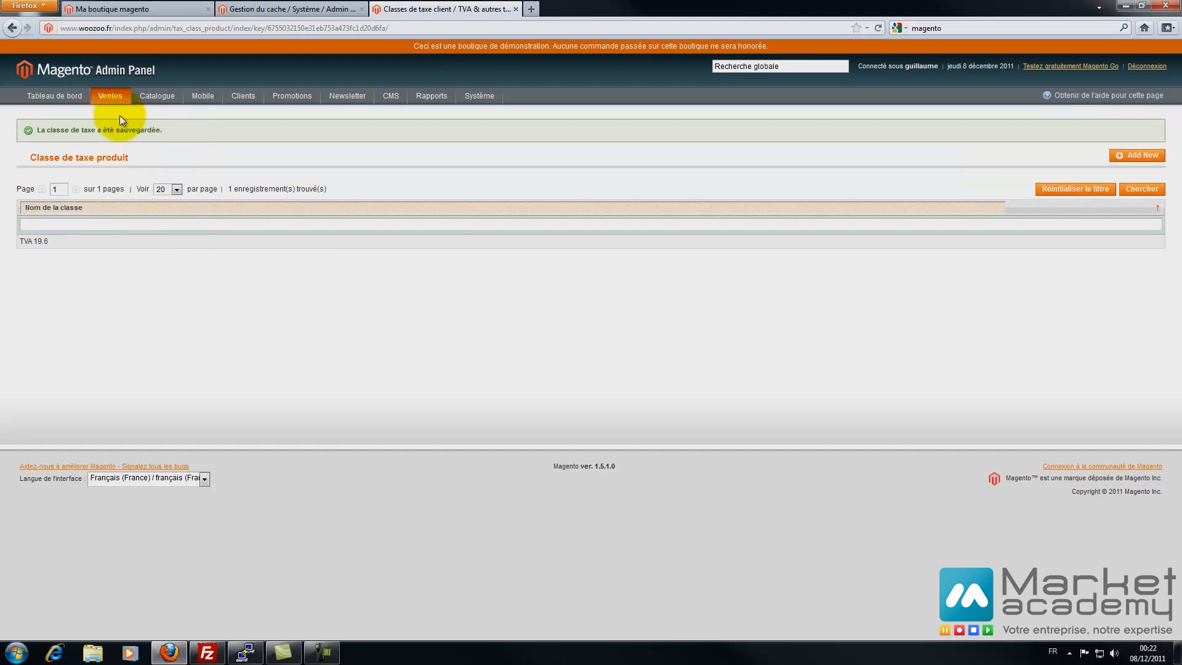
# - Rename the Retail Customer customer tax class to 'TVA 19.6' and save it
pyautogui.moveTo(125, 244)
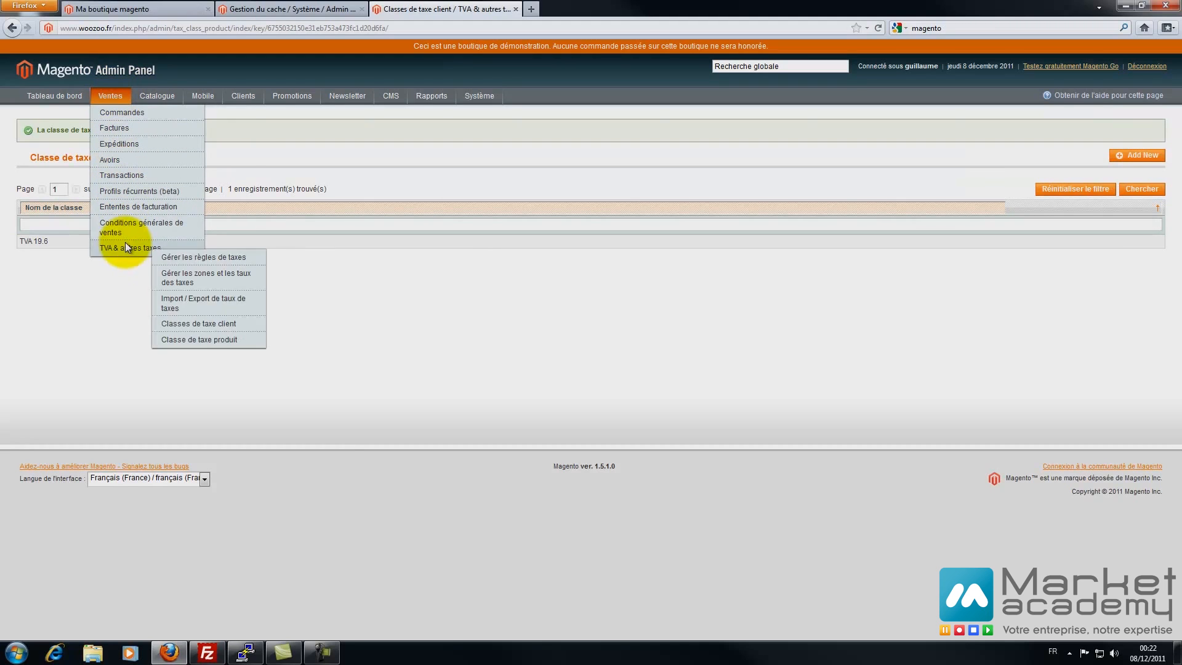
pyautogui.click(207, 330)
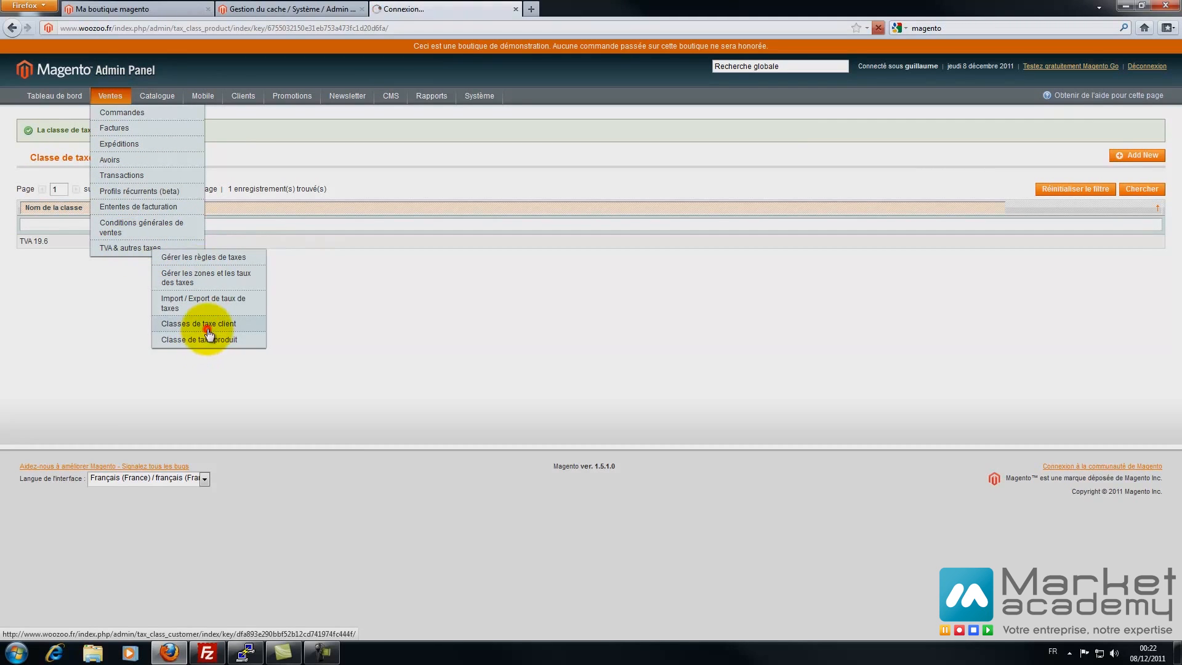
pyautogui.click(84, 217)
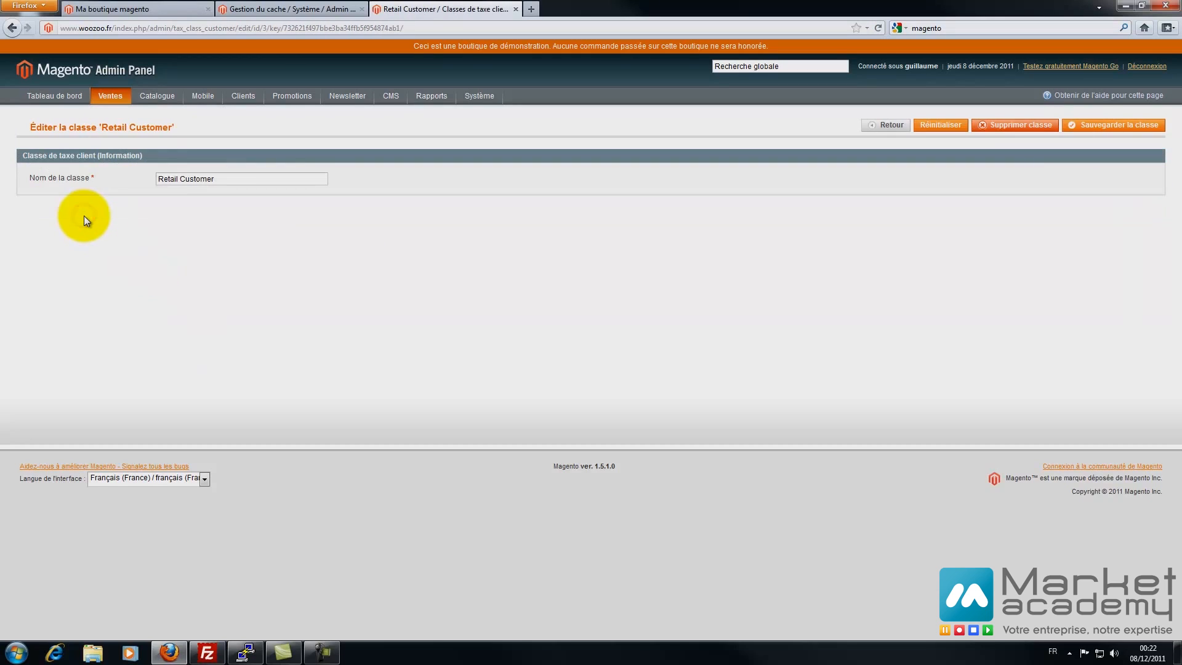
pyautogui.tripleClick(237, 179)
pyautogui.write('TVA 19.6')
pyautogui.click(1083, 123)
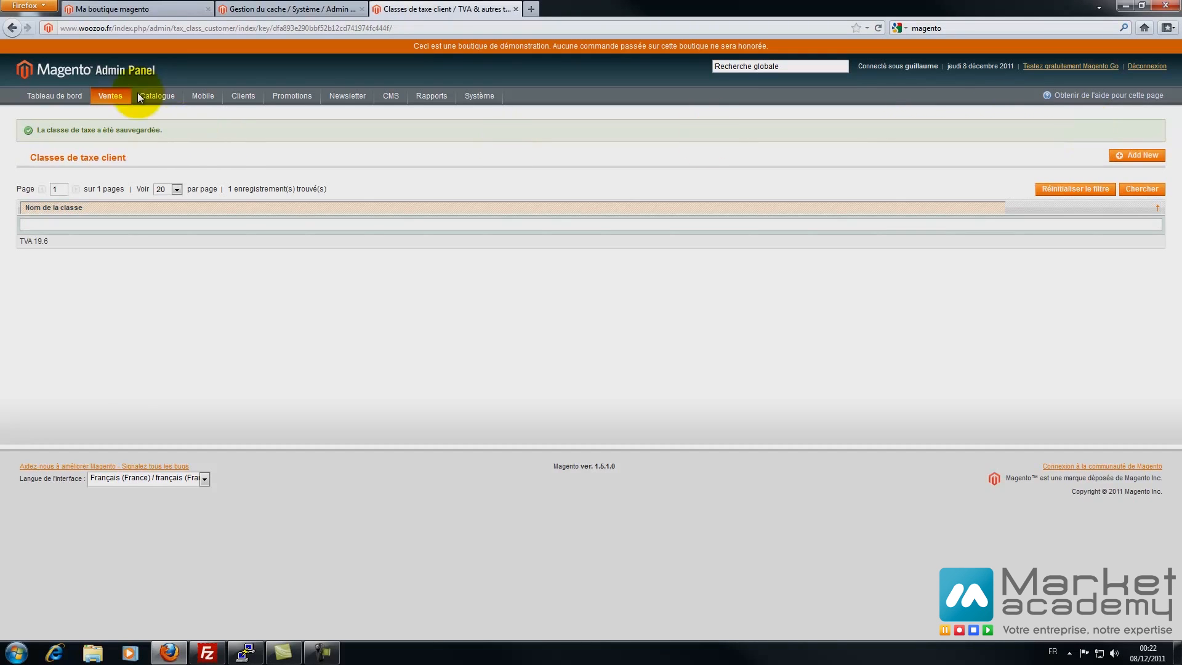
pyautogui.moveTo(111, 96)
pyautogui.moveTo(147, 248)
pyautogui.click(169, 282)
# - Add a 'TVA 19.6' tax rate for France, all regions, at 19.6, and save it
pyautogui.click(1108, 125)
pyautogui.click(184, 182)
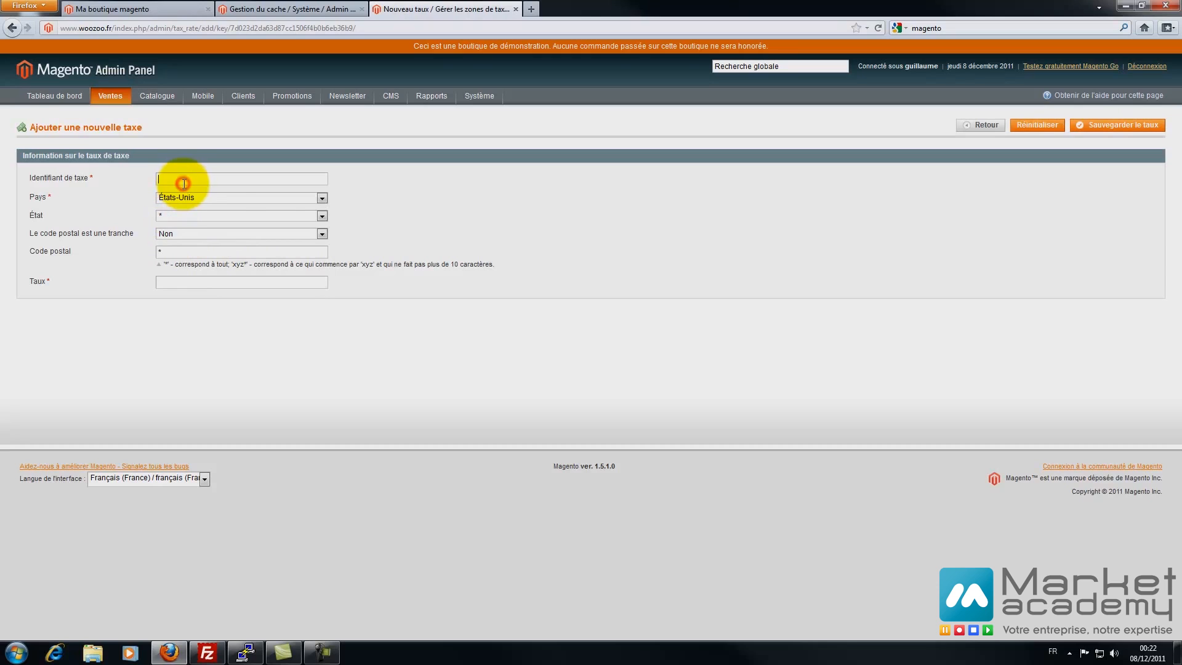
pyautogui.write('TVA')
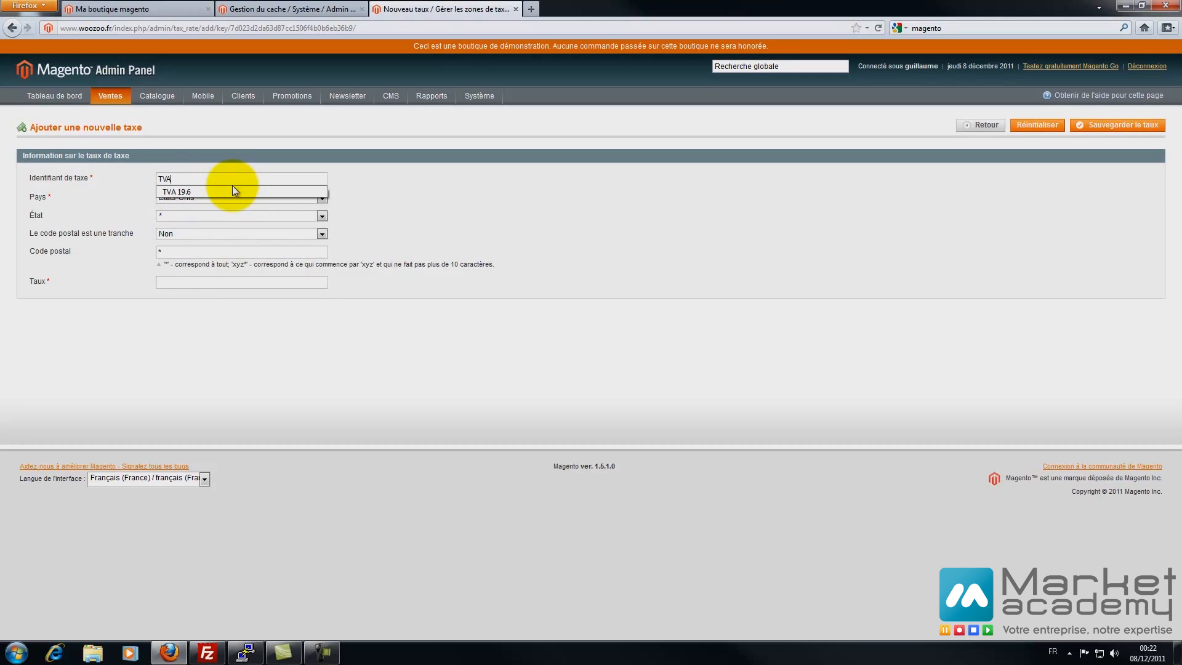
pyautogui.click(231, 188)
pyautogui.click(231, 195)
pyautogui.write('fr')
pyautogui.click(200, 231)
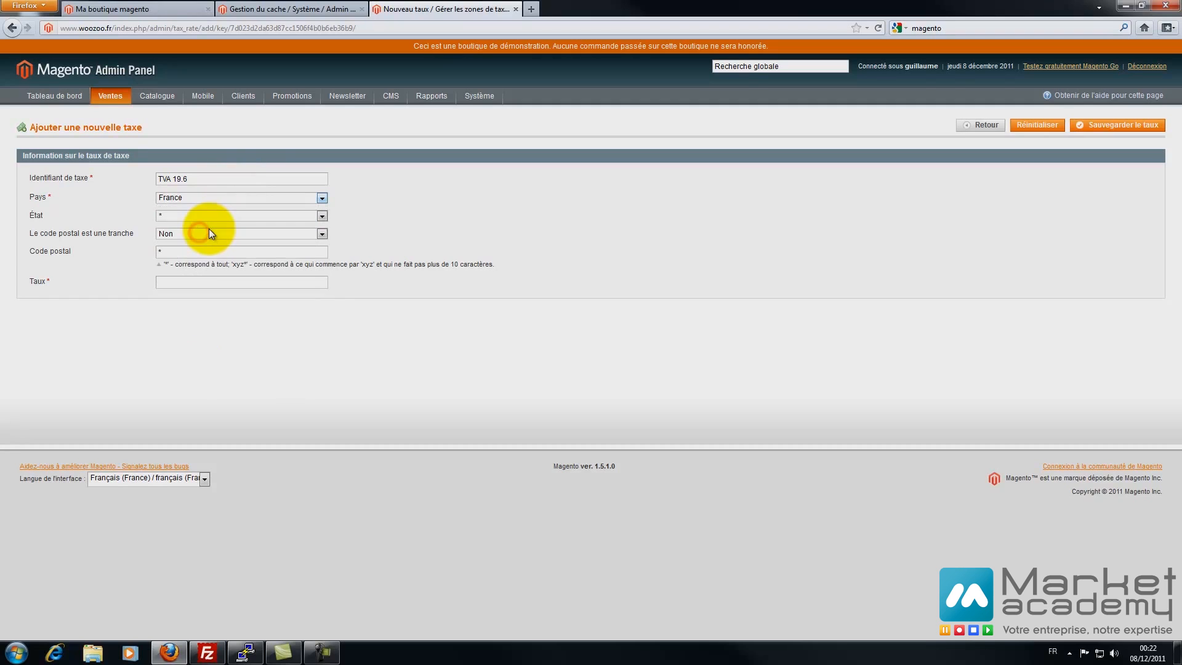
pyautogui.click(194, 214)
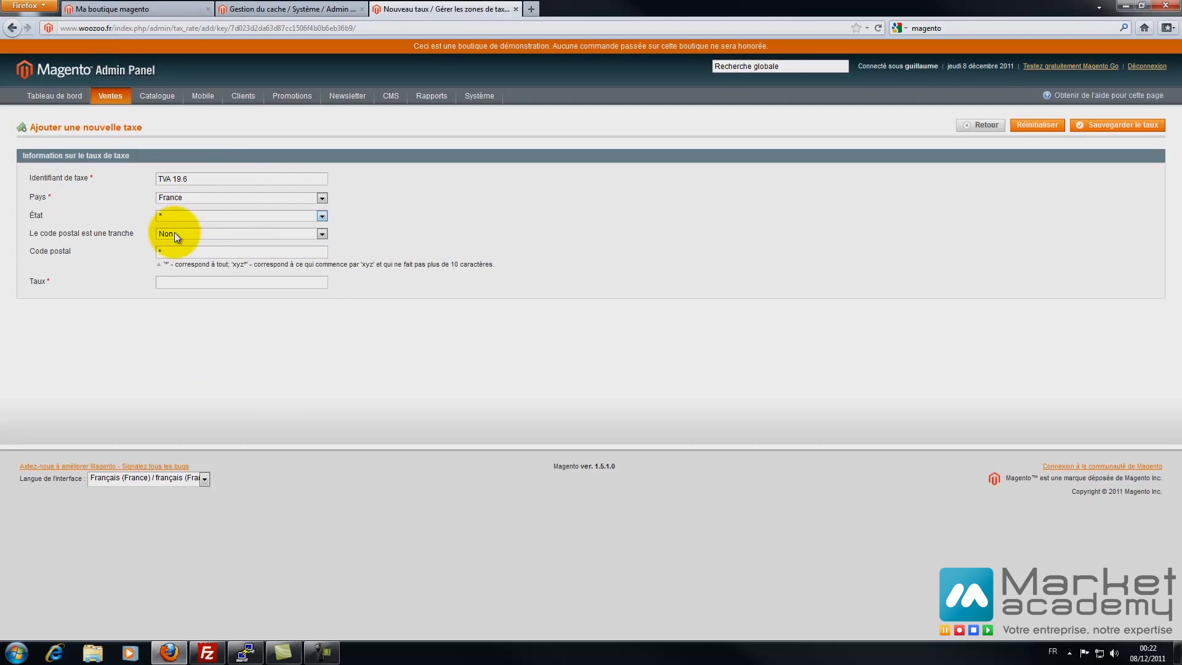
pyautogui.click(170, 280)
pyautogui.write('19')
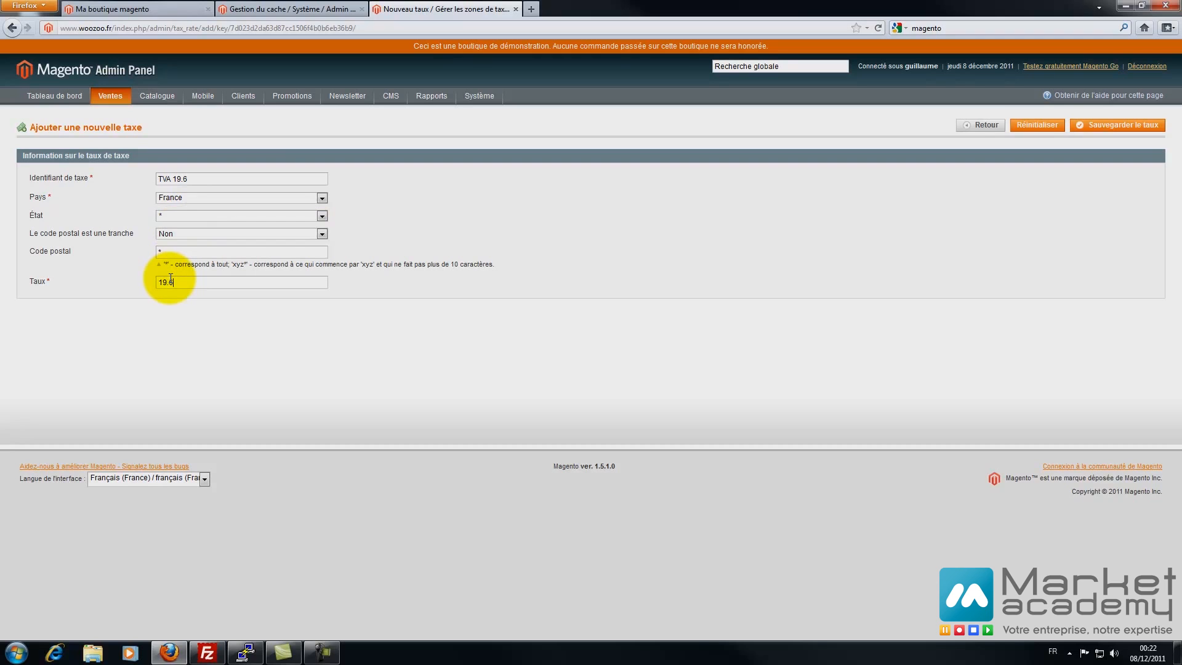
pyautogui.write('.6')
pyautogui.click(1108, 132)
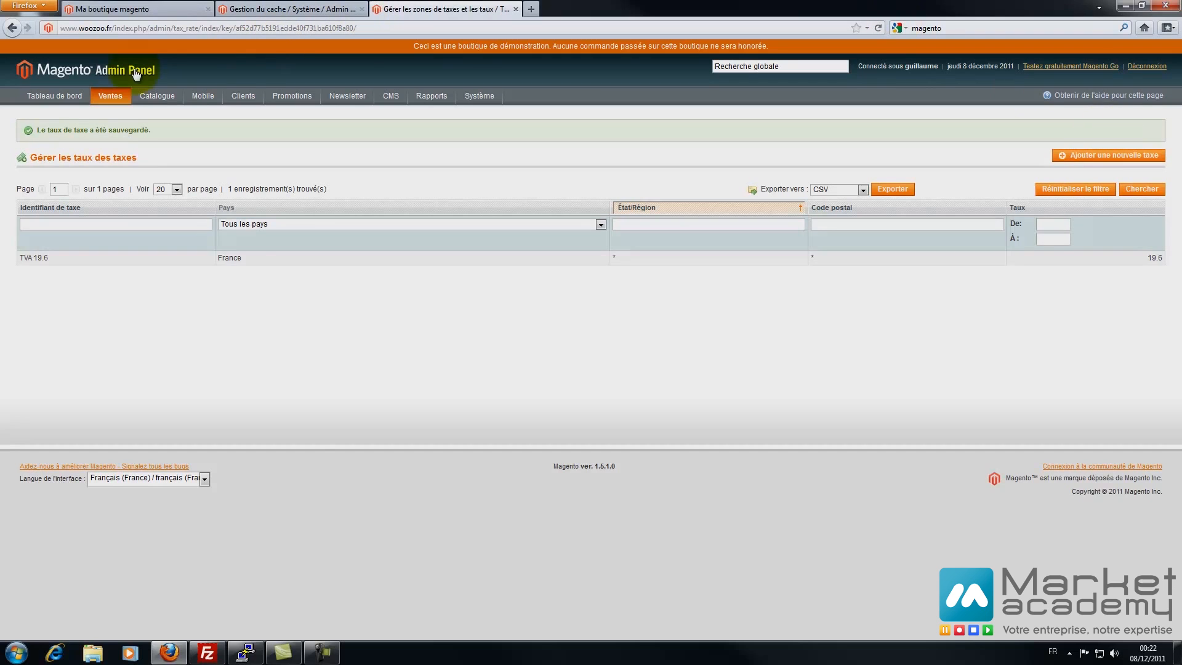
pyautogui.moveTo(110, 95)
pyautogui.moveTo(137, 249)
pyautogui.click(186, 282)
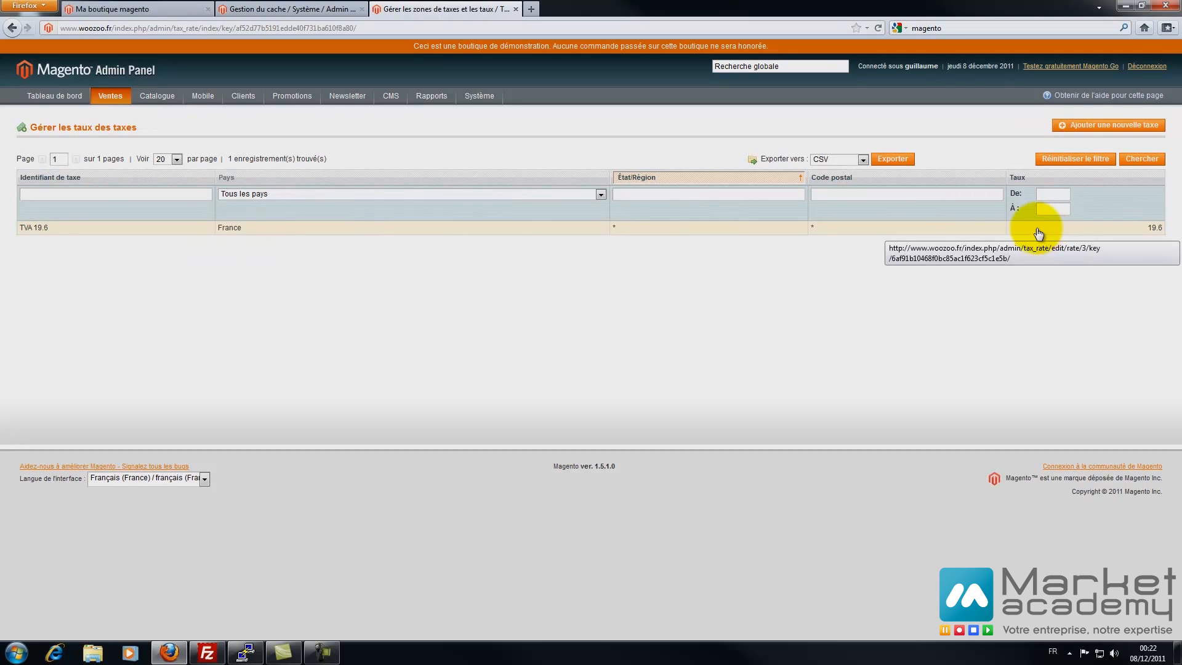
# - Start a new tax rule and name it TVA 19.6
pyautogui.moveTo(112, 92)
pyautogui.moveTo(122, 246)
pyautogui.click(179, 252)
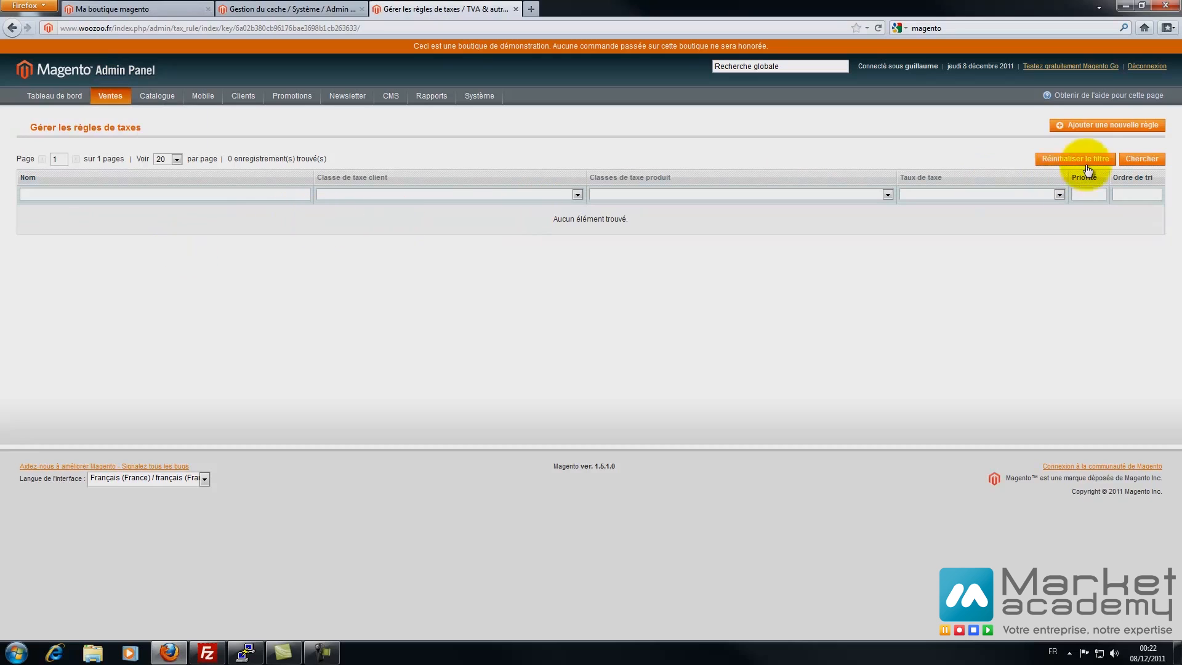
pyautogui.click(1105, 125)
pyautogui.click(182, 177)
pyautogui.write('19')
pyautogui.press('BackSpace')
pyautogui.press('BackSpace')
pyautogui.write('T')
pyautogui.press('Down')
pyautogui.press('Return')
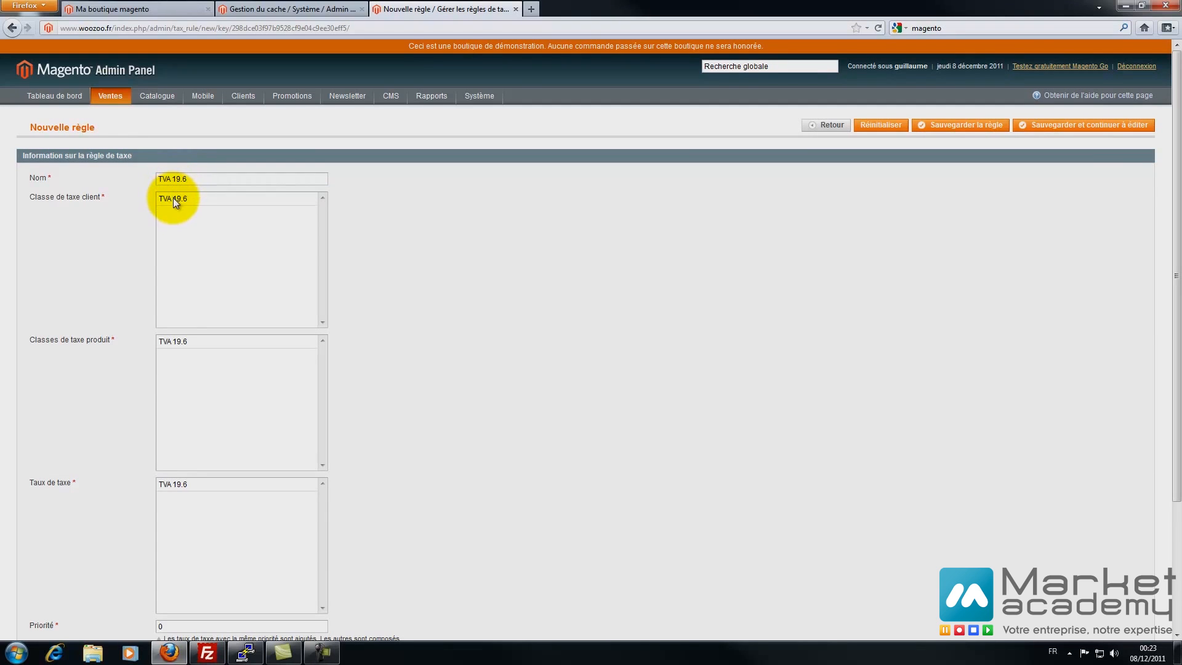
# - Link the TVA 19.6 customer class, product class and rate to the rule, then save it
pyautogui.click(172, 197)
pyautogui.click(167, 344)
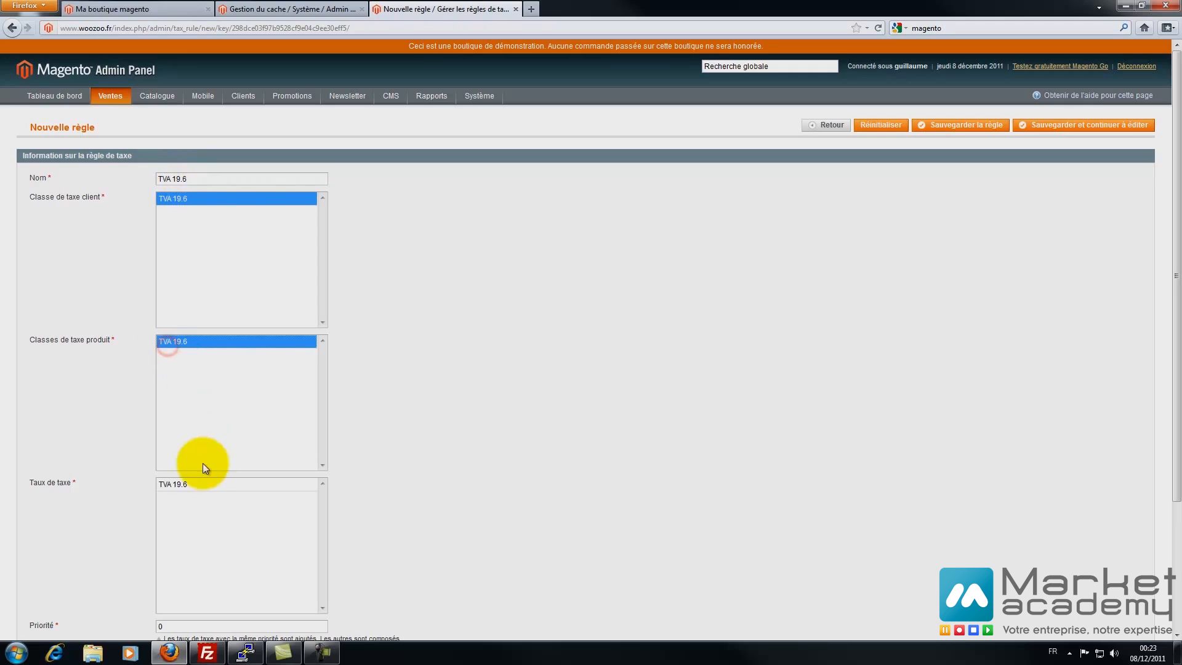
pyautogui.click(190, 487)
pyautogui.scroll(-5, 333, 467)
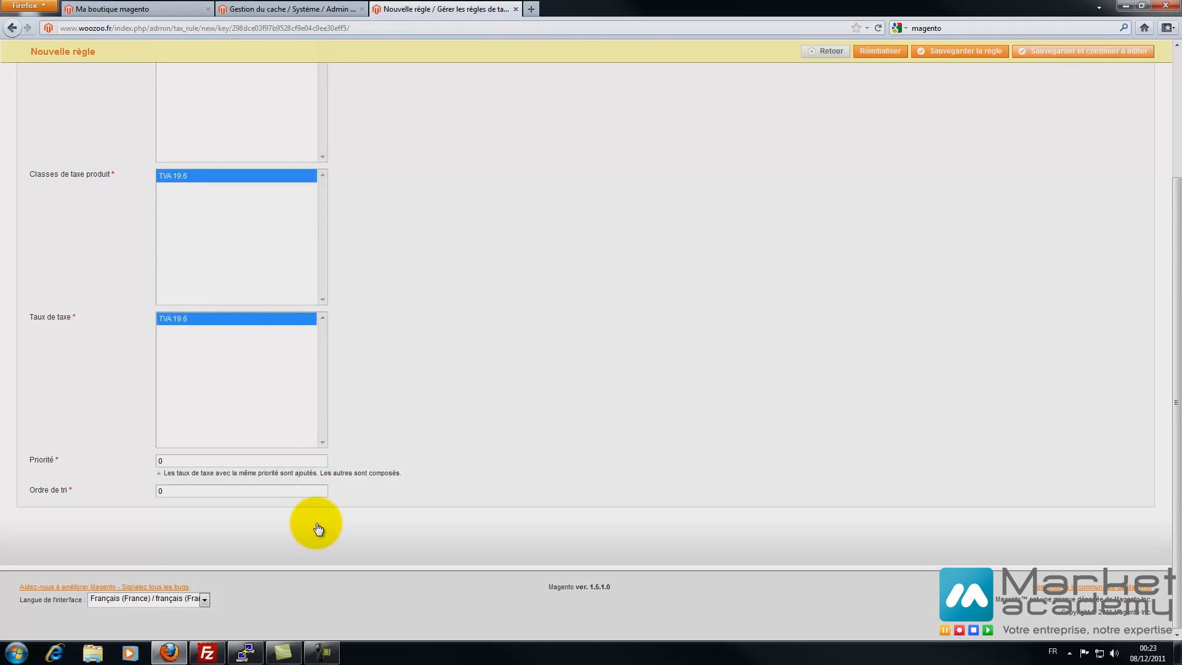
pyautogui.click(1083, 51)
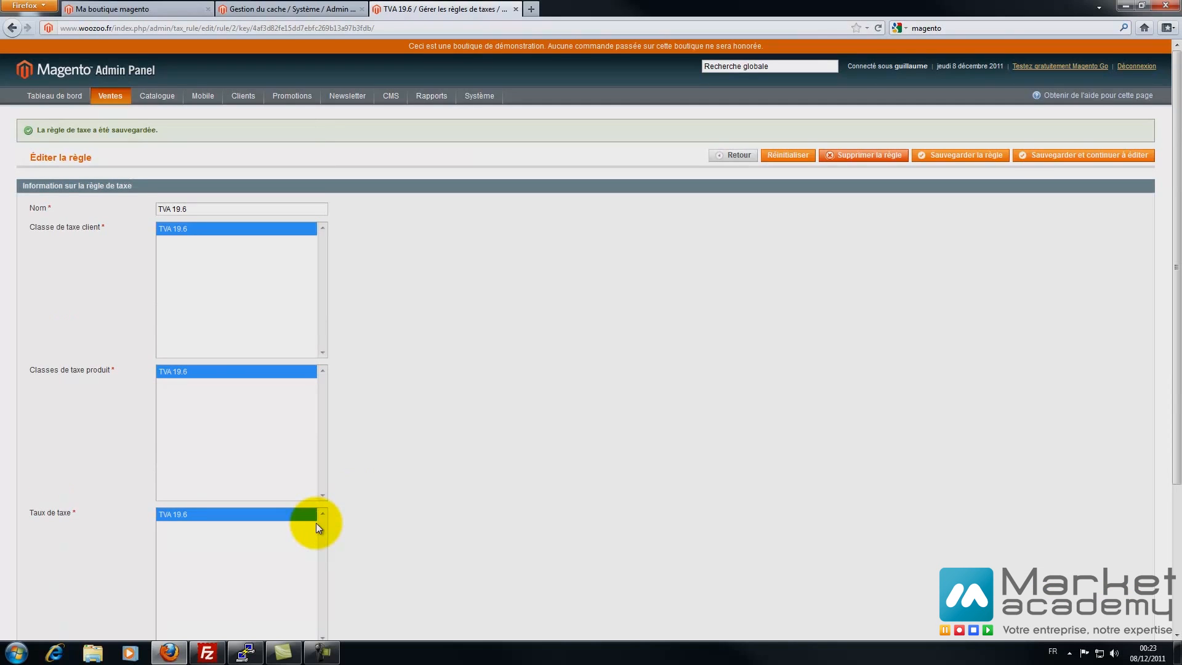
# - Reopen the saved TVA 19.6 rule from the tax rules list to verify it
pyautogui.moveTo(111, 96)
pyautogui.moveTo(131, 248)
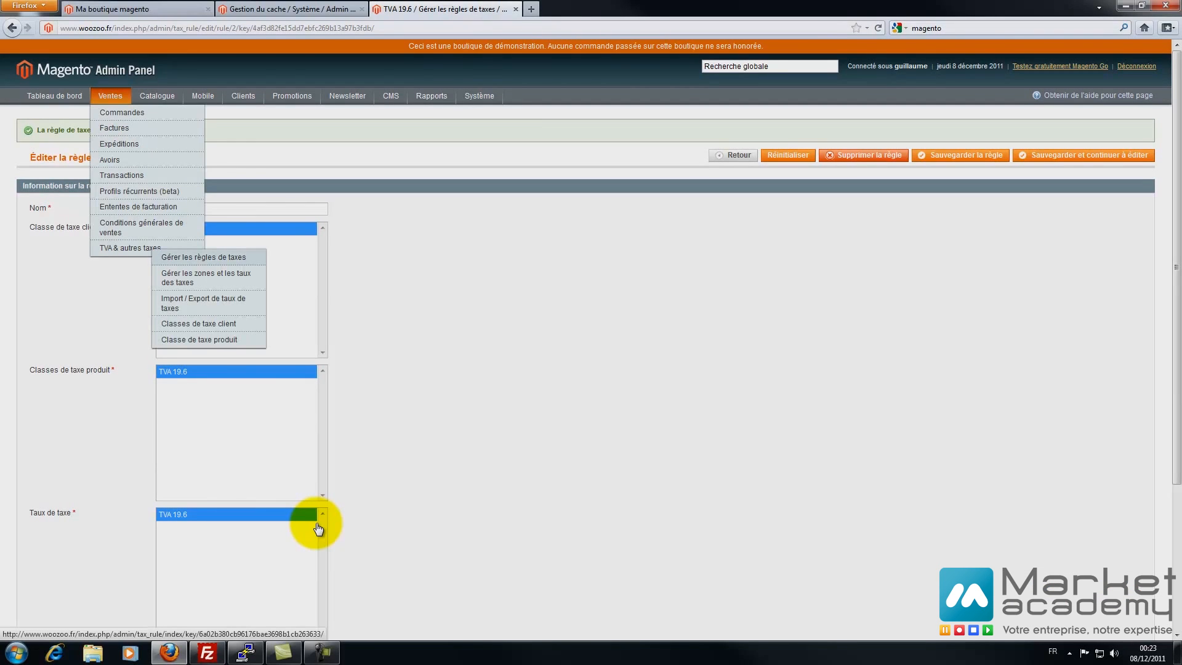
pyautogui.click(203, 257)
pyautogui.click(84, 212)
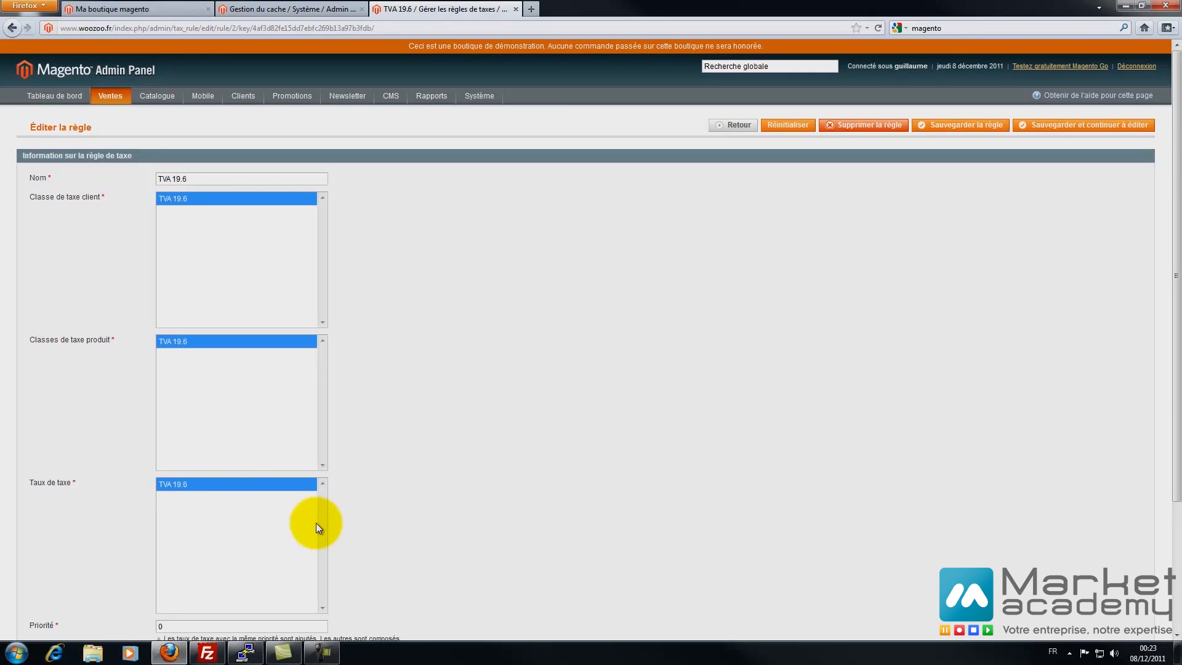
pyautogui.scroll(-5, 316, 523)
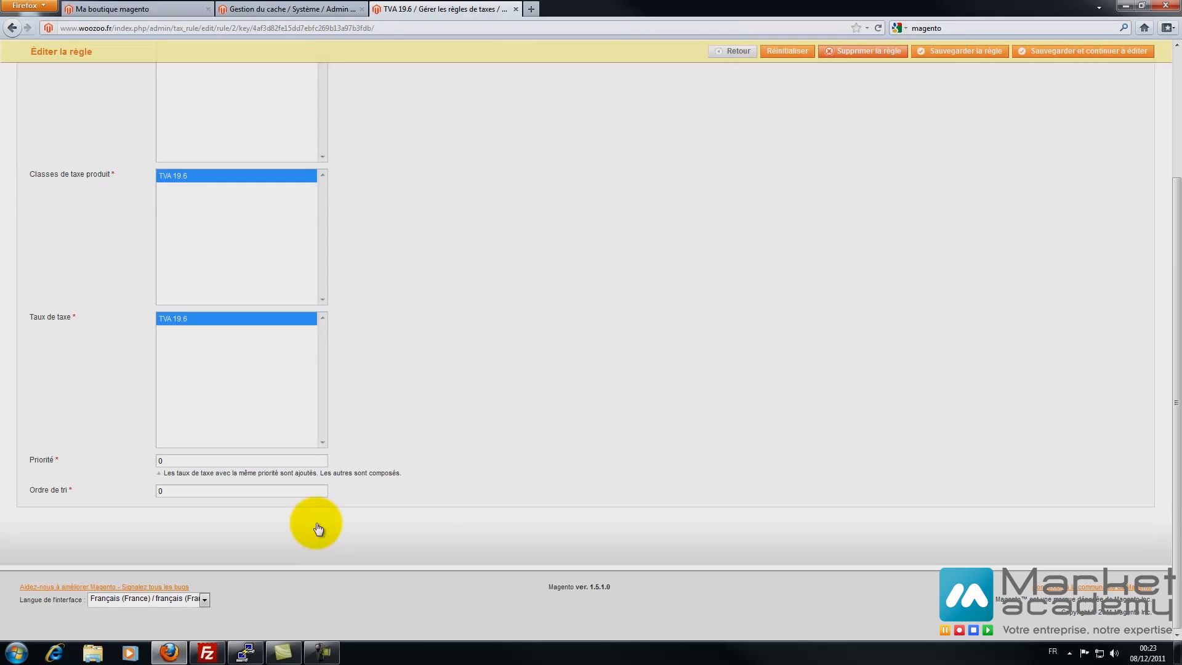
pyautogui.hotkey('alt', 'Left')
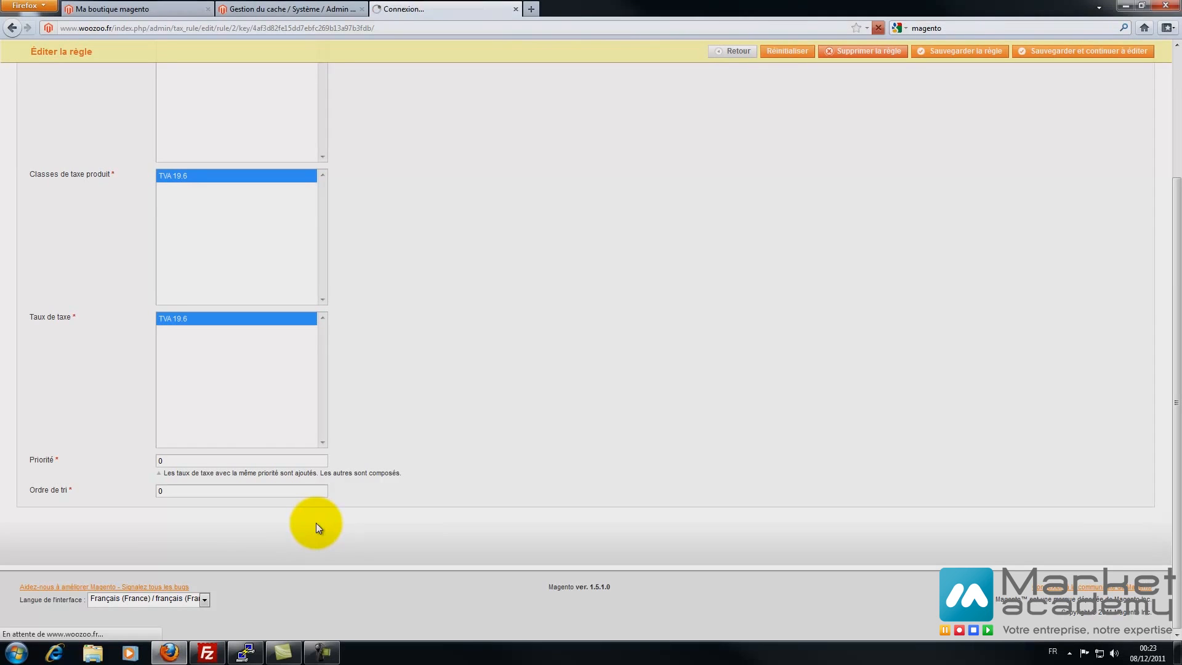
pyautogui.moveTo(110, 96)
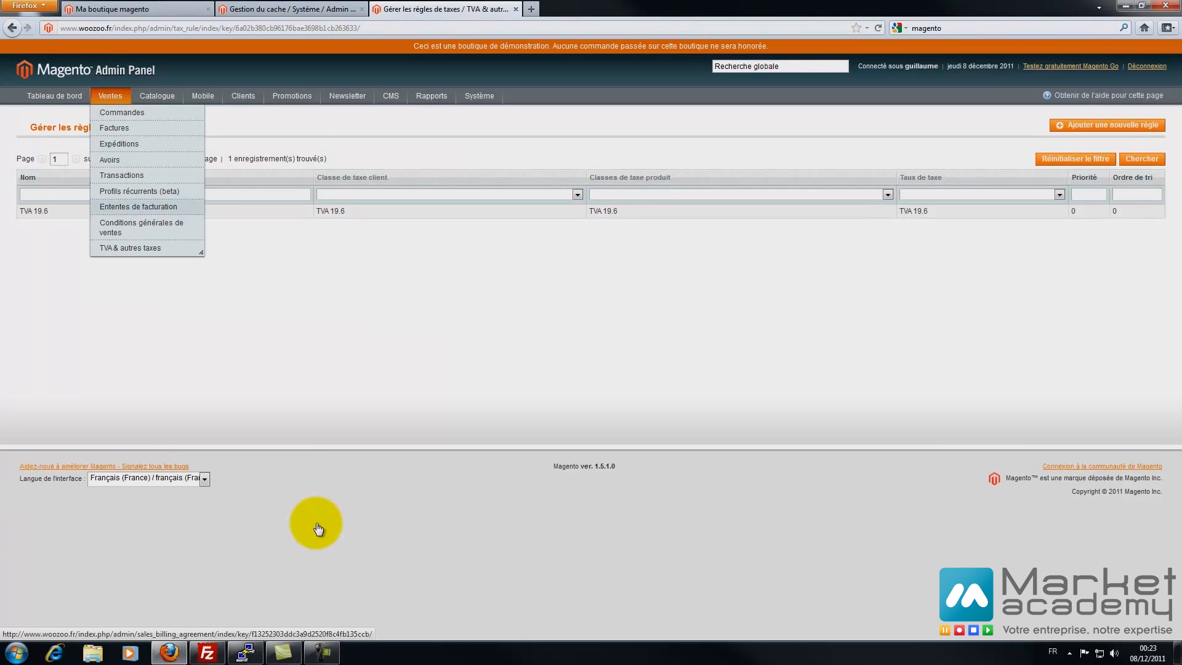
pyautogui.moveTo(130, 248)
pyautogui.click(205, 277)
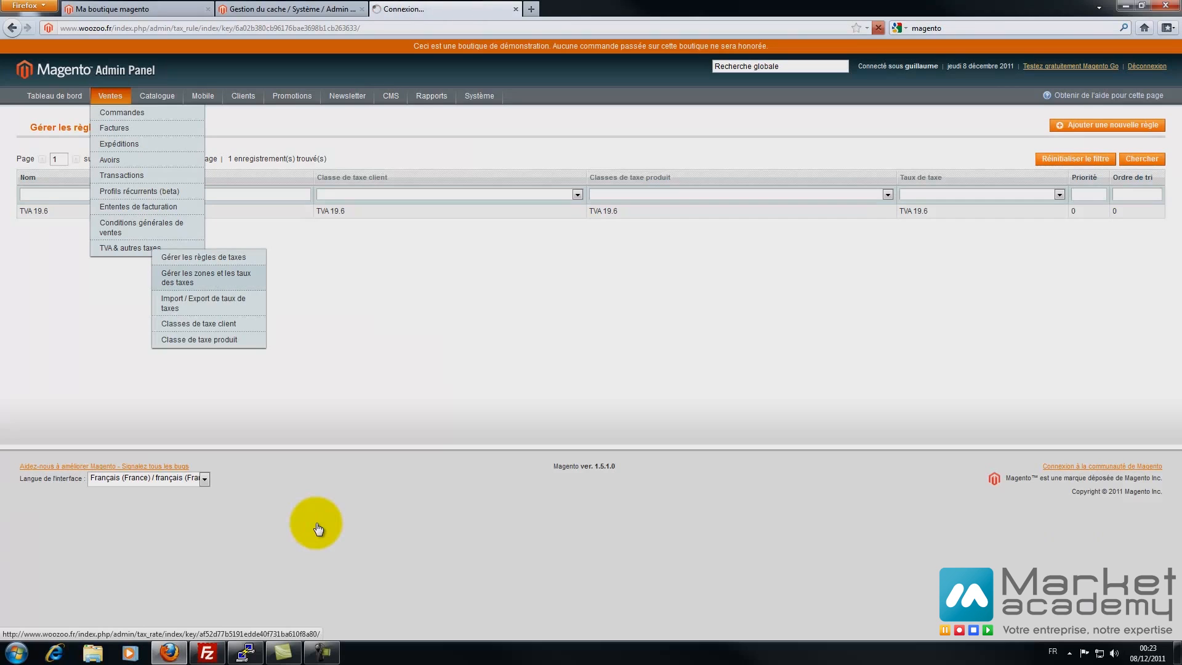
# - Re-save the TVA 19.6 tax rate and the TVA 19.6 customer tax class unchanged
pyautogui.click(271, 227)
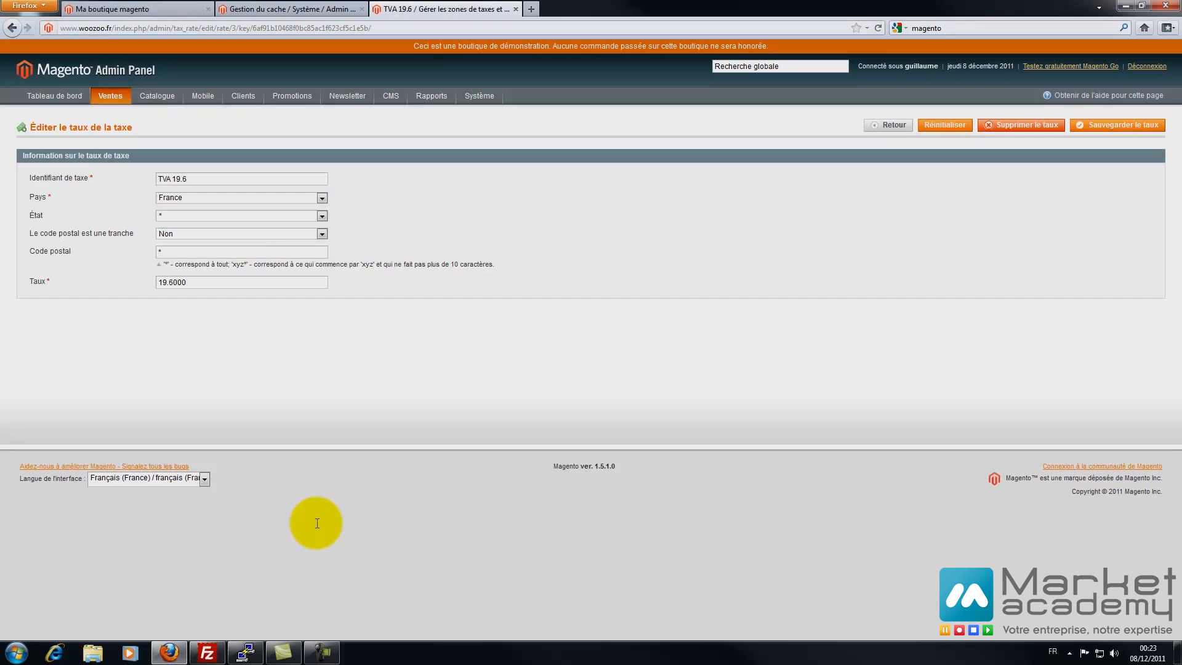
pyautogui.click(1117, 125)
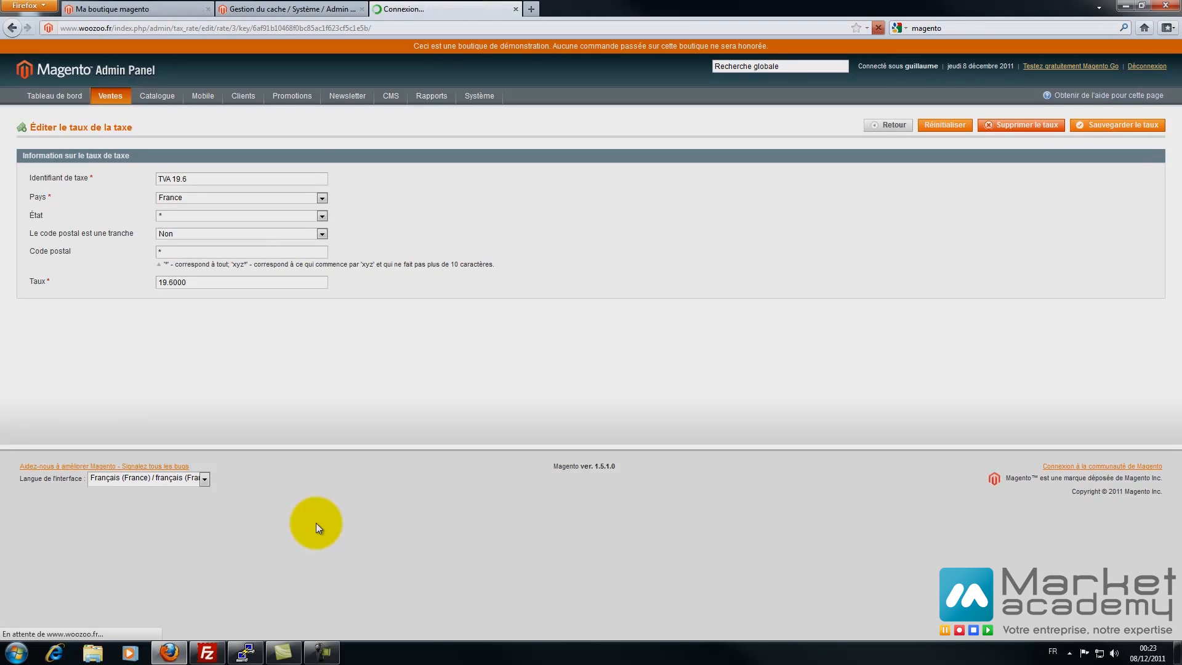
pyautogui.moveTo(110, 96)
pyautogui.moveTo(130, 247)
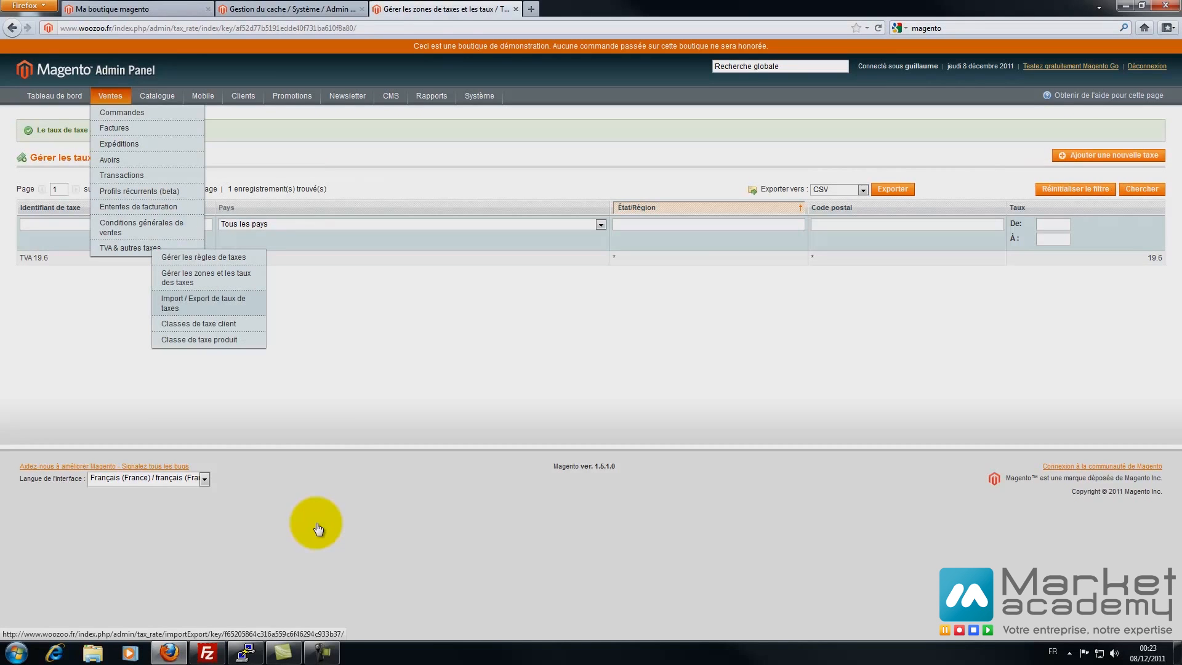
pyautogui.click(198, 323)
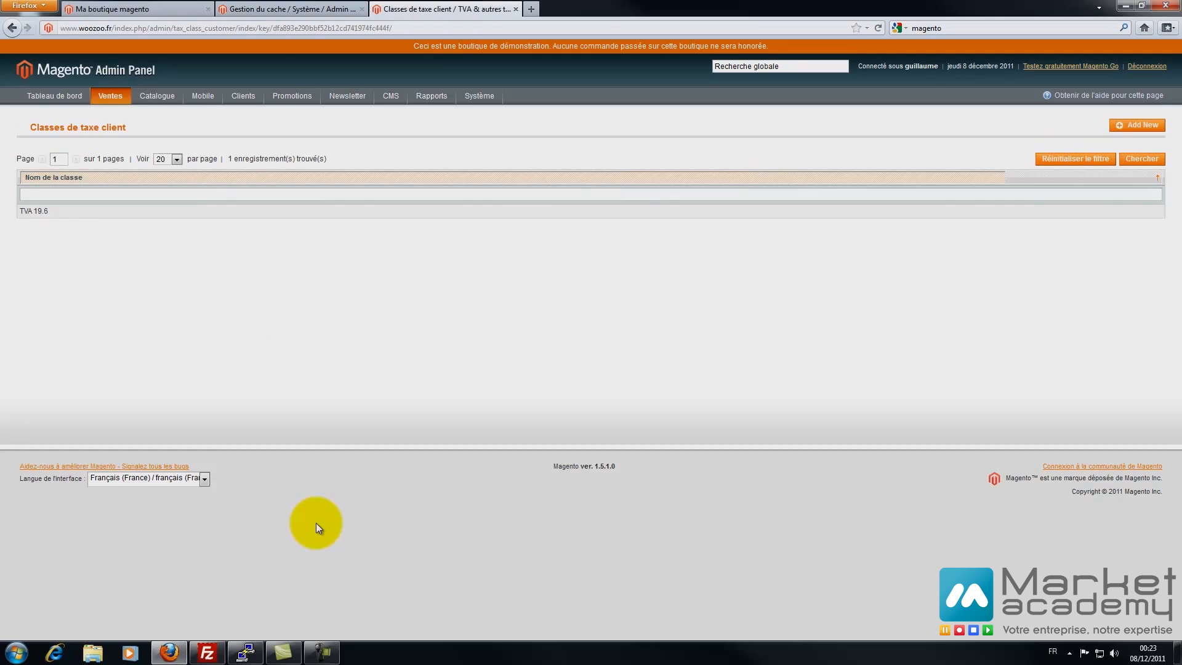
pyautogui.click(34, 210)
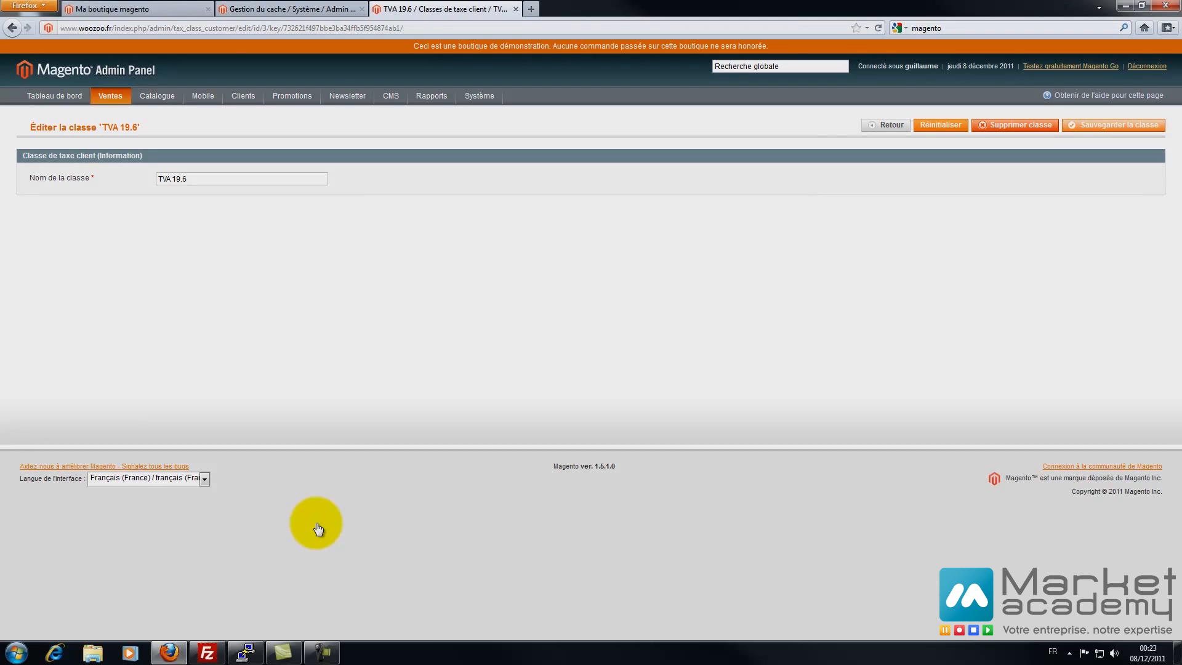
pyautogui.click(1114, 125)
# - Save the TVA 19.6 product tax class from the product tax classes list
pyautogui.moveTo(110, 96)
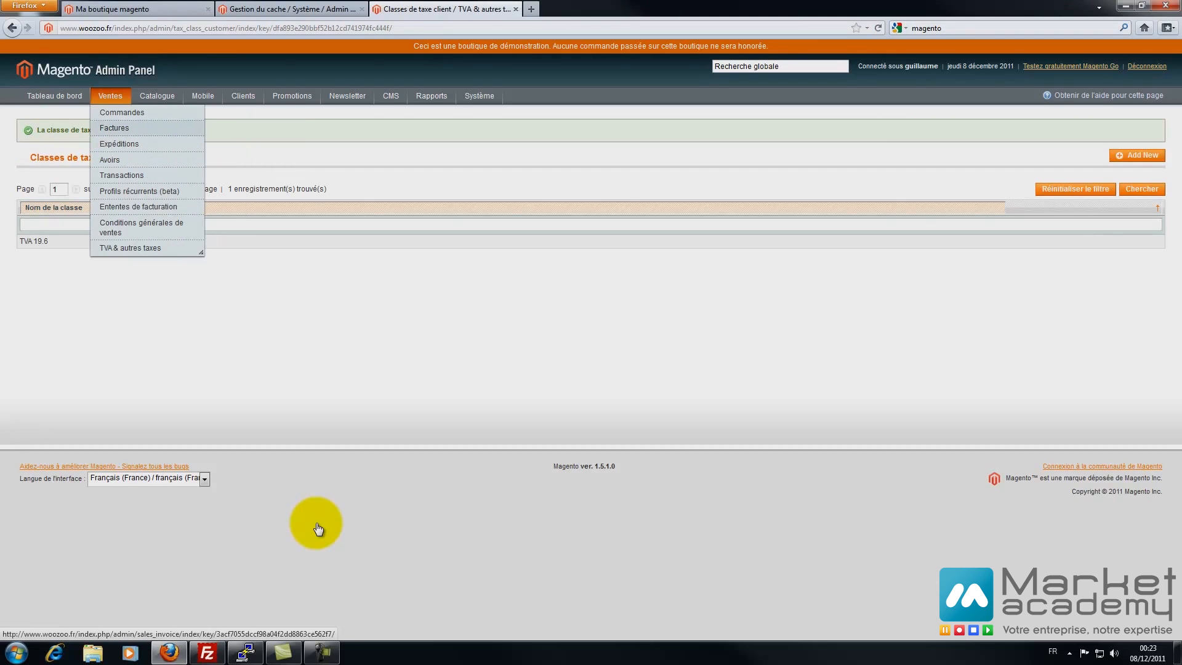
pyautogui.moveTo(130, 248)
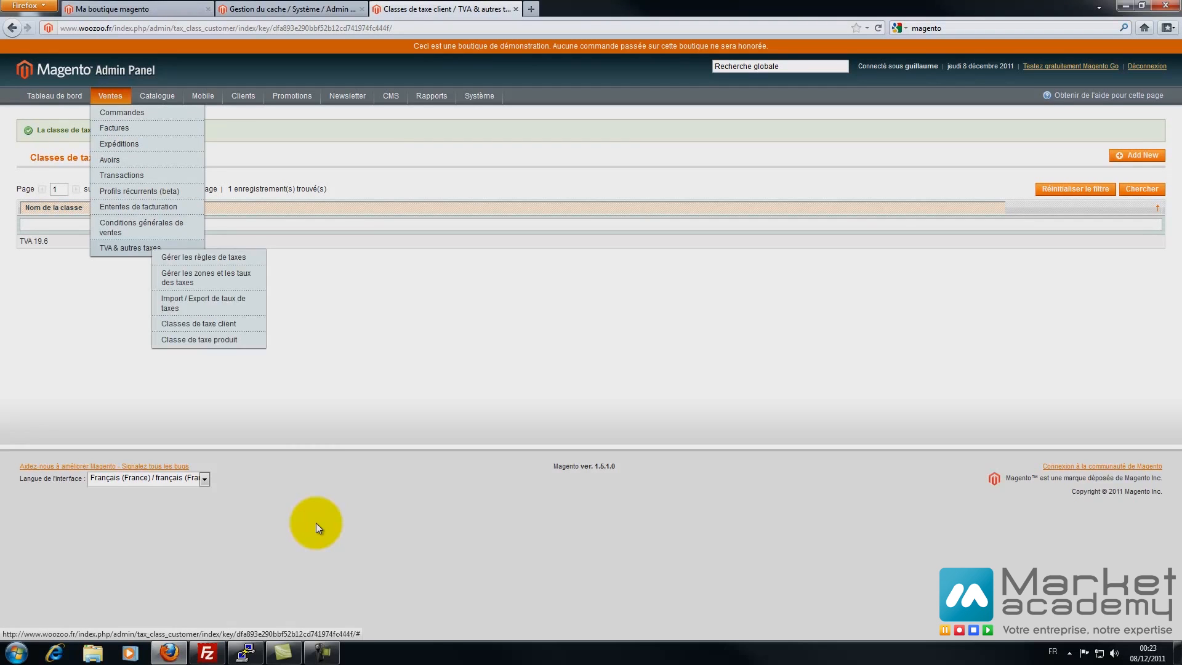
pyautogui.click(199, 339)
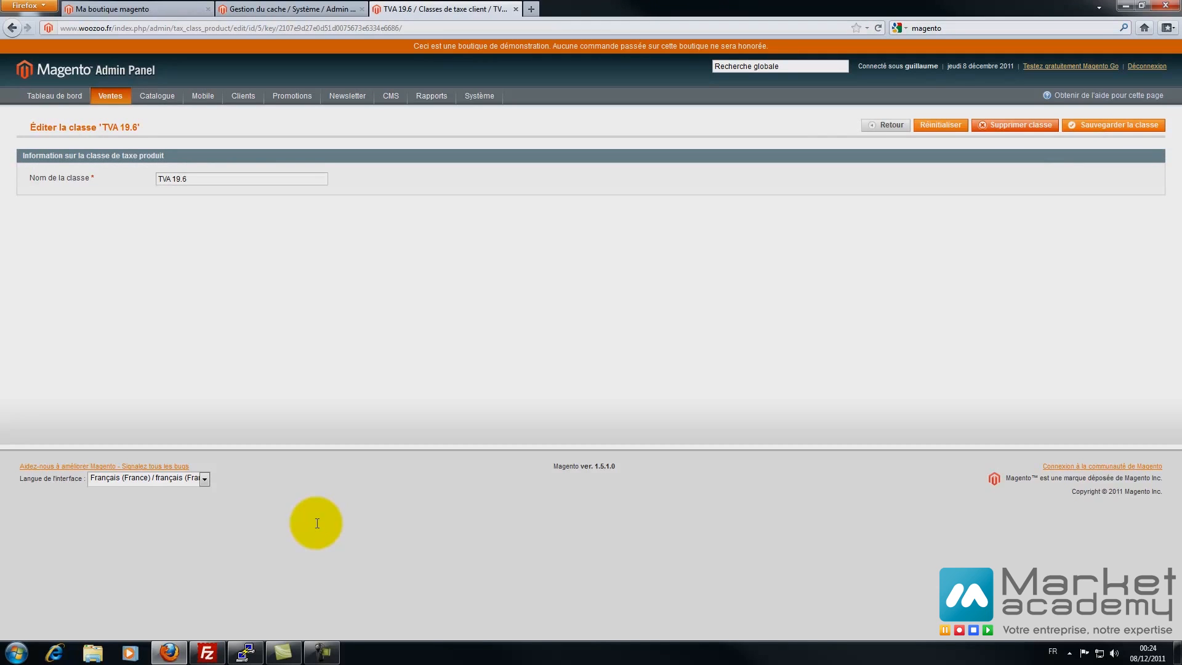
pyautogui.click(1113, 125)
# - Go to the store configuration settings under Système > Configuration
pyautogui.moveTo(110, 96)
pyautogui.moveTo(130, 248)
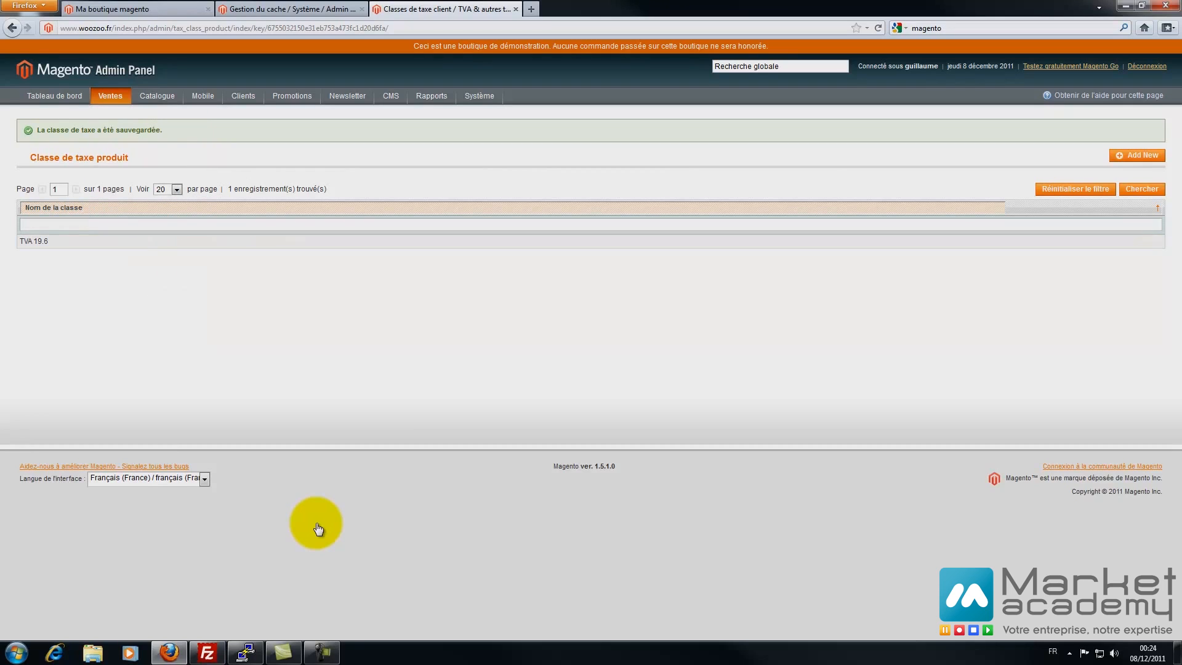
pyautogui.moveTo(478, 96)
pyautogui.click(491, 358)
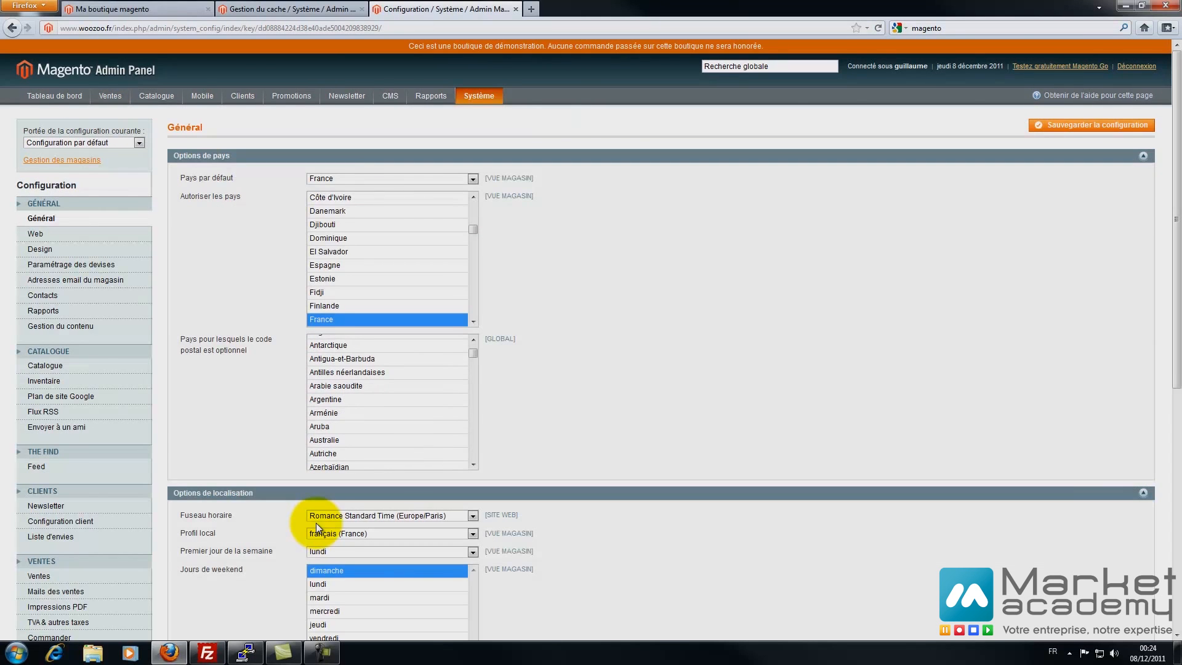
# - Set the shipping tax class to TVA 19.6
pyautogui.scroll(-8, 316, 522)
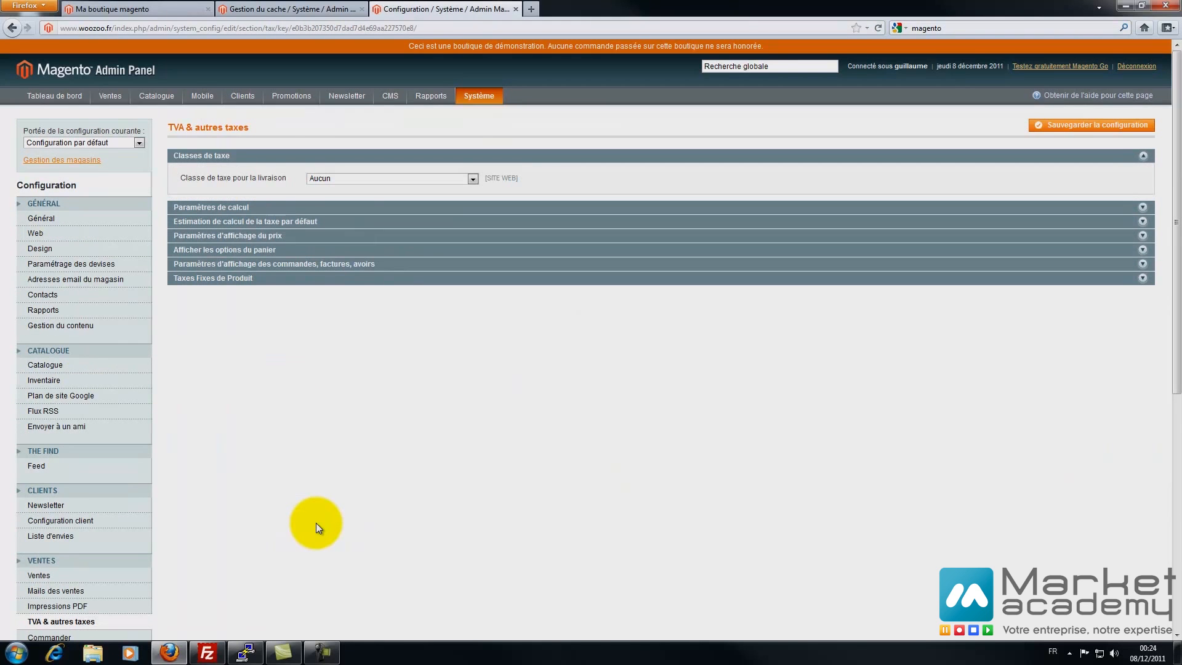
pyautogui.hotkey('alt', 'Down')
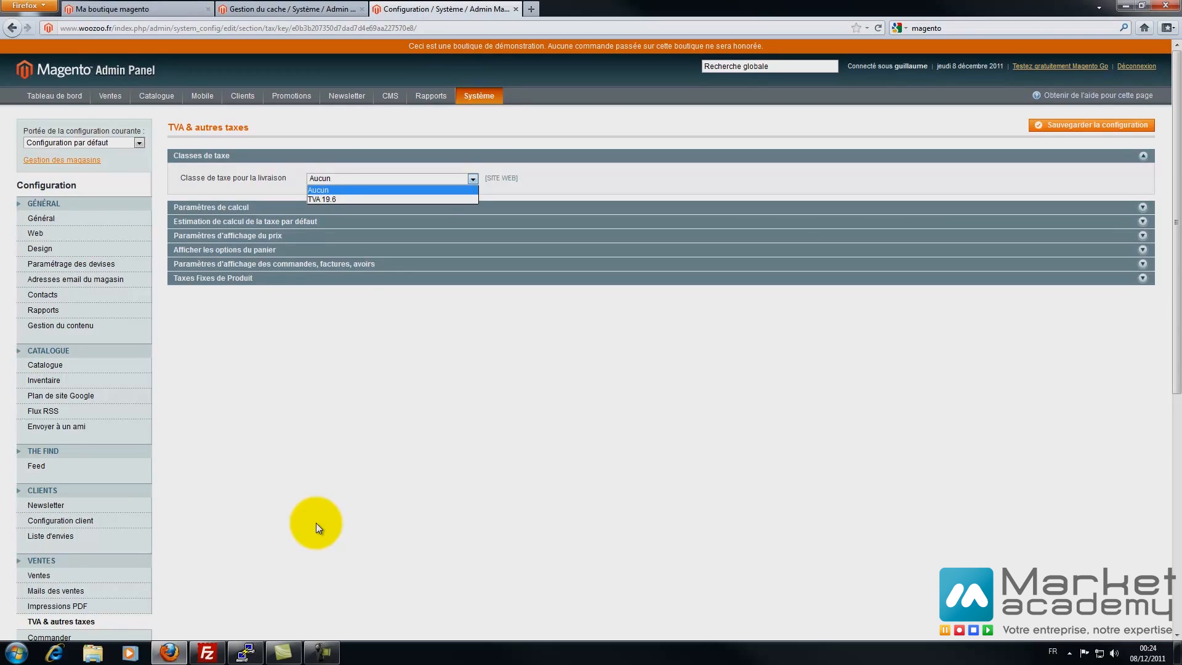
pyautogui.press('Escape')
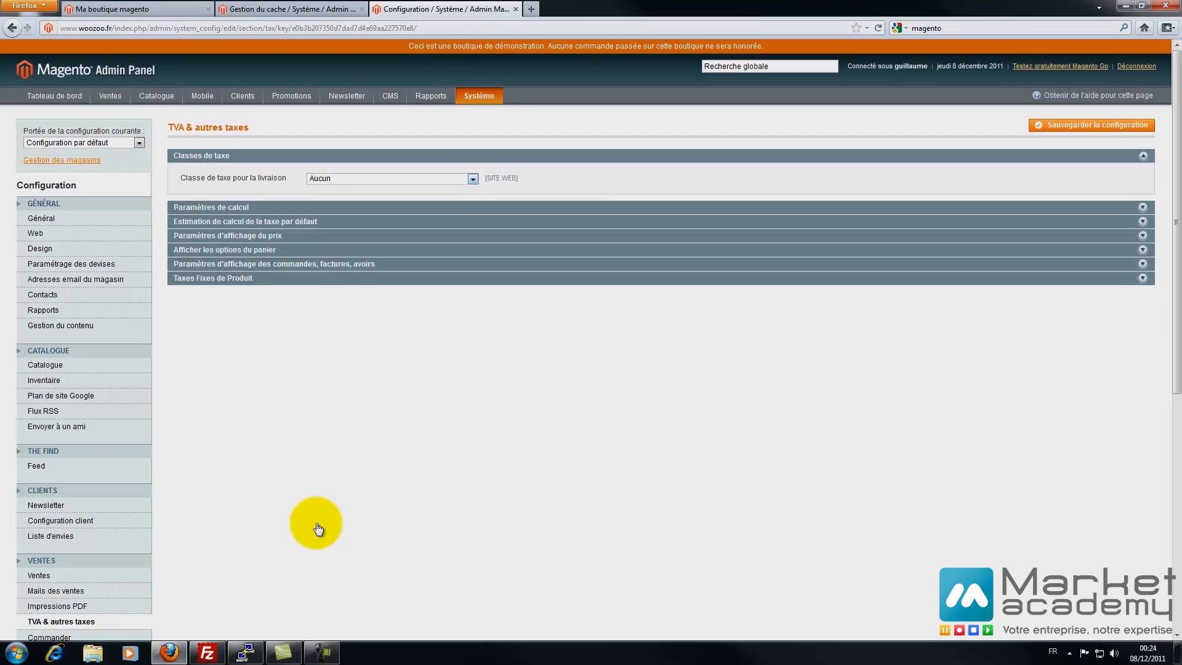
pyautogui.press('Return')
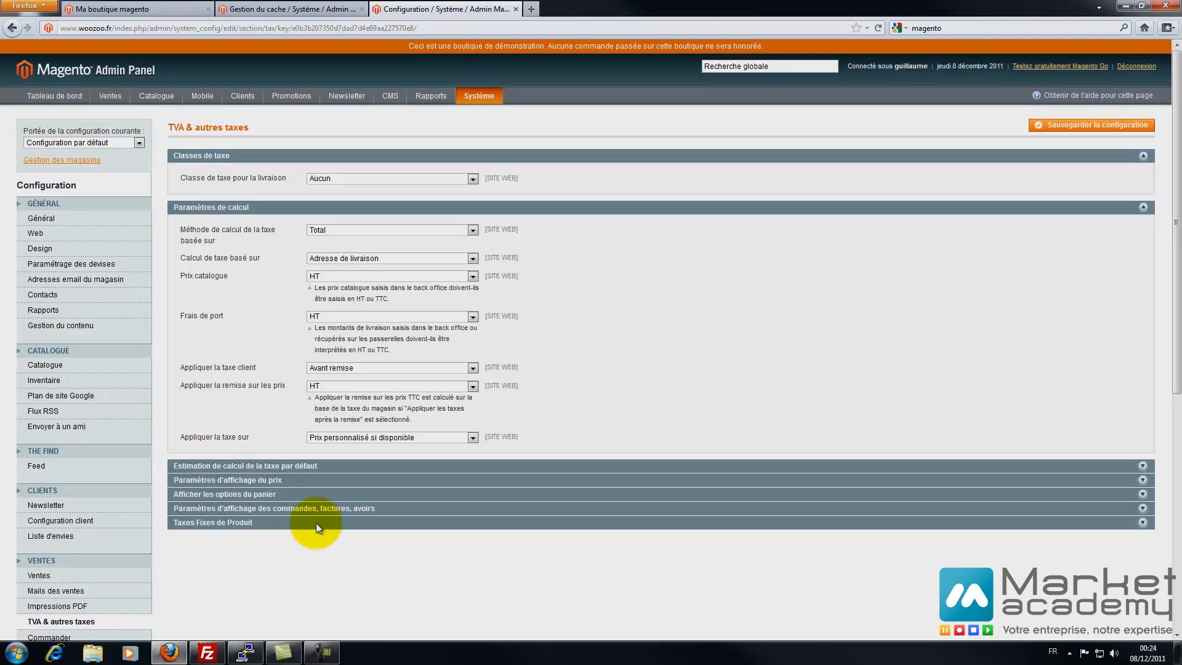
pyautogui.hotkey('alt', 'Down')
pyautogui.press('Down')
pyautogui.press('Return')
# - Keep the calculation method at Total and tax based on Adresse de livraison
pyautogui.press('Tab')
pyautogui.hotkey('alt', 'Down')
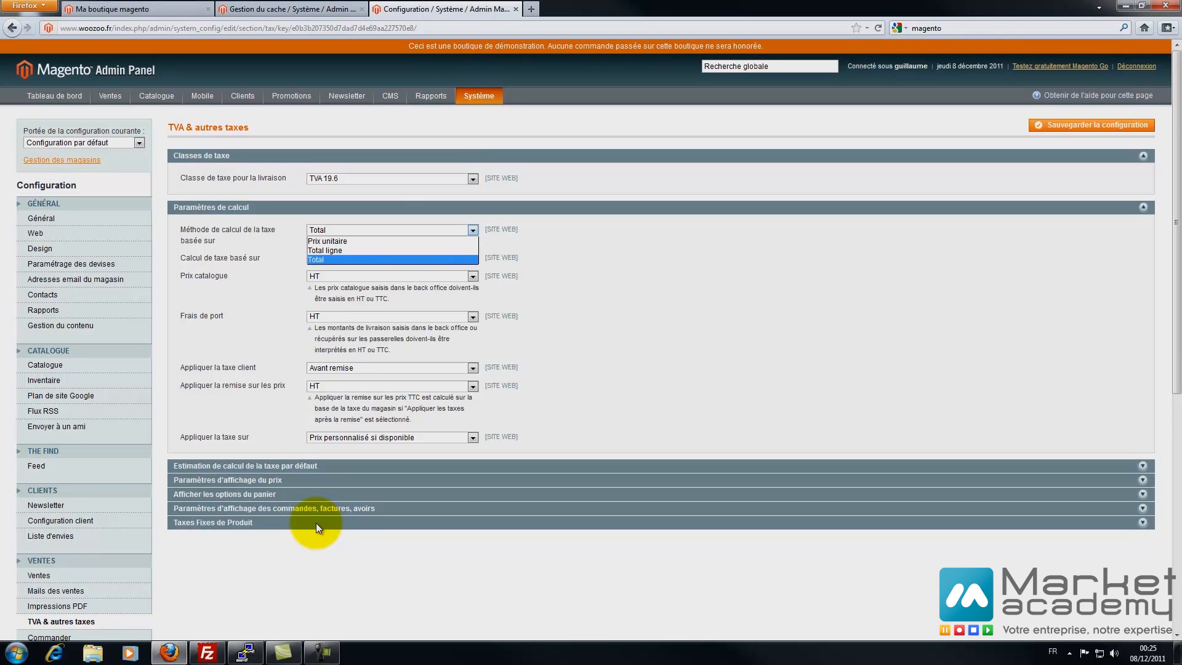
pyautogui.press('Up')
pyautogui.press('Up')
pyautogui.press('Down')
pyautogui.press('Down')
pyautogui.press('Return')
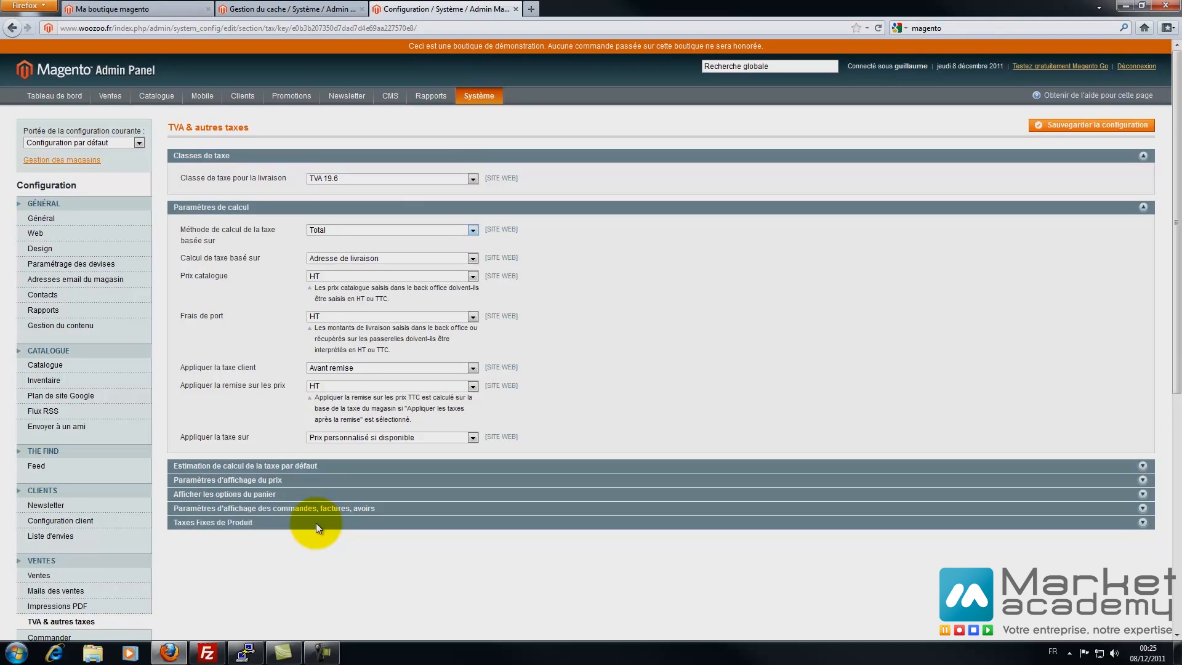
pyautogui.press('Tab')
pyautogui.hotkey('alt', 'Down')
pyautogui.press('Return')
# - Set catalogue prices and shipping fees to be entered as TTC
pyautogui.press('Tab')
pyautogui.hotkey('alt', 'Down')
pyautogui.press('Down')
pyautogui.press('Return')
pyautogui.press('Tab')
pyautogui.hotkey('alt', 'Down')
pyautogui.press('Down')
pyautogui.press('Return')
# - Keep customer tax applied Avant remise and apply discounts to TTC prices
pyautogui.press('Tab')
pyautogui.hotkey('alt', 'Down')
pyautogui.press('Down')
pyautogui.press('Up')
pyautogui.press('Return')
pyautogui.press('Tab')
pyautogui.hotkey('alt', 'Down')
pyautogui.press('Down')
pyautogui.press('Return')
# - Leave tax applied on the custom price when available
pyautogui.press('Tab')
pyautogui.hotkey('alt', 'Down')
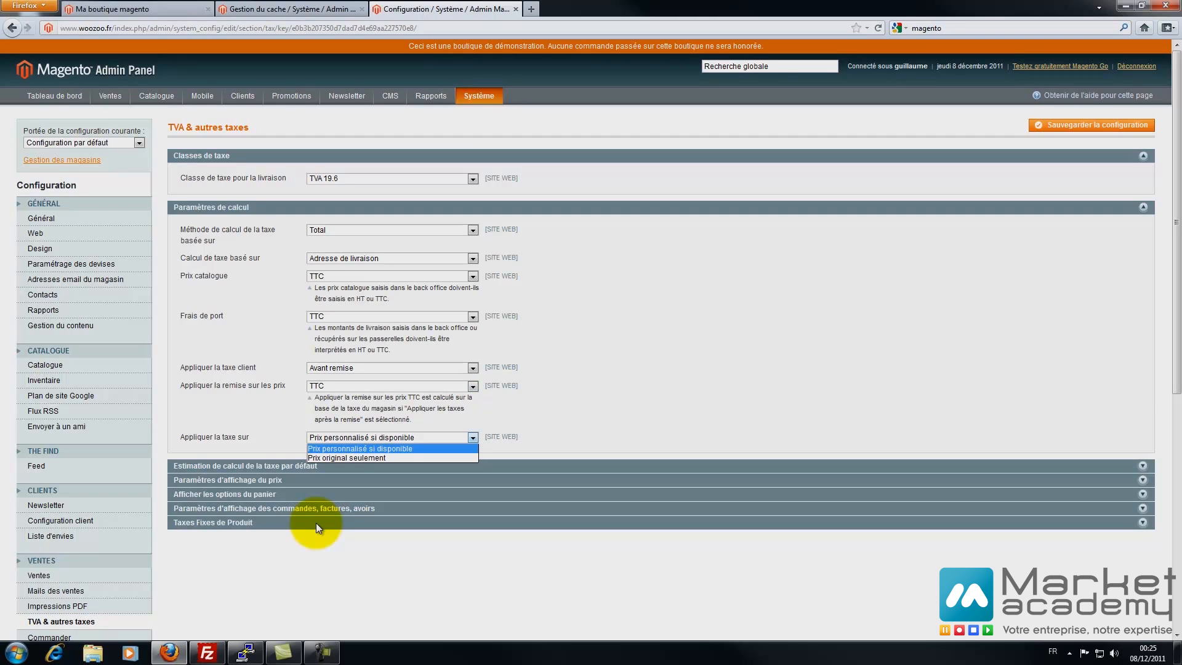
pyautogui.press('Down')
pyautogui.press('Escape')
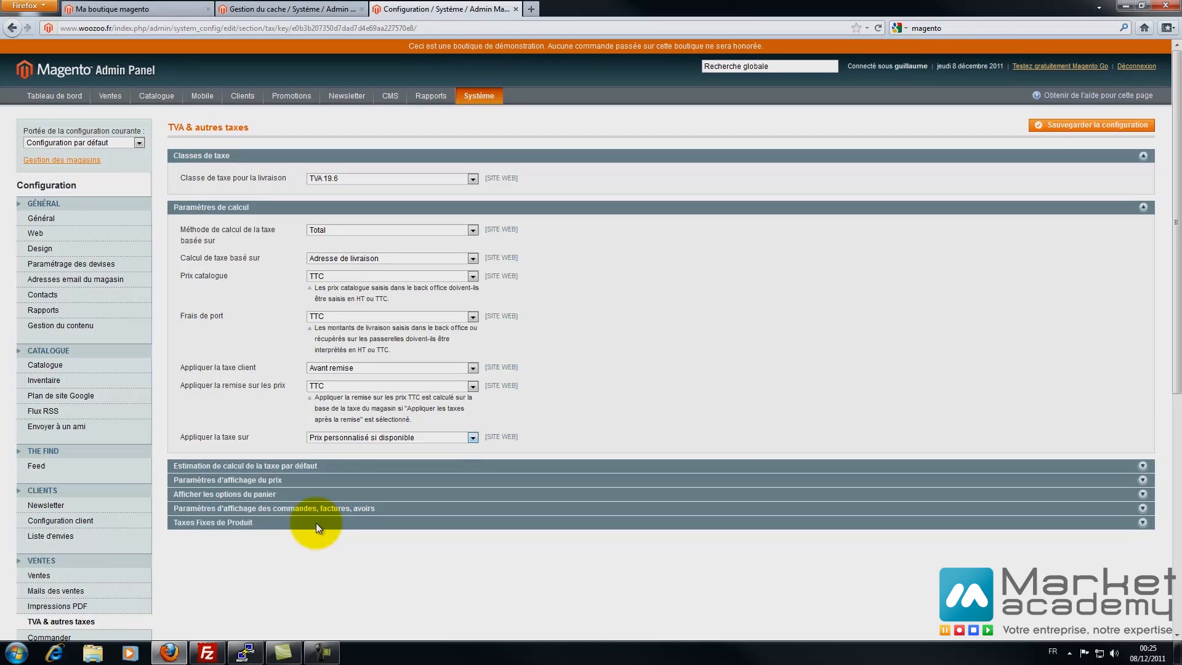
pyautogui.press('Return')
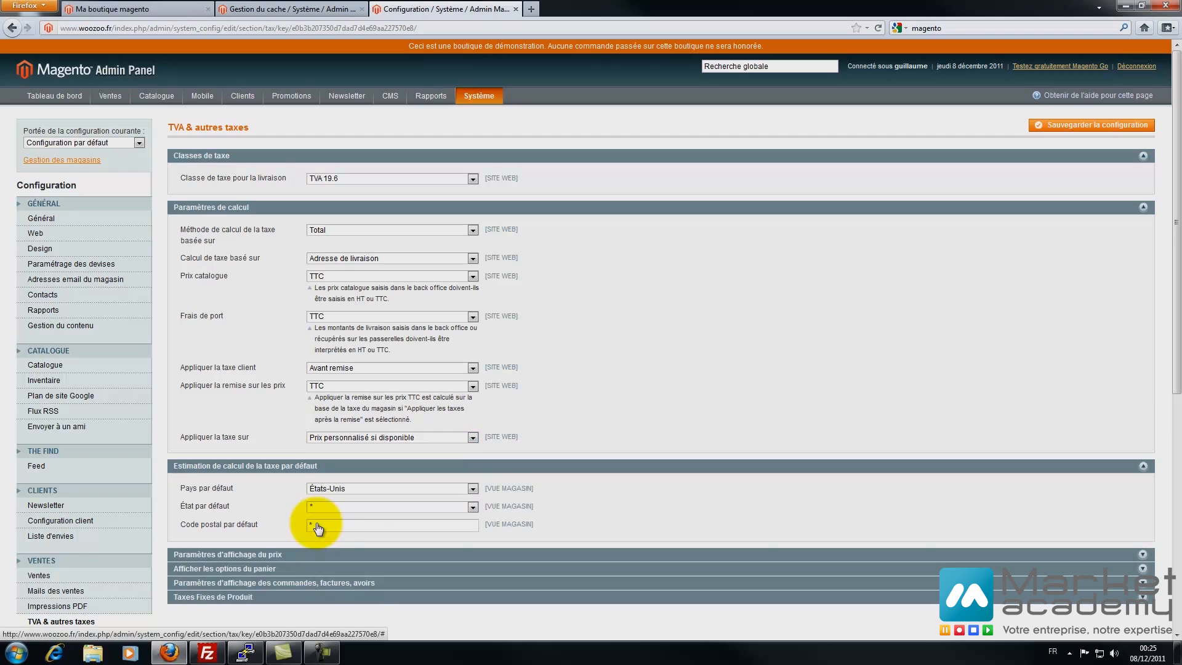
# - Set the default tax estimation country (Pays par défaut) to France
pyautogui.scroll(-2, 316, 524)
pyautogui.hotkey('alt', 'Down')
pyautogui.write('fr')
pyautogui.press('Escape')
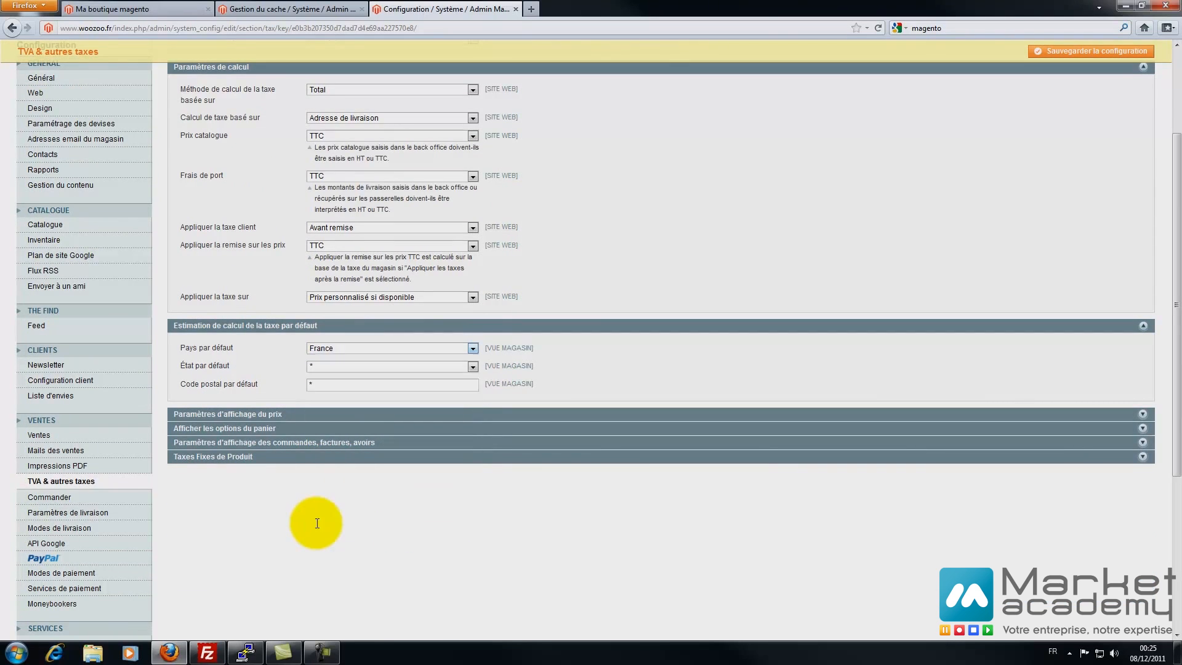
# - Display catalogue prices and shipping prices as TTC
pyautogui.press('Return')
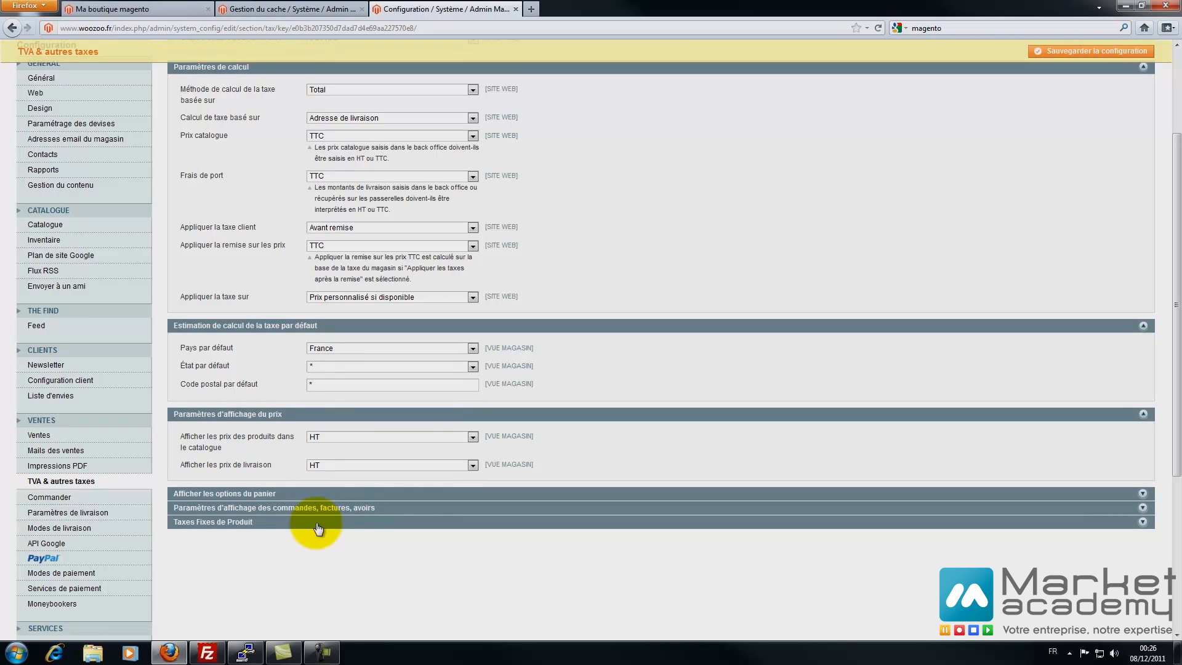
pyautogui.hotkey('alt', 'Down')
pyautogui.press('Down')
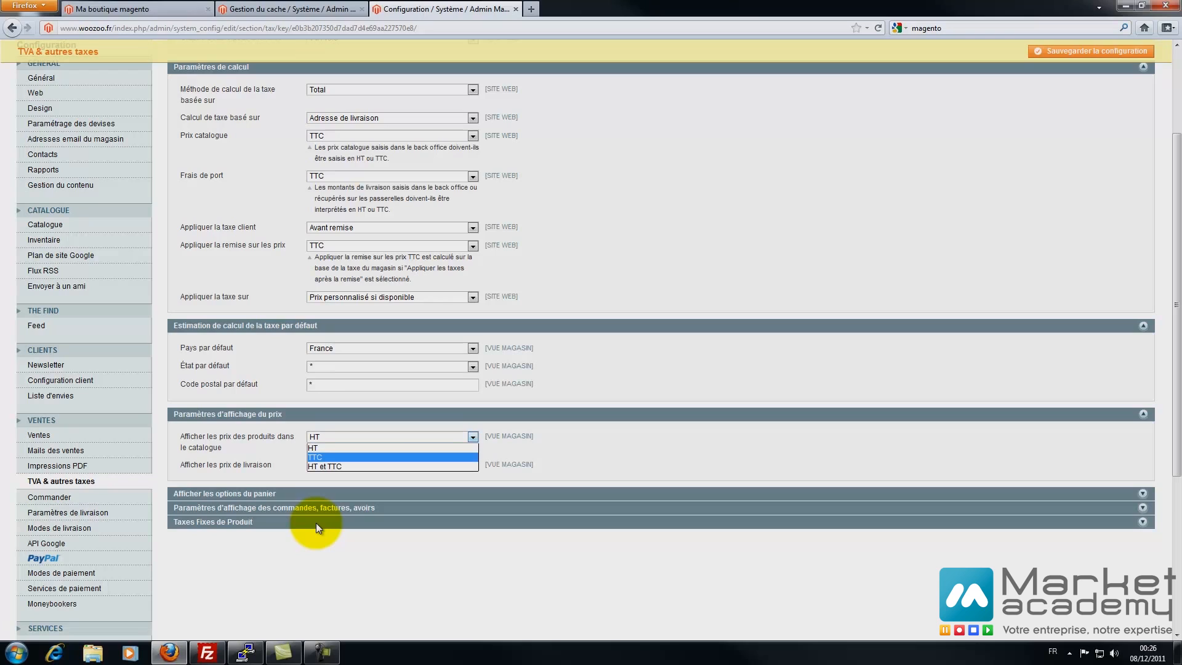
pyautogui.press('Return')
pyautogui.press('Tab')
pyautogui.hotkey('alt', 'Down')
pyautogui.press('Down')
pyautogui.press('Return')
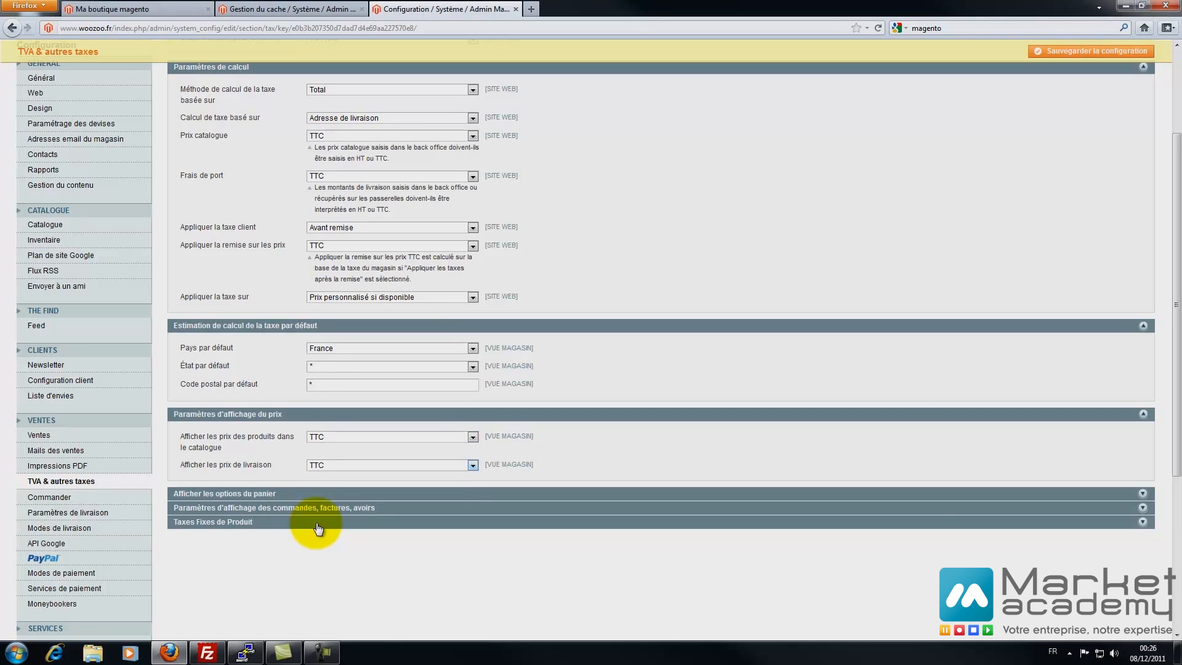
# - In the cart display settings, show prices, subtotal and shipping amount as TTC
pyautogui.click(316, 494)
pyautogui.scroll(-2, 316, 523)
pyautogui.press('Tab')
pyautogui.hotkey('alt', 'Down')
pyautogui.press('Down')
pyautogui.press('Return')
pyautogui.press('Tab')
pyautogui.hotkey('alt', 'Down')
pyautogui.press('Down')
pyautogui.press('Return')
pyautogui.press('Tab')
pyautogui.hotkey('alt', 'Down')
pyautogui.press('Down')
pyautogui.press('Return')
# - Set cart tax in grand total, full tax summary and zero subtotal to Oui
pyautogui.press('Tab')
pyautogui.hotkey('alt', 'Down')
pyautogui.press('Down')
pyautogui.press('Return')
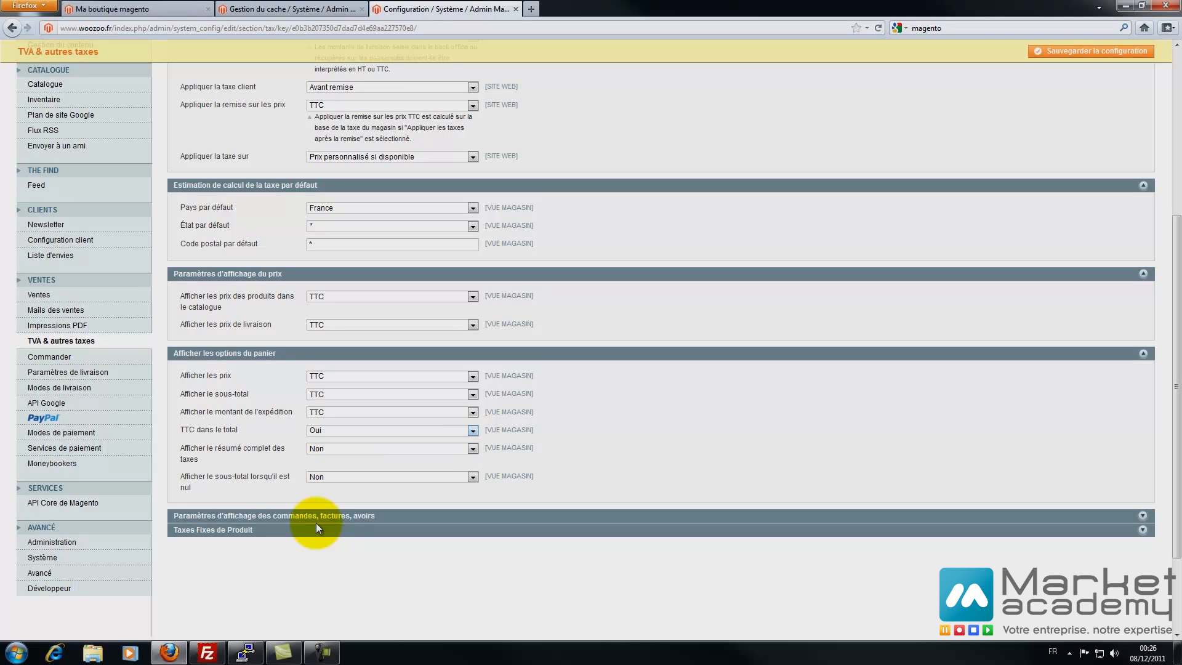
pyautogui.press('Tab')
pyautogui.hotkey('alt', 'Down')
pyautogui.press('Up')
pyautogui.press('Return')
pyautogui.press('Tab')
pyautogui.hotkey('alt', 'Down')
pyautogui.press('Up')
pyautogui.press('Return')
# - Show order, invoice and credit memo prices, subtotal and shipping amount as TTC
pyautogui.click(316, 521)
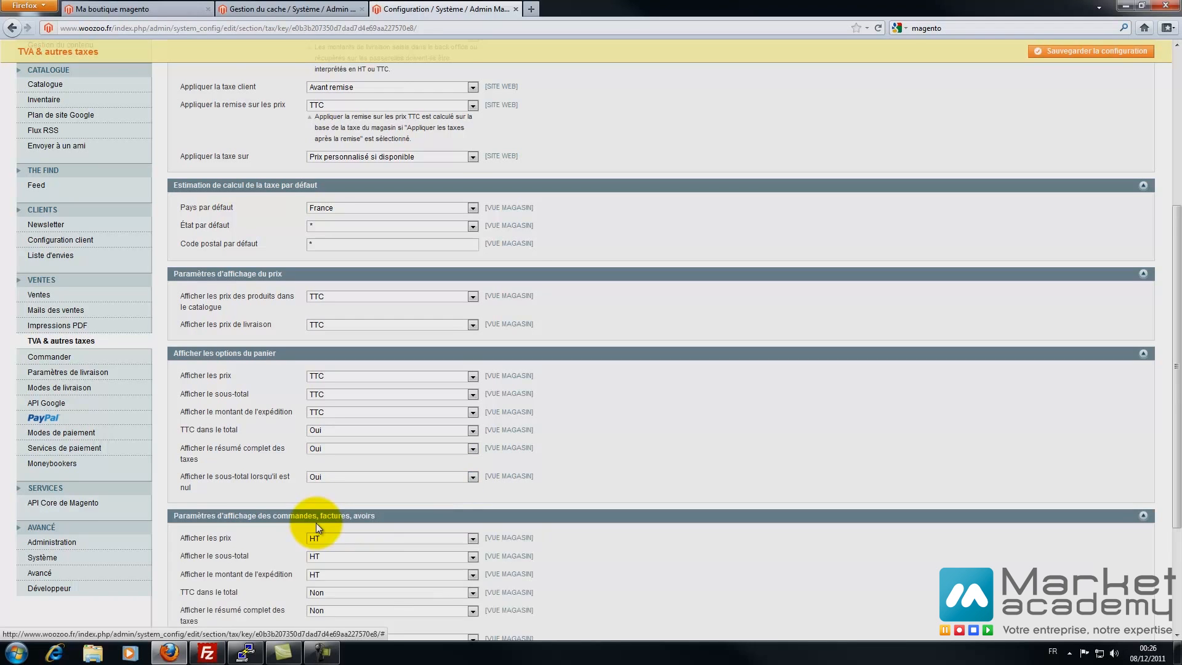
pyautogui.scroll(-3, 317, 523)
pyautogui.press('Tab')
pyautogui.hotkey('alt', 'Down')
pyautogui.press('Down')
pyautogui.press('Return')
pyautogui.press('Tab')
pyautogui.hotkey('alt', 'Down')
pyautogui.press('Down')
pyautogui.press('Return')
pyautogui.press('Tab')
pyautogui.hotkey('alt', 'Down')
pyautogui.press('Down')
pyautogui.press('Return')
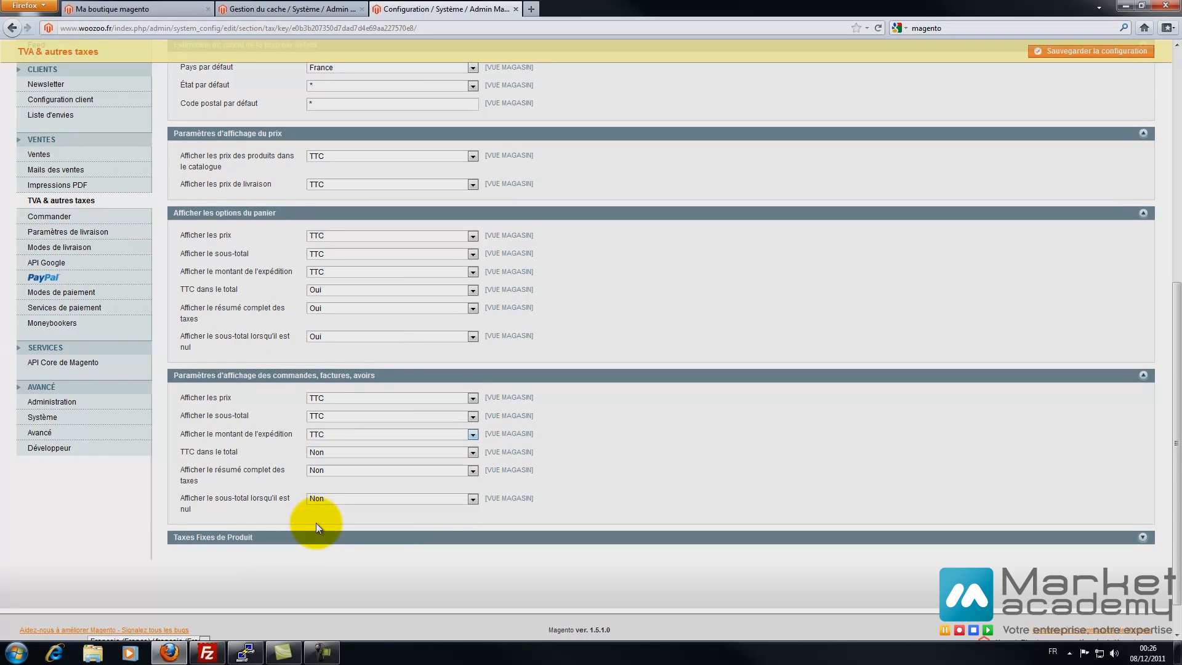
# - Set order tax in grand total, full tax summary and zero subtotal to Oui
pyautogui.press('Tab')
pyautogui.hotkey('alt', 'Down')
pyautogui.press('Up')
pyautogui.press('Return')
pyautogui.press('Tab')
pyautogui.hotkey('alt', 'Down')
pyautogui.press('Up')
pyautogui.press('Return')
pyautogui.press('Tab')
pyautogui.hotkey('alt', 'Down')
pyautogui.press('Up')
pyautogui.press('Return')
pyautogui.press('Tab')
pyautogui.press('Return')
# - Set Activer les TFP to Oui, keeping product lists at Including FPT only
pyautogui.scroll(-5, 317, 528)
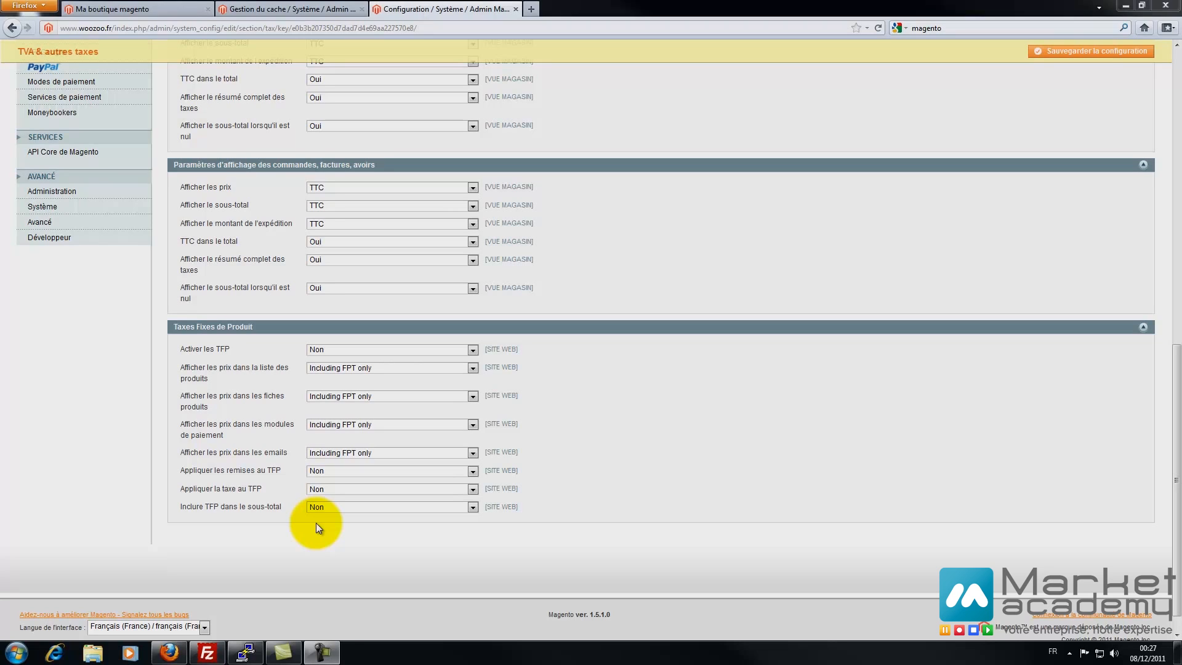
pyautogui.click(472, 350)
pyautogui.click(394, 361)
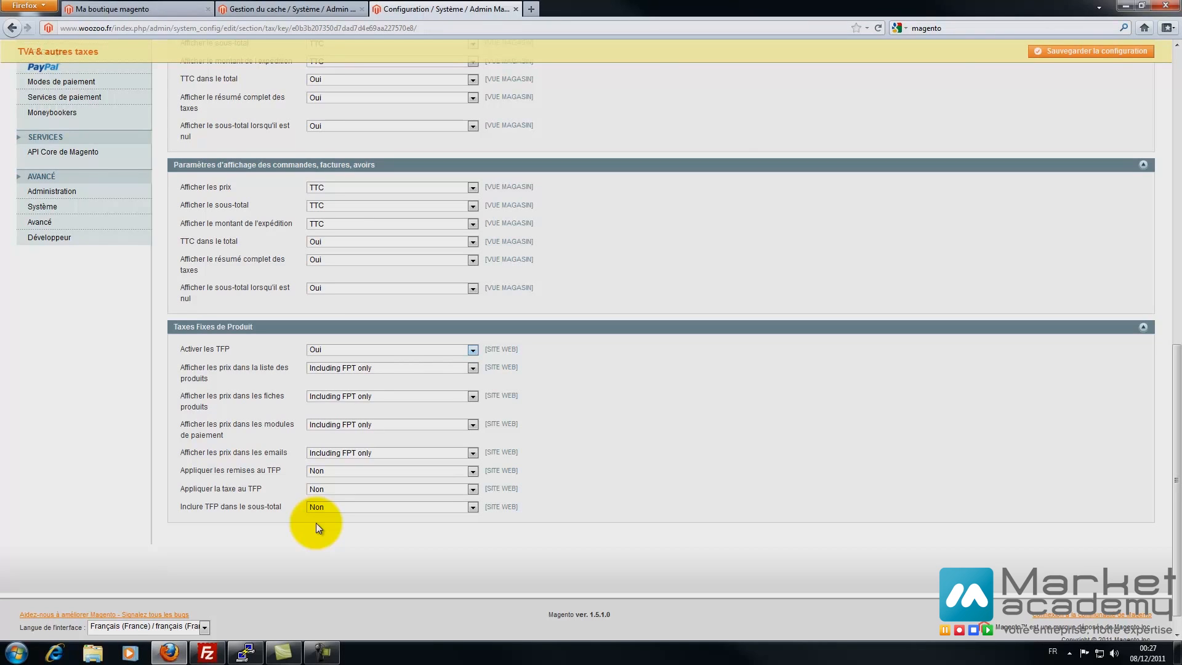
pyautogui.click(473, 368)
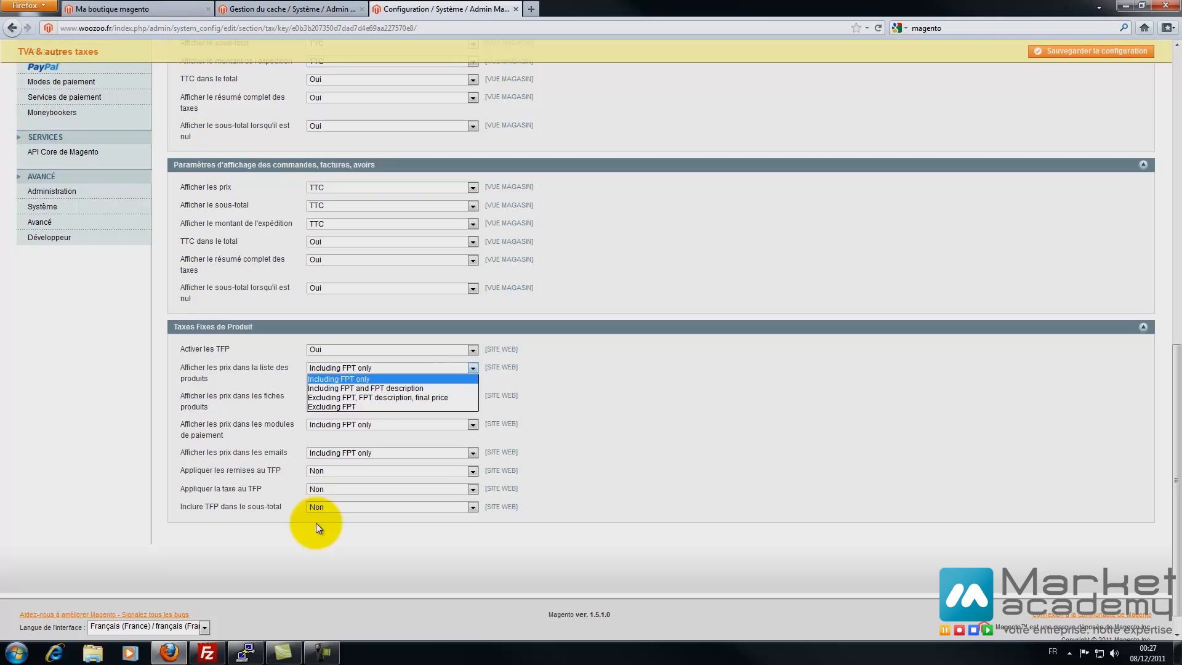
pyautogui.click(317, 524)
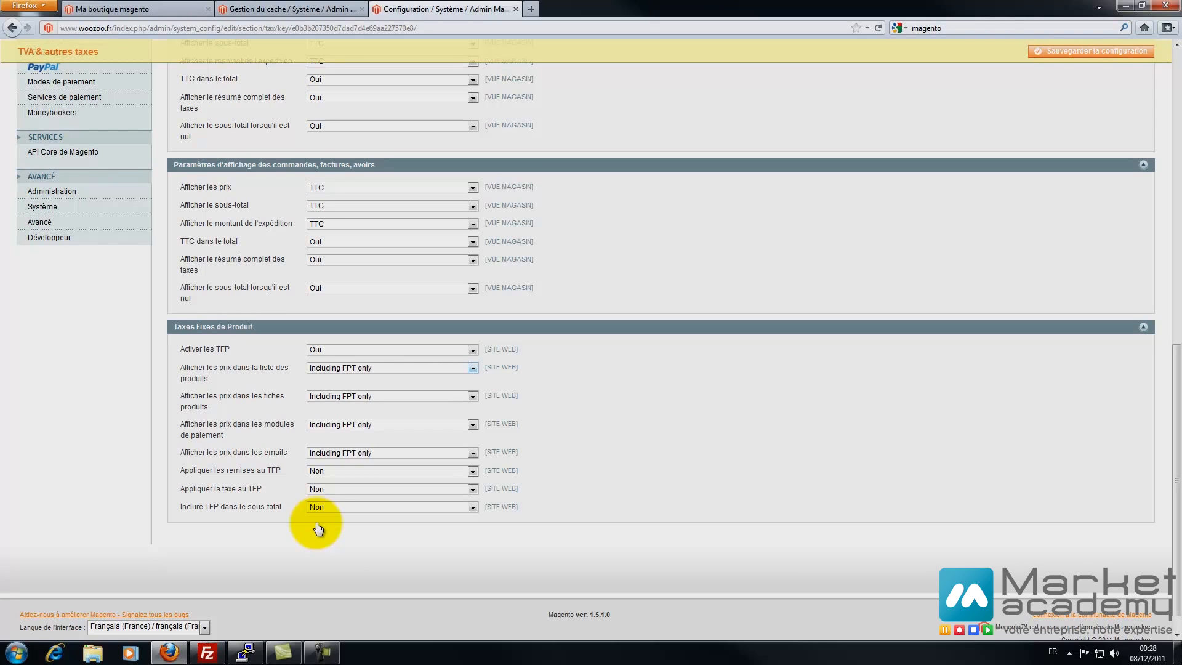
# - Save the tax configuration and open the Commander checkout settings
pyautogui.click(1091, 51)
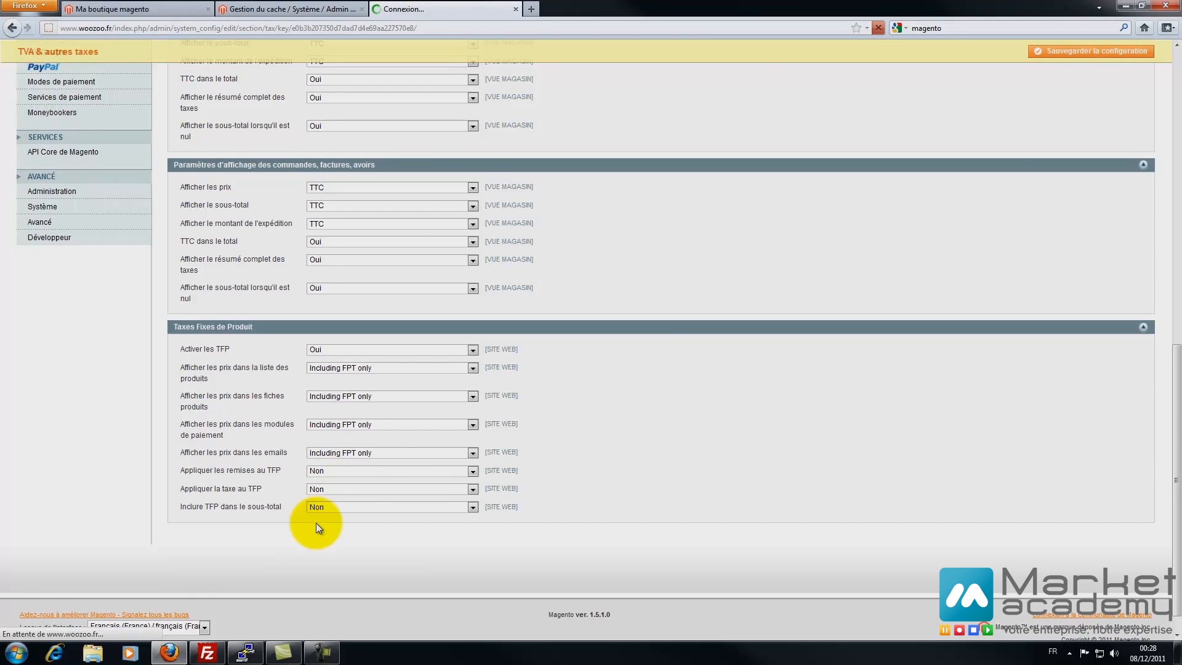
pyautogui.scroll(-3, 316, 527)
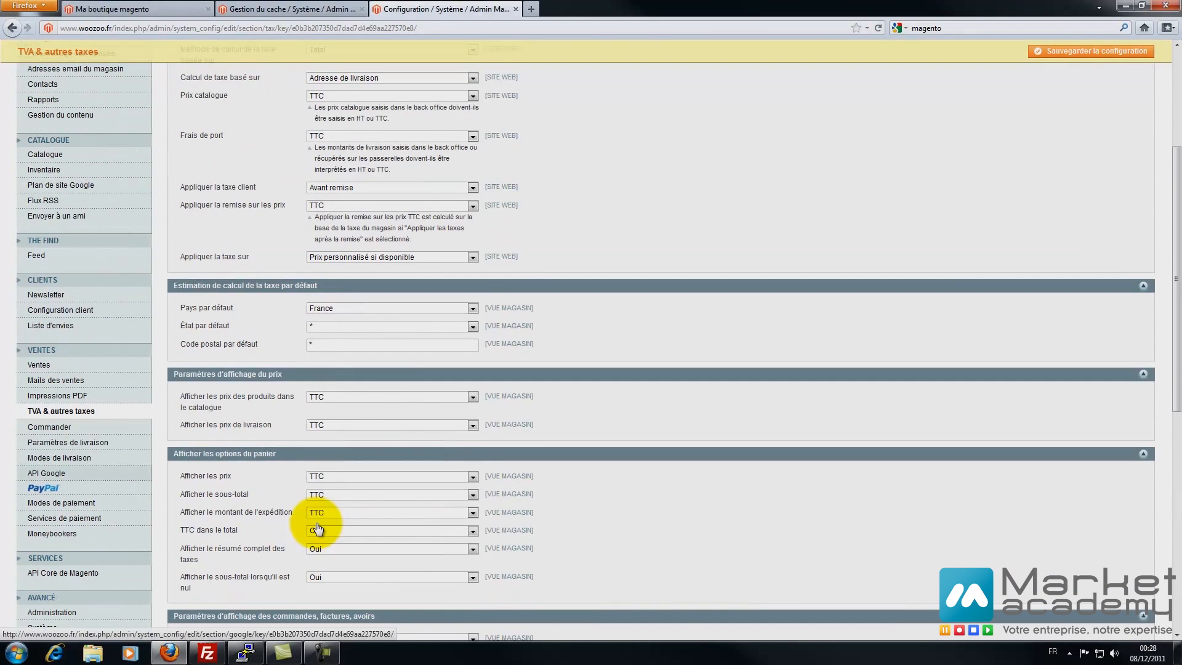
pyautogui.click(49, 427)
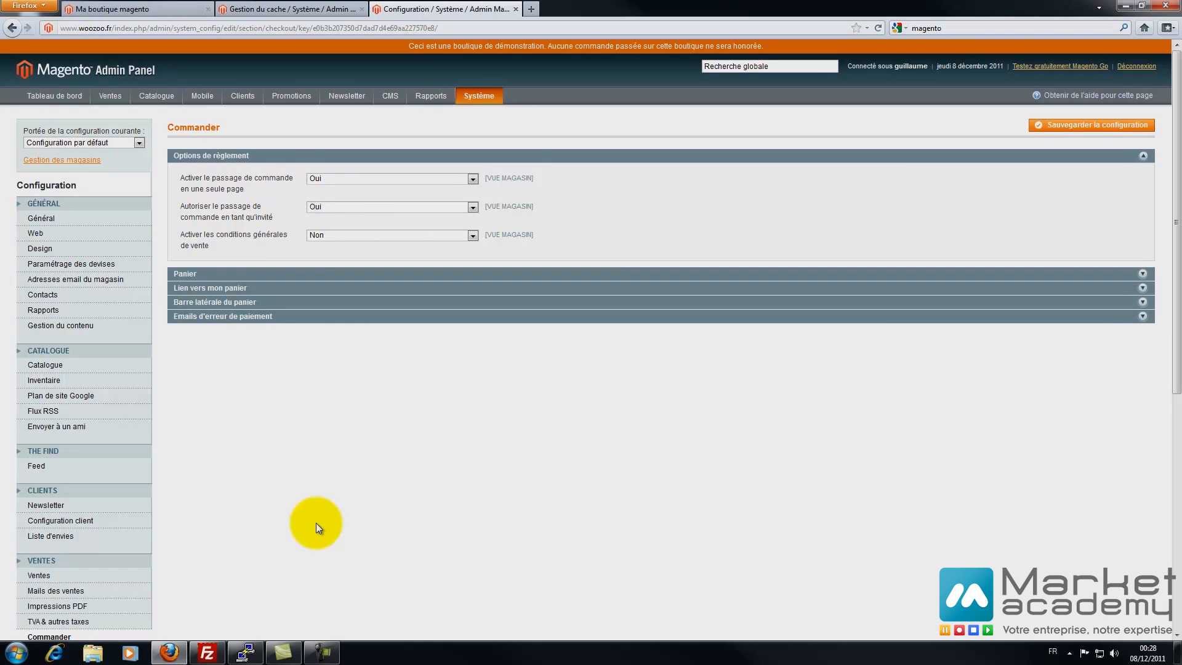
pyautogui.hotkey('ctrl', 'pageup')
pyautogui.hotkey('ctrl', 'pageup')
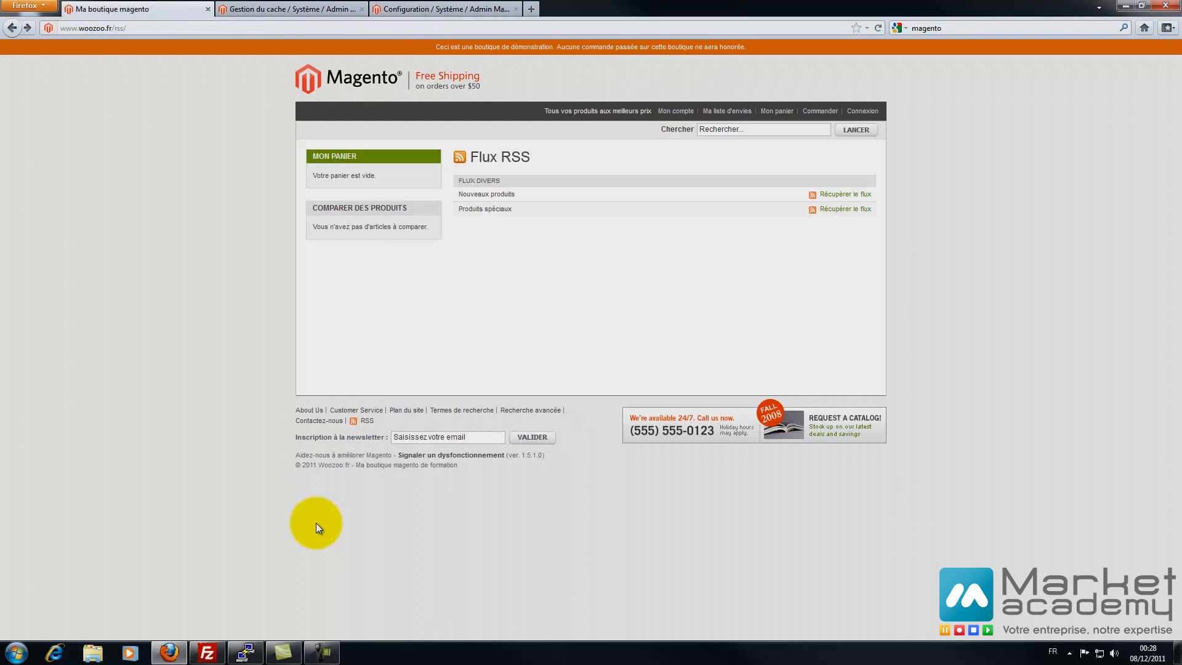
# - Go back from Flux RSS to the storefront home page, then return to the admin Configuration tab
pyautogui.hotkey('alt', 'Right')
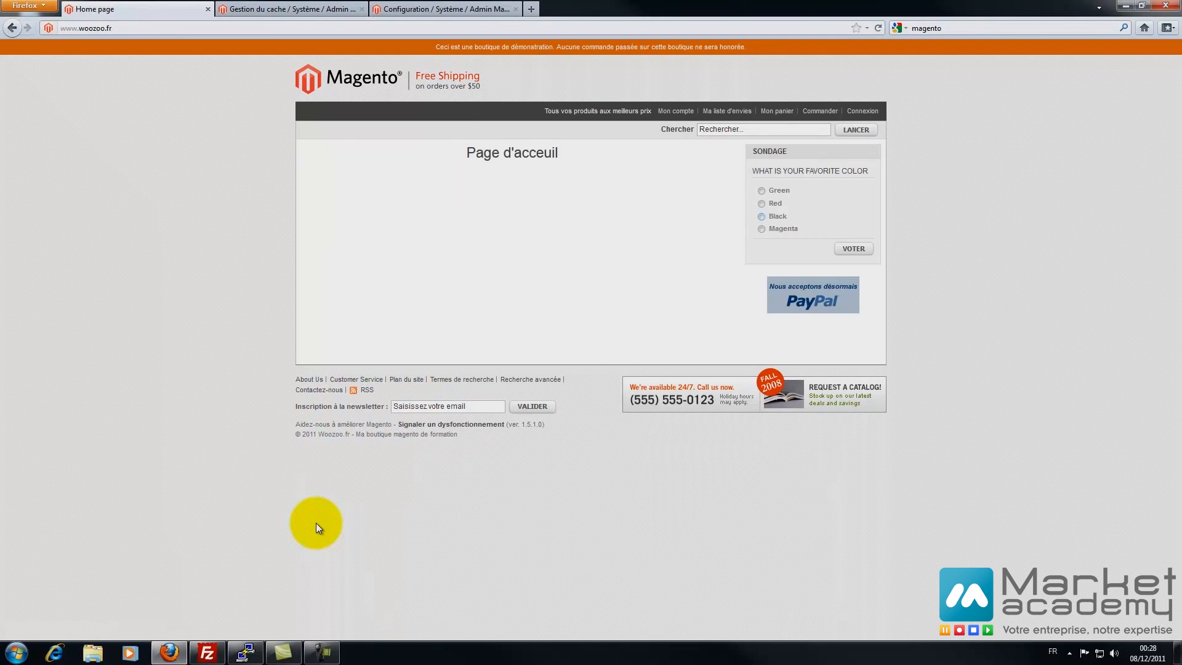
pyautogui.hotkey('ctrl', 'pageup')
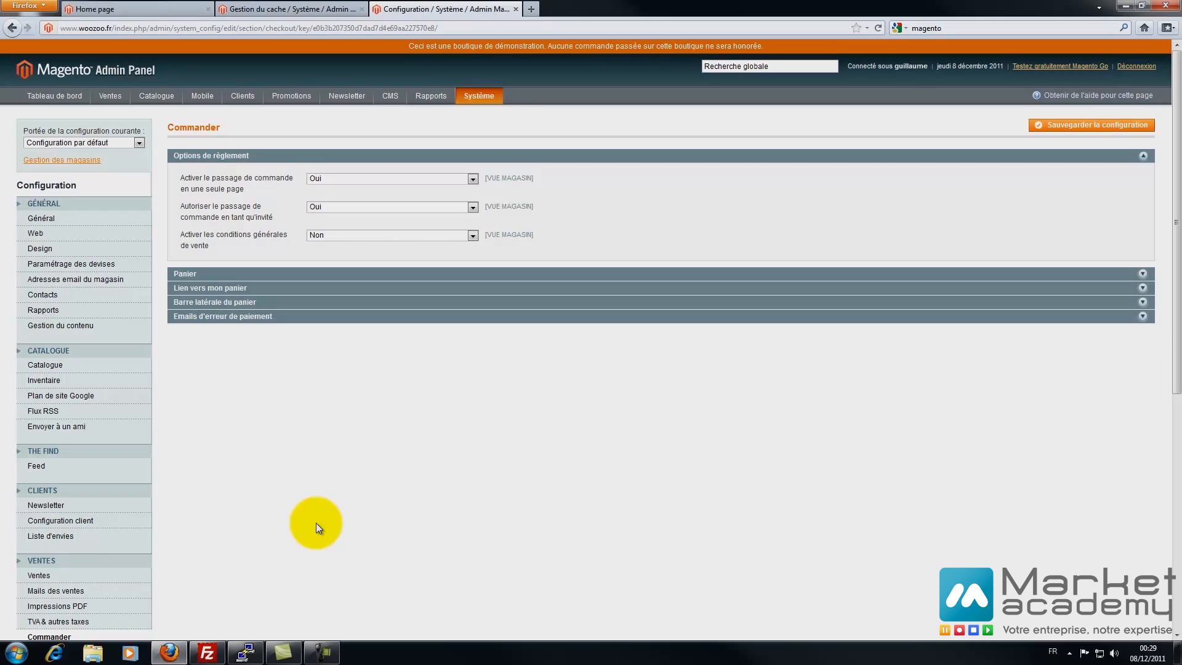
# - Enable terms and conditions at checkout and set the cart lifetime to 360 days
pyautogui.click(473, 235)
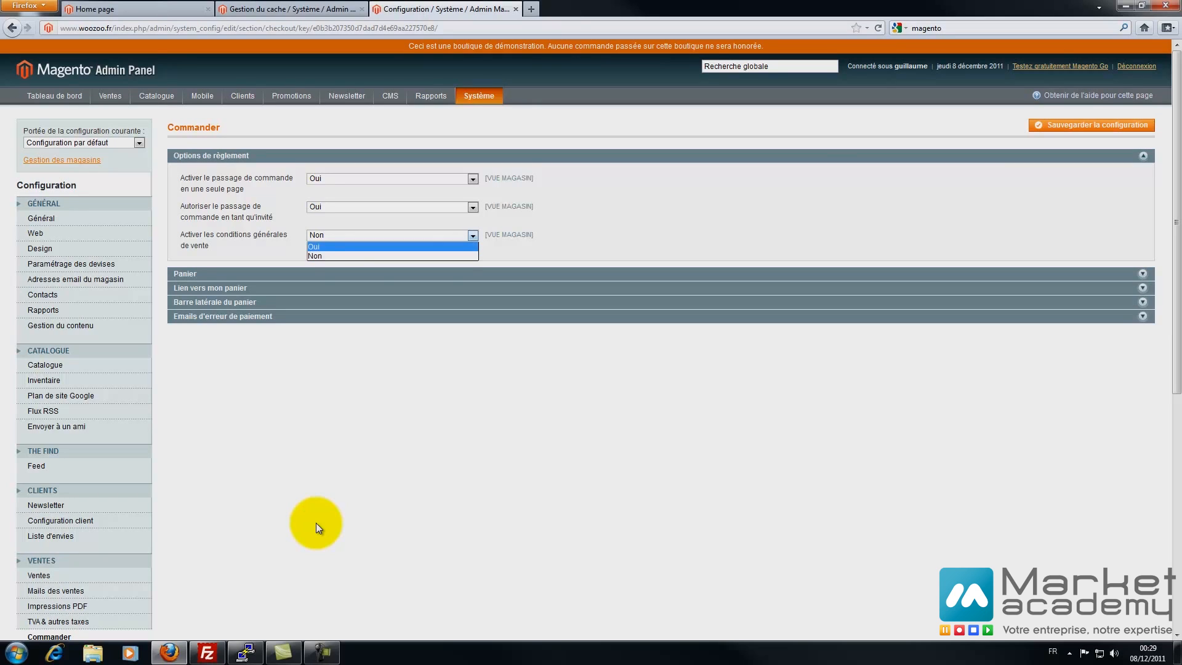
pyautogui.press('Return')
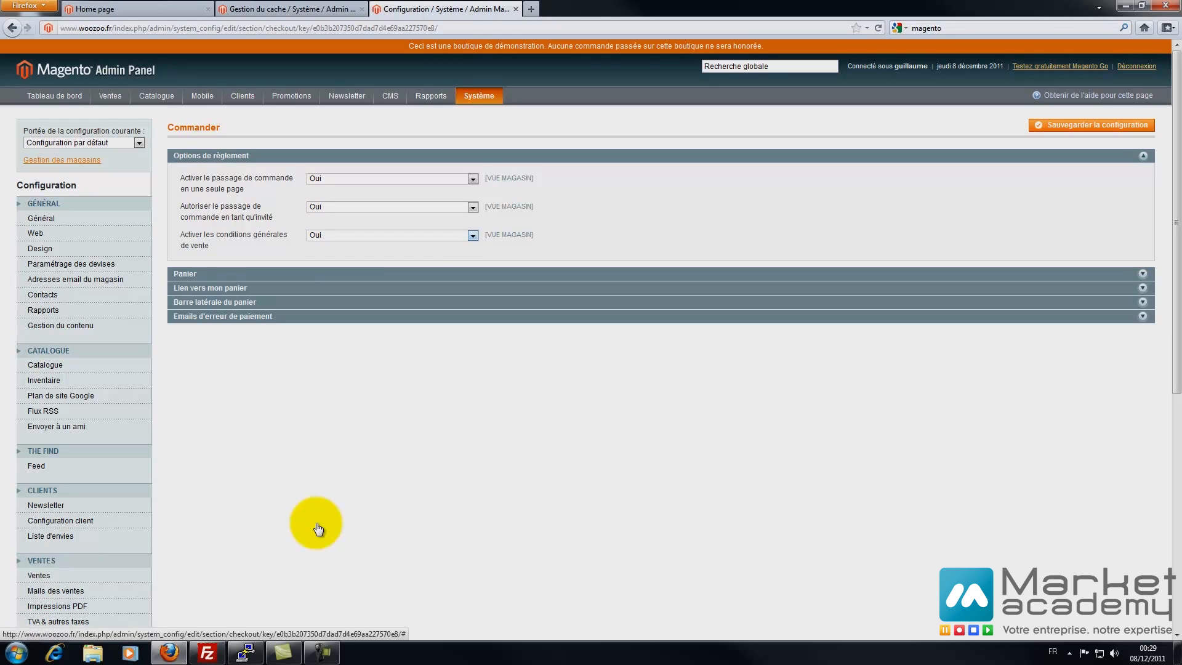
pyautogui.click(184, 274)
pyautogui.press('Tab')
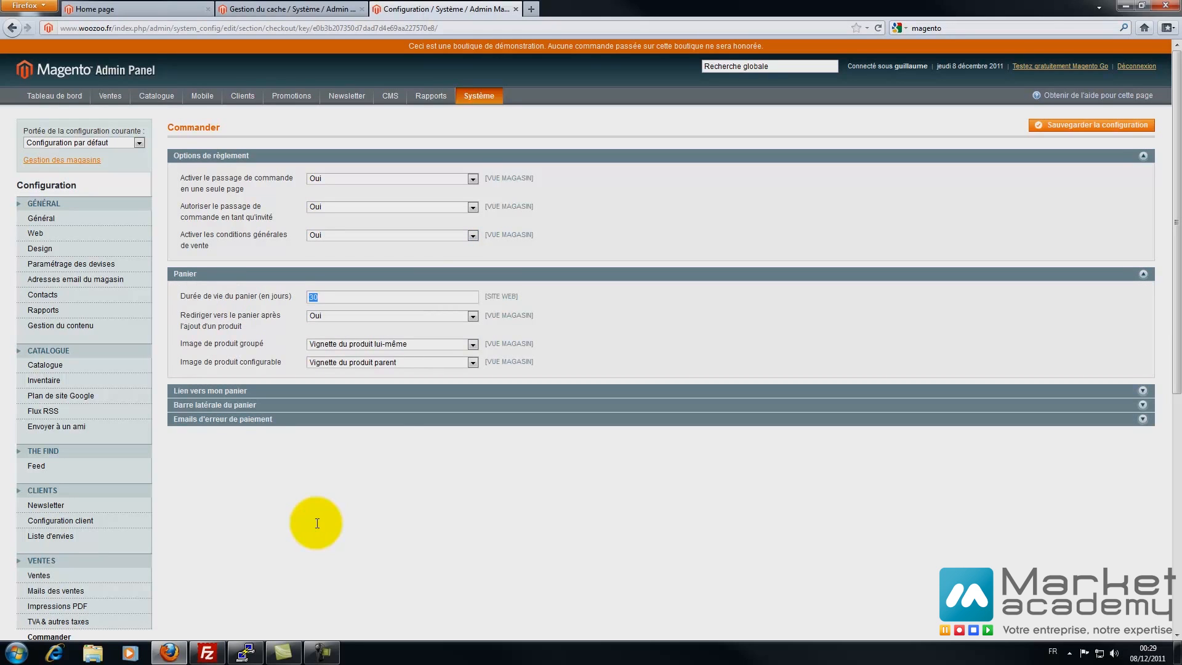
pyautogui.write('360')
# - Keep cart redirect after adding at Oui and leave the grouped product image setting unchanged
pyautogui.hotkey('alt', 'Down')
pyautogui.press('Down')
pyautogui.press('Return')
pyautogui.hotkey('alt', 'Down')
pyautogui.press('Up')
pyautogui.press('Return')
pyautogui.press('Tab')
pyautogui.hotkey('alt', 'Down')
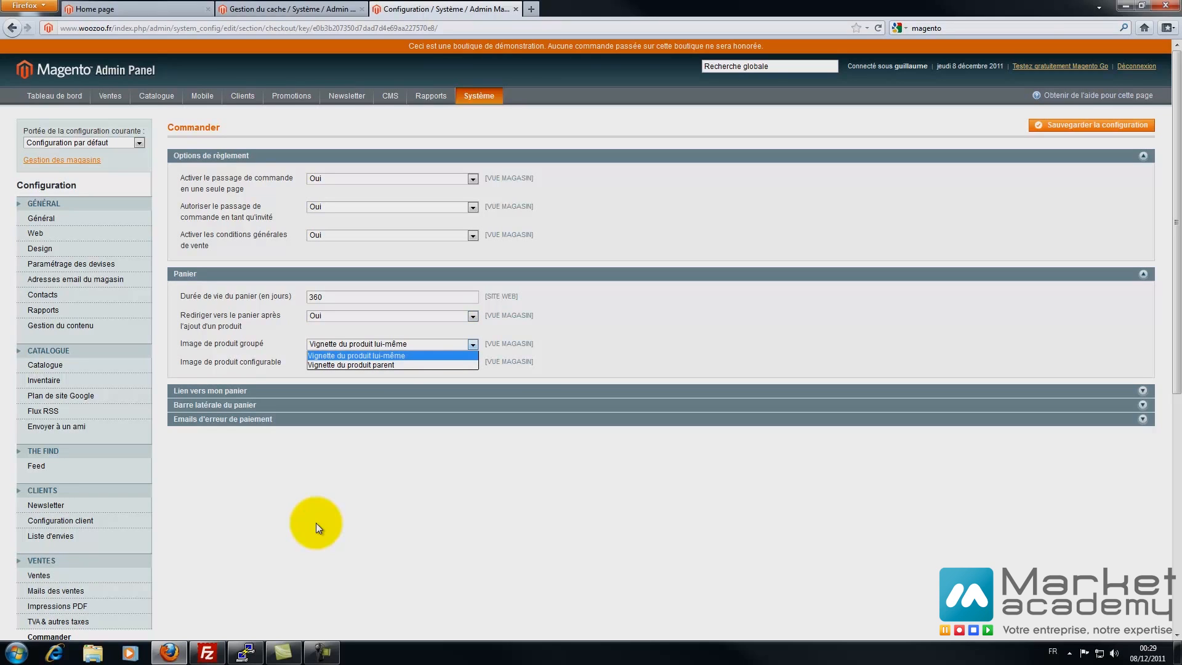
pyautogui.press('Return')
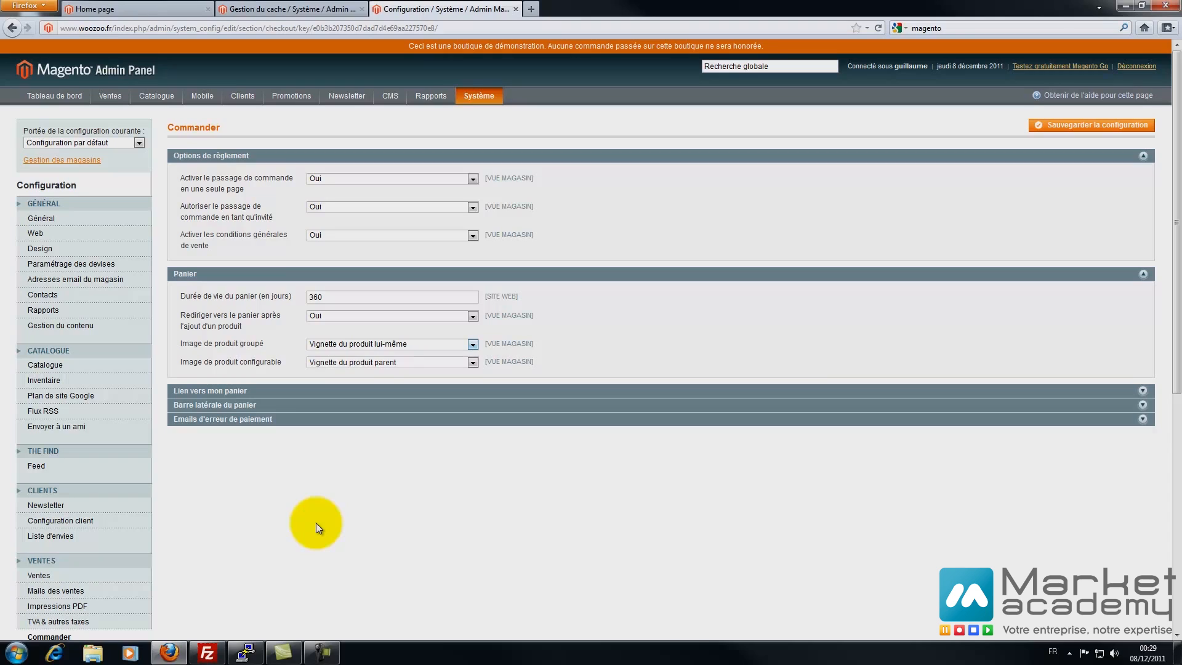
# - Set the Lien vers mon panier cart summary to count distinct products
pyautogui.press('Tab')
pyautogui.press('Tab')
pyautogui.press('Return')
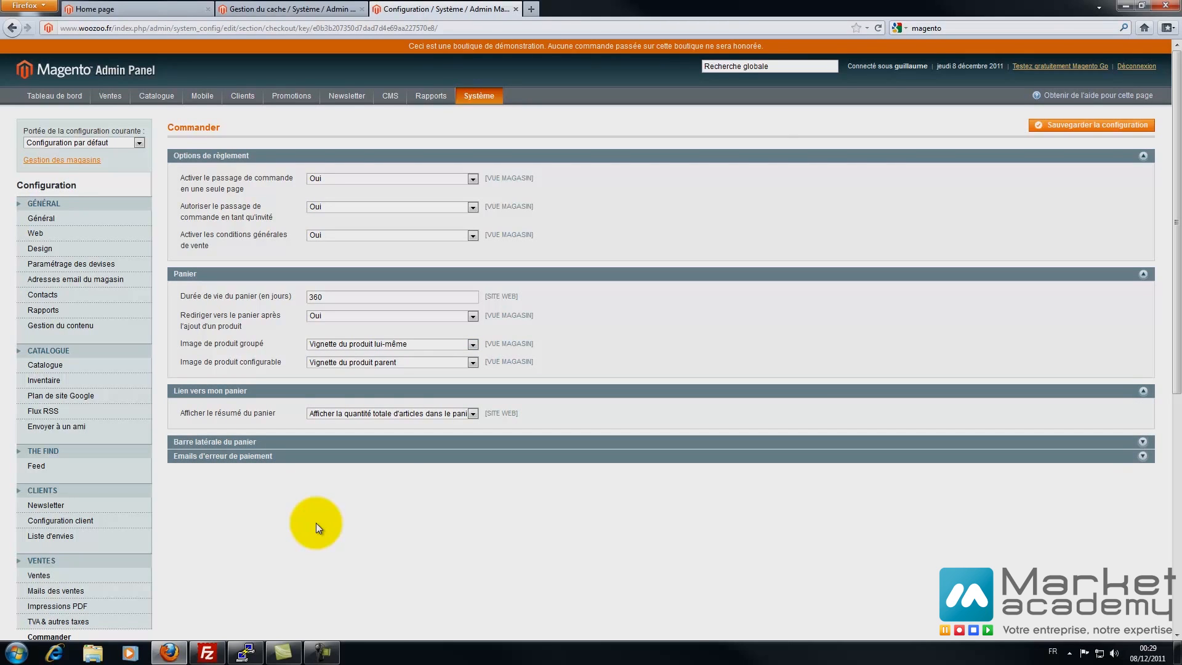
pyautogui.hotkey('alt', 'Down')
pyautogui.press('Up')
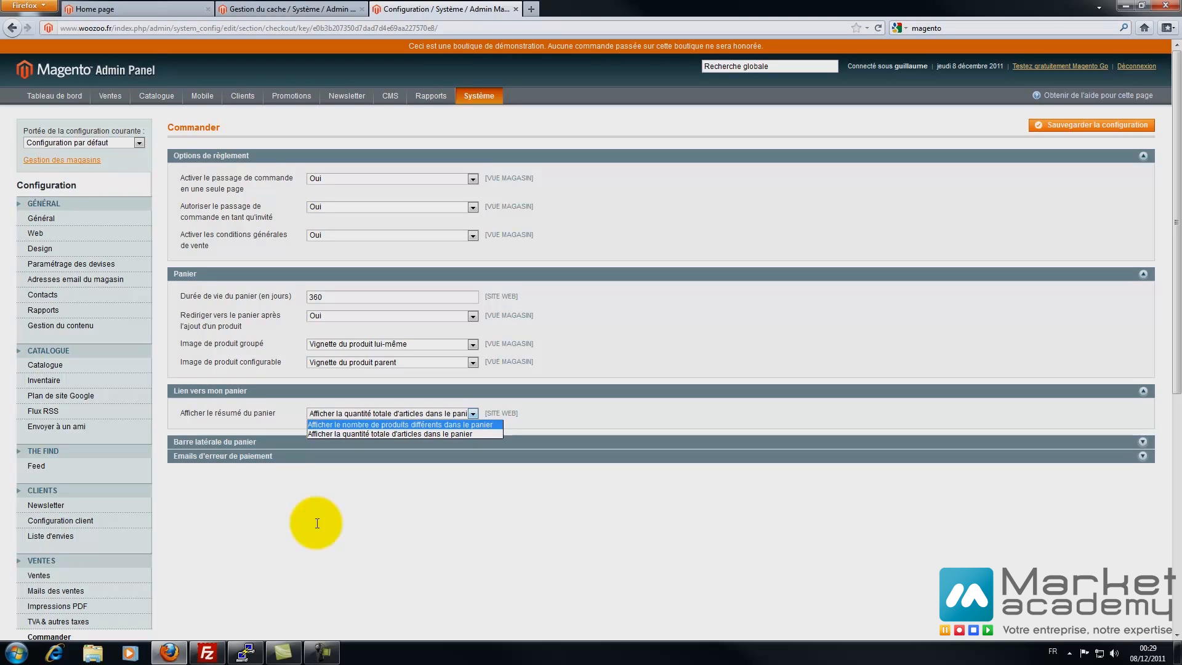
pyautogui.press('Escape')
pyautogui.hotkey('ctrl', 'Tab')
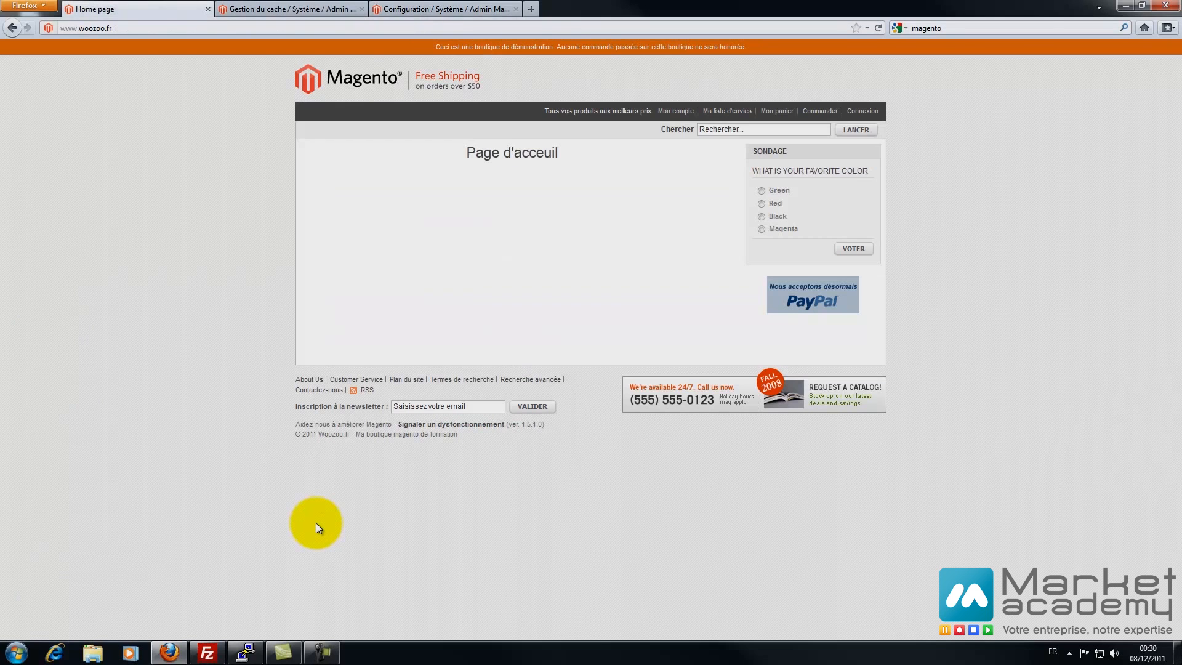
pyautogui.hotkey('ctrl', 'Tab')
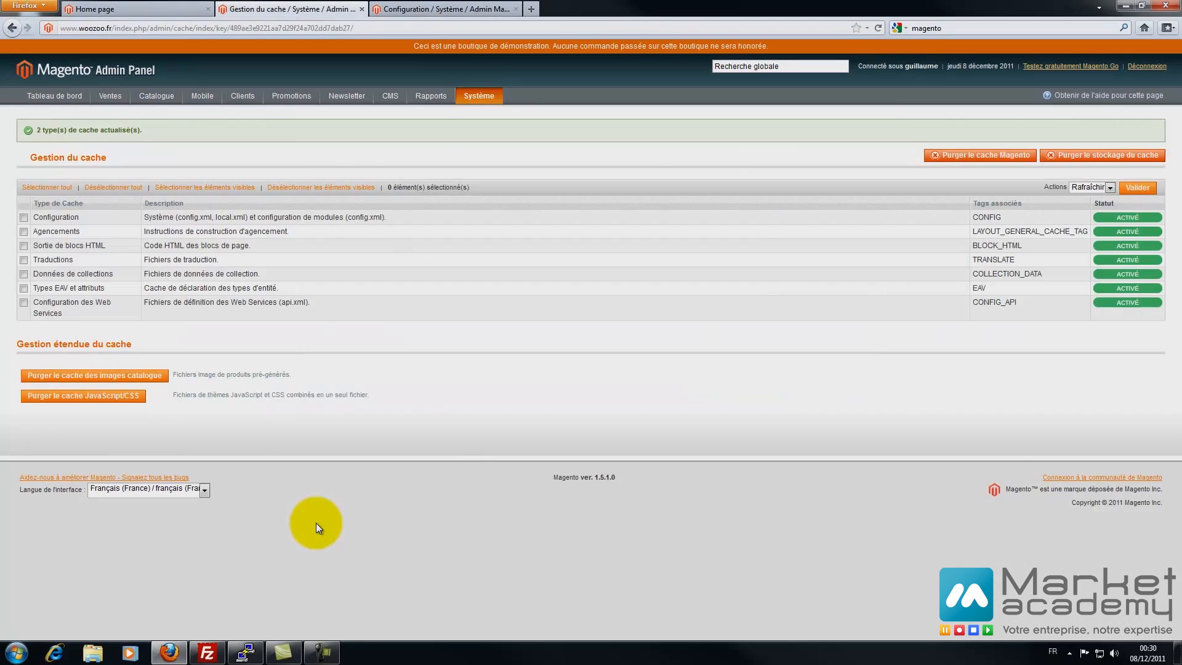
pyautogui.hotkey('ctrl', 'Tab')
pyautogui.hotkey('alt', 'Down')
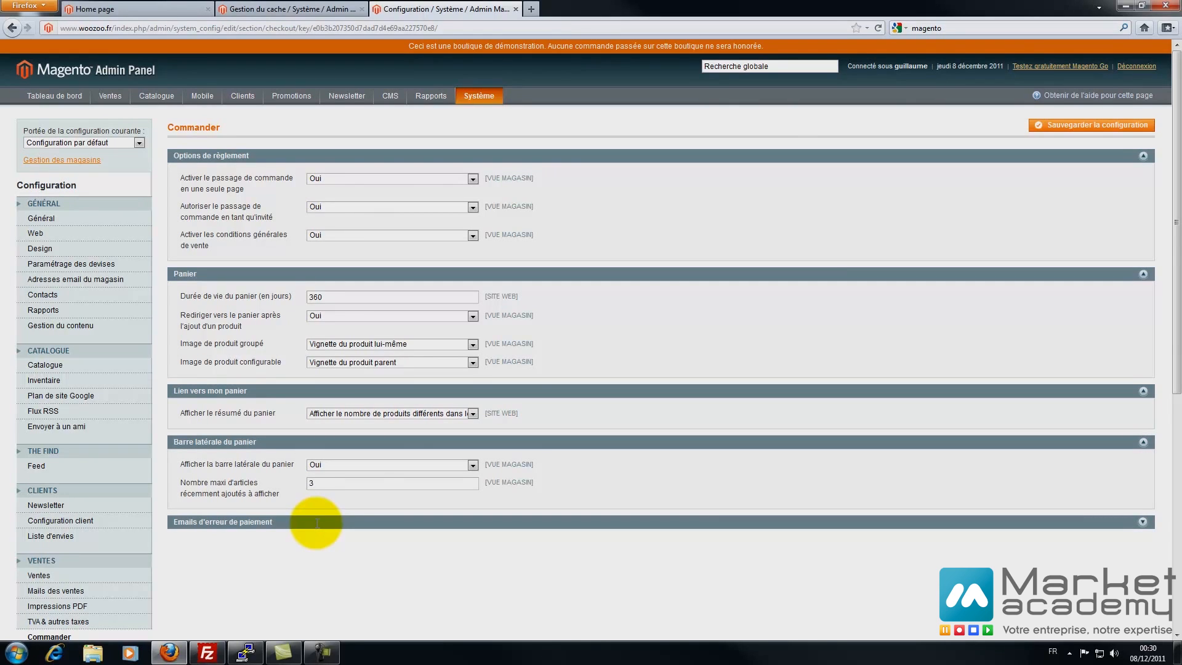
# - Fill in the payment-error copy recipient address and save the checkout configuration
pyautogui.click(317, 523)
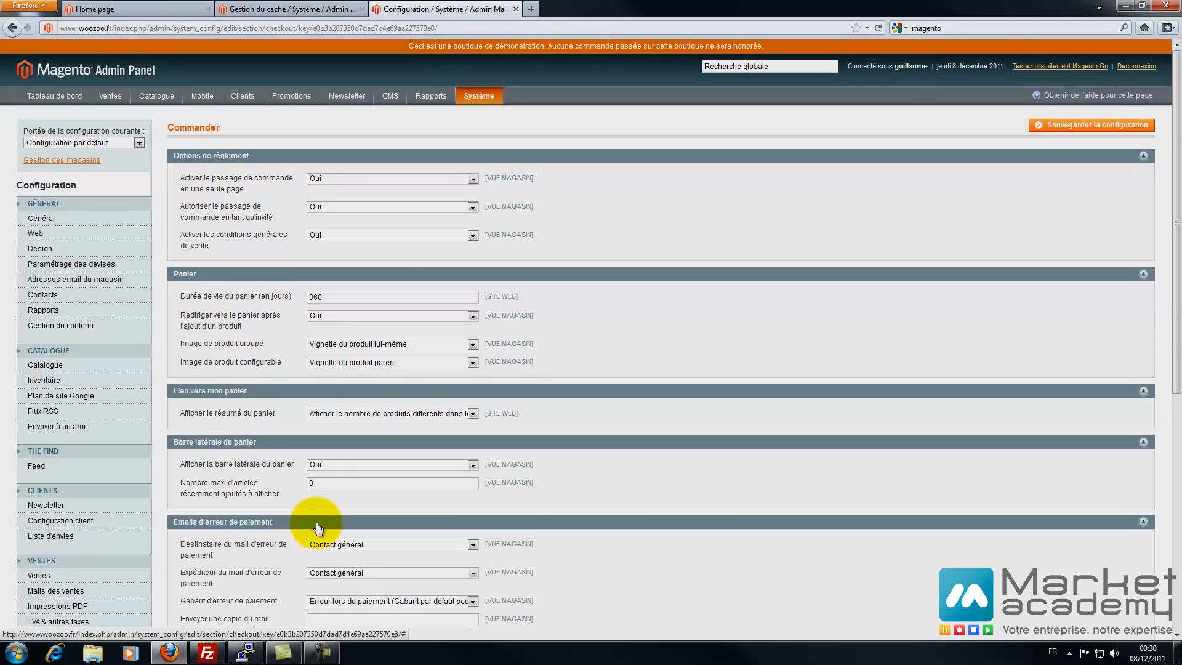
pyautogui.scroll(-4, 317, 522)
pyautogui.hotkey('ctrl', 'v')
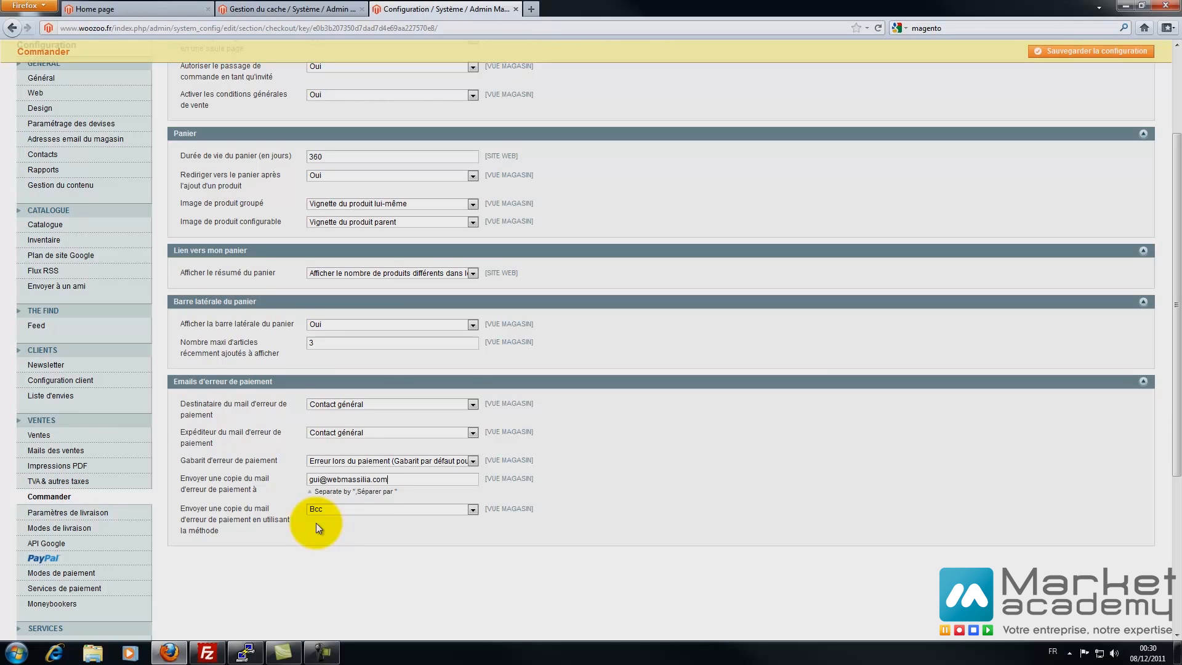
pyautogui.scroll(4, 318, 528)
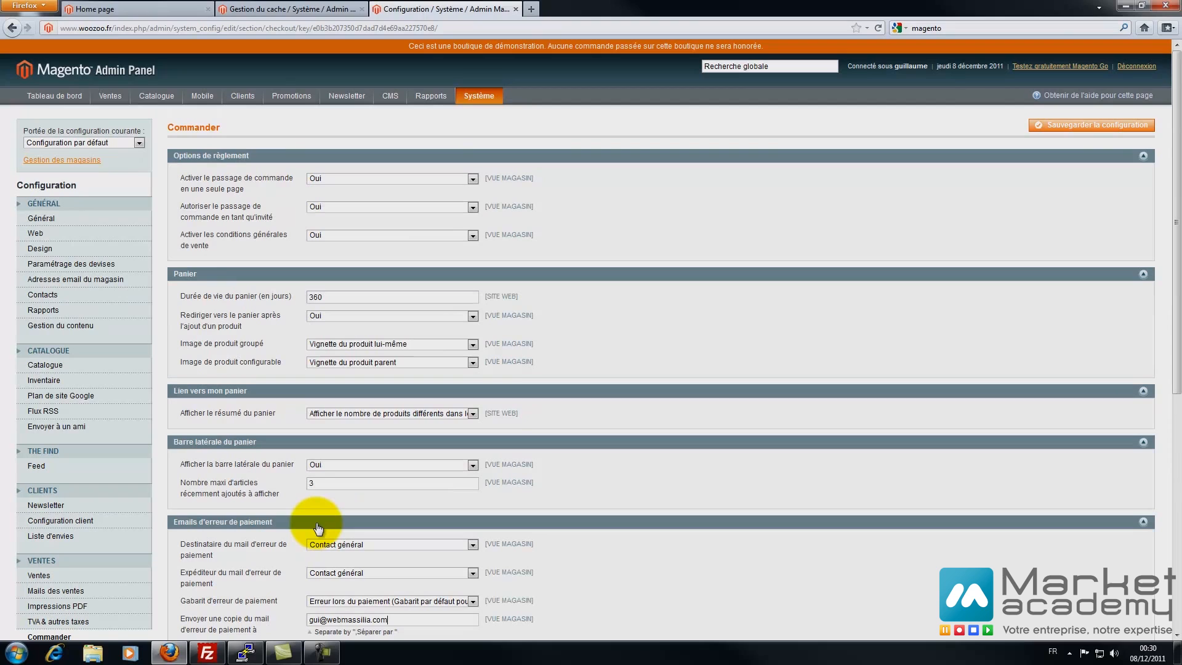
pyautogui.press('F5')
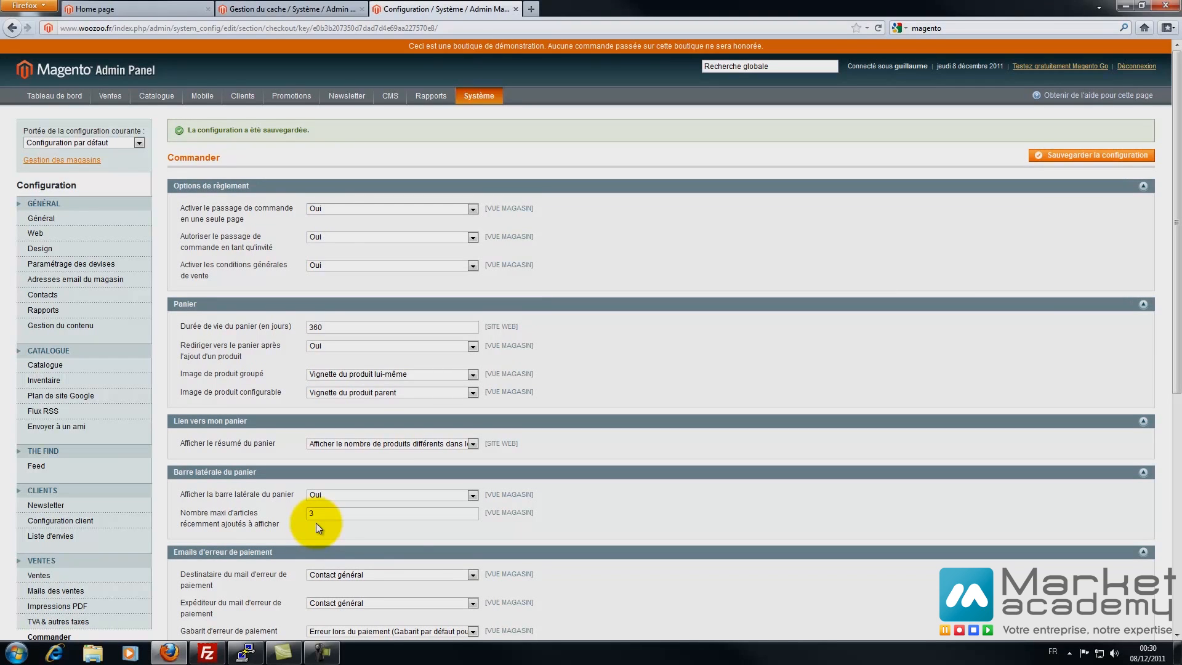
pyautogui.moveTo(110, 96)
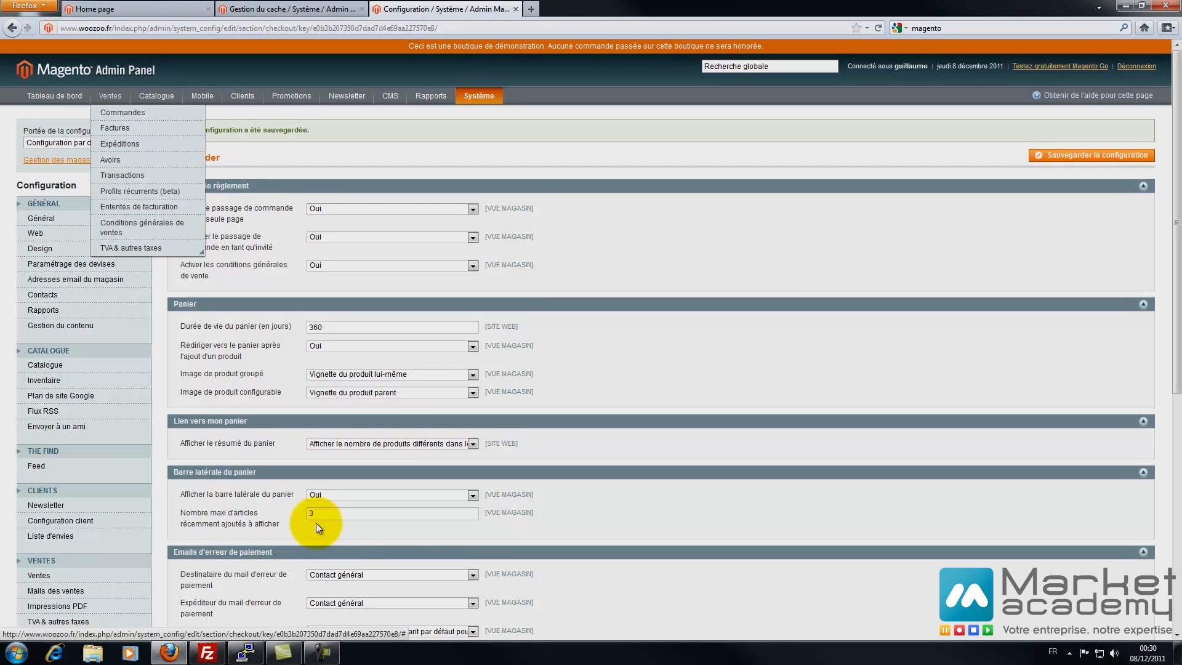
pyautogui.rightClick(126, 226)
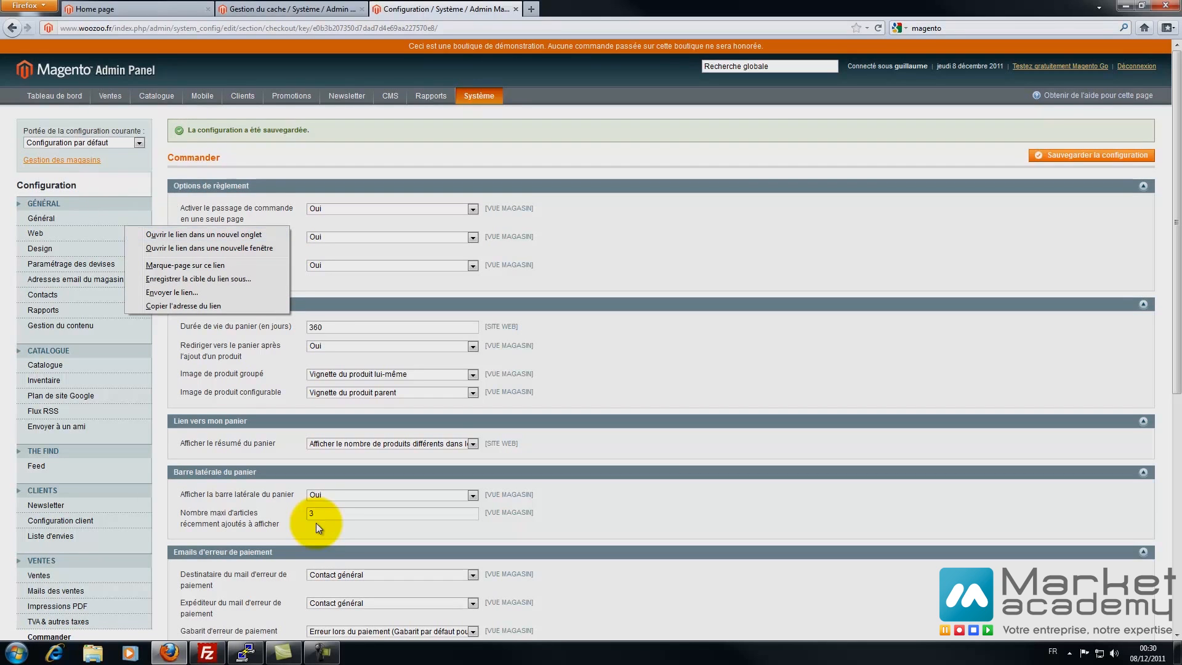
# - Open the terms and conditions page in a new tab and start a new condition
pyautogui.moveTo(110, 96)
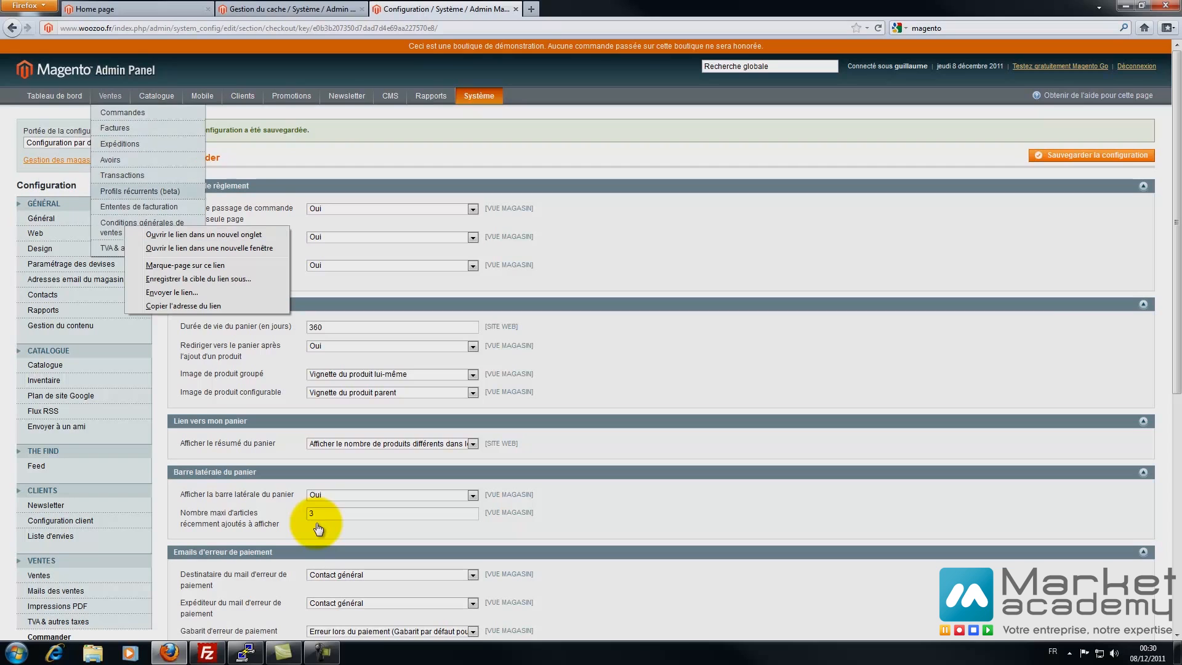
pyautogui.rightClick(115, 222)
pyautogui.click(194, 229)
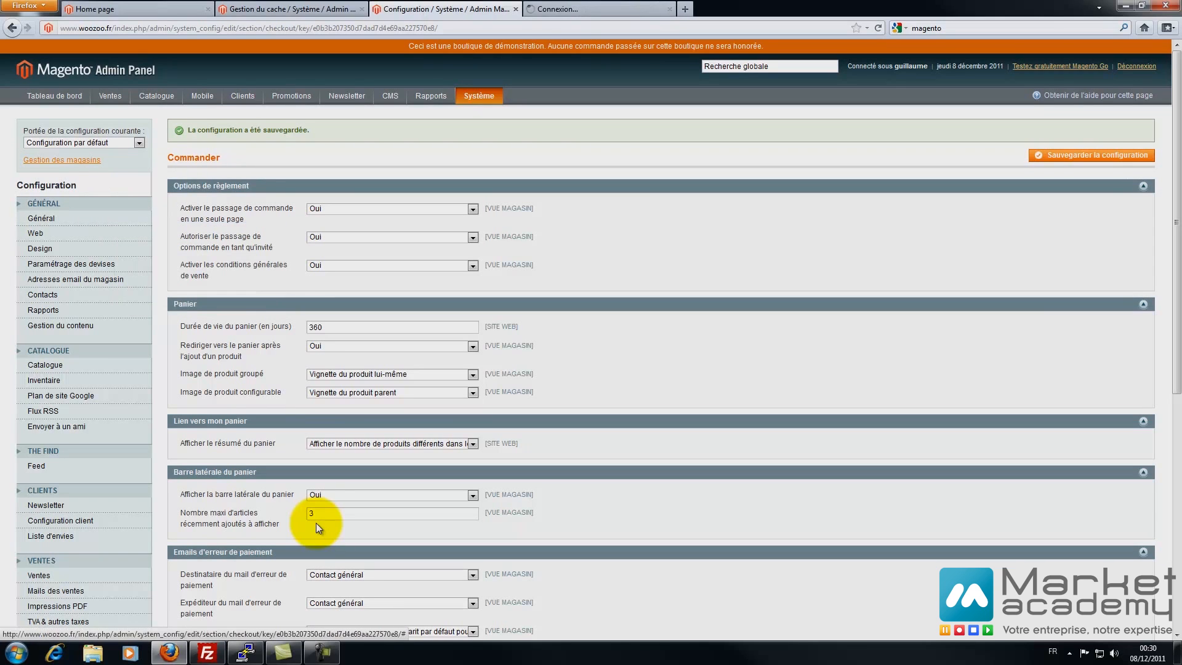
pyautogui.click(594, 9)
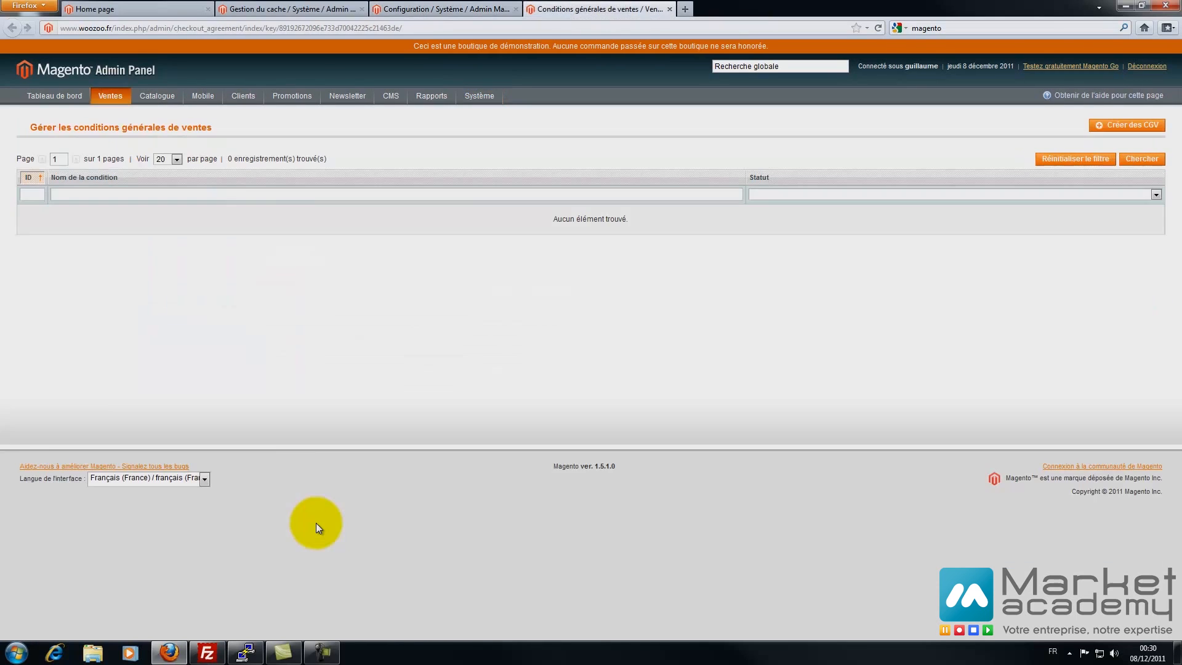
pyautogui.click(1127, 125)
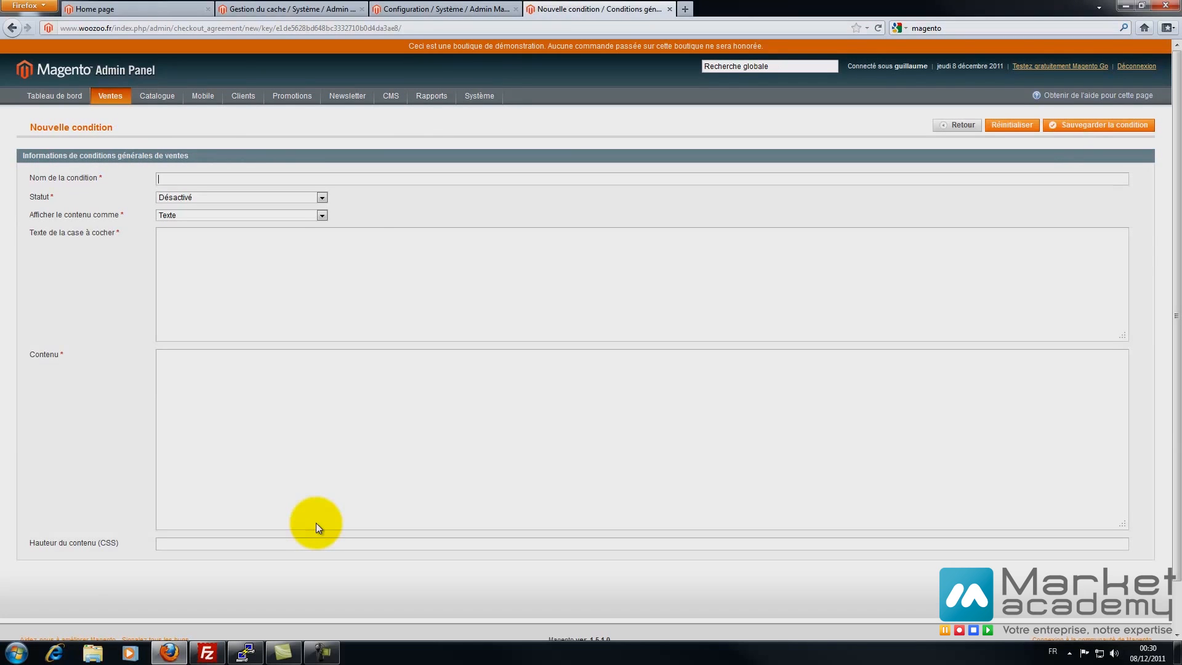
# - Name the condition 'Conditions générales de vente', set it to Activé, and keep Texte format
pyautogui.write('Conditions générales de vente')
pyautogui.hotkey('ctrl', 'a')
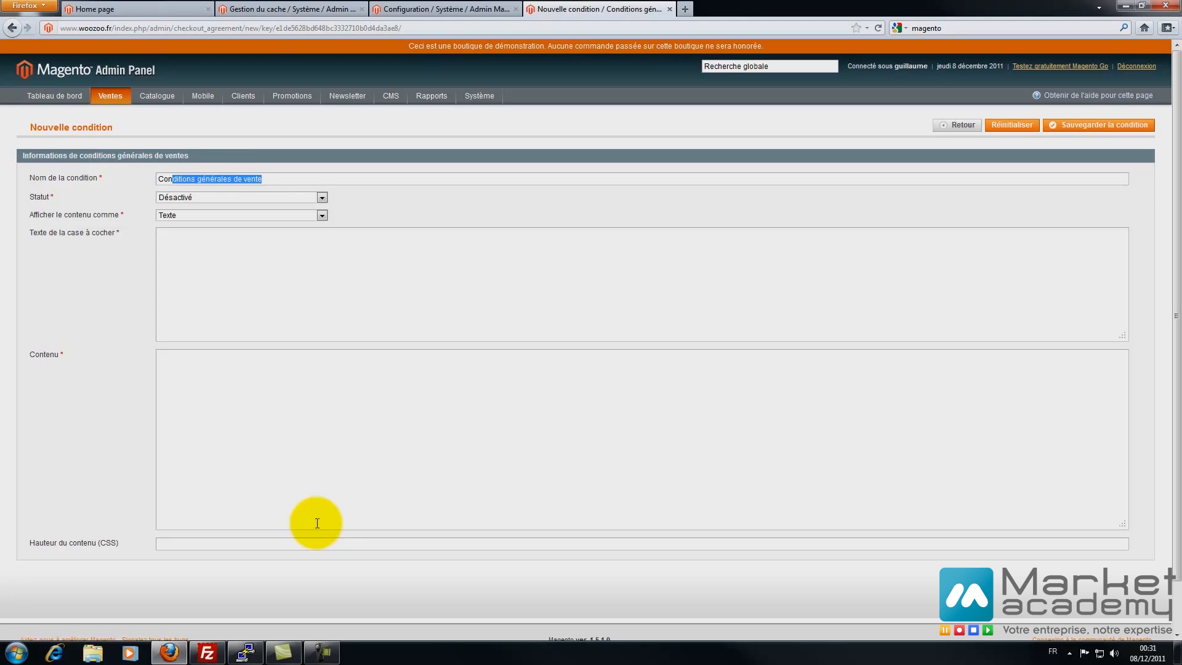
pyautogui.press('Tab')
pyautogui.hotkey('alt', 'Down')
pyautogui.press('Up')
pyautogui.press('Return')
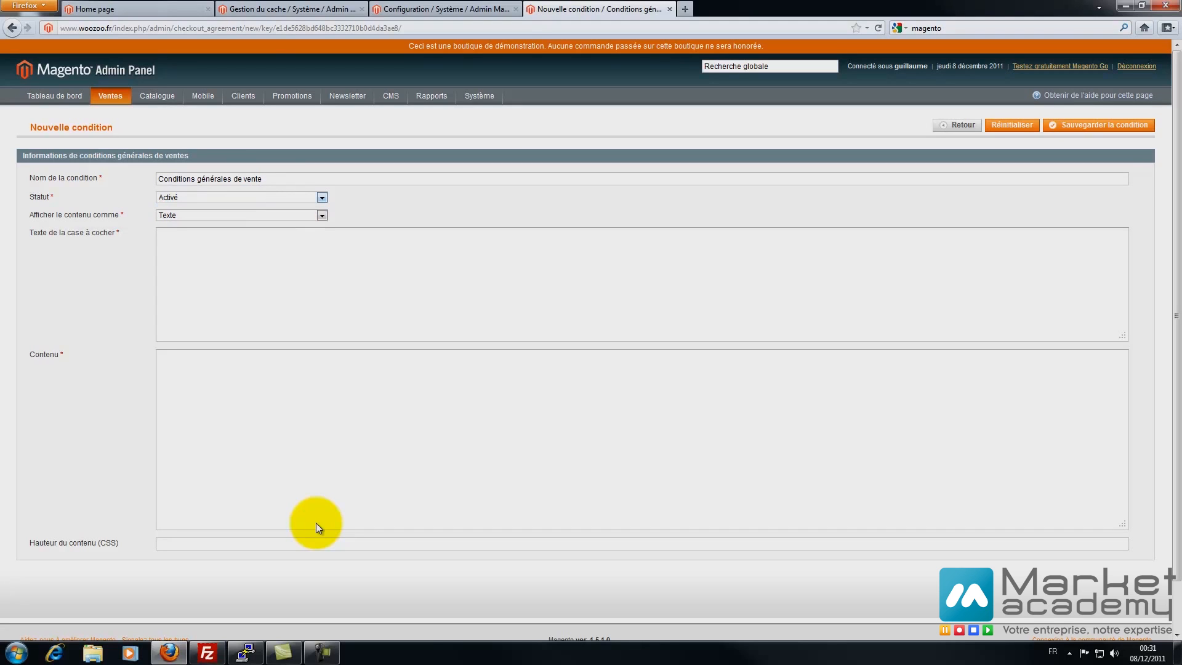
pyautogui.press('Tab')
pyautogui.hotkey('alt', 'Down')
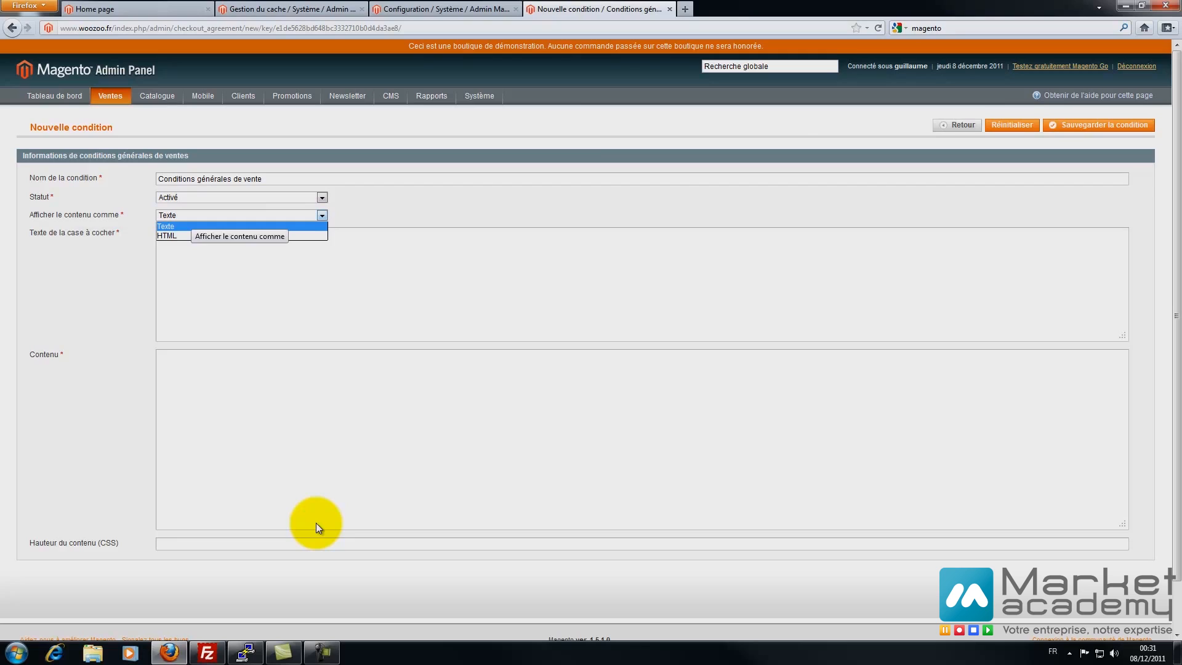
pyautogui.press('Return')
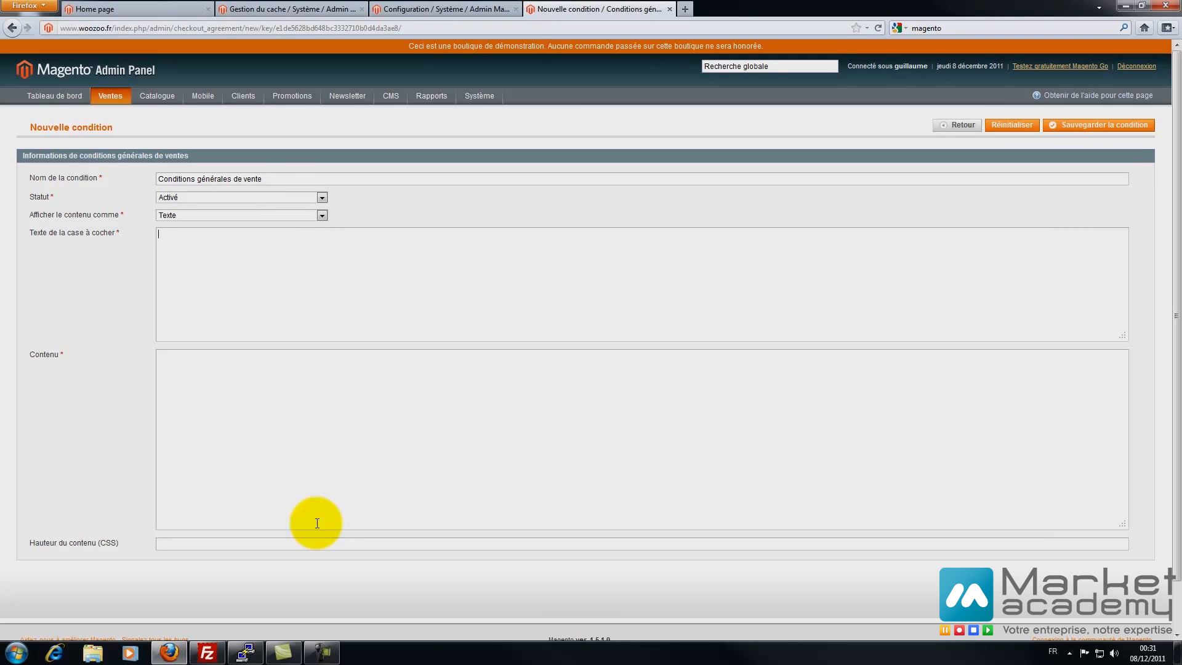
# - Enter the checkbox text 'En cochant cette case je reconnais avoir lu les conditions générales de vente et les acceptes'
pyautogui.write('En cochant cette case je reconnais avoir lu les con')
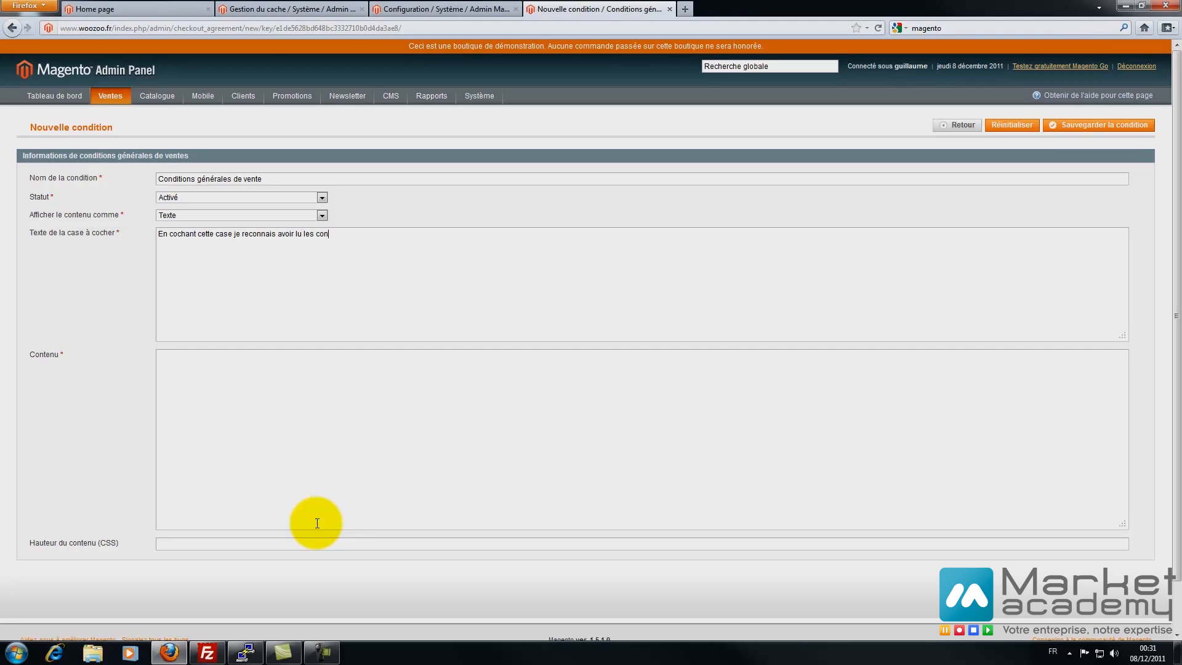
pyautogui.write('ditions générale de vente')
pyautogui.write('s et les acceptesEXY')
# - Write the content placeholder 'TEXTE DES CONDITIONS GÉNÉRALES DE VENTE...', correcting GÉNÉRALES
pyautogui.press('BackSpace')
pyautogui.press('BackSpace')
pyautogui.write('XTY')
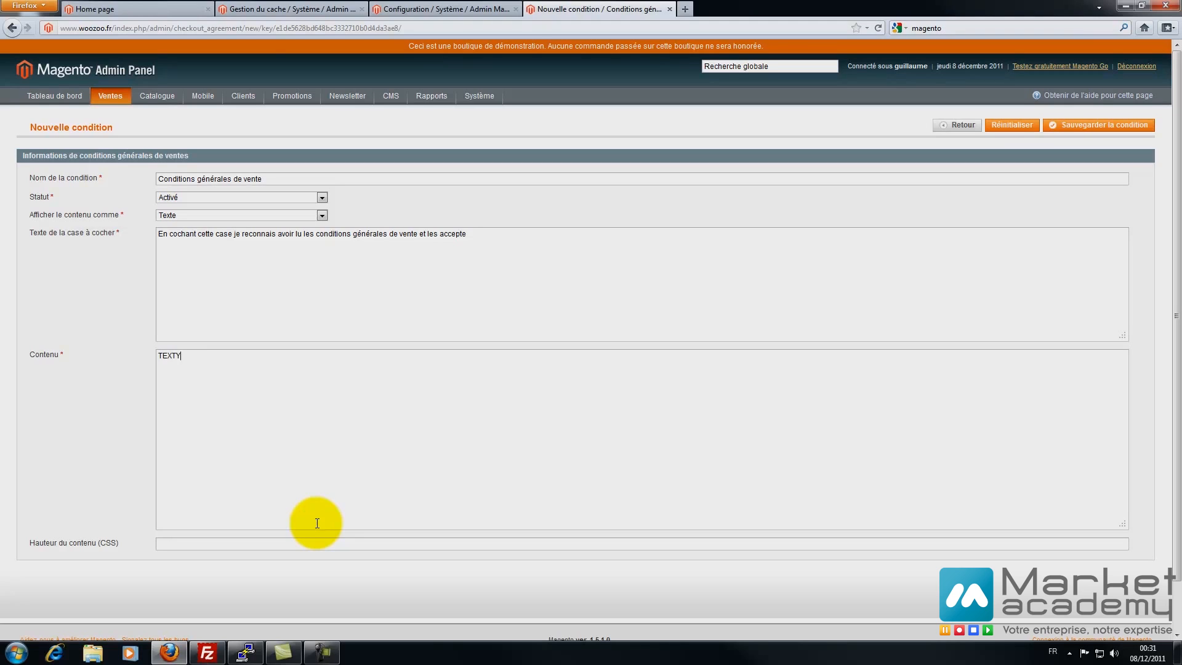
pyautogui.press('BackSpace')
pyautogui.write('E DES CONDITIONS GENERALES DE VENTE .')
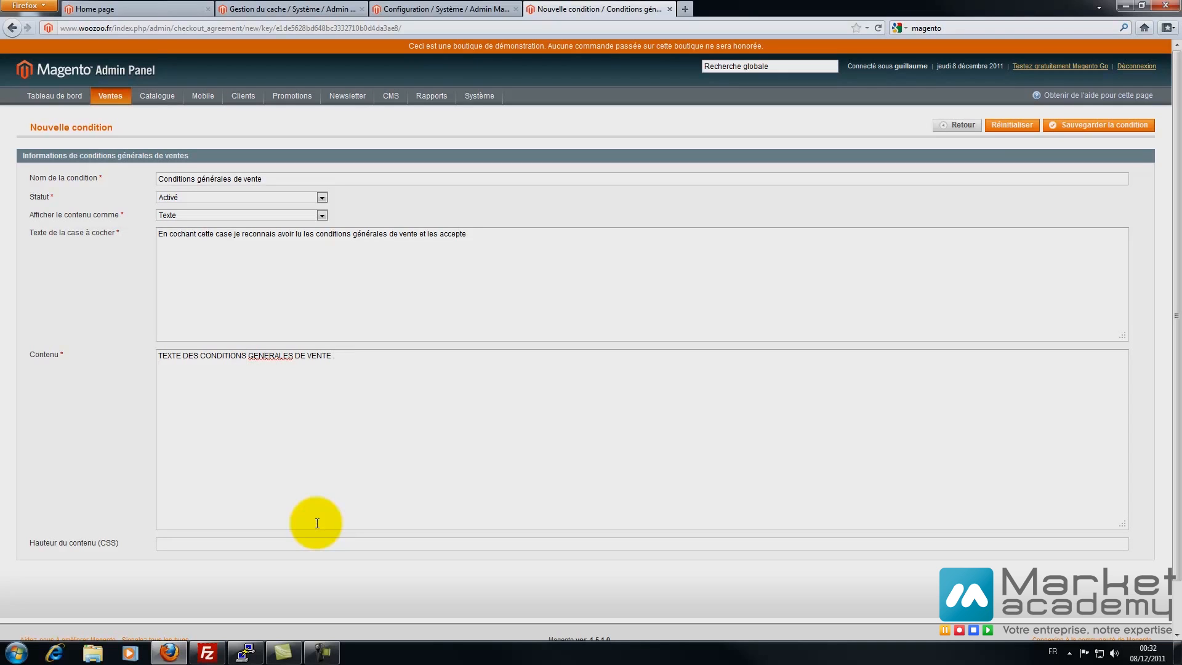
pyautogui.rightClick(289, 357)
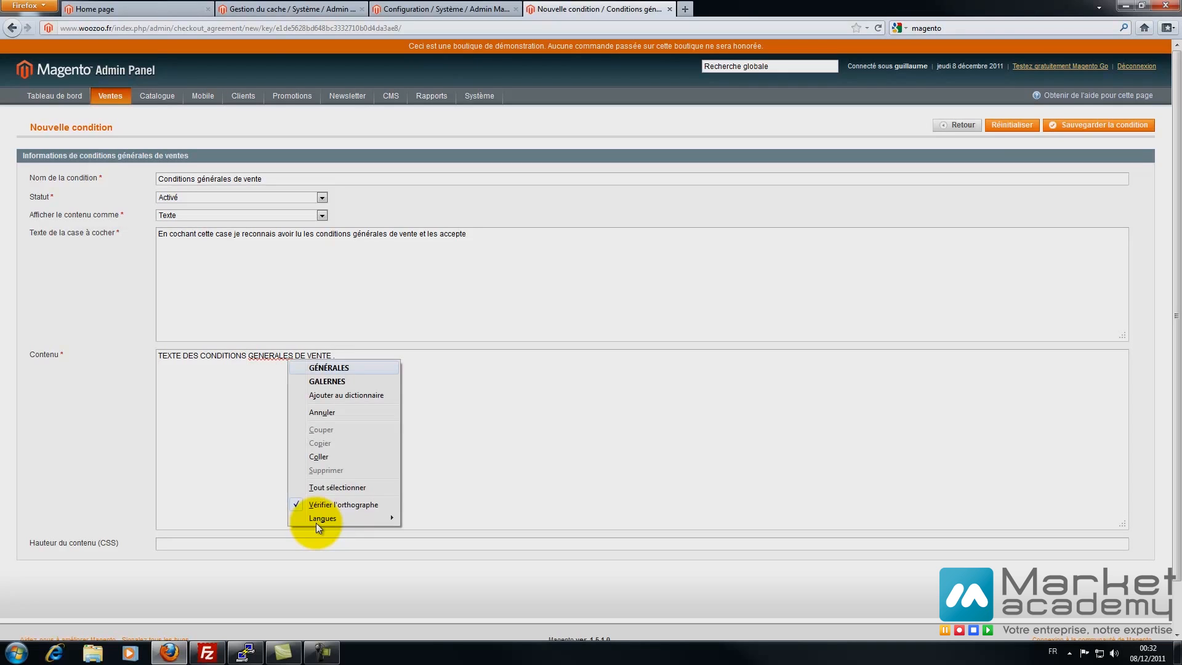
pyautogui.press('Return')
pyautogui.write('...')
pyautogui.press('Return')
pyautogui.press('Return')
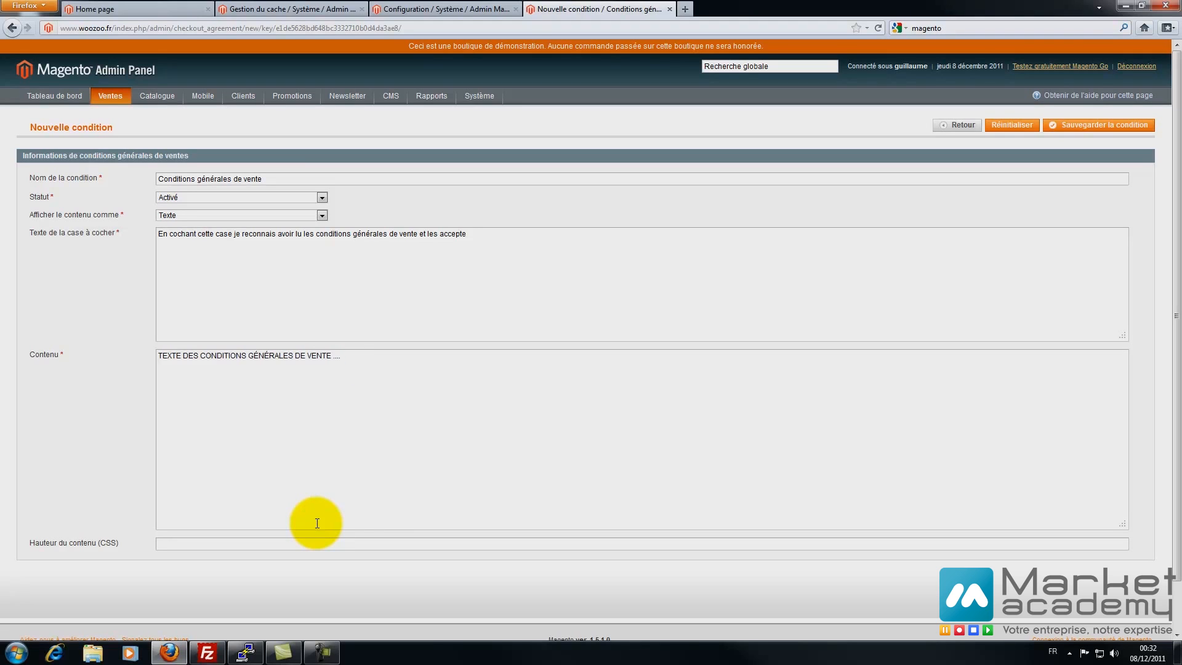
# - Repeat the placeholder line several times in the content, save the condition, and close its tab
pyautogui.hotkey('ctrl', 'a')
pyautogui.hotkey('ctrl', 'c')
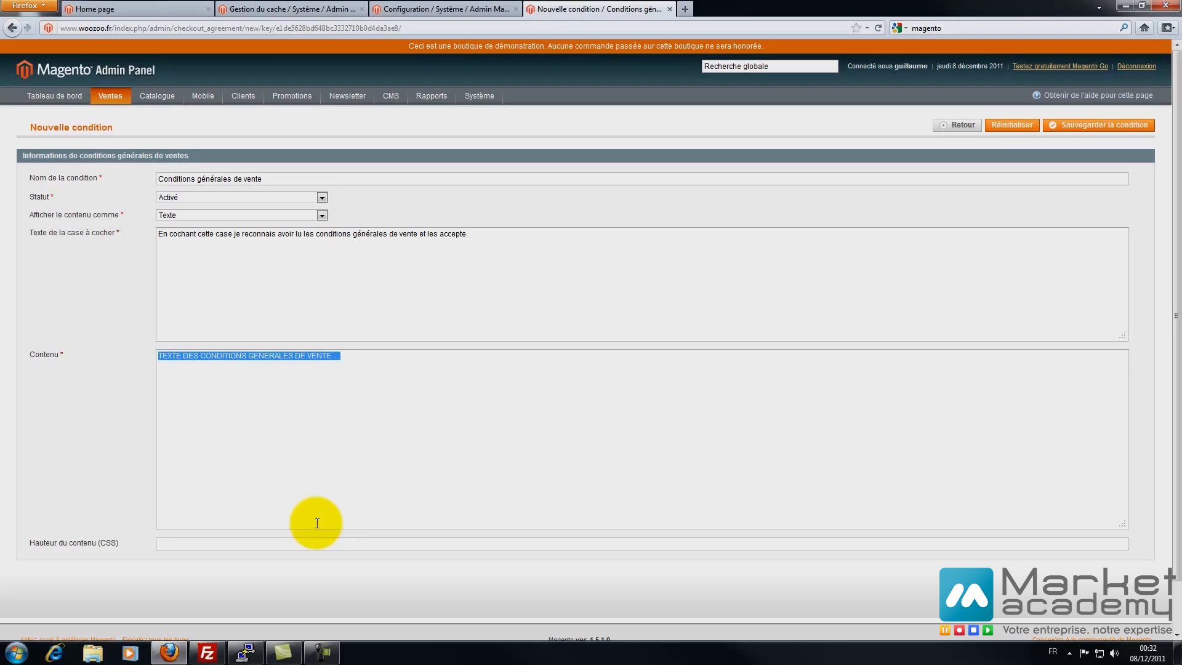
pyautogui.click(317, 524)
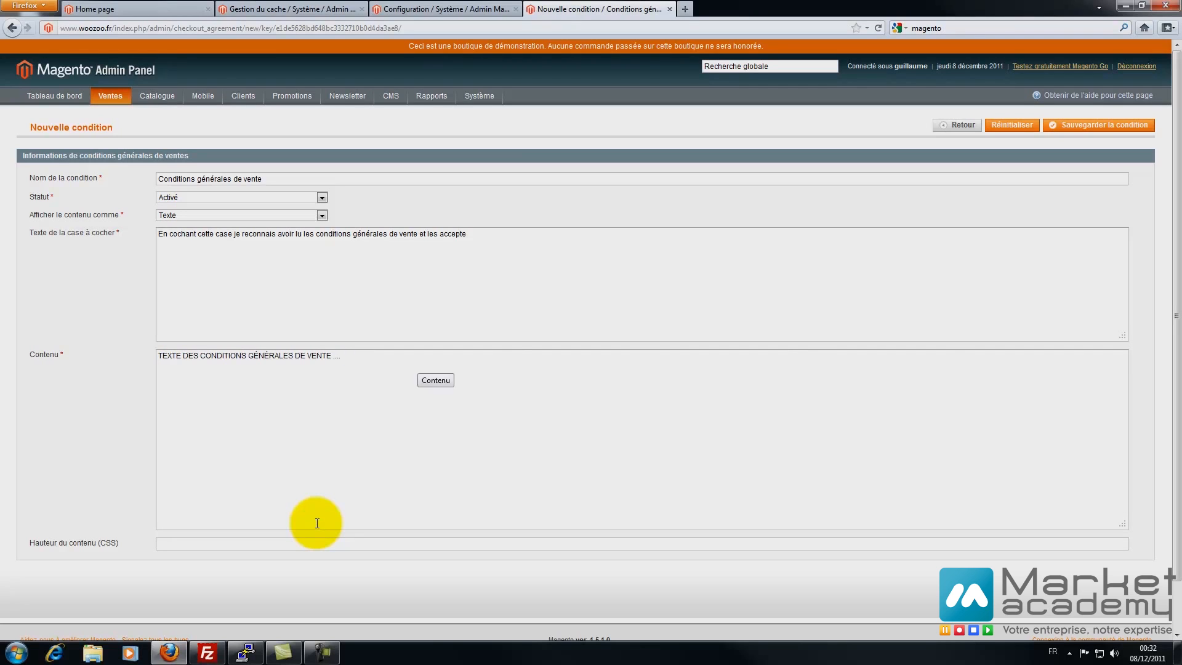
pyautogui.press('Return')
pyautogui.hotkey('ctrl', 'v')
pyautogui.press('Return')
pyautogui.press('Return')
pyautogui.hotkey('ctrl', 'v')
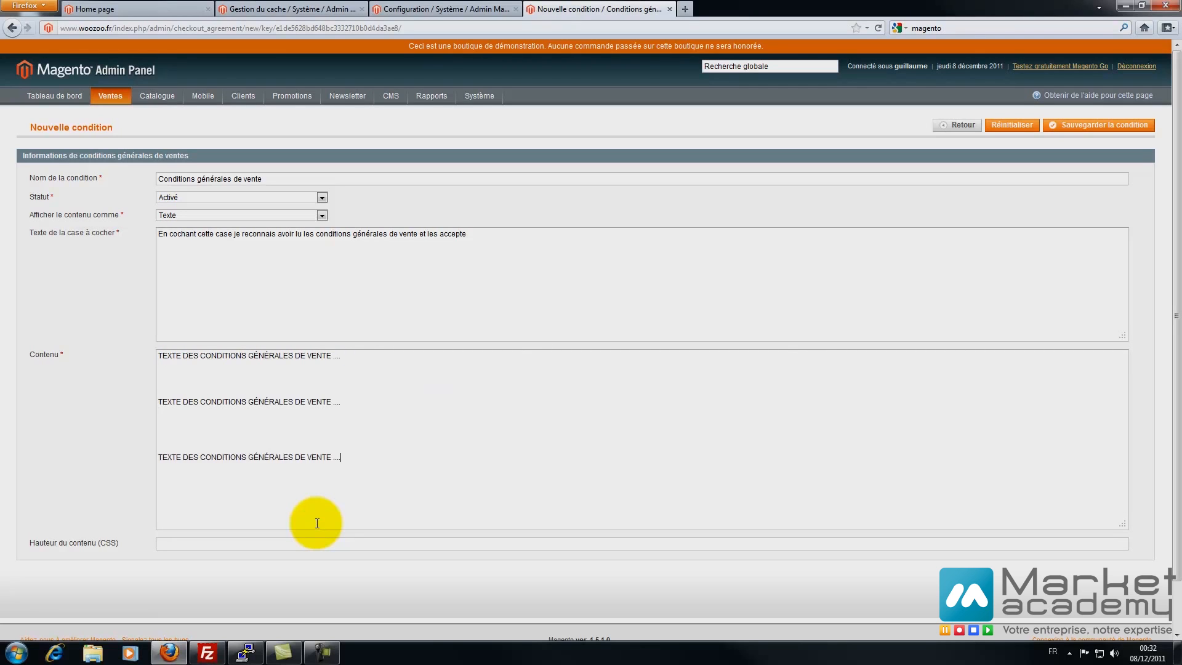
pyautogui.hotkey('ctrl', 'v')
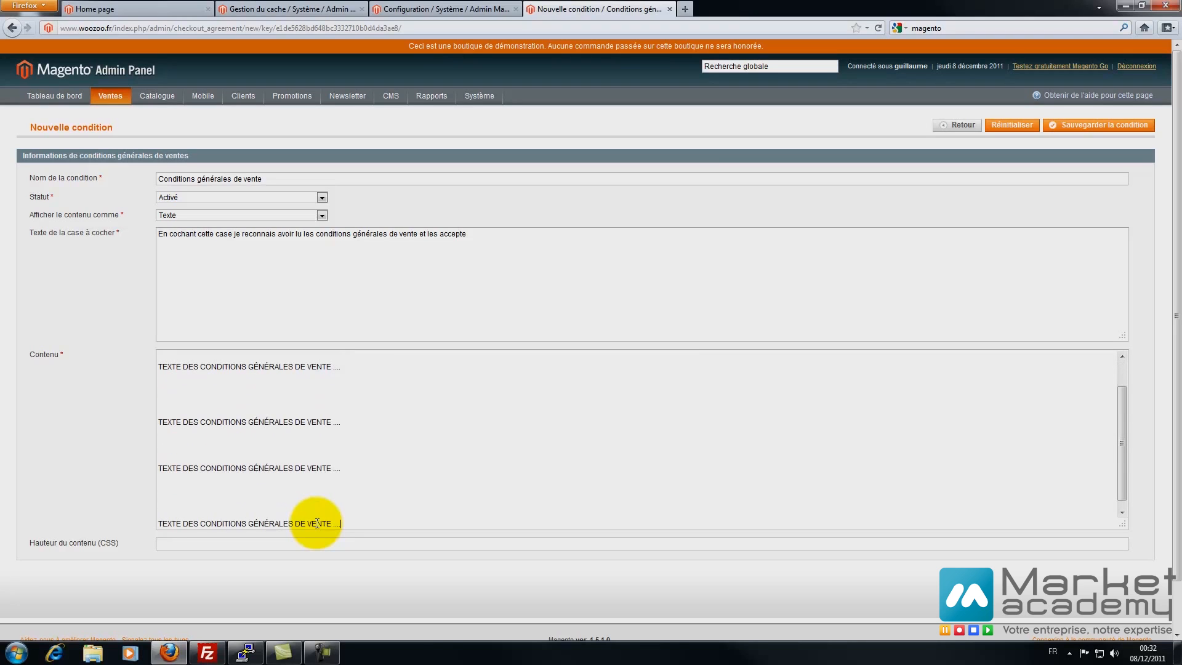
pyautogui.click(1098, 125)
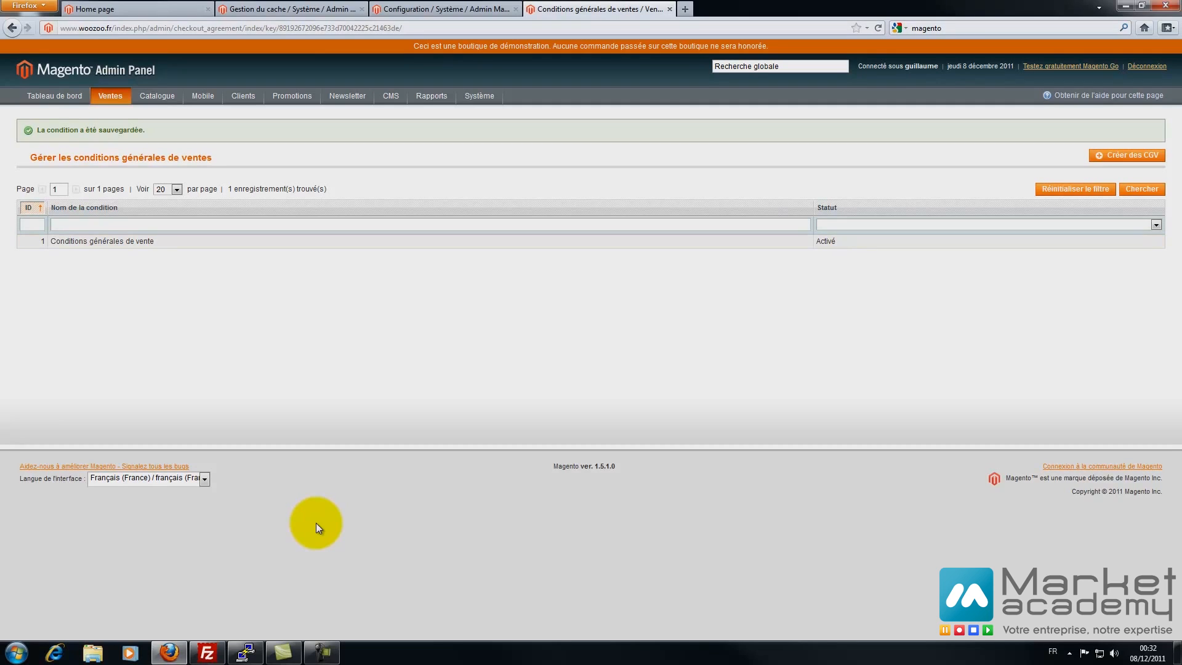
pyautogui.click(670, 9)
# - Set the shipping origin to France, Alpes-de-Haute-Provence, postal code 13000, Marseille
pyautogui.scroll(-5, 316, 524)
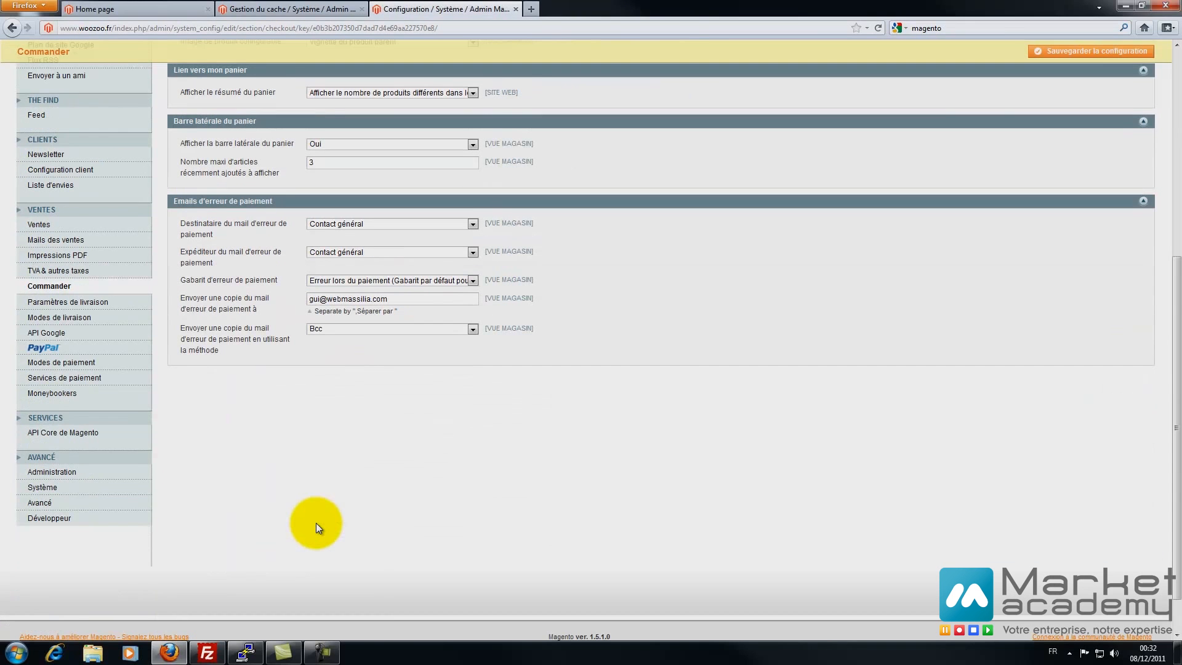
pyautogui.click(68, 302)
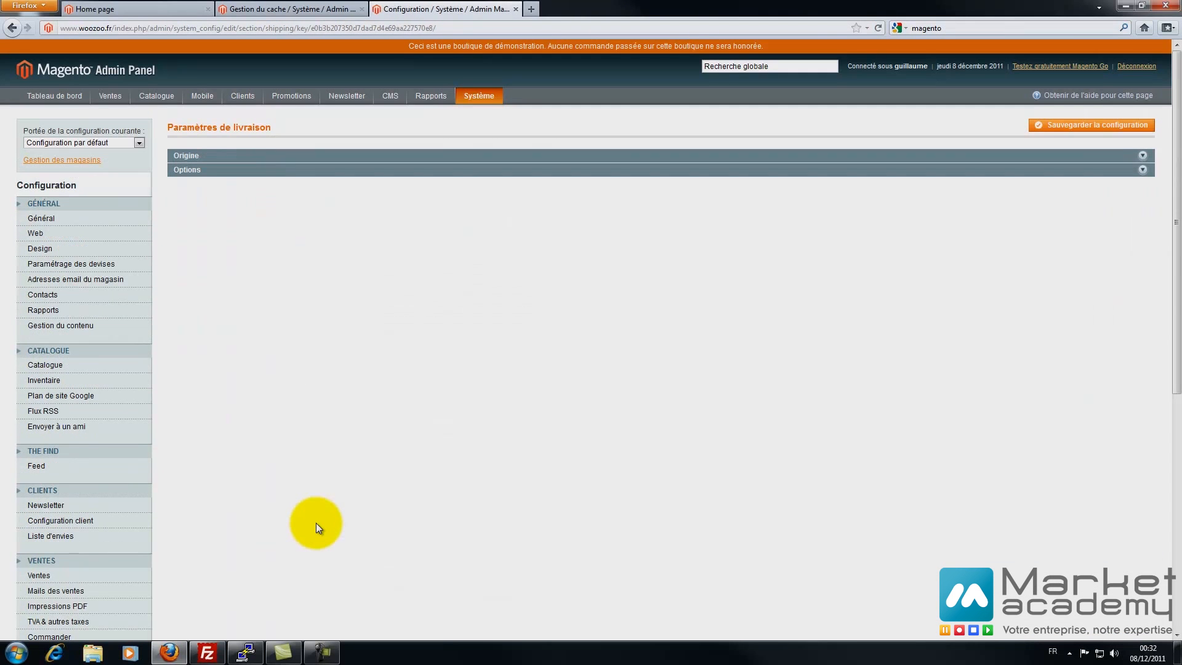
pyautogui.click(392, 178)
pyautogui.write('fr')
pyautogui.press('Return')
pyautogui.click(392, 197)
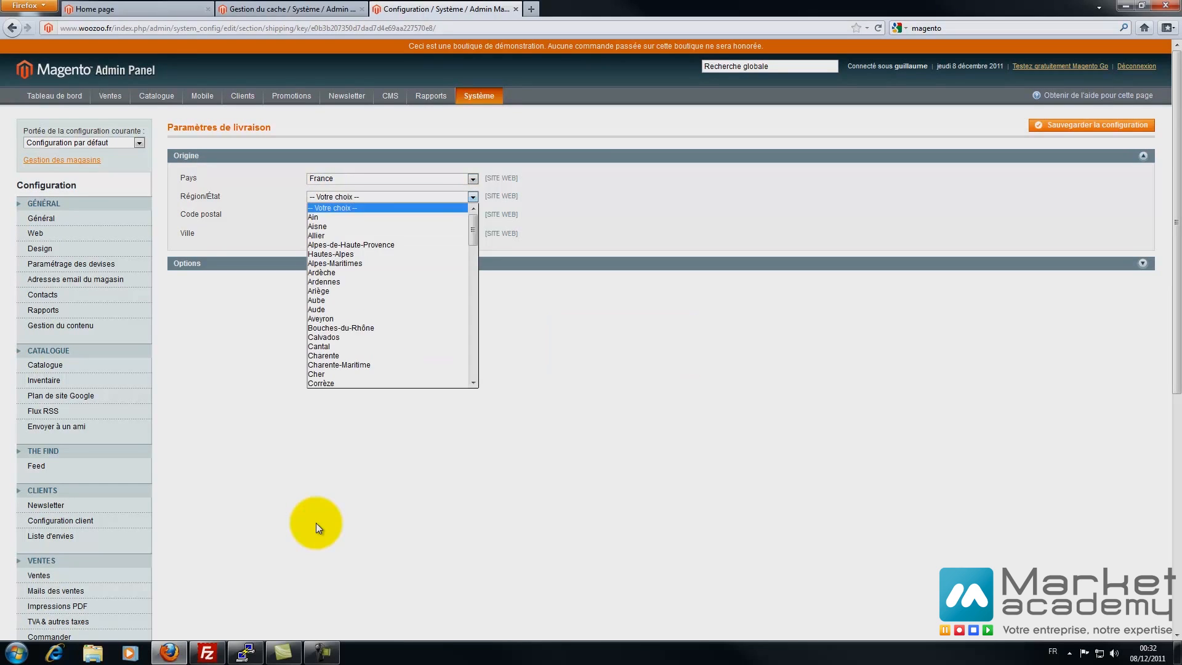
pyautogui.click(351, 245)
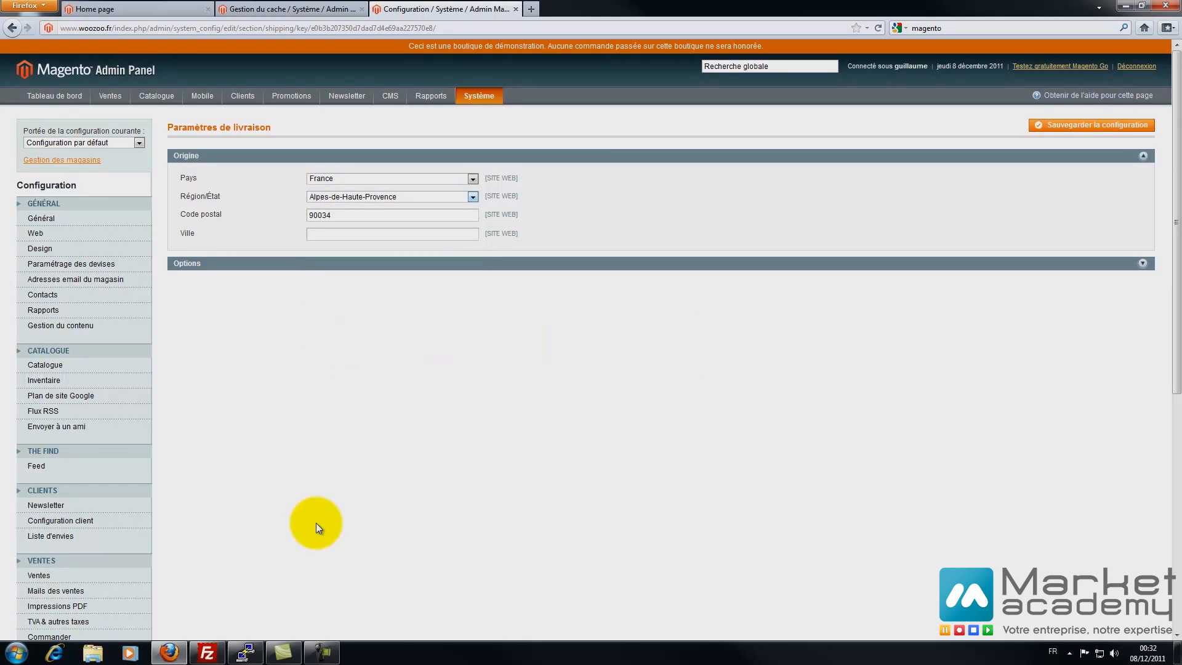
pyautogui.press('Tab')
pyautogui.write('13009')
pyautogui.press('Tab')
pyautogui.write('Marseille')
pyautogui.hotkey('shift', 'Tab')
pyautogui.write('130')
# - Set multi-address shipping to Non and save the shipping settings
pyautogui.click(187, 263)
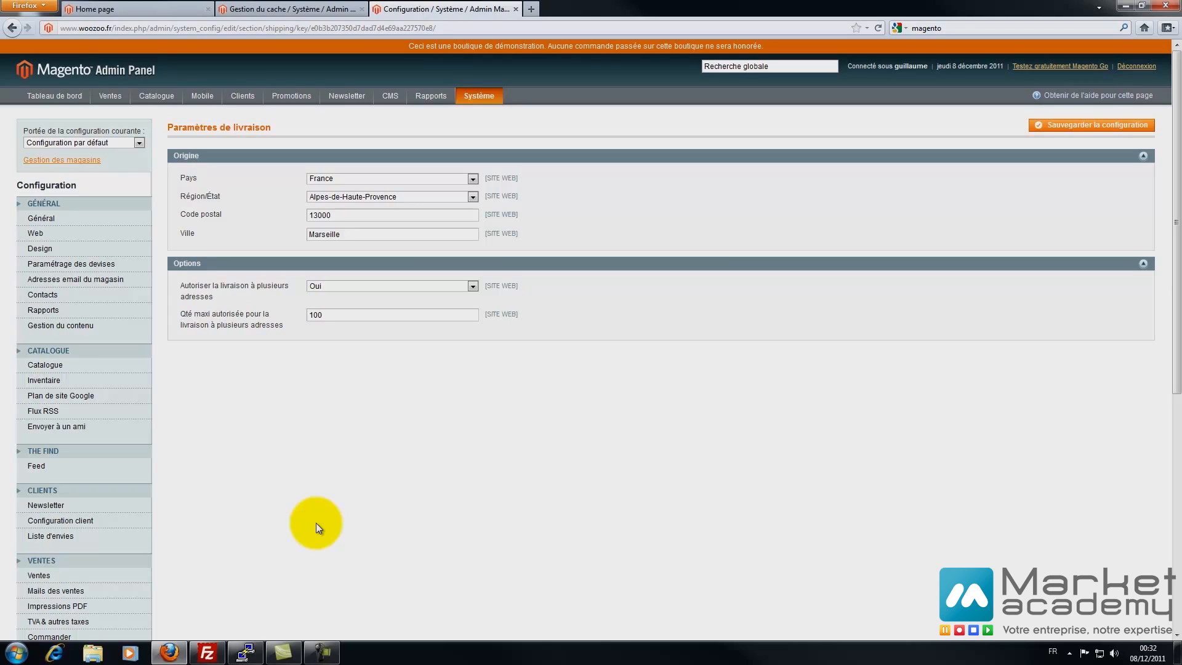
pyautogui.hotkey('alt', 'Down')
pyautogui.press('Down')
pyautogui.press('Return')
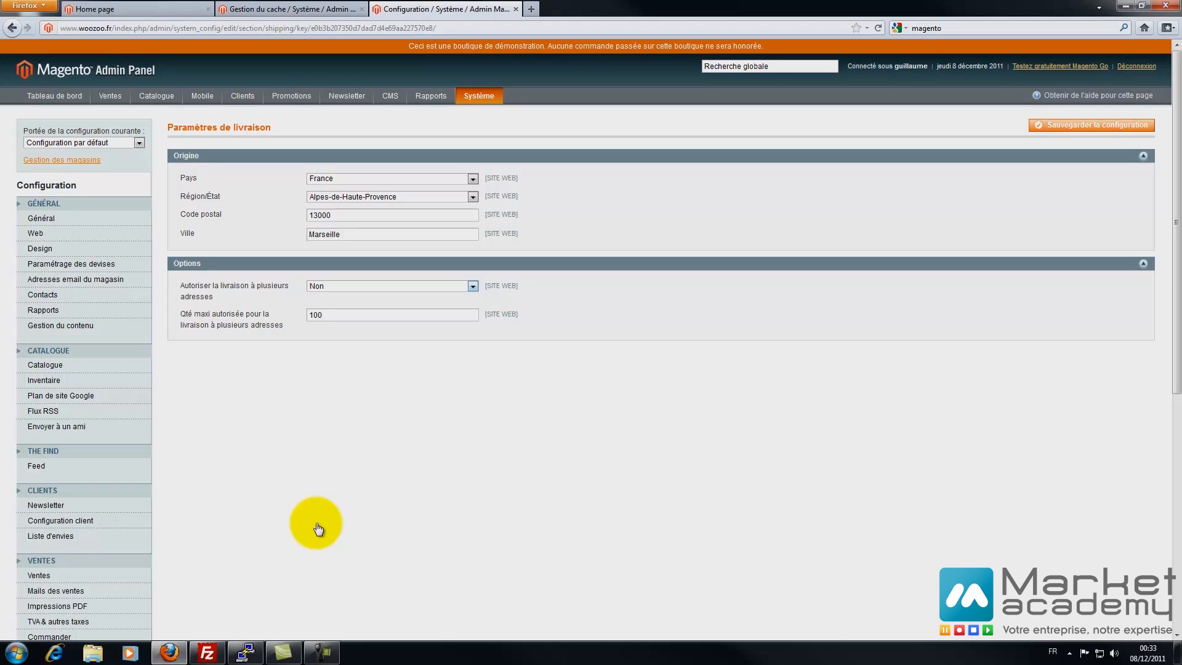
pyautogui.click(1092, 125)
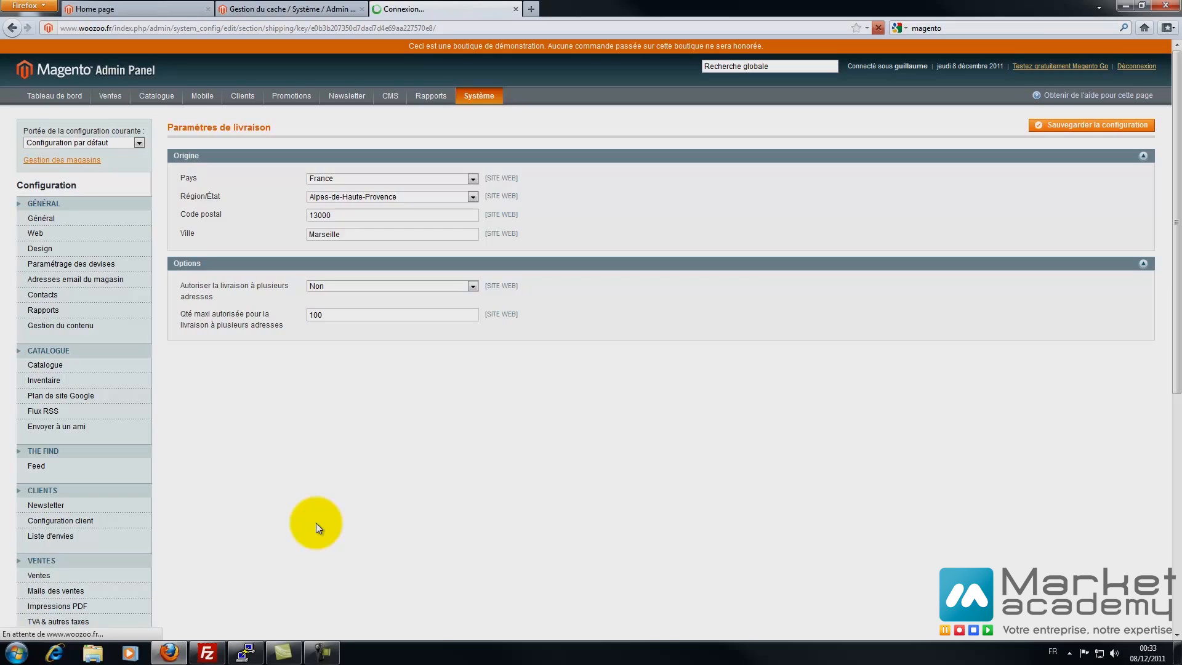
pyautogui.scroll(-10, 317, 528)
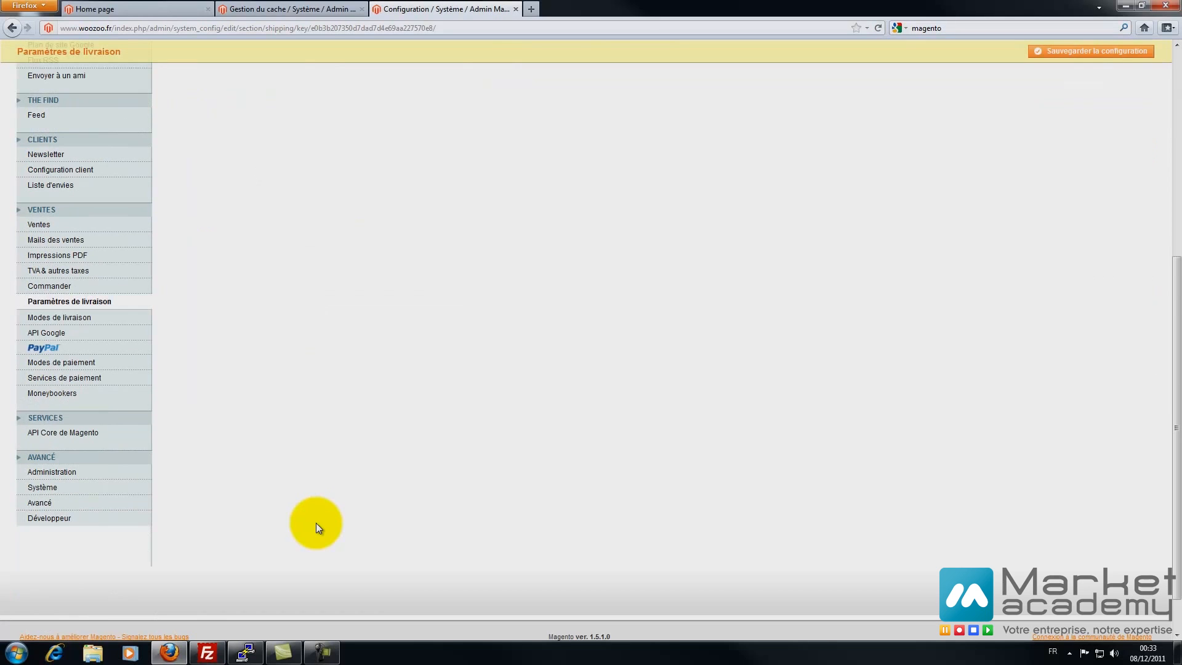
pyautogui.click(59, 317)
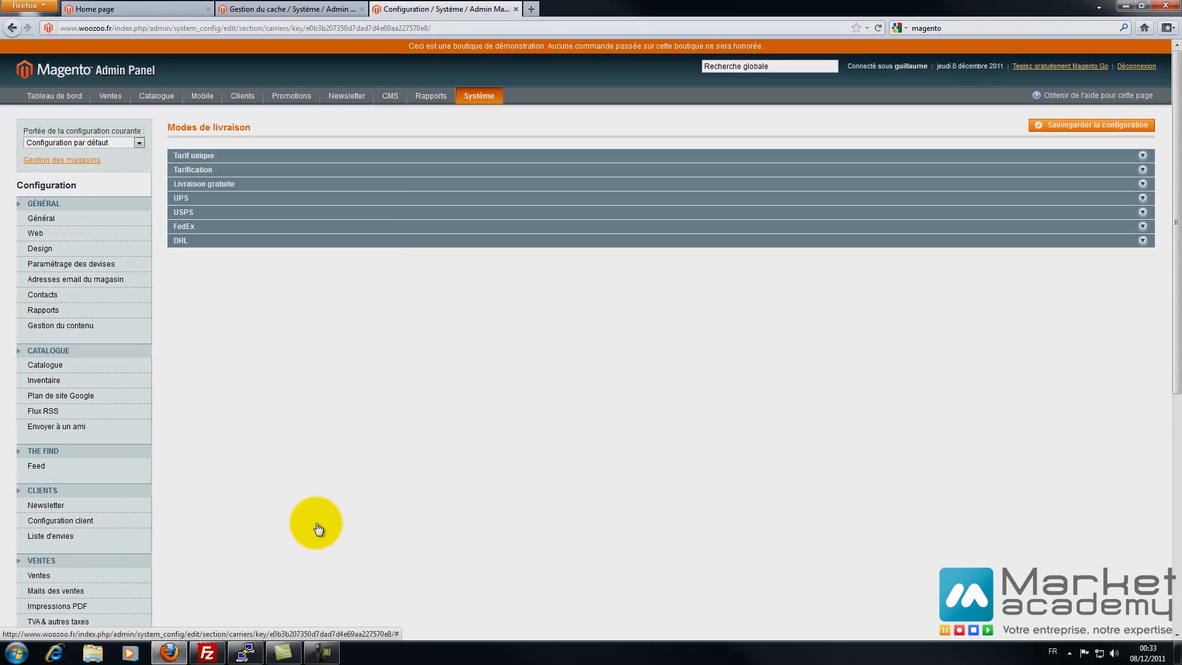
# - Expand Tarif unique and enter title 'Frais de port' and method name 'Forfait'
pyautogui.click(180, 241)
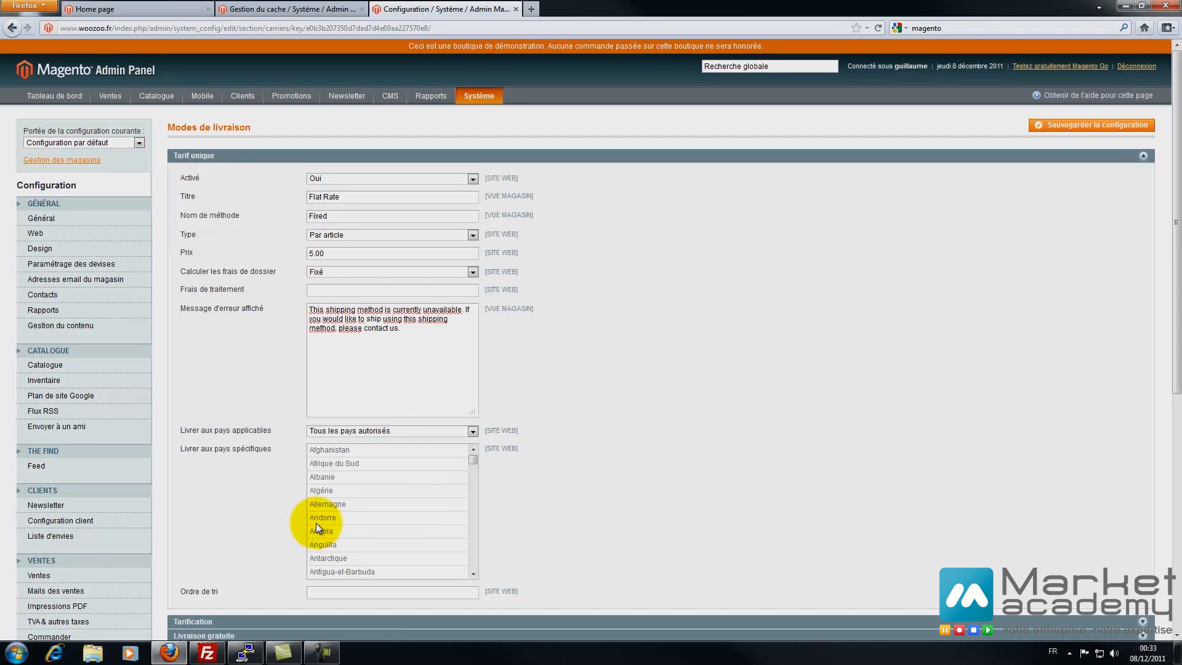
pyautogui.press('Tab')
pyautogui.write('Livraison')
pyautogui.press('BackSpace')
pyautogui.press('BackSpace')
pyautogui.press('BackSpace')
pyautogui.press('BackSpace')
pyautogui.press('BackSpace')
pyautogui.press('BackSpace')
pyautogui.press('BackSpace')
pyautogui.press('BackSpace')
pyautogui.press('BackSpace')
pyautogui.write('Frais de port')
pyautogui.press('Tab')
pyautogui.write('Form')
pyautogui.write('f')
# - Keep the handling fee calculation on Fixé and enter a handling fee of 2
pyautogui.press('BackSpace')
pyautogui.press('BackSpace')
pyautogui.write('fait')
# - Set the Tarif unique rate type to Par commande with price 10
pyautogui.press('Tab')
pyautogui.hotkey('alt', 'Down')
pyautogui.press('Up')
pyautogui.press('Up')
pyautogui.press('Down')
pyautogui.press('Return')
pyautogui.hotkey('alt', 'Down')
pyautogui.press('Up')
pyautogui.press('Return')
pyautogui.hotkey('alt', 'Down')
pyautogui.press('Down')
pyautogui.press('Return')
pyautogui.press('Tab')
pyautogui.write('10')
pyautogui.press('Tab')
pyautogui.hotkey('alt', 'Down')
pyautogui.press('Down')
pyautogui.press('Return')
pyautogui.hotkey('alt', 'Down')
pyautogui.press('Up')
pyautogui.press('Return')
pyautogui.write('2')
pyautogui.press('BackSpace')
# - Select the Tarif unique error message text and dismiss the accidental bookmark dialog
pyautogui.moveTo(401, 328); pyautogui.dragTo(309, 309)
pyautogui.click(323, 318)
pyautogui.moveTo(401, 328); pyautogui.dragTo(309, 309)
pyautogui.click(297, 319)
pyautogui.moveTo(400, 328); pyautogui.dragTo(309, 310)
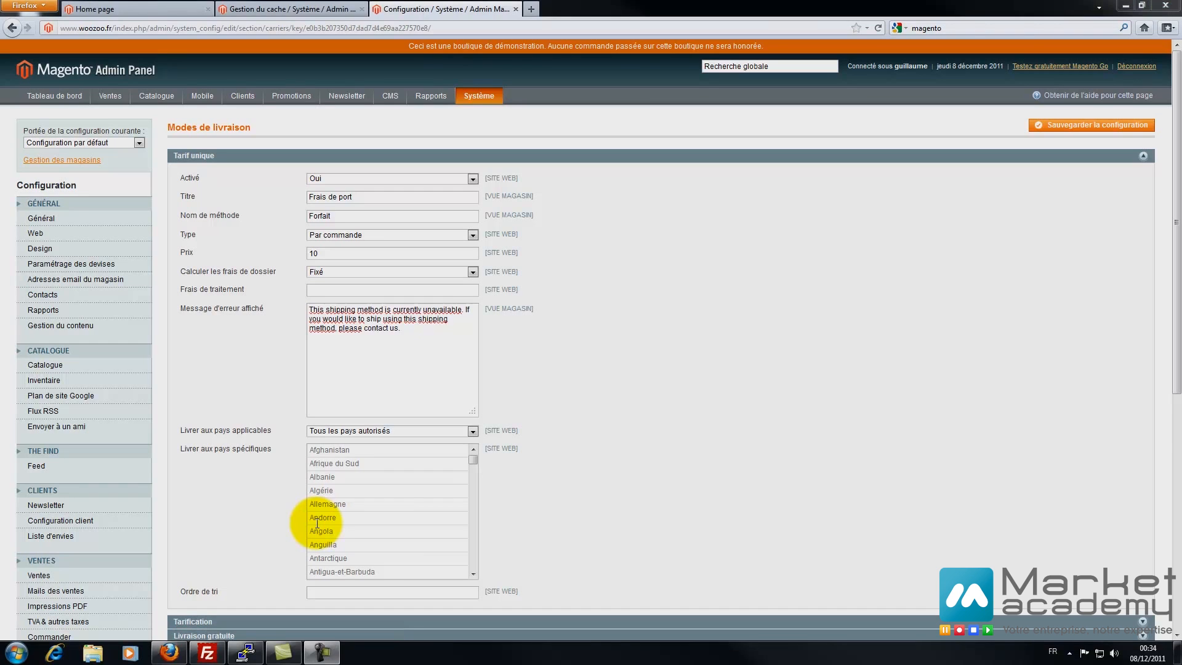
pyautogui.hotkey('ctrl', 'shift', 'd')
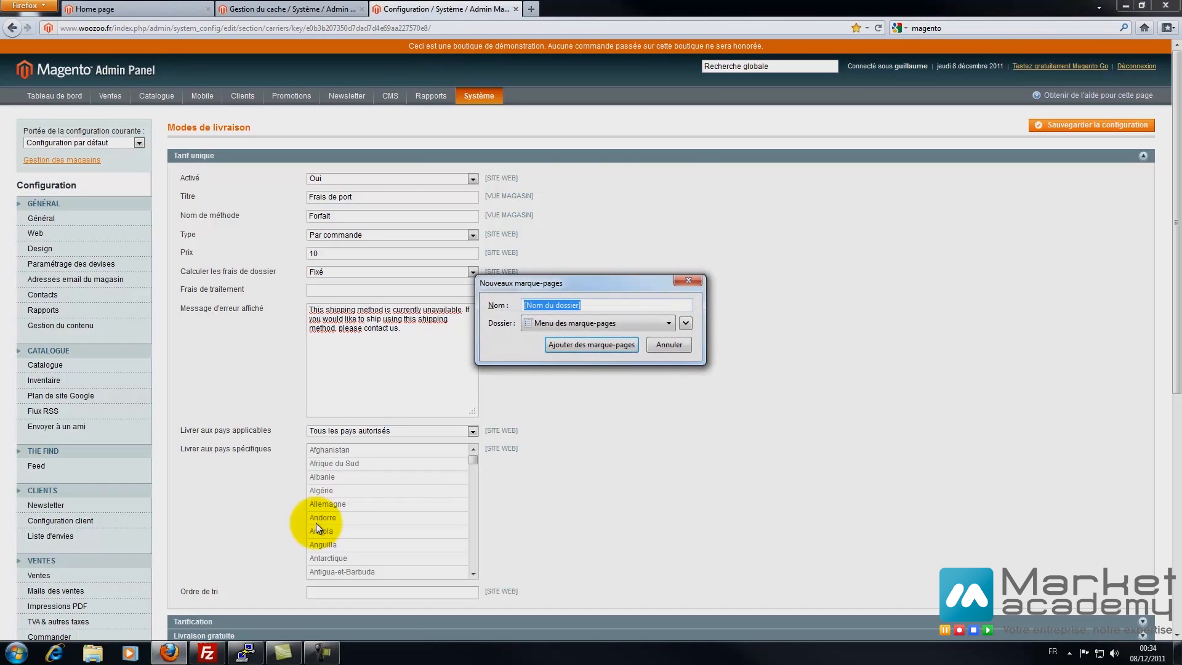
pyautogui.press('Escape')
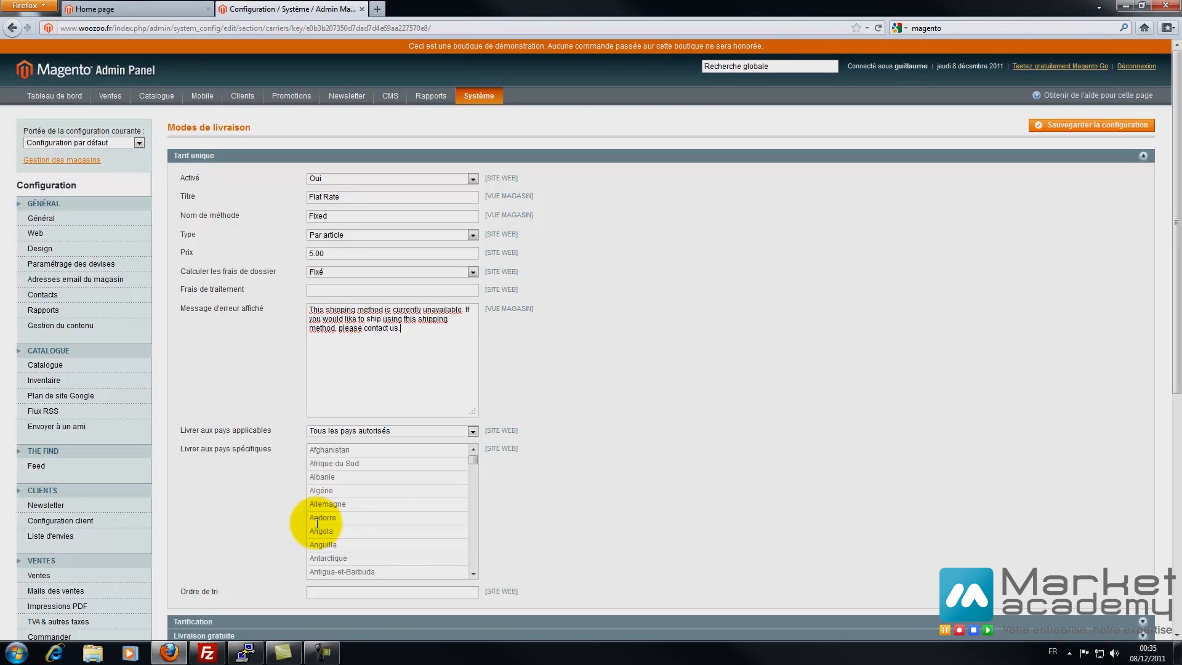
# - Replace the flat-rate error message with 'Désolé ce mode de livraison n'est pas disponible'
pyautogui.hotkey('ctrl', 'a')
pyautogui.write('Dé')
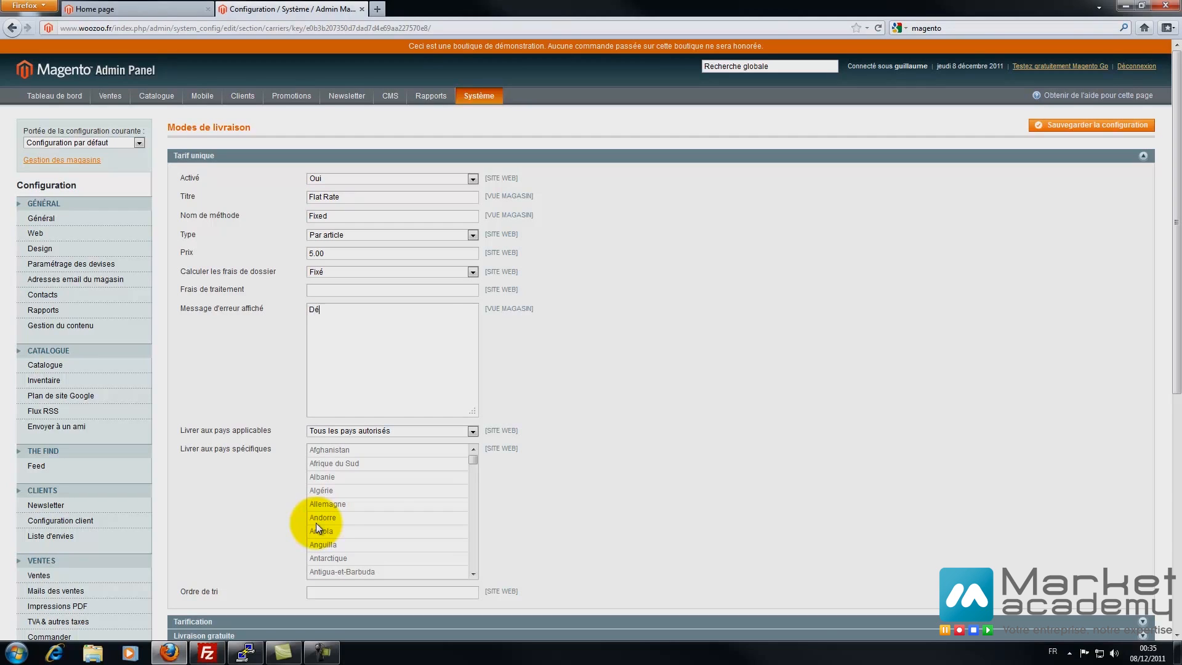
pyautogui.write('sole ce mode de livraiosn')
pyautogui.press('BackSpace')
pyautogui.press('BackSpace')
pyautogui.write("son n'est pas disponible")
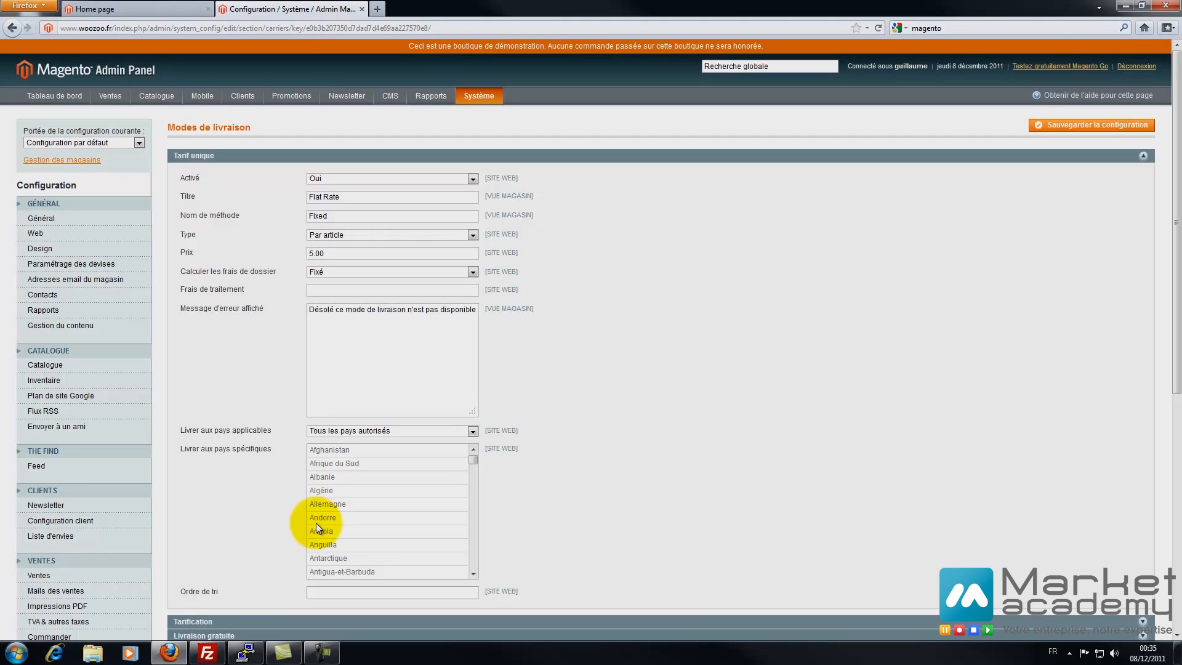
# - Restrict the flat rate to Certains pays with France selected
pyautogui.hotkey('alt', 'Down')
pyautogui.press('Down')
pyautogui.press('Return')
pyautogui.scroll(-20, 318, 527)
pyautogui.press('f')
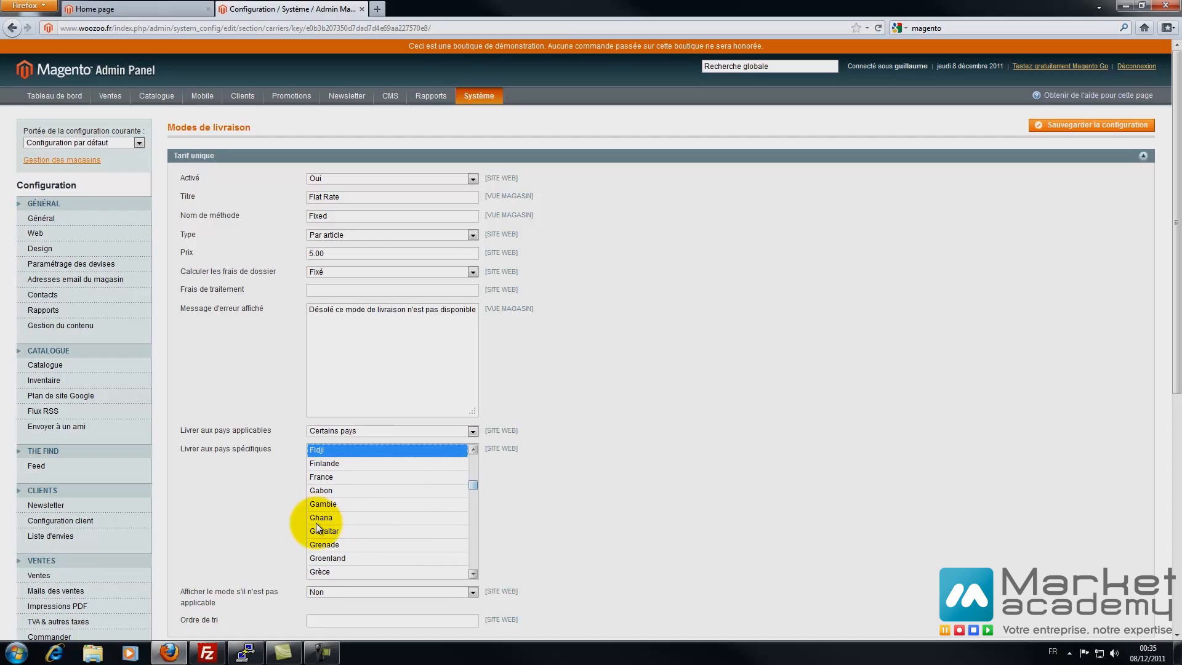
pyautogui.press('r')
pyautogui.scroll(-4, 319, 527)
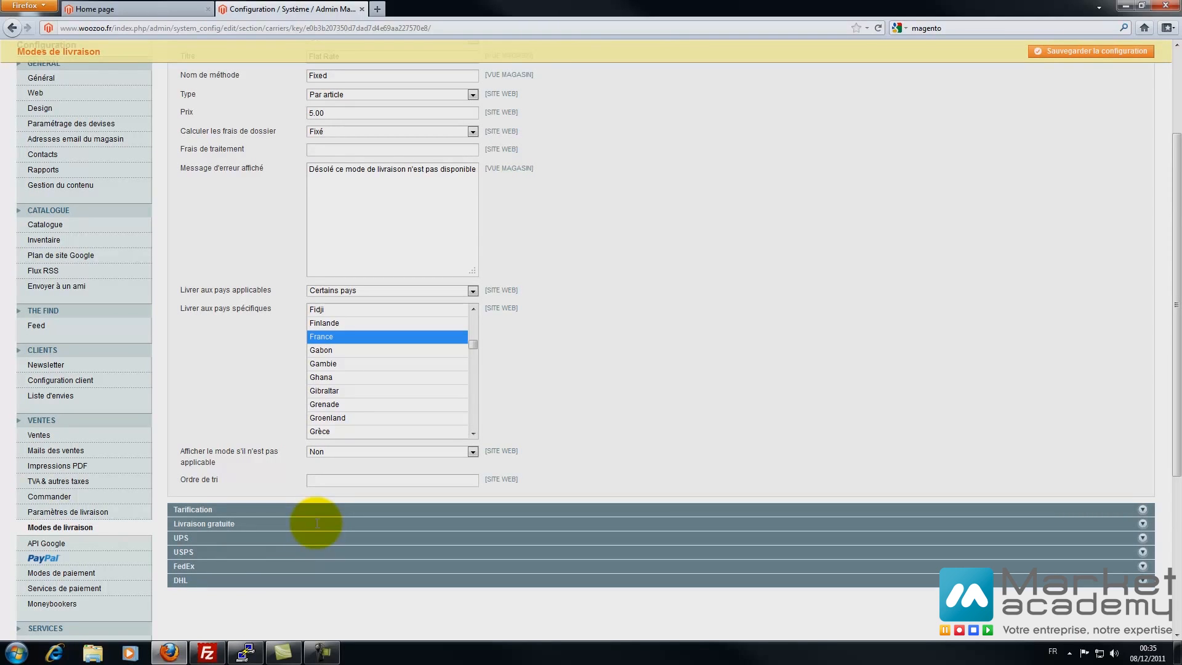
pyautogui.scroll(2, 318, 527)
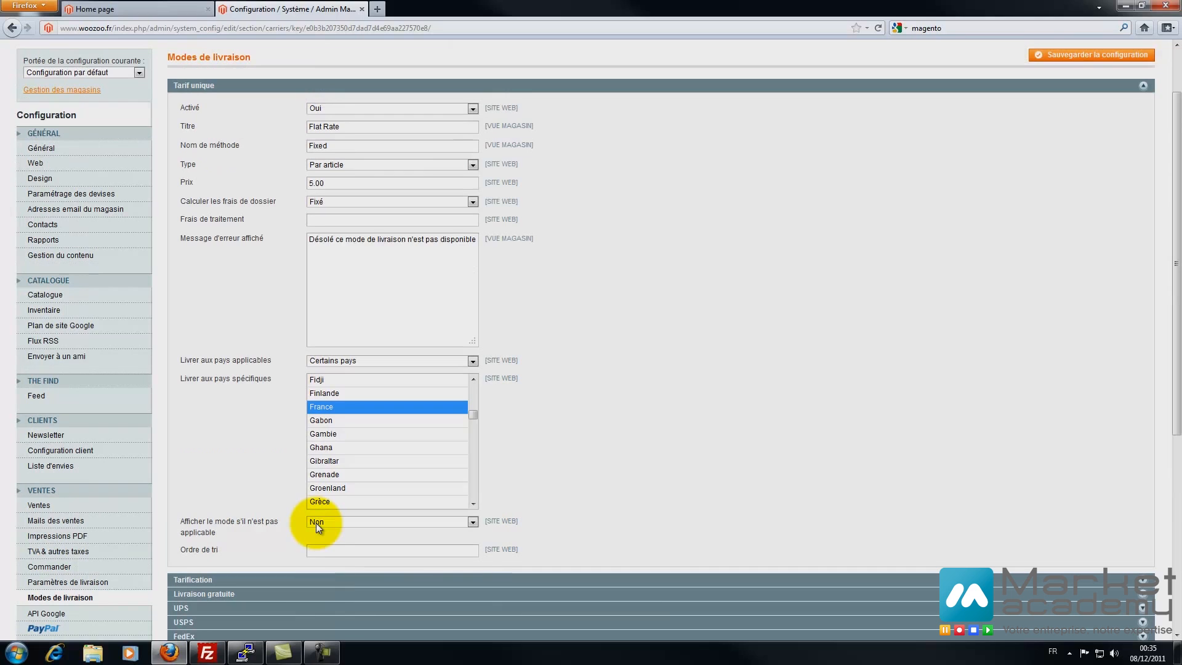
pyautogui.scroll(-2, 318, 528)
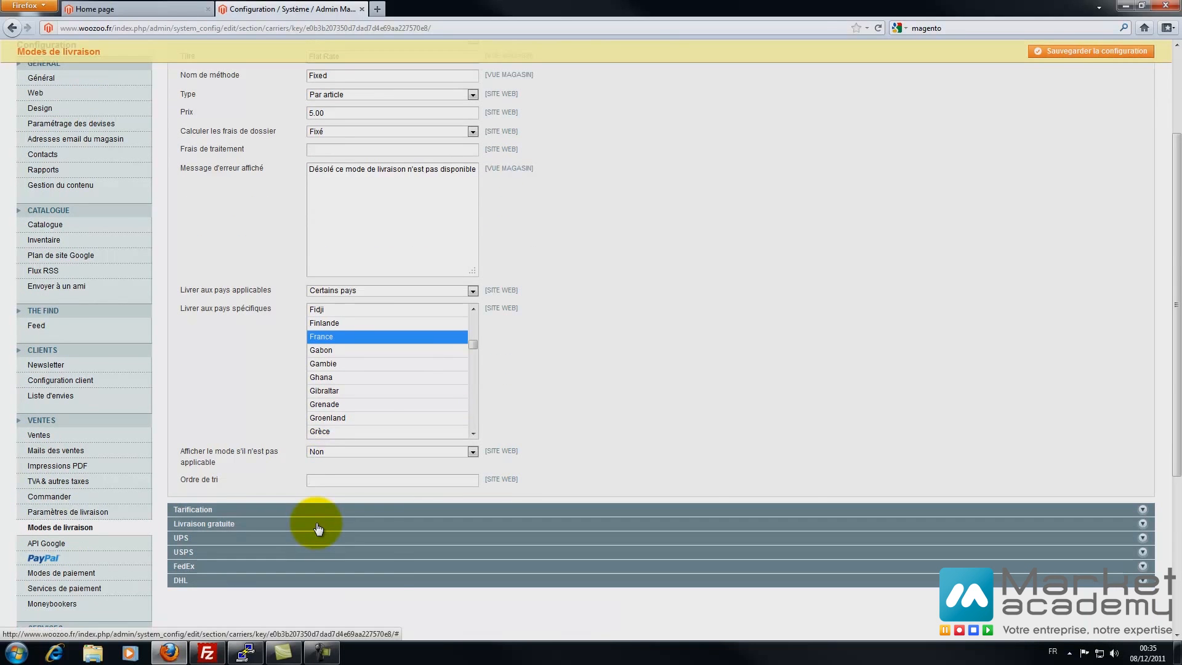
# - Expand Livraison gratuite, keep it enabled, and title it 'Frais de port'
pyautogui.click(318, 524)
pyautogui.scroll(-4, 318, 528)
pyautogui.hotkey('alt', 'Down')
pyautogui.press('Up')
pyautogui.press('Return')
pyautogui.press('Tab')
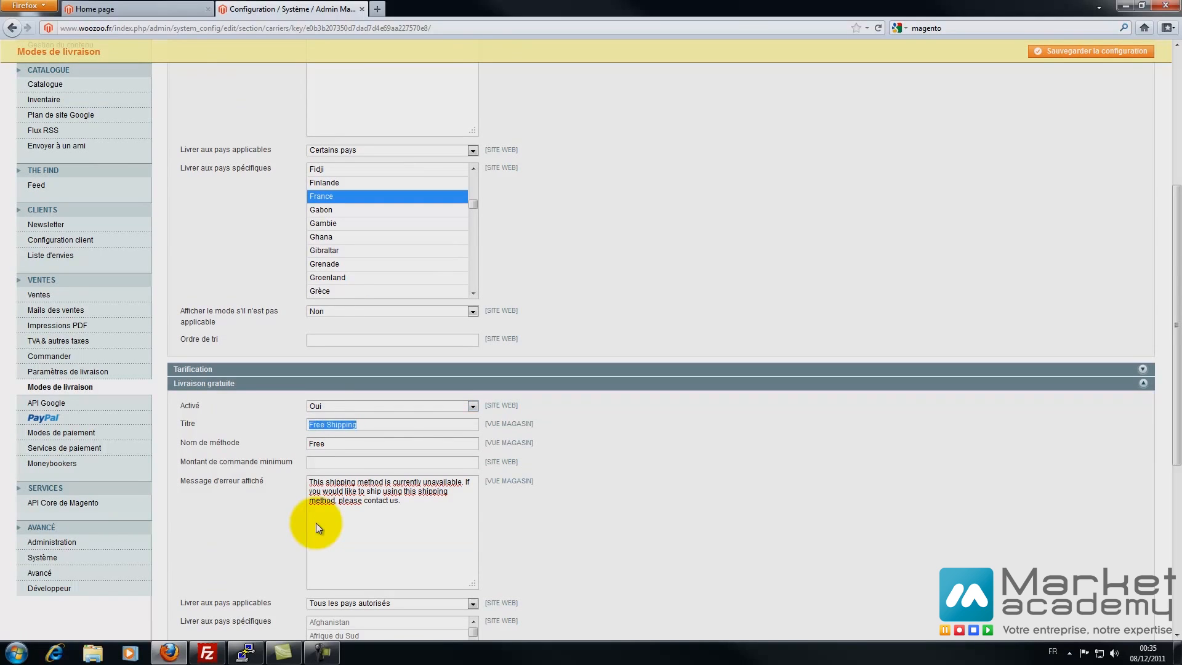
pyautogui.write('L')
pyautogui.press('BackSpace')
pyautogui.press('BackSpace')
pyautogui.press('BackSpace')
pyautogui.write('Frais de po')
# - Name the free shipping method 'Livraison gratuite' with a 300 minimum order amount
pyautogui.hotkey('ctrl', 'a')
pyautogui.write('Livraison gratuite')
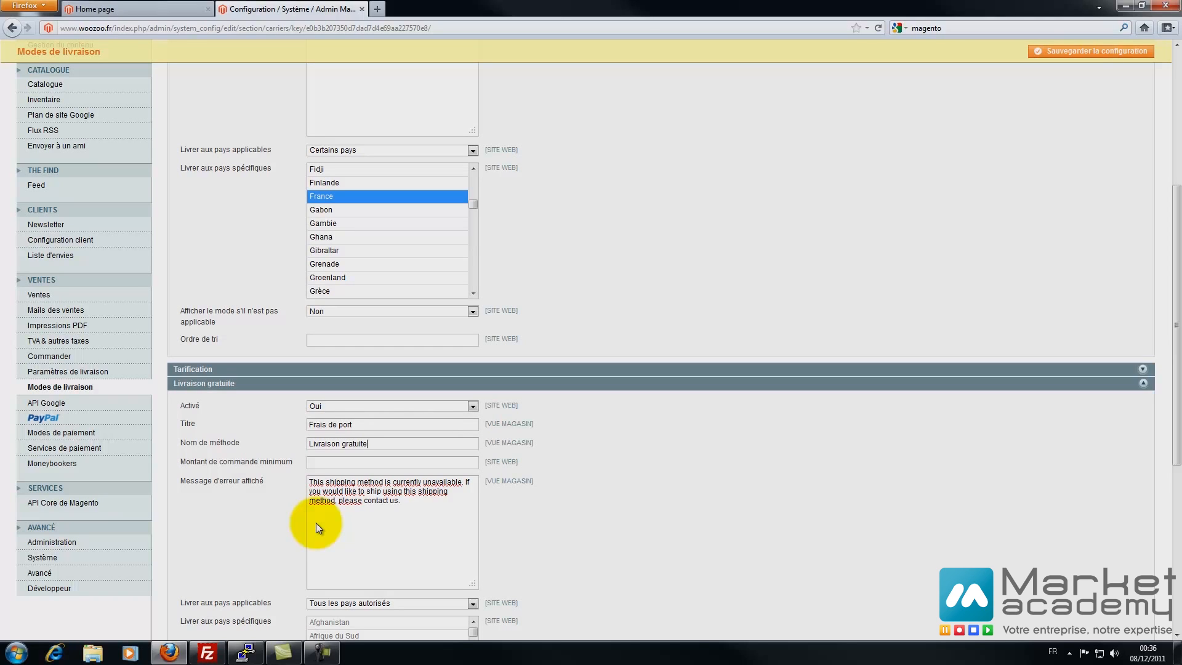
pyautogui.press('Tab')
pyautogui.write('300')
# - Reuse the French unavailable-method error message for free shipping
pyautogui.scroll(2, 317, 523)
pyautogui.hotkey('ctrl', 'a')
pyautogui.hotkey('ctrl', 'c')
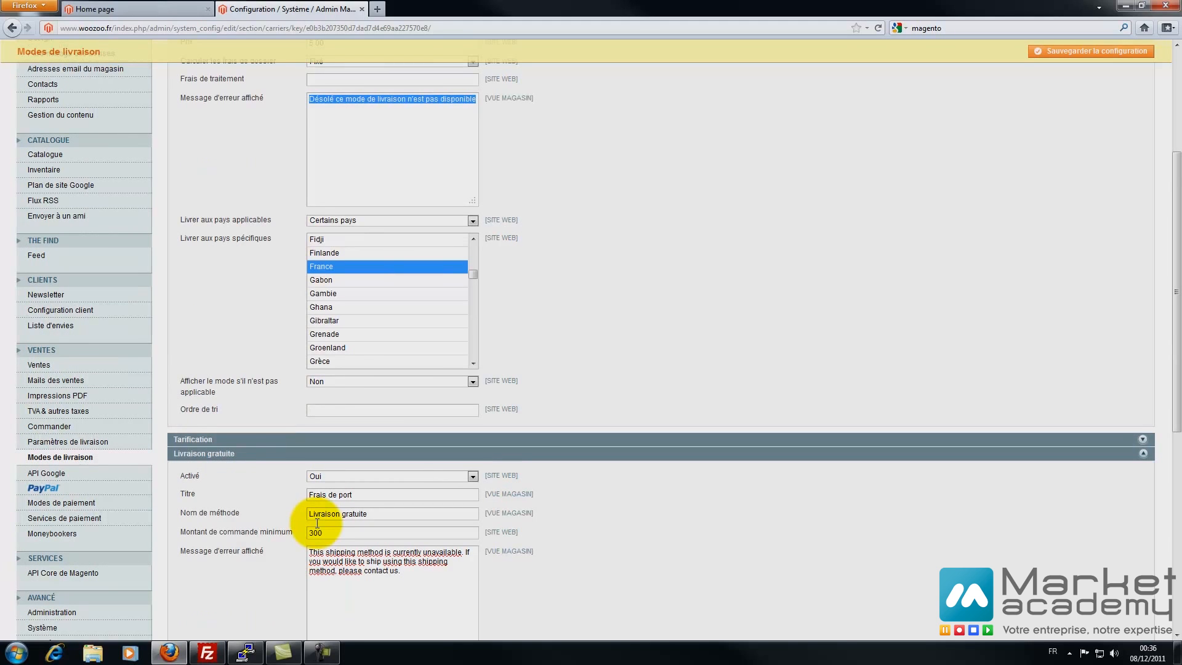
pyautogui.scroll(-4, 317, 524)
pyautogui.moveTo(403, 431); pyautogui.dragTo(309, 411)
pyautogui.hotkey('ctrl', 'v')
# - Limit free shipping to Certains pays with France, and save the configuration
pyautogui.scroll(-4, 317, 523)
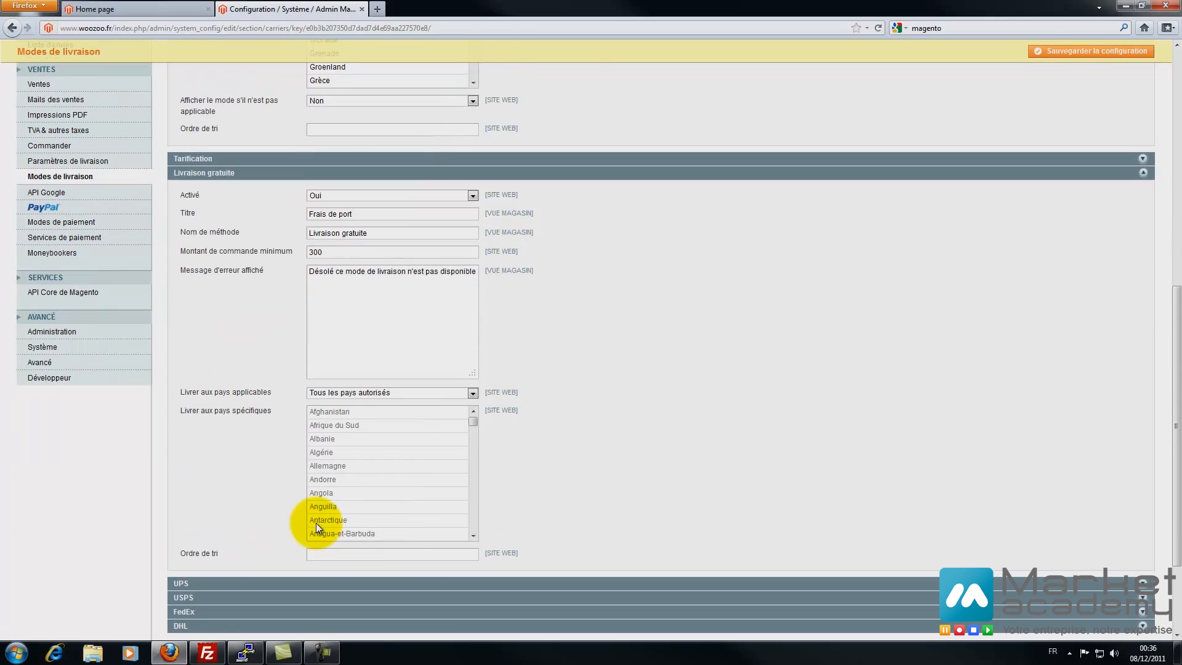
pyautogui.click(394, 392)
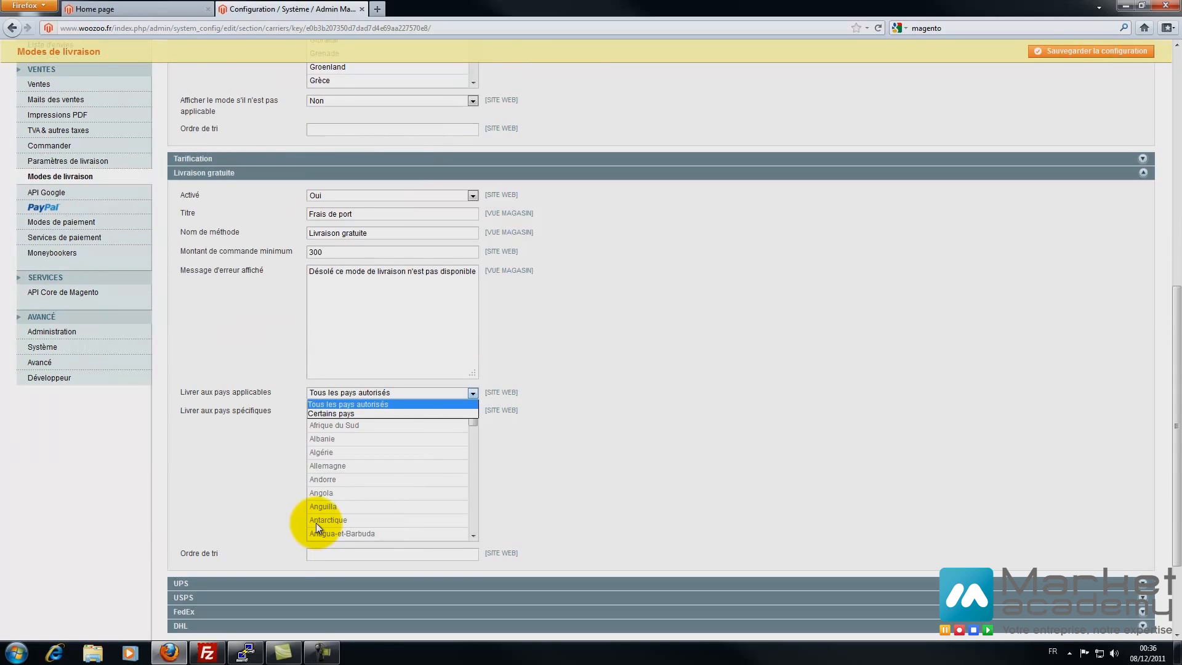
pyautogui.click(331, 414)
pyautogui.click(345, 452)
pyautogui.press('f')
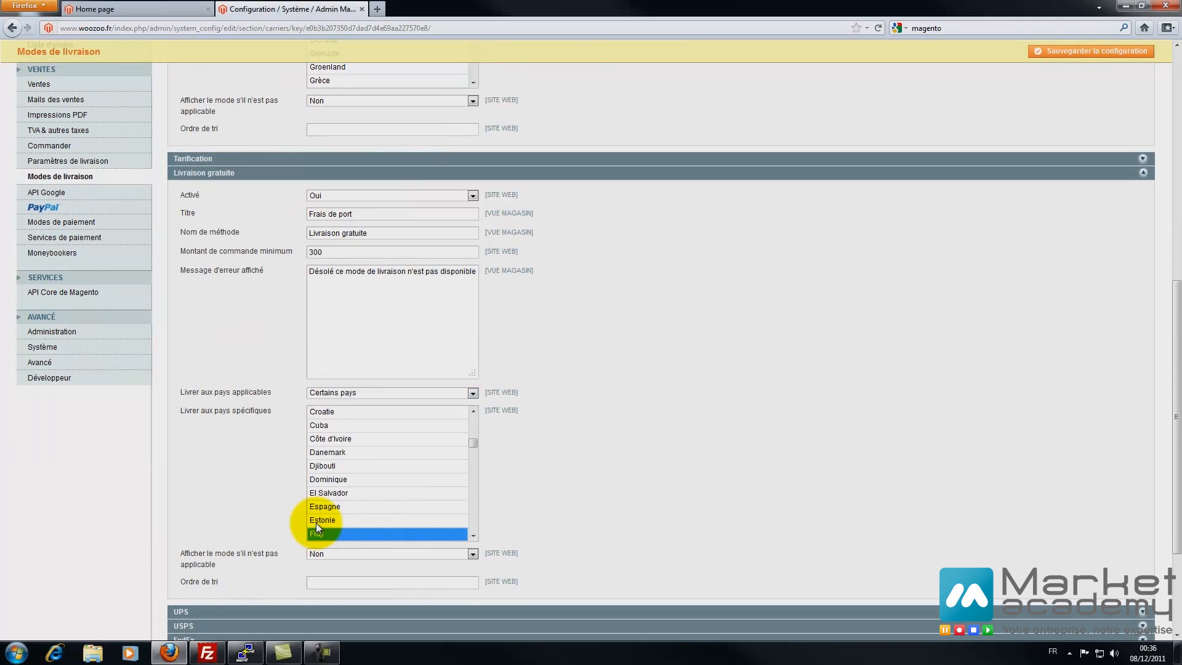
pyautogui.scroll(-1, 316, 524)
pyautogui.click(317, 530)
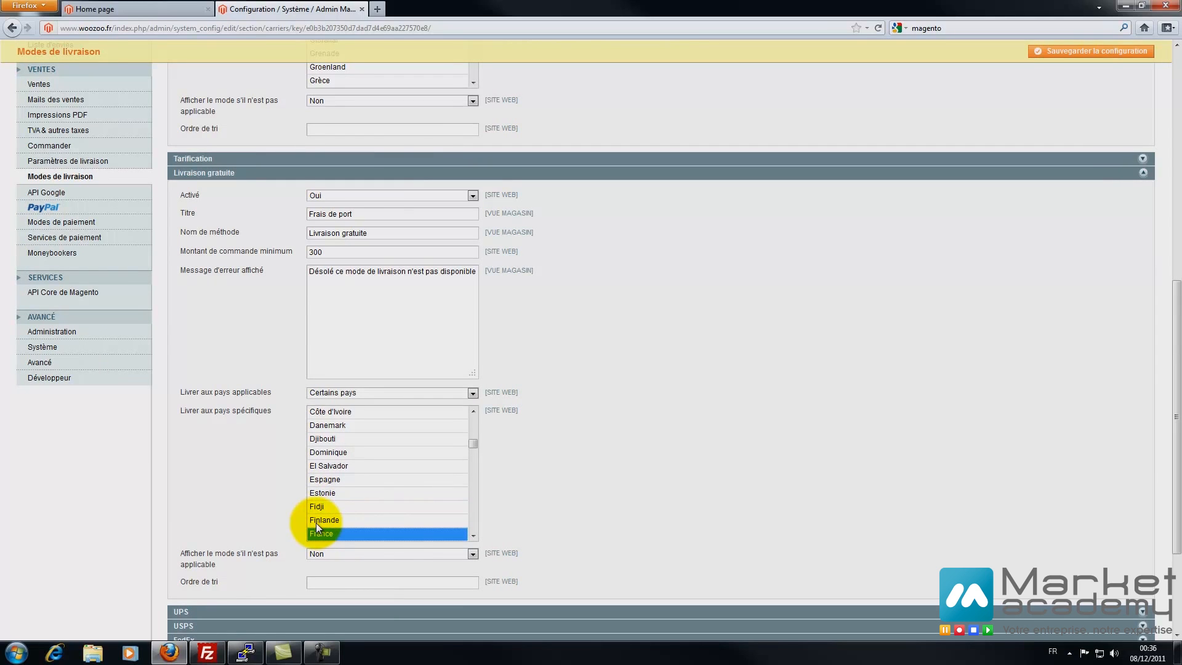
pyautogui.scroll(-3, 317, 524)
pyautogui.click(1091, 52)
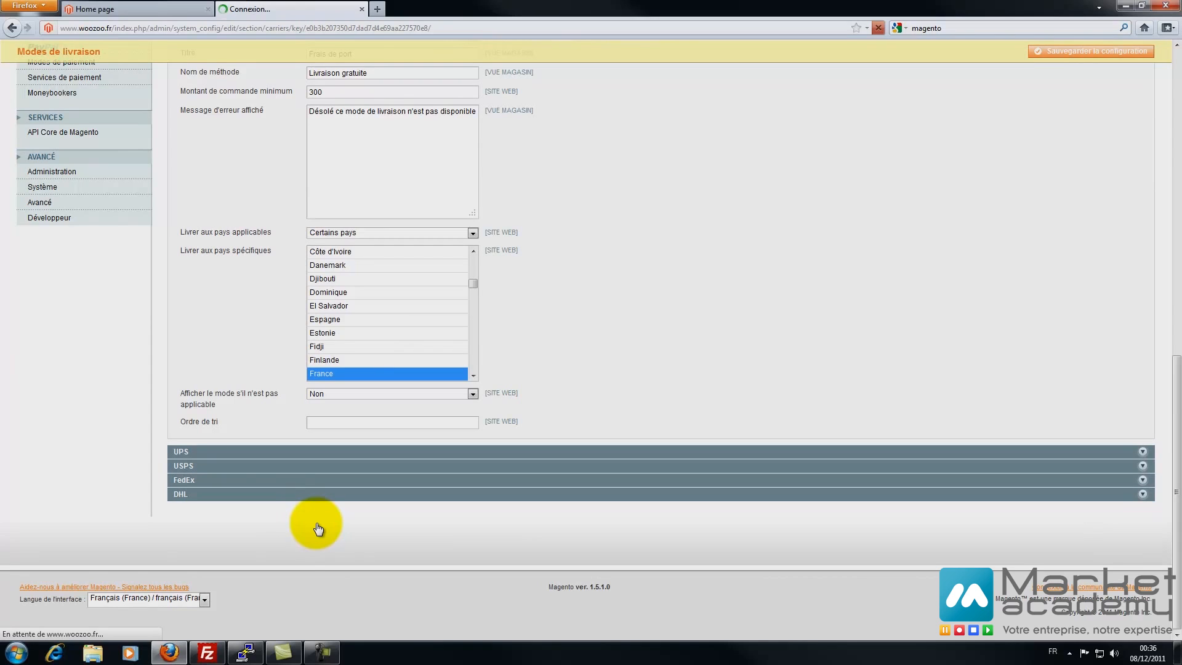
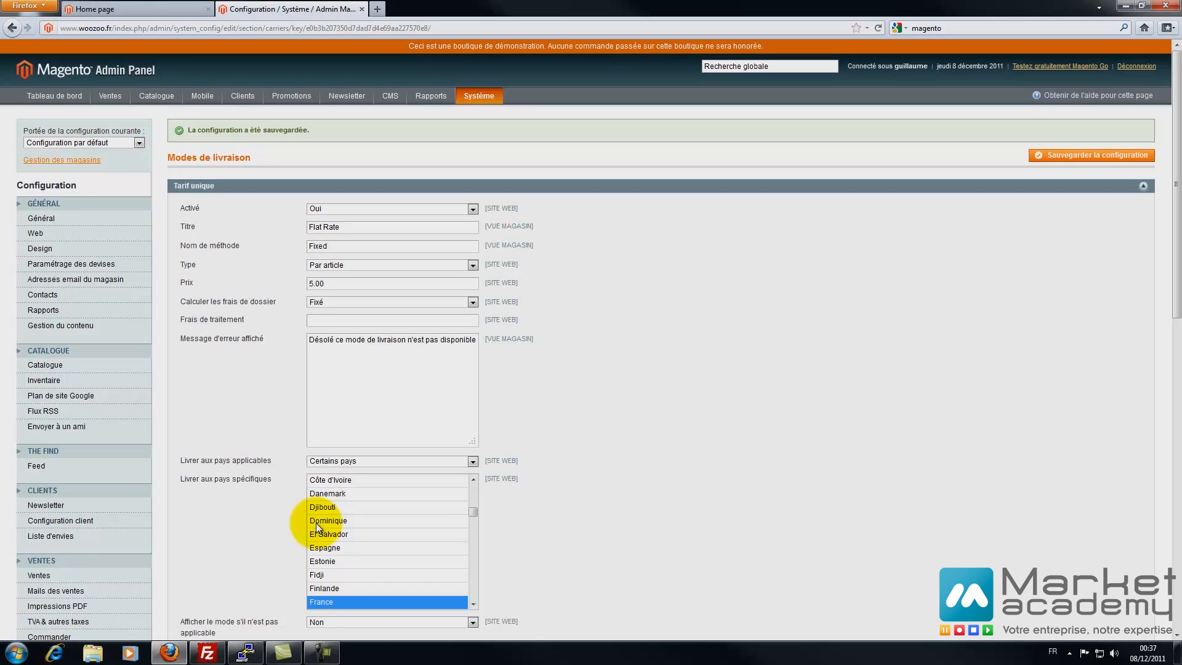
# - Set the flat-rate shipping price to 10 per article and save
pyautogui.moveTo(325, 283); pyautogui.dragTo(307, 284)
pyautogui.write('10')
pyautogui.click(1091, 156)
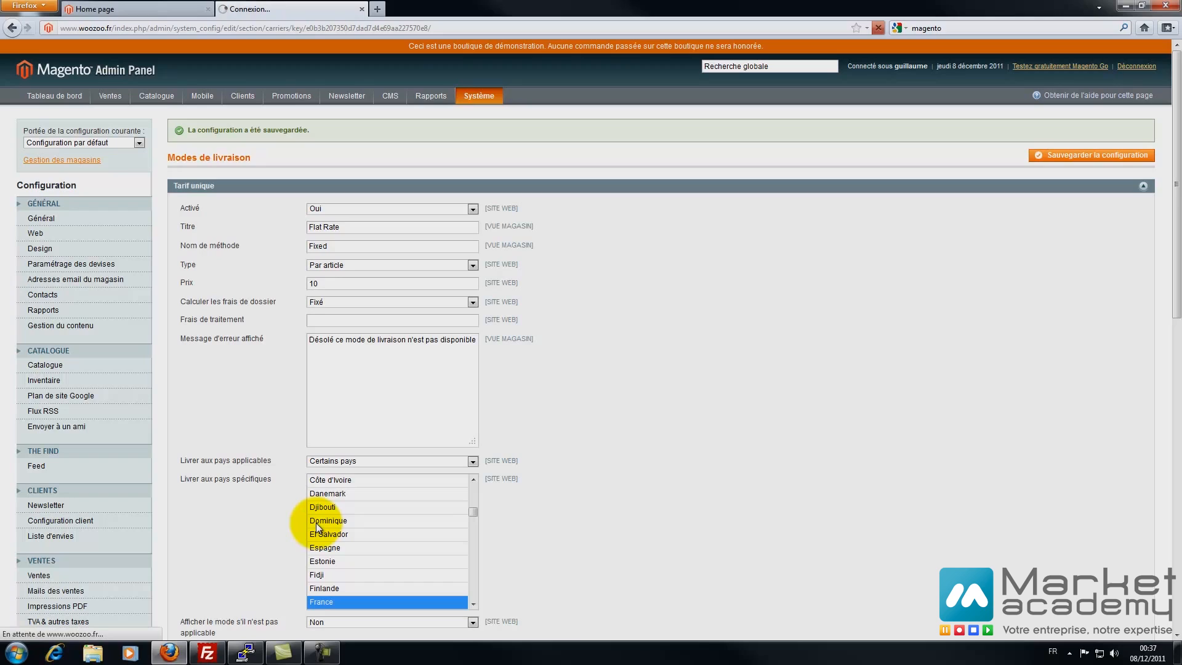
# - Title the flat rate 'Livraison' with method name 'Tarif Unique'
pyautogui.moveTo(342, 227); pyautogui.dragTo(308, 227)
pyautogui.write('Livrasiop')
pyautogui.press('BackSpace')
pyautogui.press('BackSpace')
pyautogui.write('o')
pyautogui.press('BackSpace')
pyautogui.press('BackSpace')
pyautogui.press('BackSpace')
pyautogui.write('ison')
pyautogui.press('Tab')
pyautogui.write('Tarif Unique')
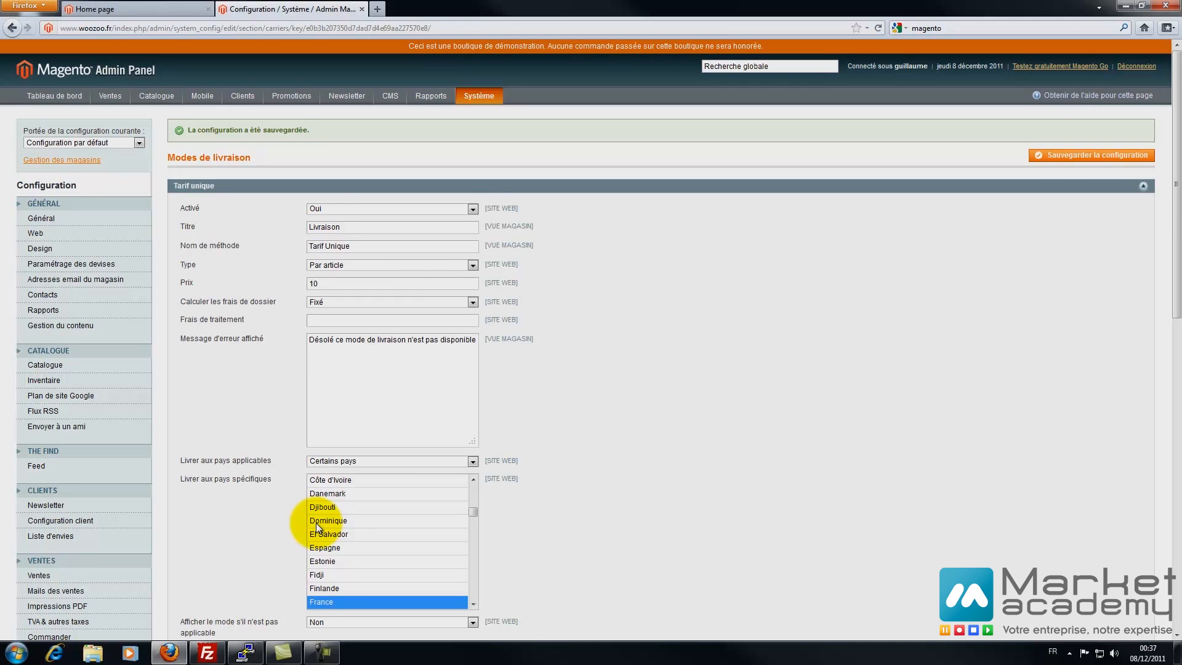
pyautogui.scroll(-2, 316, 523)
pyautogui.scroll(-12, 317, 526)
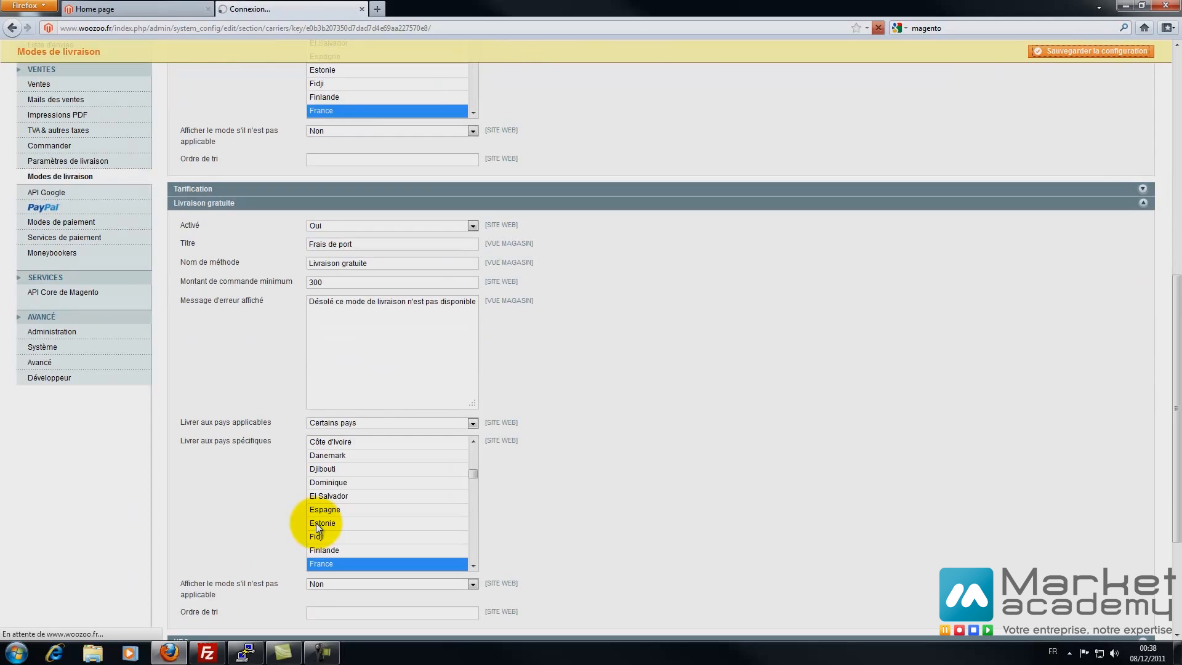
pyautogui.scroll(-16, 317, 526)
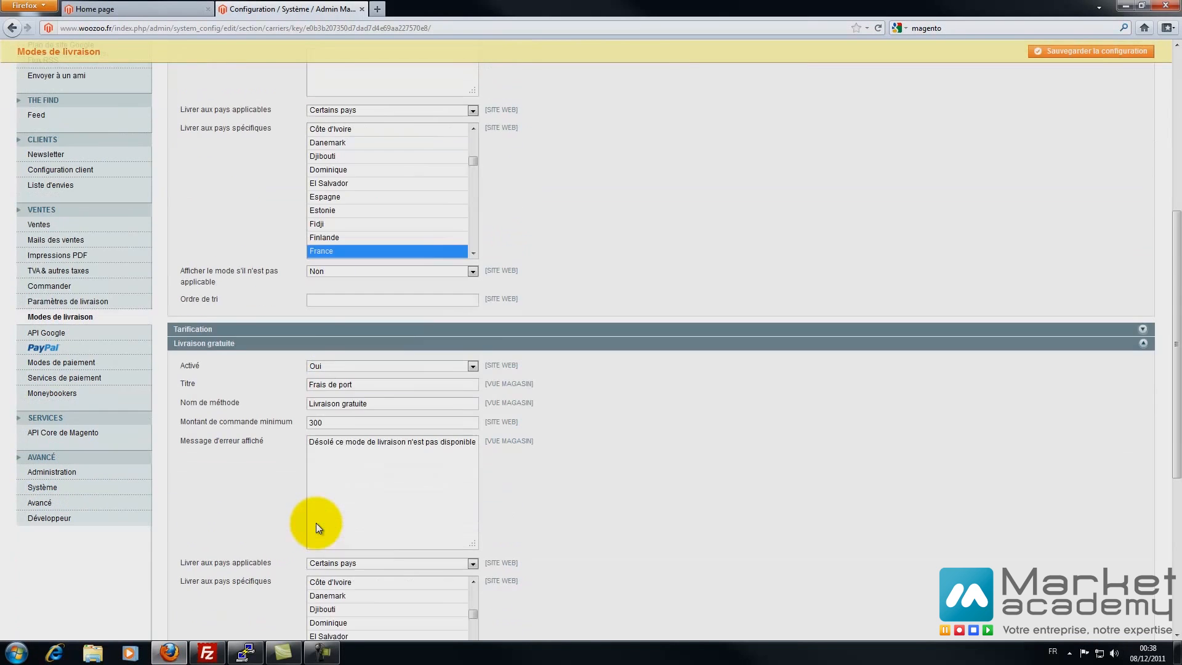
pyautogui.scroll(-4, 317, 527)
pyautogui.scroll(12, 317, 526)
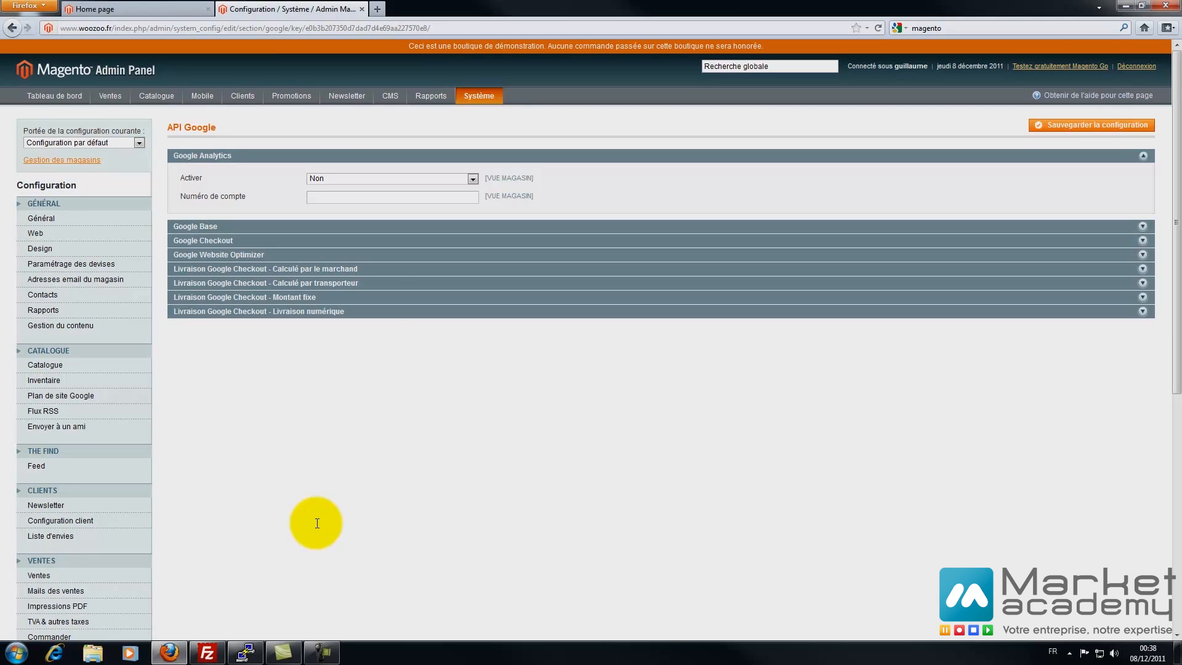
# - Enter the Google Analytics account number and save it
pyautogui.write('DSFDFD')
pyautogui.hotkey('ctrl', 'shift', 'Left')
pyautogui.write('FR055122')
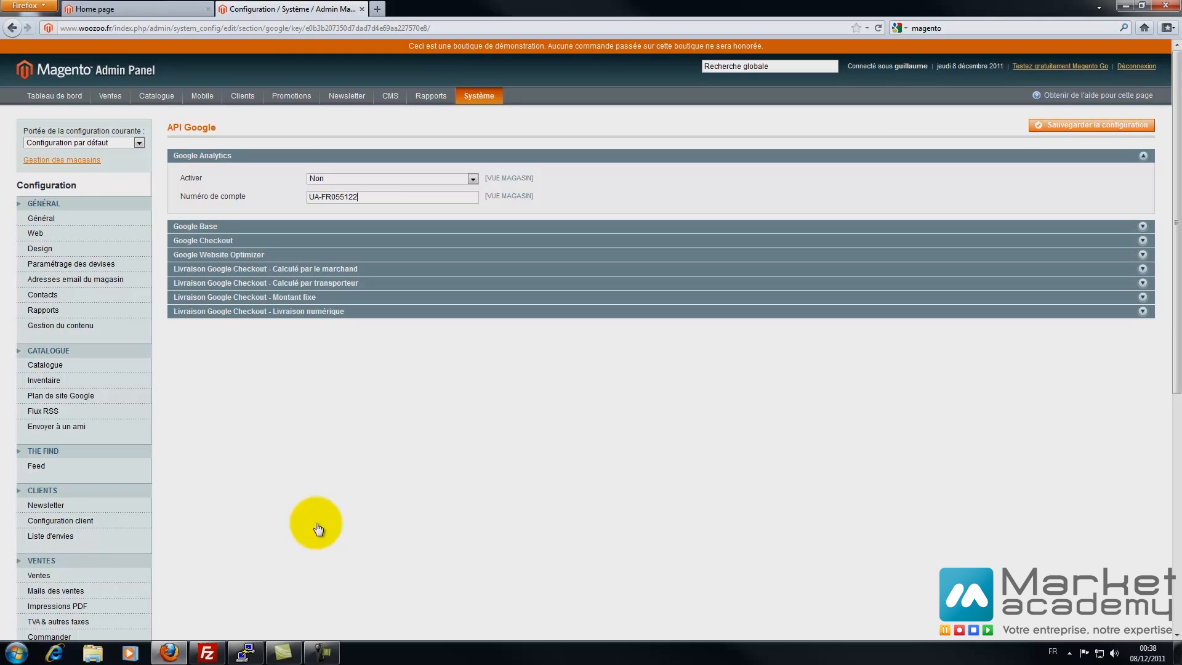
pyautogui.click(1090, 125)
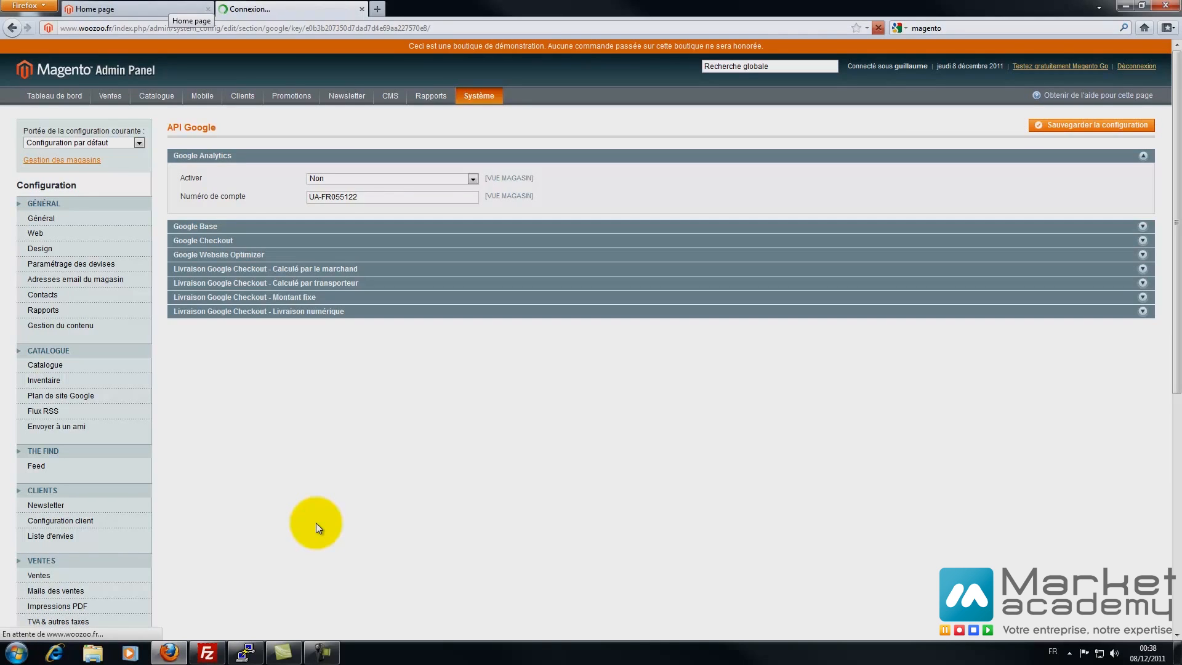
# - Set Google Analytics Activer to Oui, save, and view the storefront home page
pyautogui.click(455, 209)
pyautogui.click(394, 219)
pyautogui.click(1091, 156)
pyautogui.click(137, 9)
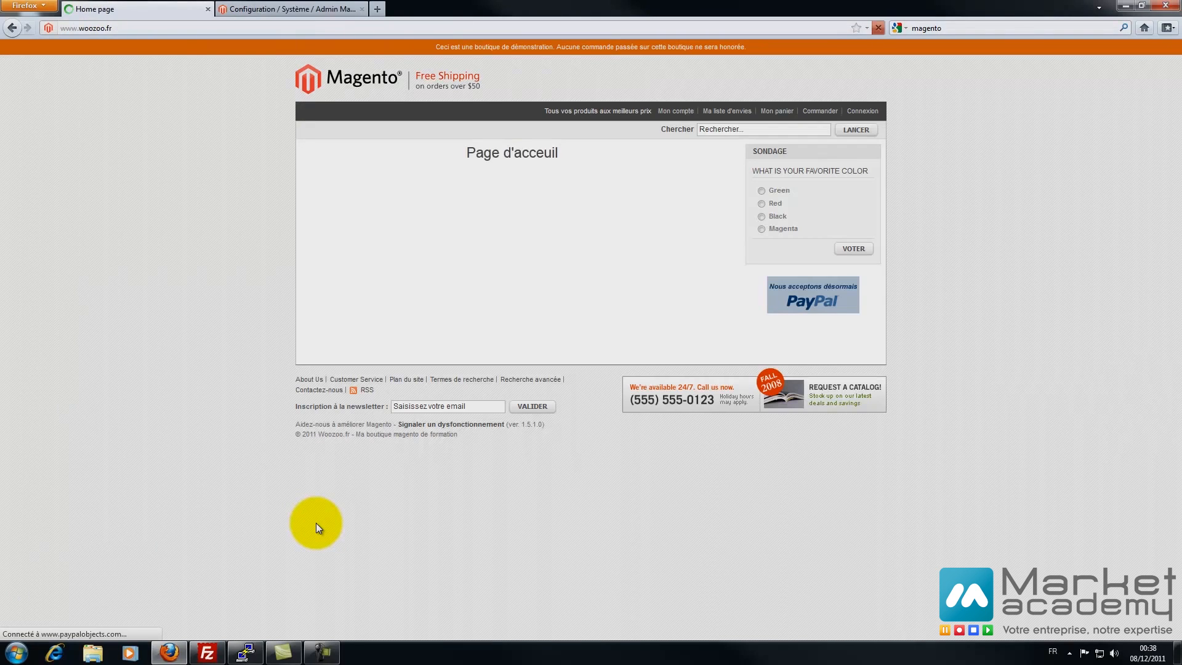
# - View the storefront page source and locate the Google Analytics setAccount tracking line
pyautogui.hotkey('ctrl', 'u')
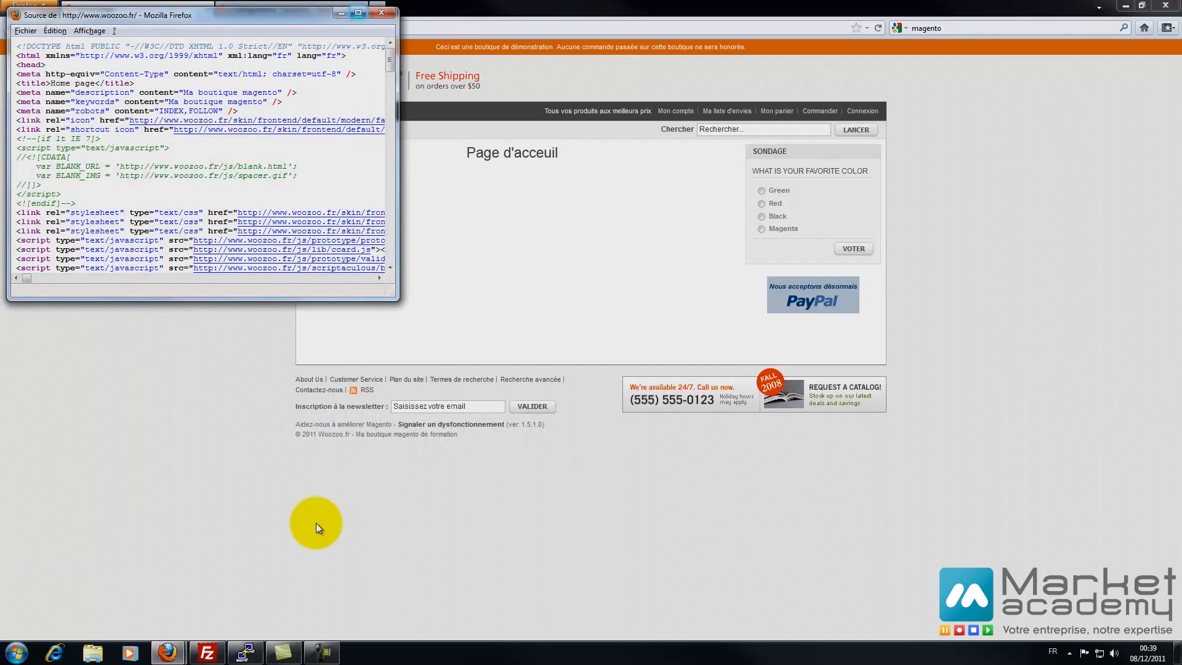
pyautogui.click(359, 10)
pyautogui.scroll(-20, 318, 528)
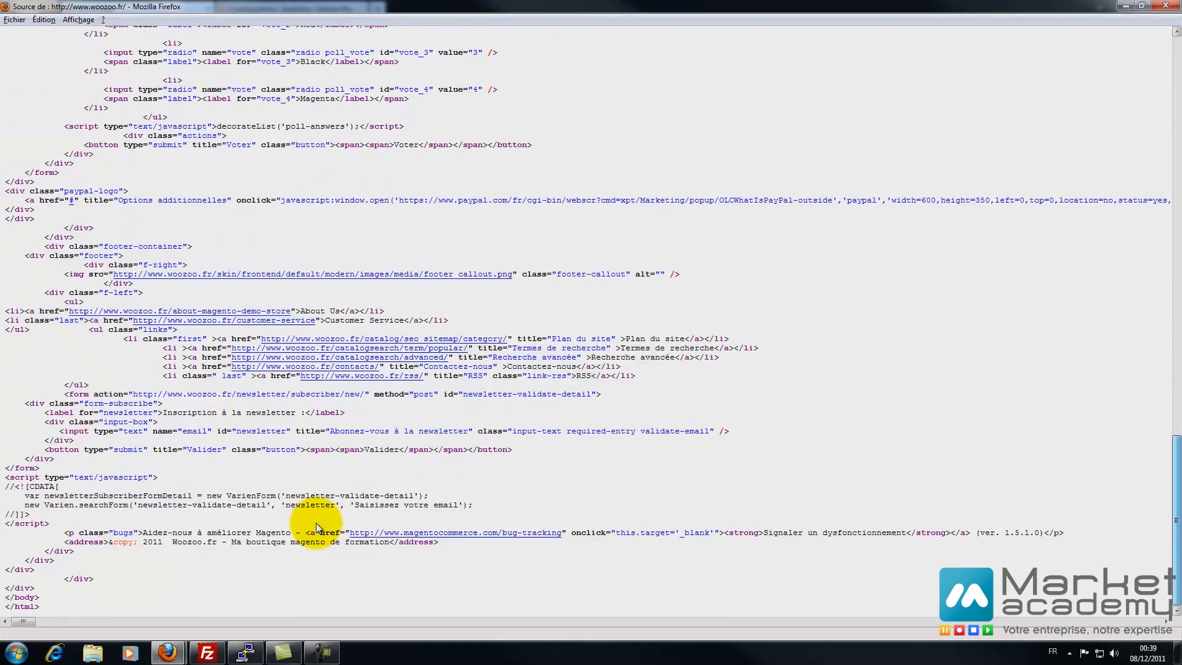
pyautogui.scroll(16, 318, 528)
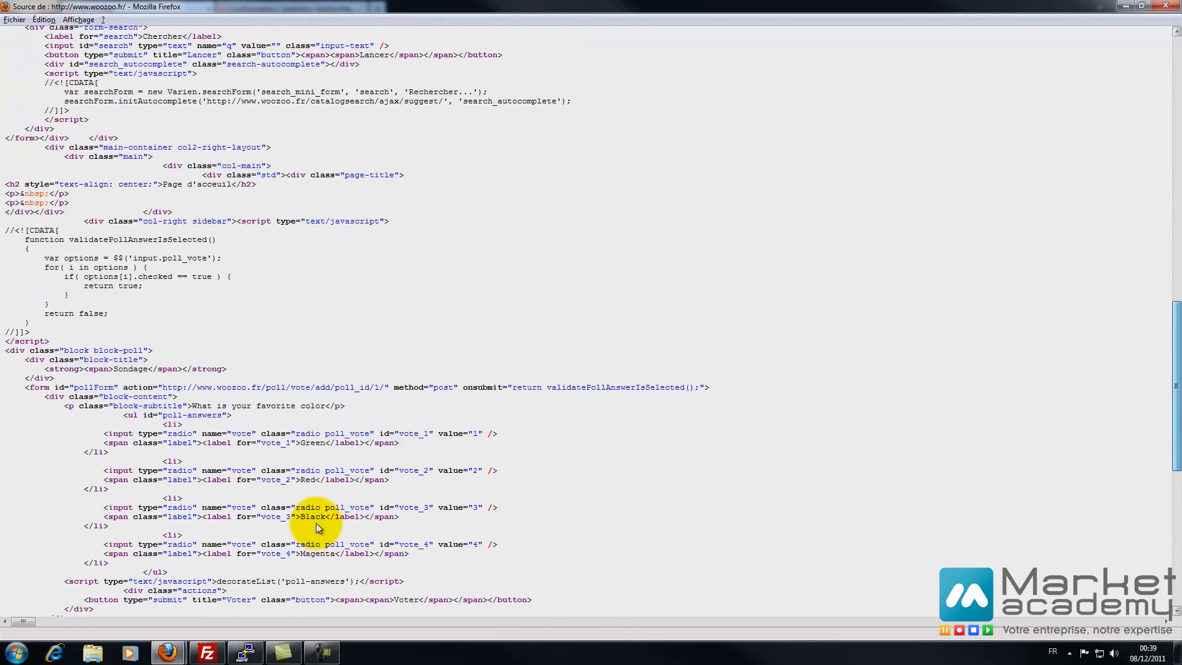
pyautogui.scroll(20, 318, 527)
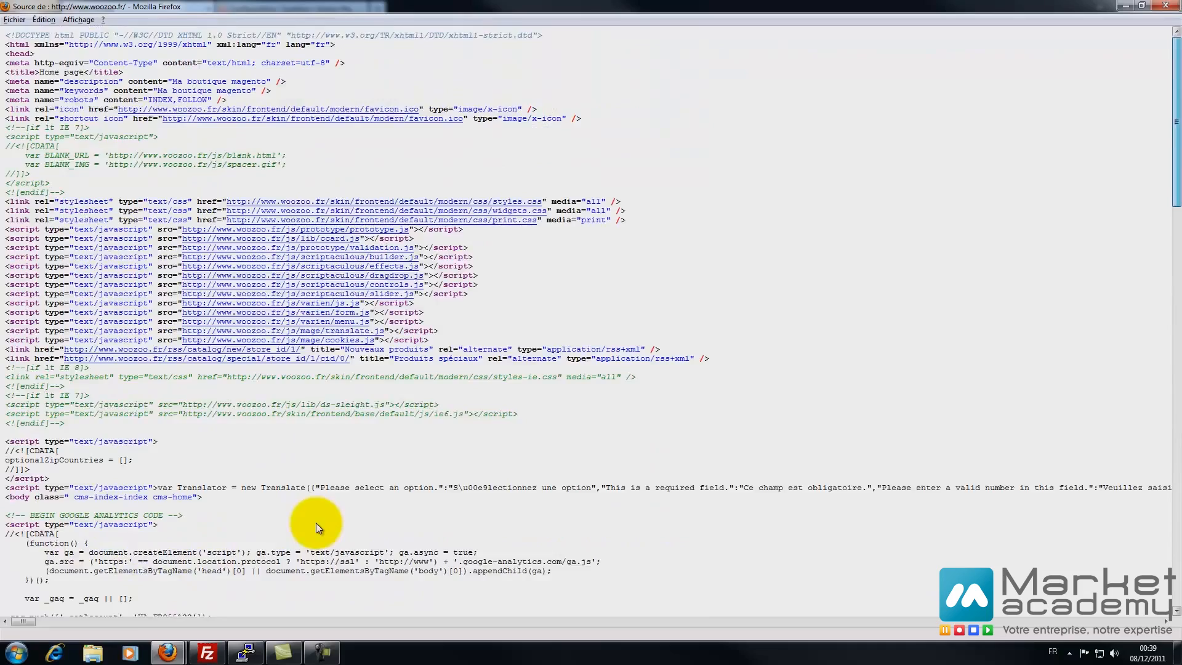
pyautogui.scroll(-20, 318, 528)
pyautogui.scroll(7, 318, 527)
pyautogui.scroll(2, 318, 528)
pyautogui.moveTo(6, 212)
pyautogui.mouseDown()
pyautogui.moveTo(141, 285)
pyautogui.moveTo(154, 305)
pyautogui.mouseUp()
pyautogui.click(154, 305)
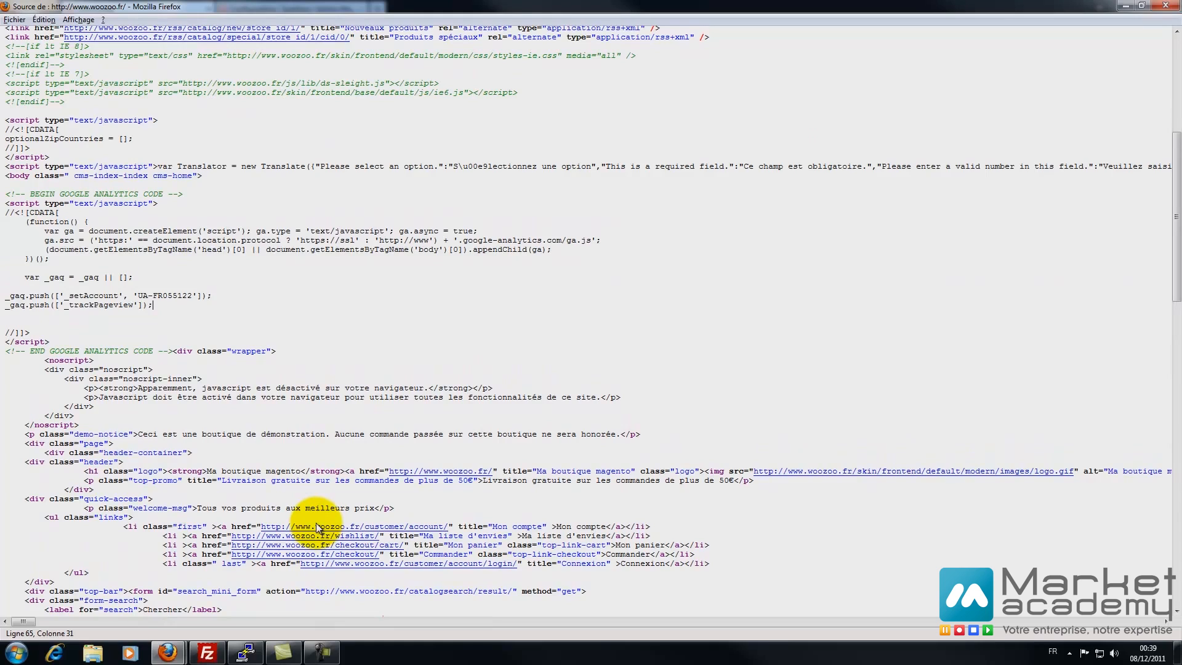
pyautogui.moveTo(30, 332)
pyautogui.mouseDown()
pyautogui.moveTo(45, 230)
pyautogui.moveTo(6, 212)
pyautogui.mouseUp()
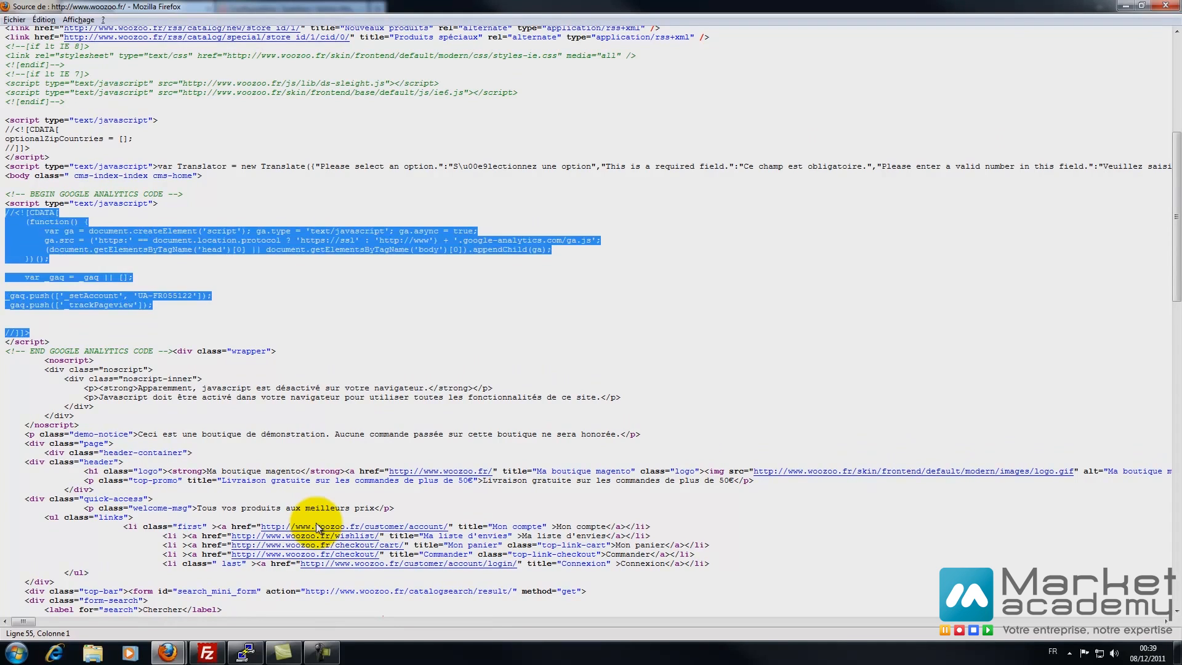
pyautogui.click(6, 286)
pyautogui.moveTo(6, 295); pyautogui.dragTo(193, 295)
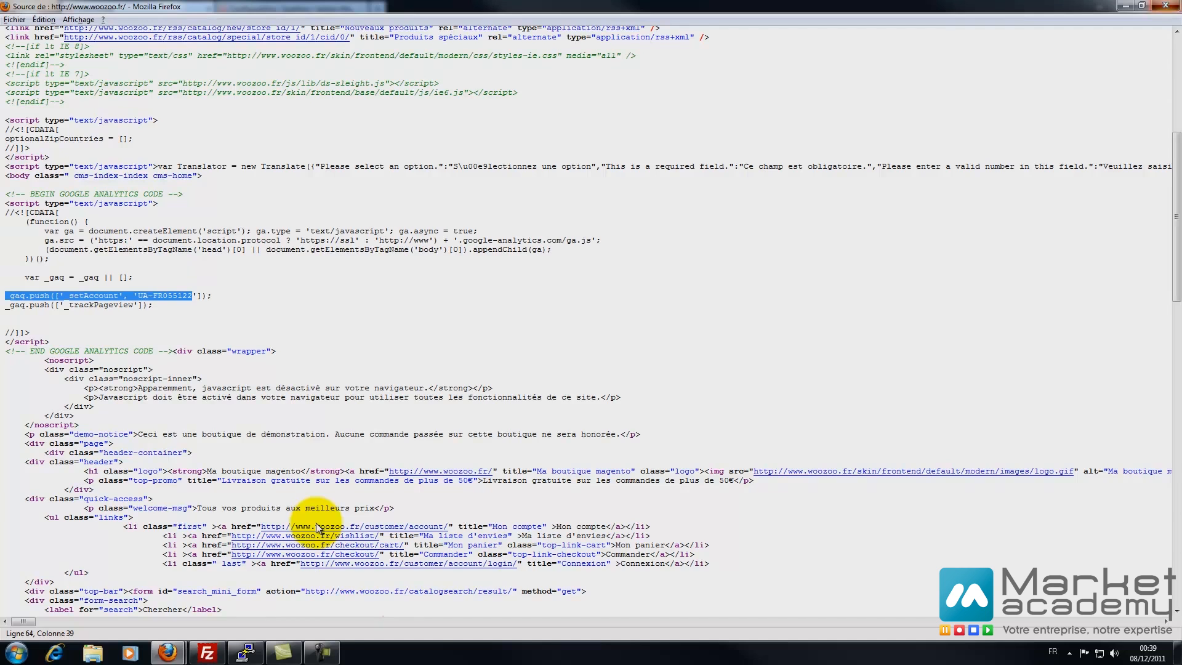
# - Close the source window and set Google Analytics back to Non, saved
pyautogui.click(1165, 6)
pyautogui.click(291, 9)
pyautogui.click(392, 208)
pyautogui.click(392, 230)
pyautogui.click(1091, 156)
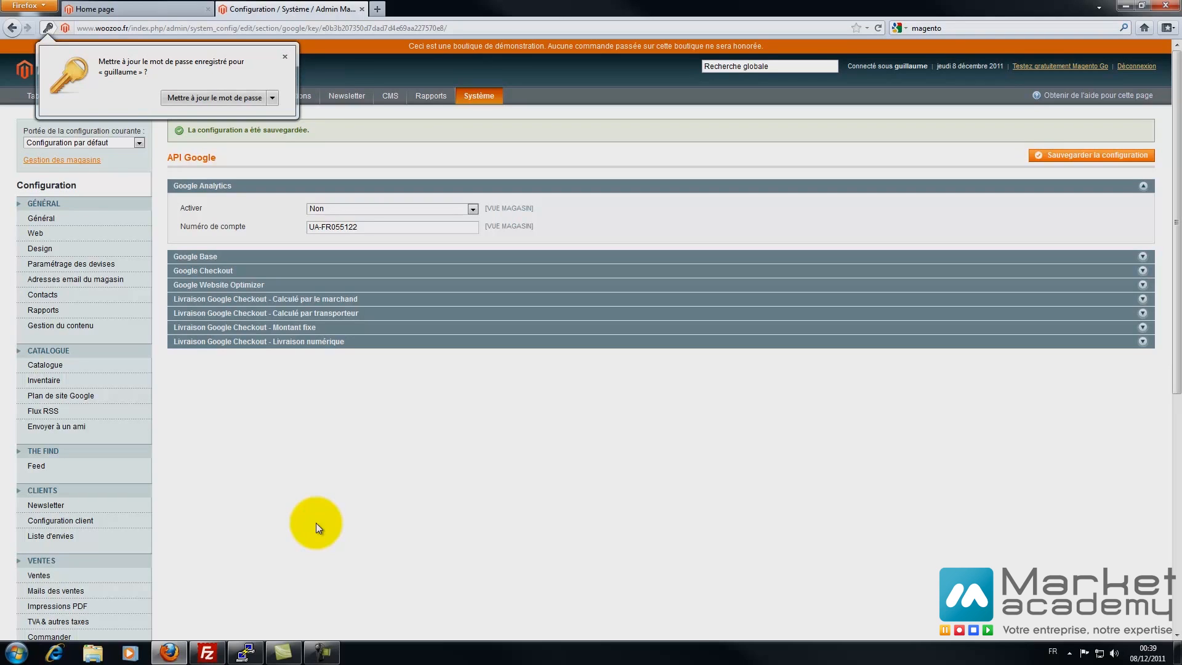
# - Clear the Google Analytics account number and save
pyautogui.moveTo(365, 227); pyautogui.dragTo(306, 227)
pyautogui.press('BackSpace')
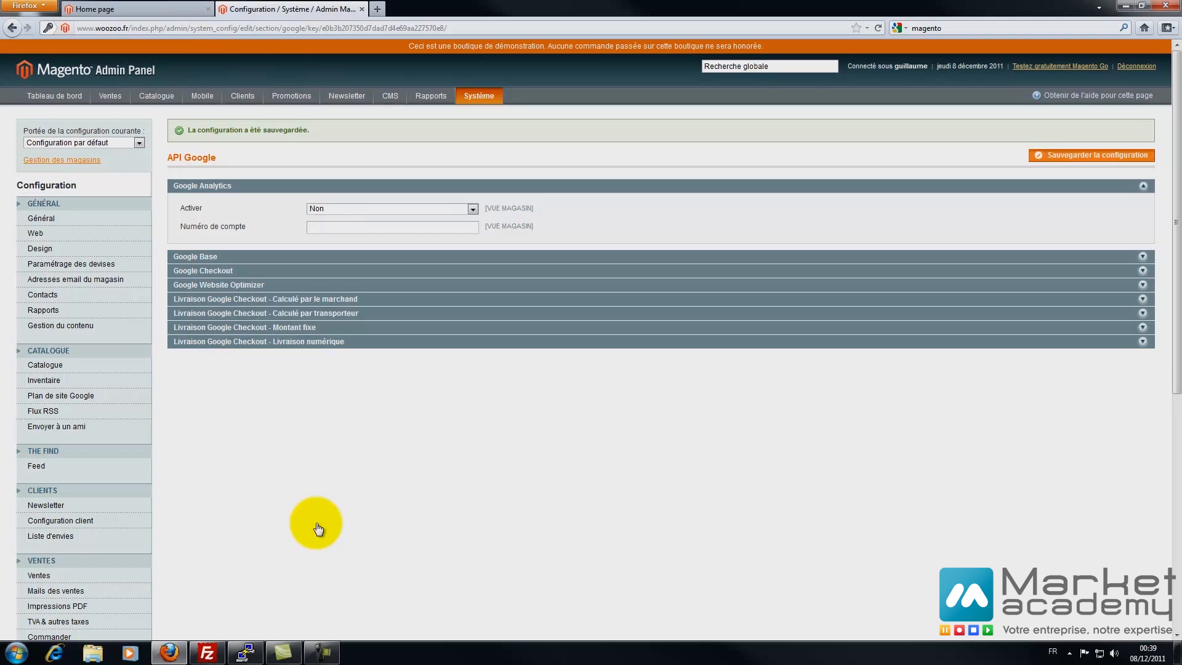
pyautogui.click(1092, 155)
# - Review the Google Base, Checkout and shipping sections, then go to PayPal settings
pyautogui.click(660, 256)
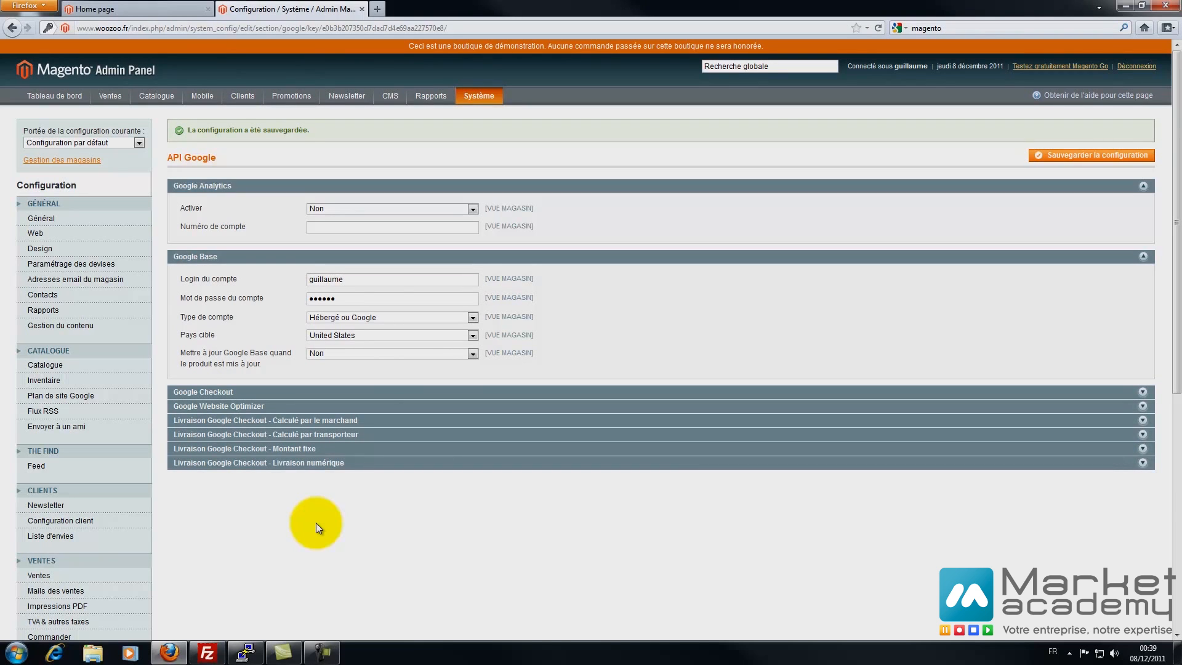
pyautogui.click(316, 392)
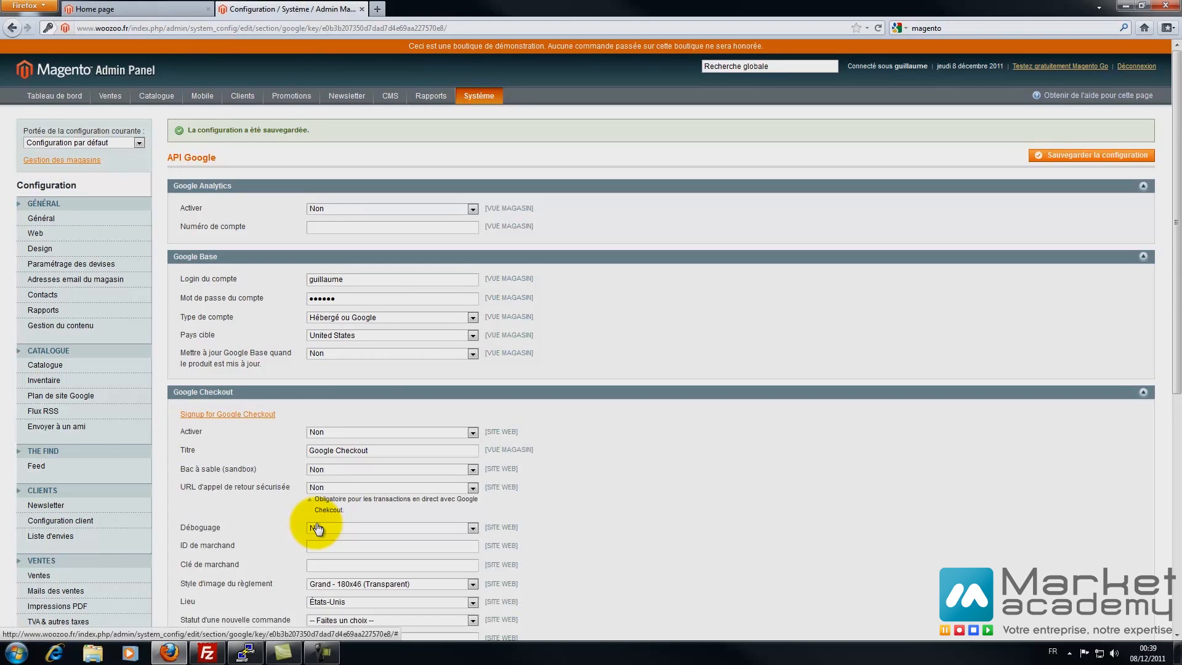
pyautogui.scroll(-4, 317, 524)
pyautogui.scroll(-5, 317, 527)
pyautogui.click(316, 431)
pyautogui.scroll(-1, 316, 528)
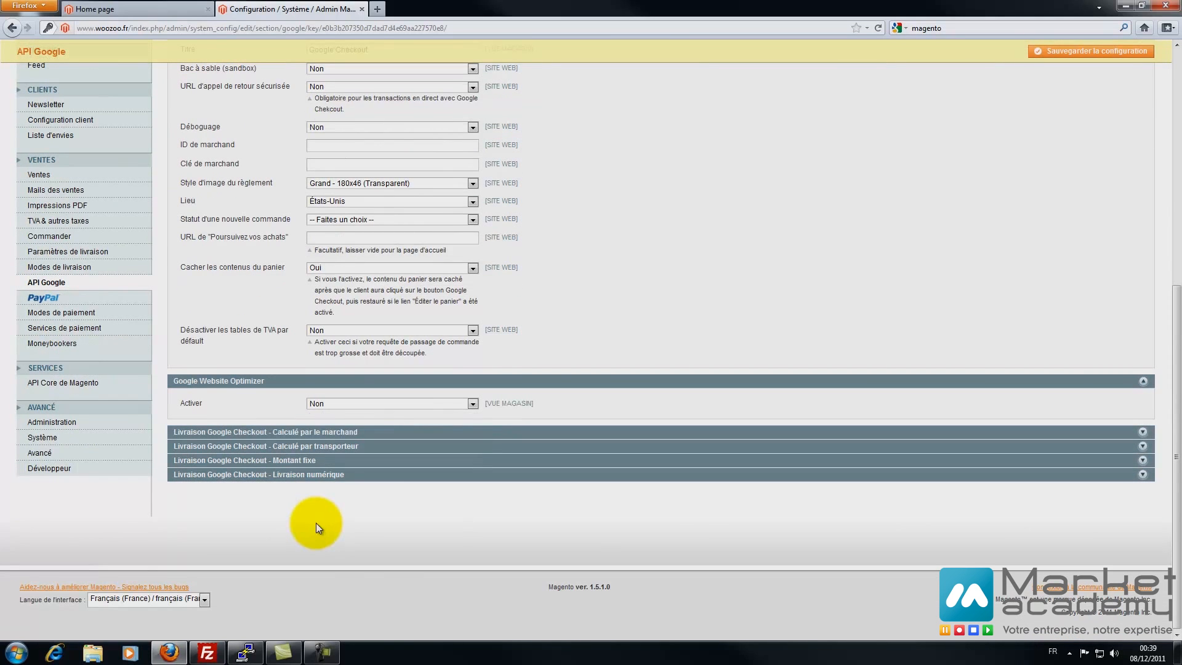
pyautogui.click(317, 432)
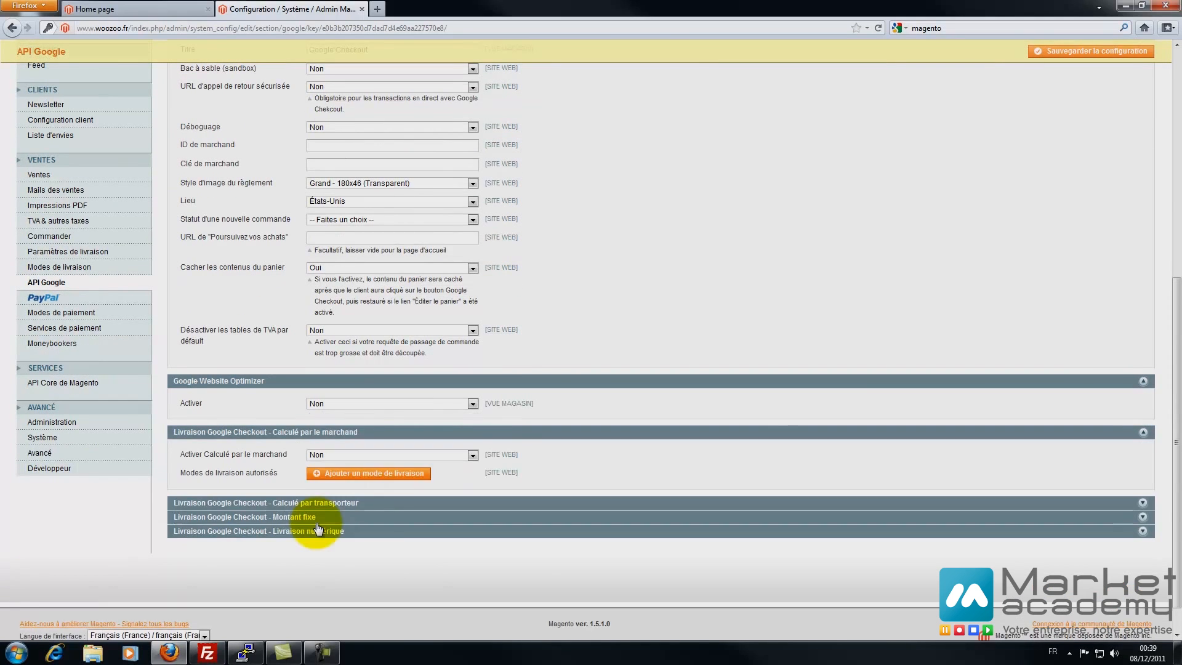
pyautogui.click(316, 503)
pyautogui.scroll(-6, 318, 528)
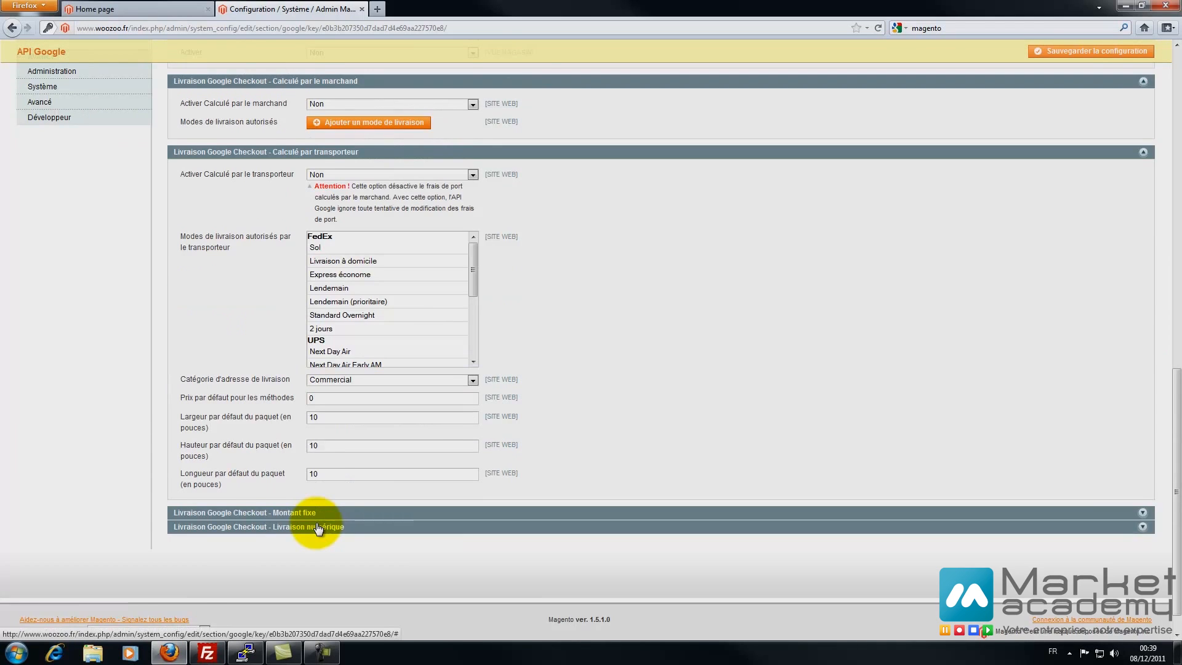
pyautogui.click(318, 528)
pyautogui.scroll(5, 316, 523)
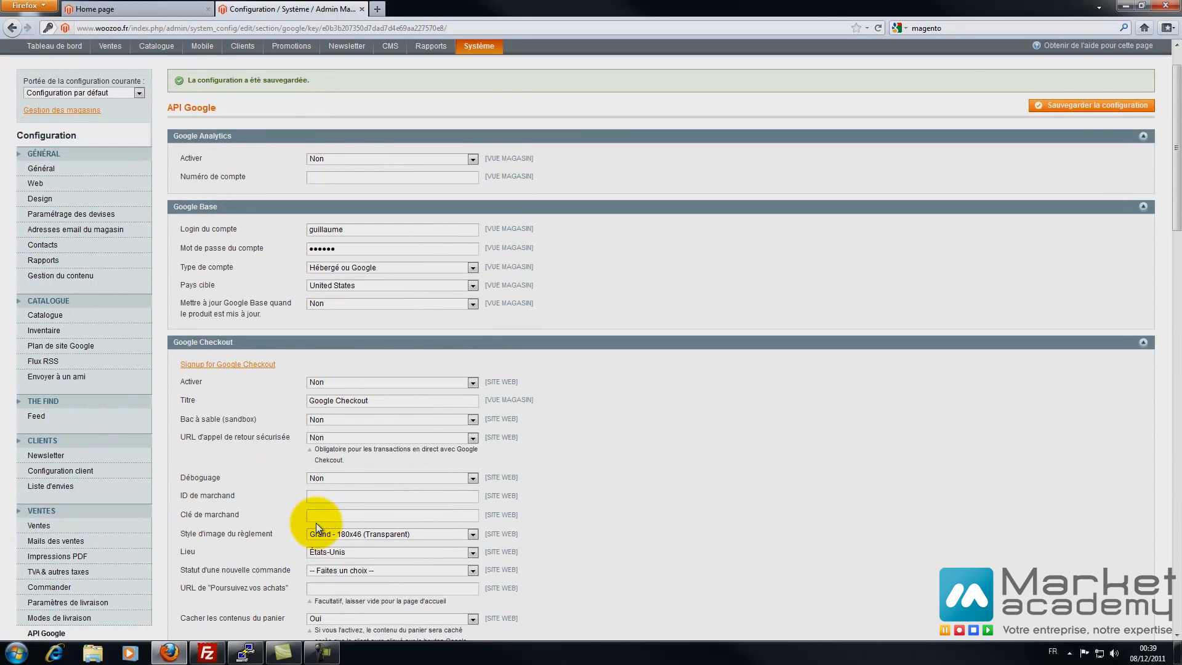
pyautogui.scroll(-6, 316, 528)
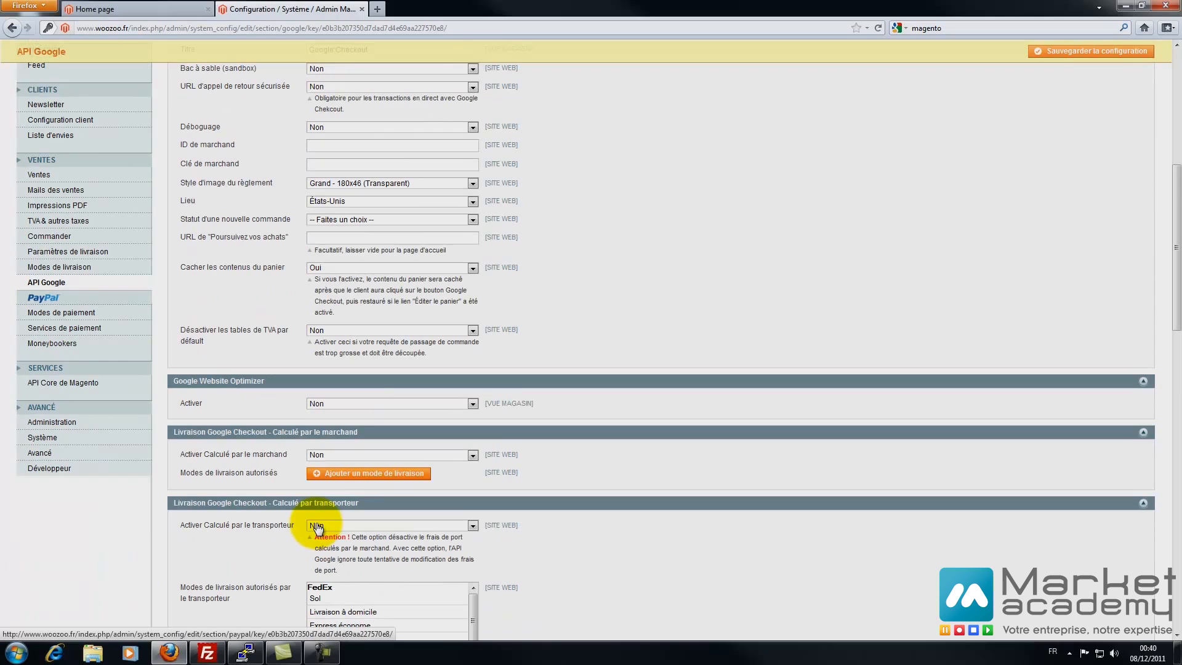
pyautogui.click(43, 298)
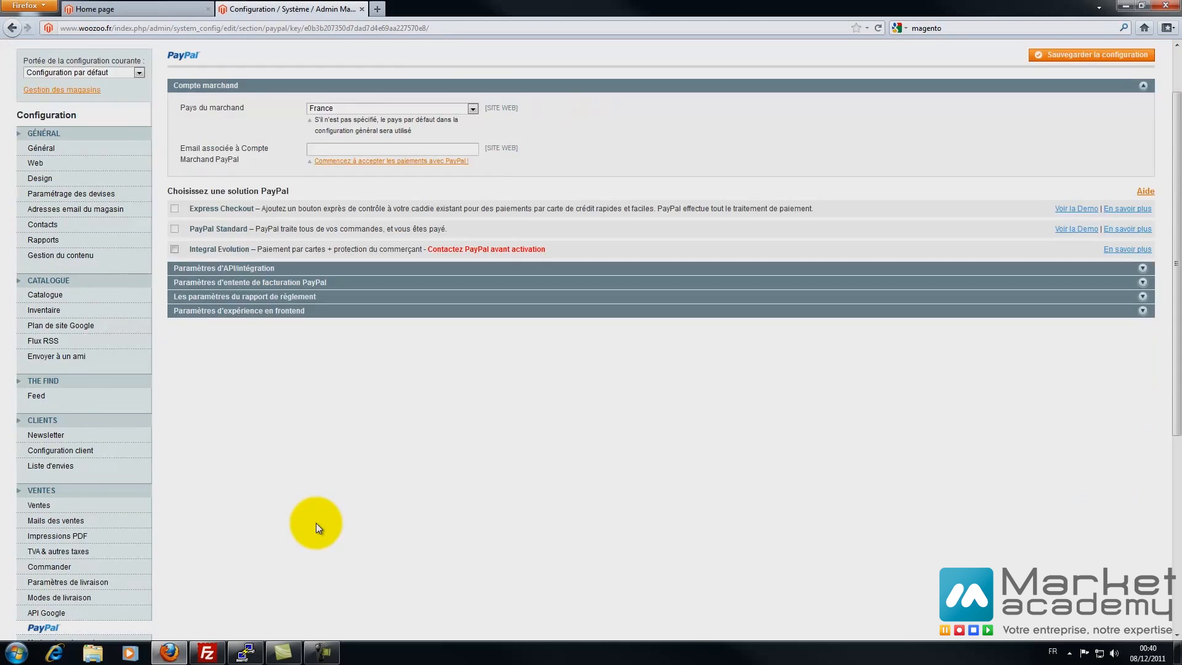
# - Enter the PayPal merchant e-mail address and save the configuration
pyautogui.scroll(-3, 319, 527)
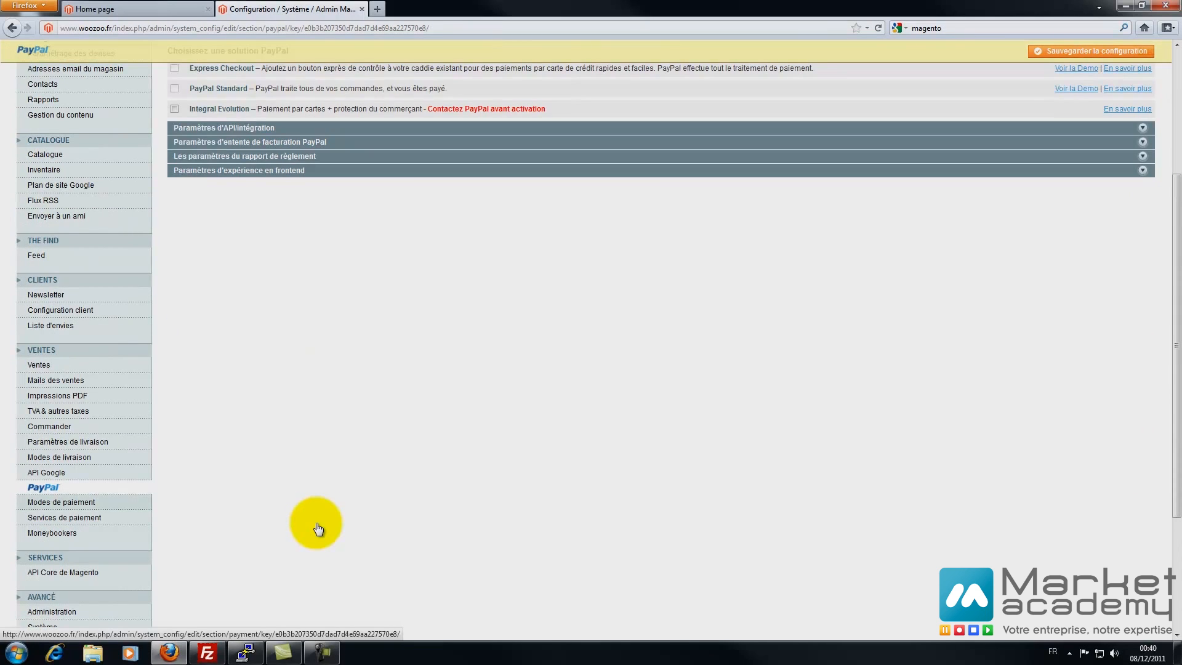
pyautogui.scroll(3, 318, 528)
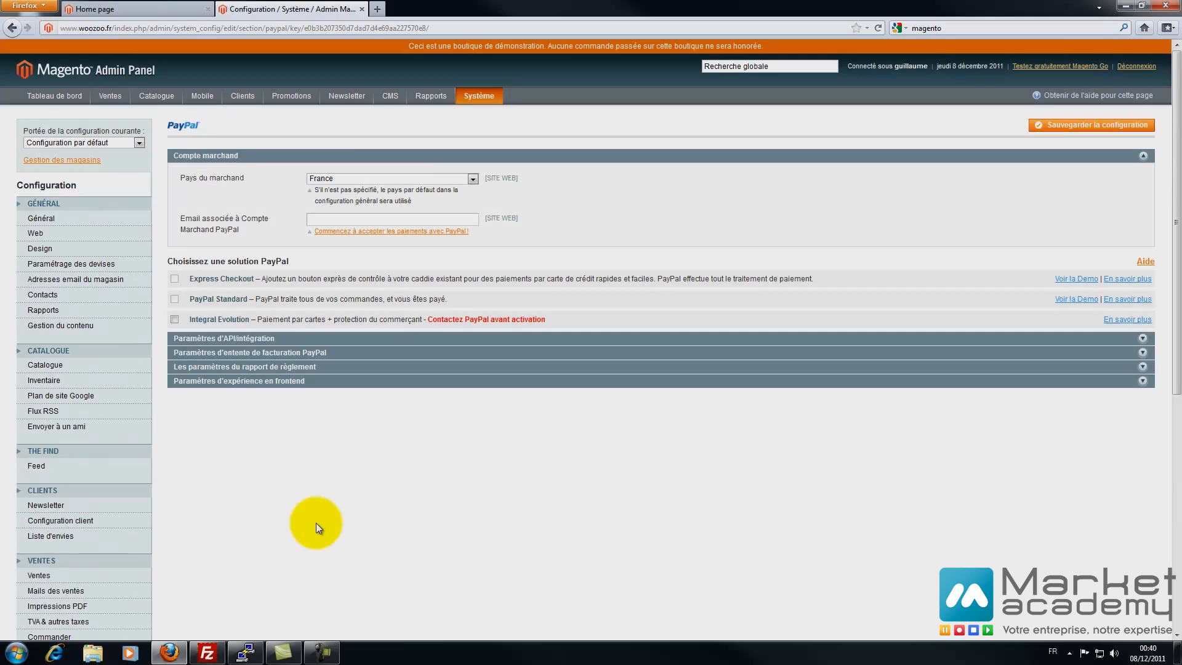
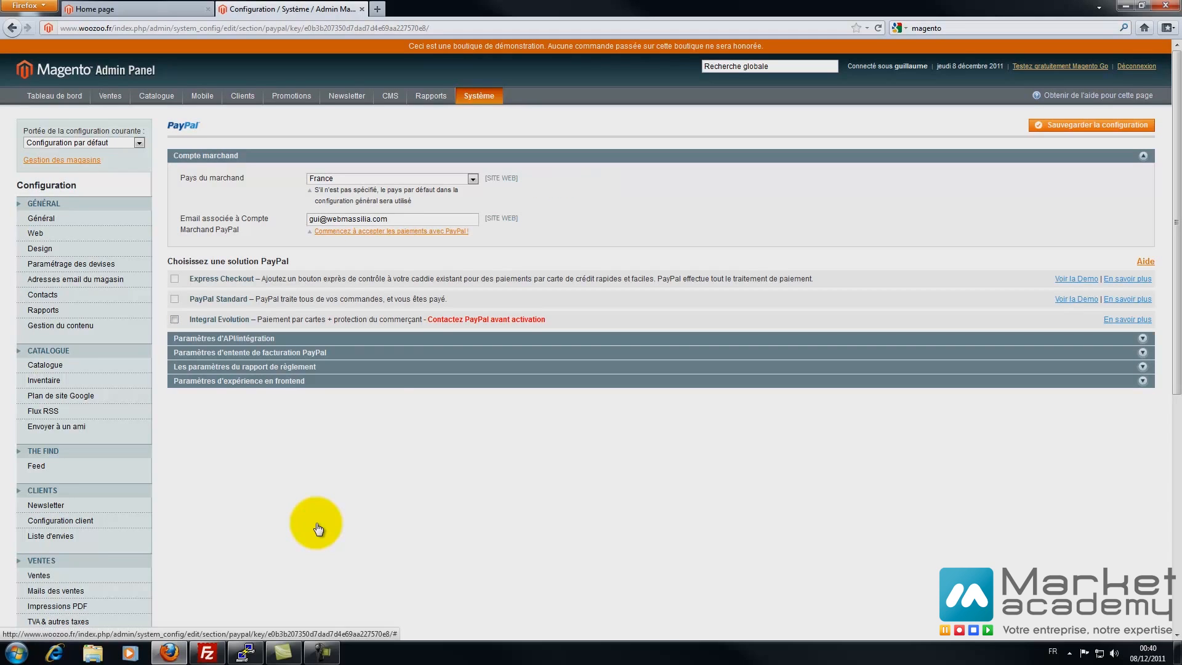
pyautogui.press('Return')
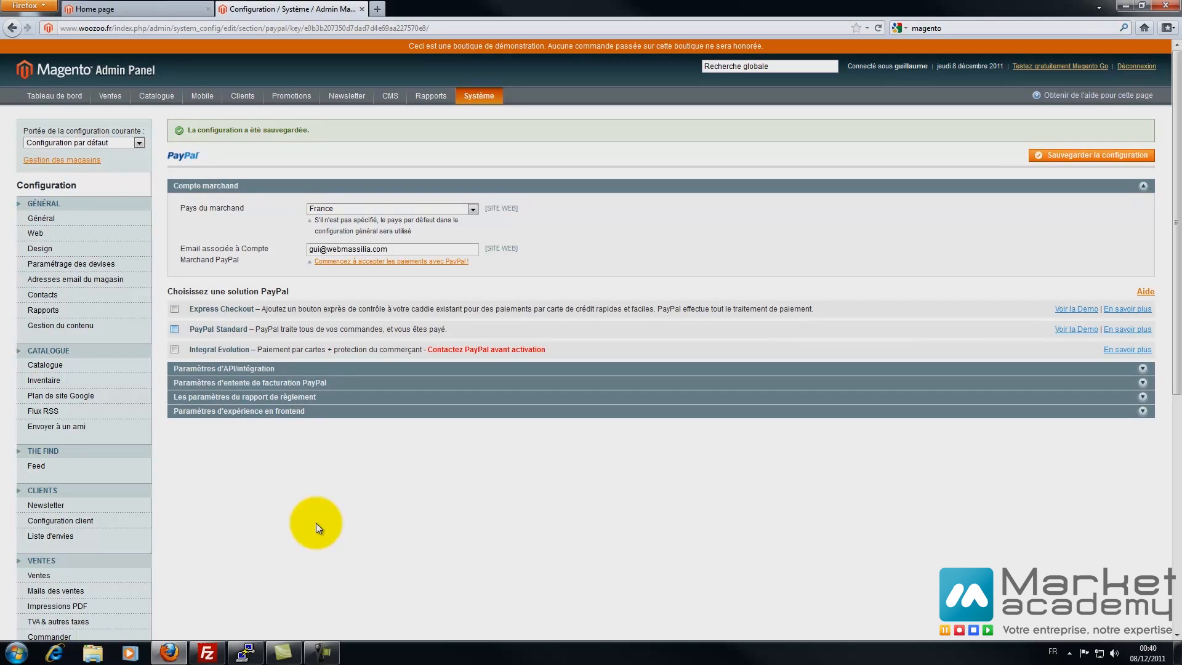
# - Enable PayPal Standard titled 'Paiement Paypal', save, and view the storefront home page
pyautogui.press('space')
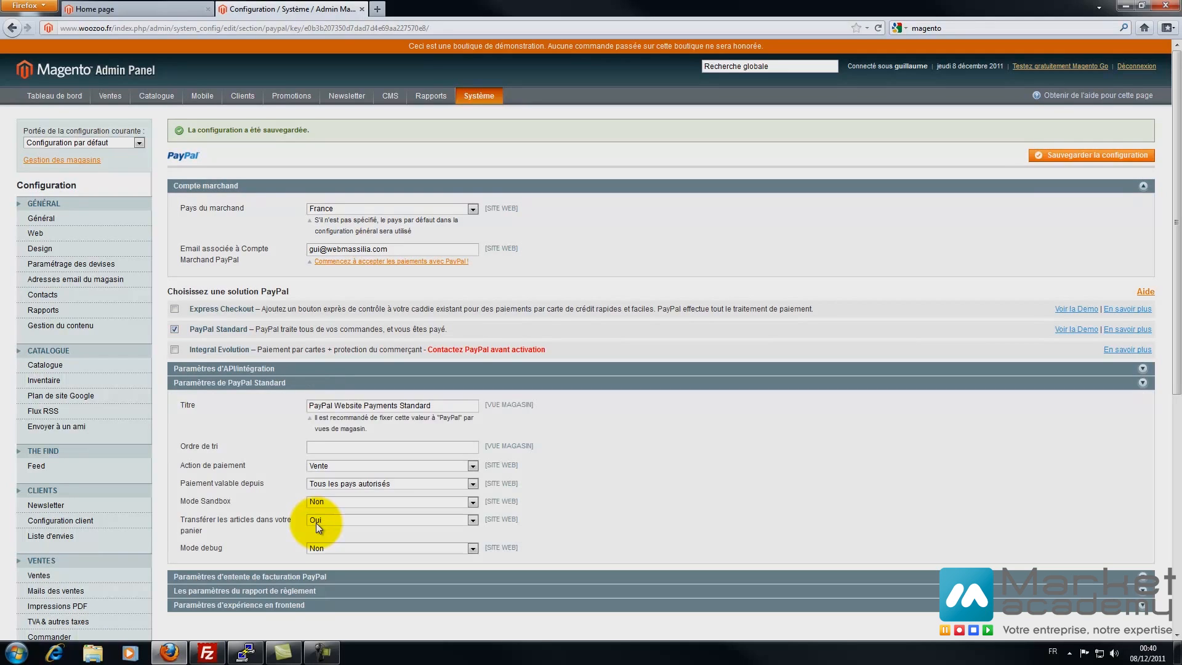
pyautogui.moveTo(433, 405); pyautogui.dragTo(301, 408)
pyautogui.write('Paieme')
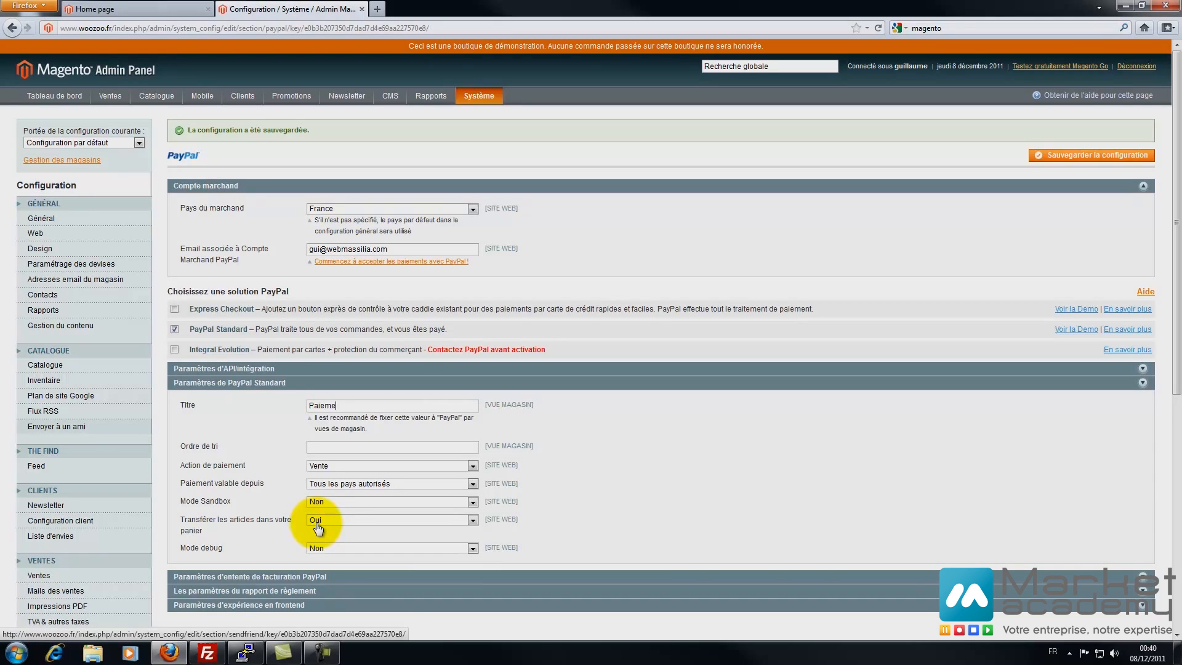
pyautogui.write('nt Paypal')
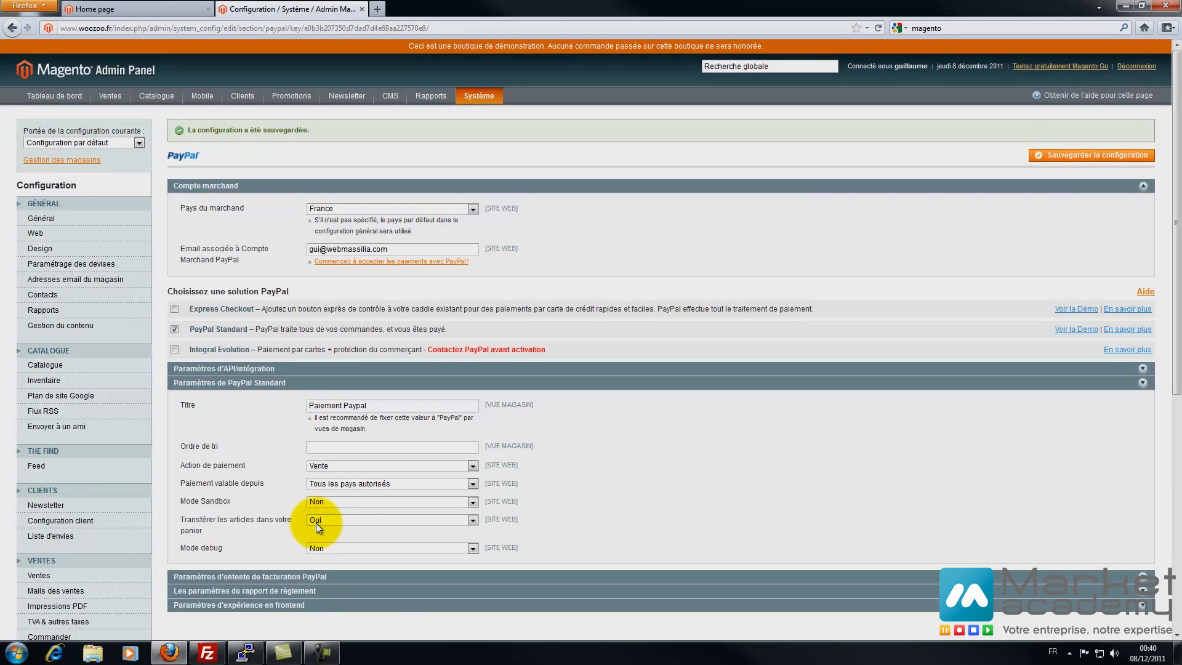
pyautogui.click(1091, 155)
pyautogui.scroll(-2, 317, 523)
pyautogui.click(135, 9)
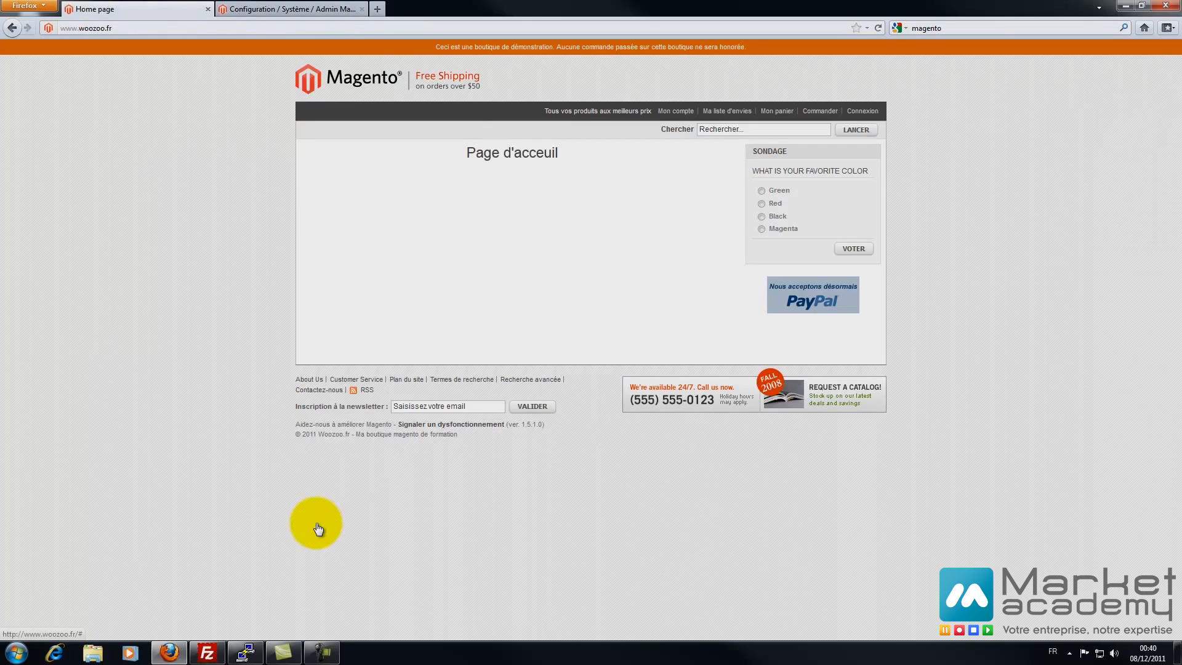
# - Set the PayPal product logo under frontend experience to no logo and save
pyautogui.click(286, 8)
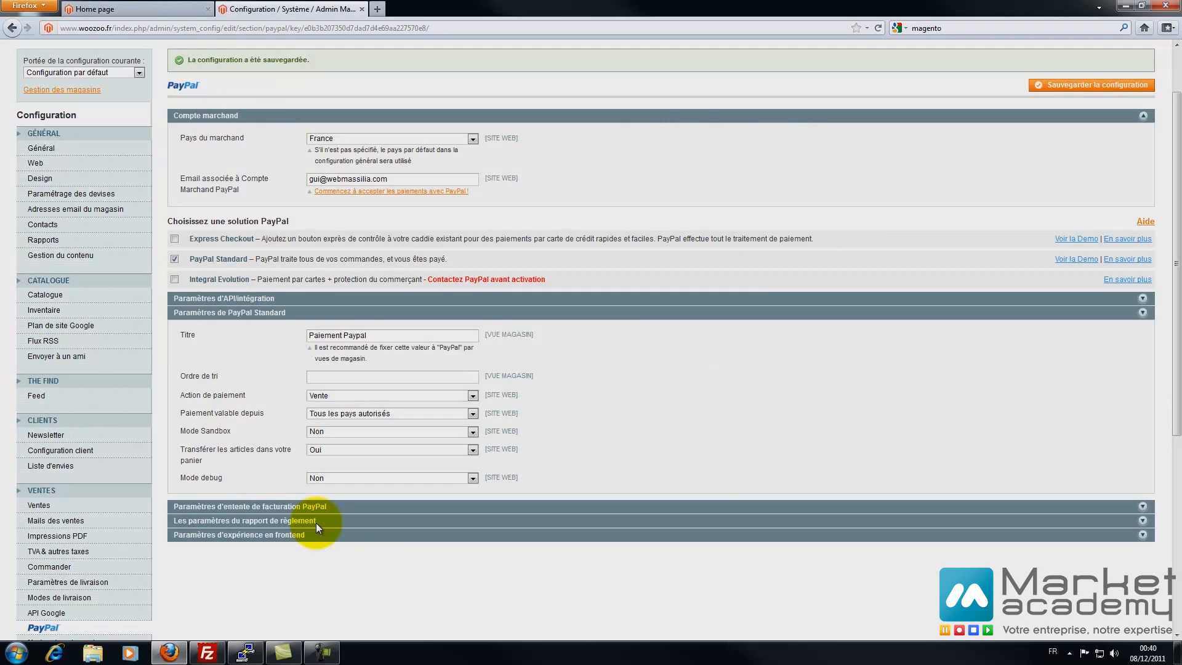
pyautogui.click(317, 530)
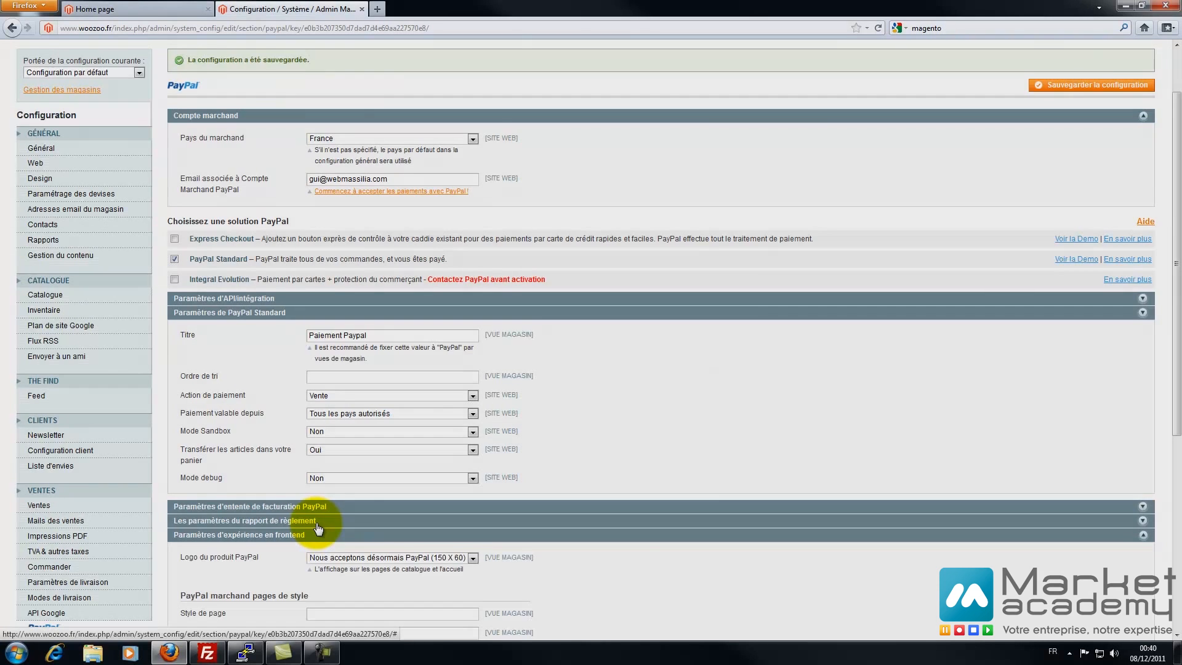
pyautogui.scroll(-8, 317, 528)
pyautogui.click(472, 278)
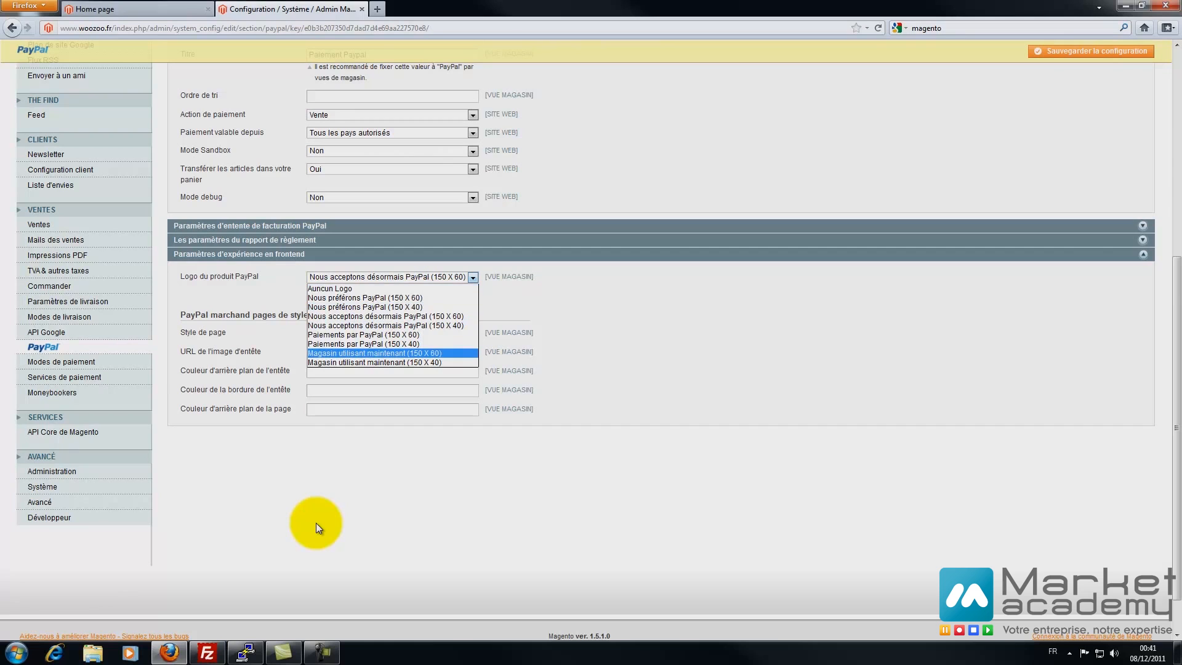
pyautogui.click(357, 289)
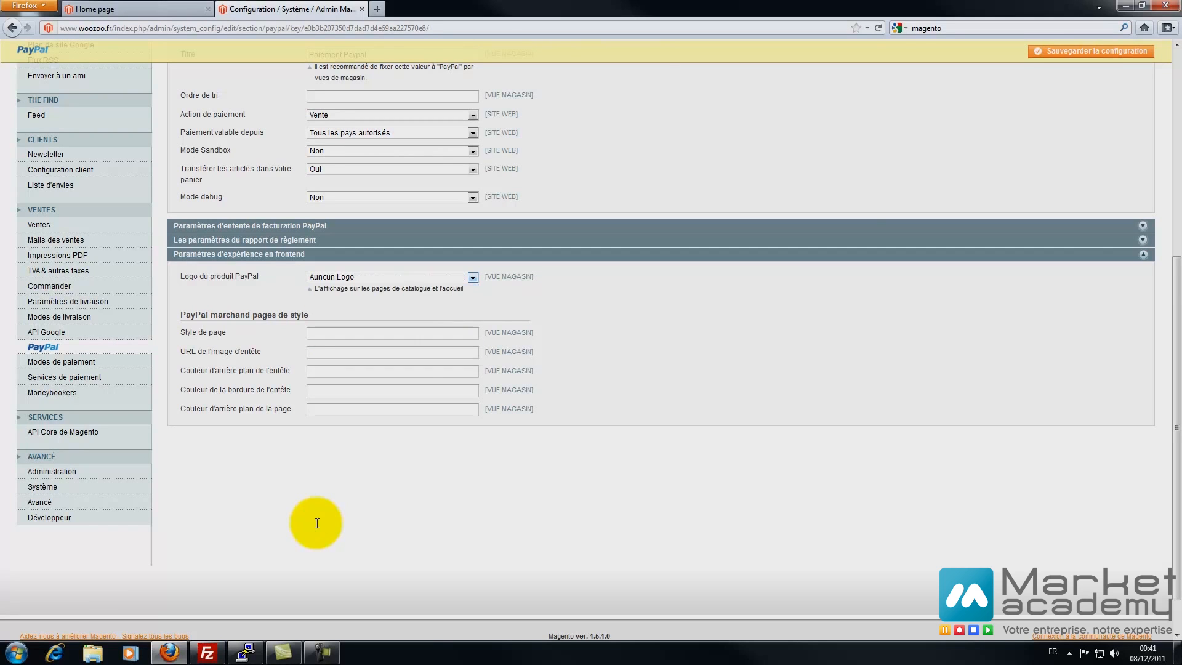
pyautogui.click(1091, 51)
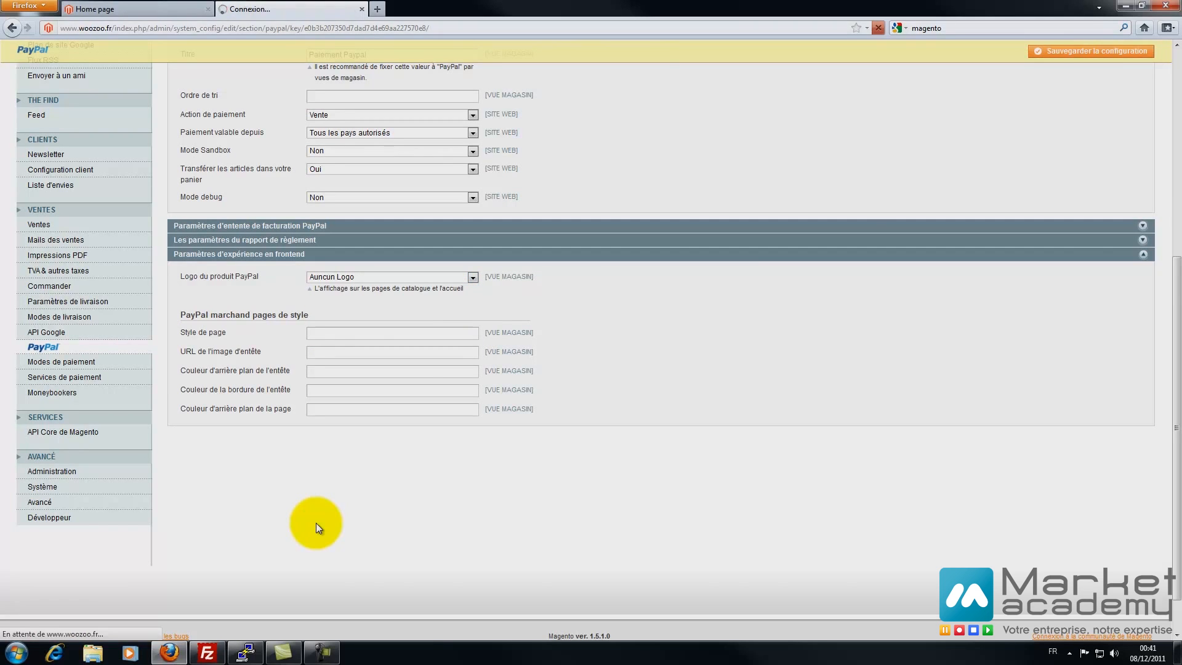
# - Reload the storefront to confirm the PayPal logo is gone
pyautogui.click(135, 9)
pyautogui.press('F5')
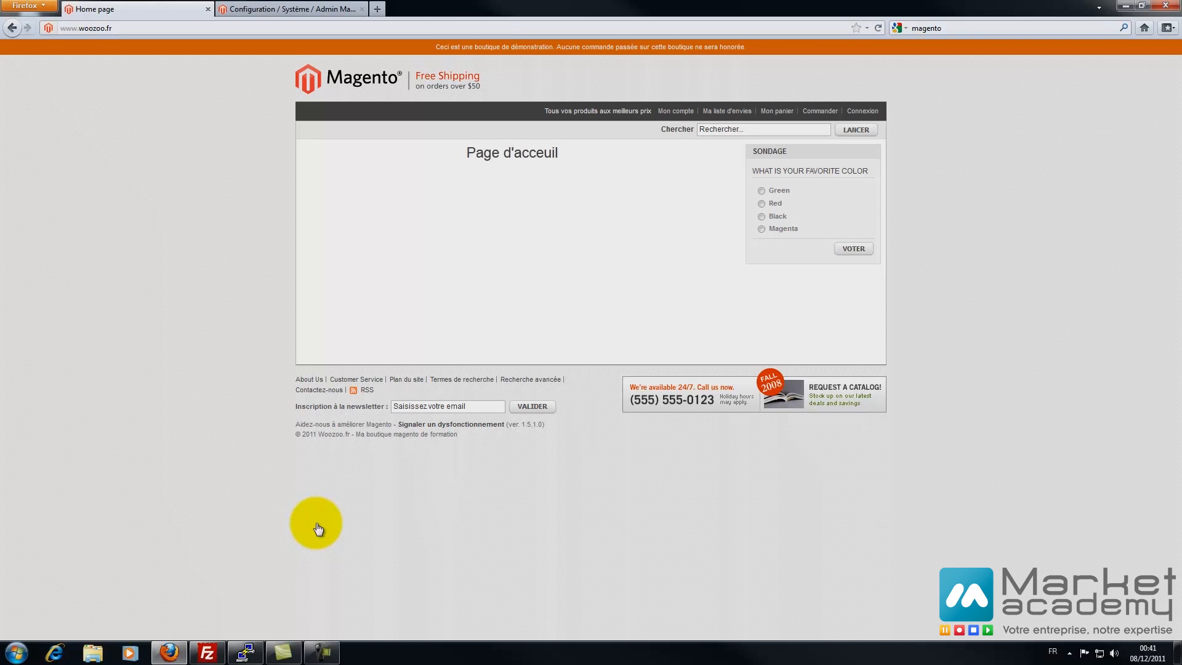
pyautogui.hotkey('ctrl', 'Tab')
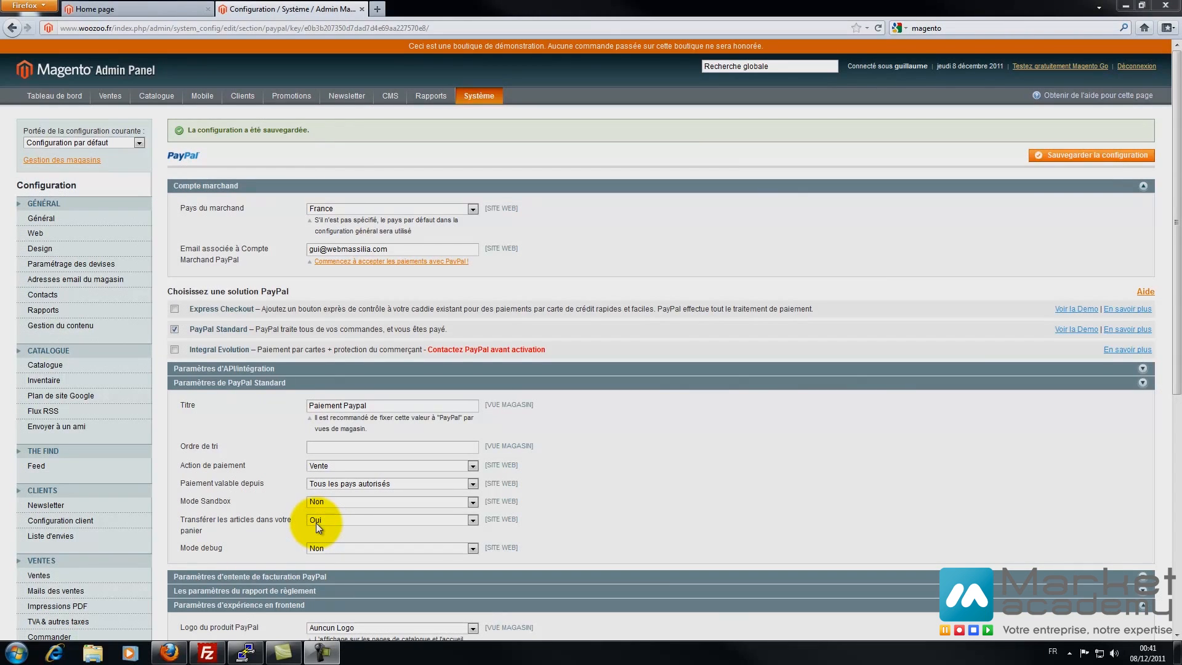
pyautogui.scroll(-5, 317, 525)
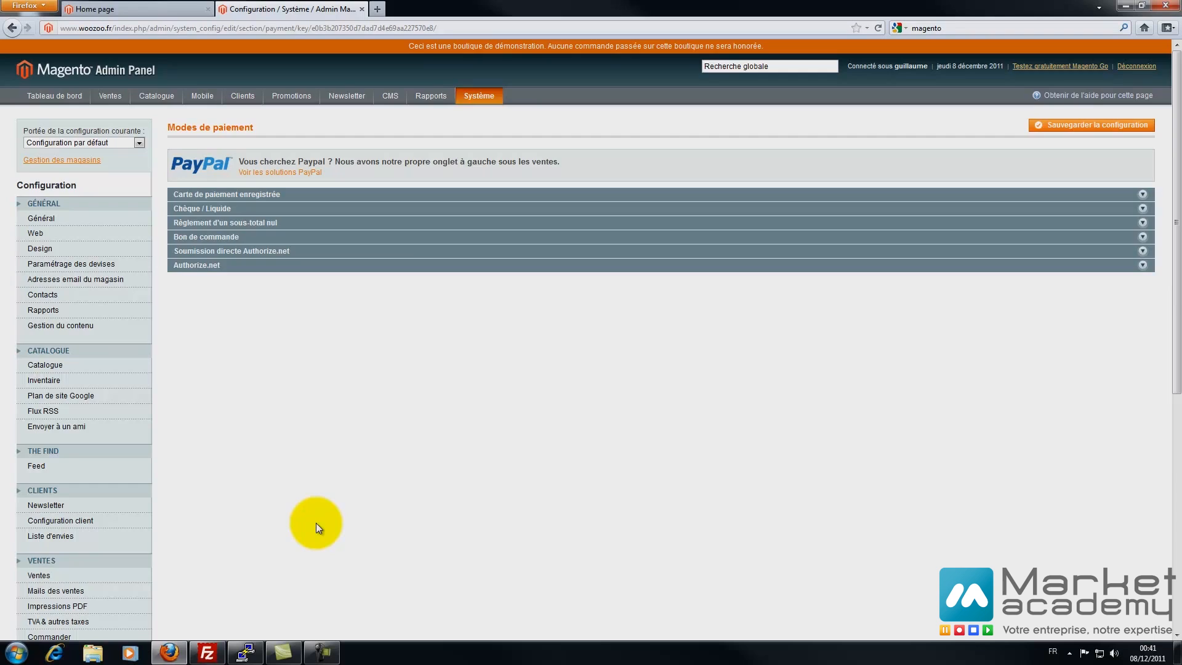
# - Set Carte de paiement enregistrée's Activé option to Non
pyautogui.scroll(-3, 318, 528)
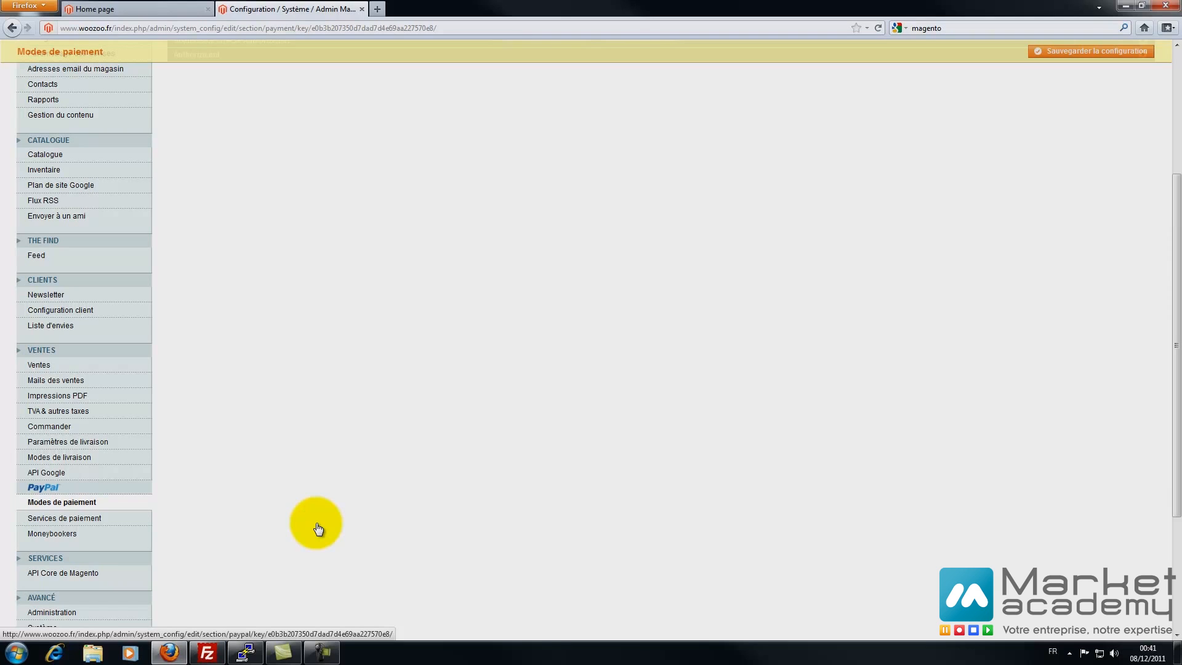
pyautogui.click(62, 503)
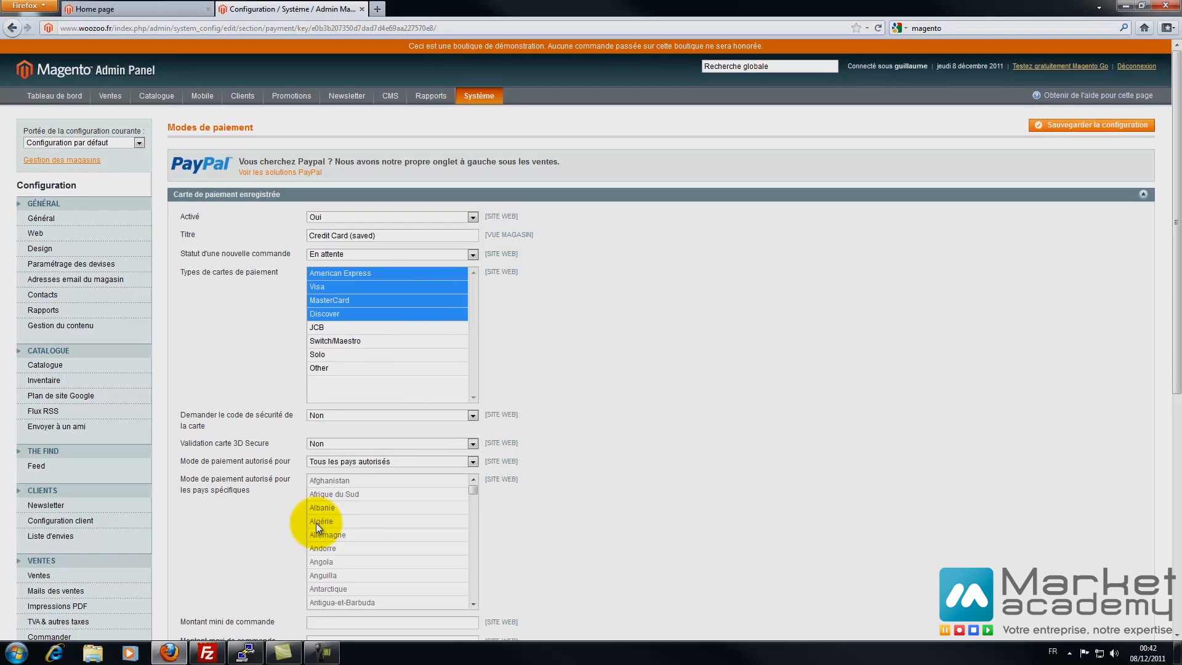
pyautogui.hotkey('alt', 'Down')
pyautogui.press('Down')
pyautogui.press('Return')
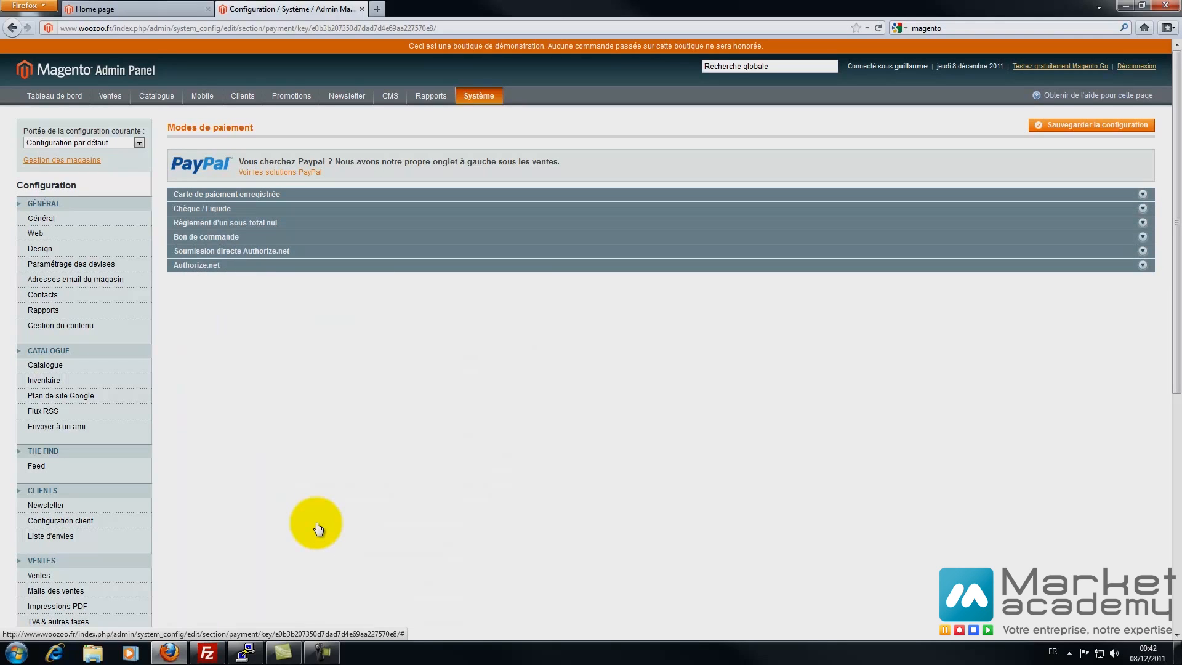
# - Title cheque payment 'Paiement par chèque' with new order status En attente
pyautogui.press('Tab')
pyautogui.press('Tab')
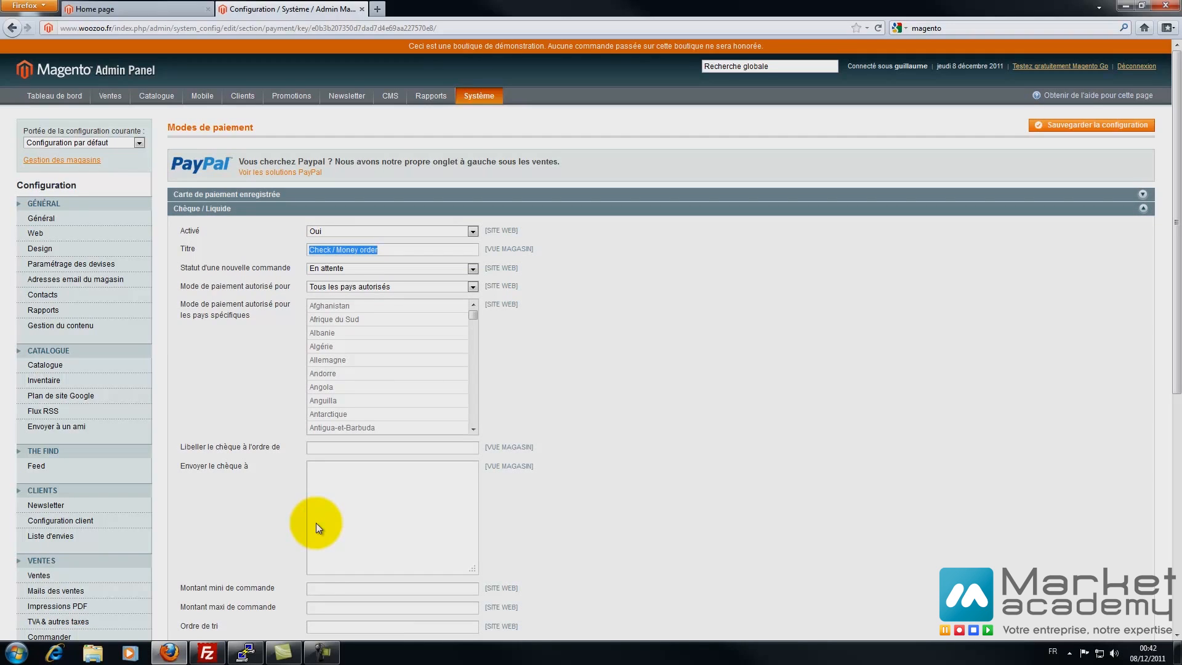
pyautogui.write('Paiement par chèque')
pyautogui.press('Tab')
pyautogui.hotkey('alt', 'Down')
pyautogui.press('Return')
# - Restrict cheque payment to Certains pays with France selected
pyautogui.press('Tab')
pyautogui.hotkey('alt', 'Down')
pyautogui.press('Down')
pyautogui.press('Return')
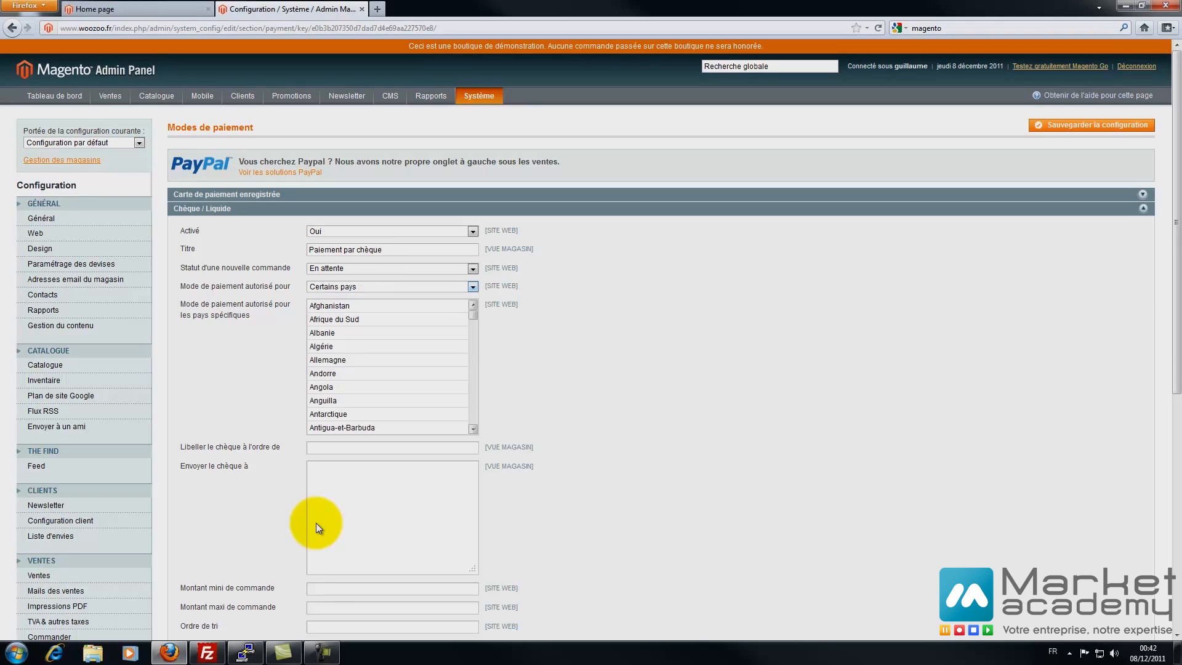
pyautogui.press('Tab')
pyautogui.press('f')
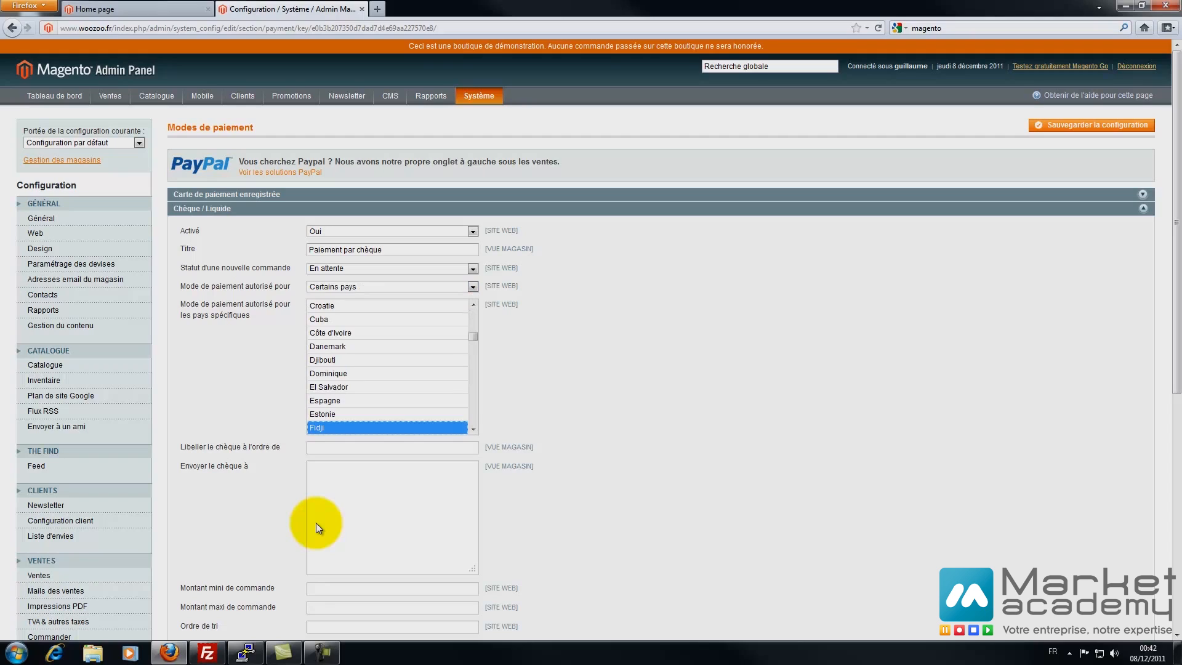
pyautogui.press('r')
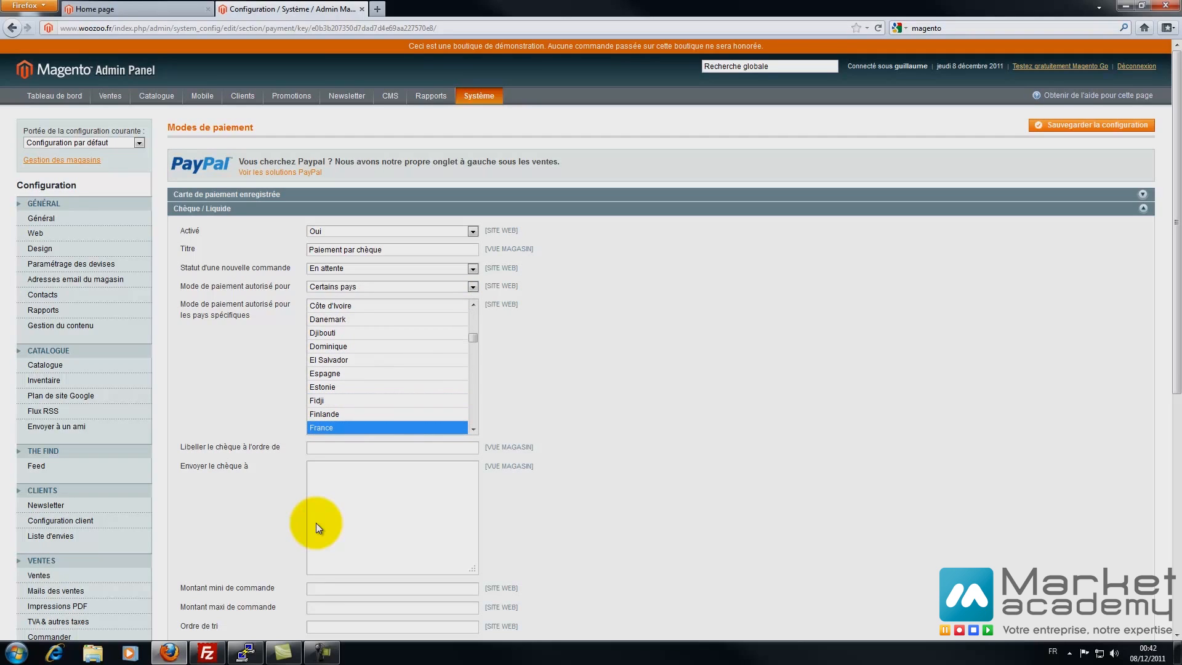
# - Make cheques payable to 'Ma boutique Magento' and fill in the mailing address
pyautogui.press('Tab')
pyautogui.write('Ma bou')
pyautogui.press('BackSpace')
pyautogui.press('BackSpace')
pyautogui.write('tique Magent')
pyautogui.click(317, 523)
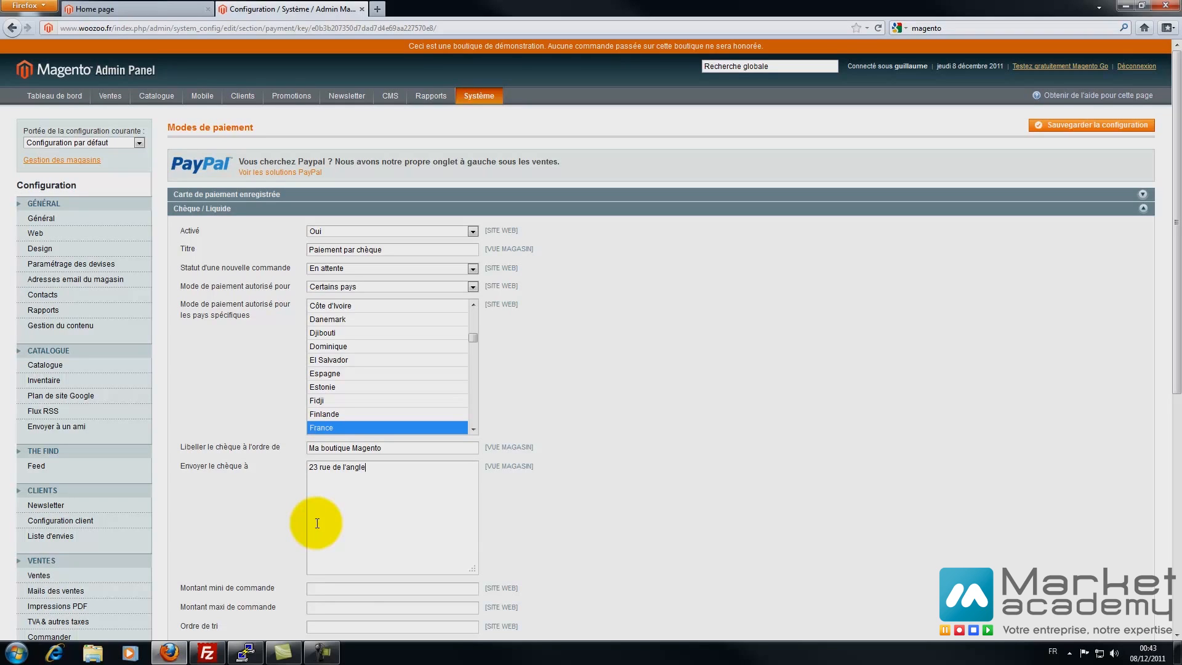
pyautogui.write('1300')
pyautogui.press('Return')
pyautogui.write('13000 Marseille')
# - Leave the minimum and maximum order amounts empty
pyautogui.scroll(-5, 318, 527)
pyautogui.press('Tab')
pyautogui.press('BackSpace')
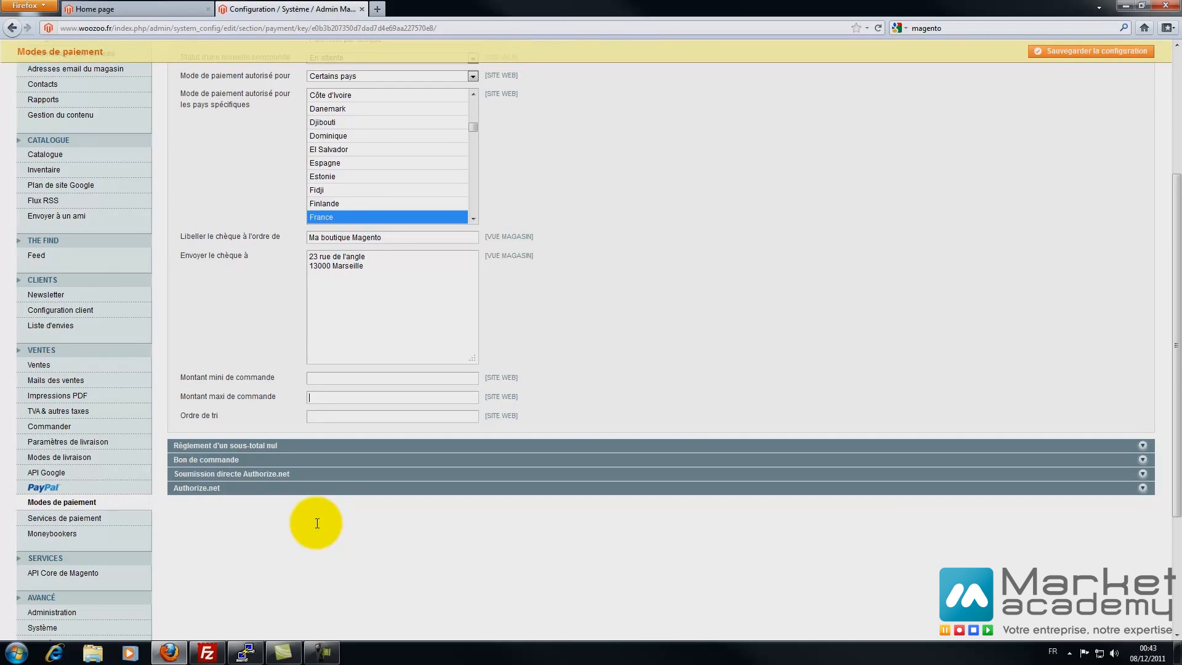
pyautogui.write('100')
pyautogui.press('BackSpace')
pyautogui.press('BackSpace')
pyautogui.press('BackSpace')
pyautogui.scroll(4, 318, 527)
pyautogui.scroll(-6, 318, 528)
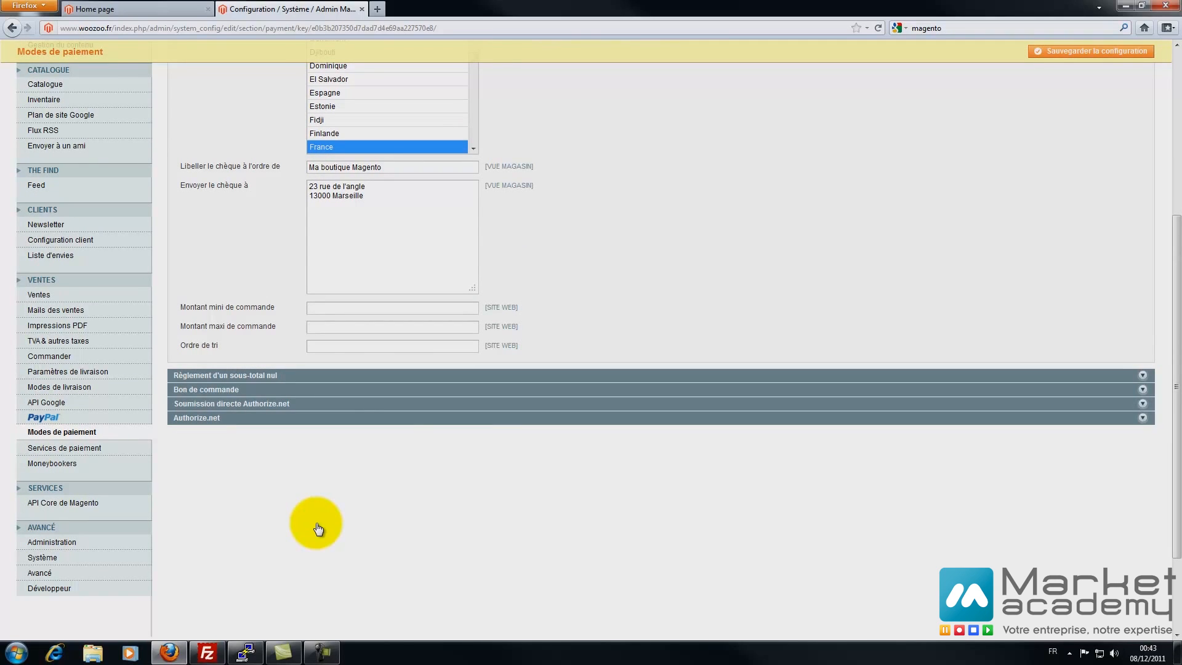
pyautogui.press('Return')
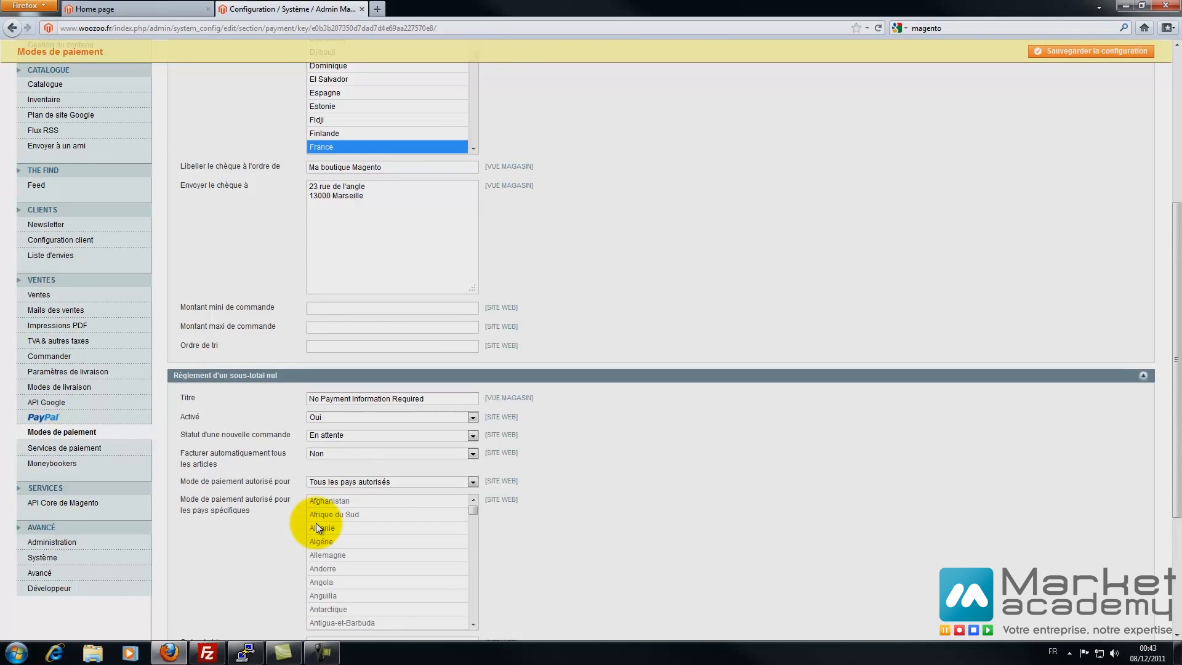
# - Disable zero subtotal payment by setting Activé to Non
pyautogui.hotkey('alt', 'Down')
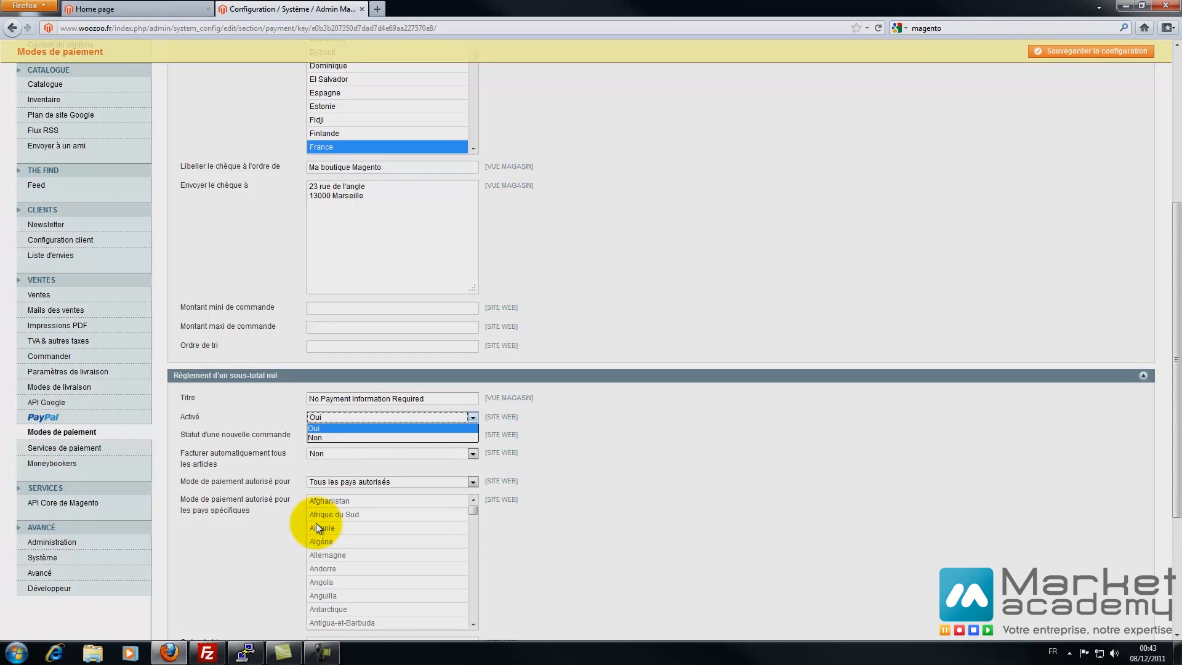
pyautogui.press('Down')
pyautogui.press('Return')
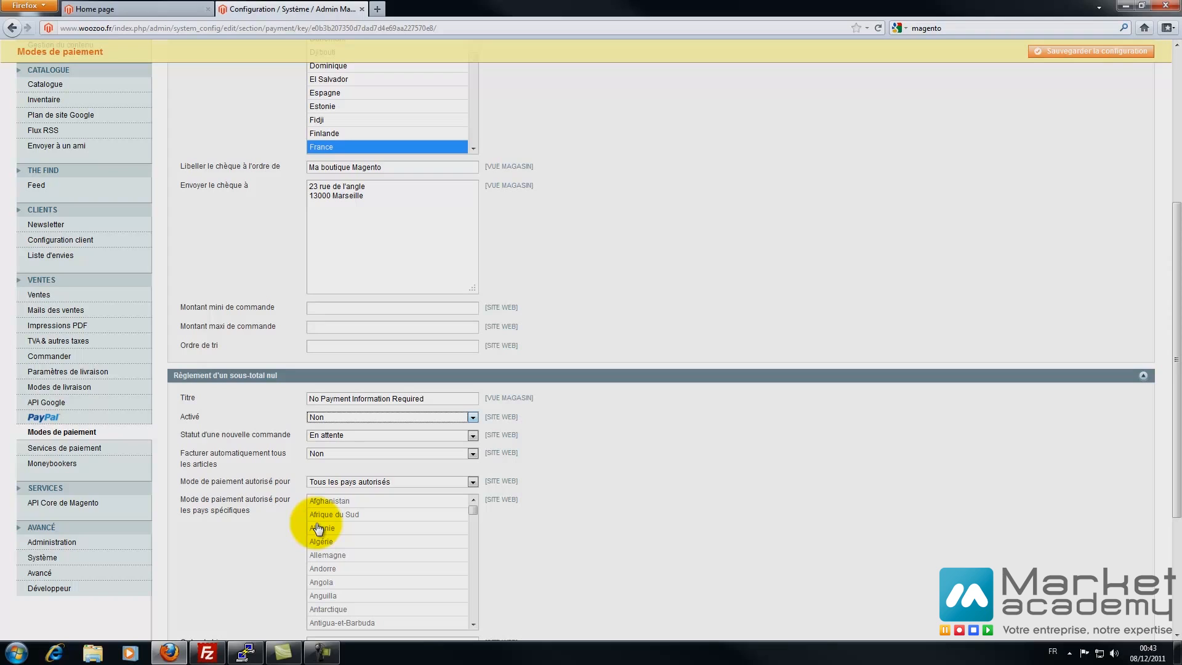
# - Glance at purchase order and Authorize.net sections, then save the payment methods configuration
pyautogui.click(1143, 376)
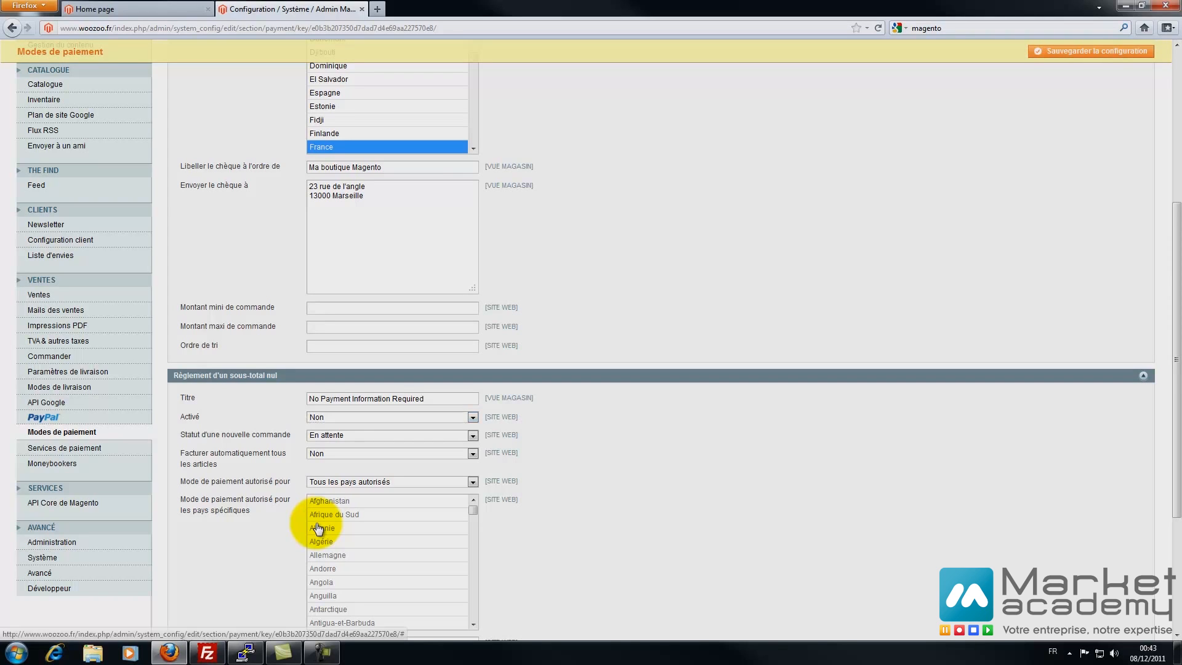
pyautogui.click(206, 389)
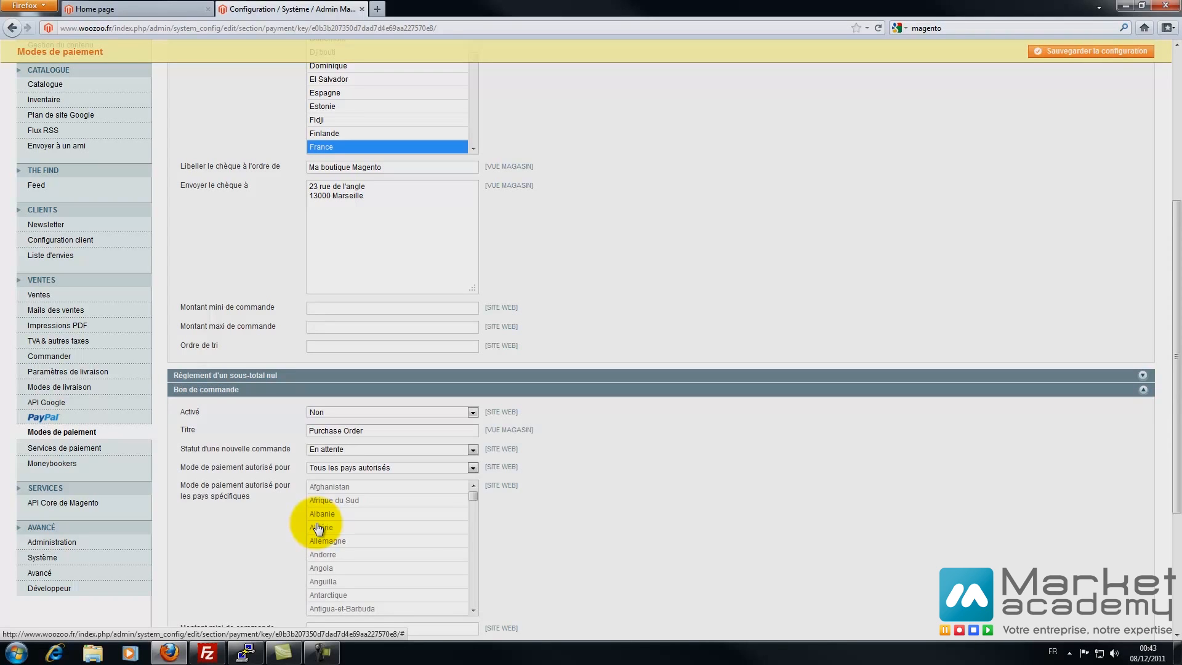
pyautogui.click(206, 390)
pyautogui.click(231, 403)
pyautogui.click(232, 404)
pyautogui.click(197, 417)
pyautogui.click(196, 418)
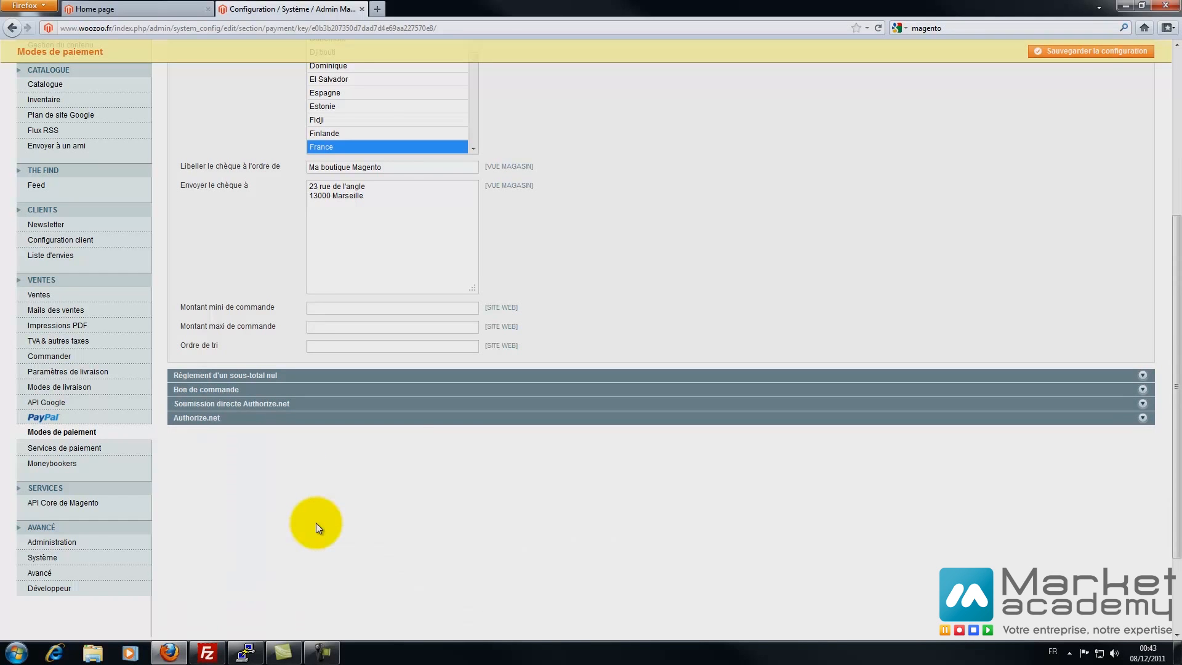
pyautogui.click(1090, 51)
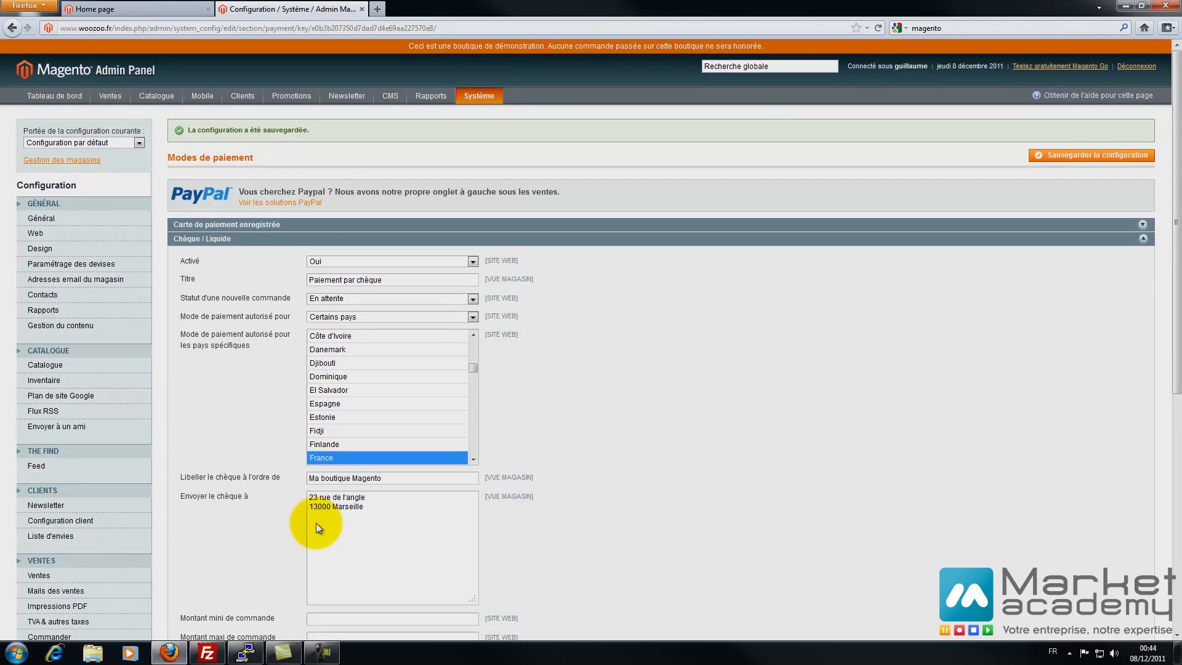
pyautogui.click(202, 239)
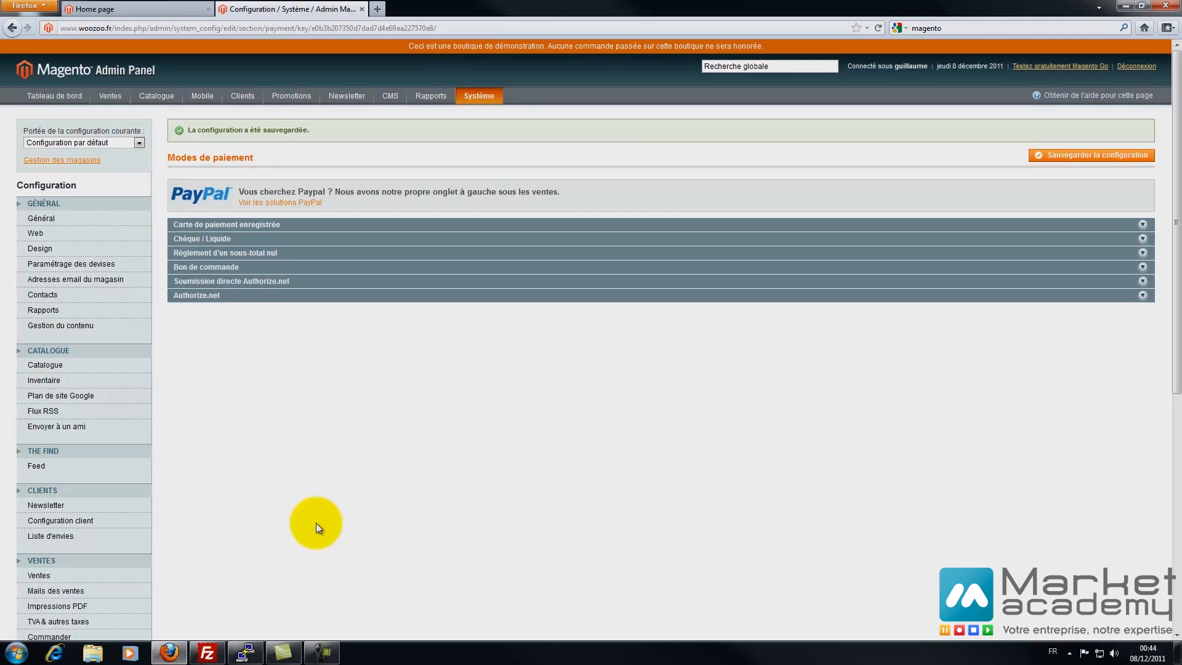
# - Review the Services de paiement 3D Secure settings, then go to API Core de Magento
pyautogui.scroll(-5, 318, 527)
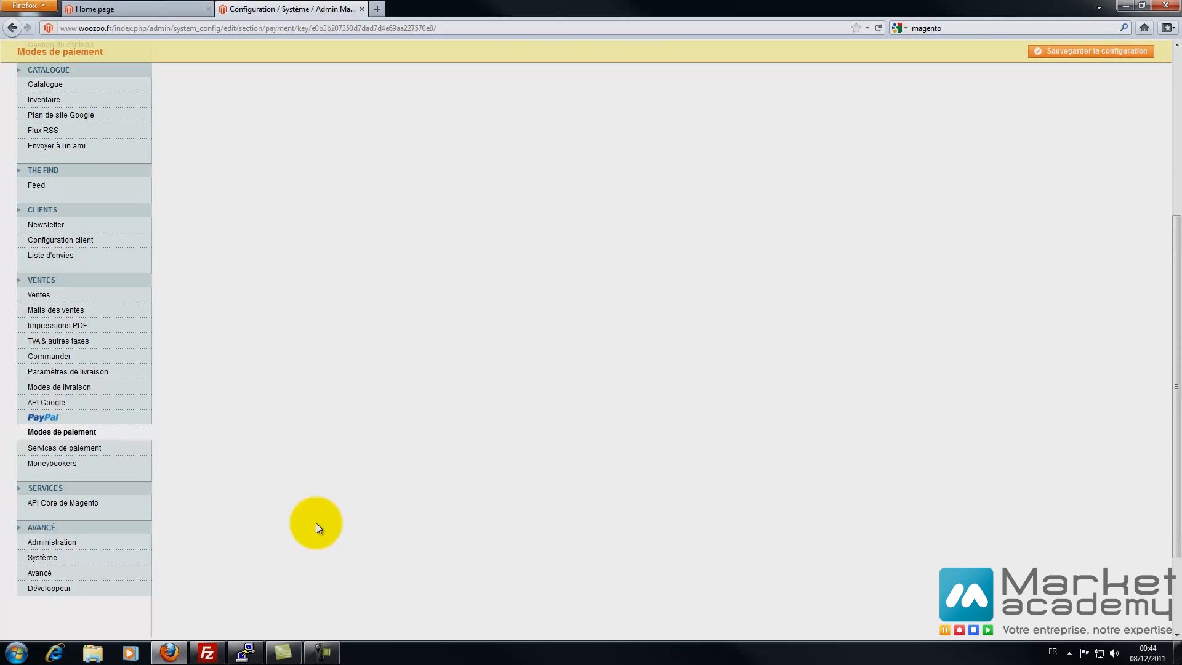
pyautogui.click(75, 448)
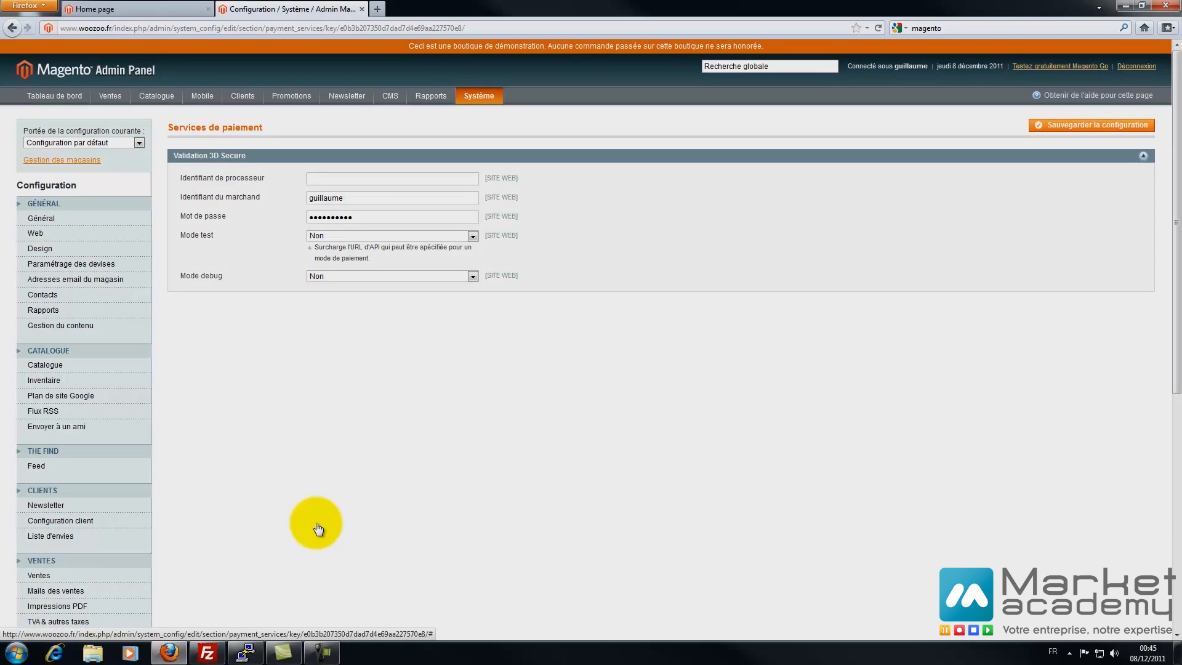
pyautogui.click(209, 156)
pyautogui.scroll(-10, 319, 528)
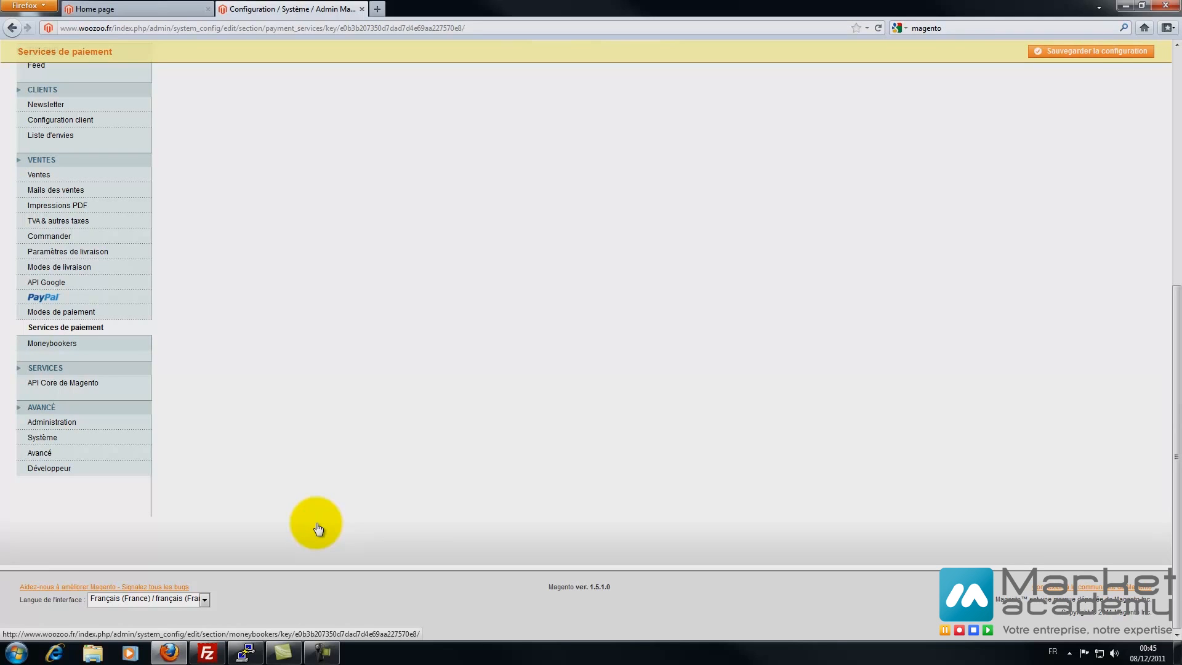
pyautogui.click(63, 383)
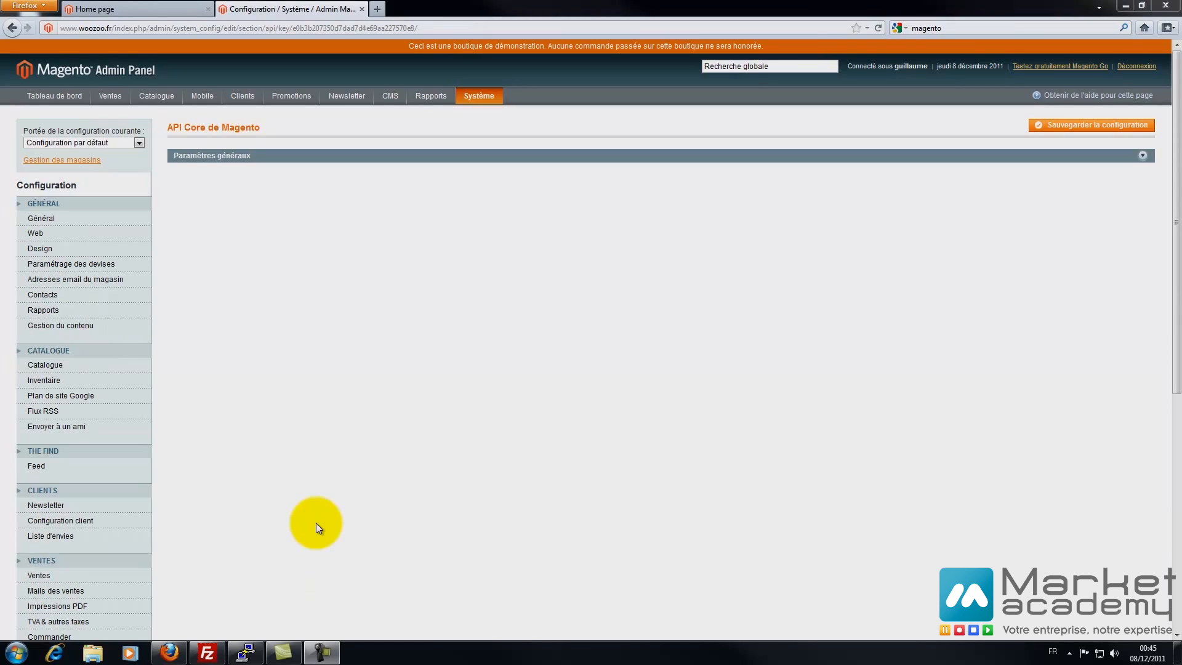
# - Review the API general settings (UTF-8, 3600-second timeout, WS-I off), then go to Administration
pyautogui.click(211, 155)
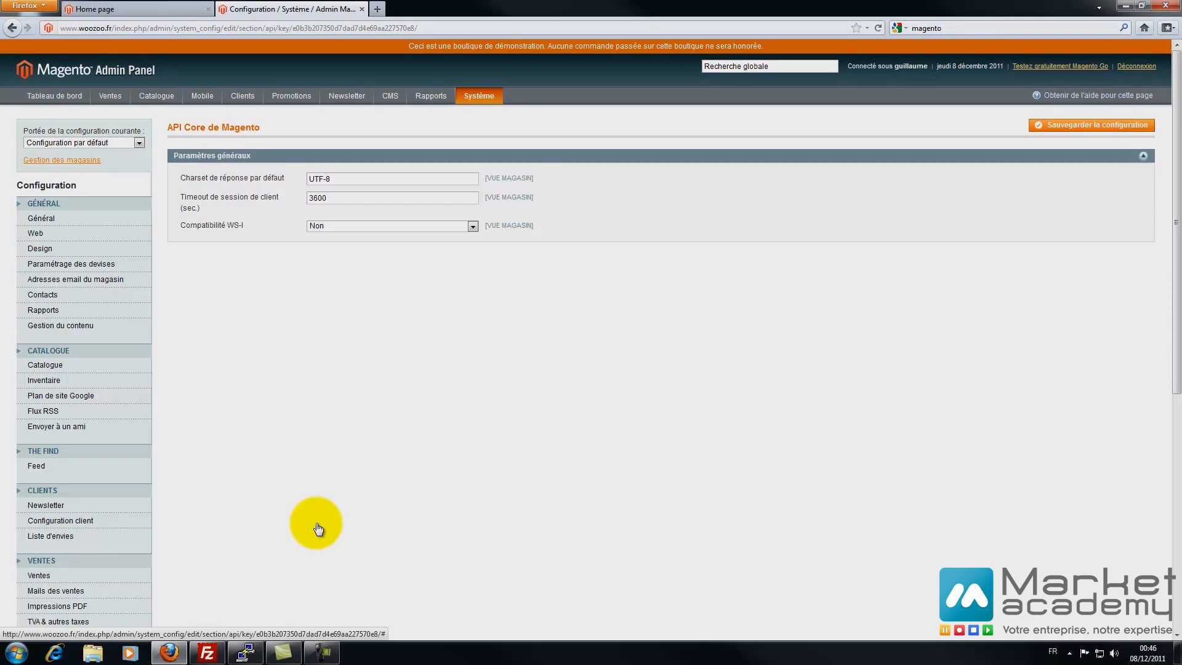
pyautogui.scroll(-10, 318, 528)
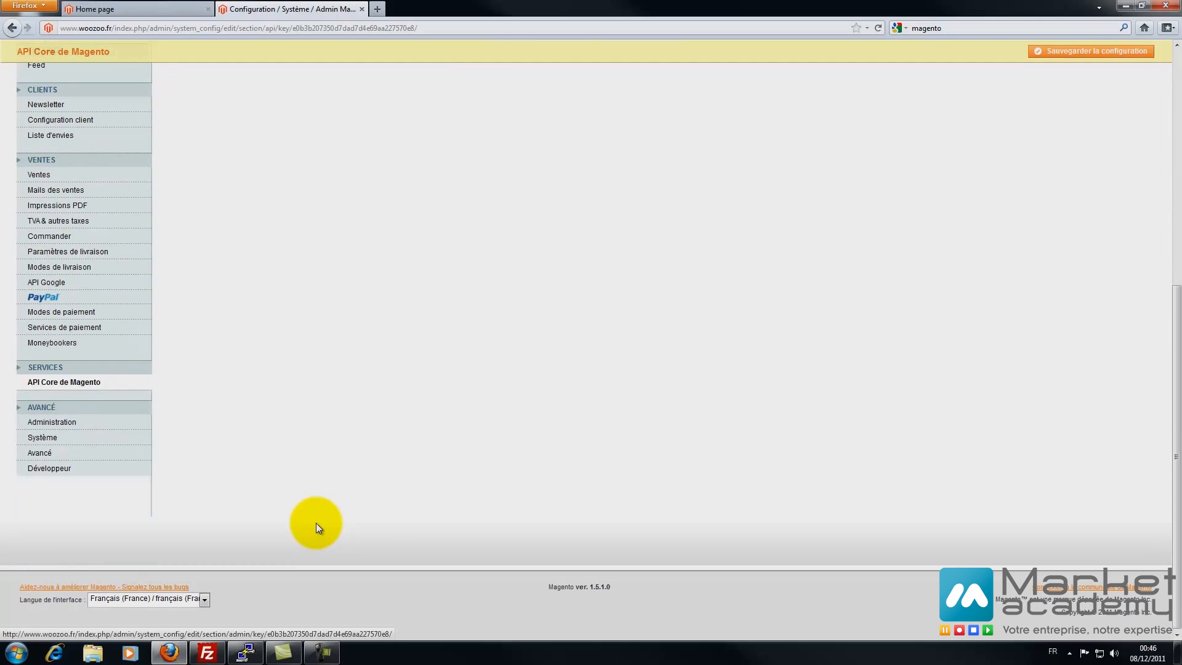
pyautogui.click(51, 422)
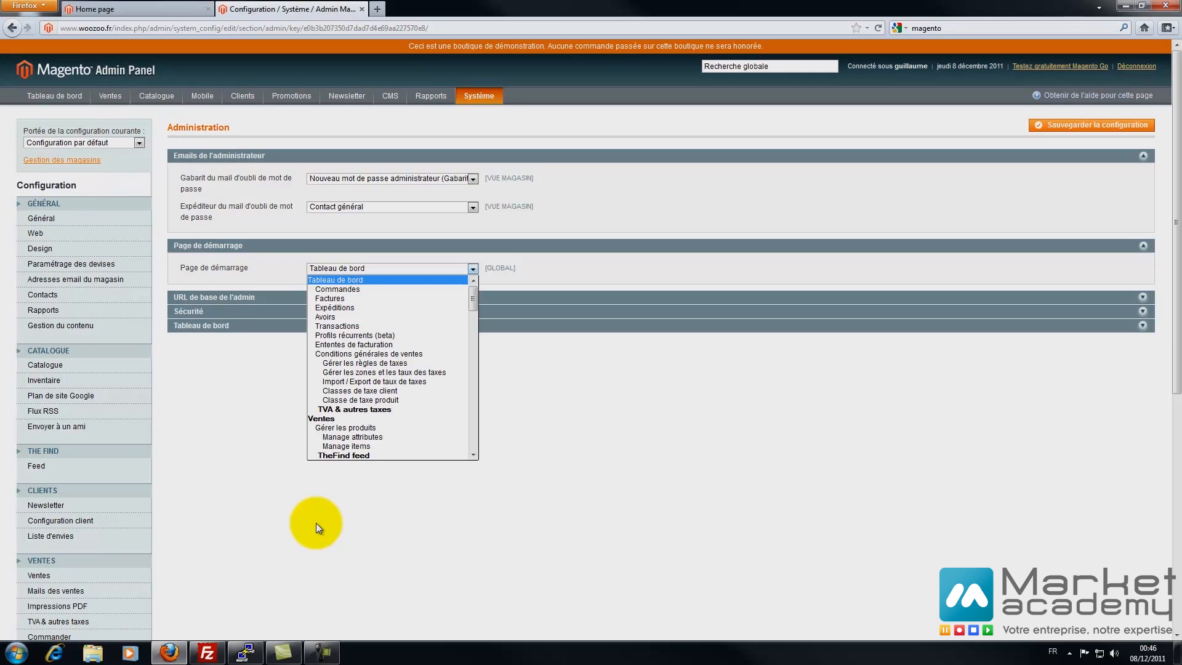
# - Keep Tableau de bord as the admin start page and test the custom admin URL field
pyautogui.click(316, 523)
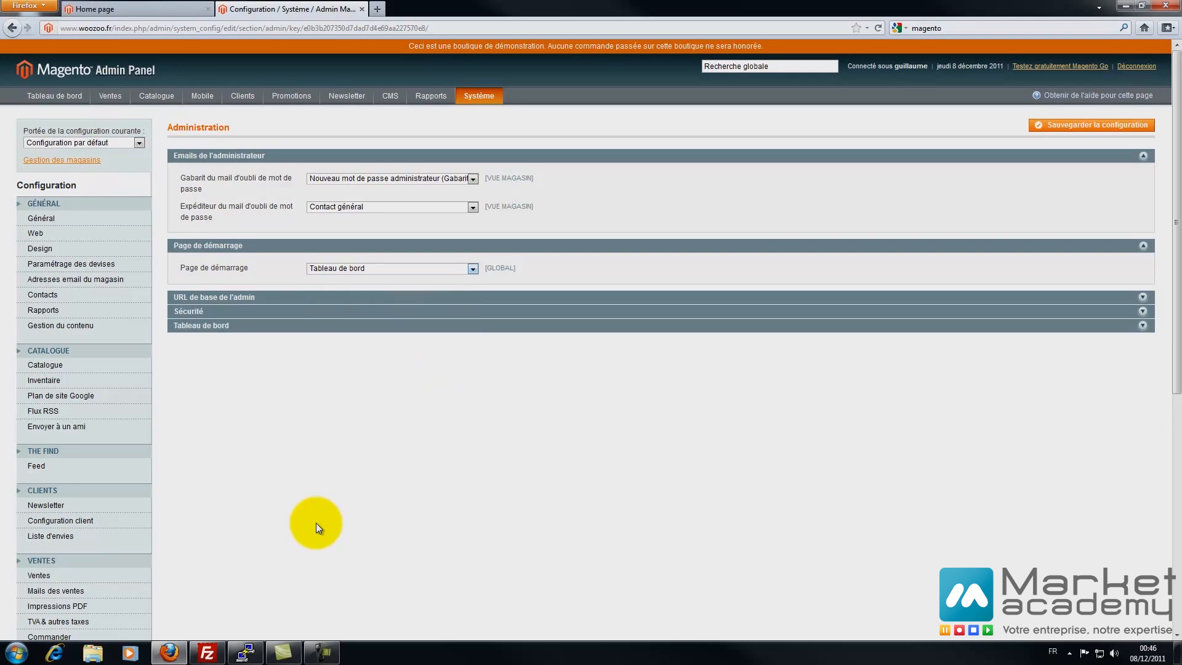
pyautogui.click(456, 297)
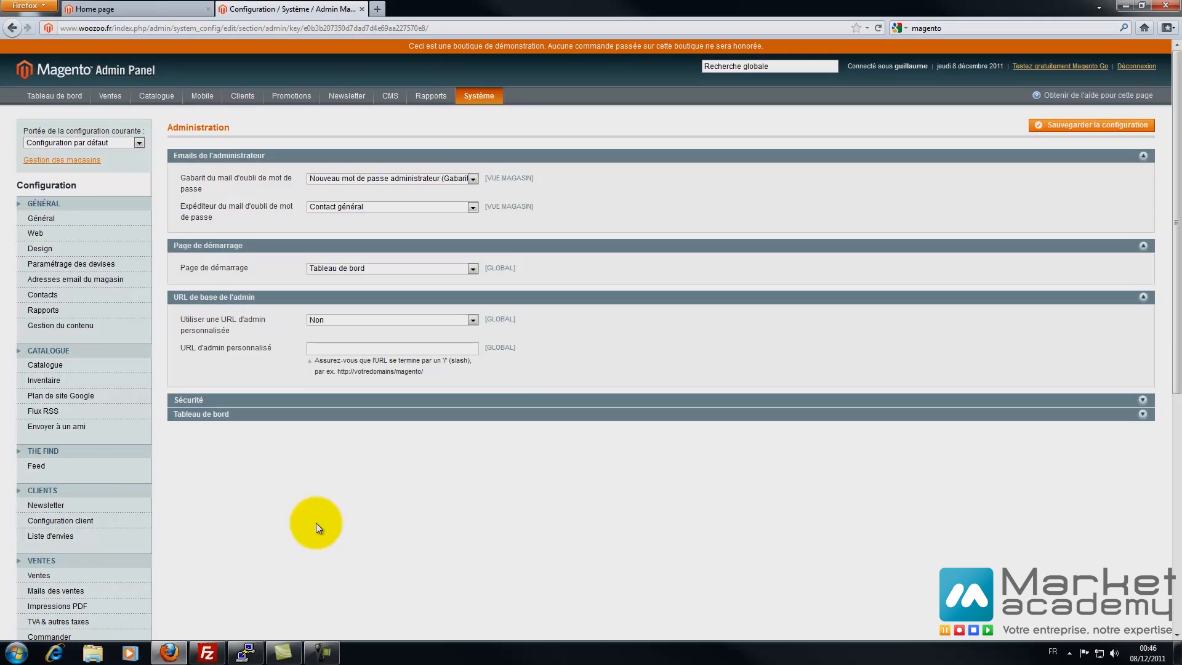
pyautogui.write('dfwghjbklm')
pyautogui.press('BackSpace')
pyautogui.press('BackSpace')
pyautogui.press('BackSpace')
pyautogui.press('BackSpace')
pyautogui.press('BackSpace')
pyautogui.press('BackSpace')
pyautogui.press('BackSpace')
pyautogui.press('BackSpace')
pyautogui.press('BackSpace')
pyautogui.press('BackSpace')
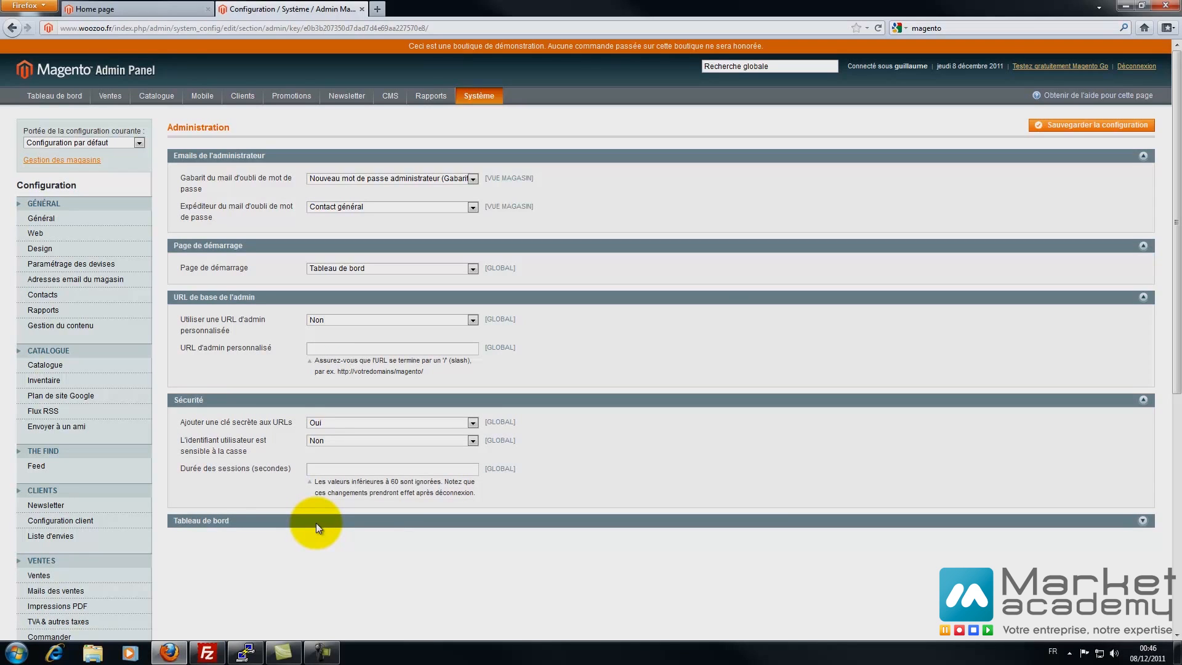
pyautogui.moveTo(308, 28); pyautogui.dragTo(410, 28)
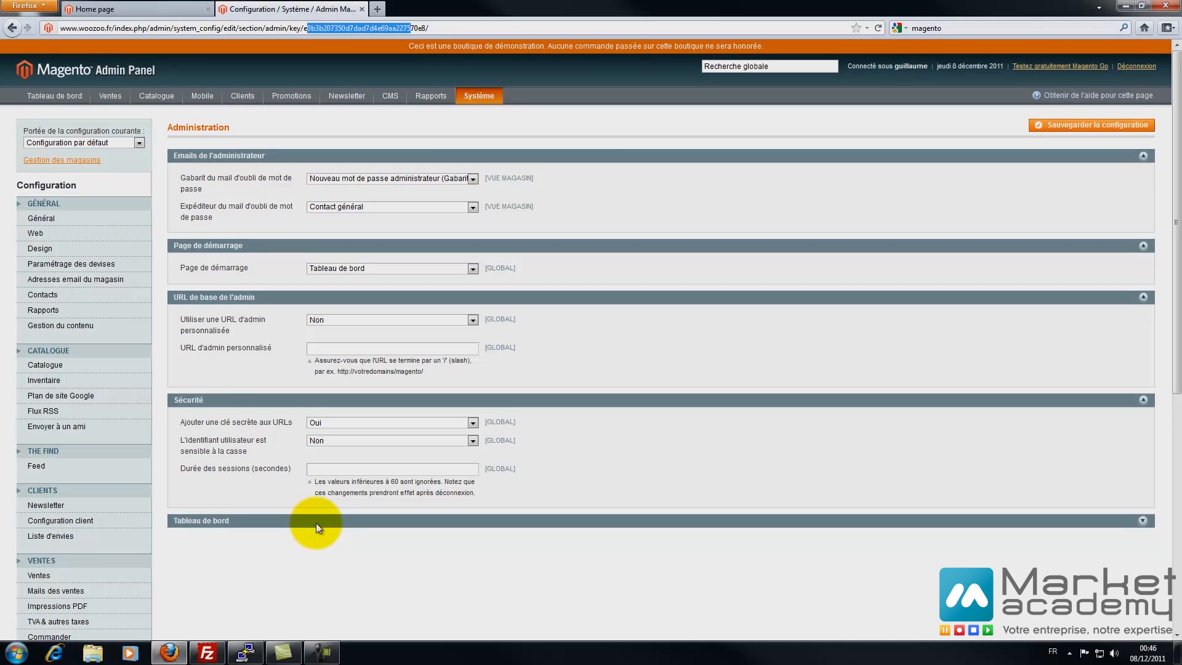
# - Set the admin session lifetime to 3600 seconds and save the configuration
pyautogui.click(316, 523)
pyautogui.write('6')
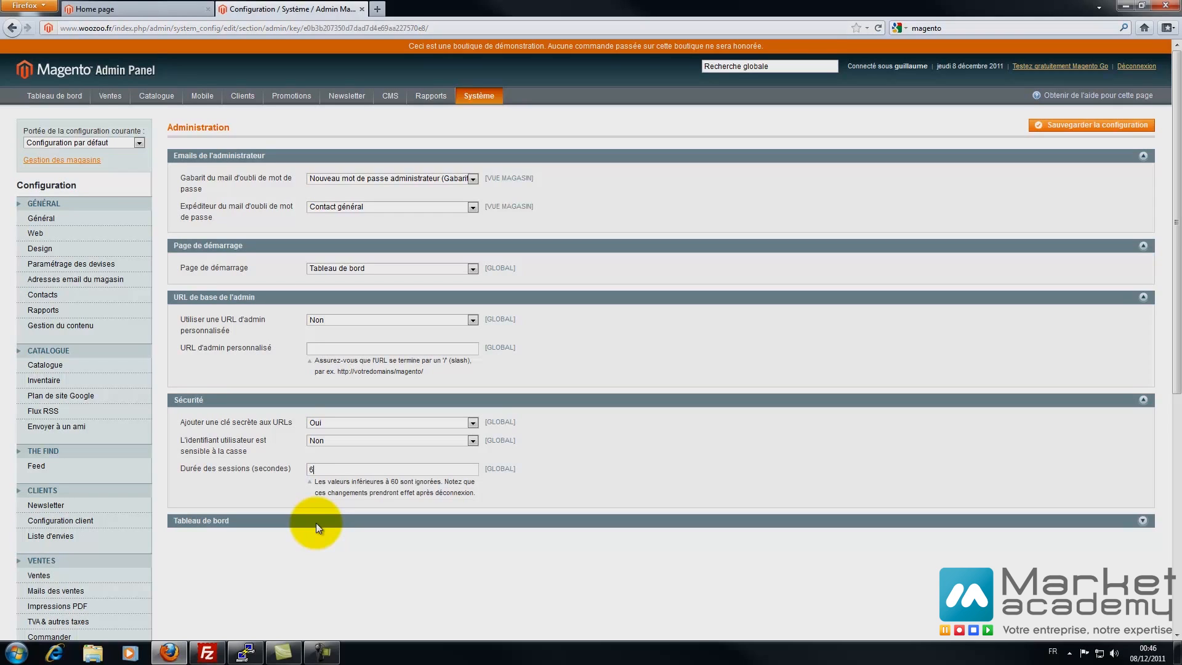
pyautogui.write('00')
pyautogui.hotkey('ctrl', 'a')
pyautogui.write('3600')
pyautogui.click(319, 521)
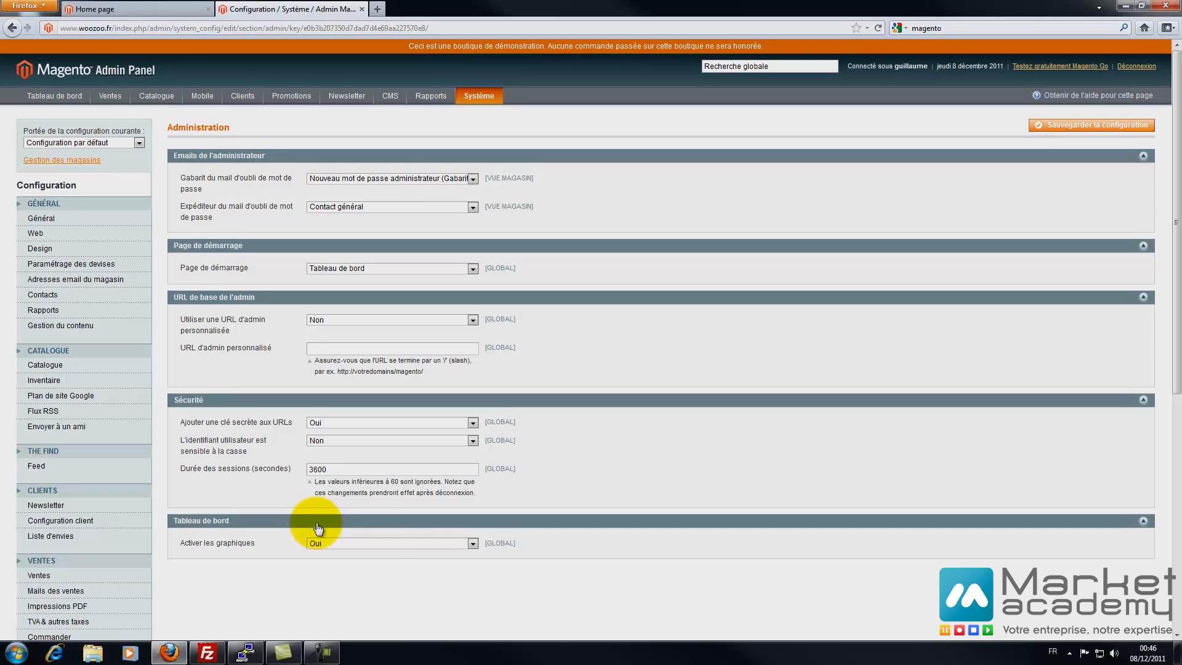
pyautogui.click(1091, 124)
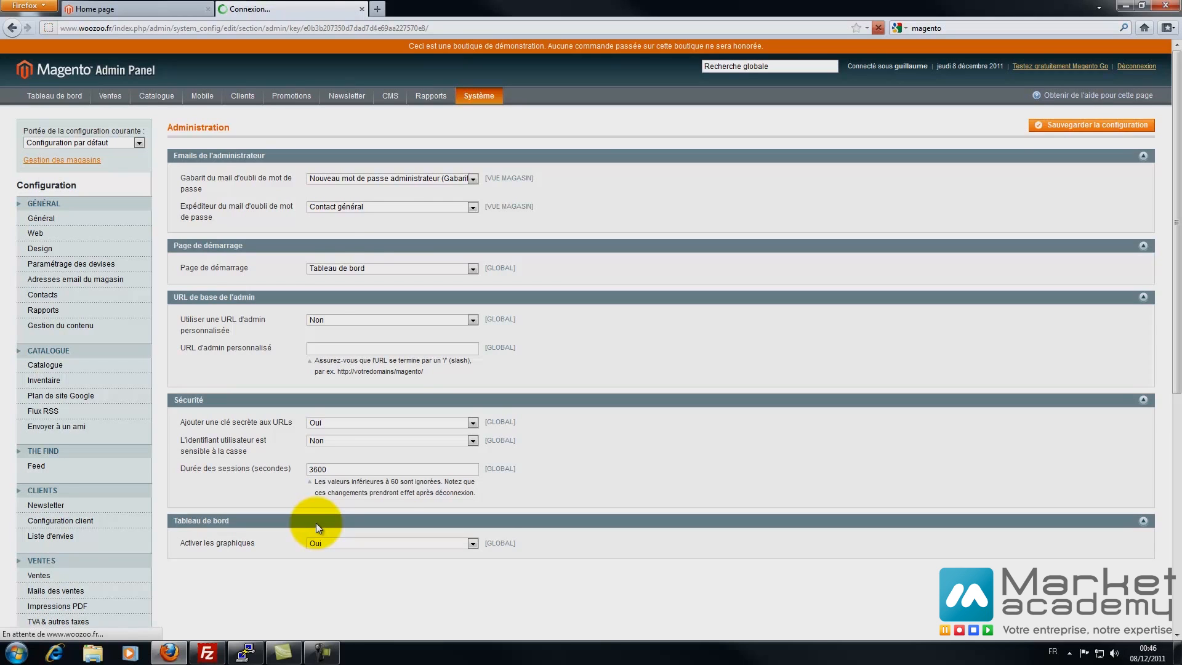
# - Open the dashboard in a new tab, close it, then open the Système configuration
pyautogui.rightClick(61, 95)
pyautogui.click(111, 104)
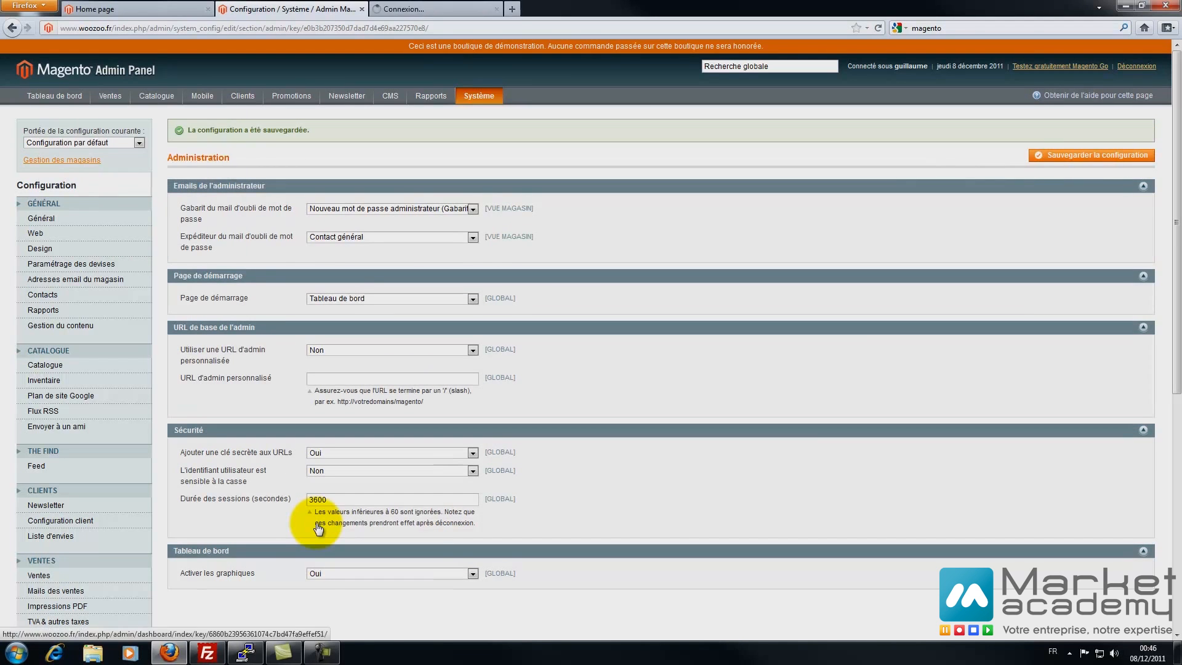
pyautogui.click(430, 10)
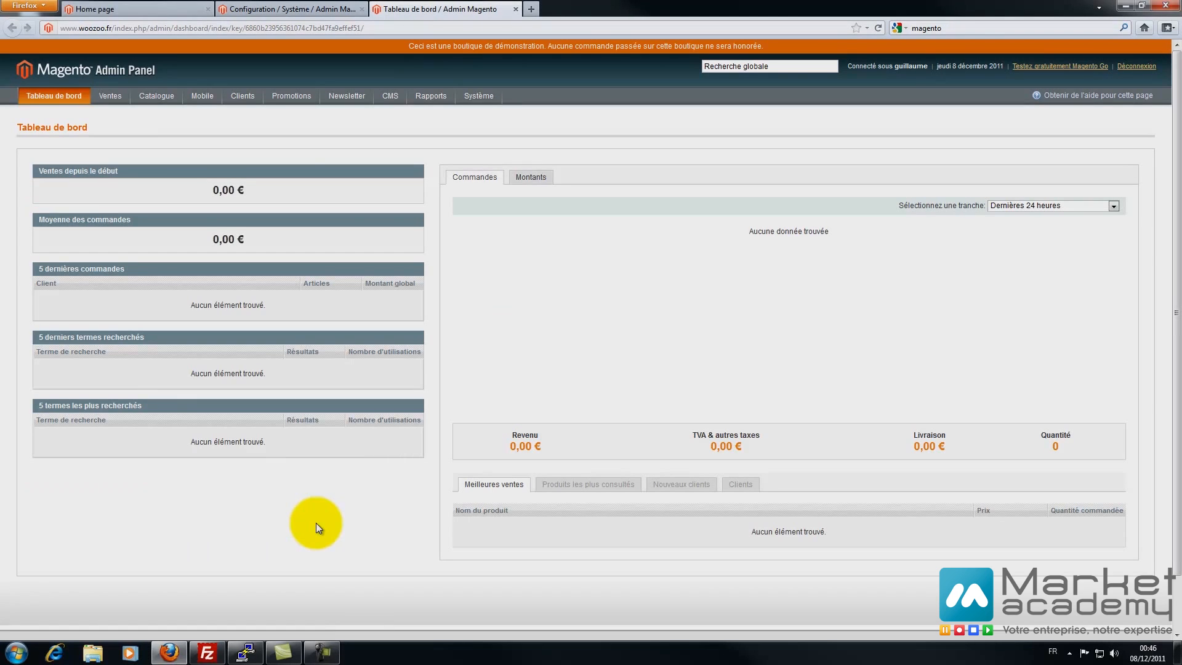
pyautogui.click(516, 8)
pyautogui.scroll(-4, 319, 528)
pyautogui.click(42, 557)
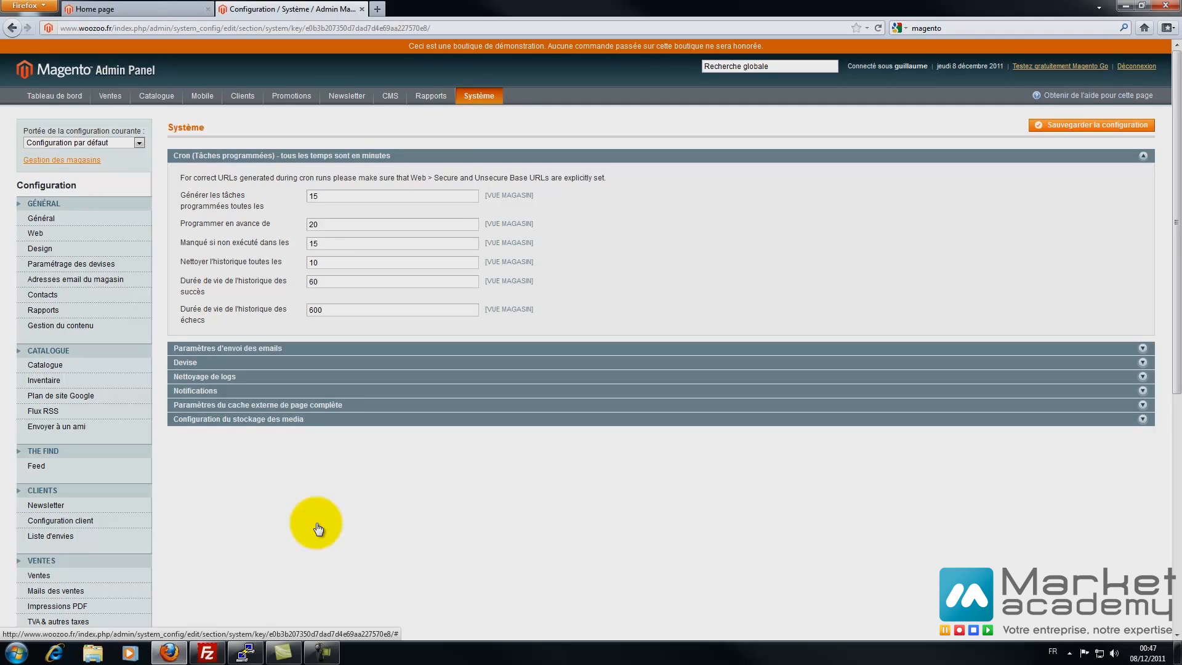
pyautogui.hotkey('ctrl', 'Tab')
pyautogui.press('Right')
pyautogui.write('/')
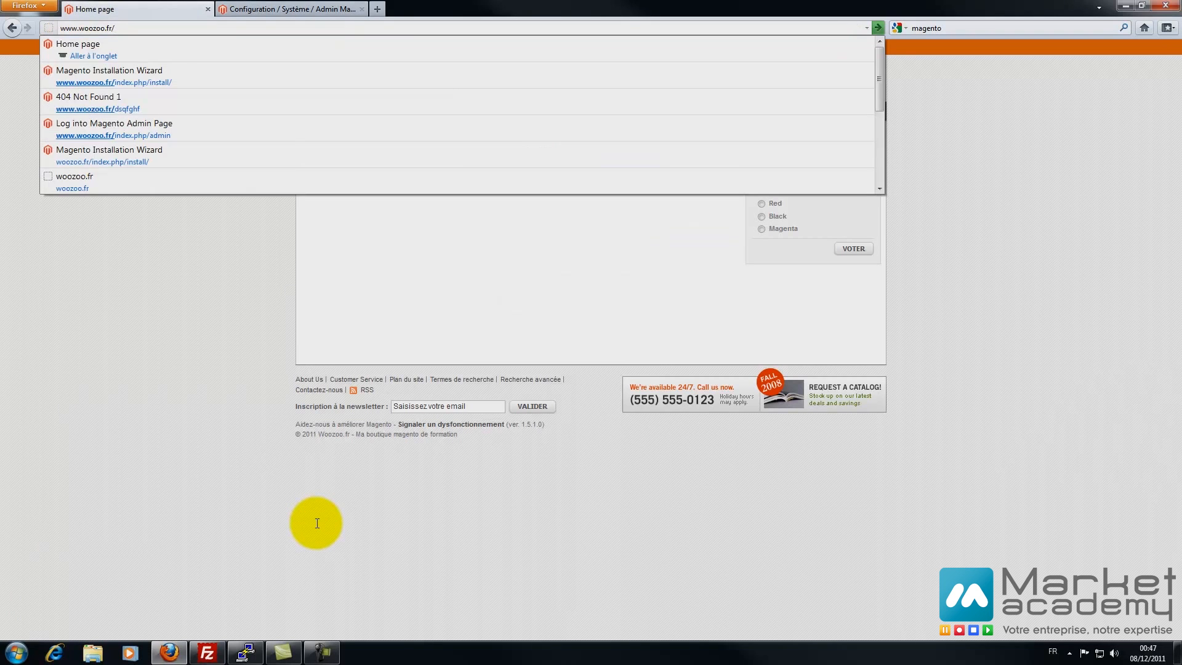
pyautogui.write('cron.php')
pyautogui.press('Return')
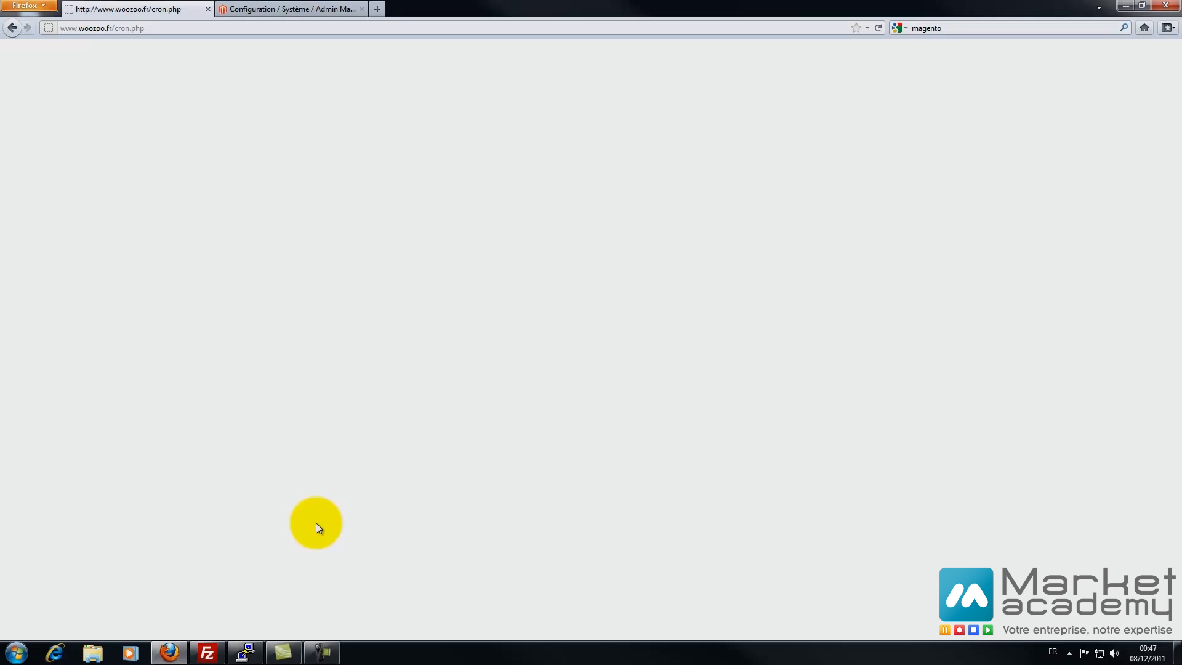
pyautogui.hotkey('alt', 'Left')
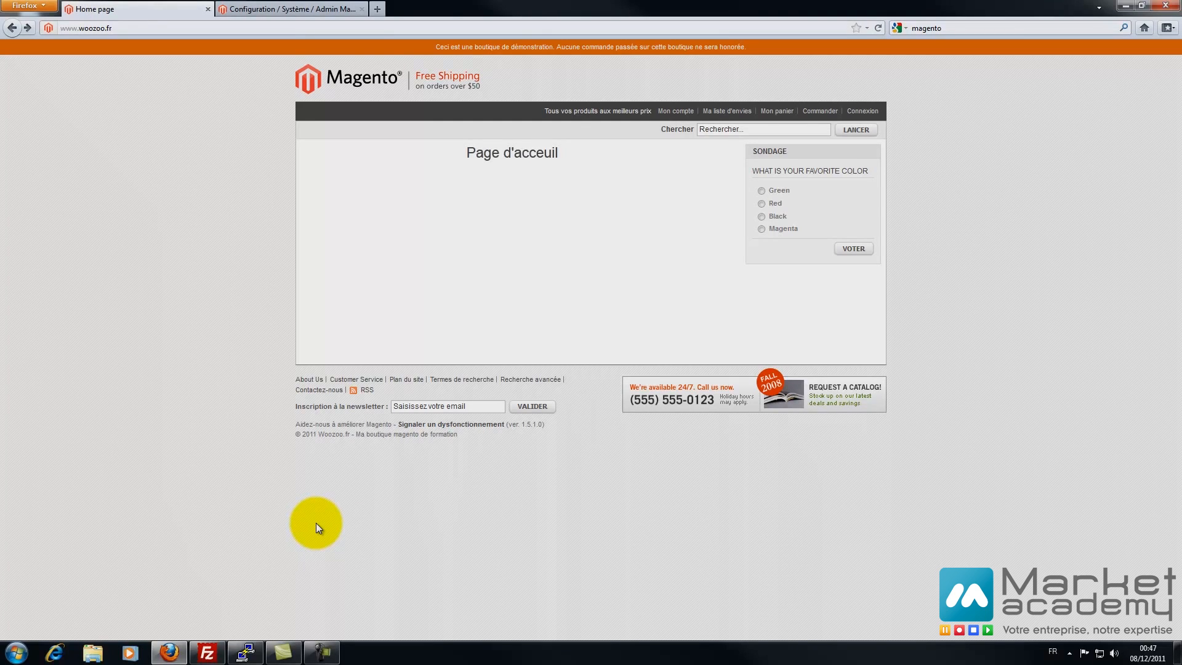
pyautogui.hotkey('ctrl', 'l')
pyautogui.press('End')
pyautogui.write('/cron')
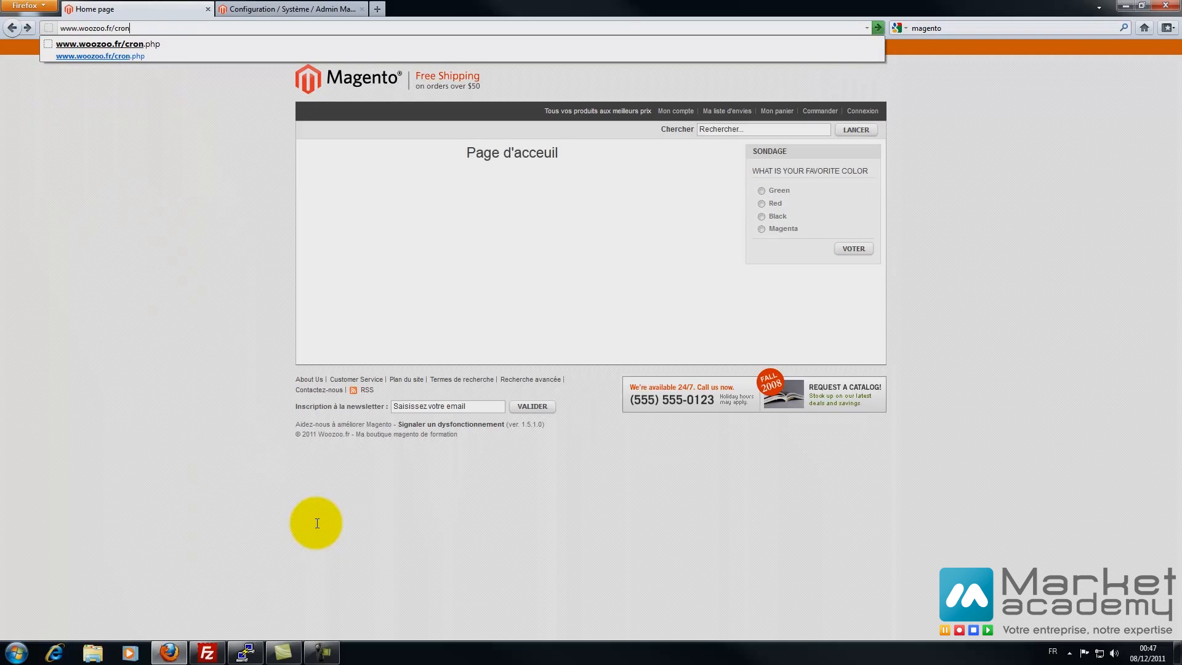
pyautogui.write('.php')
pyautogui.press('Return')
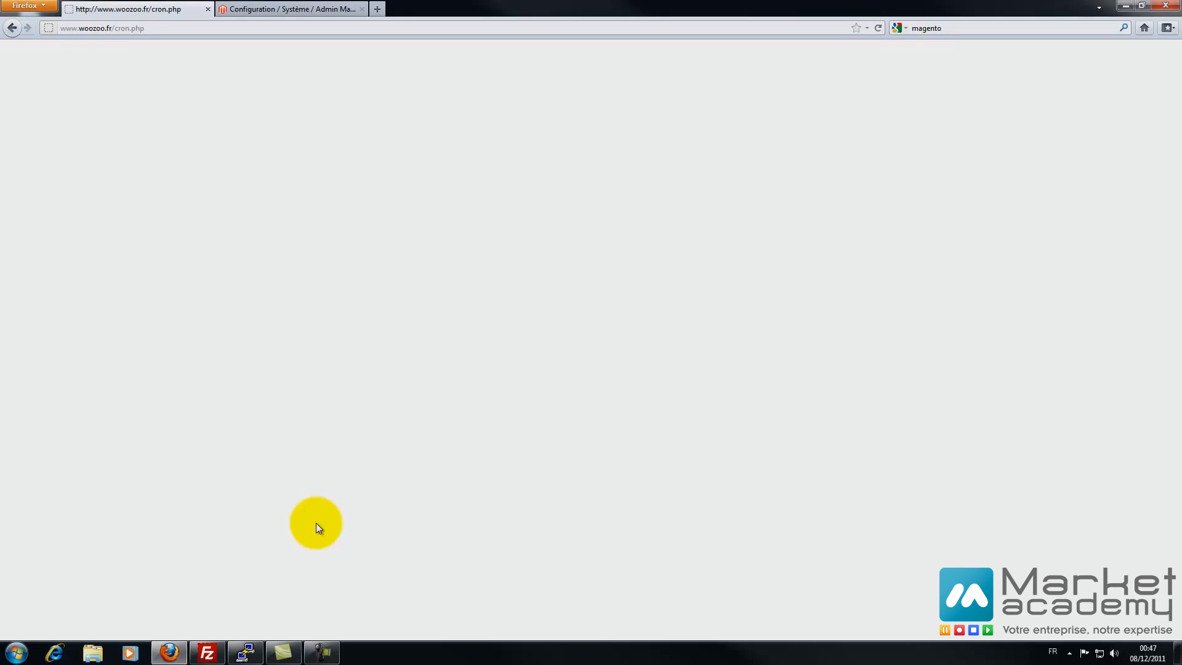
pyautogui.hotkey('ctrl', 'Tab')
pyautogui.press('Tab')
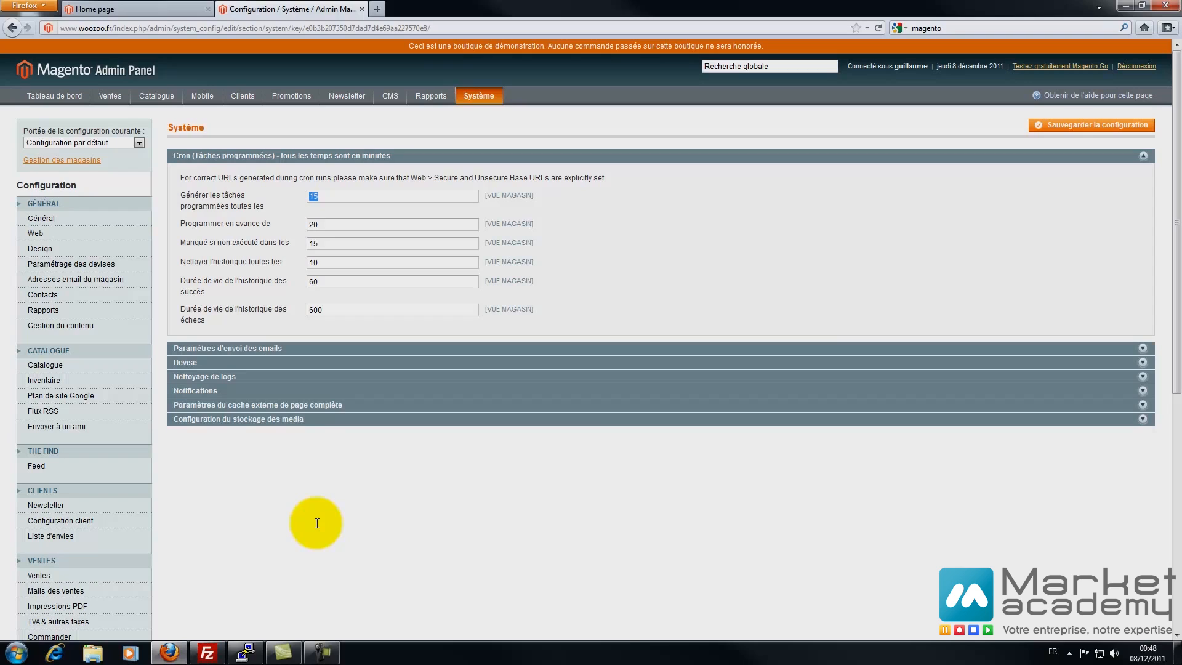
# - Expand the e-mail sending settings and keep the return path at Non
pyautogui.click(228, 348)
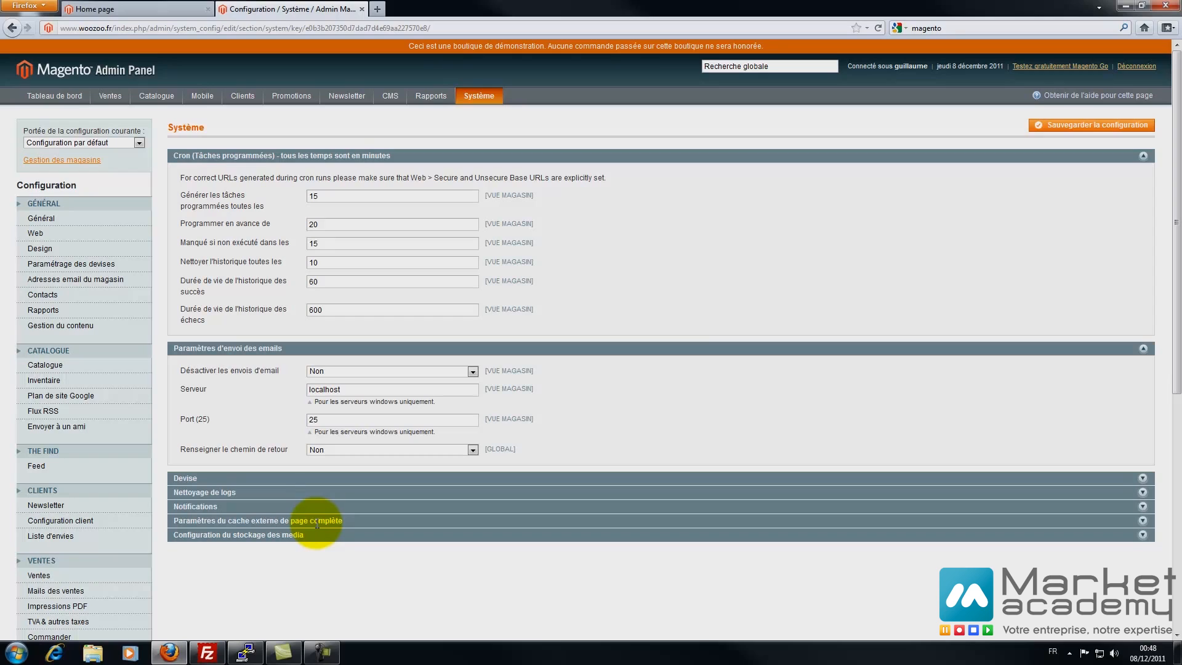
pyautogui.press('Tab')
pyautogui.press('Tab')
pyautogui.hotkey('alt', 'Down')
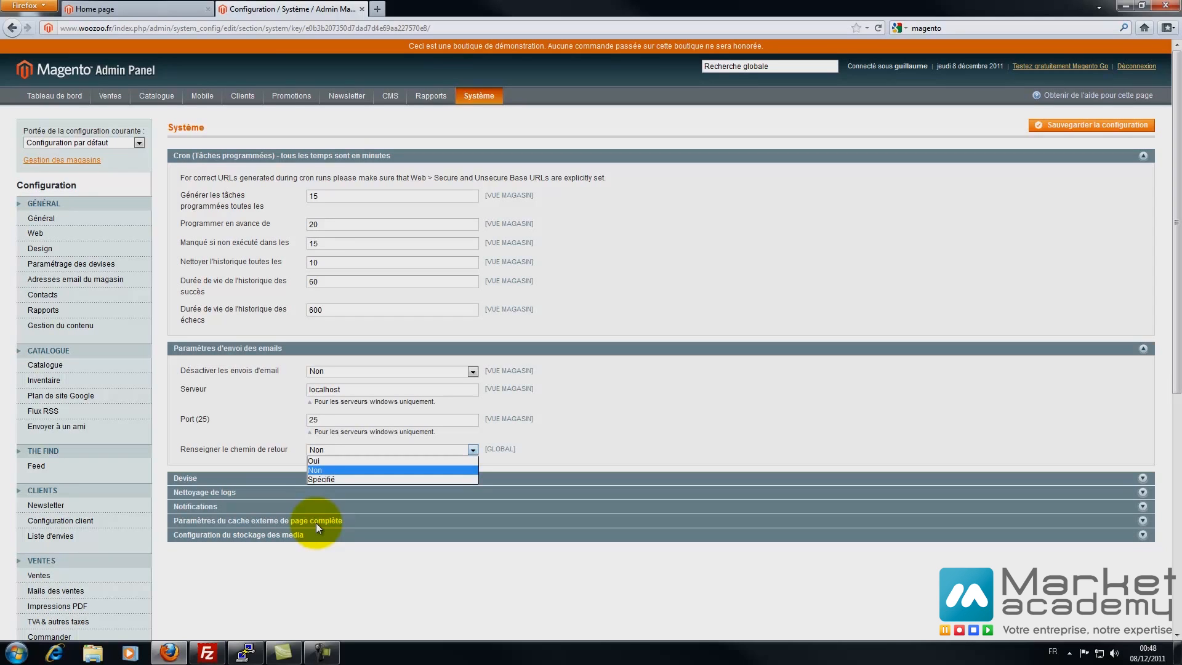
pyautogui.press('Return')
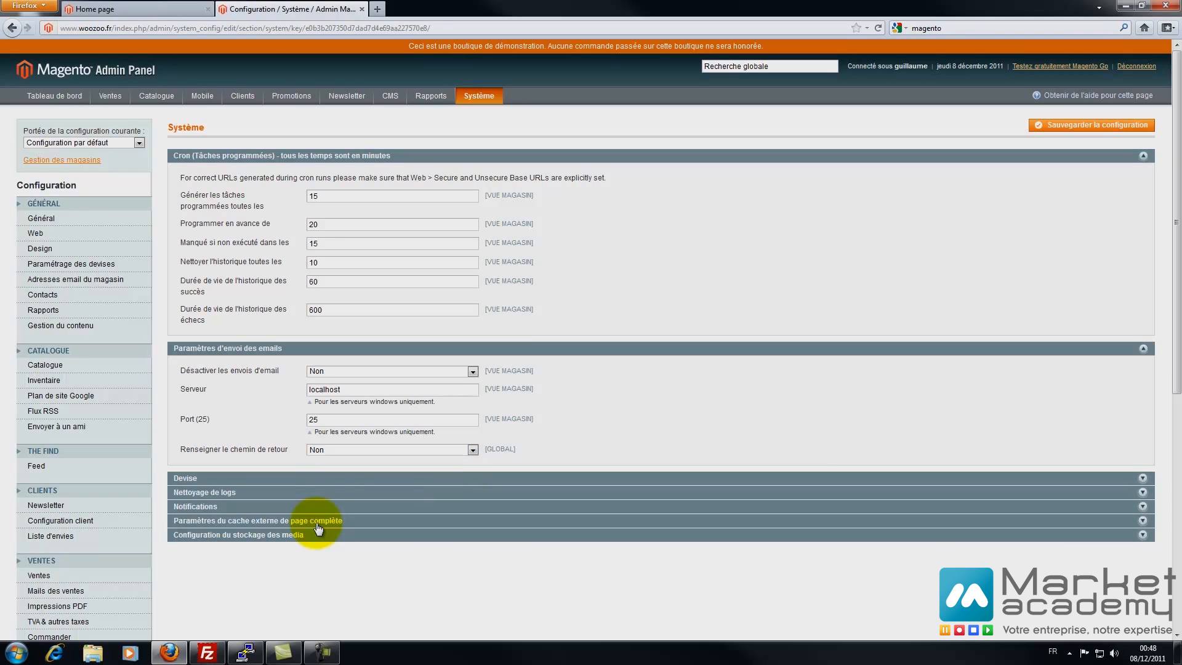
# - Expand the currency and log cleaning sections, showing 180 days retention and cleaning Non
pyautogui.press('Tab')
pyautogui.press('Return')
pyautogui.scroll(-3, 317, 528)
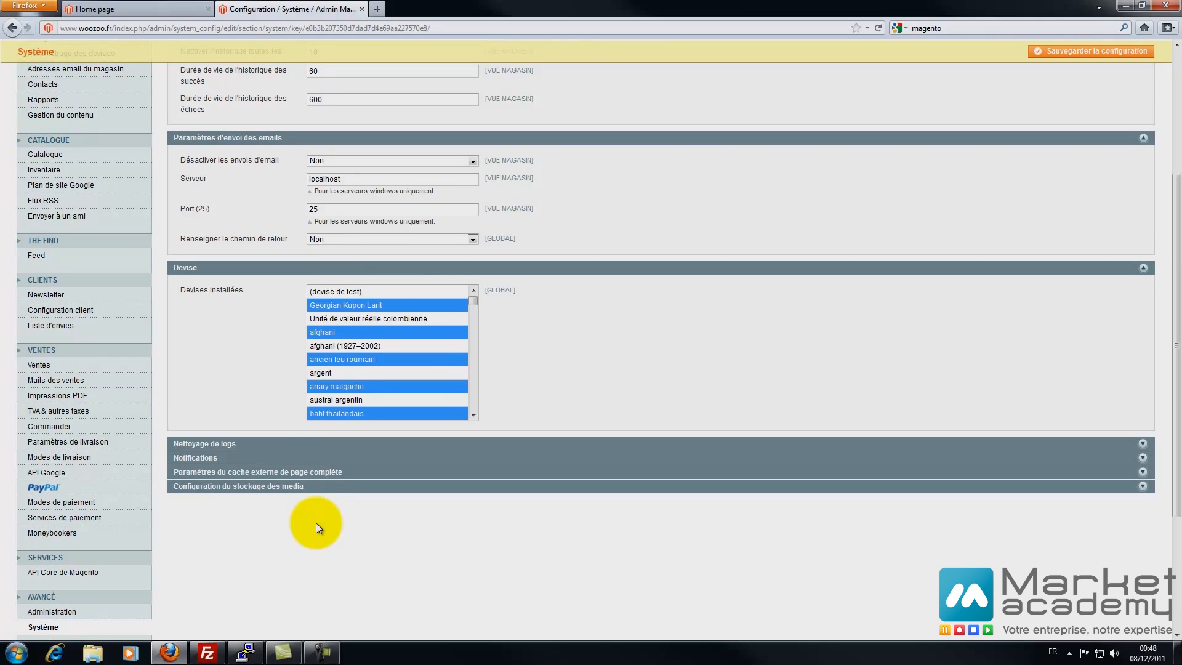
pyautogui.press('Tab')
pyautogui.press('Tab')
pyautogui.press('Return')
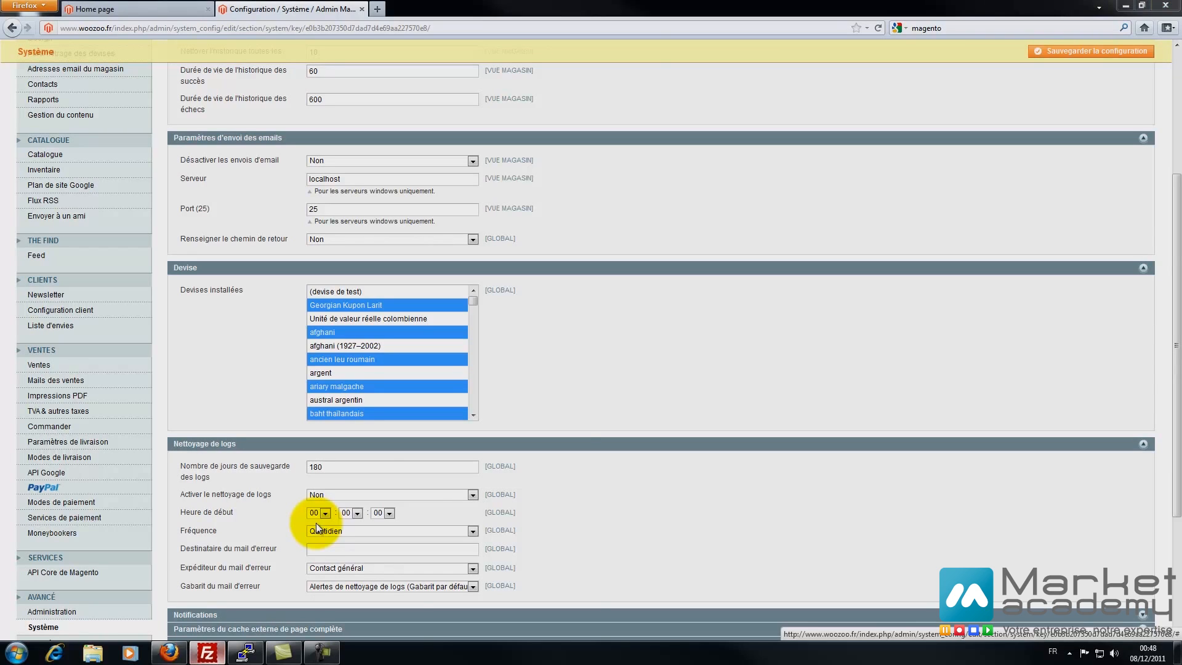
pyautogui.hotkey('alt', 'Tab')
# - In FileZilla, browse the server's /www/var folder and its session subfolder
pyautogui.press('v')
pyautogui.press('Return')
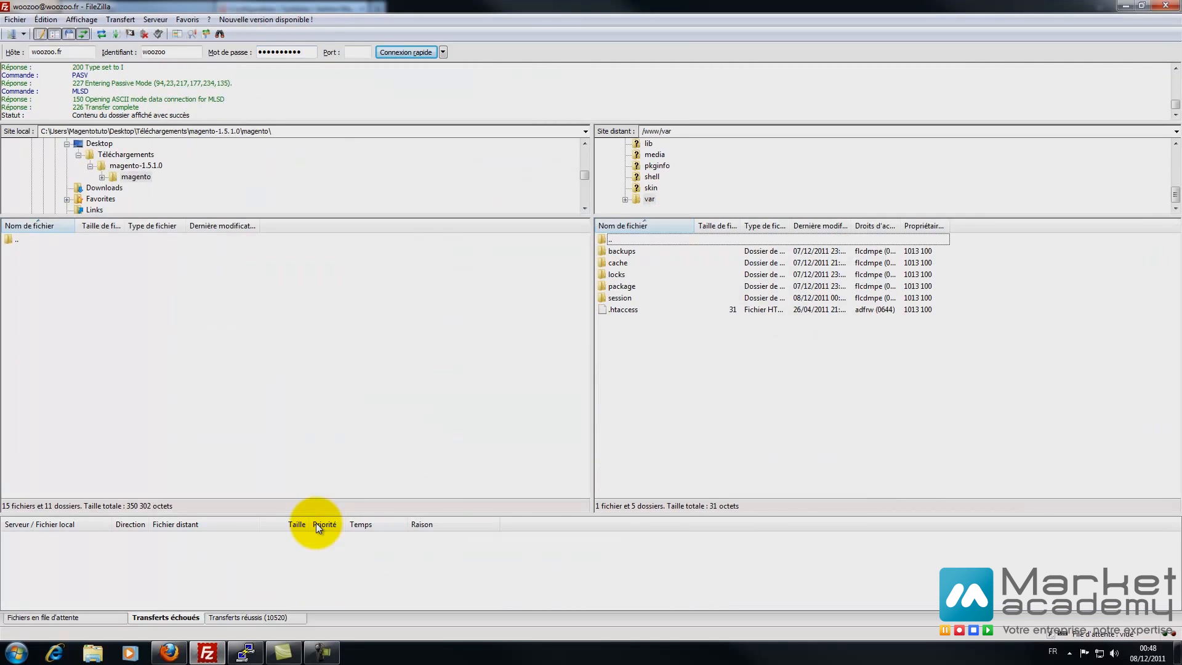
pyautogui.press('s')
pyautogui.press('Return')
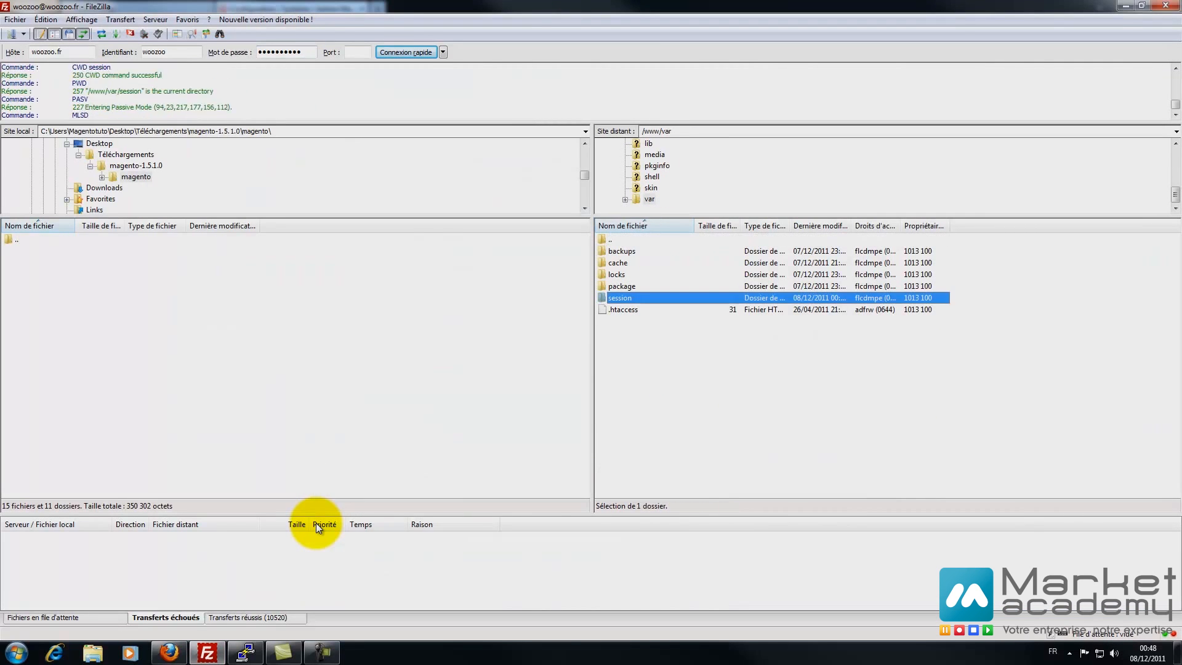
pyautogui.press('Up')
pyautogui.press('Return')
# - Go up to /www, look inside errors, return to /www, and switch back to Firefox
pyautogui.press('Up')
pyautogui.press('Return')
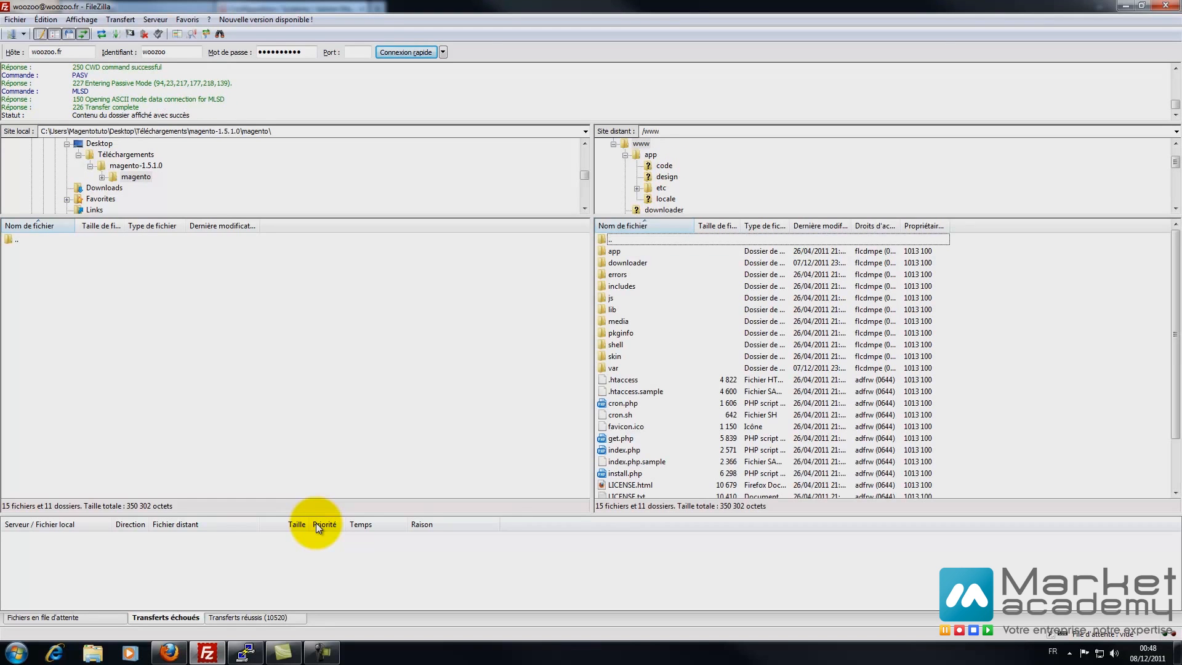
pyautogui.press('e')
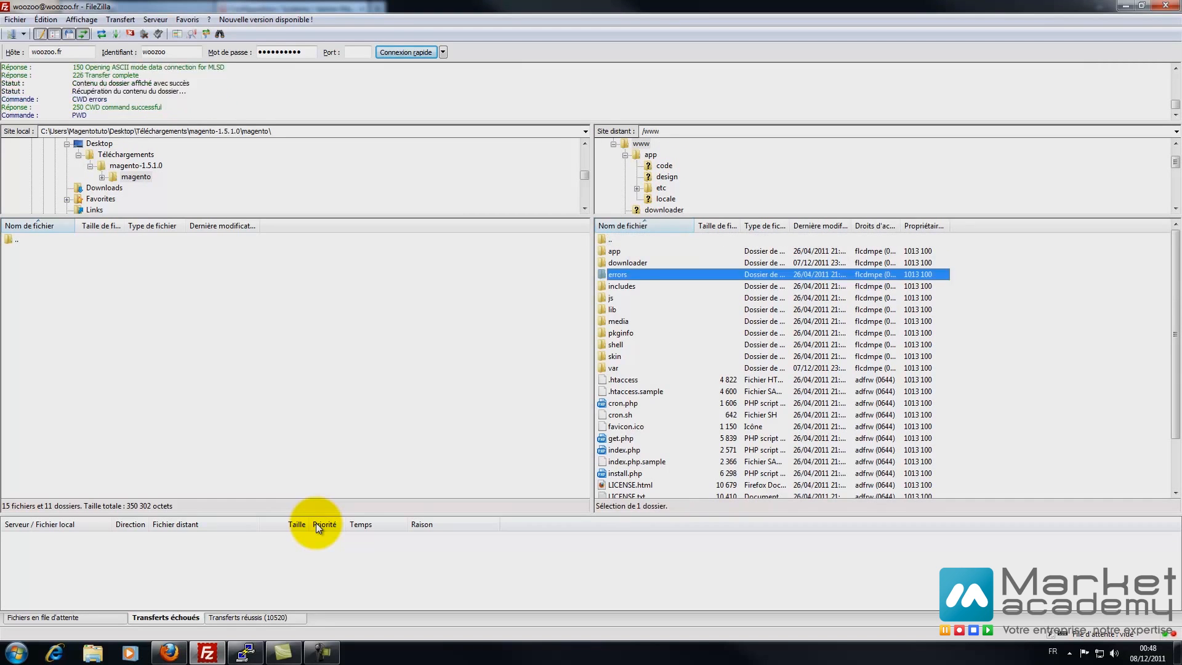
pyautogui.press('Return')
pyautogui.press('Up')
pyautogui.press('Return')
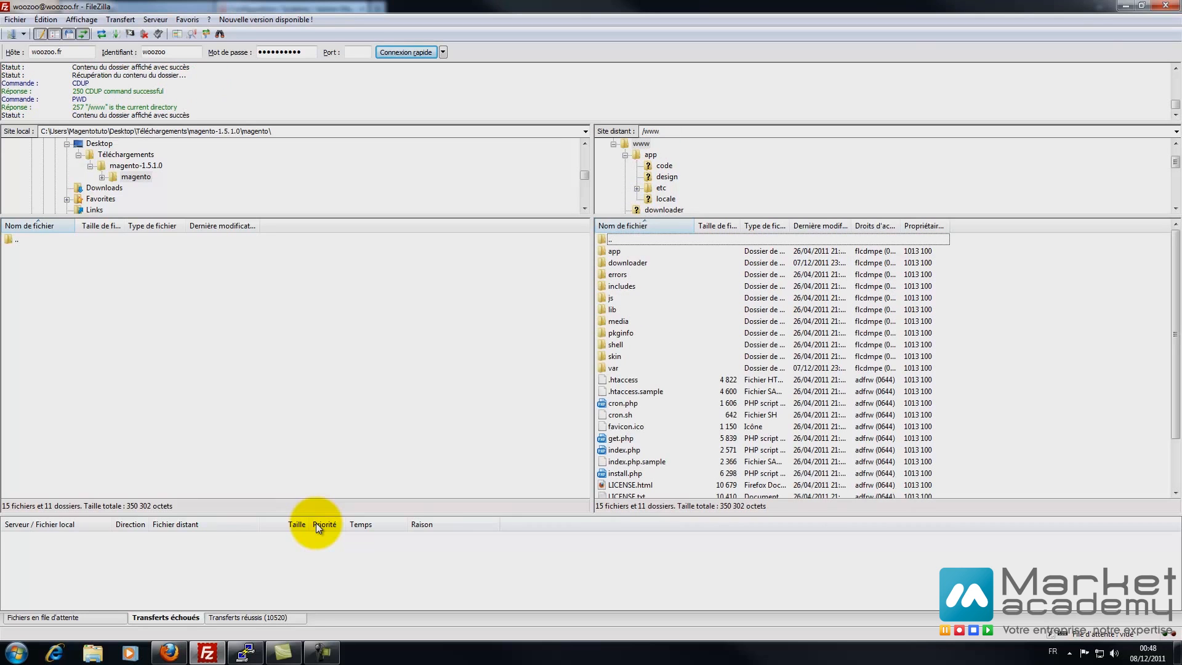
pyautogui.hotkey('alt', 'Tab')
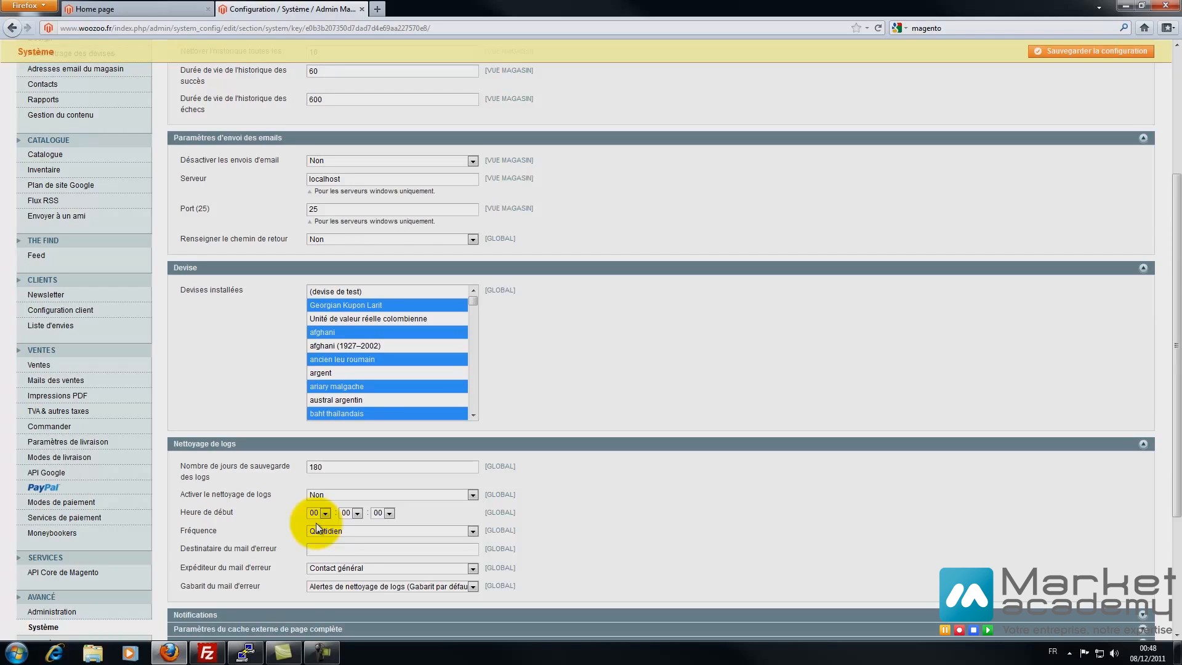
# - Expand Notifications, full-page external cache and media storage (Système de fichiers), then go to Avancé
pyautogui.scroll(-5, 317, 528)
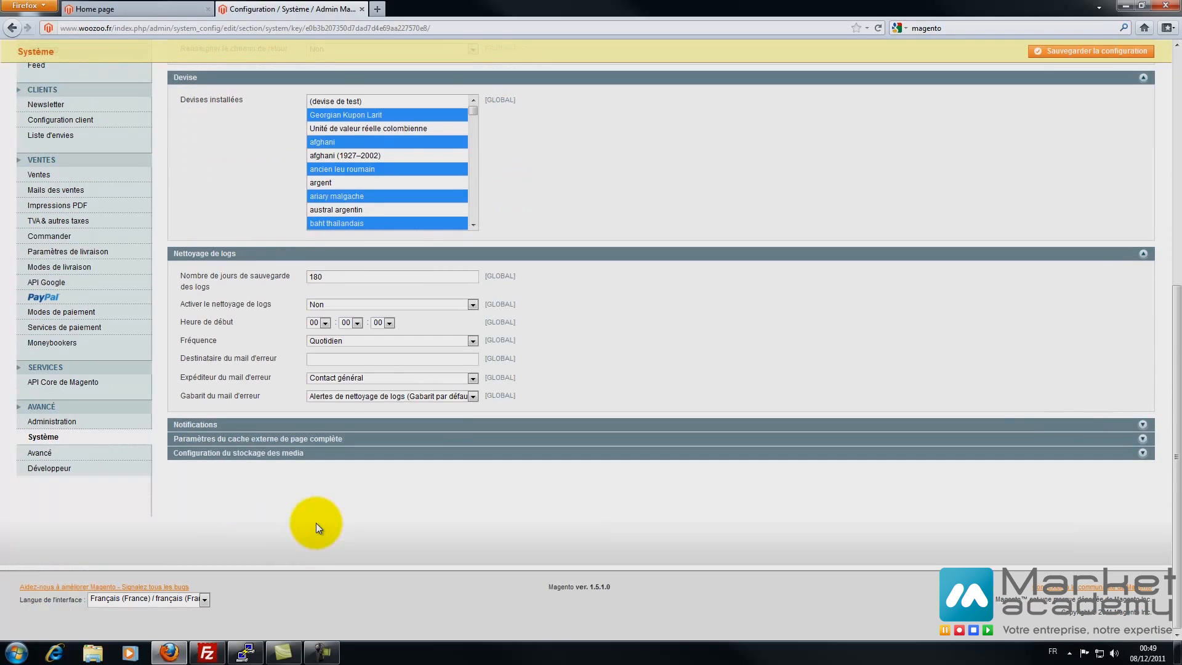
pyautogui.click(317, 424)
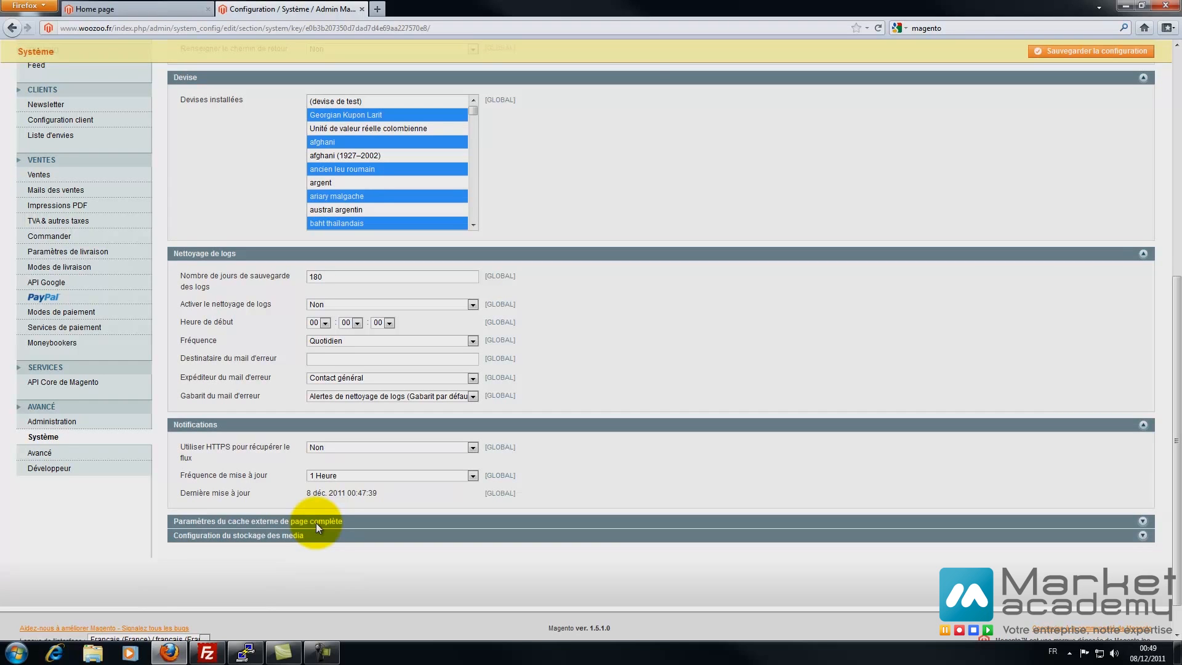
pyautogui.click(316, 523)
pyautogui.scroll(-3, 317, 524)
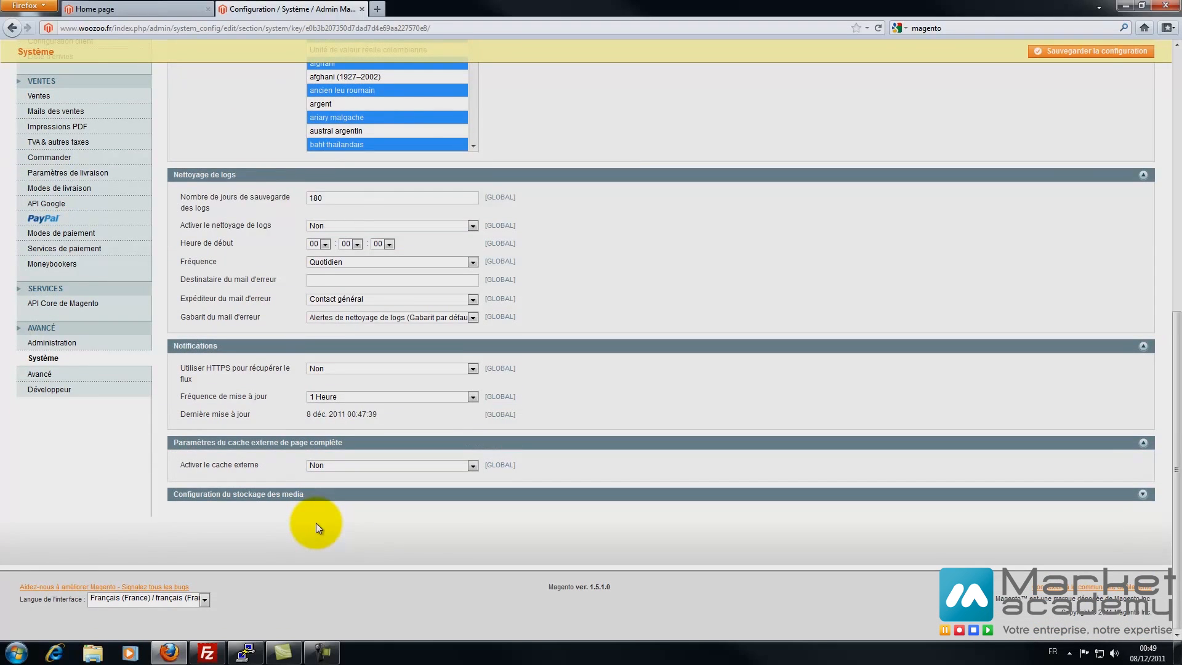
pyautogui.click(317, 524)
pyautogui.scroll(-3, 317, 523)
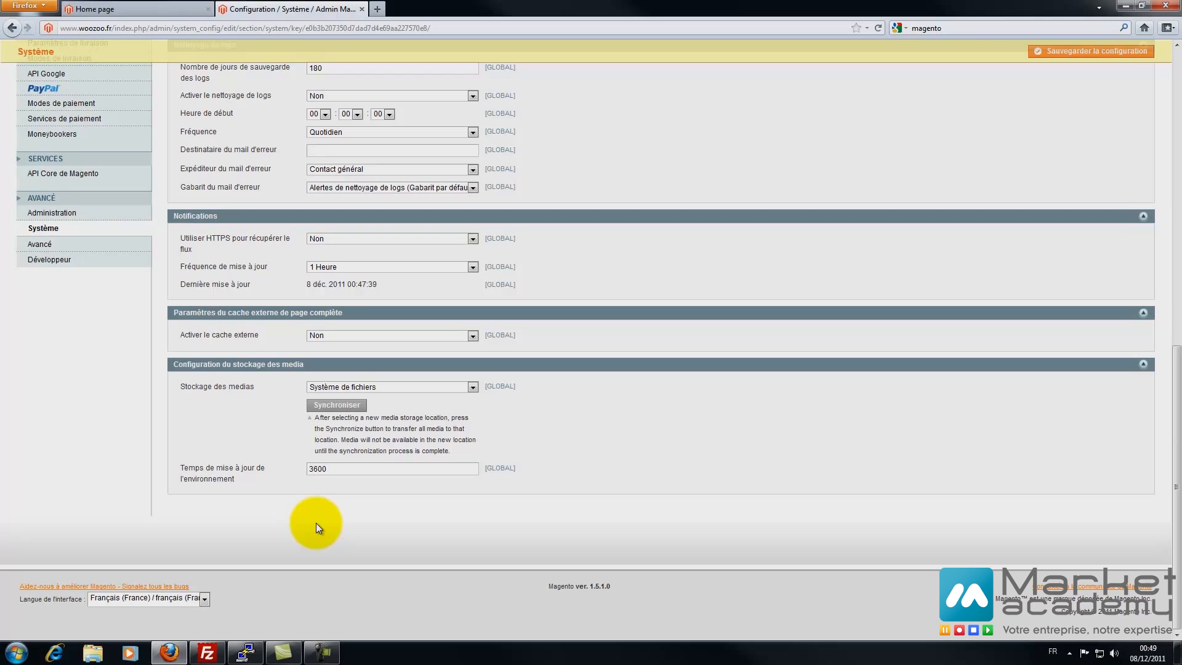
pyautogui.click(318, 528)
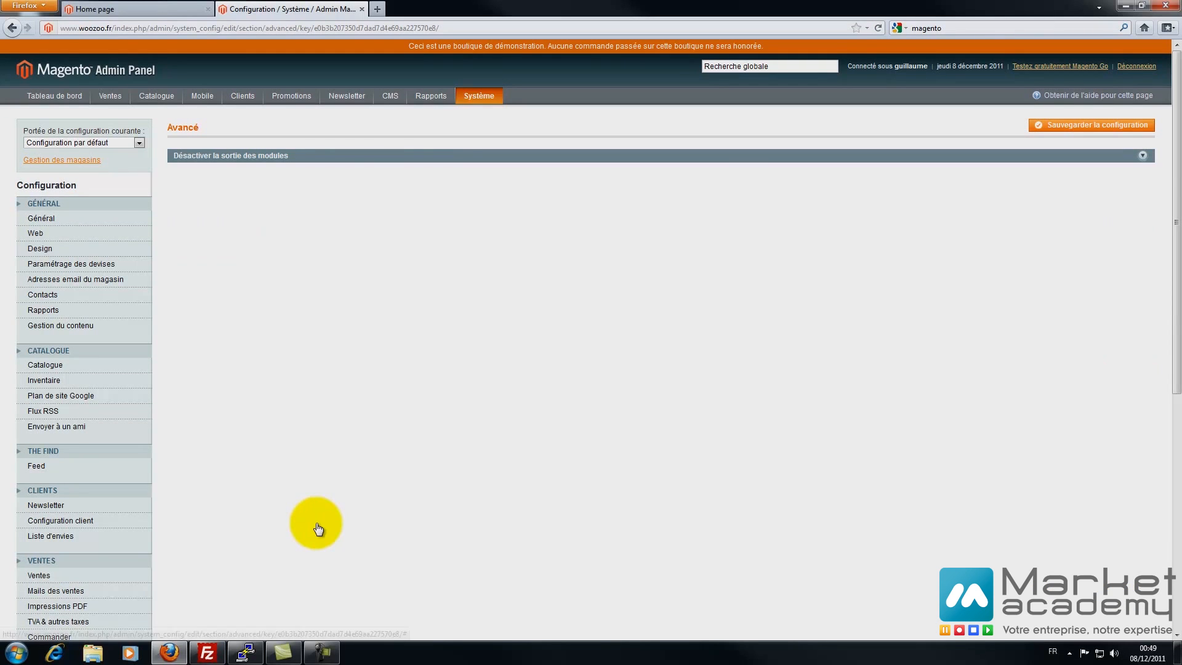
# - Check that Mage_Weee, Mage_Widget, Mage_Wishlist and Mage_Tax output all stay Activer
pyautogui.scroll(-8, 318, 526)
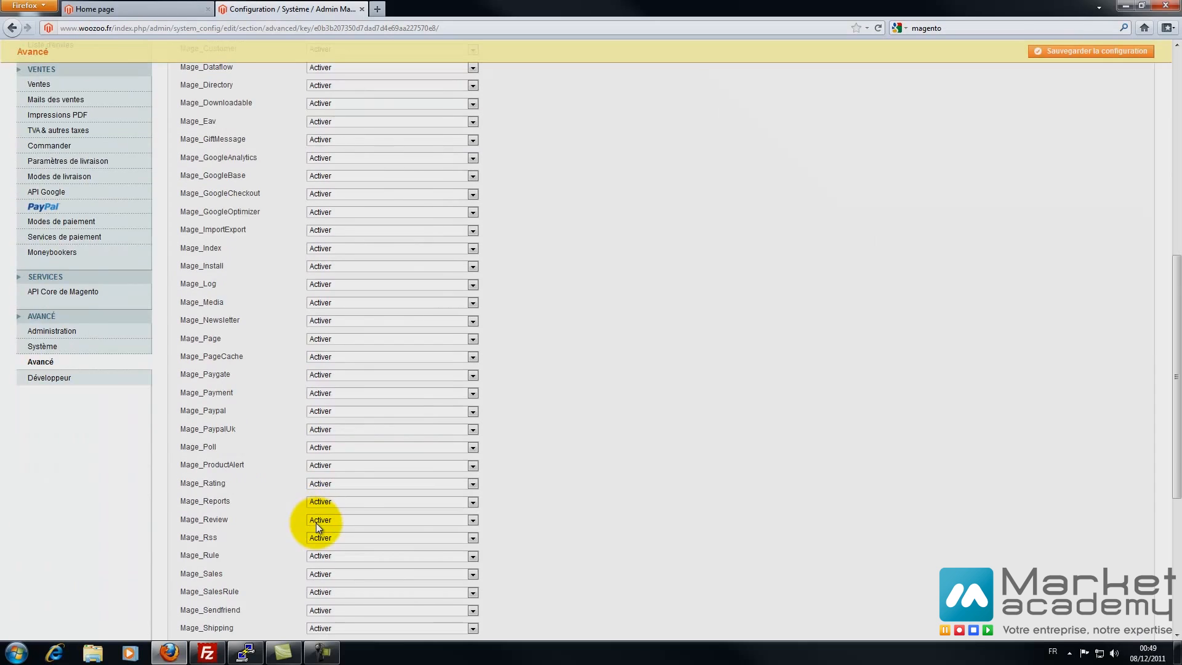
pyautogui.scroll(-4, 318, 527)
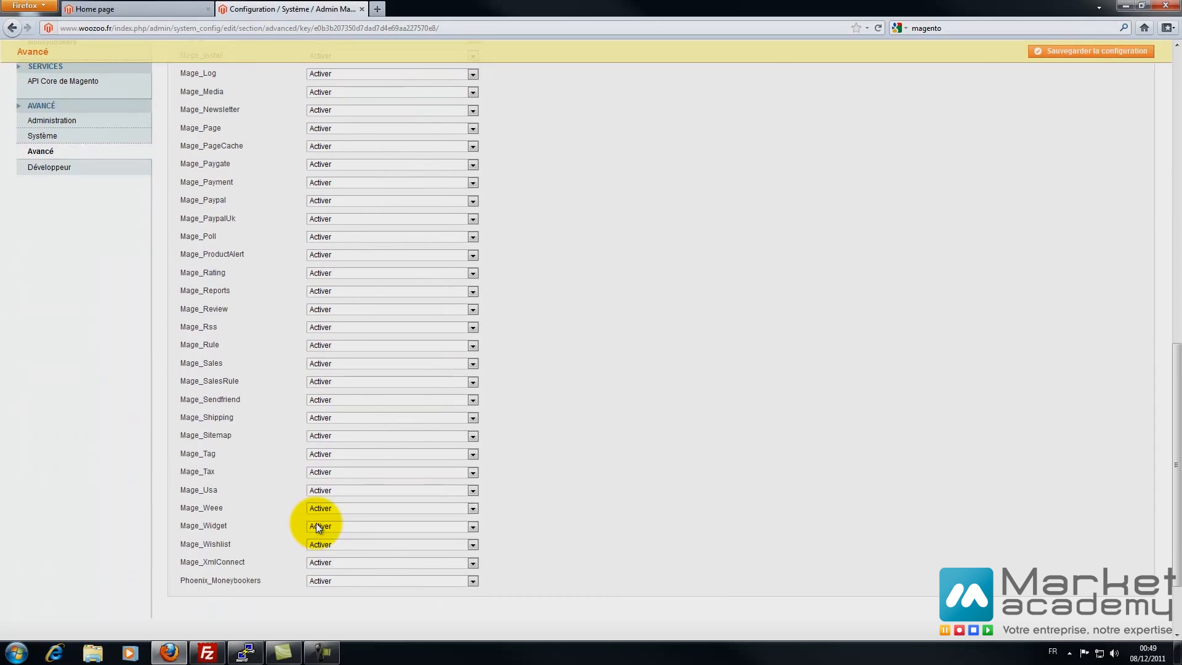
pyautogui.click(318, 508)
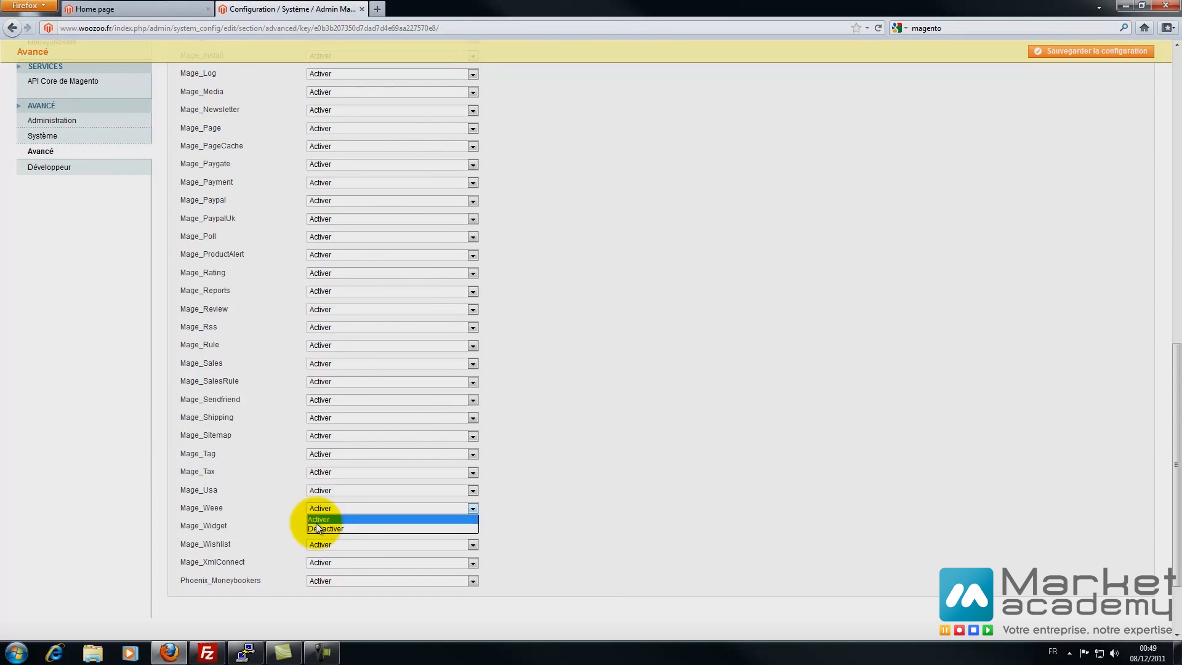
pyautogui.click(316, 522)
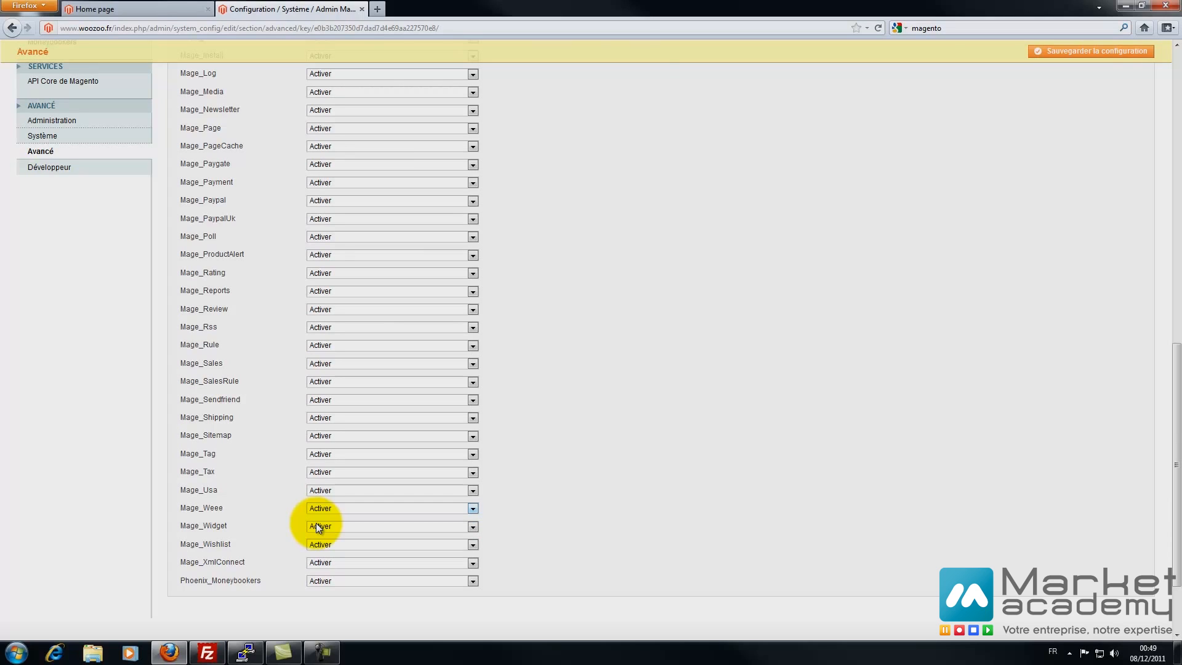
pyautogui.click(319, 526)
pyautogui.click(318, 527)
pyautogui.press('Tab')
pyautogui.hotkey('alt', 'Down')
pyautogui.press('Return')
pyautogui.hotkey('shift', 'Tab')
pyautogui.hotkey('shift', 'Tab')
pyautogui.hotkey('shift', 'Tab')
pyautogui.hotkey('shift', 'Tab')
pyautogui.hotkey('alt', 'Down')
pyautogui.press('Return')
# - Switch Mage_Sendfriend output to Désactiver and then back to Activer
pyautogui.hotkey('shift', 'Tab')
pyautogui.hotkey('shift', 'Tab')
pyautogui.hotkey('shift', 'Tab')
pyautogui.hotkey('shift', 'Tab')
pyautogui.hotkey('alt', 'Down')
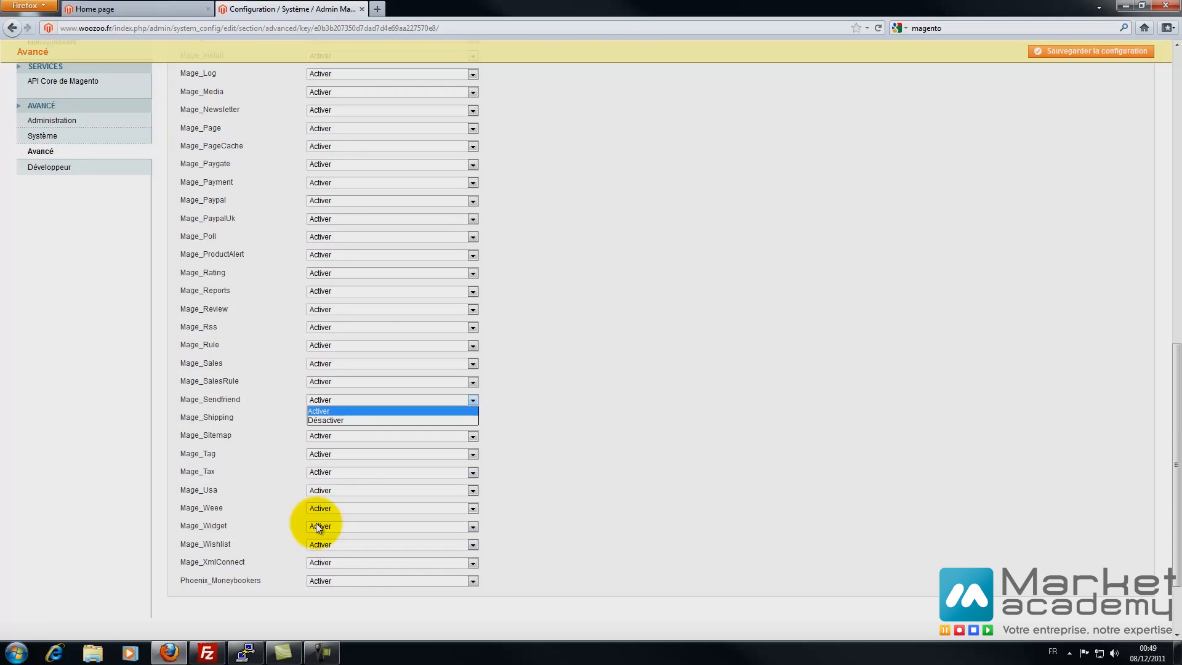
pyautogui.press('Down')
pyautogui.press('Return')
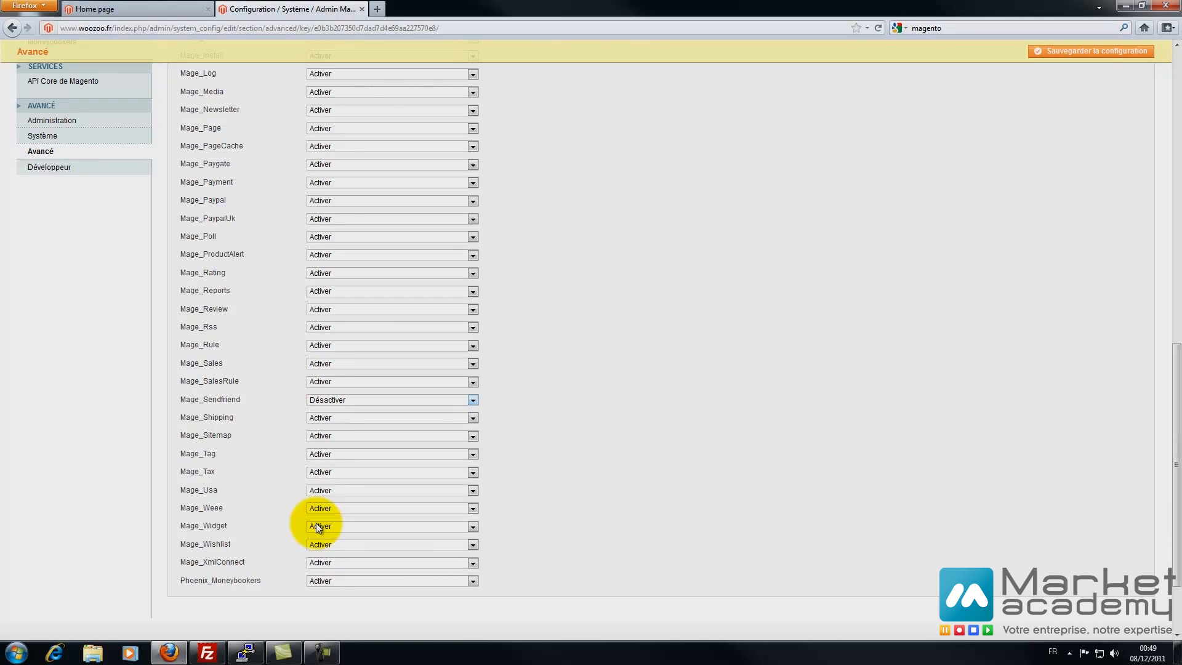
pyautogui.hotkey('alt', 'Down')
pyautogui.press('Up')
pyautogui.press('Return')
# - Check the Mage_Rss and Mage_Paypal output settings, then open the Développeur section
pyautogui.hotkey('shift', 'Tab')
pyautogui.hotkey('shift', 'Tab')
pyautogui.hotkey('shift', 'Tab')
pyautogui.hotkey('shift', 'Tab')
pyautogui.hotkey('alt', 'Down')
pyautogui.press('Escape')
pyautogui.hotkey('shift', 'Tab')
pyautogui.hotkey('shift', 'Tab')
pyautogui.hotkey('shift', 'Tab')
pyautogui.hotkey('shift', 'Tab')
pyautogui.hotkey('shift', 'Tab')
pyautogui.hotkey('shift', 'Tab')
pyautogui.hotkey('shift', 'Tab')
pyautogui.scroll(10, 318, 528)
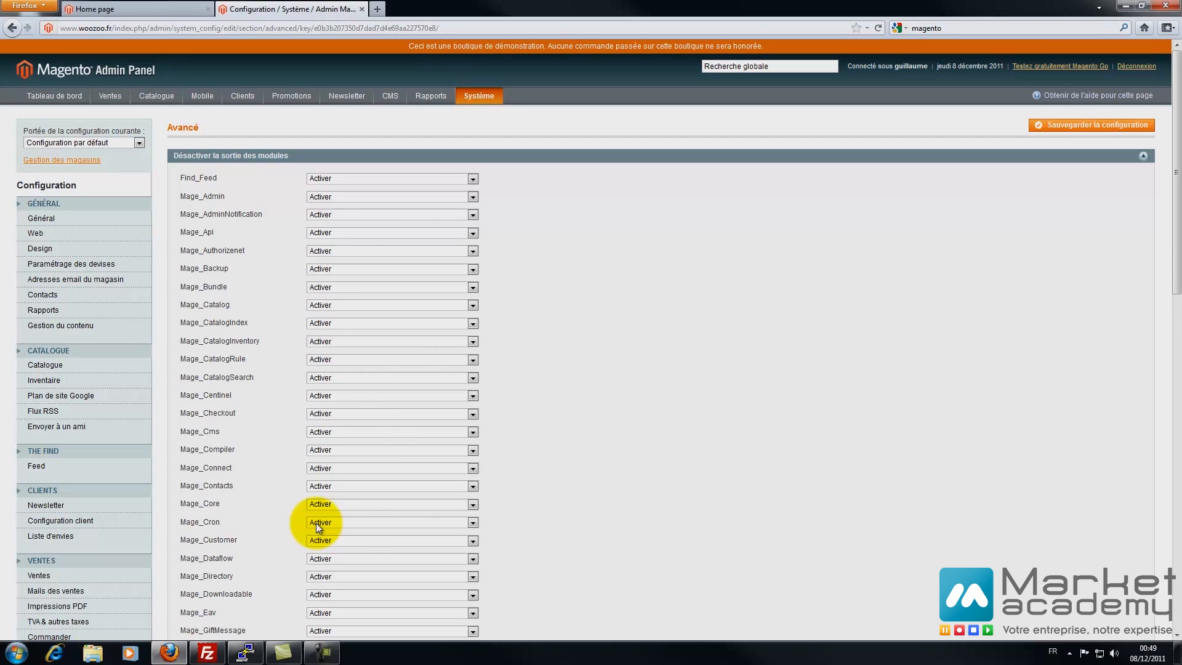
pyautogui.scroll(-15, 317, 527)
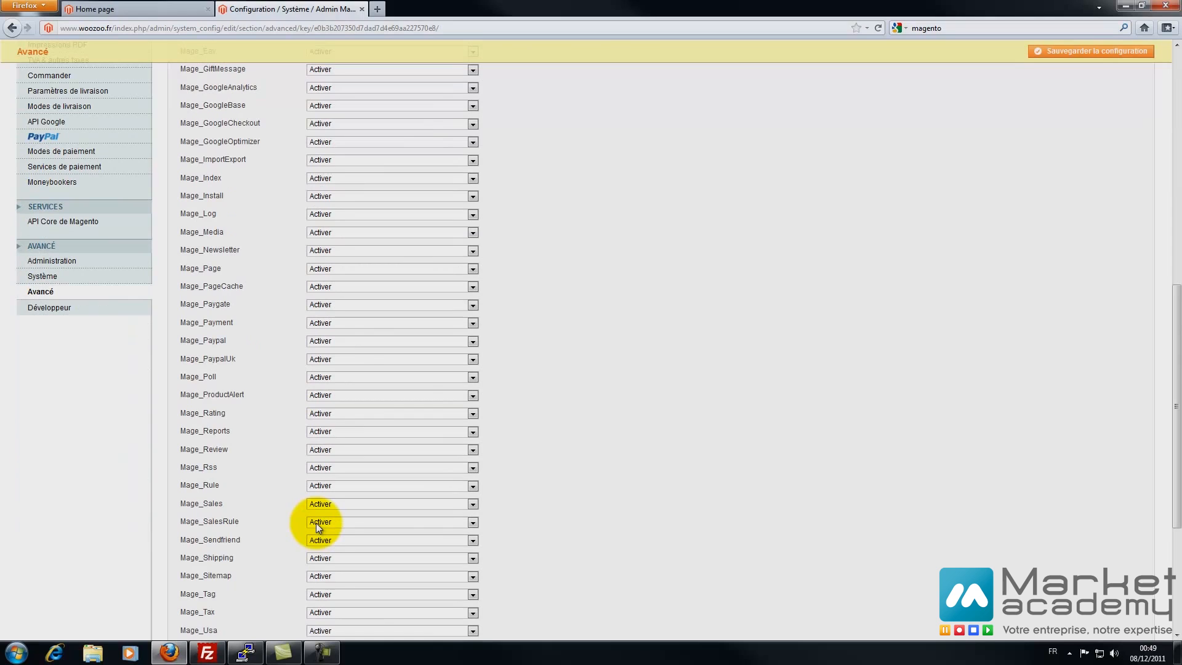
pyautogui.click(54, 307)
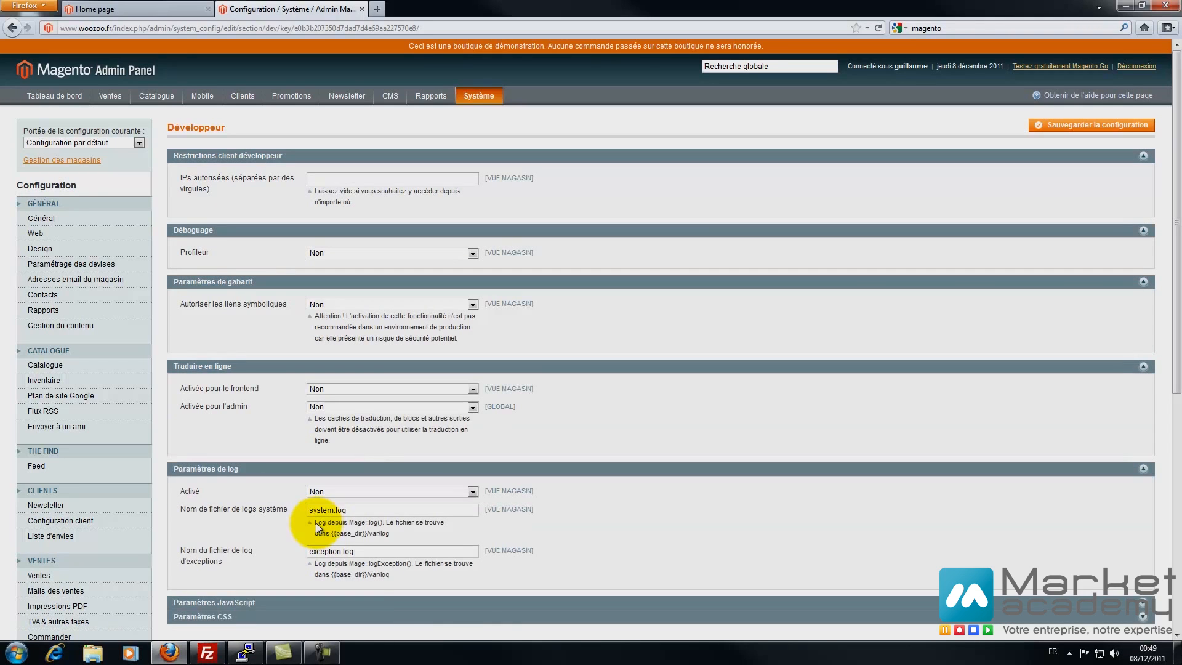
# - Look up the computer's IP address with a 'mon ip' web search and copy it
pyautogui.hotkey('ctrl', 't')
pyautogui.hotkey('ctrl', 'k')
pyautogui.write('mon ip')
pyautogui.press('Return')
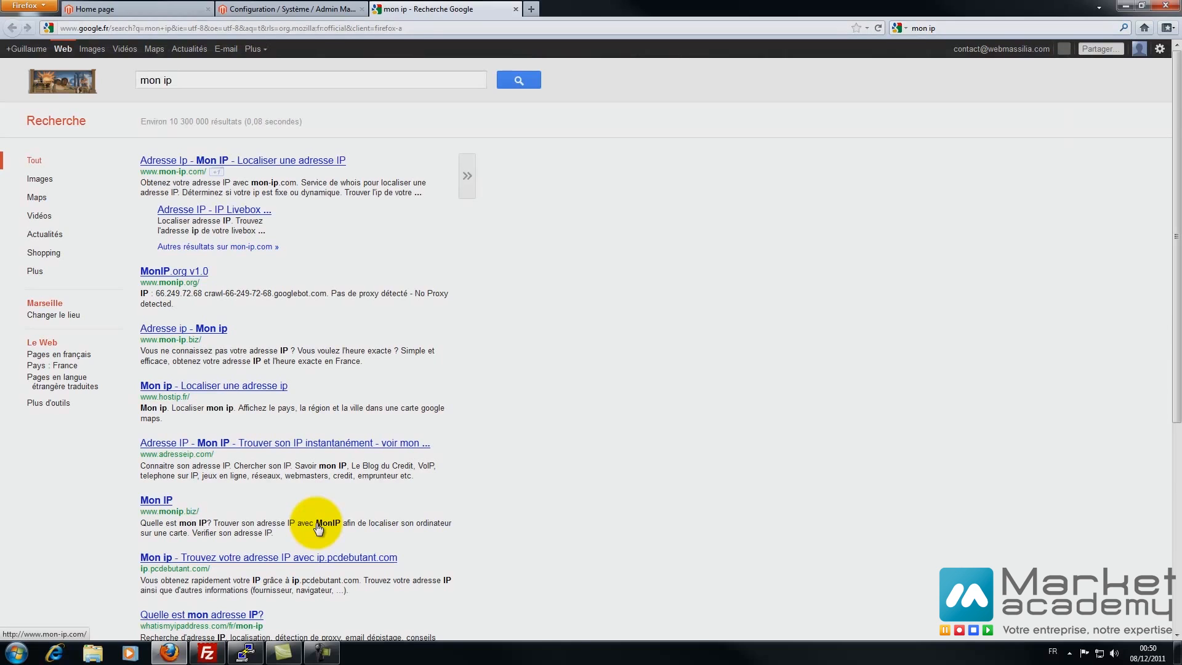
pyautogui.press('Return')
pyautogui.moveTo(666, 238); pyautogui.dragTo(543, 238)
pyautogui.rightClick(548, 240)
pyautogui.click(581, 250)
pyautogui.click(515, 9)
# - Paste the IP into IPs autorisées and save the developer configuration
pyautogui.click(393, 179)
pyautogui.hotkey('ctrl', 'v')
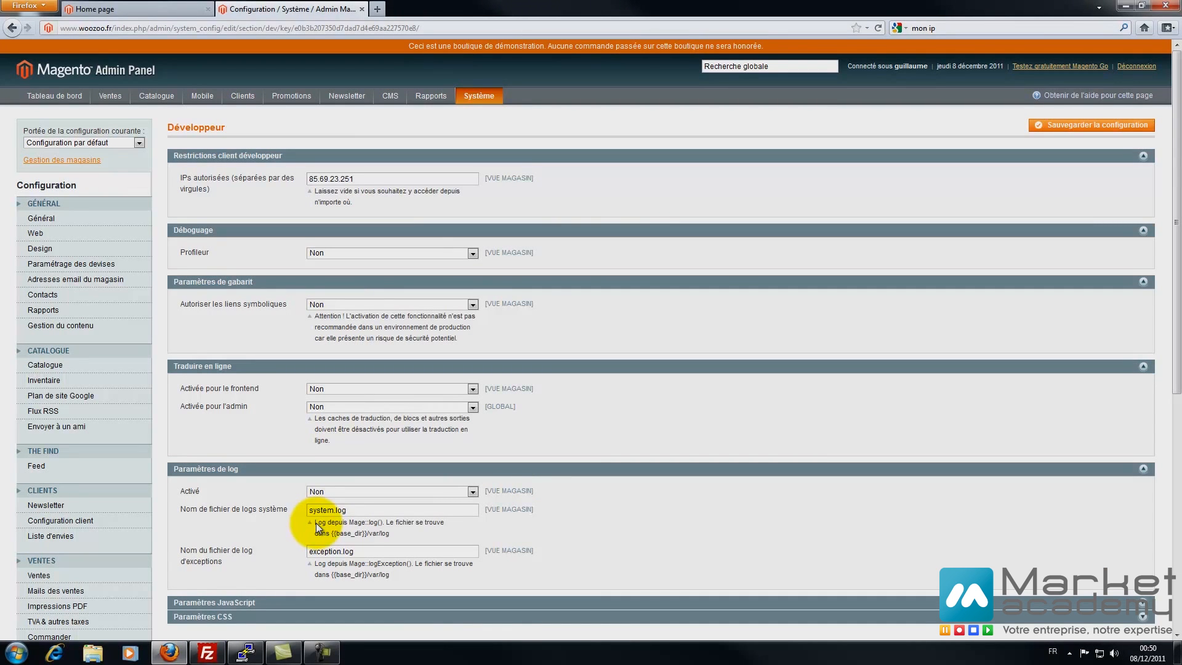
pyautogui.click(1091, 125)
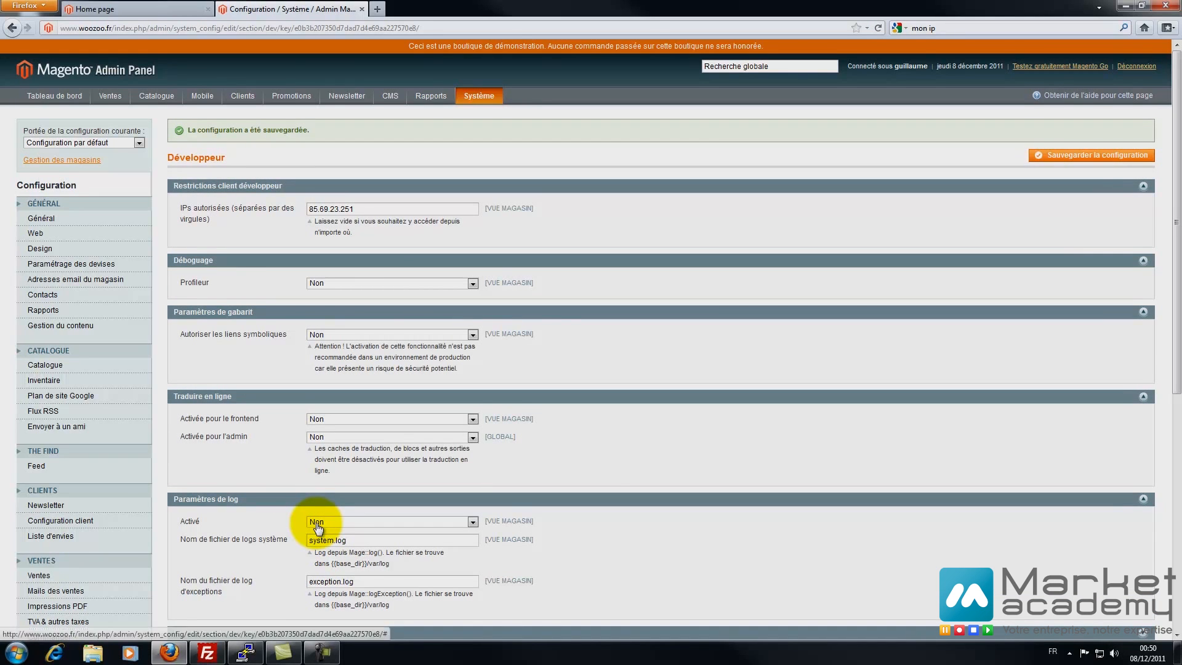
pyautogui.scroll(-5, 316, 526)
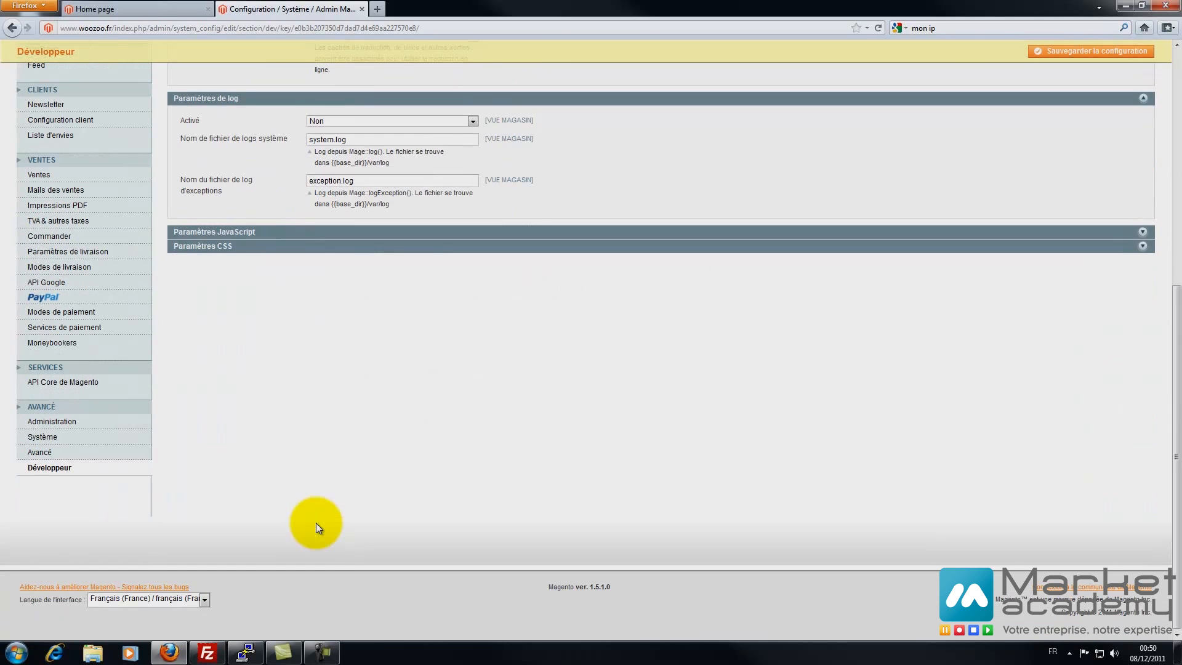
pyautogui.scroll(5, 318, 528)
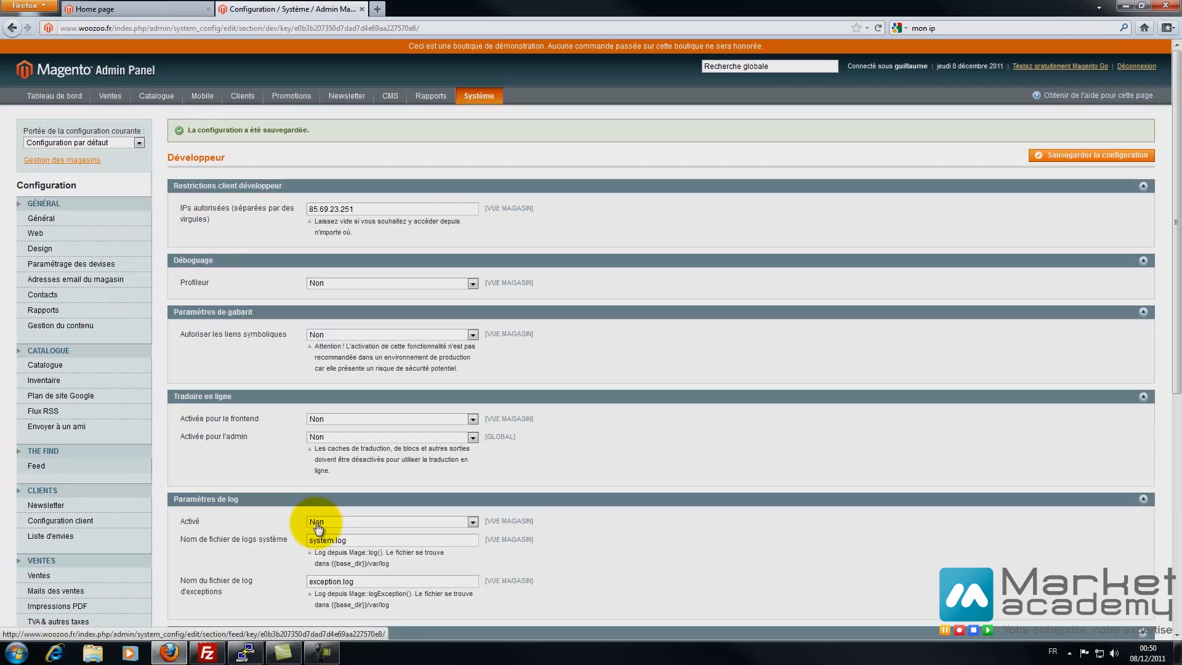
# - Set frontend inline translation to Oui by default and for the Boutique FR scope, then save
pyautogui.click(392, 419)
pyautogui.click(392, 429)
pyautogui.click(83, 143)
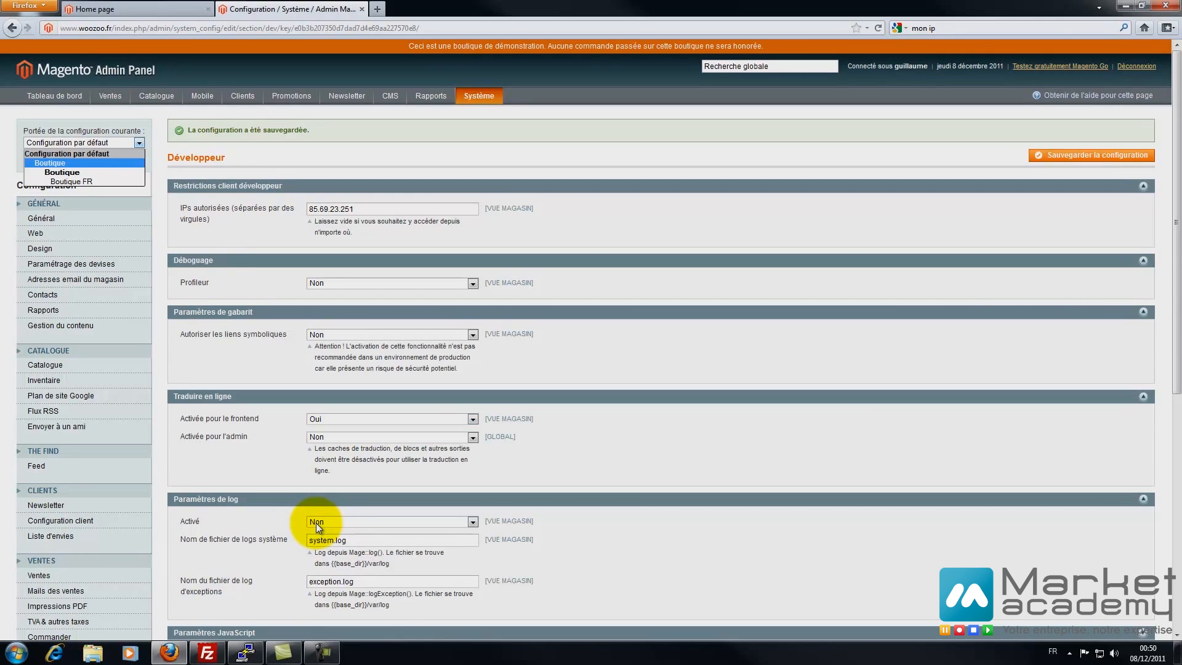
pyautogui.click(58, 182)
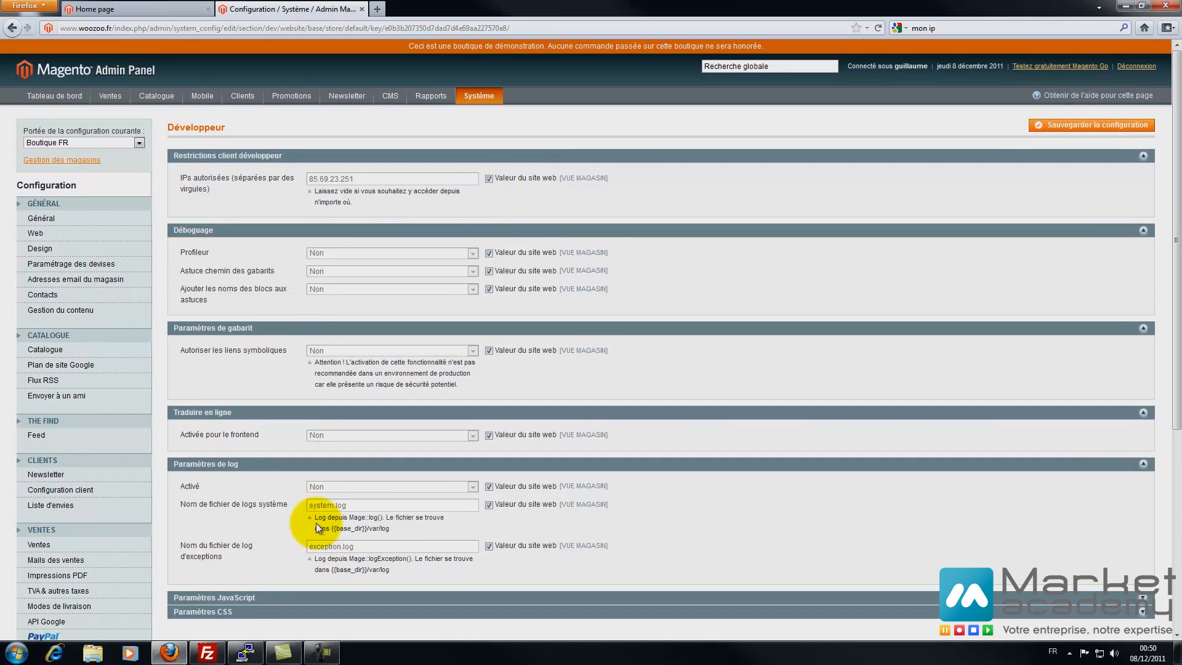
pyautogui.click(489, 435)
pyautogui.click(472, 435)
pyautogui.click(393, 447)
pyautogui.click(1091, 125)
# - Save the configuration, reload the storefront, and go to the customer login page
pyautogui.click(137, 9)
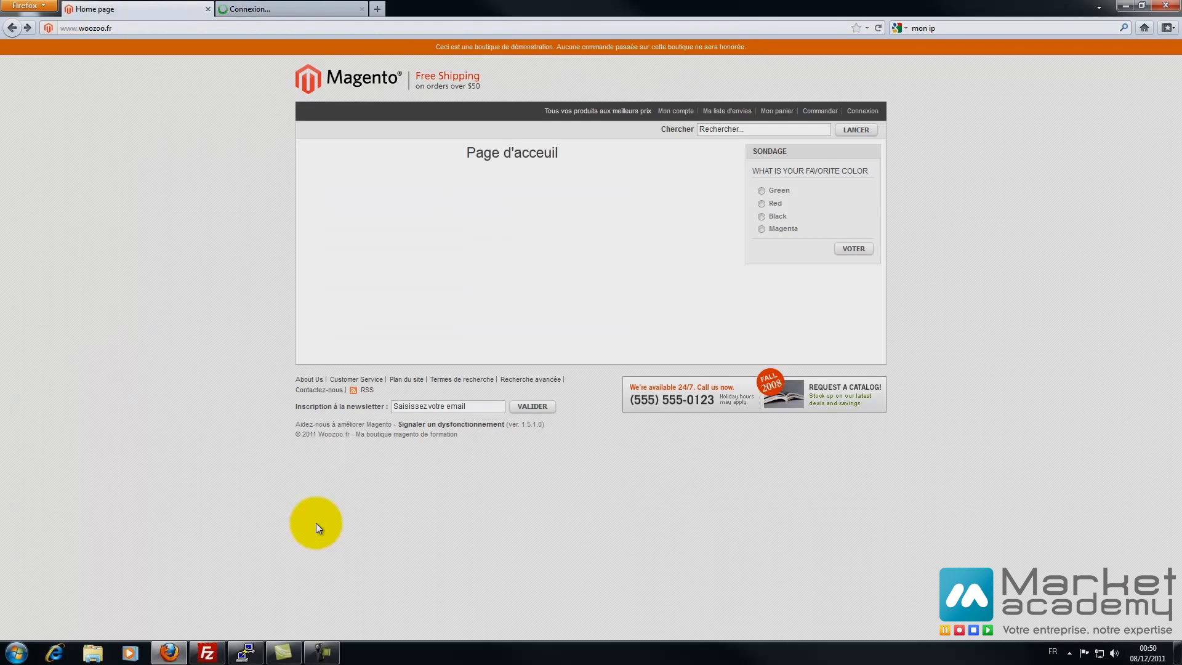
pyautogui.press('F5')
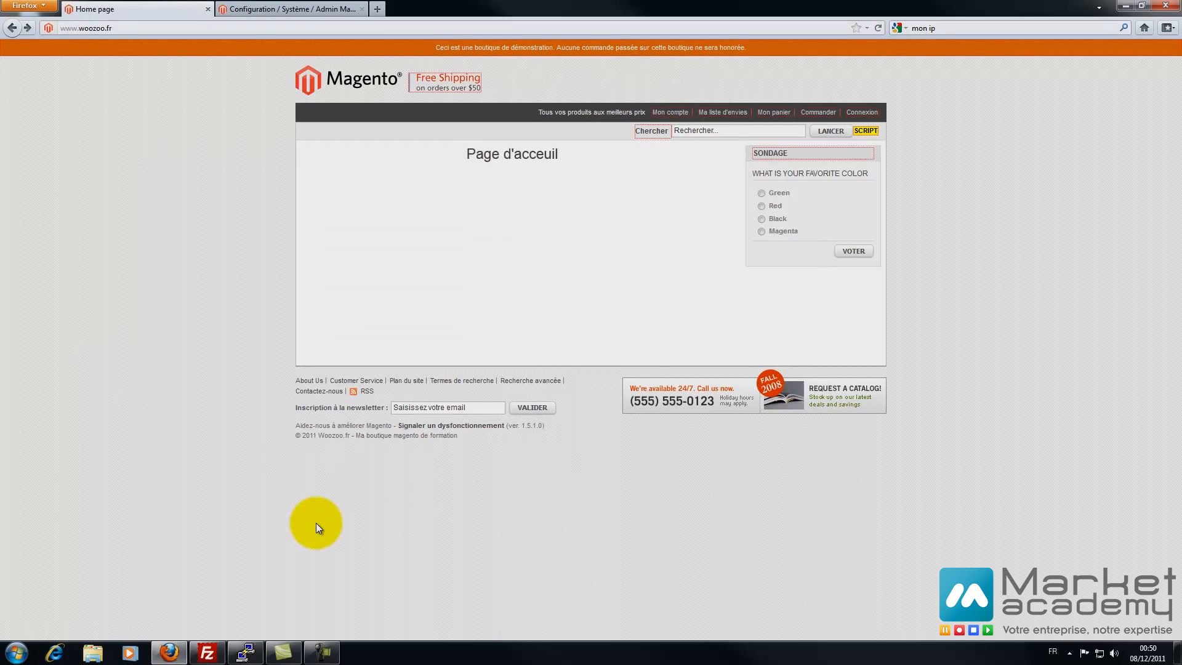
pyautogui.moveTo(770, 153)
pyautogui.moveTo(651, 131)
pyautogui.click(670, 112)
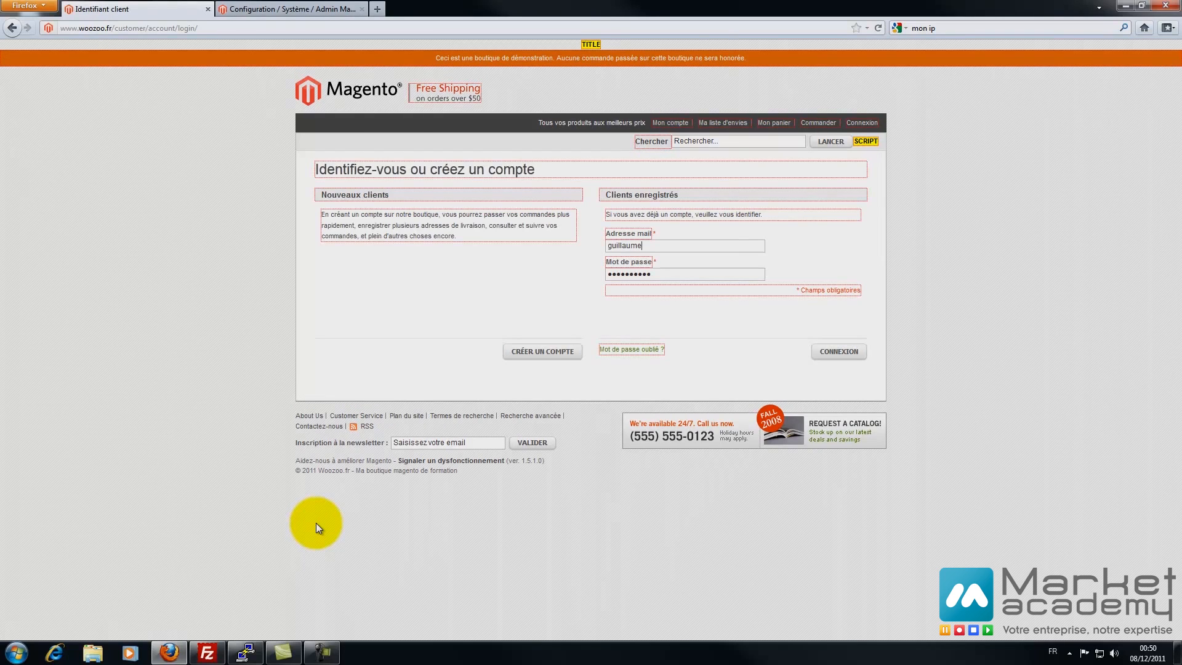
pyautogui.moveTo(425, 169)
# - Enter 'Vous êtes nouveau client ?' as the Nouveaux clients heading's custom translation
pyautogui.click(318, 198)
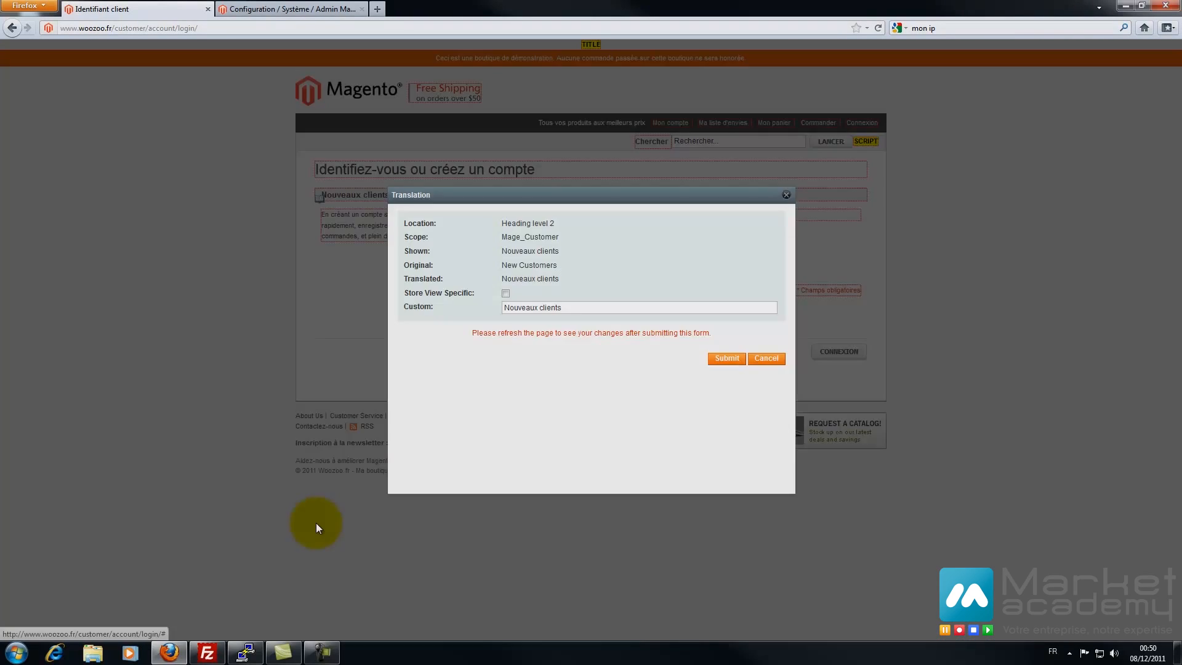
pyautogui.hotkey('ctrl', 'a')
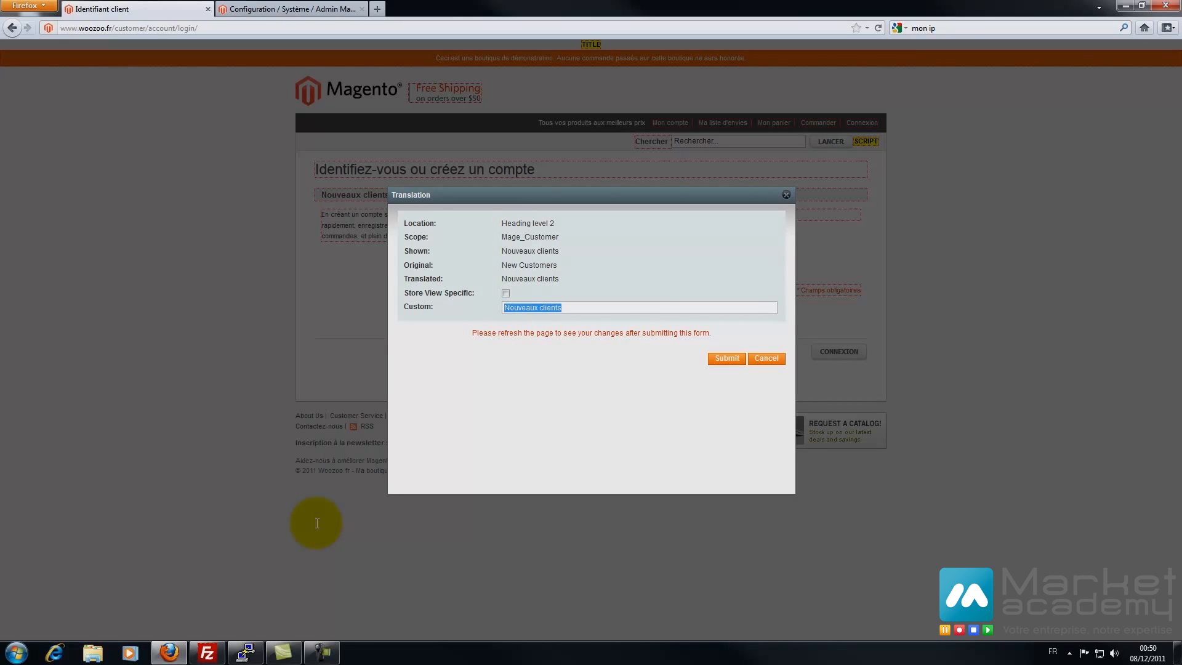
pyautogui.write('Vous êtes nouveau client ?')
pyautogui.press('Return')
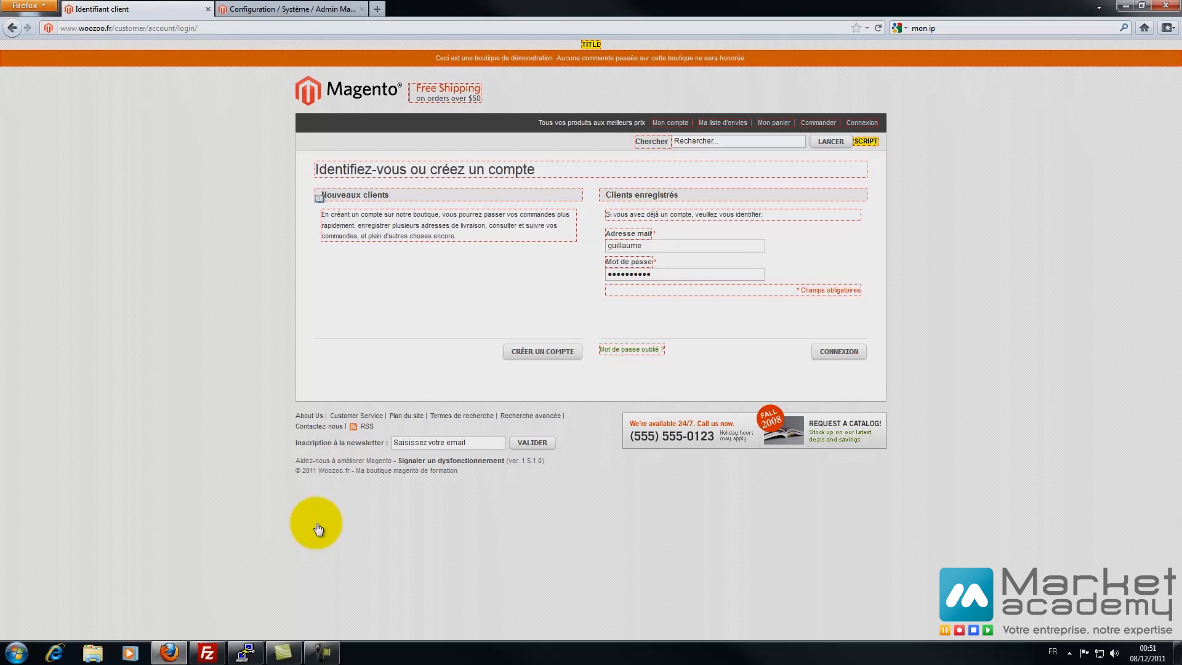
# - Submit 'Vous etes nouveau clie' as a store-view-specific heading translation and reload the page
pyautogui.click(319, 199)
pyautogui.moveTo(530, 308); pyautogui.dragTo(535, 308)
pyautogui.hotkey('ctrl', 'a')
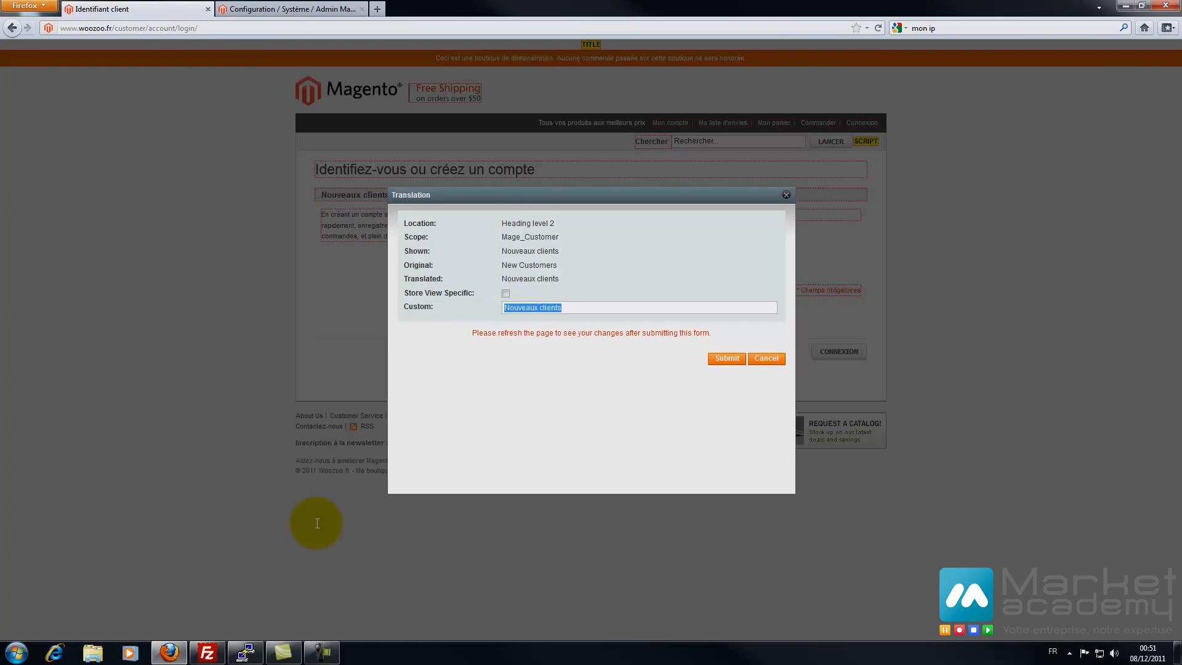
pyautogui.write('Vous etes nouveau clie')
pyautogui.click(505, 294)
pyautogui.click(726, 359)
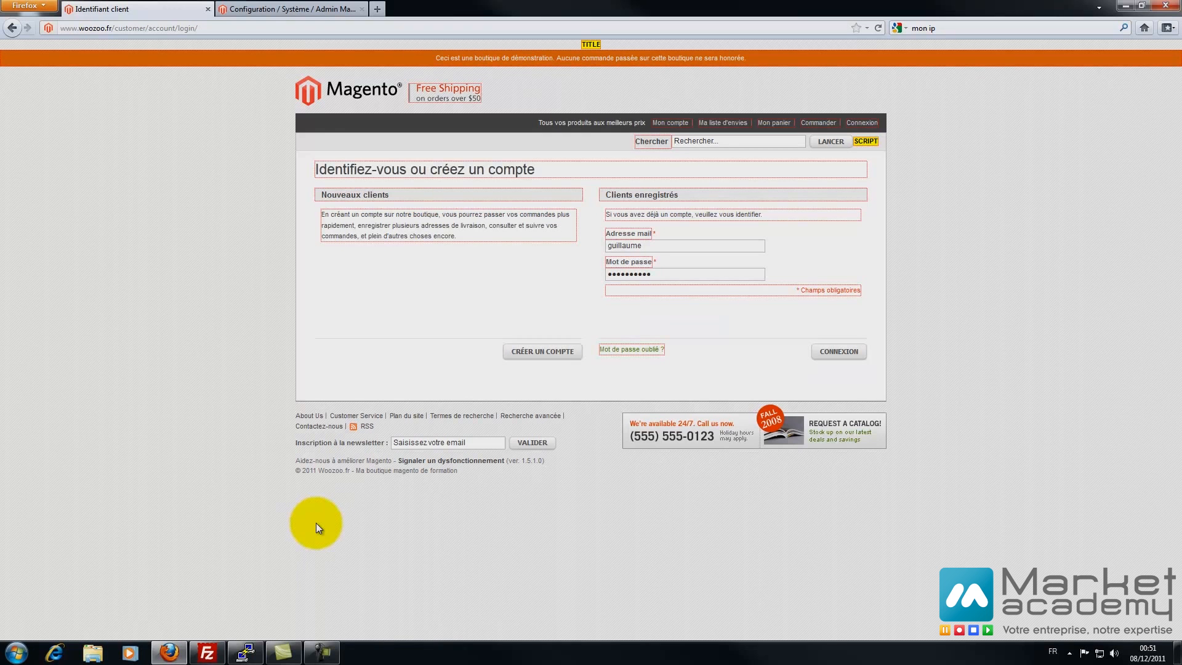
pyautogui.press('F5')
pyautogui.press('F5')
# - Remove 'En créant un' from the intro paragraph translation, submit it, and return to admin
pyautogui.click(325, 220)
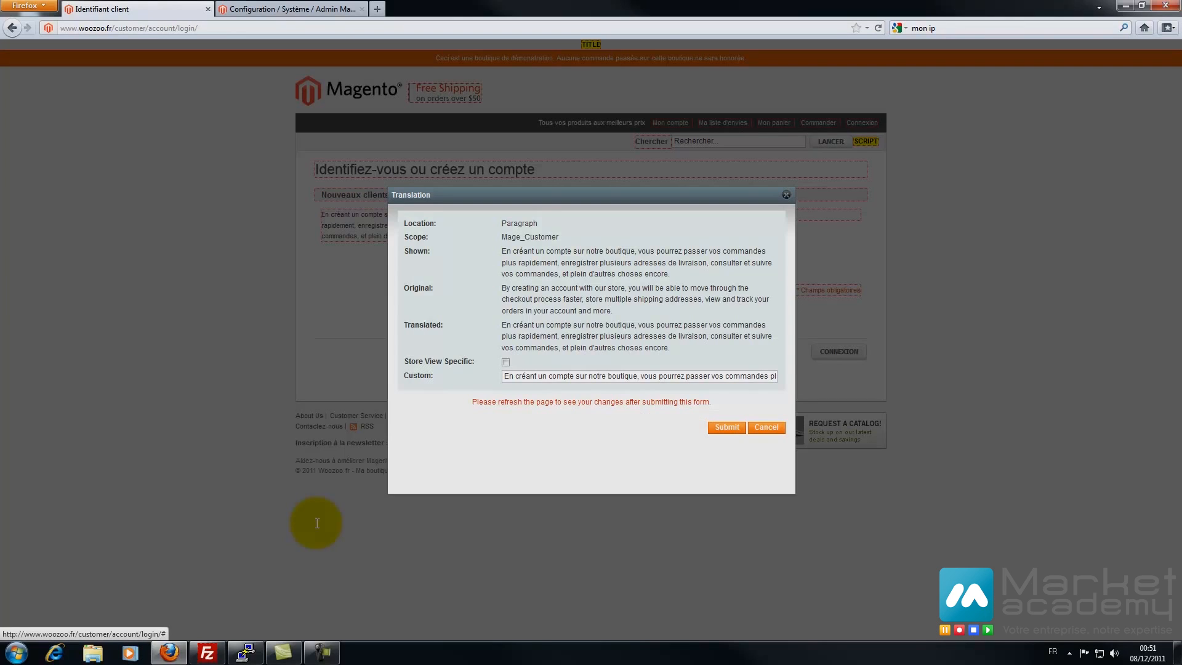
pyautogui.moveTo(504, 376); pyautogui.dragTo(547, 376)
pyautogui.press('BackSpace')
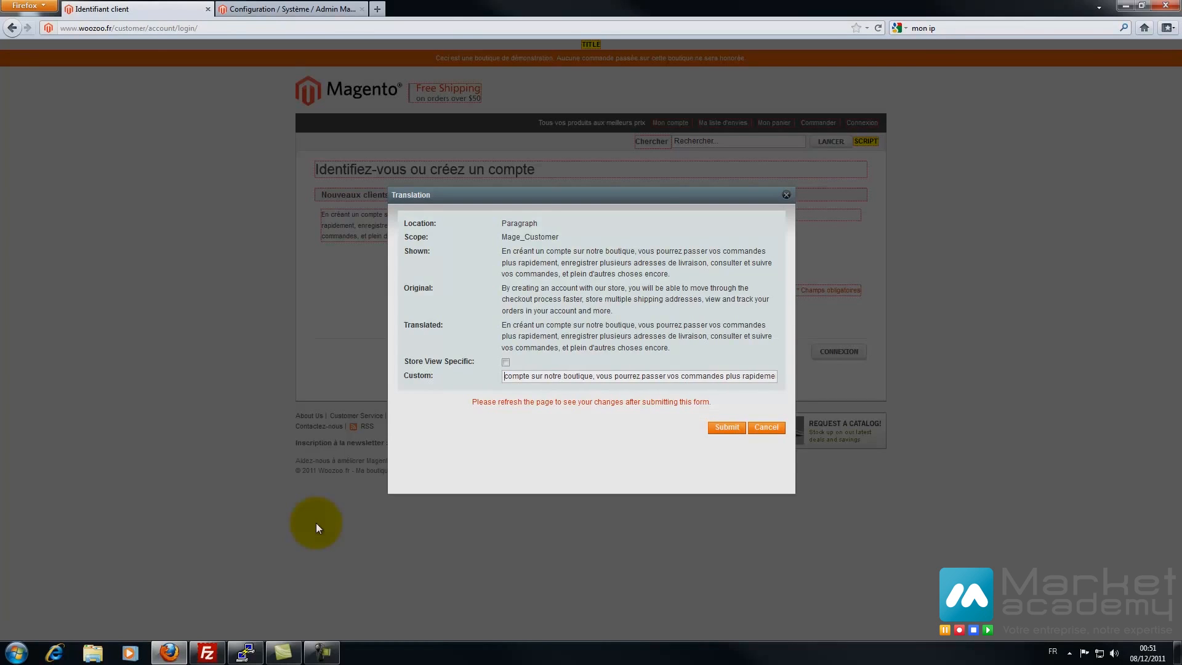
pyautogui.click(727, 428)
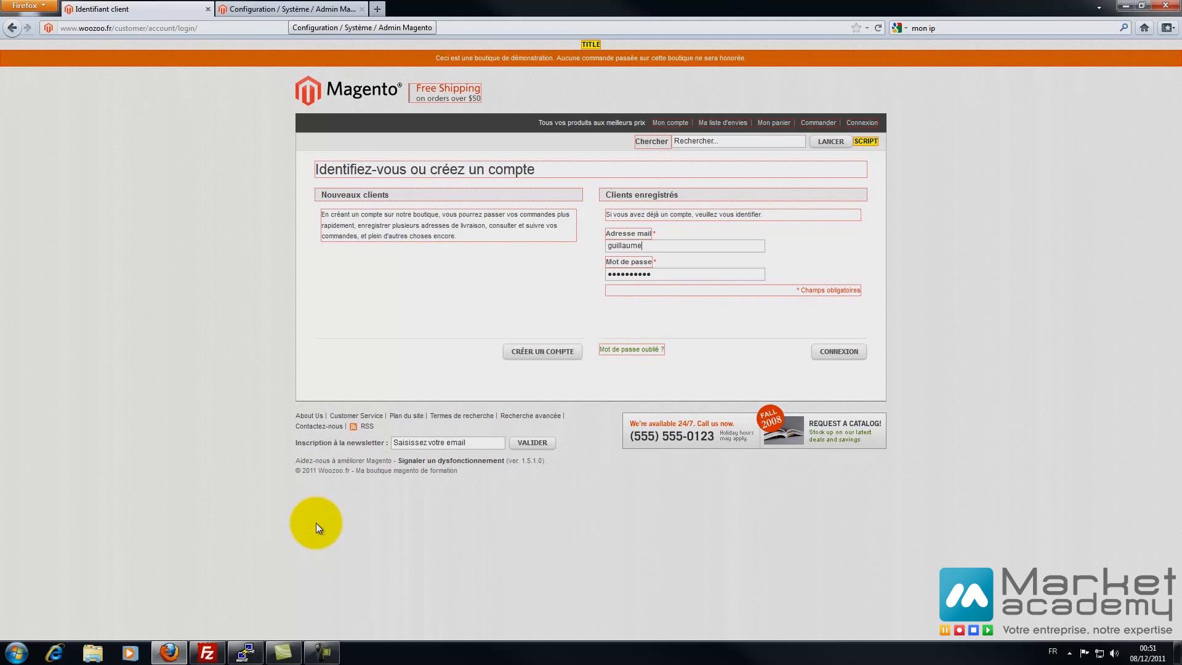
pyautogui.click(290, 9)
# - Disable all seven cache types in Gestion du cache, then return to the storefront login page
pyautogui.rightClick(354, 115)
pyautogui.click(434, 125)
pyautogui.click(443, 9)
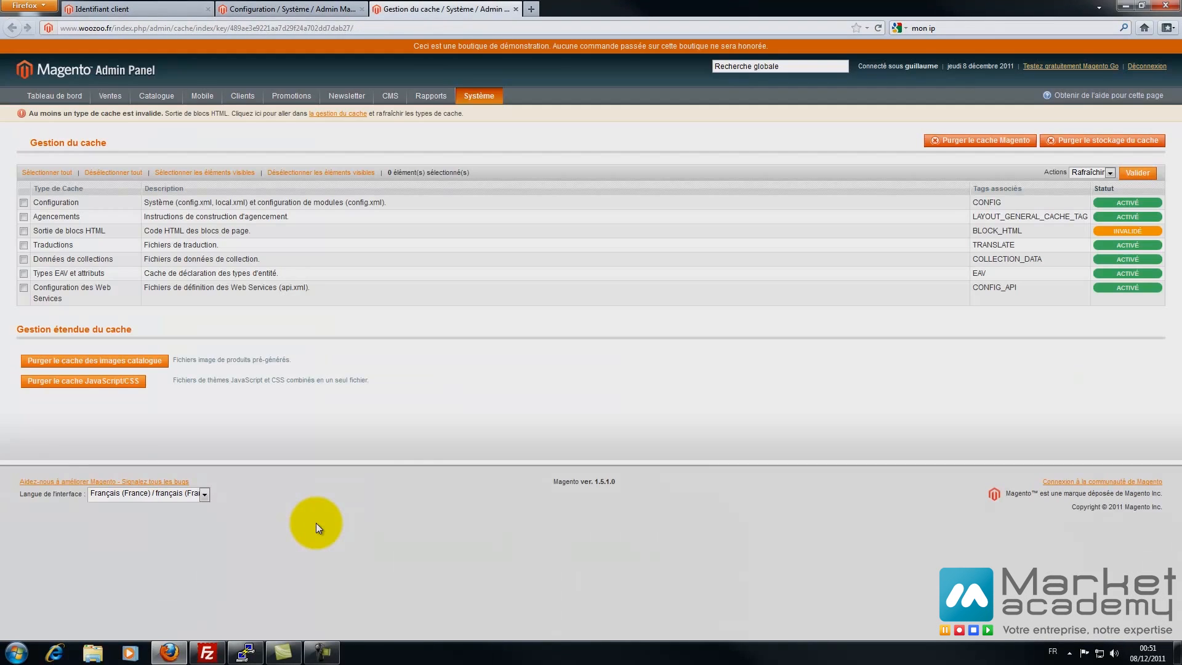
pyautogui.click(46, 173)
pyautogui.click(1090, 172)
pyautogui.click(1089, 191)
pyautogui.click(1138, 172)
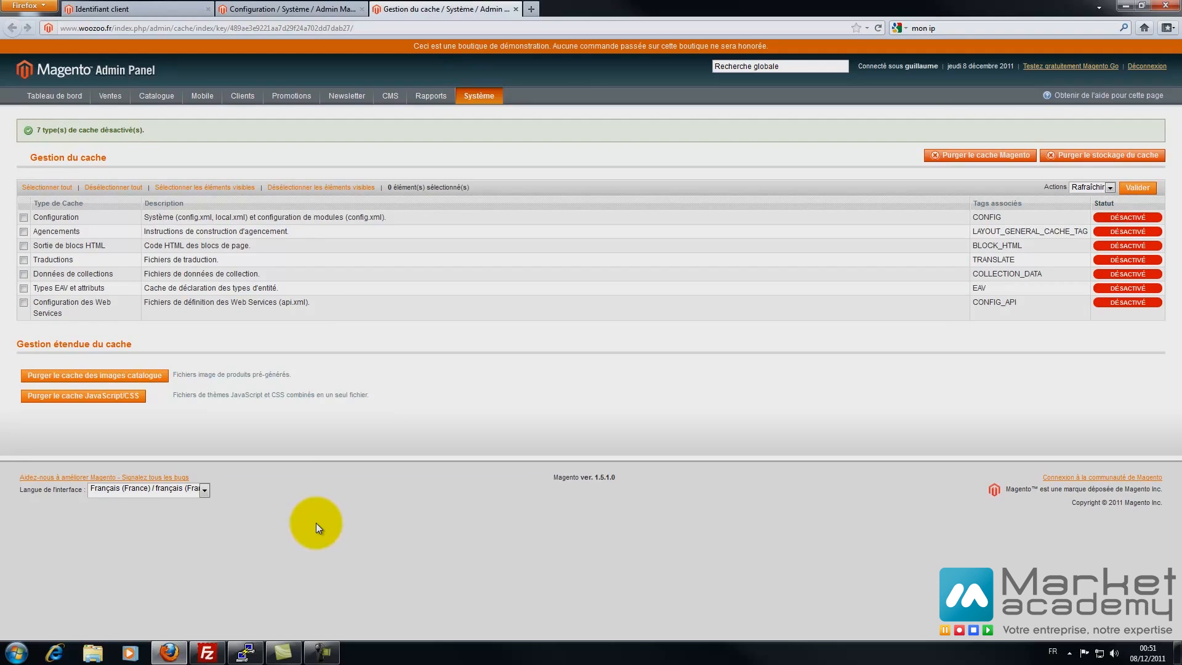
pyautogui.hotkey('ctrl', 'Tab')
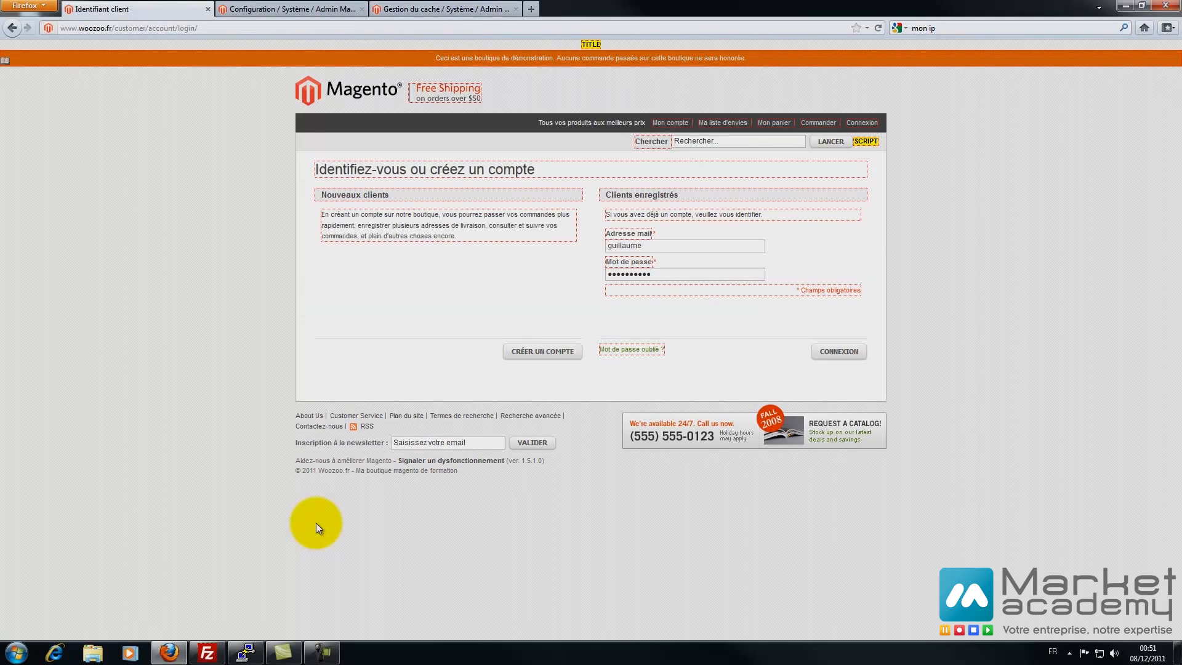
# - Correct the login page's new-customer heading translation to 'Vous êtes nouveau client ?'
pyautogui.press('F5')
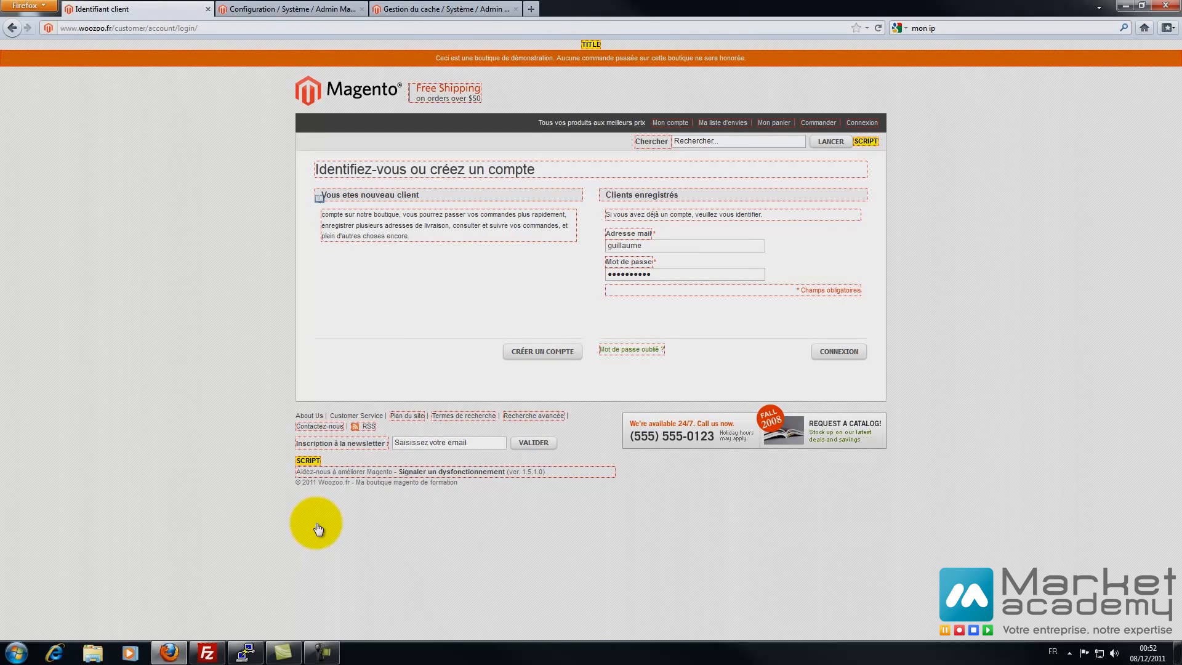
pyautogui.click(317, 527)
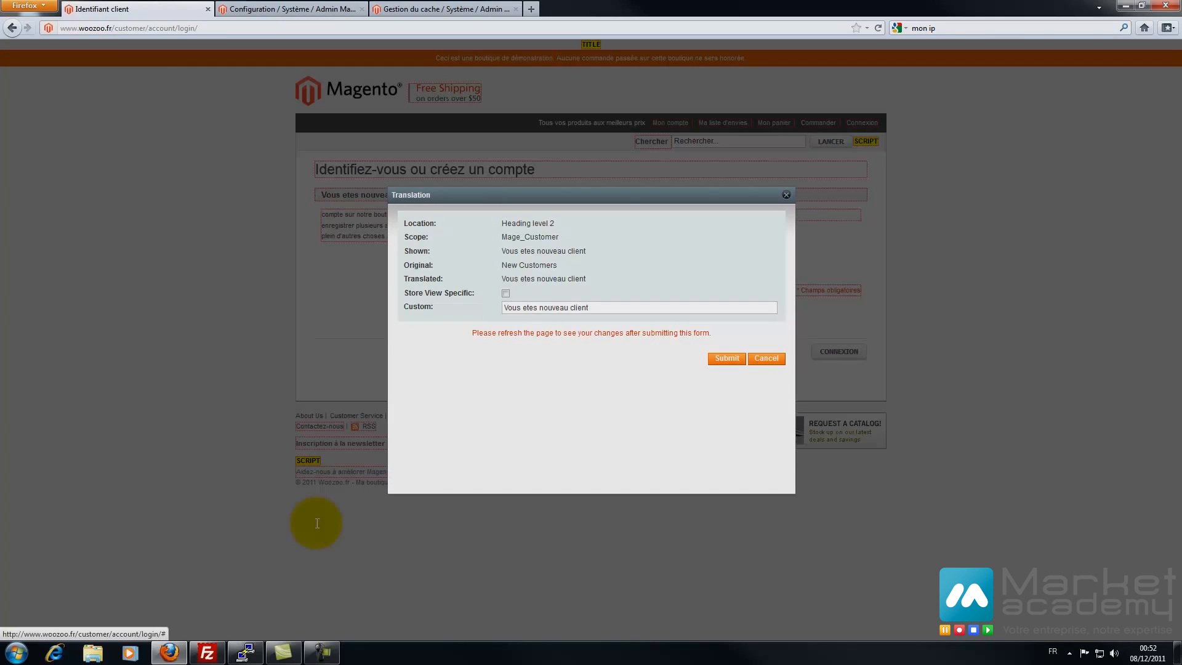
pyautogui.press('BackSpace')
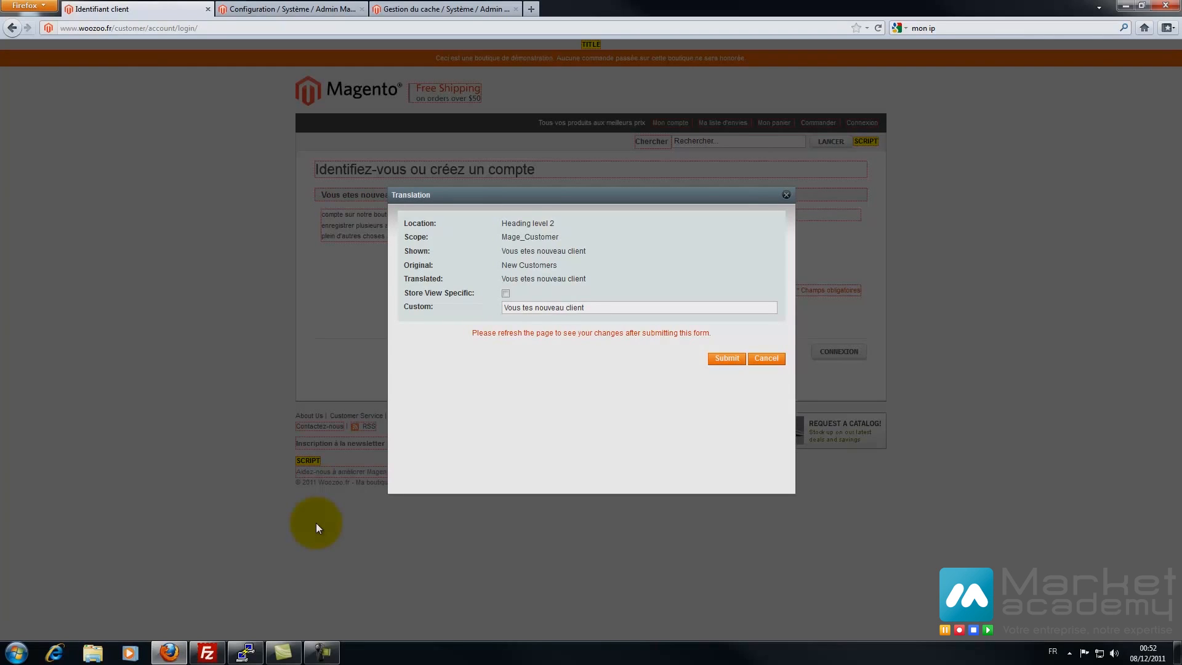
pyautogui.write('ê')
pyautogui.write('?')
pyautogui.press('Return')
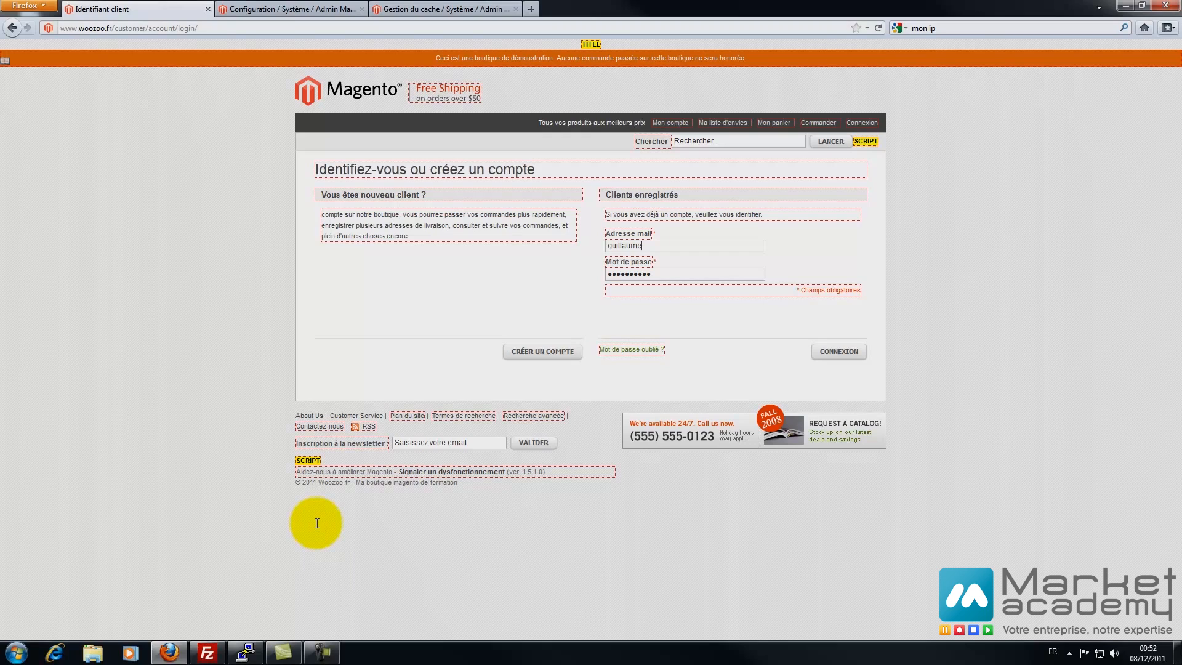
pyautogui.moveTo(200, 28); pyautogui.dragTo(132, 28)
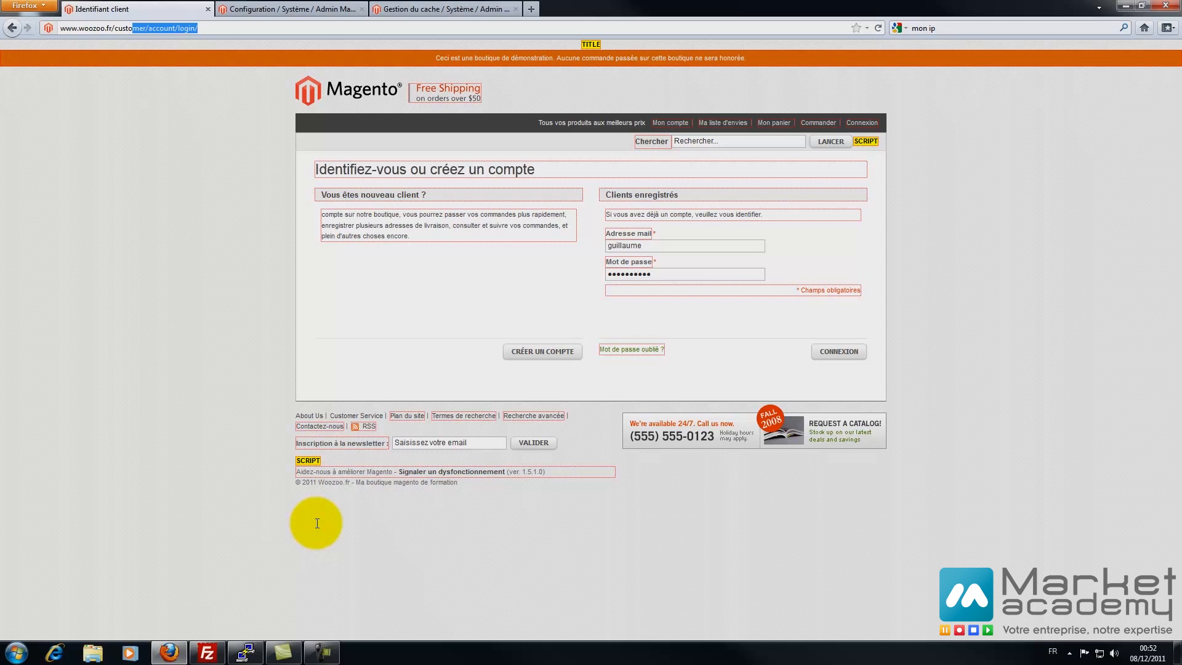
pyautogui.hotkey('ctrl', 'shift', 'Tab')
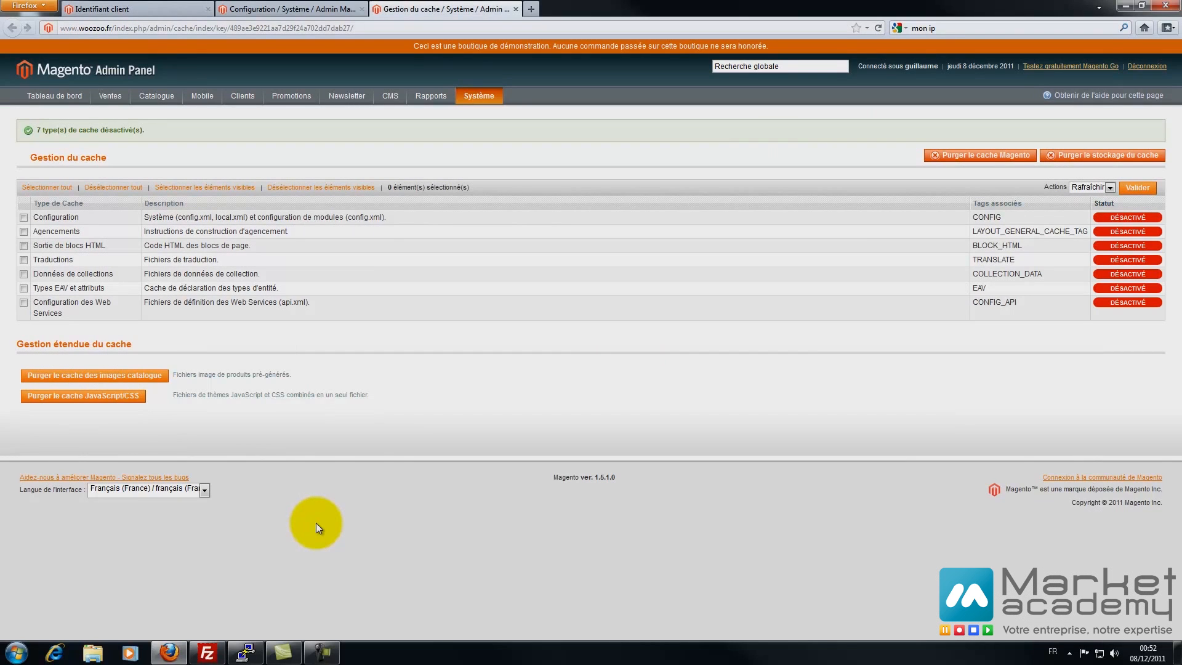
# - Select all seven cache types and apply the Désactiver action to them
pyautogui.click(47, 187)
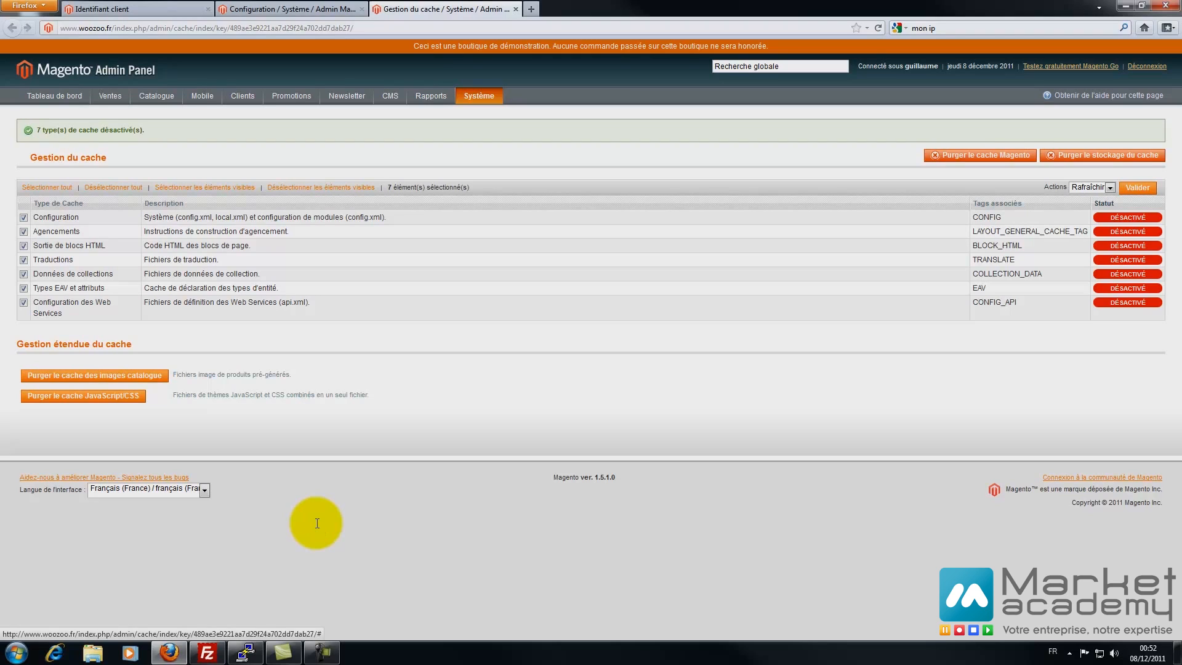
pyautogui.click(1089, 187)
pyautogui.click(1087, 215)
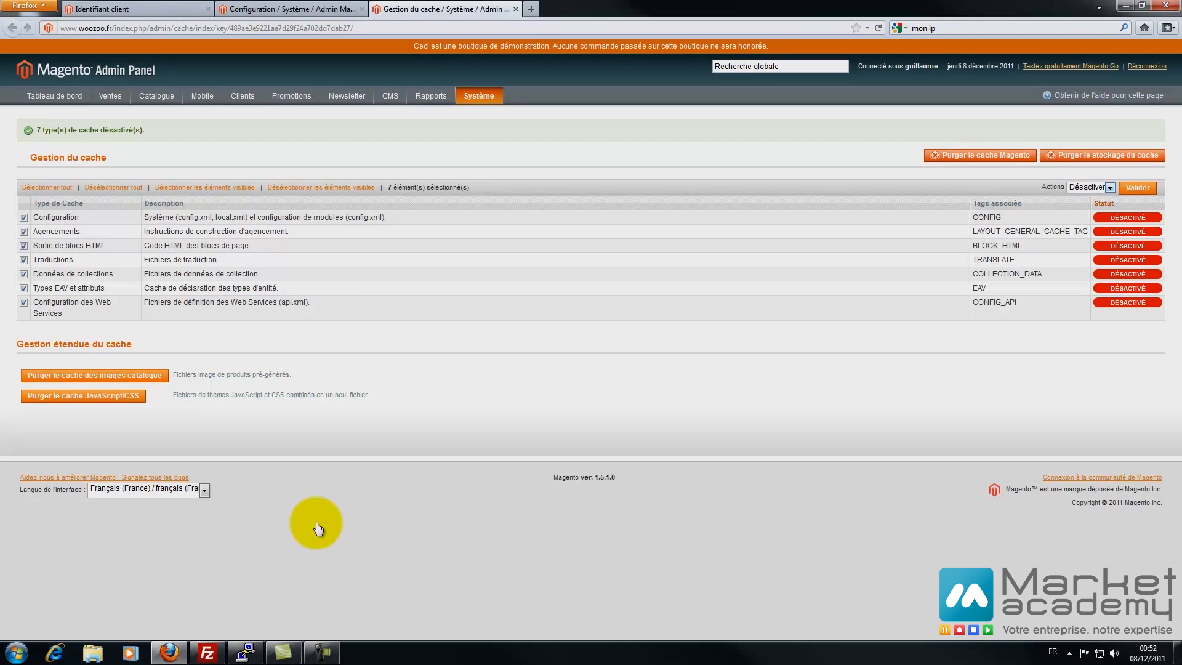
pyautogui.click(1137, 187)
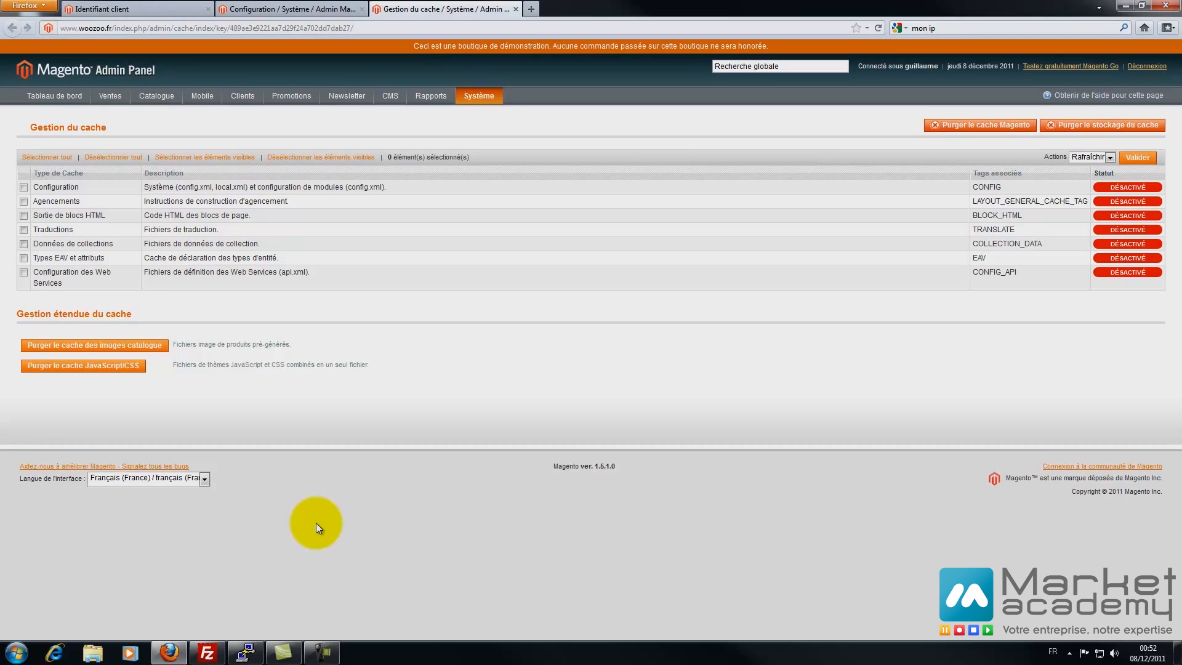
pyautogui.hotkey('ctrl', 'pageup')
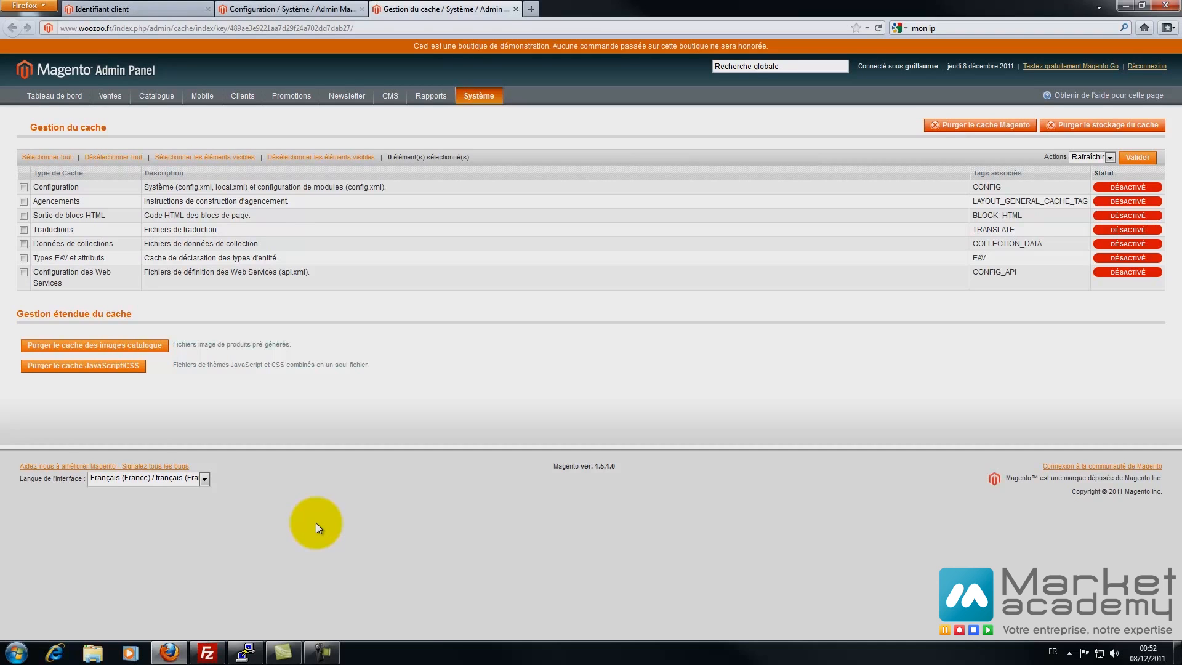
# - Reload the developer configuration page and close the cache management tab
pyautogui.hotkey('ctrl', 'pagedown')
pyautogui.hotkey('ctrl', 'pageup')
pyautogui.press('F5')
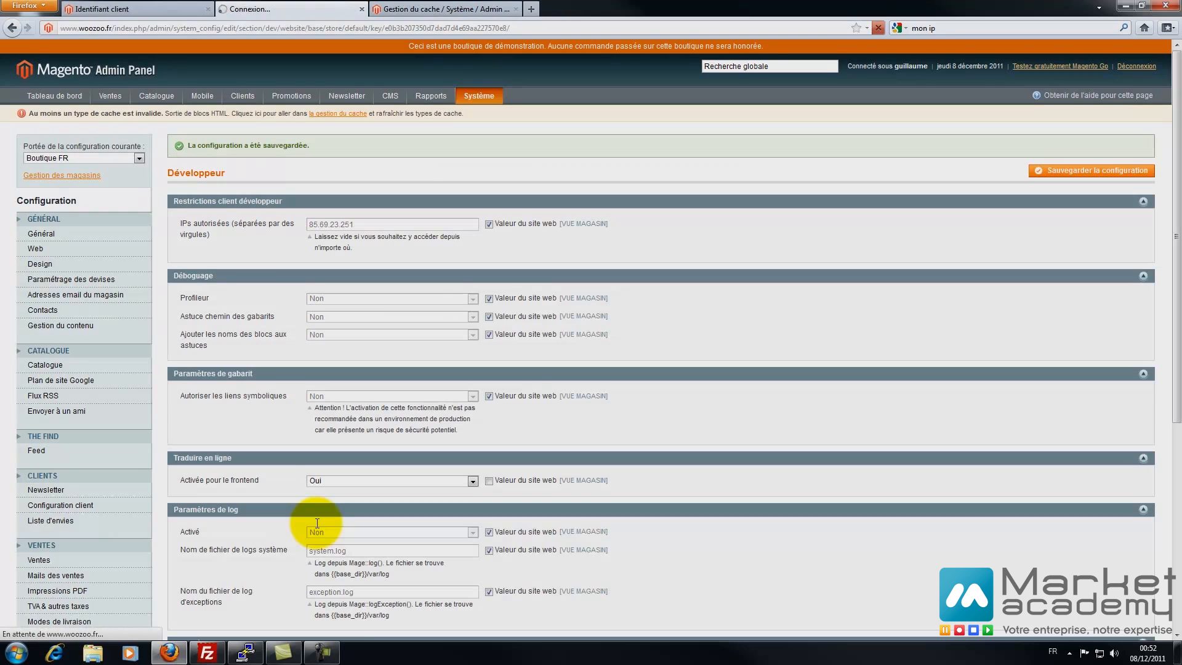
pyautogui.hotkey('ctrl', 'pagedown')
pyautogui.hotkey('ctrl', 'w')
pyautogui.hotkey('ctrl', 'pageup')
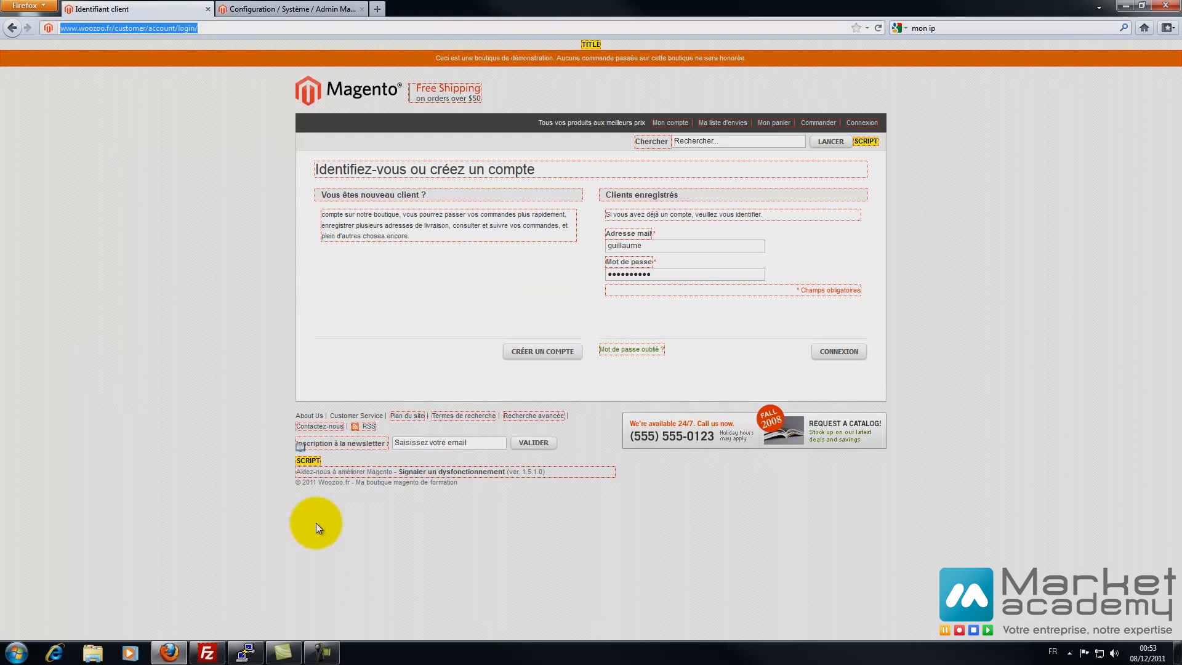
pyautogui.hotkey('ctrl', 'pagedown')
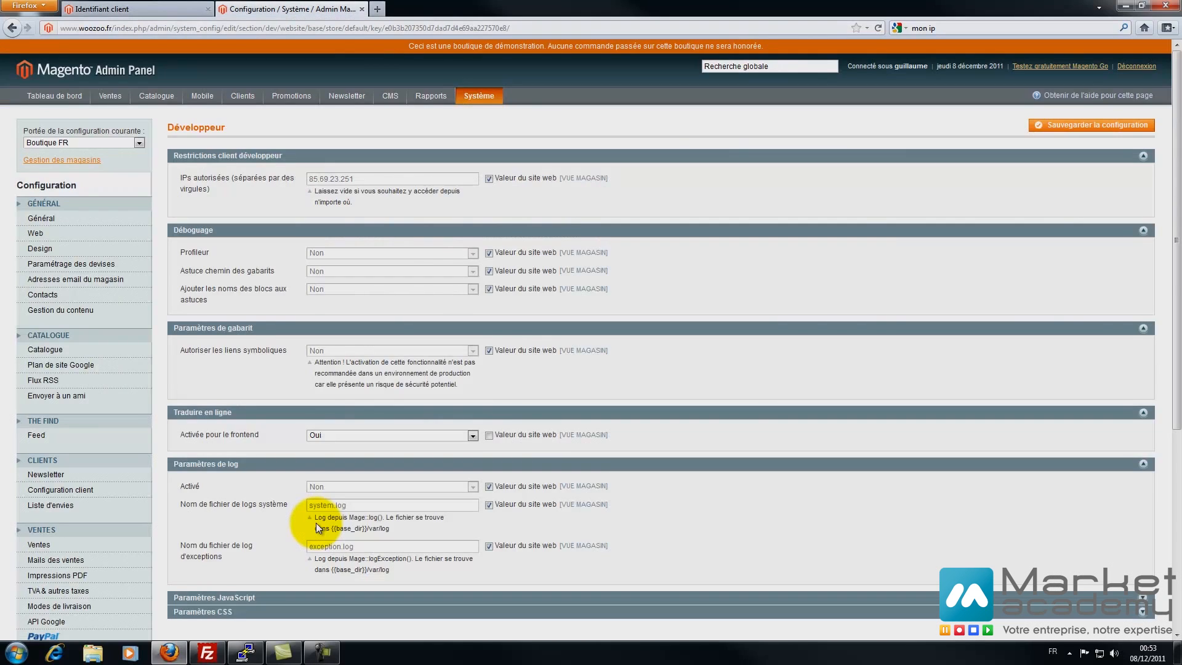
pyautogui.scroll(-3, 317, 527)
pyautogui.scroll(3, 317, 527)
# - Set frontend inline translation to Non, save, and switch to Configuration par défaut scope
pyautogui.hotkey('alt', 'Down')
pyautogui.press('Escape')
pyautogui.press('Down')
pyautogui.press('Return')
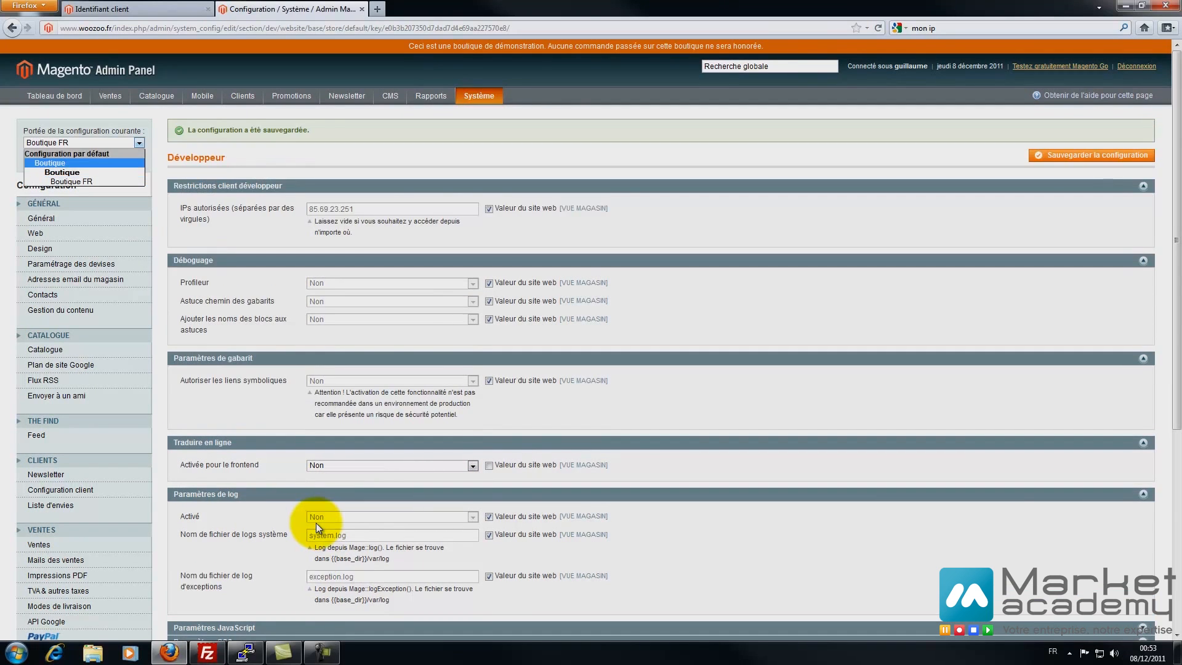
pyautogui.press('Up')
pyautogui.press('Return')
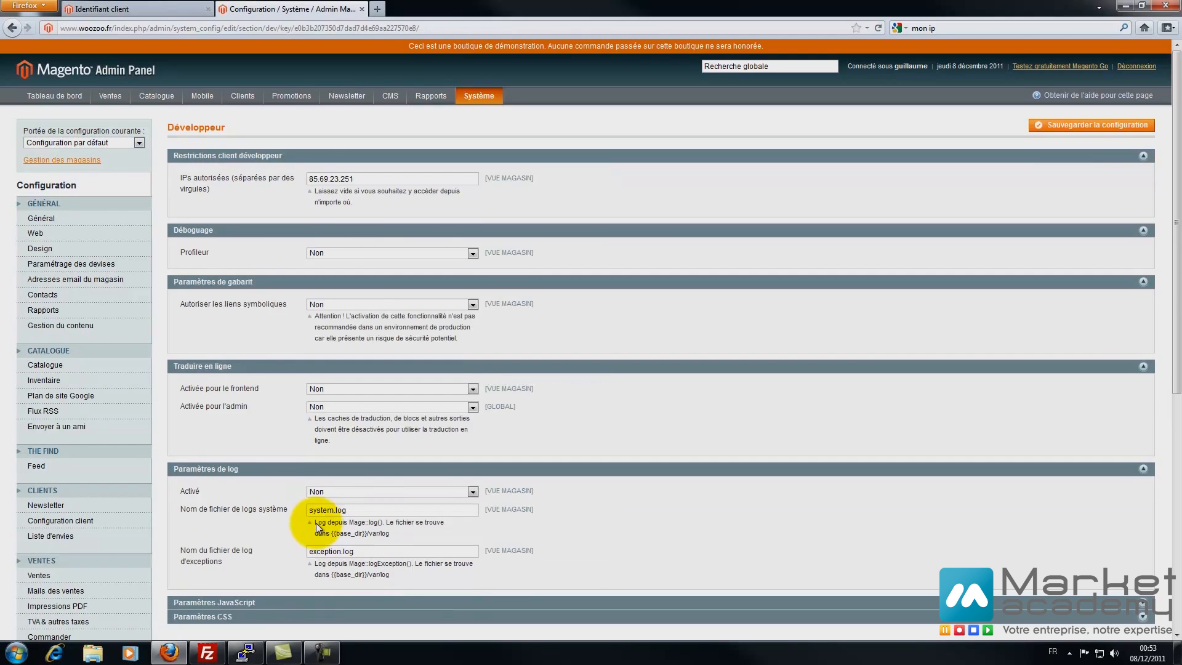
# - Set Profileur and Autoriser les liens symboliques to Oui
pyautogui.scroll(-3, 317, 526)
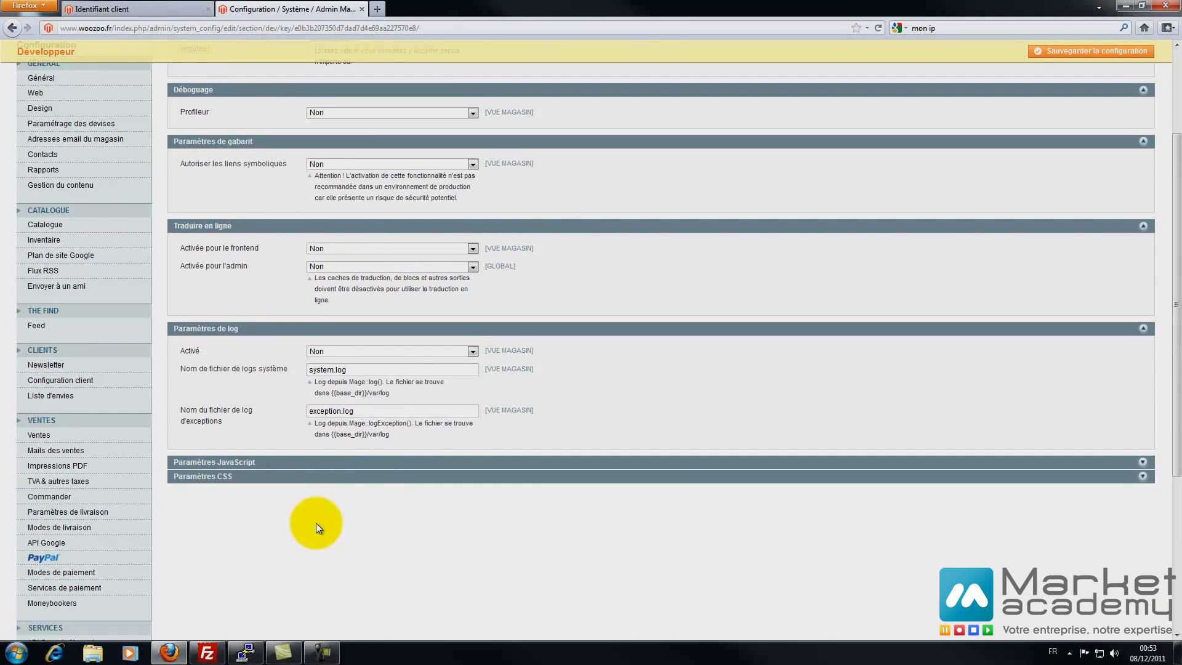
pyautogui.scroll(3, 318, 528)
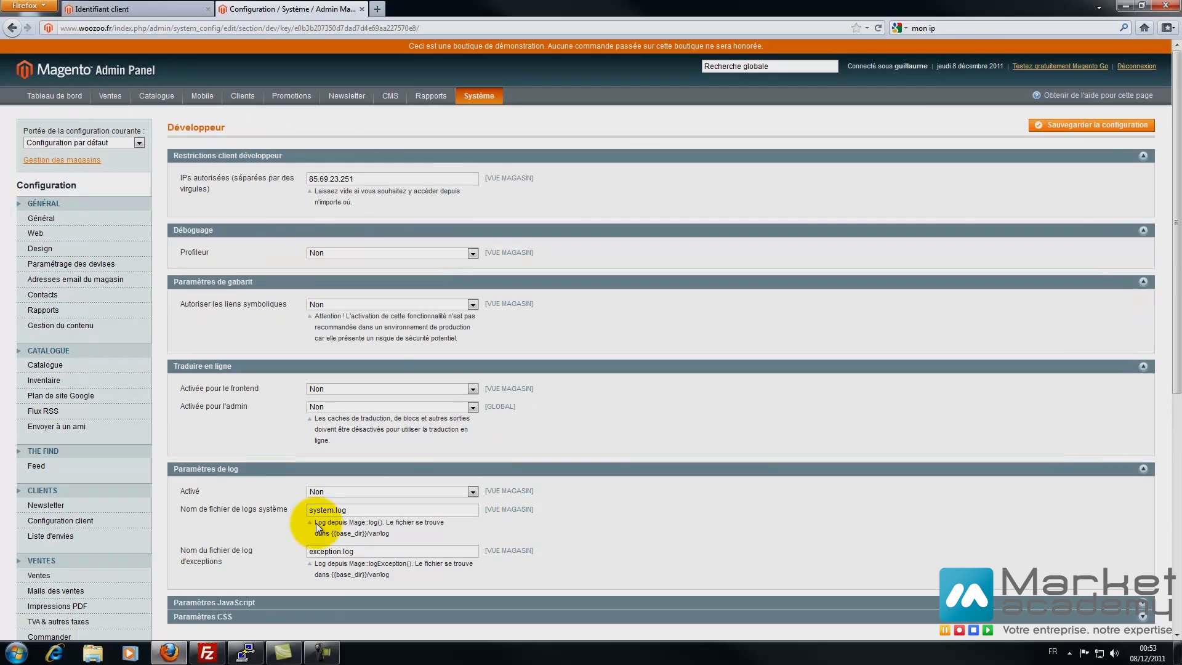
pyautogui.click(393, 253)
pyautogui.click(393, 263)
pyautogui.click(393, 304)
pyautogui.click(393, 315)
# - Save the developer configuration and keep the Boutique FR scope selected
pyautogui.scroll(-2, 317, 528)
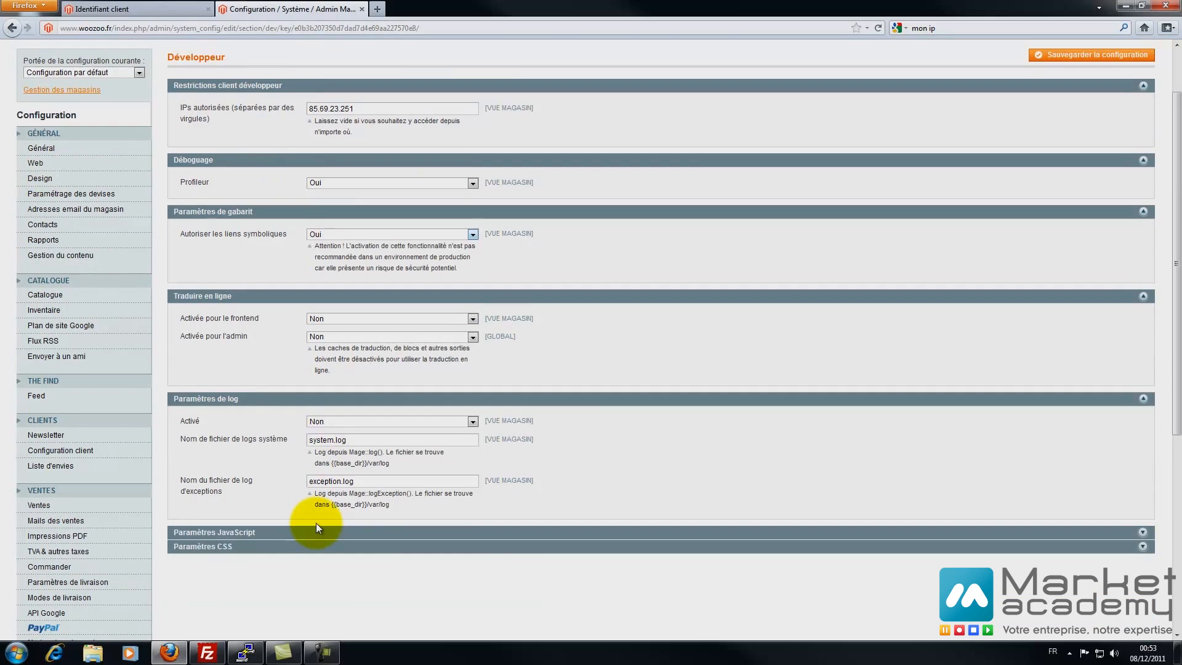
pyautogui.click(318, 529)
pyautogui.scroll(2, 317, 528)
pyautogui.click(1091, 125)
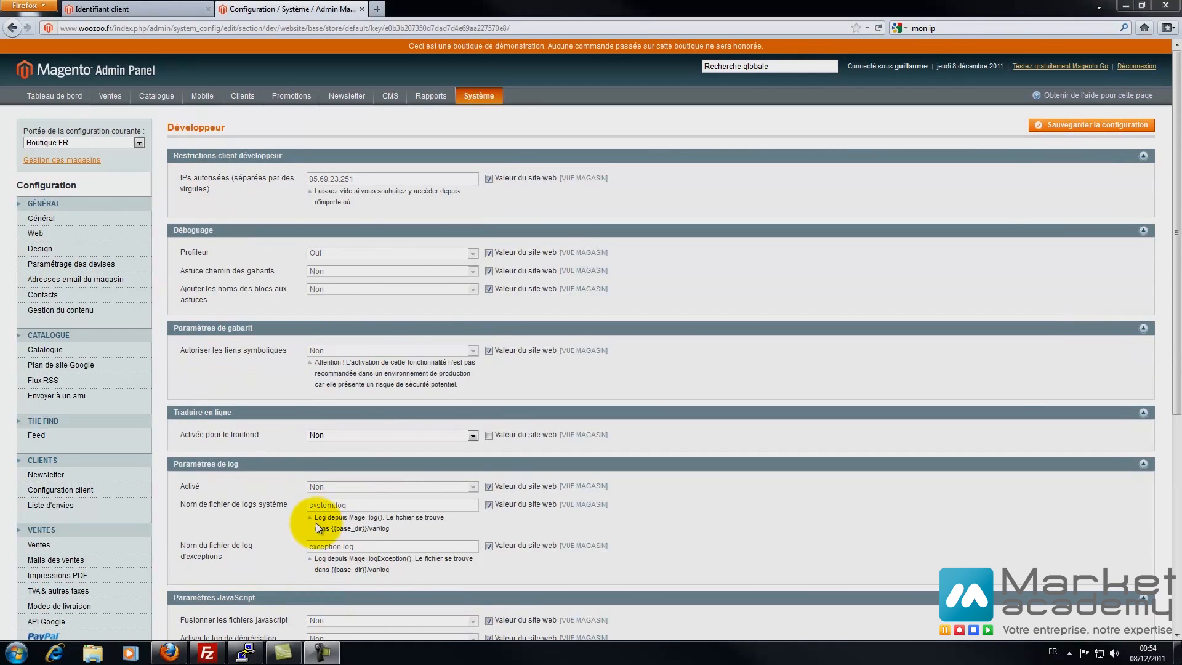
pyautogui.click(139, 142)
pyautogui.click(139, 142)
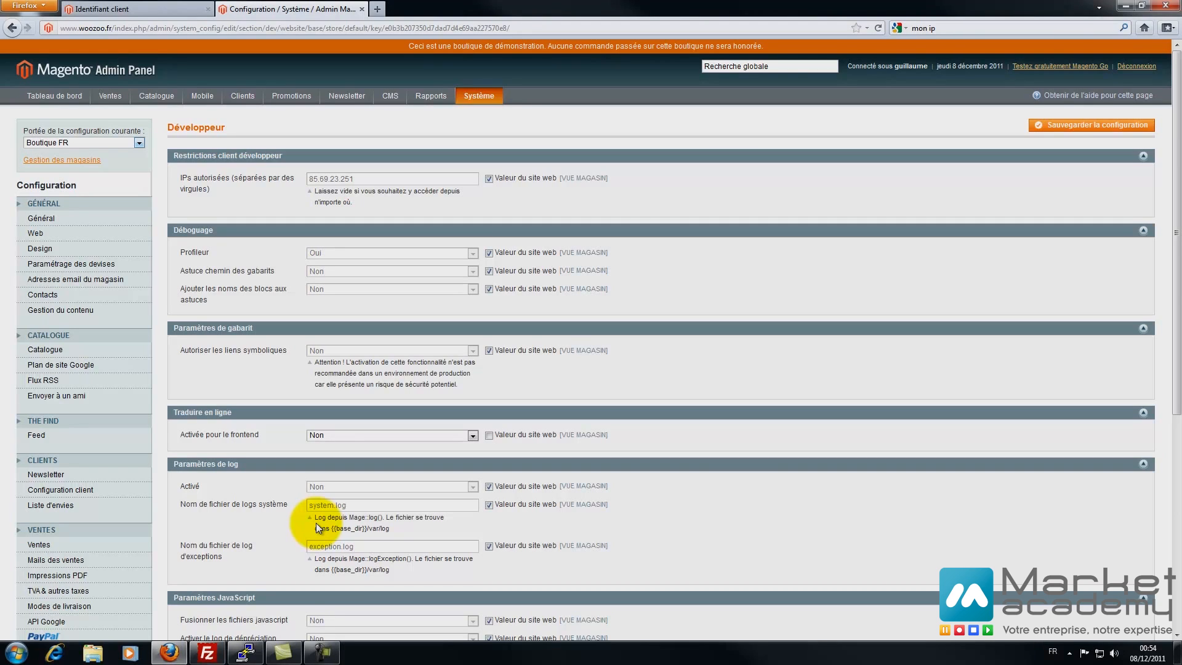
# - Override the website value and set Astuce chemin des gabarits to Oui for Boutique FR, then save
pyautogui.click(488, 270)
pyautogui.click(472, 271)
pyautogui.press('Return')
pyautogui.click(1091, 124)
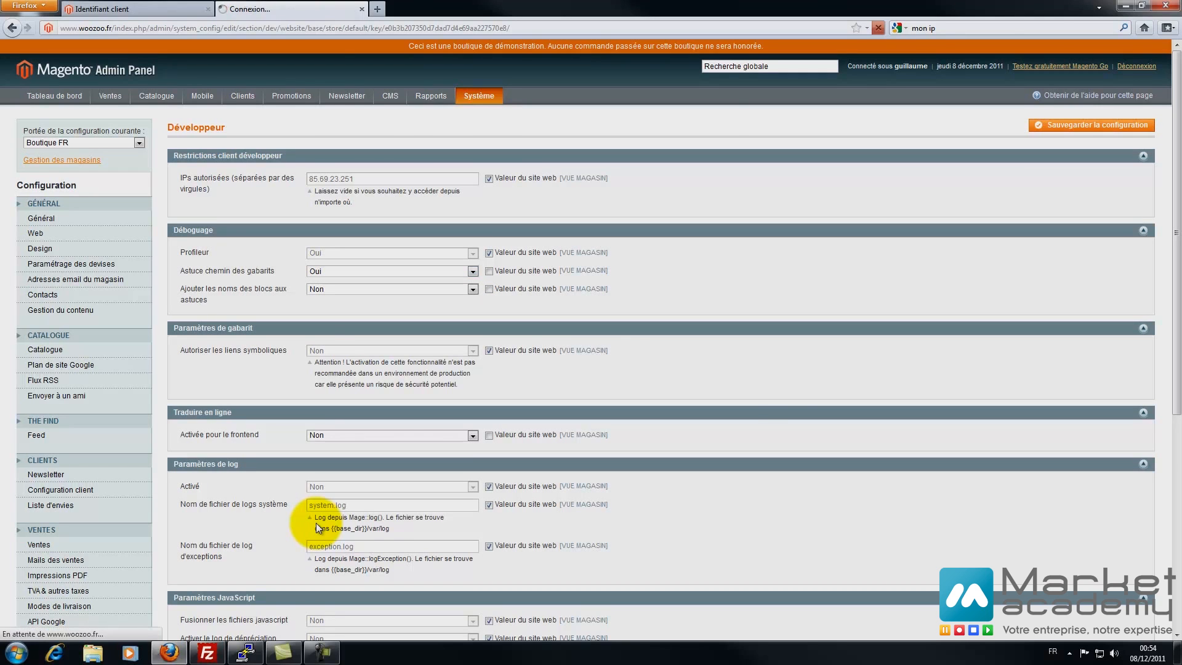
# - Reload the storefront login page to view the template path hints
pyautogui.click(136, 9)
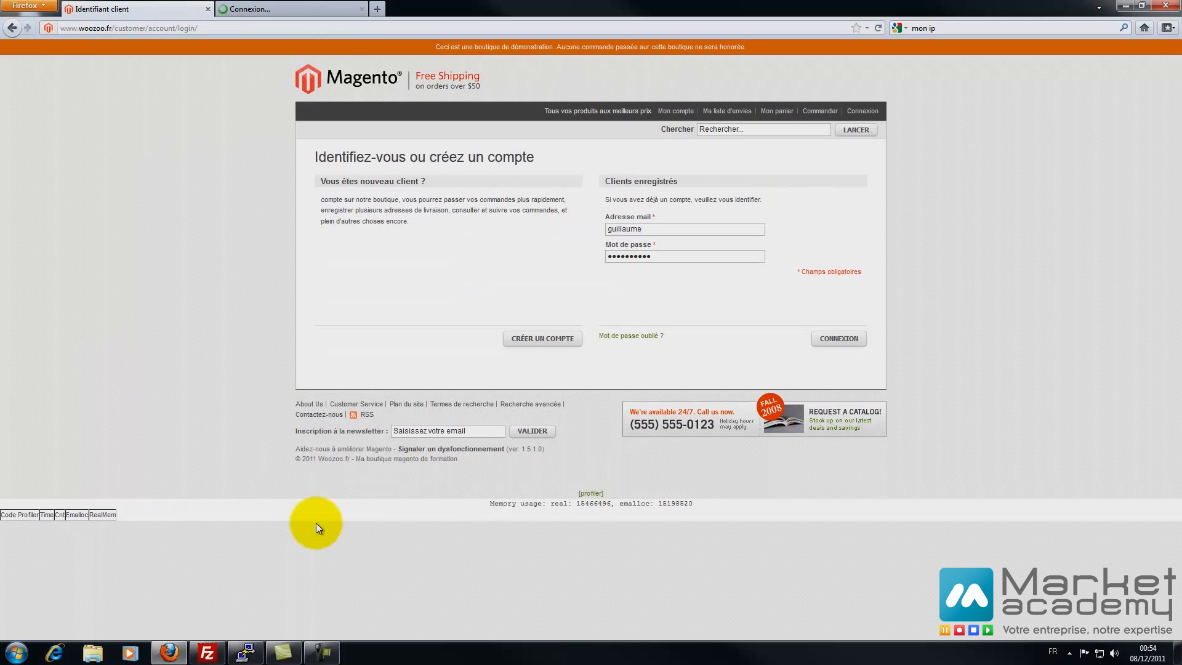
pyautogui.press('F5')
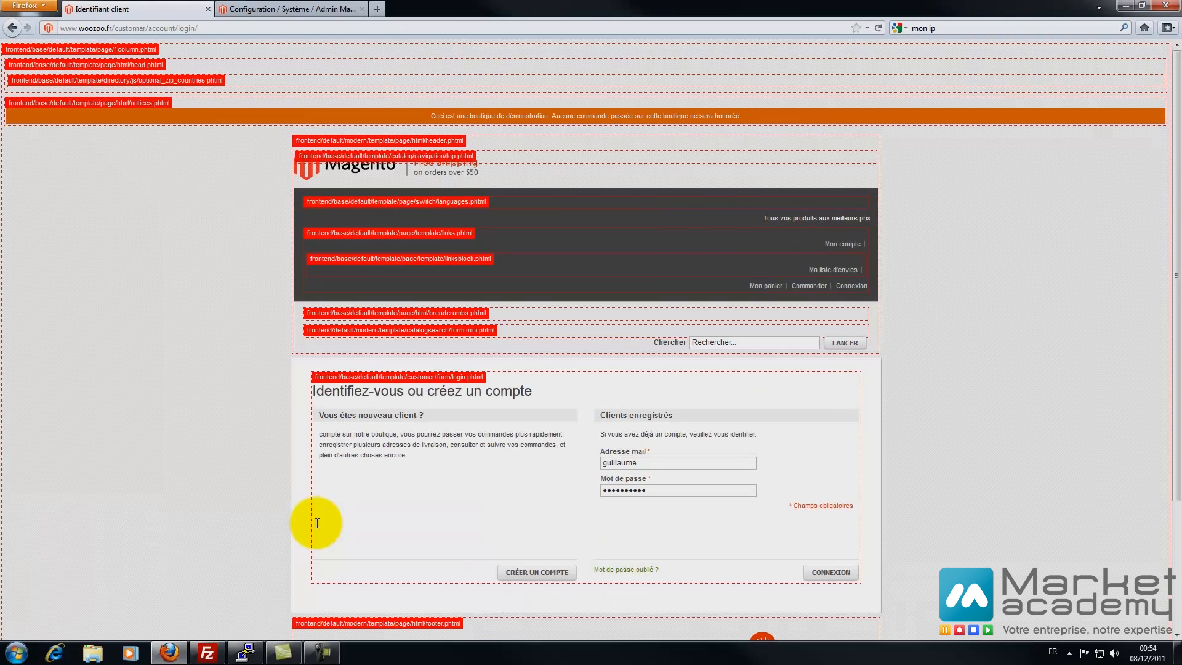
pyautogui.hotkey('ctrl', 'Tab')
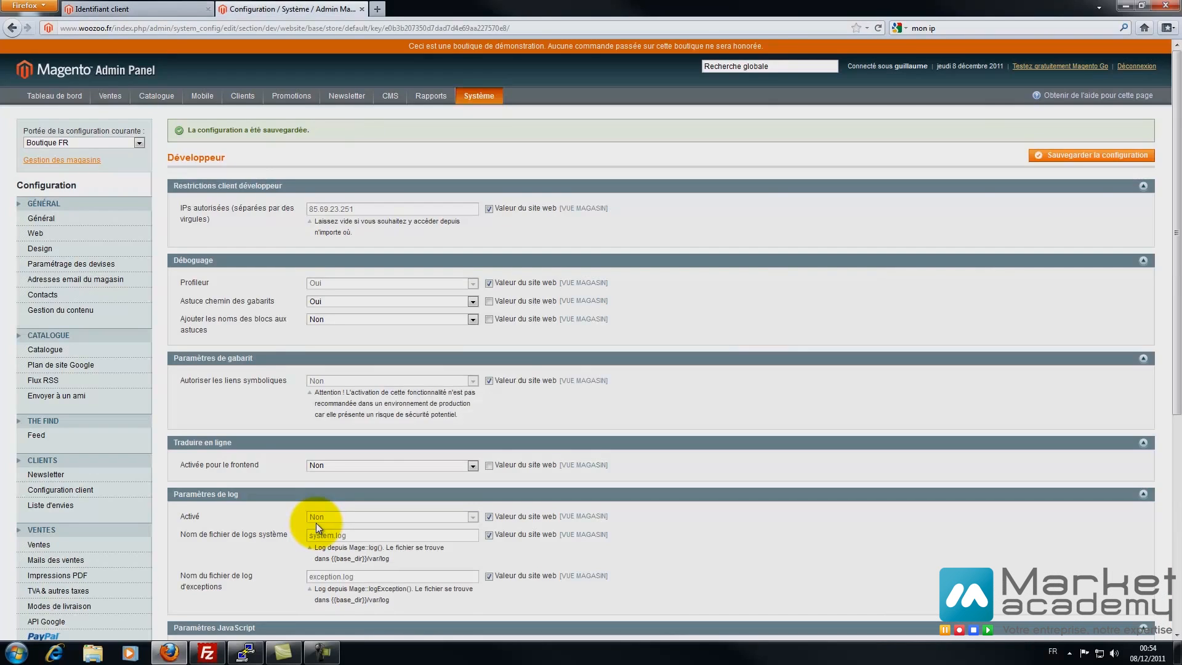
pyautogui.hotkey('ctrl', 'Tab')
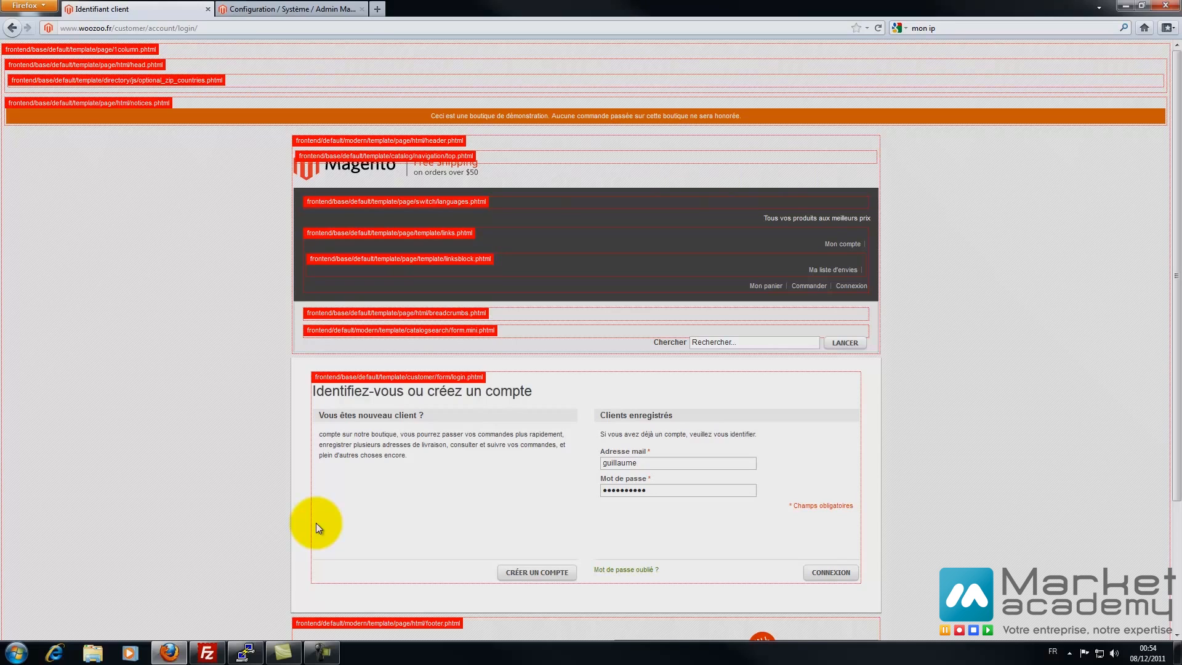
pyautogui.scroll(-5, 317, 523)
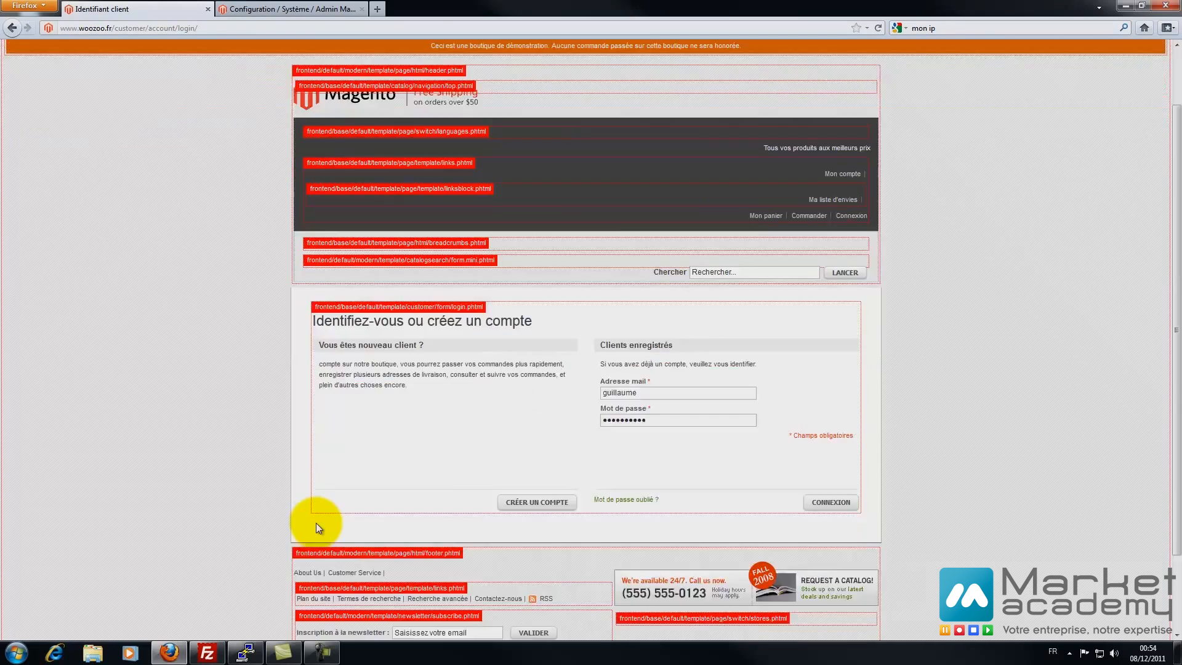
pyautogui.scroll(5, 318, 528)
pyautogui.hotkey('ctrl', 'Tab')
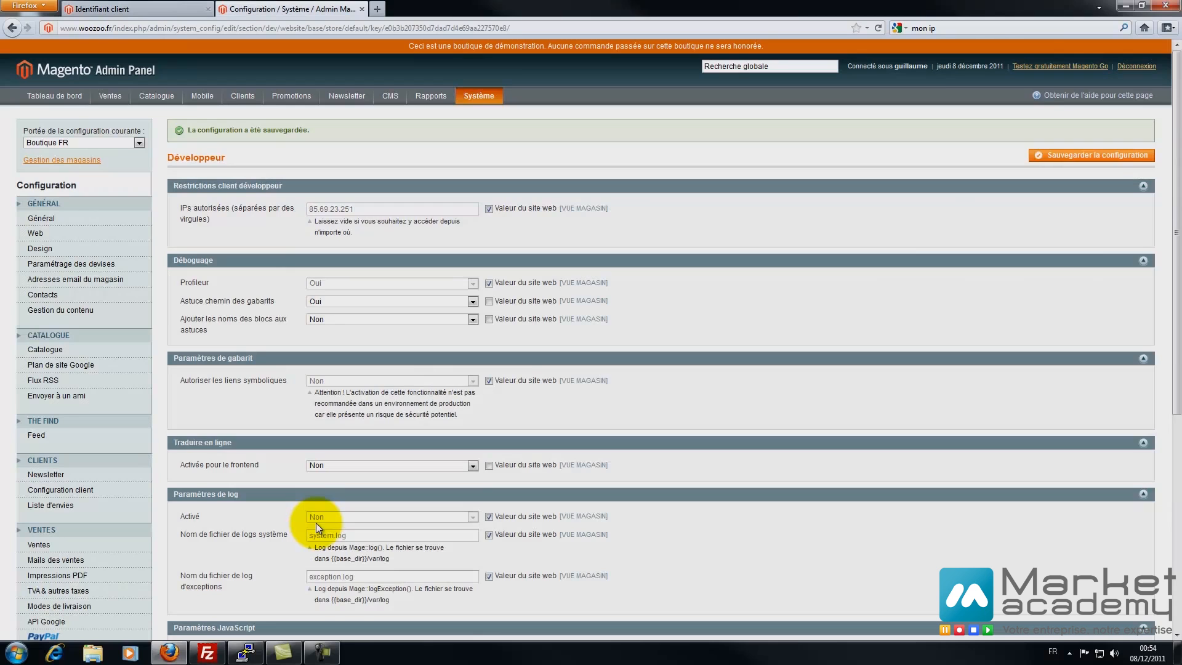
# - Enable Ajouter les noms des blocs, save, and open the storefront home page
pyautogui.hotkey('alt', 'Down')
pyautogui.press('Down')
pyautogui.press('Return')
pyautogui.press('Tab')
pyautogui.hotkey('alt', 'Down')
pyautogui.press('Up')
pyautogui.click(392, 330)
pyautogui.click(1091, 155)
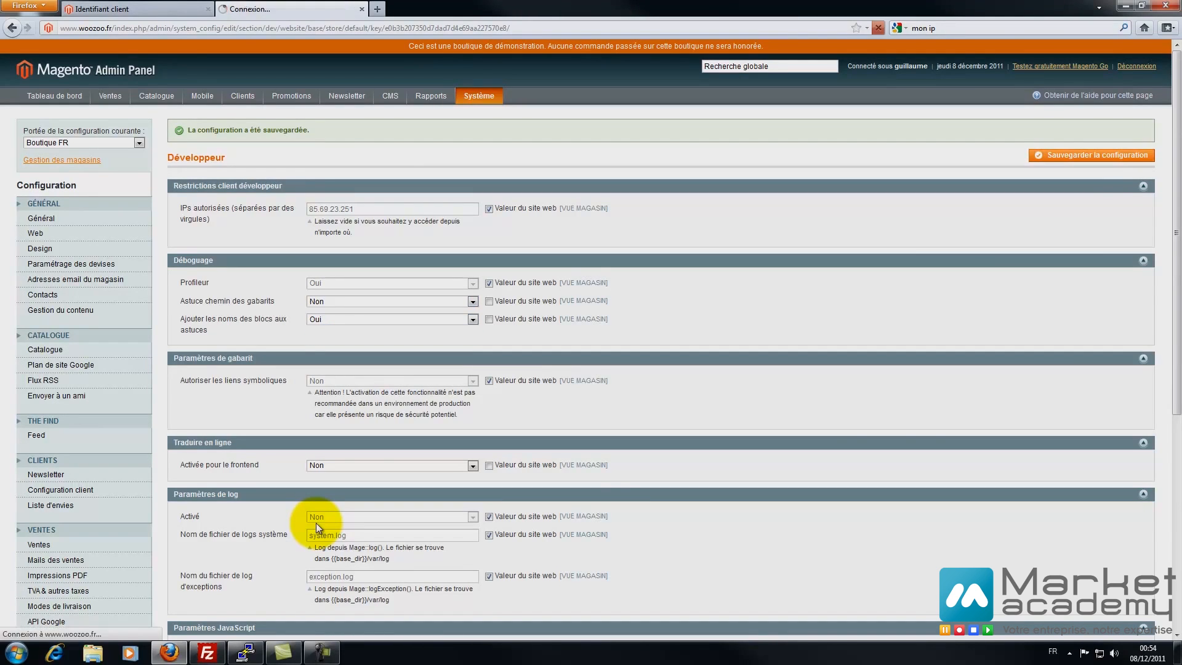
pyautogui.click(136, 9)
pyautogui.scroll(-4, 319, 528)
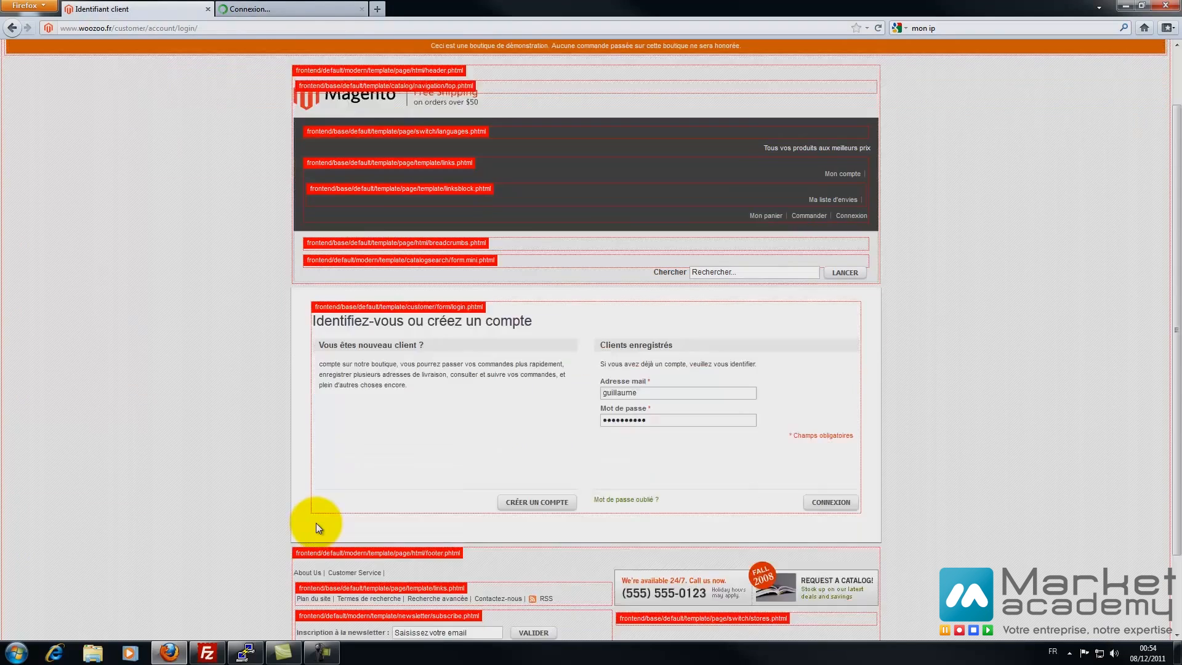
pyautogui.press('F5')
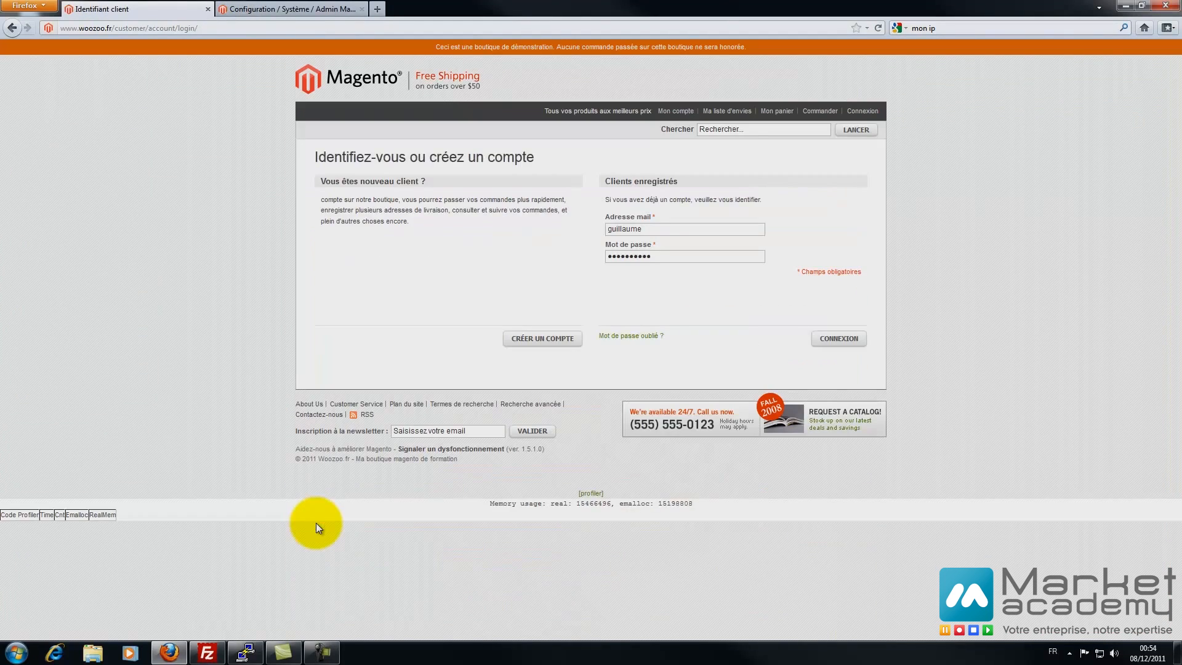
pyautogui.click(348, 79)
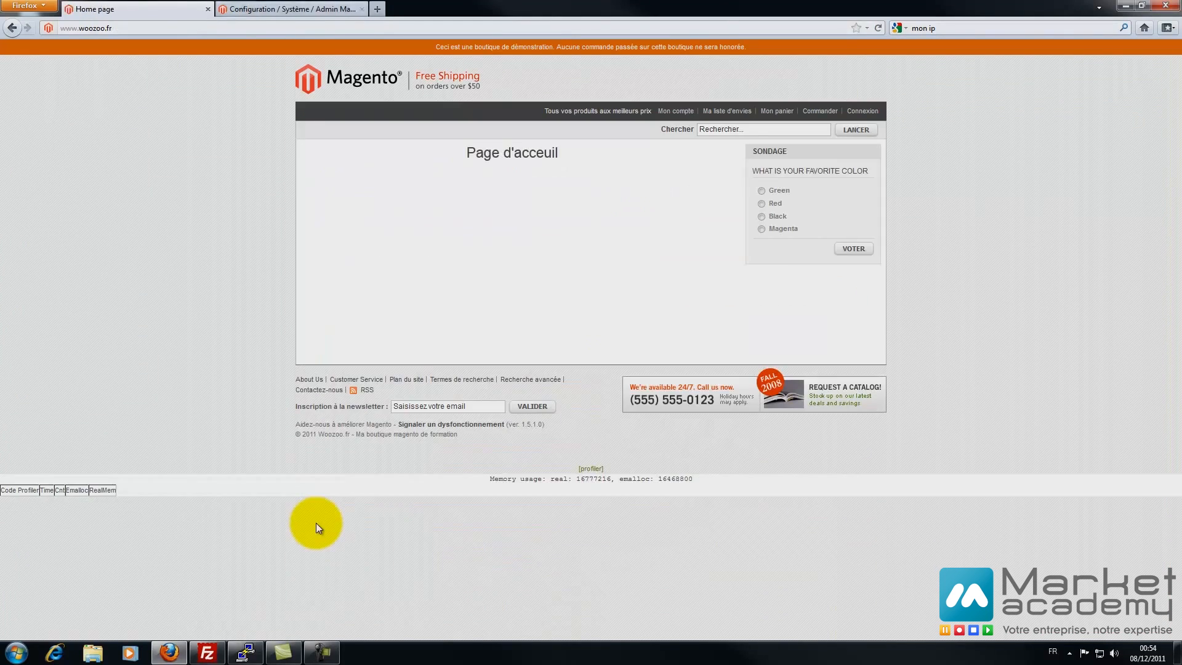
# - Turn template path hints back to Oui, save, and reload the home page to show them
pyautogui.click(278, 8)
pyautogui.click(394, 301)
pyautogui.click(392, 321)
pyautogui.click(1087, 155)
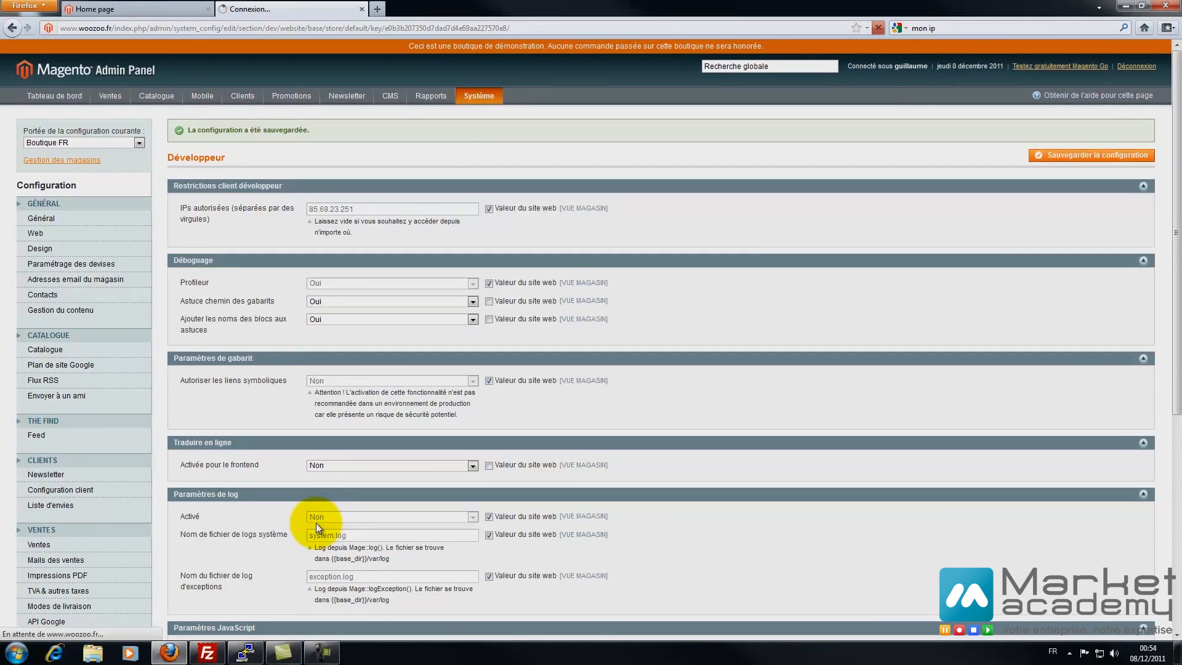
pyautogui.click(136, 9)
pyautogui.press('F5')
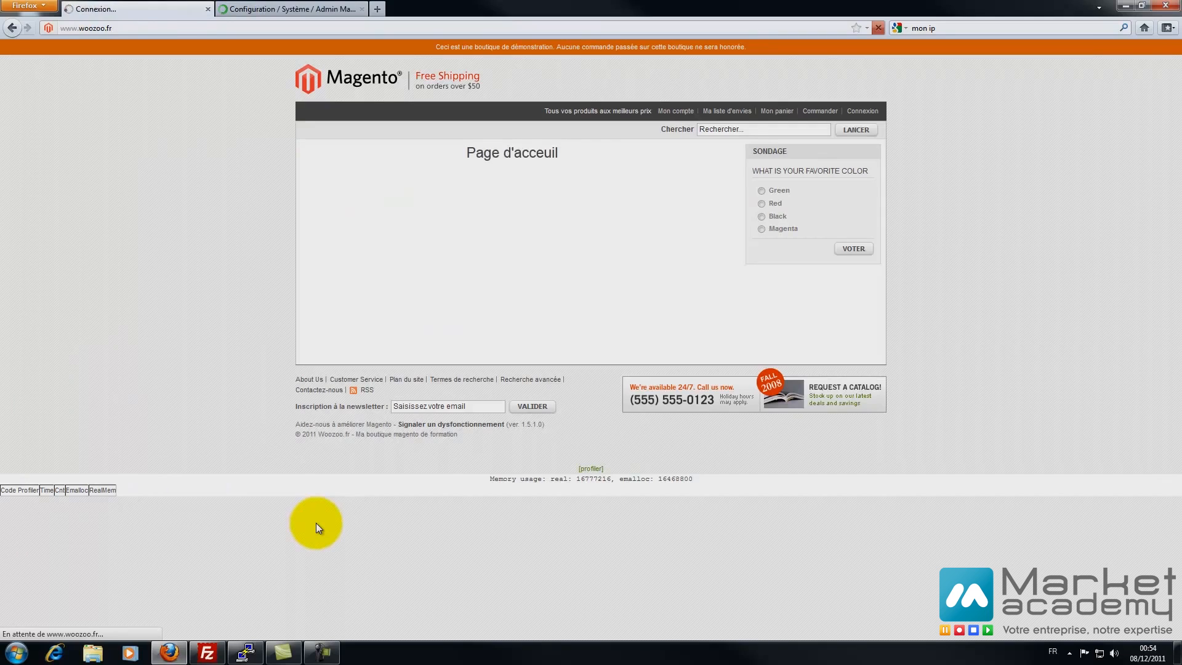
pyautogui.scroll(-5, 319, 528)
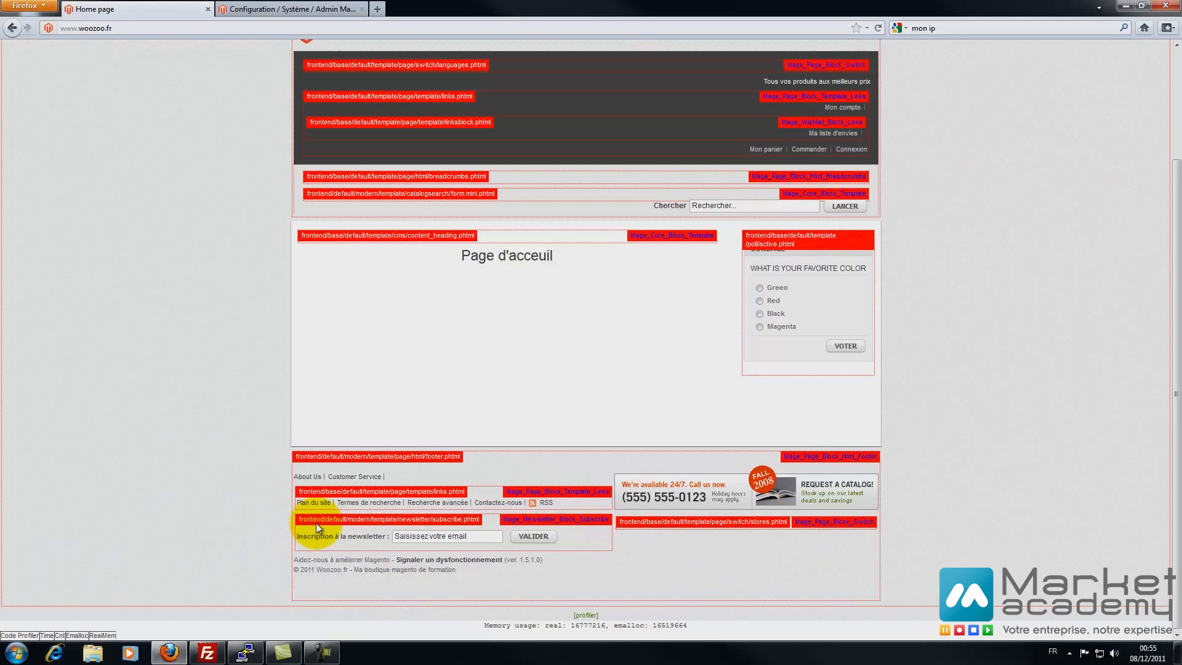
# - Set both template path hints and block names to Non and save
pyautogui.hotkey('ctrl', 'Tab')
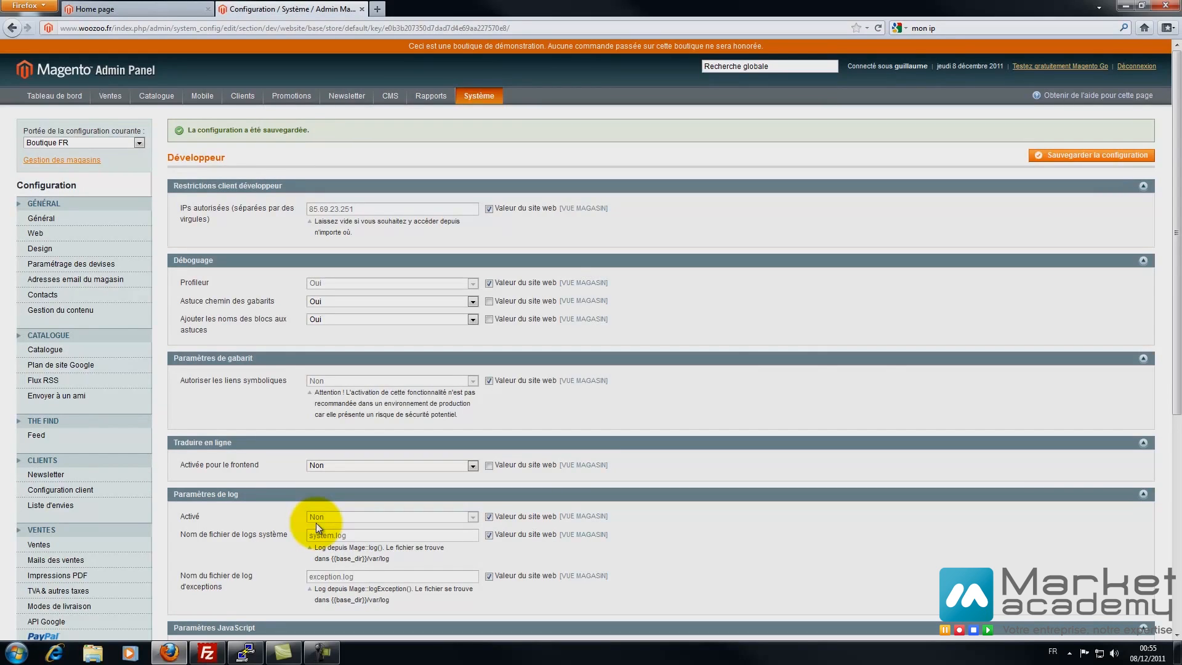
pyautogui.hotkey('alt', 'Down')
pyautogui.press('Down')
pyautogui.press('Return')
pyautogui.press('Tab')
pyautogui.press('Tab')
pyautogui.hotkey('alt', 'Down')
pyautogui.click(392, 339)
pyautogui.click(1090, 155)
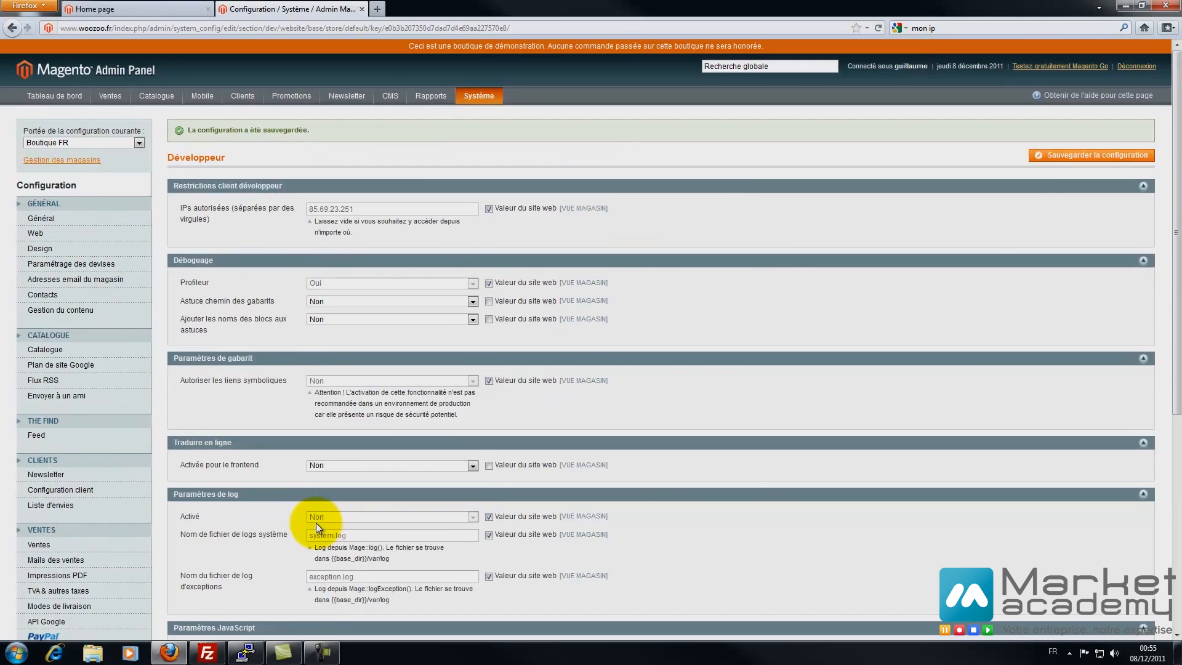
# - Reload the storefront home page to confirm the hints are gone
pyautogui.click(123, 8)
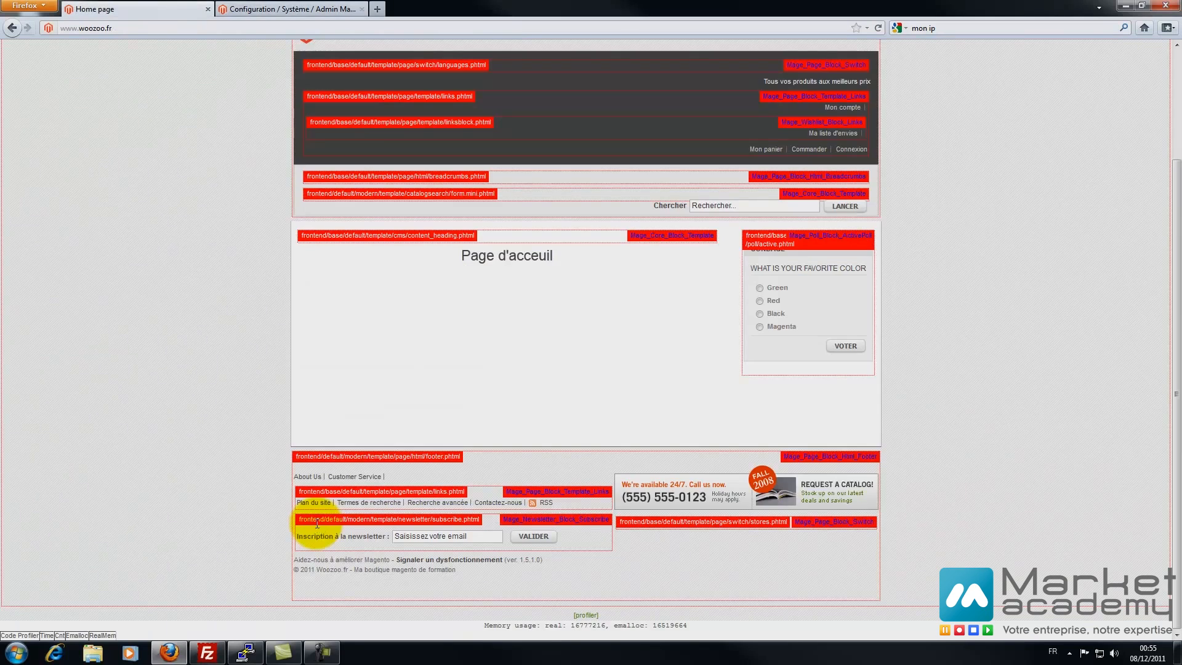
pyautogui.scroll(3, 317, 524)
pyautogui.press('F5')
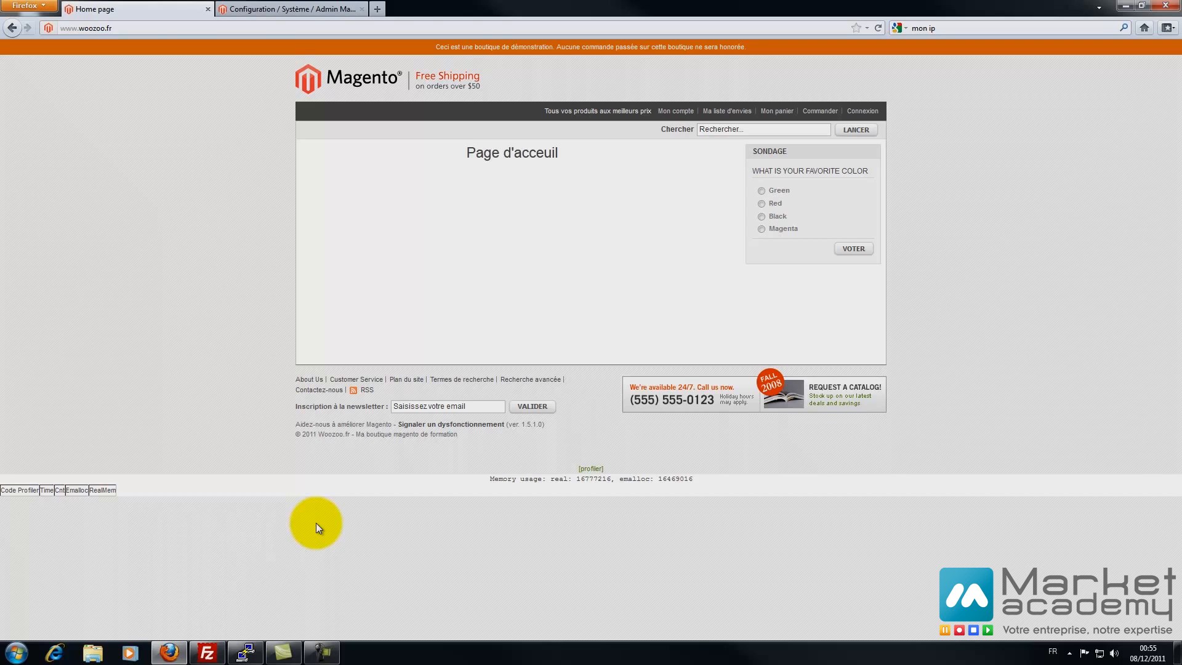
pyautogui.hotkey('ctrl', 'Tab')
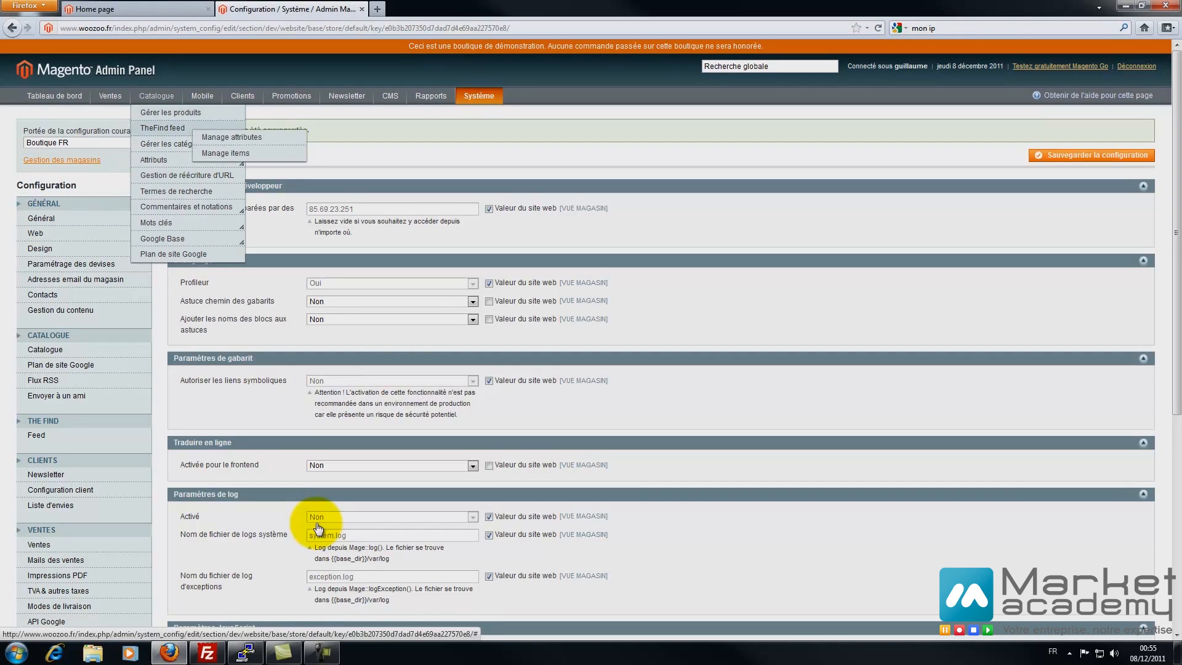
# - Rename the default root category to 'Boutique FR' and save it
pyautogui.click(175, 144)
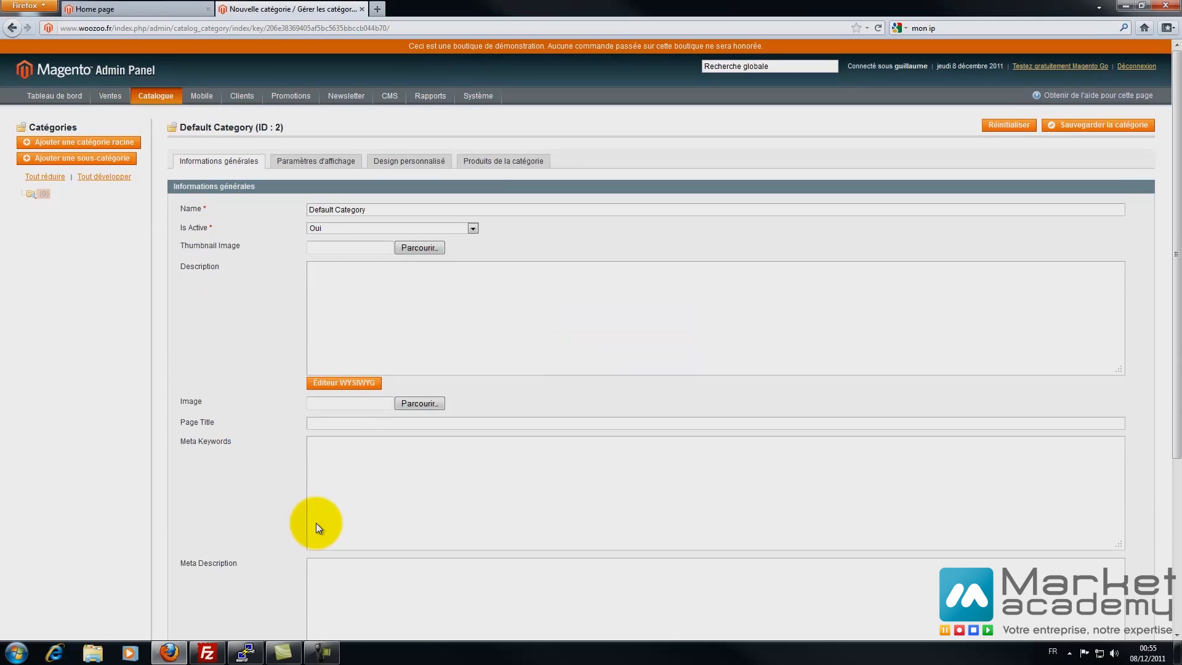
pyautogui.moveTo(367, 210); pyautogui.dragTo(307, 209)
pyautogui.write('Boutique FR')
pyautogui.click(1098, 125)
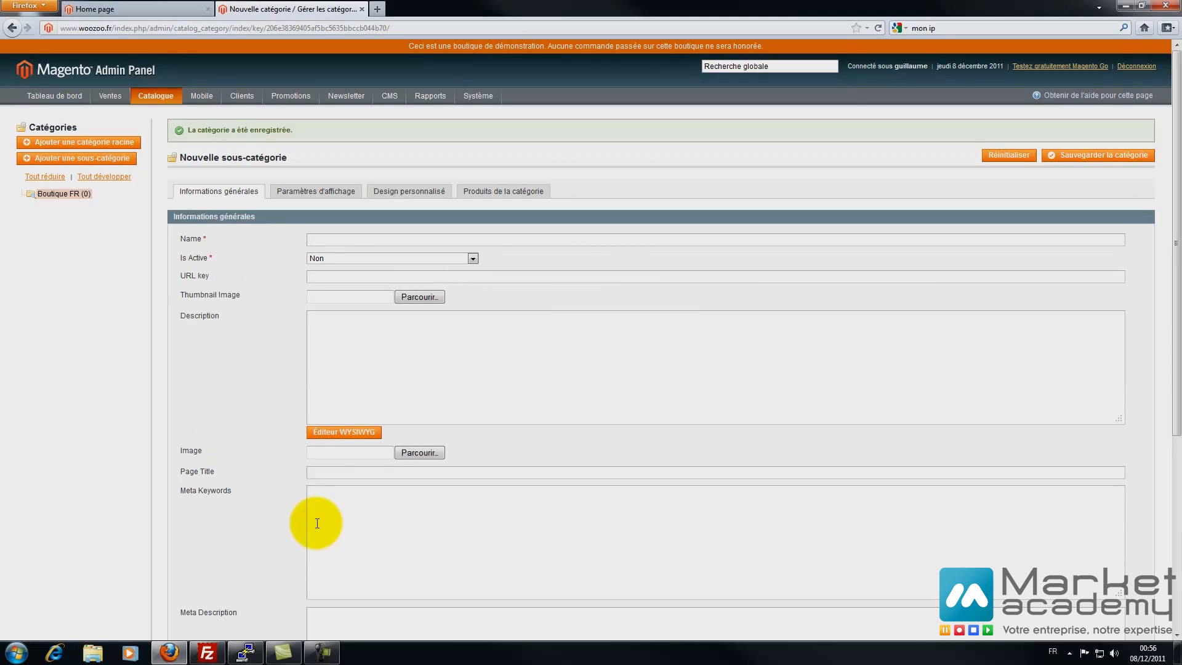
# - Create the active subcategory 'Catégorie 1' and save it
pyautogui.write('Catégoriu')
pyautogui.press('BackSpace')
pyautogui.write('e 1')
pyautogui.hotkey('ctrl', 'a')
pyautogui.click(392, 258)
pyautogui.click(392, 269)
pyautogui.click(1097, 156)
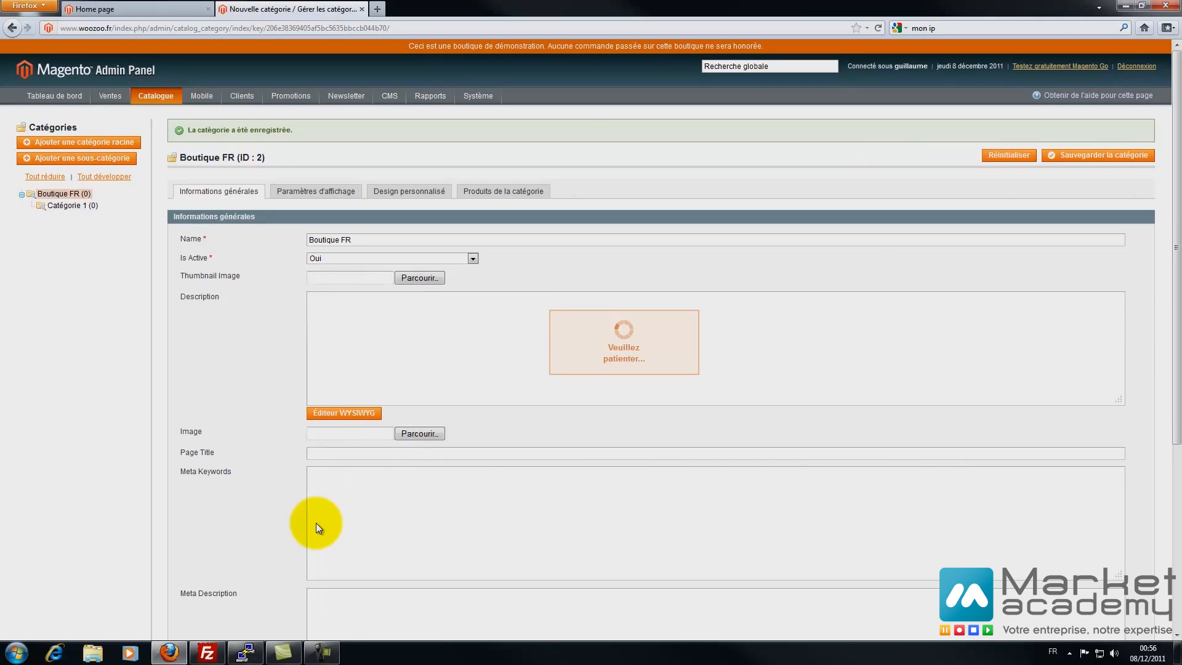
# - Create the active subcategory 'Catégorie 2' and save it
pyautogui.press('Down')
pyautogui.press('Down')
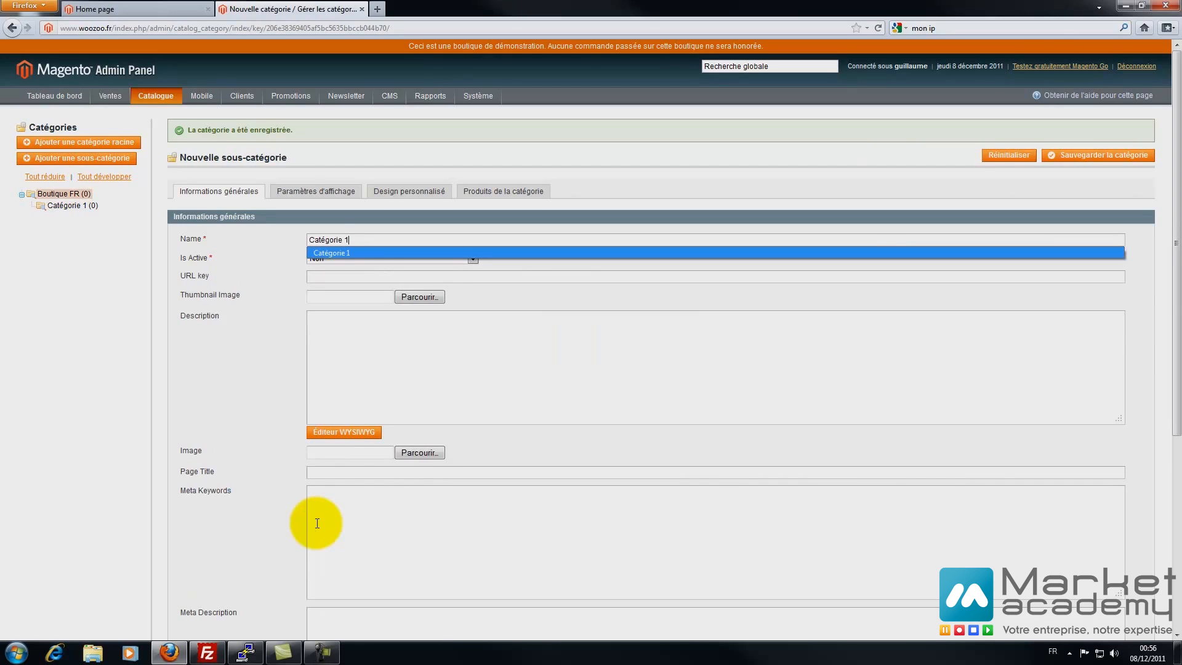
pyautogui.press('BackSpace')
pyautogui.write('2')
pyautogui.press('Tab')
pyautogui.hotkey('alt', 'Down')
pyautogui.press('Up')
pyautogui.press('Return')
pyautogui.click(1098, 156)
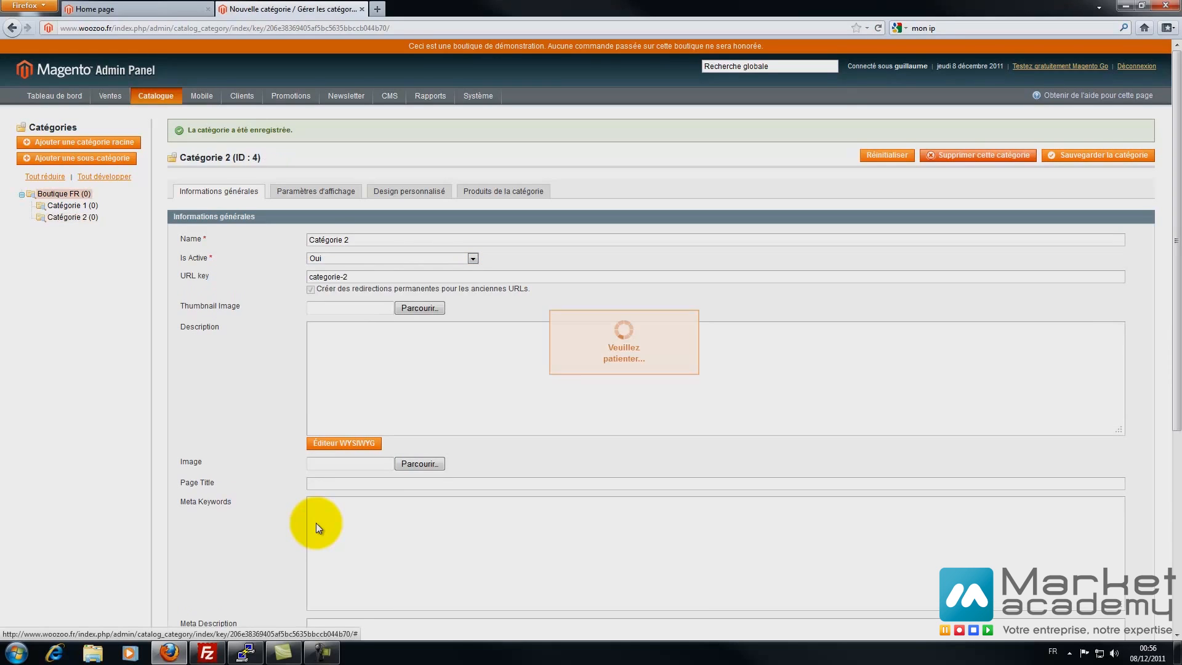
# - Add the active subcategory 'Catégorie 3', then reload the storefront to check the menu
pyautogui.click(77, 158)
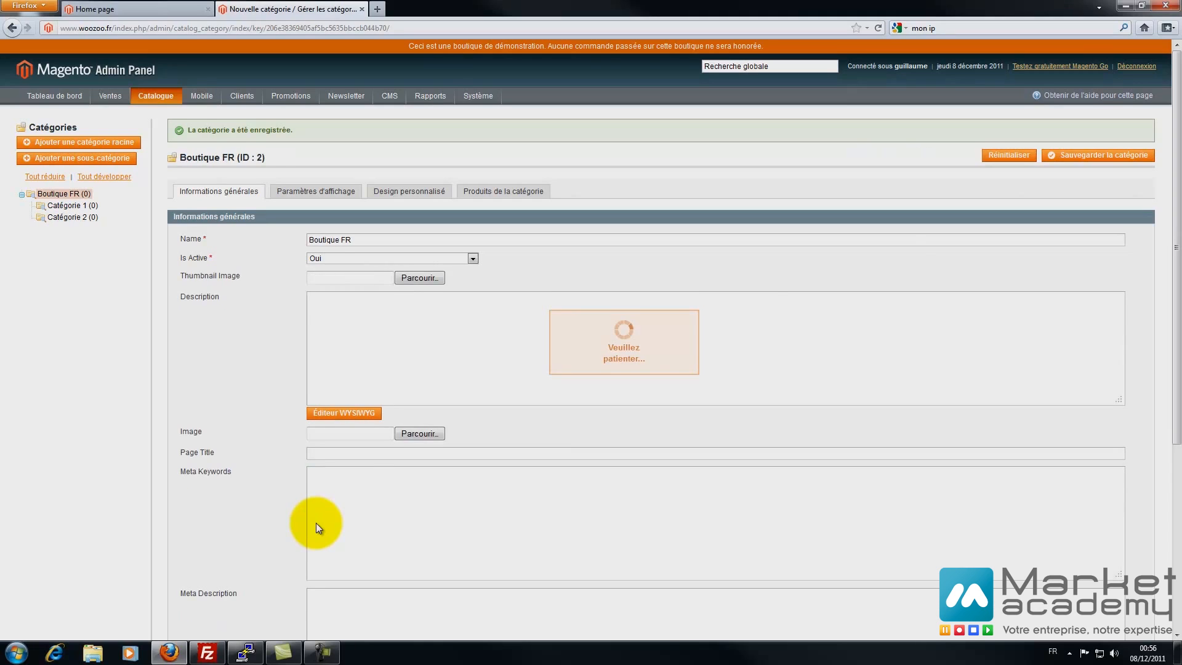
pyautogui.write('Catégorie 1')
pyautogui.press('BackSpace')
pyautogui.write('3')
pyautogui.press('Tab')
pyautogui.hotkey('alt', 'Down')
pyautogui.press('Up')
pyautogui.press('Return')
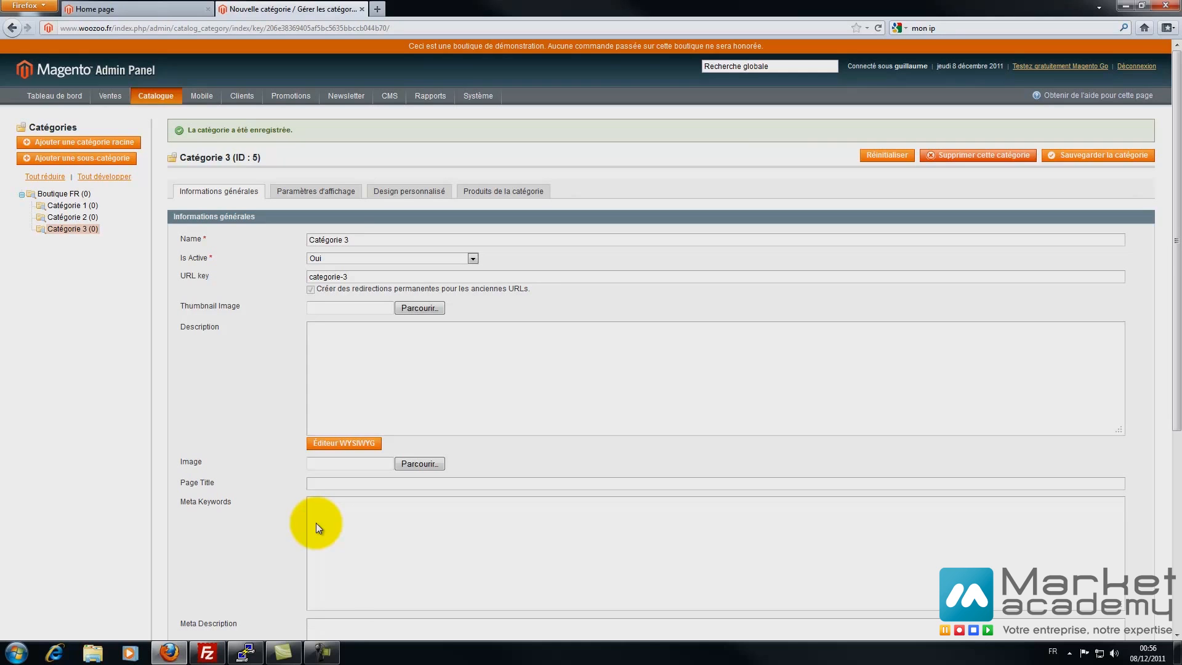
pyautogui.hotkey('ctrl', 'Tab')
pyautogui.press('F5')
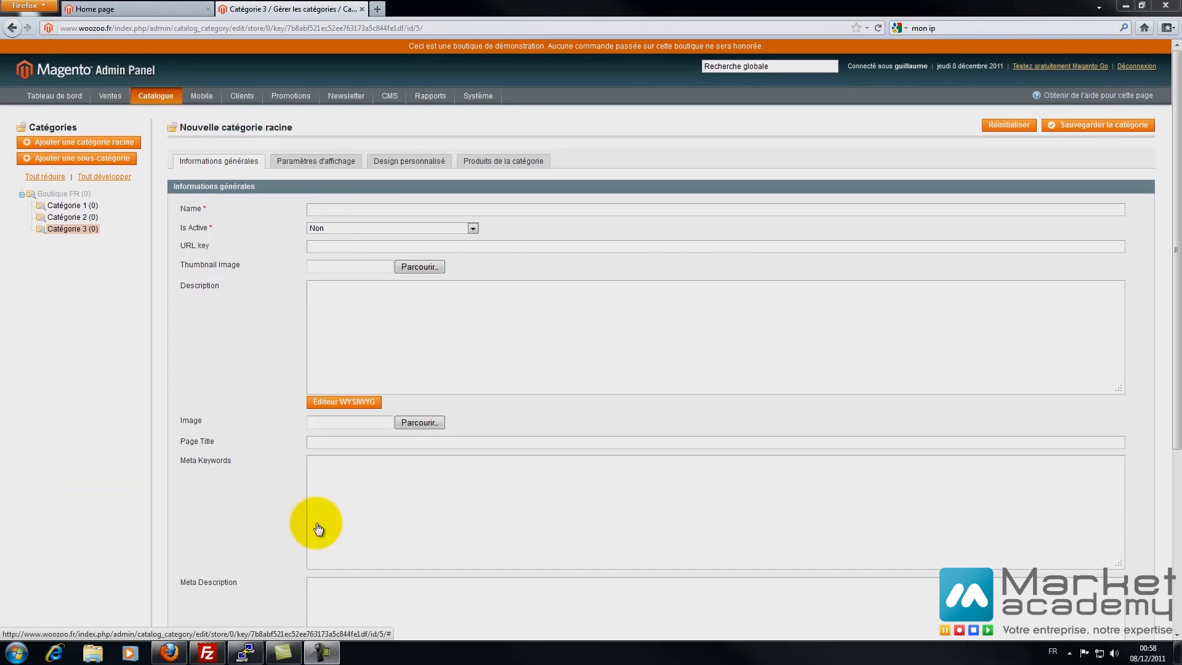
# - Set the Boutique store's root category to Boutique FR, save, and reload the storefront
pyautogui.moveTo(478, 96)
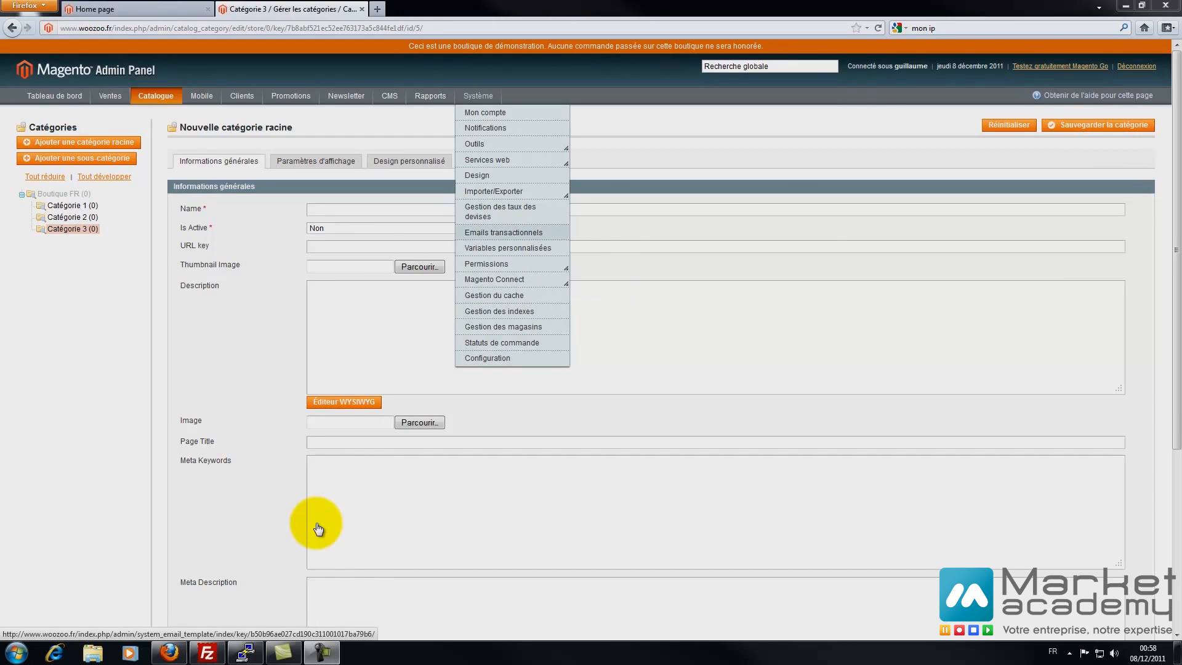
pyautogui.click(503, 326)
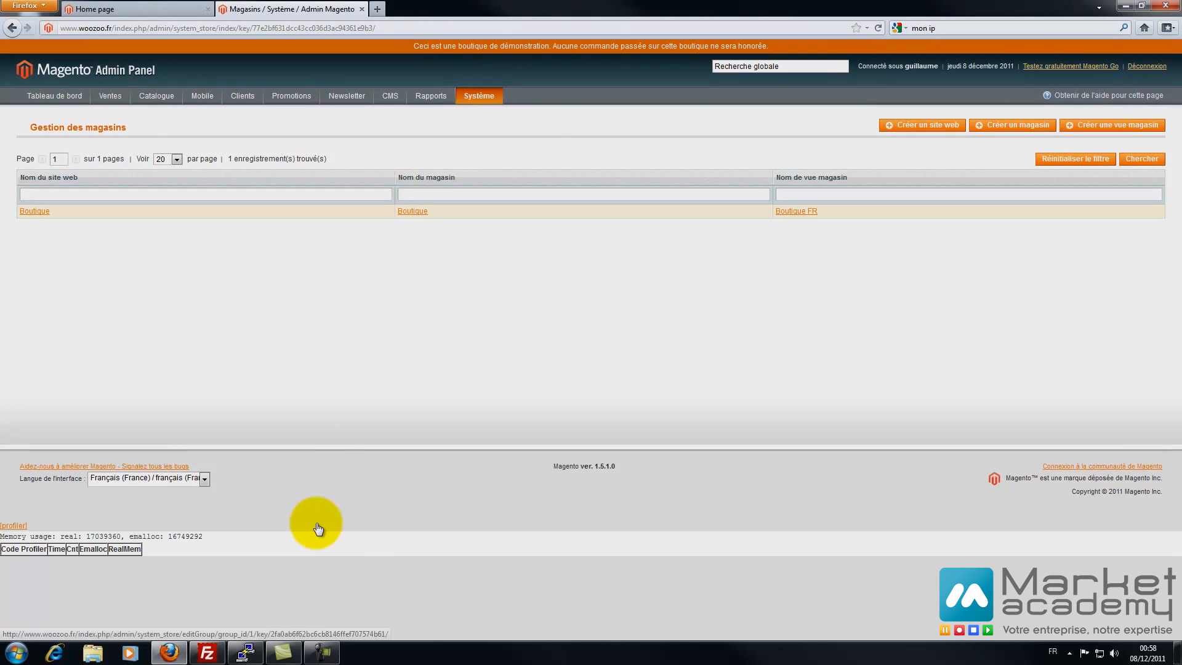
pyautogui.click(412, 211)
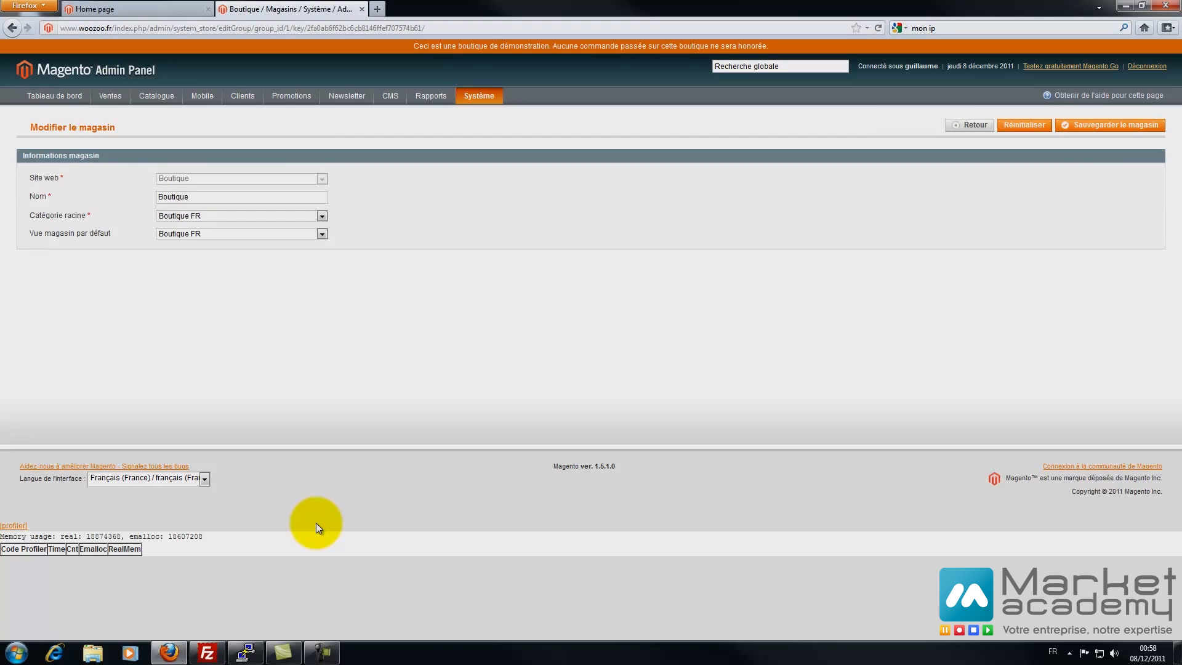
pyautogui.click(322, 216)
pyautogui.click(321, 216)
pyautogui.click(321, 216)
pyautogui.click(321, 216)
pyautogui.click(1110, 125)
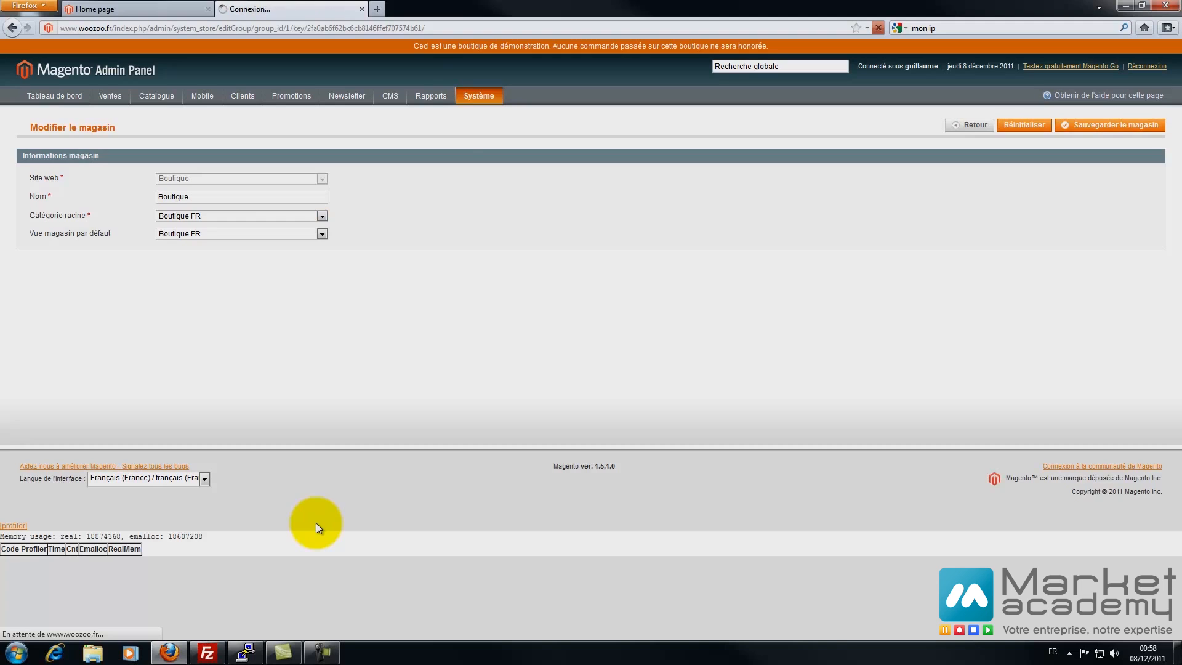
pyautogui.click(137, 10)
pyautogui.press('F5')
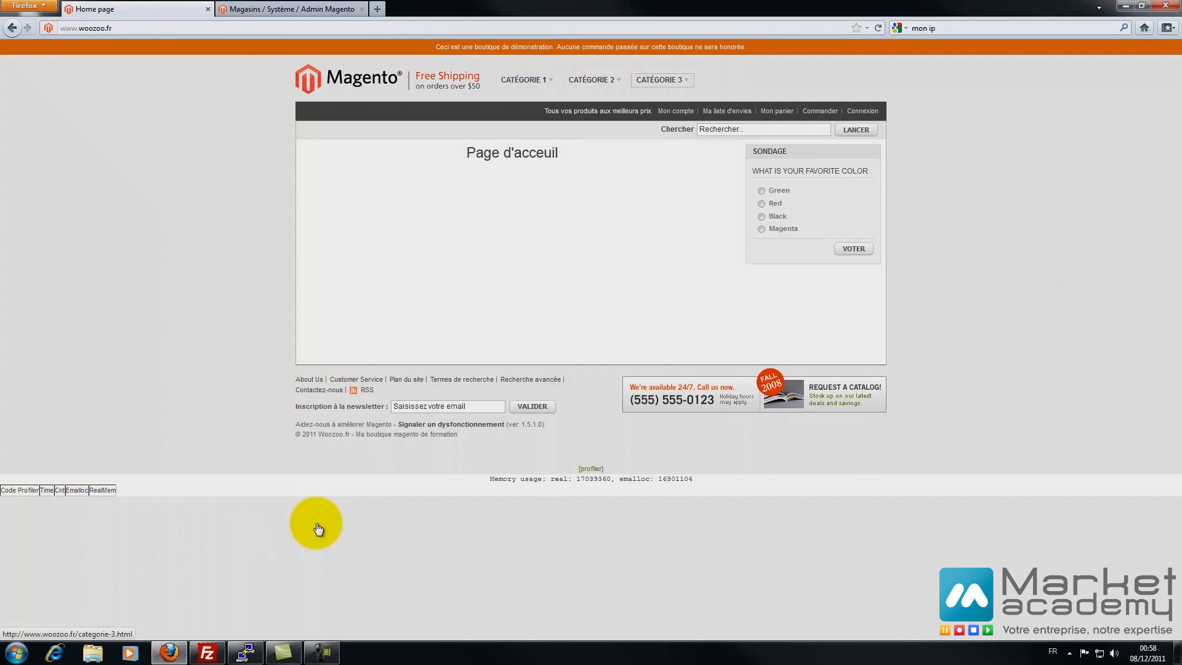
# - Browse the storefront category pages, including the empty Catégorie 3, then return to admin stores
pyautogui.click(591, 80)
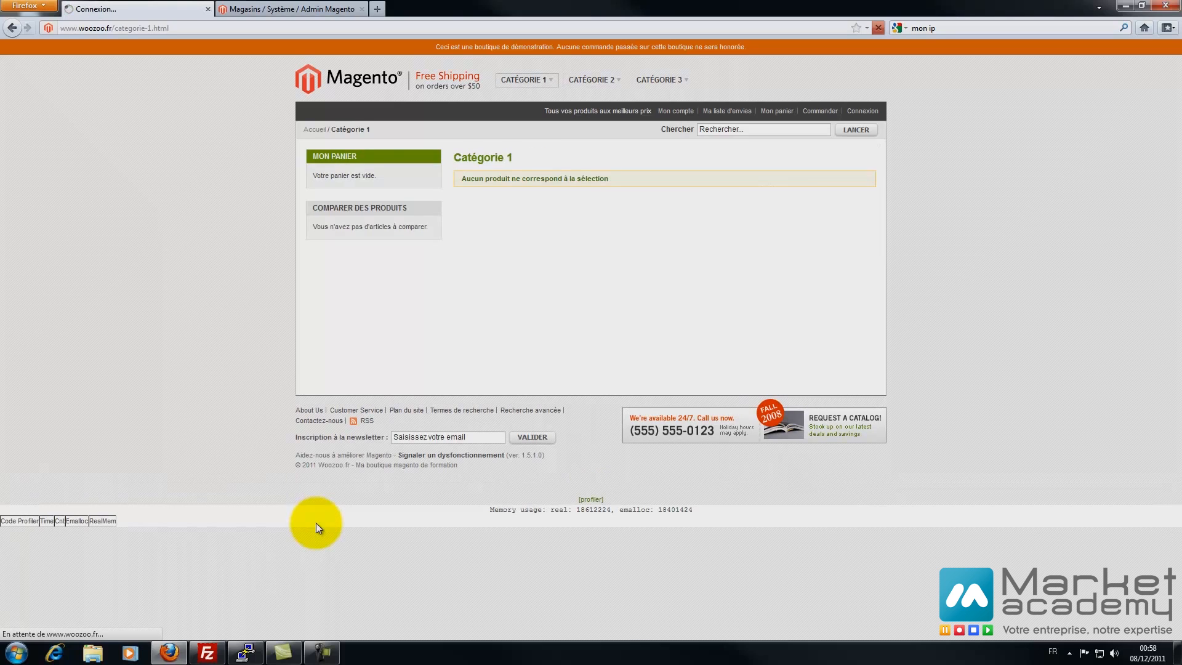
pyautogui.click(659, 79)
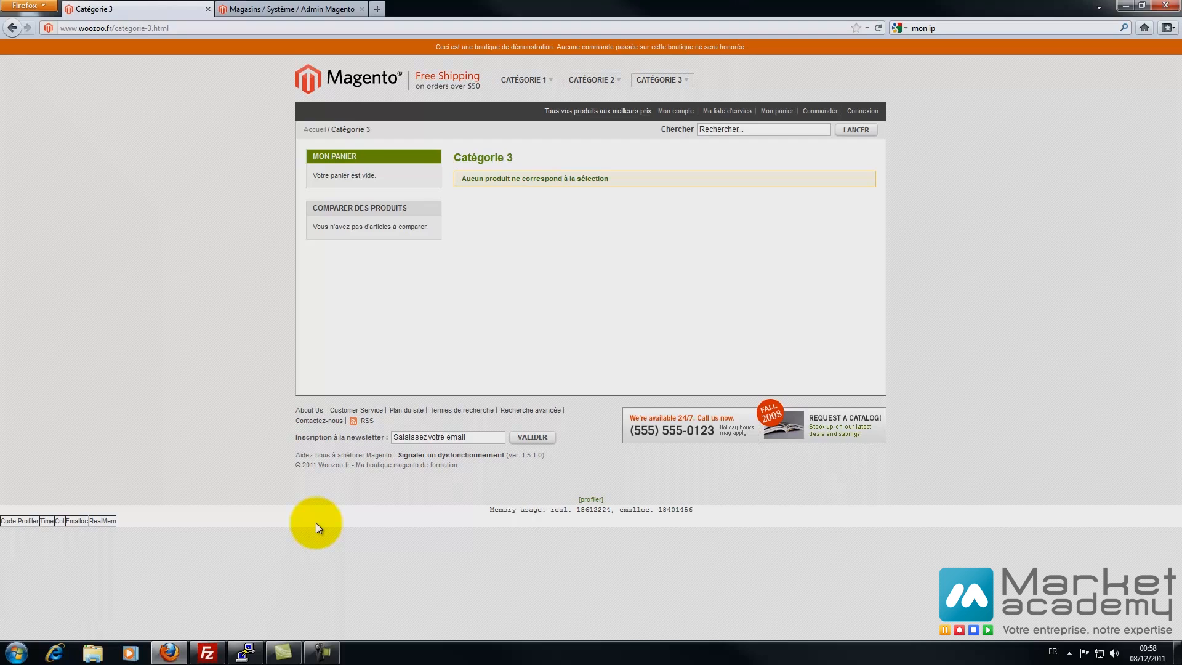
pyautogui.click(292, 9)
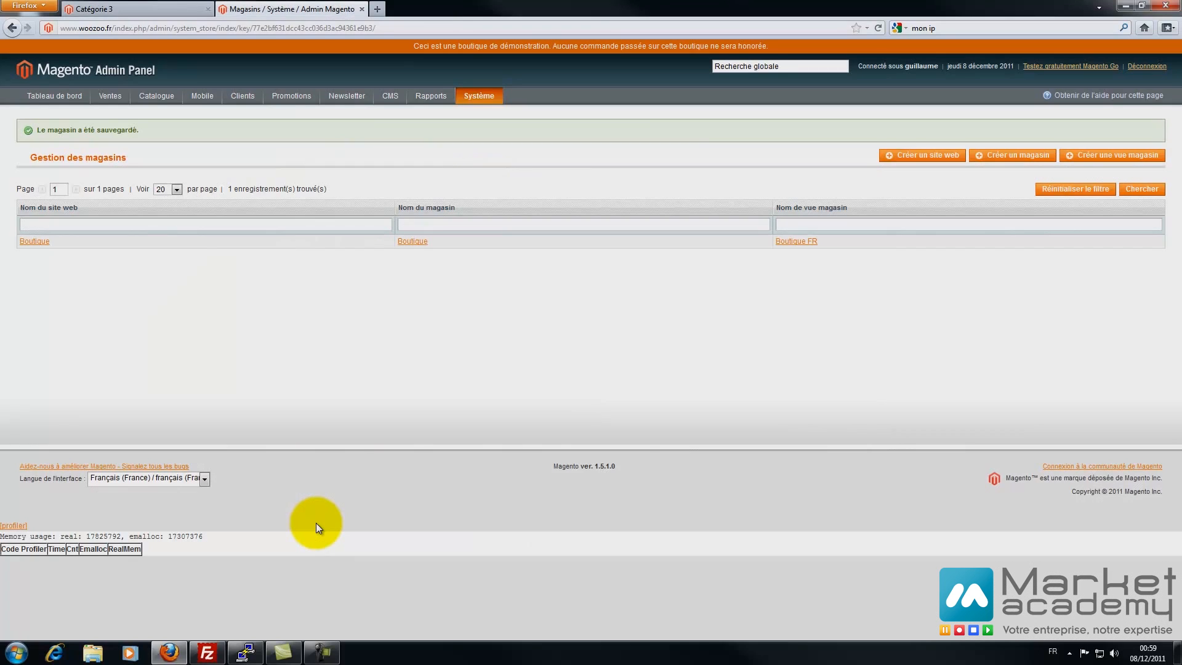
# - Create an active subcategory named 'Sous catégorie de 1' under Catégorie 1
pyautogui.moveTo(157, 96)
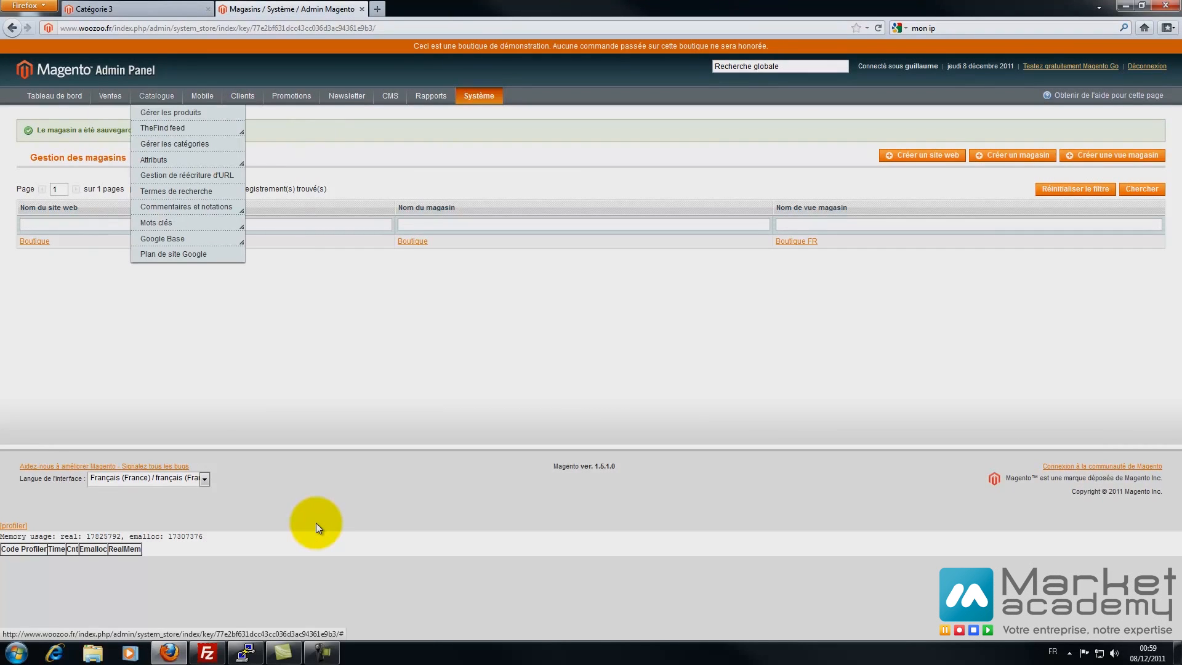
pyautogui.click(174, 143)
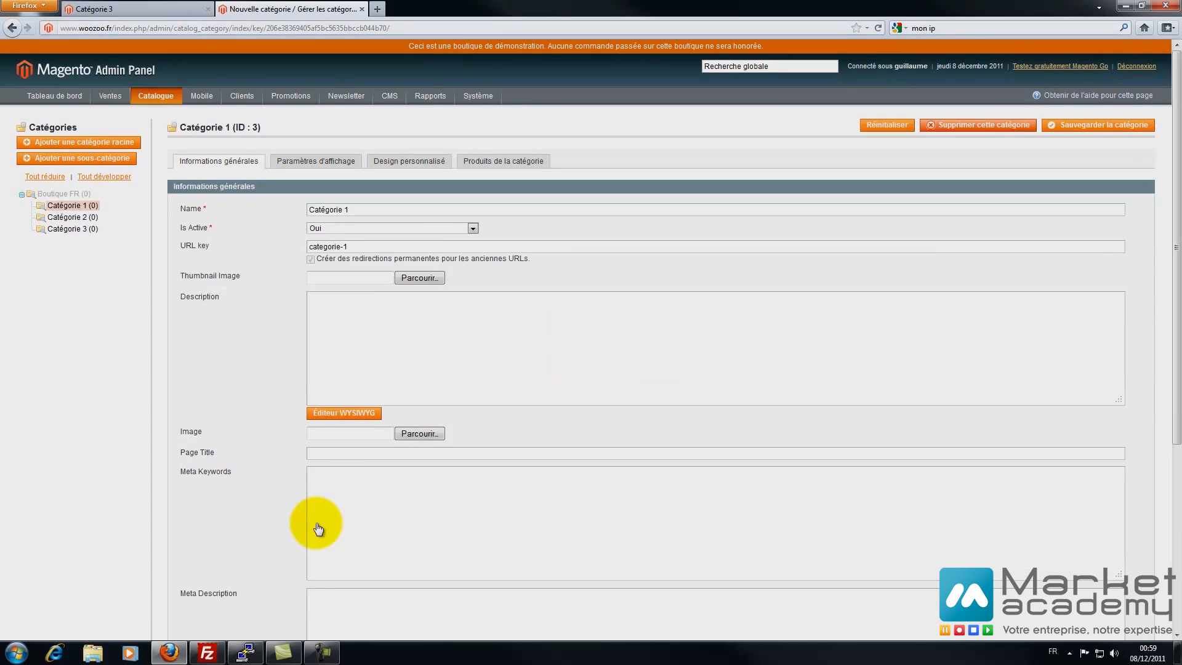
pyautogui.write('Sous catég')
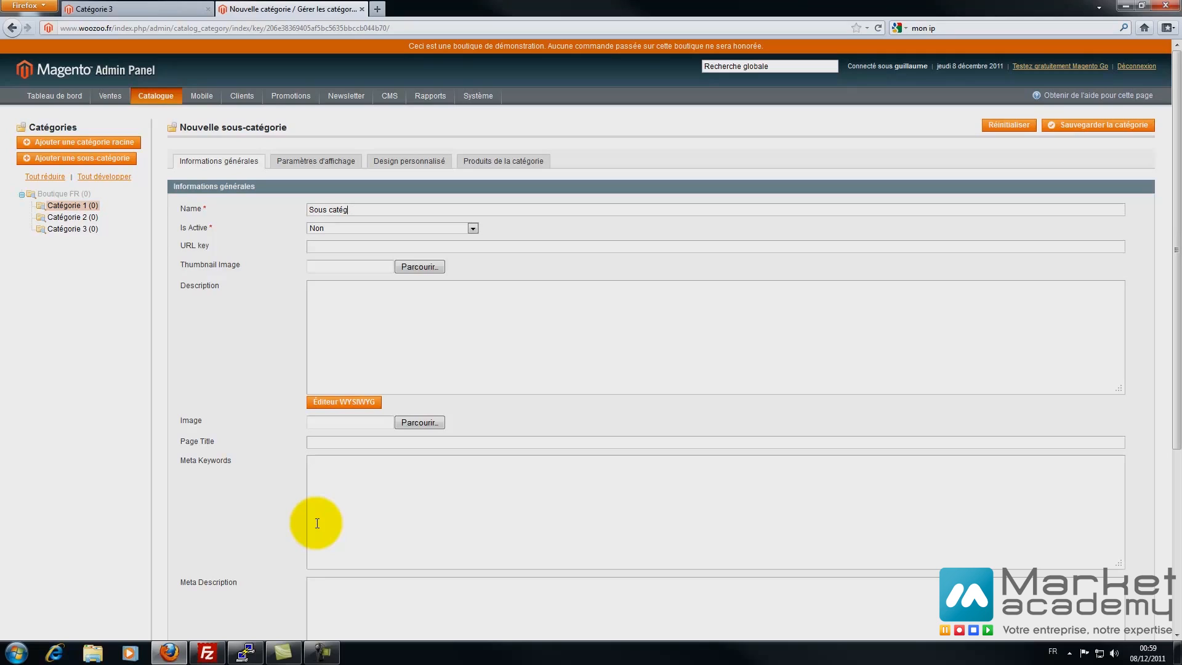
pyautogui.write('orie de')
pyautogui.click(393, 229)
pyautogui.click(393, 238)
pyautogui.scroll(-5, 317, 523)
pyautogui.scroll(5, 317, 523)
# - Review the display, design and product sections, save the subcategory, and reload the storefront
pyautogui.click(316, 161)
pyautogui.click(408, 161)
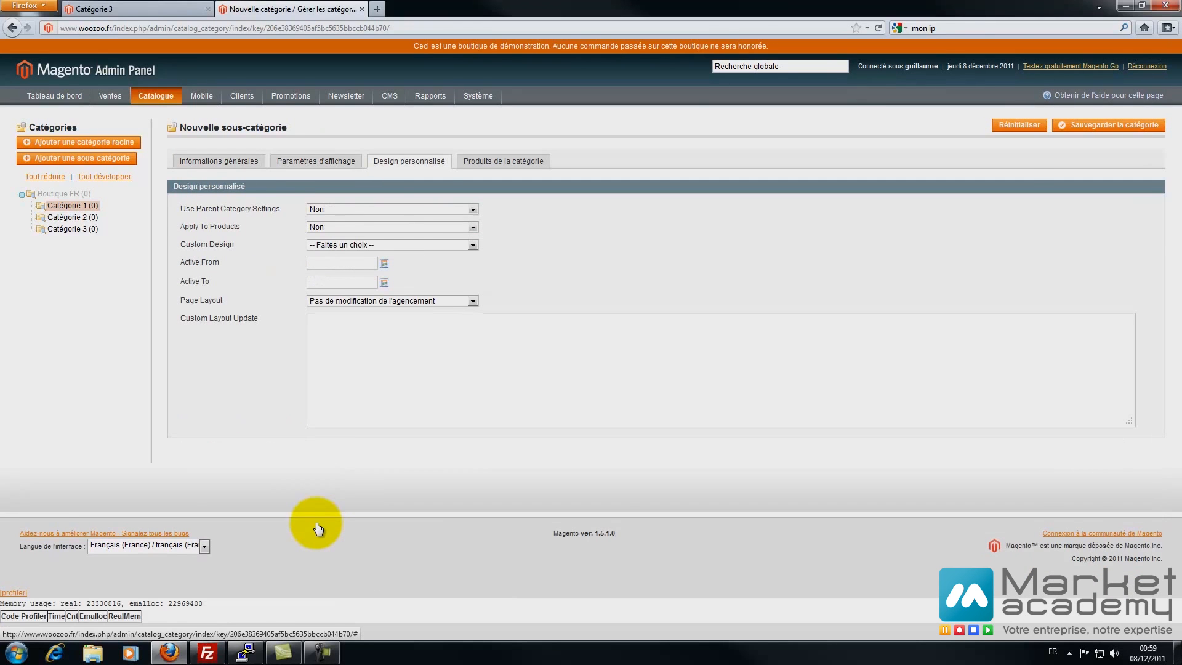
pyautogui.click(503, 161)
pyautogui.click(219, 161)
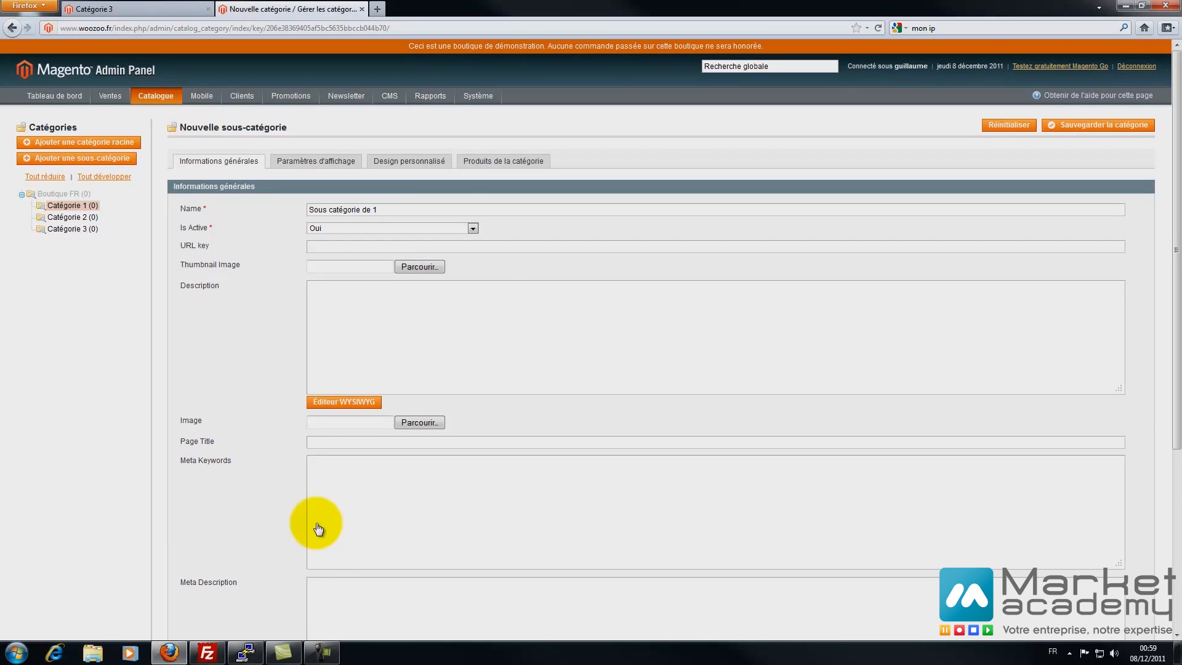
pyautogui.click(1097, 125)
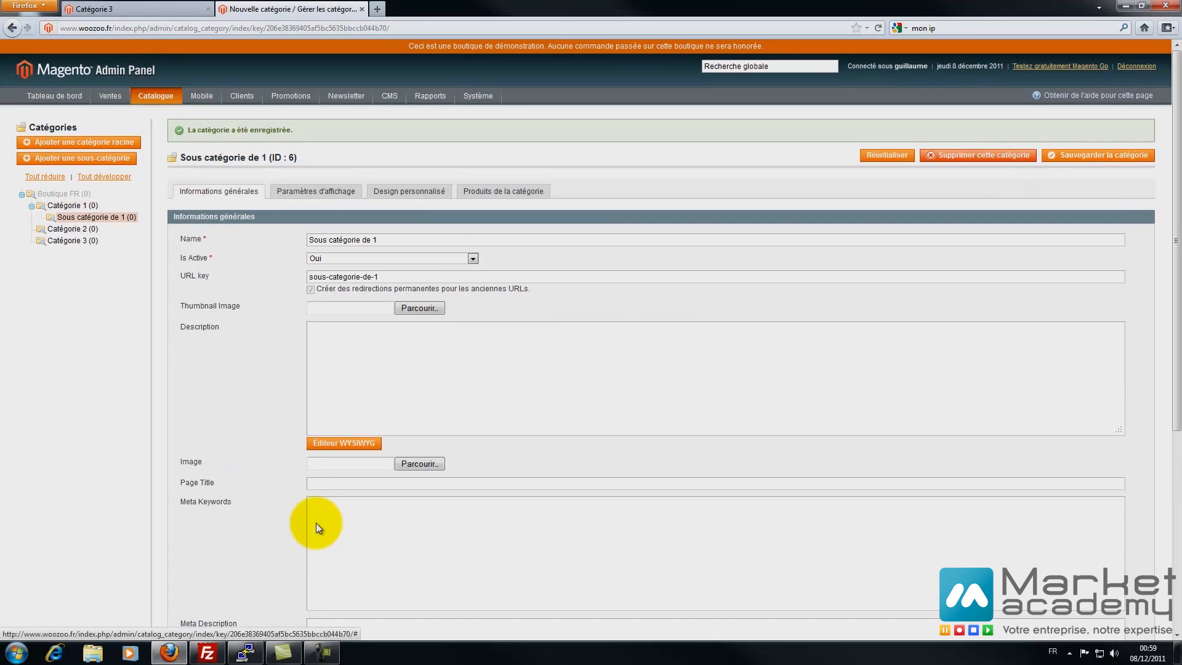
pyautogui.hotkey('ctrl', 'Tab')
pyautogui.press('F5')
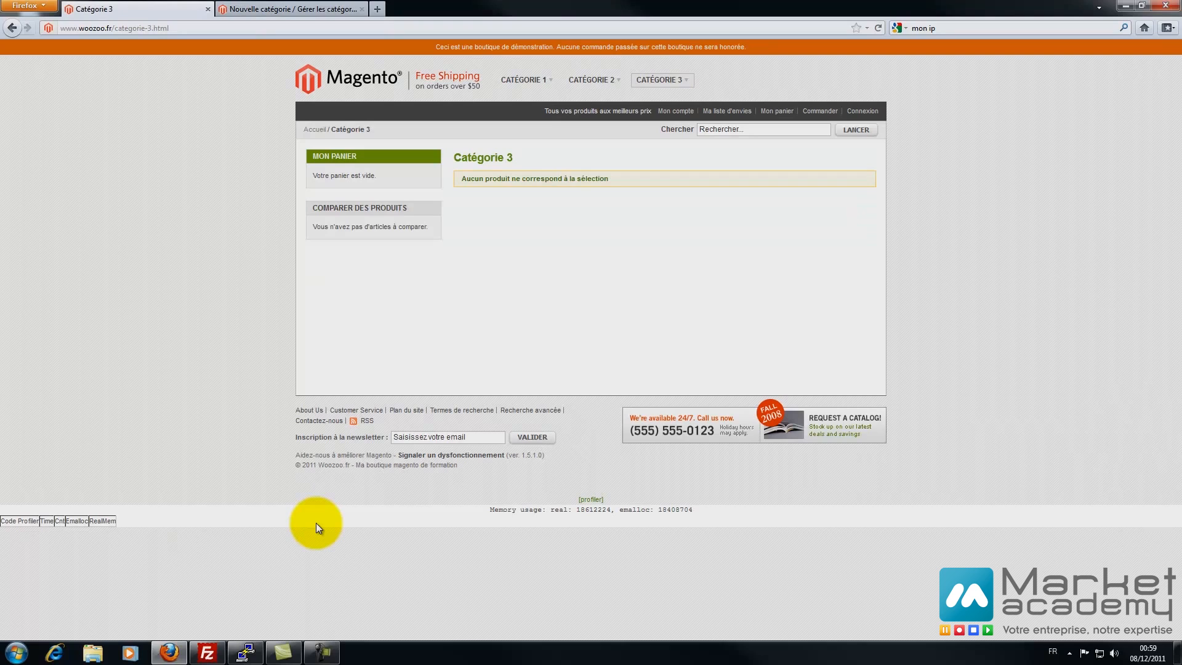
# - Check that Sous catégorie de 1 appears under CATÉGORIE 1 in the storefront menu
pyautogui.moveTo(527, 80)
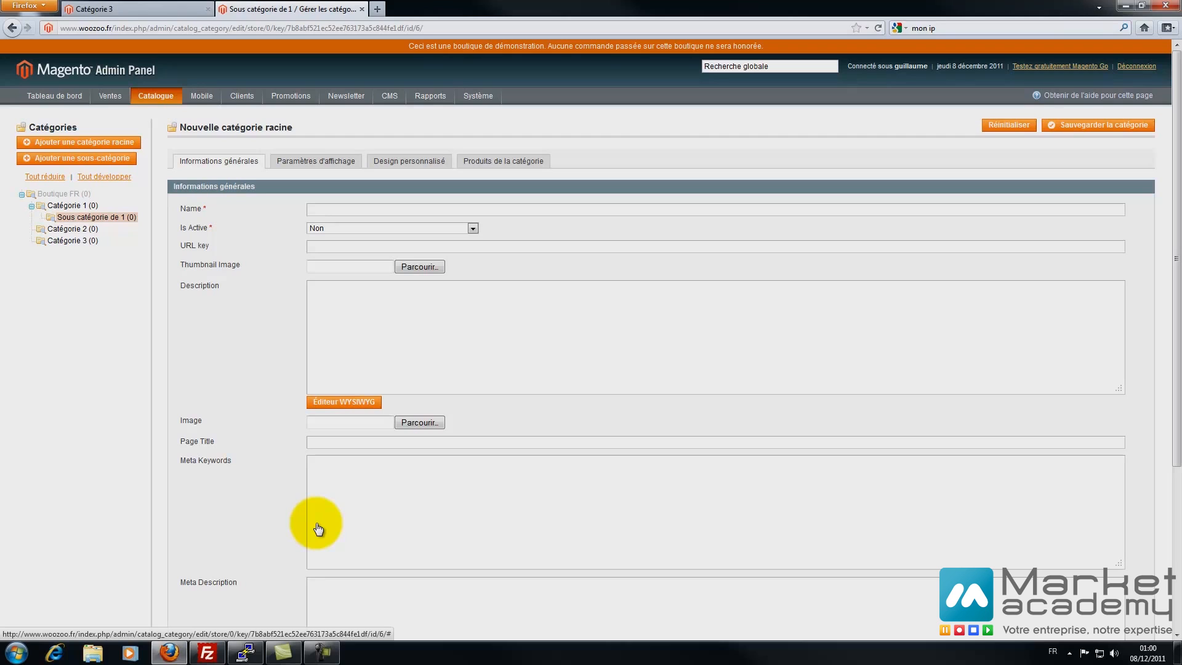
# - Move Sous catégorie de 1 under Catégorie 3 and verify the change on the storefront
pyautogui.moveTo(65, 217)
pyautogui.mouseDown()
pyautogui.moveTo(62, 254)
pyautogui.moveTo(61, 229)
pyautogui.mouseUp()
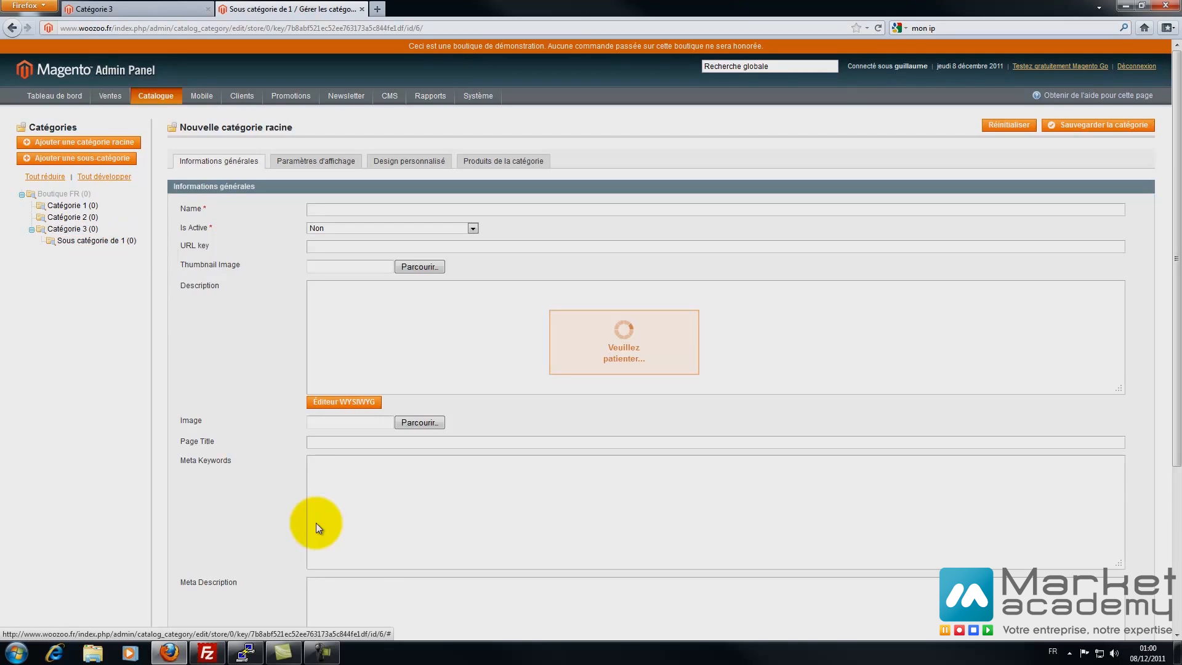
pyautogui.click(1098, 124)
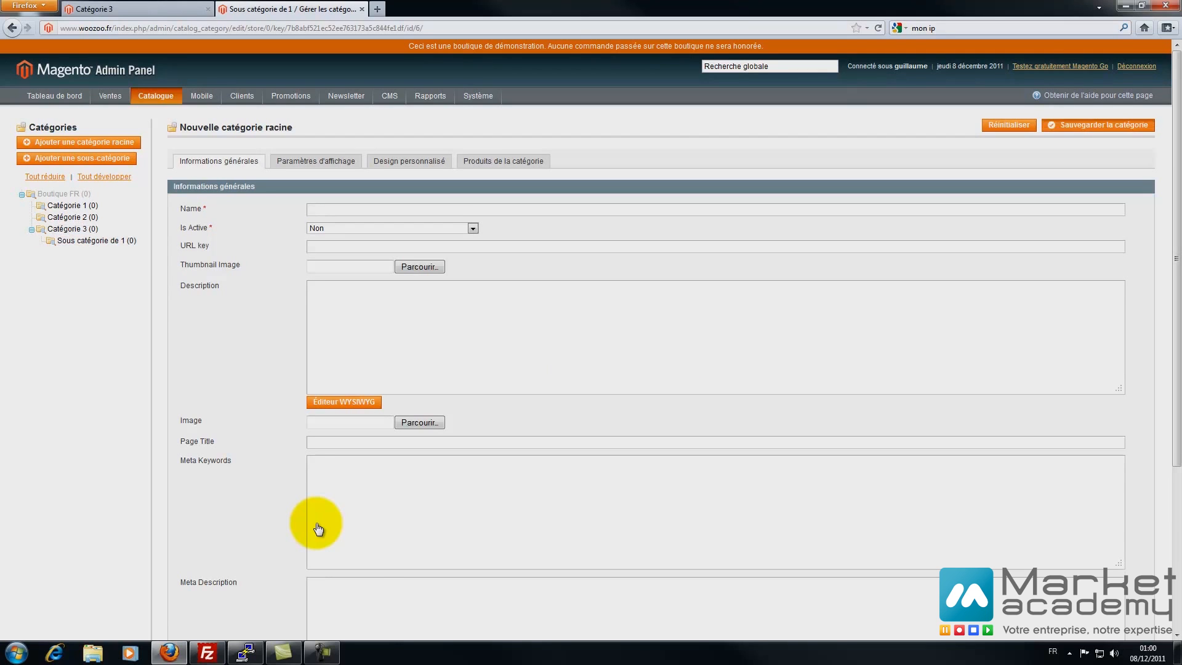
pyautogui.click(139, 9)
pyautogui.click(290, 9)
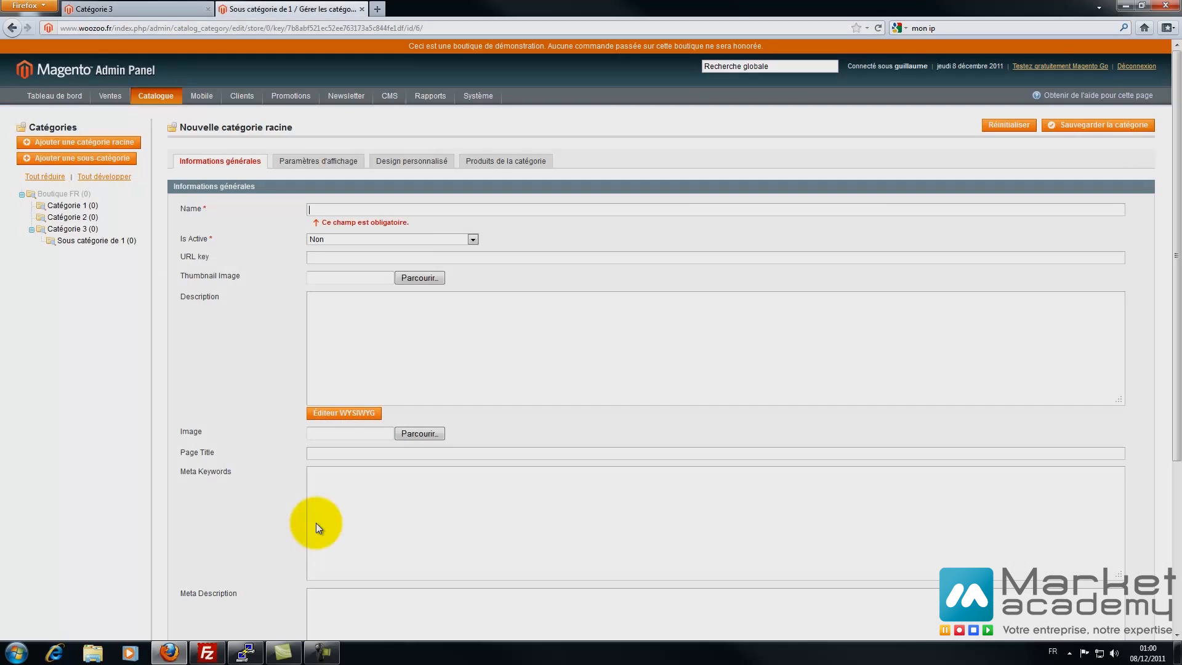
pyautogui.click(64, 193)
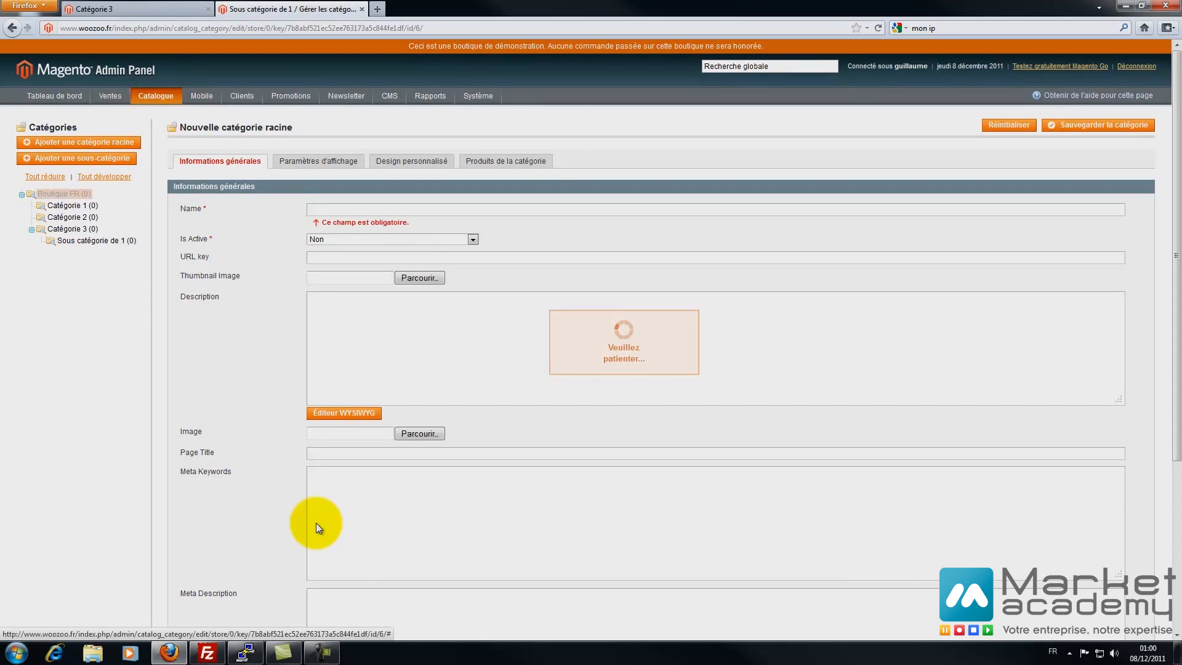
pyautogui.click(138, 10)
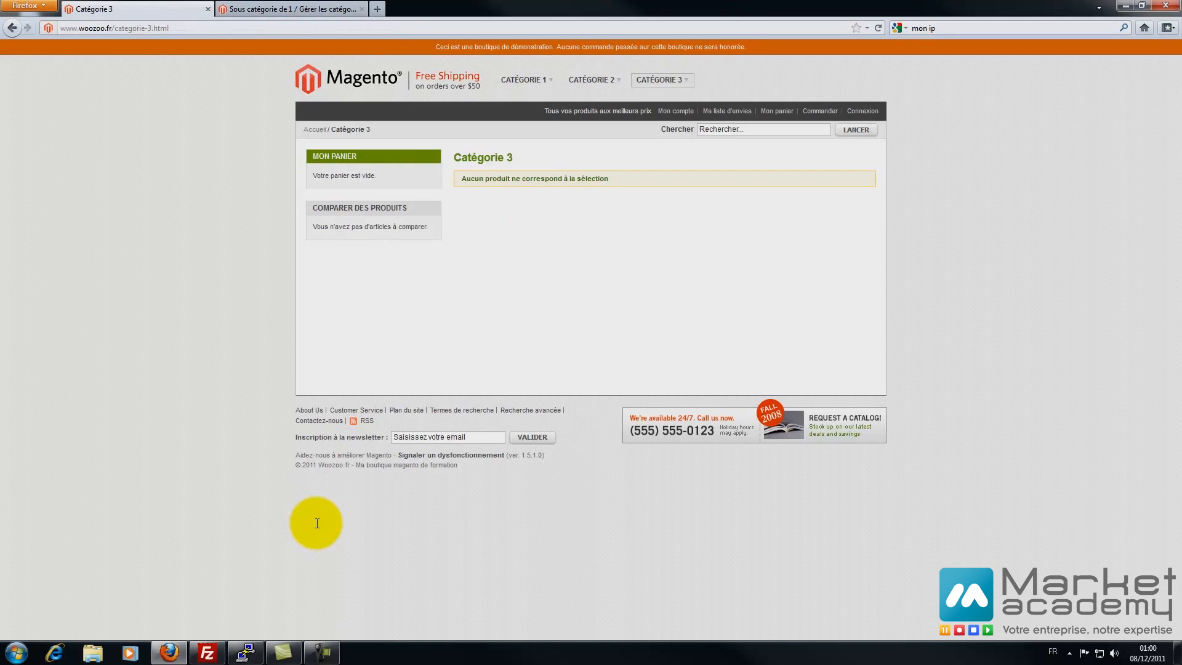
pyautogui.press('F5')
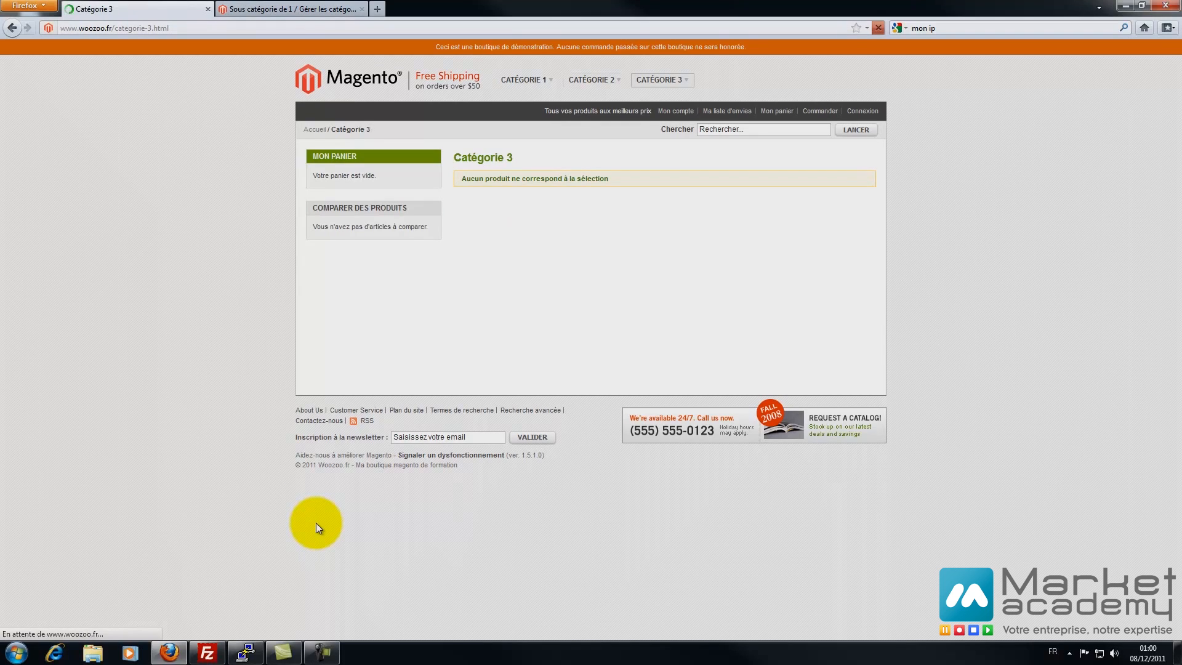
pyautogui.click(659, 80)
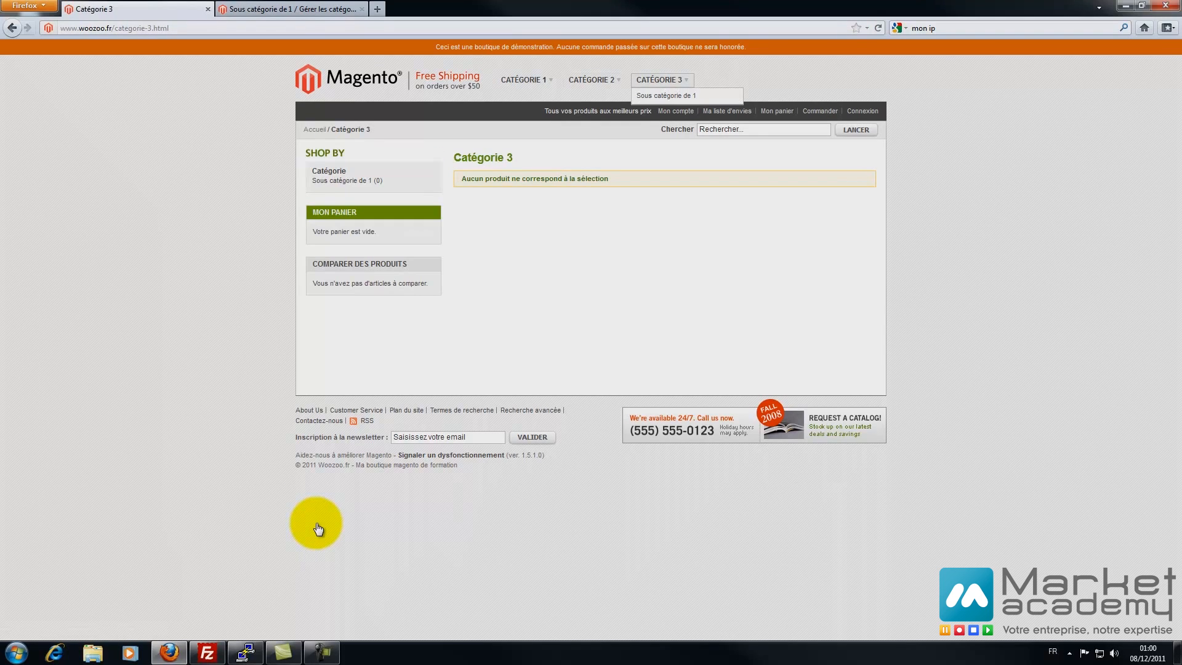
pyautogui.hotkey('ctrl', 'Tab')
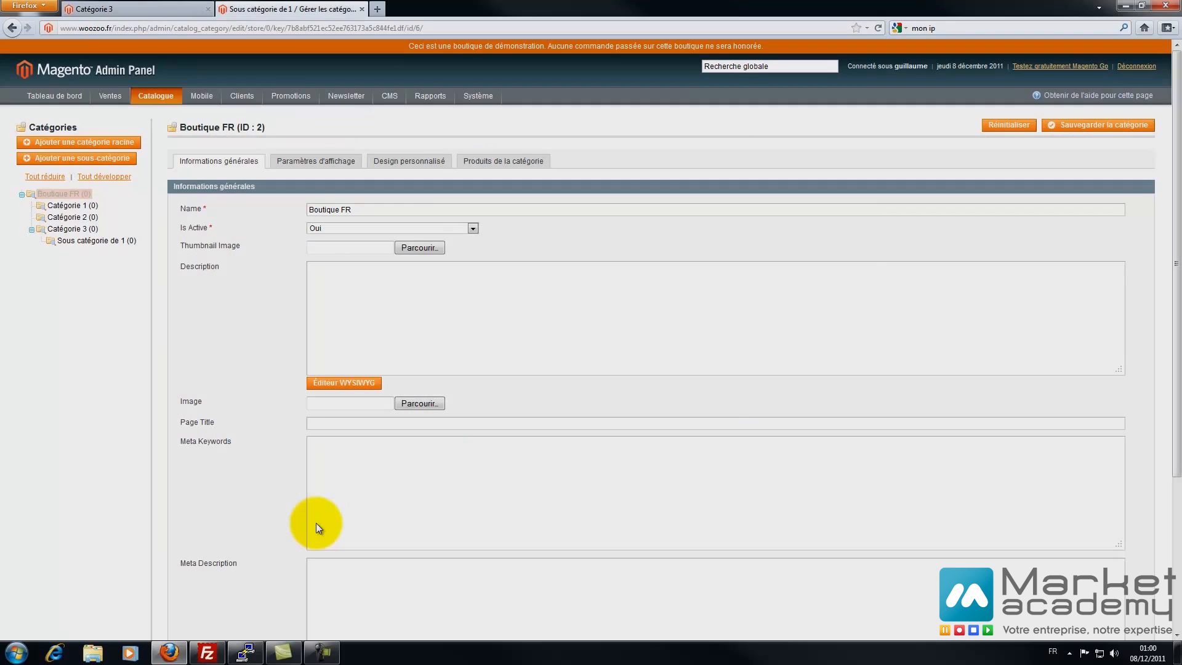
# - Move Sous catégorie de 1 back under Catégorie 1 and reopen its category page
pyautogui.moveTo(82, 240); pyautogui.dragTo(72, 207)
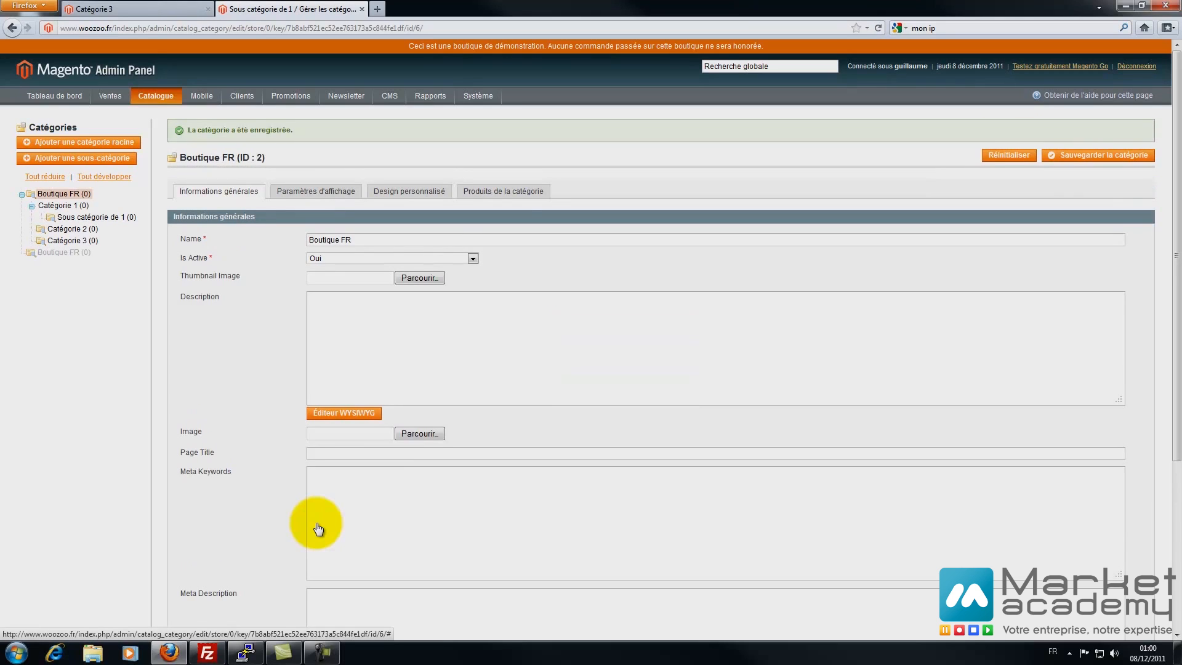
pyautogui.moveTo(156, 96)
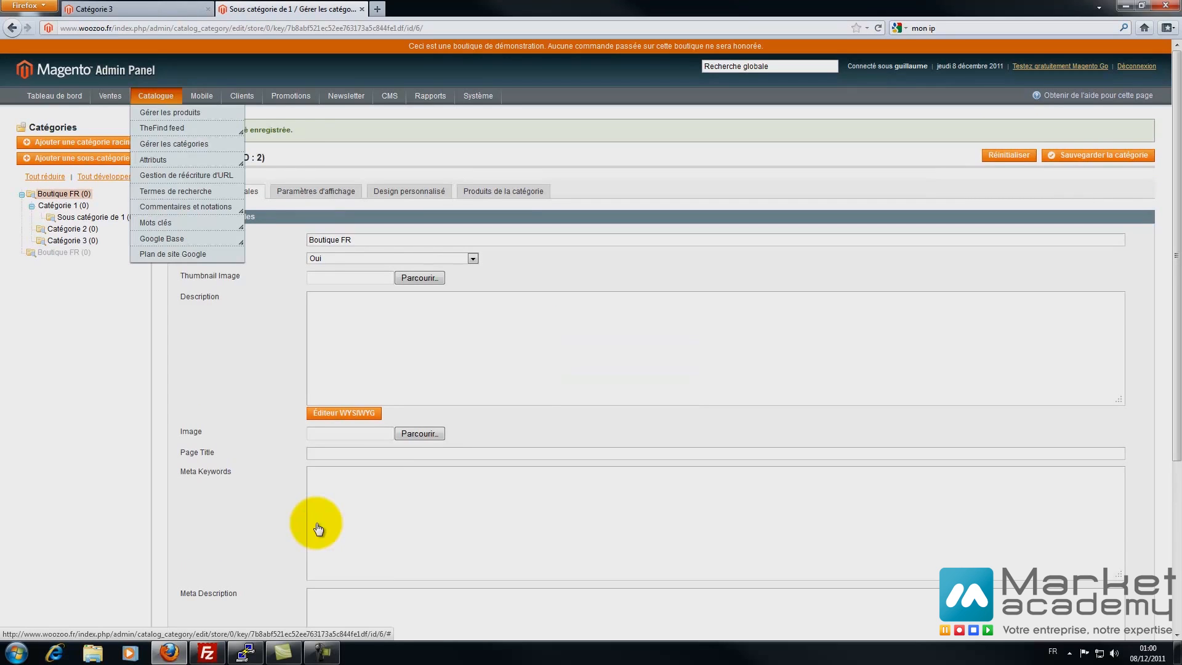
pyautogui.click(179, 142)
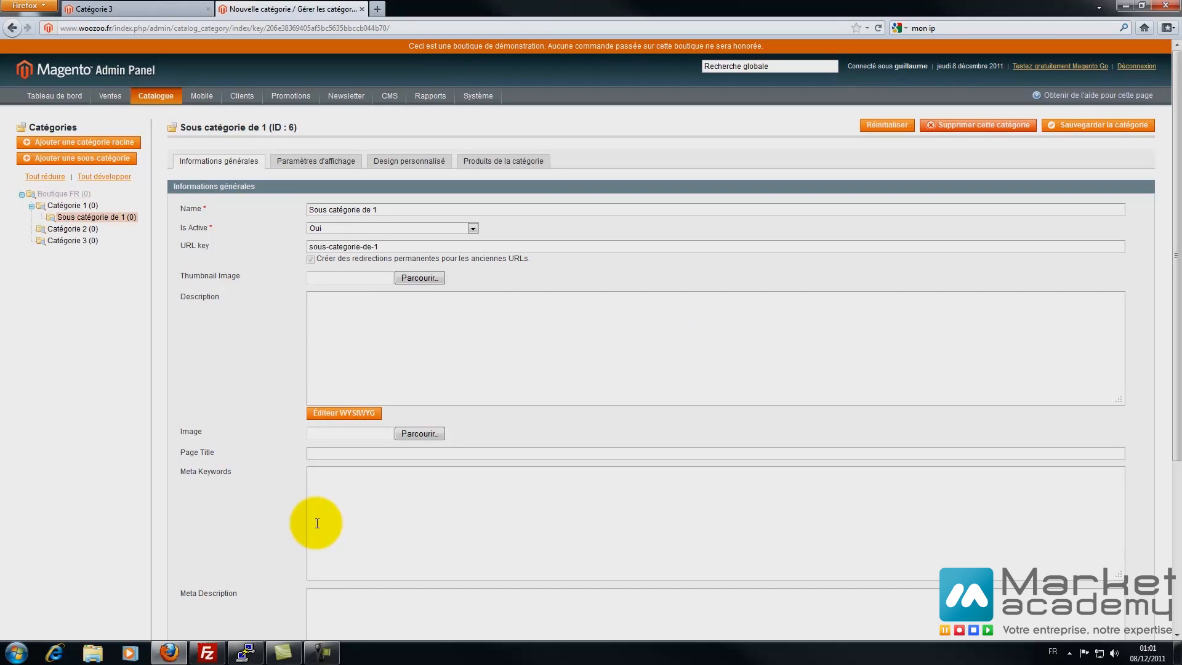
# - Enter 'Bla bla bla' as the subcategory description and open it in the rich-text editor
pyautogui.write('Bla bla bla')
pyautogui.press('Tab')
pyautogui.press('Return')
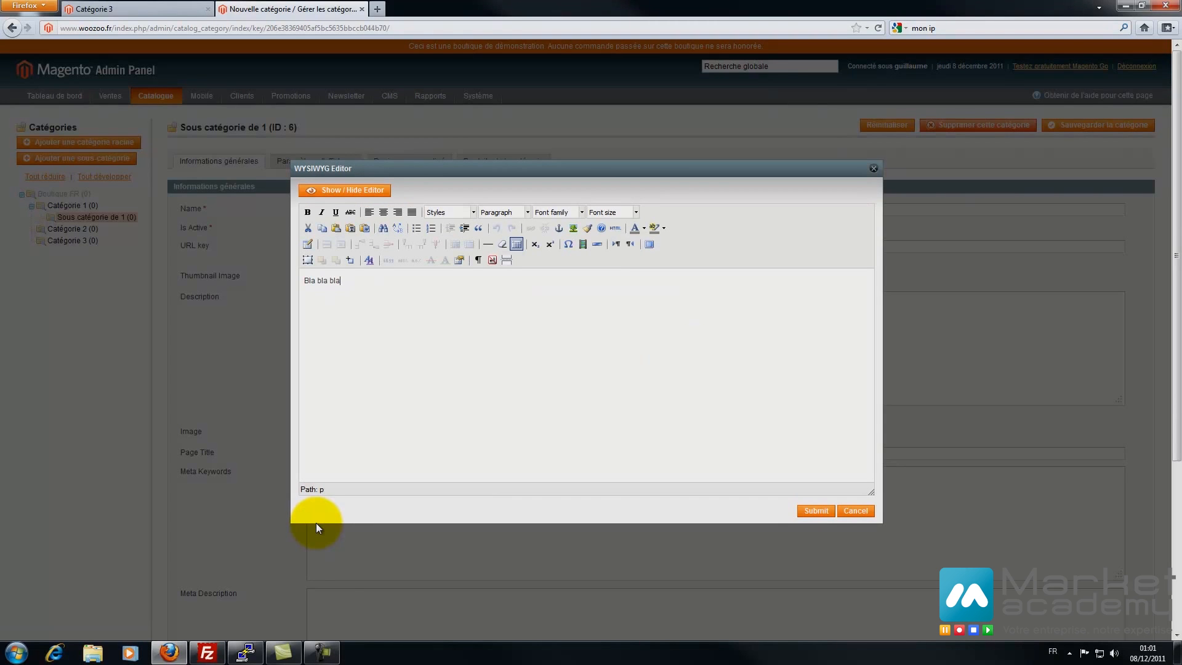
# - Make the 'Bla bla bla' text underlined, centred and bold
pyautogui.hotkey('ctrl', 'a')
pyautogui.hotkey('ctrl', 'u')
pyautogui.hotkey('ctrl', 'u')
pyautogui.hotkey('ctrl', 'e')
pyautogui.hotkey('ctrl', 'u')
pyautogui.hotkey('ctrl', 'b')
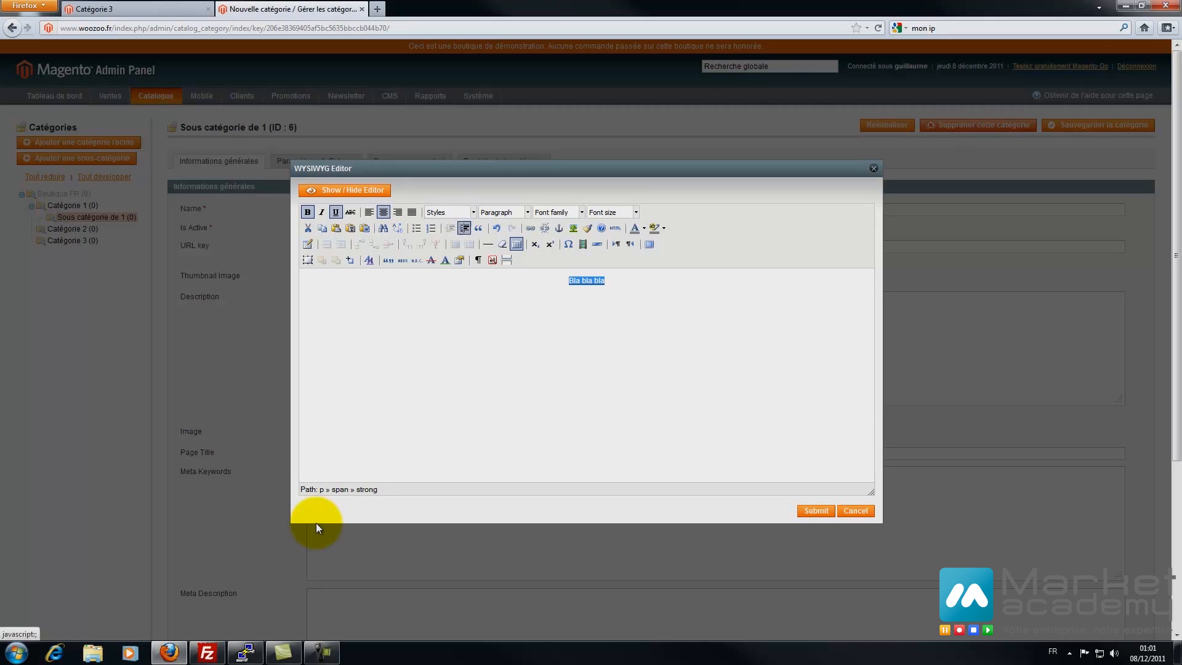
# - Format the text as Heading 2, submit it to Description, and save the subcategory
pyautogui.press('Return')
pyautogui.press('Escape')
pyautogui.press('Return')
pyautogui.click(508, 303)
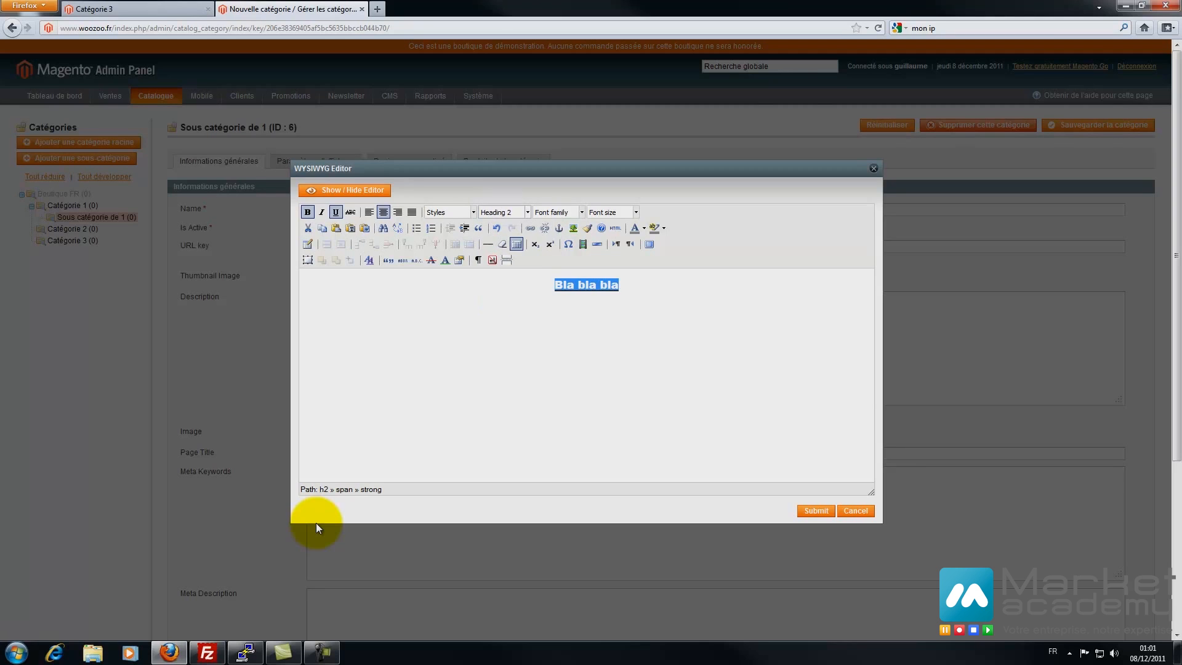
pyautogui.click(815, 510)
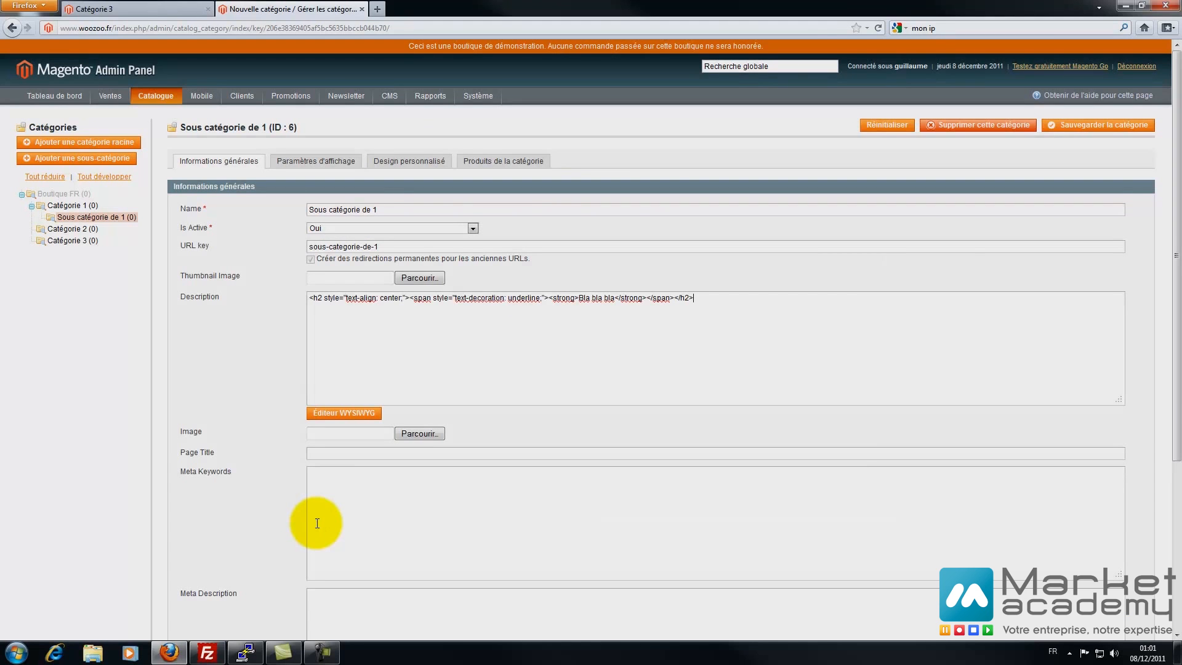
pyautogui.click(1097, 125)
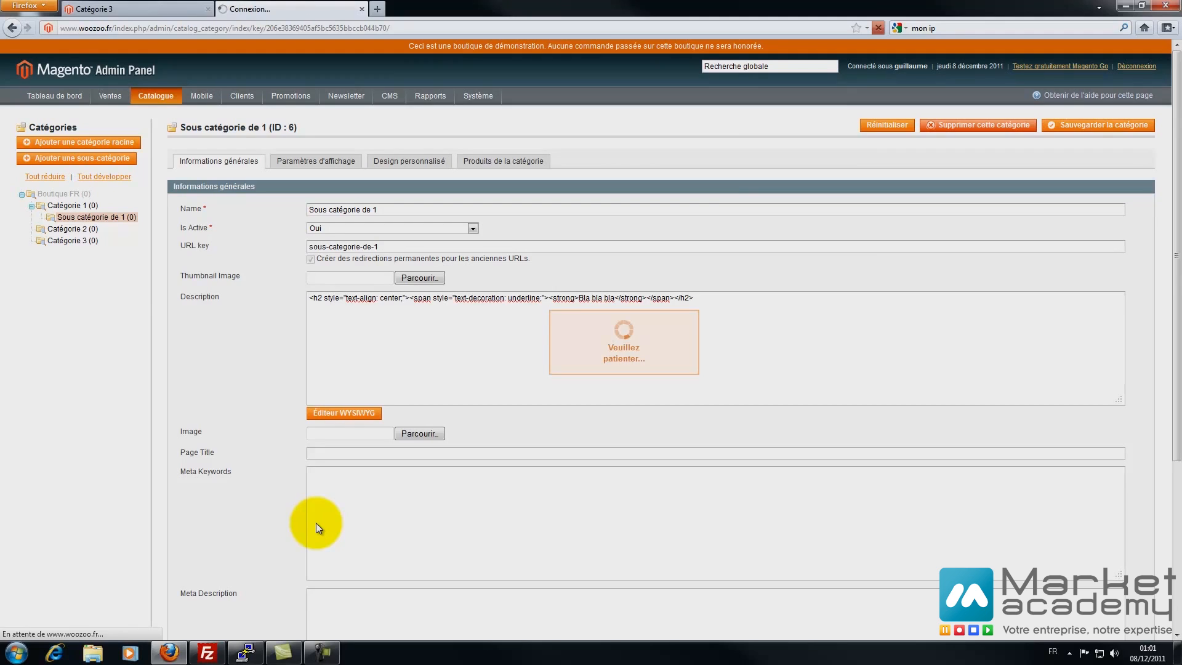
pyautogui.hotkey('ctrl', 'Tab')
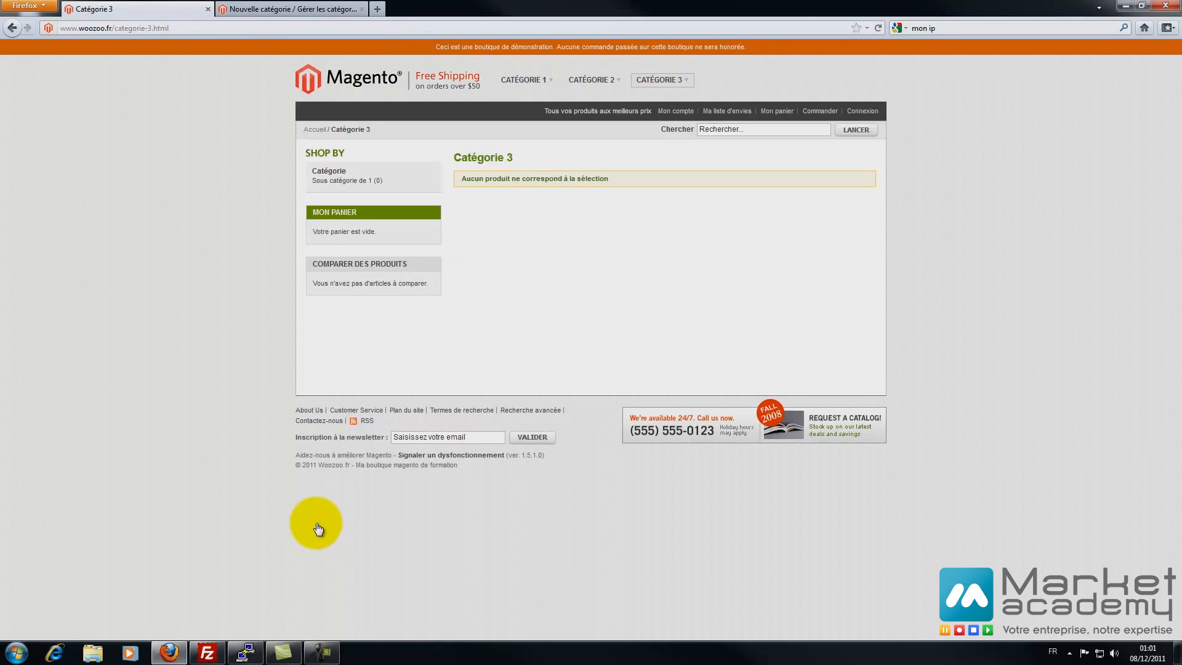
# - View the Sous catégorie de 1 storefront page showing 'Bla bla bla', then go to product management
pyautogui.press('F5')
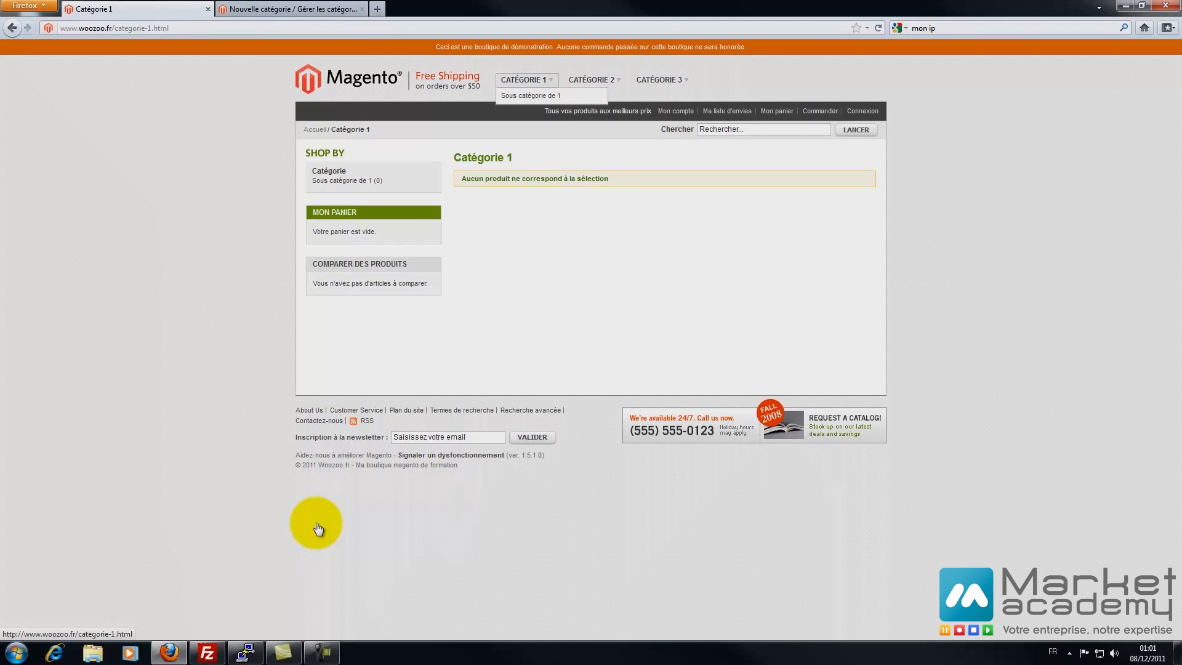
pyautogui.click(530, 96)
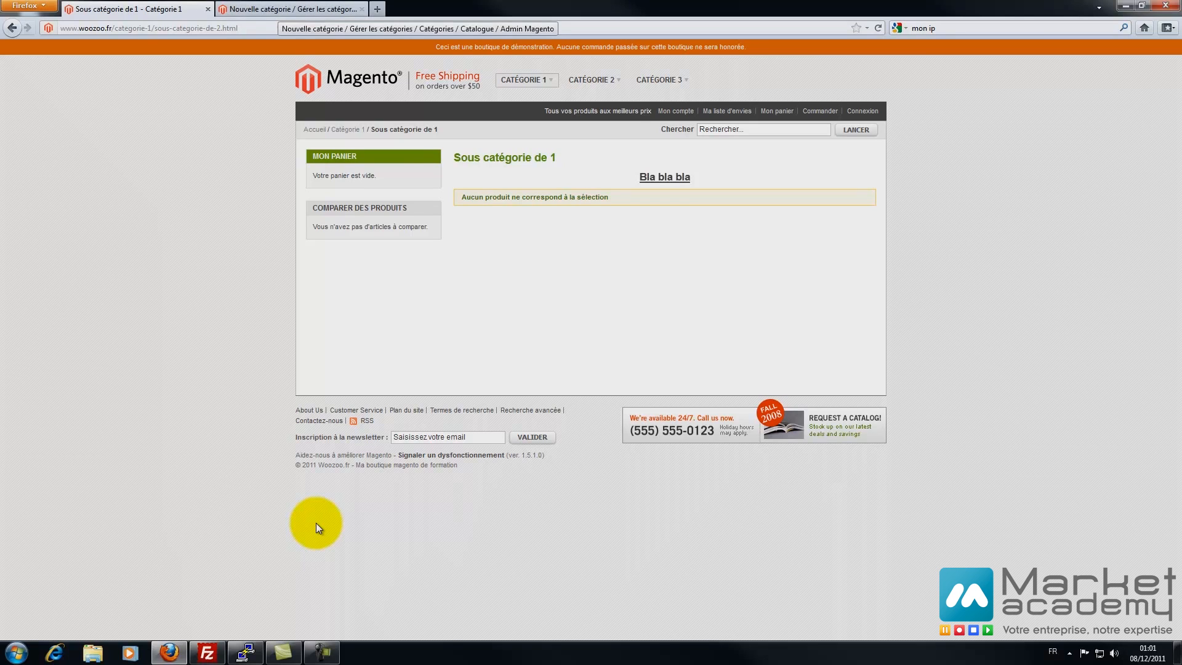
pyautogui.hotkey('ctrl', 'Tab')
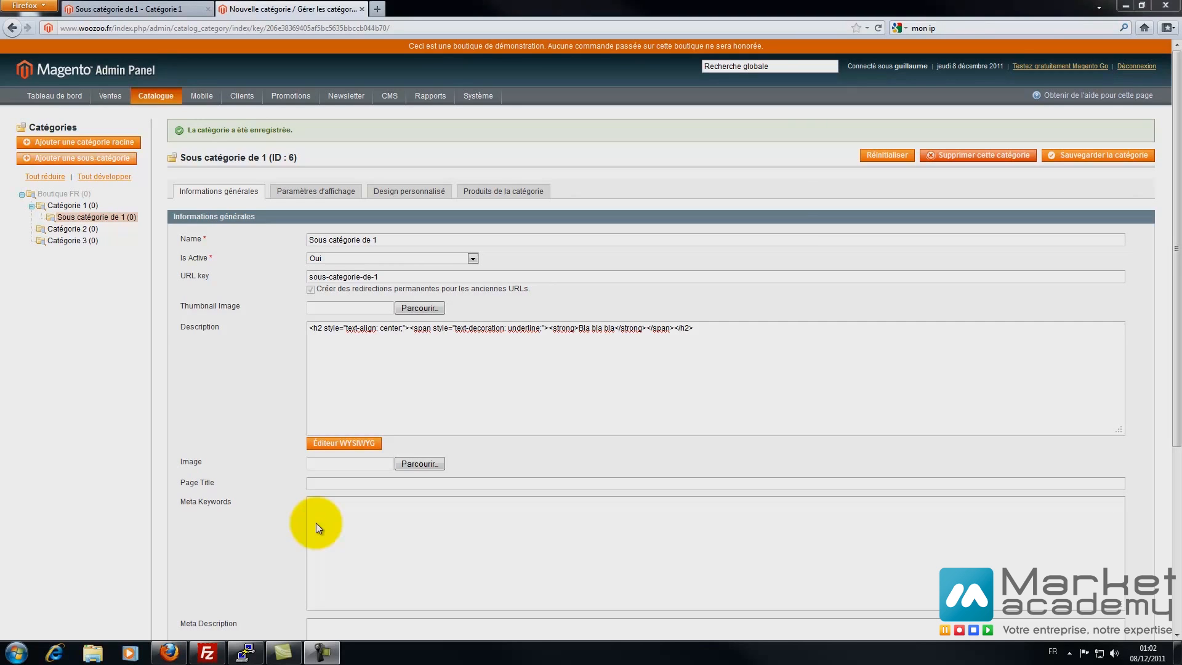
pyautogui.click(170, 112)
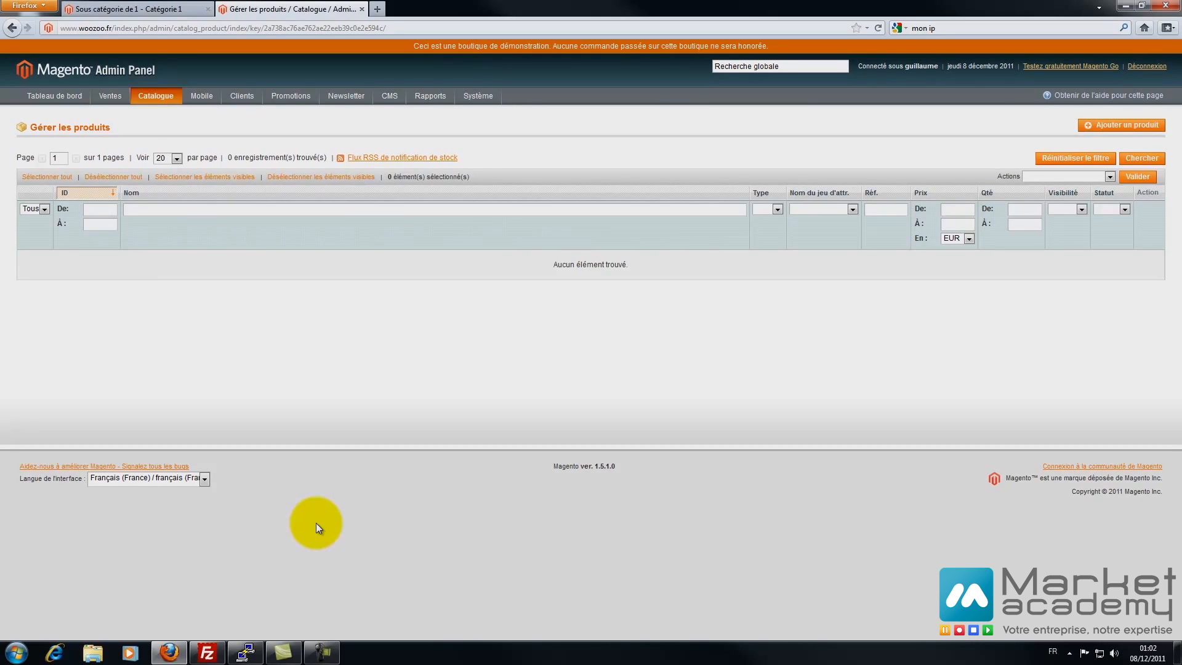
# - Start a new product with attribute set Default and product type Produit simple
pyautogui.click(1121, 125)
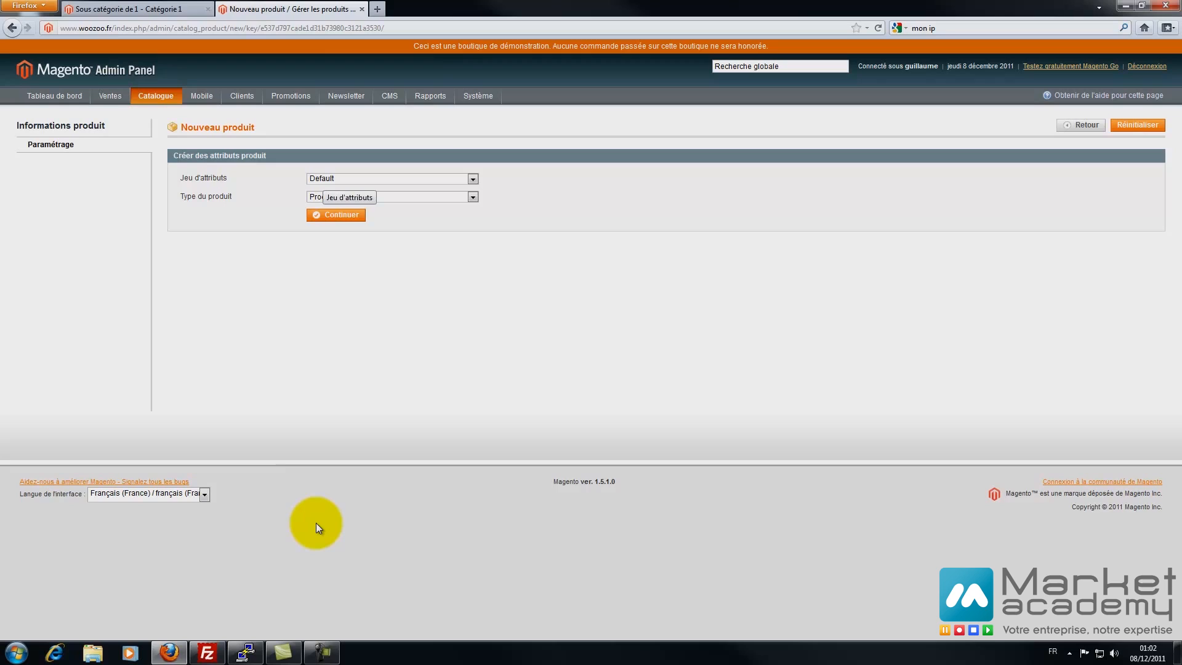
pyautogui.click(323, 178)
pyautogui.click(323, 179)
pyautogui.click(328, 197)
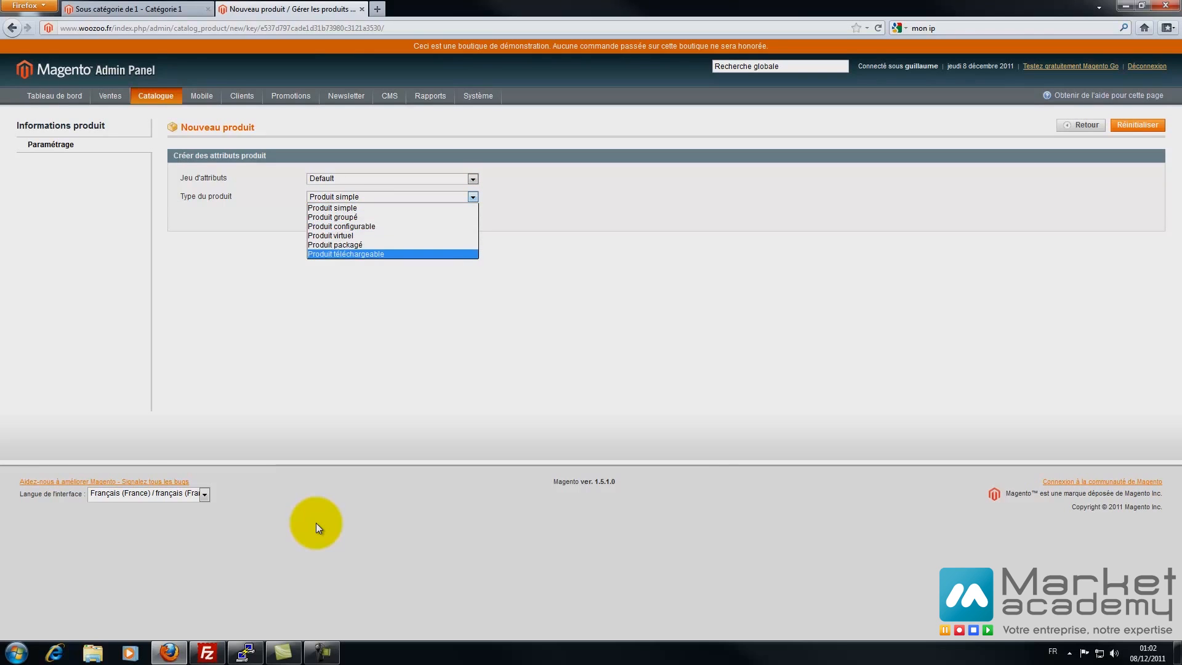
pyautogui.click(316, 524)
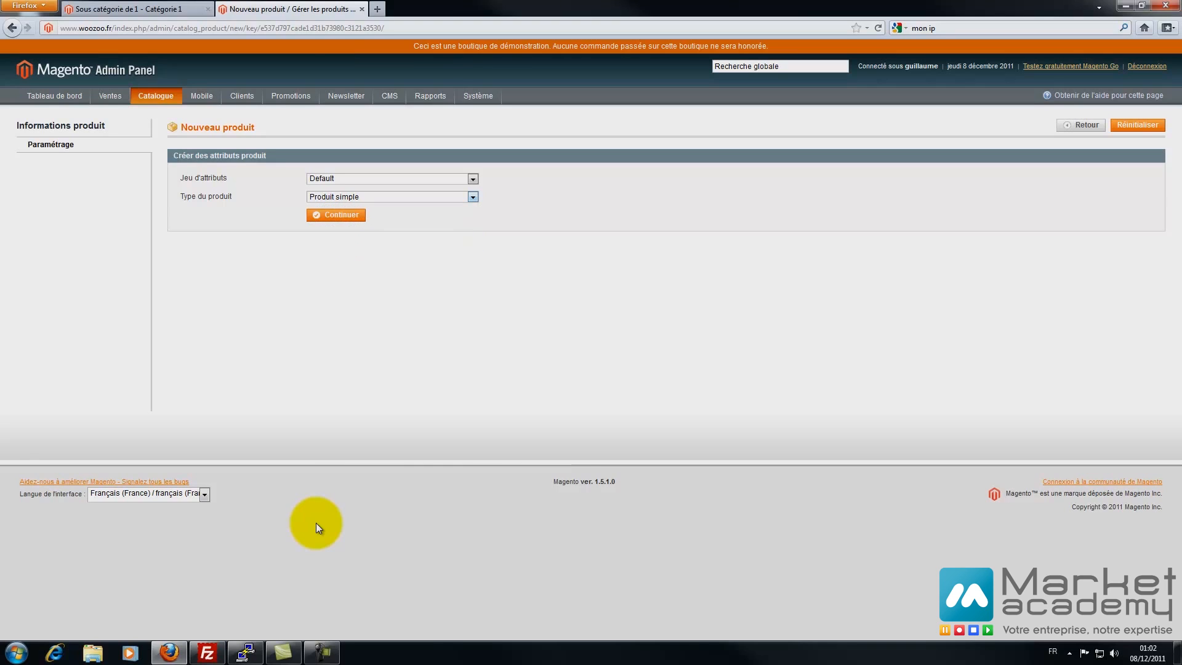
pyautogui.click(336, 214)
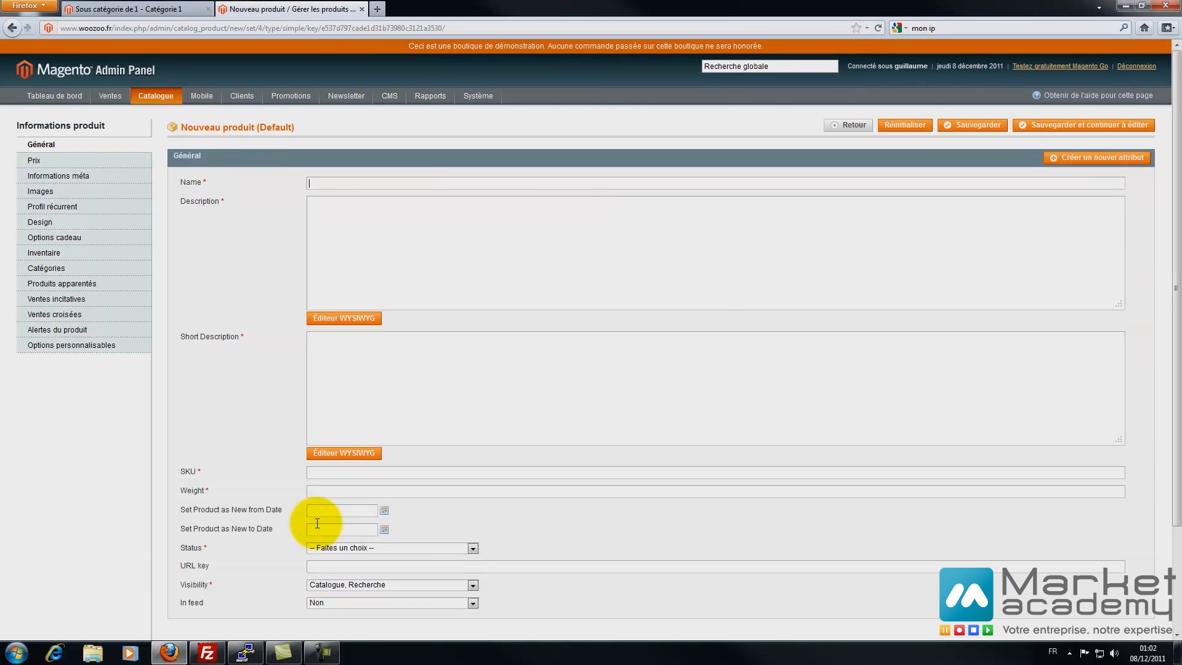
# - Name the product 'Produit de test' and add a centred description combining the name and 'description'
pyautogui.write('Produit de test')
pyautogui.hotkey('ctrl', 'a')
pyautogui.hotkey('ctrl', 'c')
pyautogui.press('Tab')
pyautogui.press('Tab')
pyautogui.press('Return')
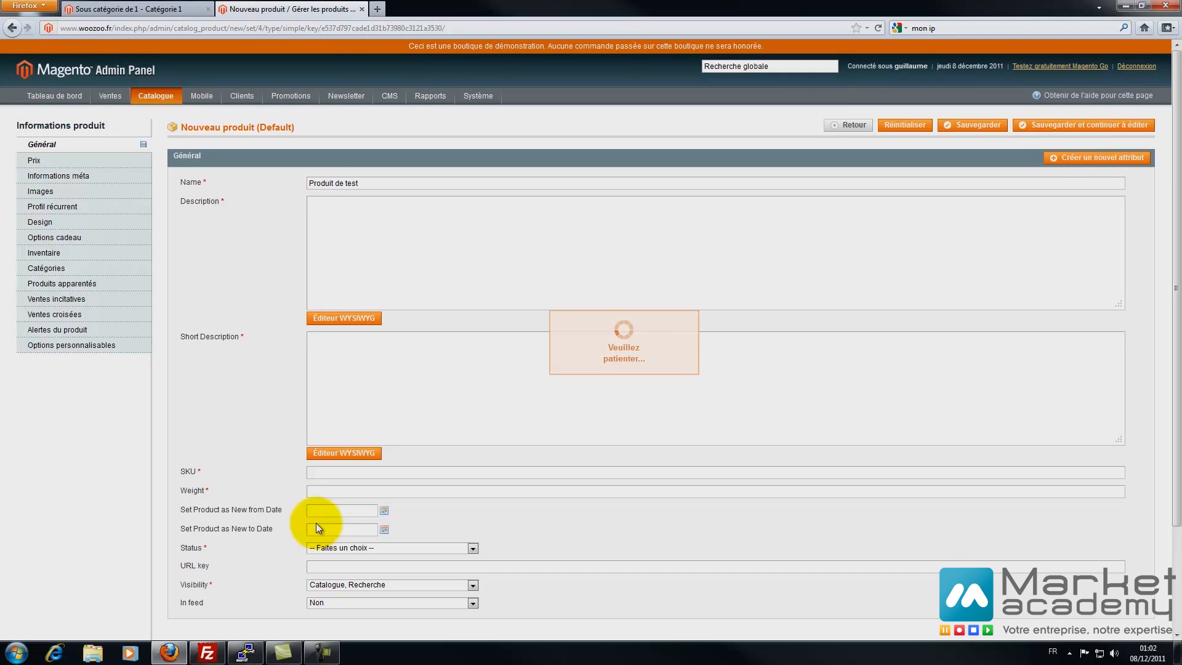
pyautogui.hotkey('ctrl', 'v')
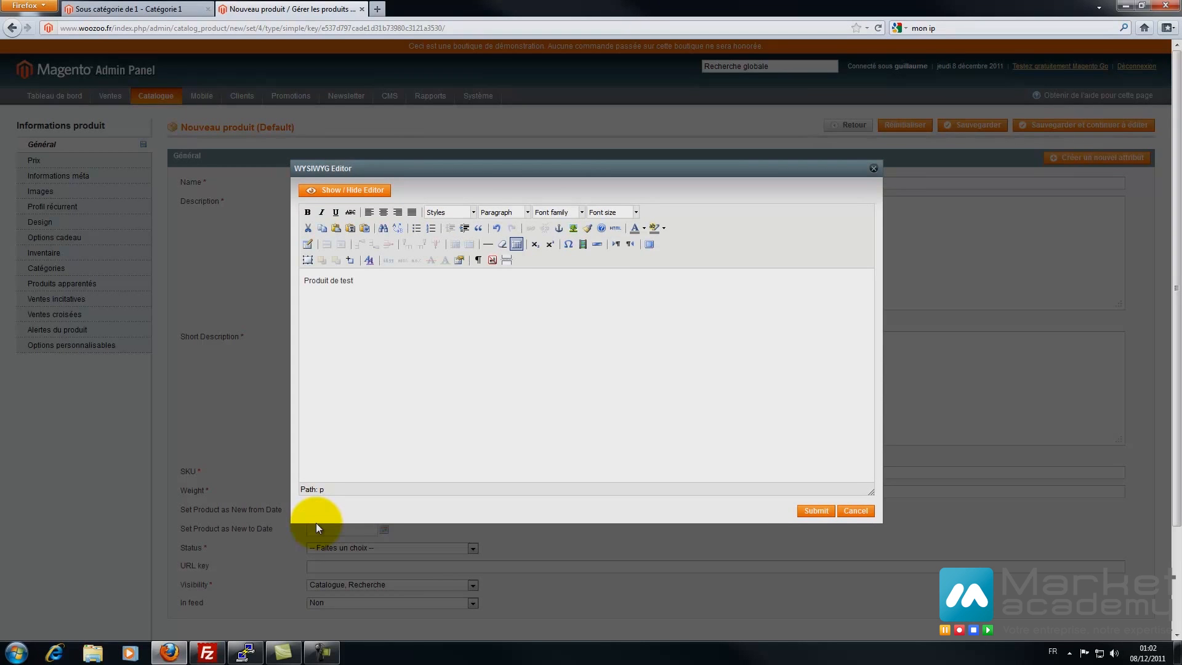
pyautogui.write('description')
pyautogui.hotkey('ctrl', 'e')
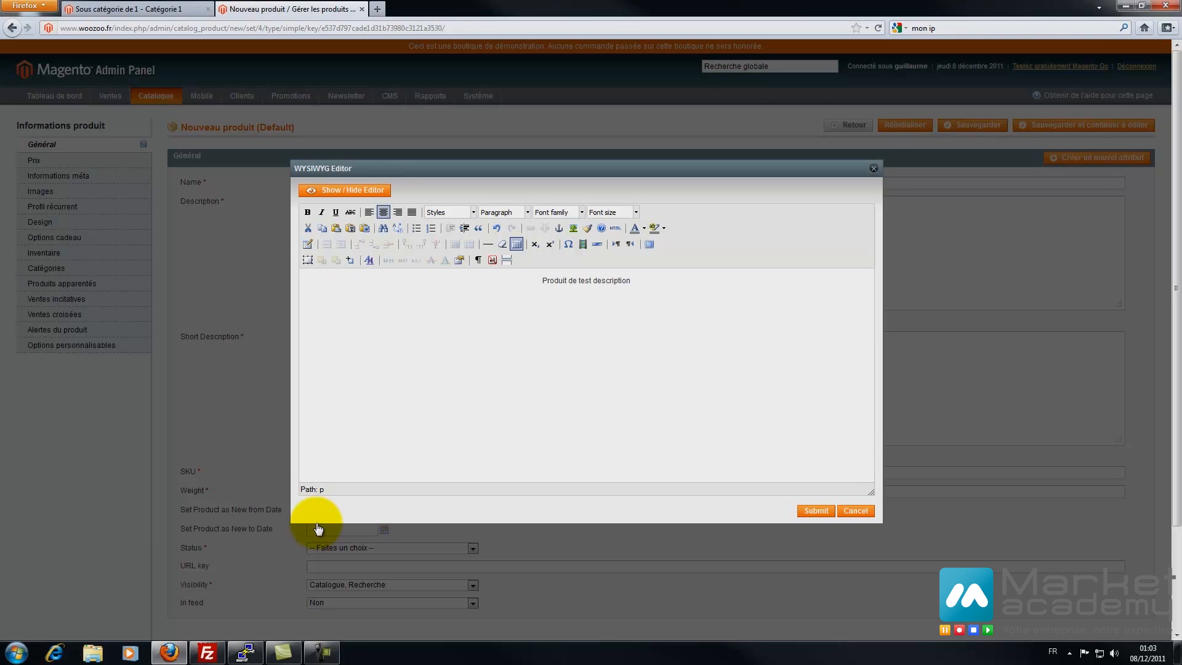
pyautogui.click(816, 511)
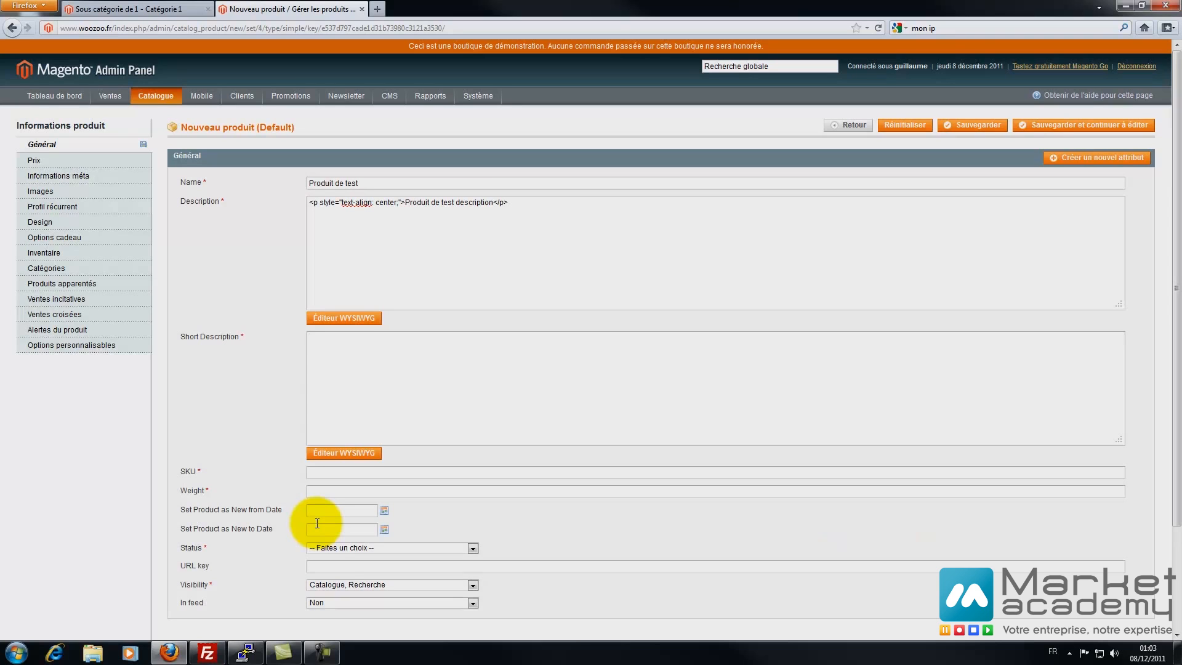
# - Enter the short description 'Résumé du produit description'
pyautogui.click(343, 452)
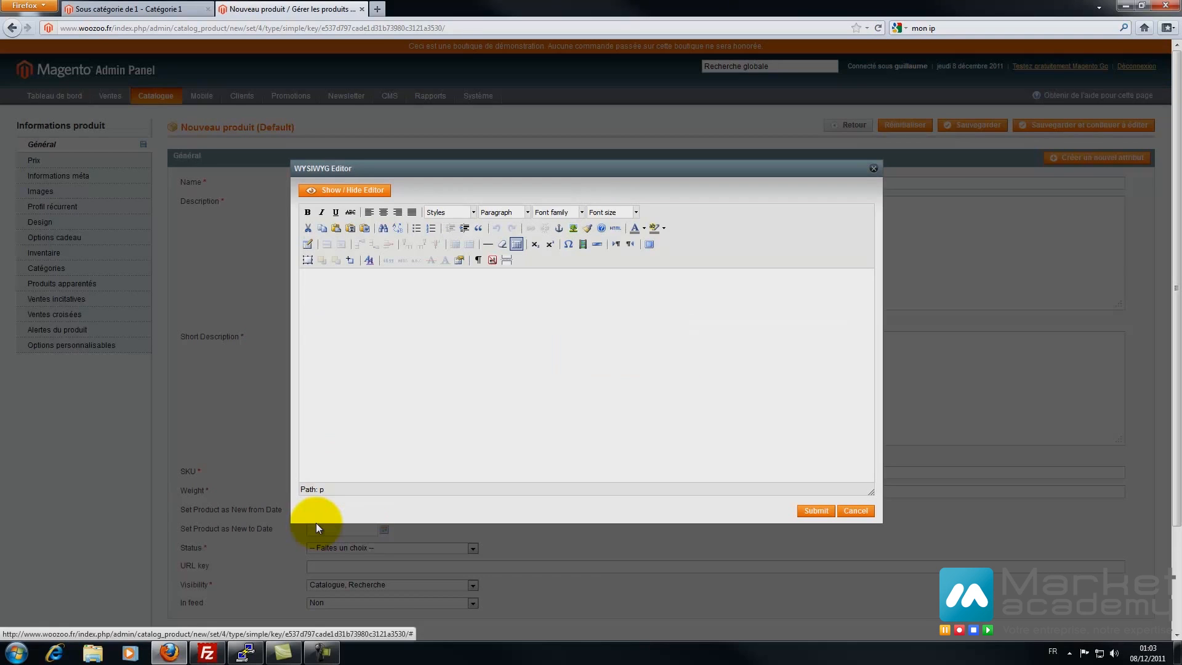
pyautogui.write('Resu')
pyautogui.press('BackSpace')
pyautogui.press('BackSpace')
pyautogui.press('BackSpace')
pyautogui.write('ésumé d')
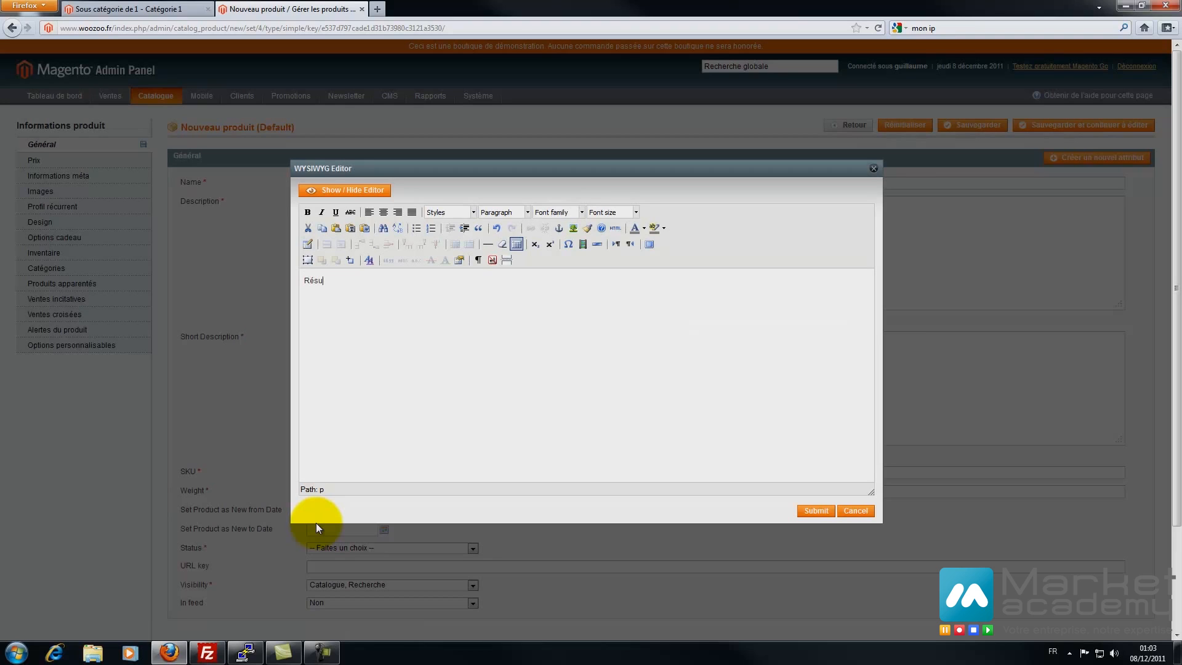
pyautogui.write('u produit description</p>')
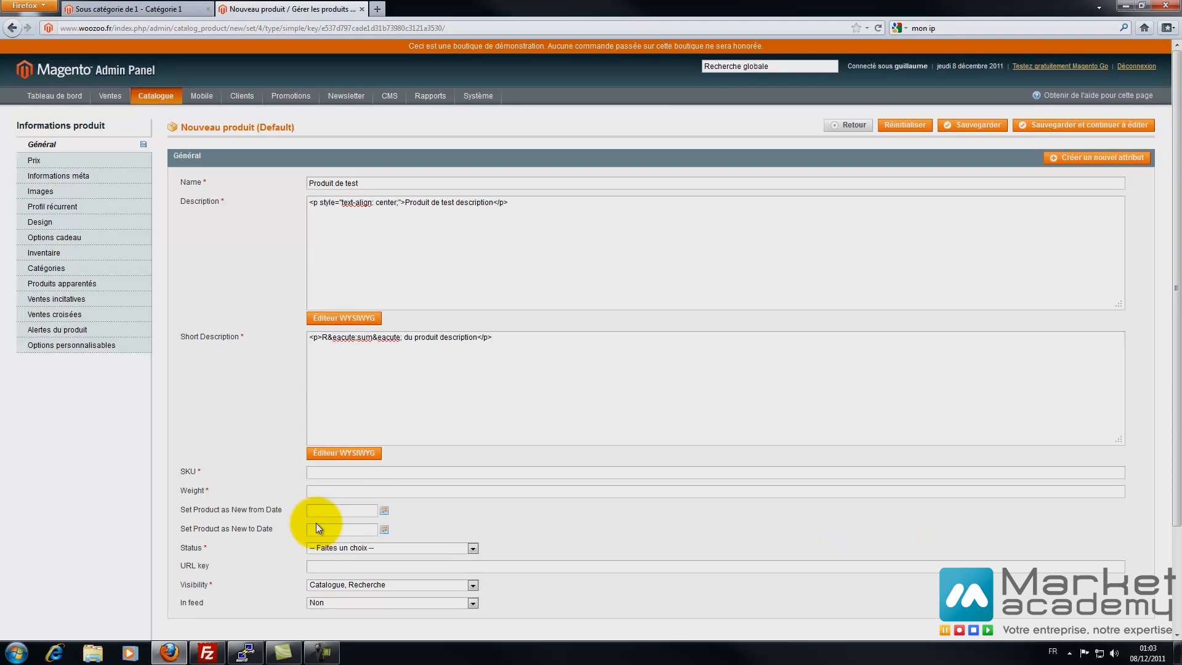
pyautogui.scroll(-4, 317, 528)
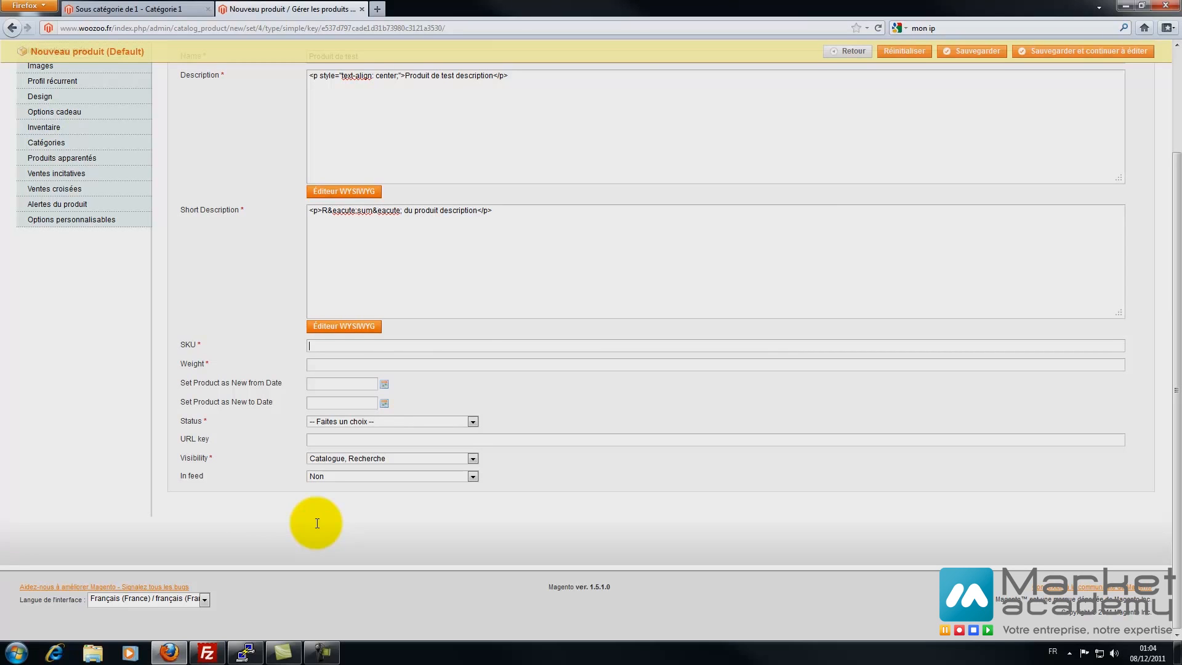
# - Enter SKU ref001, replace the weight with 1, and set the status to Activé
pyautogui.scroll(4, 317, 523)
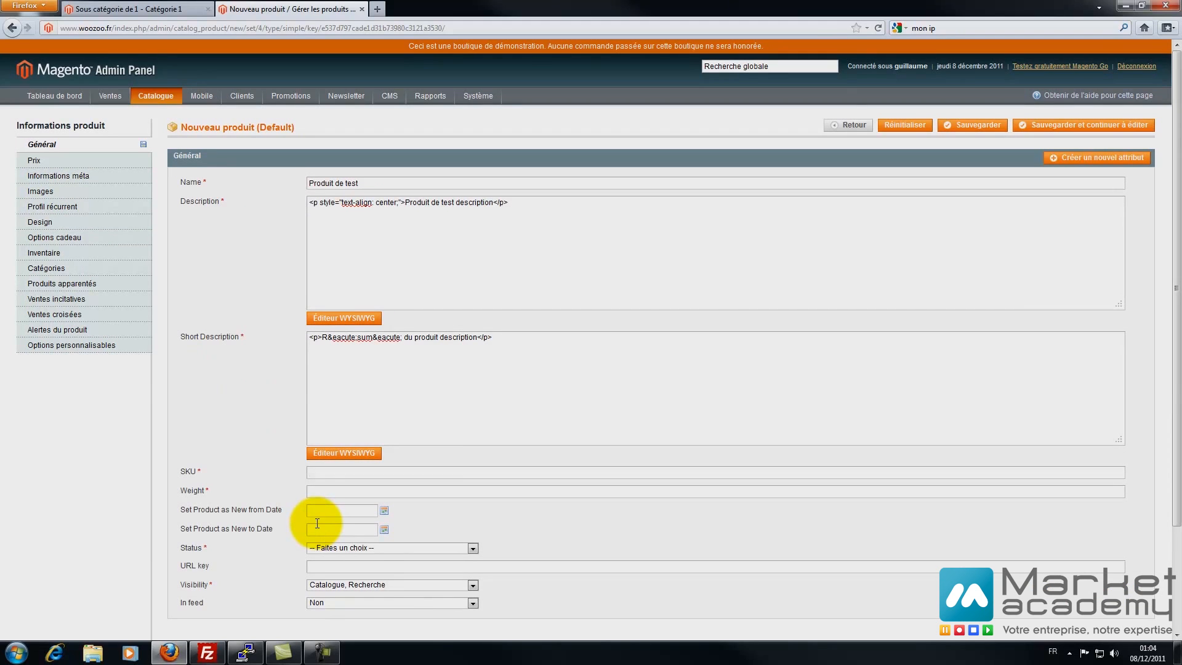
pyautogui.scroll(-2, 317, 523)
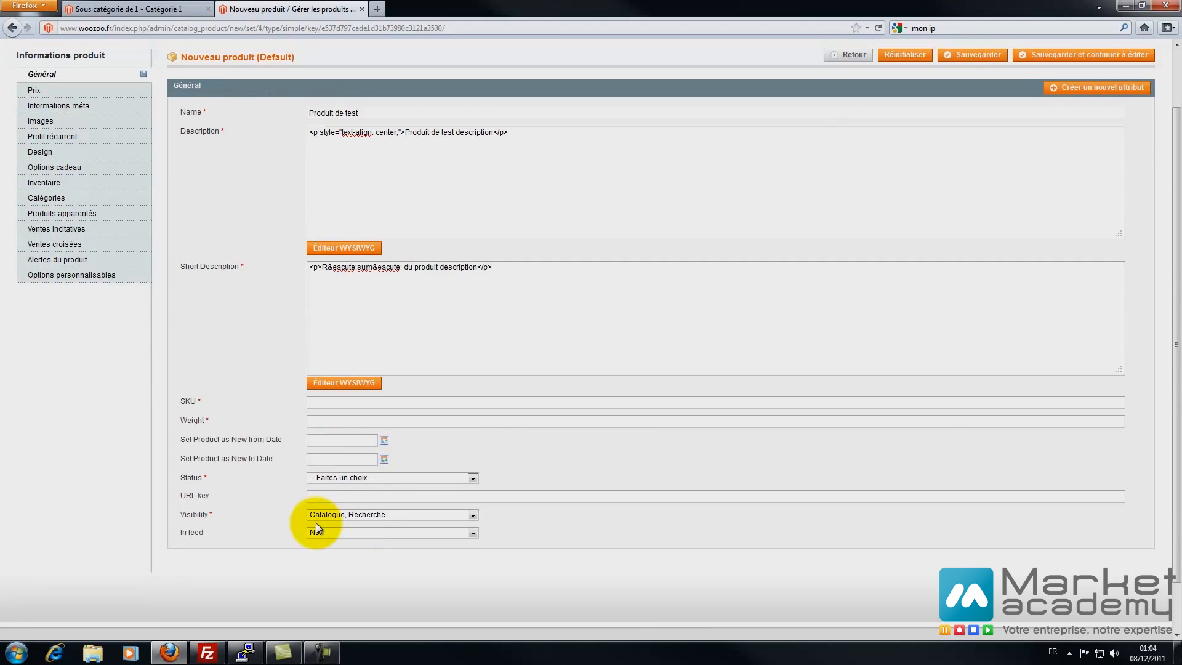
pyautogui.write('ref001')
pyautogui.write('0.2')
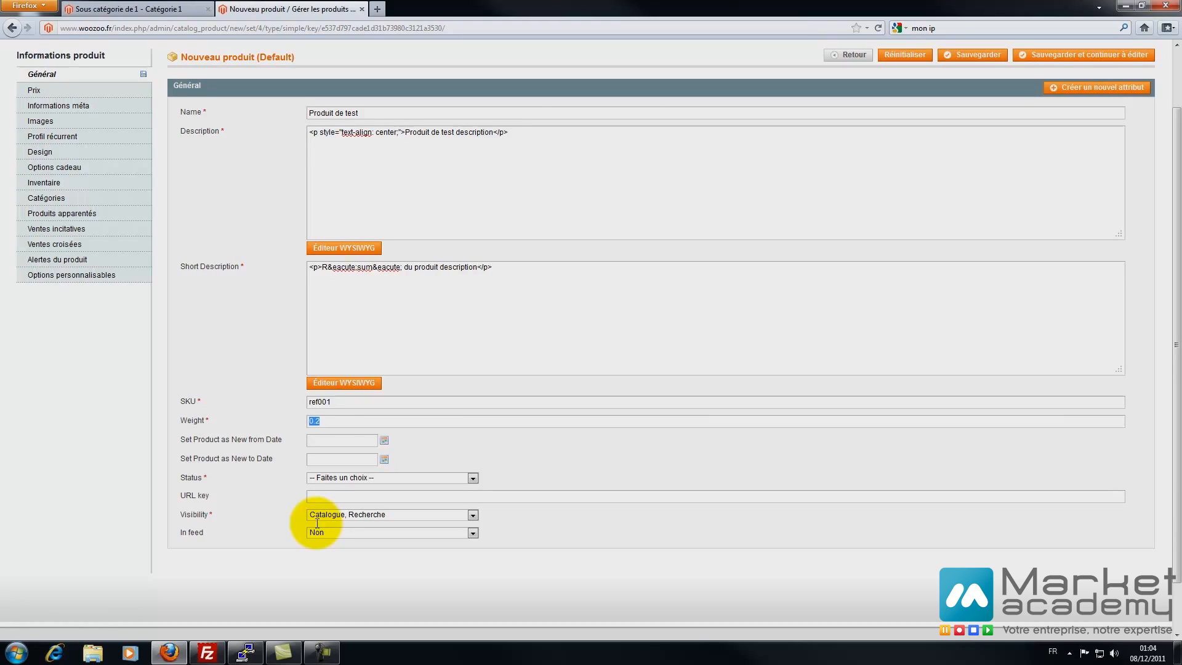
pyautogui.hotkey('shift', 'Home')
pyautogui.hotkey('shift', 'Right')
pyautogui.press('BackSpace')
pyautogui.press('BackSpace')
pyautogui.write('1')
pyautogui.click(332, 478)
pyautogui.press('Down')
pyautogui.press('Return')
pyautogui.hotkey('ctrl', 'Tab')
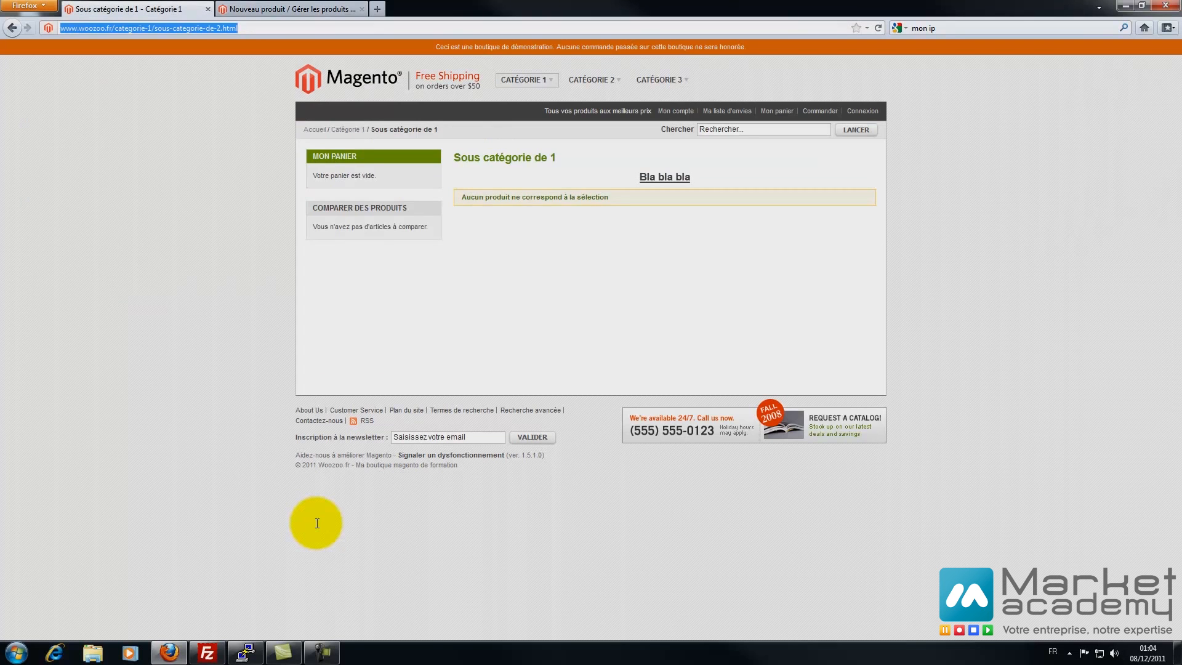
pyautogui.press('Home')
pyautogui.hotkey('ctrl', 'Right')
pyautogui.hotkey('ctrl', 'Right')
pyautogui.hotkey('ctrl', 'Right')
pyautogui.hotkey('ctrl', 'shift', 'Right')
pyautogui.hotkey('ctrl', 'shift', 'Right')
pyautogui.hotkey('ctrl', 'shift', 'Right')
pyautogui.hotkey('ctrl', 'shift', 'Right')
pyautogui.hotkey('ctrl', 'shift', 'Right')
pyautogui.hotkey('ctrl', 'shift', 'Right')
pyautogui.hotkey('ctrl', 'shift', 'Right')
pyautogui.press('BackSpace')
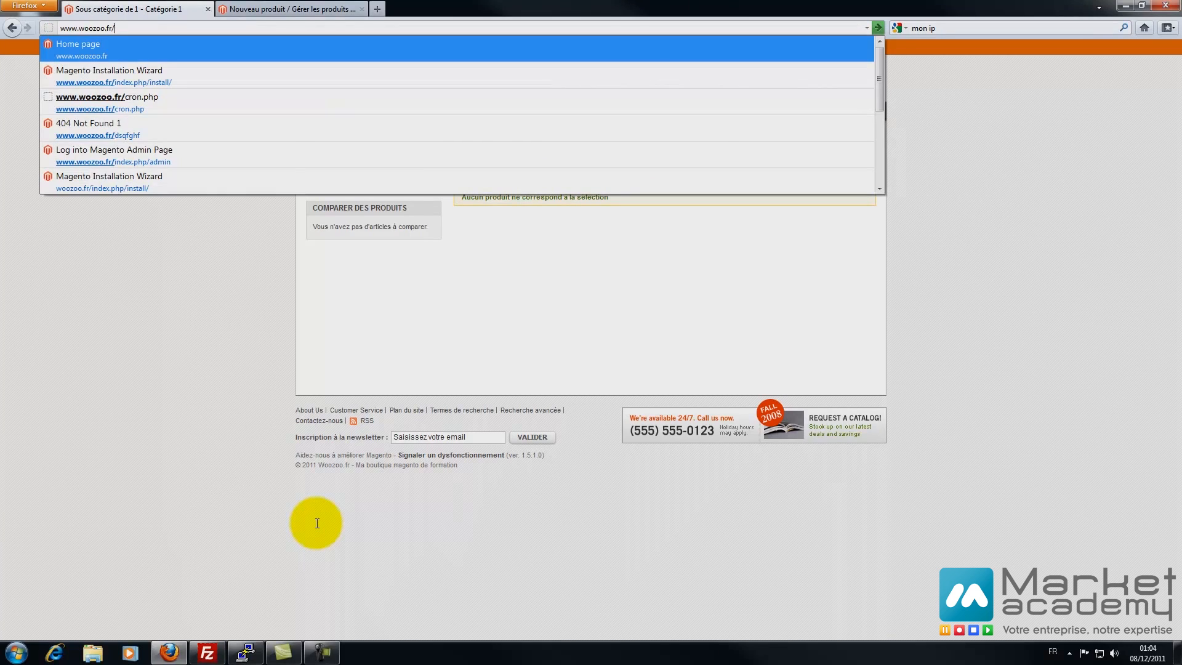
pyautogui.write('fggg')
pyautogui.hotkey('ctrl', 'Tab')
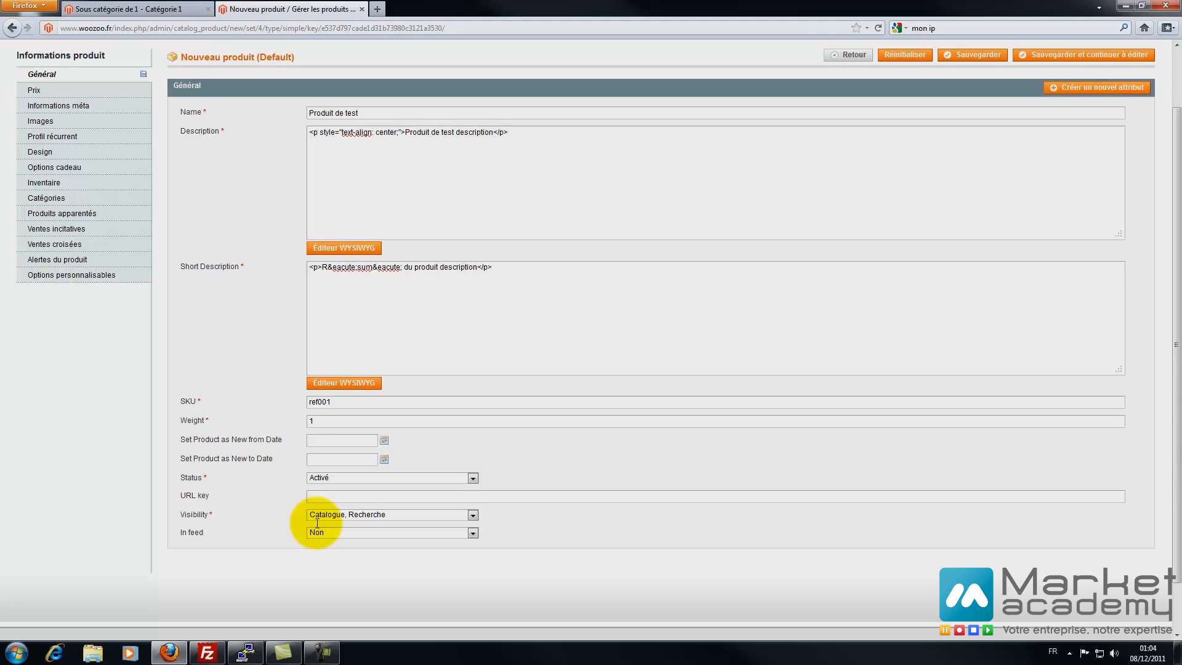
# - Check the product name, keep Visibility as Catalogue, Recherche, and go to the Prix section
pyautogui.moveTo(358, 114); pyautogui.dragTo(308, 113)
pyautogui.click(300, 113)
pyautogui.click(332, 113)
pyautogui.click(316, 521)
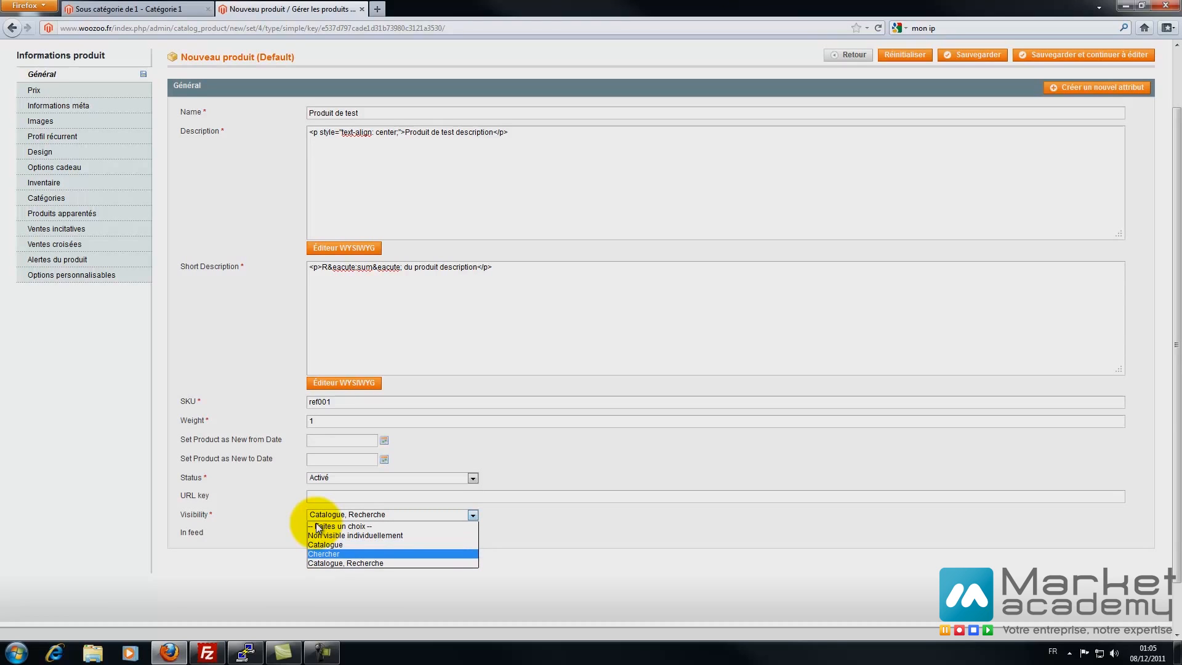
pyautogui.press('Up')
pyautogui.press('Up')
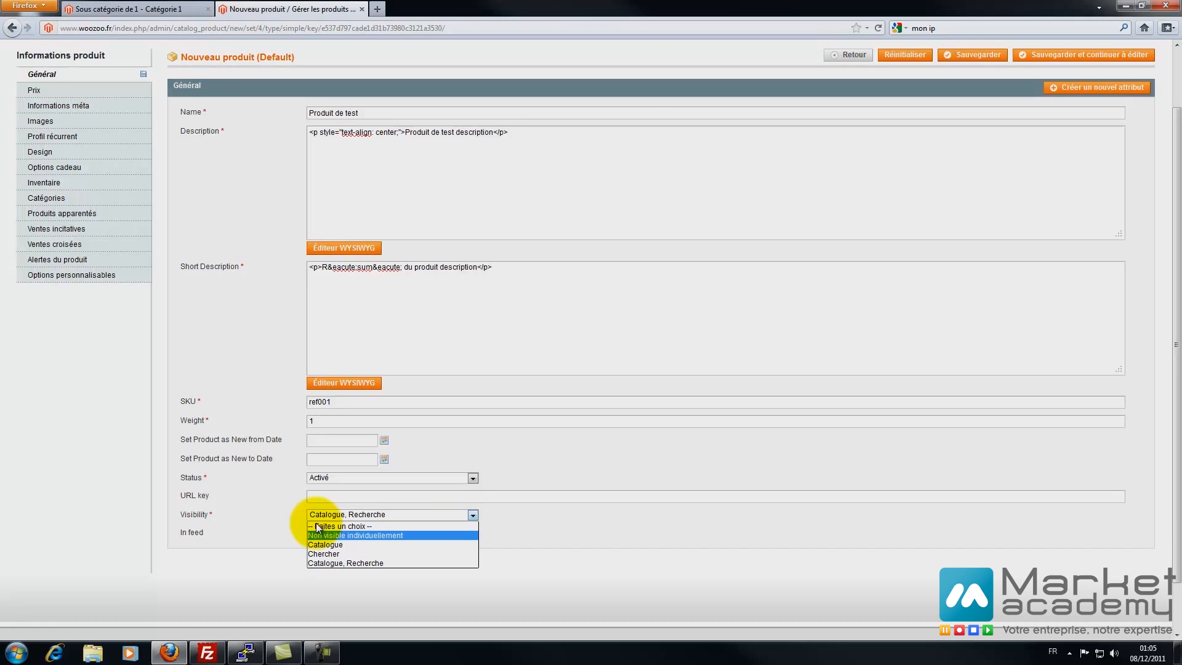
pyautogui.click(316, 524)
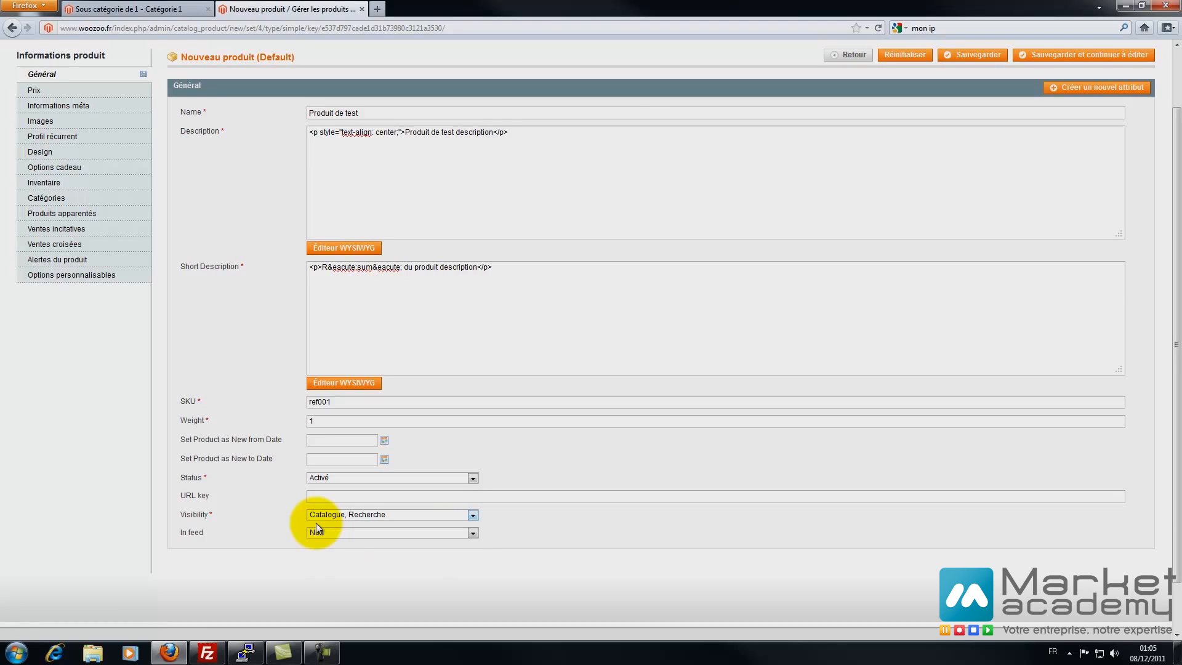
pyautogui.click(316, 524)
pyautogui.click(316, 523)
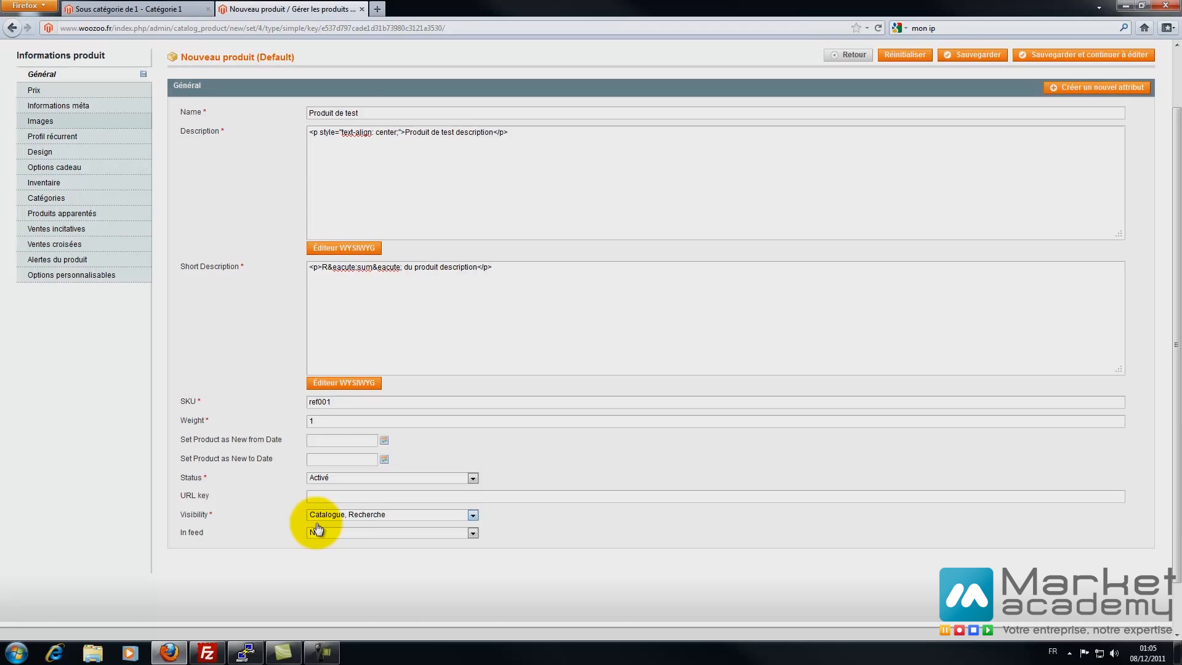
pyautogui.click(49, 91)
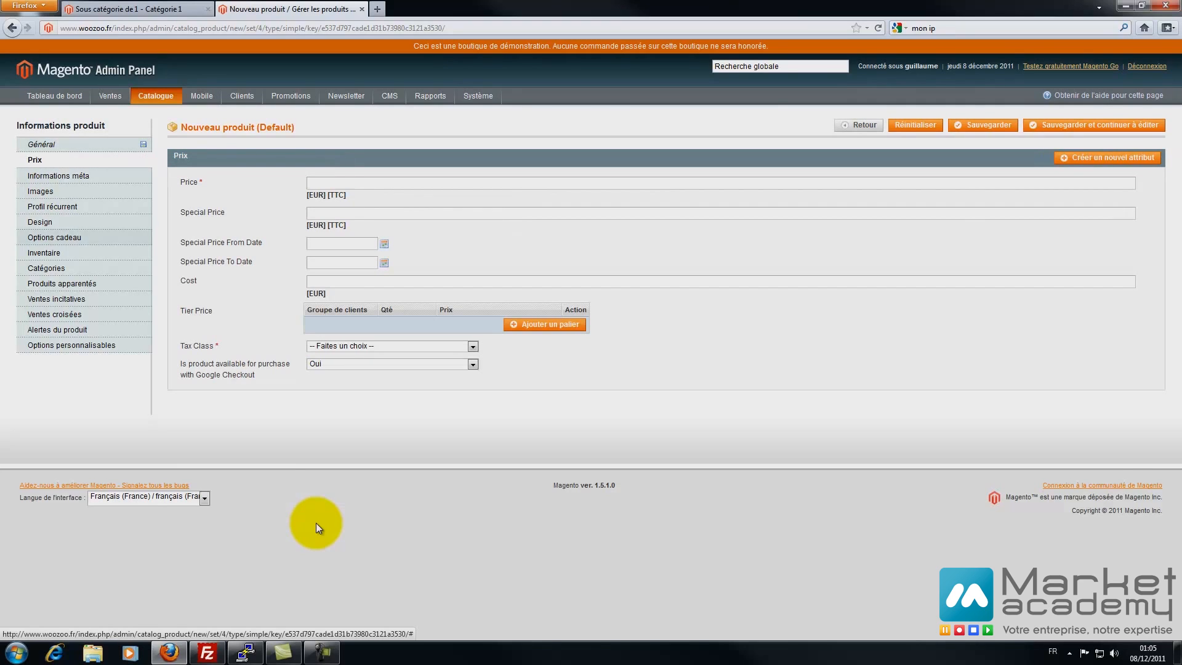
# - Set price 100, special price 80 ending 15/12/11, and cost 50
pyautogui.write('100')
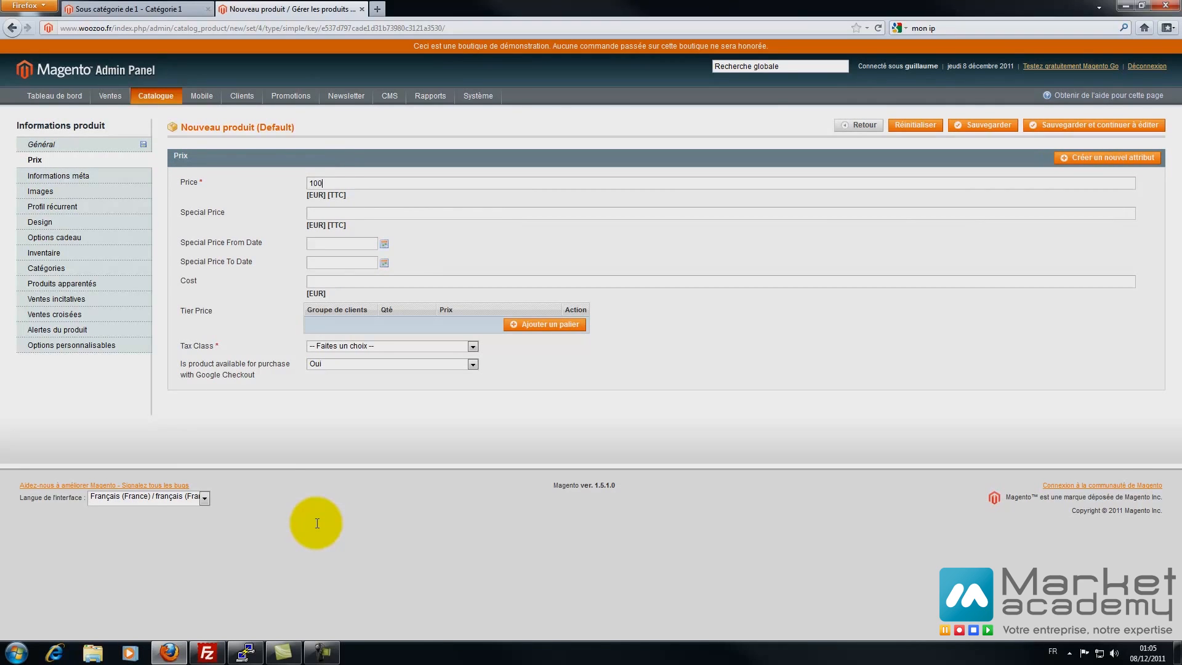
pyautogui.press('Tab')
pyautogui.write('80')
pyautogui.click(384, 263)
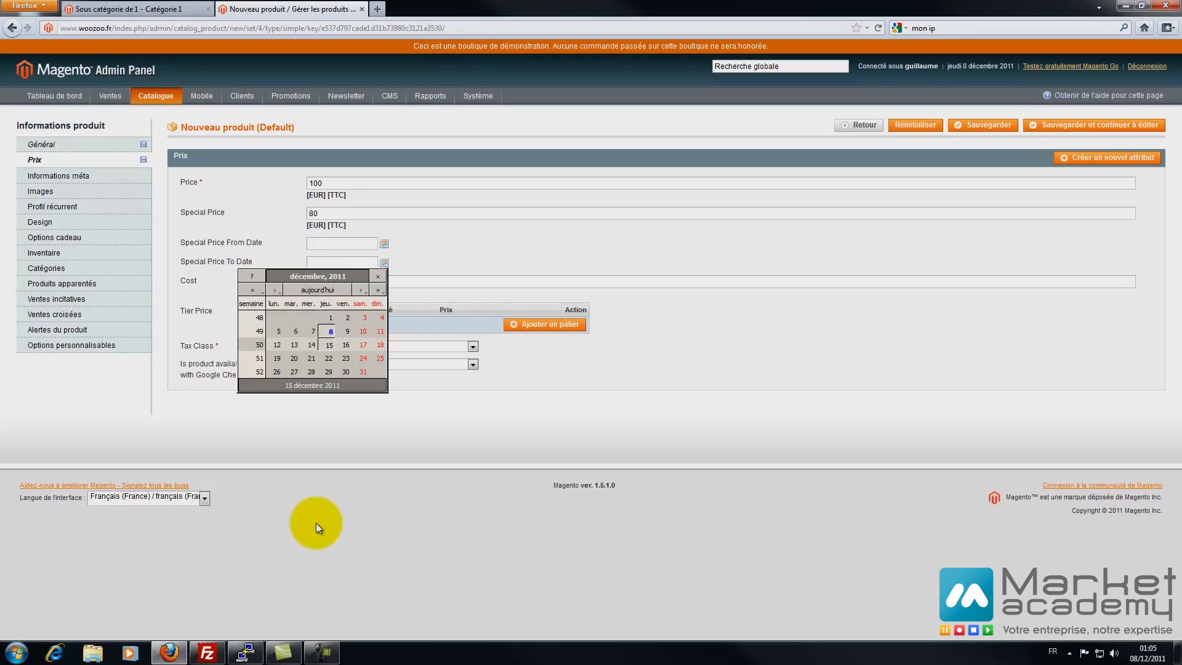
pyautogui.click(328, 345)
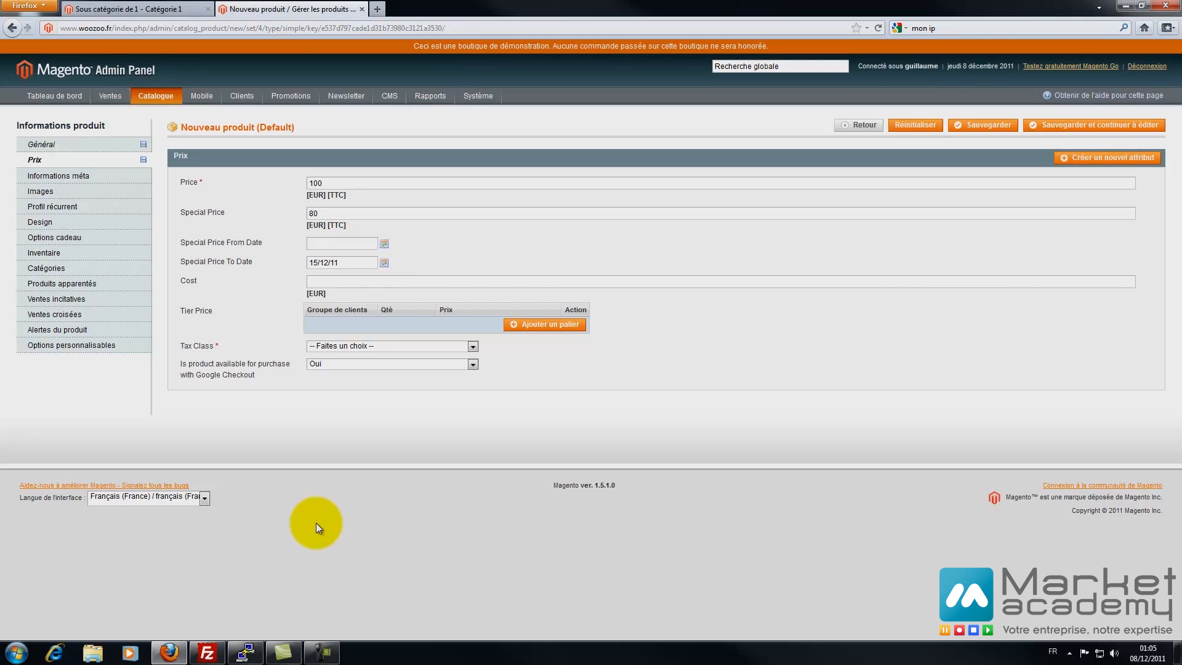
pyautogui.write('0')
# - Add a General tier price of 70 for quantity 5
pyautogui.click(545, 324)
pyautogui.click(368, 324)
pyautogui.click(368, 324)
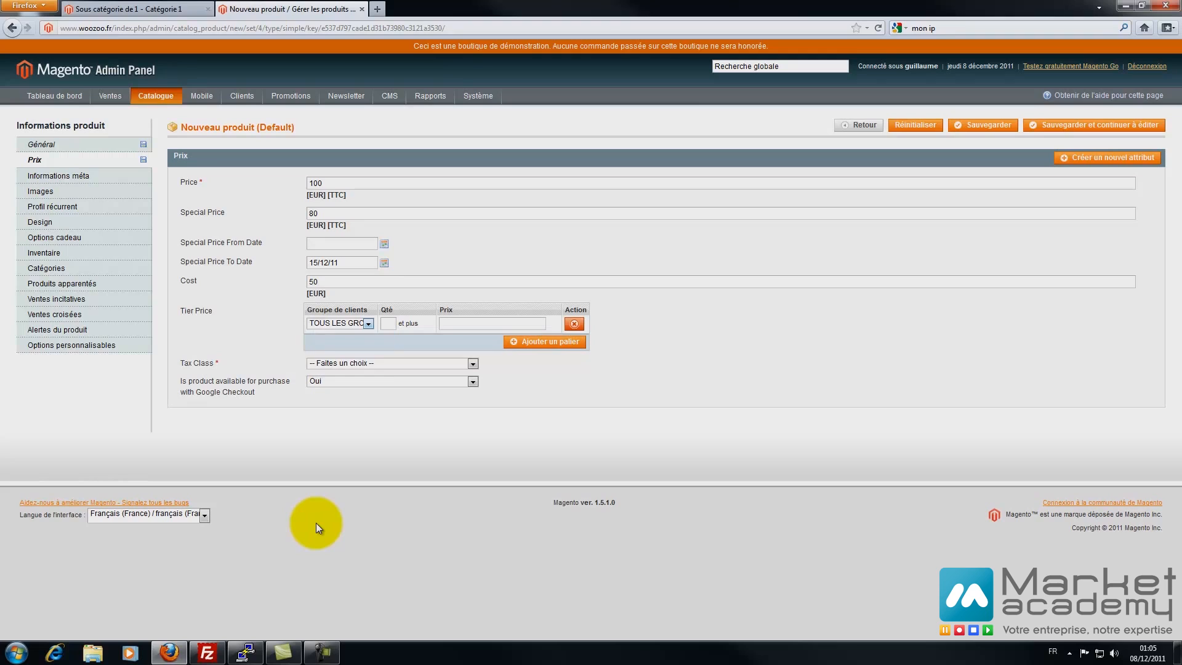
pyautogui.click(368, 324)
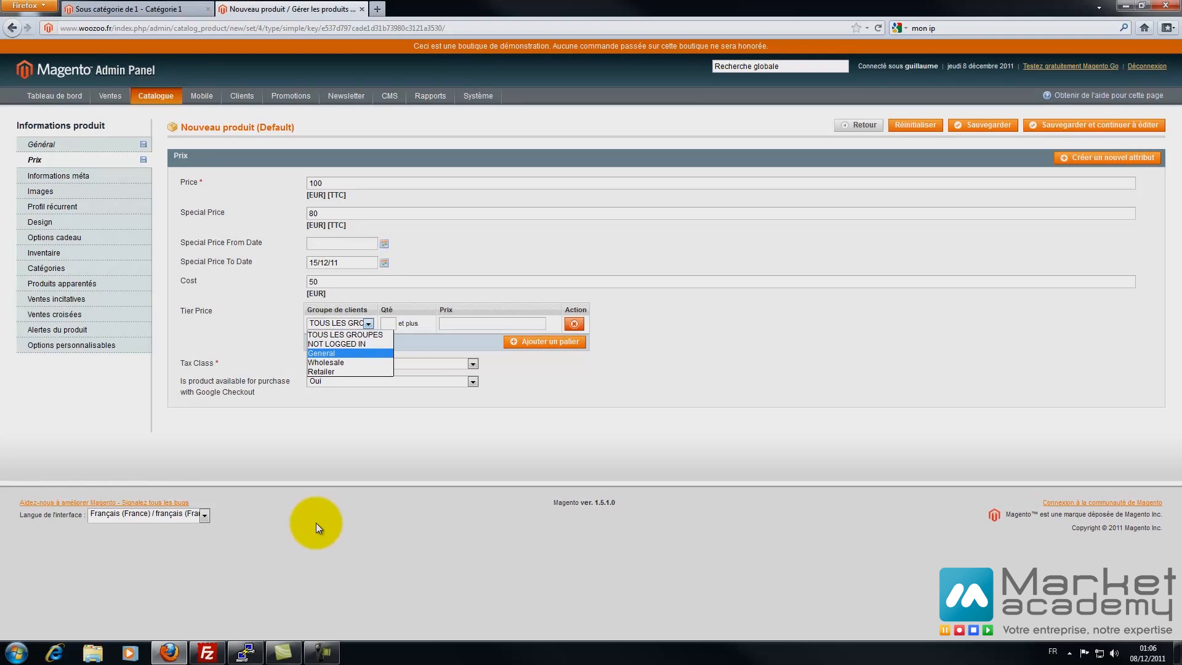
pyautogui.click(333, 353)
pyautogui.click(388, 324)
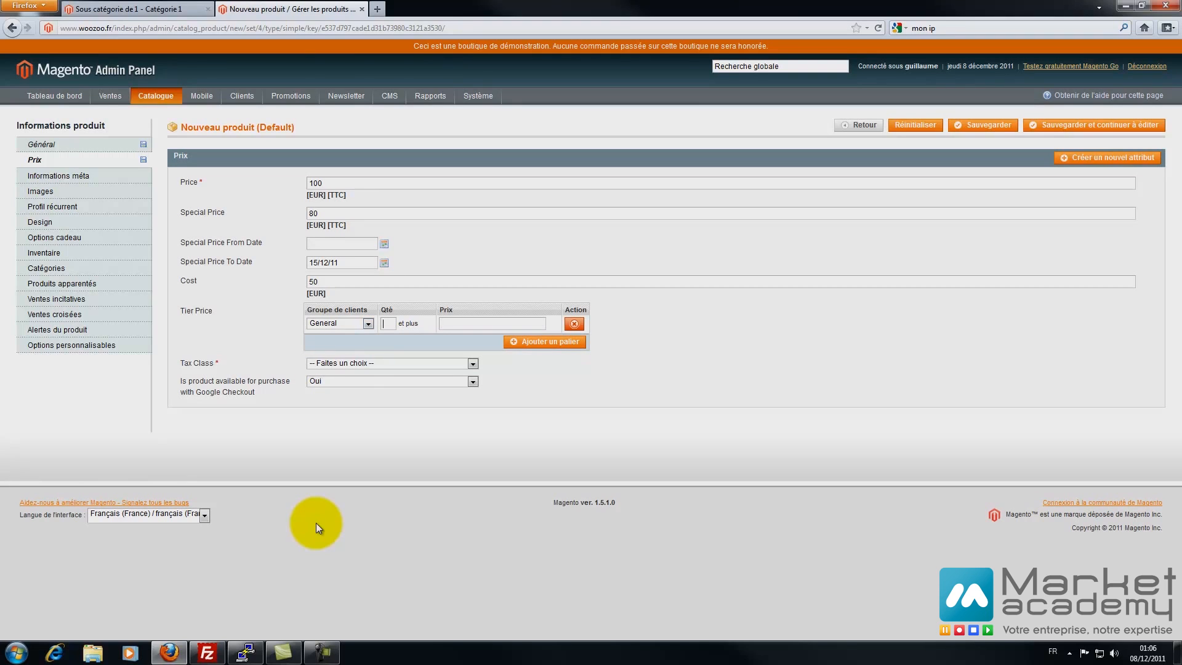
pyautogui.write('5')
pyautogui.press('Tab')
pyautogui.write('70')
# - Add a second General tier price, then remove both tier price rows
pyautogui.click(544, 341)
pyautogui.click(368, 340)
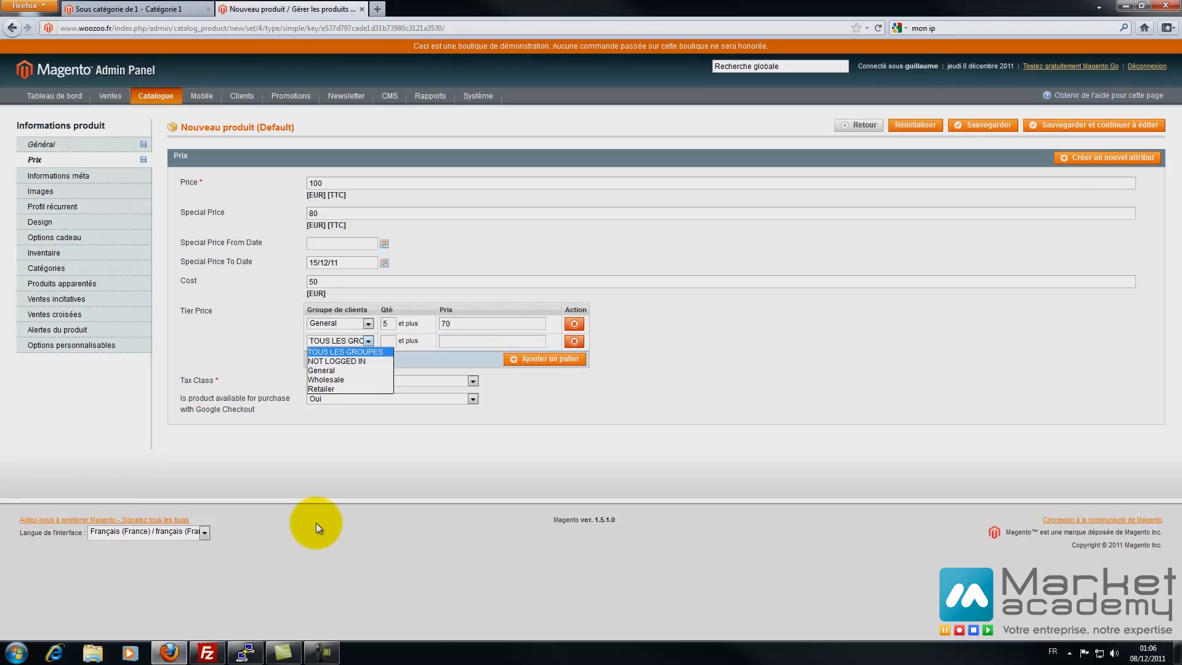
pyautogui.click(321, 371)
pyautogui.click(491, 341)
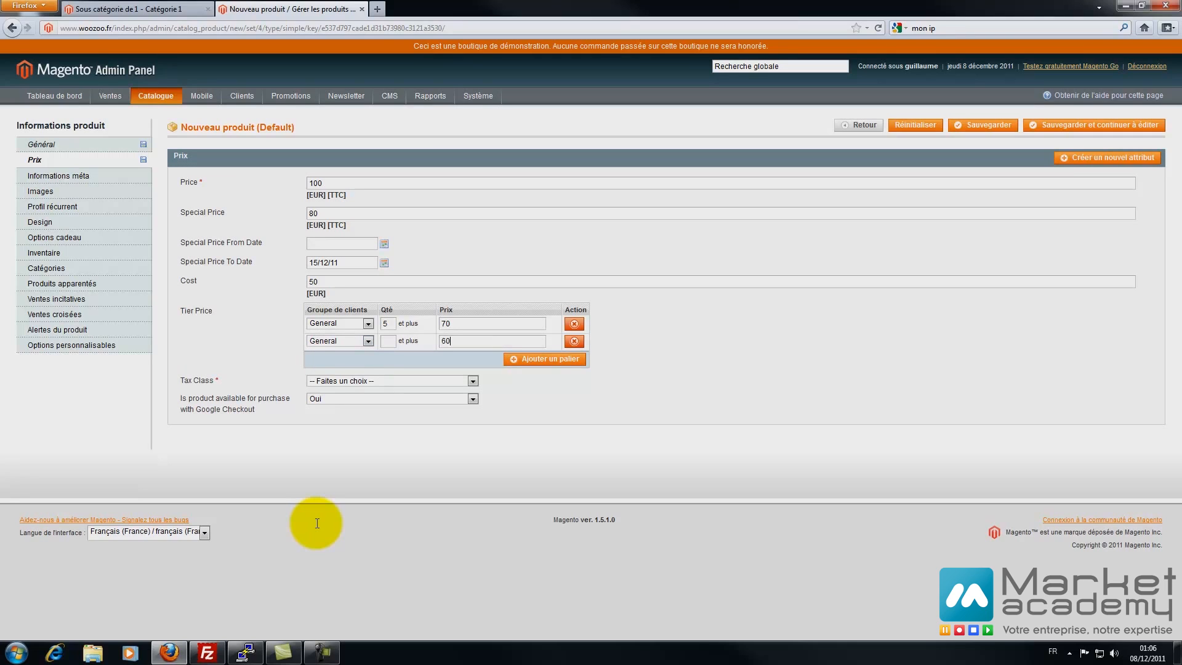
pyautogui.write('10')
pyautogui.click(573, 341)
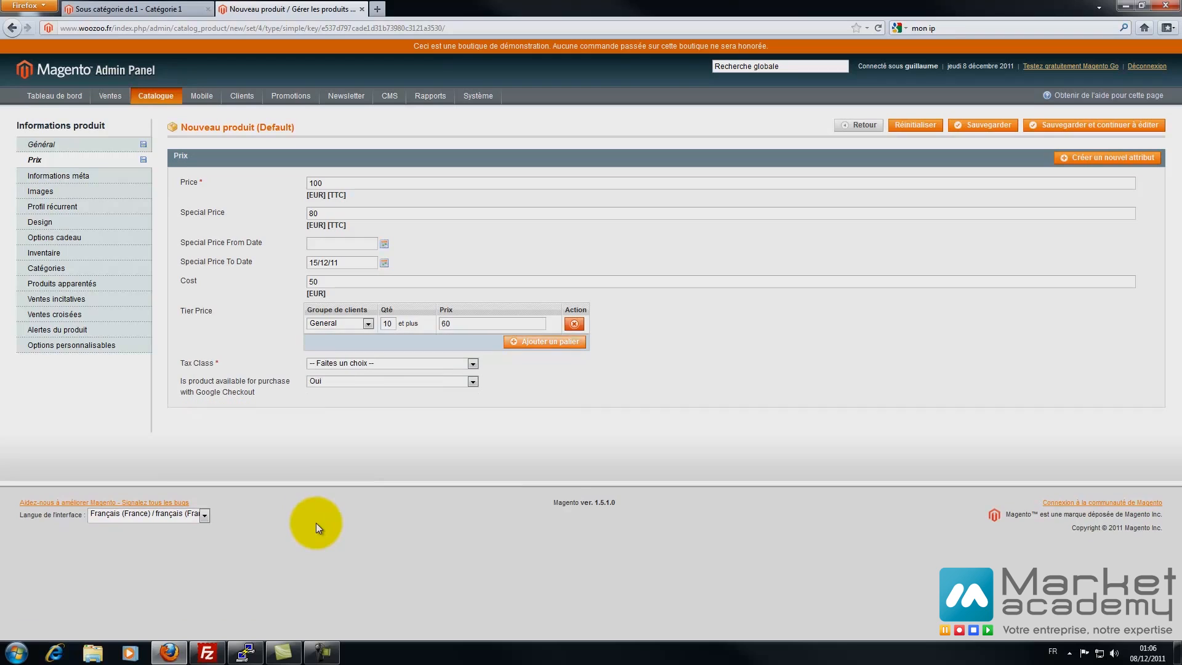
pyautogui.click(574, 324)
# - Set the tax class to TVA 19.6
pyautogui.click(472, 347)
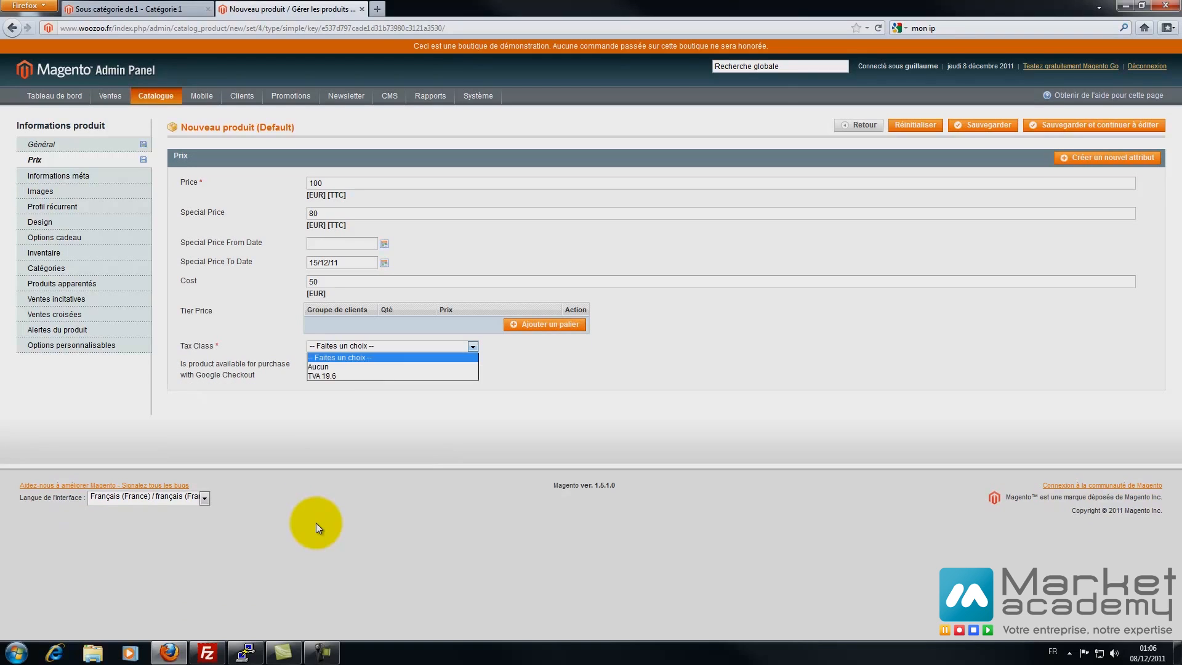
pyautogui.click(369, 376)
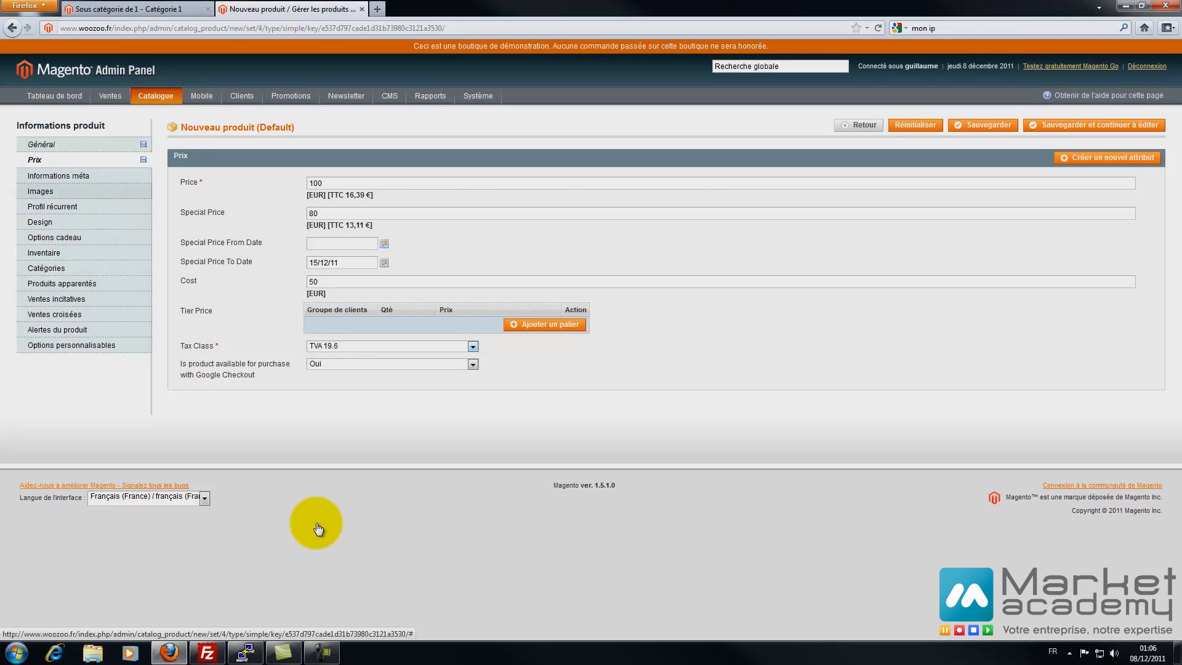
pyautogui.click(40, 191)
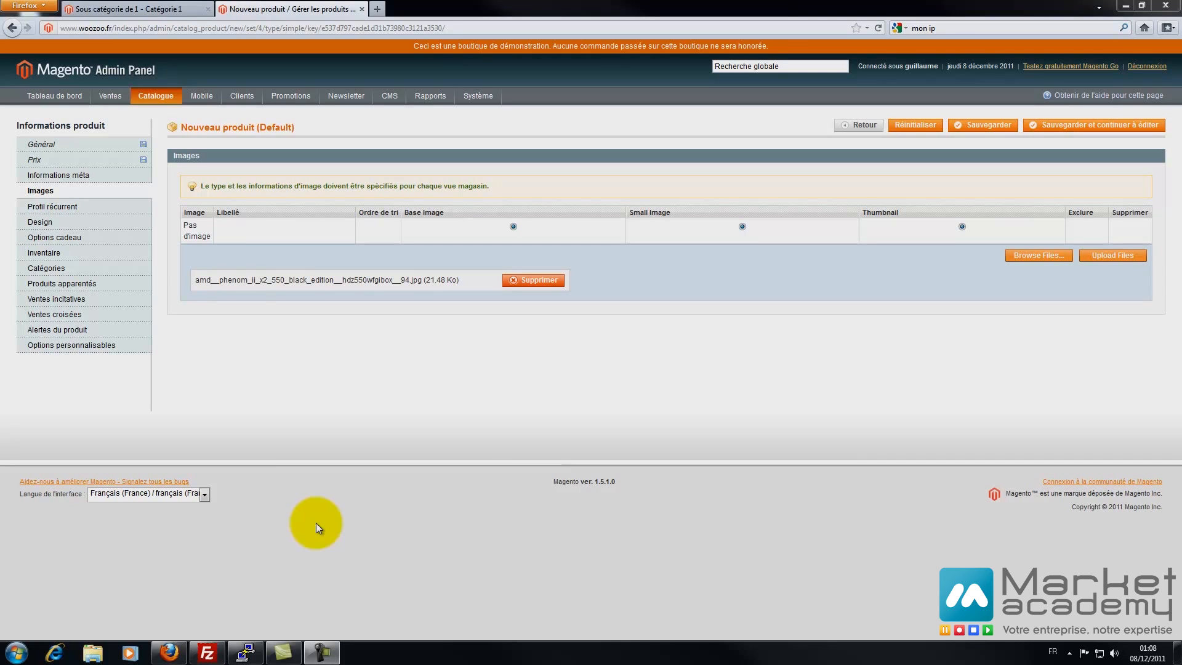
# - Upload three processor photos, including the Athlon II X3 and X4 images
pyautogui.click(1038, 255)
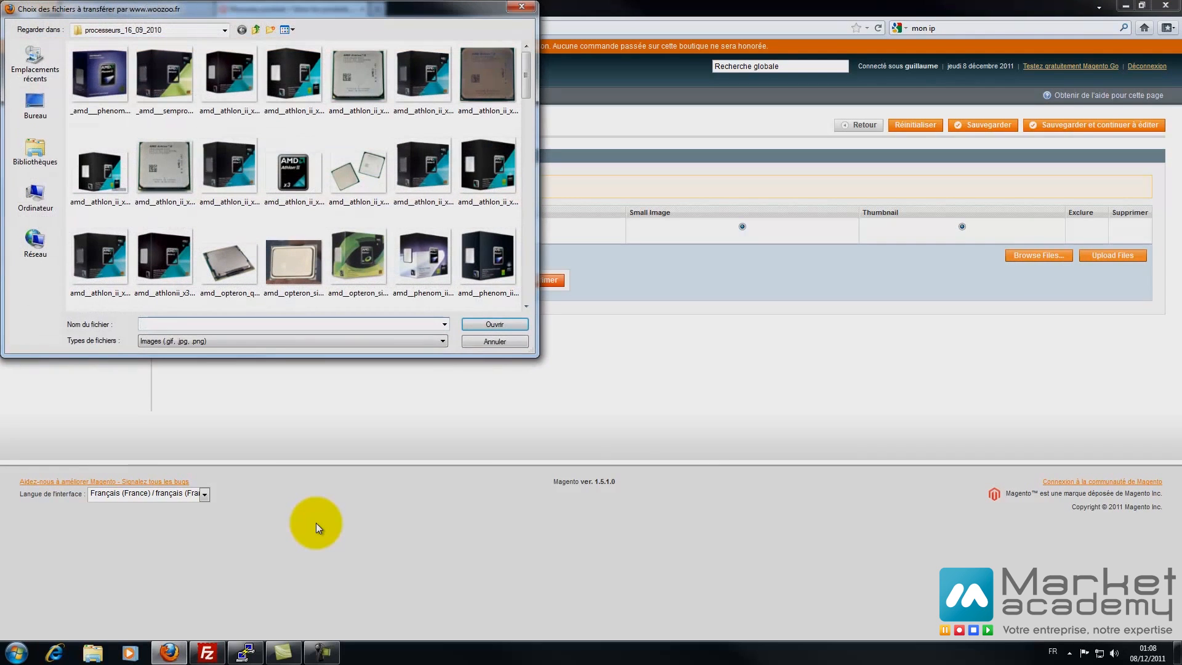
pyautogui.doubleClick(164, 169)
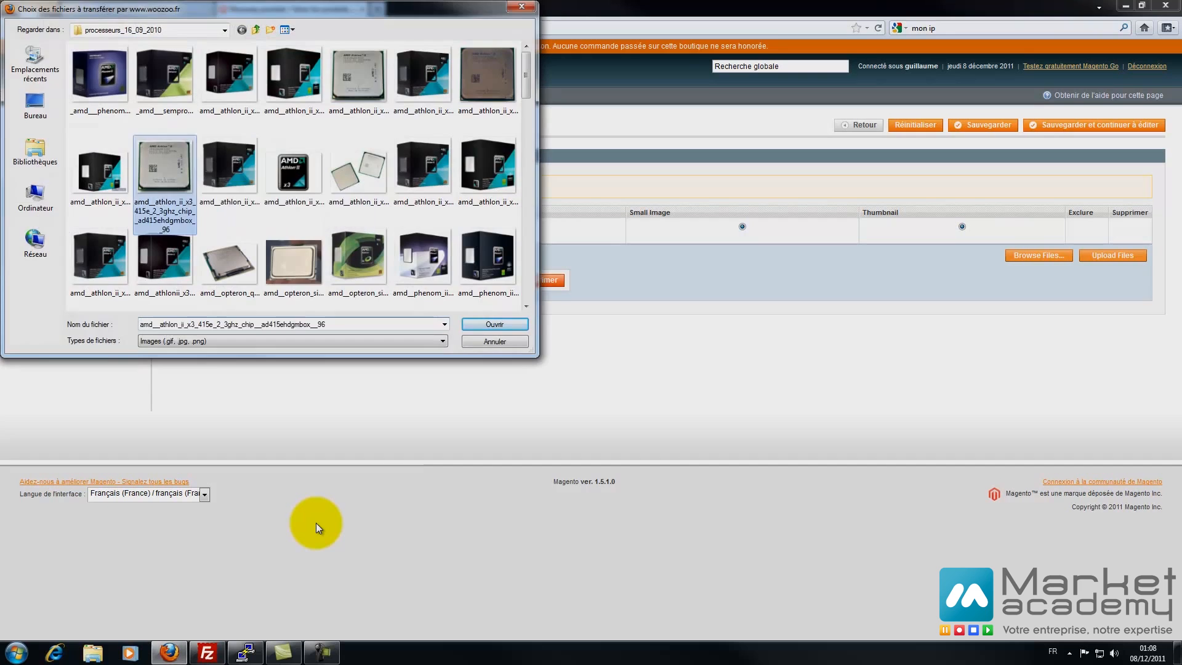
pyautogui.click(1038, 256)
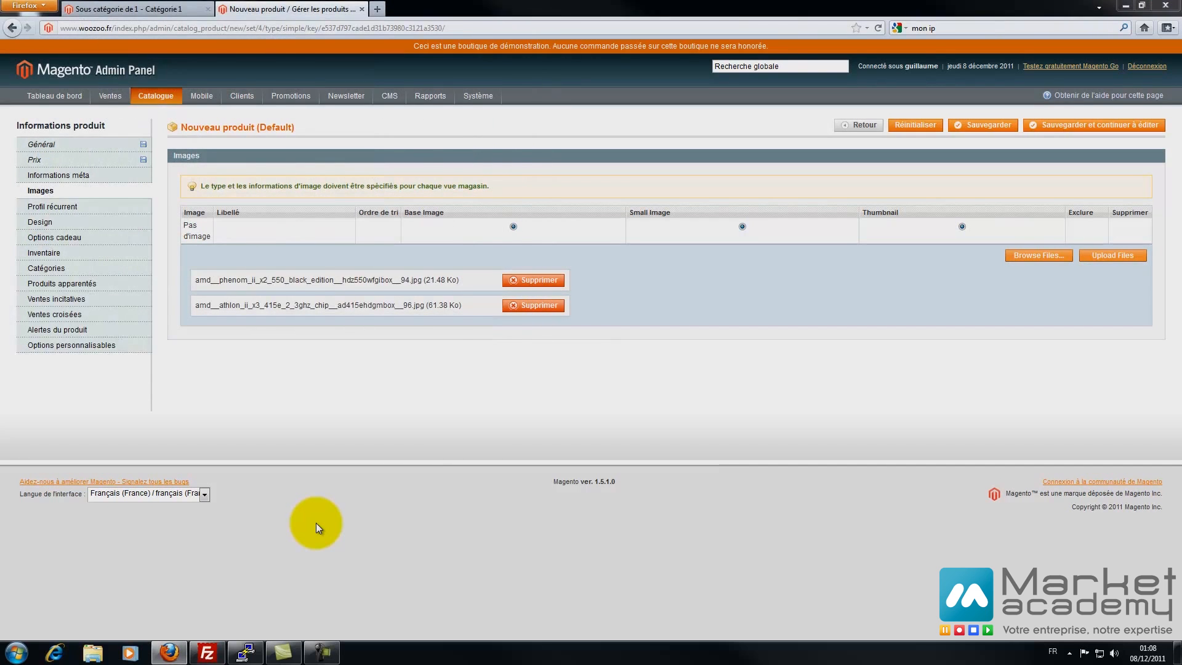
pyautogui.doubleClick(486, 169)
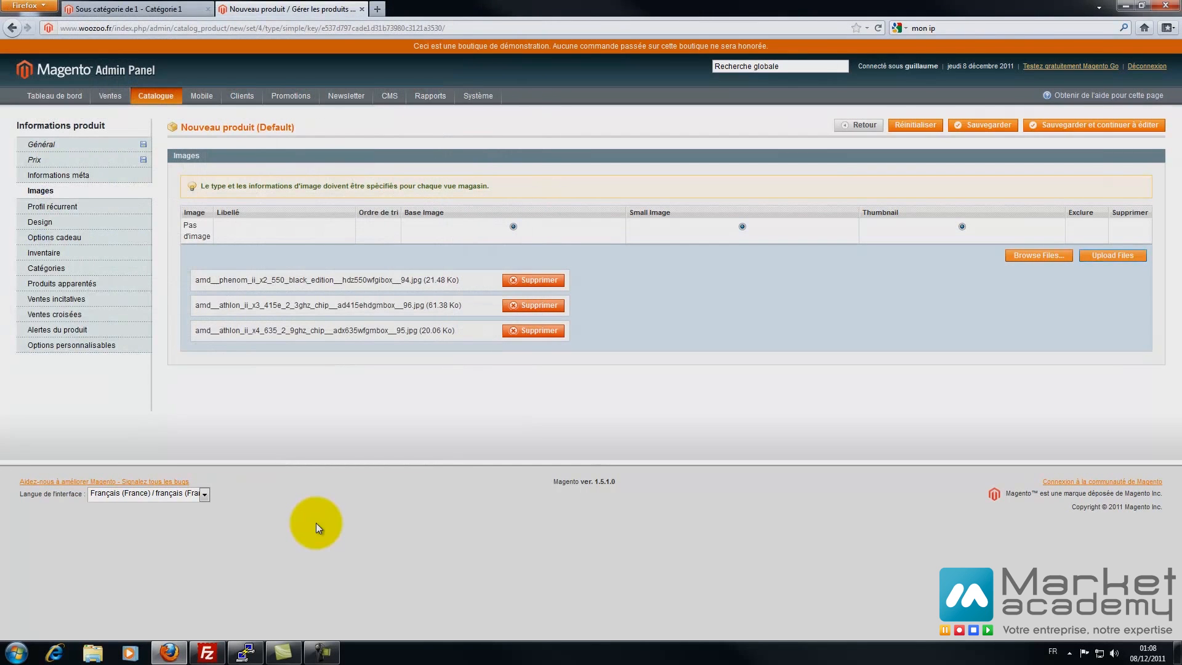
pyautogui.click(1112, 255)
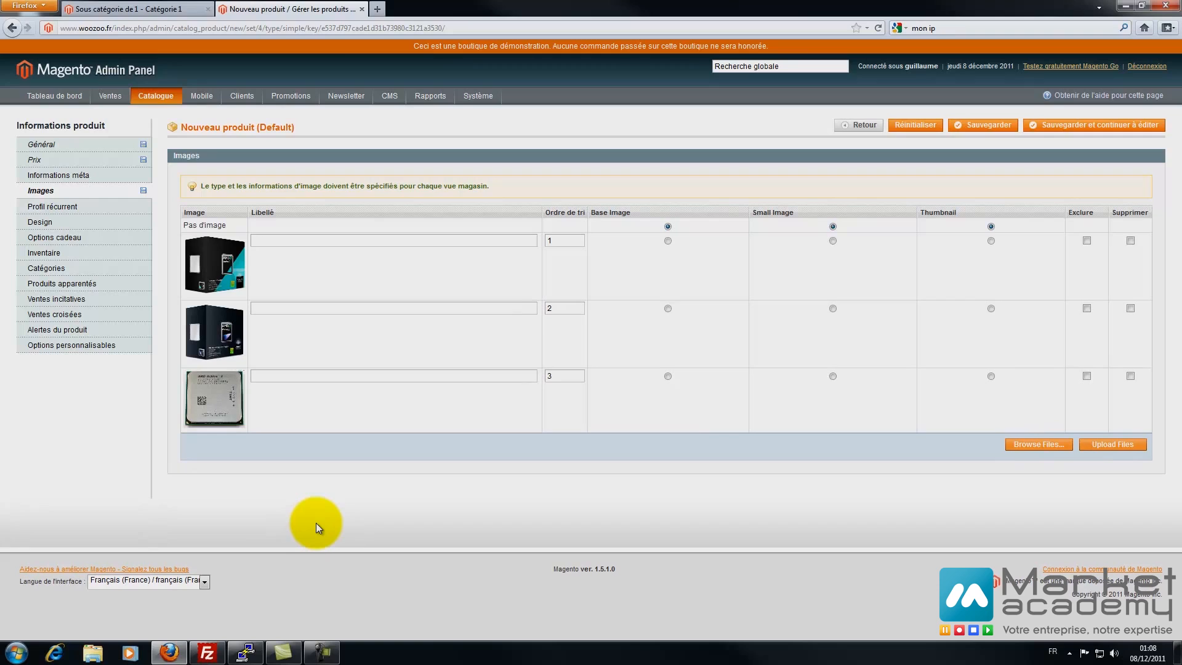
# - Make the first photo the base image, small image and thumbnail
pyautogui.click(667, 240)
pyautogui.click(832, 376)
pyautogui.click(833, 241)
pyautogui.click(990, 308)
pyautogui.click(833, 376)
pyautogui.click(990, 241)
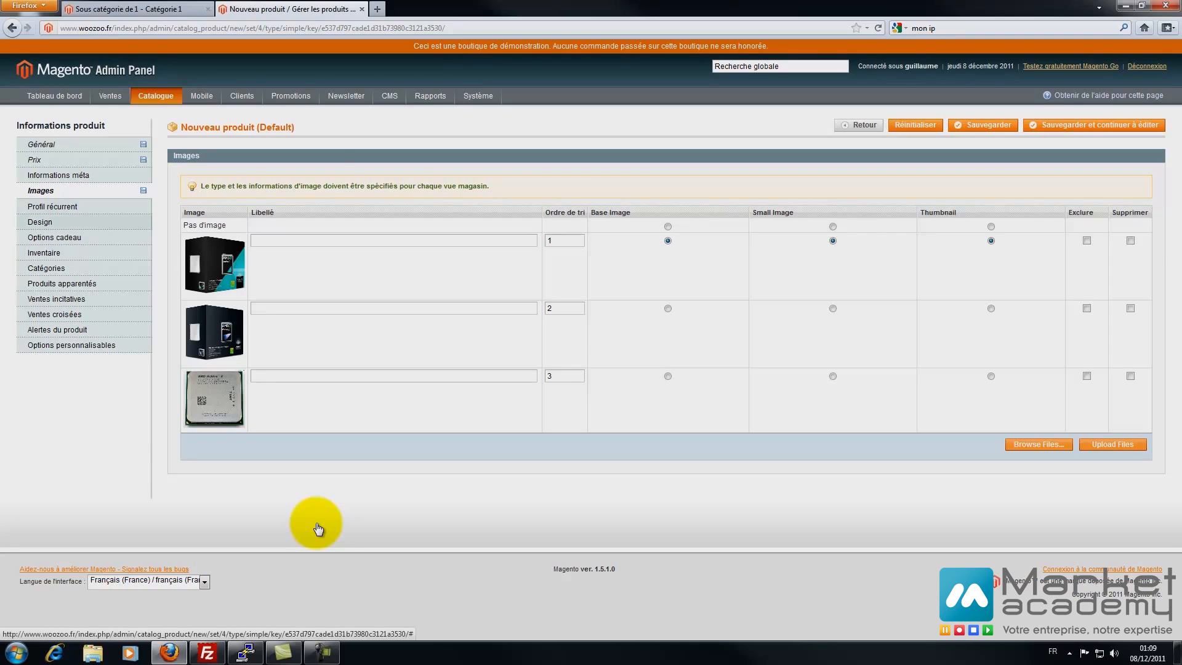
pyautogui.click(54, 207)
# - Set the inventory quantity to 50 and availability to En stock
pyautogui.click(54, 222)
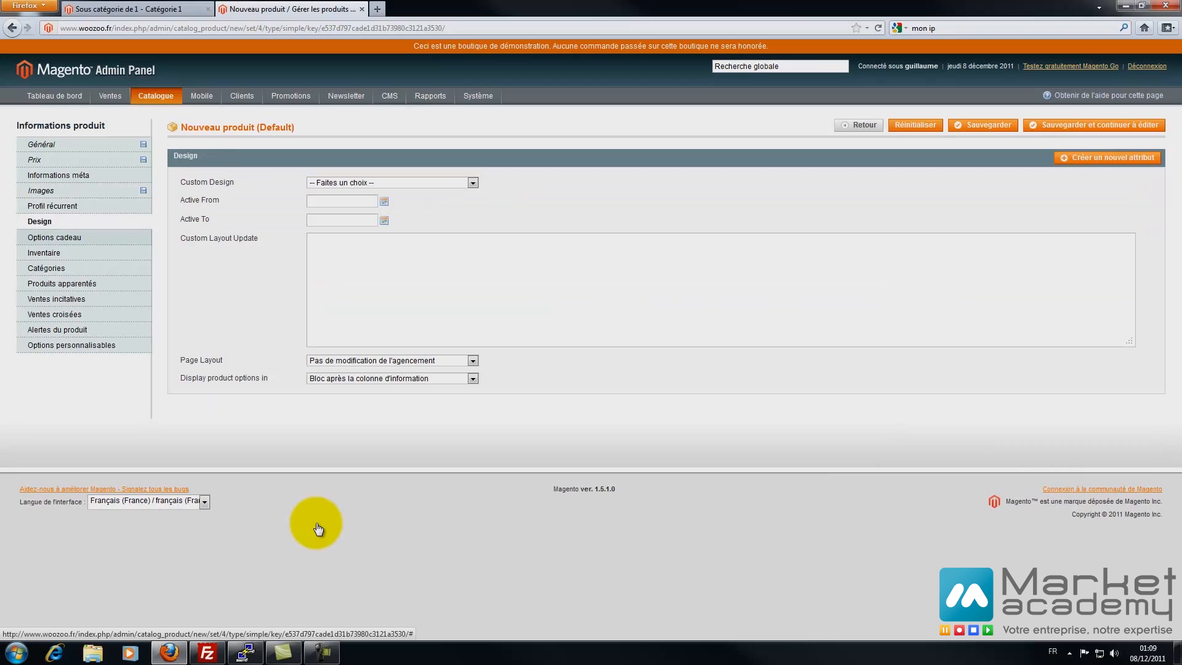
pyautogui.click(54, 237)
pyautogui.click(53, 253)
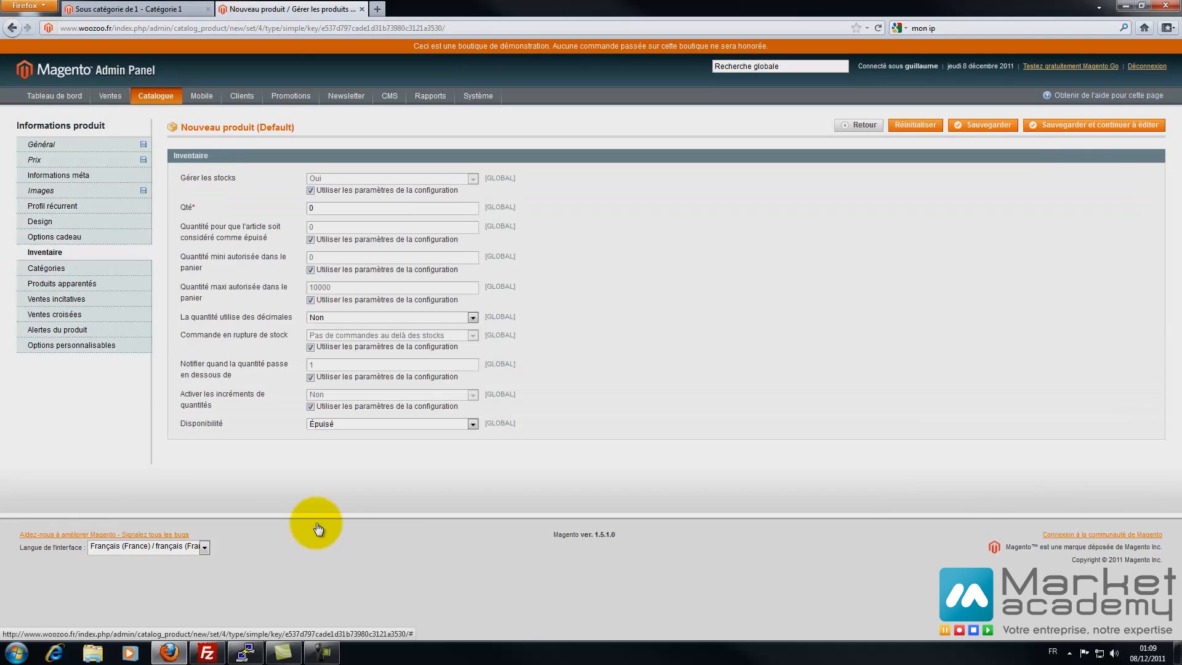
pyautogui.doubleClick(311, 208)
pyautogui.write('50')
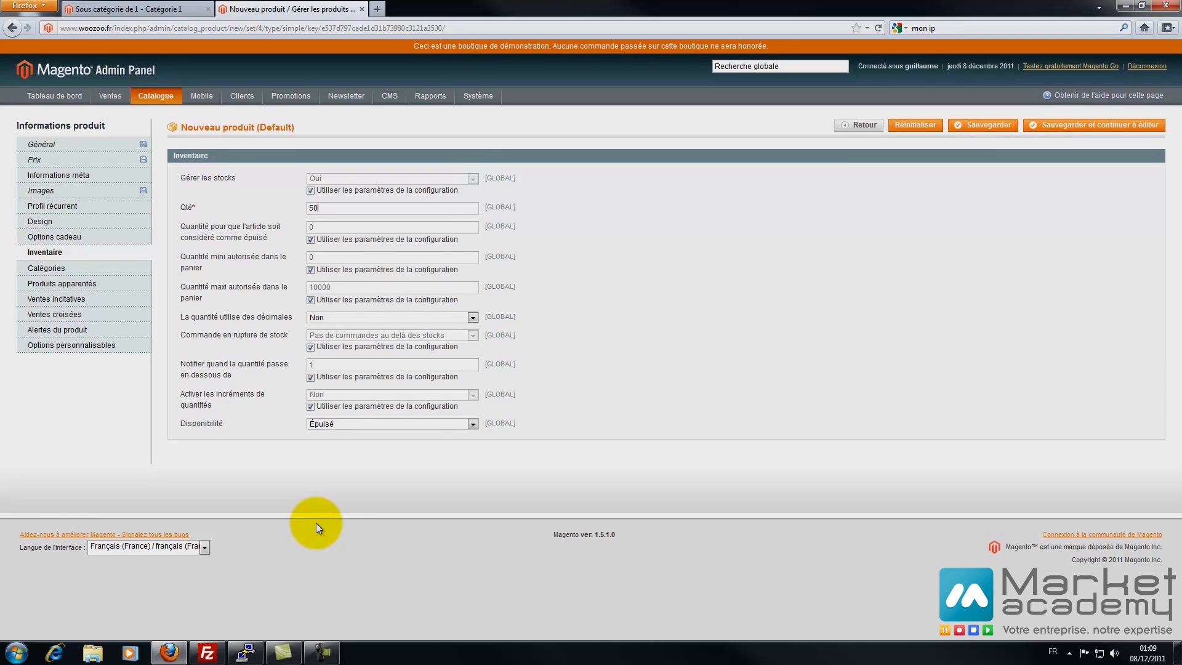
pyautogui.click(370, 424)
pyautogui.click(345, 434)
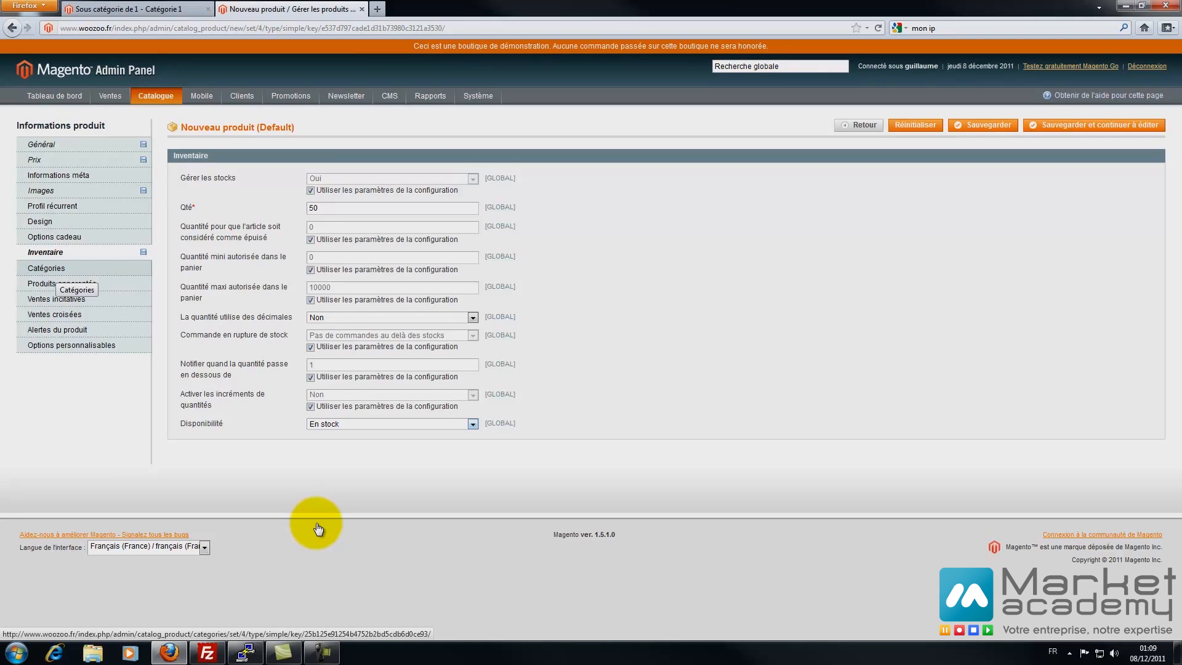
pyautogui.click(46, 268)
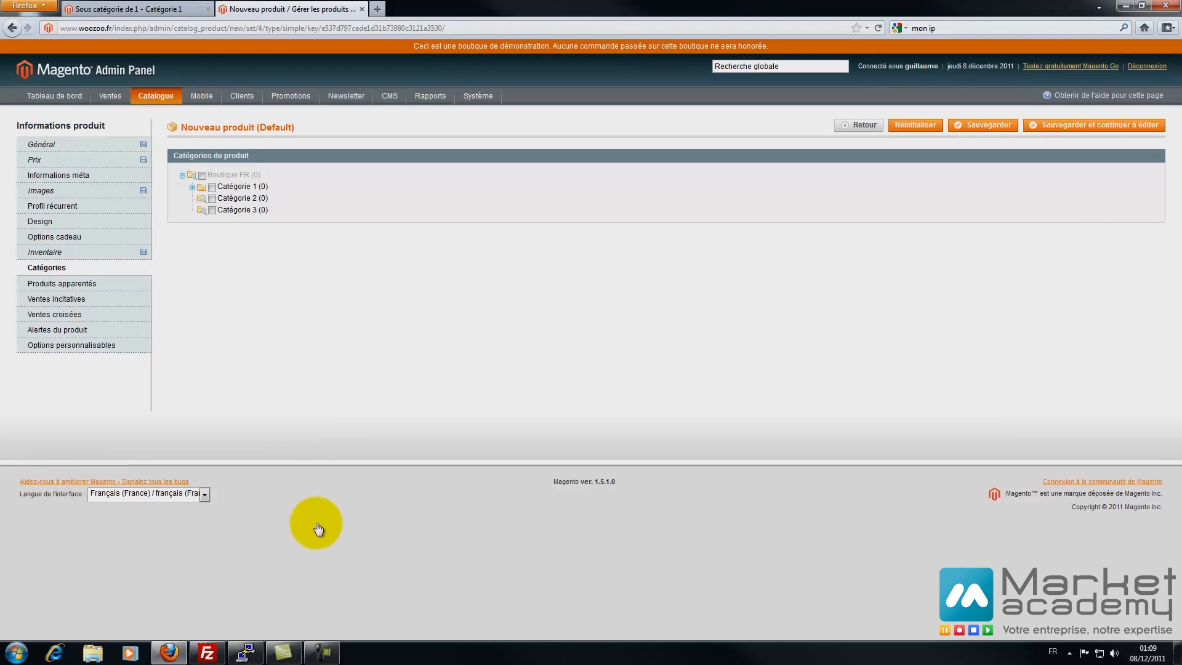
# - Tick Catégorie 1 and Sous catégorie de 1, save the product, and reload the storefront
pyautogui.click(212, 188)
pyautogui.click(221, 198)
pyautogui.click(982, 125)
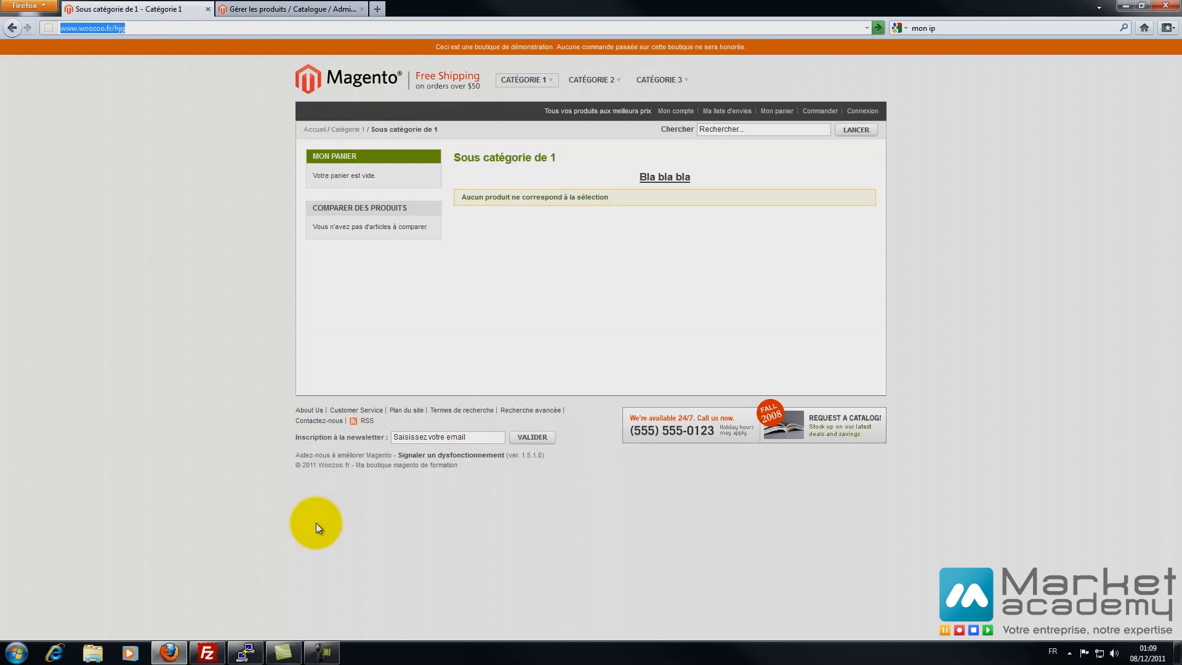
pyautogui.click(132, 9)
pyautogui.press('F5')
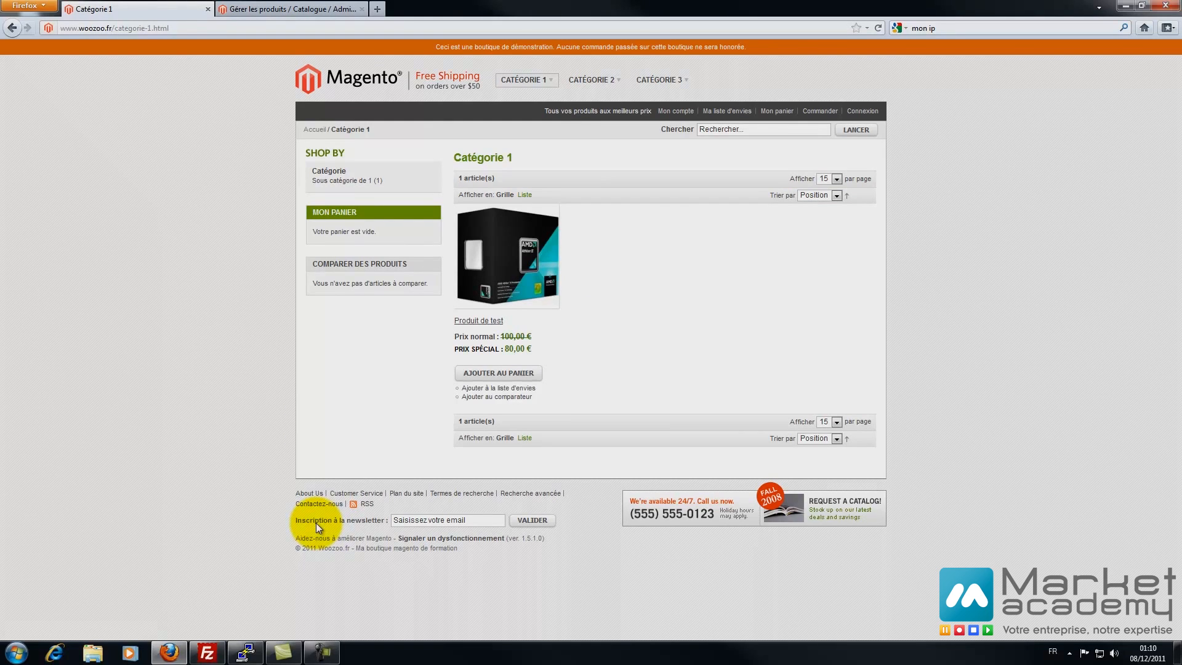
# - Browse to Produit de test in Sous catégorie de 1, view its gallery, and add it to the cart
pyautogui.click(530, 96)
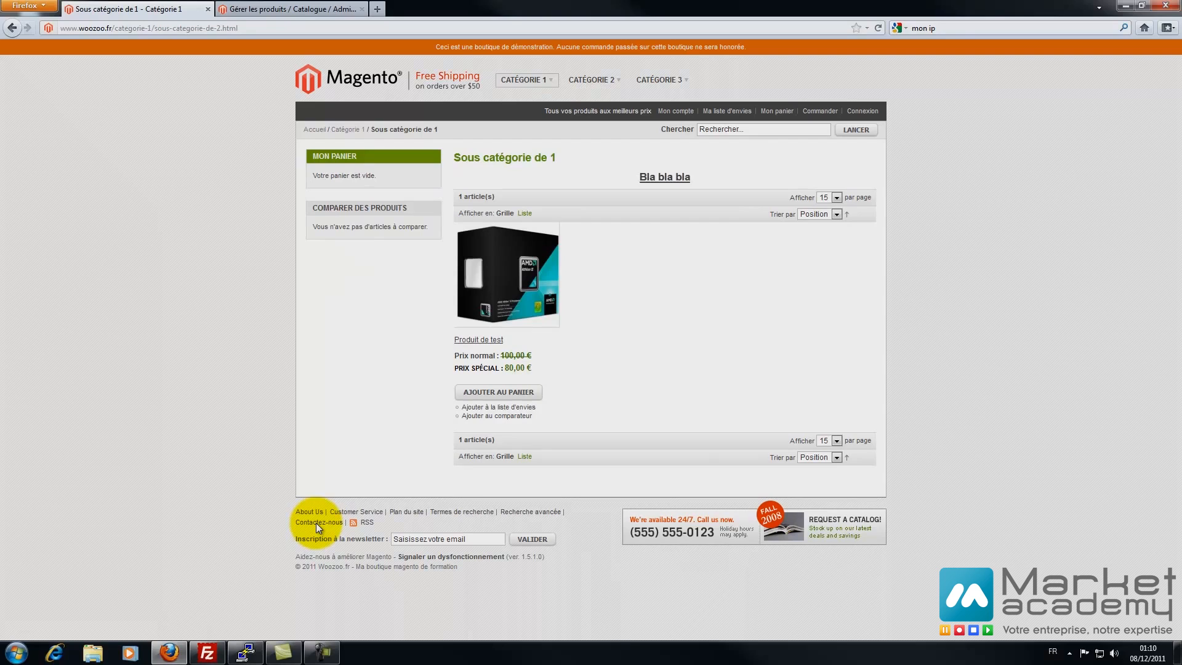
pyautogui.click(500, 268)
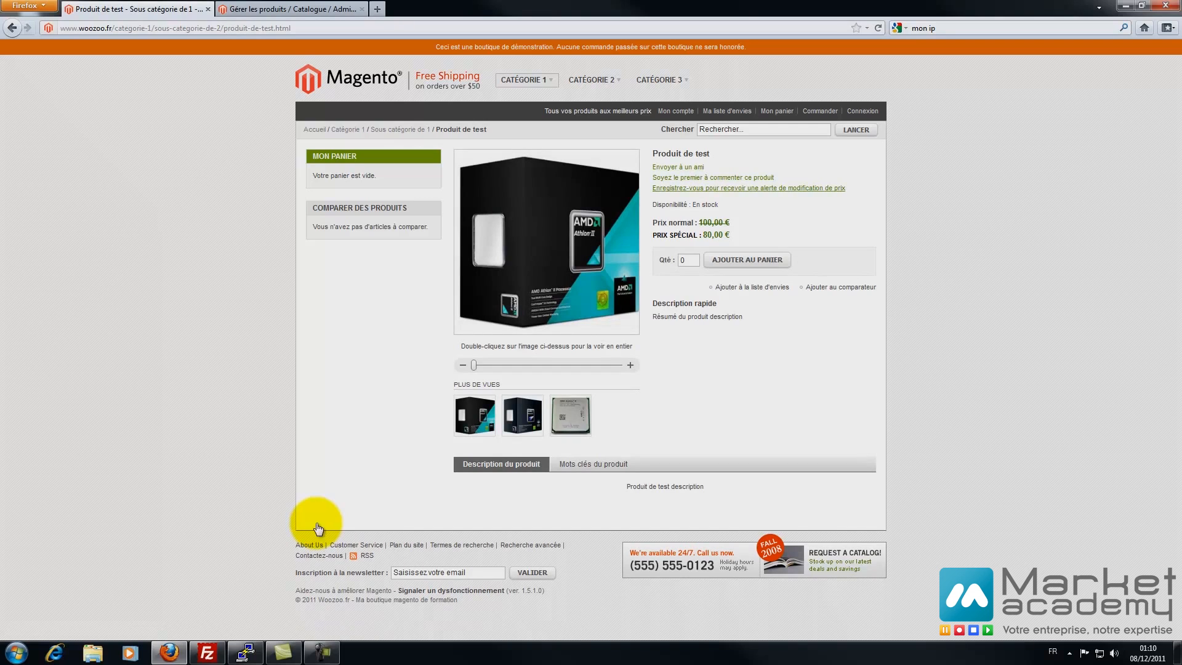
pyautogui.click(522, 415)
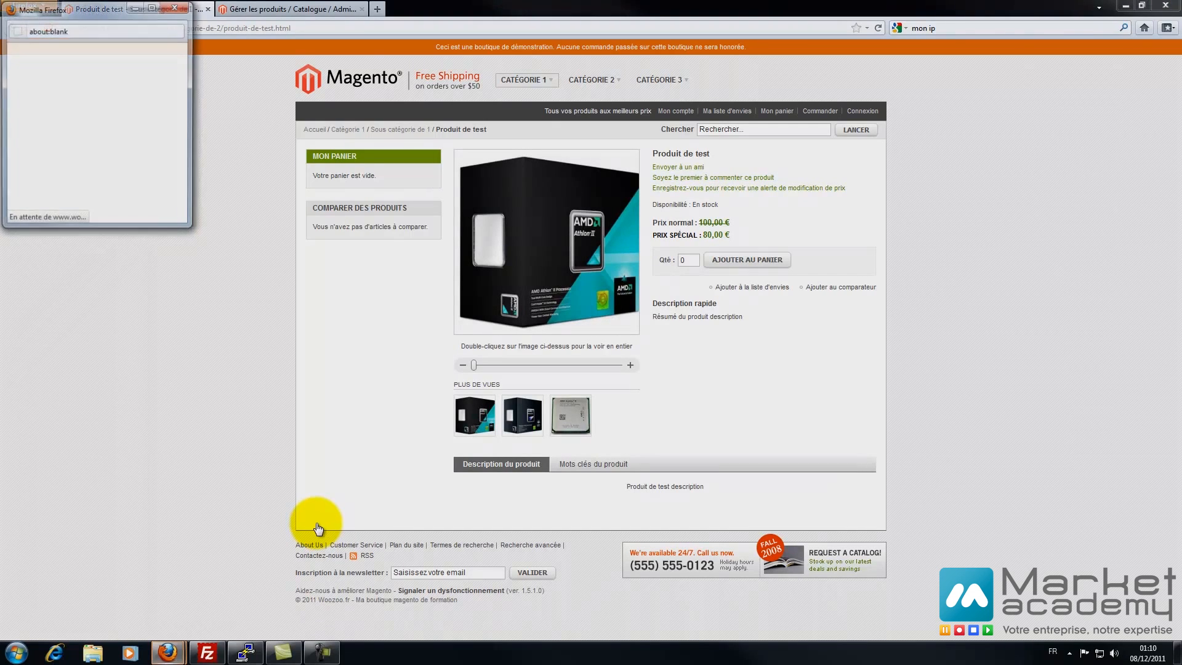
pyautogui.click(344, 6)
pyautogui.click(571, 416)
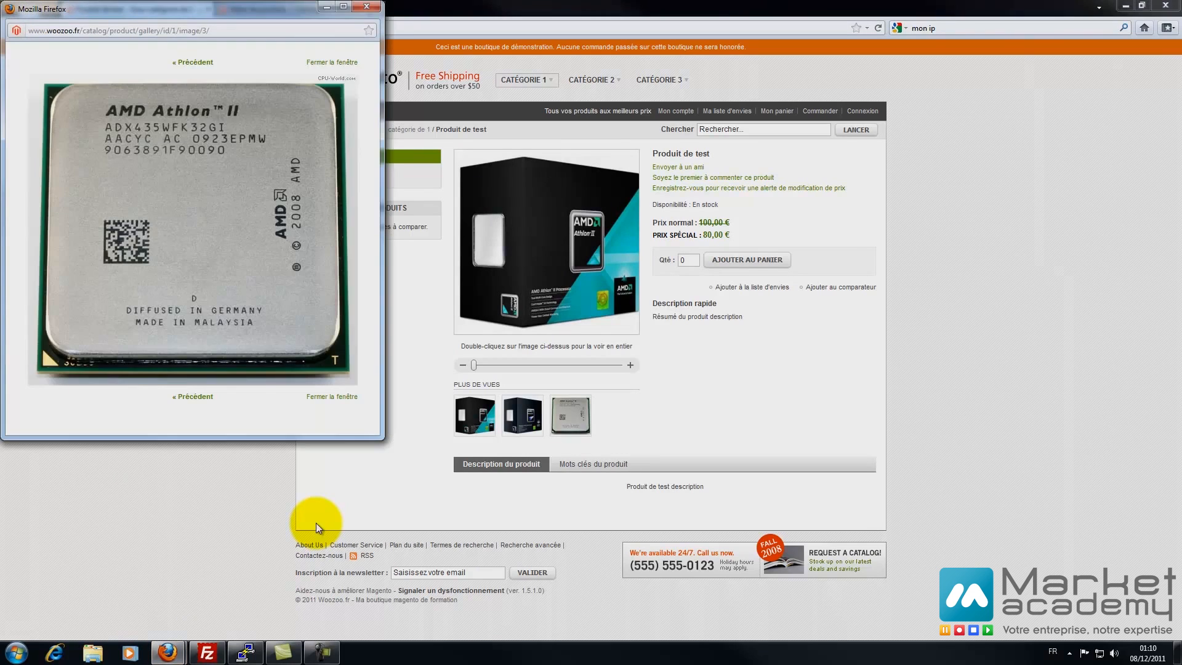
pyautogui.click(592, 464)
pyautogui.click(501, 464)
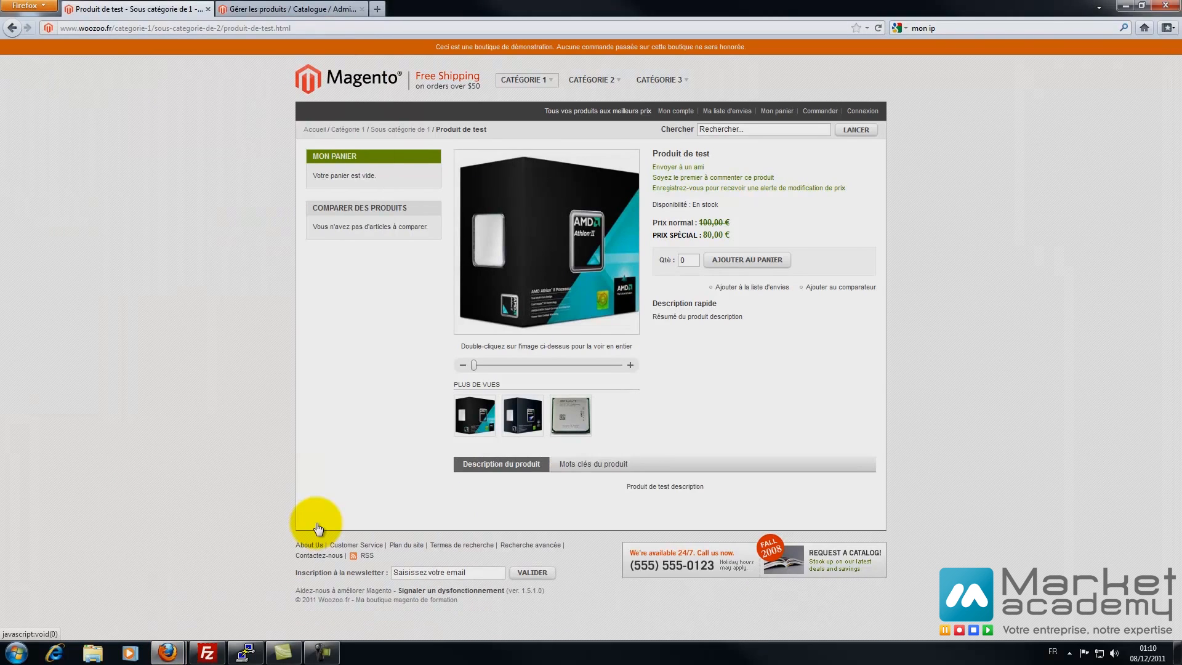
pyautogui.moveTo(626, 486); pyautogui.dragTo(705, 487)
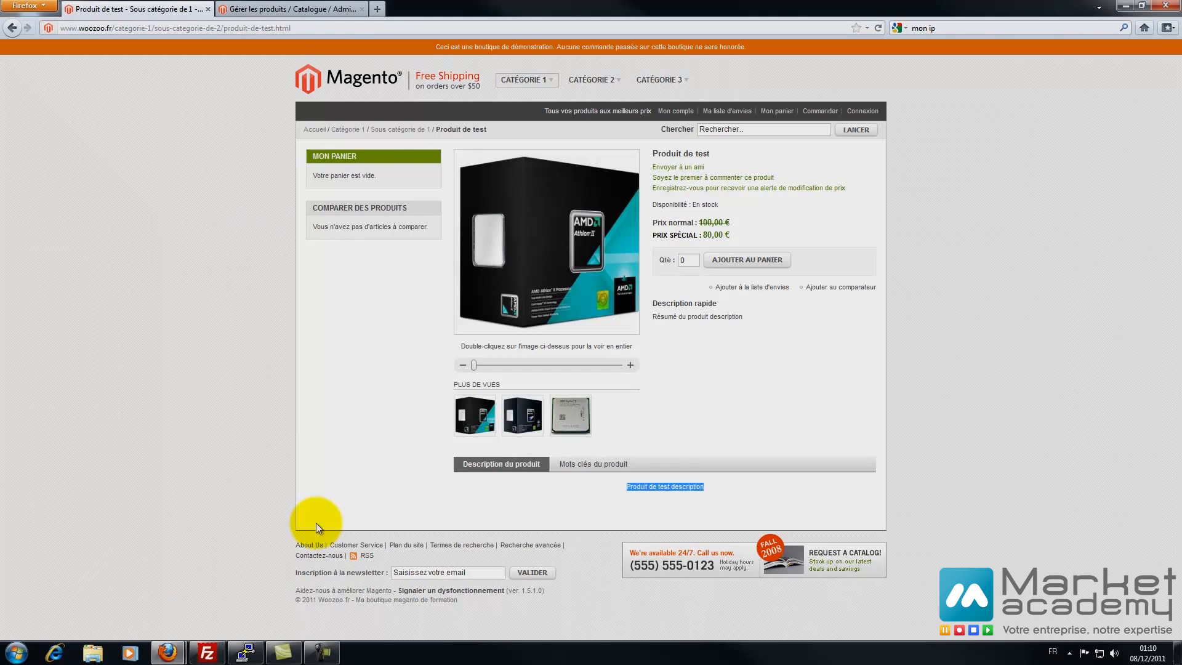
pyautogui.click(763, 260)
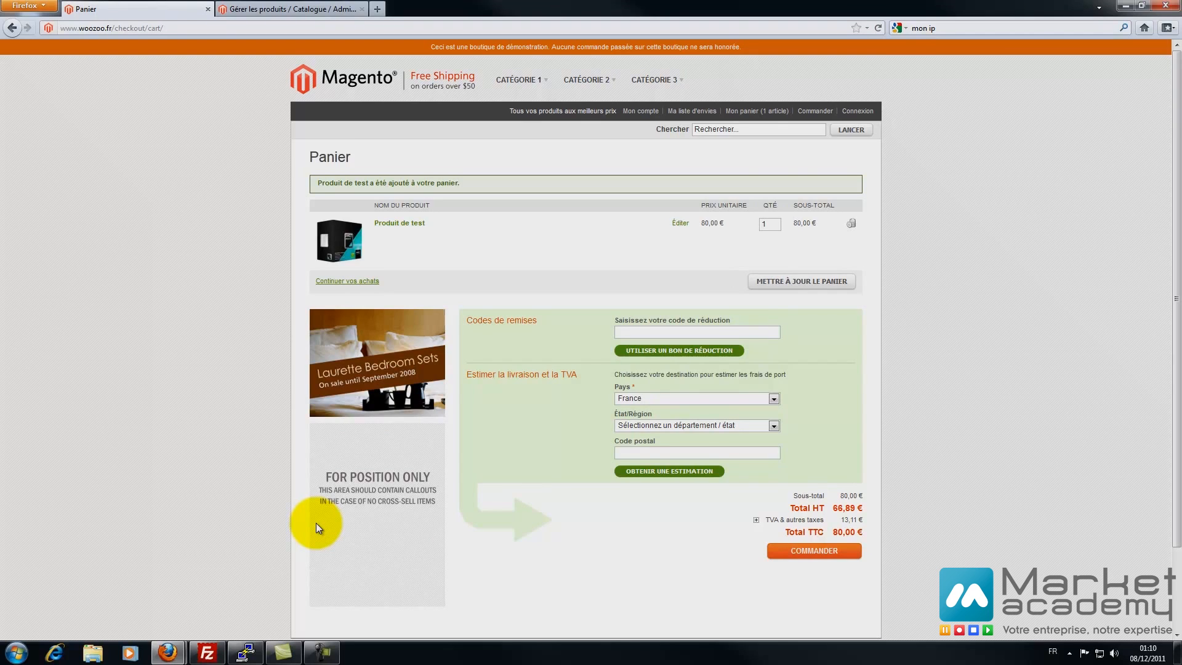
# - Expand the TVA breakdown of the cart total and proceed to COMMANDER
pyautogui.scroll(-3, 317, 527)
pyautogui.scroll(3, 317, 527)
pyautogui.doubleClick(777, 520)
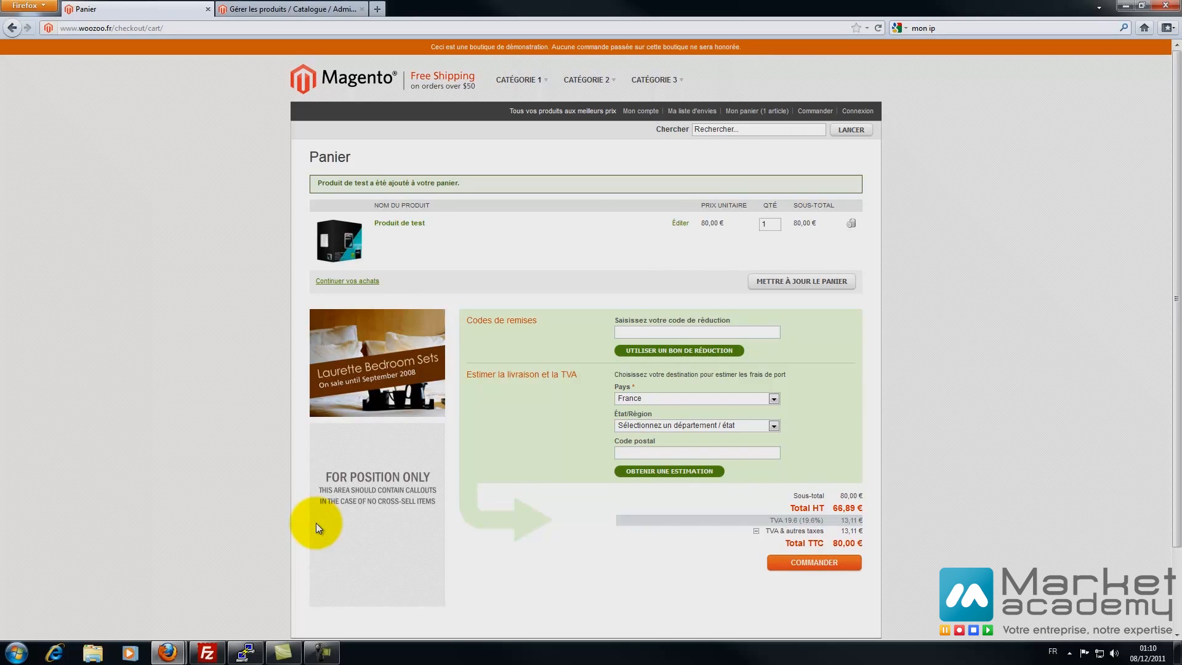
pyautogui.click(788, 561)
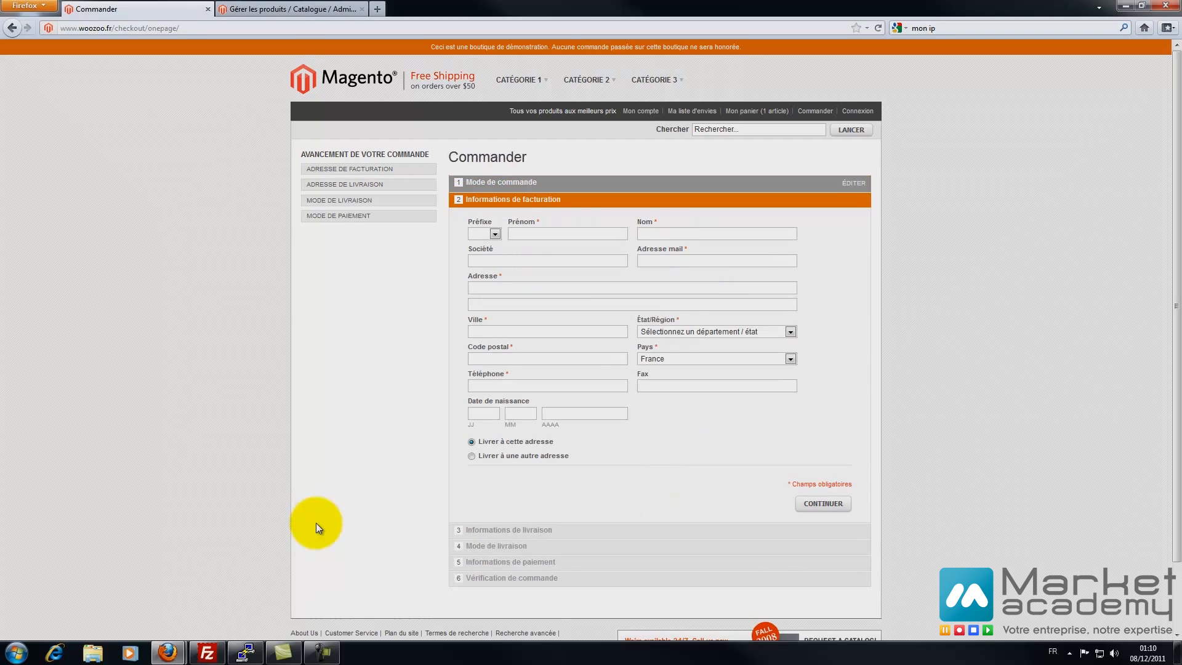
# - Choose the Mr prefix and enter the customer's name, e-mail, street address and city
pyautogui.click(495, 234)
pyautogui.click(484, 265)
pyautogui.click(536, 234)
pyautogui.press('Tab')
pyautogui.write('14 rue de la ')
pyautogui.write('rue')
pyautogui.press('Tab')
pyautogui.write('marseille')
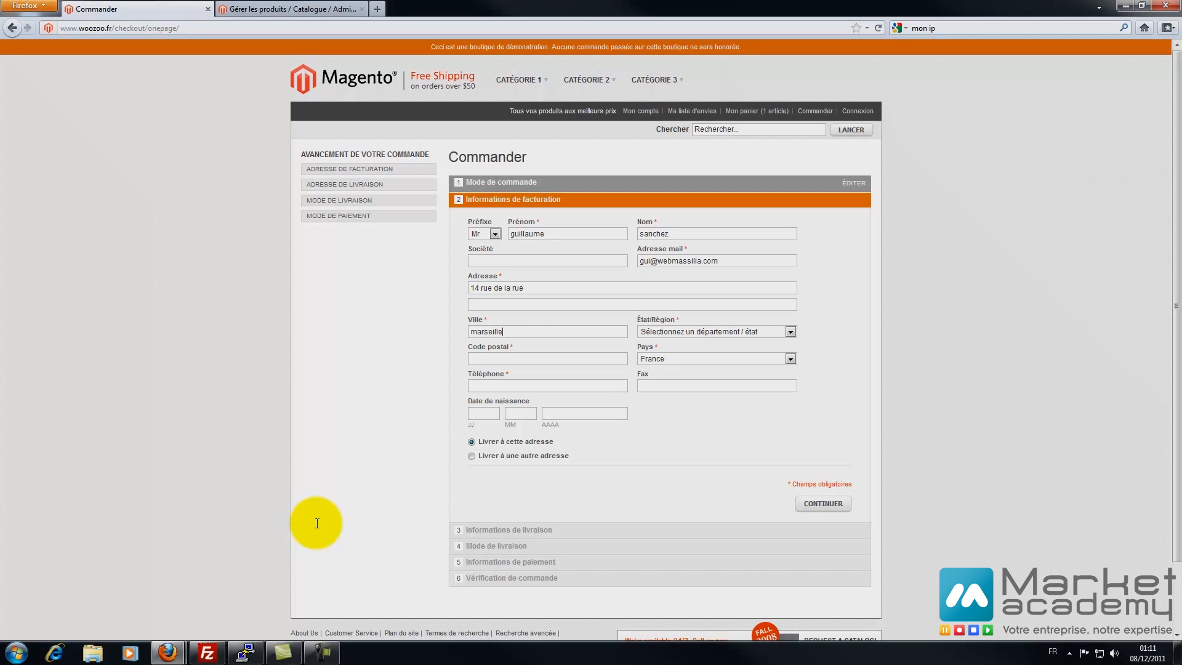
pyautogui.press('Tab')
# - Select Bouches-du-Rhône as the billing region
pyautogui.hotkey('alt', 'Down')
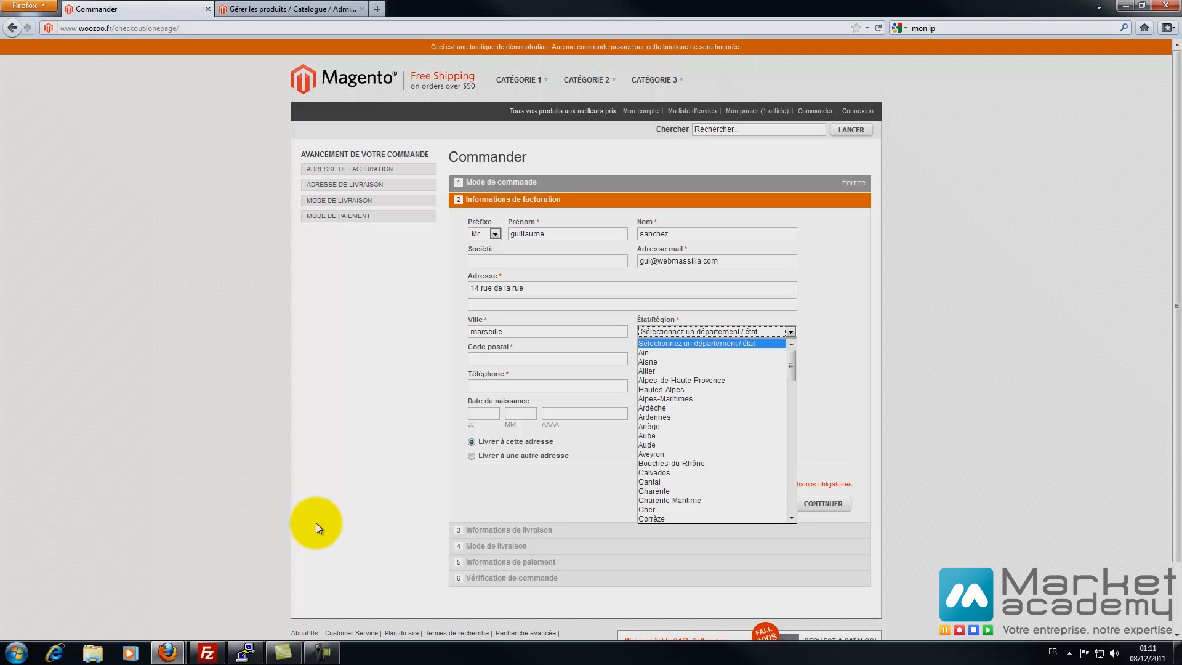
pyautogui.scroll(-4, 712, 425)
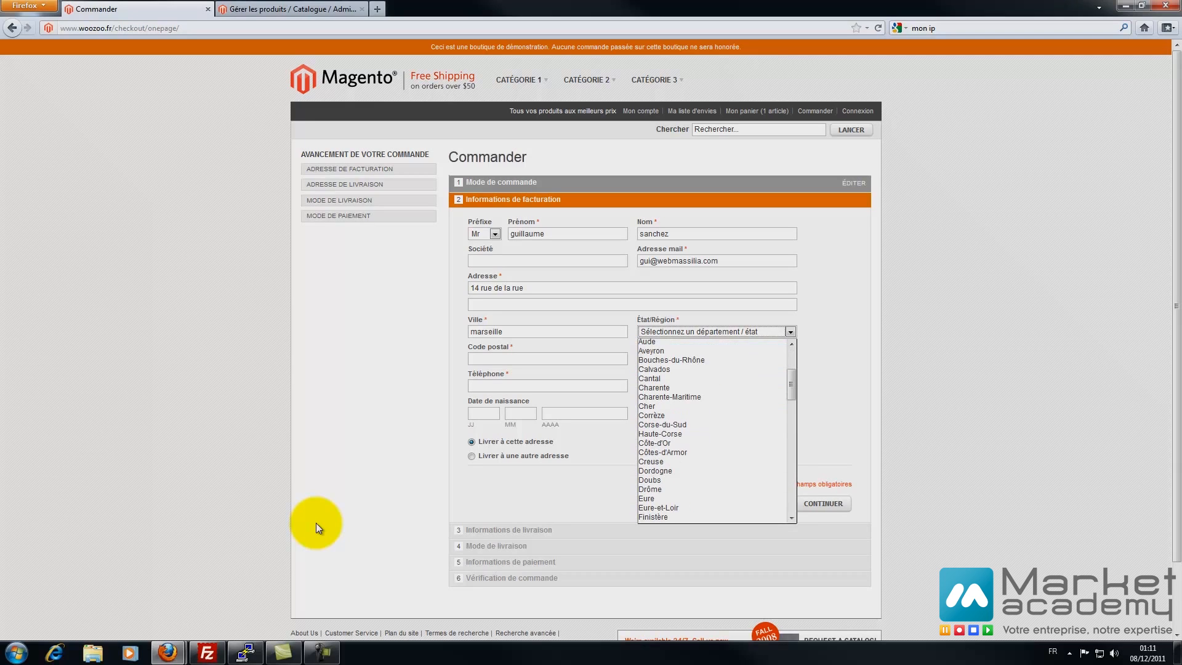
pyautogui.press('b')
pyautogui.press('b')
pyautogui.press('b')
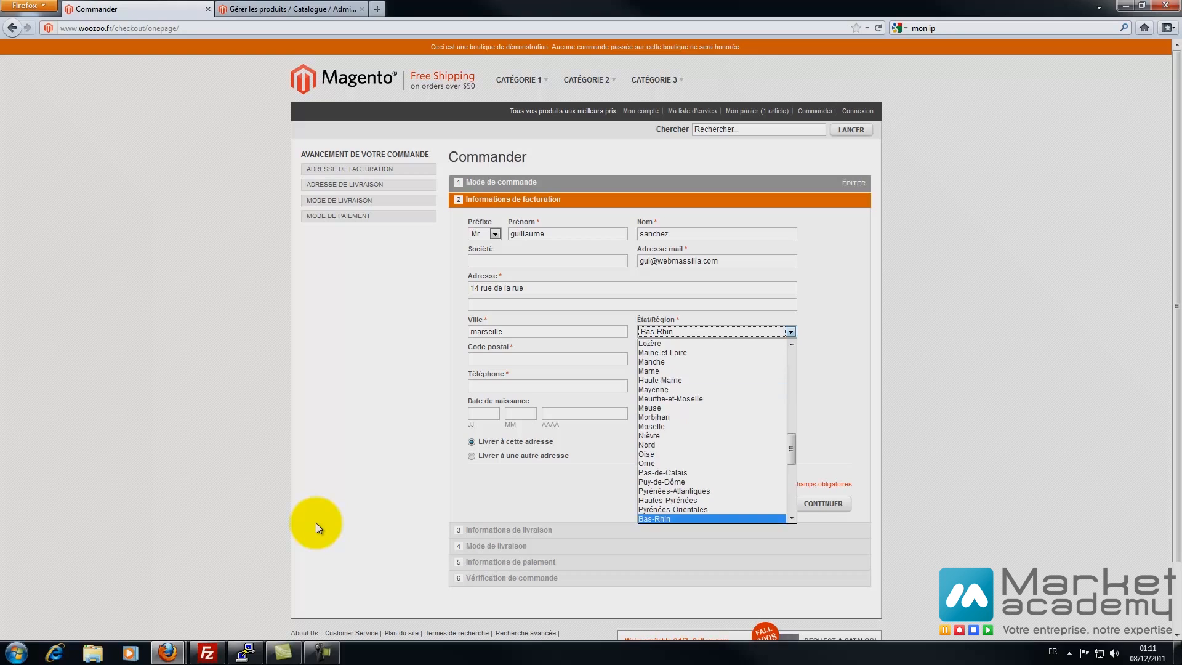
pyautogui.scroll(10, 785, 369)
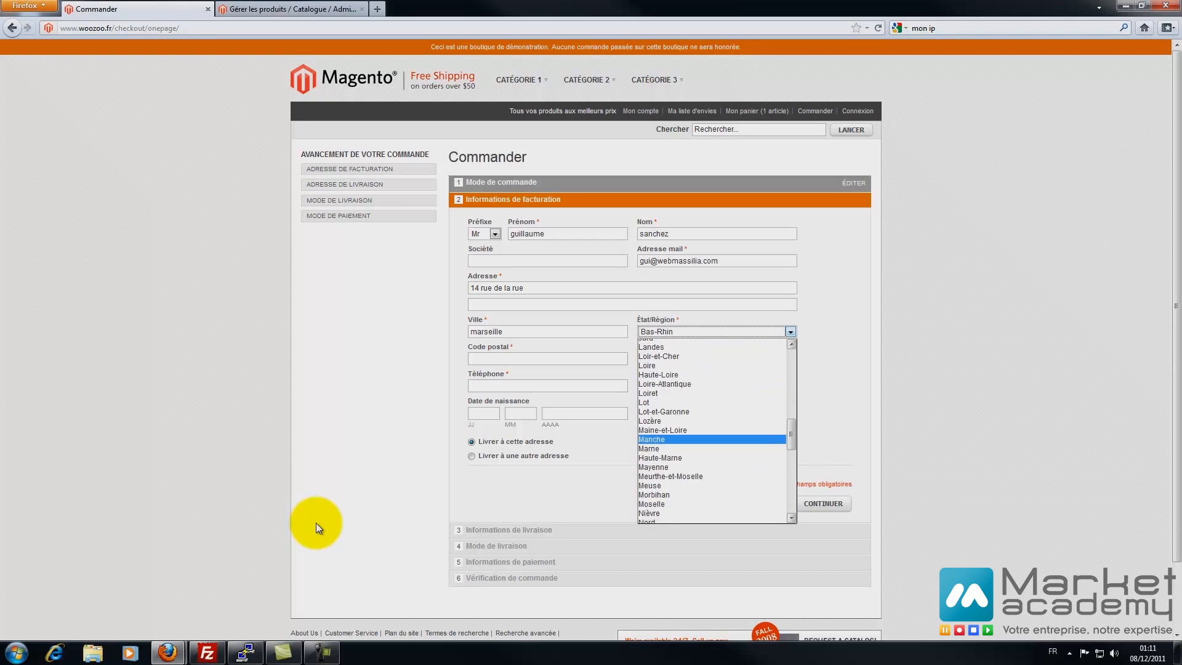
pyautogui.scroll(7, 779, 363)
pyautogui.click(763, 361)
pyautogui.press('b')
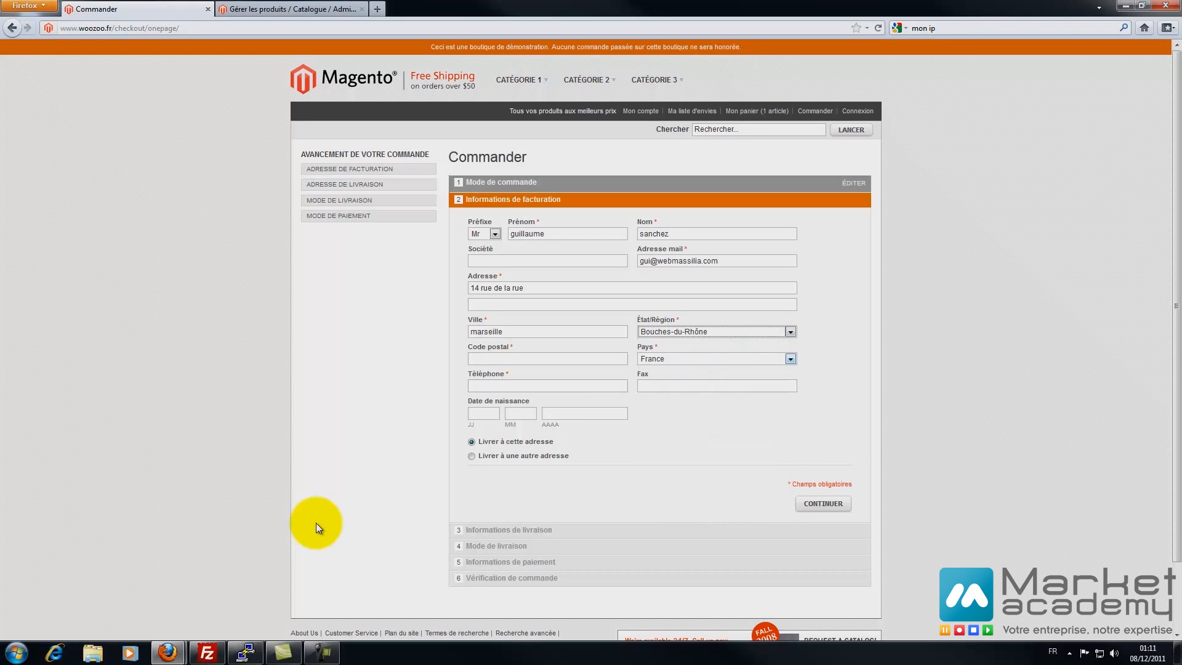
# - Enter the postal code, phone number and birth date, then submit the billing details
pyautogui.click(489, 360)
pyautogui.write('13000')
pyautogui.click(489, 386)
pyautogui.write('060000000000')
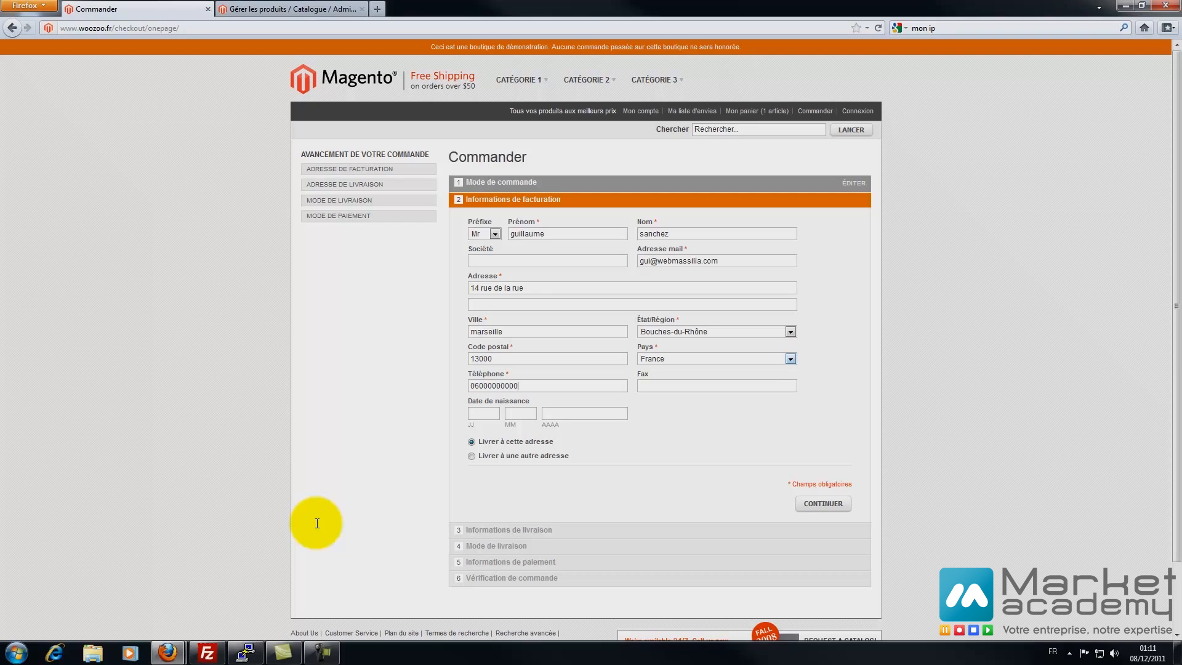
pyautogui.write('20')
pyautogui.press('Tab')
pyautogui.write('01')
pyautogui.press('Tab')
pyautogui.write('1950')
pyautogui.press('Return')
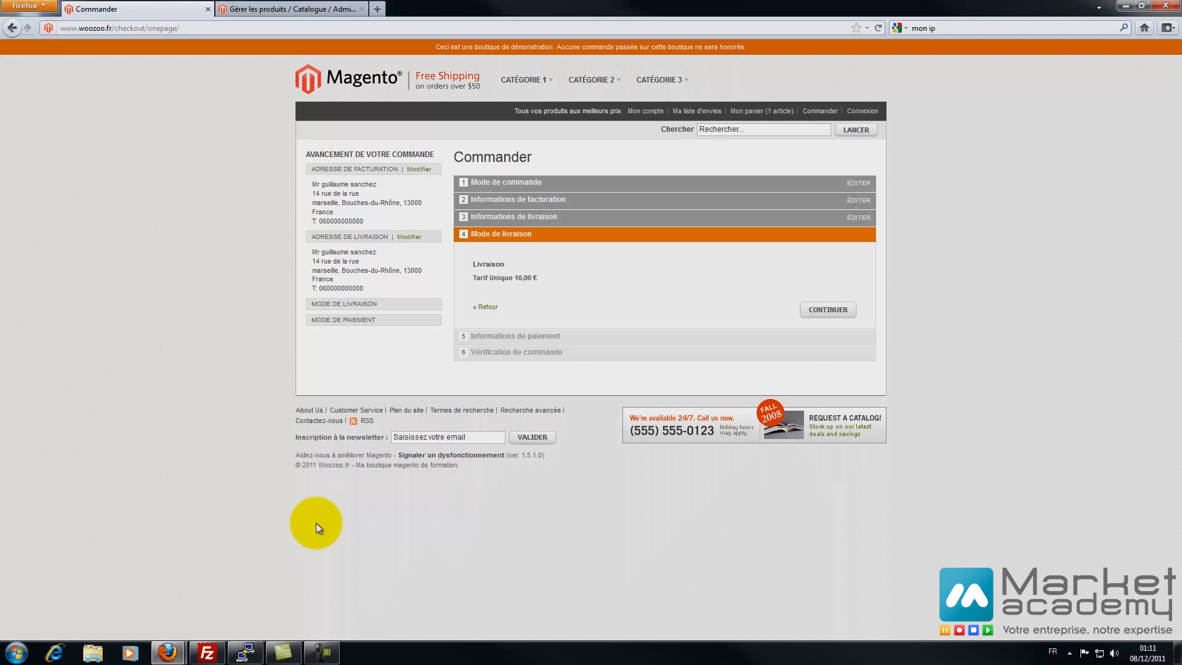
# - Choose Tarif Unique delivery and payment by cheque
pyautogui.press('Return')
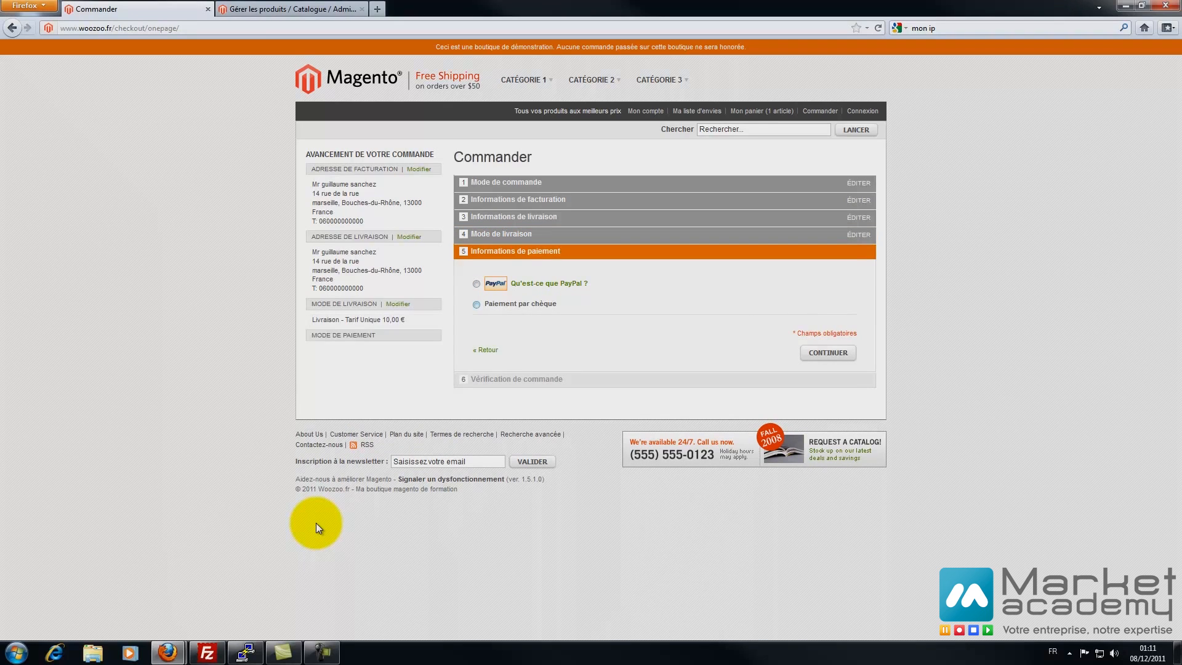
pyautogui.press('space')
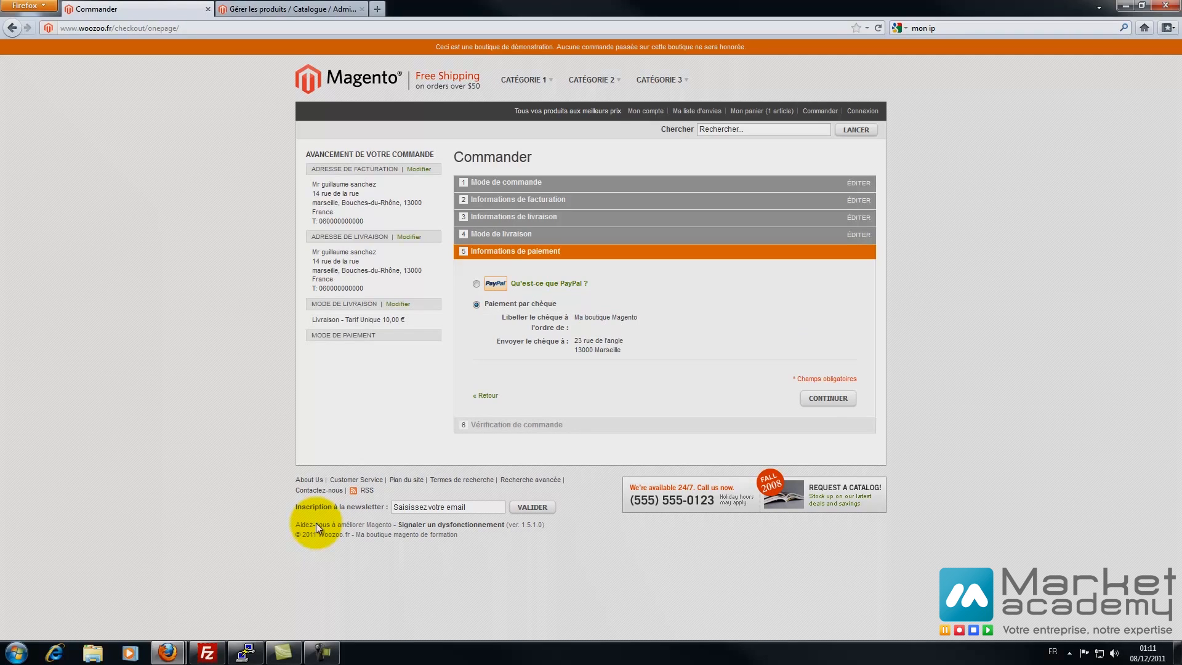
pyautogui.press('Return')
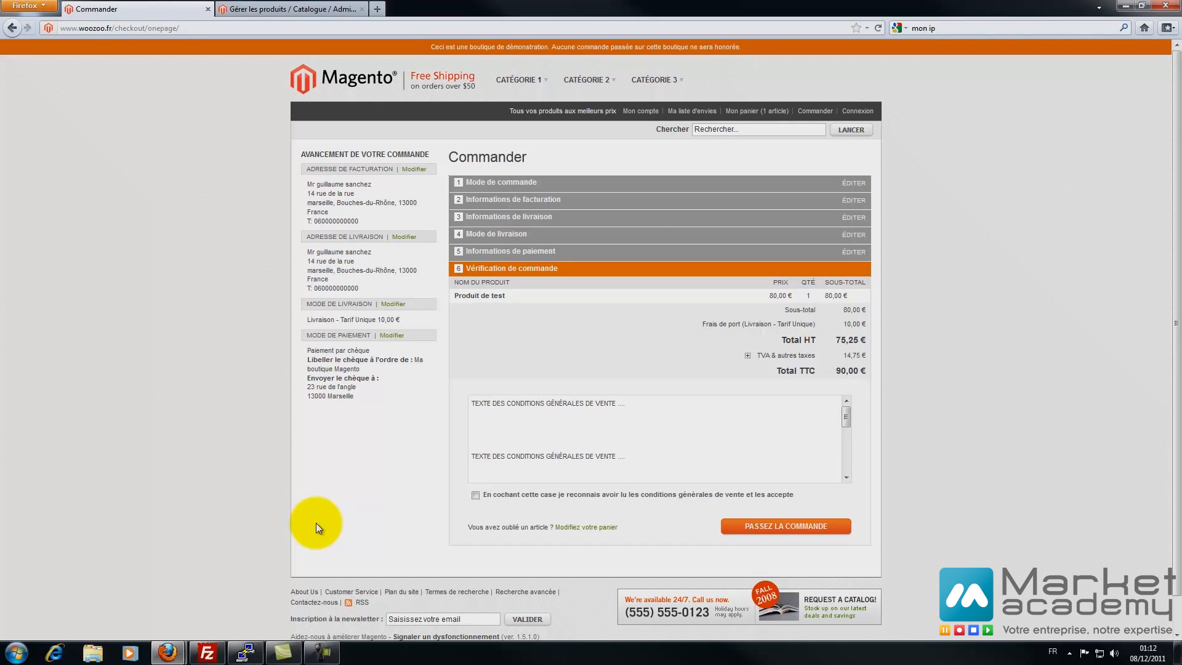
# - Accept the terms of sale, place the order, and return to the store home page
pyautogui.click(787, 524)
pyautogui.press('Return')
pyautogui.click(475, 494)
pyautogui.moveTo(493, 494); pyautogui.dragTo(790, 494)
pyautogui.click(793, 500)
pyautogui.click(785, 525)
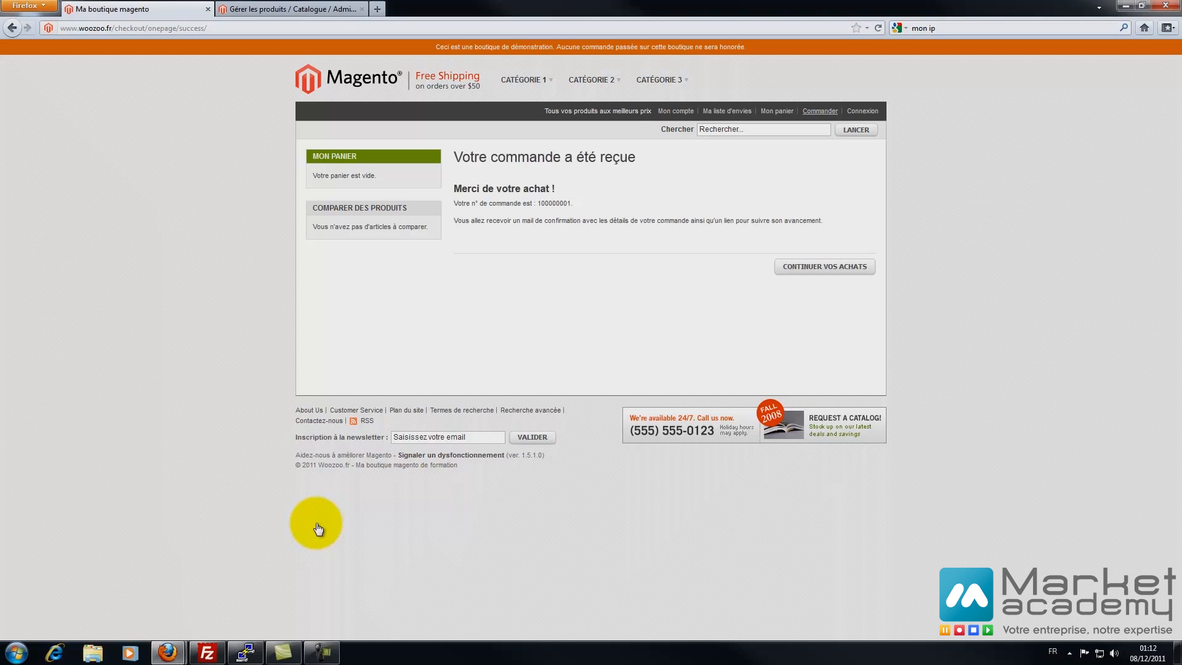
pyautogui.click(830, 267)
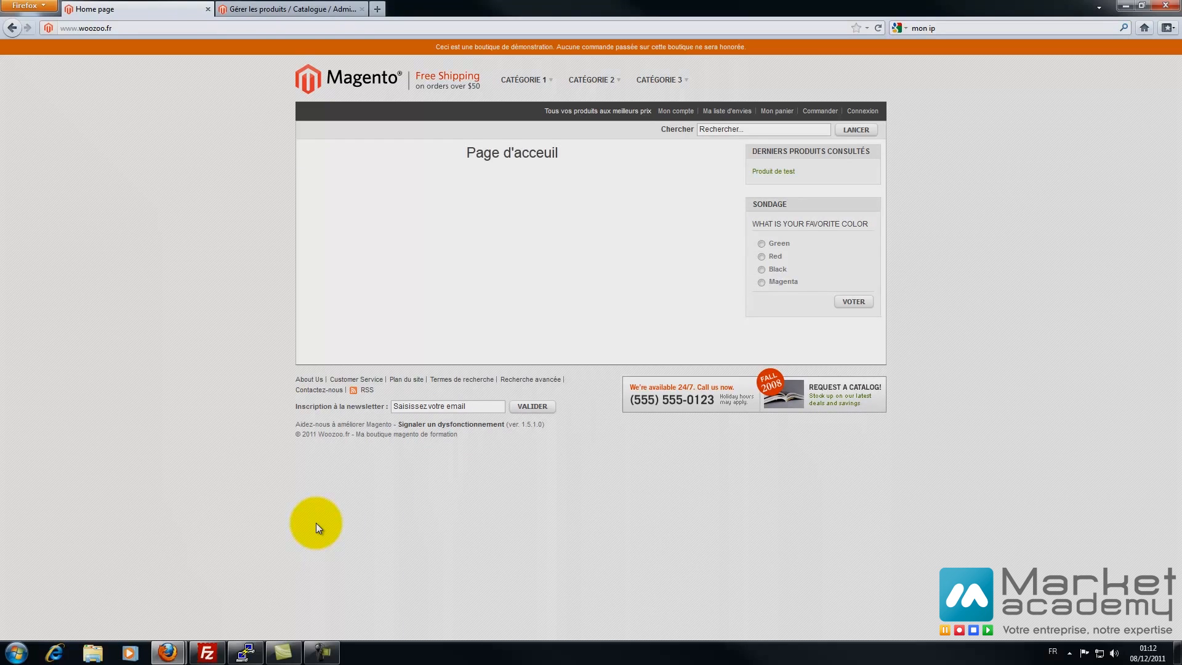
pyautogui.hotkey('ctrl', 'Tab')
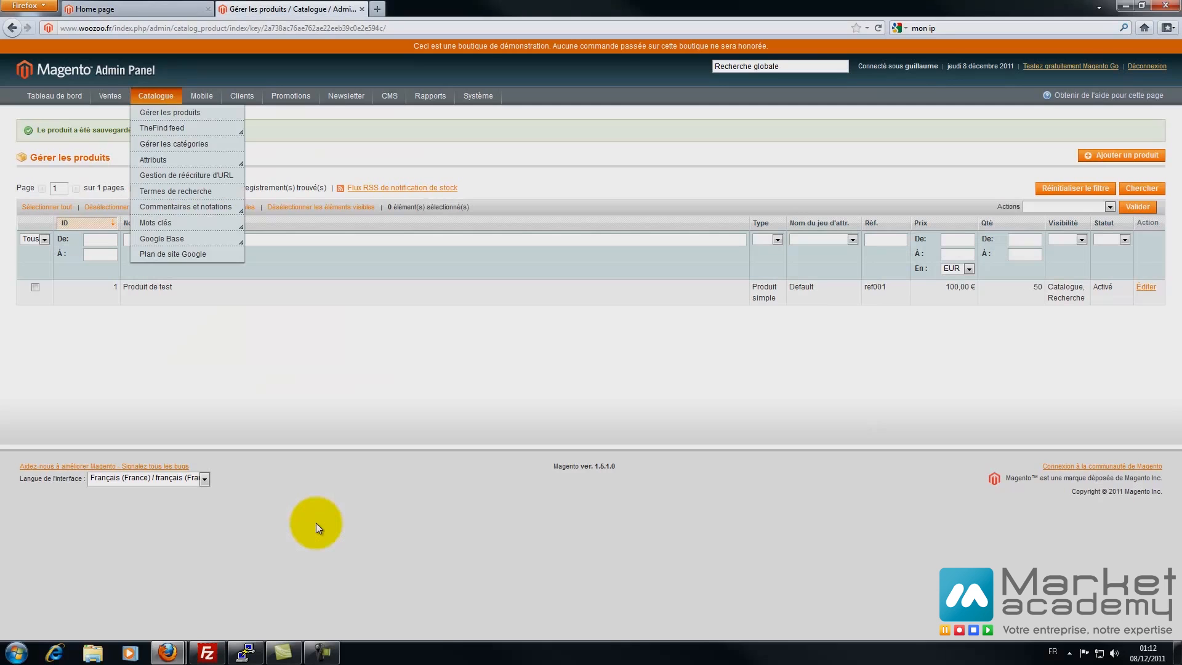
# - Open the new order's detail page from Ventes > Commandes and scroll through it
pyautogui.moveTo(110, 96)
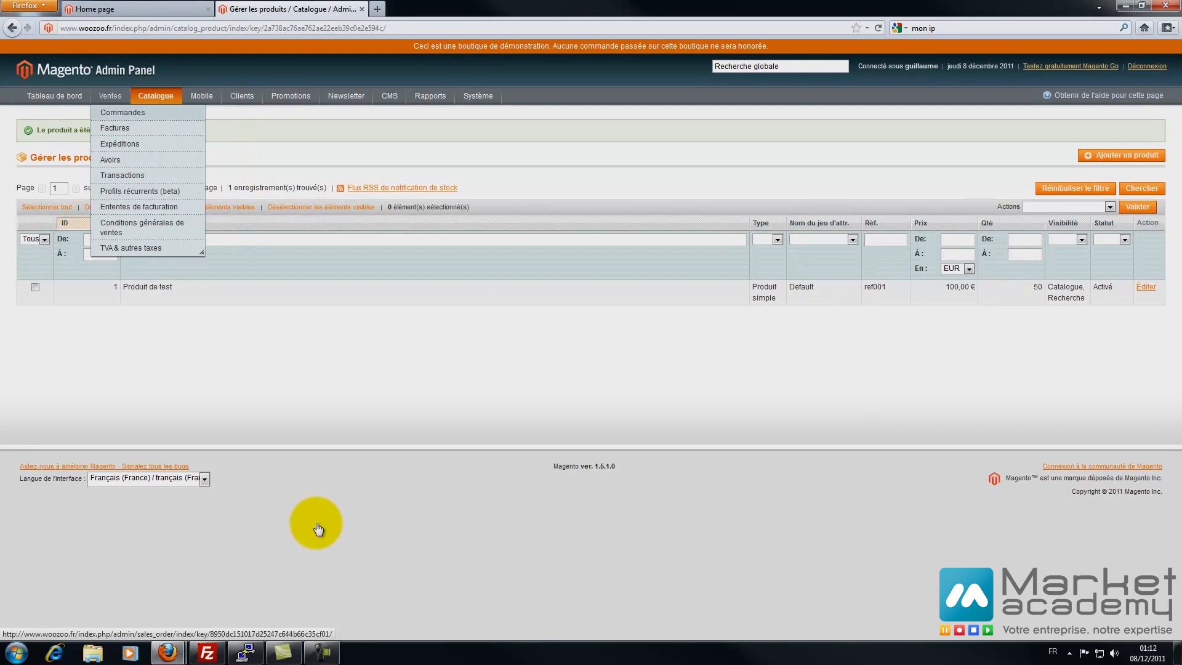
pyautogui.click(122, 112)
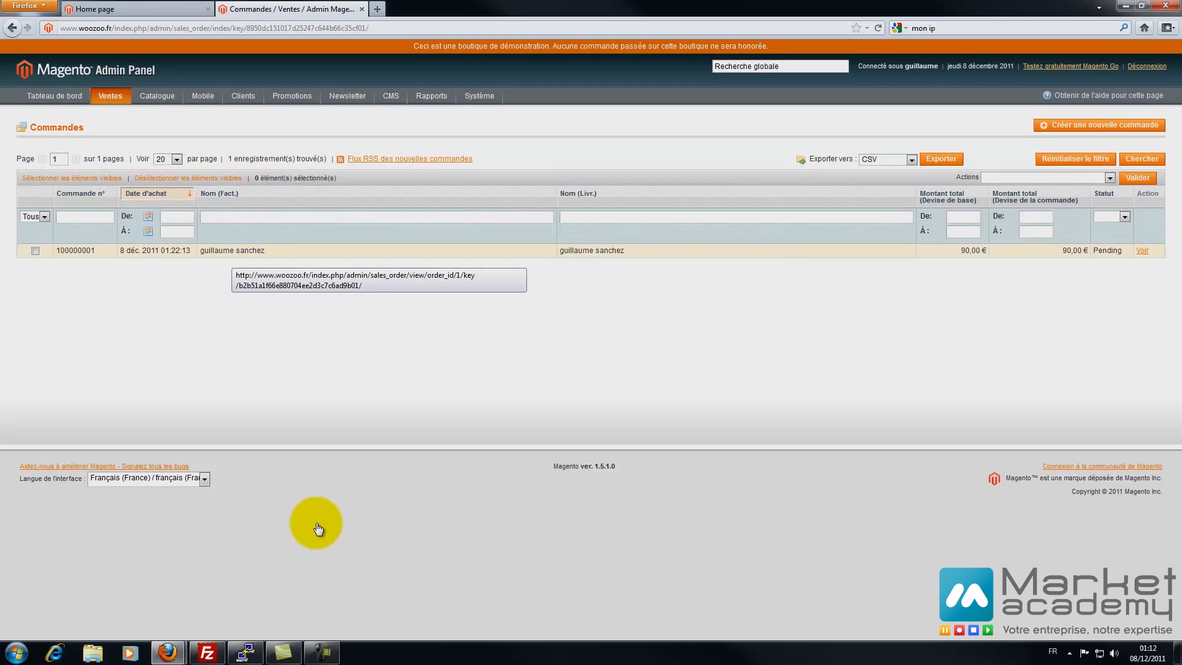
pyautogui.click(231, 252)
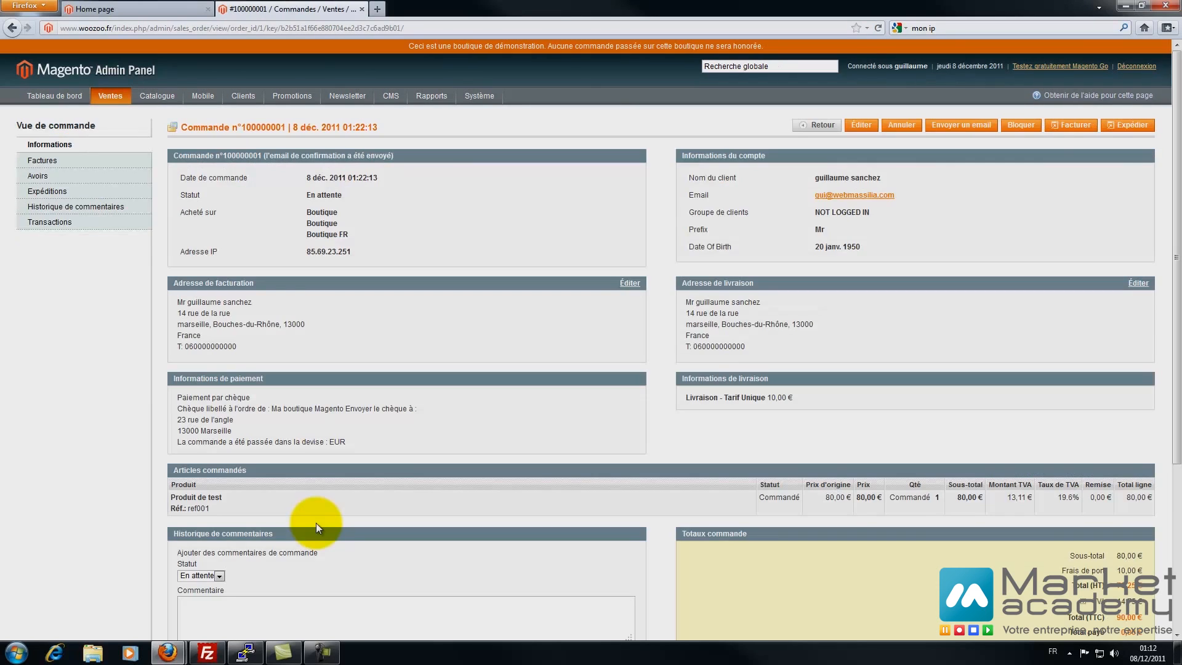
pyautogui.scroll(-5, 317, 523)
pyautogui.scroll(5, 317, 522)
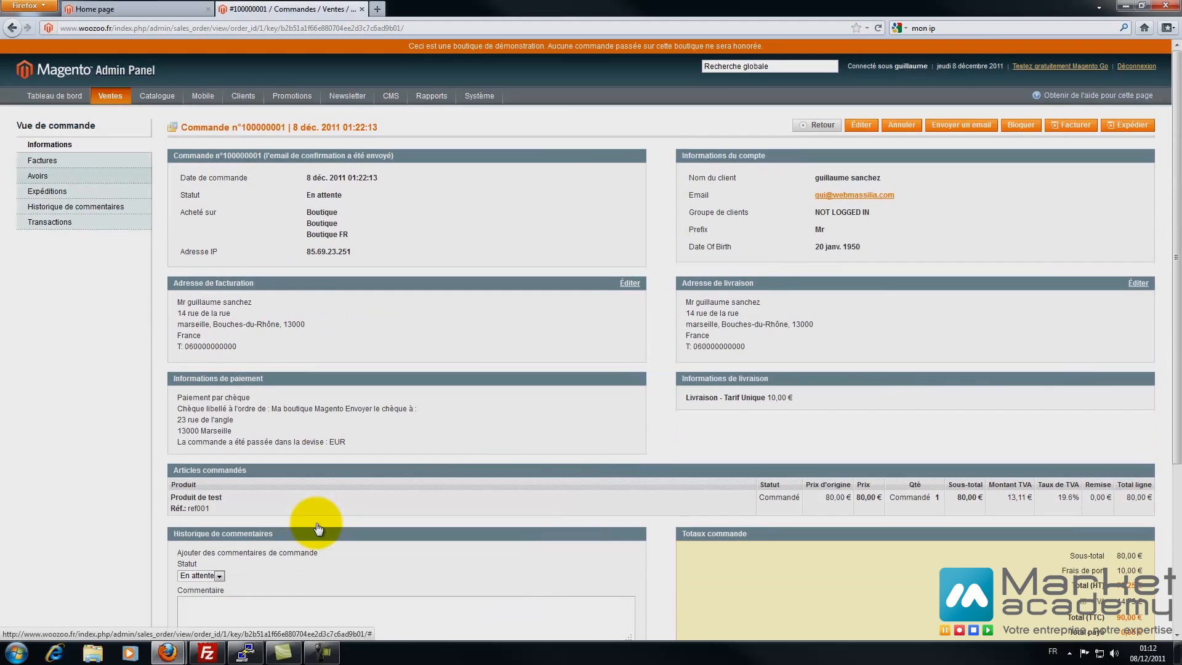
# - Check the order's Factures, Avoirs and Expéditions tabs, then return to the storefront home page
pyautogui.click(42, 160)
pyautogui.click(38, 176)
pyautogui.click(46, 191)
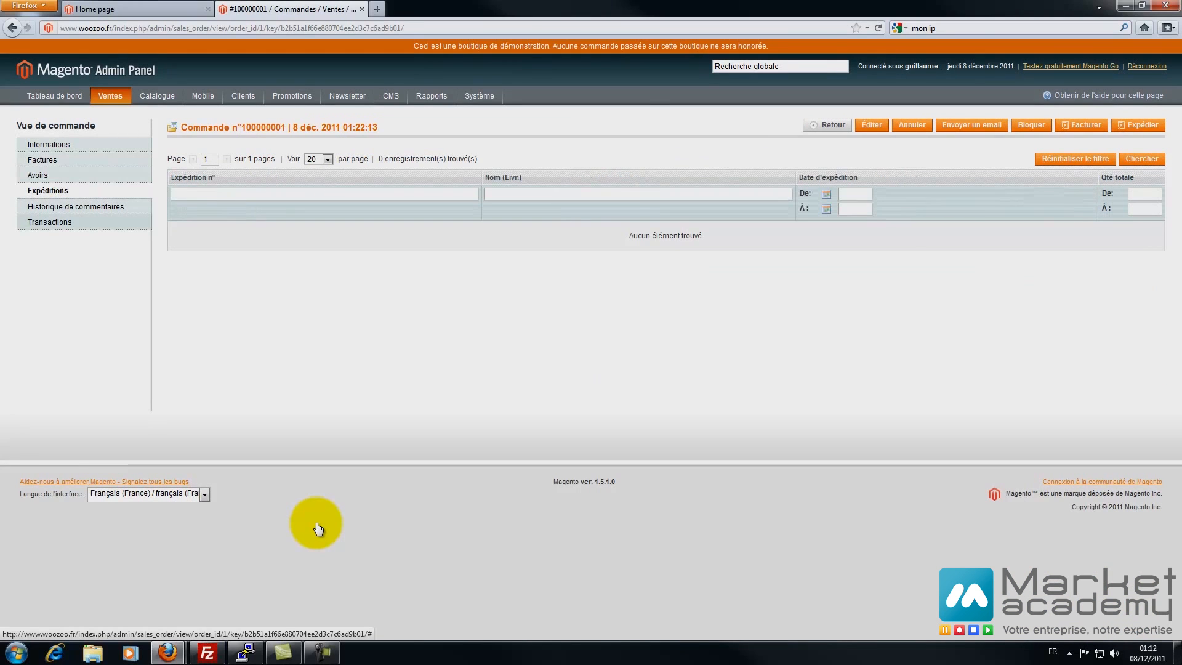
pyautogui.click(49, 145)
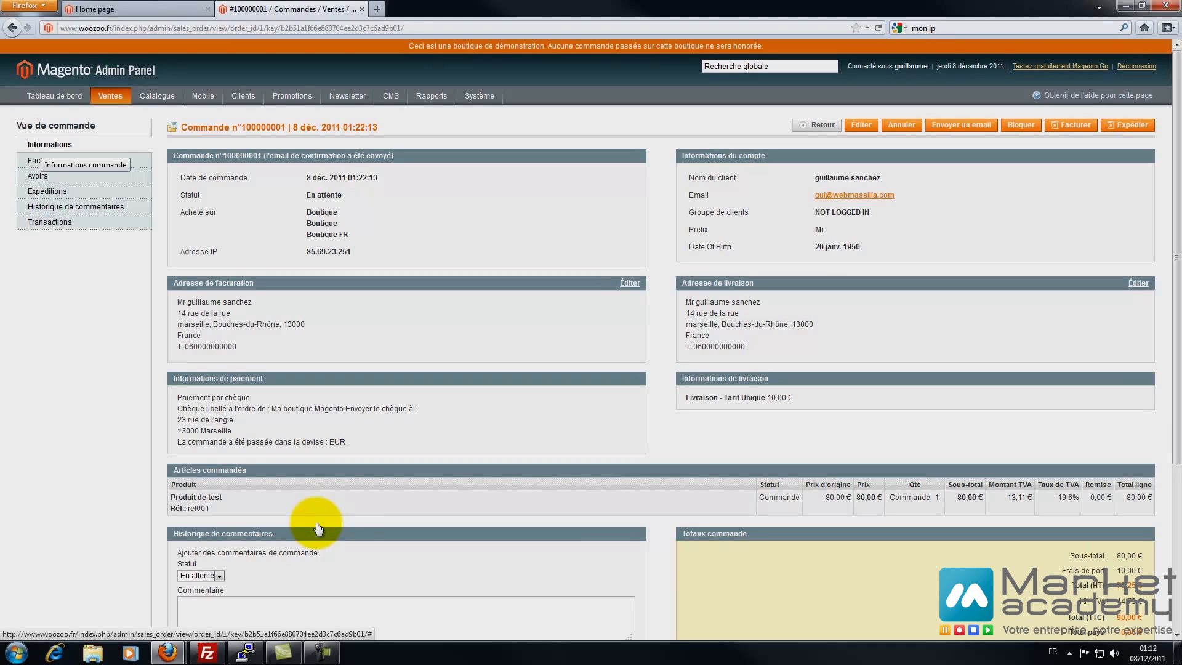
pyautogui.hotkey('ctrl', 'Tab')
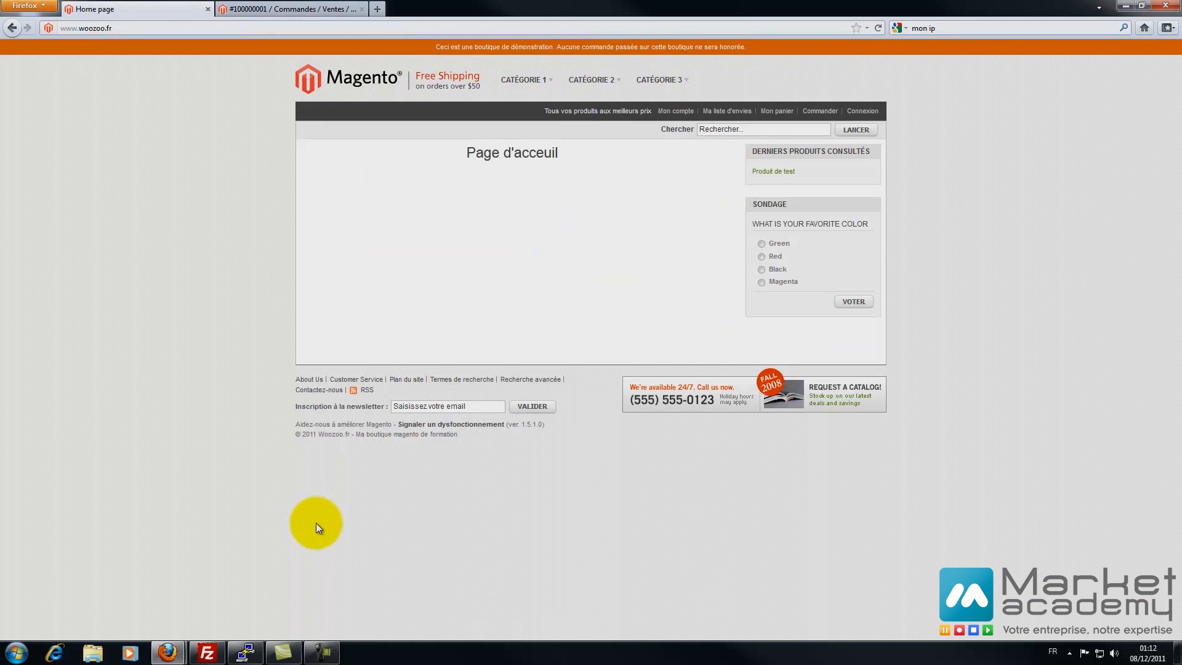